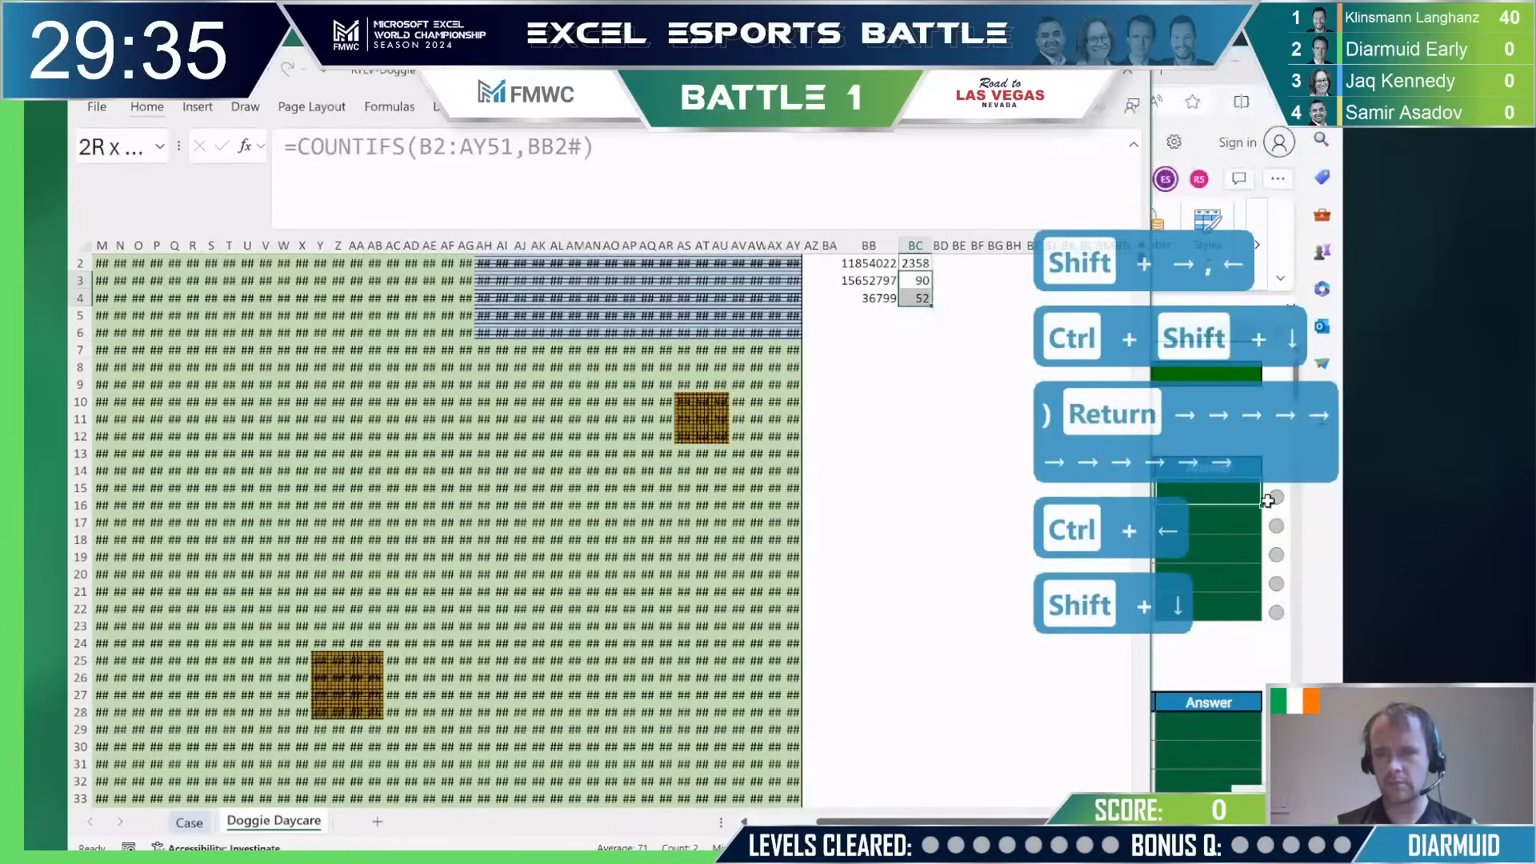
Step: Switch to the online answer workbook and enter 142 as the Bonus 1 answer
left_click(1234, 518)
key("Up")
type("142")
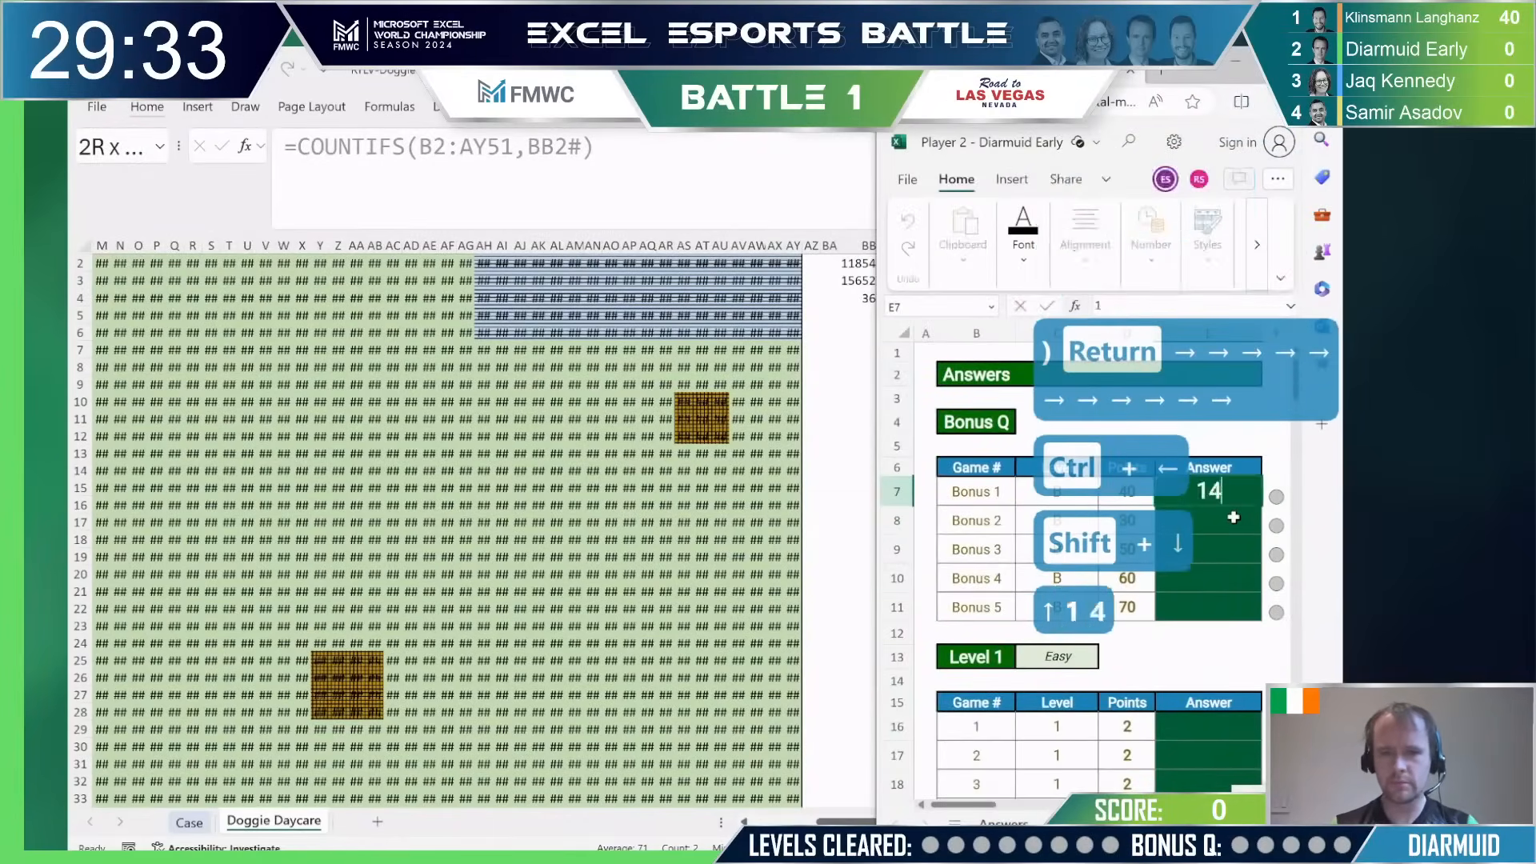
key("Return")
Step: Back in the case workbook, run the macro that makes a filtered copy of the Case sheet and reread the Bonus 2 question
left_click(629, 343)
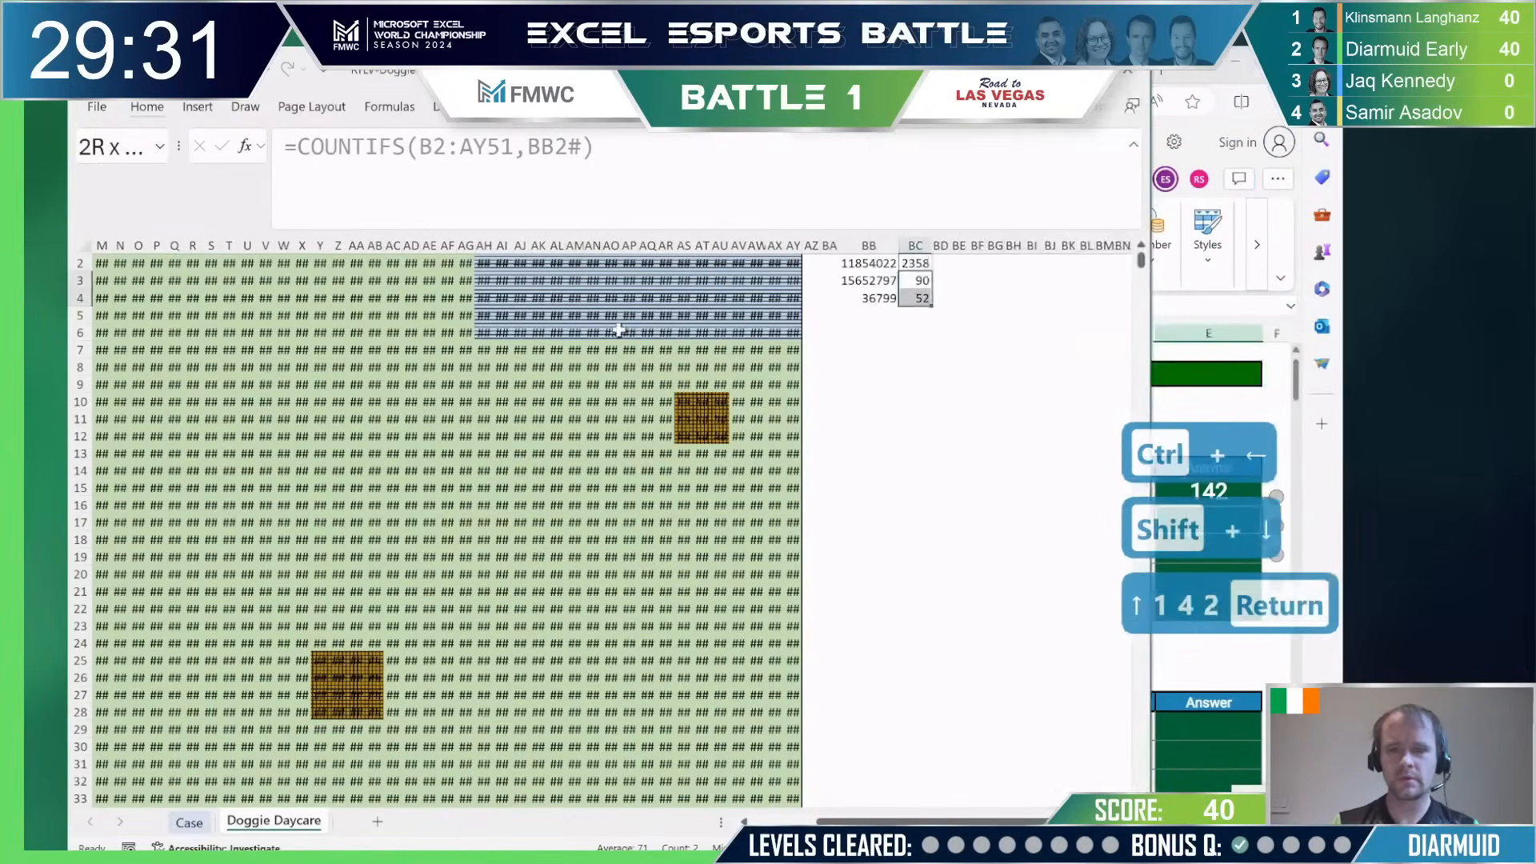
key("ctrl+Page_Up")
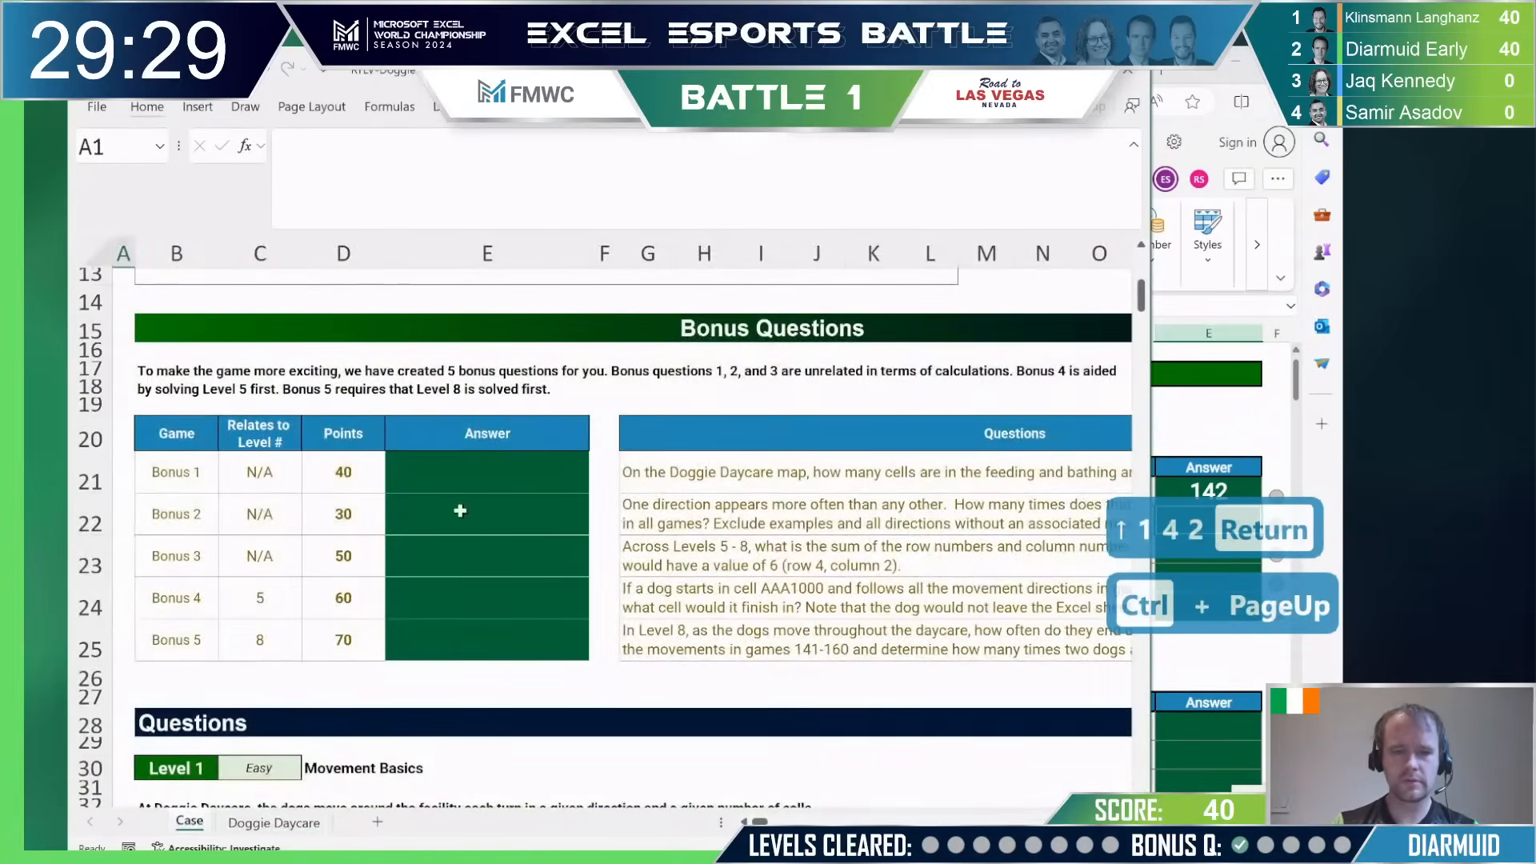
key("alt+F8")
key("Return")
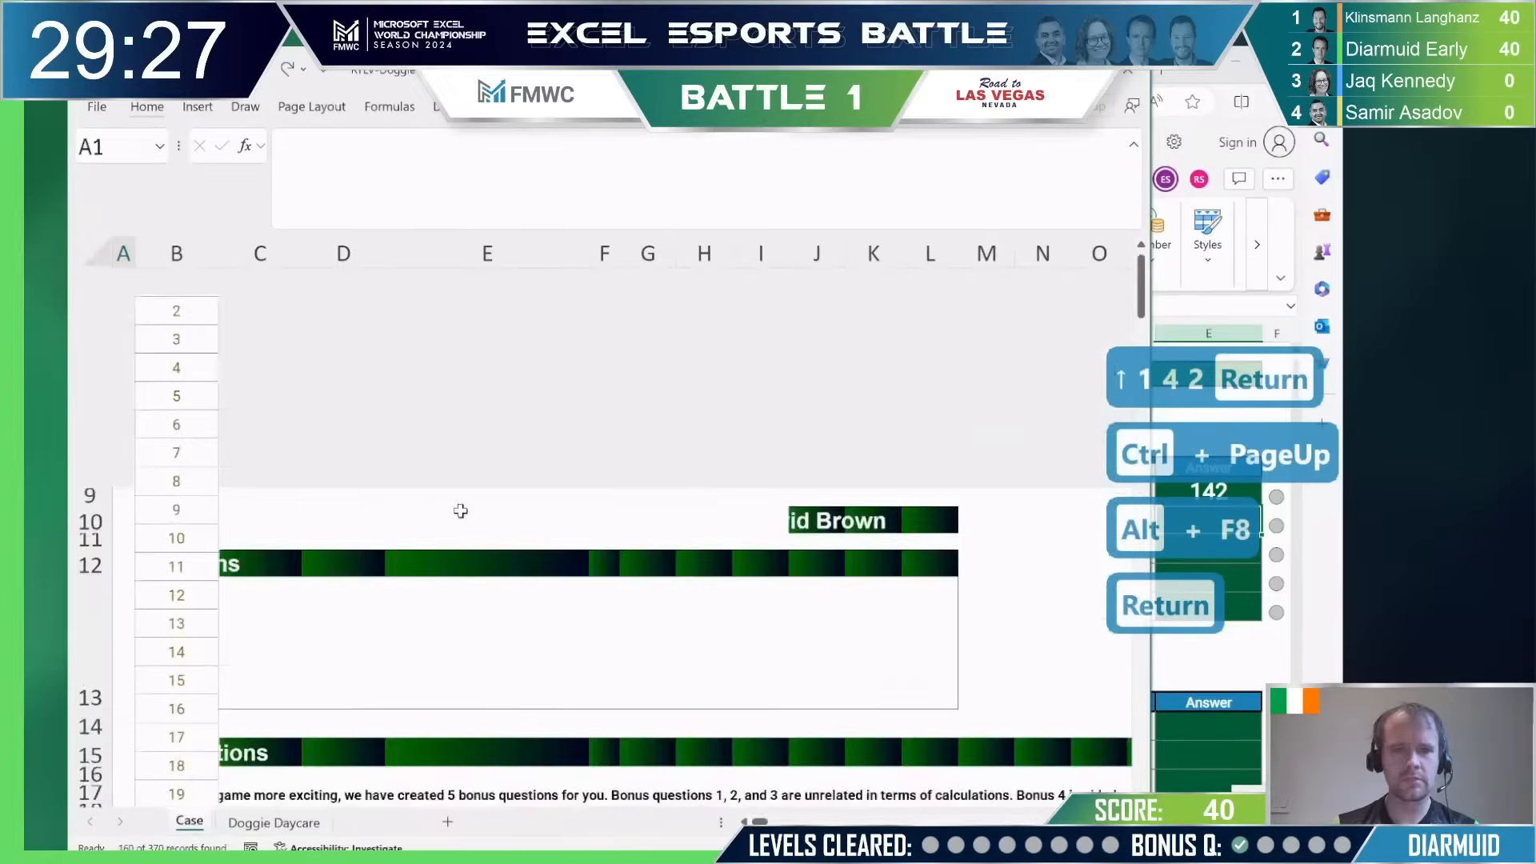
key("ctrl+Page_Up")
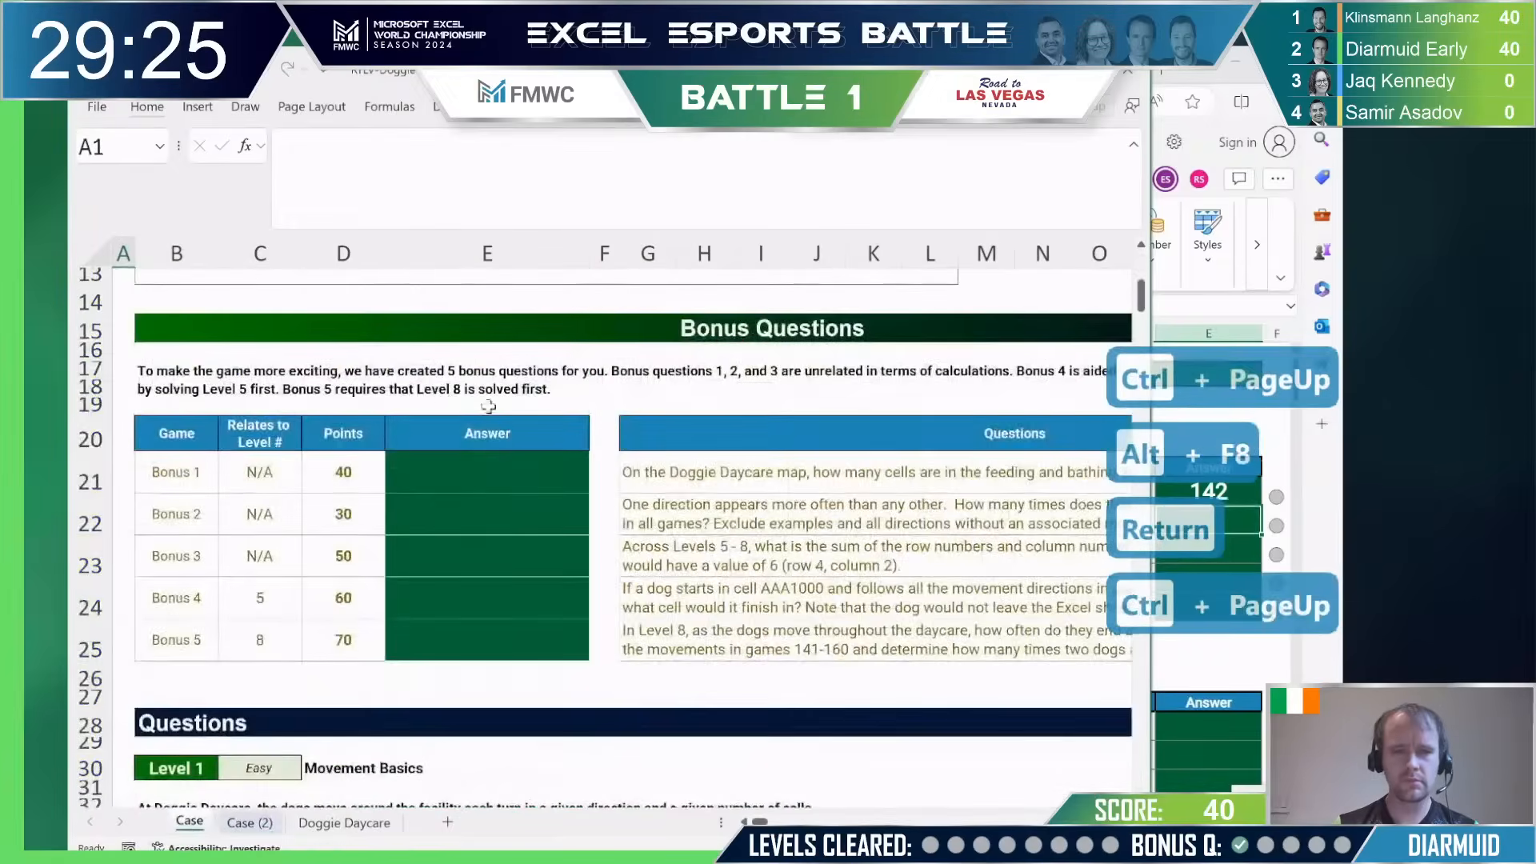
left_click(645, 522)
Step: On the Case (2) sheet, copy all the games' move data in G42:DC312
key("ctrl+Page_Down")
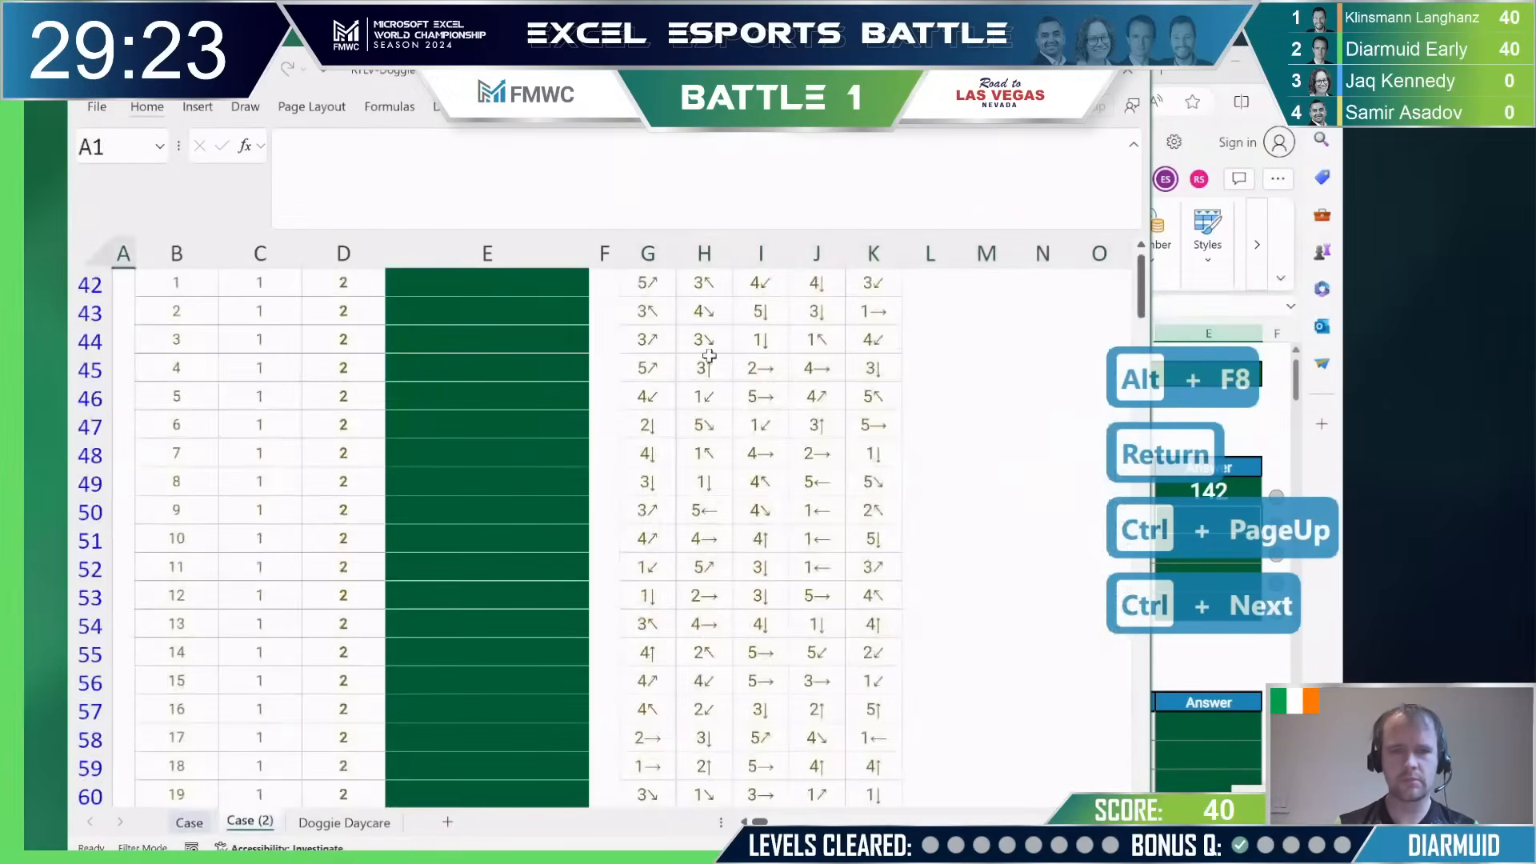
left_click(654, 345)
key("ctrl+Up")
key("Up")
key("Up")
key("Up")
key("Down")
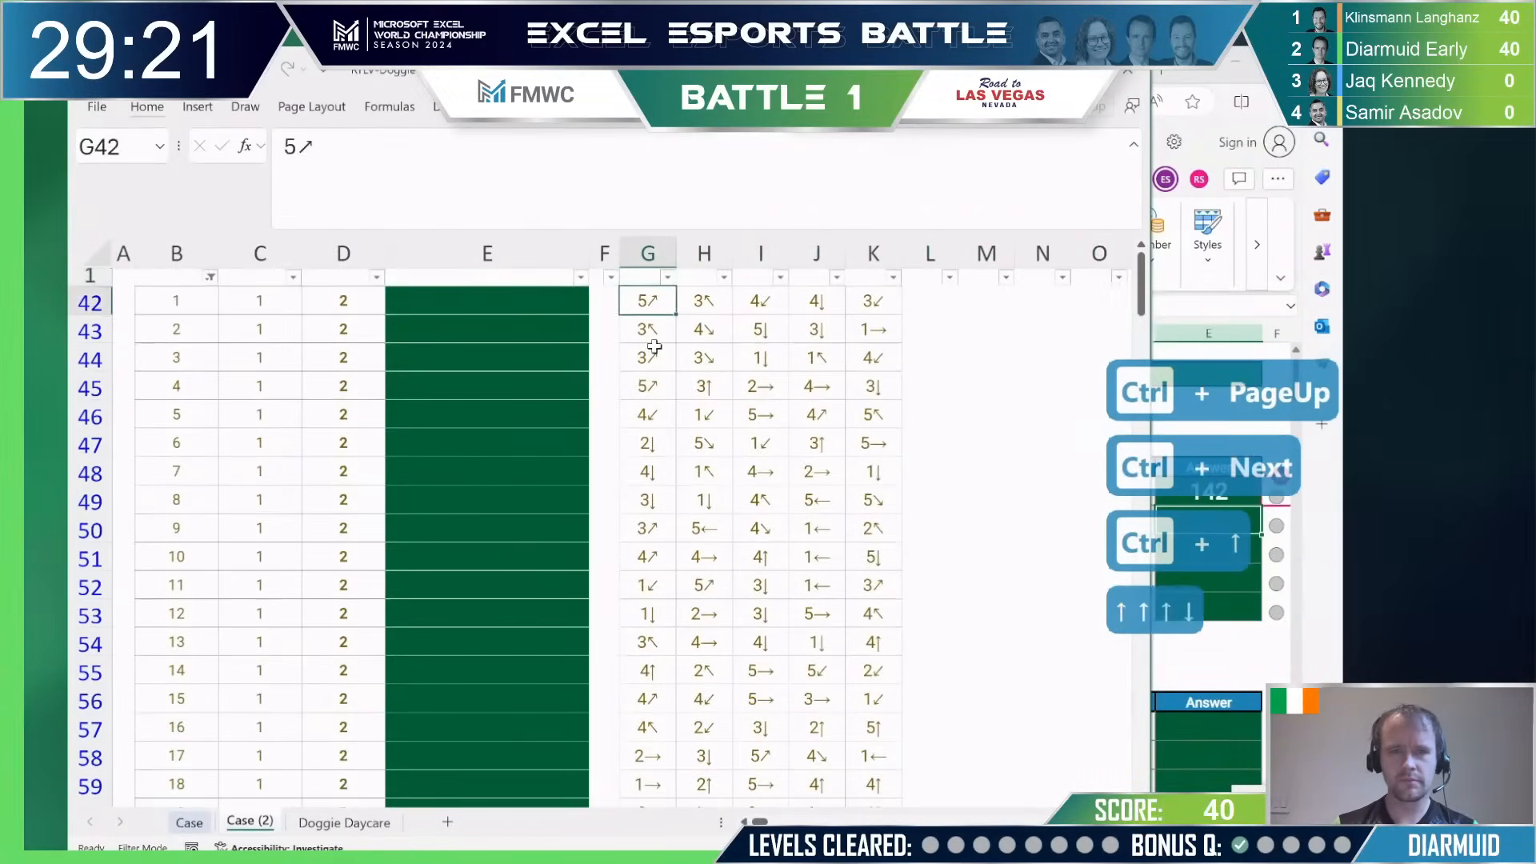
key("ctrl+shift+Down")
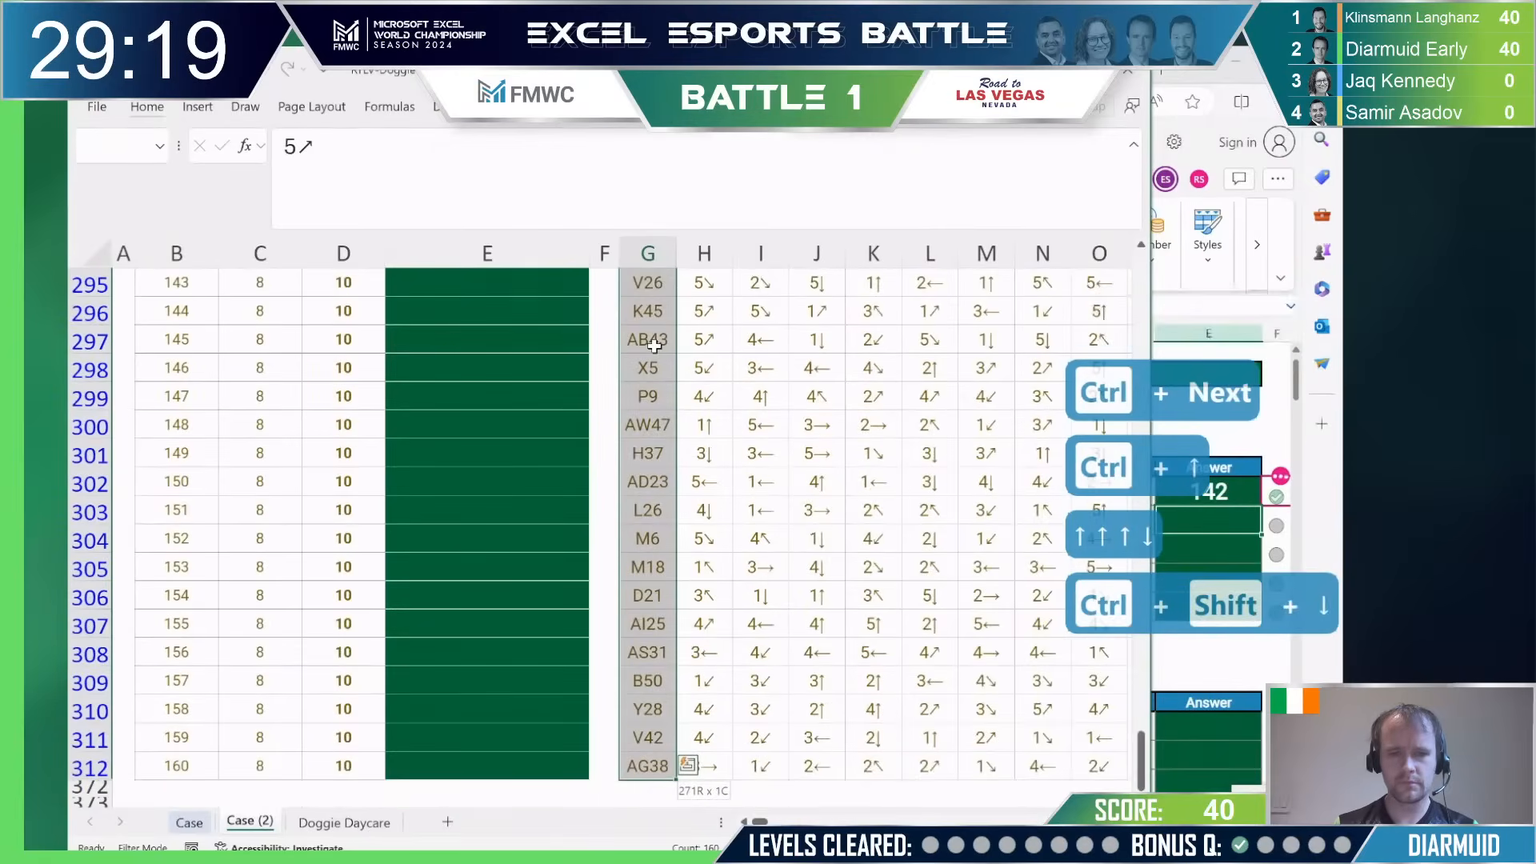
key("shift+Right")
key("shift+Right")
key("shift+Right")
key("shift+Right")
key("shift+Right")
key("shift+Right")
key("shift+Right")
key("shift+Right")
key("shift+Right")
key("shift+Right")
key("shift+Right")
key("shift+Right")
key("shift+Right")
key("shift+Right")
key("shift+Right")
key("shift+Right")
key("shift+Right")
key("shift+Right")
key("shift+Right")
key("shift+Right")
key("shift+Right")
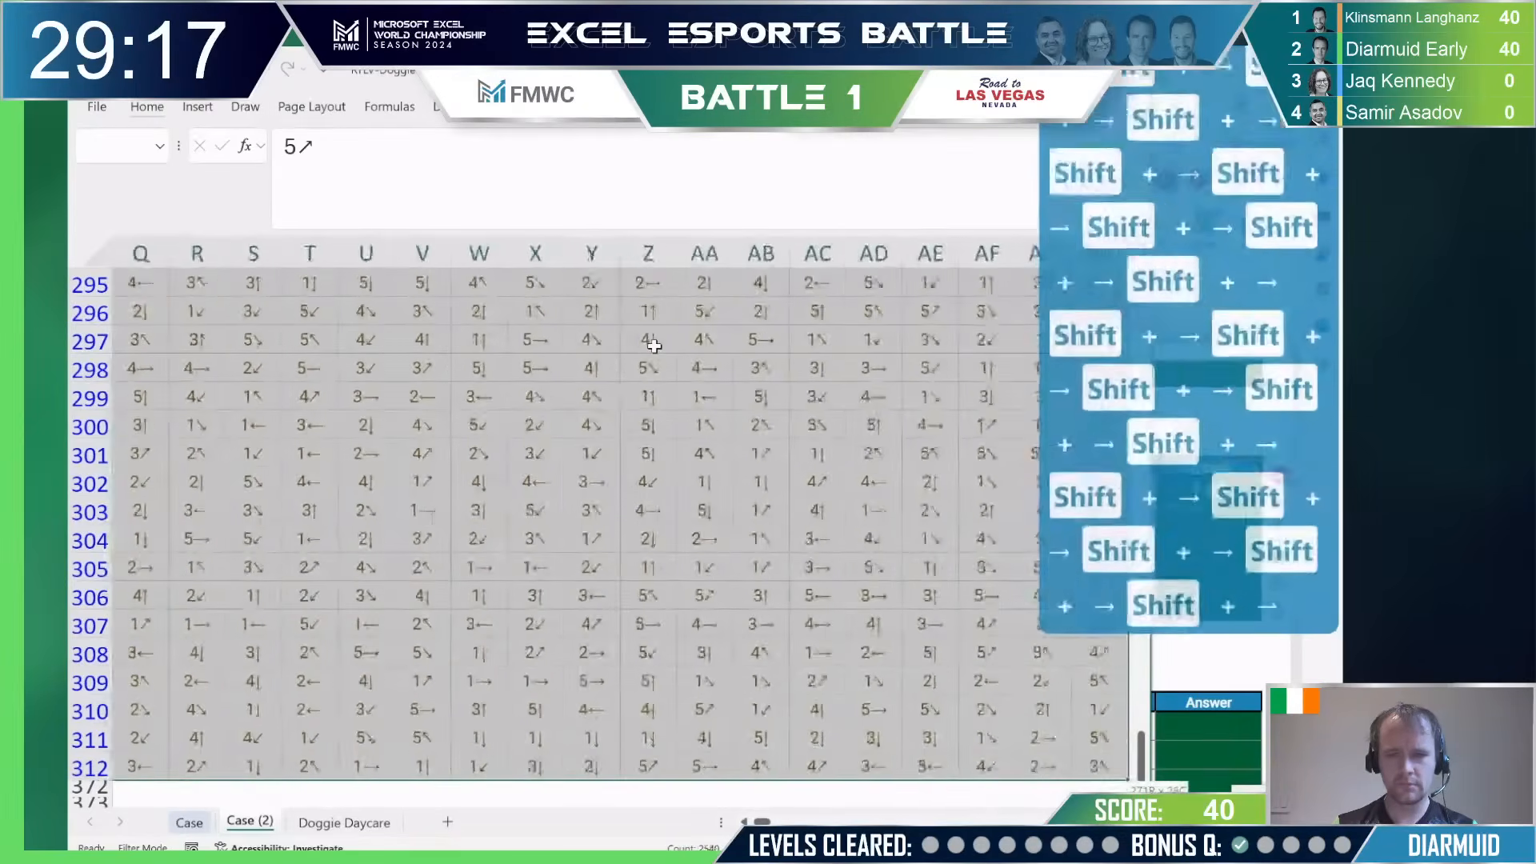
key("shift+Right")
key("shift+Right")
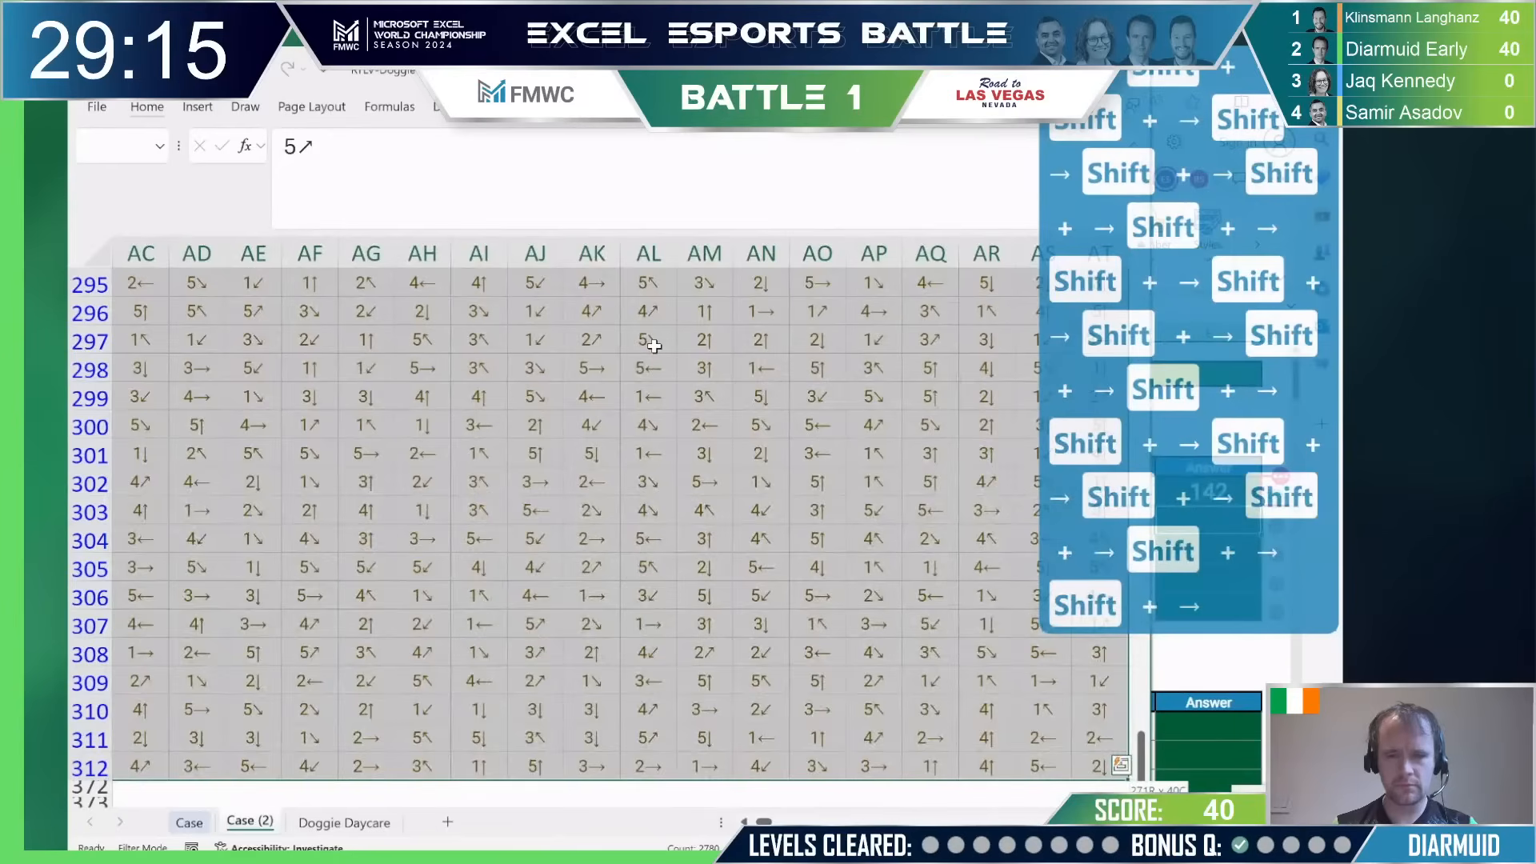
key("alt+shift+Page_Down")
key("alt+shift+Page_Down")
key("alt+shift+Page_Down")
key("alt+shift+Page_Down")
key("shift+Left")
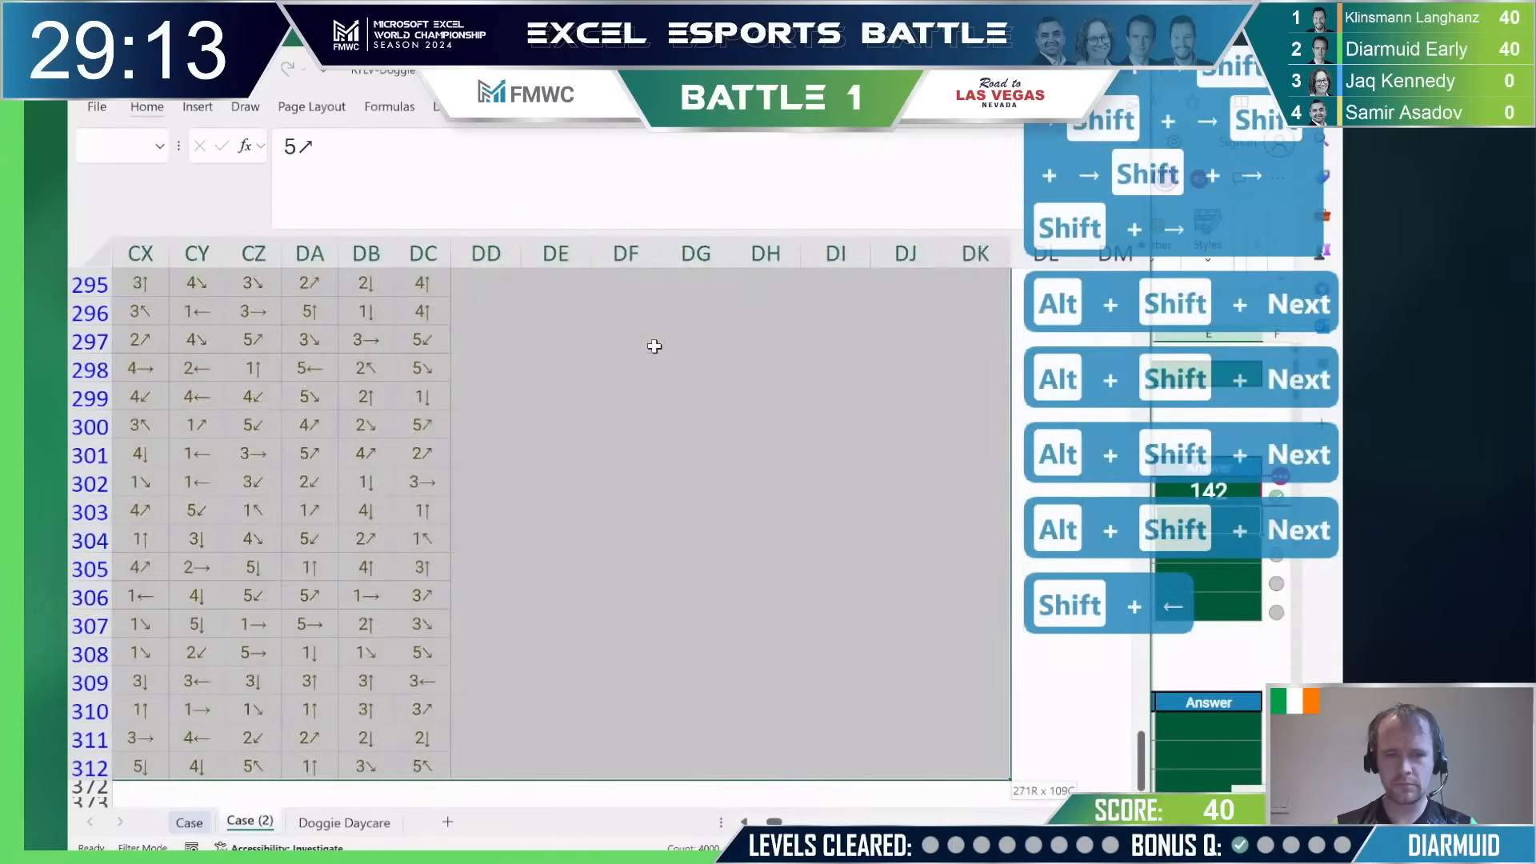
key("shift+Left")
key("shift+Left")
key("shift+Left")
key("shift+Left")
key("shift+Left")
key("shift+Left")
key("shift+Left")
key("shift+Left")
key("ctrl+c")
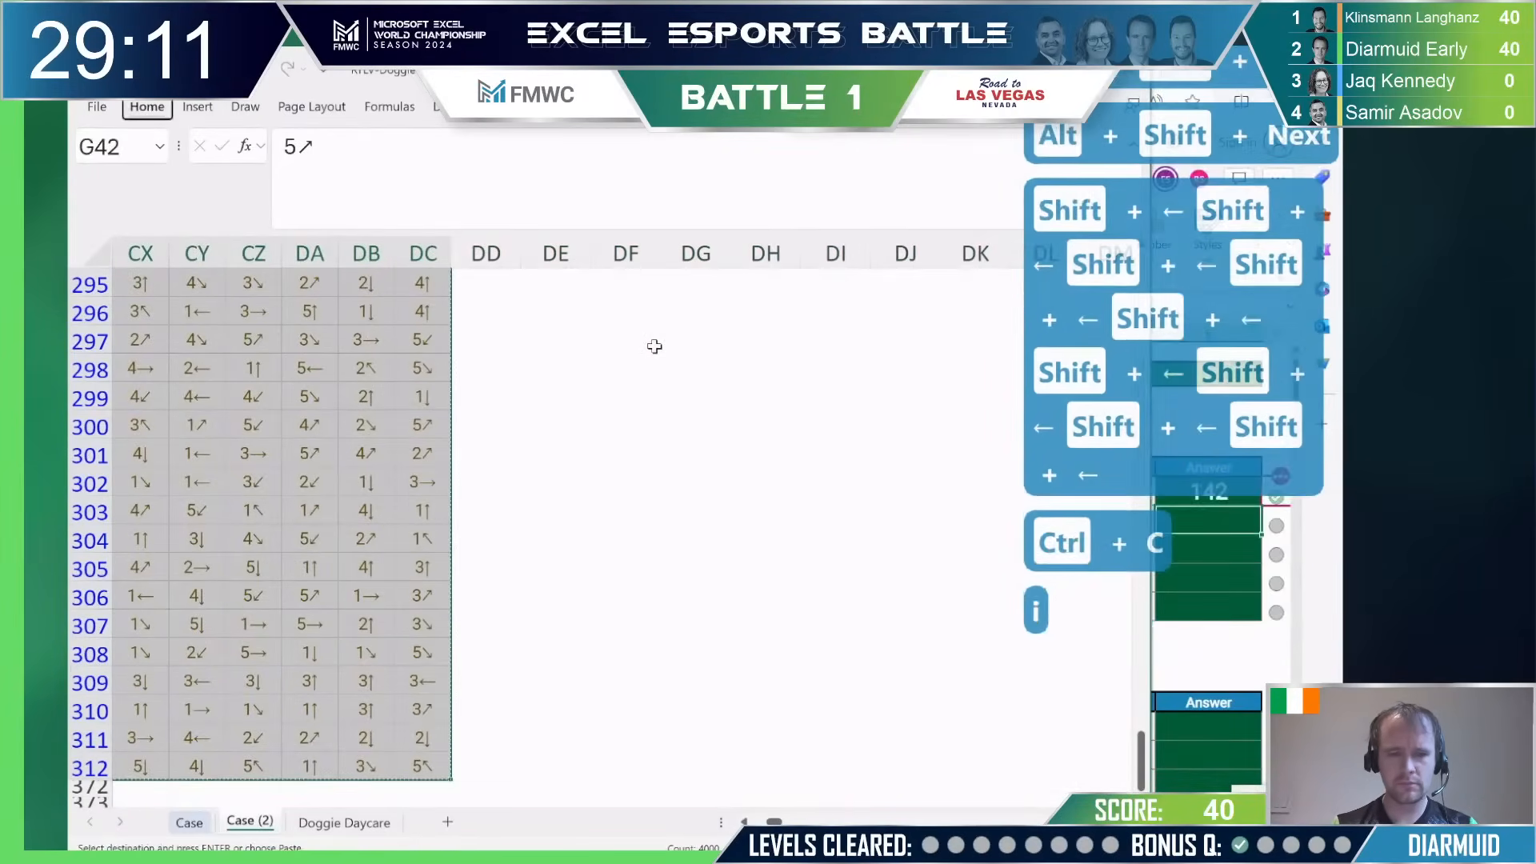
Step: Insert a new worksheet and paste the copied move data into it as values only
key("w")
key("alt+e")
key("s")
key("v")
key("Return")
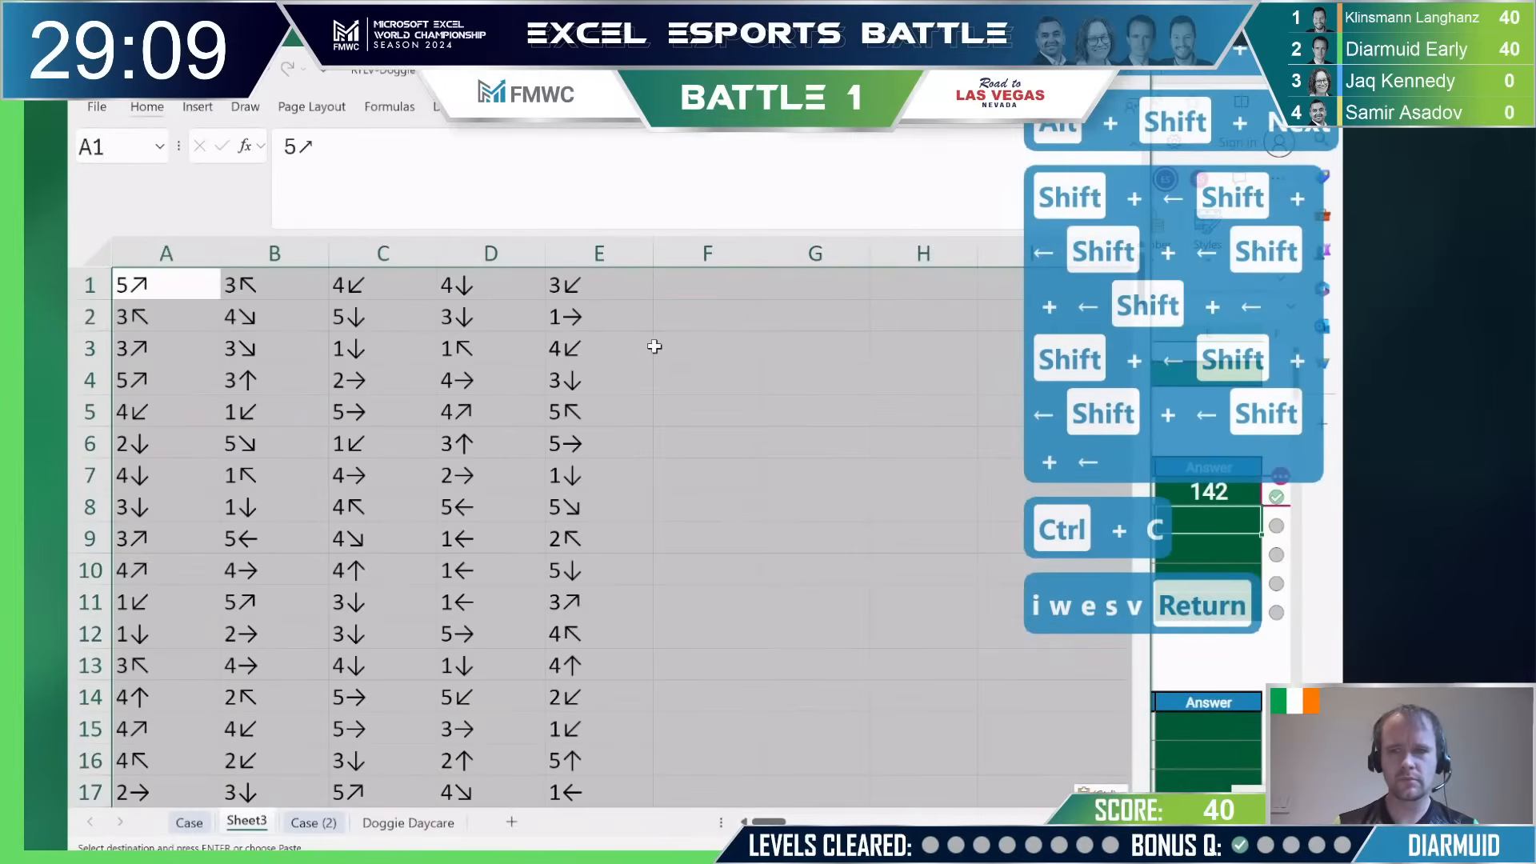
Step: Clear the arrows that have no associated number in A21:A40 of the new sheet
left_click(567, 477)
key("Page_Down")
key("Page_Down")
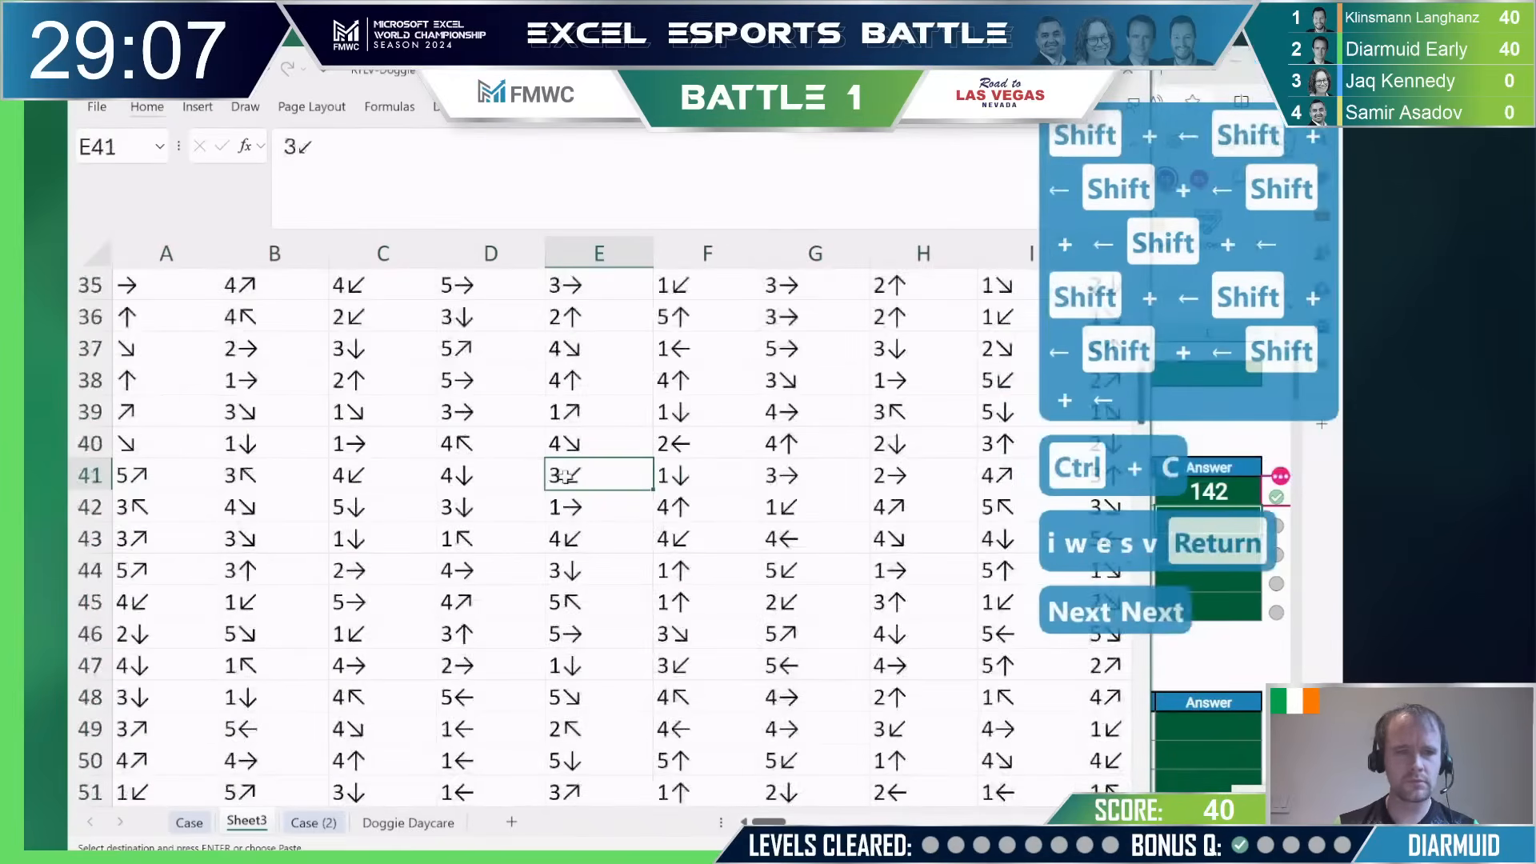
key("Page_Up")
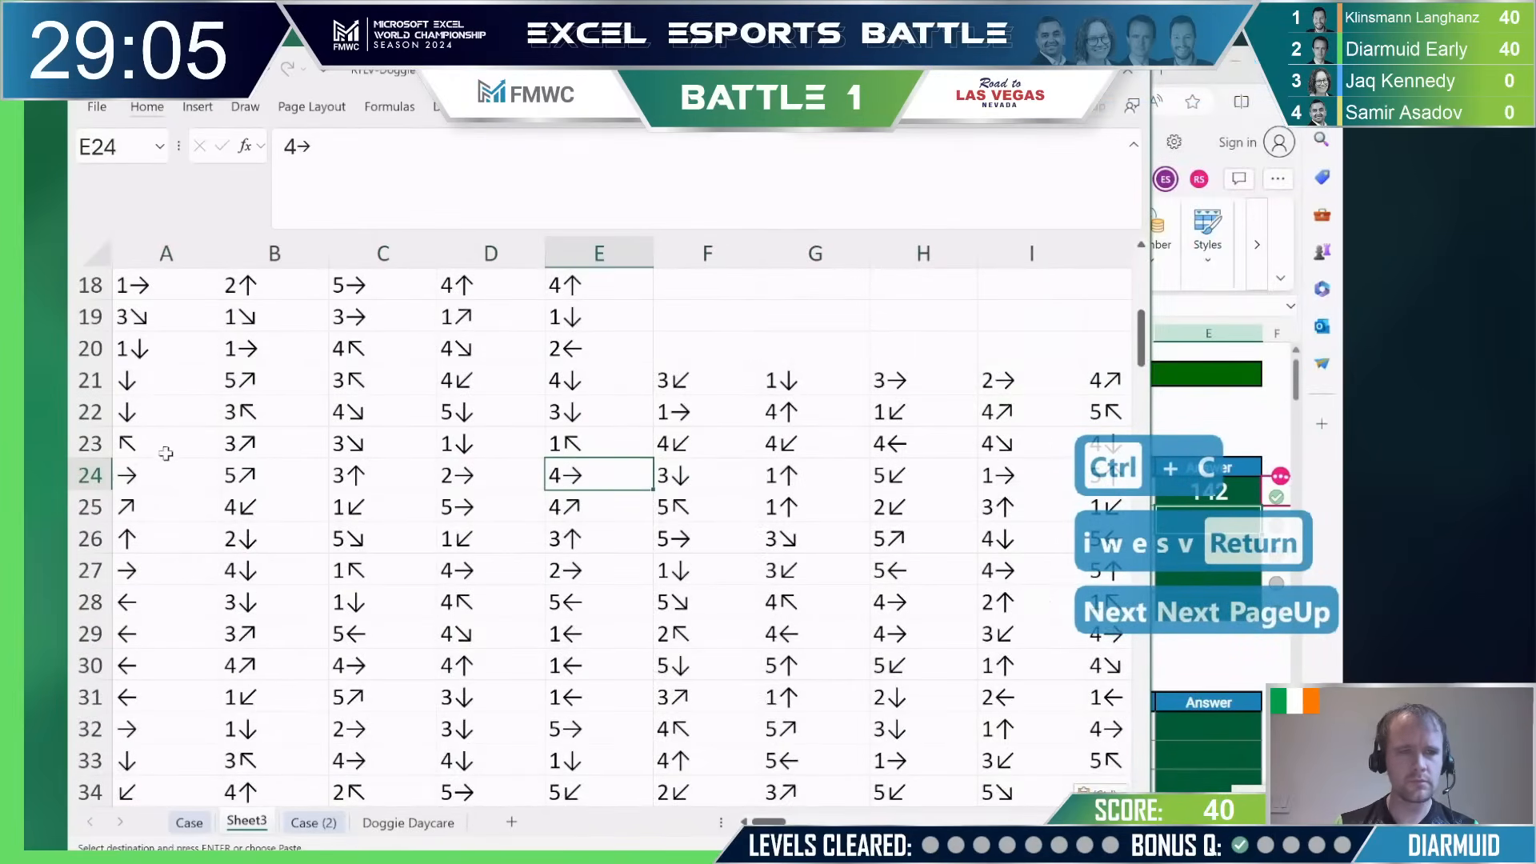
left_click(179, 384)
key("shift+Page_Down")
key("shift+Up")
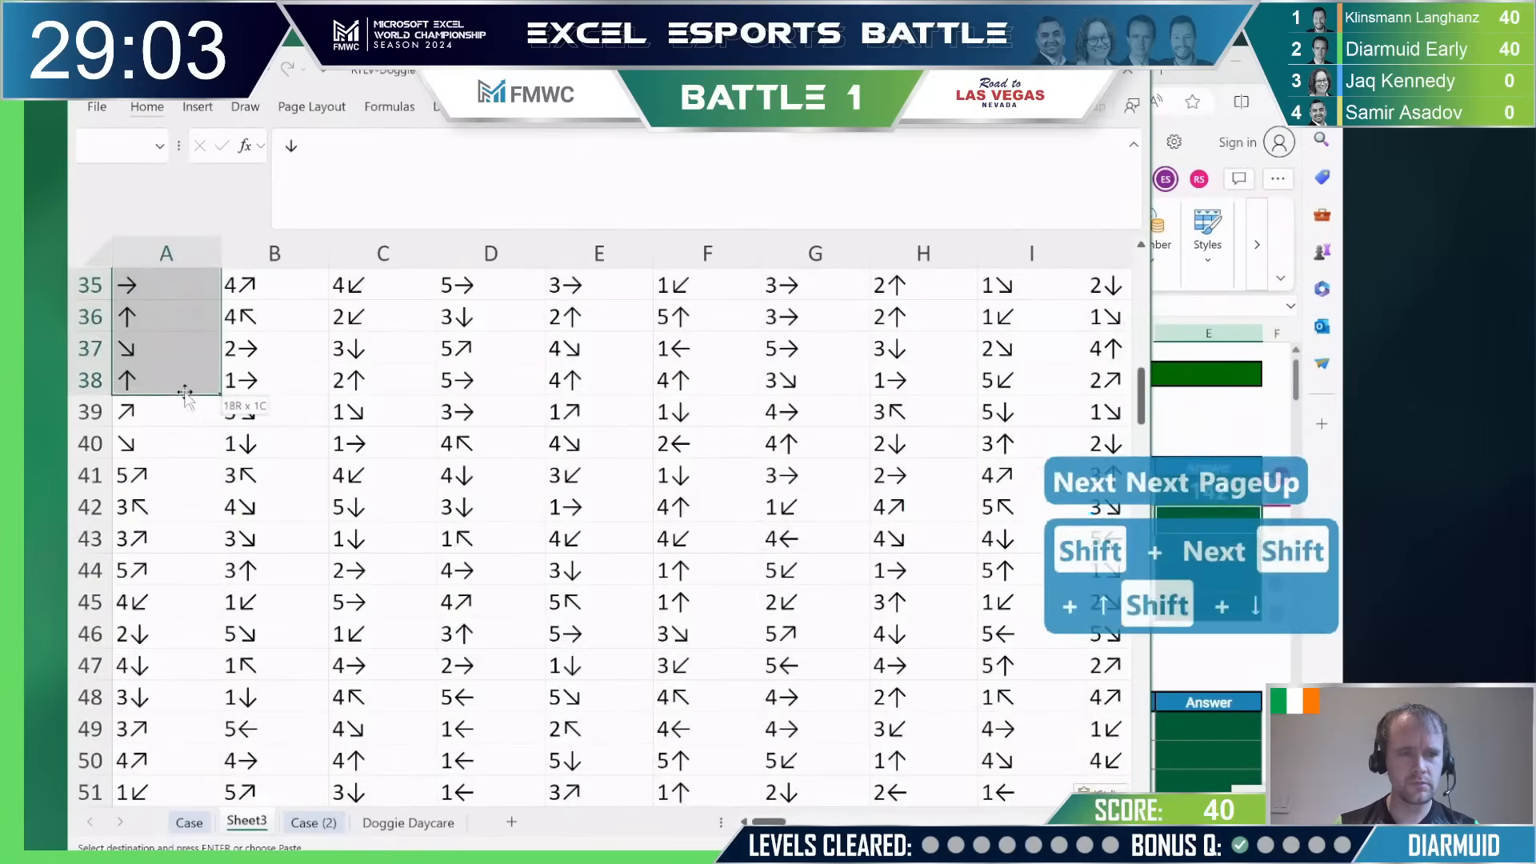
key("shift+Down")
key("shift+Down")
key("shift+Down")
key("Delete")
Step: Examine how far the pasted move data extends across the rows and columns of the new sheet
key("Right")
key("Down")
key("Page_Down")
key("Page_Down")
key("Page_Down")
key("Page_Down")
key("Page_Down")
key("Page_Down")
key("Page_Down")
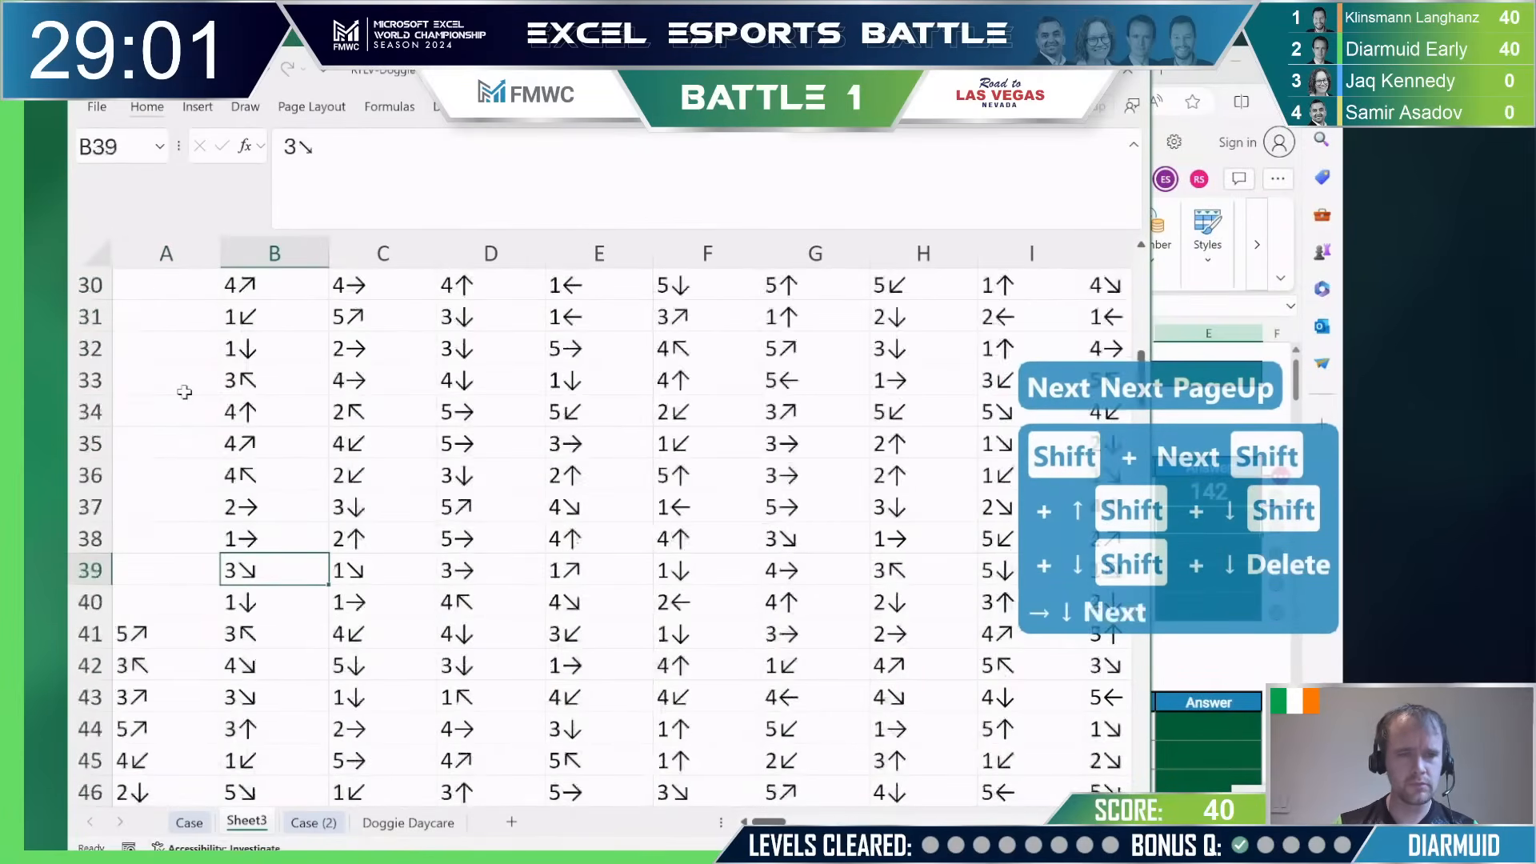
key("ctrl+Down")
key("ctrl+Right")
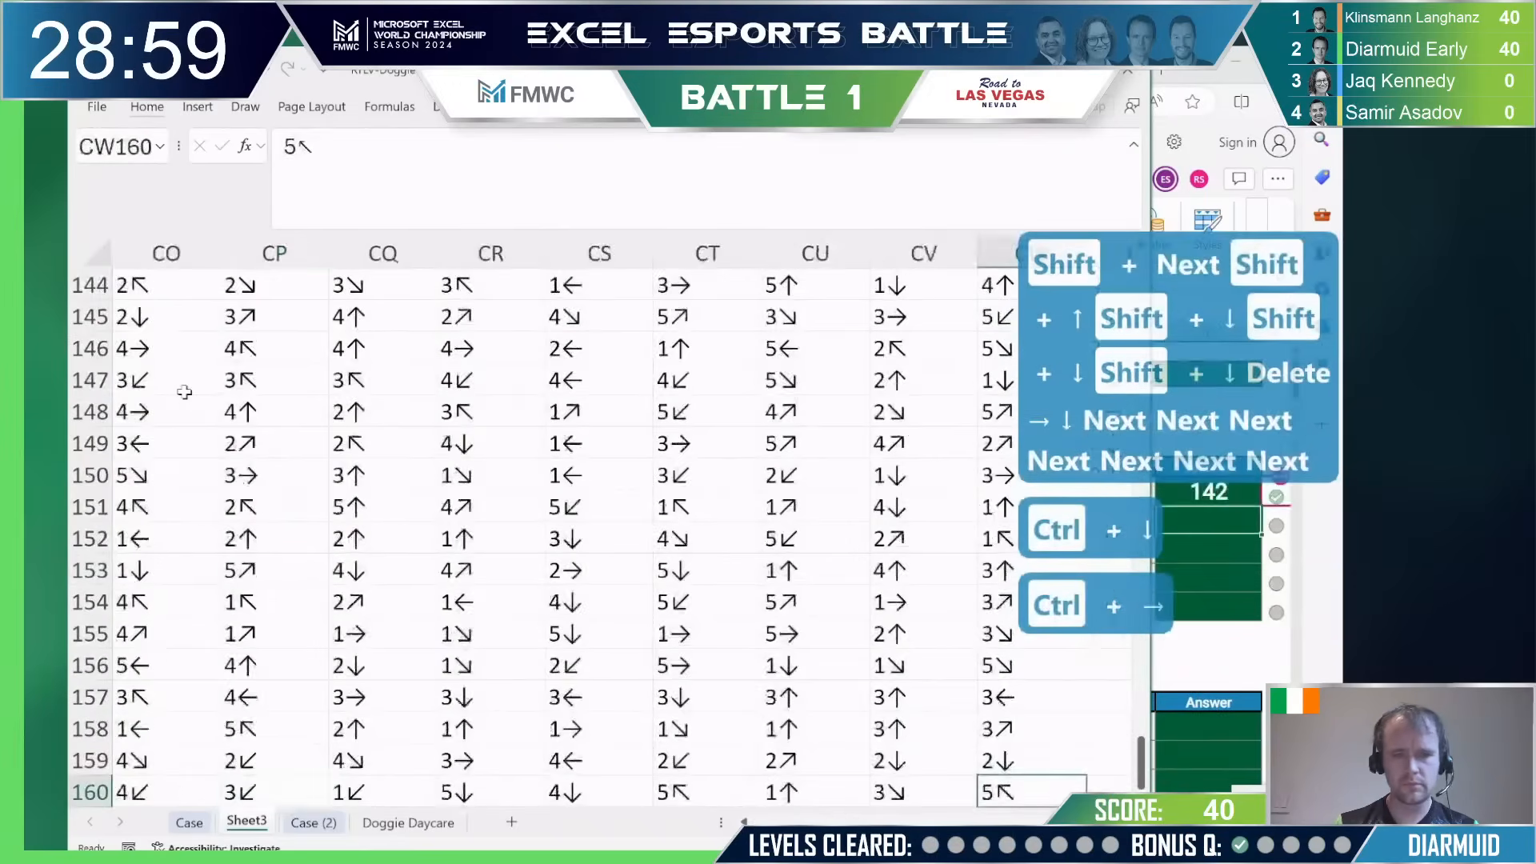
key("Right")
key("Right")
key("Right")
key("Right")
key("ctrl+Up")
key("ctrl+Up")
key("ctrl+Up")
key("Left")
key("Left")
key("Left")
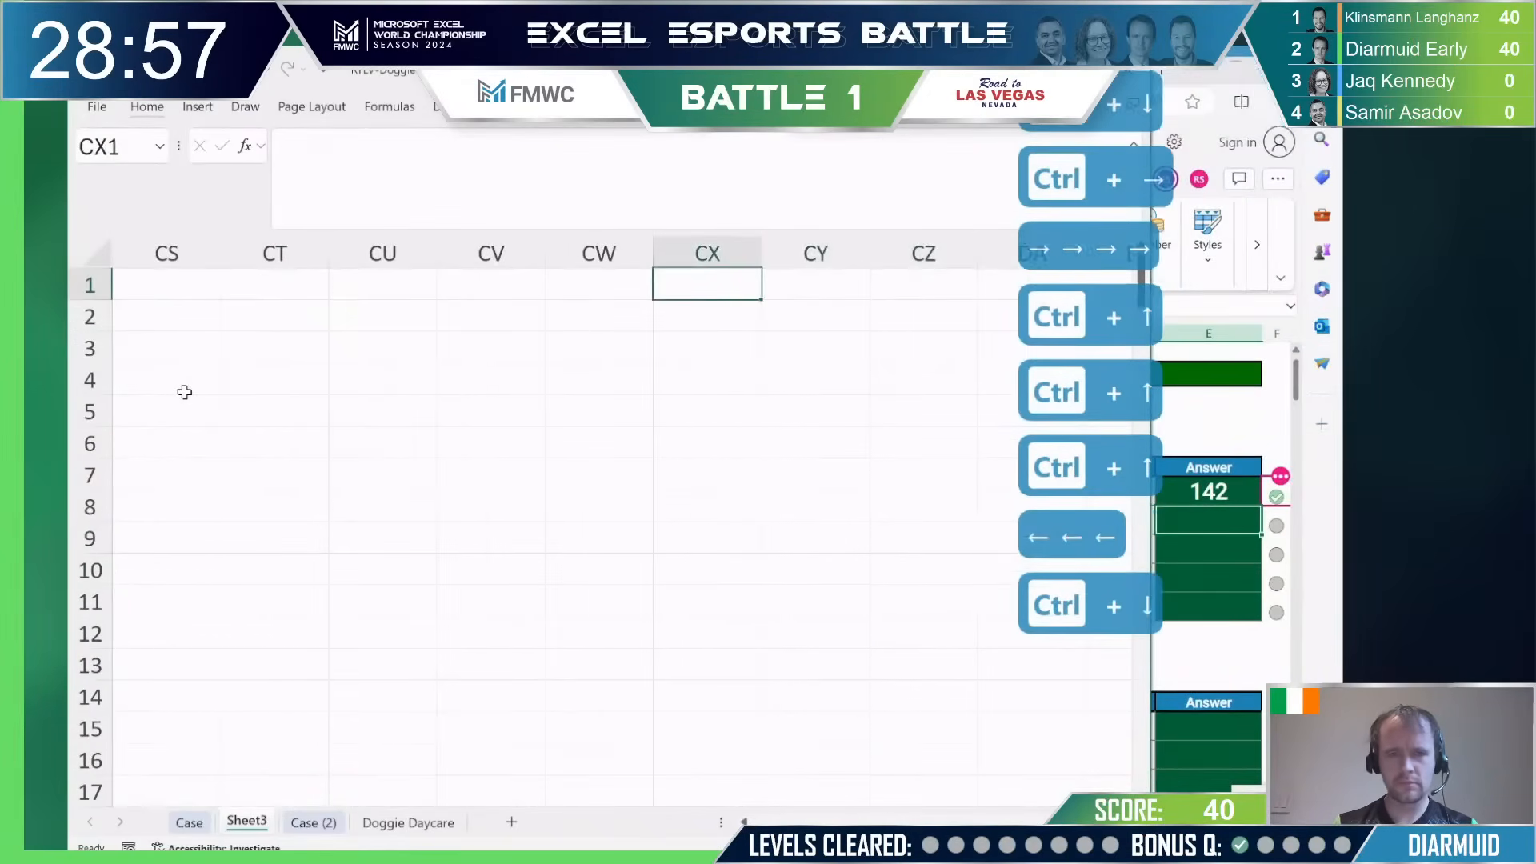
key("ctrl+Down")
key("ctrl+Down")
key("ctrl+Left")
key("ctrl+Left")
key("ctrl+Up")
key("ctrl+Right")
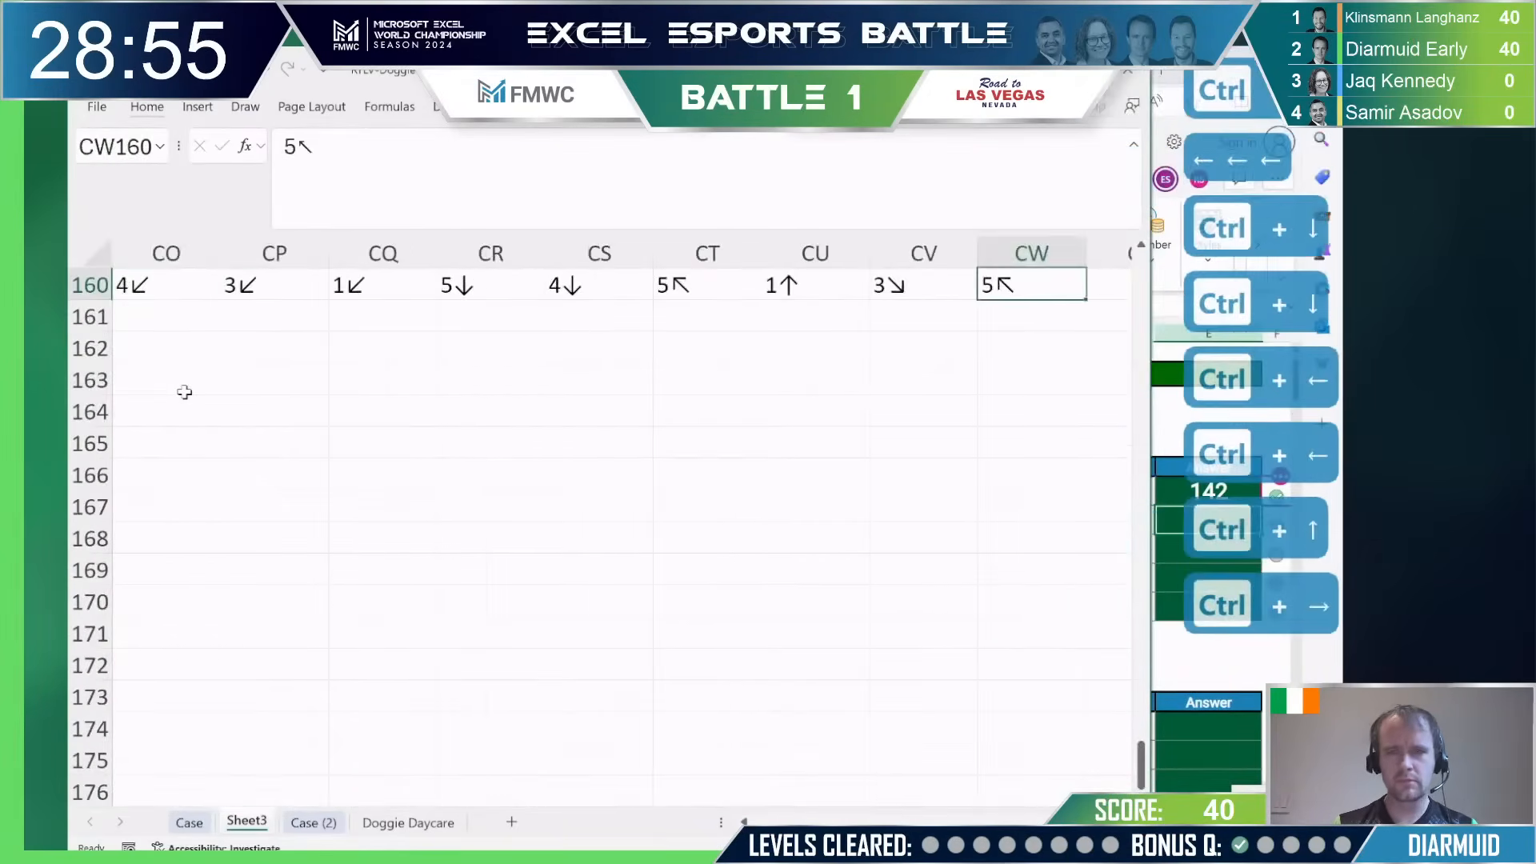
key("Right")
key("Right")
key("Left")
key("Left")
key("ctrl+shift+Left")
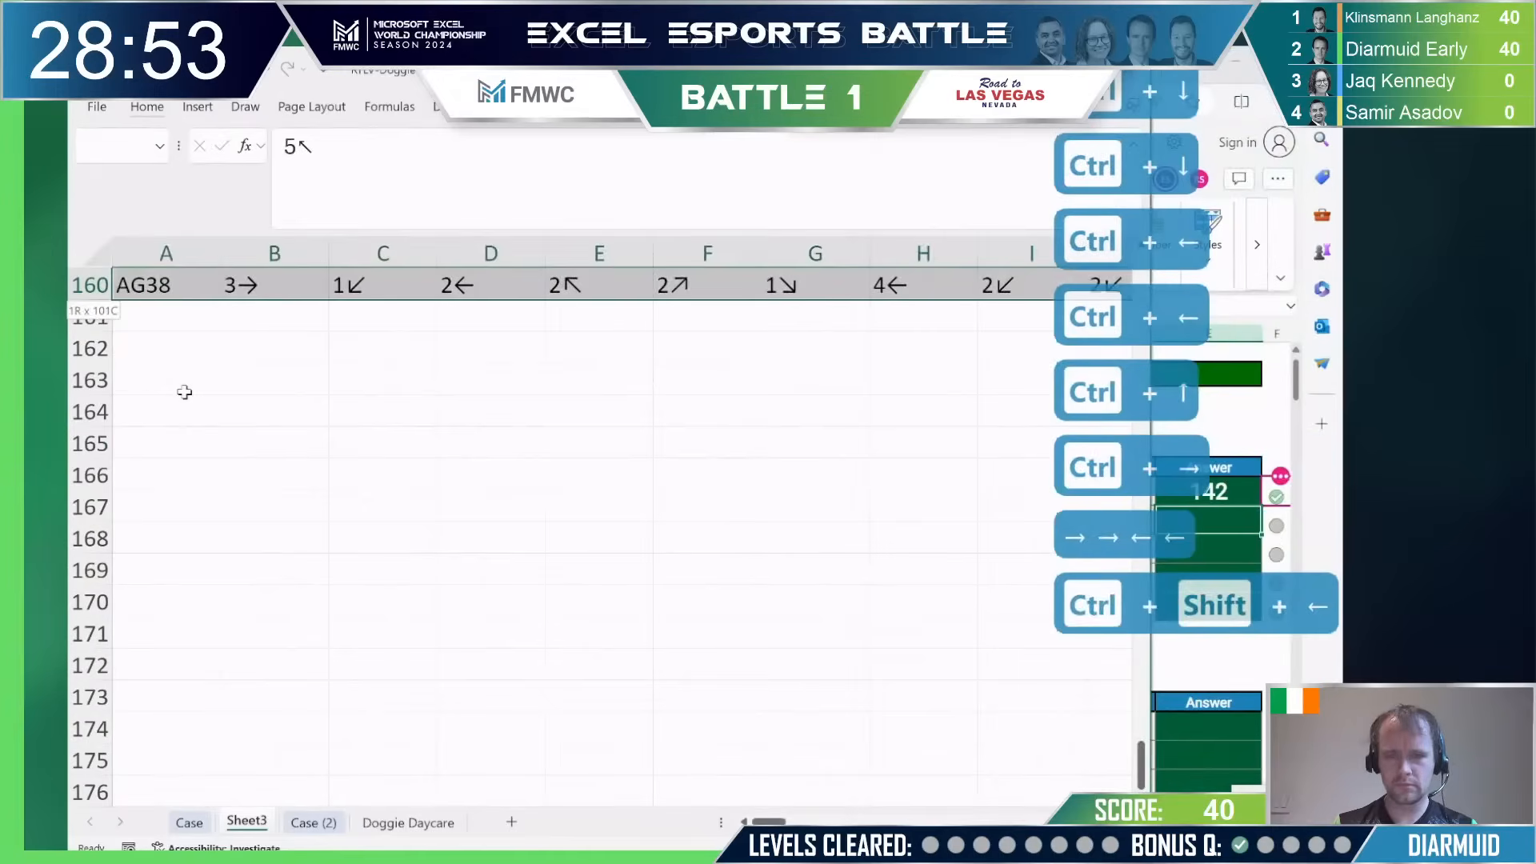
Step: In CY160, enter a _mostOf formula that counts the rightmost characters, using RIGHT over A1:CW160
key("Right")
key("Right")
key("Right")
key("Left")
type("=_most")
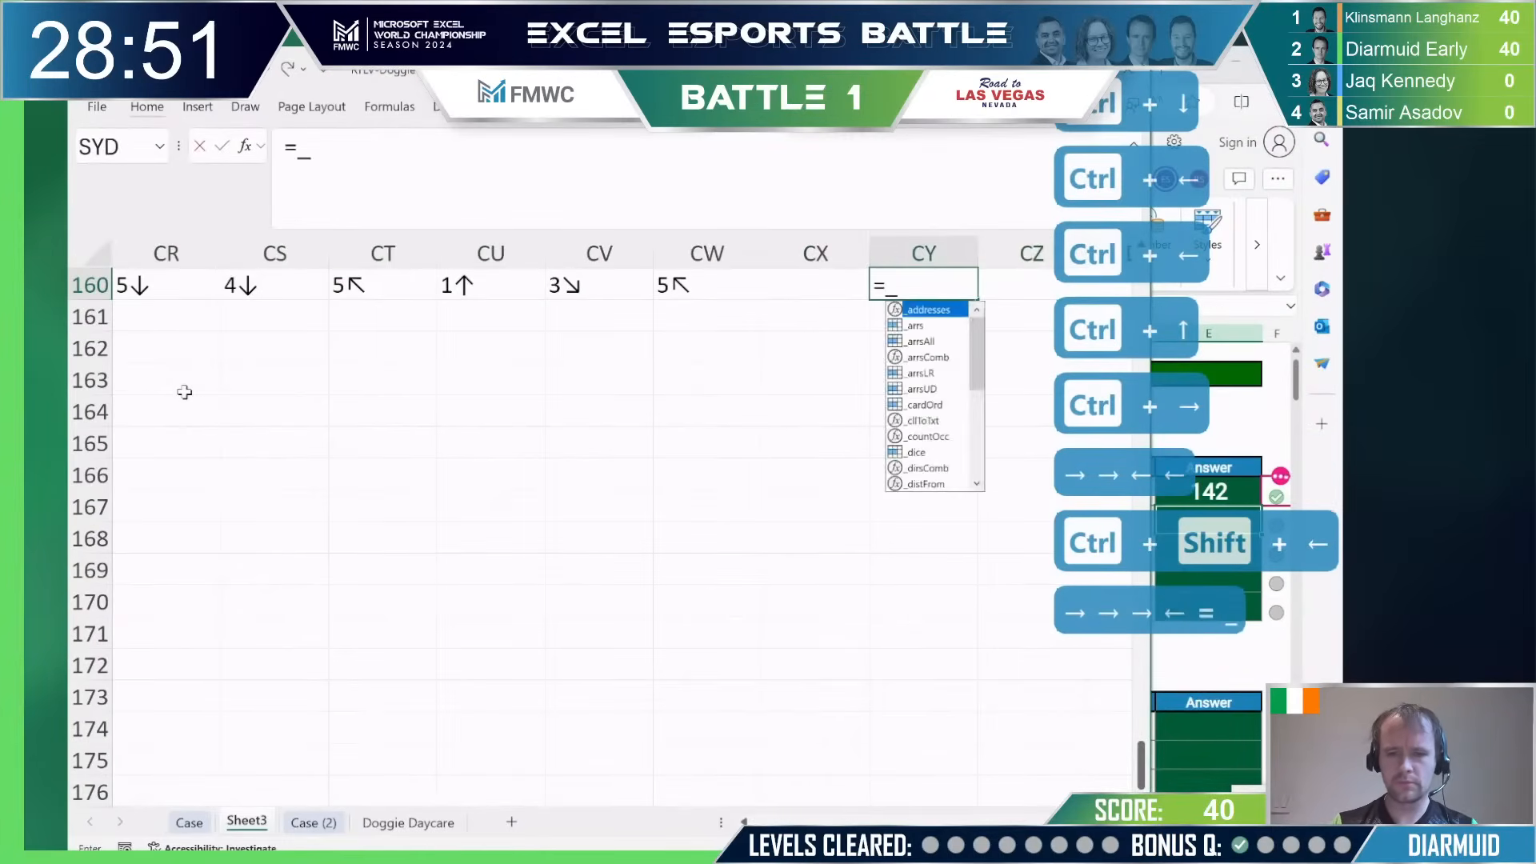
key("Tab")
key("Left")
key("Left")
key("Left")
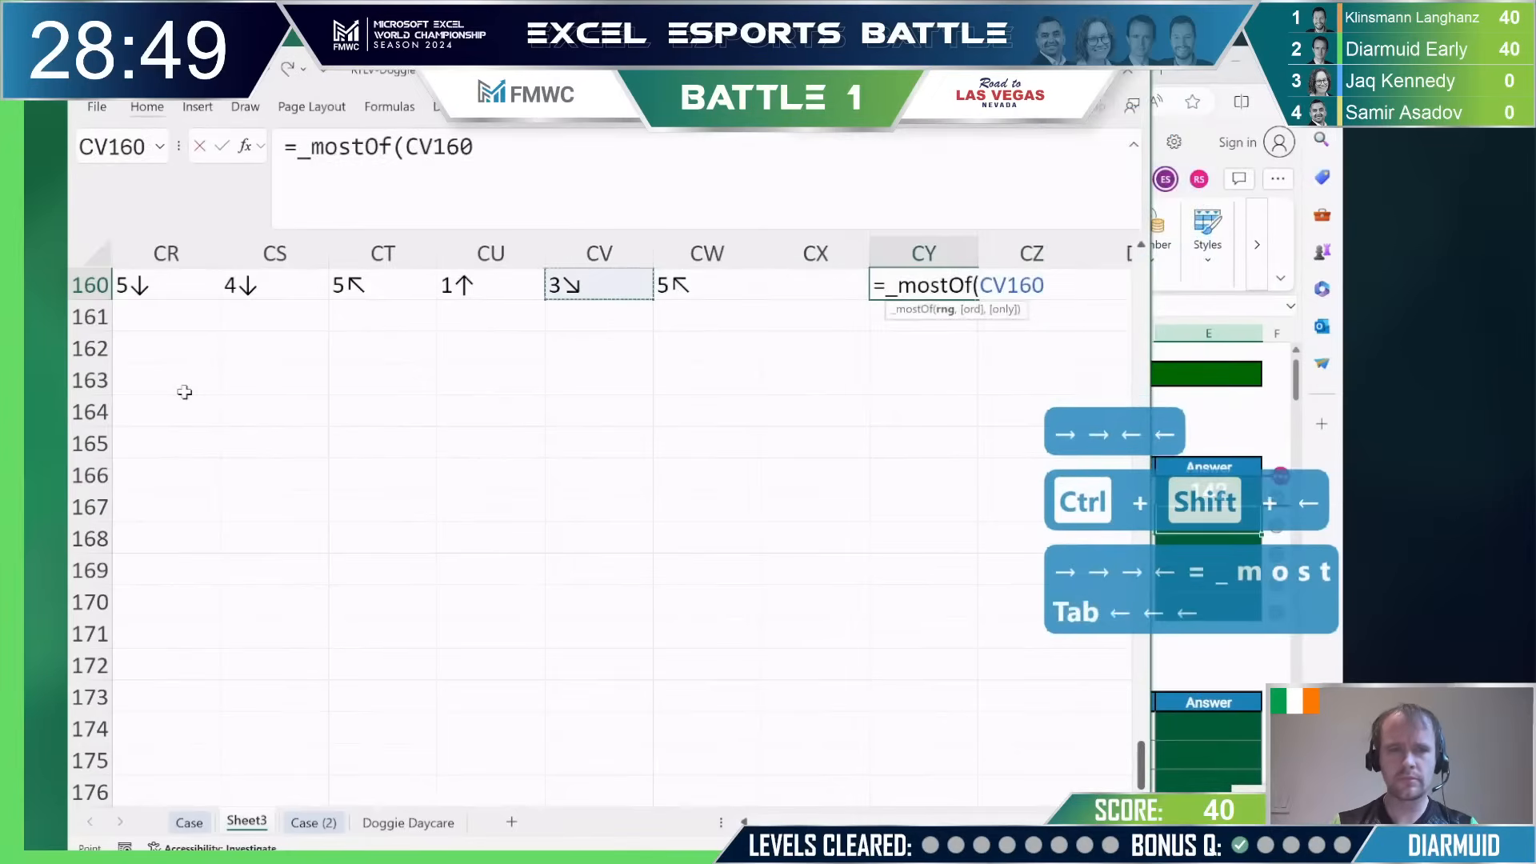
key("BackSpace")
key("BackSpace")
key("BackSpace")
key("BackSpace")
key("BackSpace")
type("right")
key("Tab")
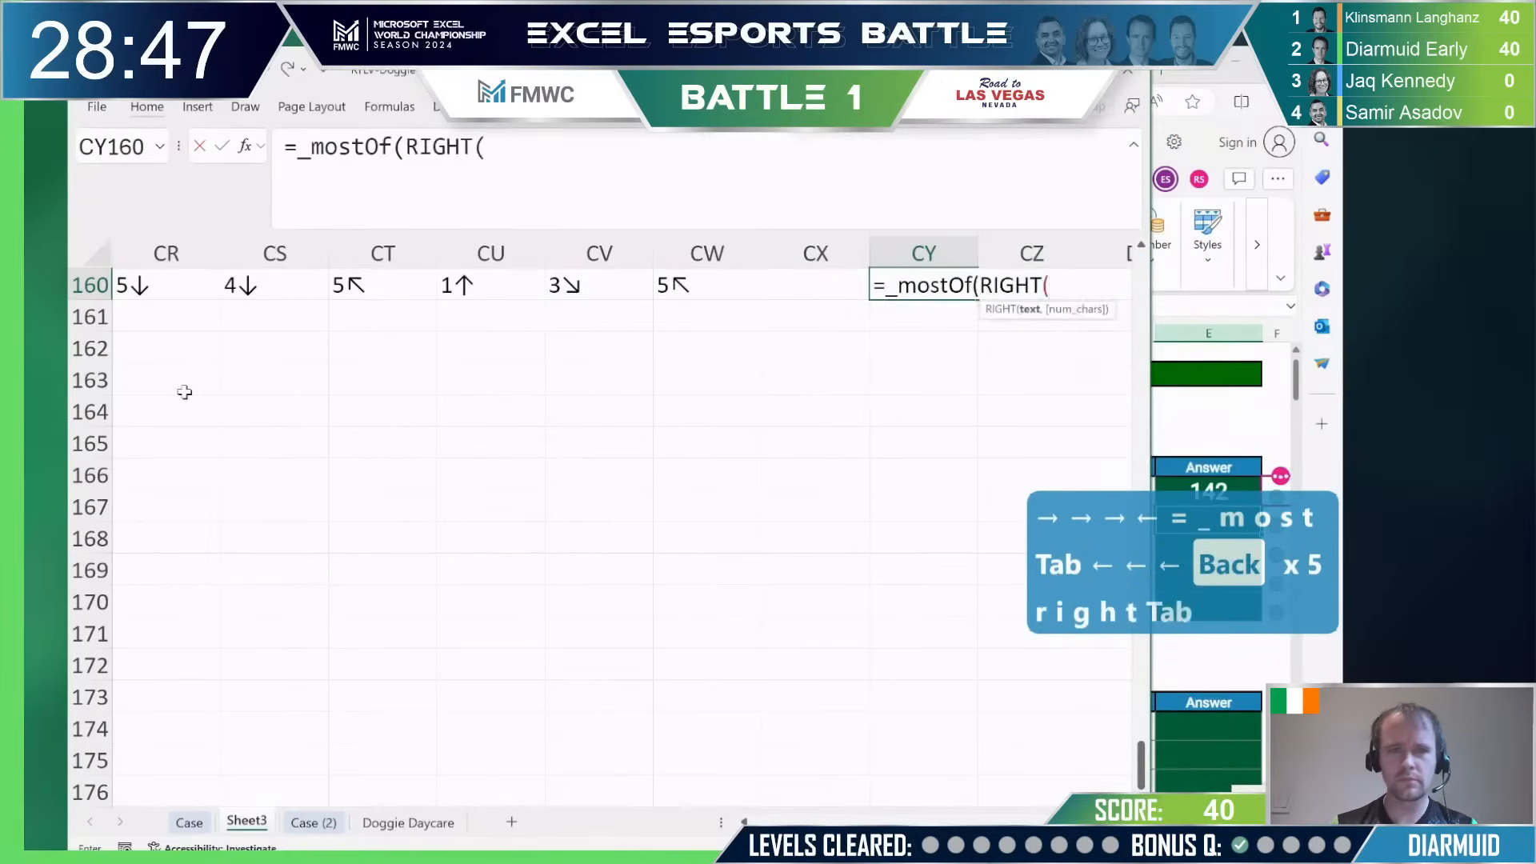
key("Left")
key("Left")
key("ctrl+shift+Up")
key("ctrl+shift+Up")
key("ctrl+shift+Up")
key("ctrl+shift+Up")
key("ctrl+shift+Up")
key("ctrl+shift+Up")
key("ctrl+shift+Up")
key("ctrl+shift+Up")
key("ctrl+shift+Left")
key("ctrl+shift+Left")
key("ctrl+shift+Left")
key("ctrl+shift+Left")
key("ctrl+shift+Left")
key("ctrl+shift+Left")
key("ctrl+shift+Left")
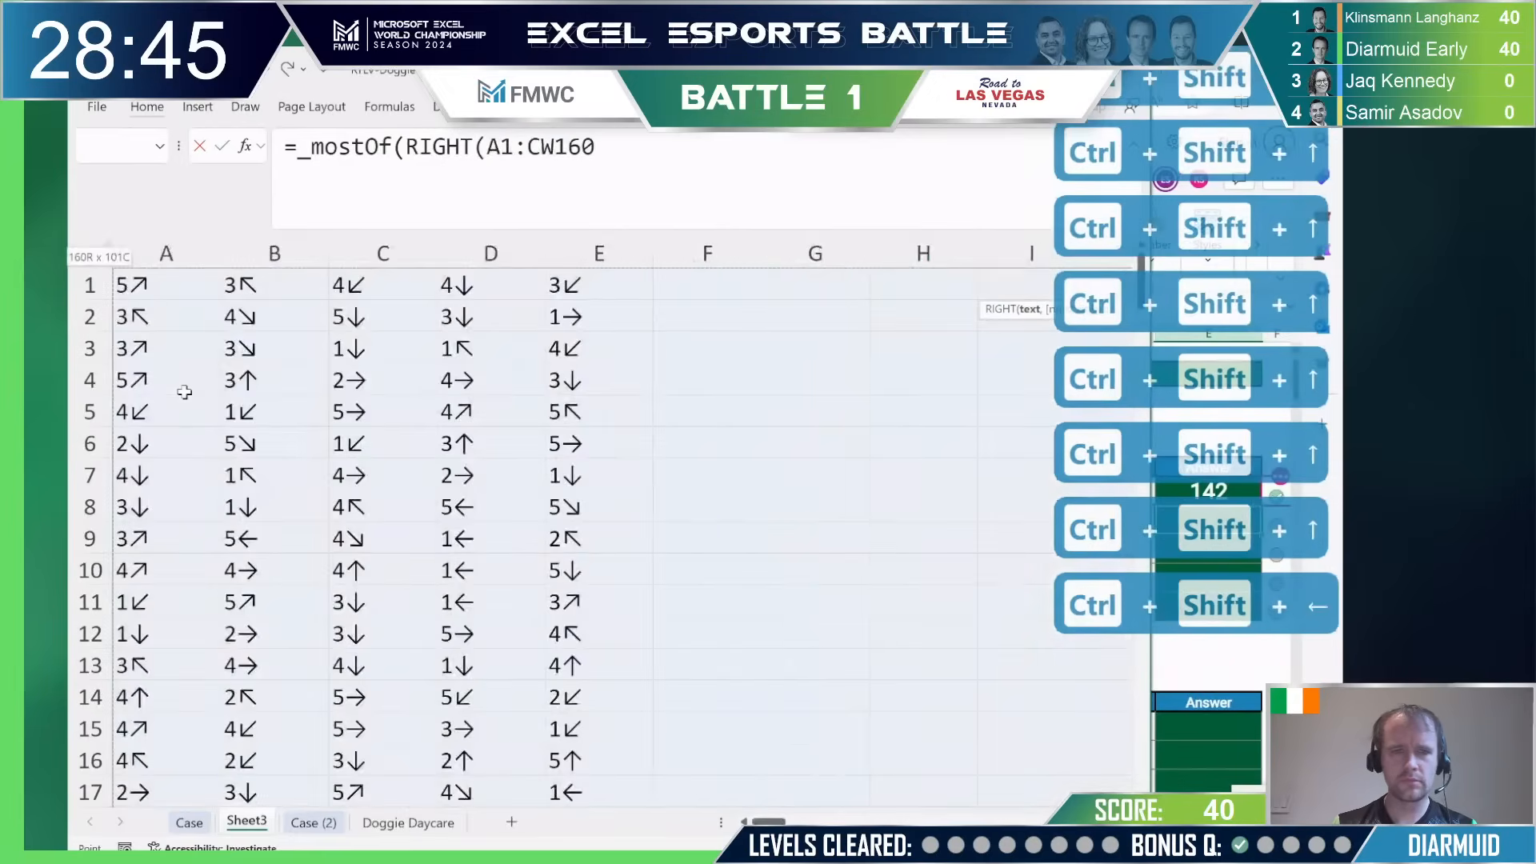
type(")")
key("Return")
key("Return")
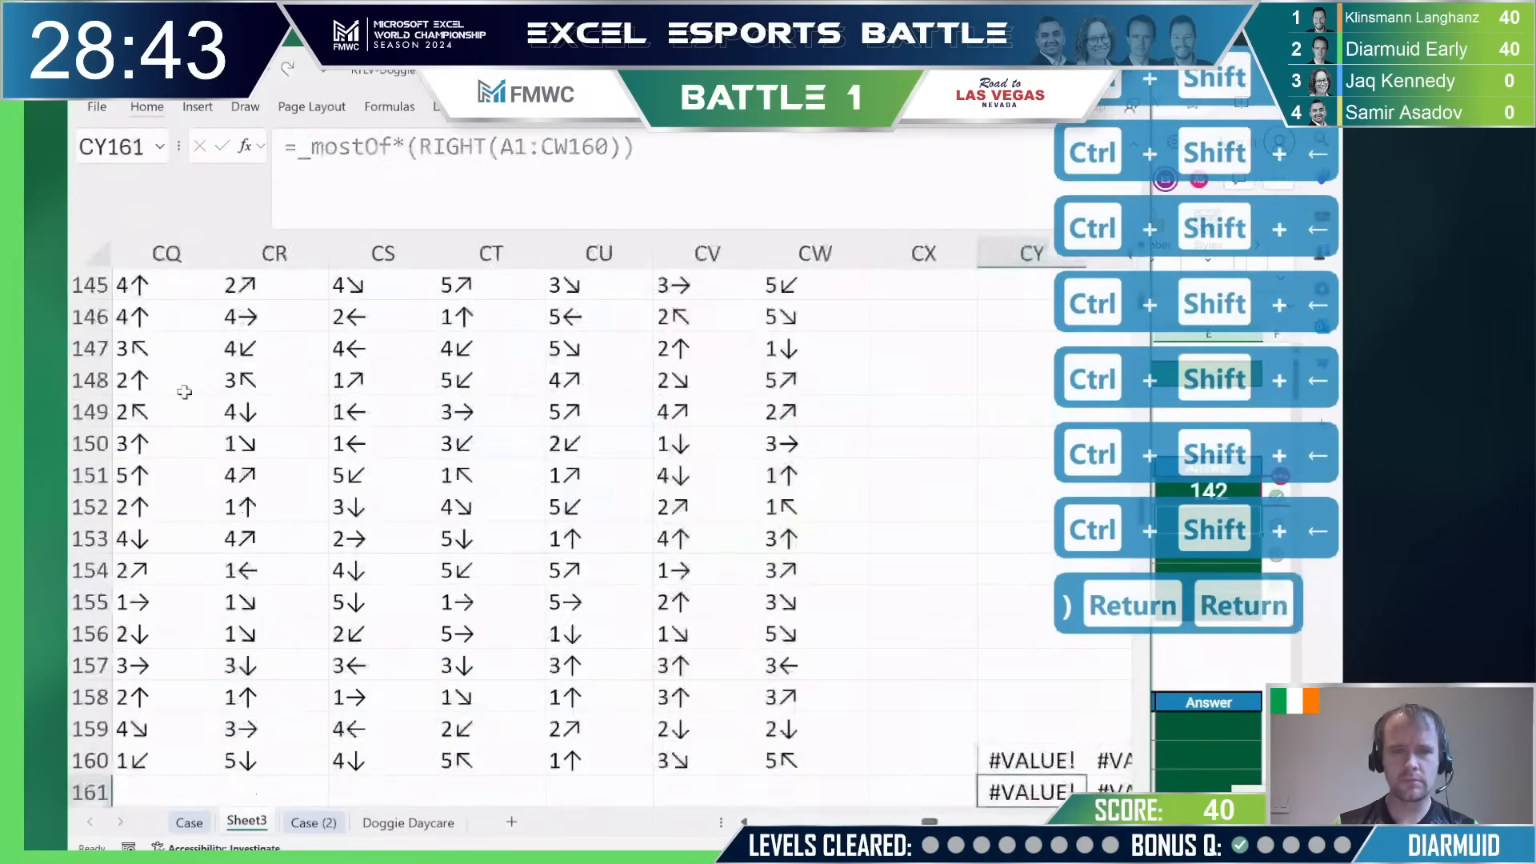
Step: Remove the stray asterisk from the formula in CY160 so it reads =_mostOf(RIGHT(A1:CW160))
key("Right")
key("Right")
key("Right")
key("Left")
key("Left")
key("ctrl+Down")
key("ctrl+Up")
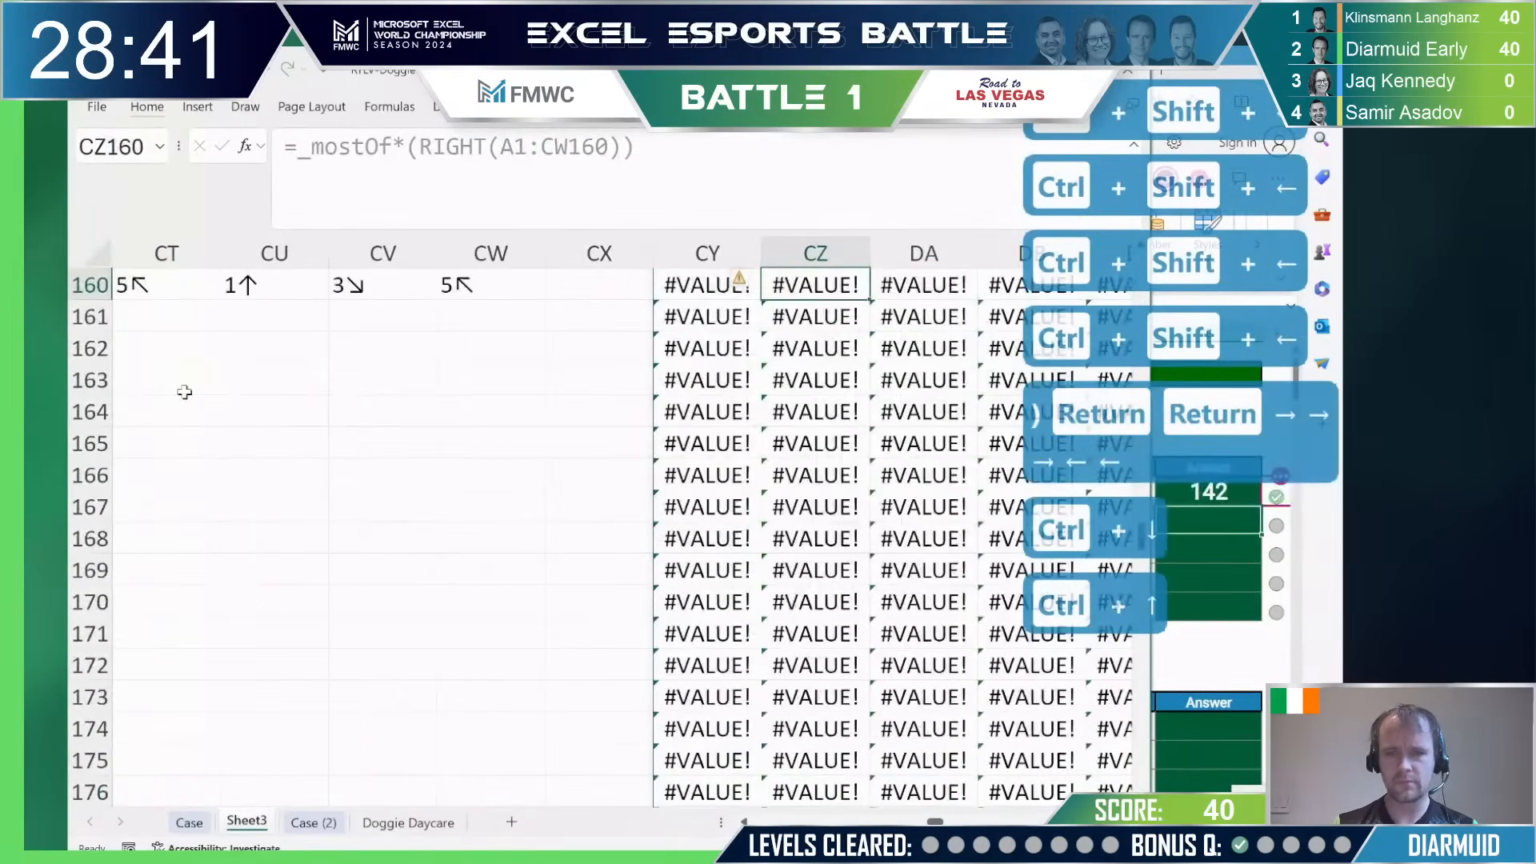
key("ctrl+Left")
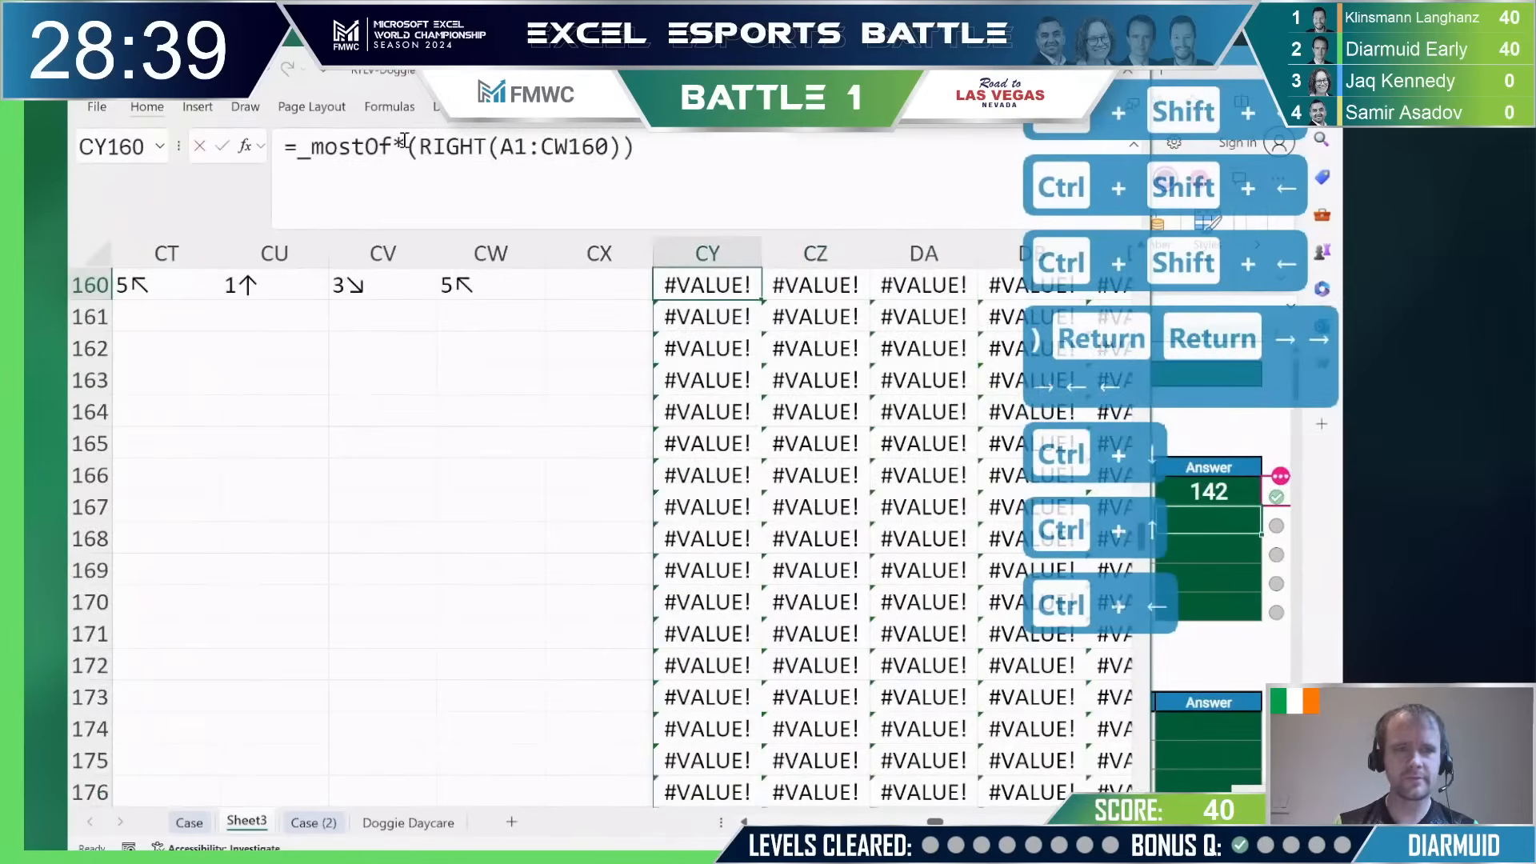
left_click(404, 144)
key("BackSpace")
key("Return")
key("Up")
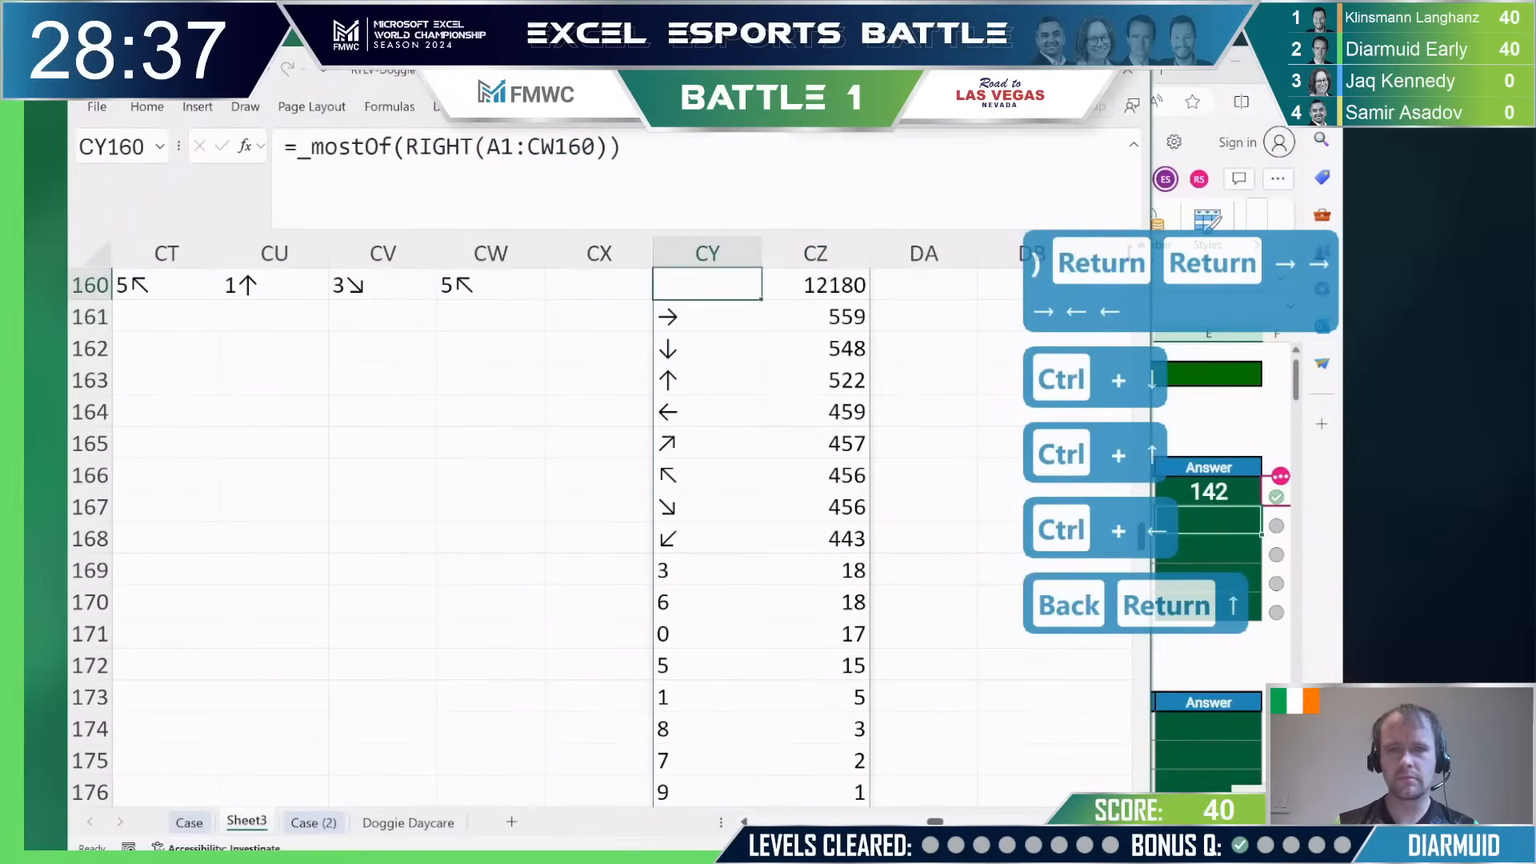
Step: Enter 559, the count of the most frequent arrow, as the Bonus 2 answer in E8 of the online answer workbook
key("Down")
key("Right")
key("ctrl+c")
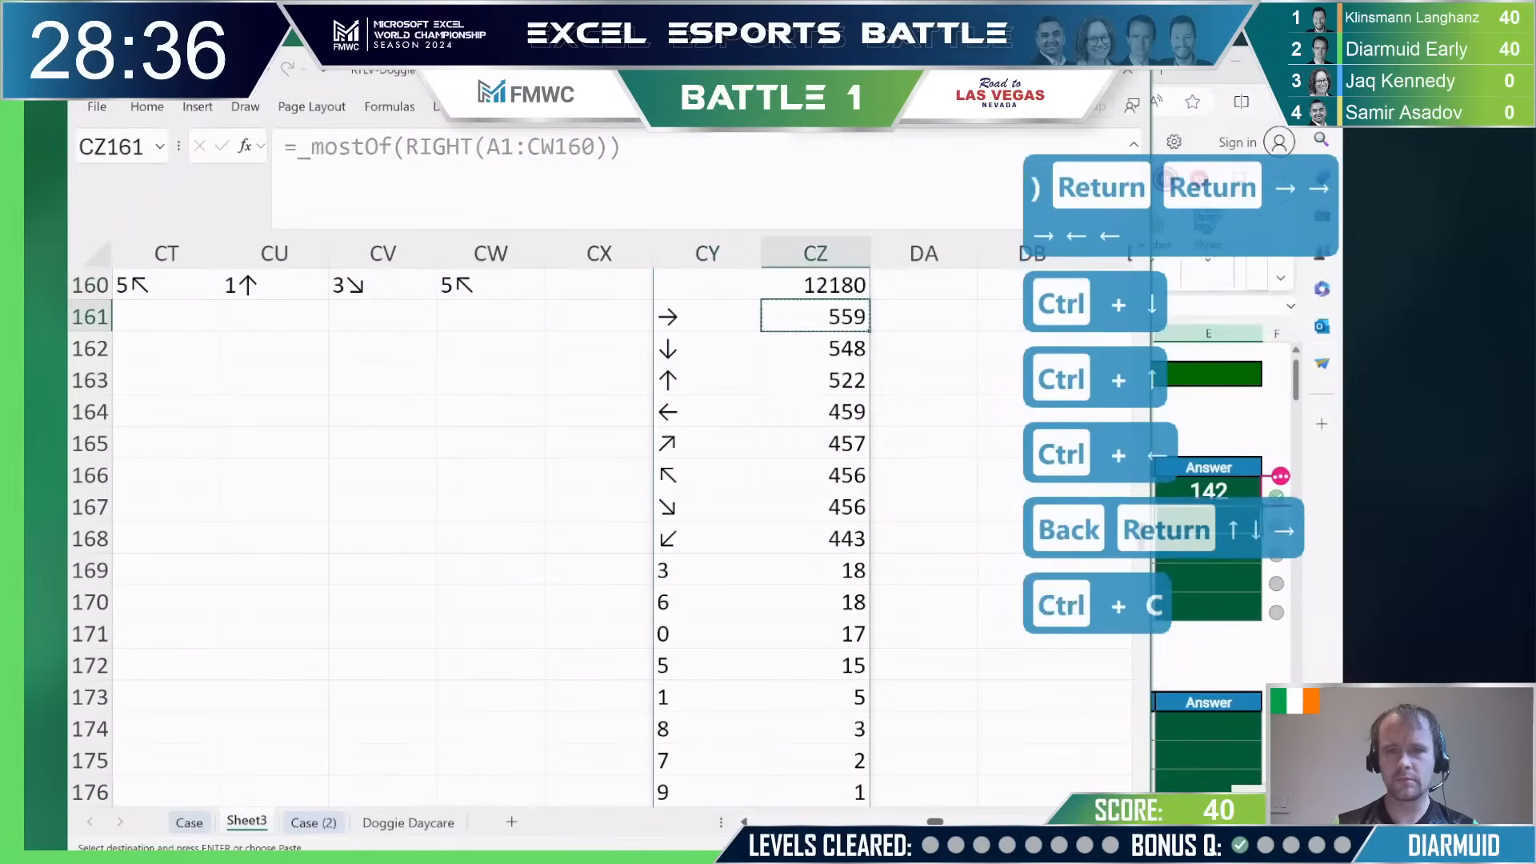
left_click(1237, 590)
key("Up")
key("Up")
type("55")
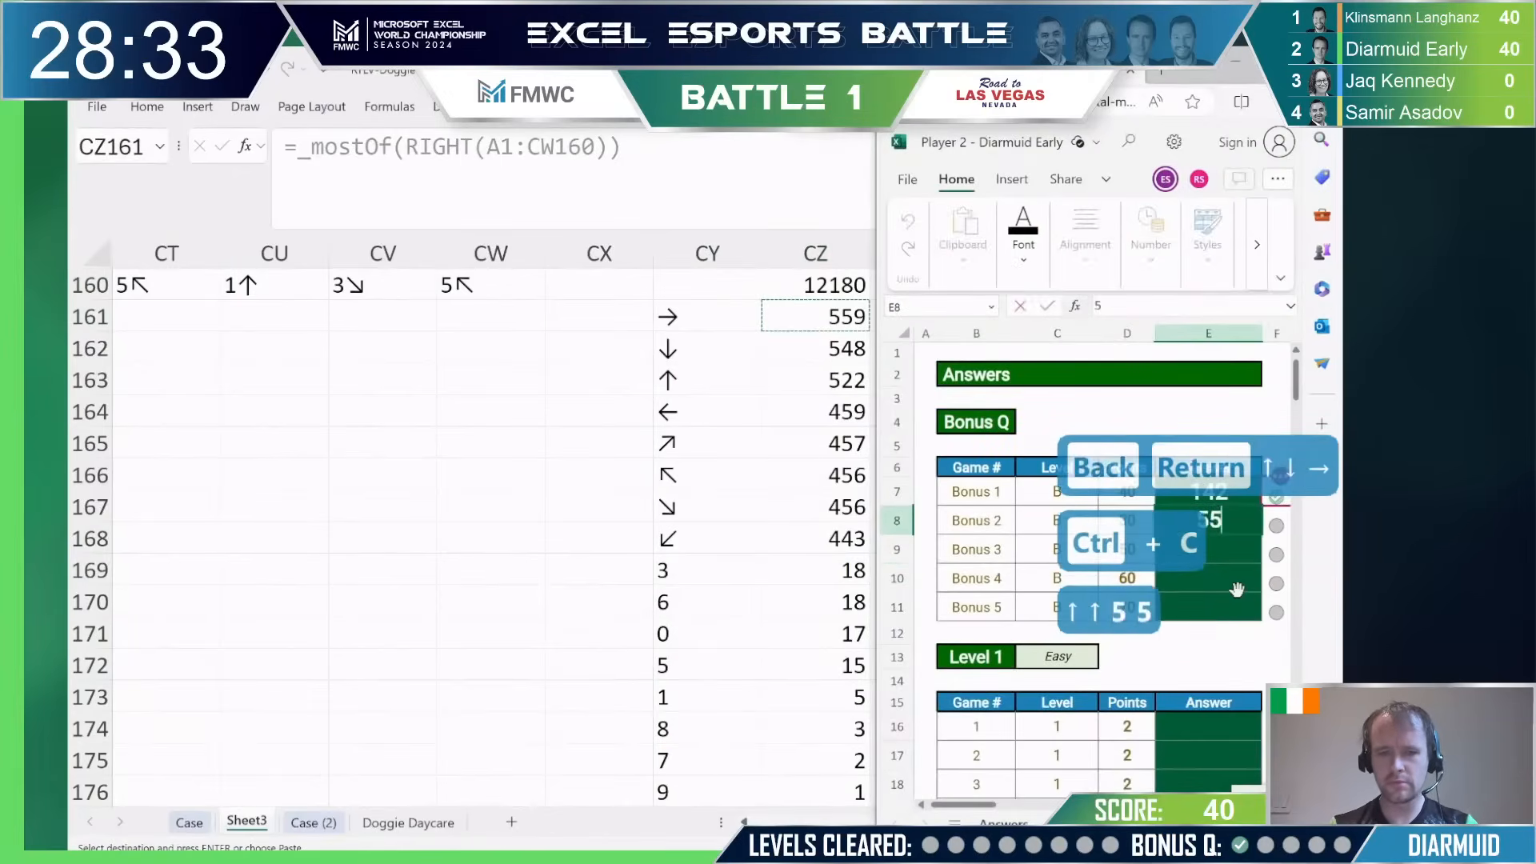
type("9")
key("Return")
Step: Read the Bonus 3 question on the Case sheet and locate where the starting cells begin in column A of Sheet3
left_click(808, 524)
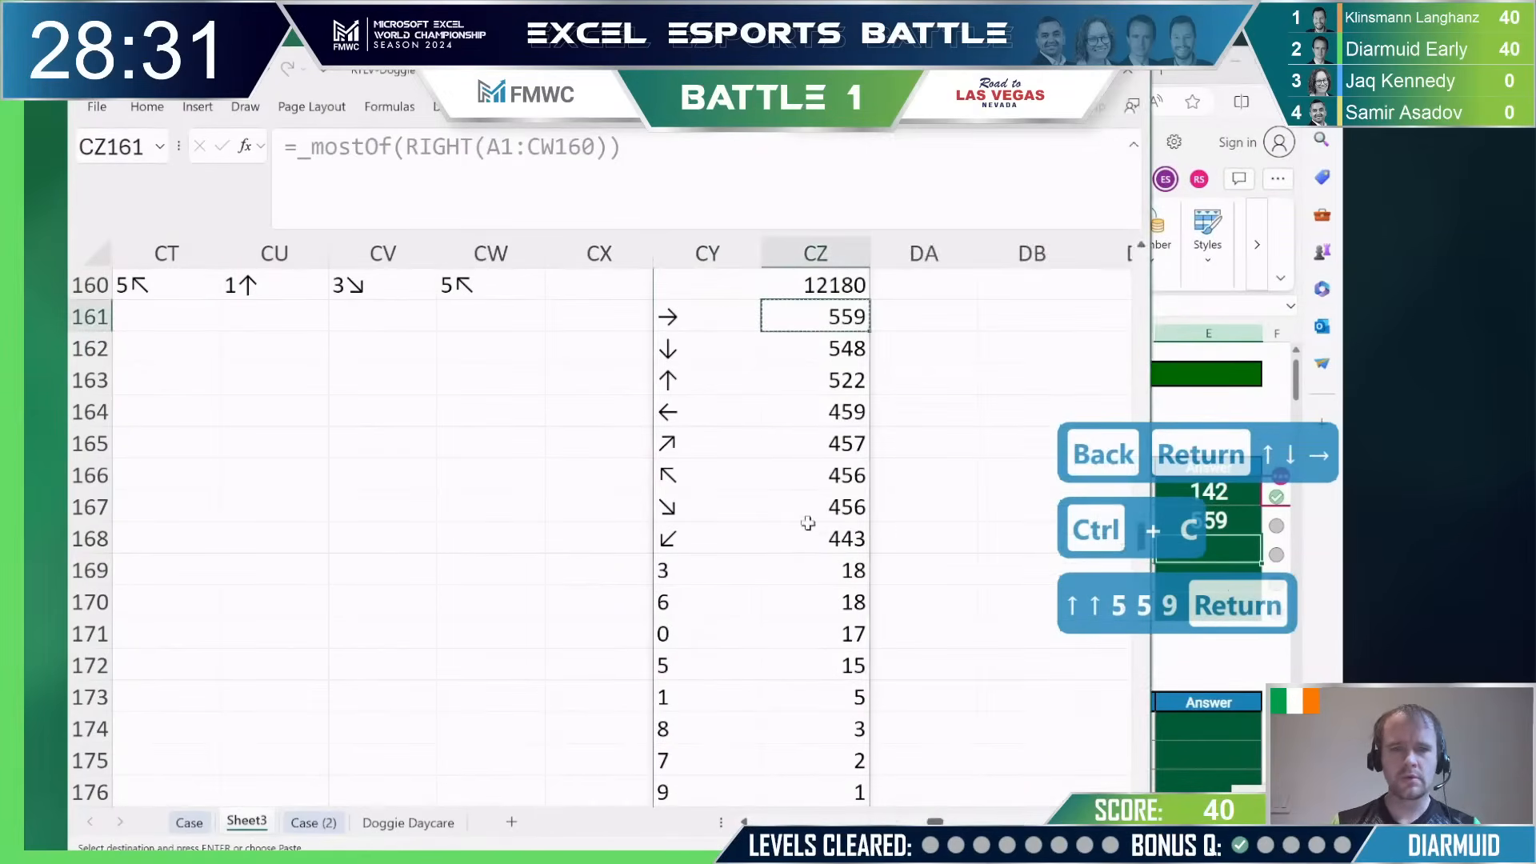
key("ctrl+Page_Up")
key("Down")
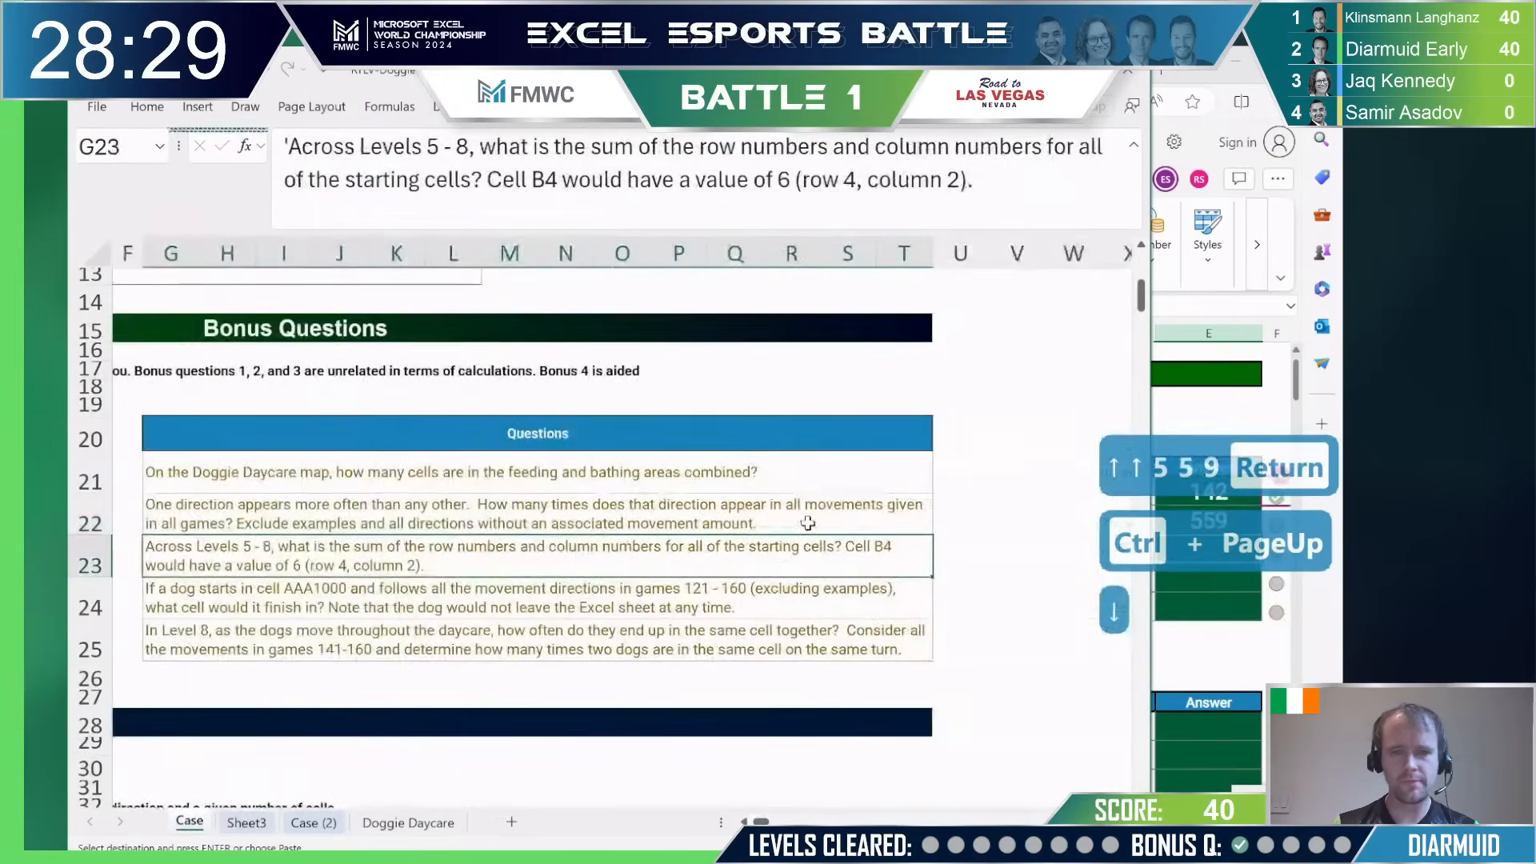
key("ctrl+Page_Down")
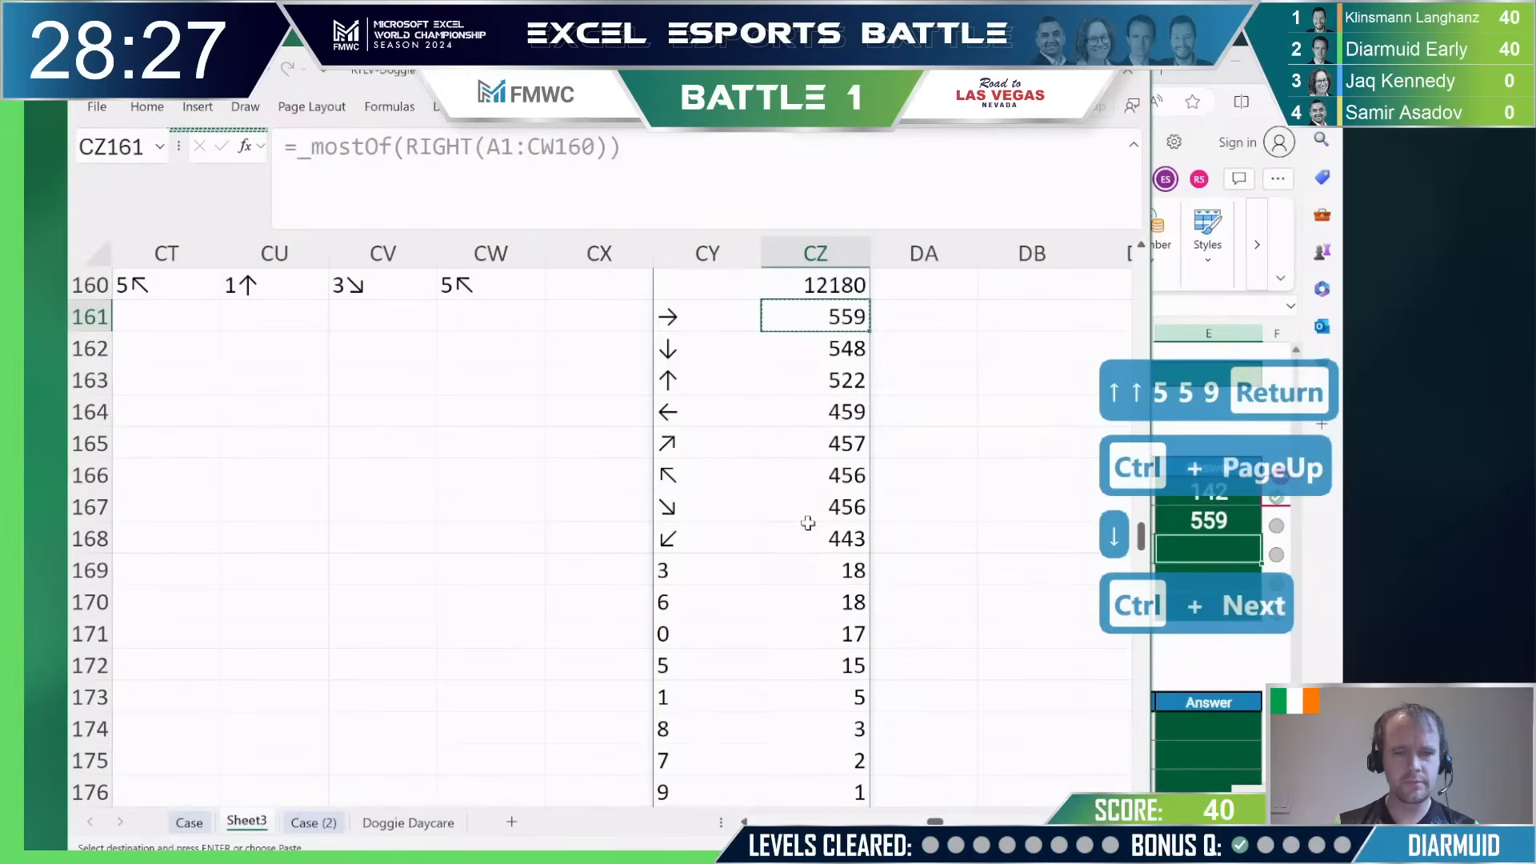
key("ctrl+Left")
key("ctrl+Left")
key("ctrl+Left")
key("ctrl+Left")
key("ctrl+Left")
key("ctrl+Up")
key("ctrl+Up")
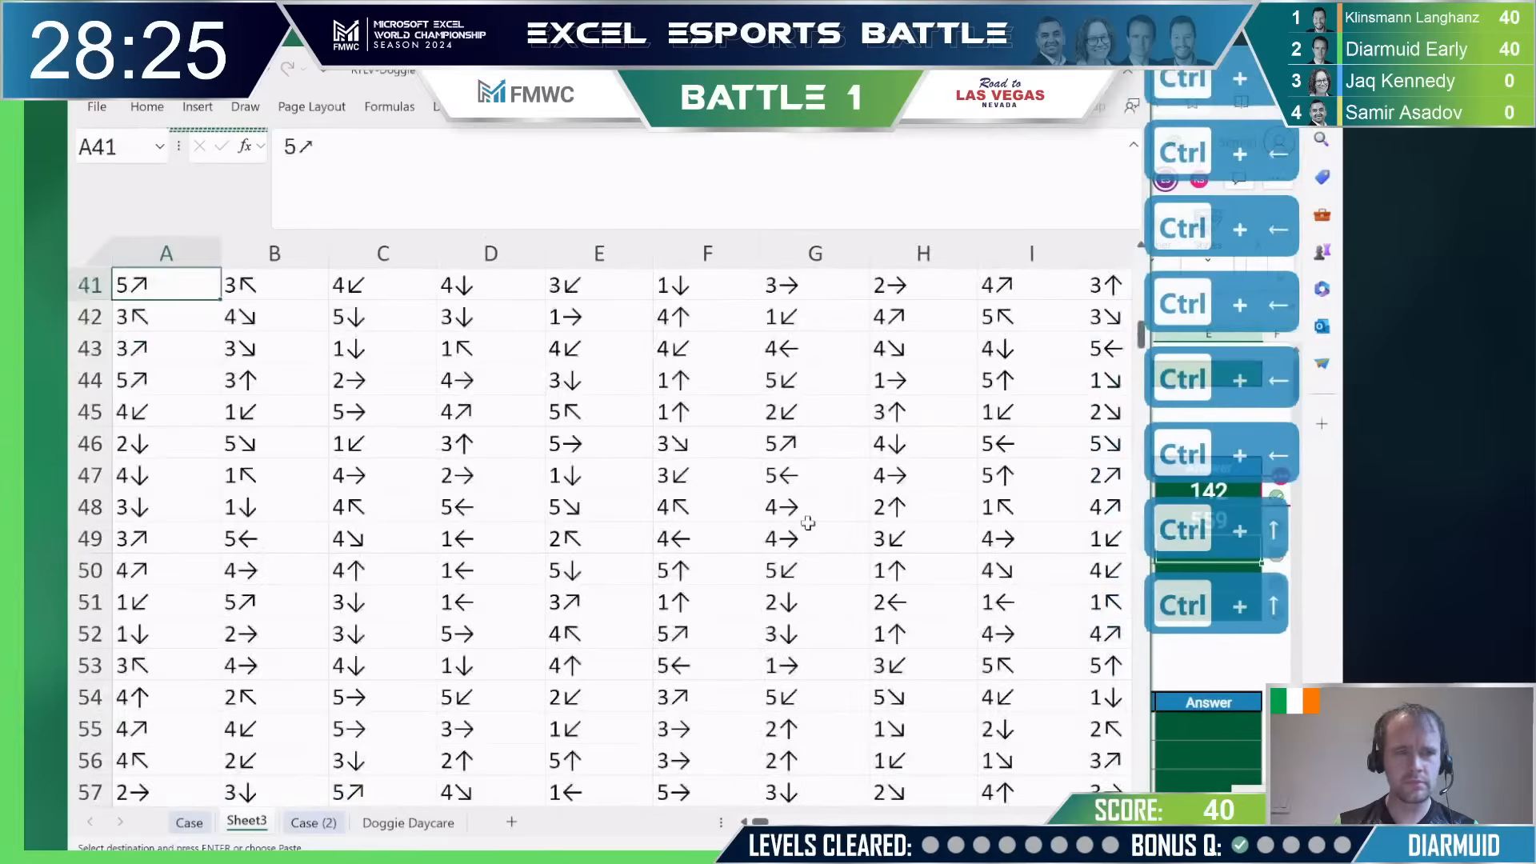
key("Page_Down")
key("Page_Down")
key("Page_Down")
key("Page_Down")
key("Page_Up")
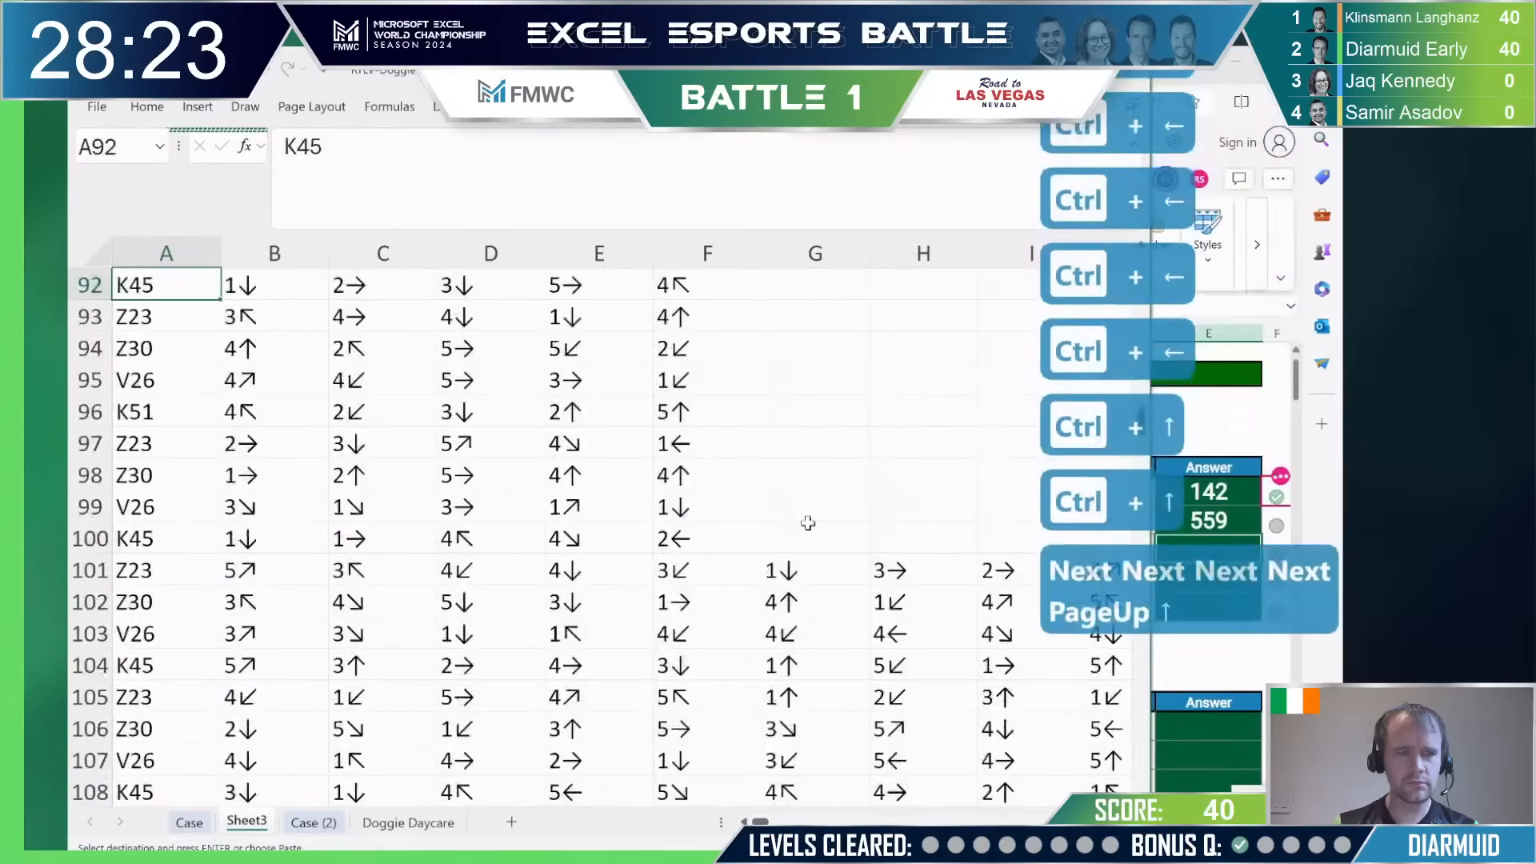
key("Up")
key("Up")
key("Up")
key("Up")
key("Up")
key("Up")
key("Up")
key("Page_Up")
key("Down")
key("Down")
key("Down")
key("Down")
key("Down")
key("Down")
key("Down")
key("Down")
key("Down")
key("Down")
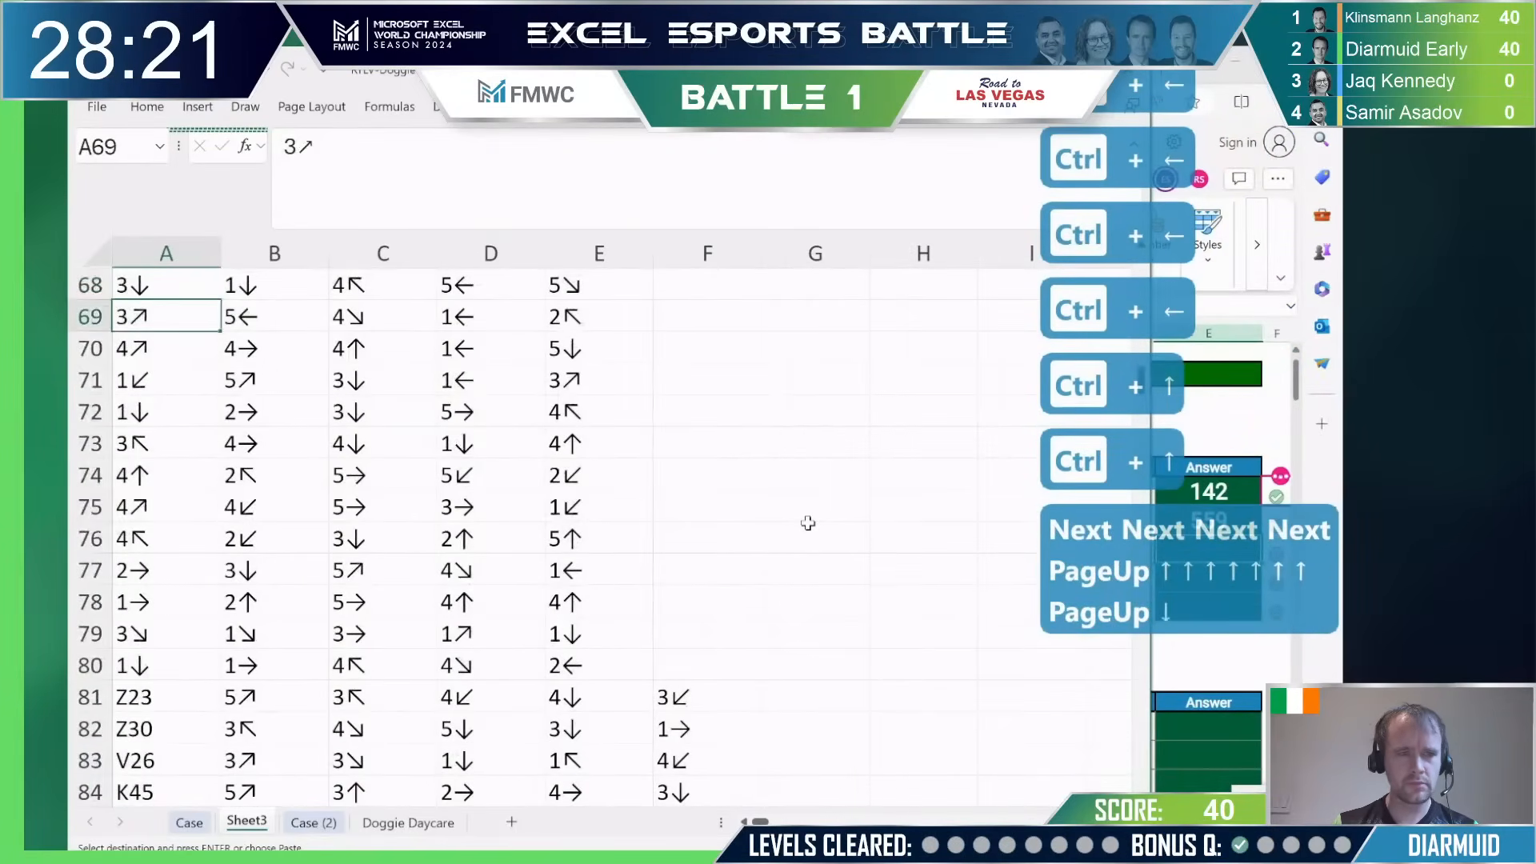
key("Down")
key("Down")
key("Down")
key("Down")
key("Down")
key("Up")
key("Up")
Step: Copy the starting cells in A81:A160 and paste them as values from A168 downward on Sheet3
key("ctrl+shift+Down")
key("ctrl+c")
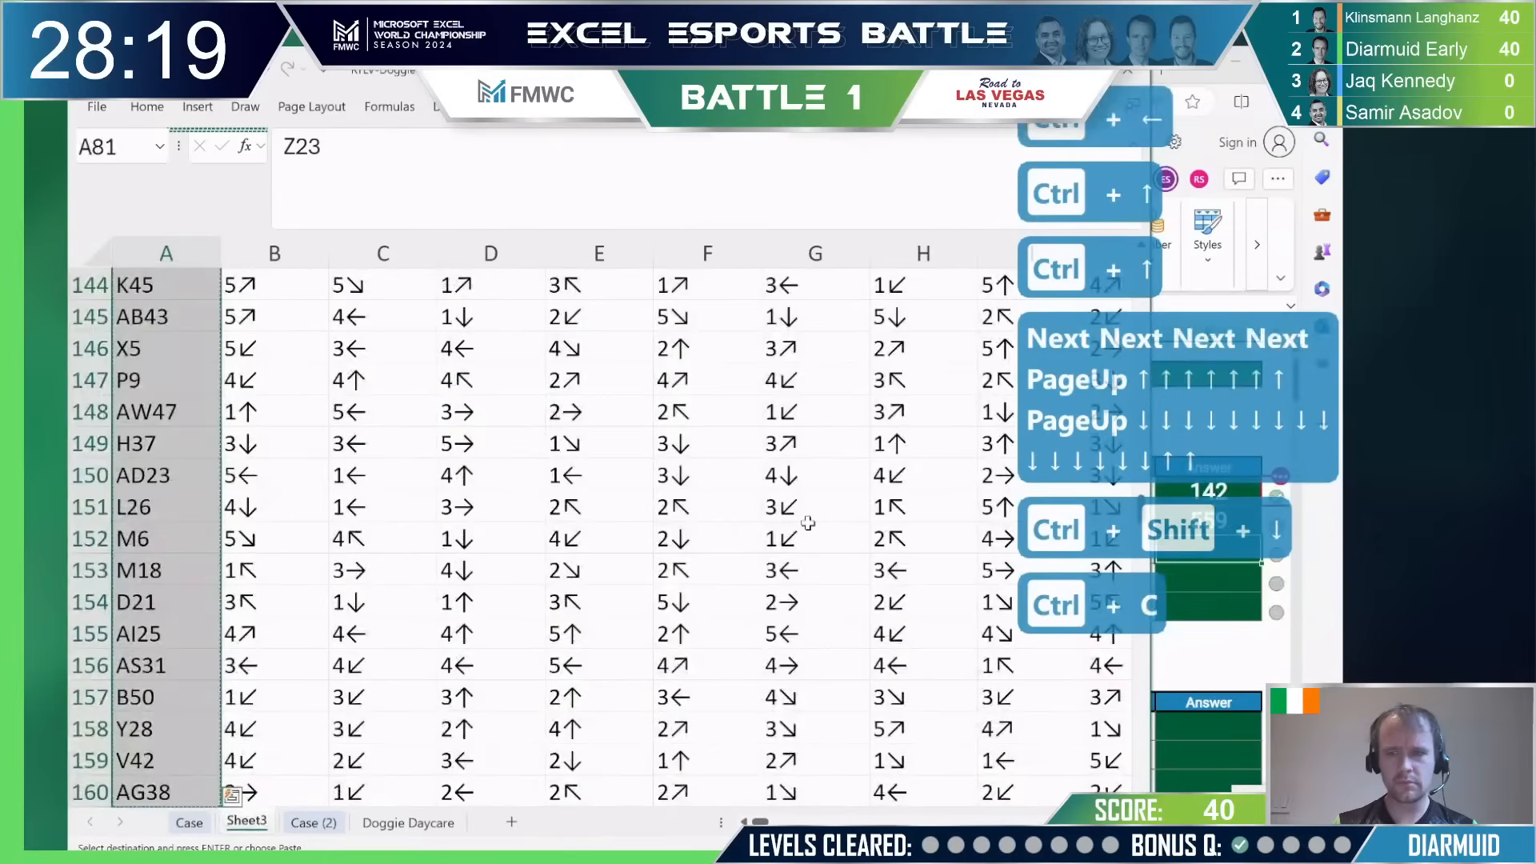
key("ctrl+Down")
key("Down")
key("Down")
key("Down")
key("Down")
key("Down")
key("Down")
key("Down")
key("Down")
key("Right")
key("Right")
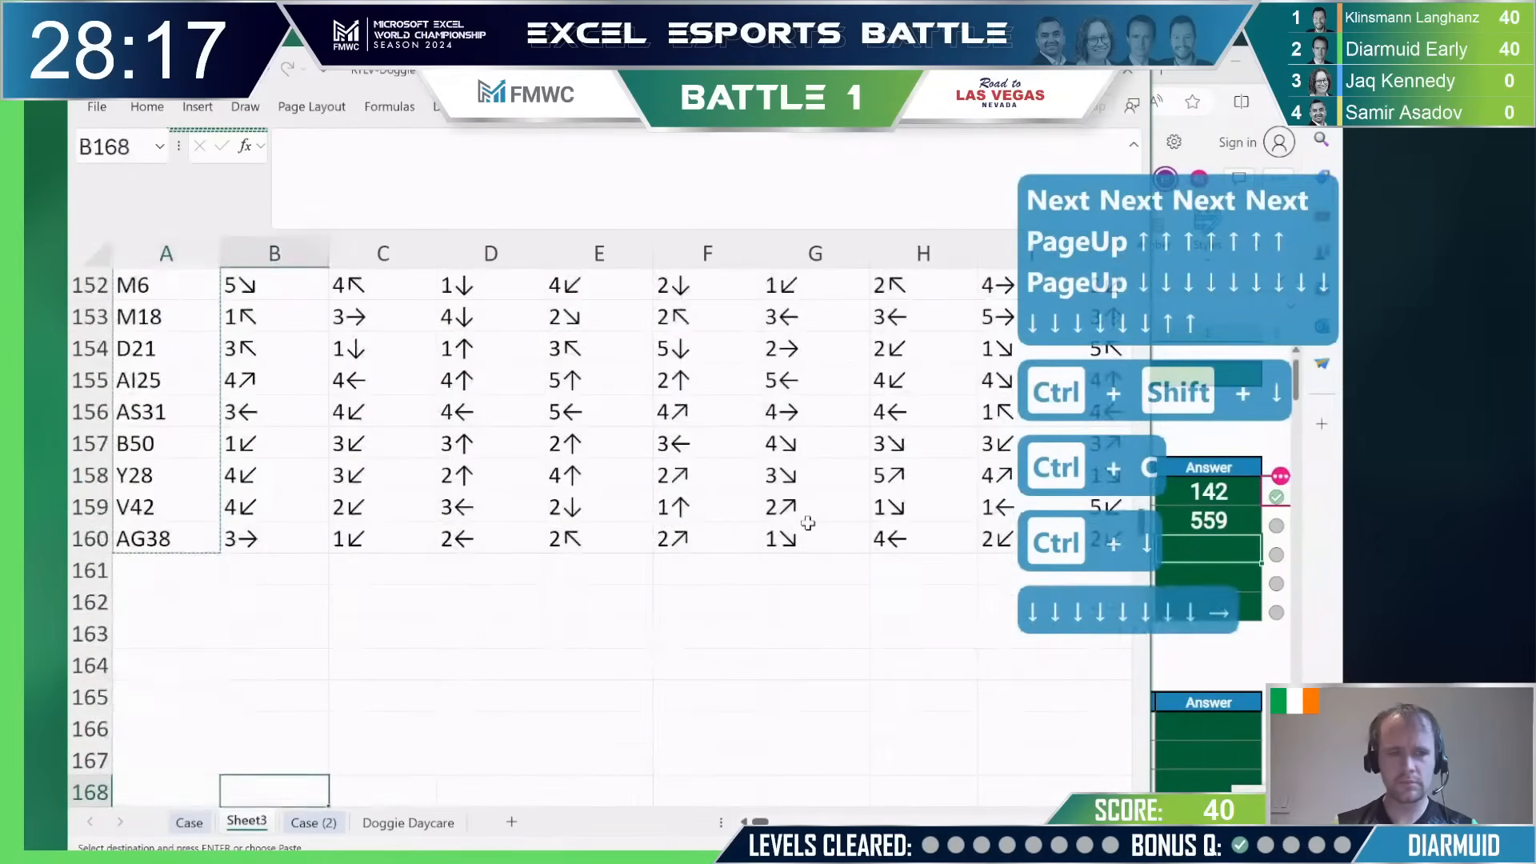
key("Left")
key("Left")
key("alt+e")
key("s")
key("v")
key("Return")
Step: Enter =ROW(INDIRECT(A168)) in B168 to get the row number of the first starting cell
key("Right")
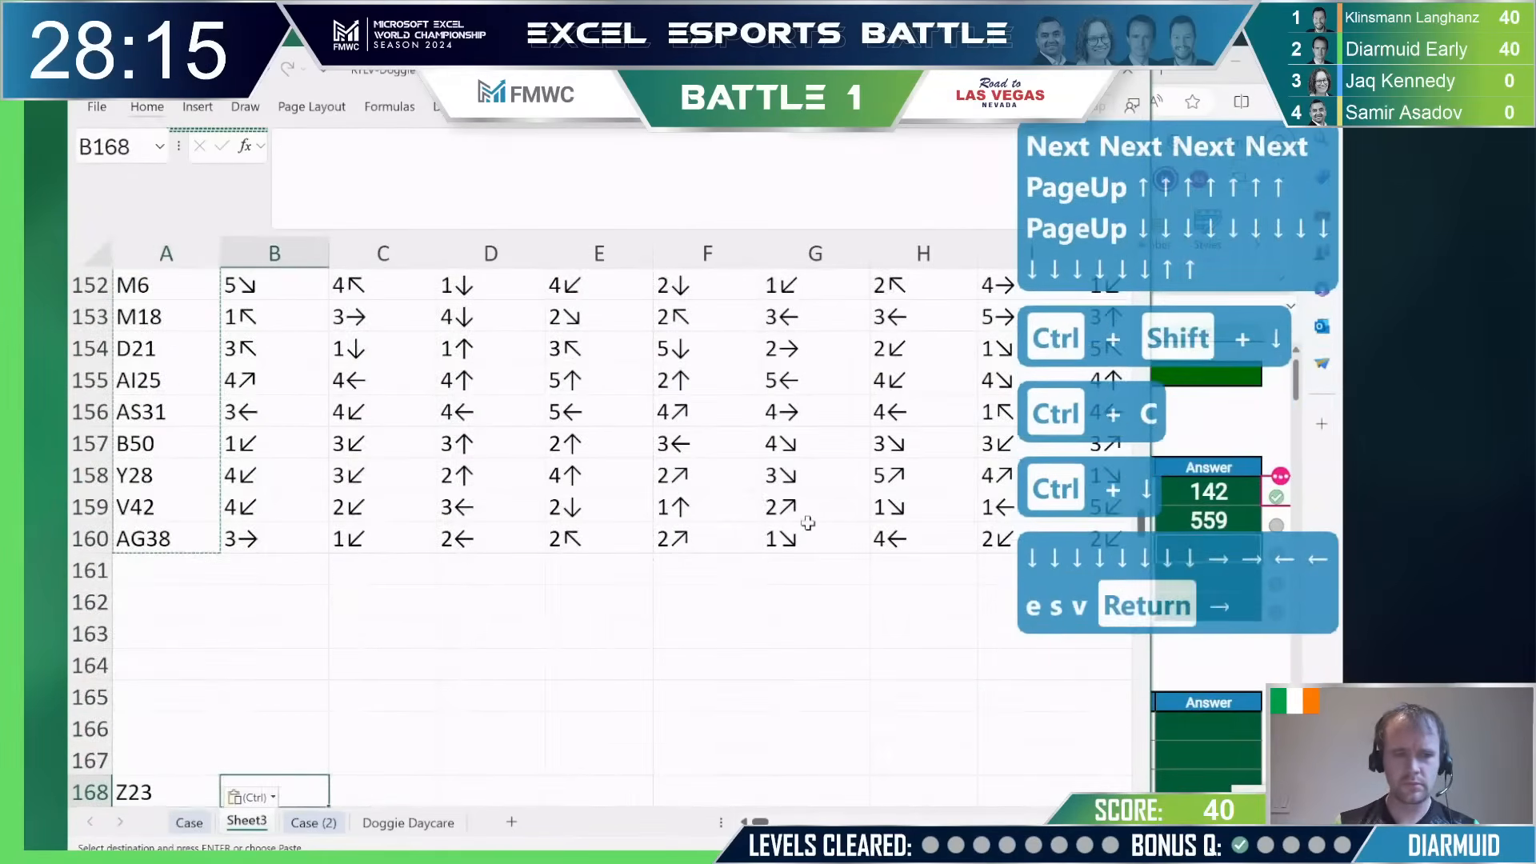
type("=row")
key("Tab")
type("indi")
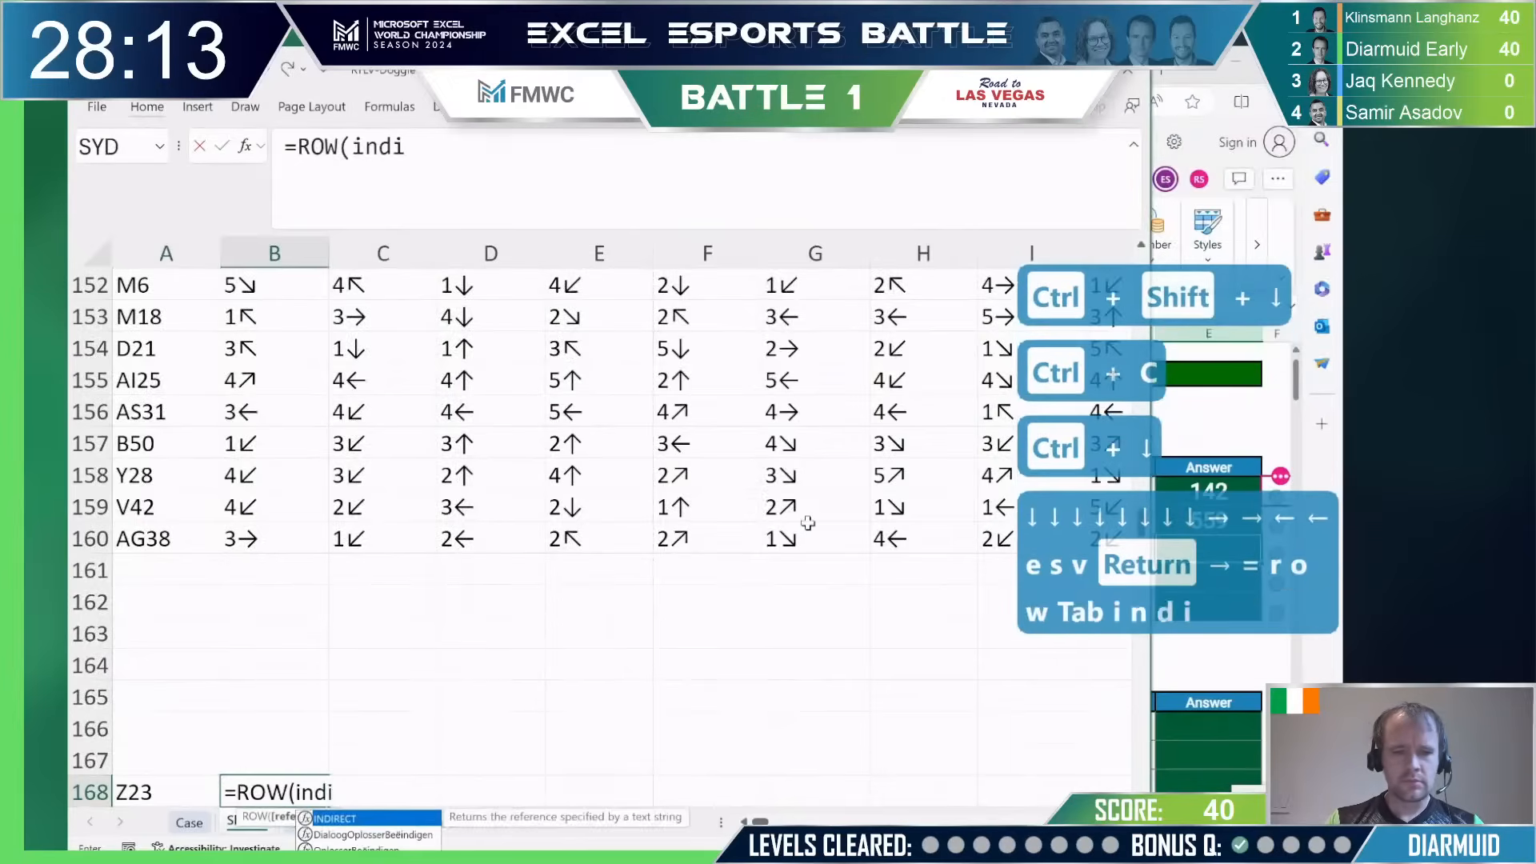
key("Tab")
key("Left")
type("))")
key("Return")
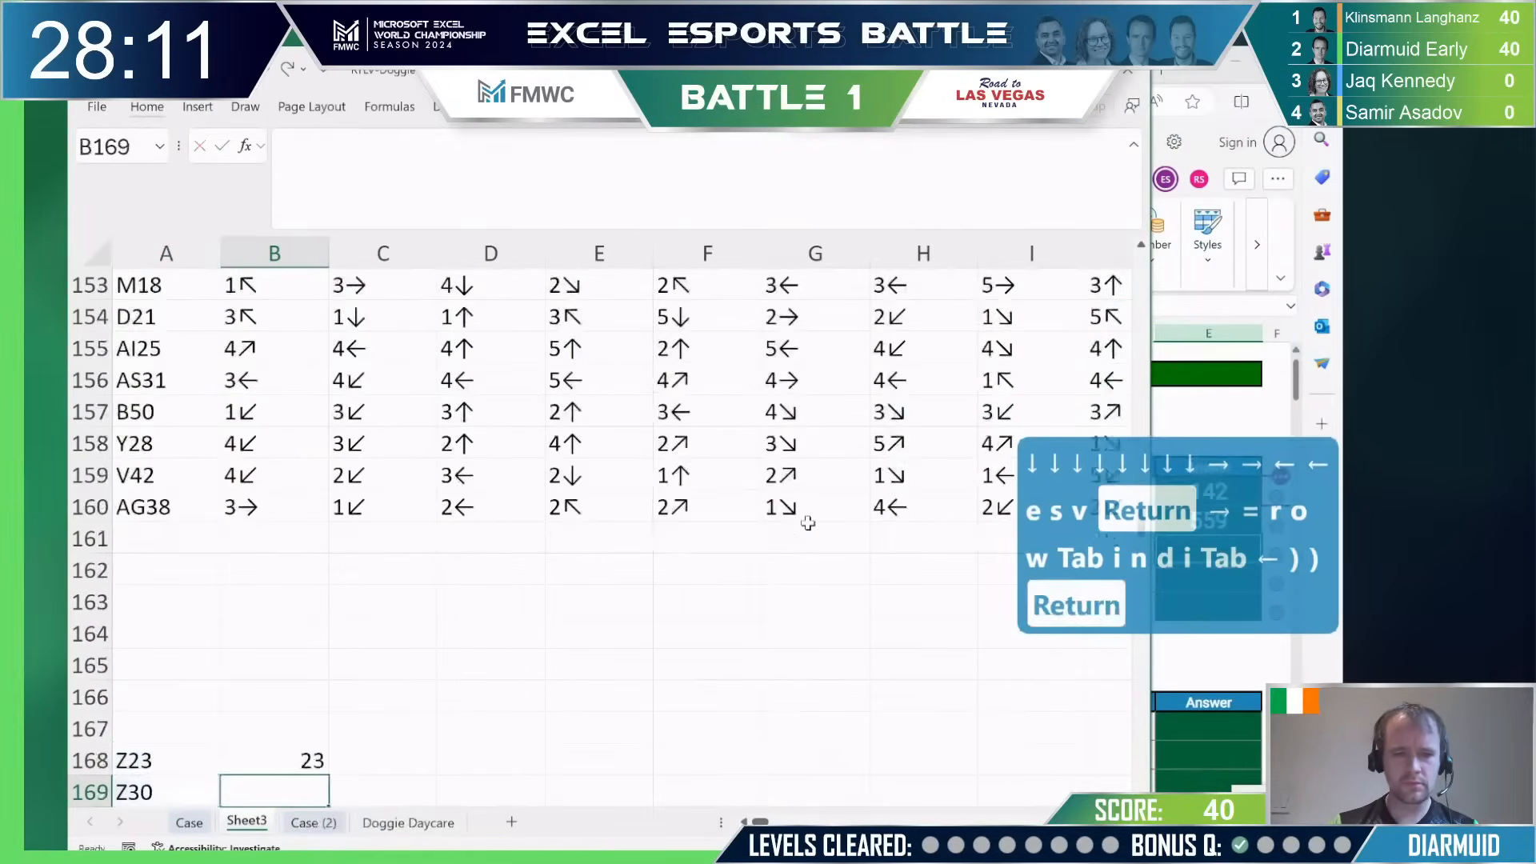
Step: Enter =COLUMN(INDIRECT(A168)) in C168 to get the column number of the first starting cell
key("Up")
key("Right")
type("=column")
key("Tab")
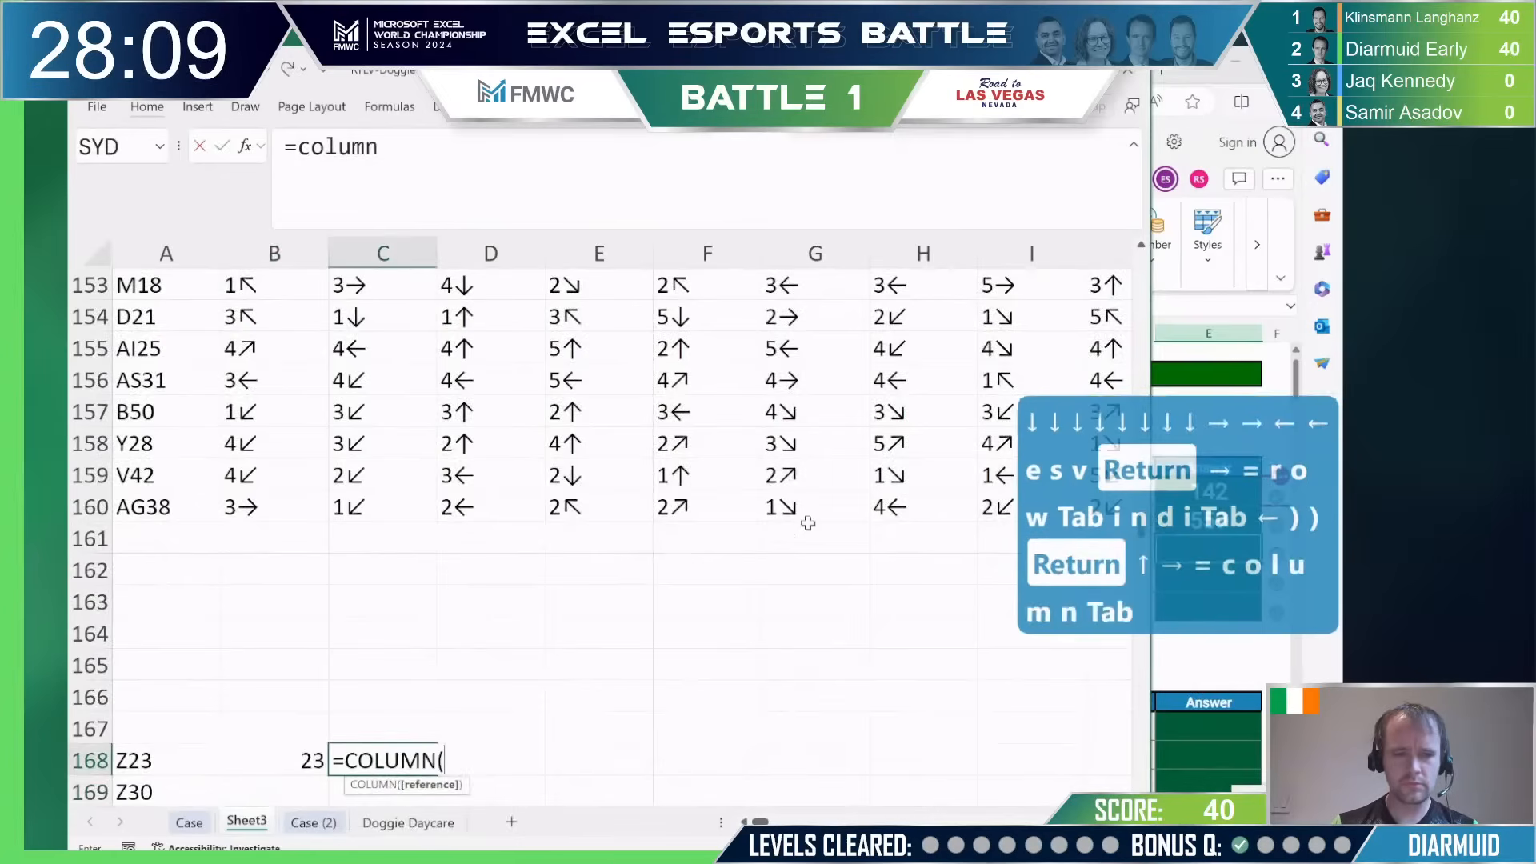
type("indi")
key("Tab")
key("Left")
key("Left")
key("Left")
key("Left")
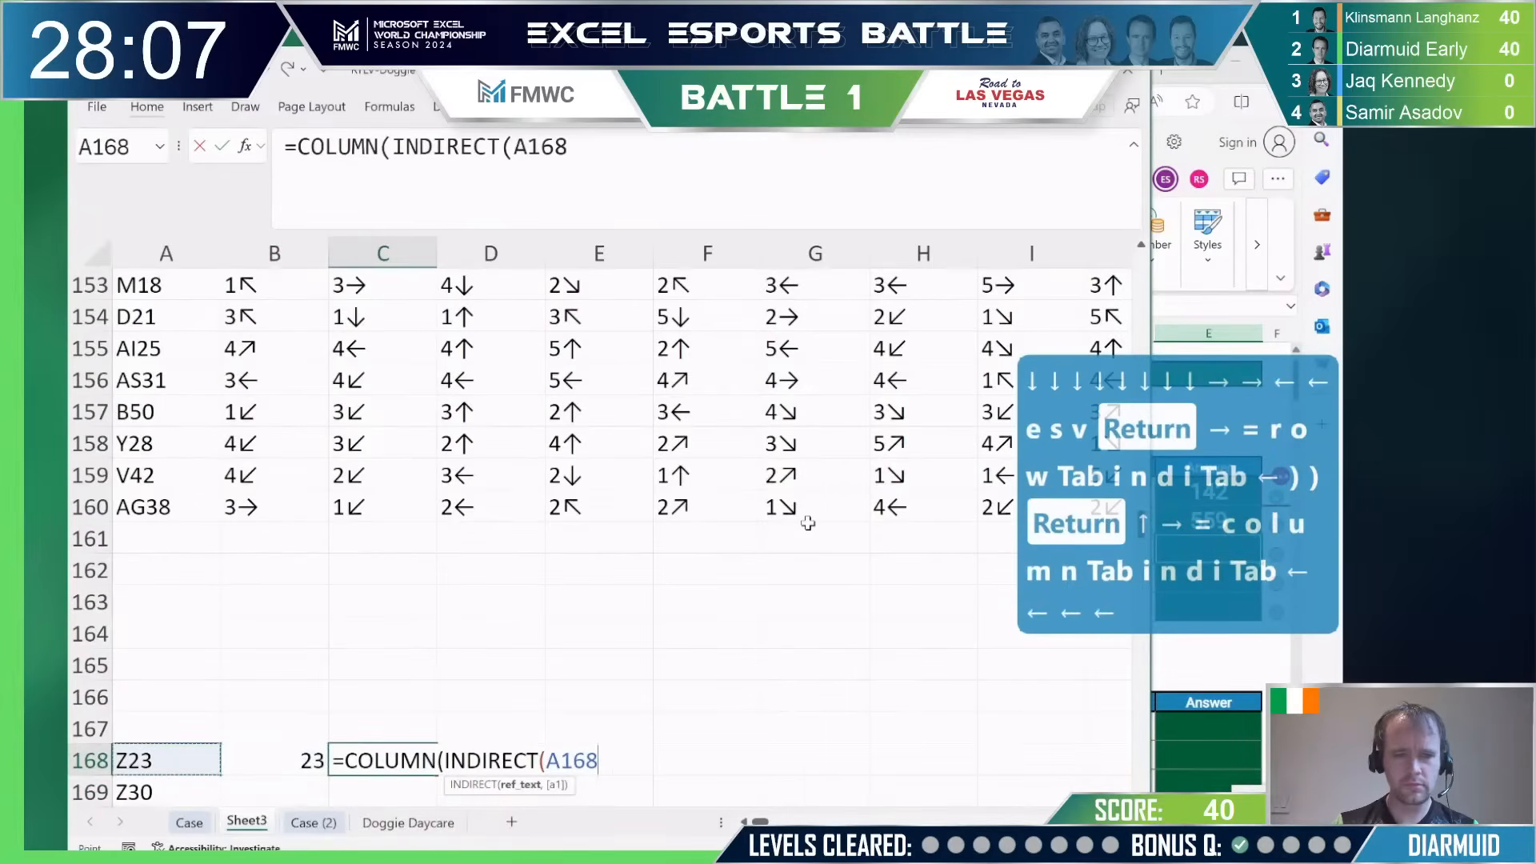
type("))")
key("Return")
Step: Fill the row and column formulas in B168:C168 down to row 247, the last starting cell
key("Left")
key("Left")
key("ctrl+Down")
key("Right")
key("ctrl+shift+Up")
key("shift+Right")
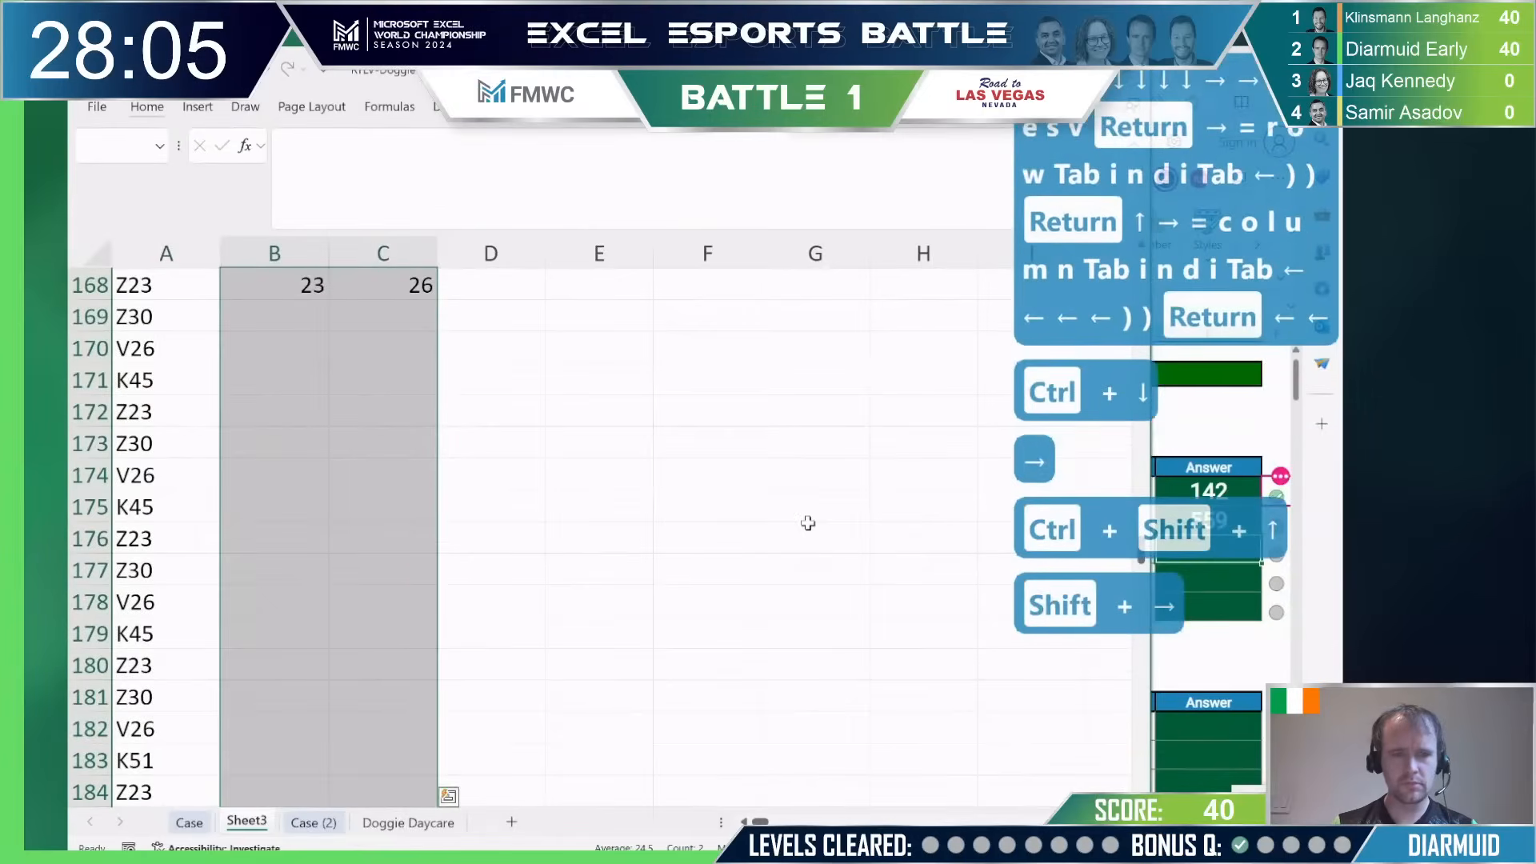
key("ctrl+d")
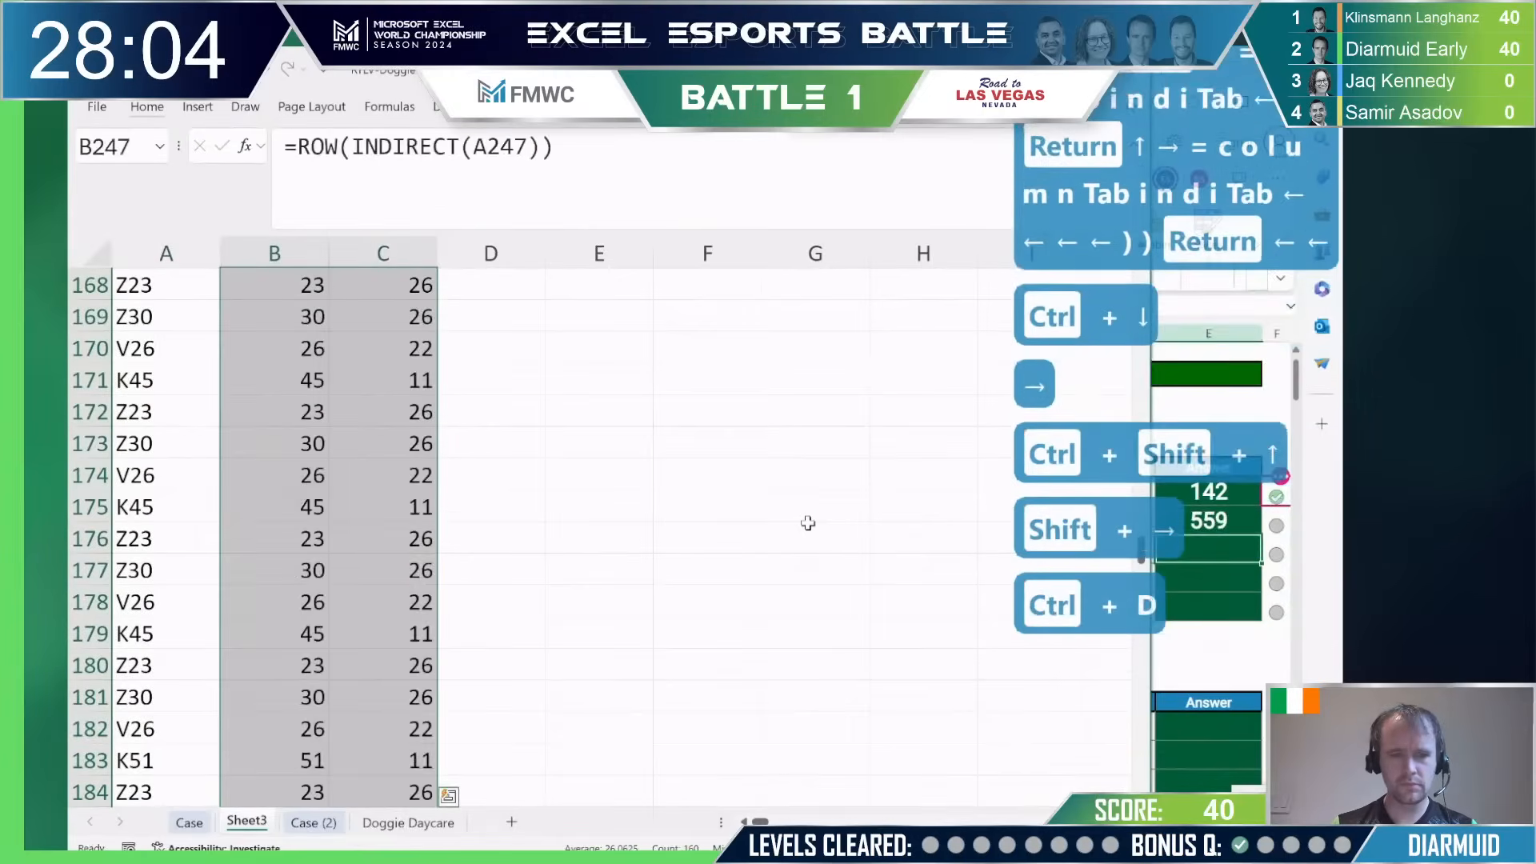
Step: Enter 4170 as the Bonus 3 answer in E9 of the online answer workbook and return to the desktop workbook
left_click(1235, 557)
type("4170")
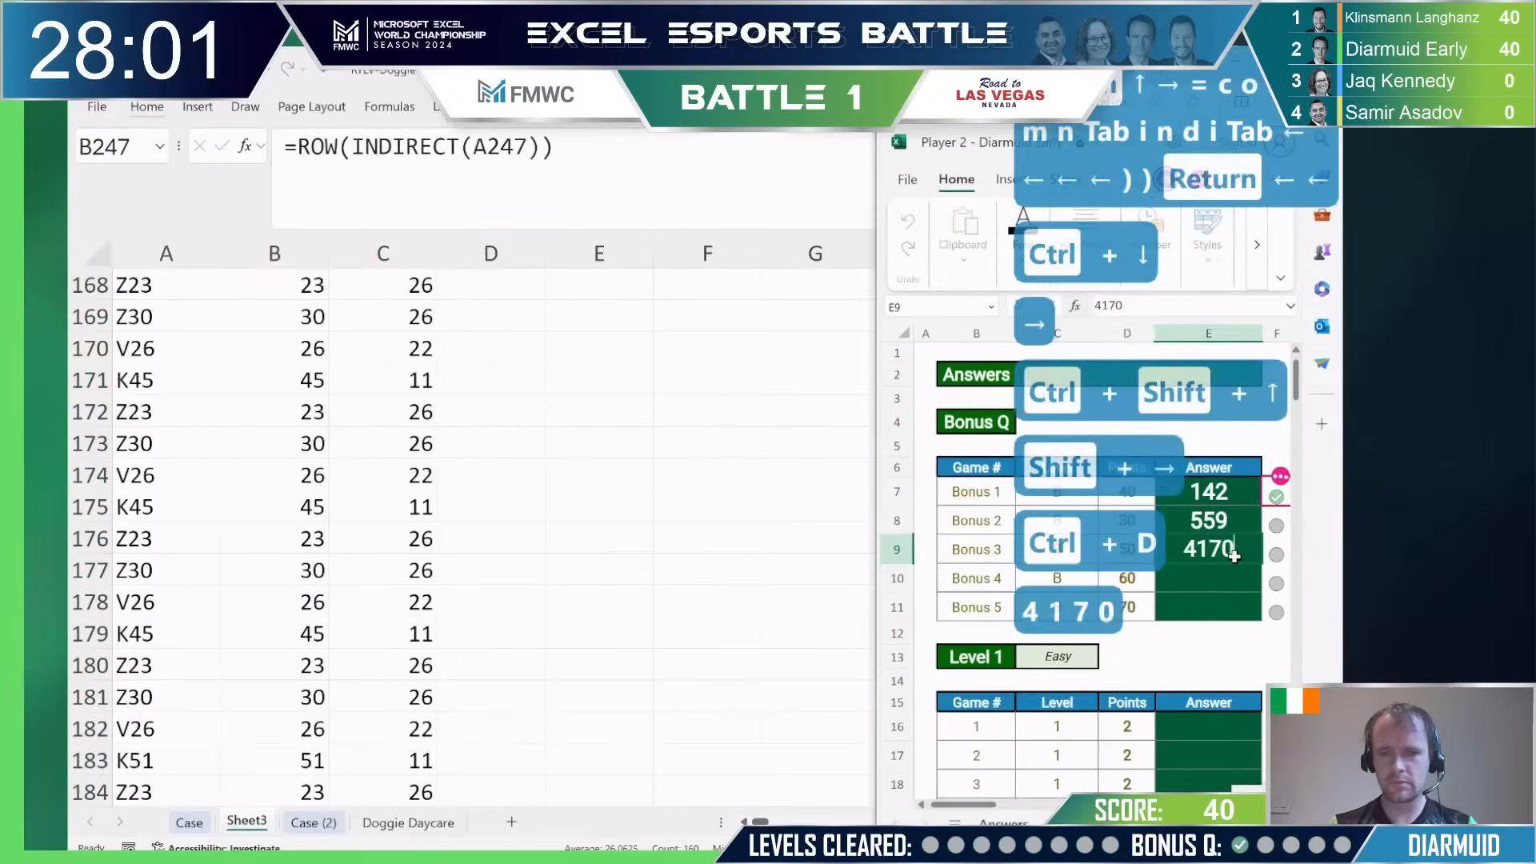
key("Return")
key("alt+Tab")
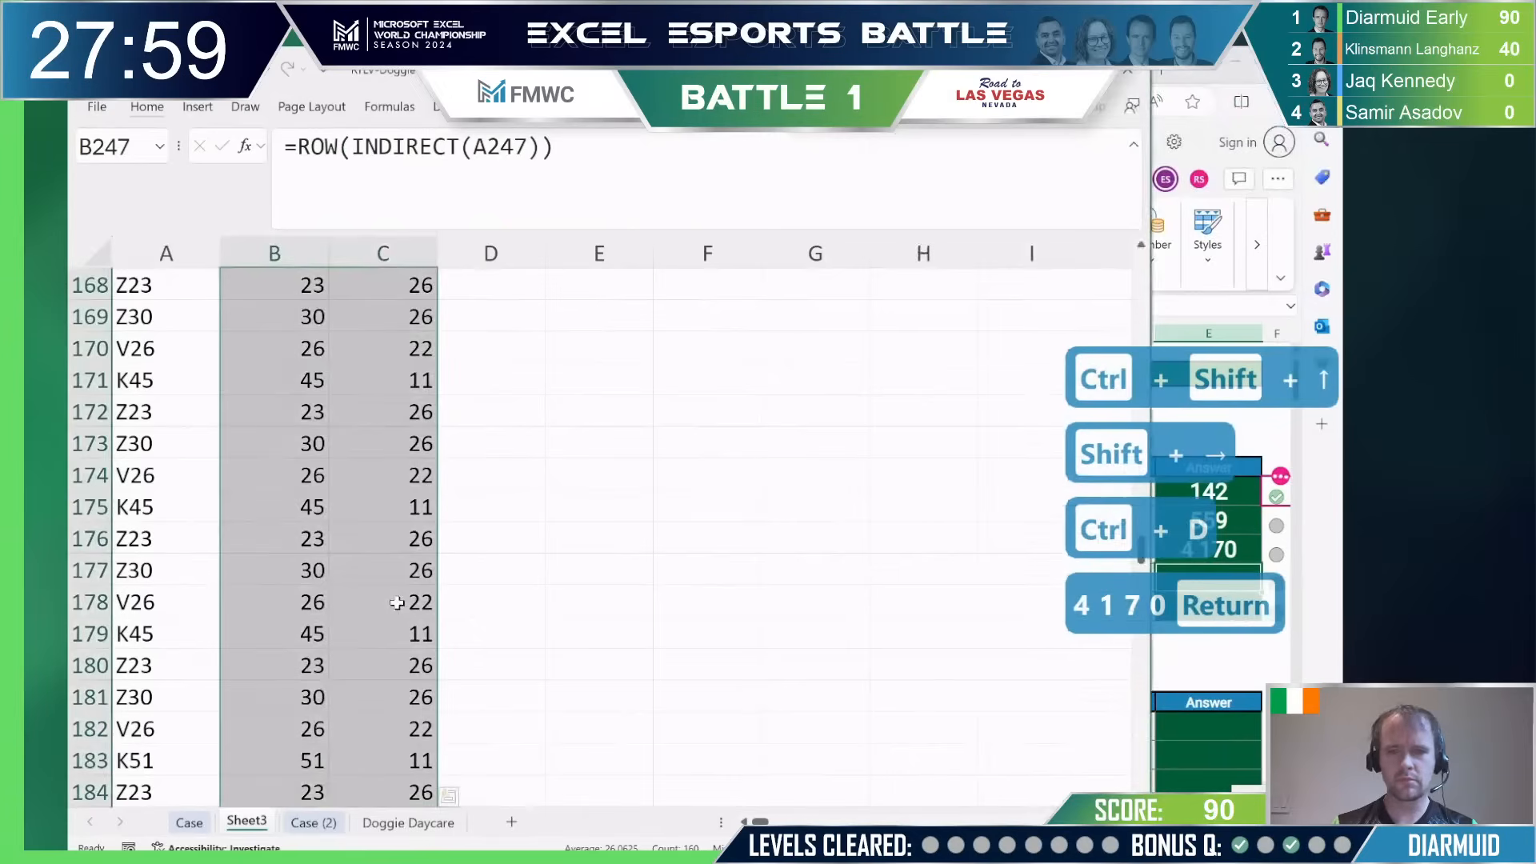
key("ctrl+Page_Up")
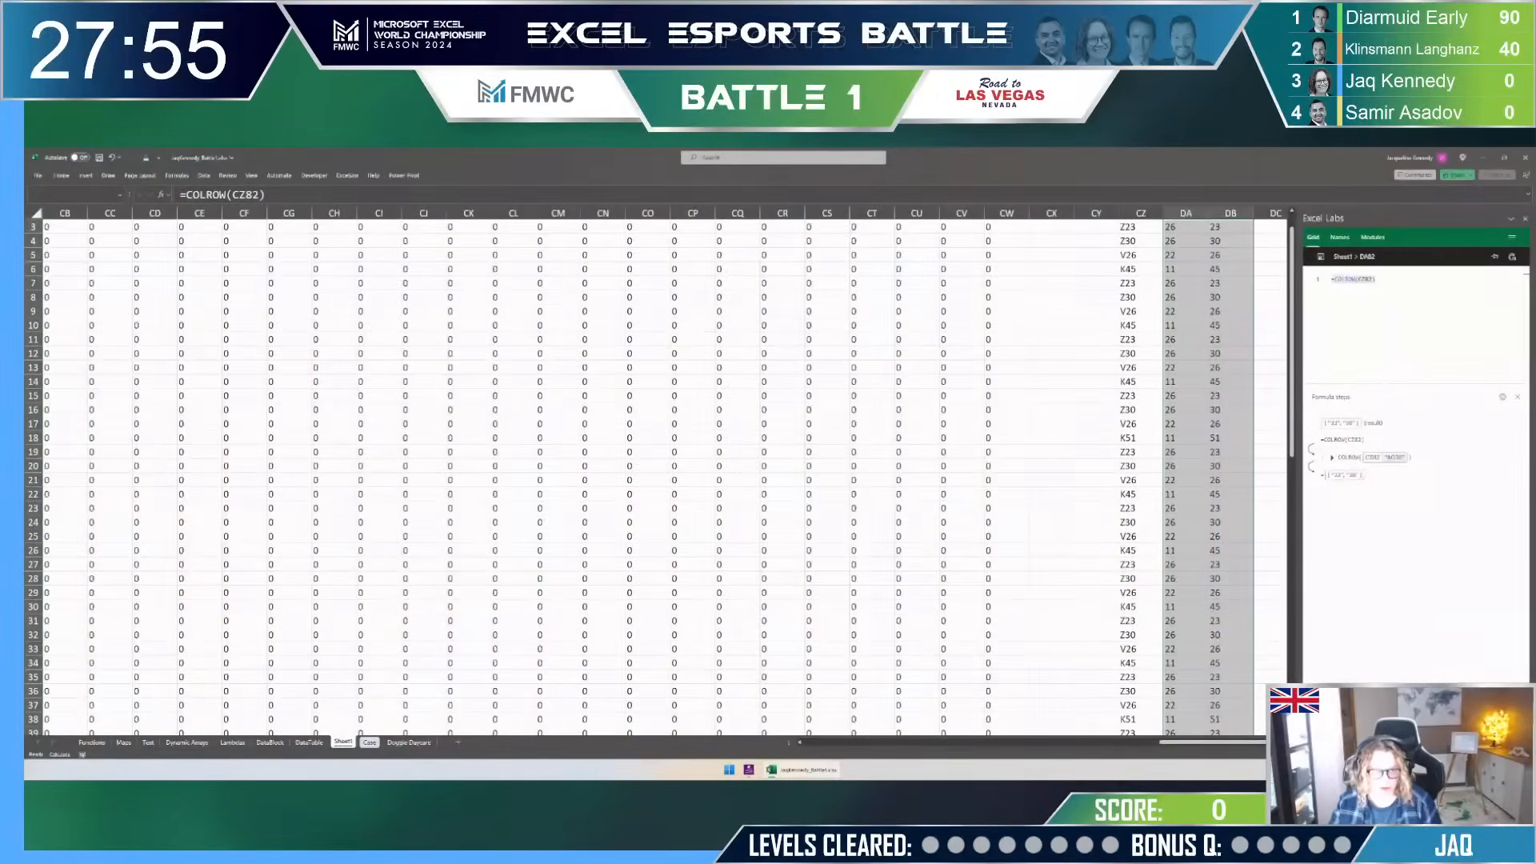
key("alt+Tab")
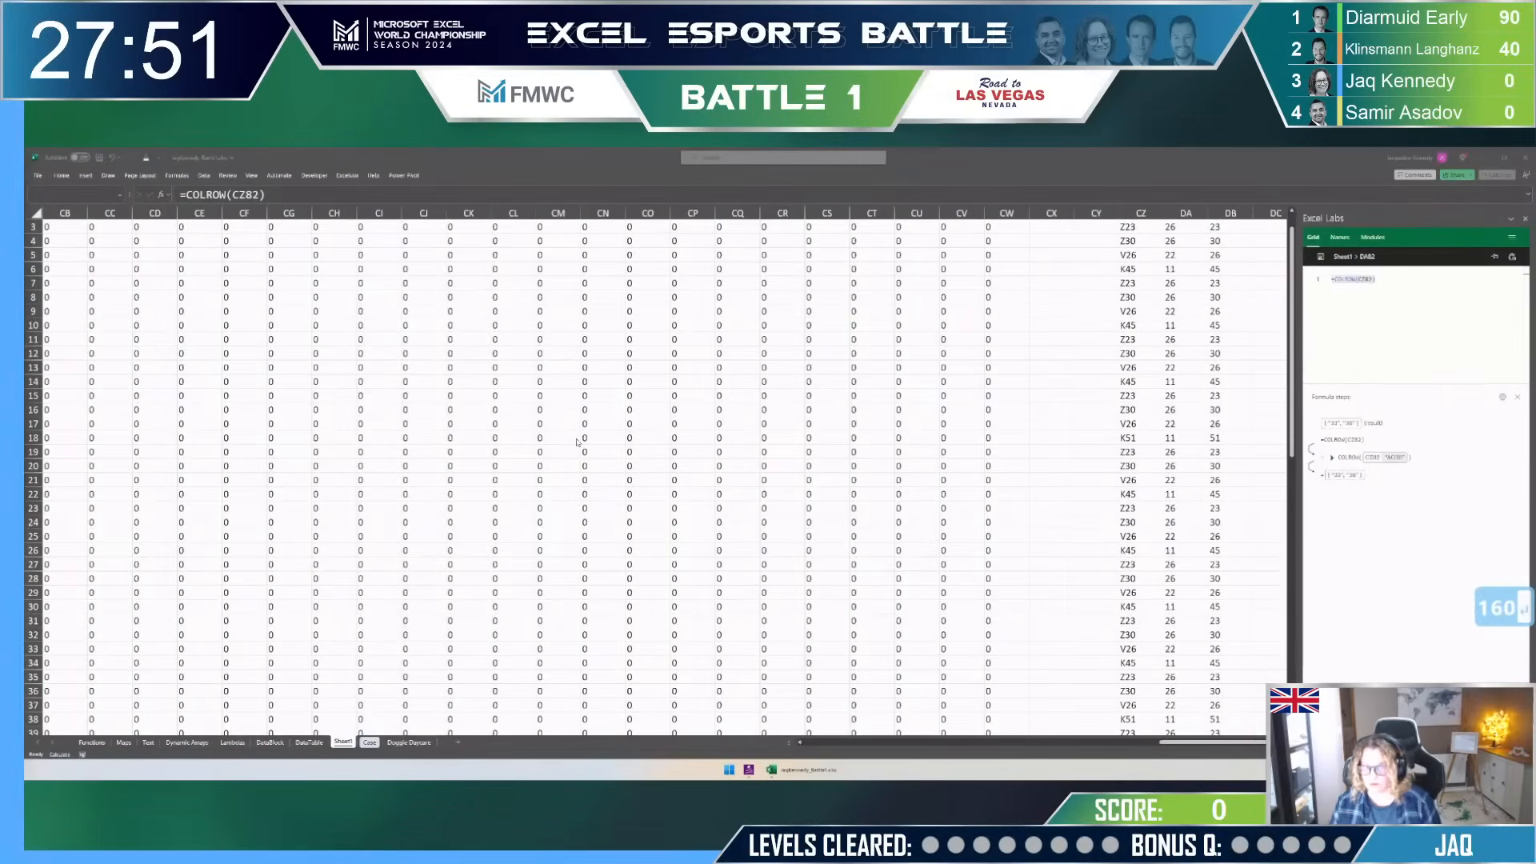
key("alt+Tab")
left_click(876, 410)
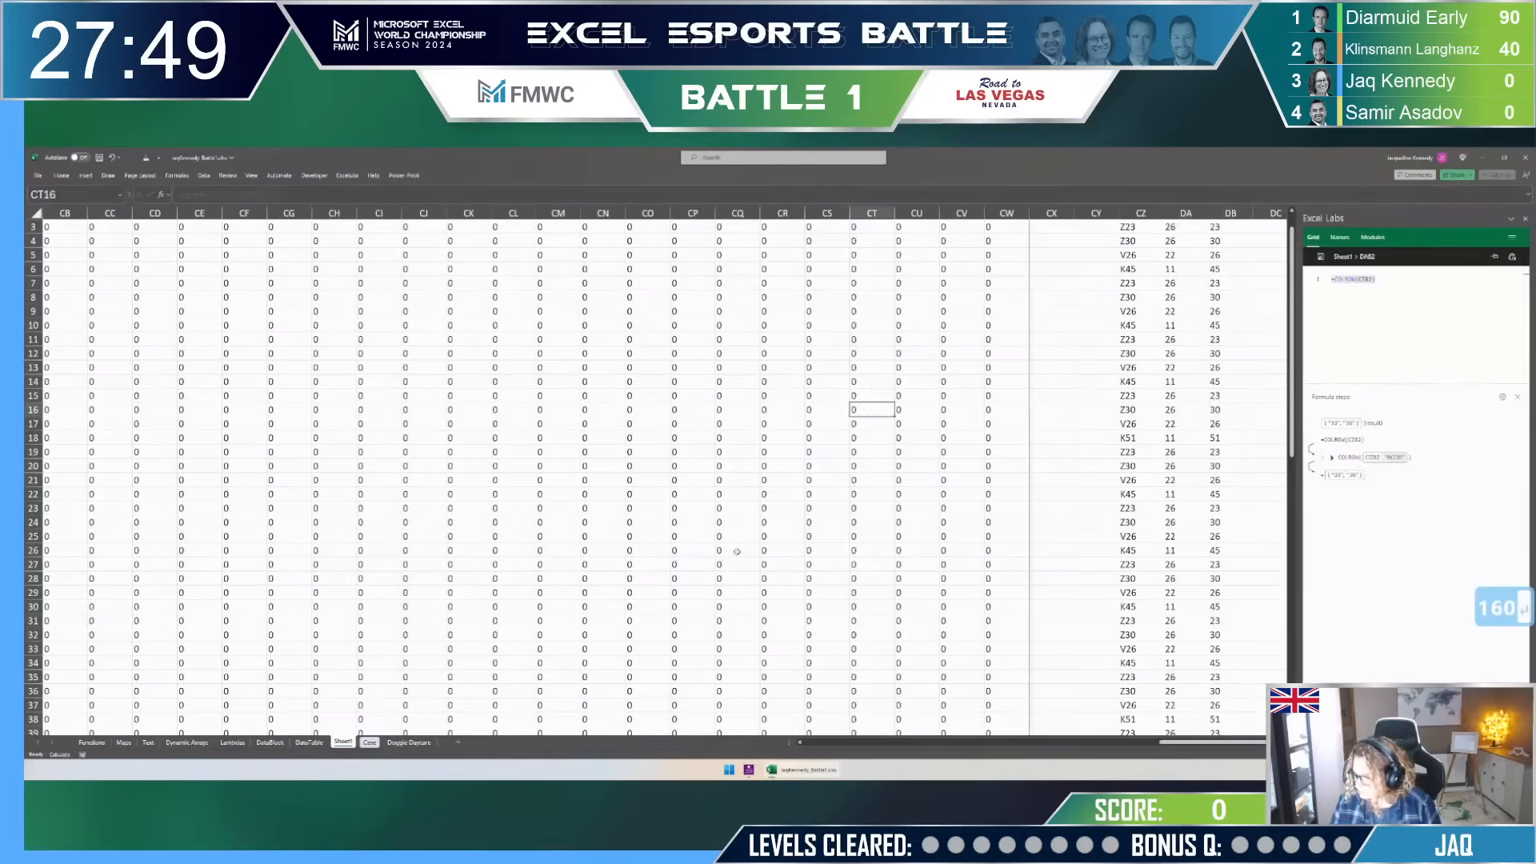
Step: Enter 160 as the Bonus 3 answer in E23 on the Case sheet
left_click(370, 742)
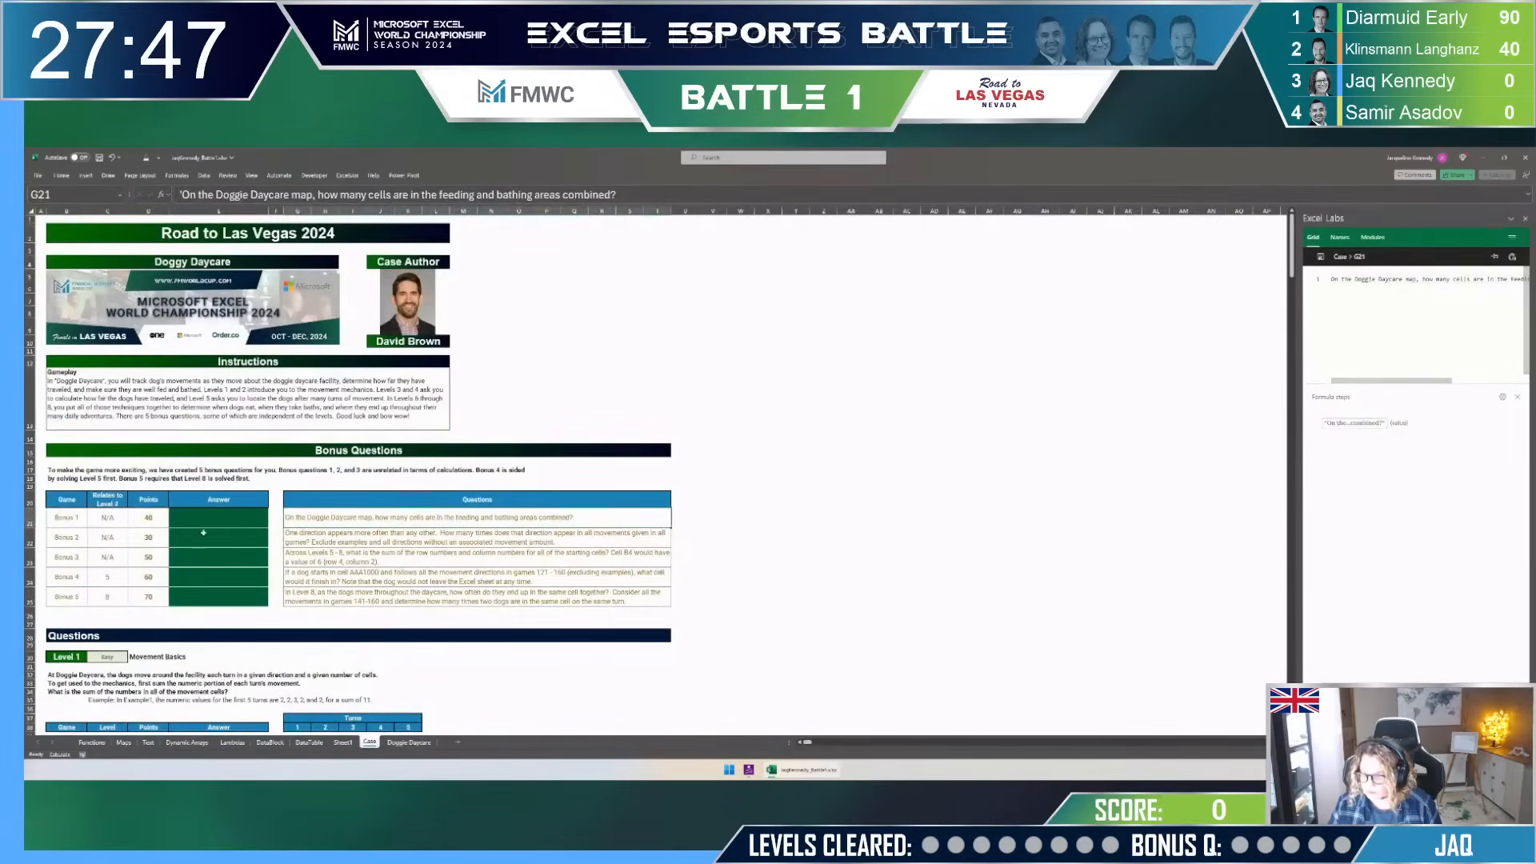
left_click(218, 557)
type("1")
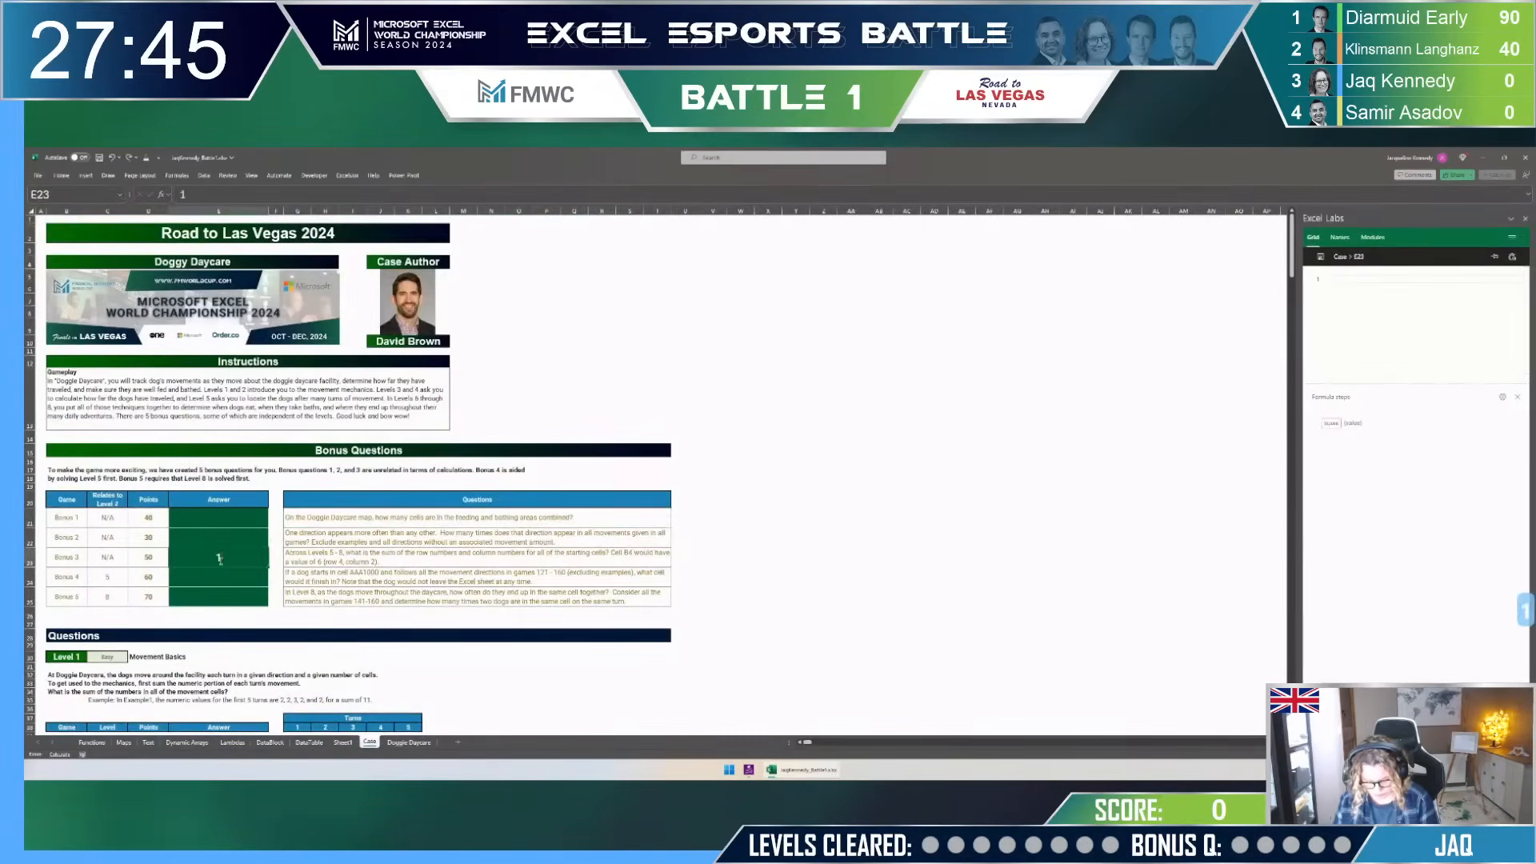
type("60")
key("Return")
Step: Mark the Bonus 1 answer cell E21 on the Case sheet with an x
left_click(224, 518)
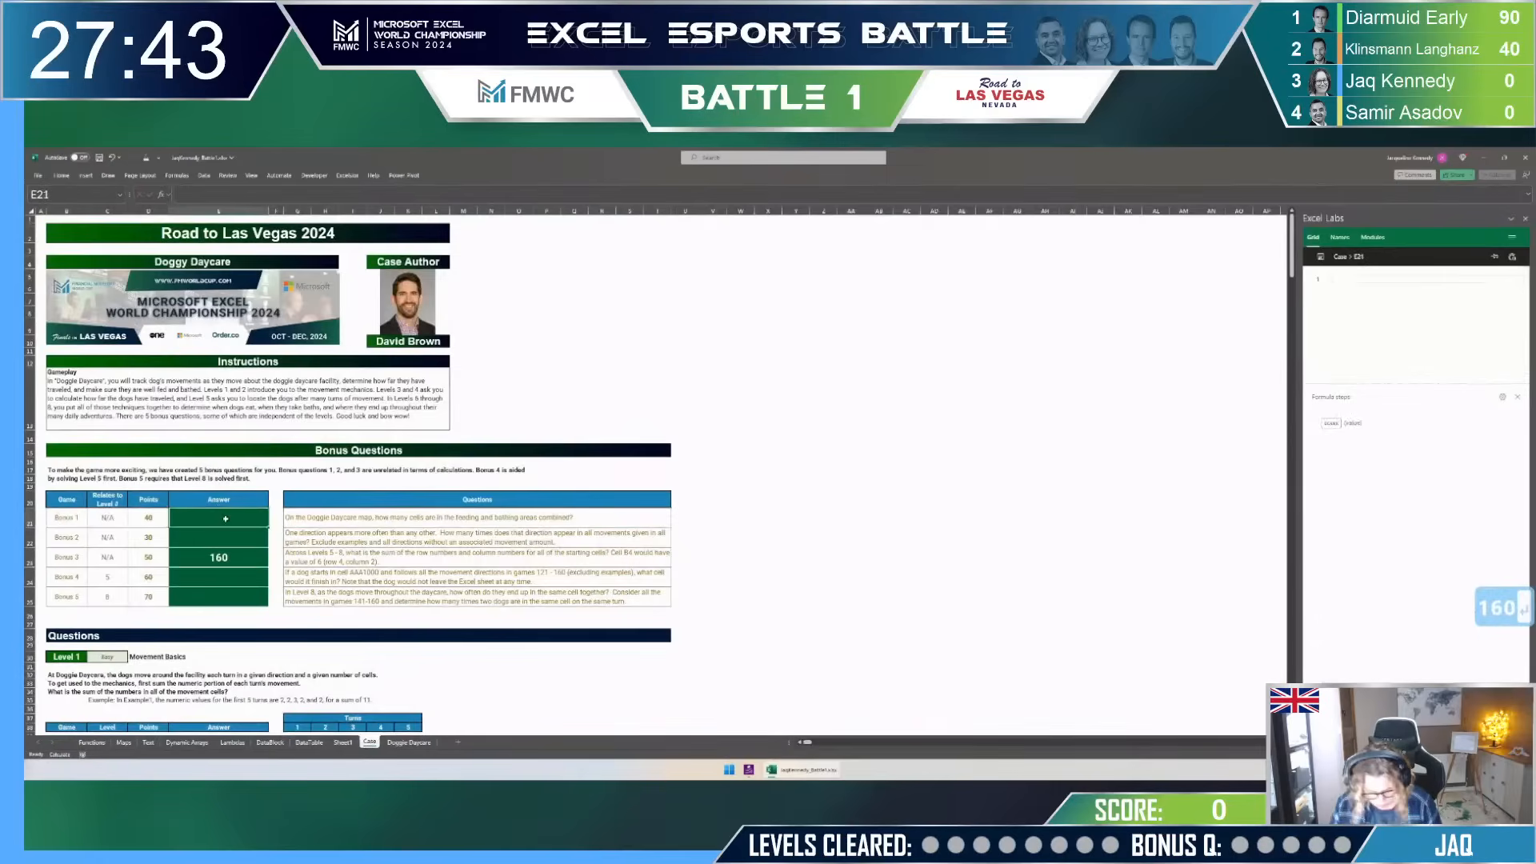
type("x")
key("Return")
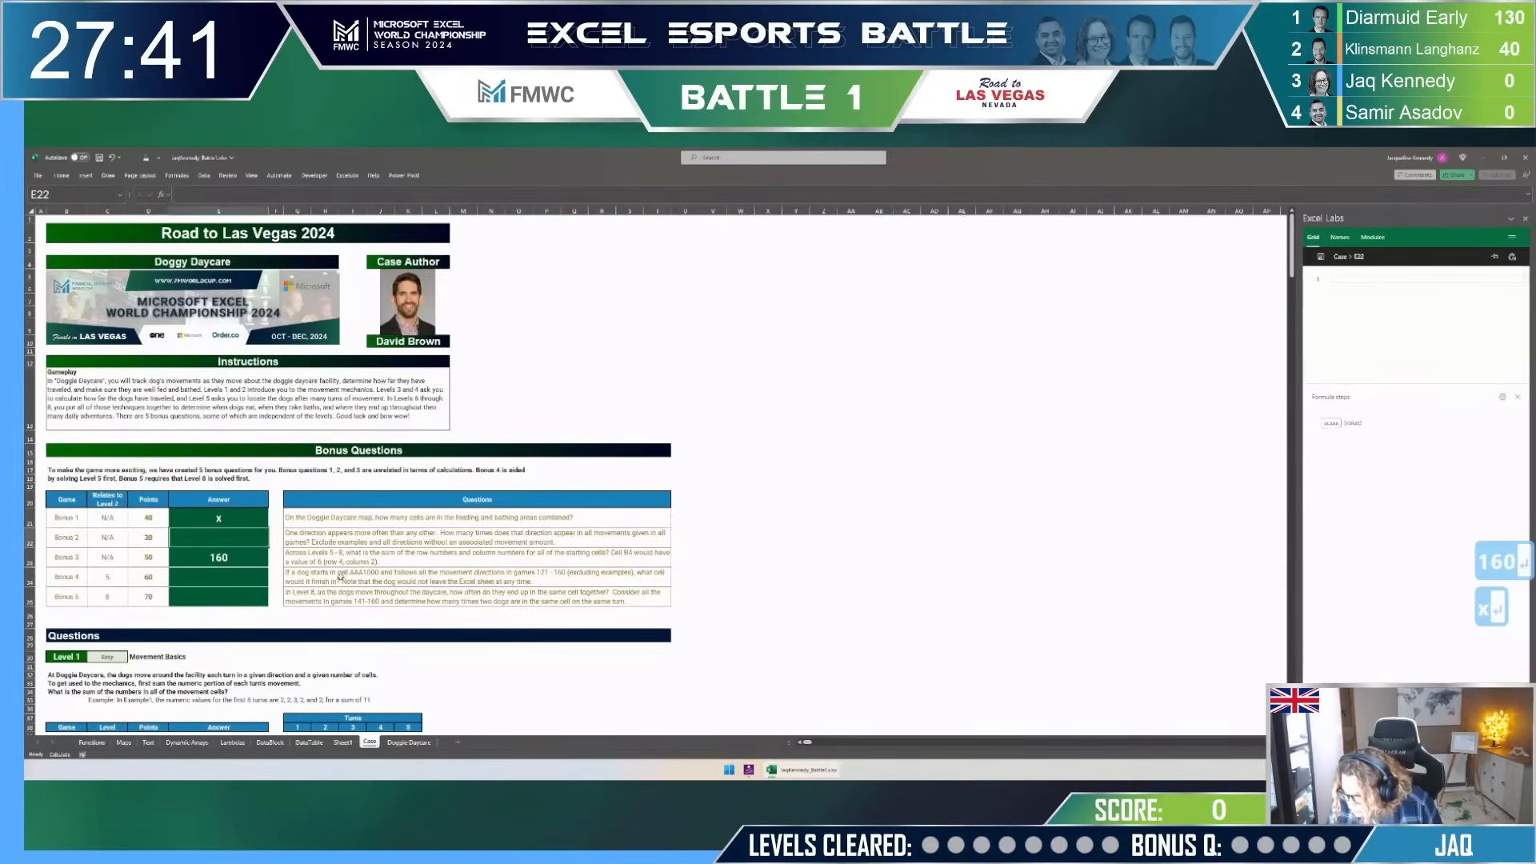
Step: Copy the movement data on the DataBlock sheet from F124 through the last column and row
left_click(340, 577)
left_click(210, 578)
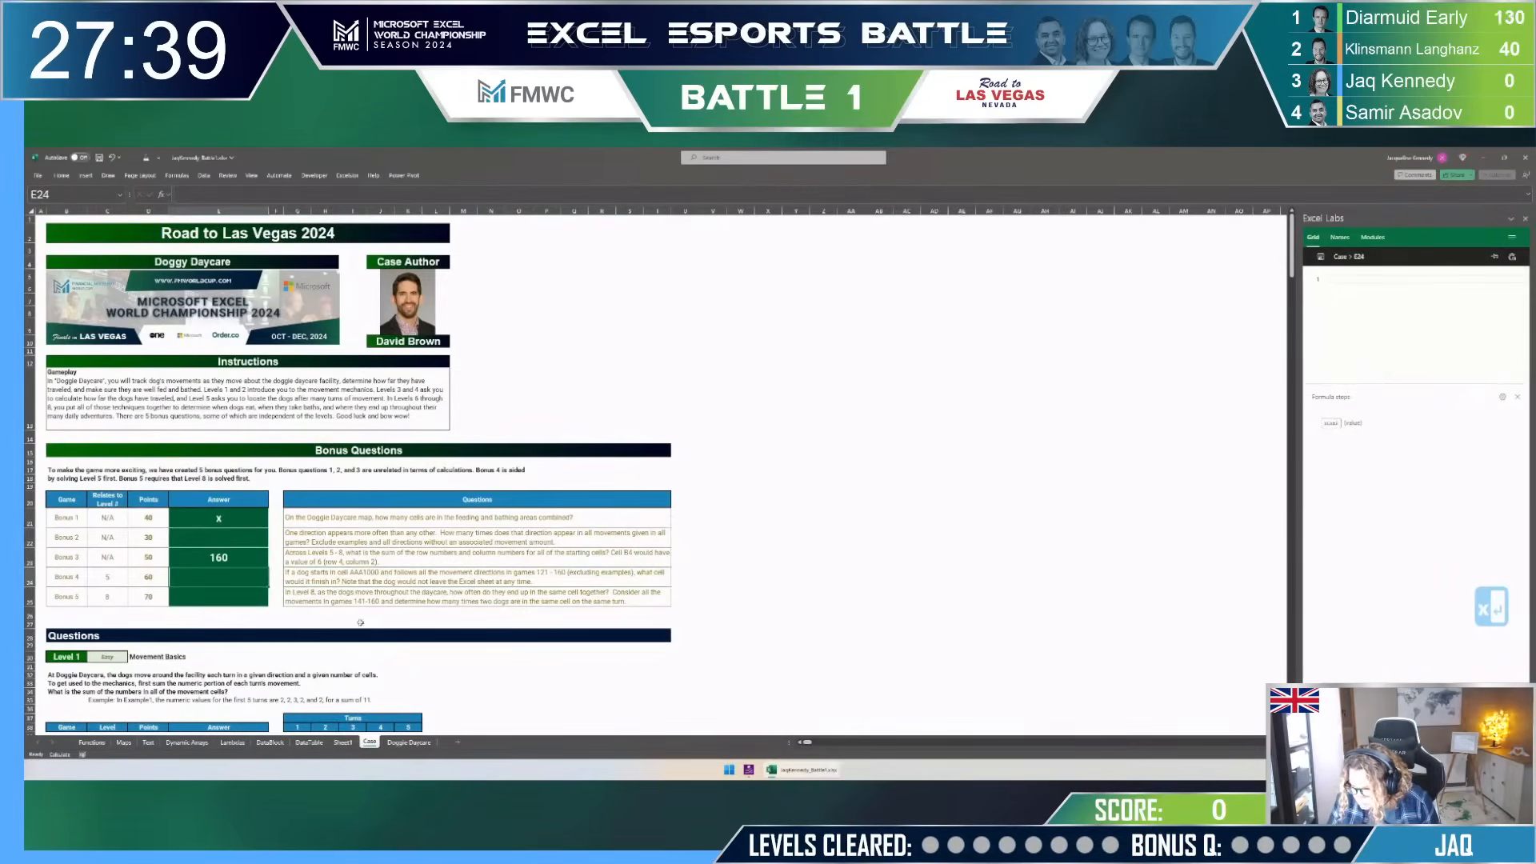
left_click(269, 742)
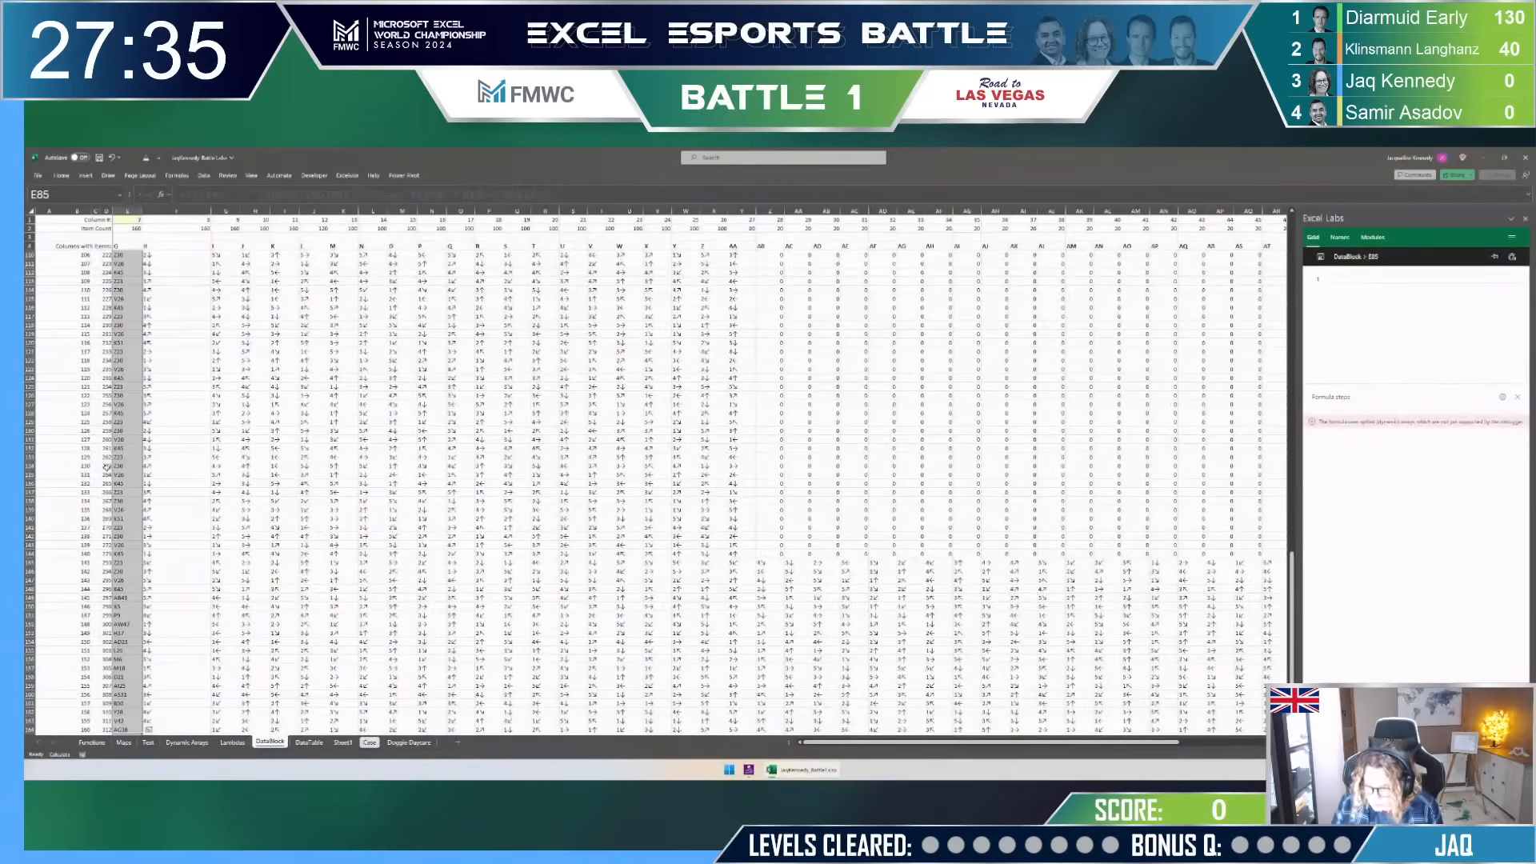
left_click(138, 378)
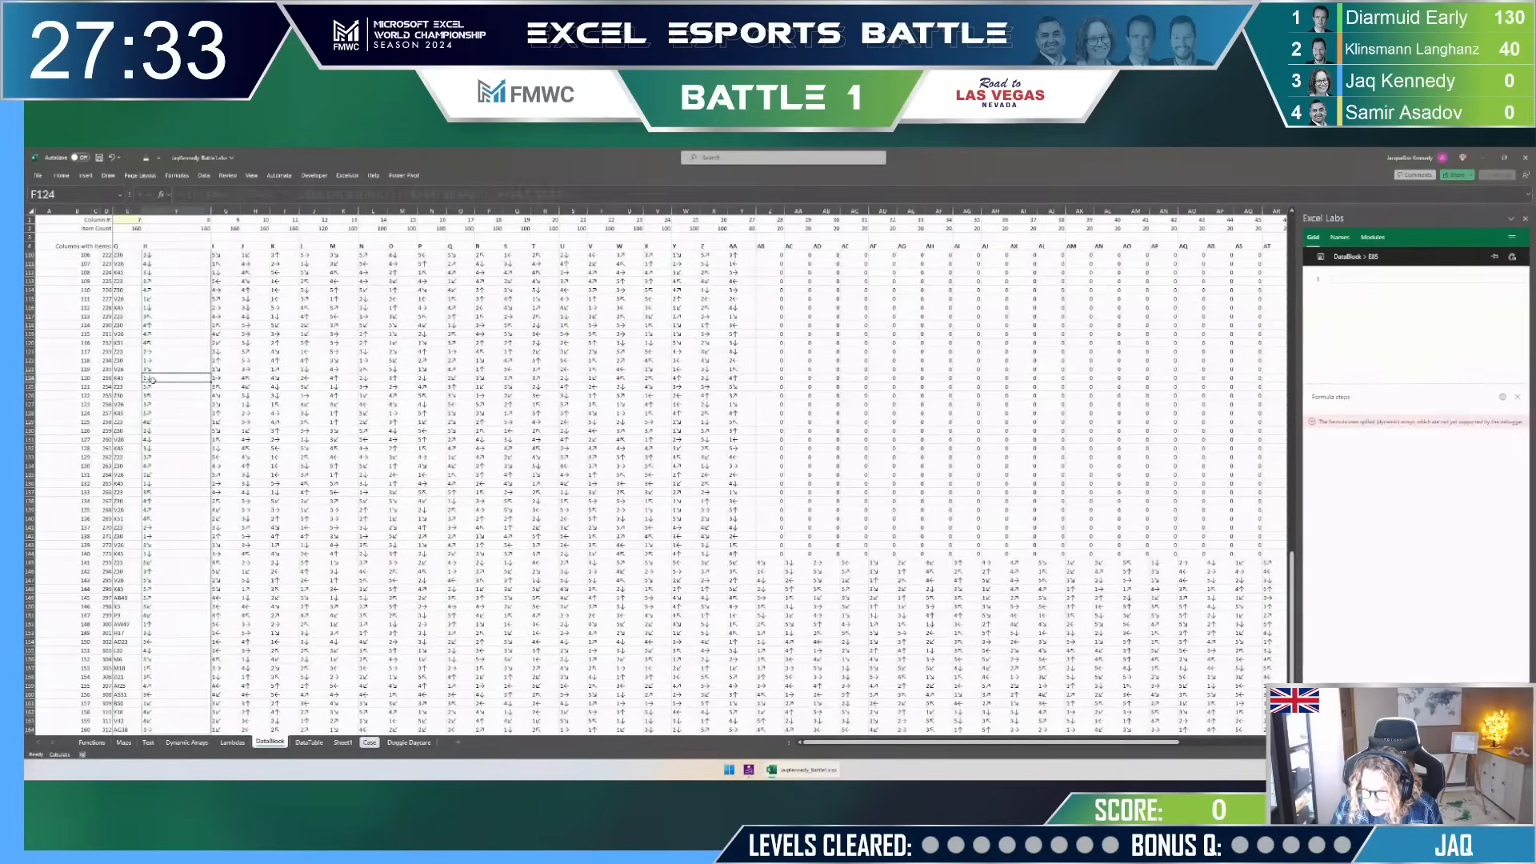
key("ctrl+shift+Right")
key("ctrl+shift+Down")
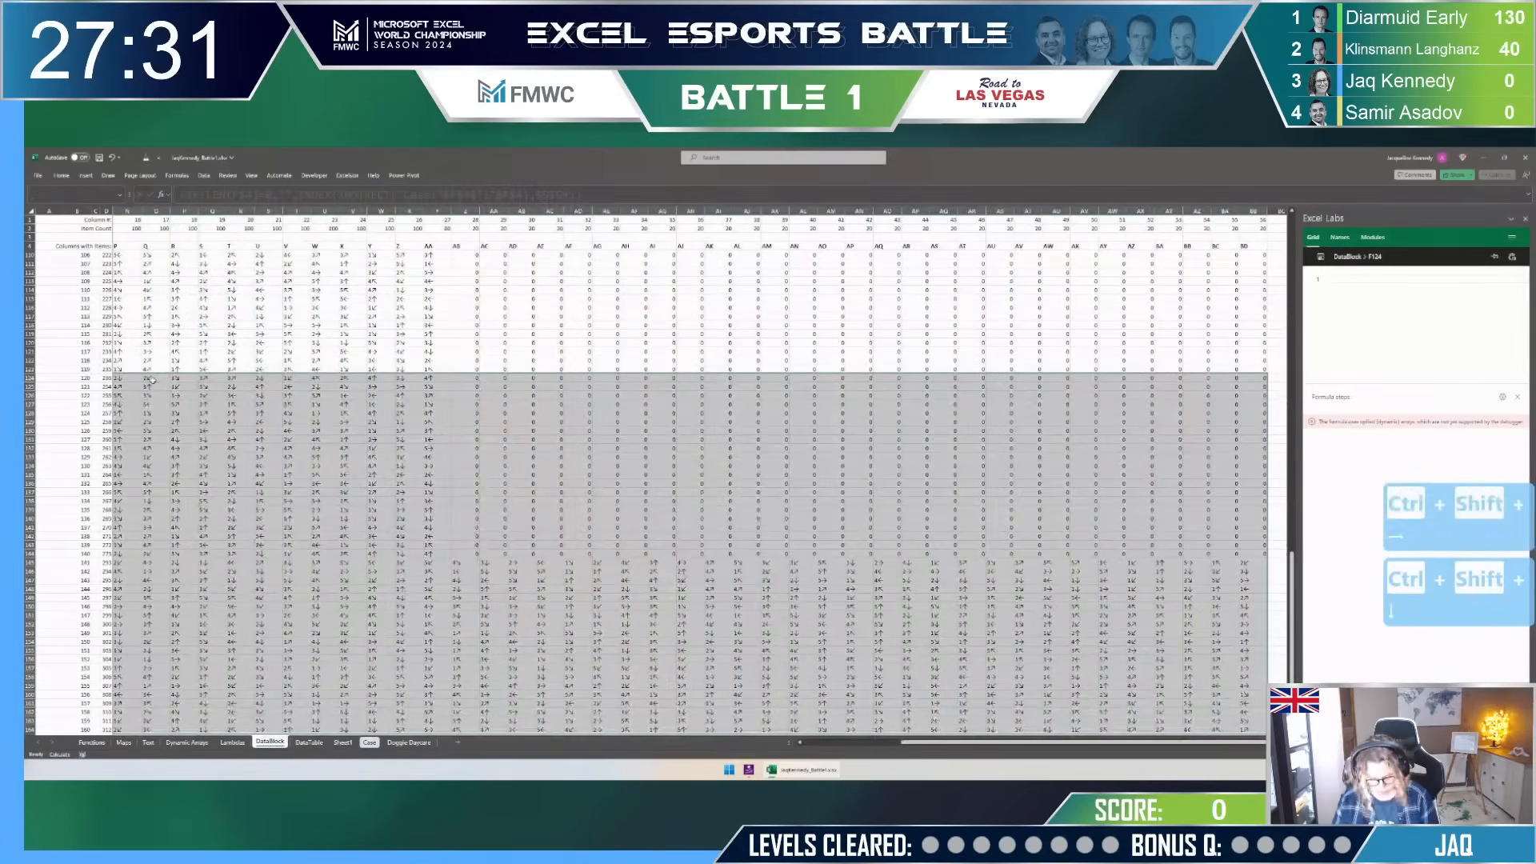
key("ctrl+c")
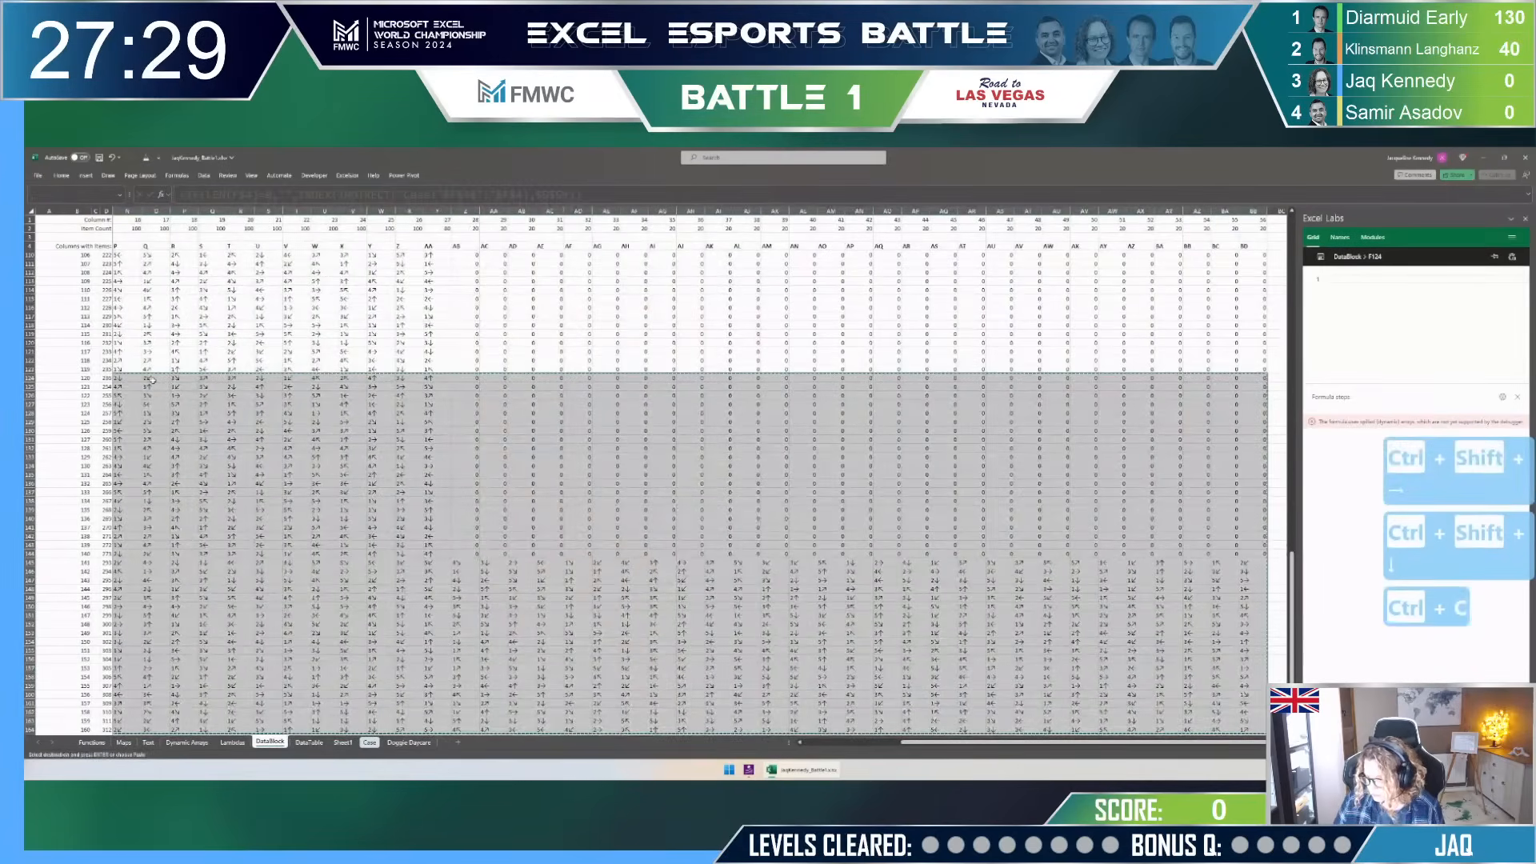
Step: Add a new sheet and paste the copied movement data as values starting at C2
key("ctrl+q")
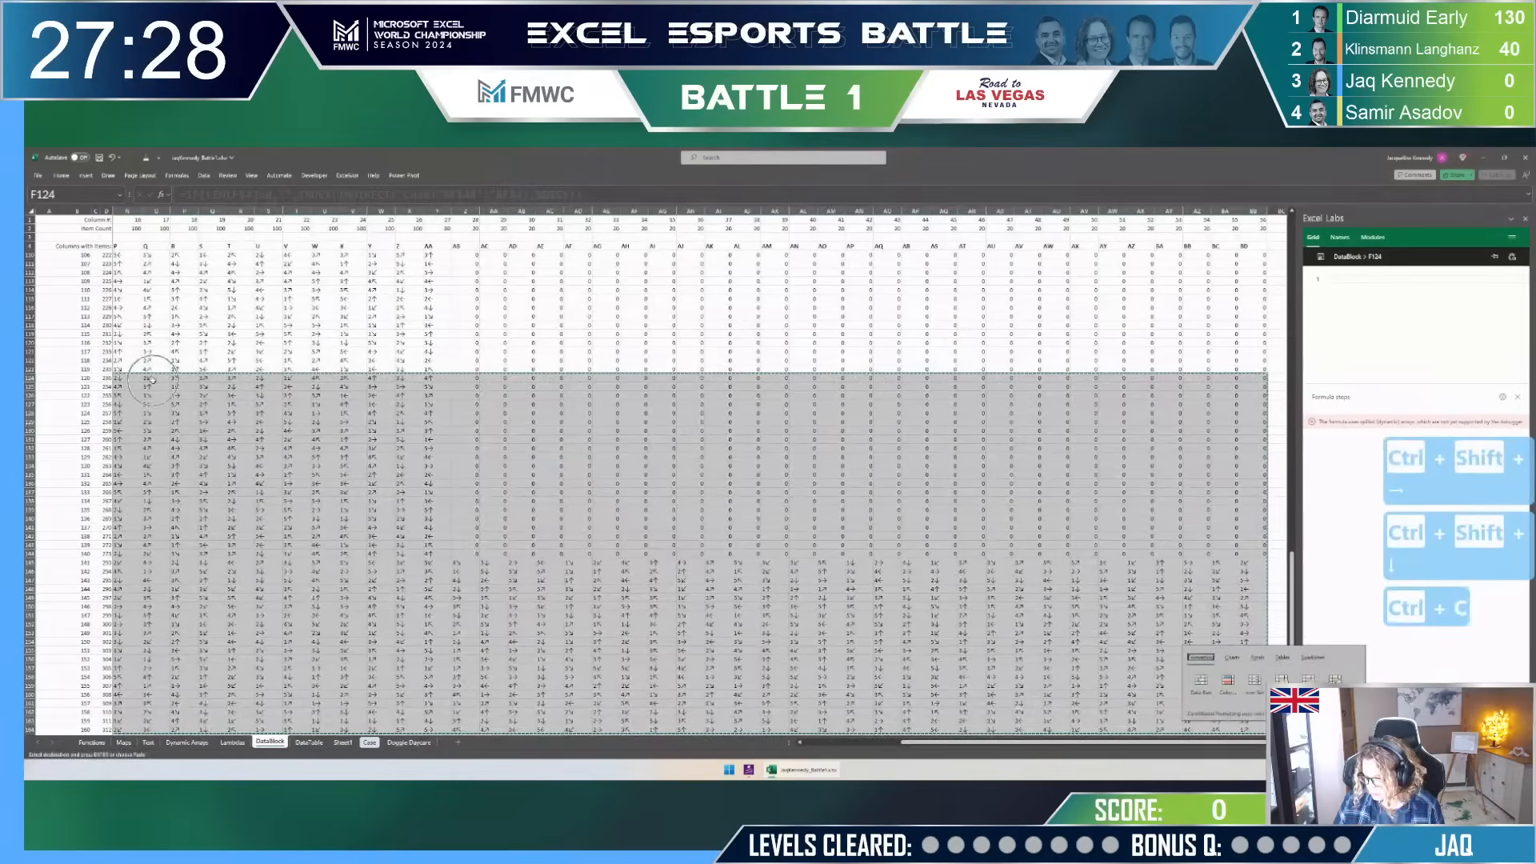
left_click(457, 742)
key("Down")
key("Right")
key("Right")
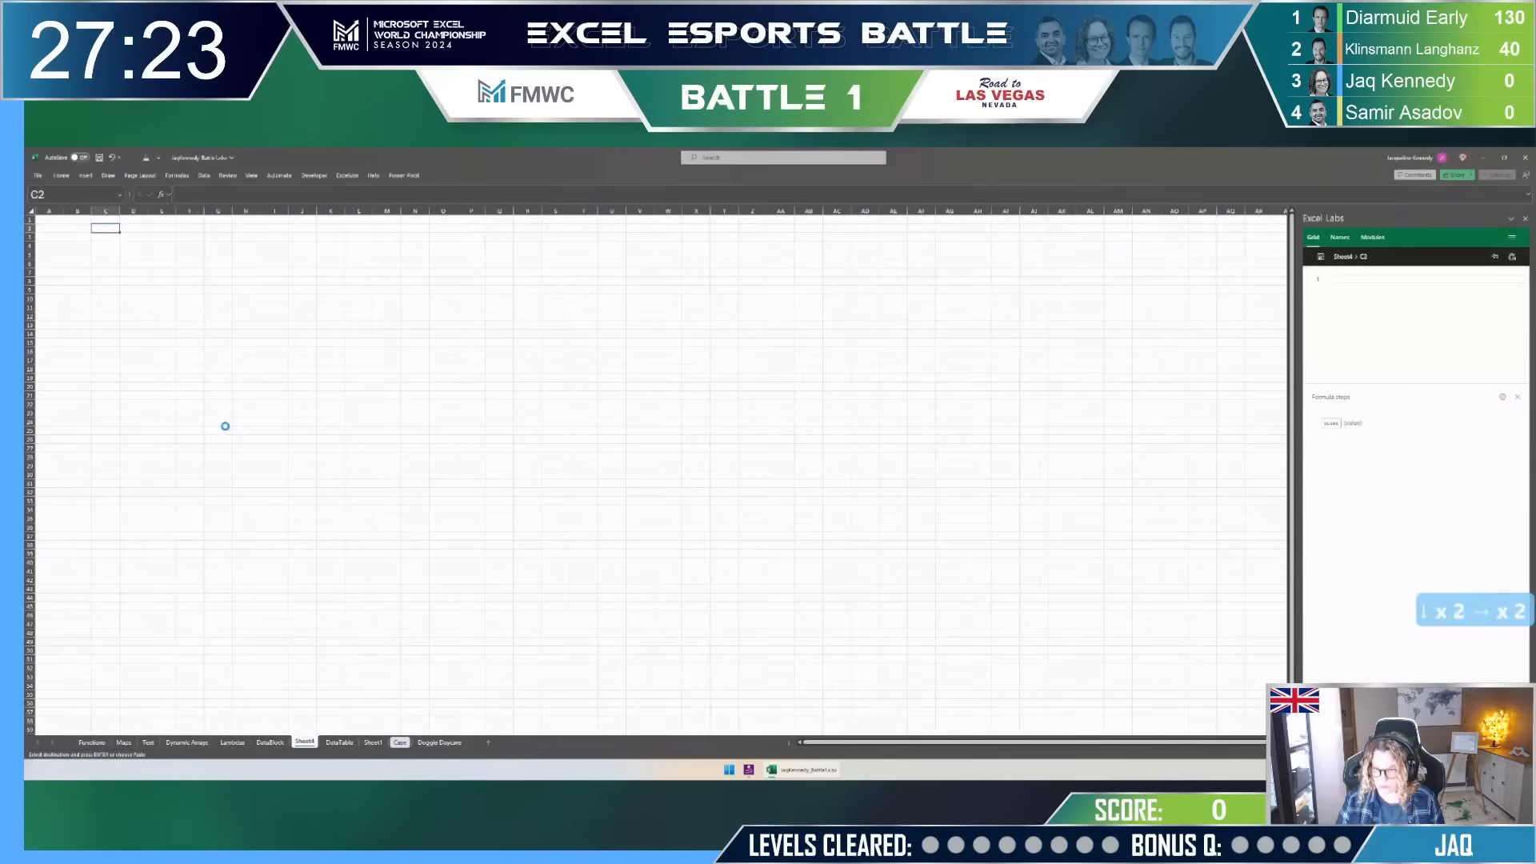
key("ctrl+shift+equal")
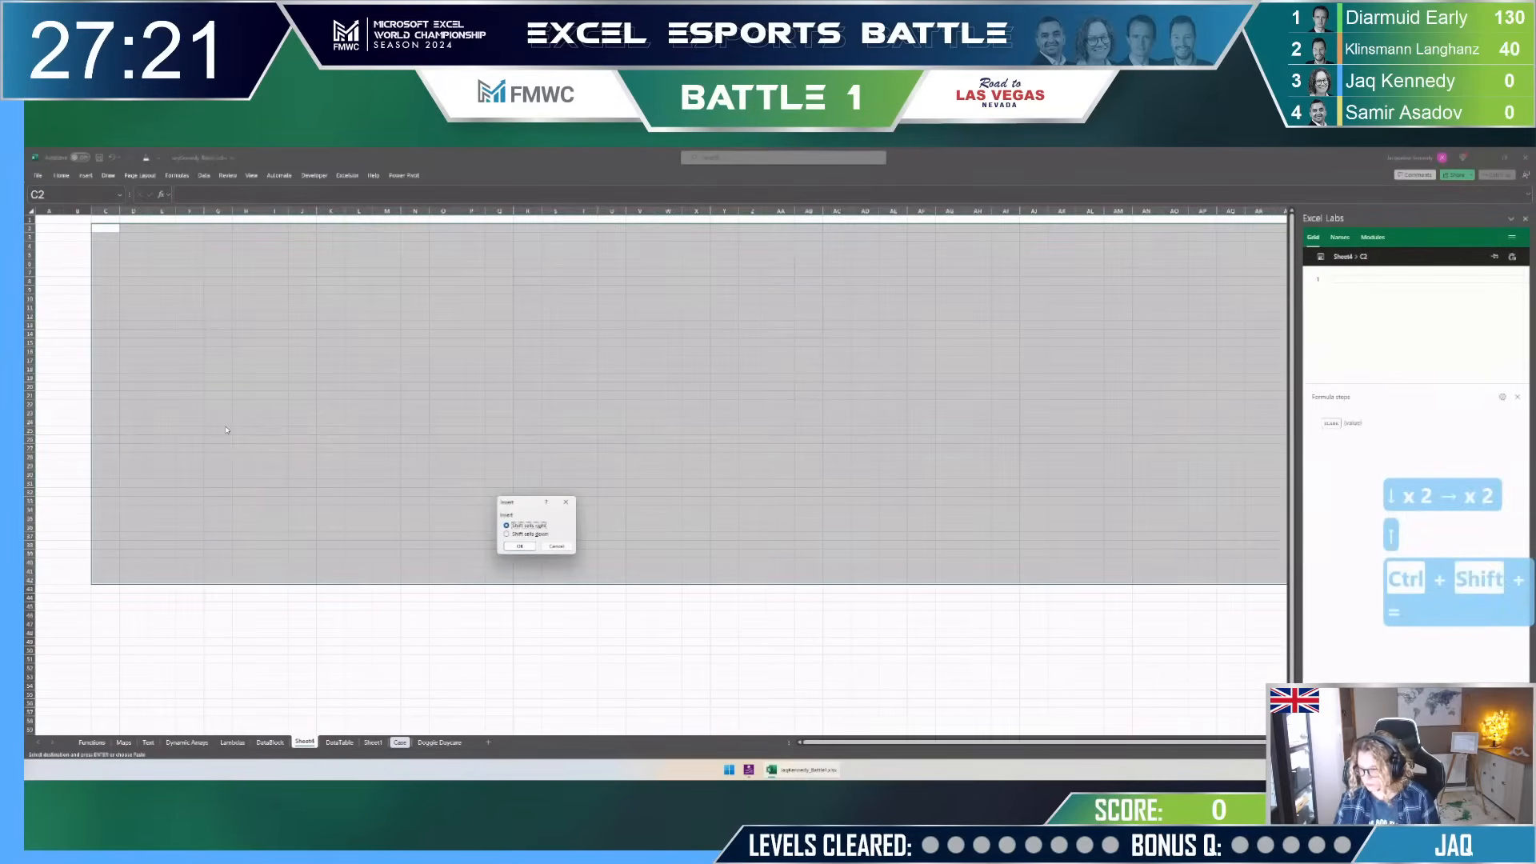
key("Escape")
key("ctrl+shift+v")
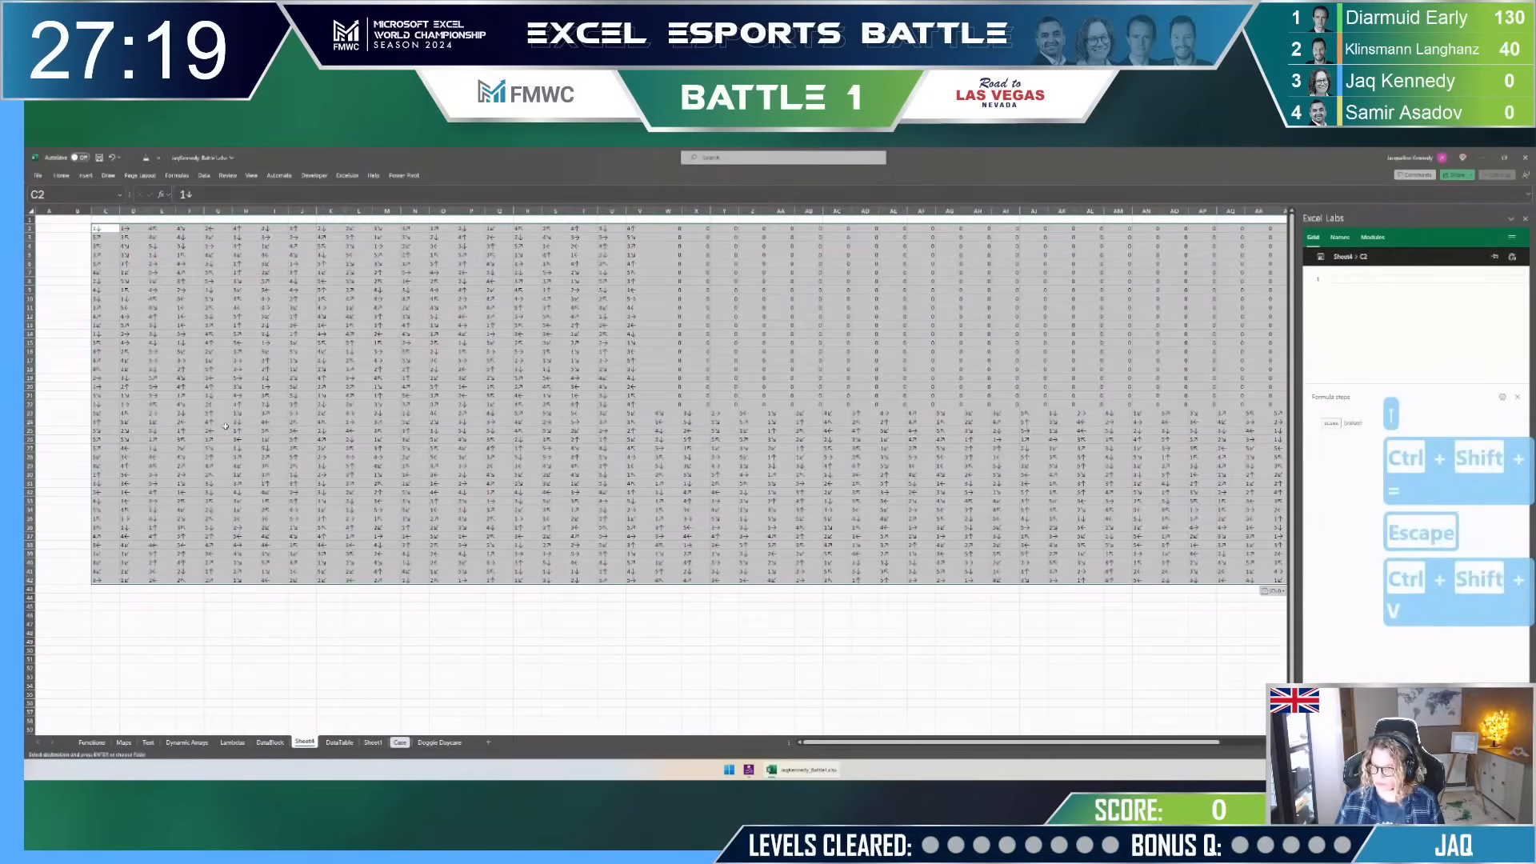
left_click(111, 597)
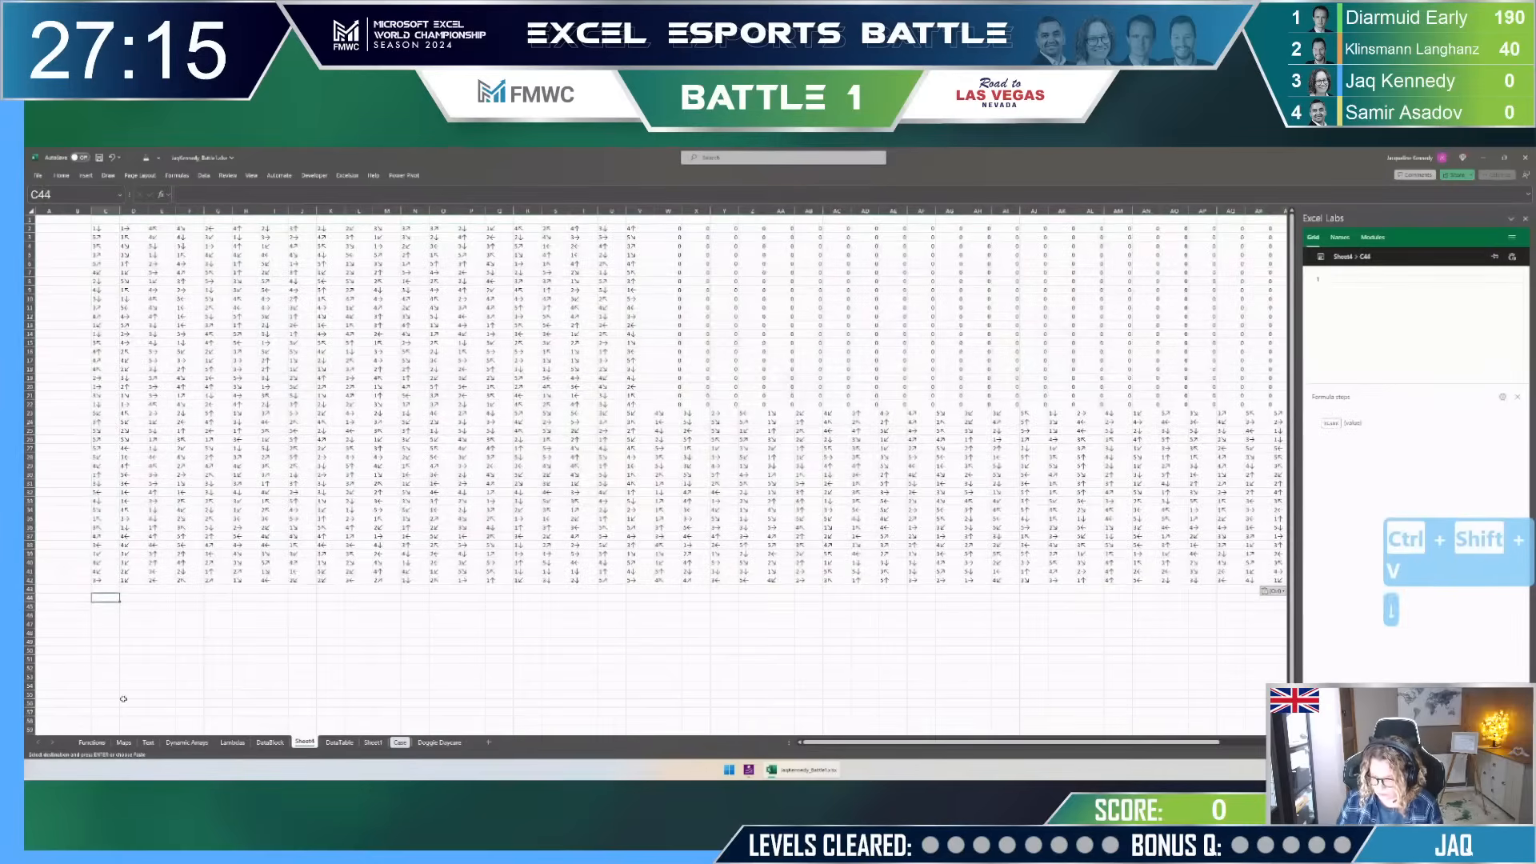
key("Down")
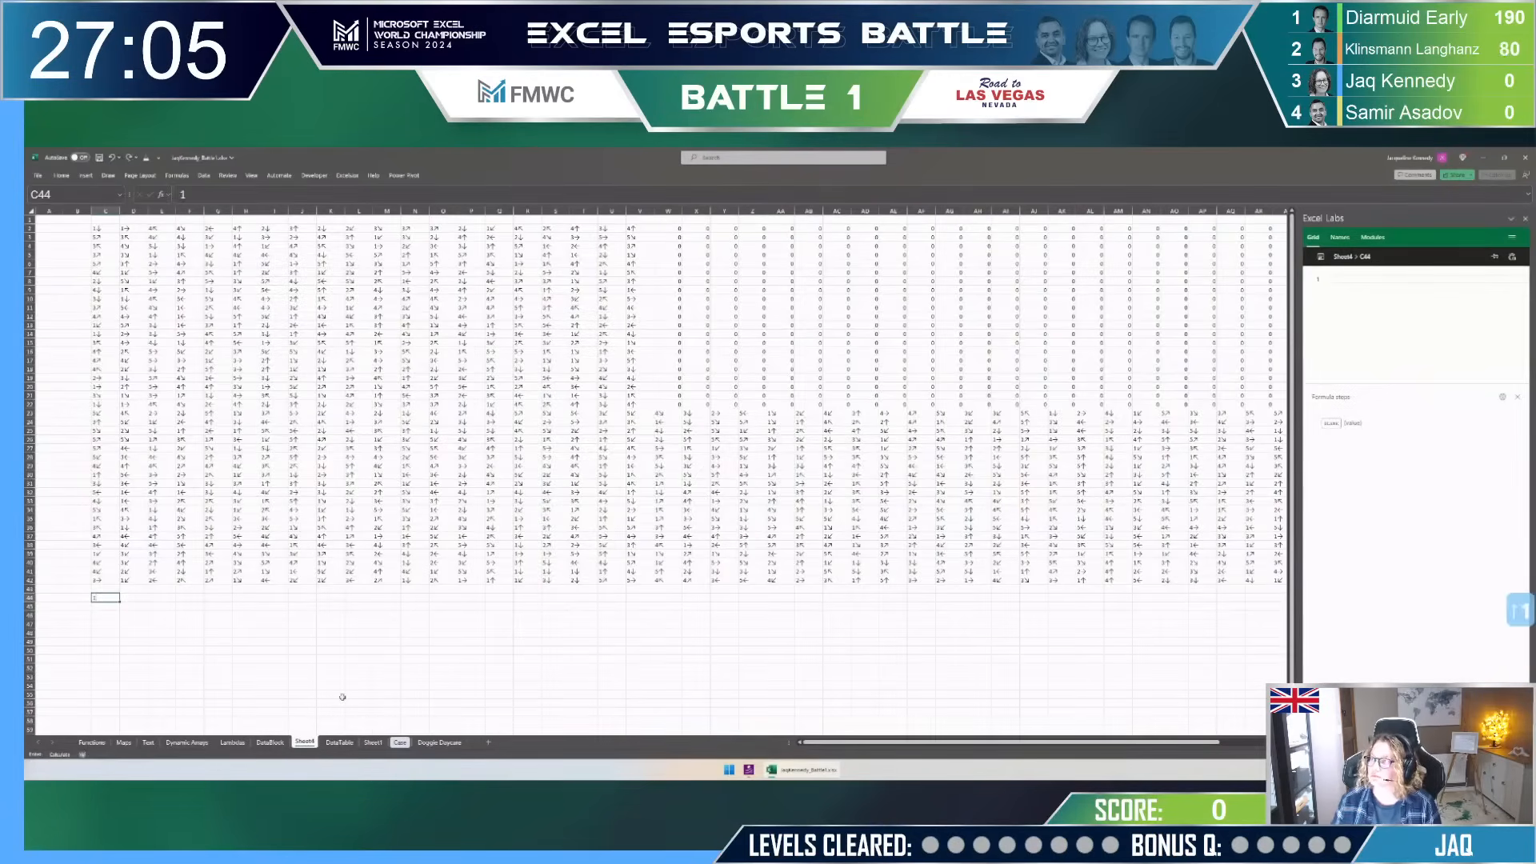
key("Escape")
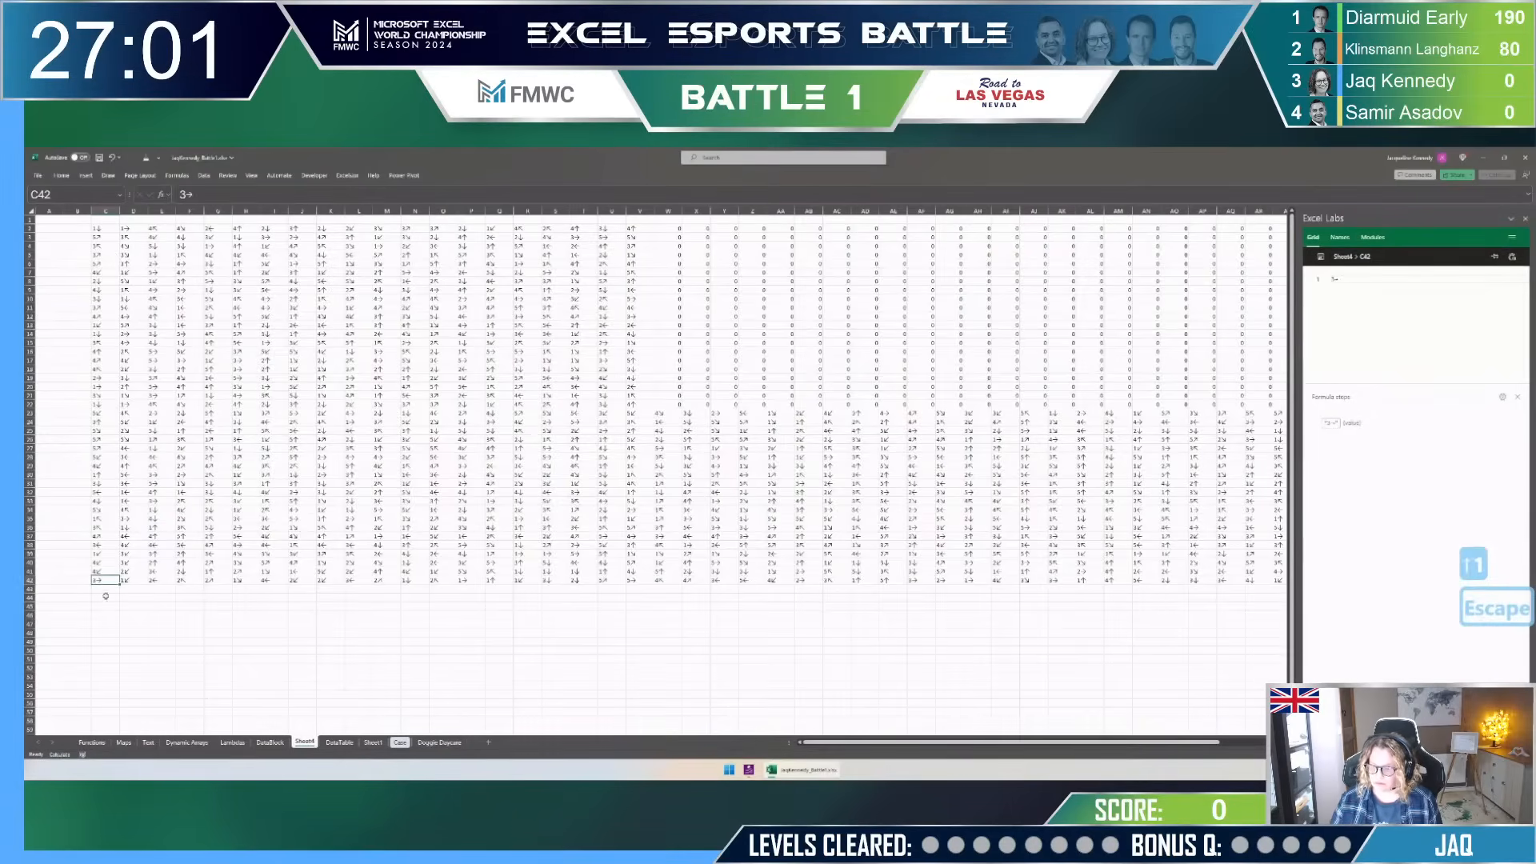
type("=right")
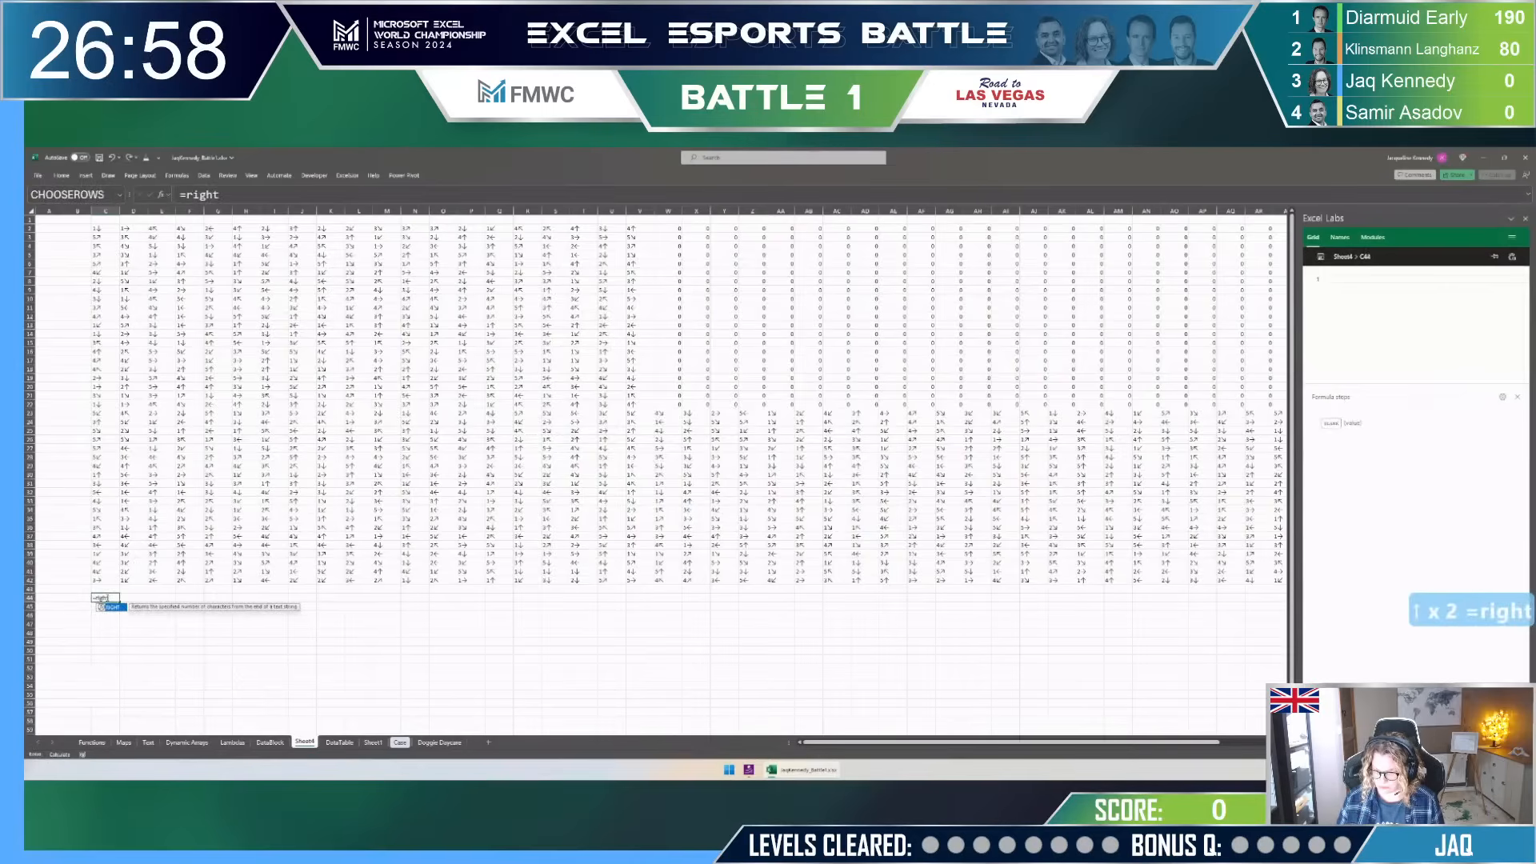
key("ctrl+Up")
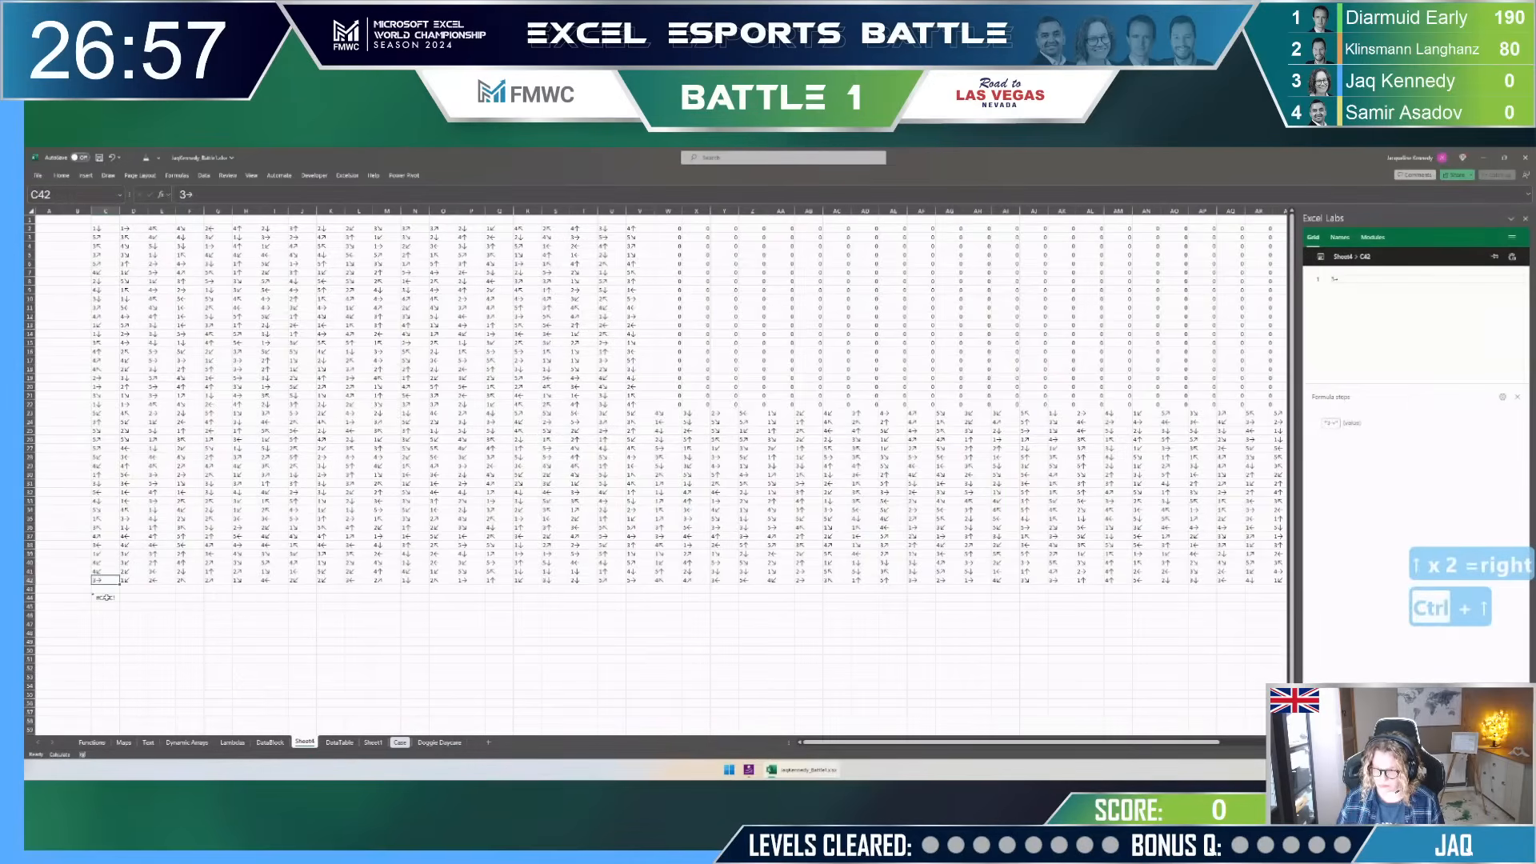
key("Escape")
Step: Extract the last character of each move in the first data column with =RIGHT(C2:C42,1) in C44
key("ctrl+Down")
type("=right(")
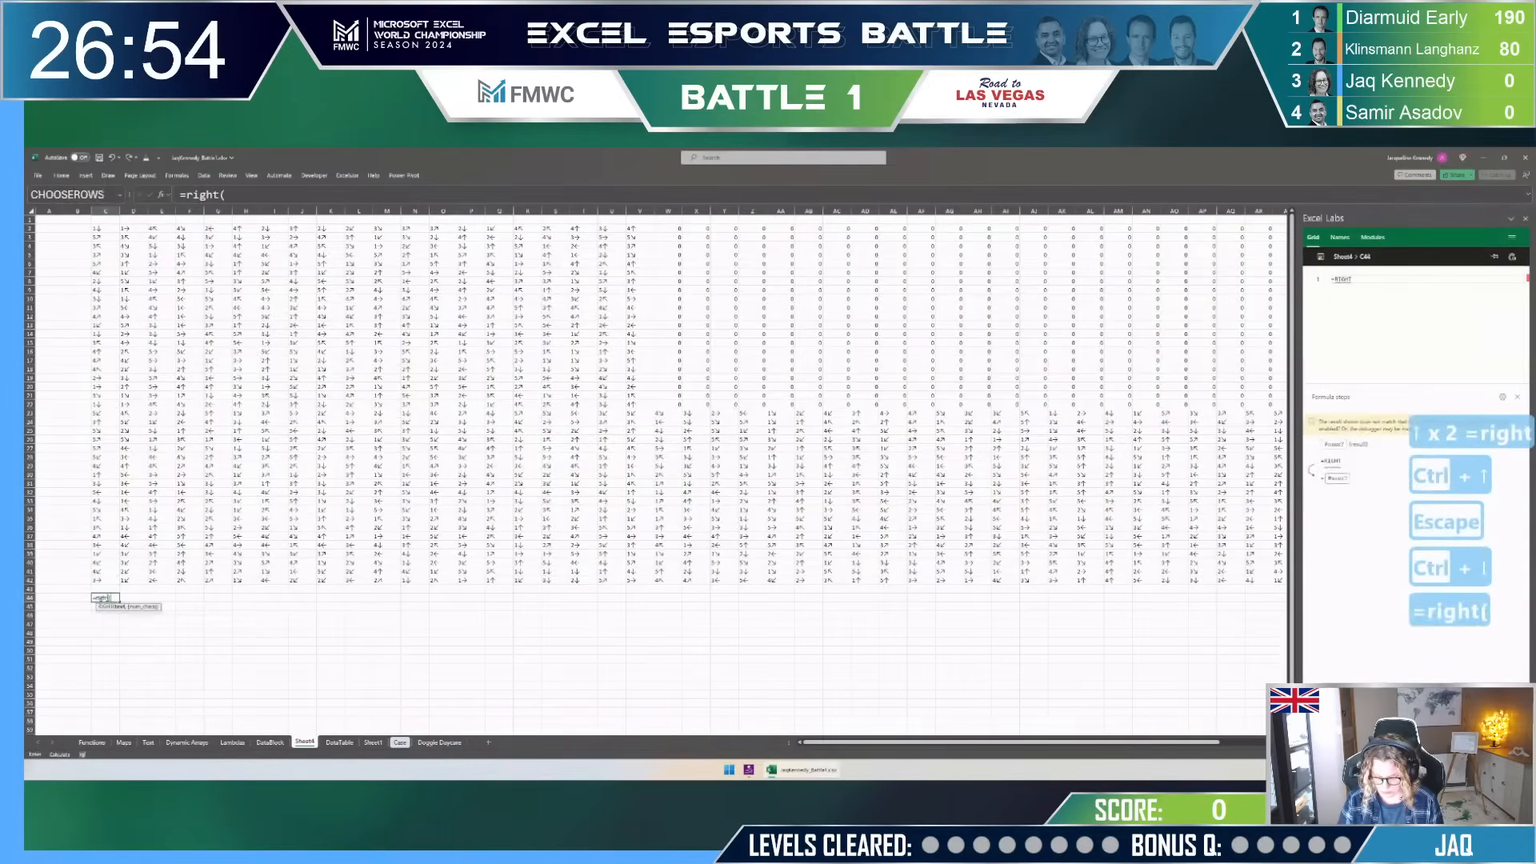
key("ctrl+Up")
key("ctrl+shift+Up")
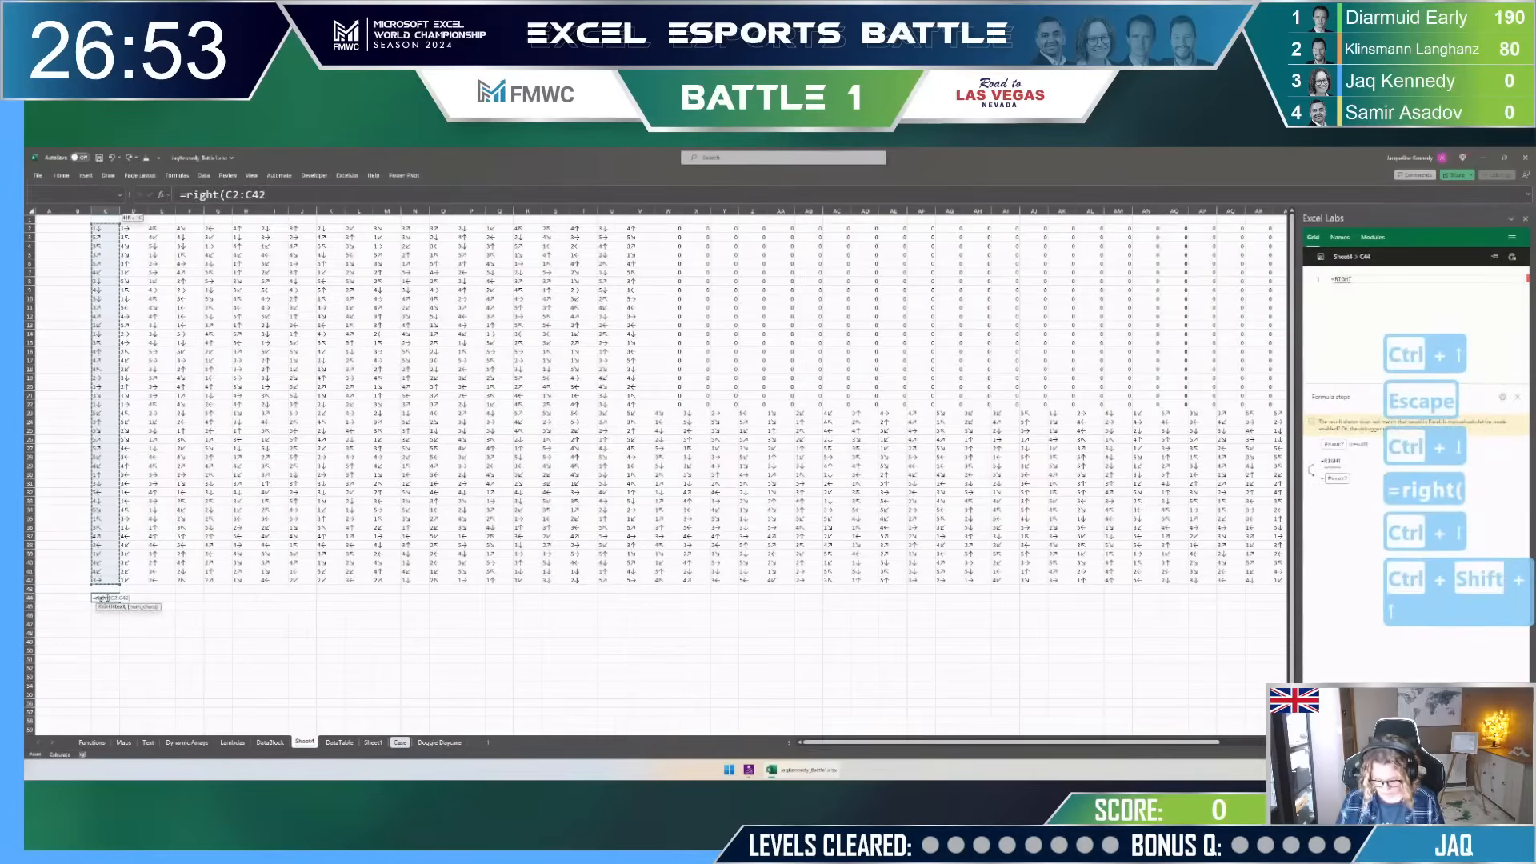
type(",1")
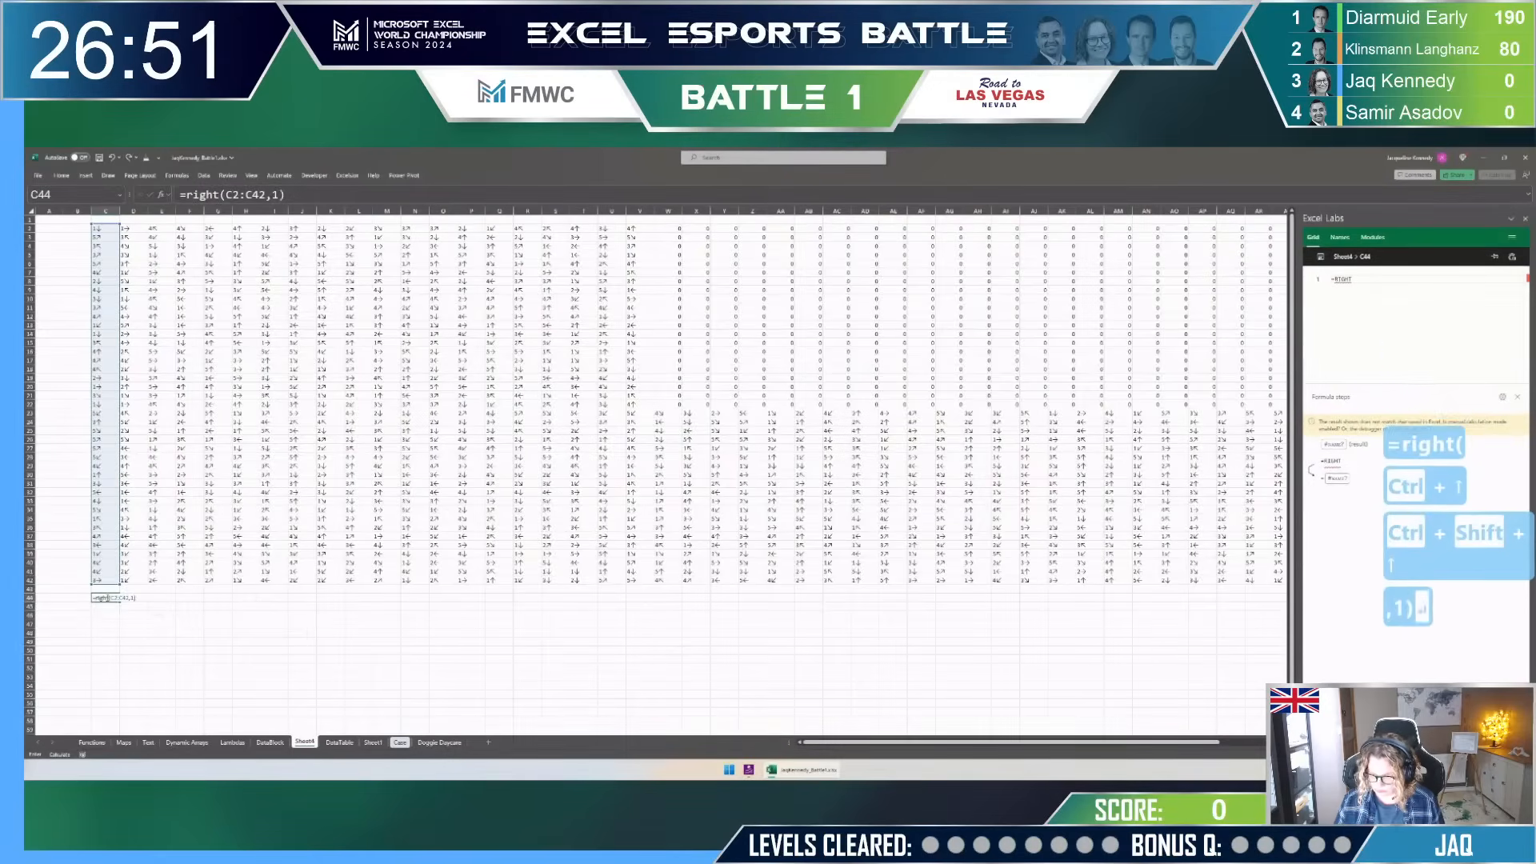
key("Return")
Step: Replace the spilled arrow formula from C44 down with its static values
key("Up")
key("ctrl+shift+Down")
key("ctrl+c")
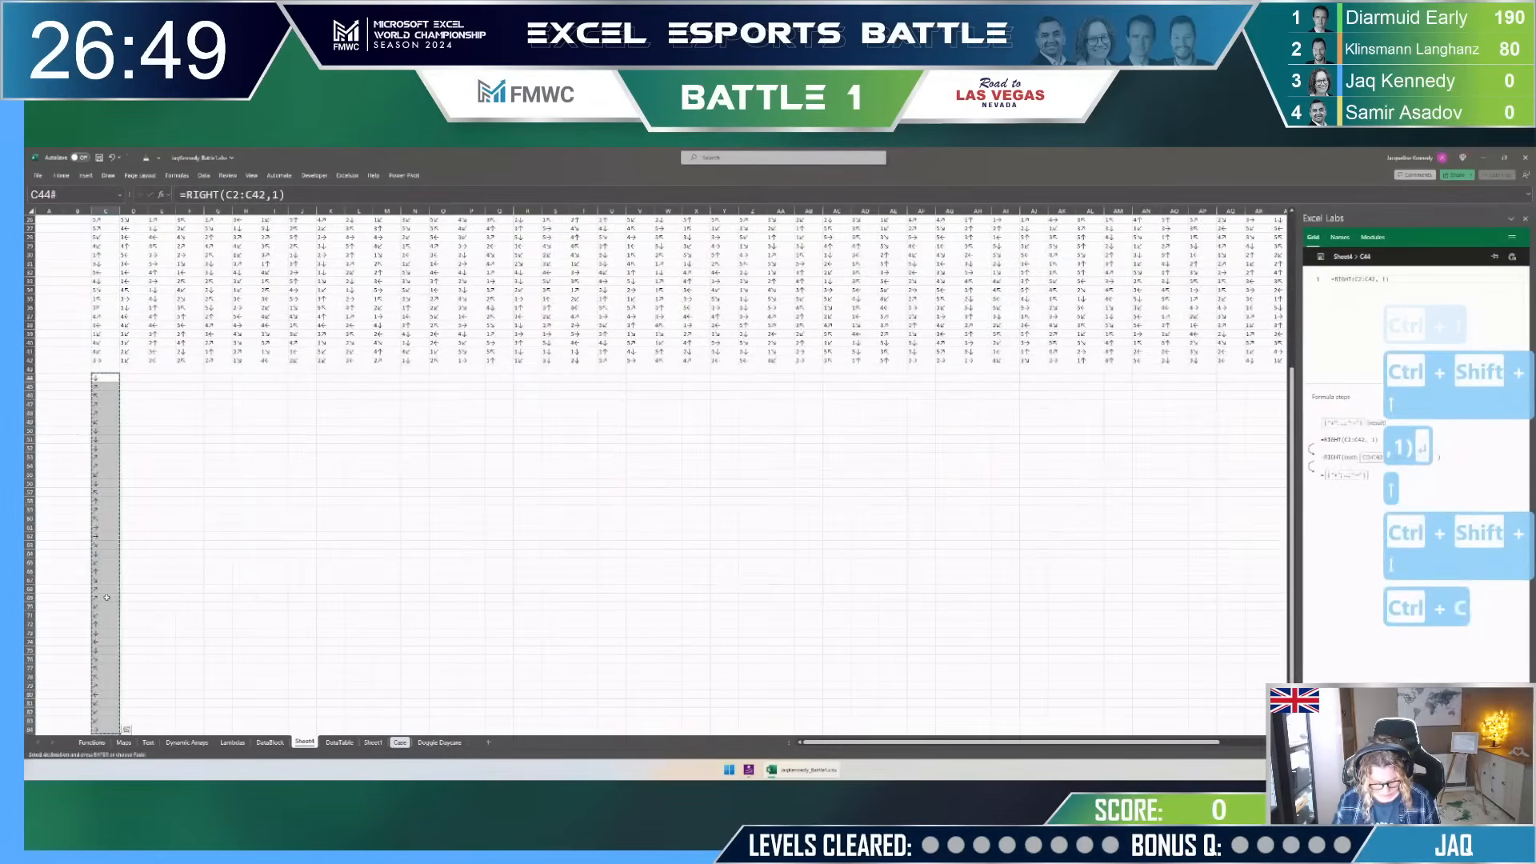
key("ctrl+shift+v")
Step: Remove the duplicate arrows from the pasted list starting at C44, using its single column
key("alt+a")
key("m")
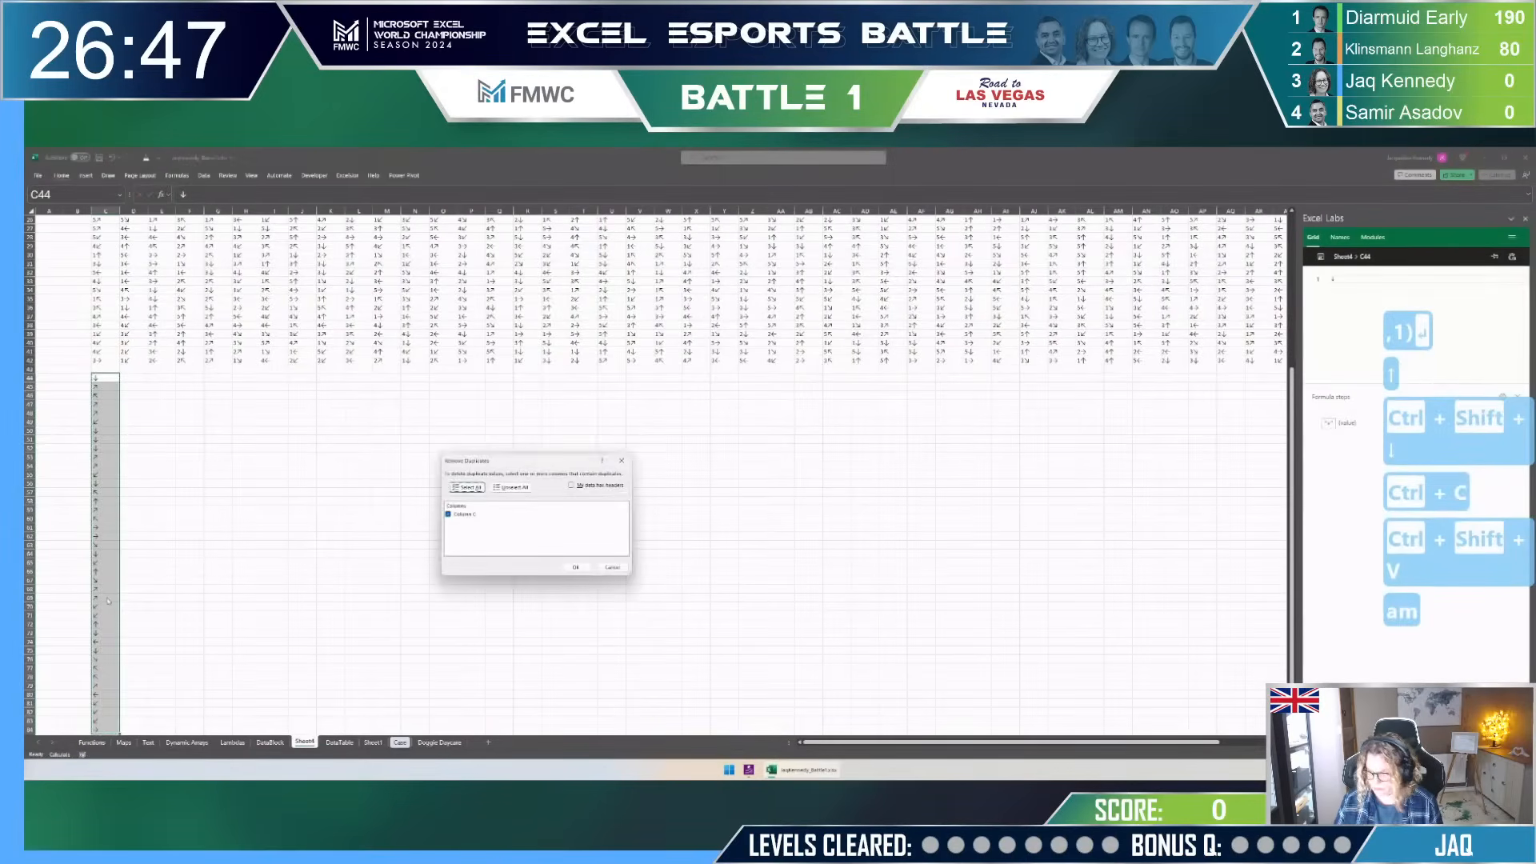
key("Return")
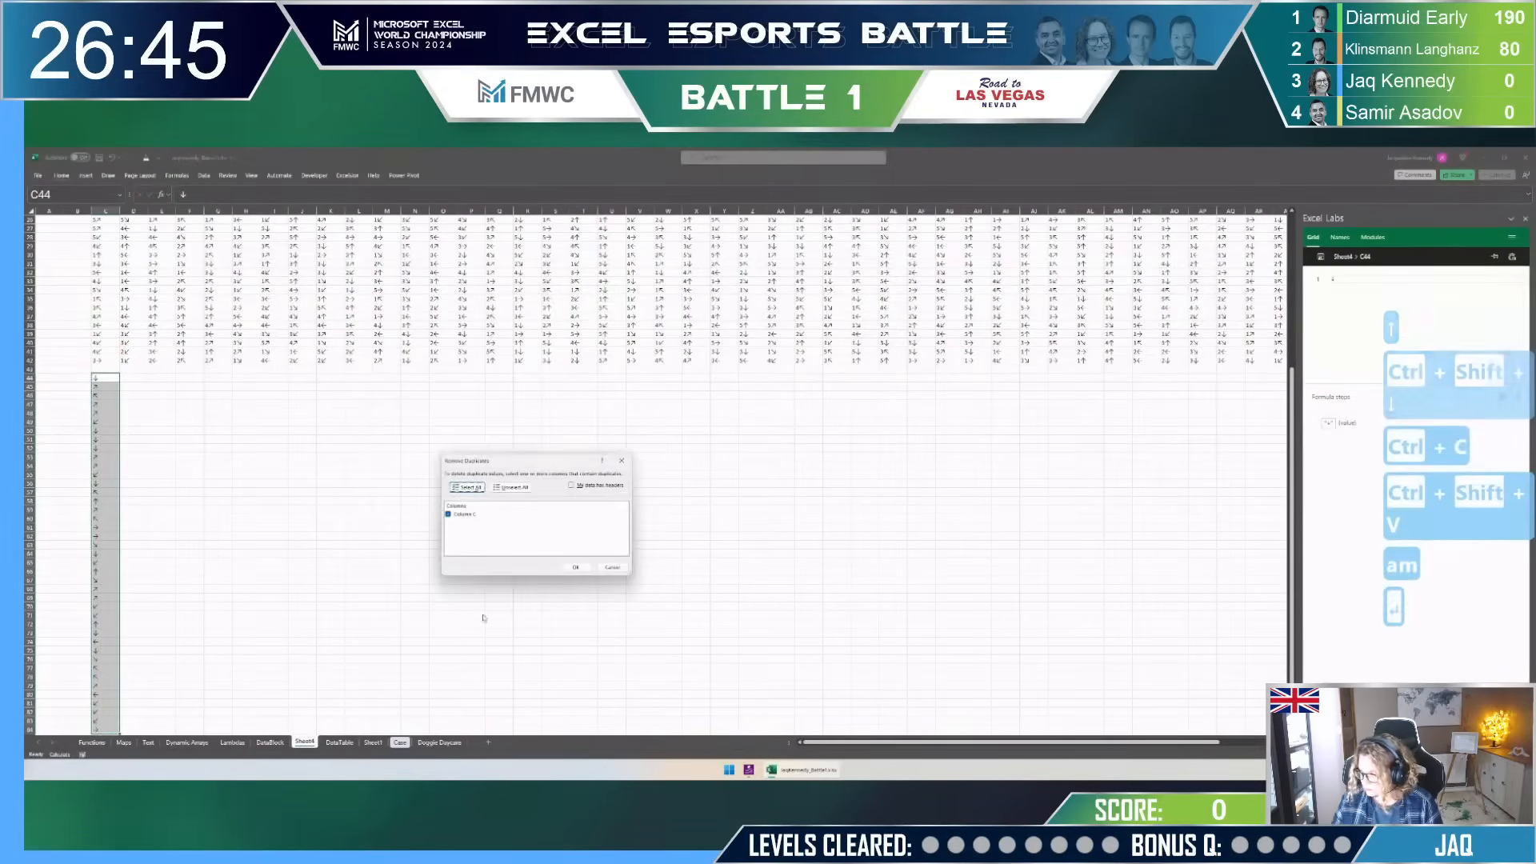
left_click(576, 568)
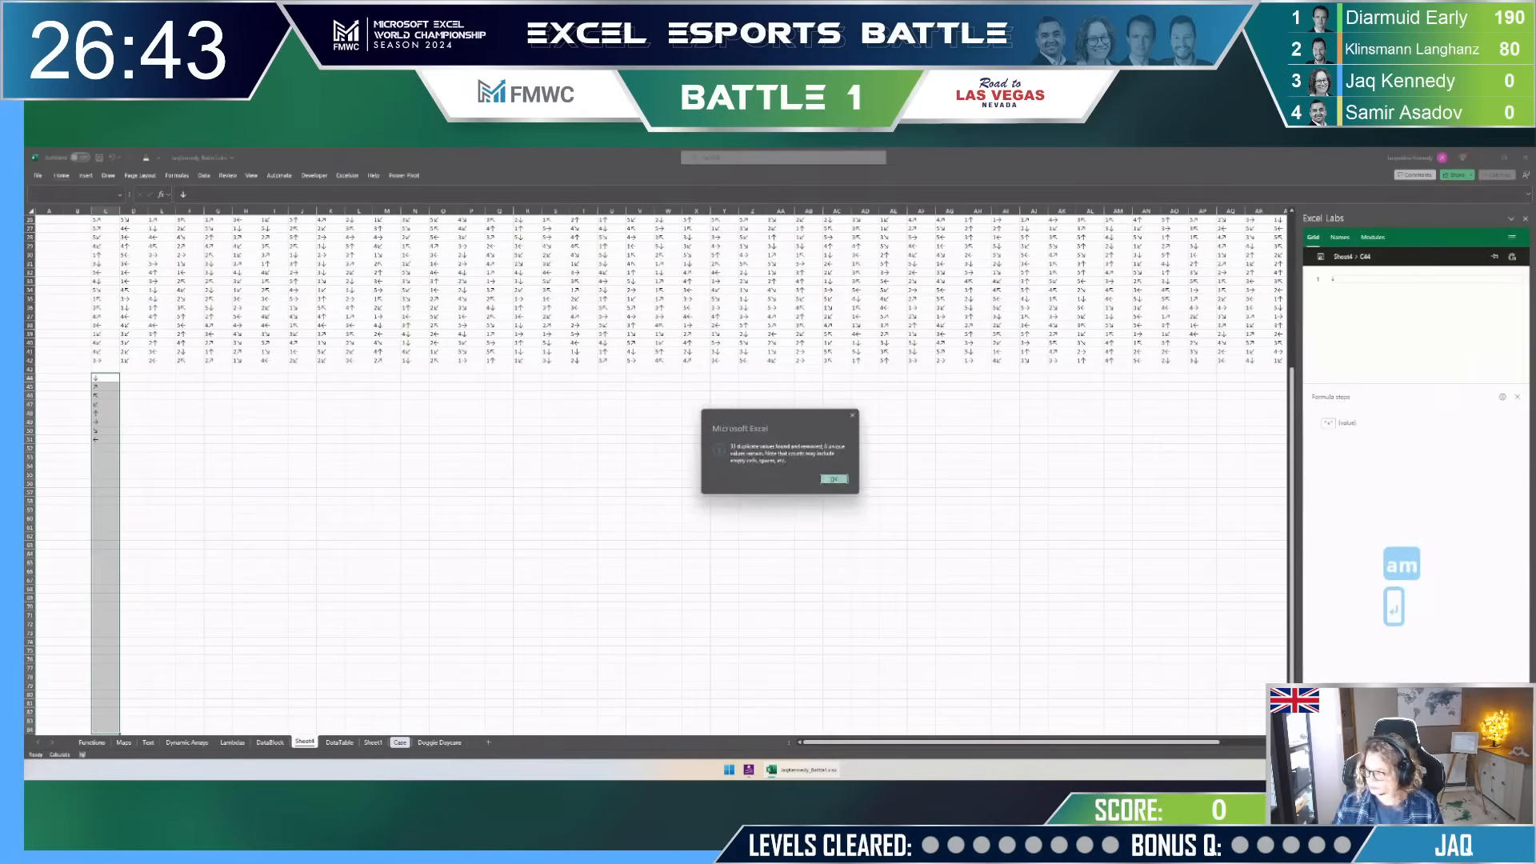
key("Return")
key("Escape")
Step: Sort the list of unique arrows in column C by cell values from A to Z
key("ctrl+shift+Down")
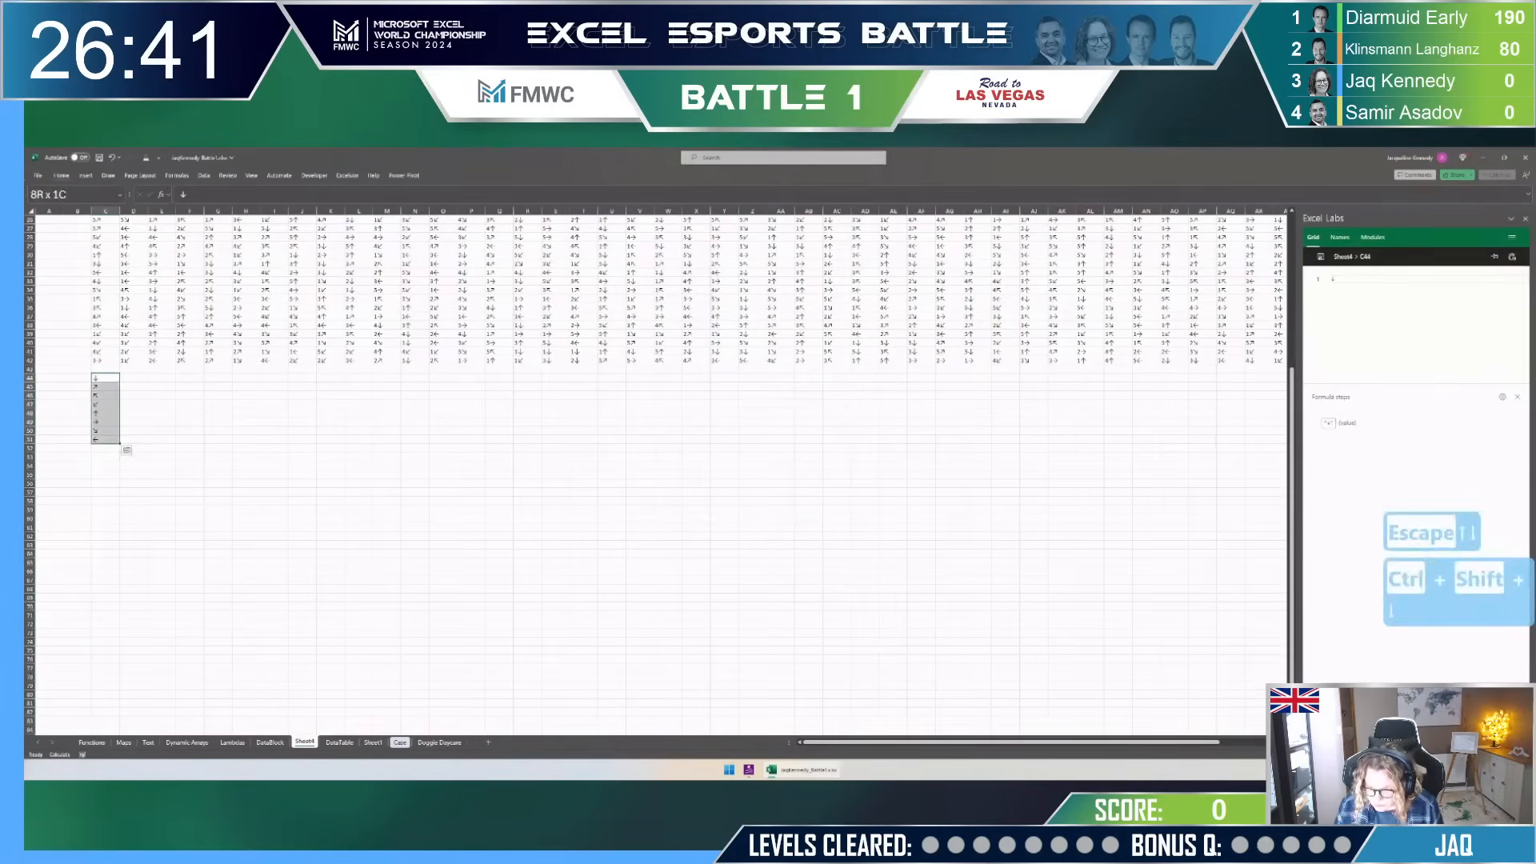
key("alt+d")
key("s")
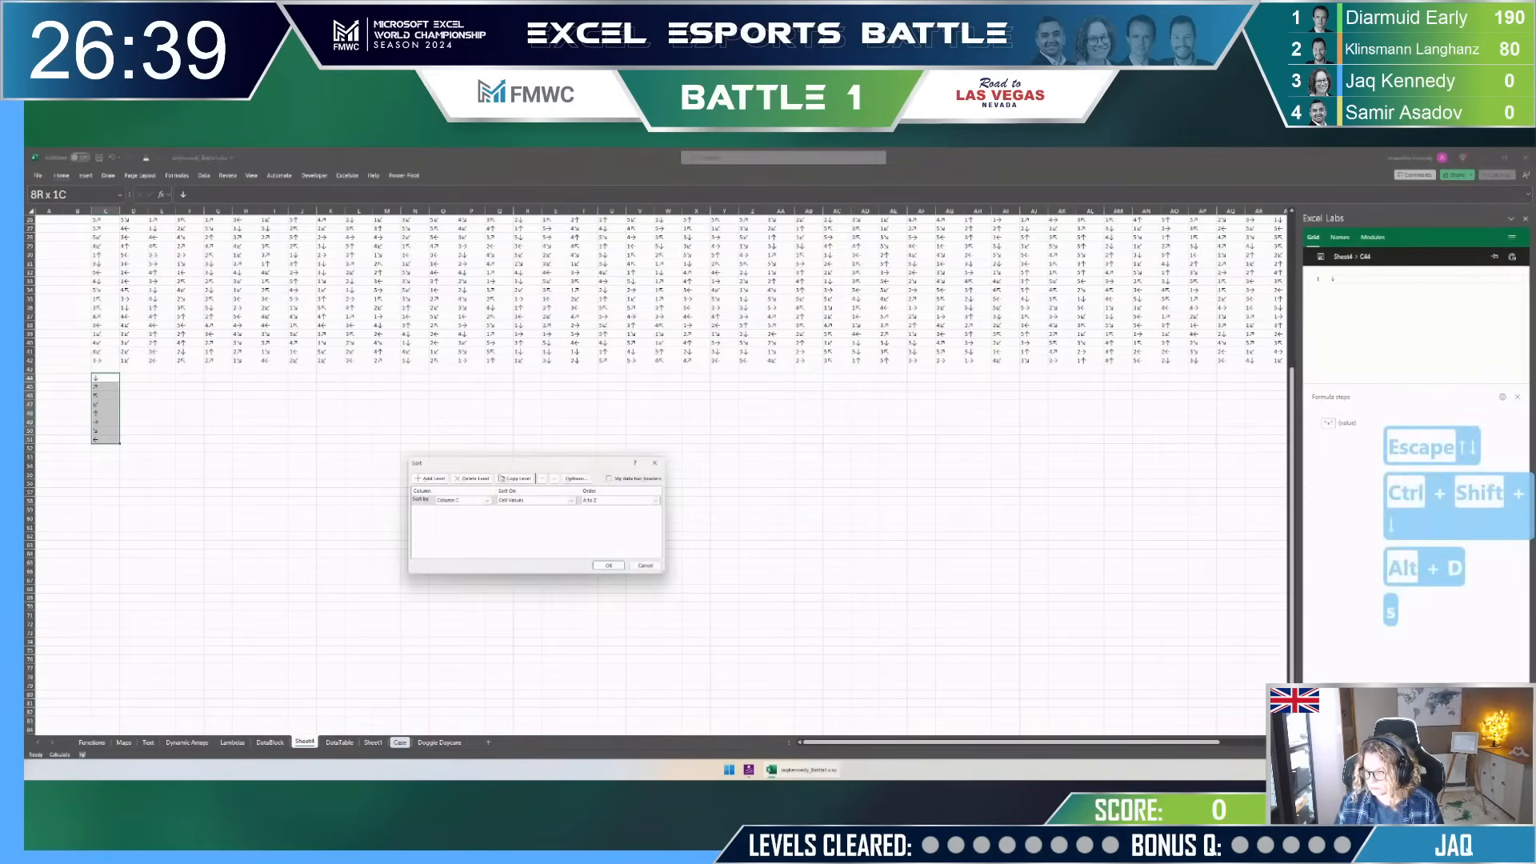
key("Return")
Step: Move the sorted arrow list one row down so it starts at C45
key("Right")
key("Up")
key("Left")
key("Down")
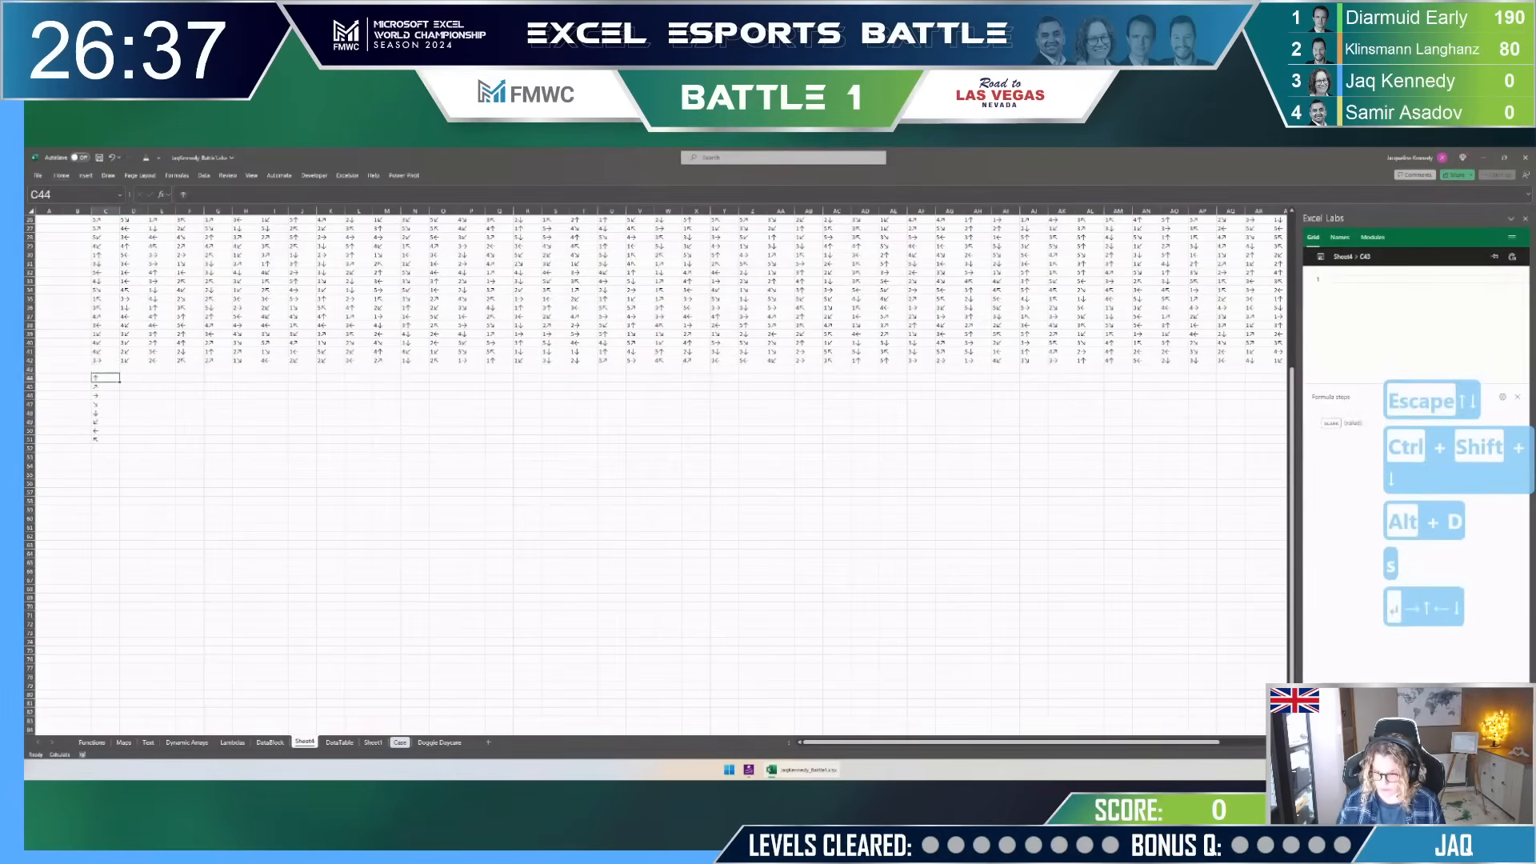
key("ctrl+shift+Down")
key("ctrl+x")
key("Down")
key("ctrl+v")
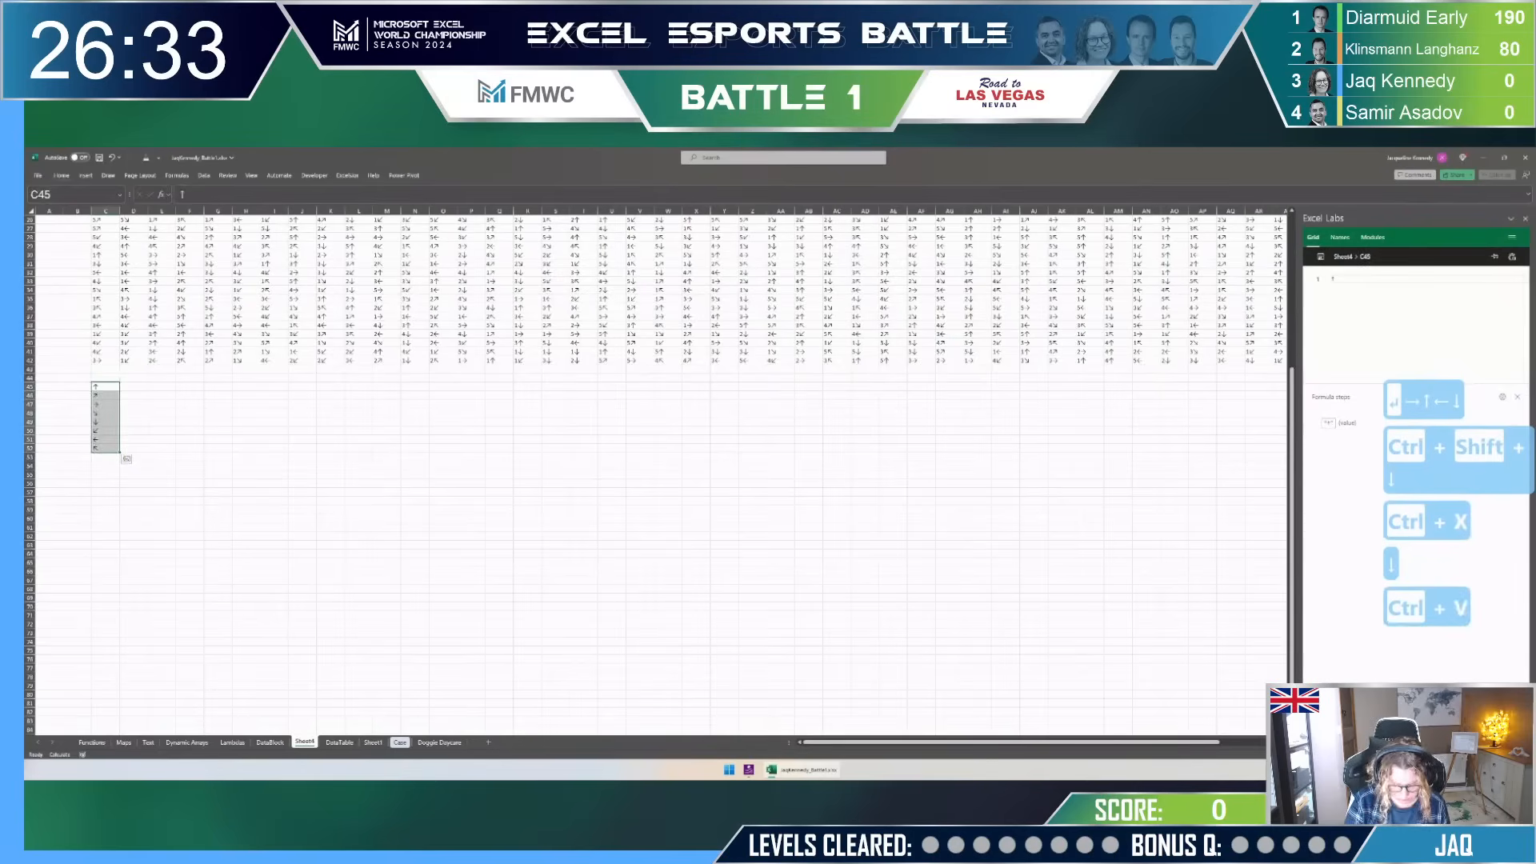
Step: Define the workbook name arrows for the arrow list starting at C45
key("ctrl+alt+F3")
type("arrows")
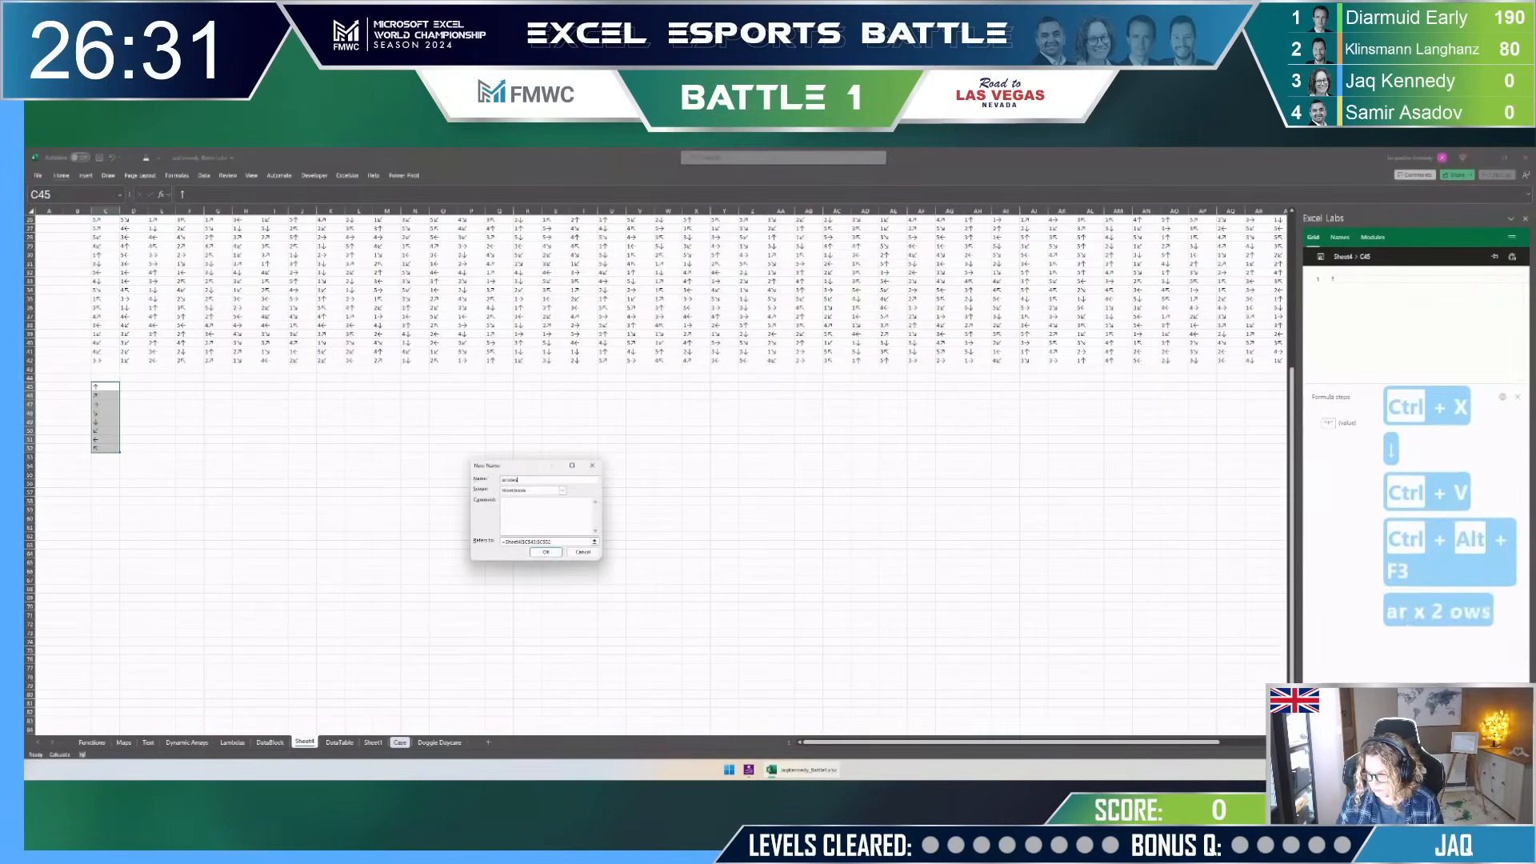
key("Return")
Step: Enter the header row in D44 and start the neighbouring header in E44 with co
key("Right")
key("Up")
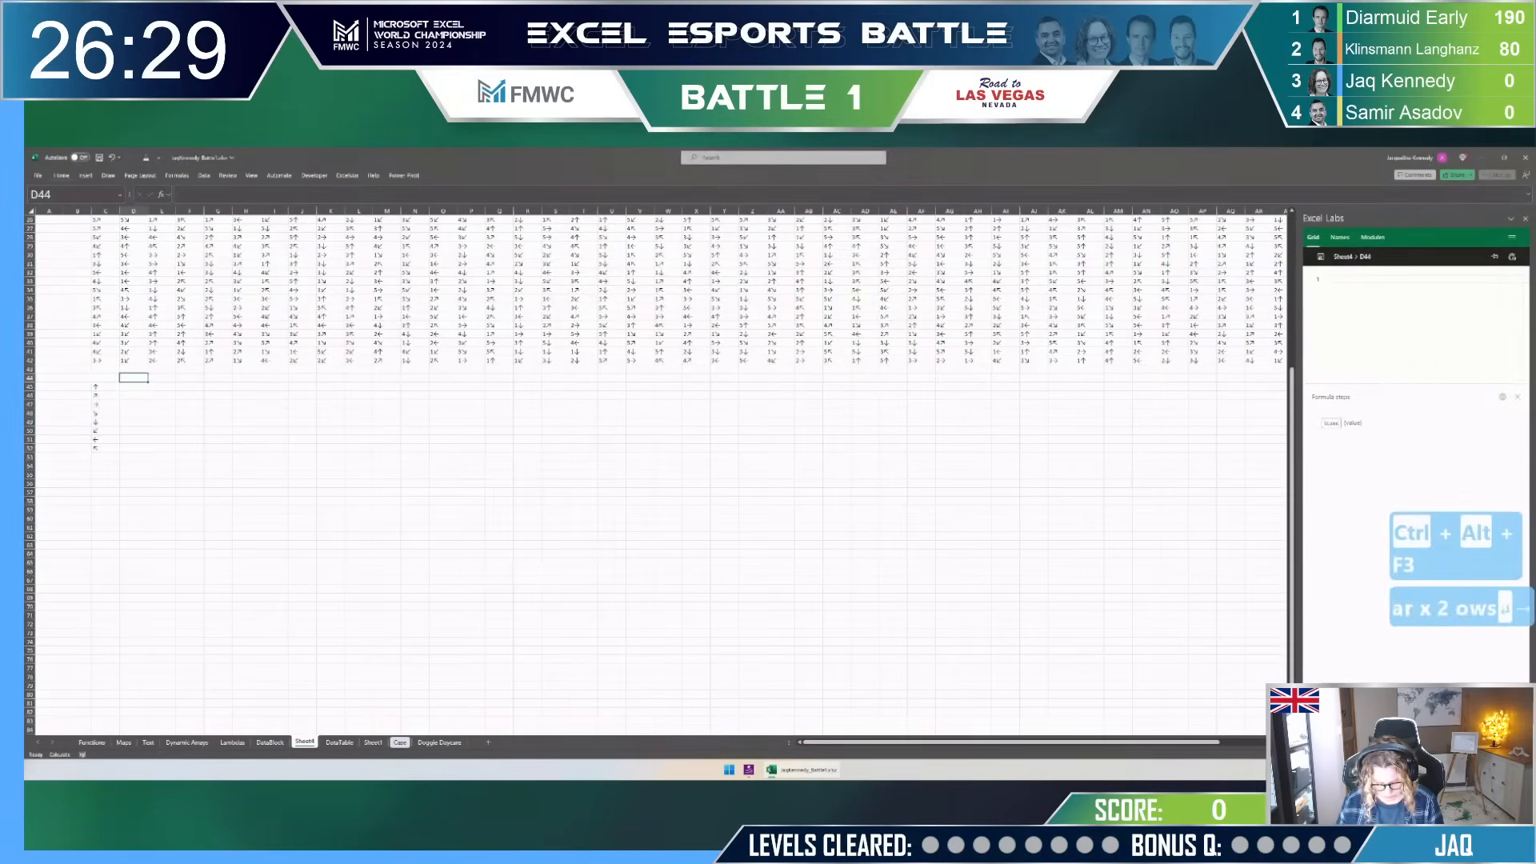
type("row")
key("Right")
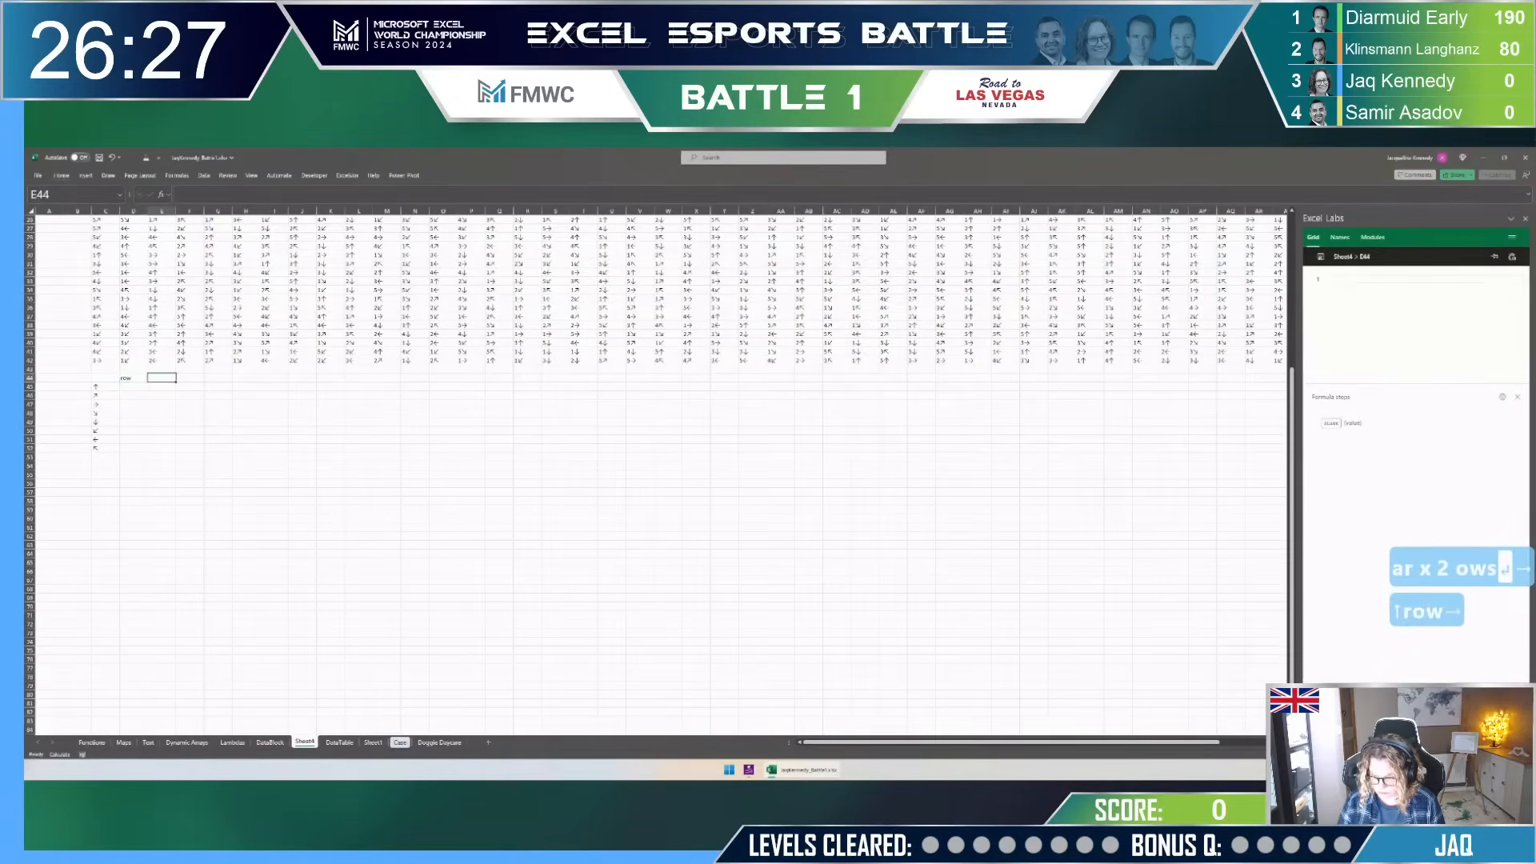
type("co")
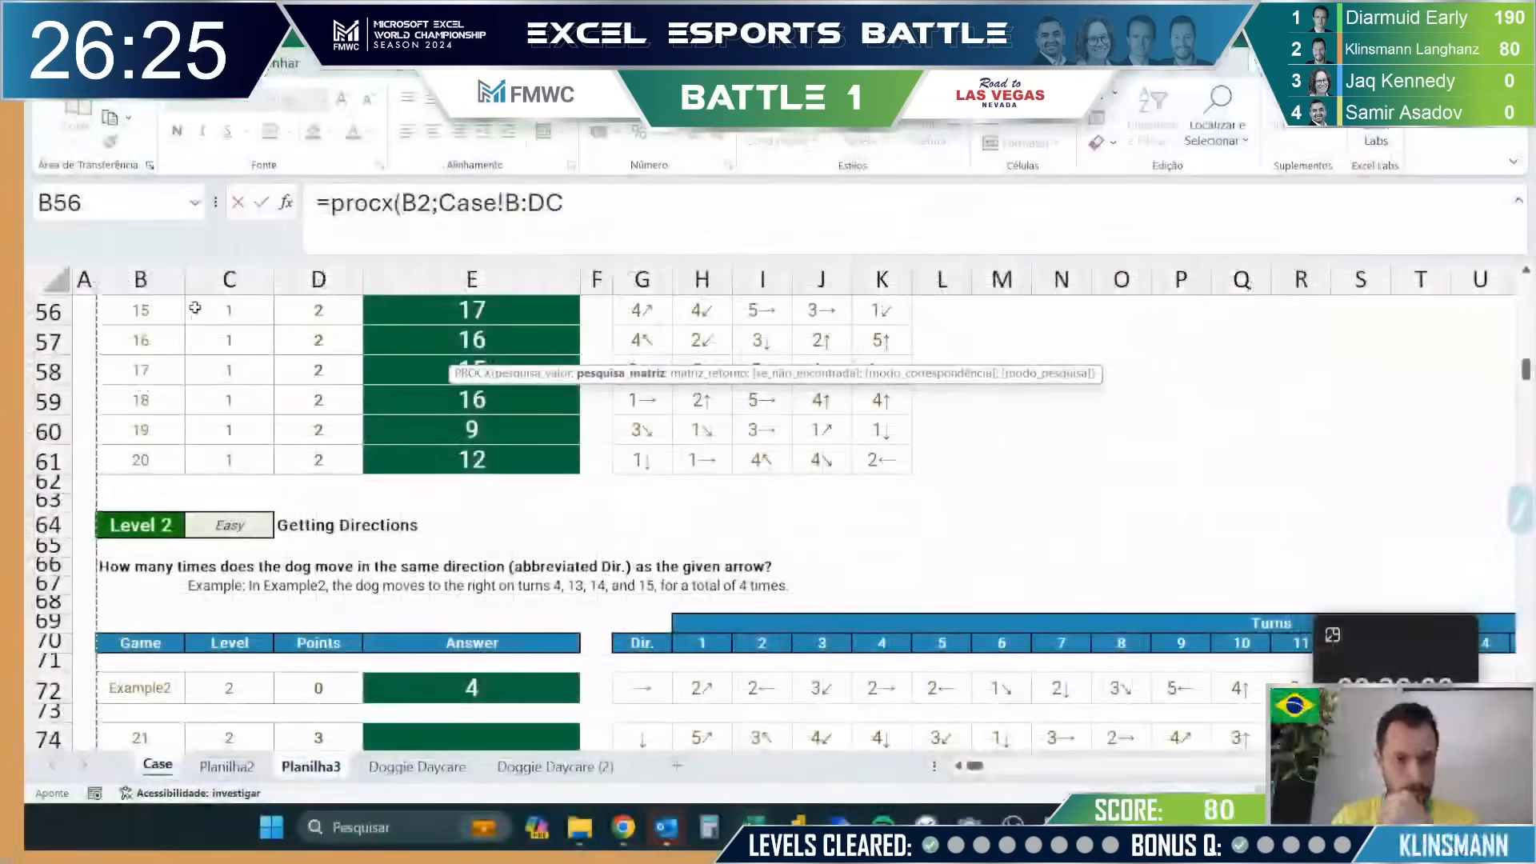
Step: Set the PROCX formula's lookup array to Case!B:b and add Case!B:DC as its return array
left_click_drag(546, 206, 583, 211)
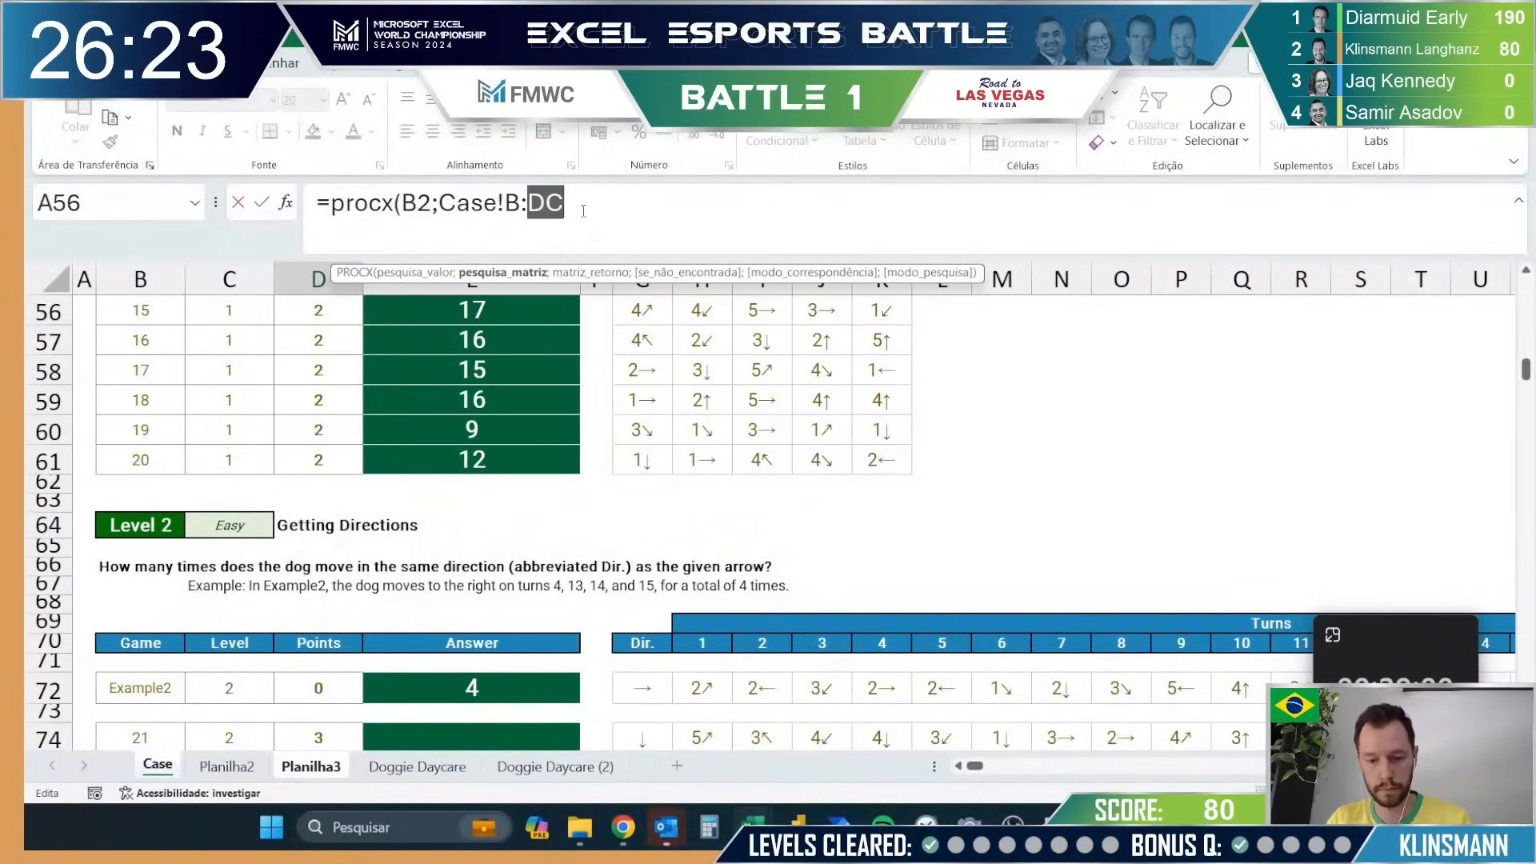
type("b;")
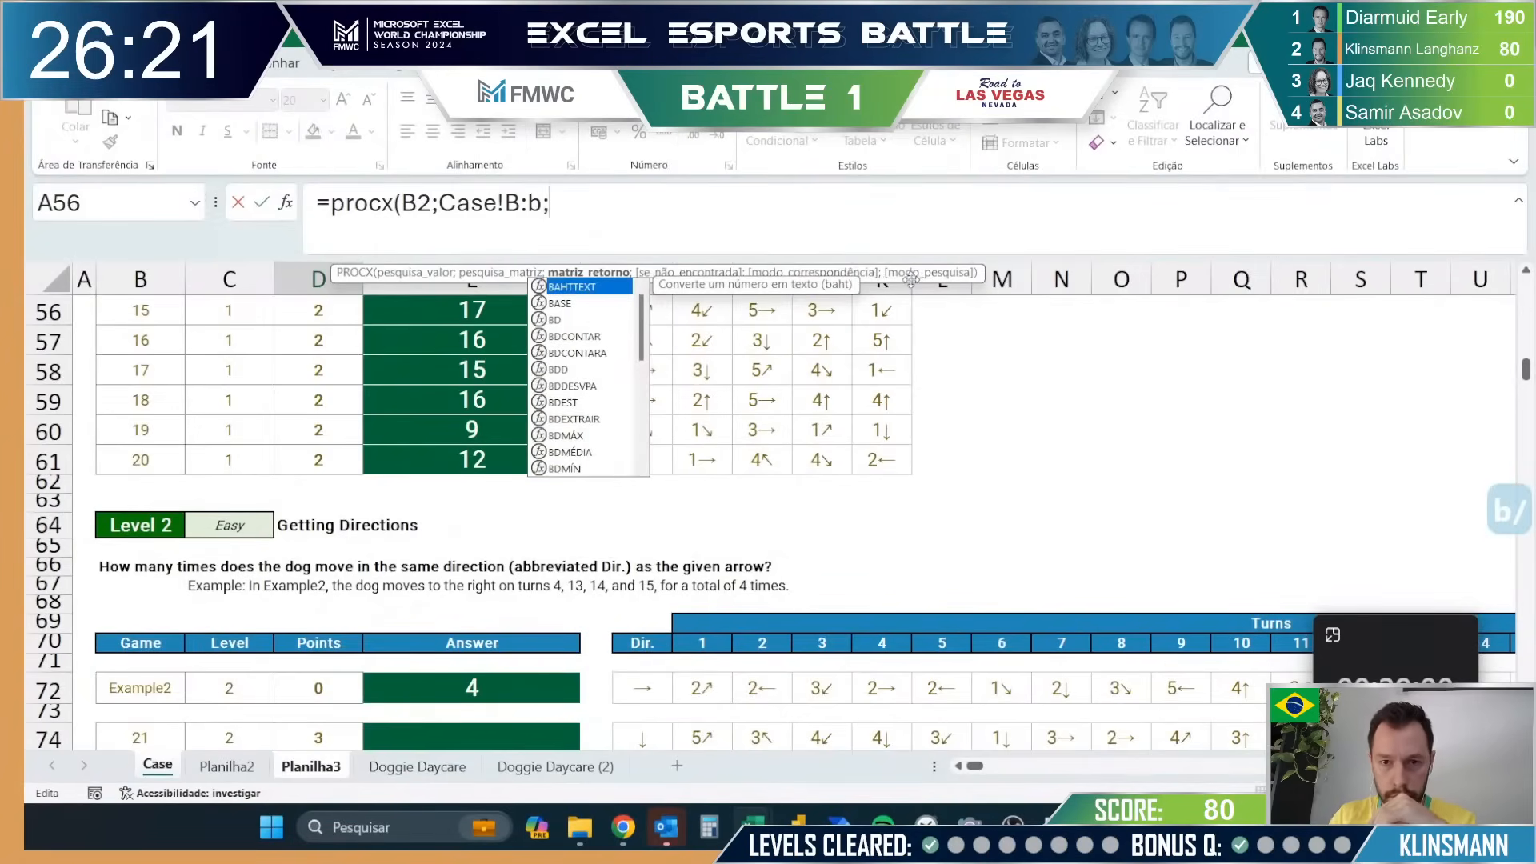
left_click_drag(911, 278, 905, 311)
key("Right")
key("ctrl+space")
key("ctrl+shift+Right")
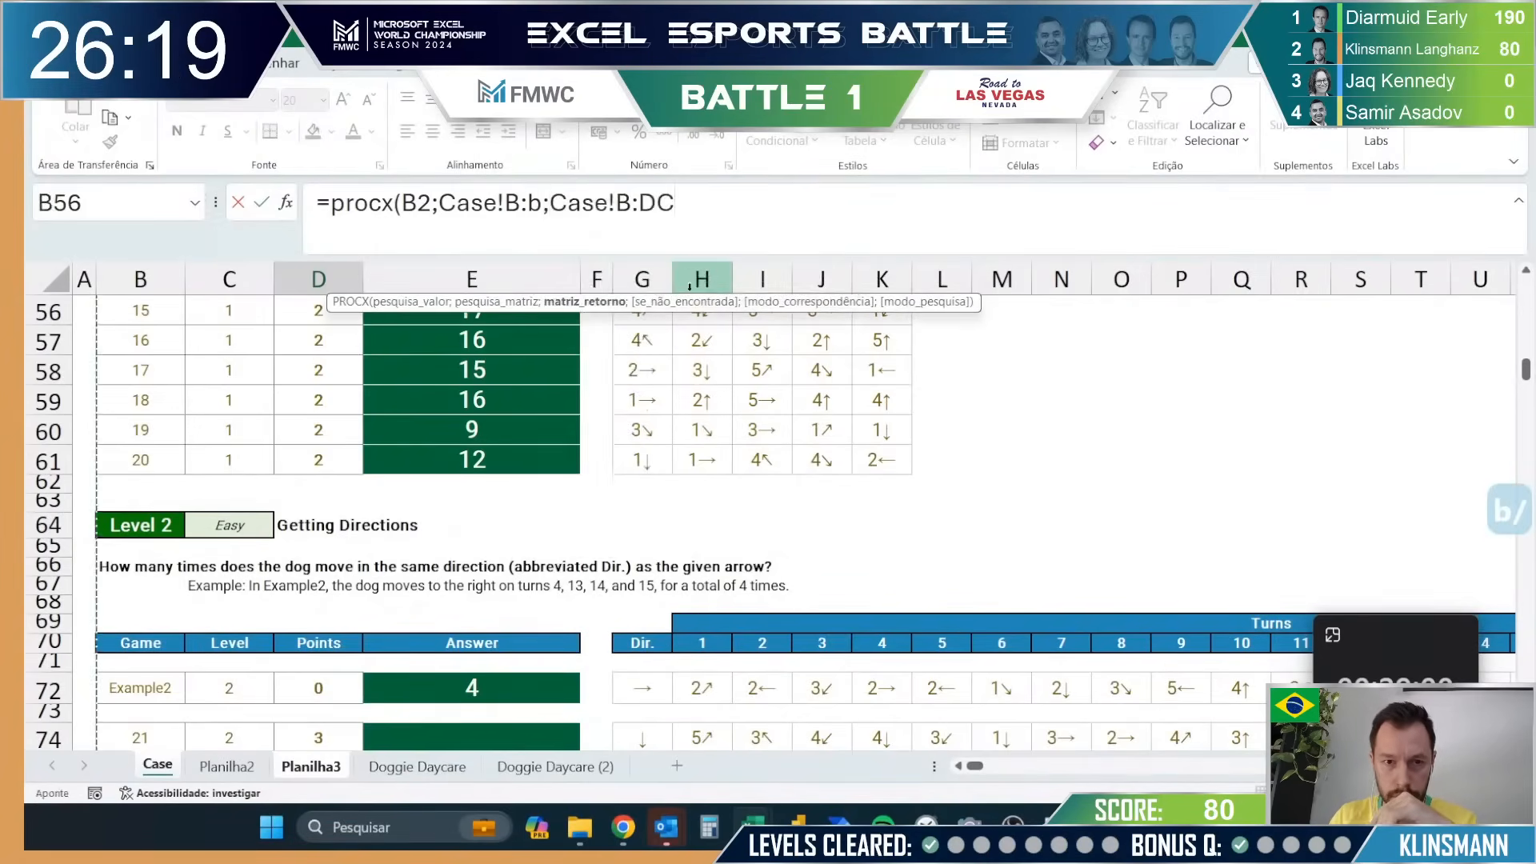
Step: Change the PROCX return array to Case!g:aa so it covers the direction and all 20 turns, and complete the formula
left_click_drag(986, 777, 980, 775)
left_click_drag(980, 770, 980, 771)
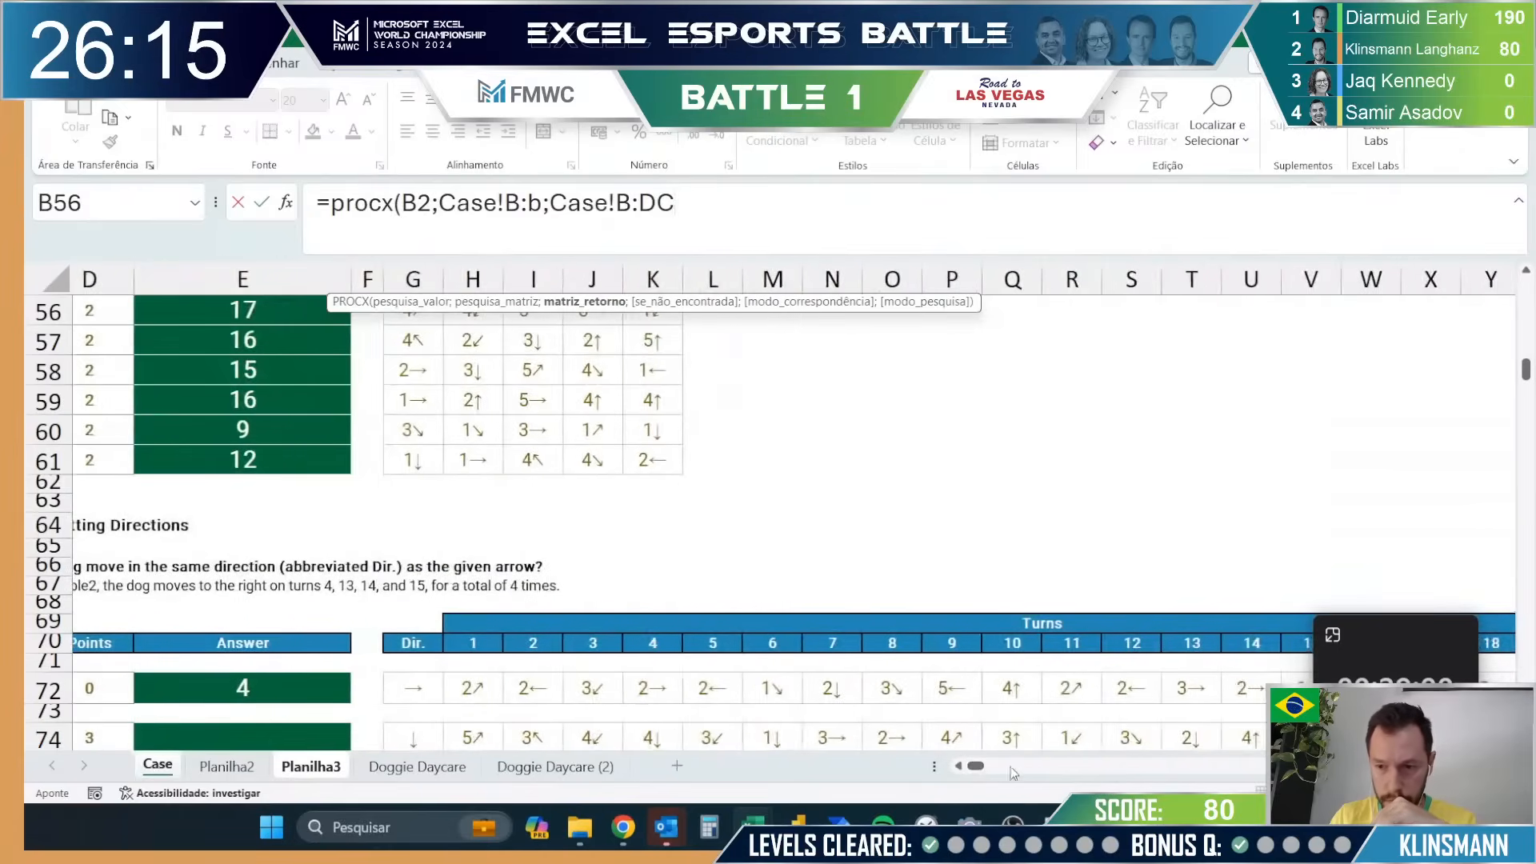
left_click(1509, 766)
left_click(1509, 765)
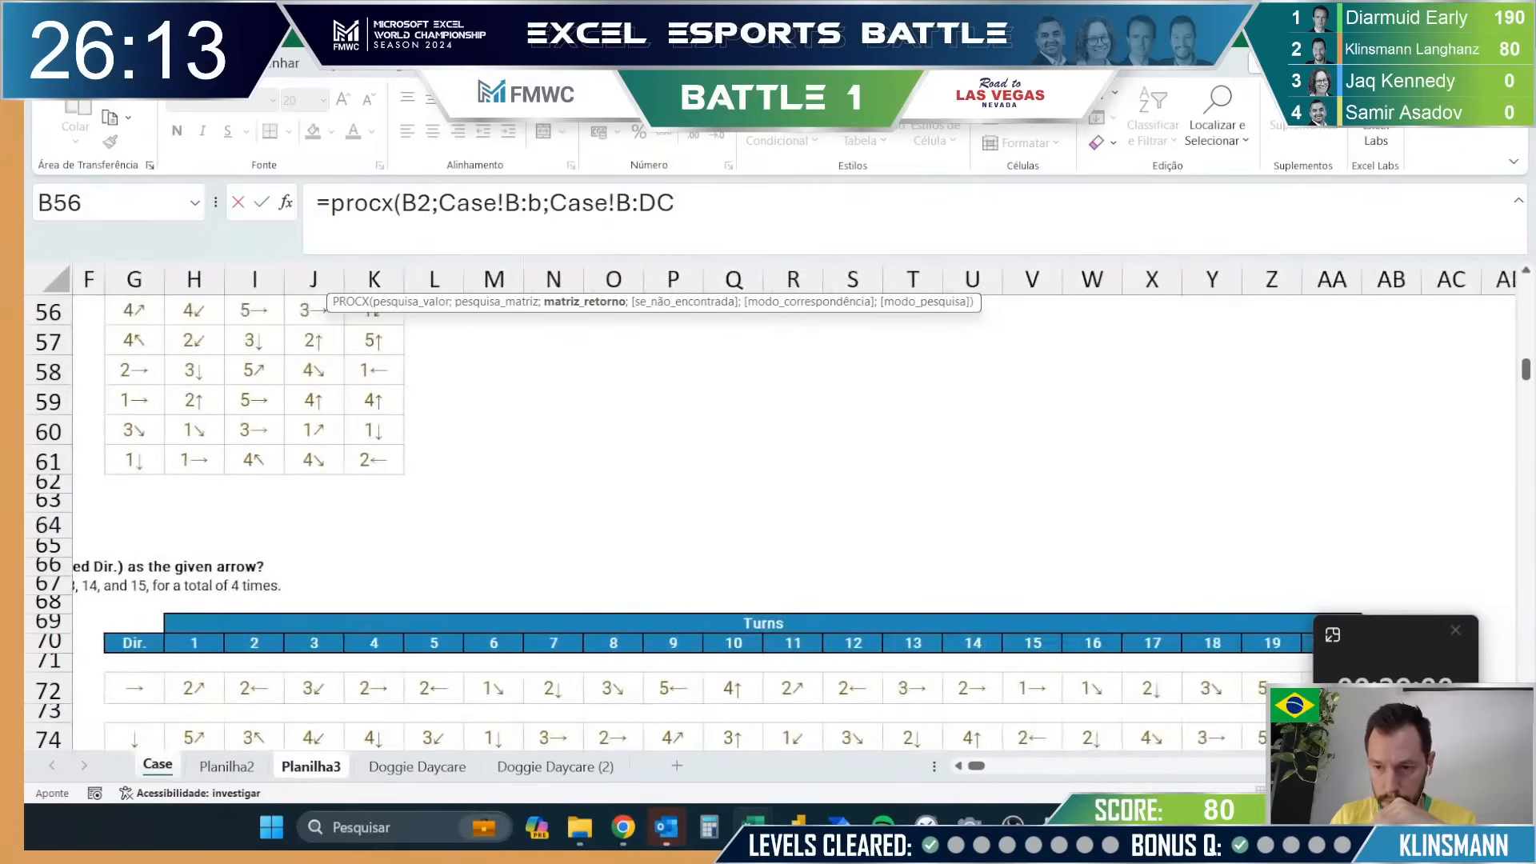
left_click_drag(1394, 643, 1400, 396)
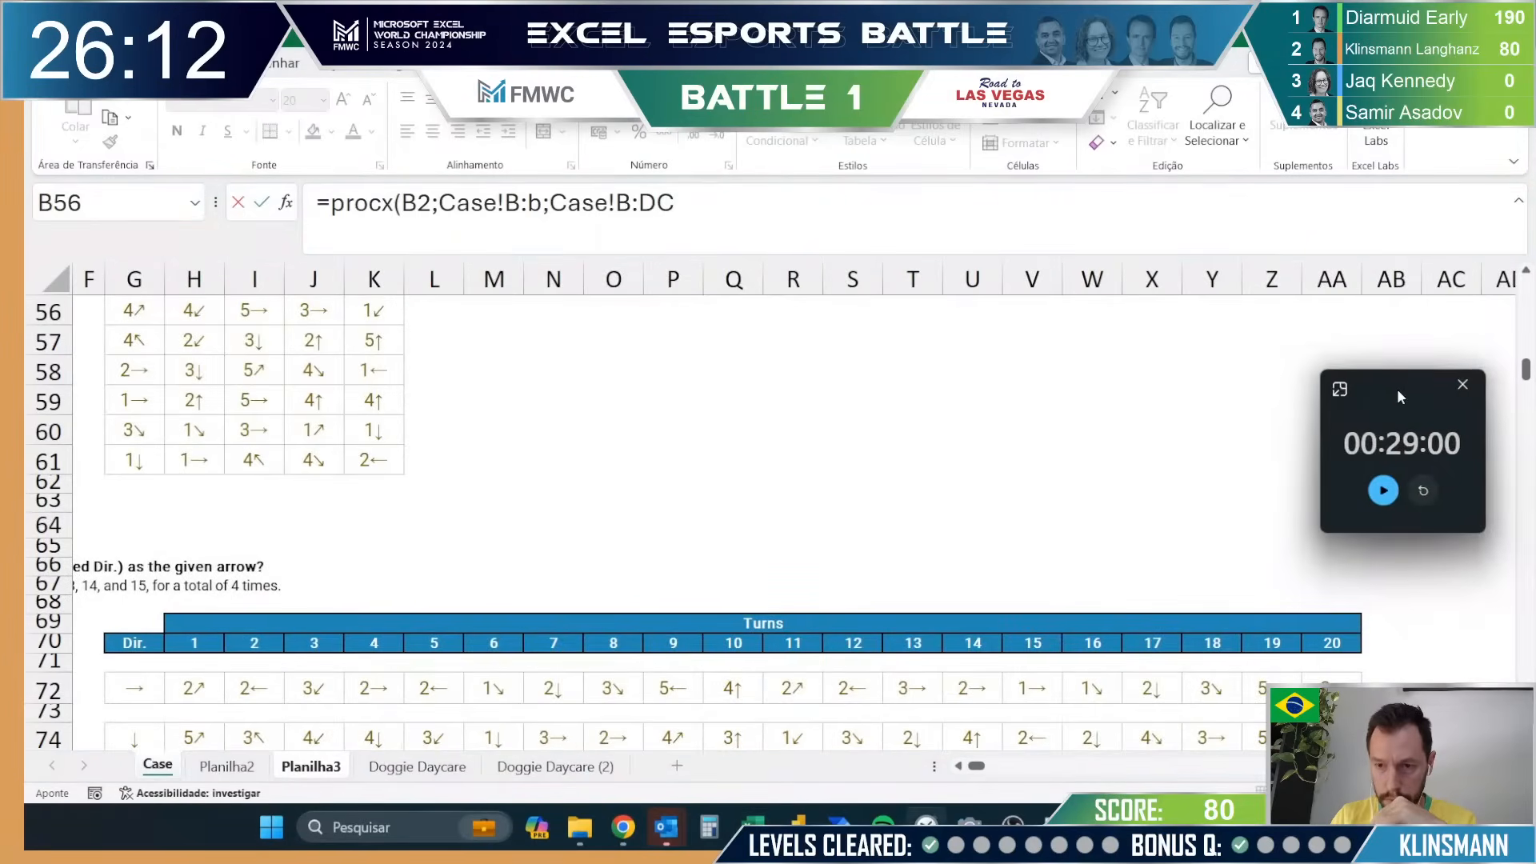
left_click(1324, 282)
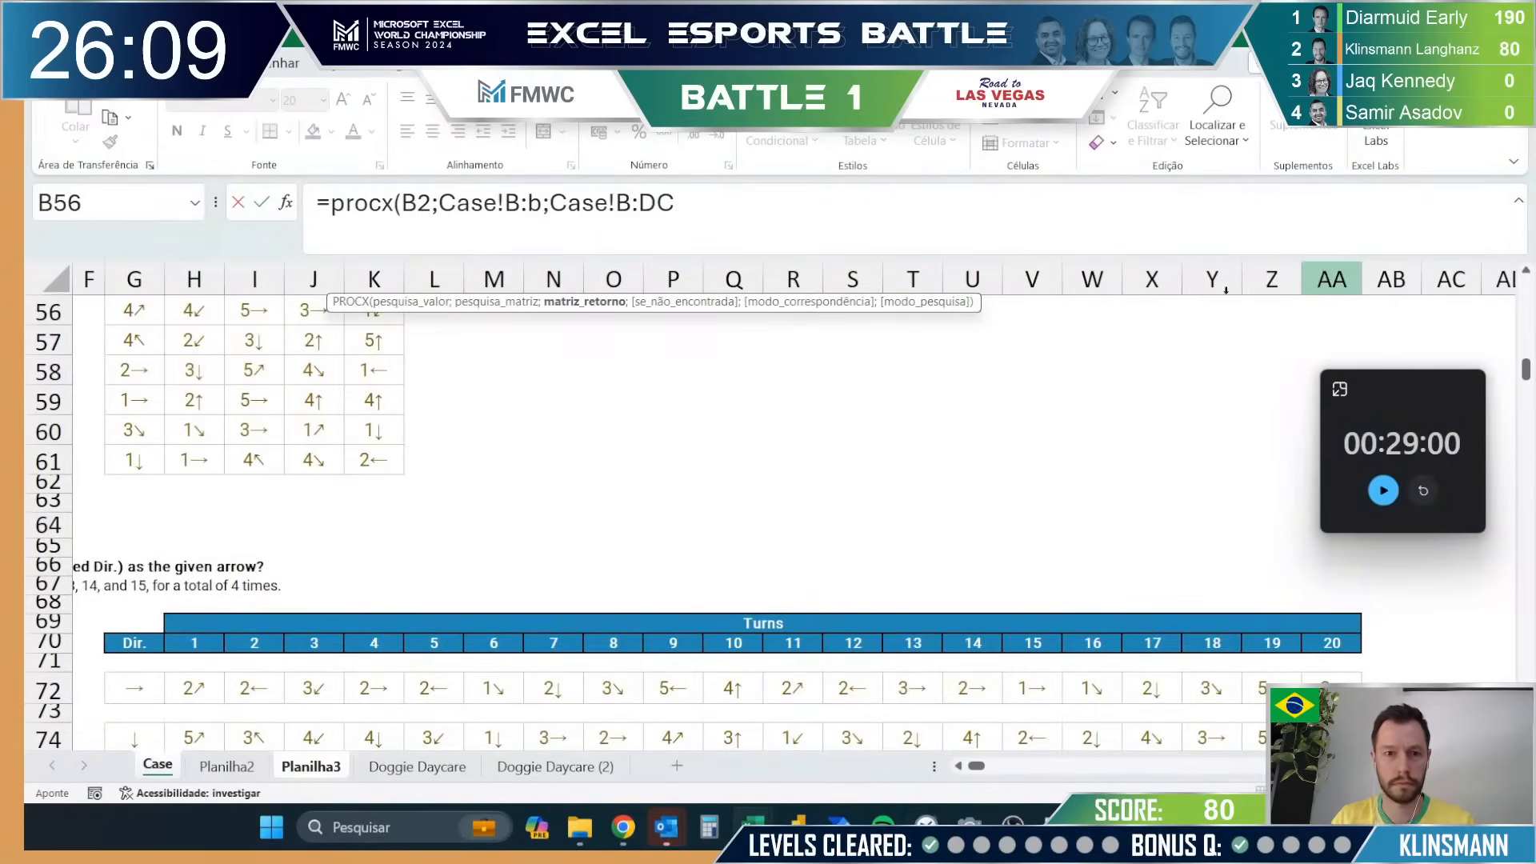
double_click(660, 203)
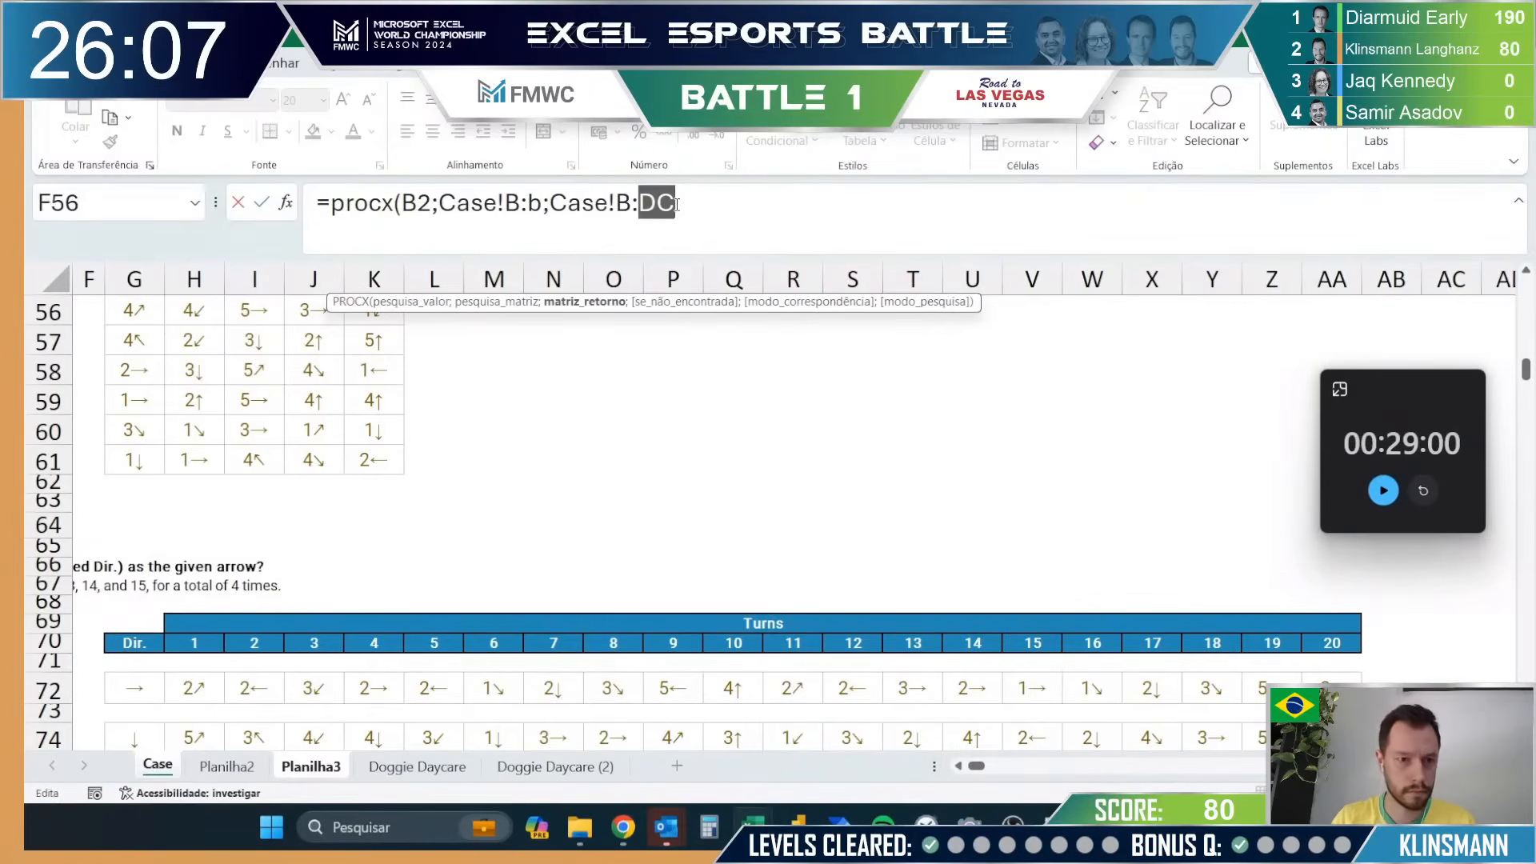
key("shift+Left")
key("shift+Left")
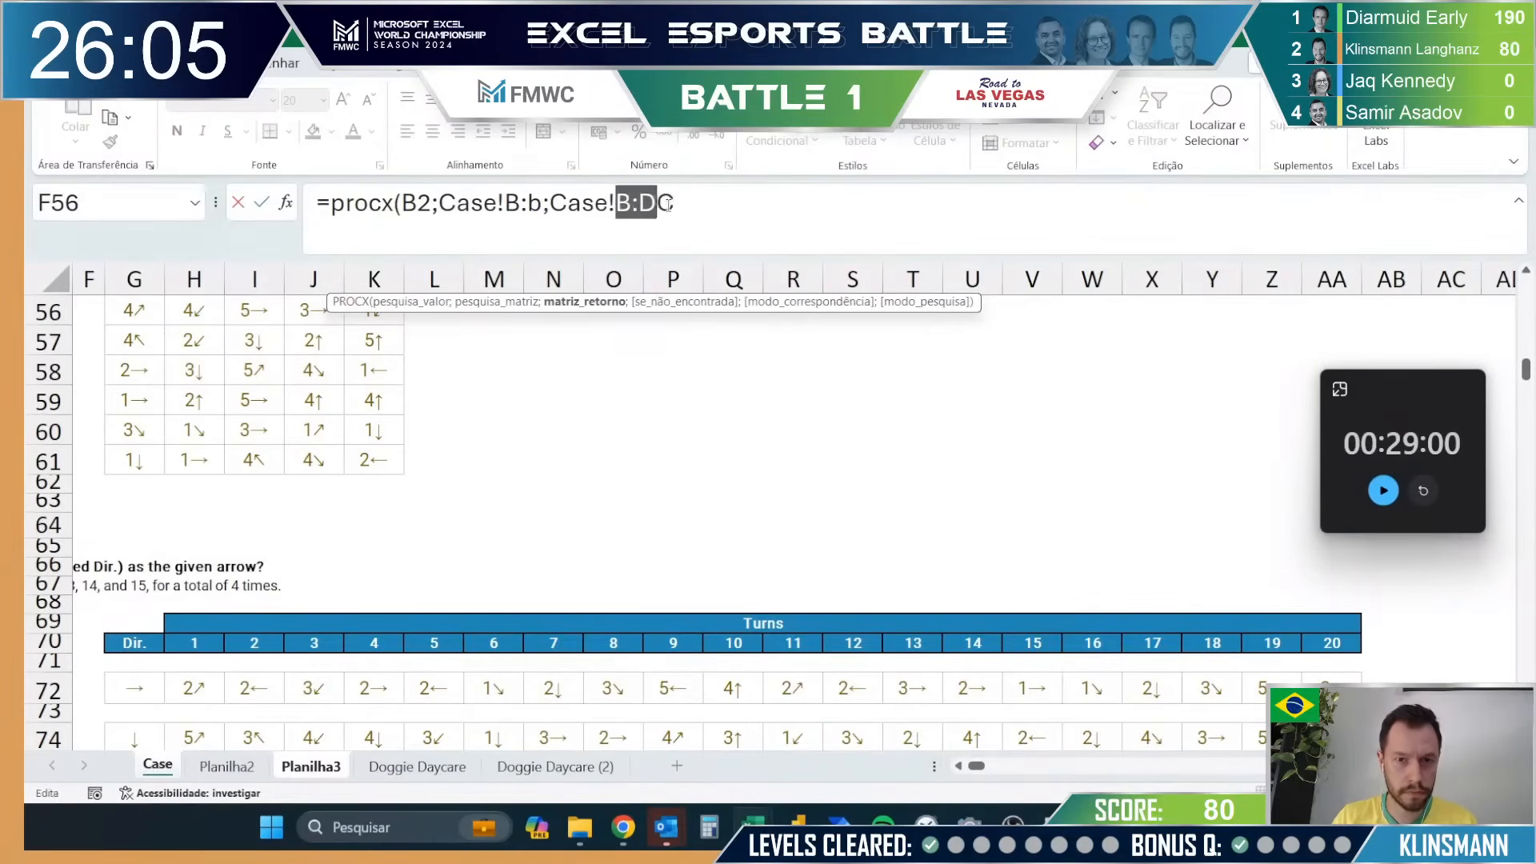
type("g:aa)")
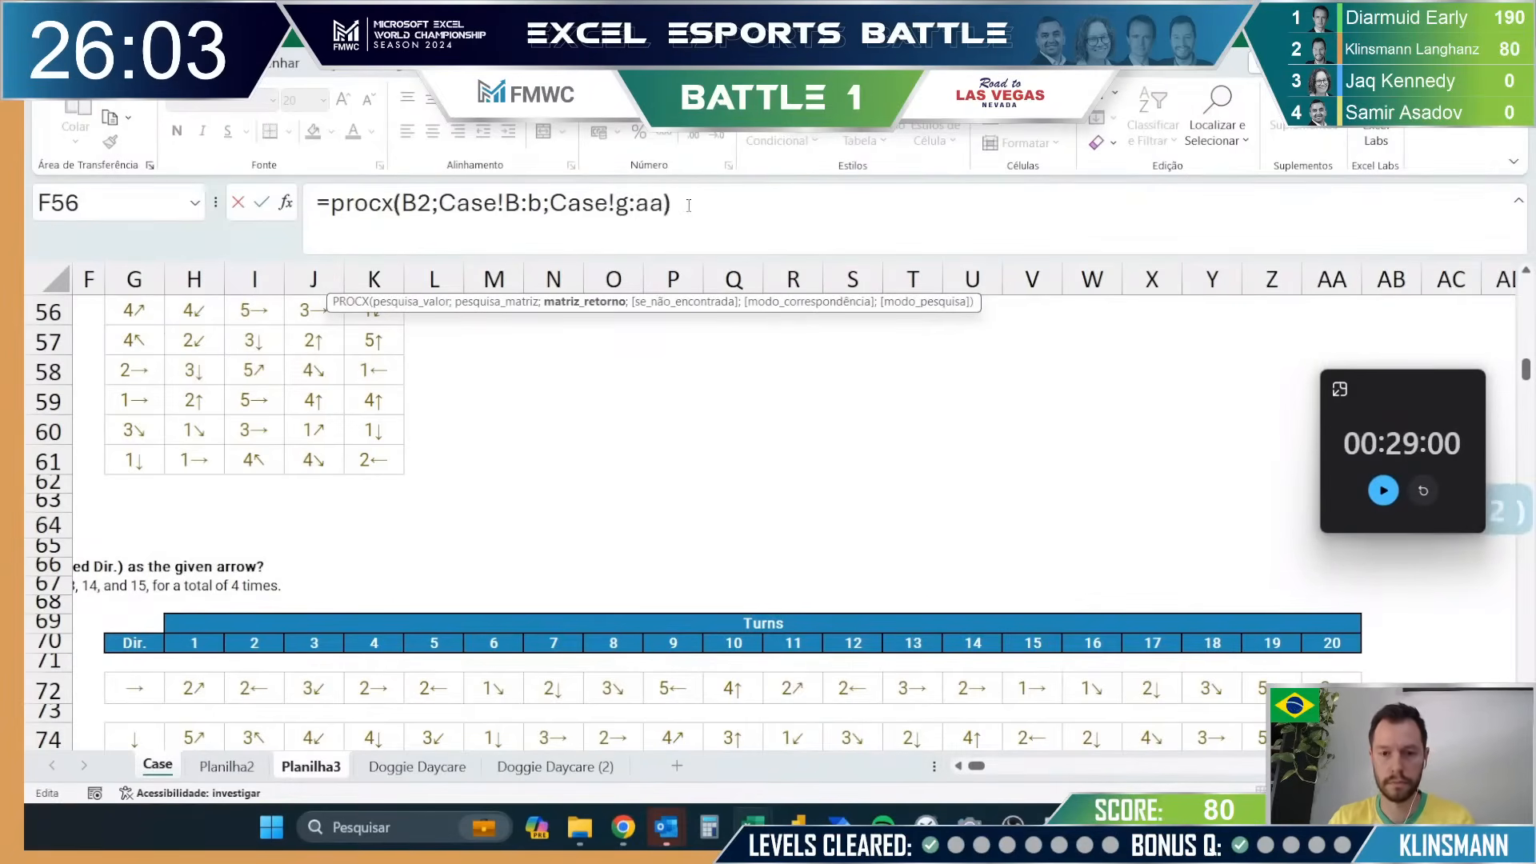
key("Return")
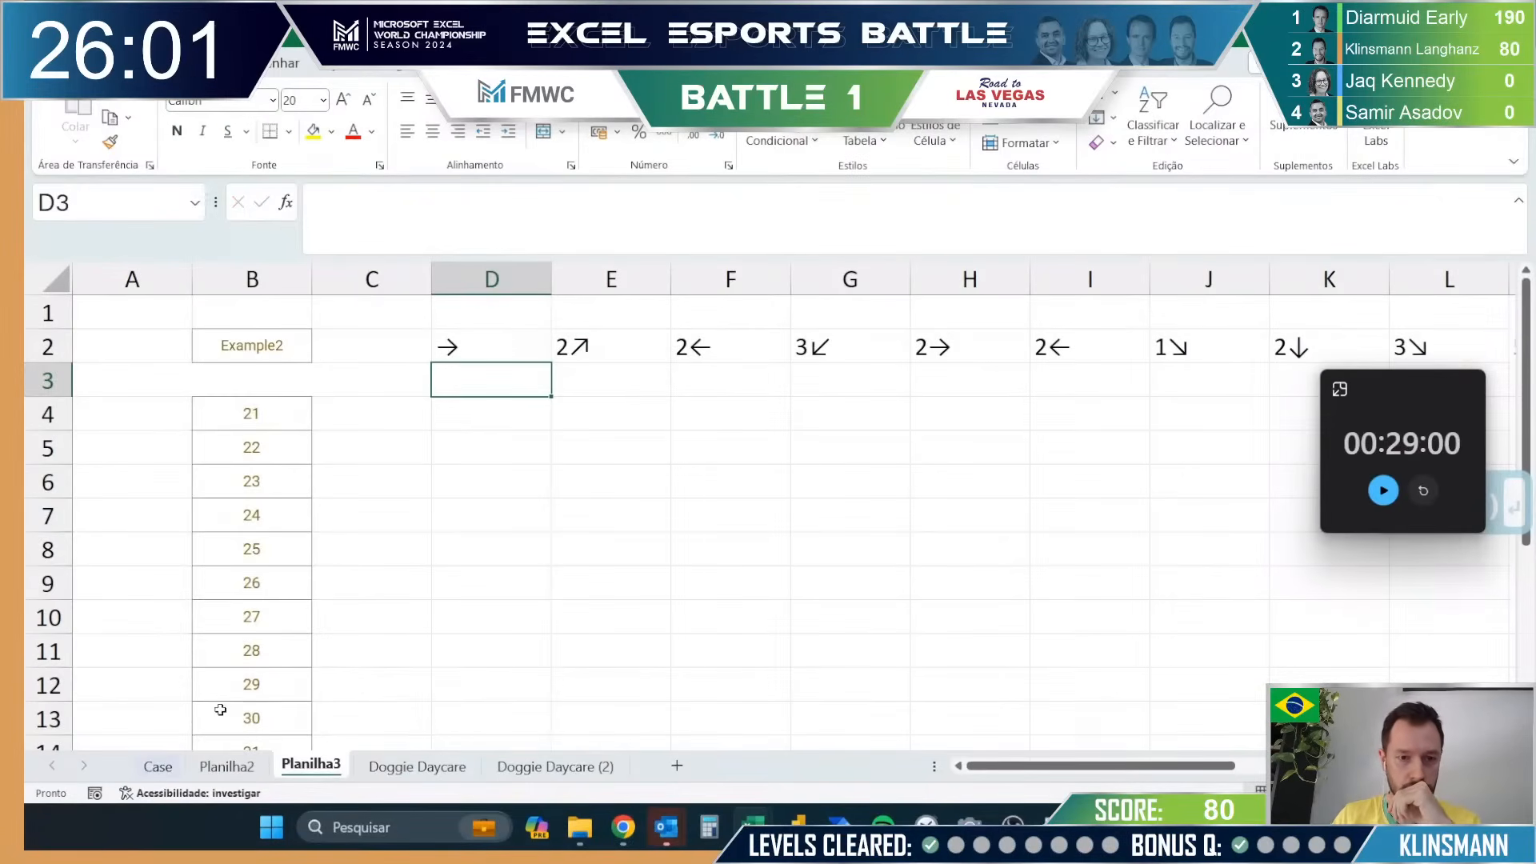
Step: Check the Level 2 question on the Case sheet and enter =DIREITA(E2)=$D$2 in E3 of Planilha3
left_click(158, 766)
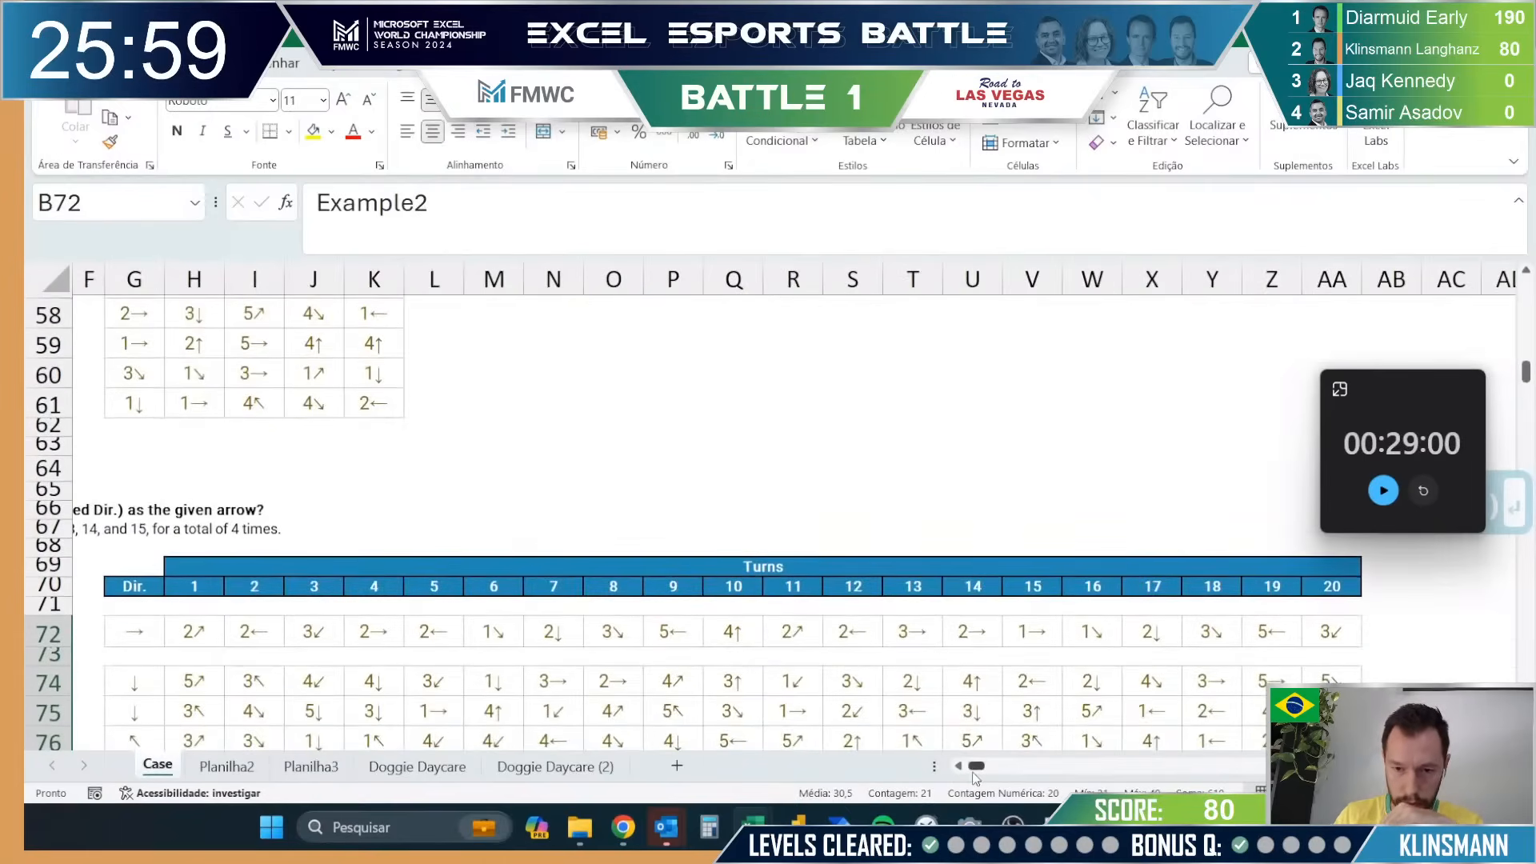
left_click_drag(977, 767, 967, 768)
scroll(565, 646, "down", 2)
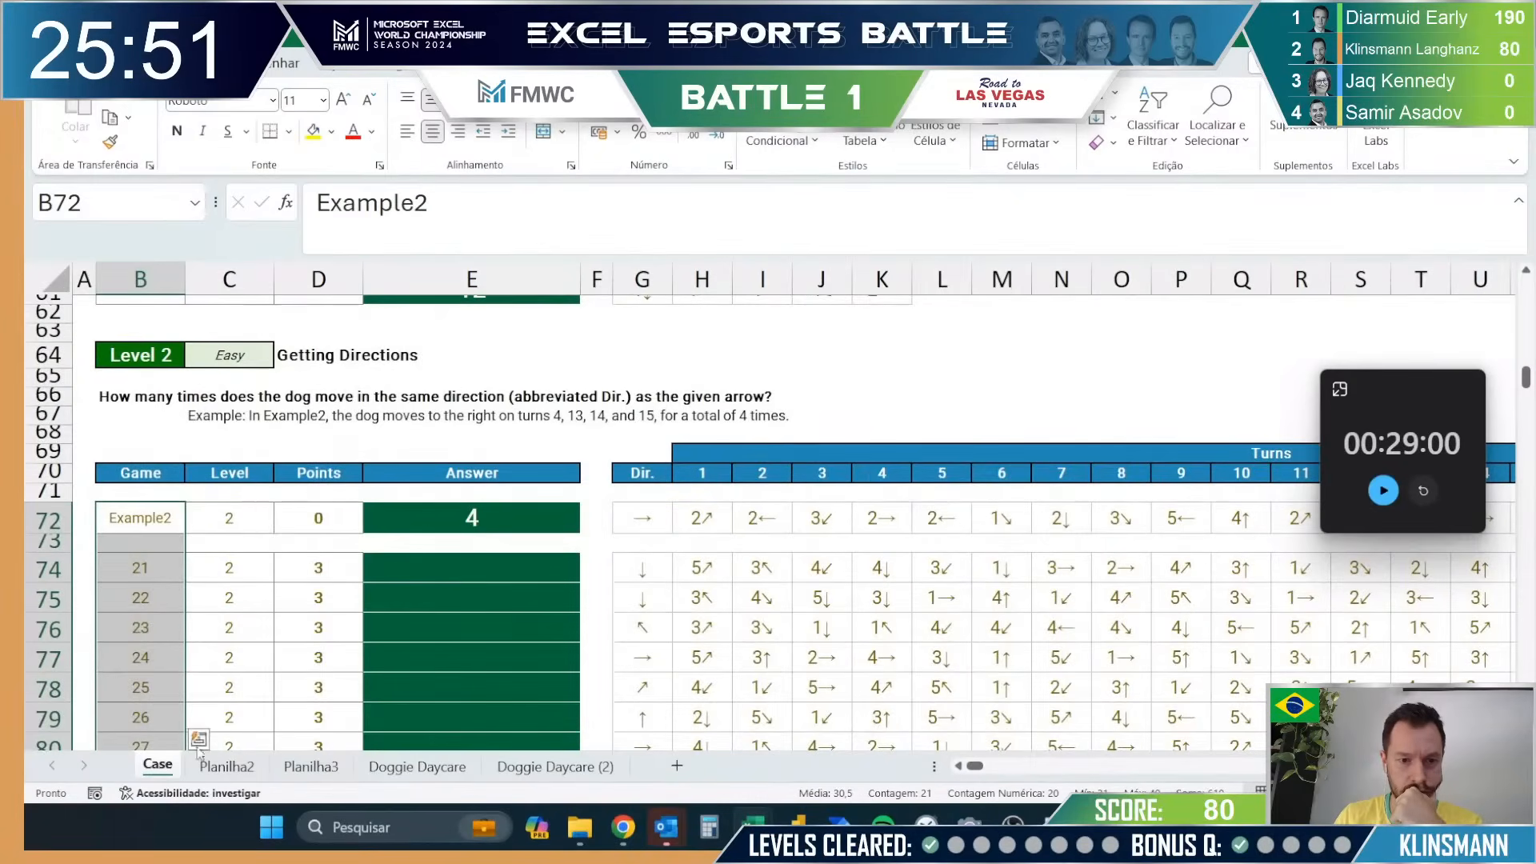
left_click(312, 765)
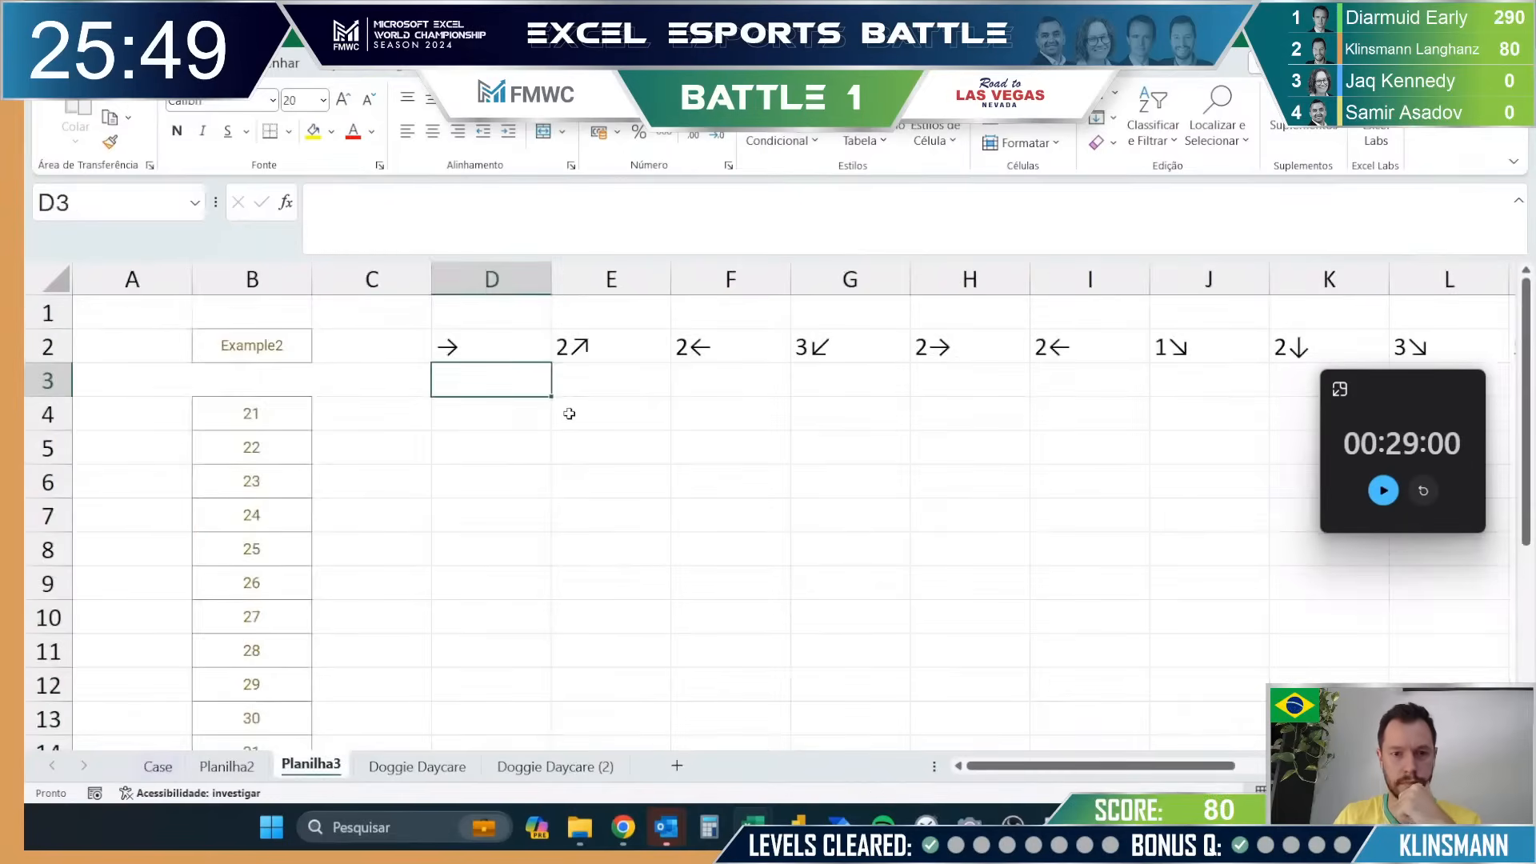
left_click(591, 383)
type("=dir")
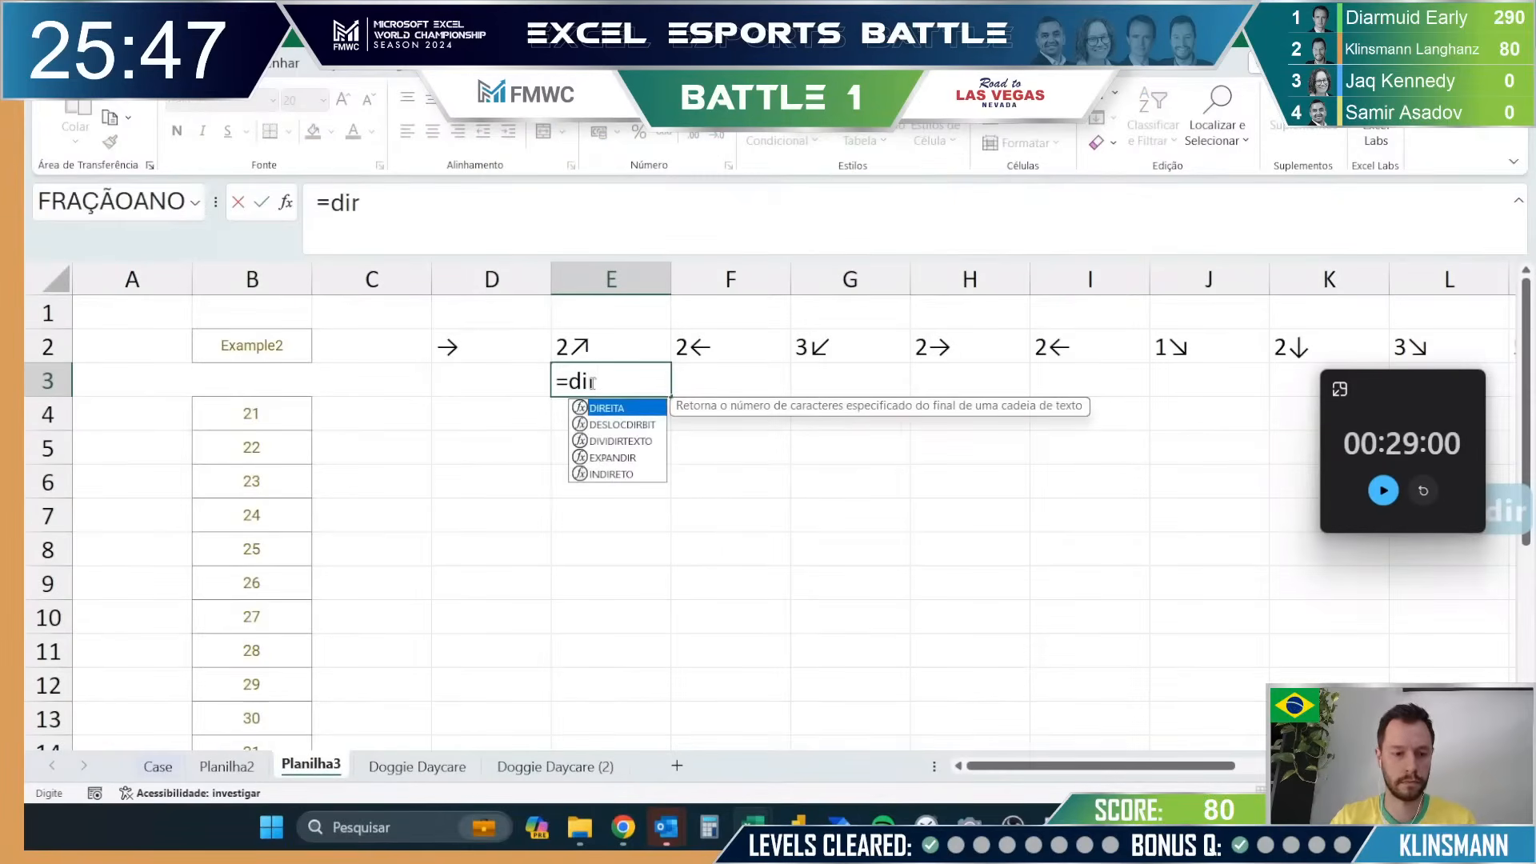
key("Tab")
key("Up")
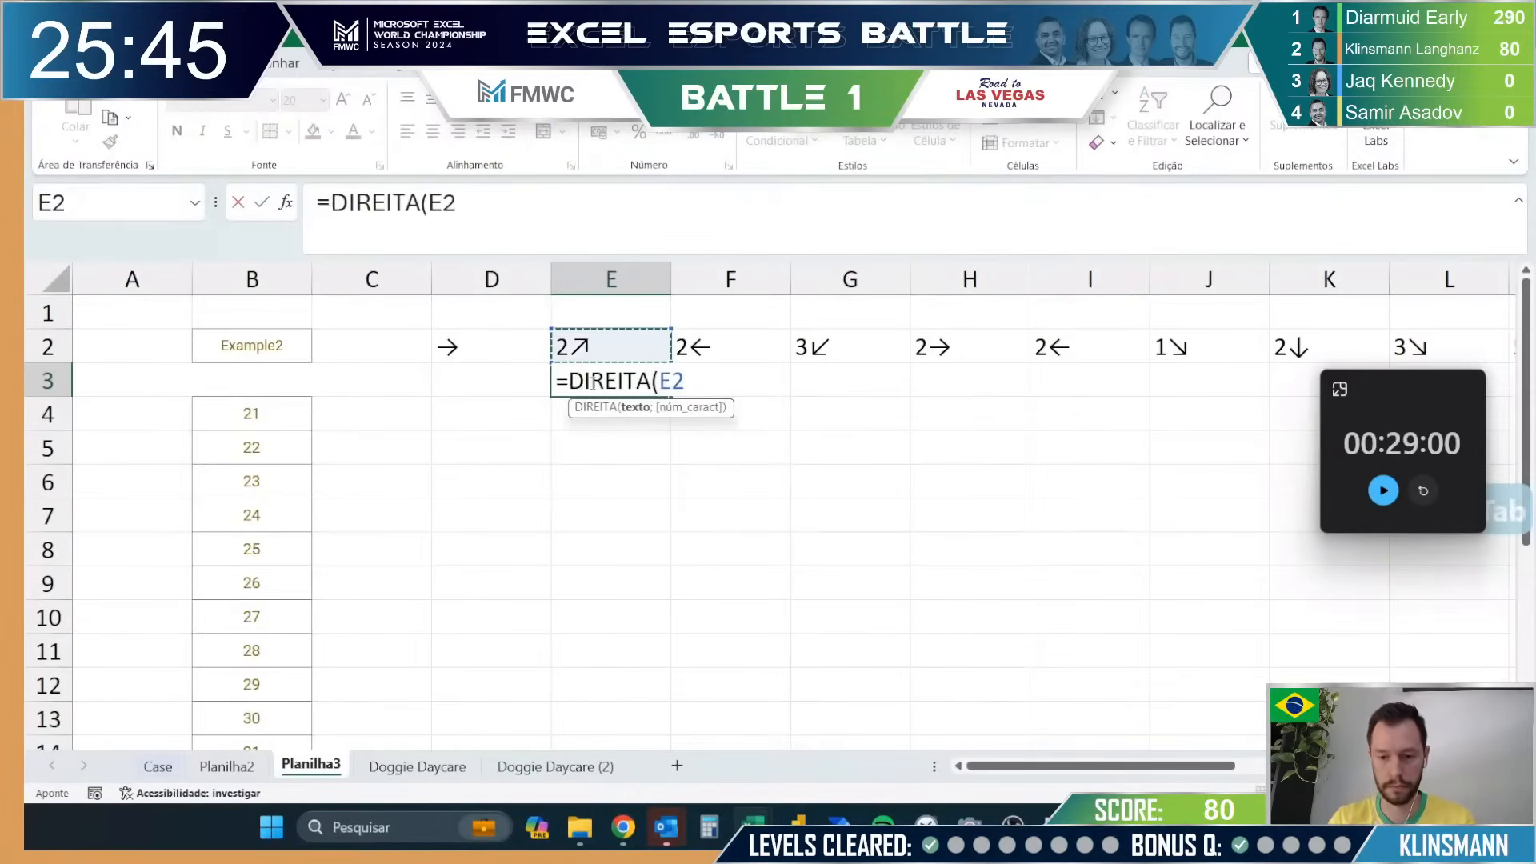
type(")")
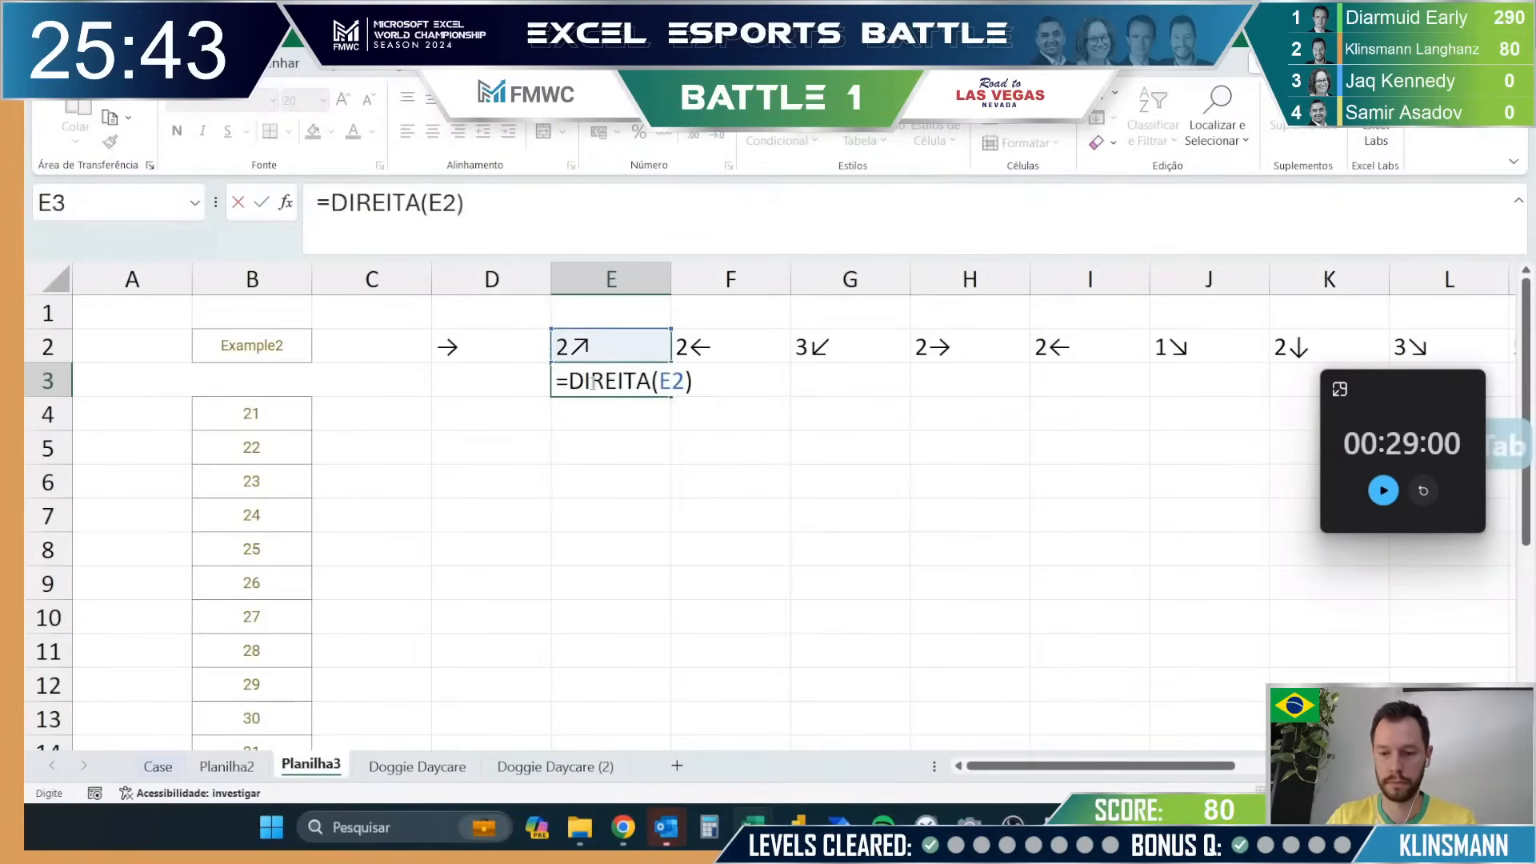
type("=")
left_click(509, 342)
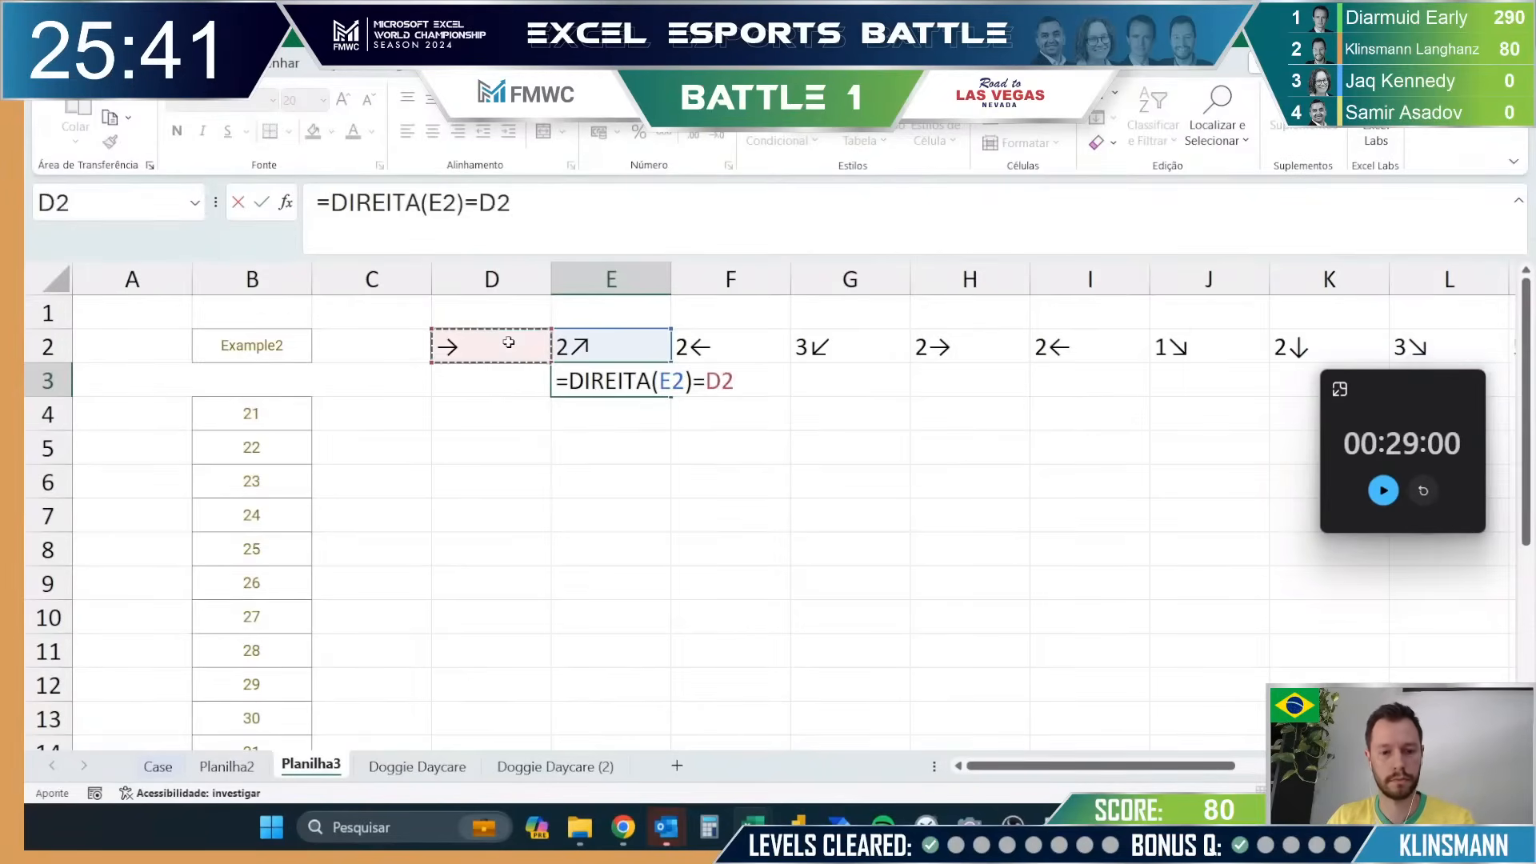
key("F4")
key("Return")
Step: Convert the E3 comparison to a number by changing the formula to =(DIREITA(E2)=$D$2)*1
left_click(627, 377)
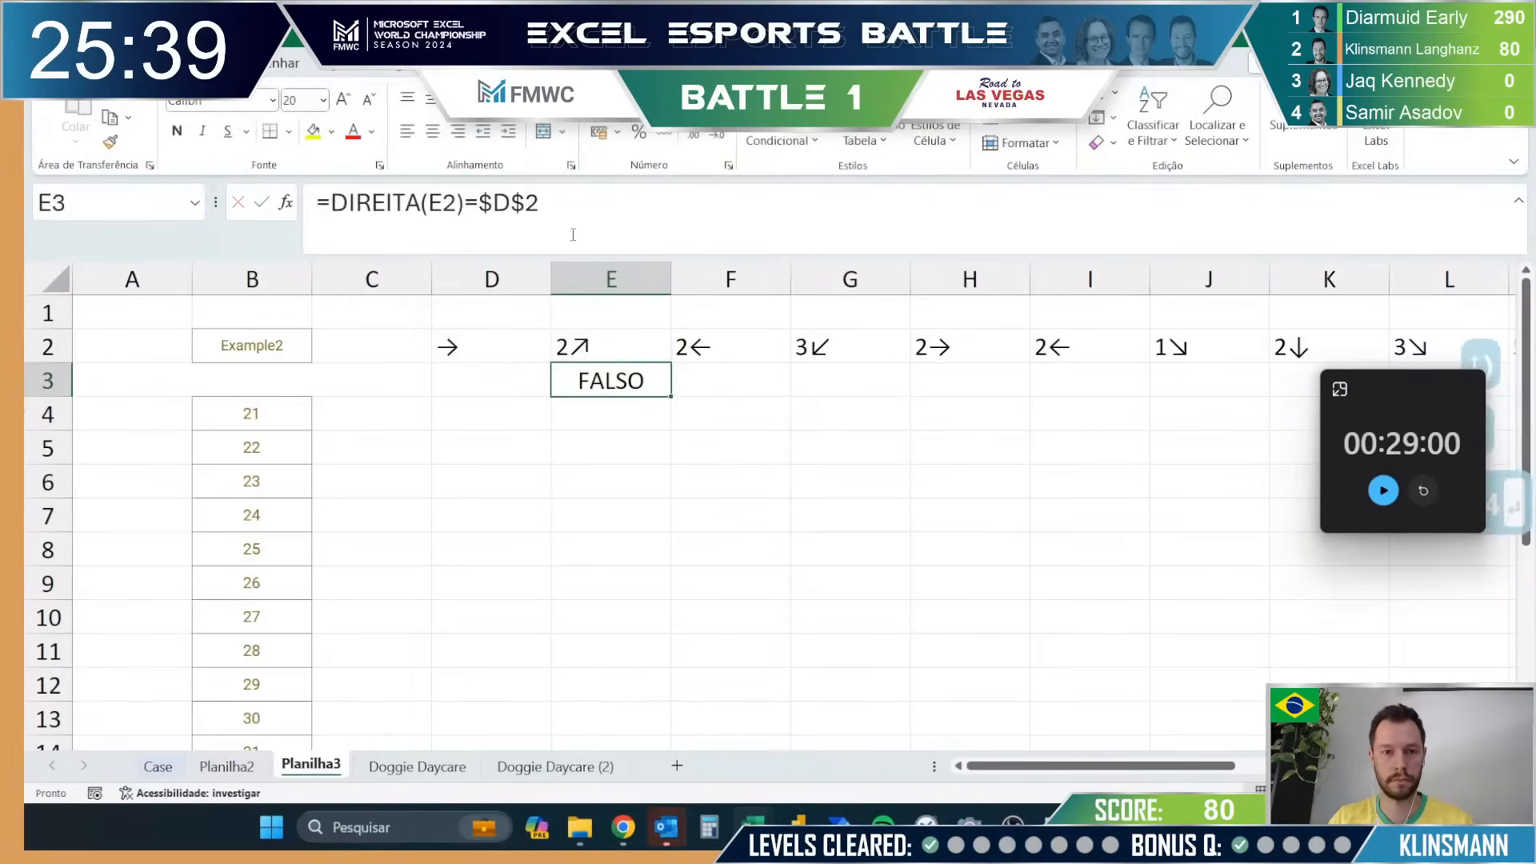
left_click(333, 202)
type("(")
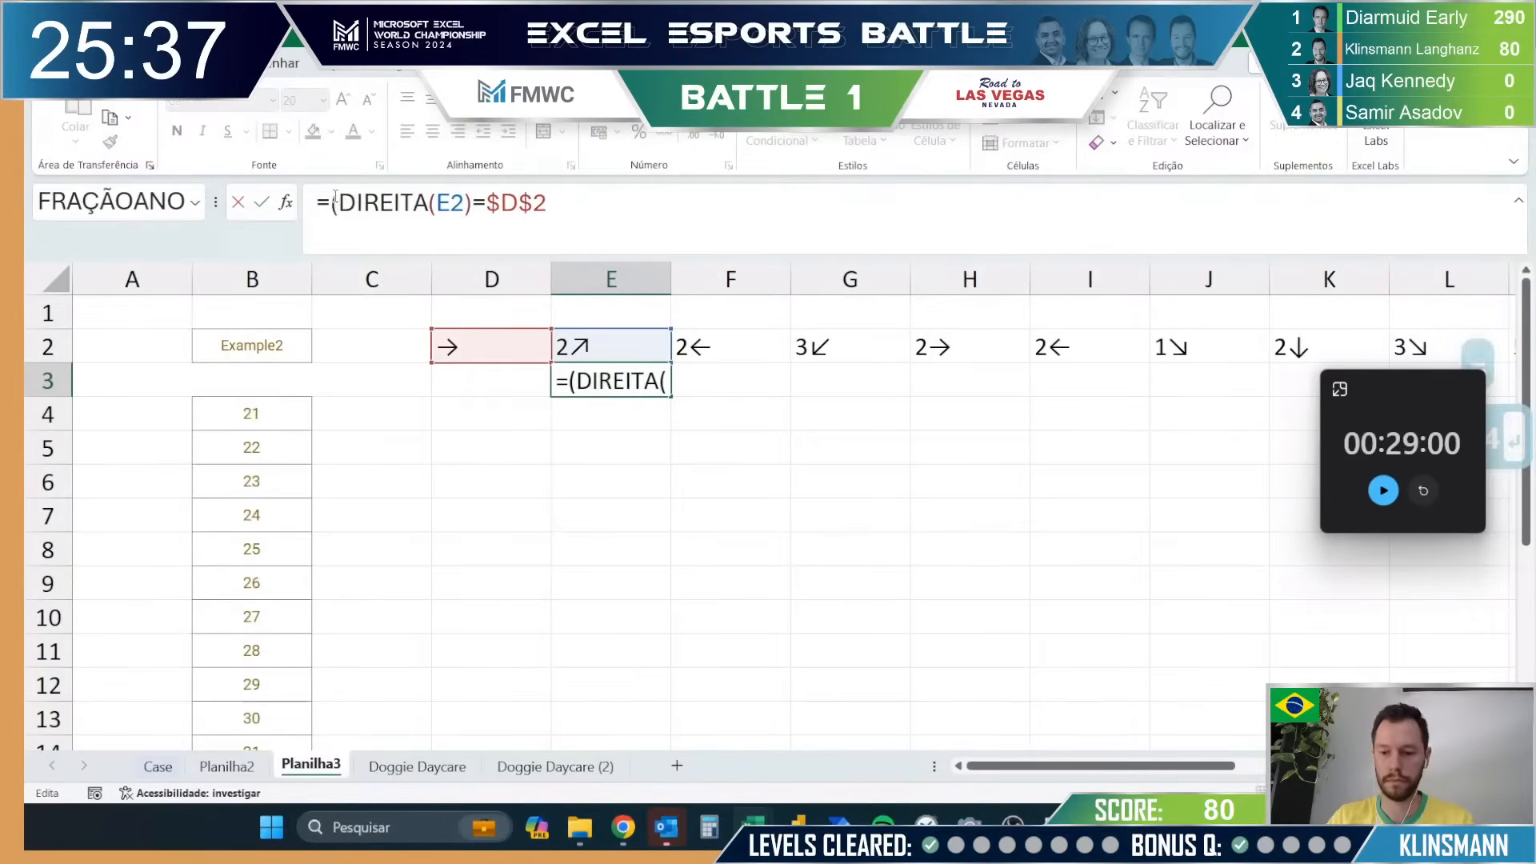
key("End")
type(")*1")
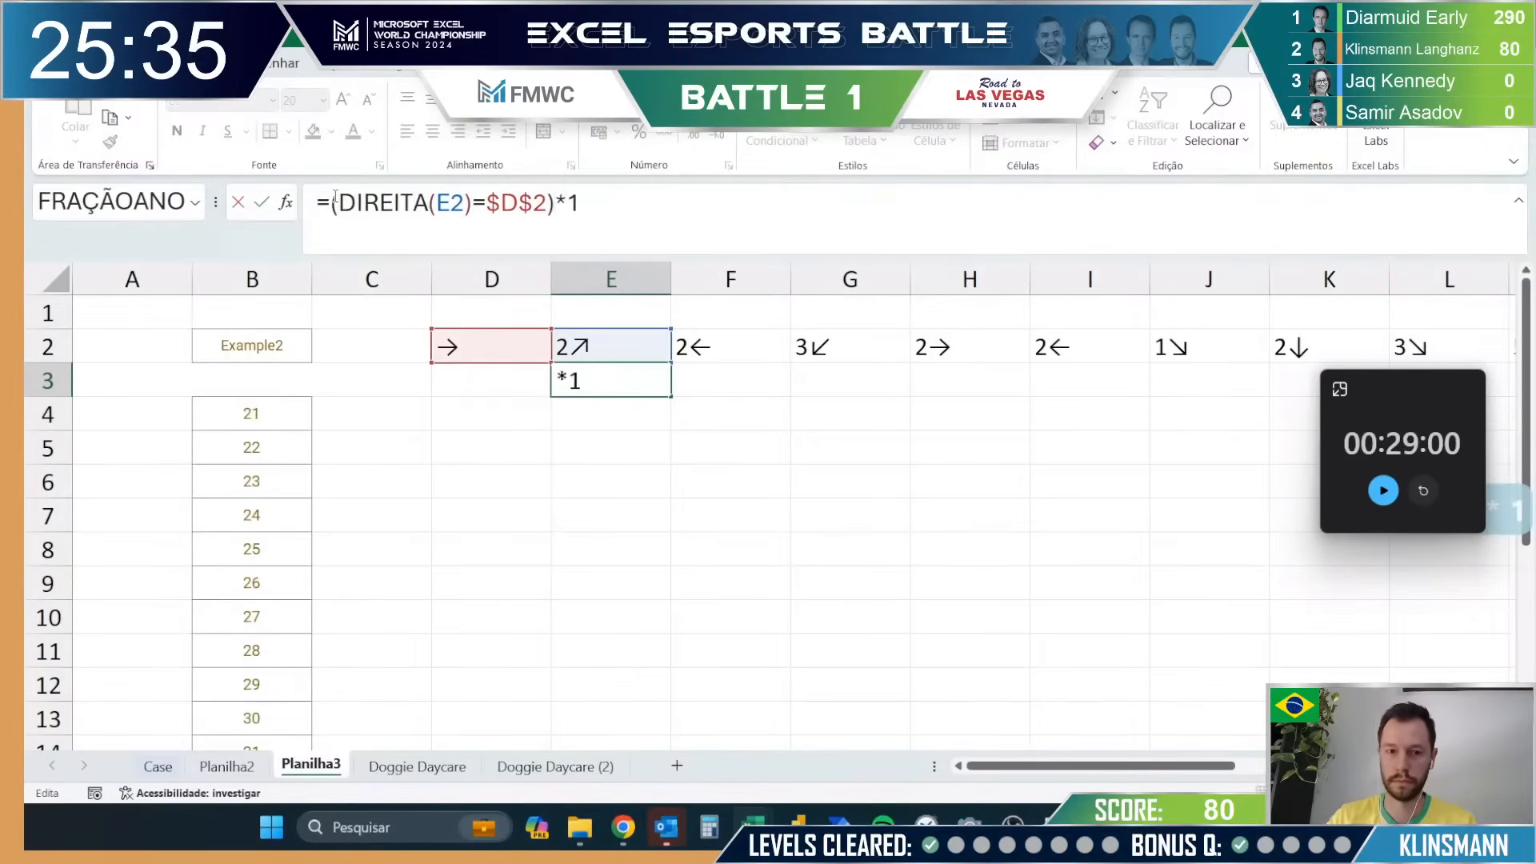
key("Return")
Step: Fill the E3 direction-match formula across row 3 for all the turns in row 2
key("Up")
key("ctrl+c")
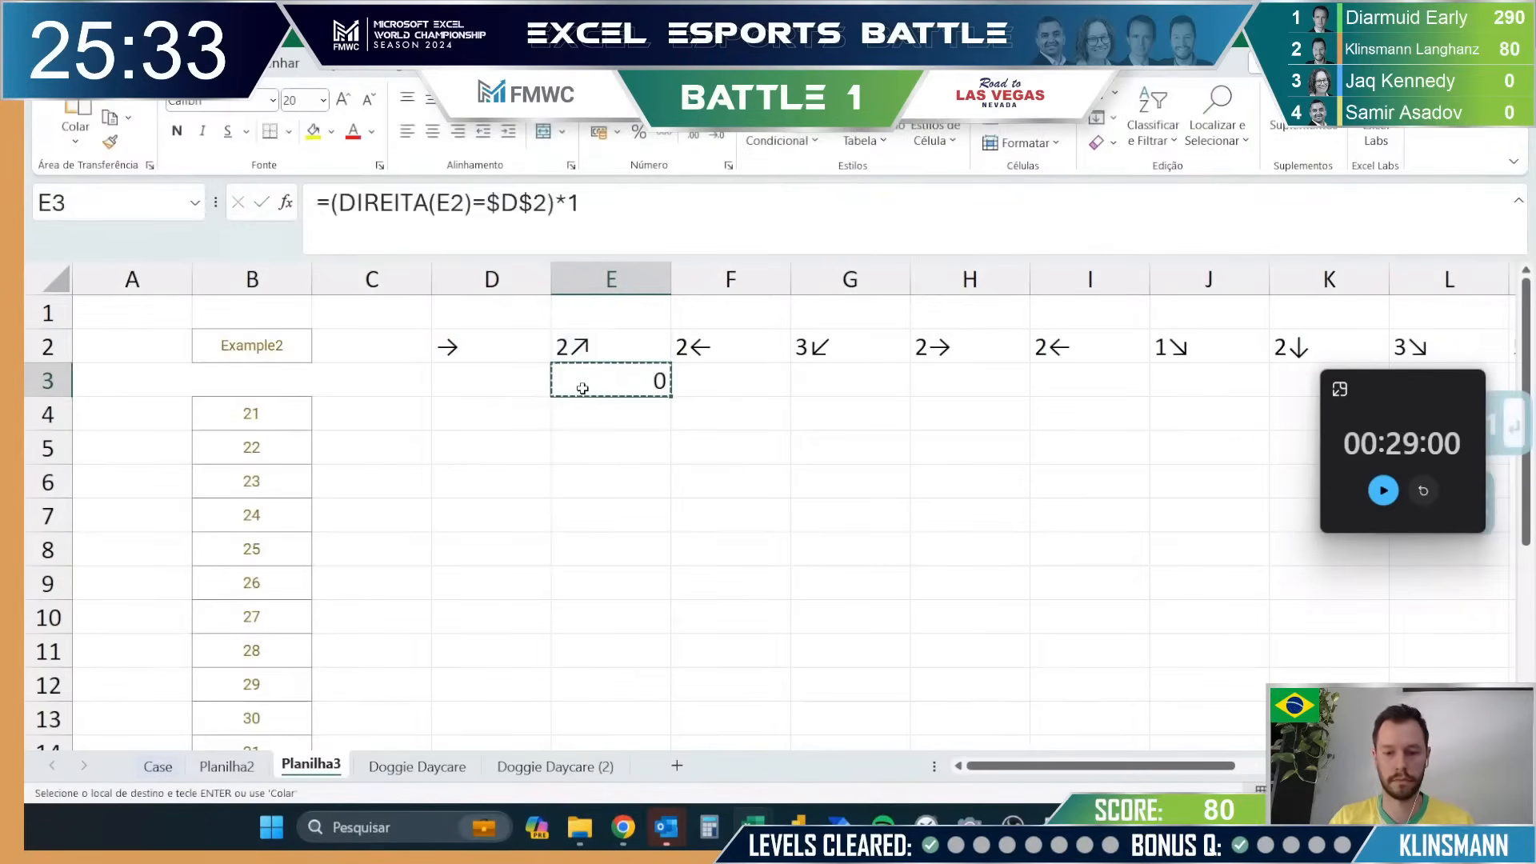
key("Up")
key("ctrl+Right")
key("Down")
key("ctrl+shift+Left")
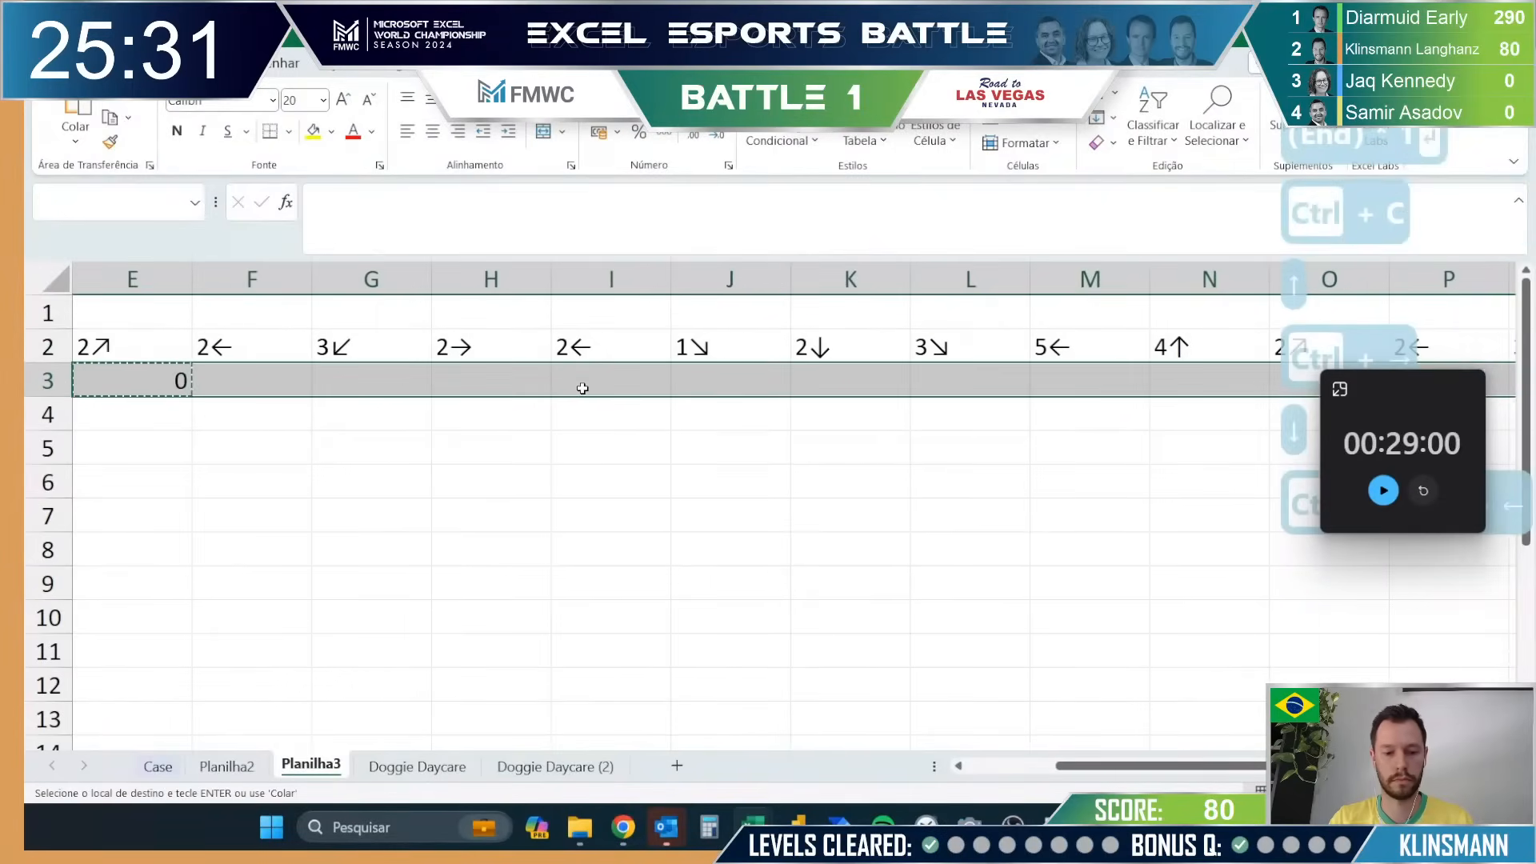
key("ctrl+r")
Step: Enter a SOMA formula in C3 that totals the match flags in row 3 from E3 through the last turn
key("ctrl+Left")
key("Left")
key("Left")
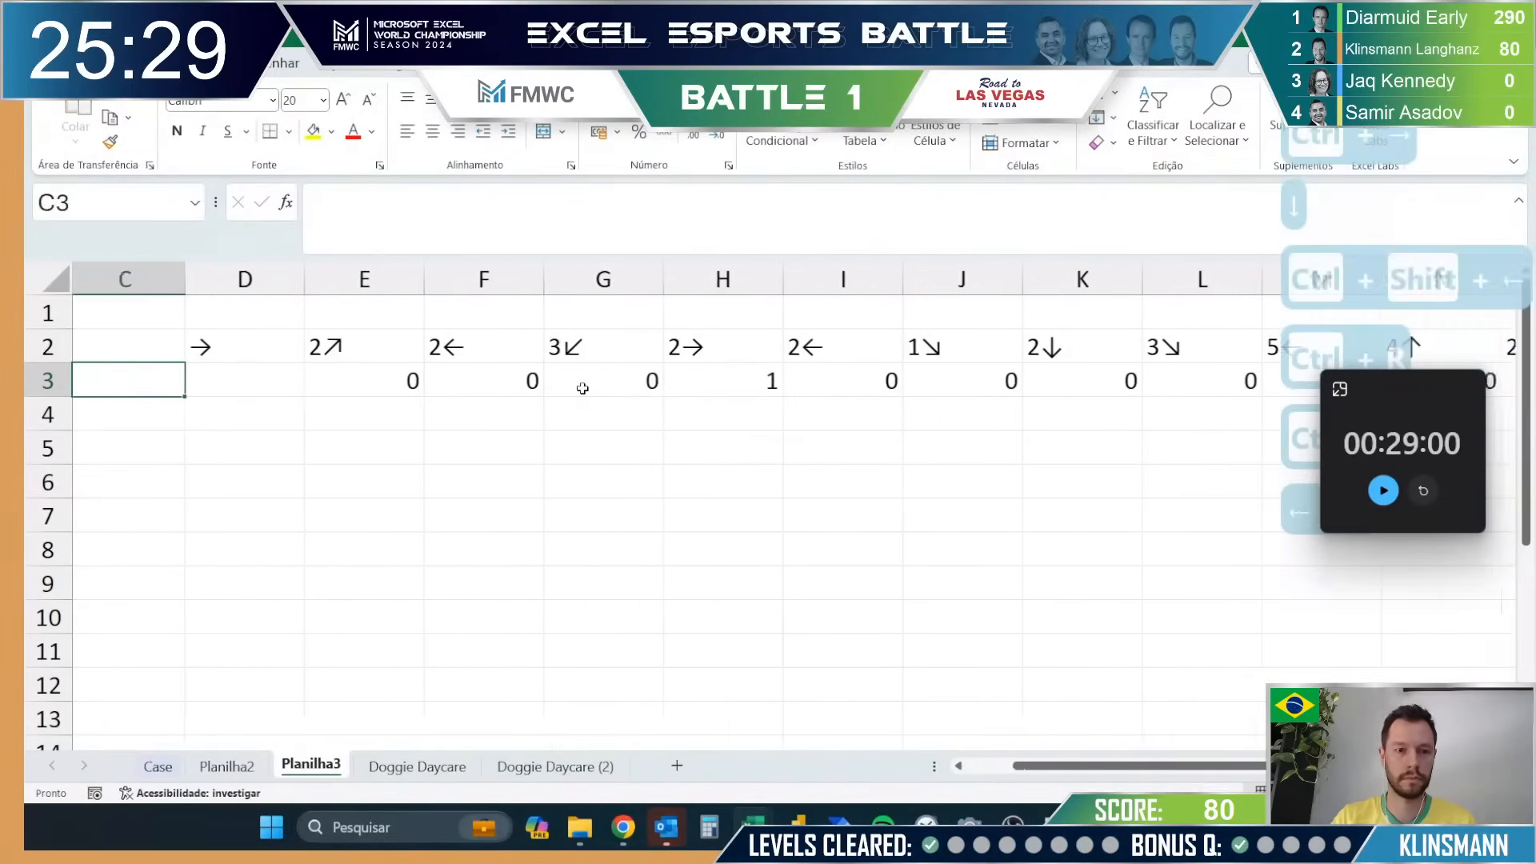
key("Left")
key("Right")
type("=soma(")
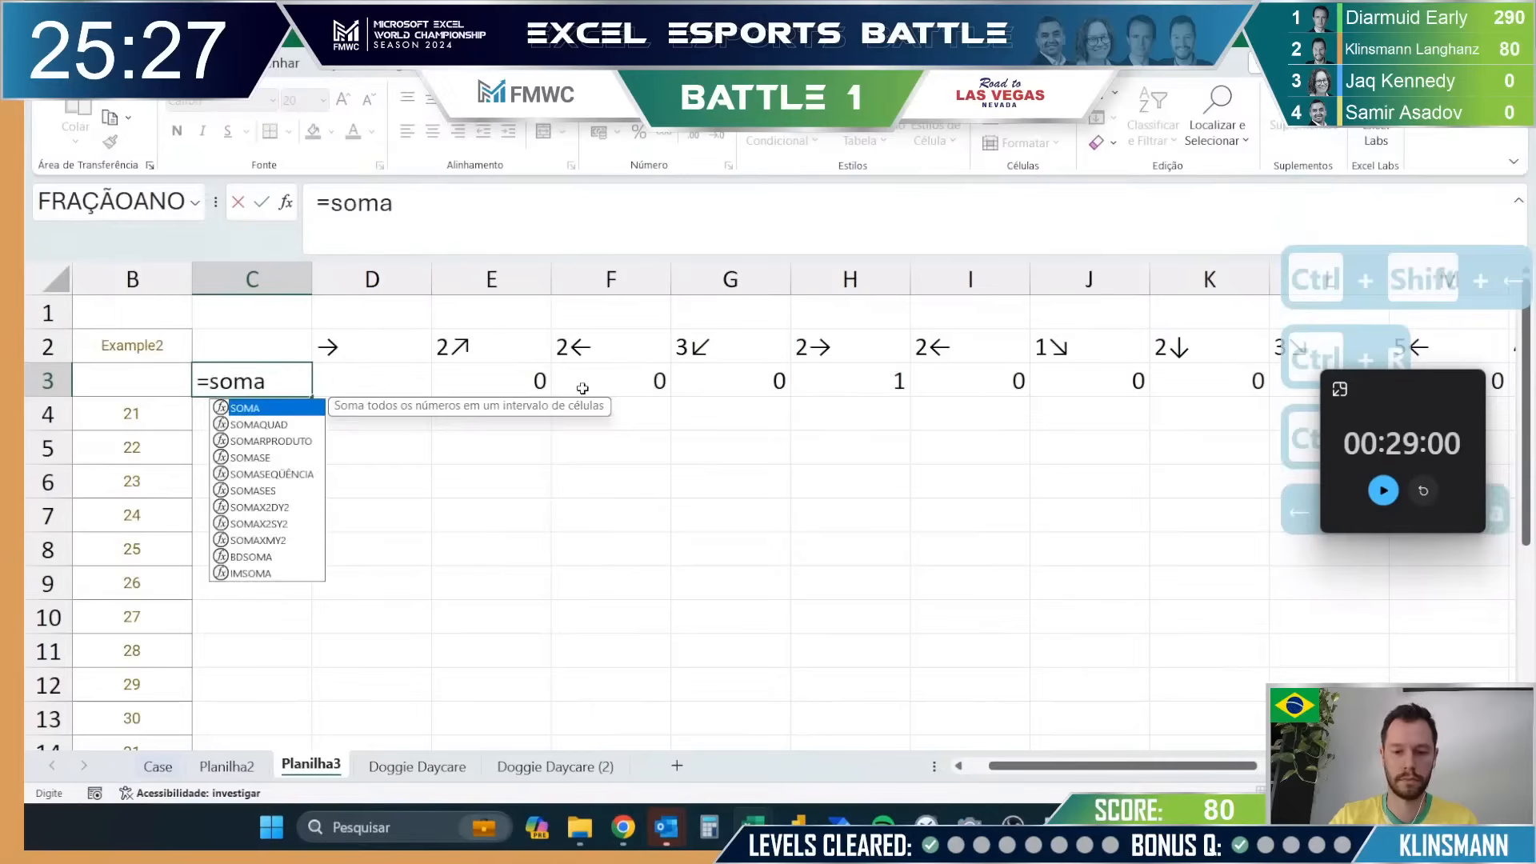
key("Right")
key("Right")
key("Right")
key("Left")
key("ctrl+shift+Right")
key("Return")
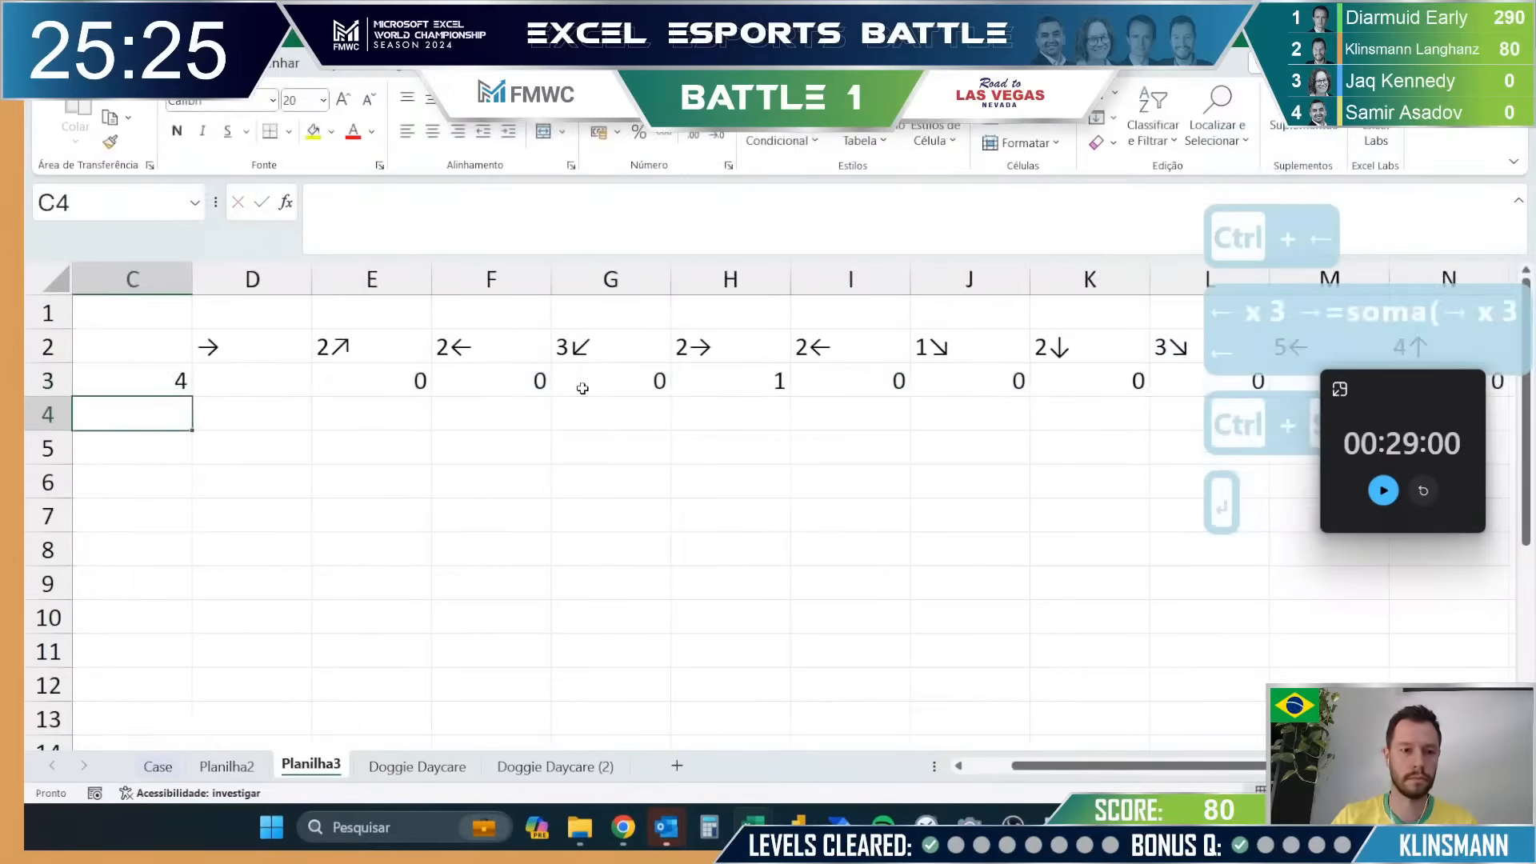
left_click(140, 767)
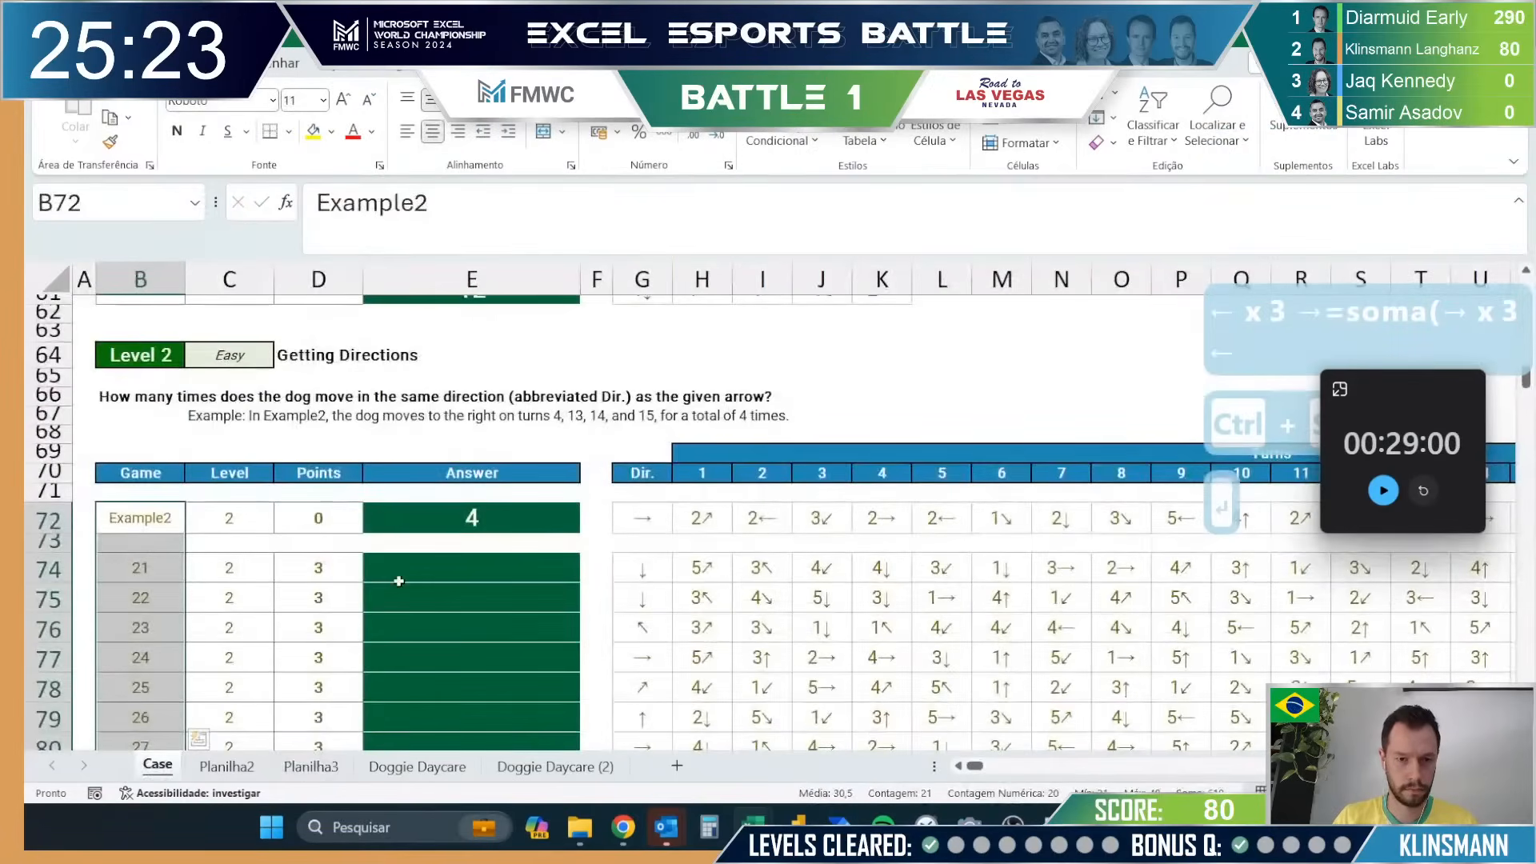
left_click(528, 766)
left_click(226, 766)
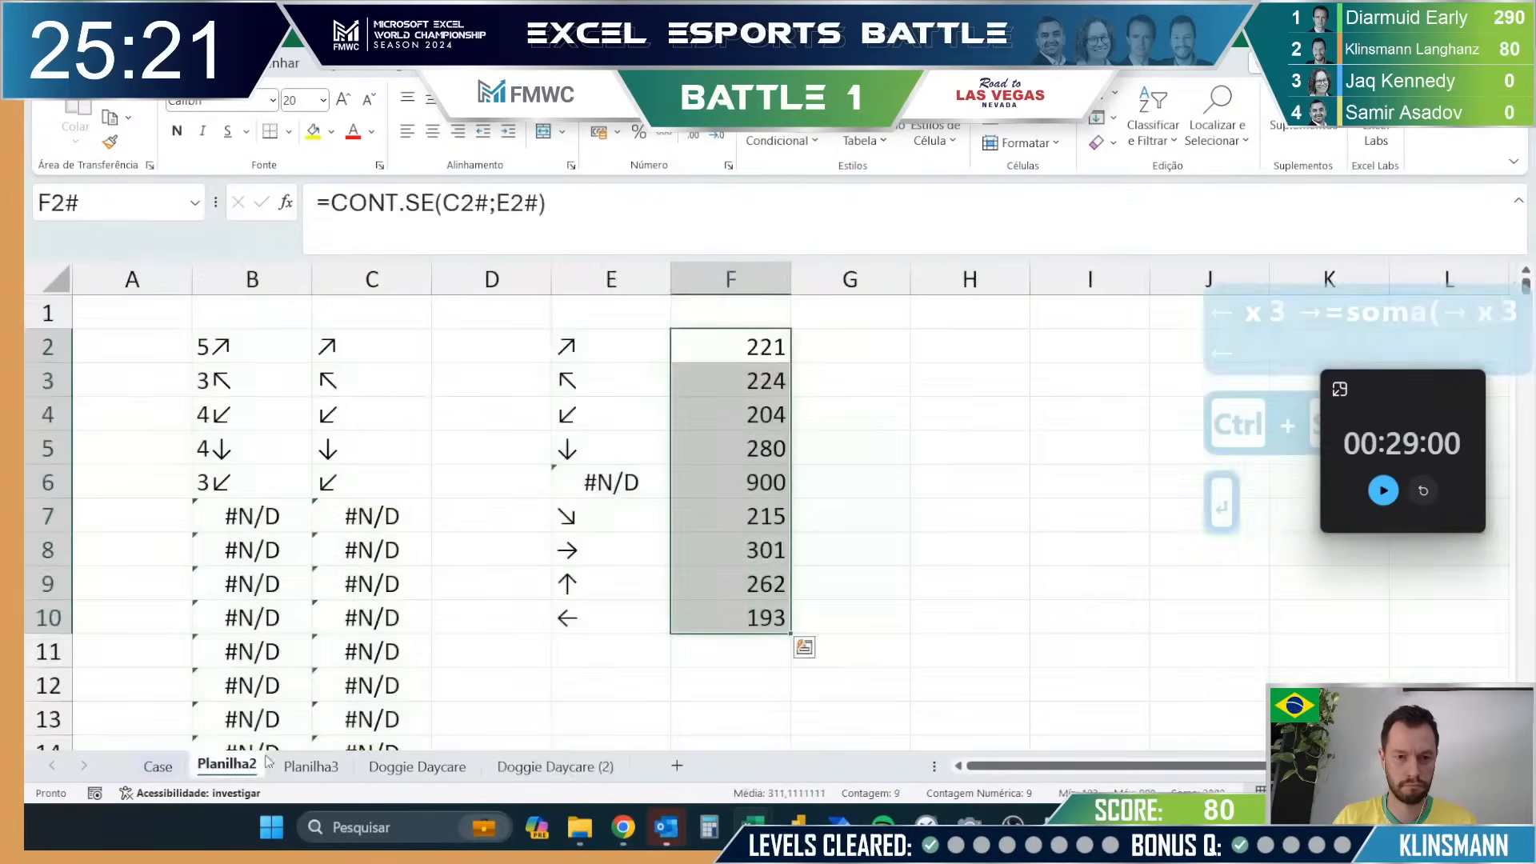
left_click(316, 767)
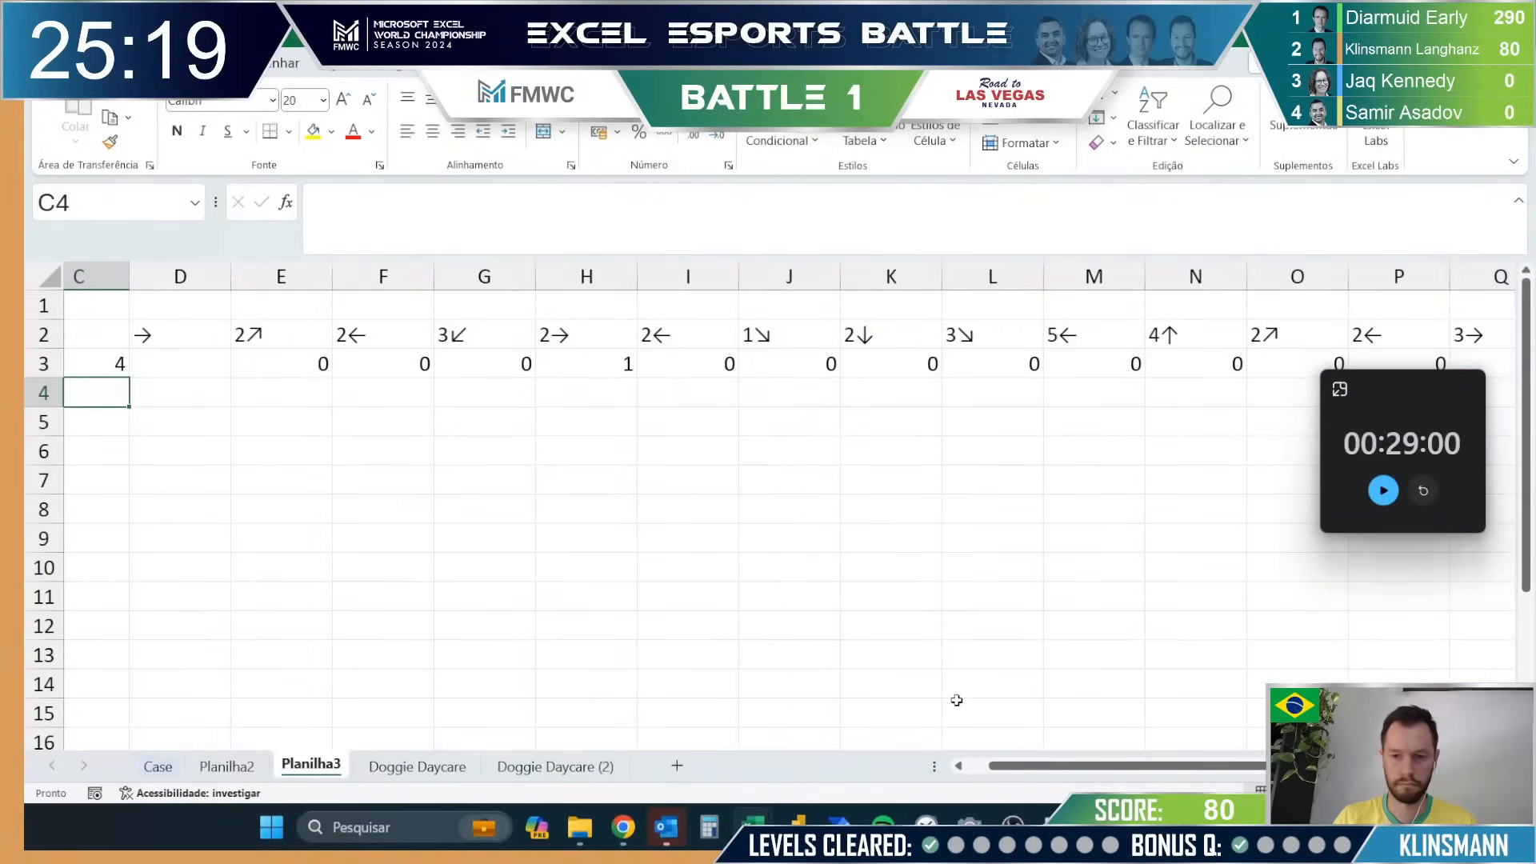
Step: Create a data table over the game list and column C from row 3 to 23, with B2 as the column input cell
scroll(230, 466, "left", 3)
left_click(192, 392)
key("ctrl+Down")
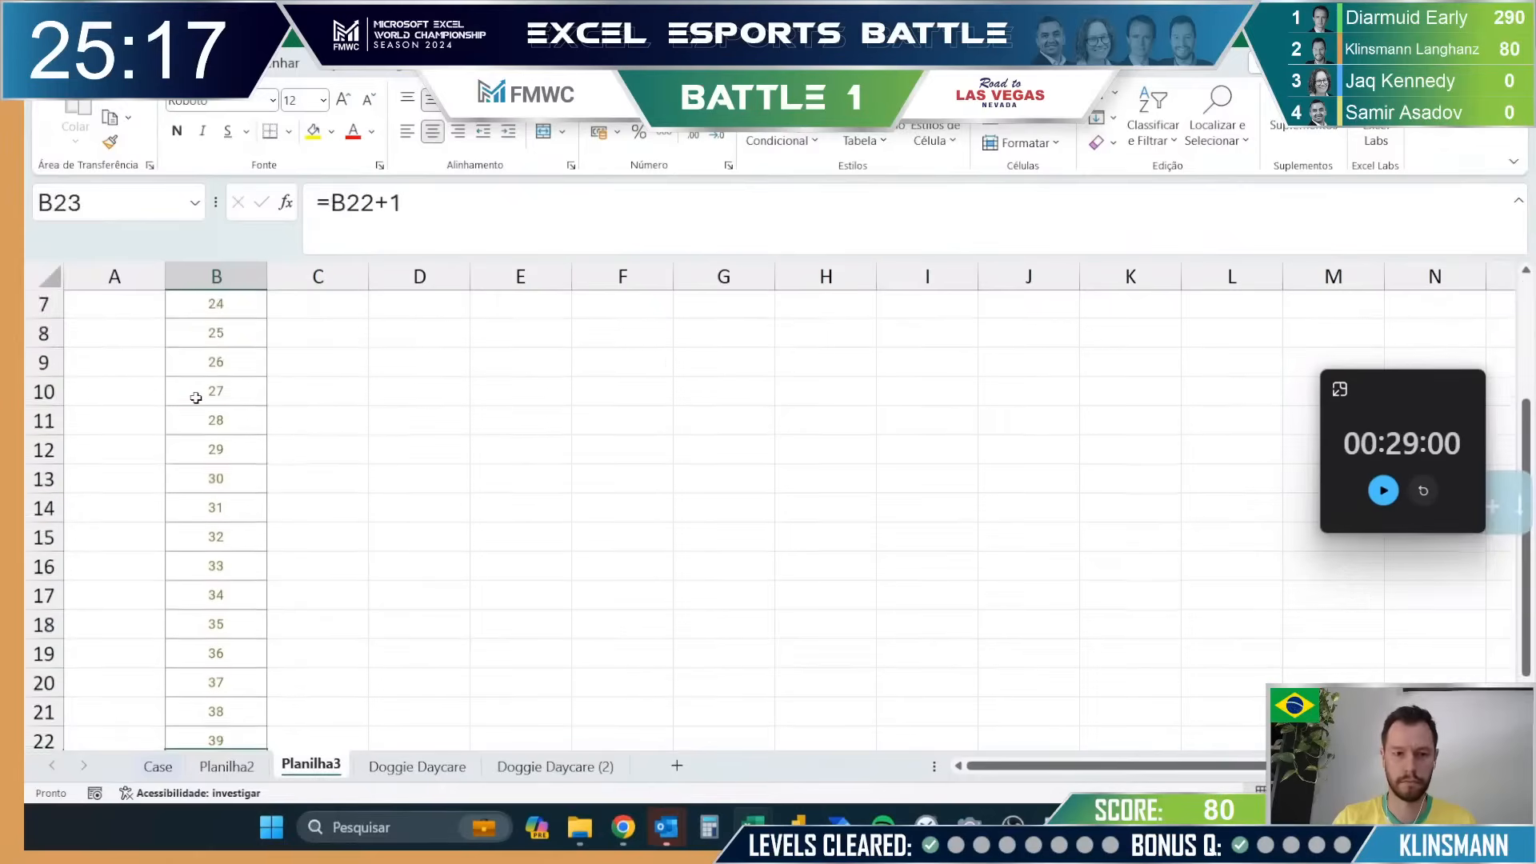
key("ctrl+shift+Up")
key("shift+Right")
key("alt")
key("s")
key("k")
key("t")
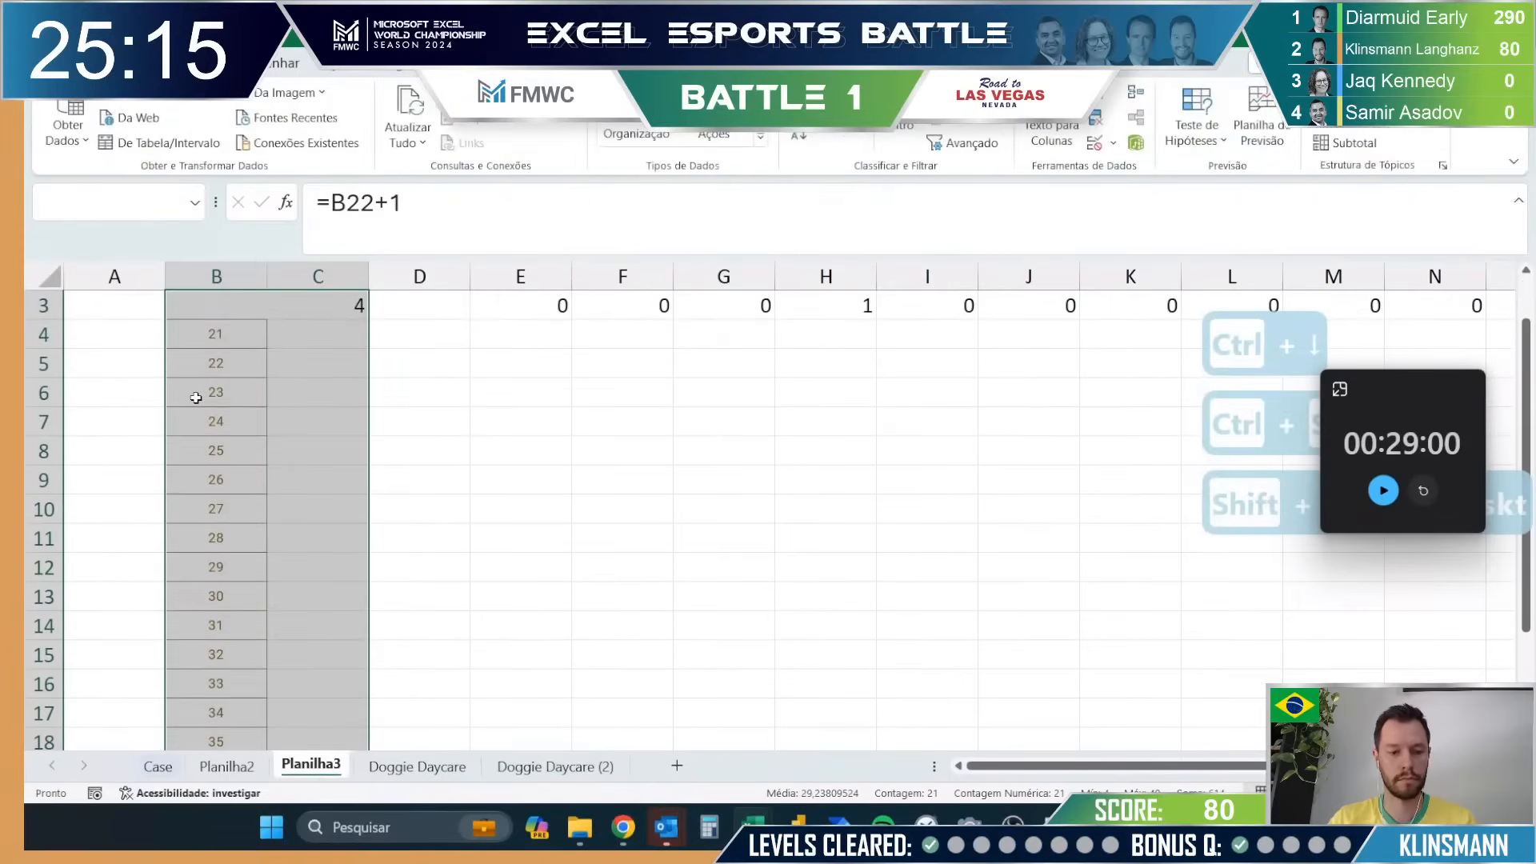
key("Tab")
scroll(307, 408, "up", 5)
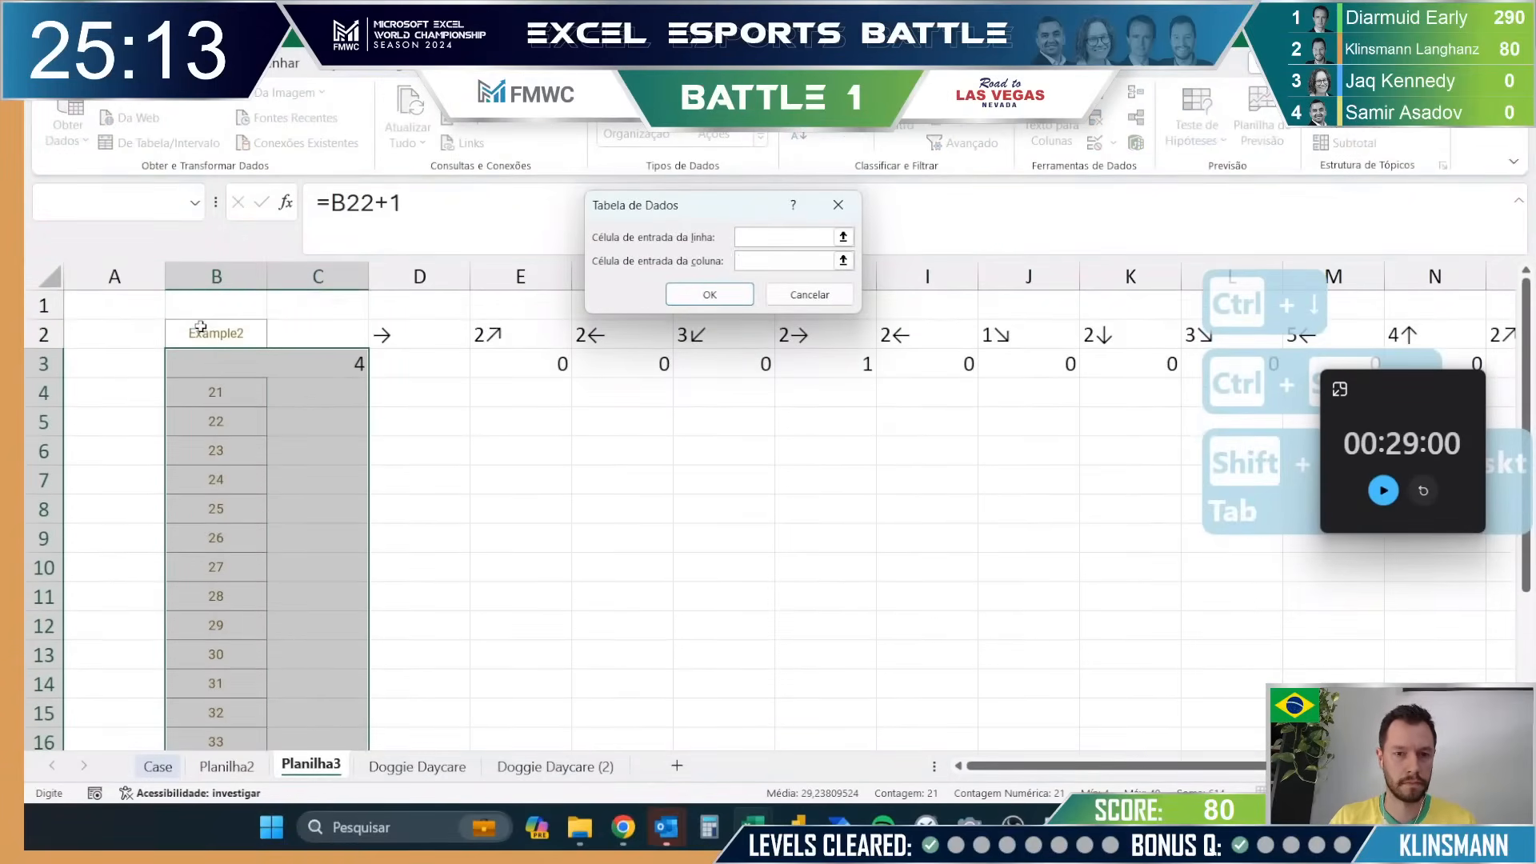
type("B2")
key("Return")
Step: Copy the Level 2 results in C4:C23 and duplicate the Planilha3 sheet
left_click(310, 390)
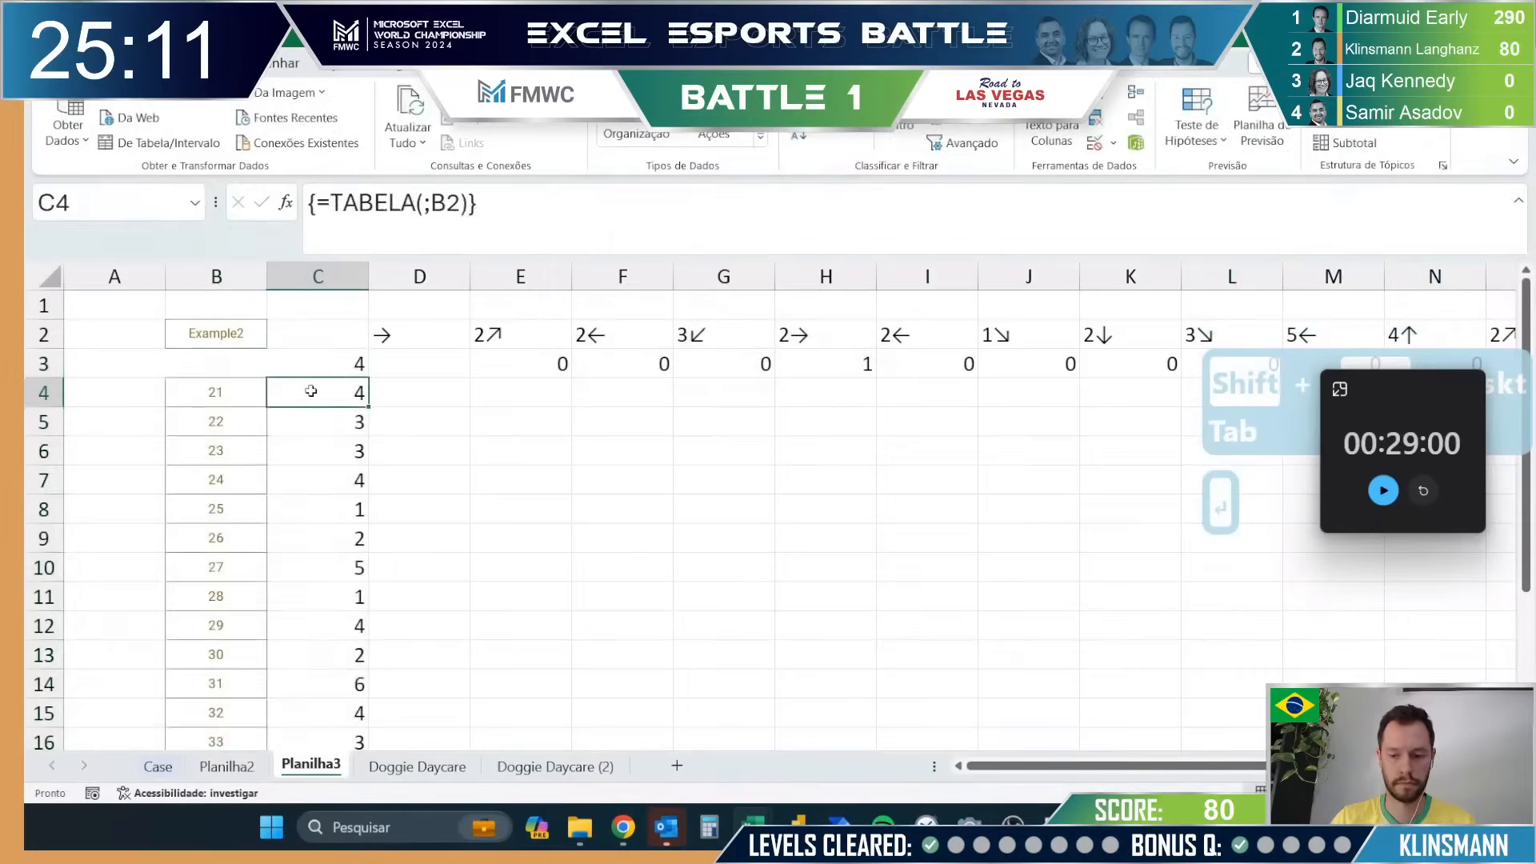
key("ctrl+shift+Down")
key("ctrl+c")
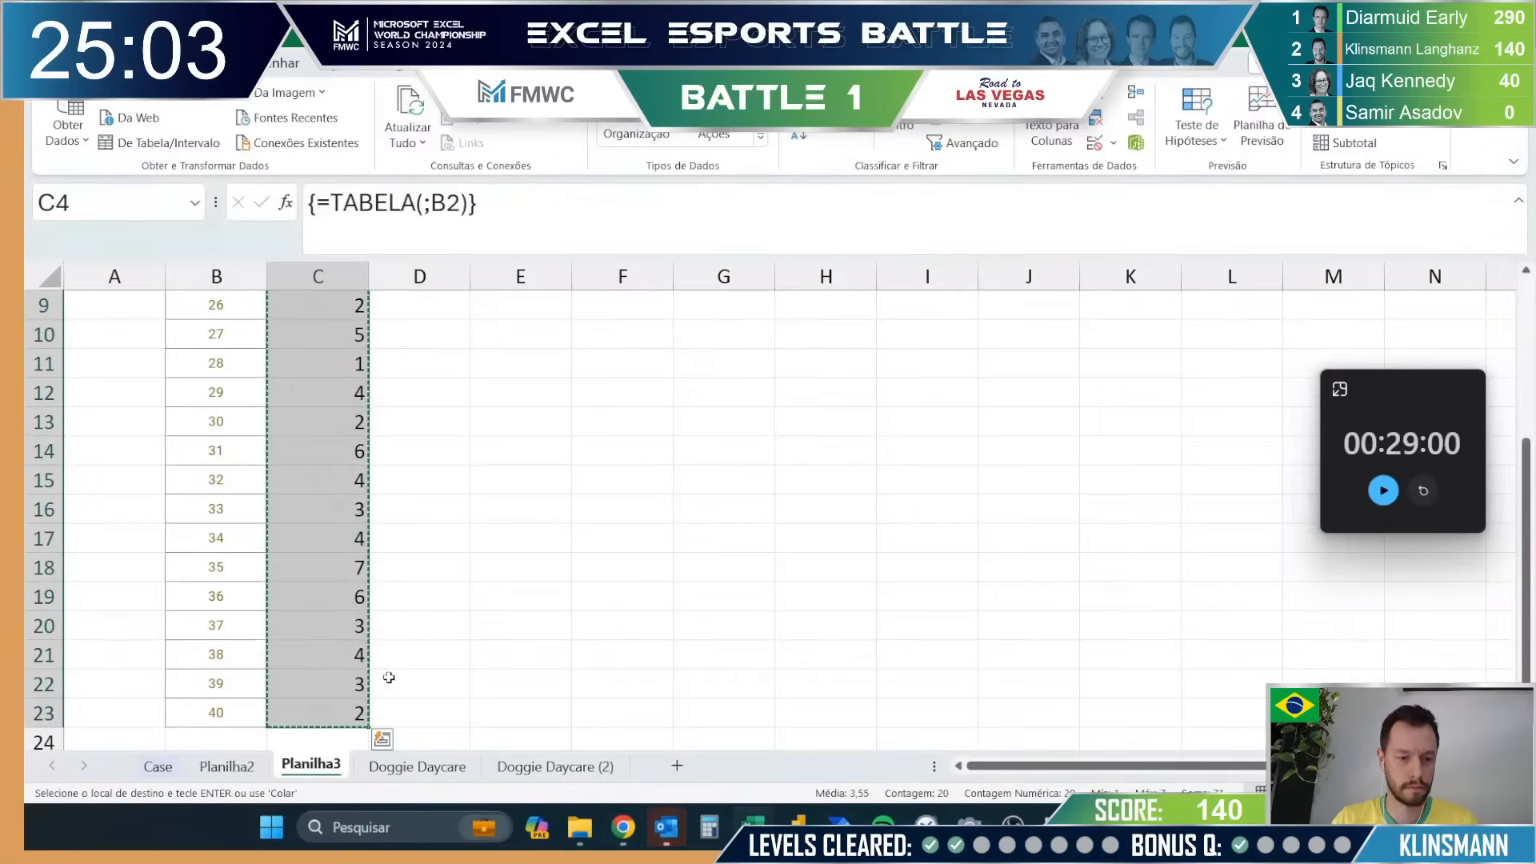
key("Escape")
scroll(386, 692, "up", 3)
left_click_drag(322, 773, 374, 775)
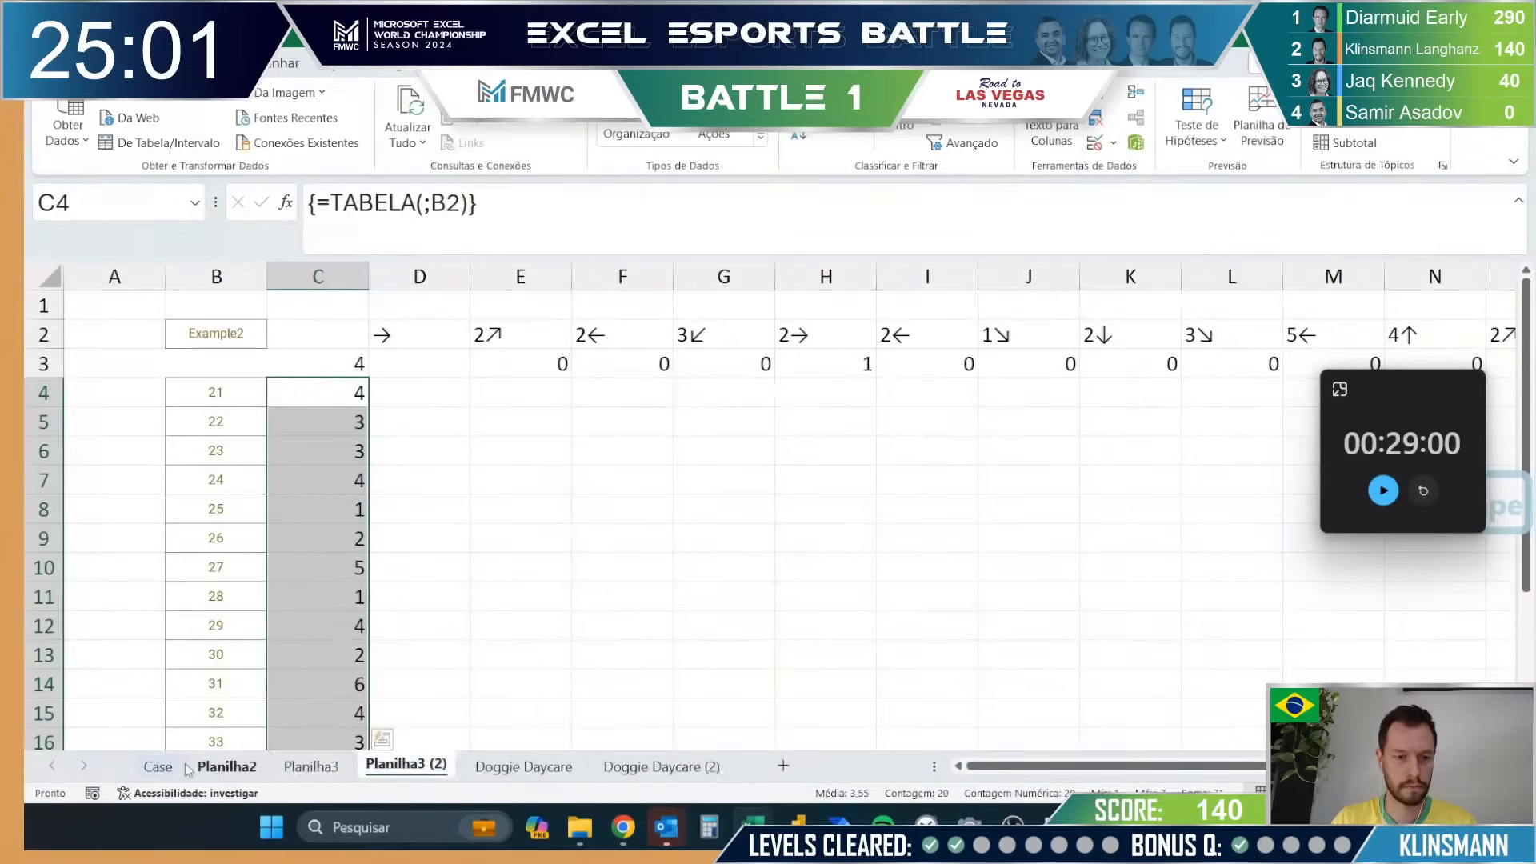
Step: Copy the Level 3 game list starting at Example3 from the Case sheet and paste it at B2 of Planilha3 (2)
left_click(164, 768)
scroll(256, 600, "down", 2)
scroll(274, 584, "up", 3)
scroll(280, 588, "down", 9)
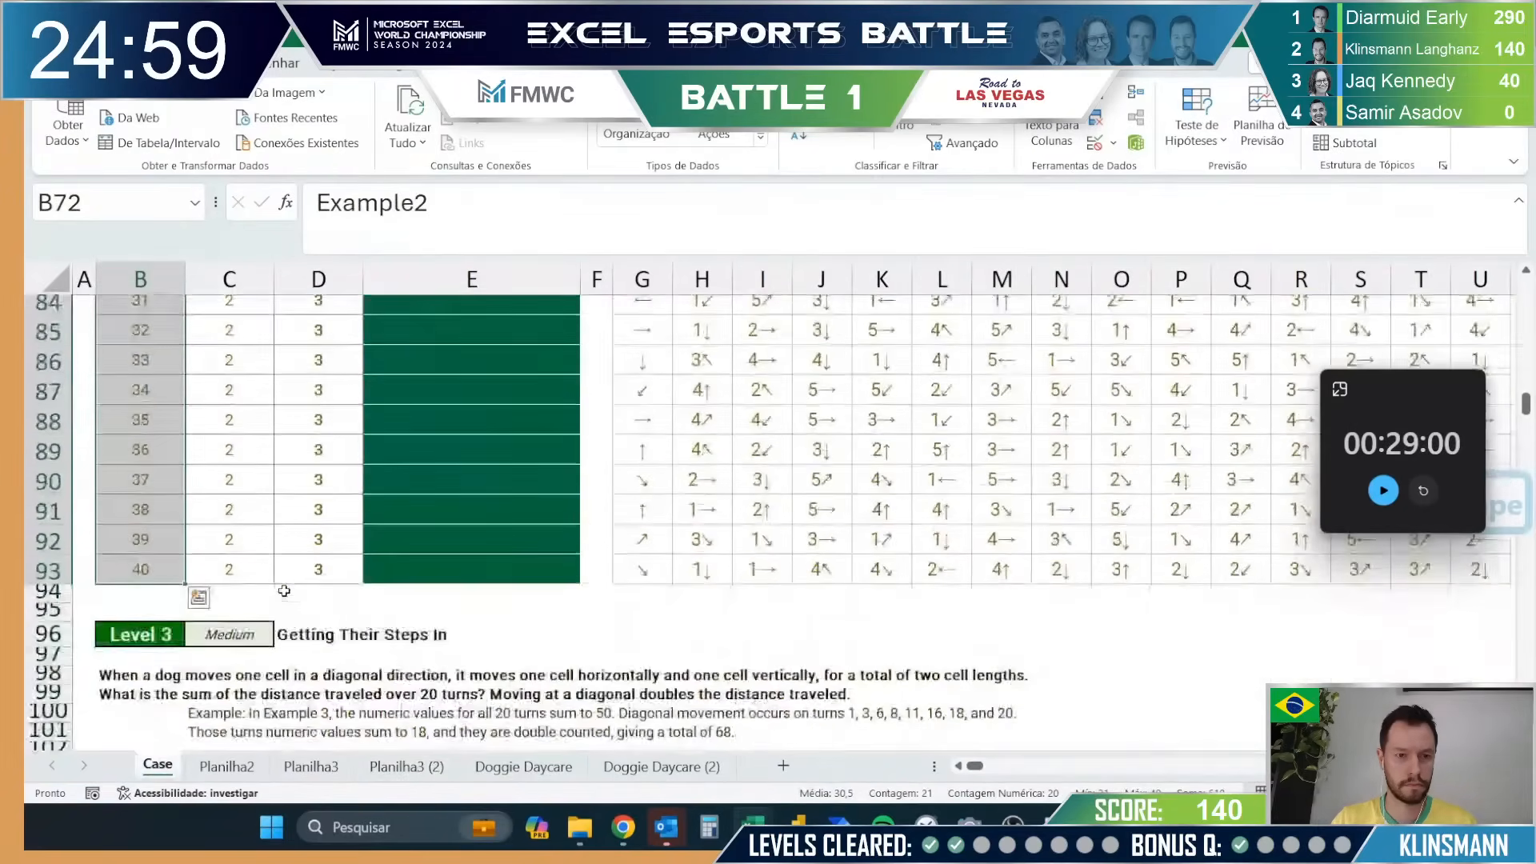
scroll(300, 610, "down", 1)
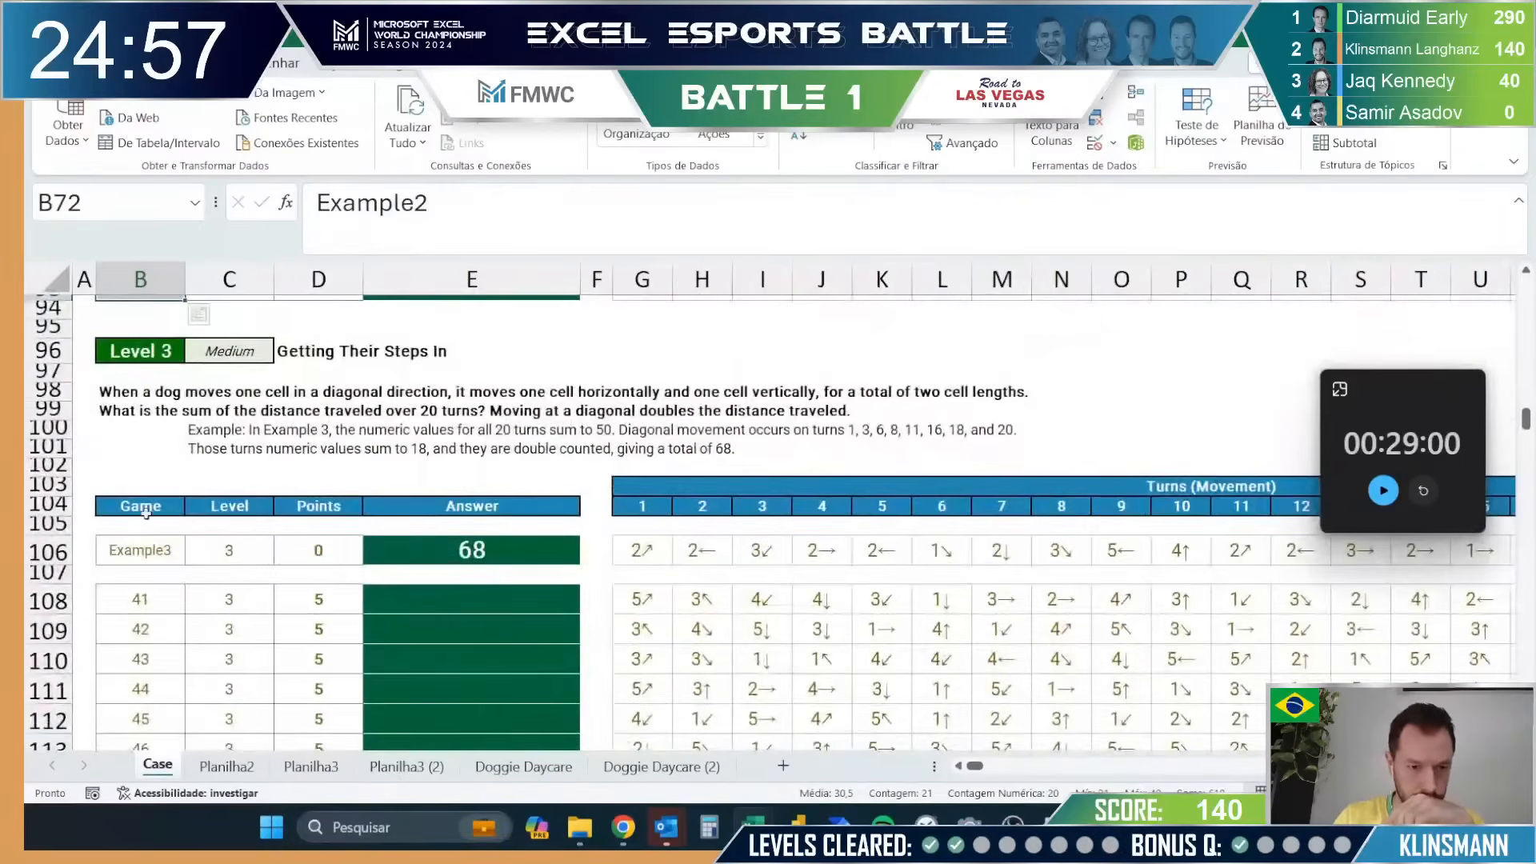
left_click(149, 551)
left_click_drag(150, 551, 150, 598)
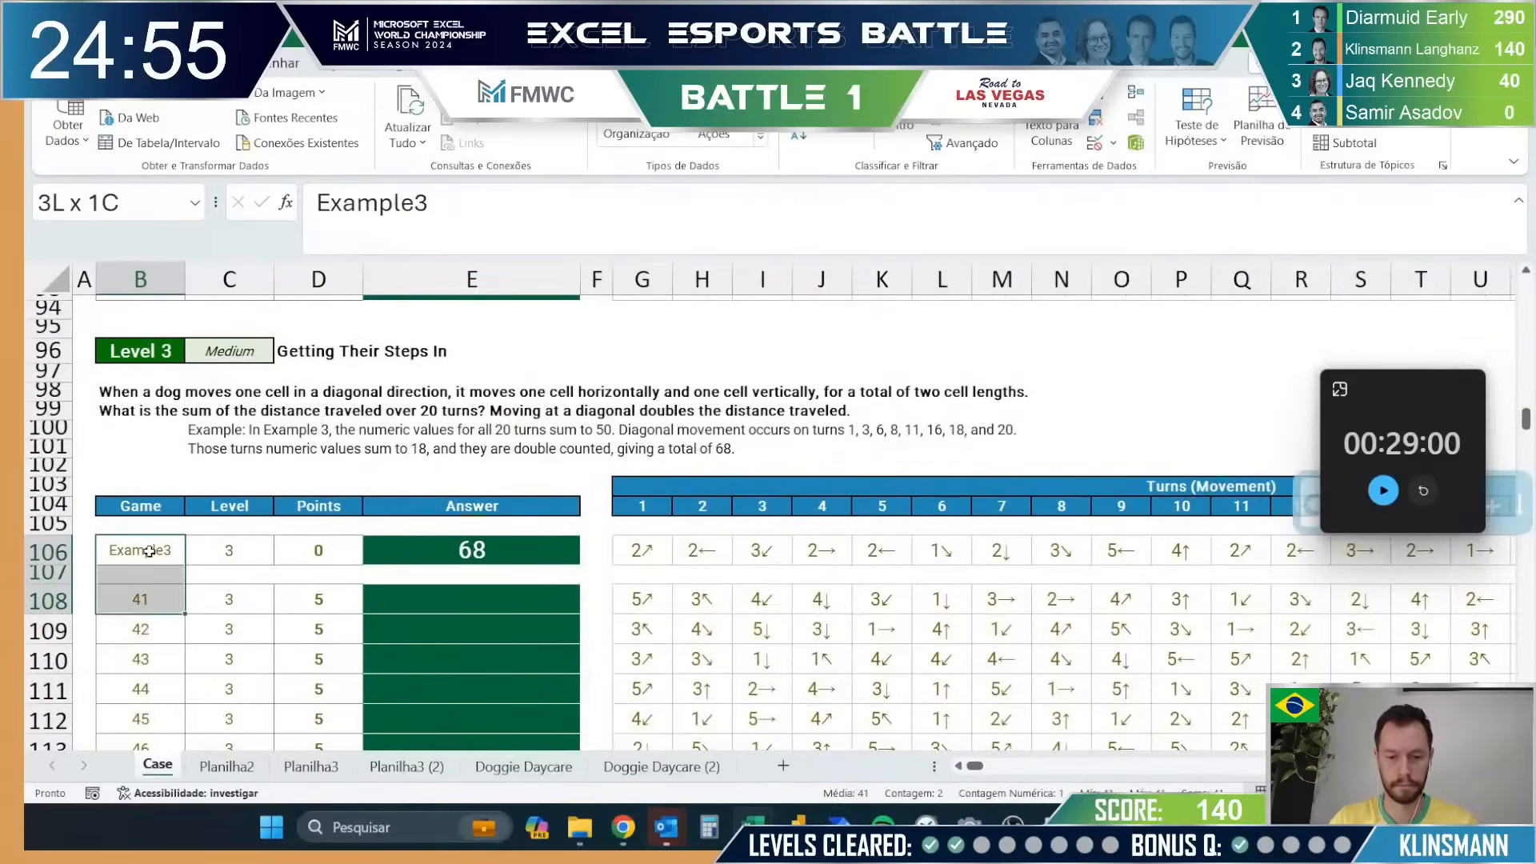
key("ctrl+shift+Down")
key("ctrl+c")
left_click(395, 768)
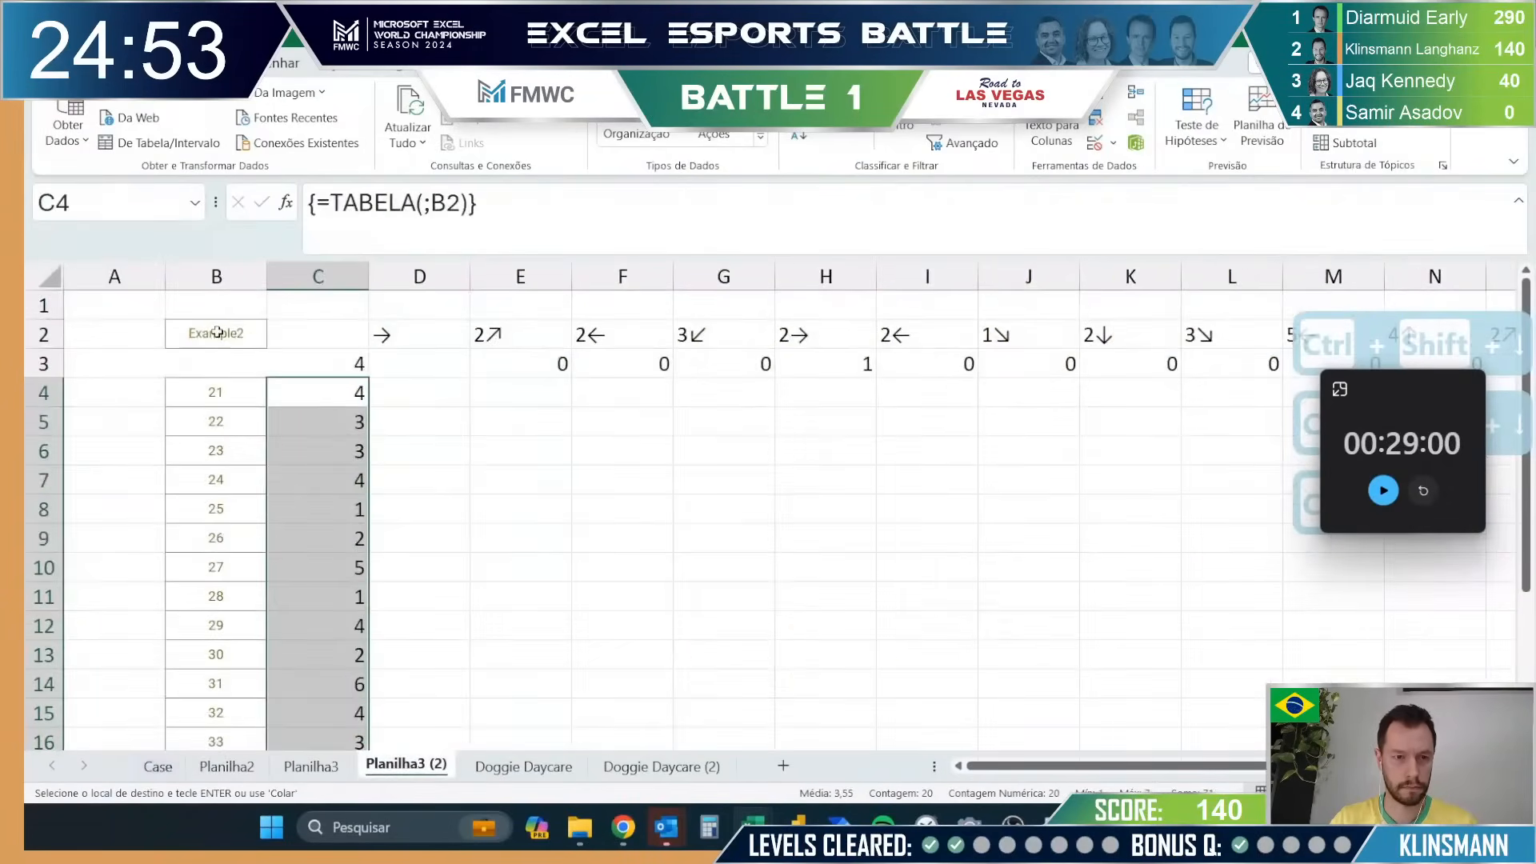
left_click(217, 332)
key("ctrl+v")
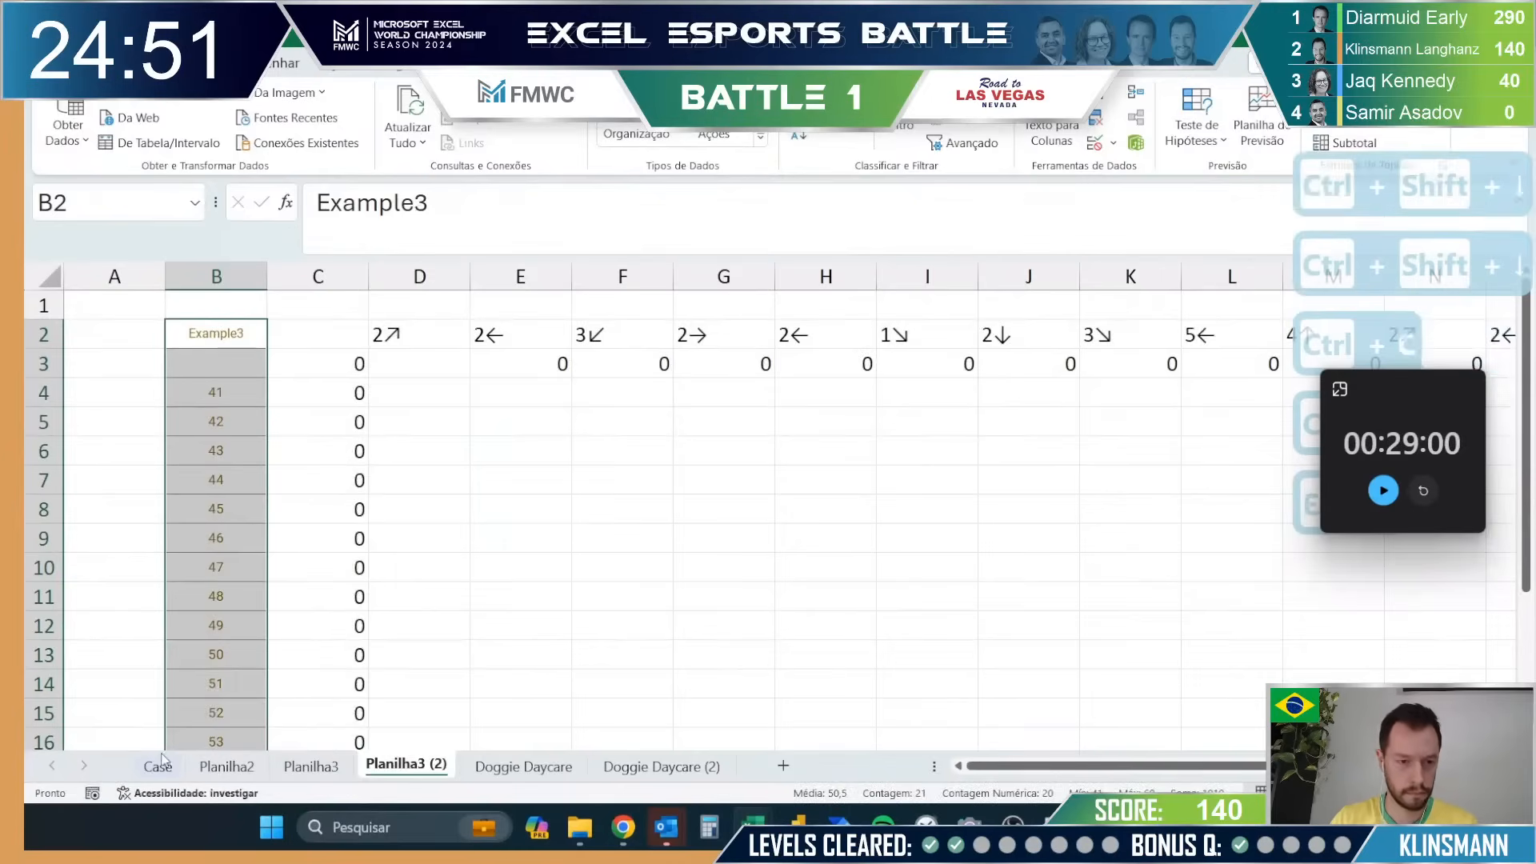
Step: Check the Level 3 turn columns on the Case sheet and change the D2 PROCX return array to Case!G:Z
left_click(159, 764)
scroll(803, 480, "up", 5)
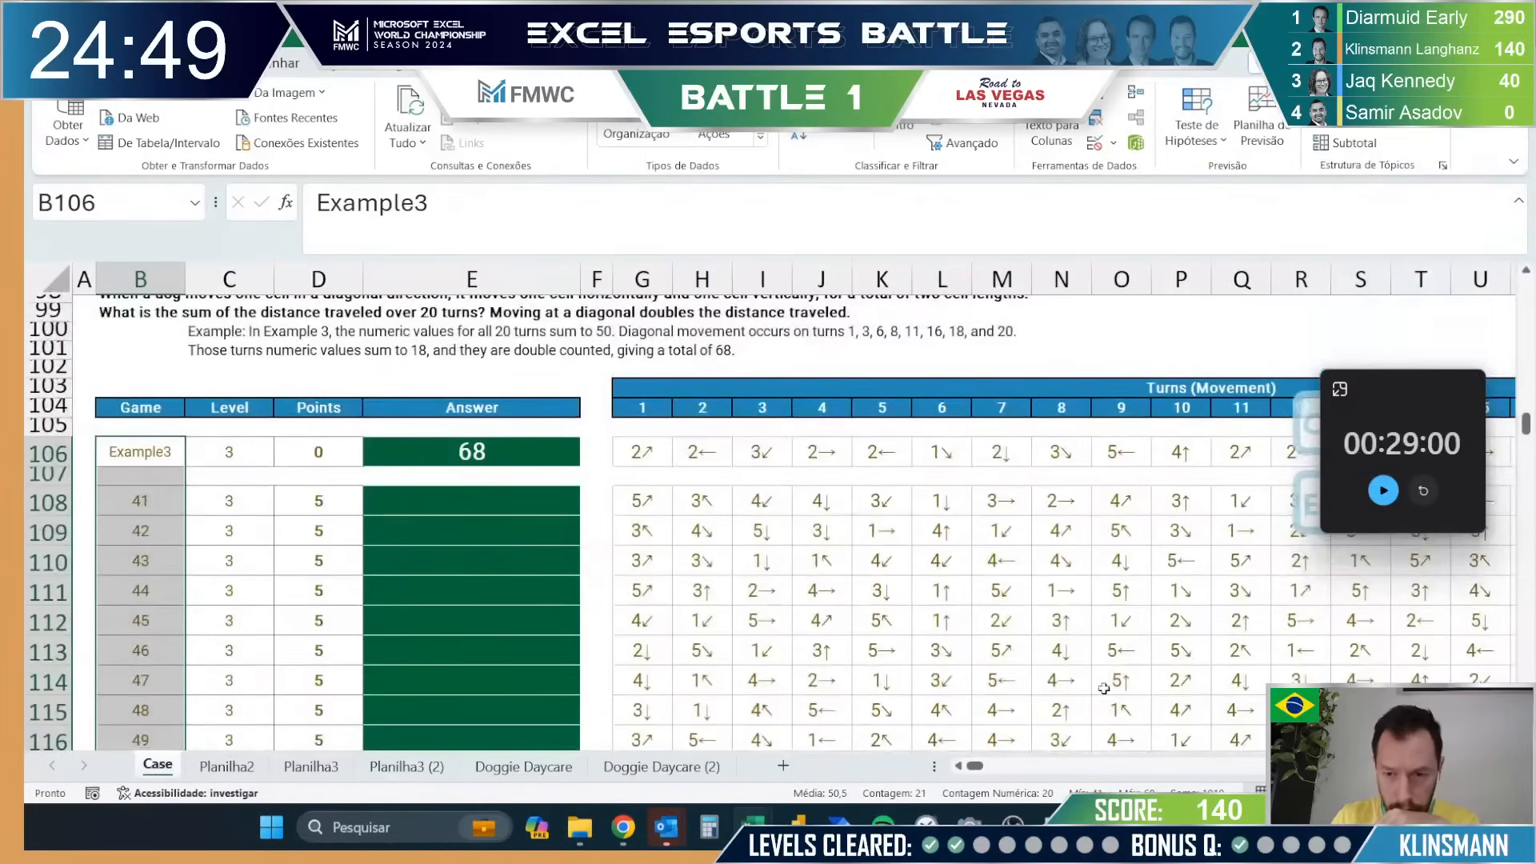
left_click_drag(657, 408, 704, 408)
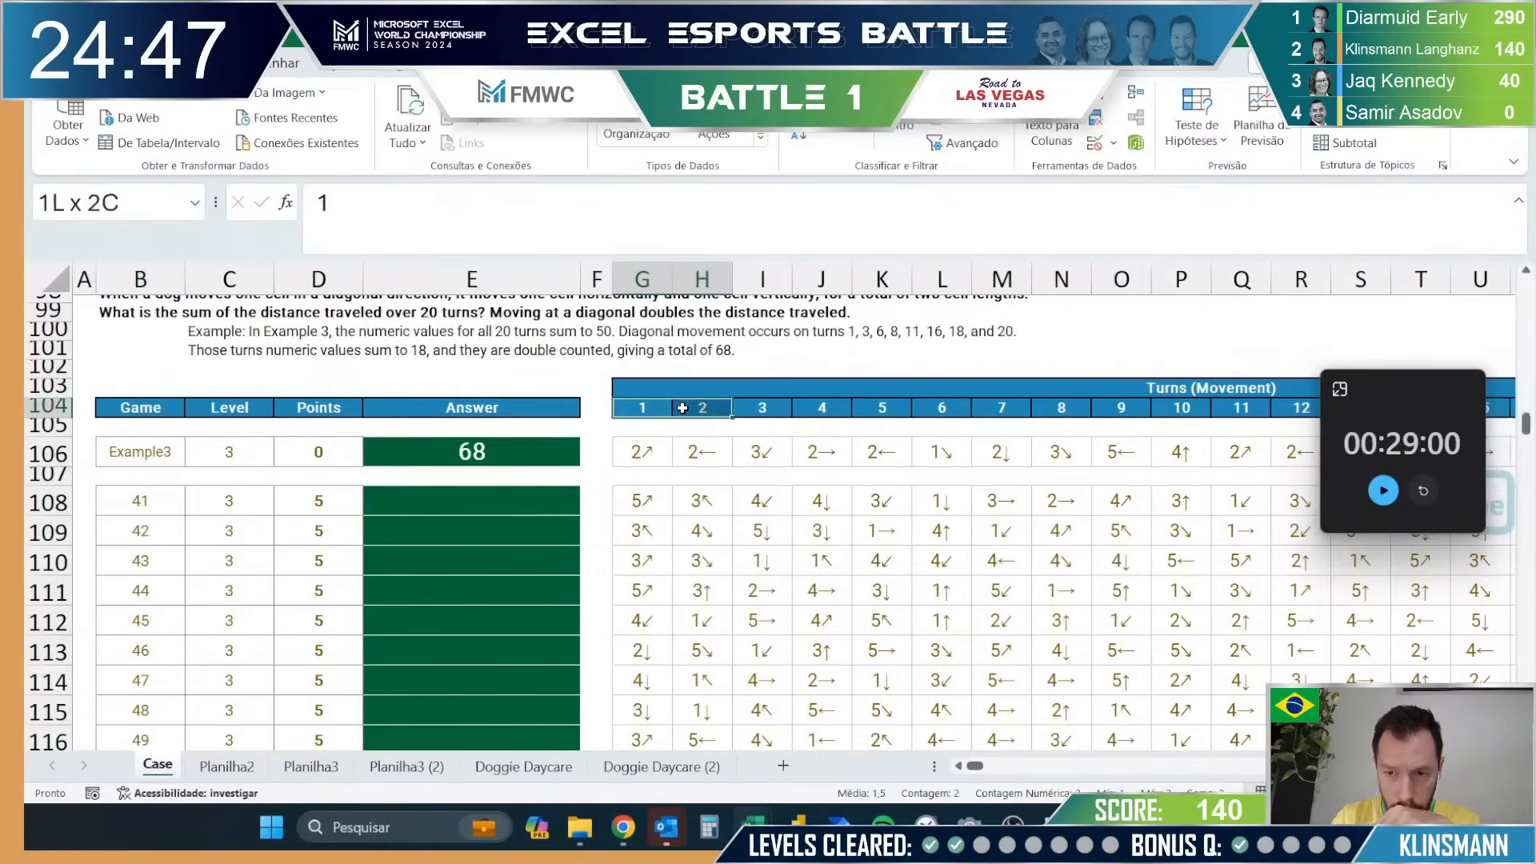
mouse_move(975, 768)
left_mouse_down()
mouse_move(992, 768)
mouse_move(973, 768)
left_mouse_up()
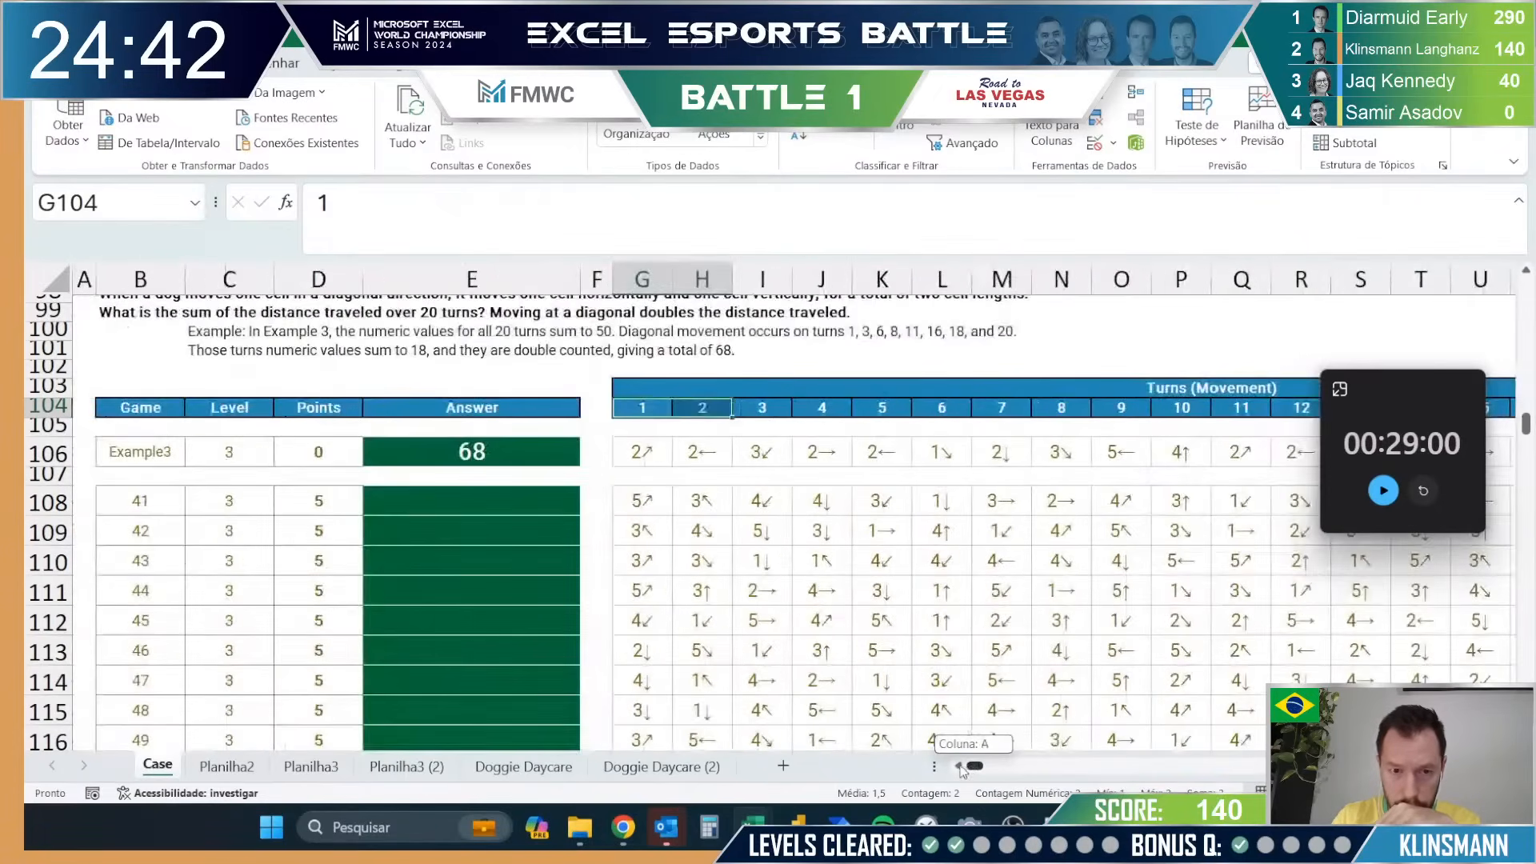
left_click(374, 768)
left_click(418, 340)
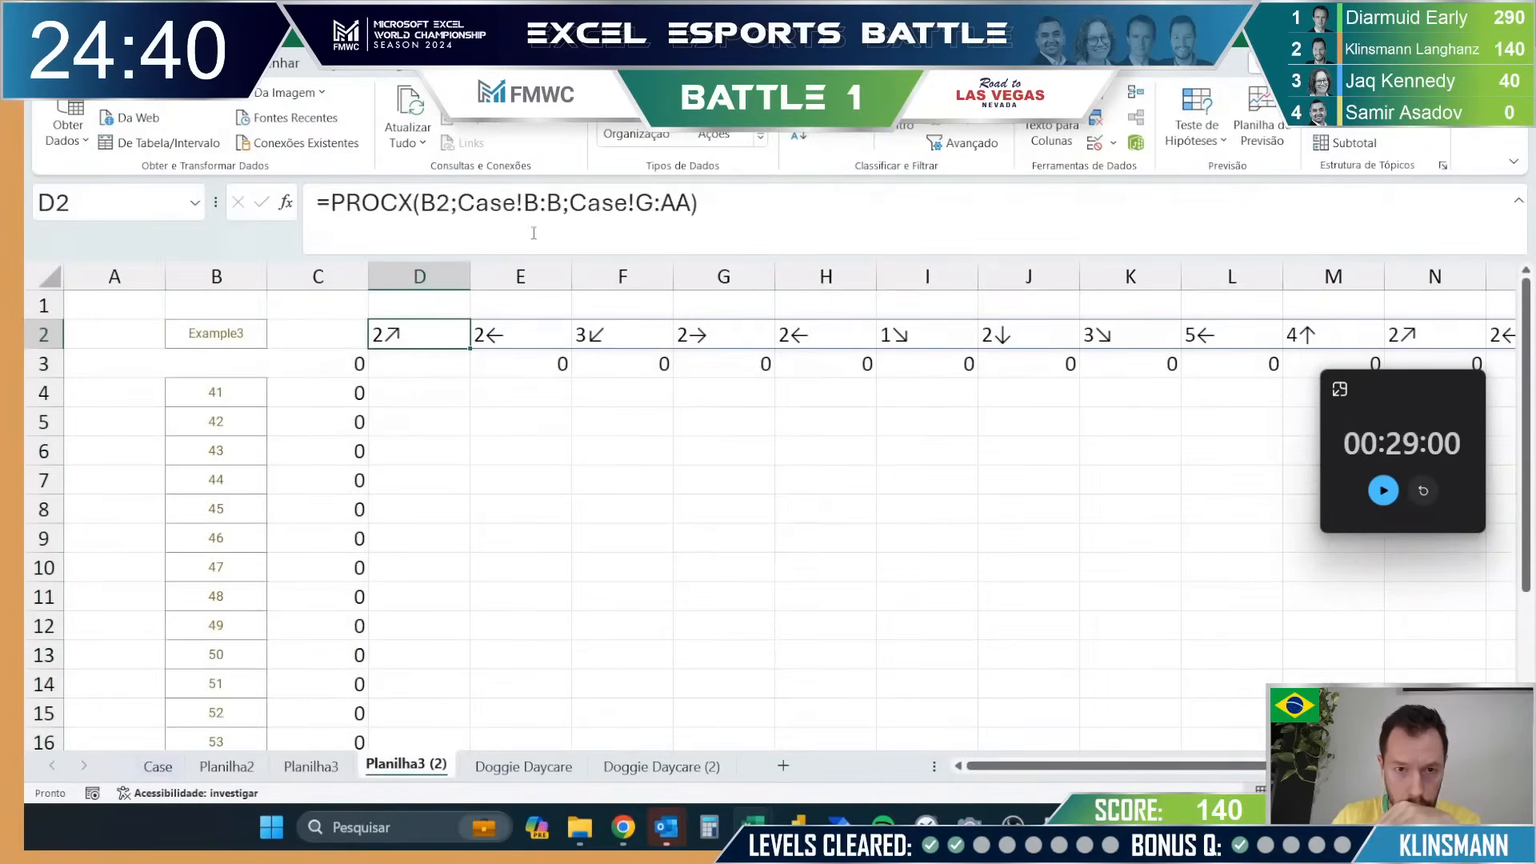
double_click(663, 203)
type("z")
key("Return")
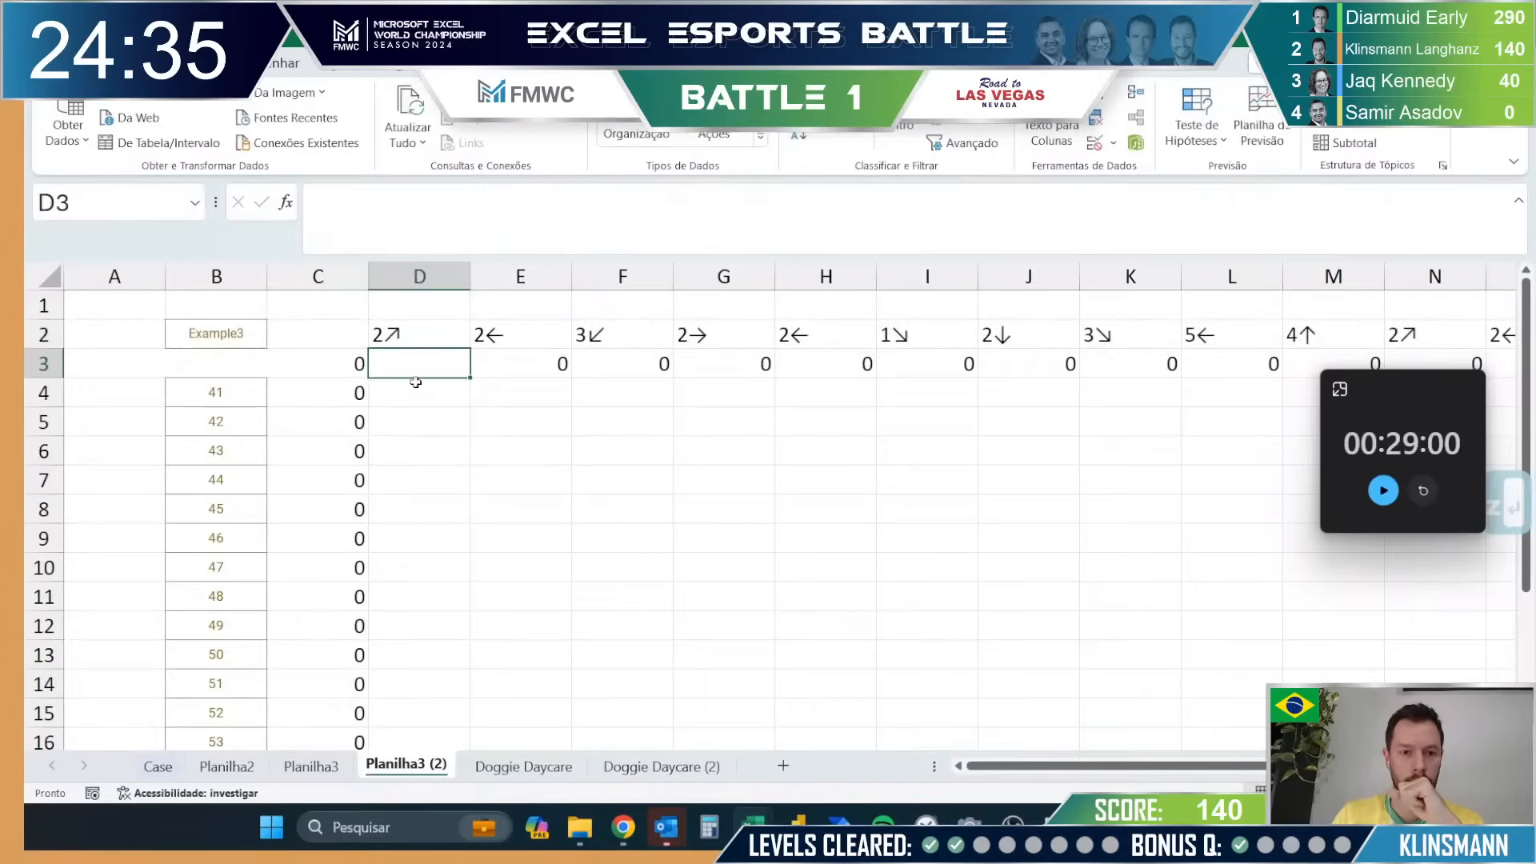
left_click(492, 369)
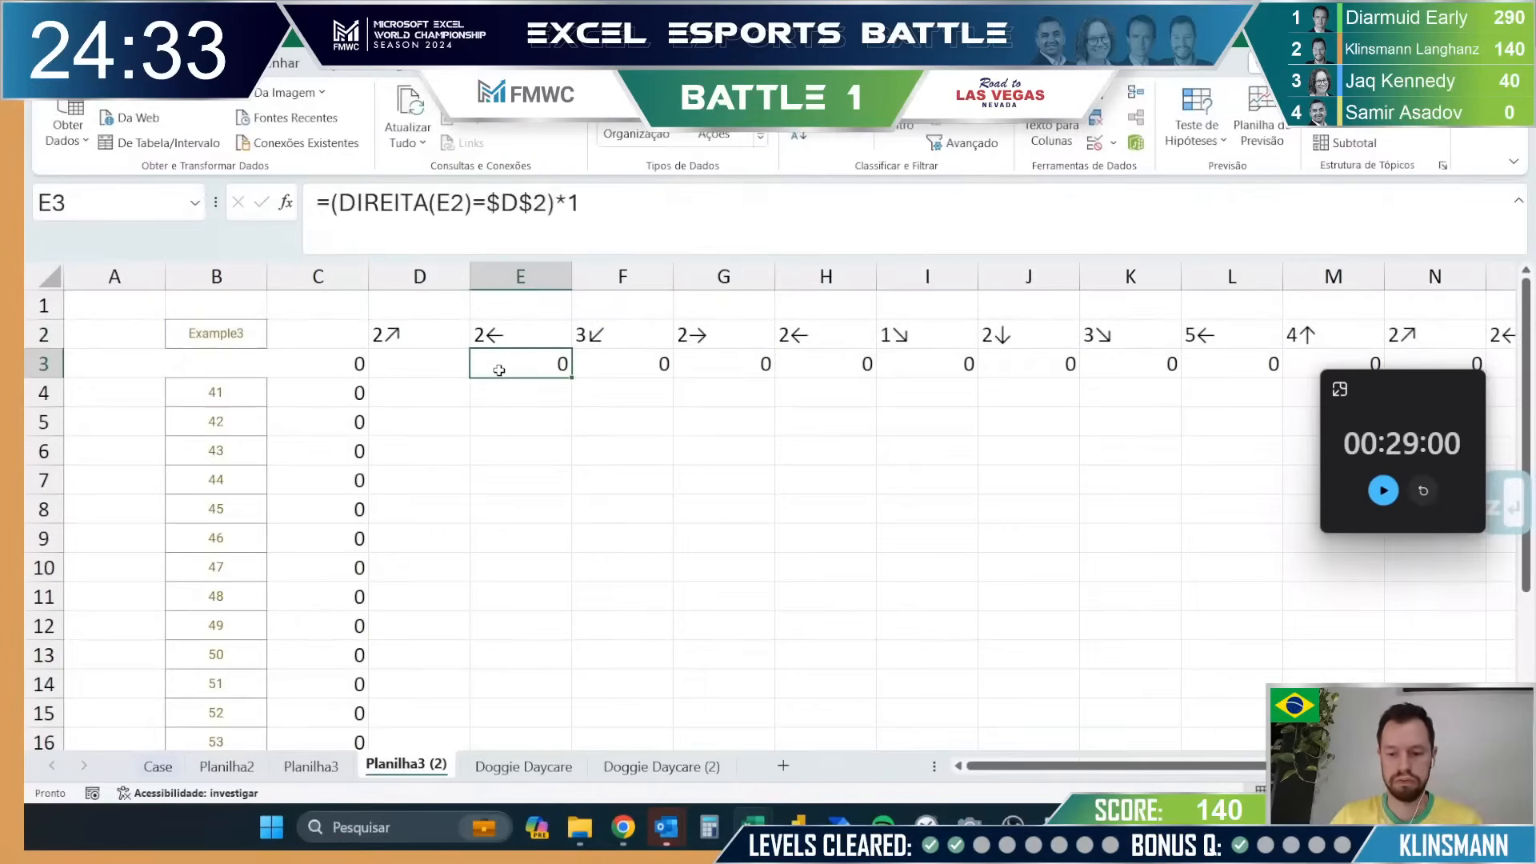
Step: Clear the arrow-matching formulas in row 3 from E3 onward and insert a blank column before the turns in column D
key("ctrl+shift+Right")
key("Delete")
key("ctrl+BackSpace")
left_click(443, 277)
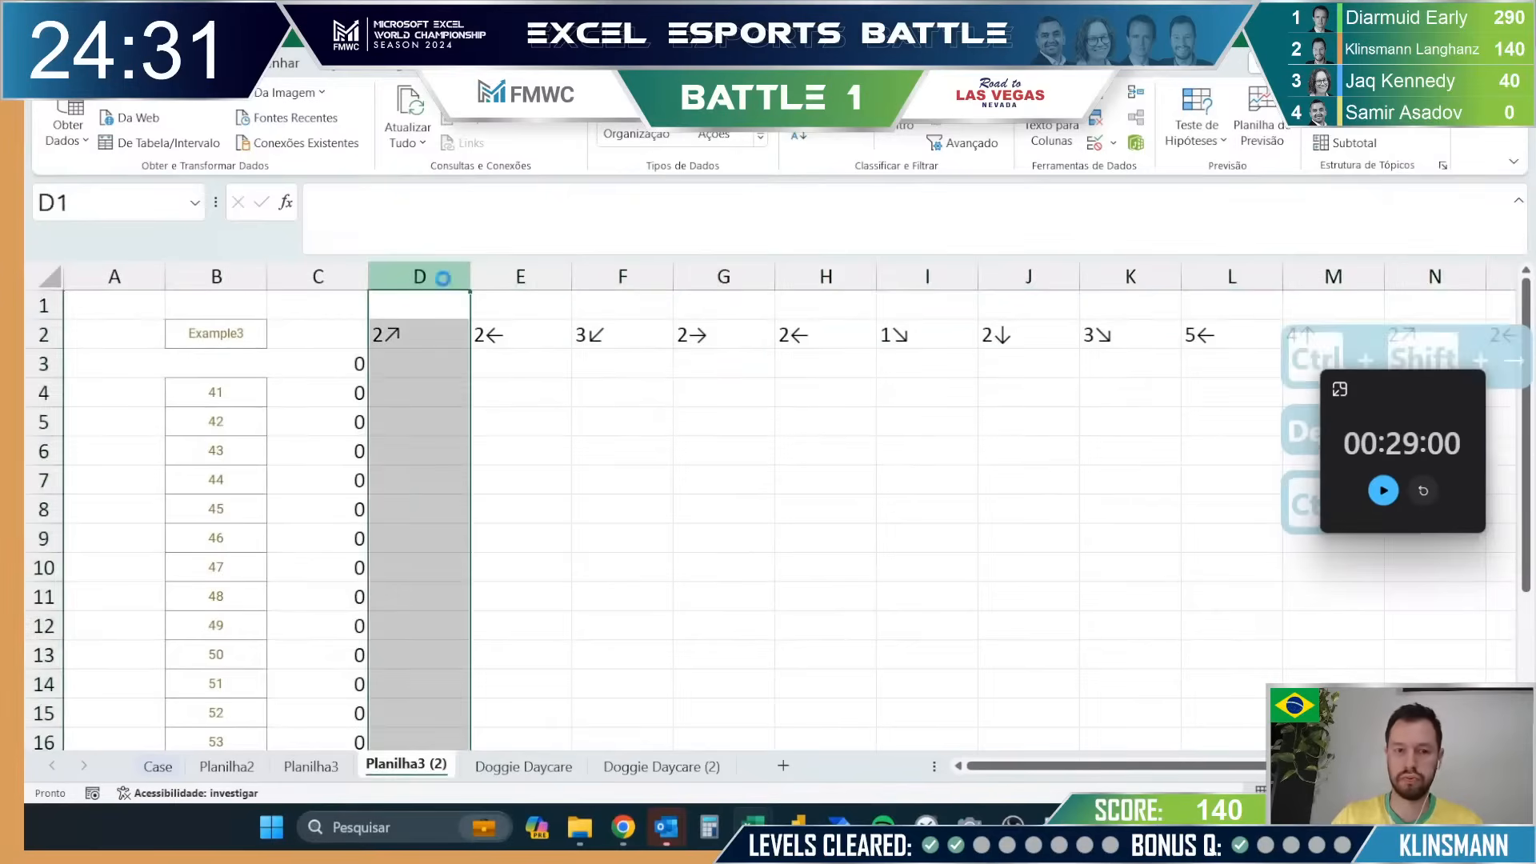
Step: Read the Level 3 distance rules and example on the Case sheet, and look through the Doggie Daycare sheets for existing arrow data
left_click(158, 767)
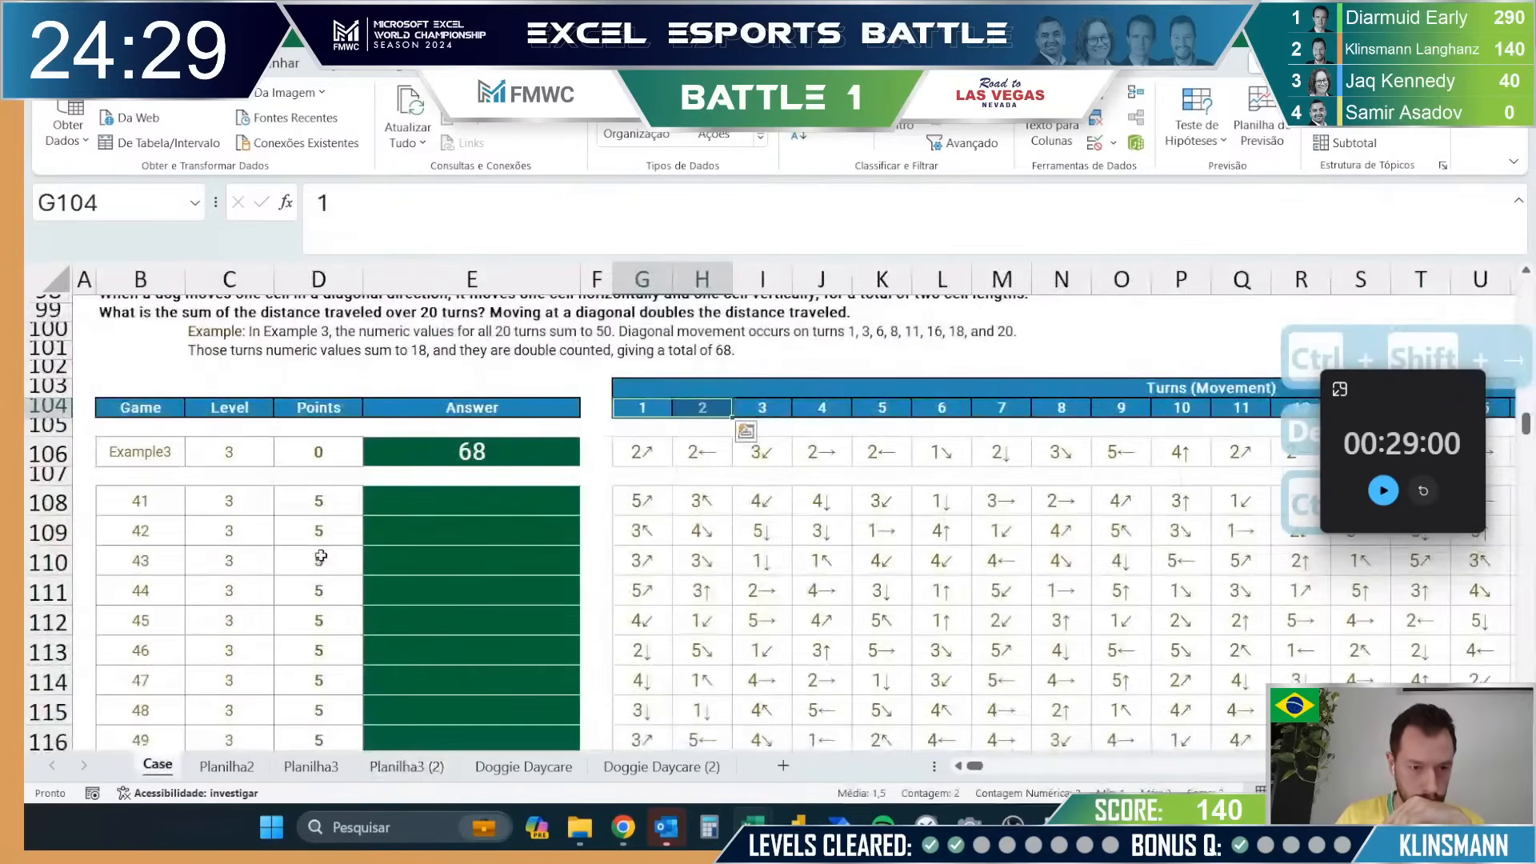
scroll(321, 556, "up", 2)
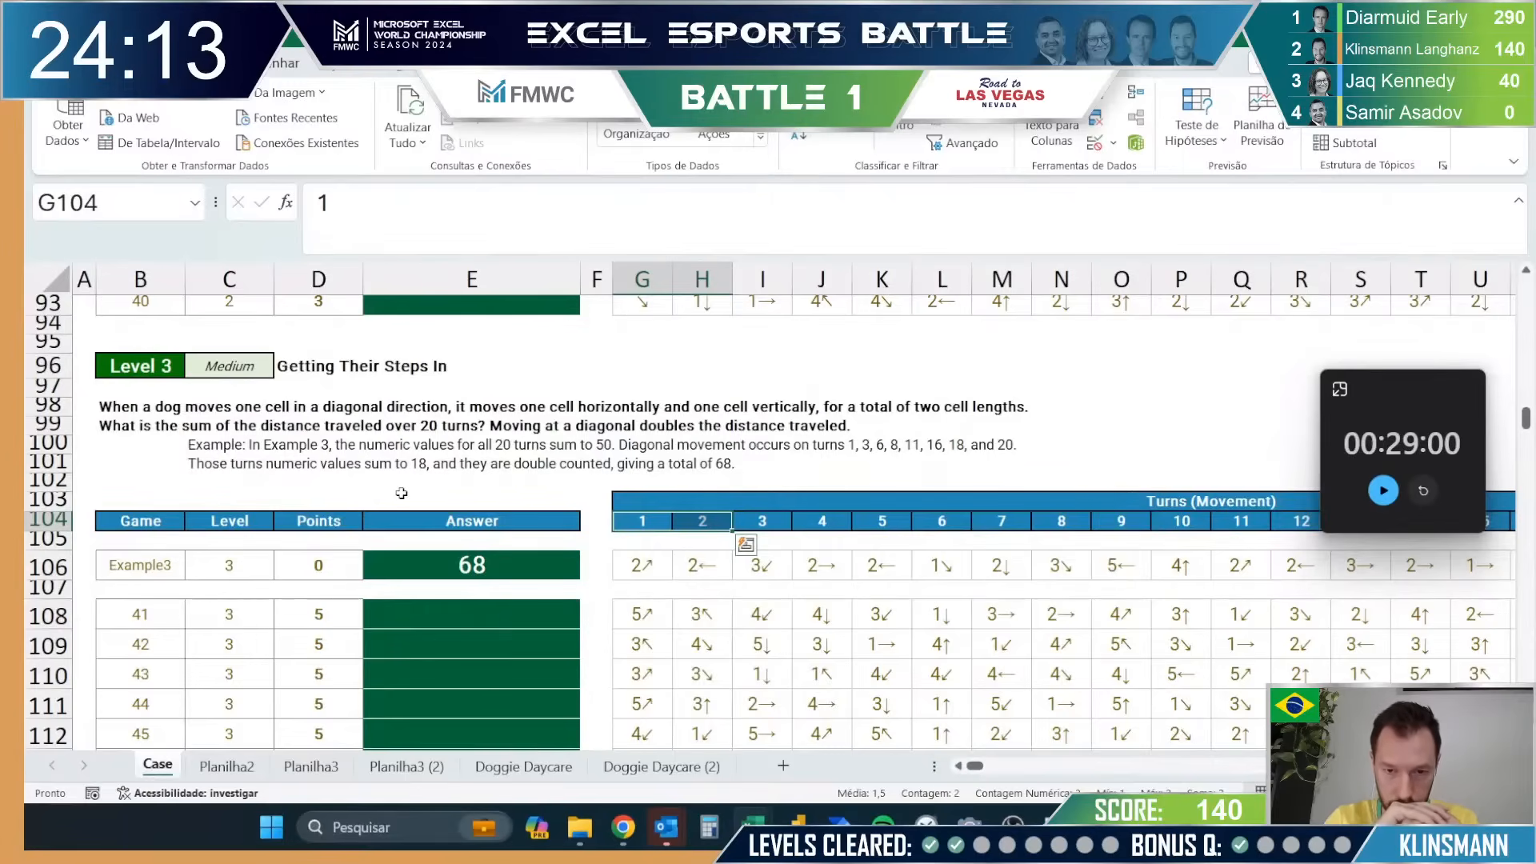
left_click(382, 765)
left_click(628, 780)
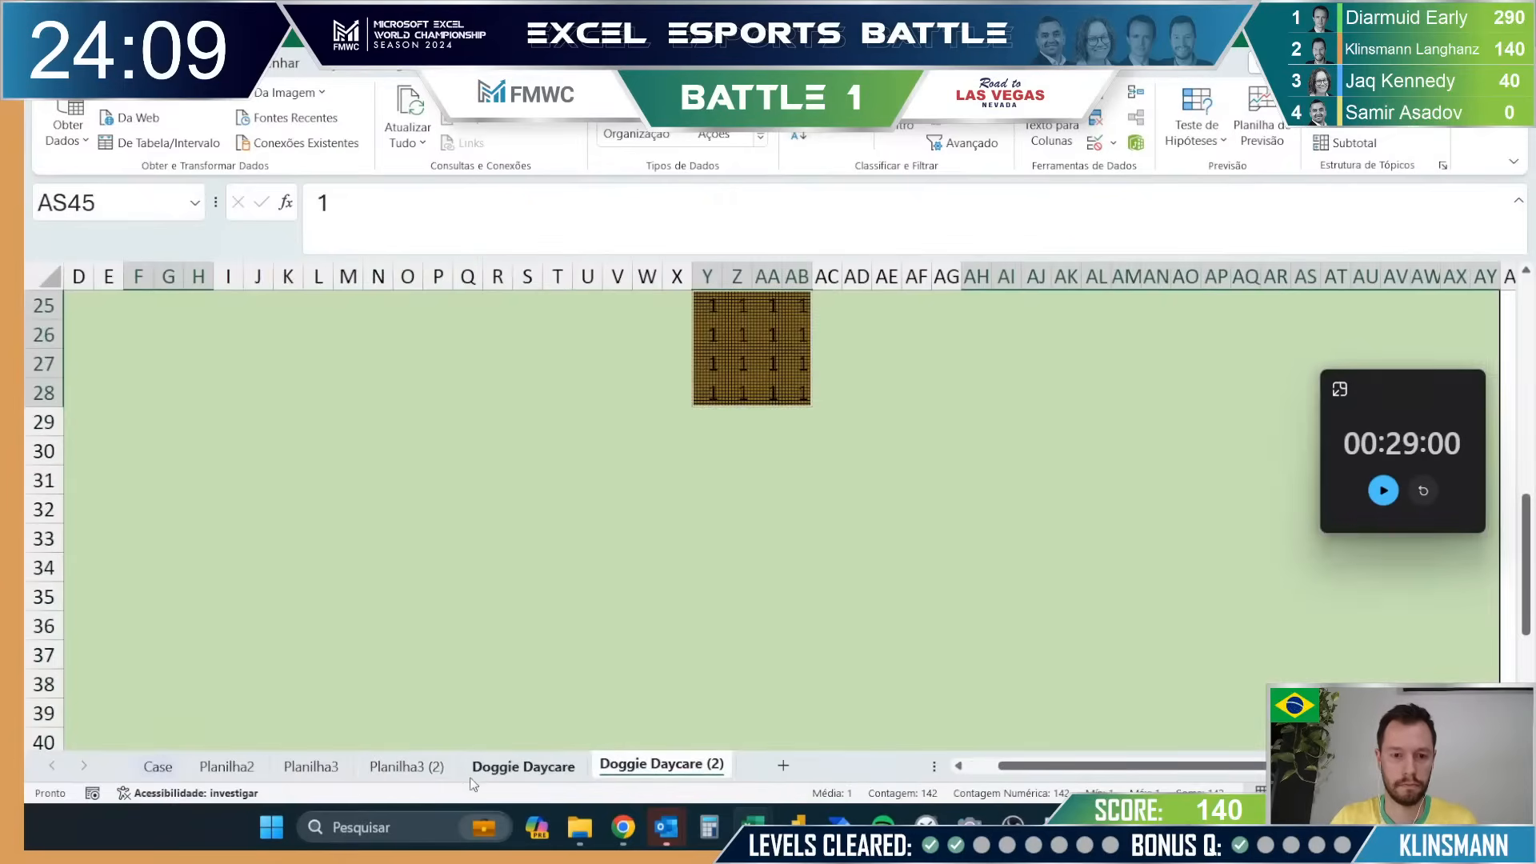
left_click(502, 774)
left_click(407, 772)
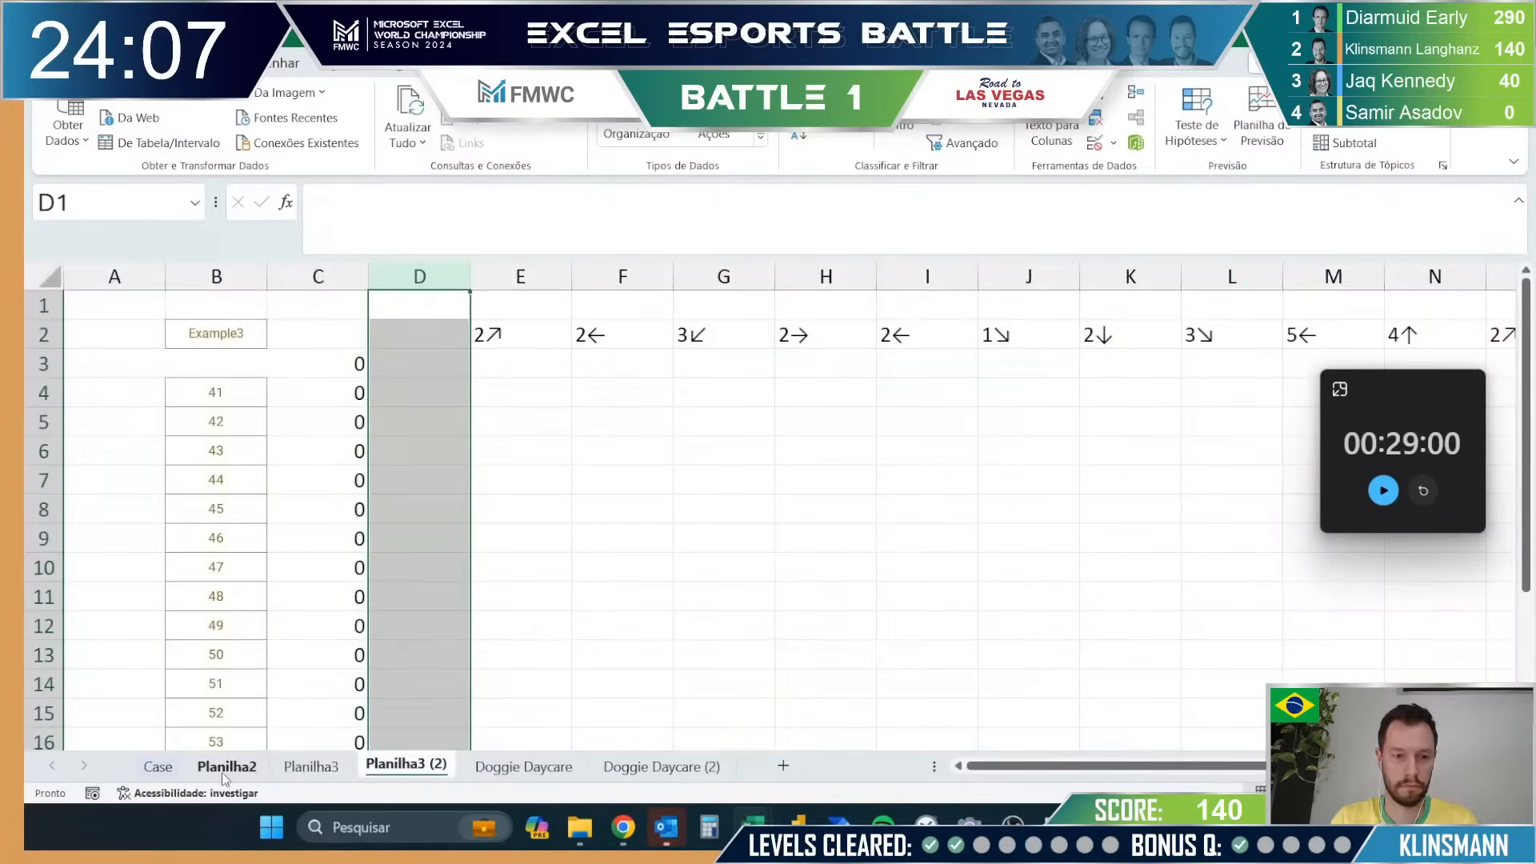
Step: Rename the Planilha2 sheet as B2
left_click(228, 772)
double_click(226, 771)
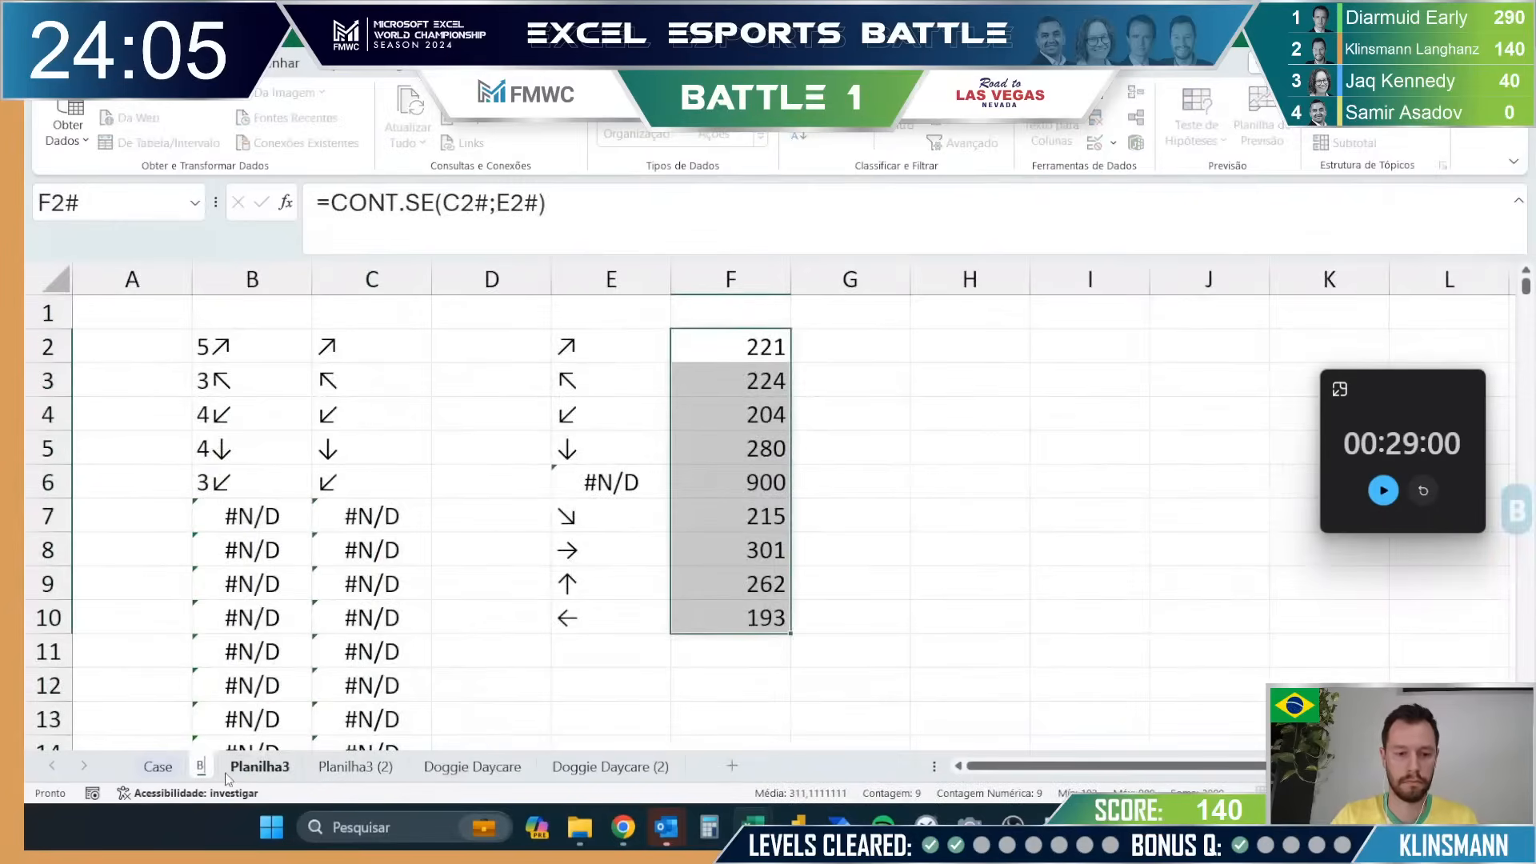
type("B2")
key("Return")
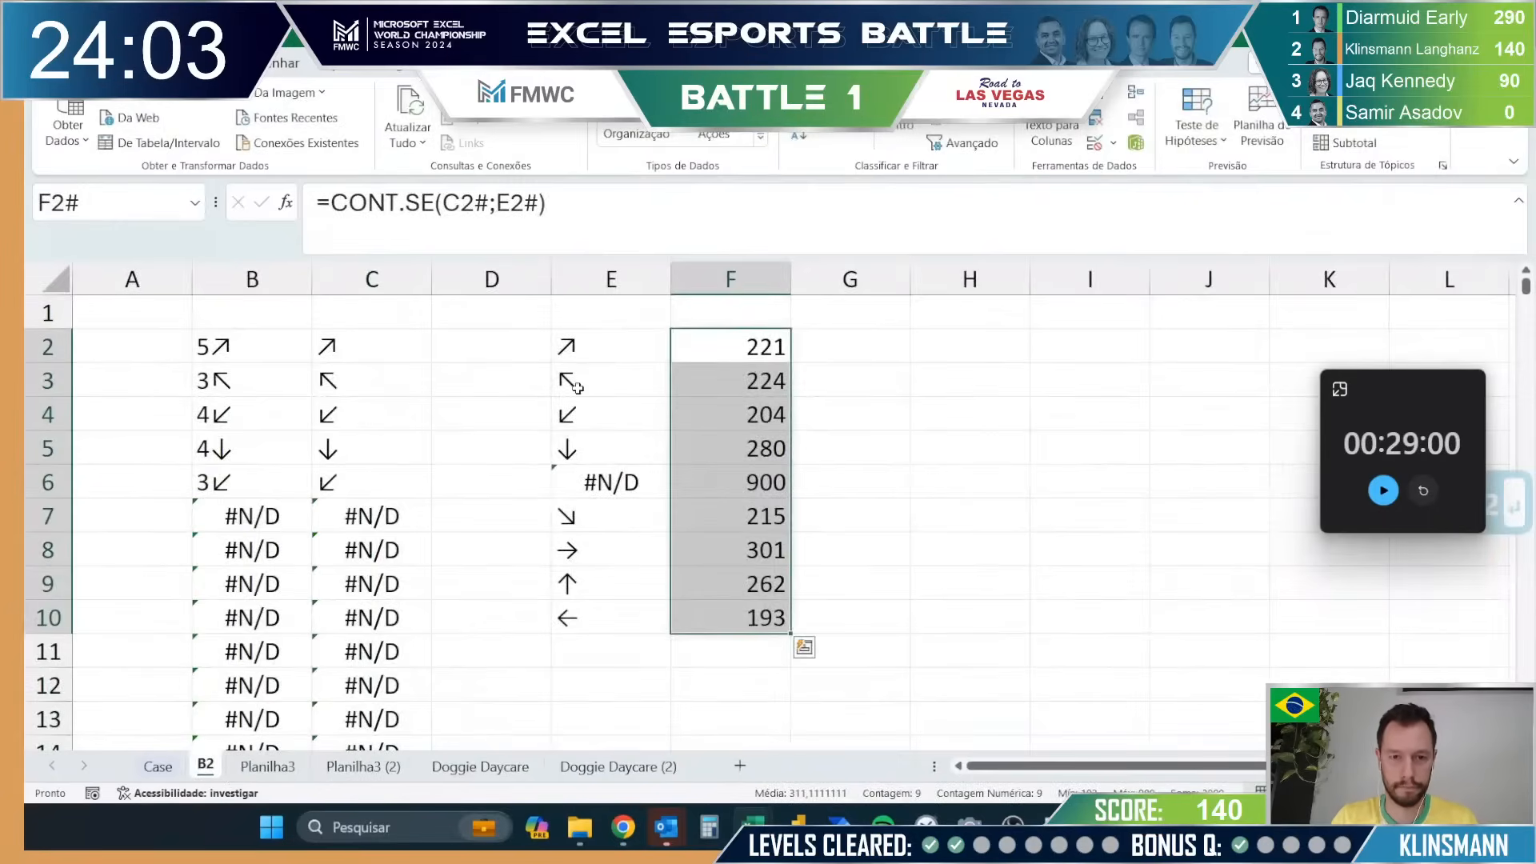
Step: Copy the unique arrow list in E2:E10 and paste it as values starting at G2
left_click_drag(593, 346, 612, 588)
key("ctrl+q")
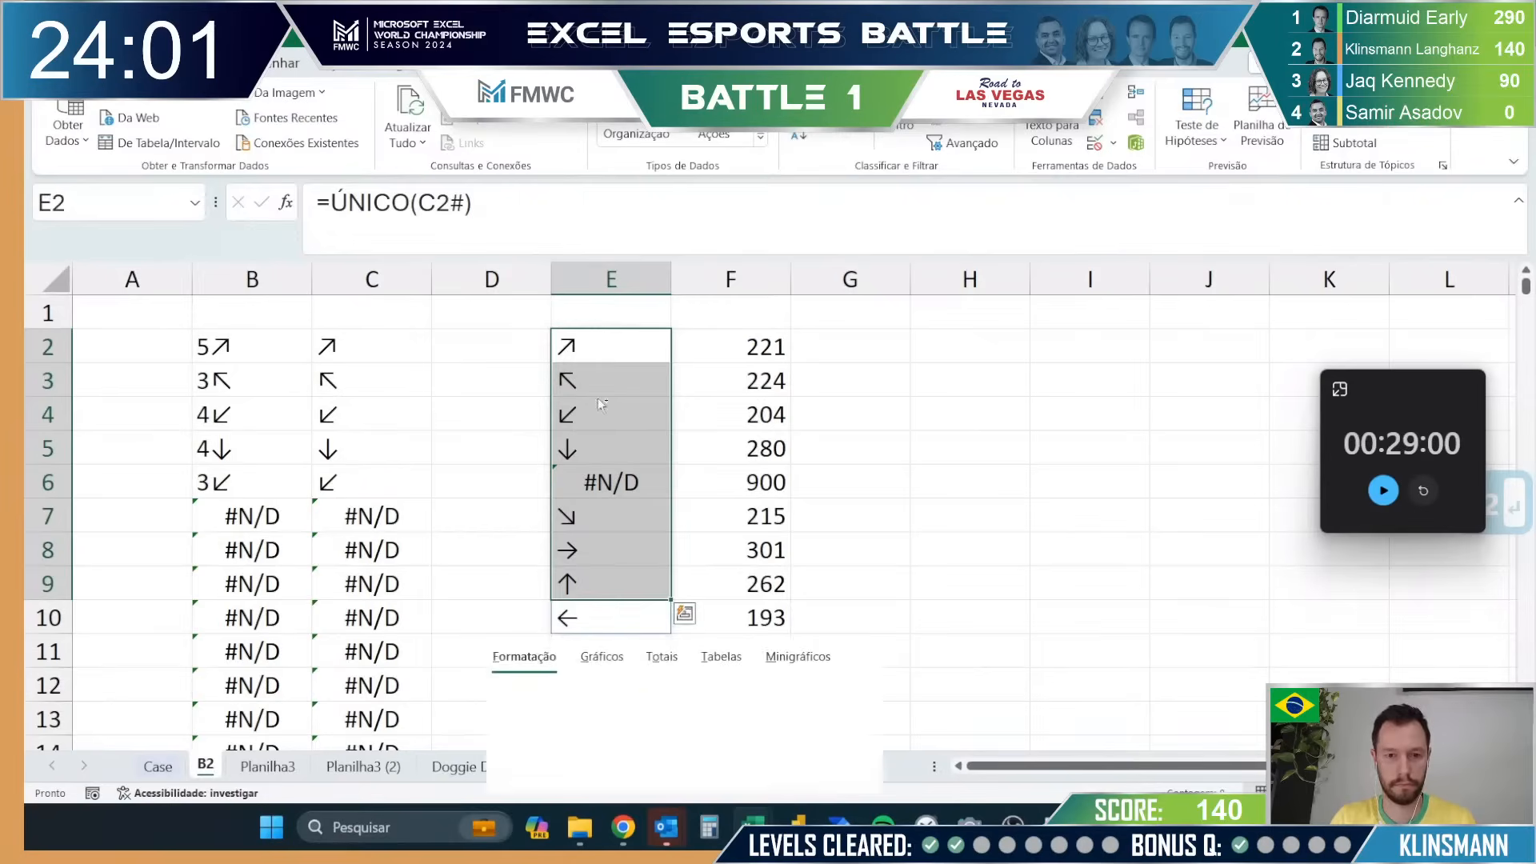
left_click_drag(600, 336, 606, 624)
key("ctrl+c")
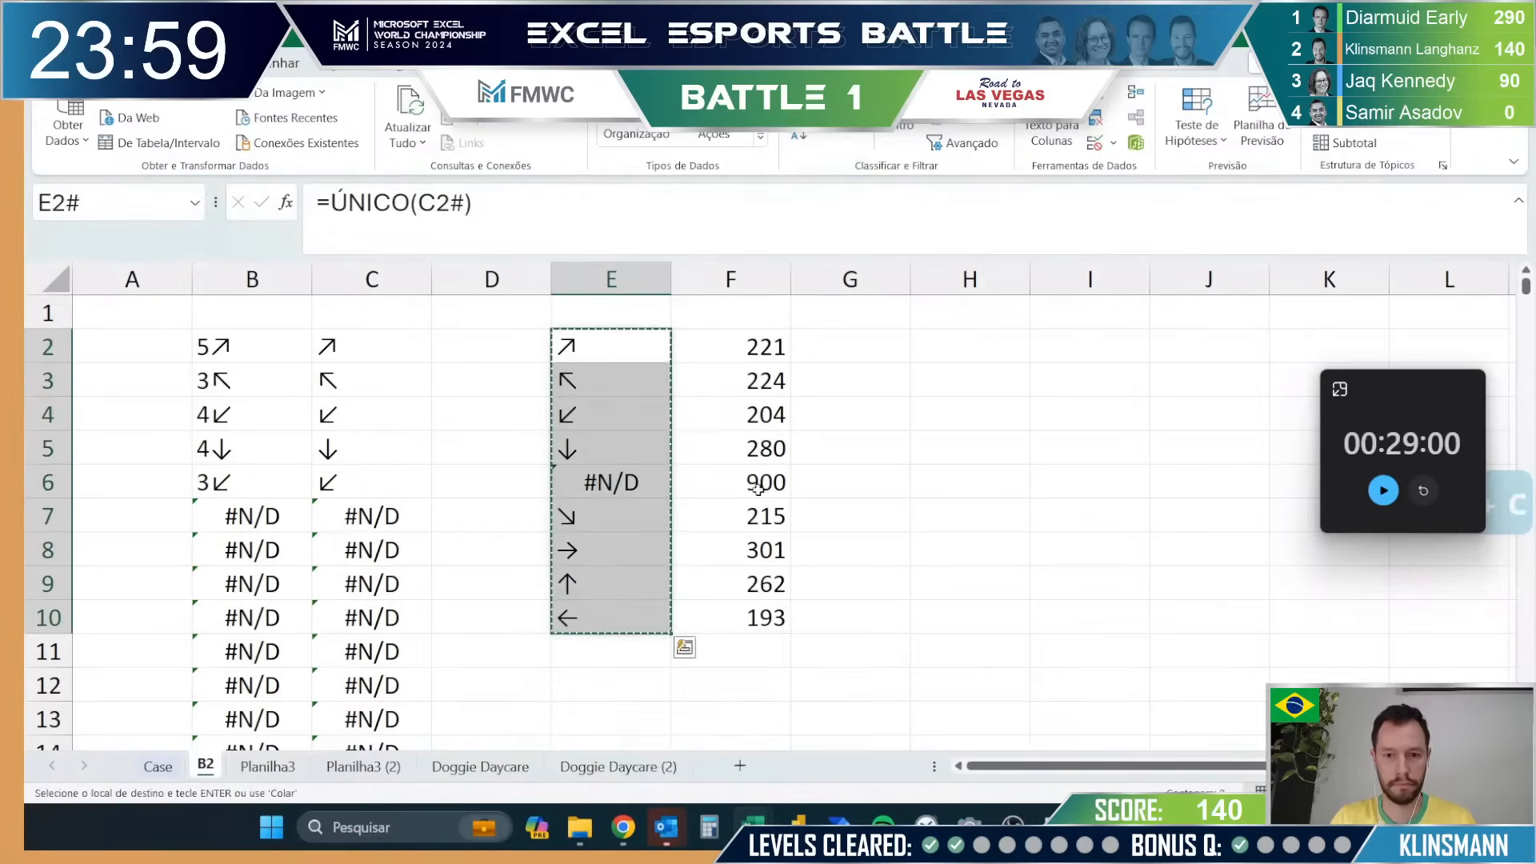
right_click(885, 351)
left_click(962, 280)
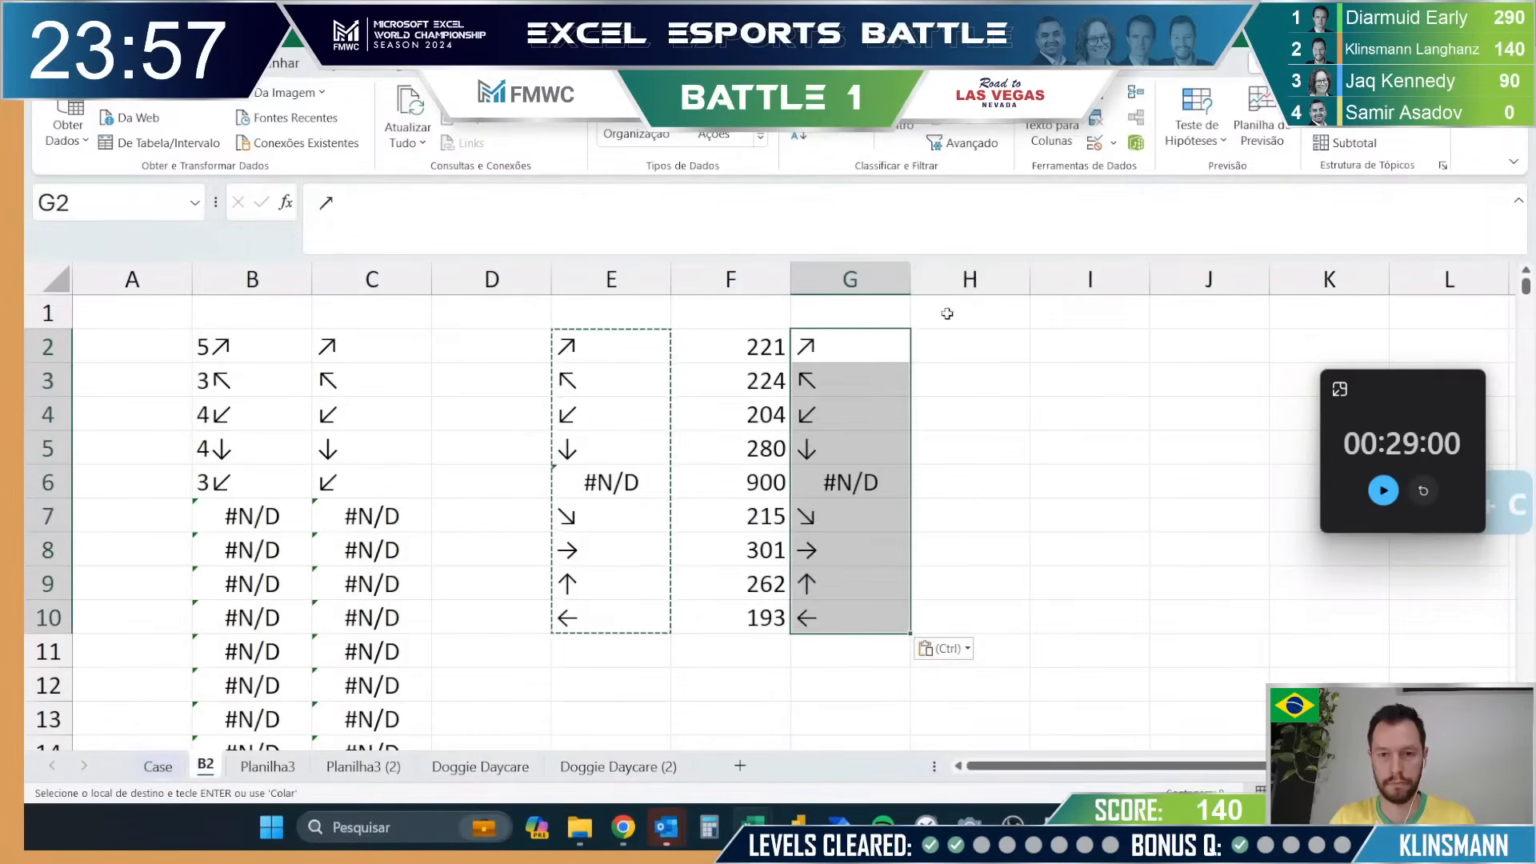
key("Escape")
Step: Remove the #N/D entry from the pasted arrow list and reorder it so the four diagonal arrows fill G2:G5 and the straight ones G6:G9
left_click(855, 439)
left_click(856, 473)
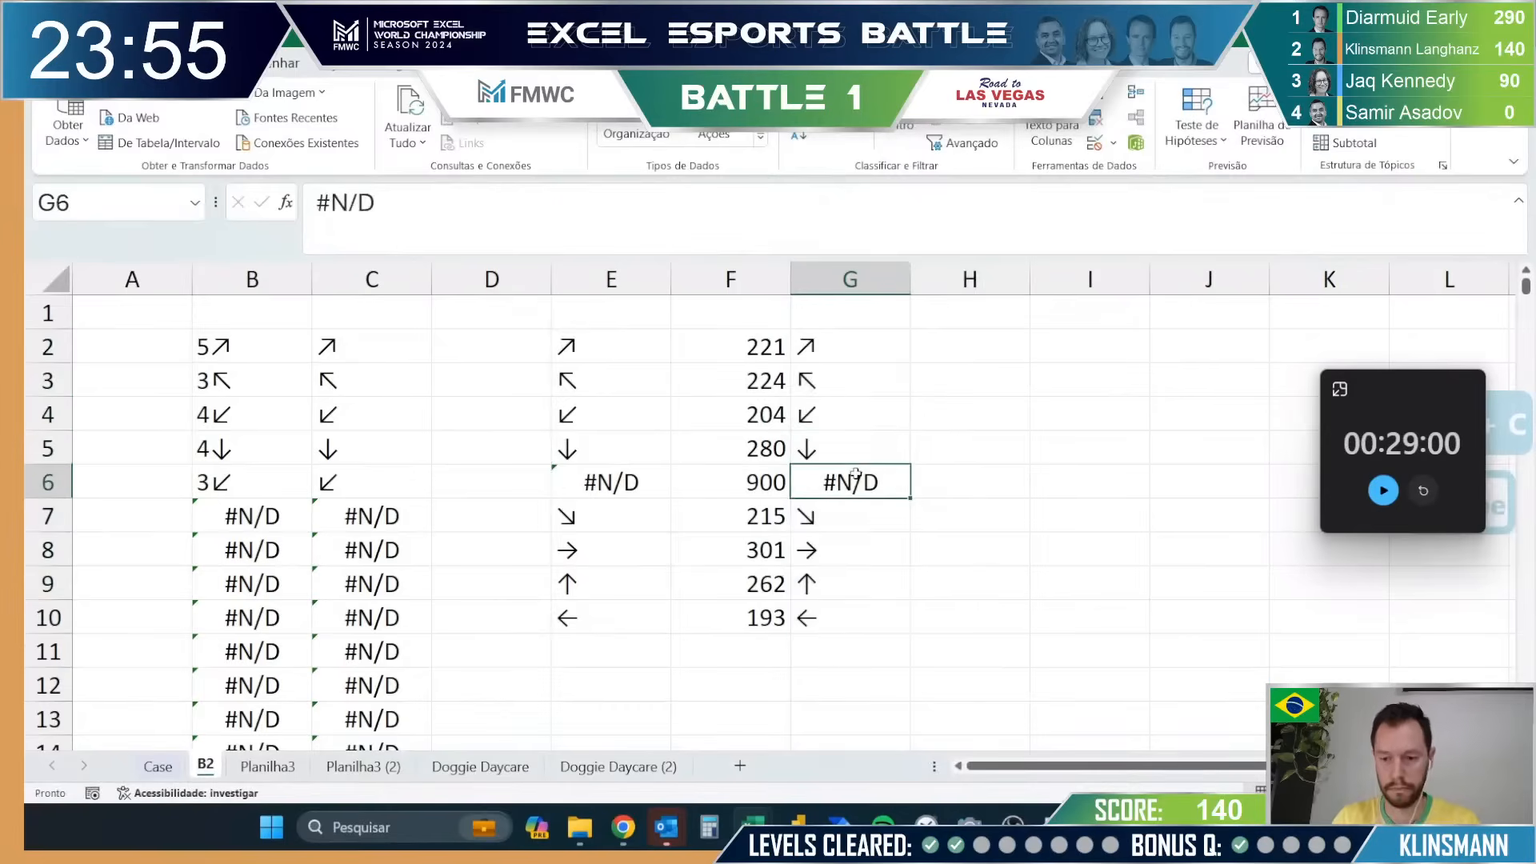
key("Delete")
left_click(828, 520)
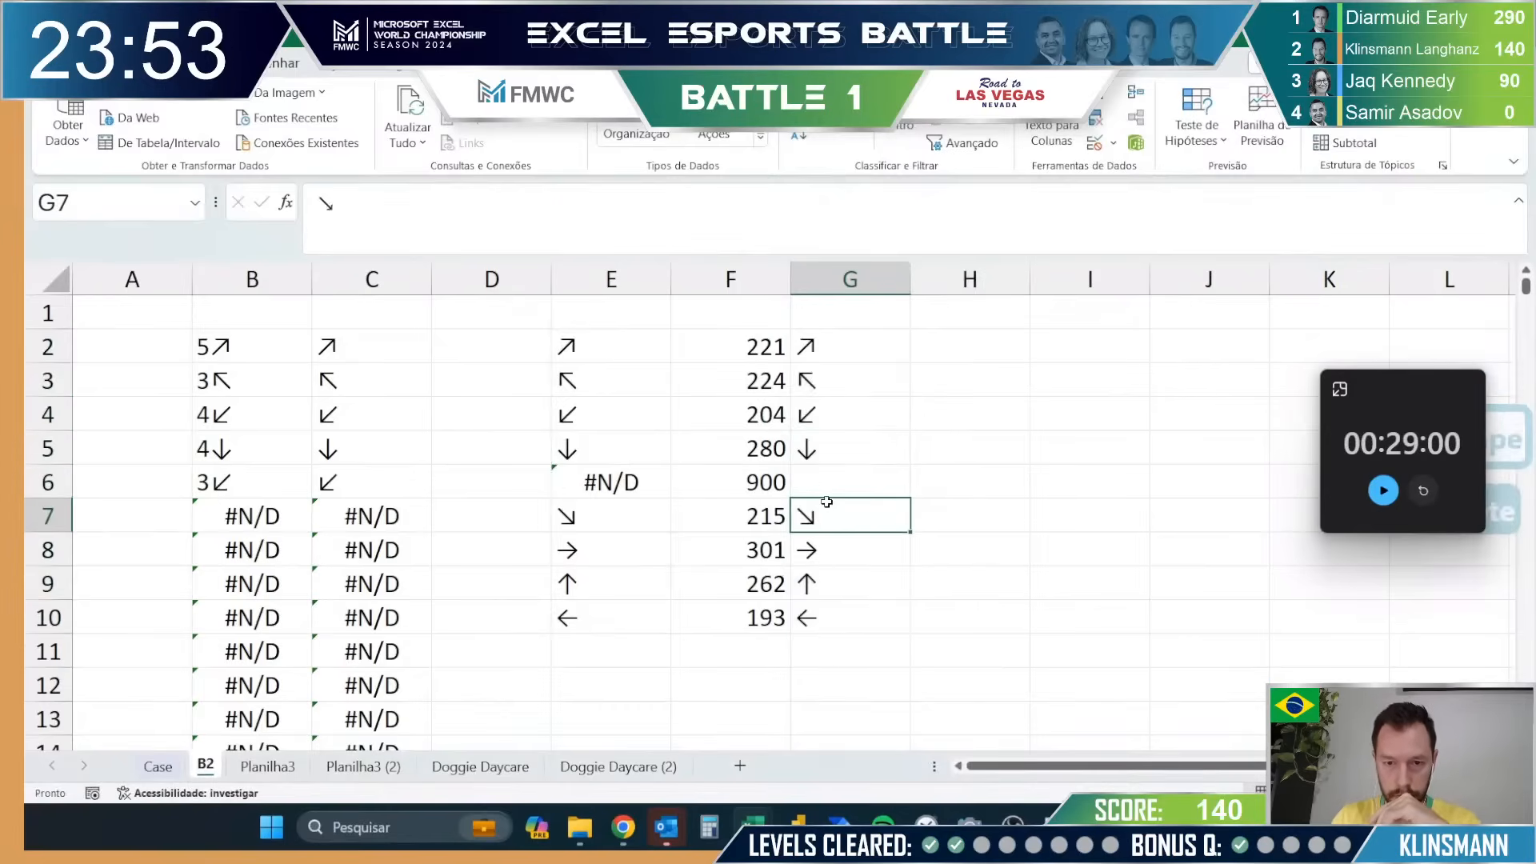
left_click_drag(825, 504, 827, 475)
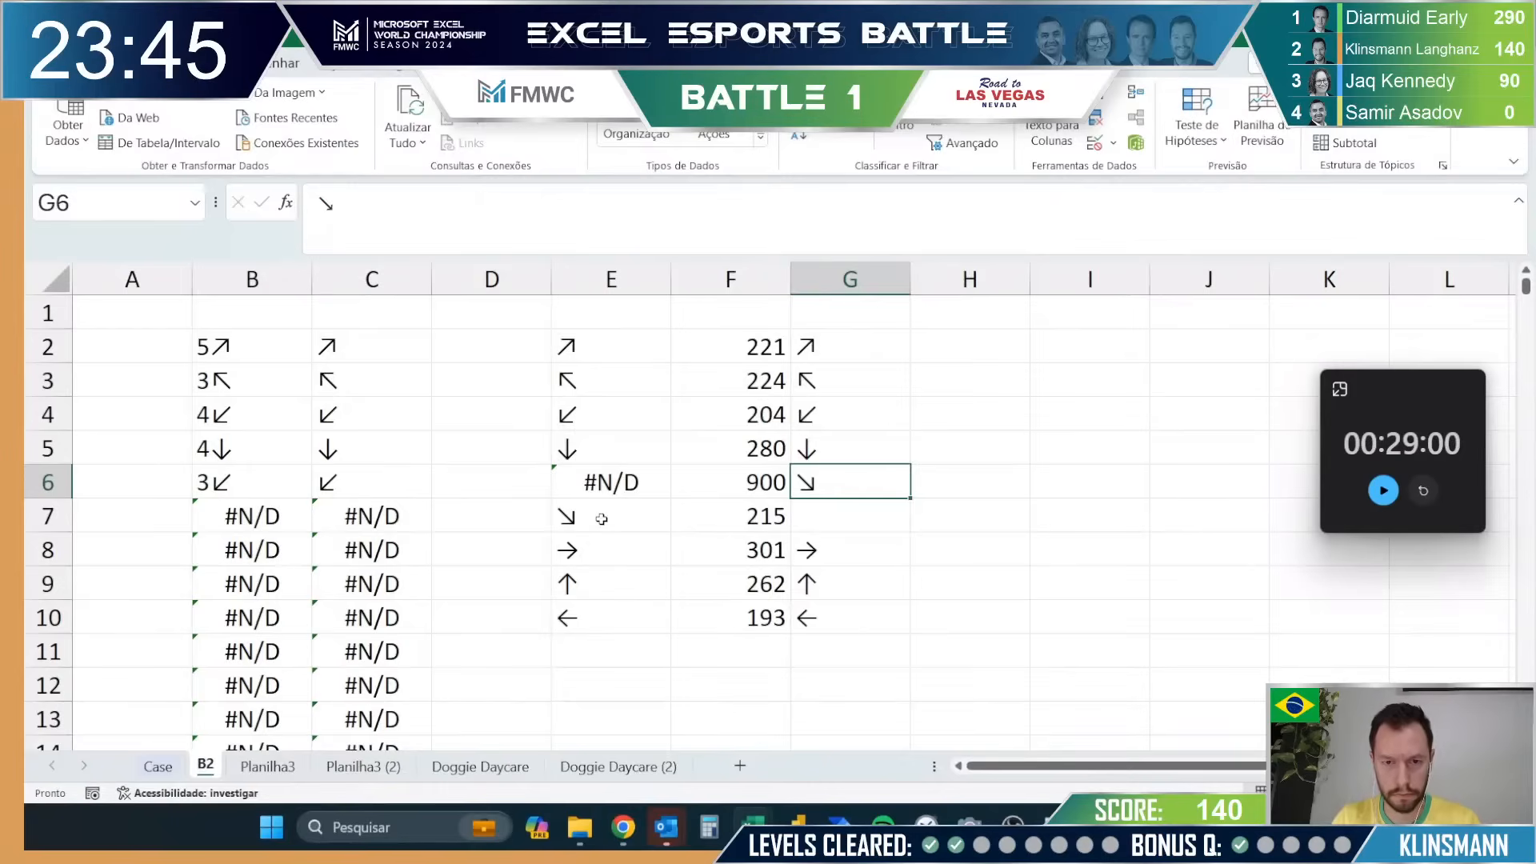
left_click(846, 456)
left_click_drag(845, 464, 824, 606)
left_click(827, 457)
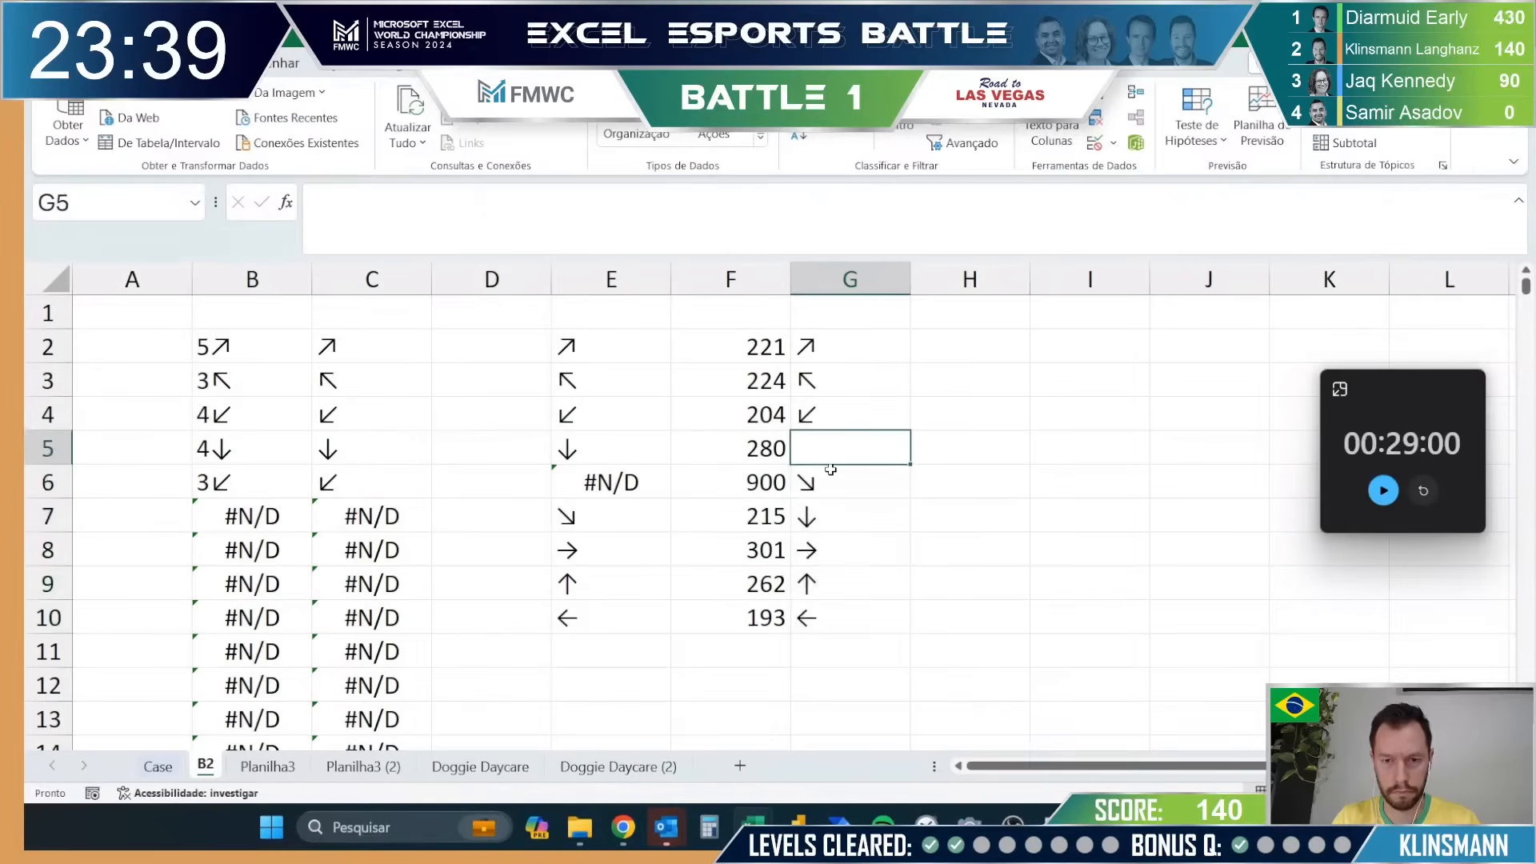
mouse_move(831, 472)
left_mouse_down()
mouse_move(813, 612)
mouse_move(824, 449)
left_mouse_up()
Step: Enter distance multipliers in column H: 2 for the diagonal arrows in H2:H5 and 1 for the straight arrows in H6:H9
left_click(925, 350)
type("2")
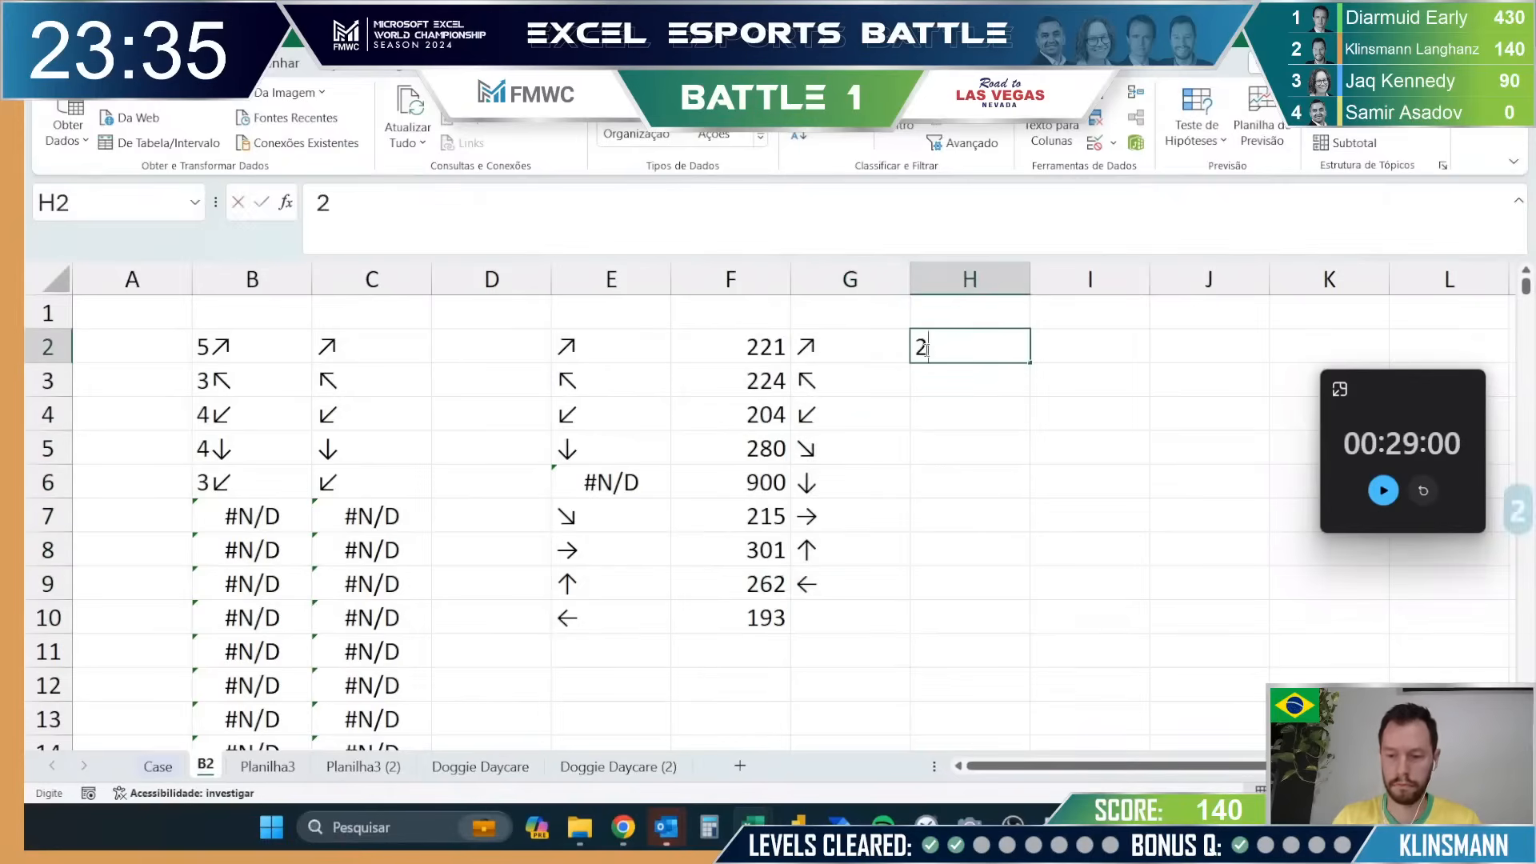
key("Return")
type("2")
key("Return")
type("2")
key("Return")
type("2")
key("Return")
type("1")
key("Return")
type("1")
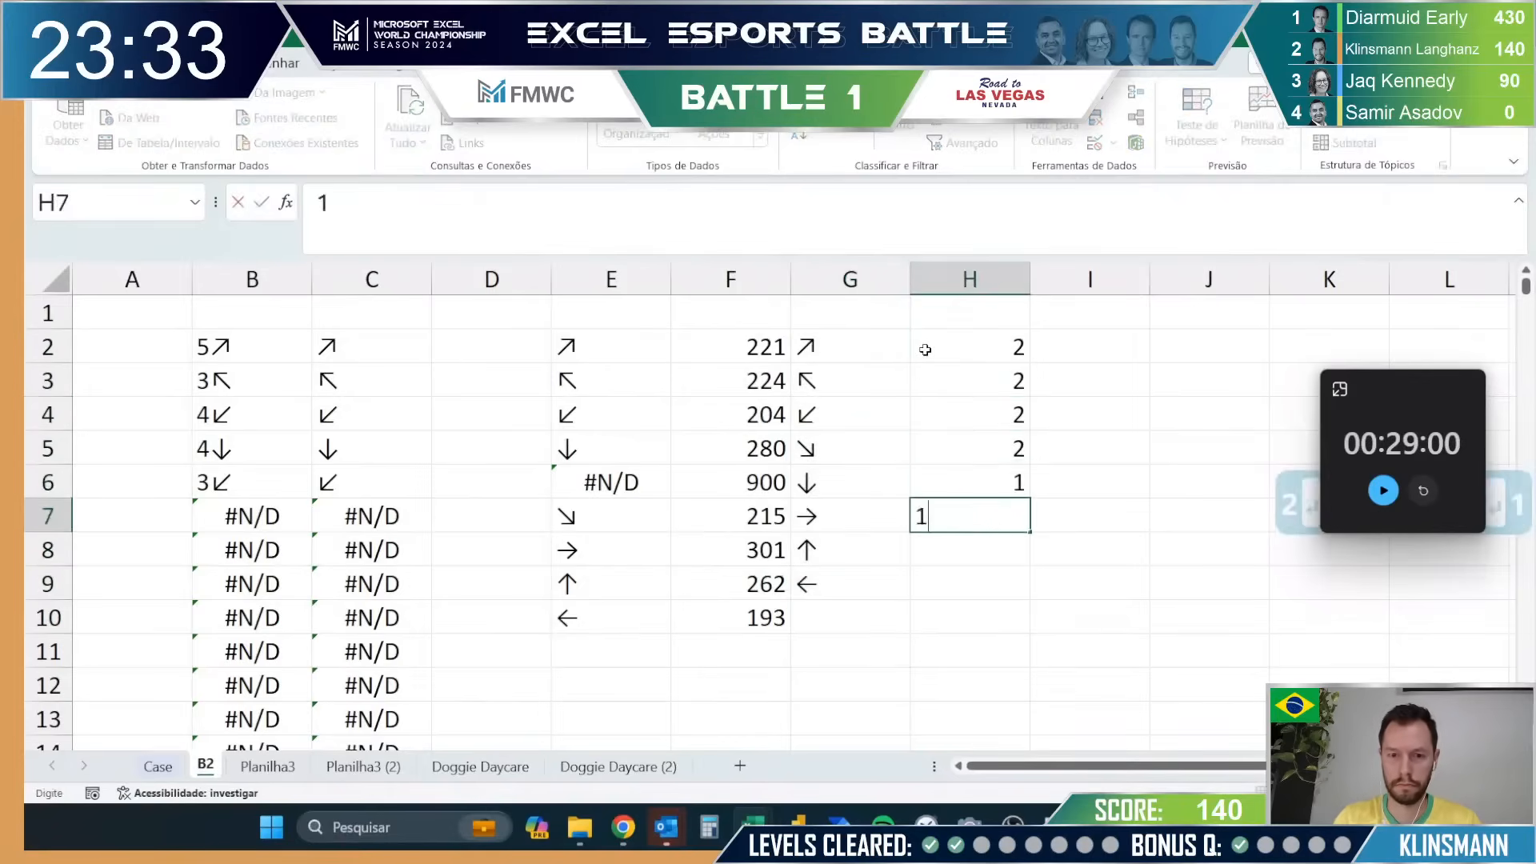
key("Return")
type("1")
key("Return")
type("1")
key("Escape")
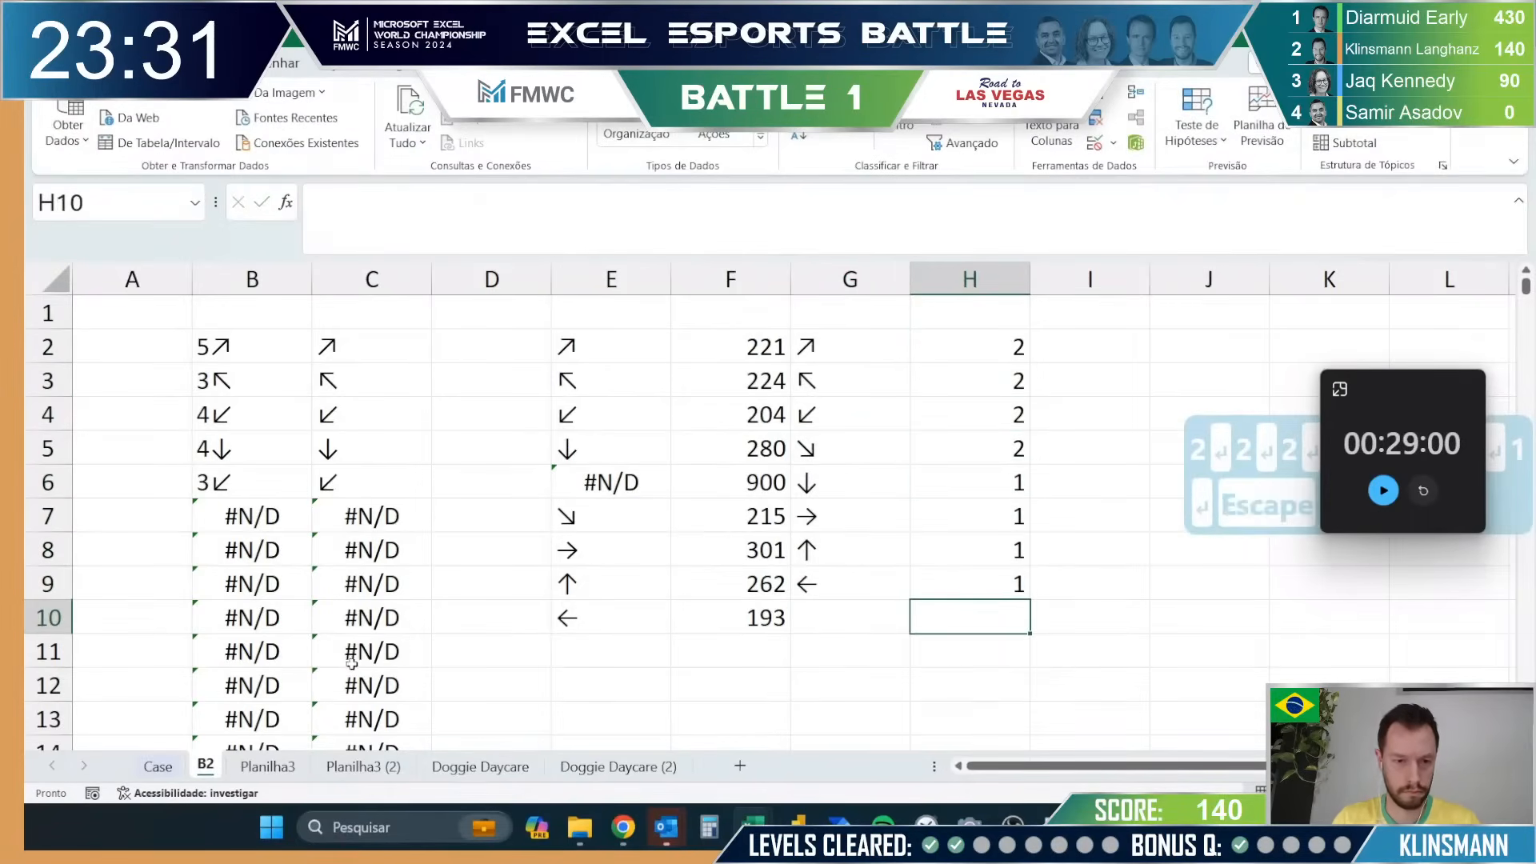
Step: Name the arrow list G2:G9 diag and the multiplier range H2:H9 dist
left_click_drag(832, 336, 840, 583)
left_click(142, 193)
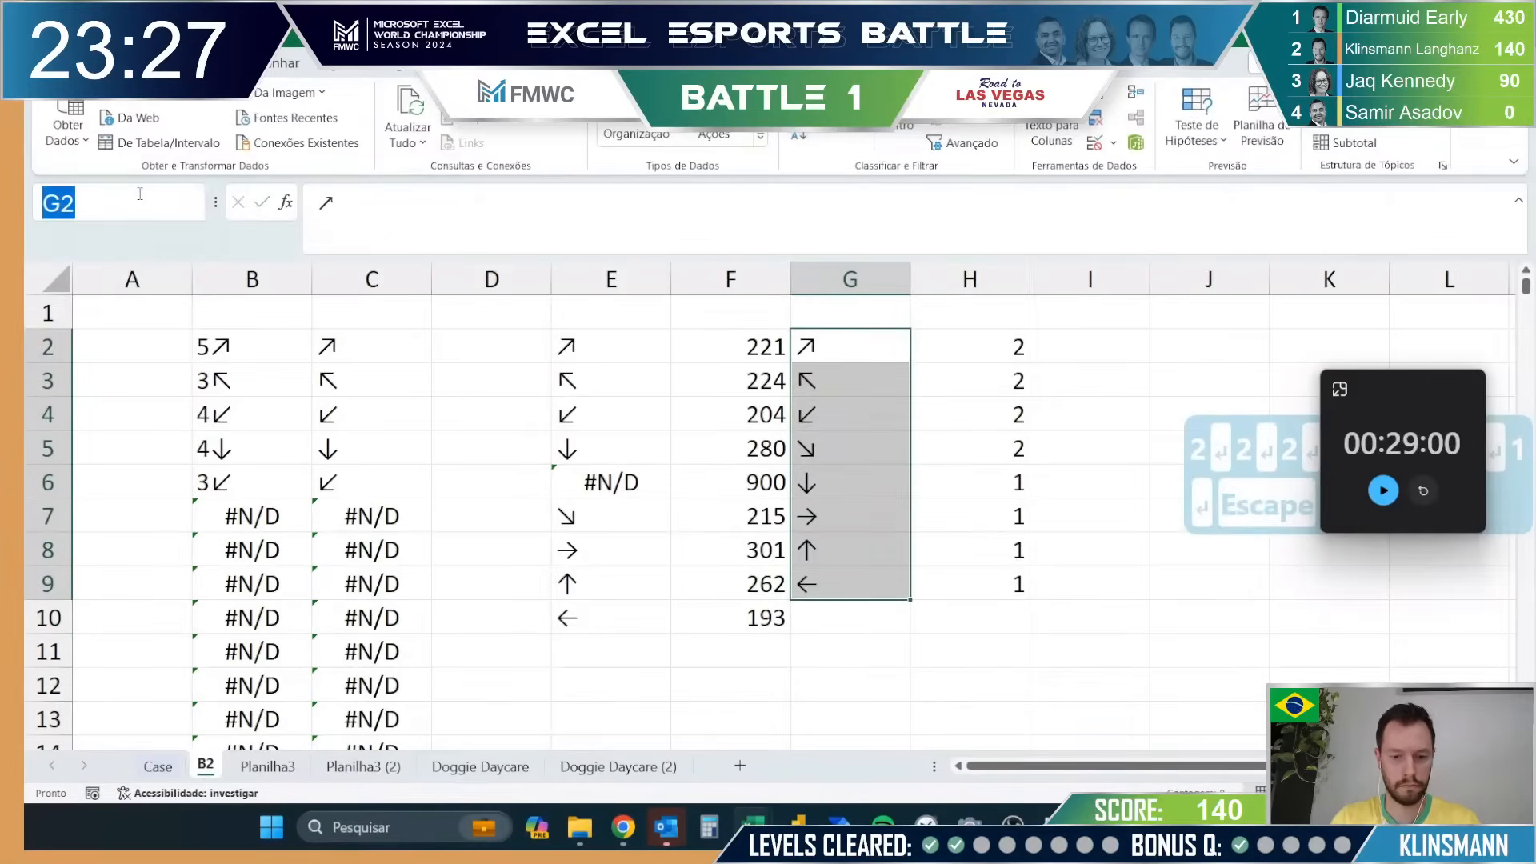
type("diag")
left_click_drag(944, 344, 948, 572)
type("dist")
key("Return")
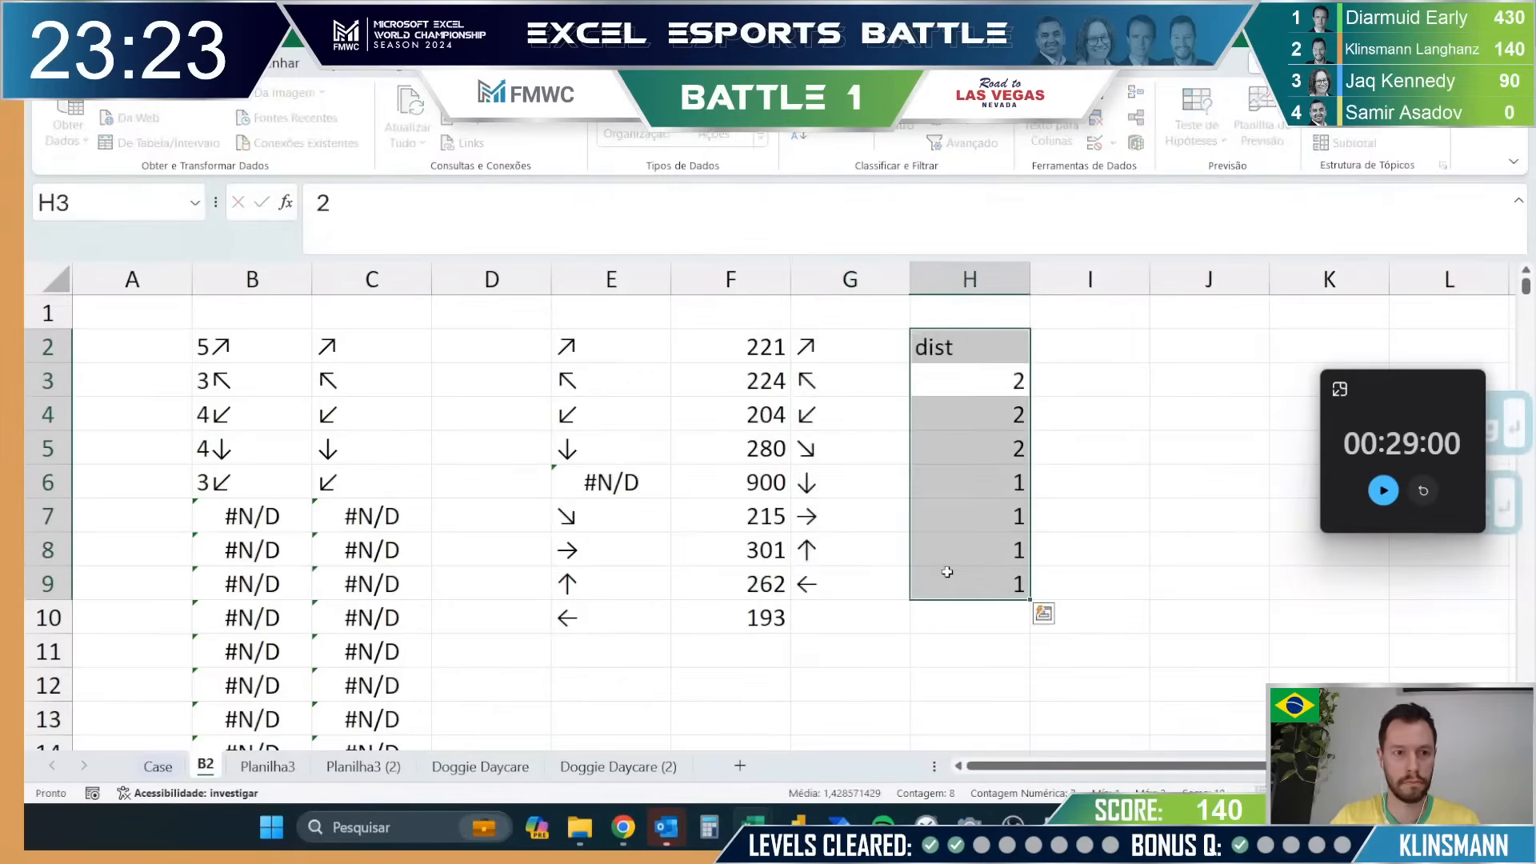
key("ctrl+z")
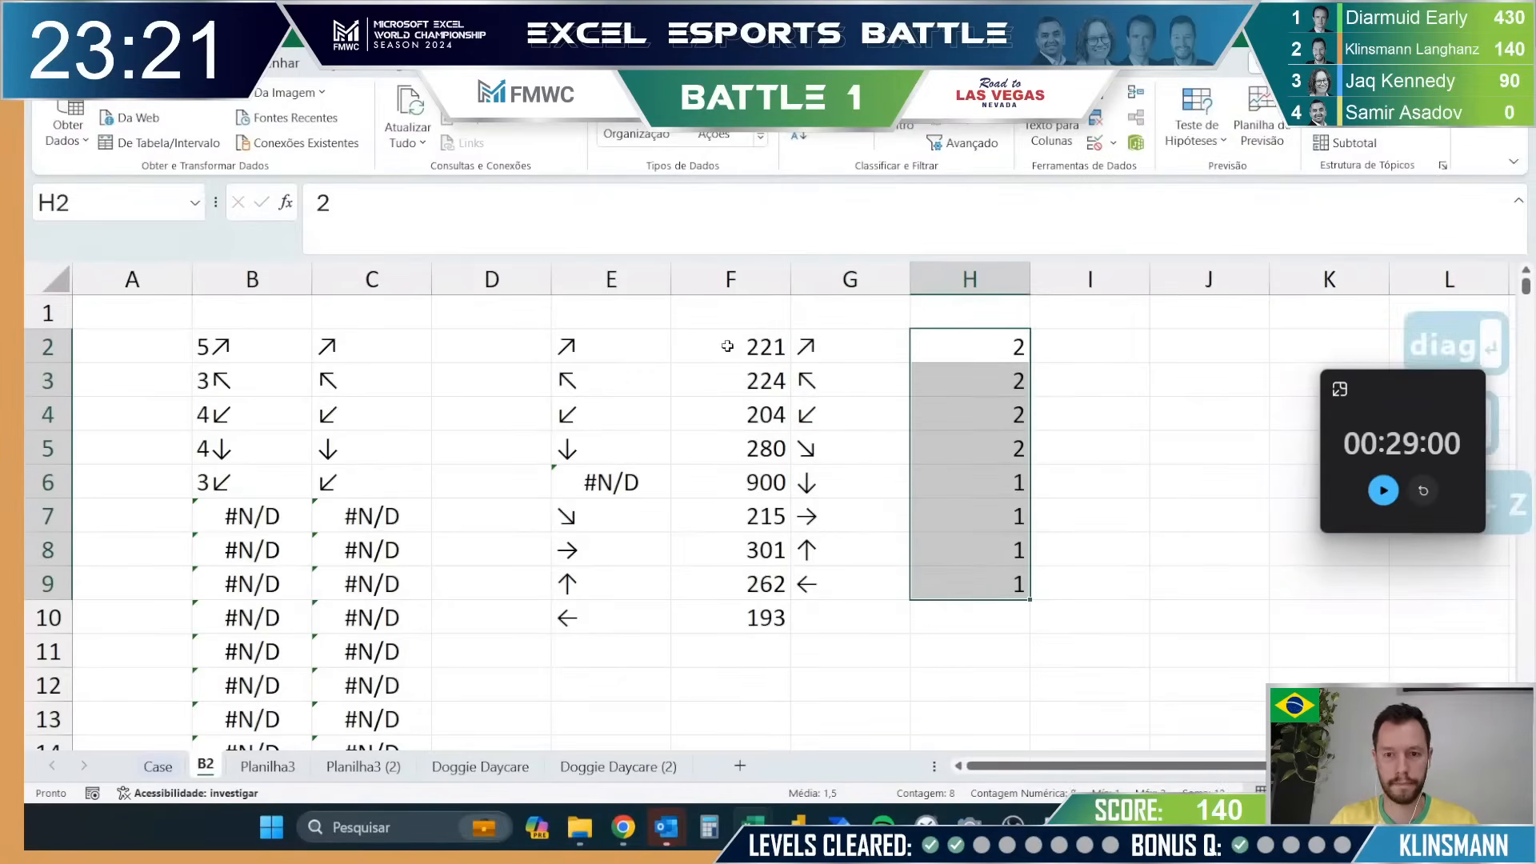
left_click(76, 201)
type("dist")
key("Return")
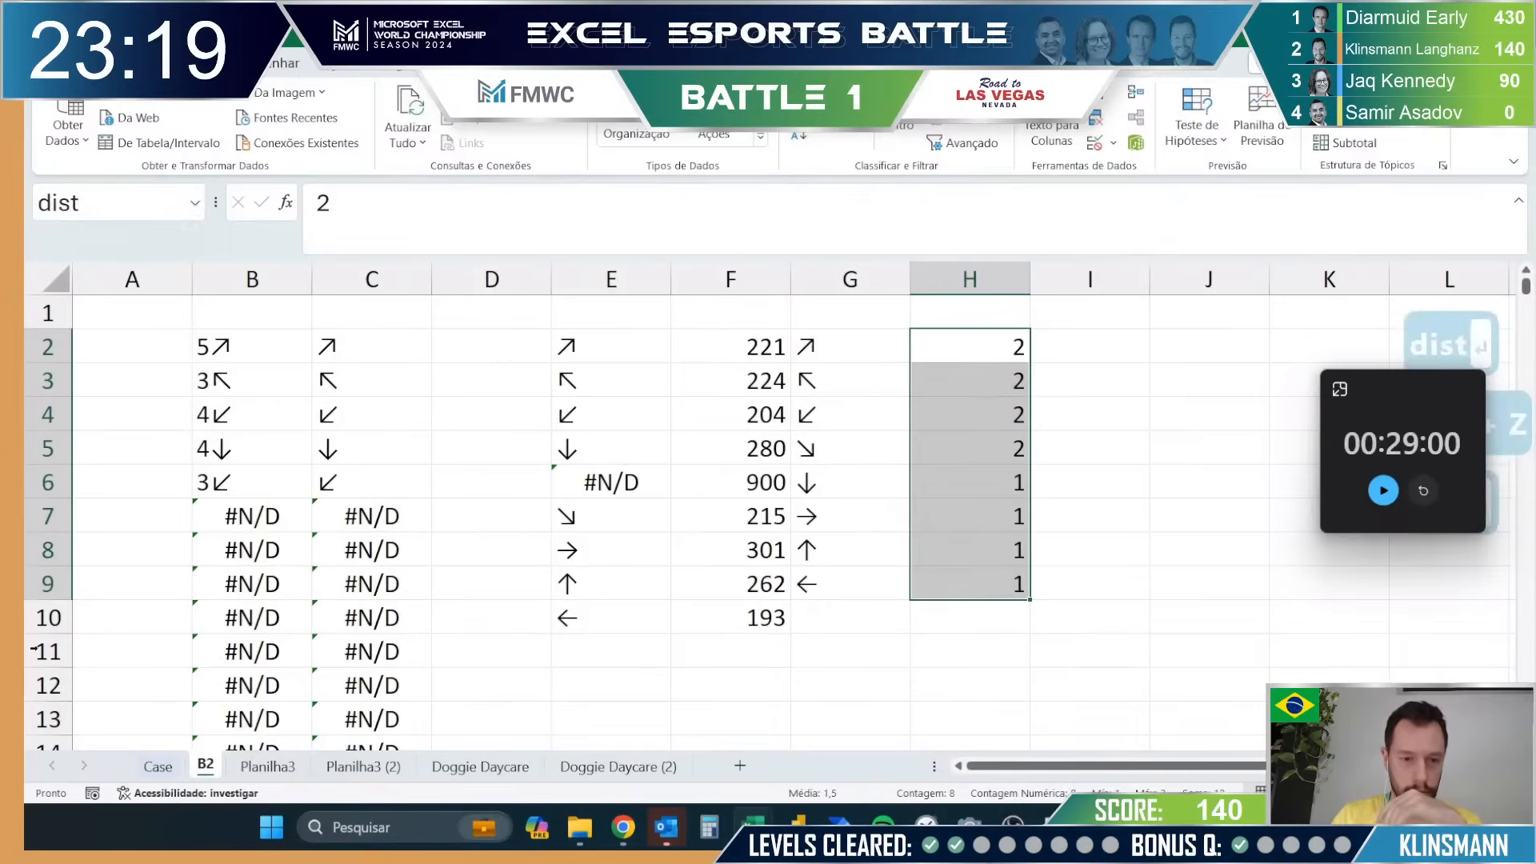
Step: Extract each turn's numeric value on Planilha3 (2) by entering =ESQUERDA(E2#)*1 in E3
left_click(363, 765)
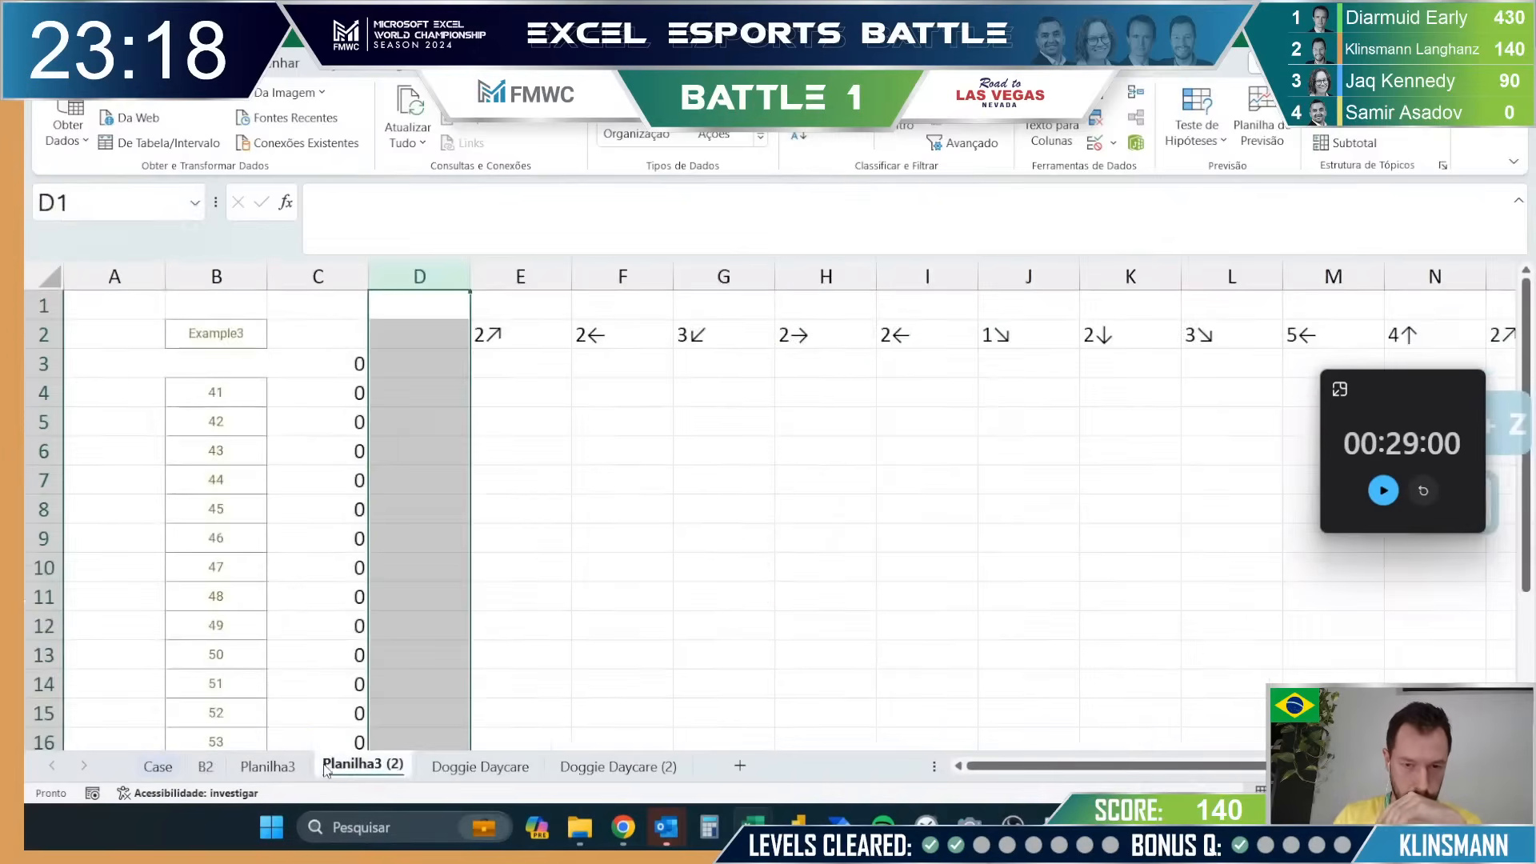
left_click(503, 365)
type("=esq")
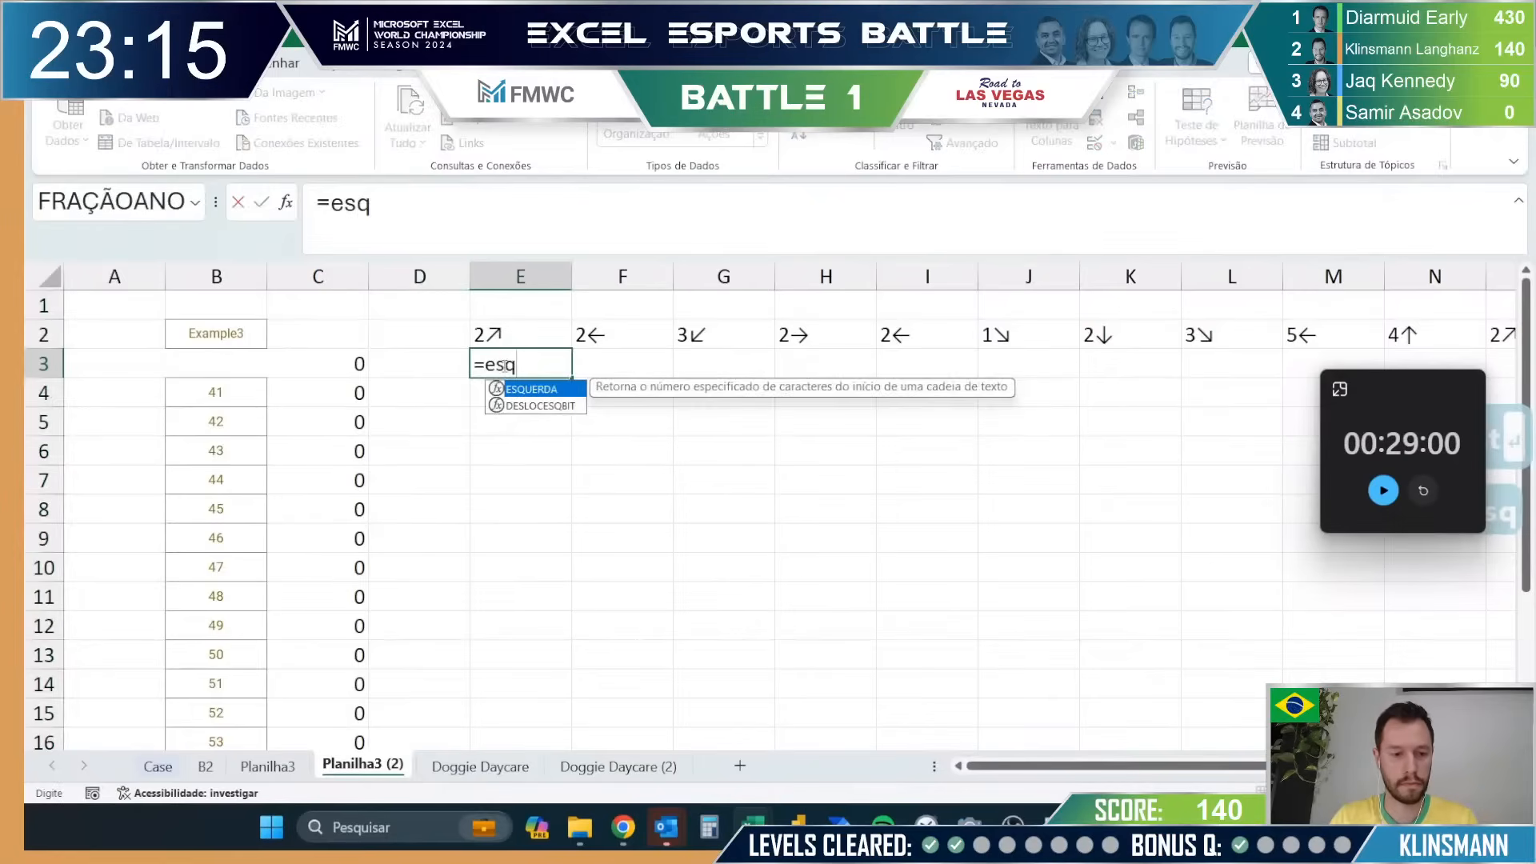
key("Tab")
left_click(501, 336)
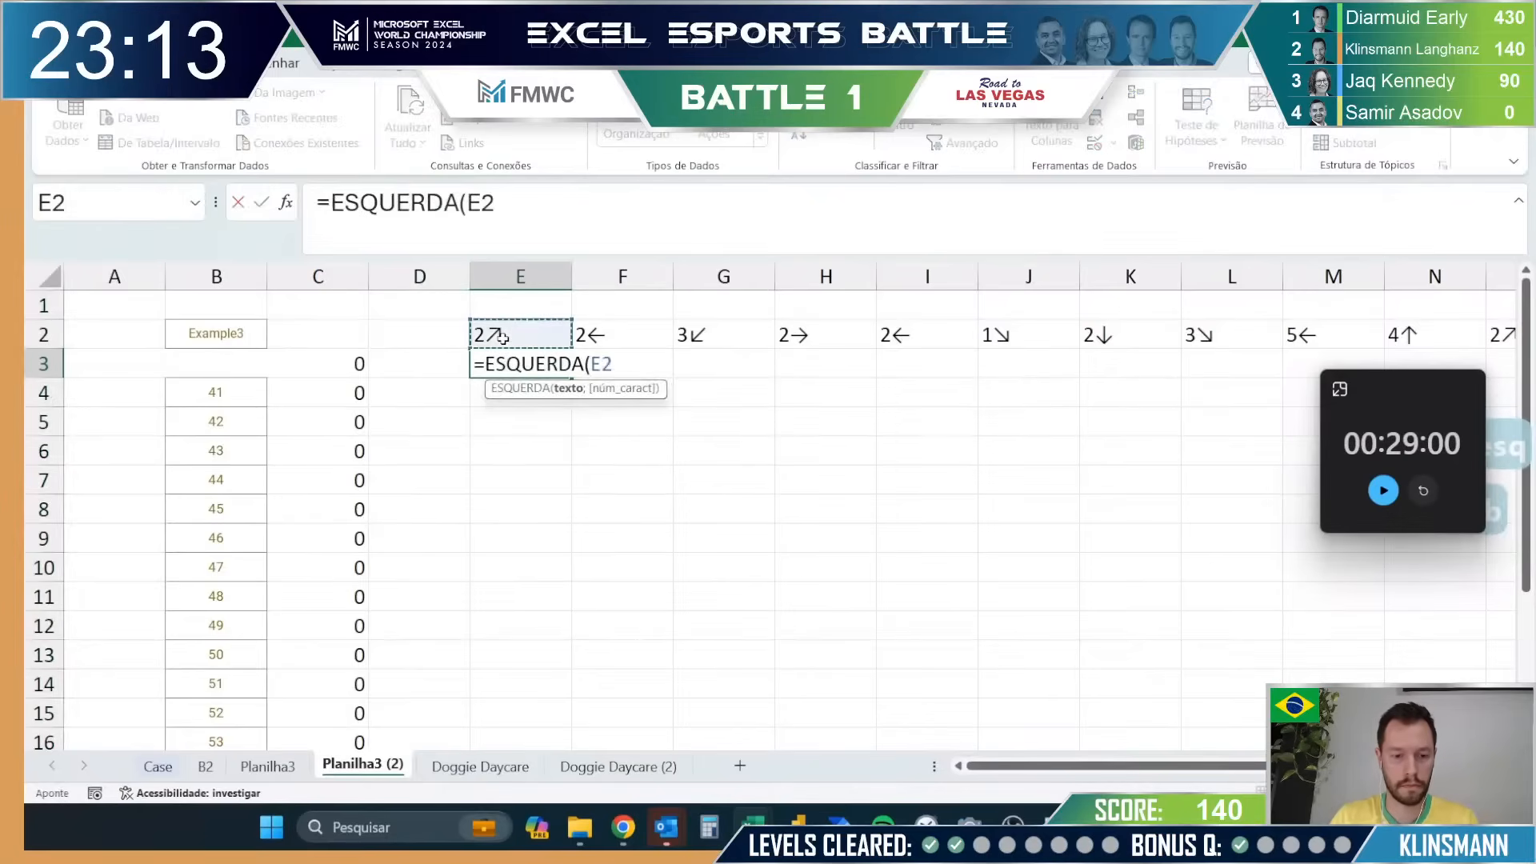
type("#)*1")
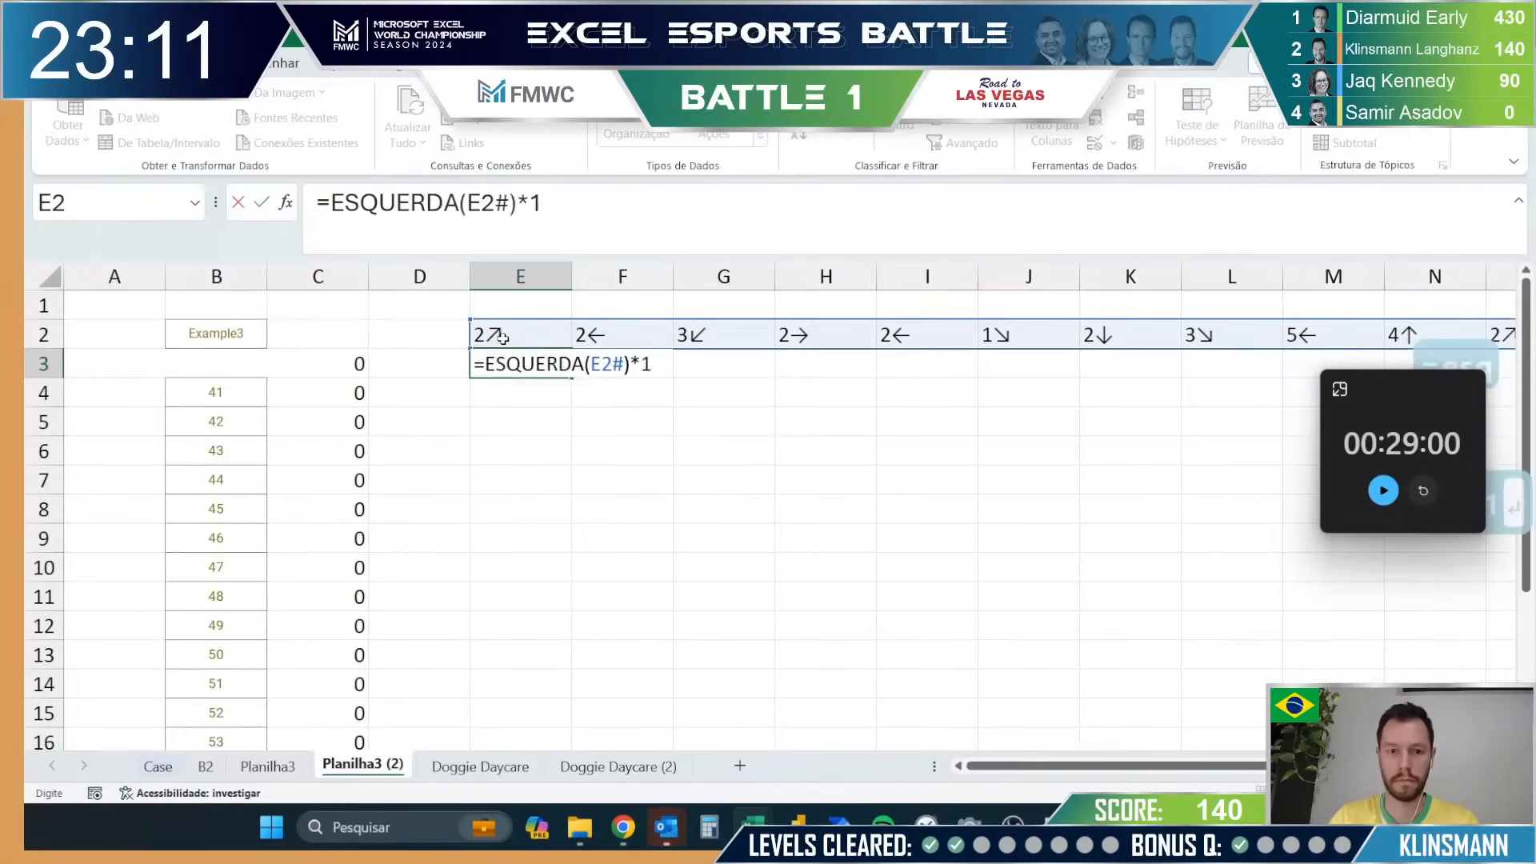
key("Return")
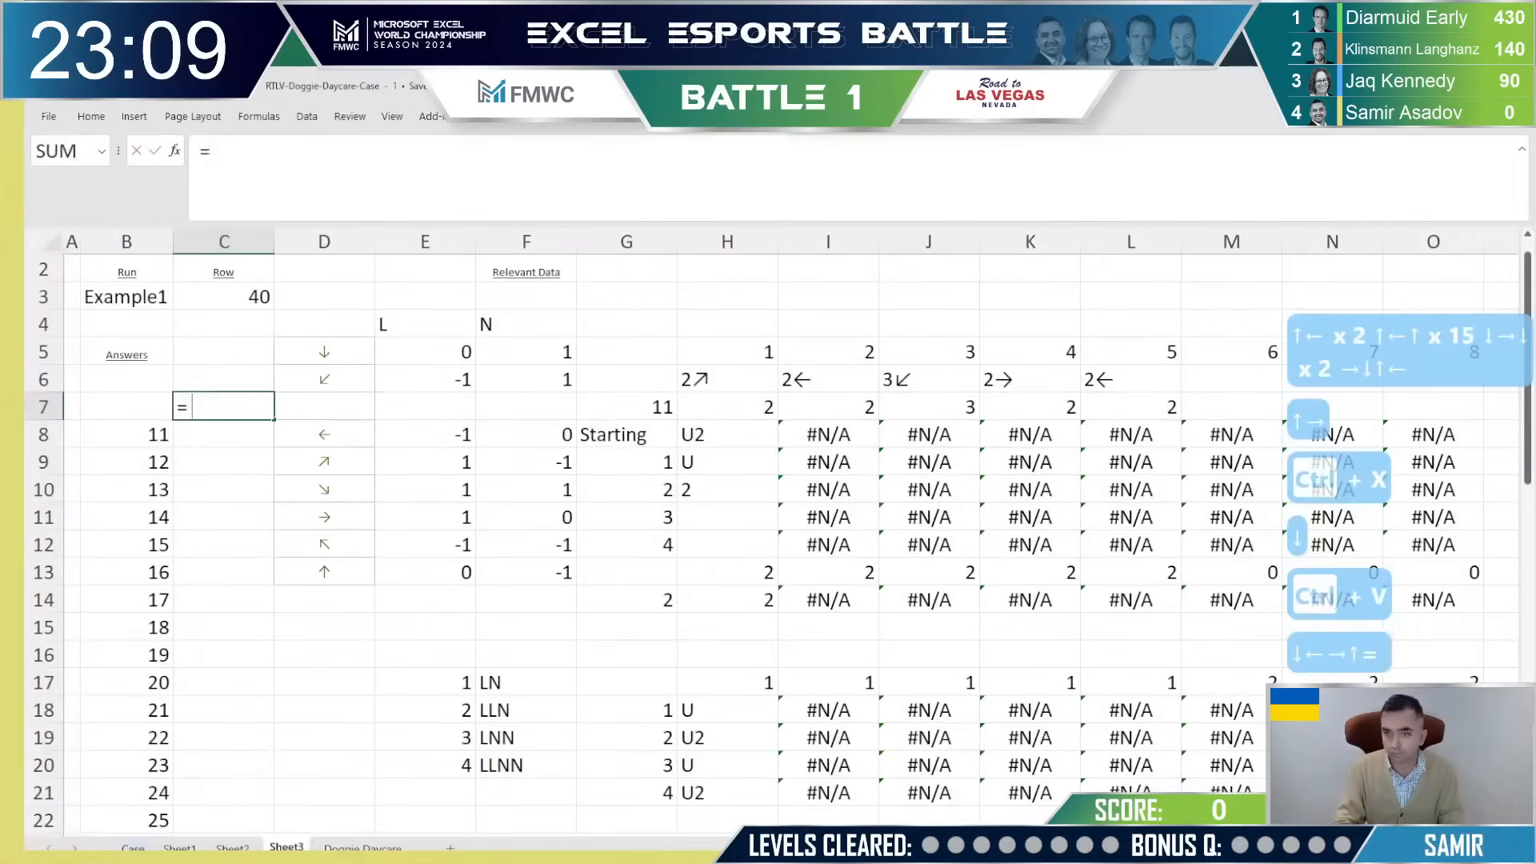
Step: Link cell C7 on Sheet3 of the other workbook to the result in G7
key("Right")
key("Right")
key("ctrl+Right")
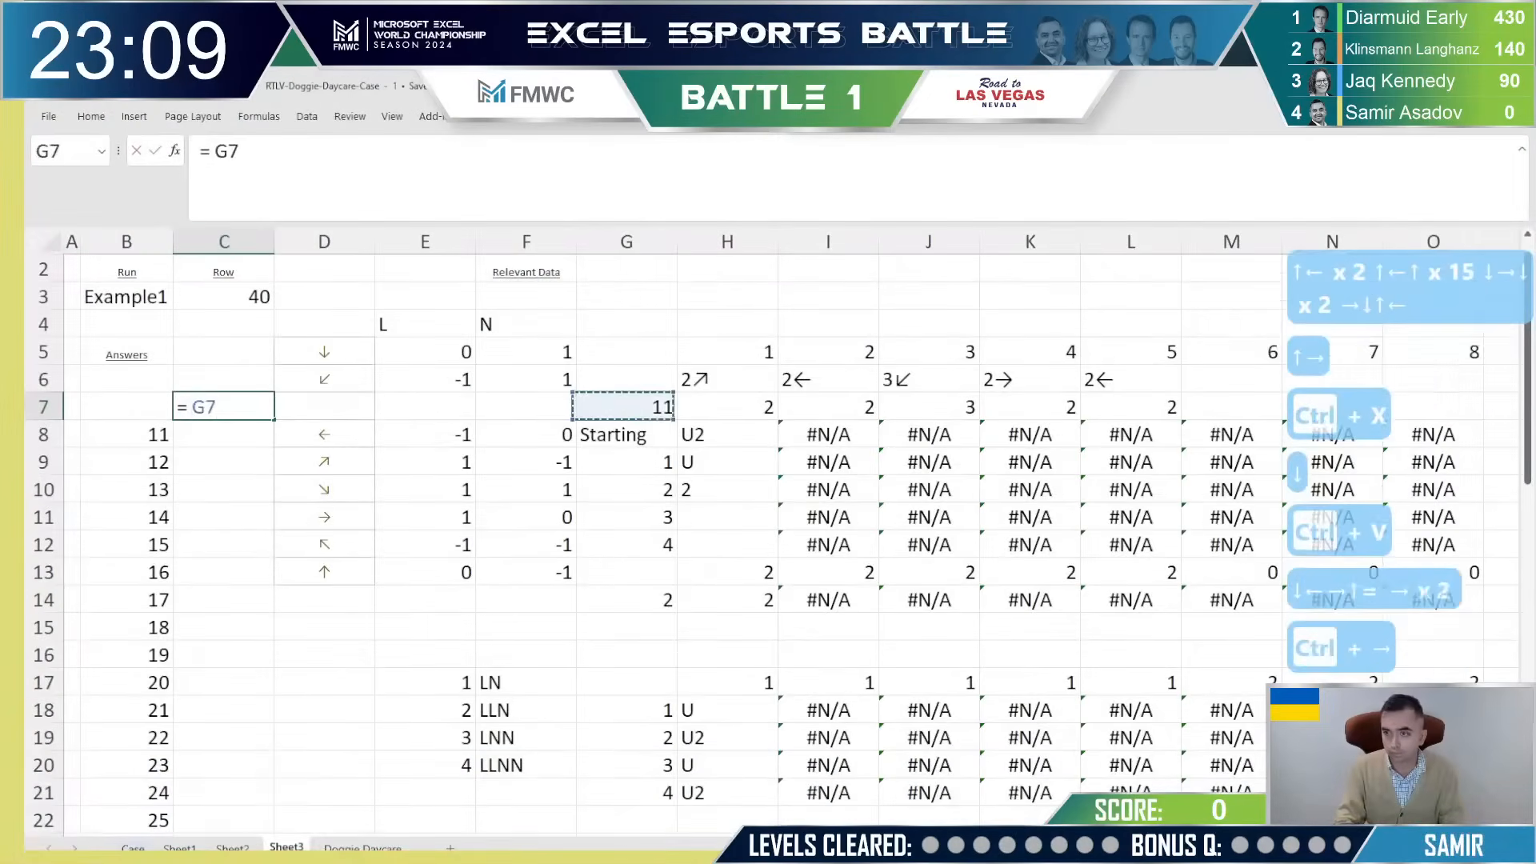
key("Return")
key("Left")
key("Left")
key("Right")
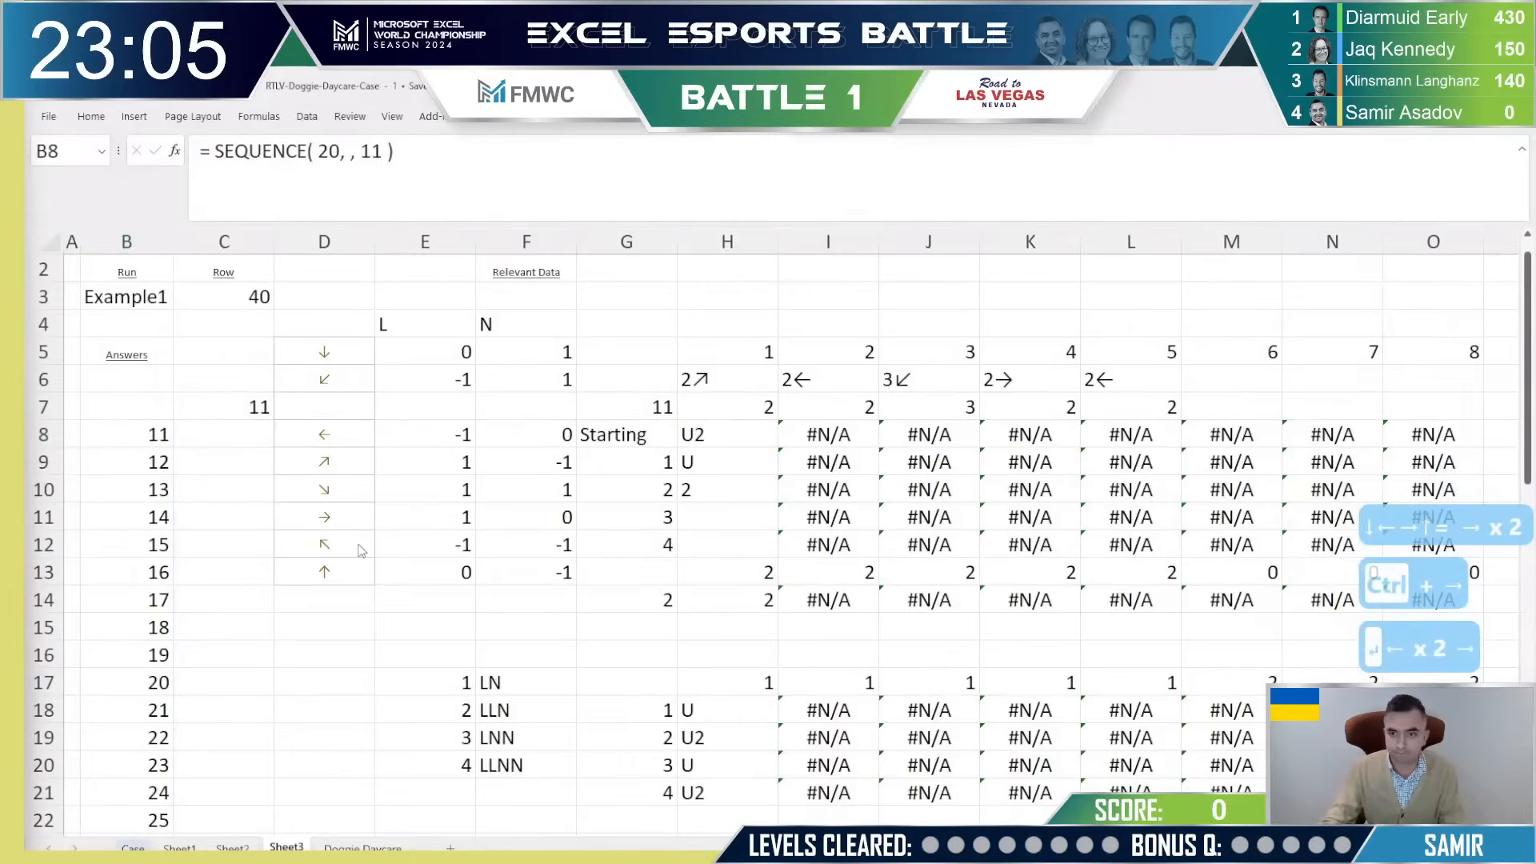
Step: Change the SEQUENCE formula in B8 so the game numbers start at 1
left_click(224, 463)
left_click(126, 435)
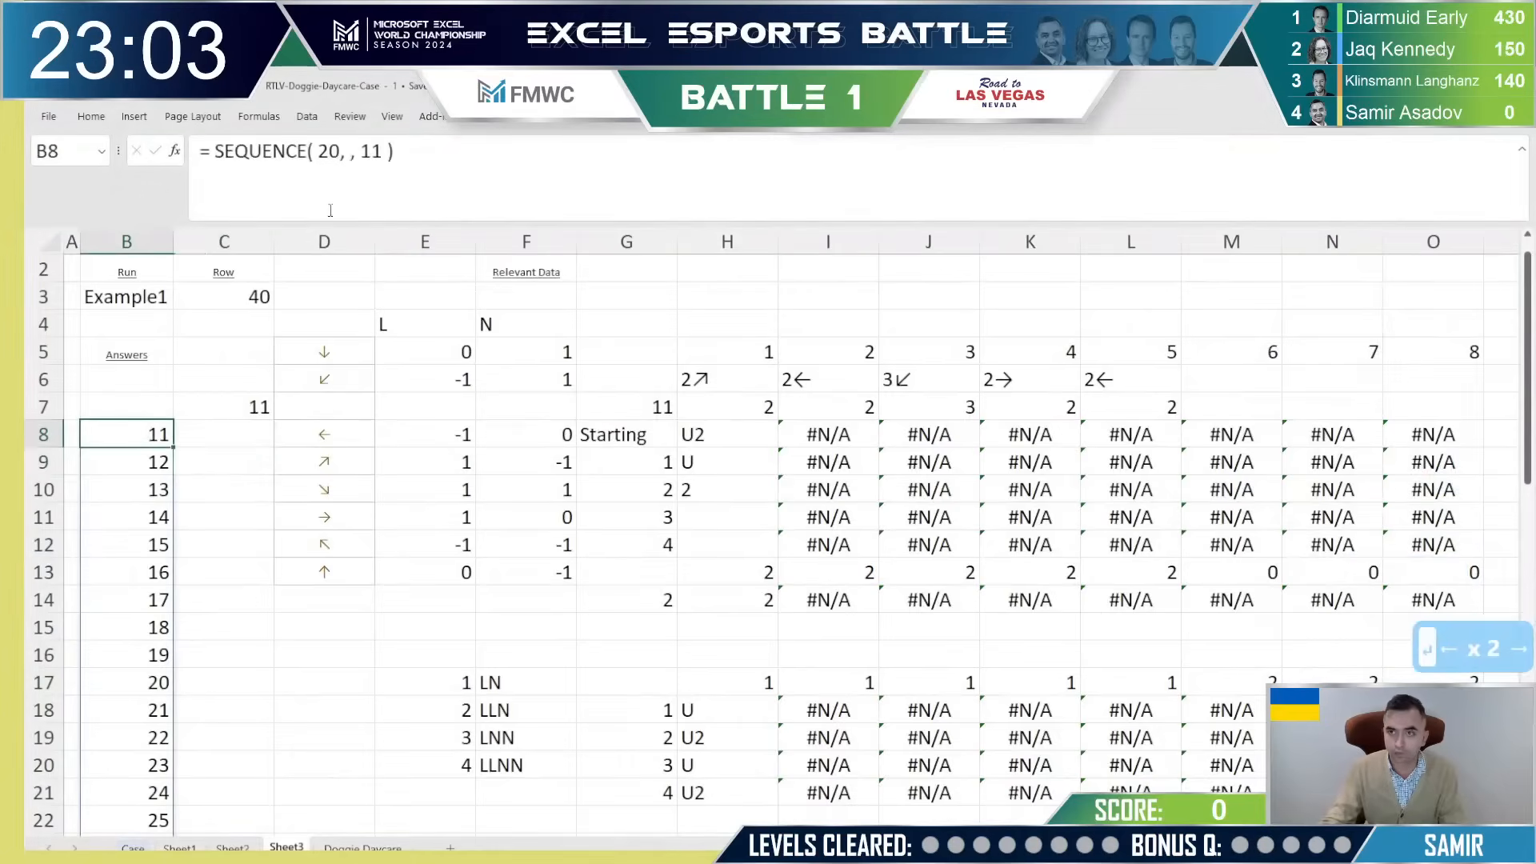
double_click(371, 151)
type("1")
key("Return")
key("Up")
key("Up")
key("Right")
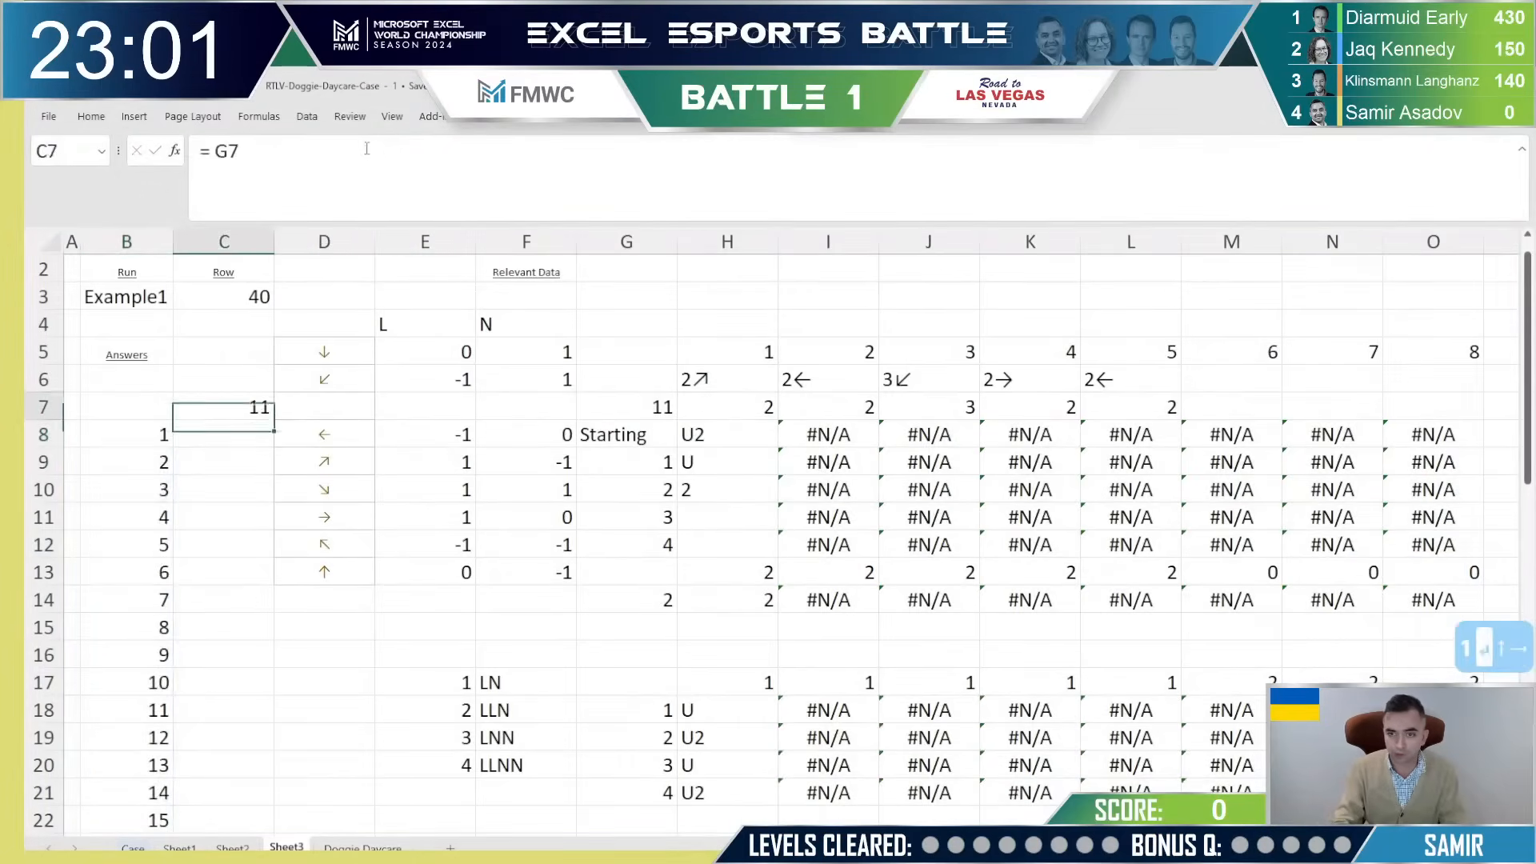
Step: Create a data table over B7:C27 with B3 as the column input cell
key("Left")
key("shift+Right")
key("ctrl+shift+Down")
key("ctrl+shift+Down")
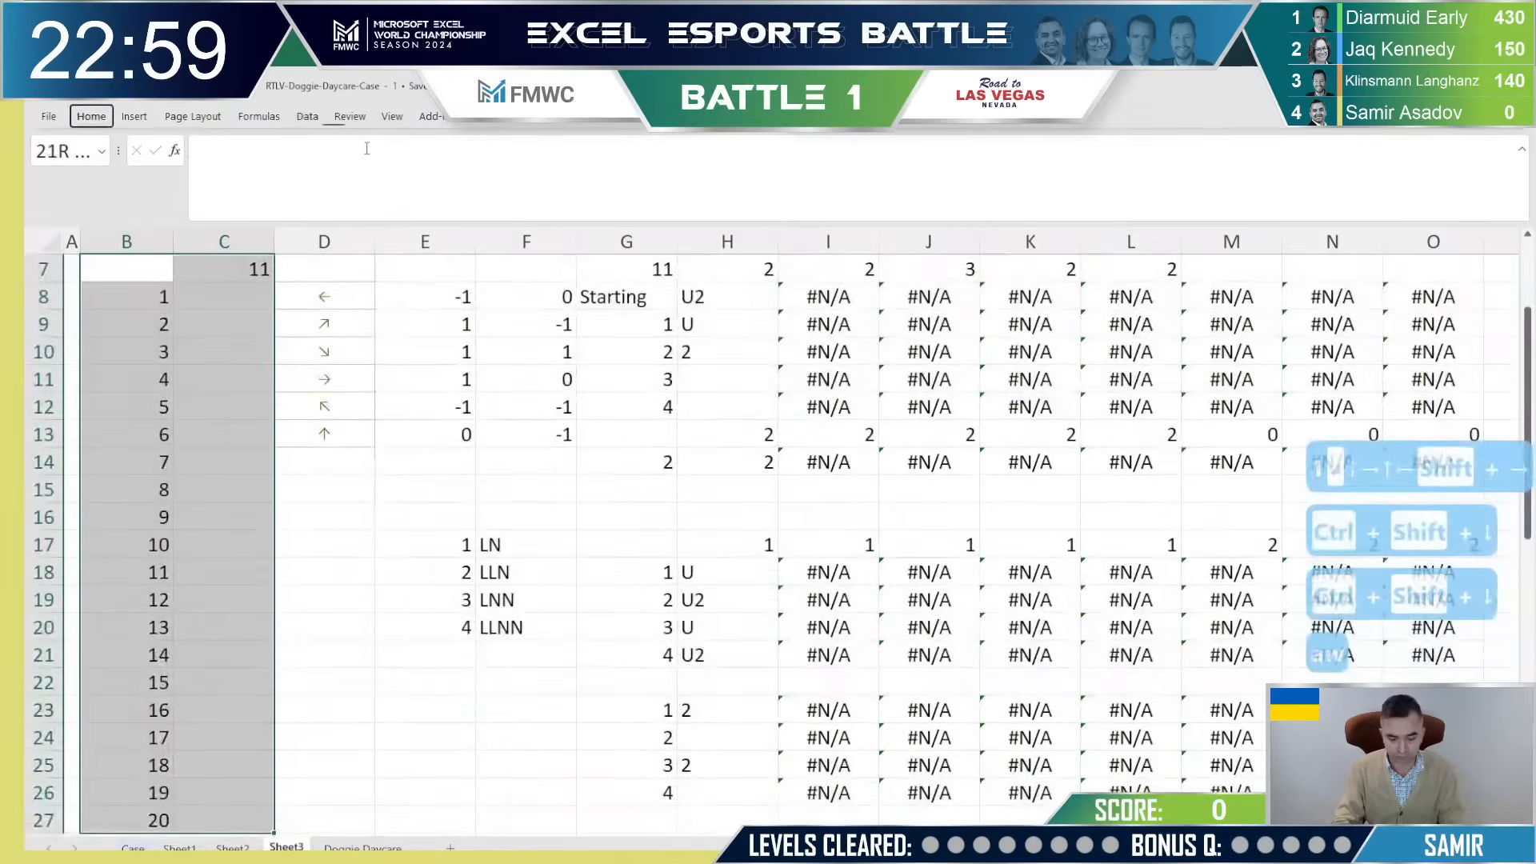
key("a")
key("w")
key("t")
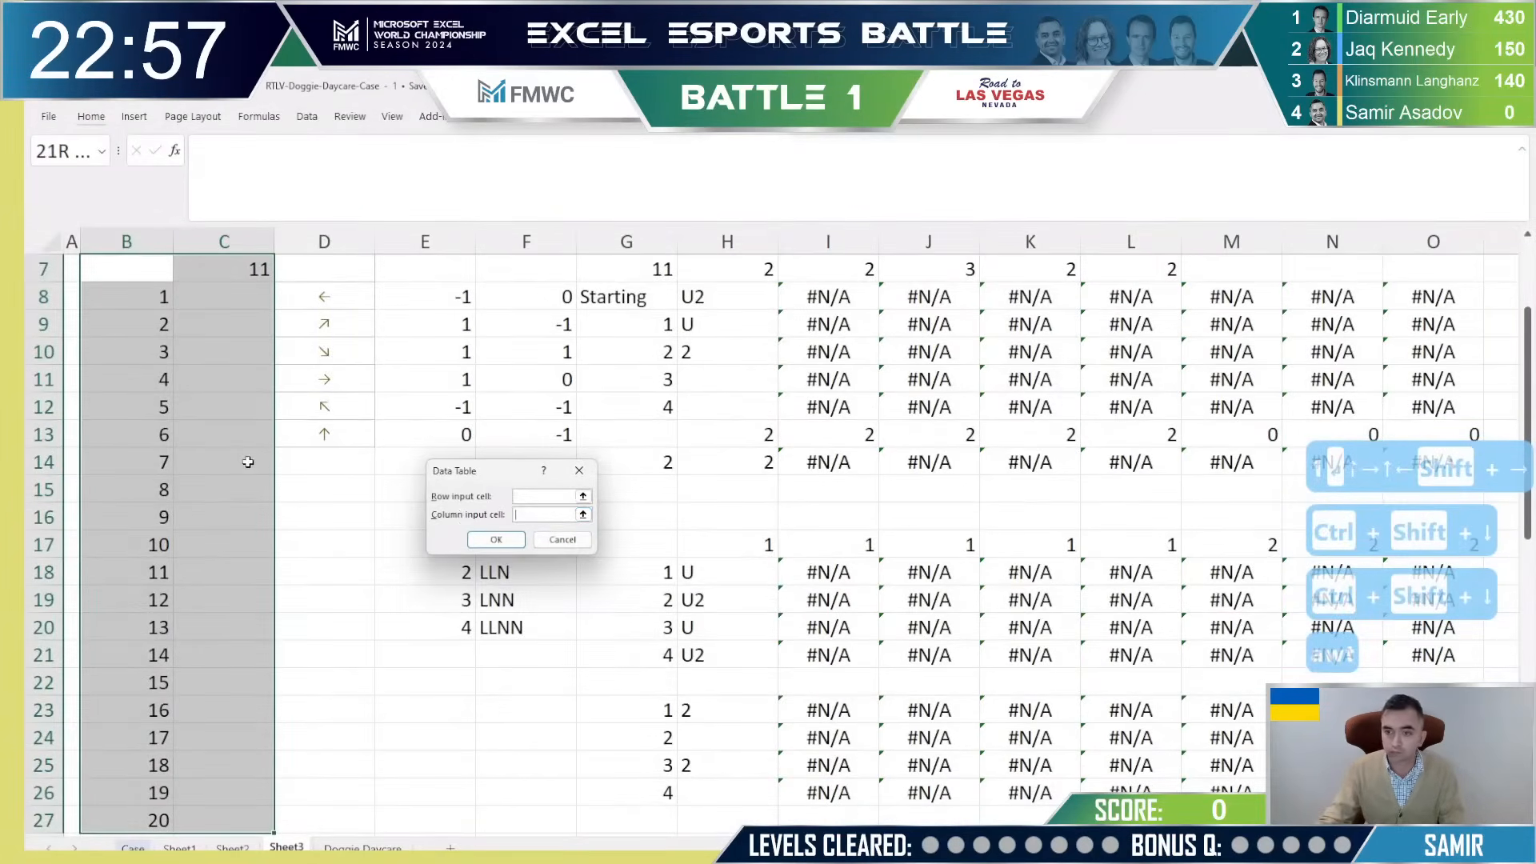
scroll(248, 461, "up", 2)
left_click(141, 324)
left_click(496, 539)
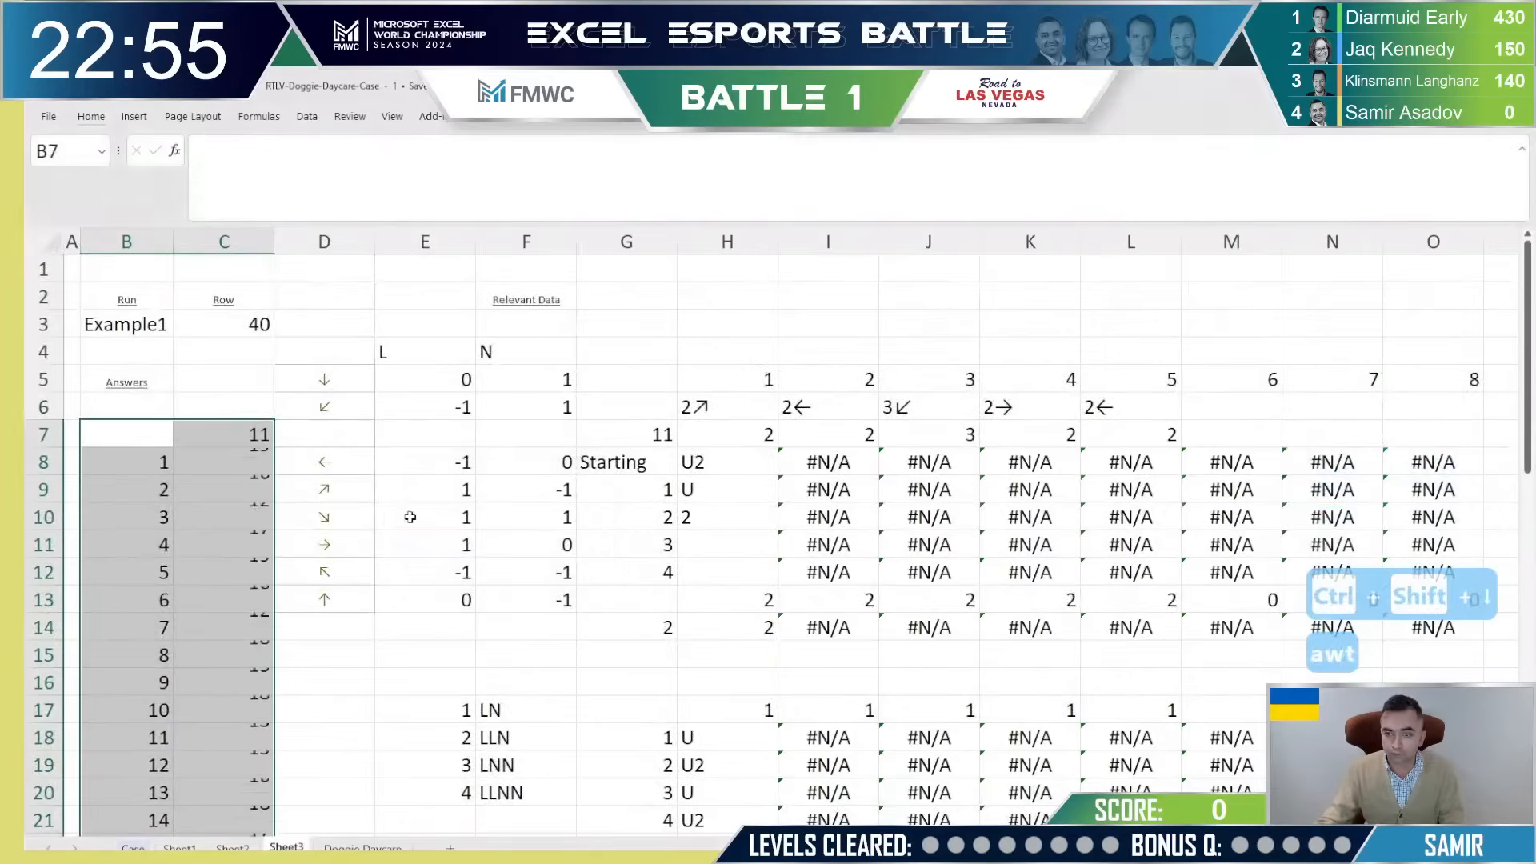
Step: Copy the data table results in C8:C27
left_click(239, 472)
key("ctrl+shift+Down")
key("ctrl+c")
key("Left")
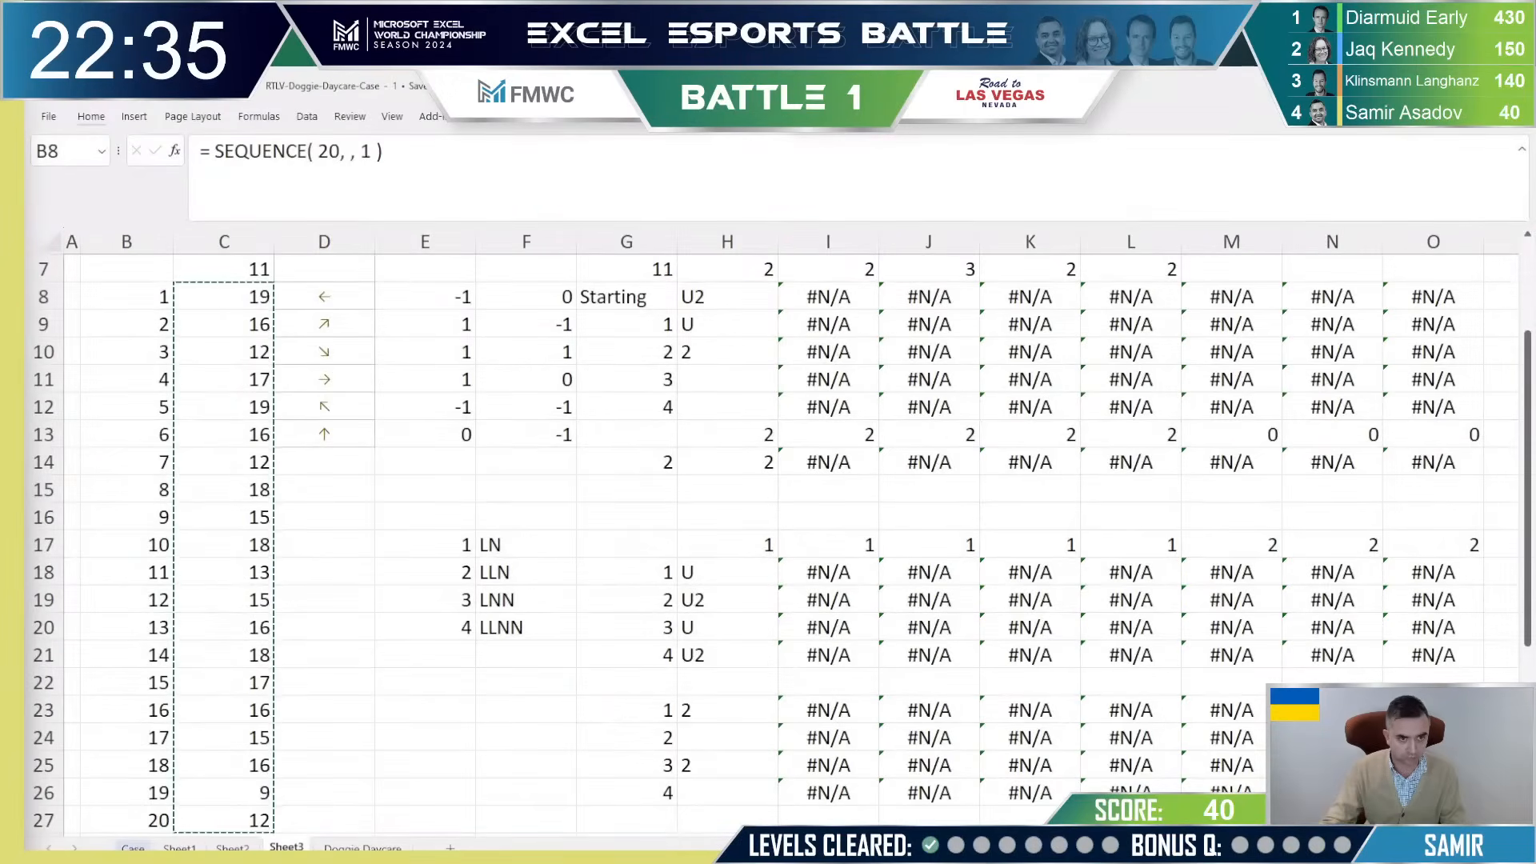
key("Right")
key("Right")
key("Right")
key("Right")
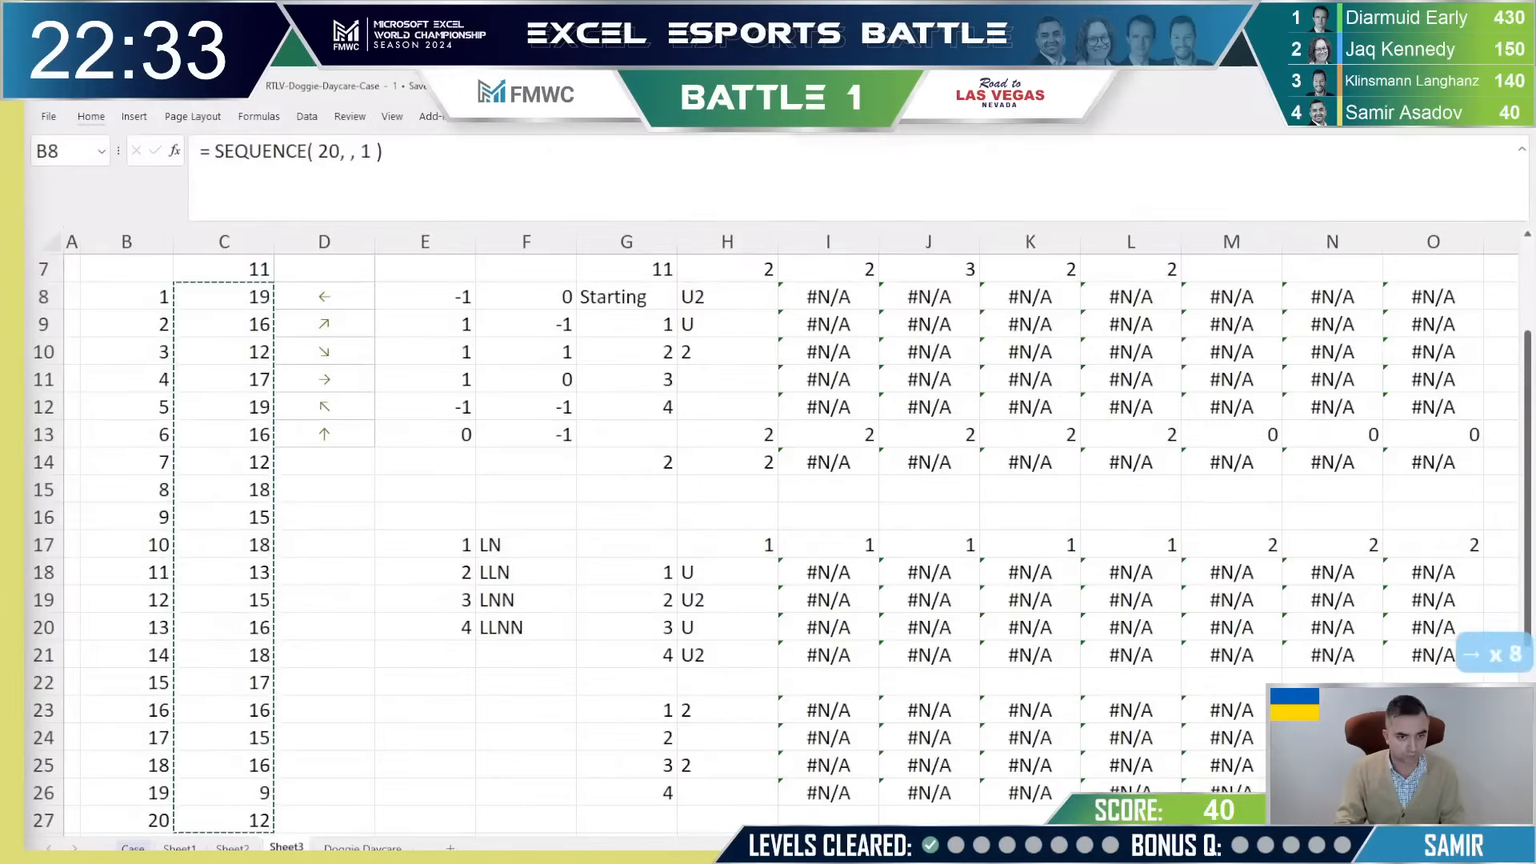
key("Left")
key("Left")
key("Left")
key("Left")
key("Left")
key("Left")
key("Left")
key("Left")
key("Left")
key("Left")
key("Left")
key("Left")
key("Left")
key("Left")
key("Left")
key("Left")
key("Left")
key("Left")
key("Left")
key("Left")
key("ctrl+Left")
key("ctrl+Left")
key("ctrl+Left")
key("ctrl+Left")
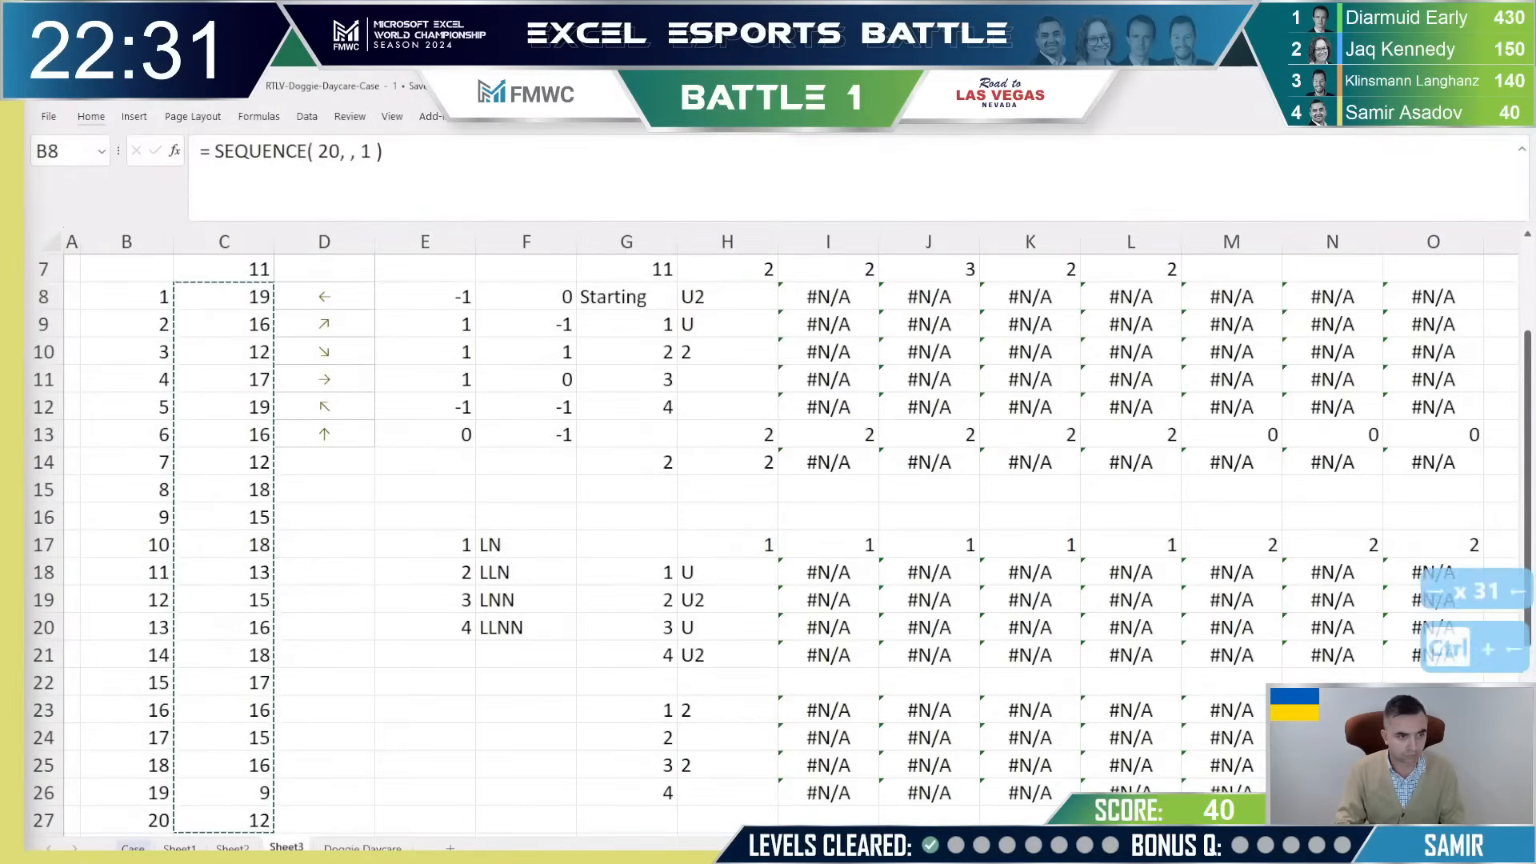
key("Left")
key("Left")
key("Right")
key("Right")
key("Right")
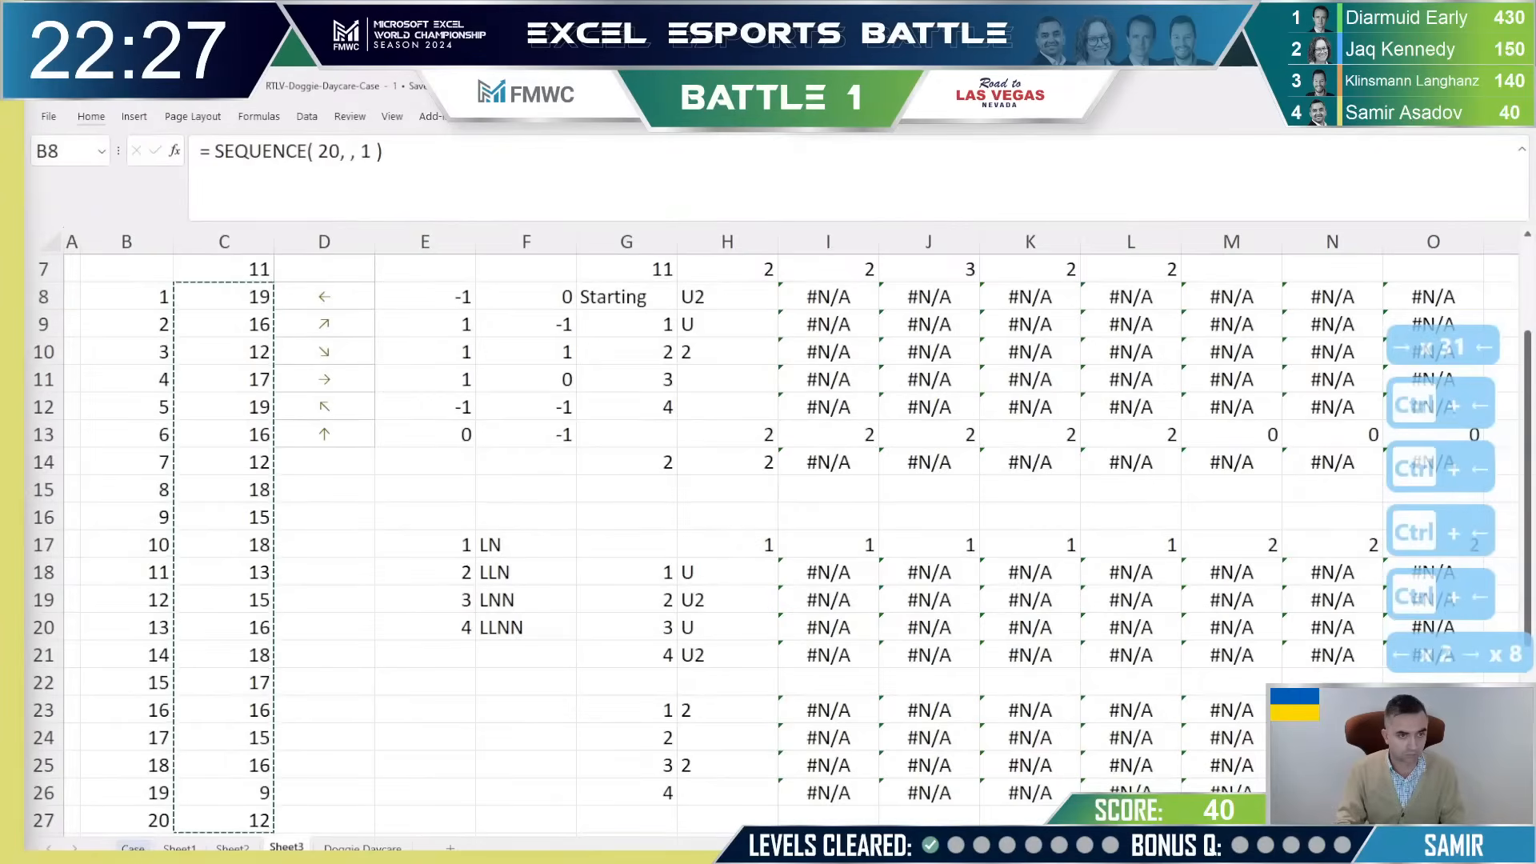
key("Left")
key("Left")
key("Right")
key("Right")
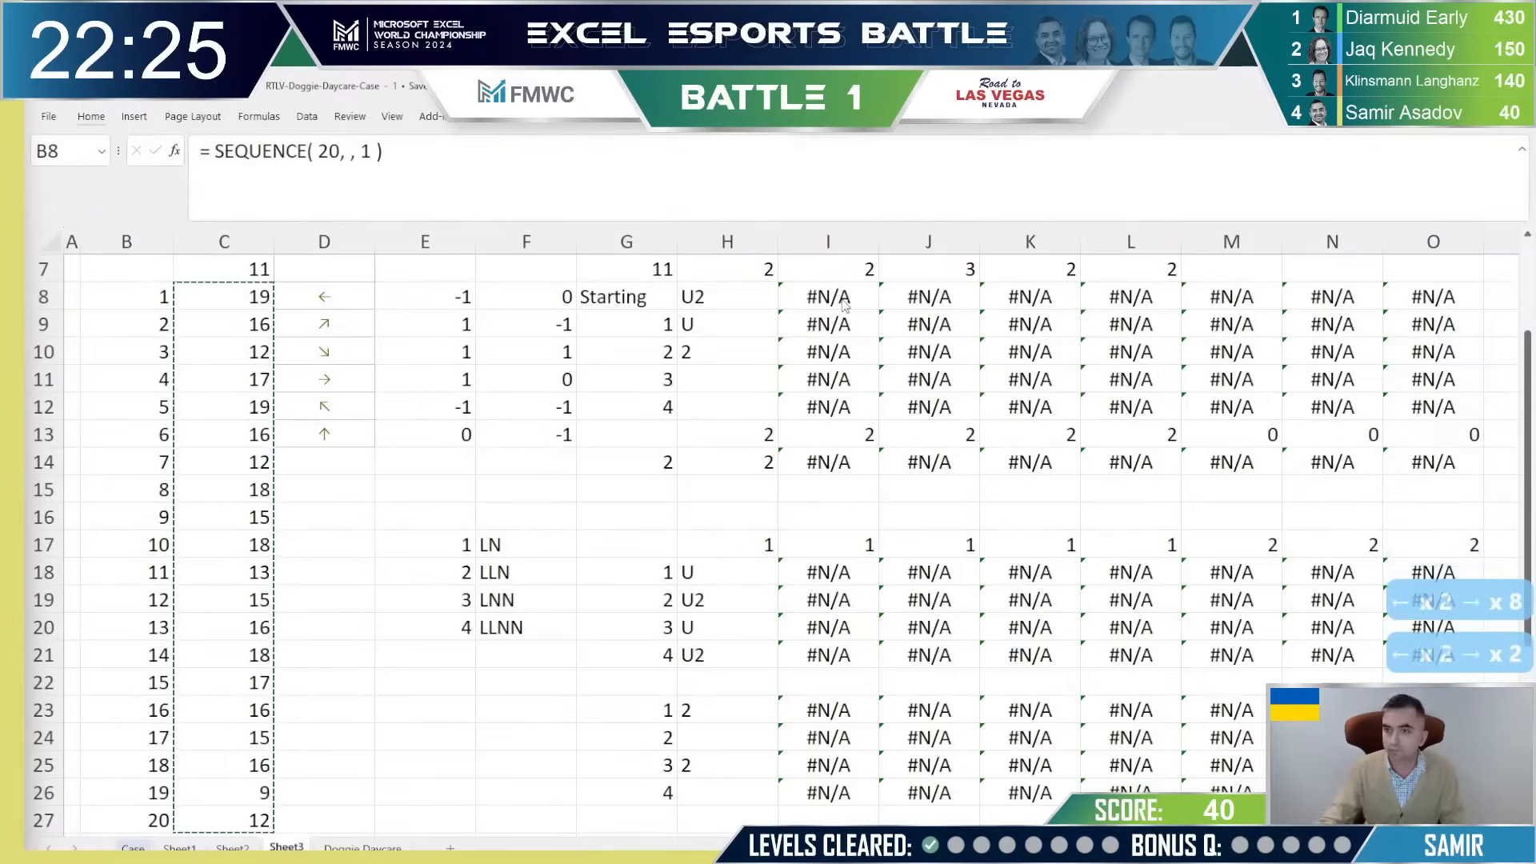
Step: Create a copy of Sheet3 at the end of the RTLV-Doggie-Daycare-Case workbook
scroll(604, 422, "up", 2)
right_click(285, 846)
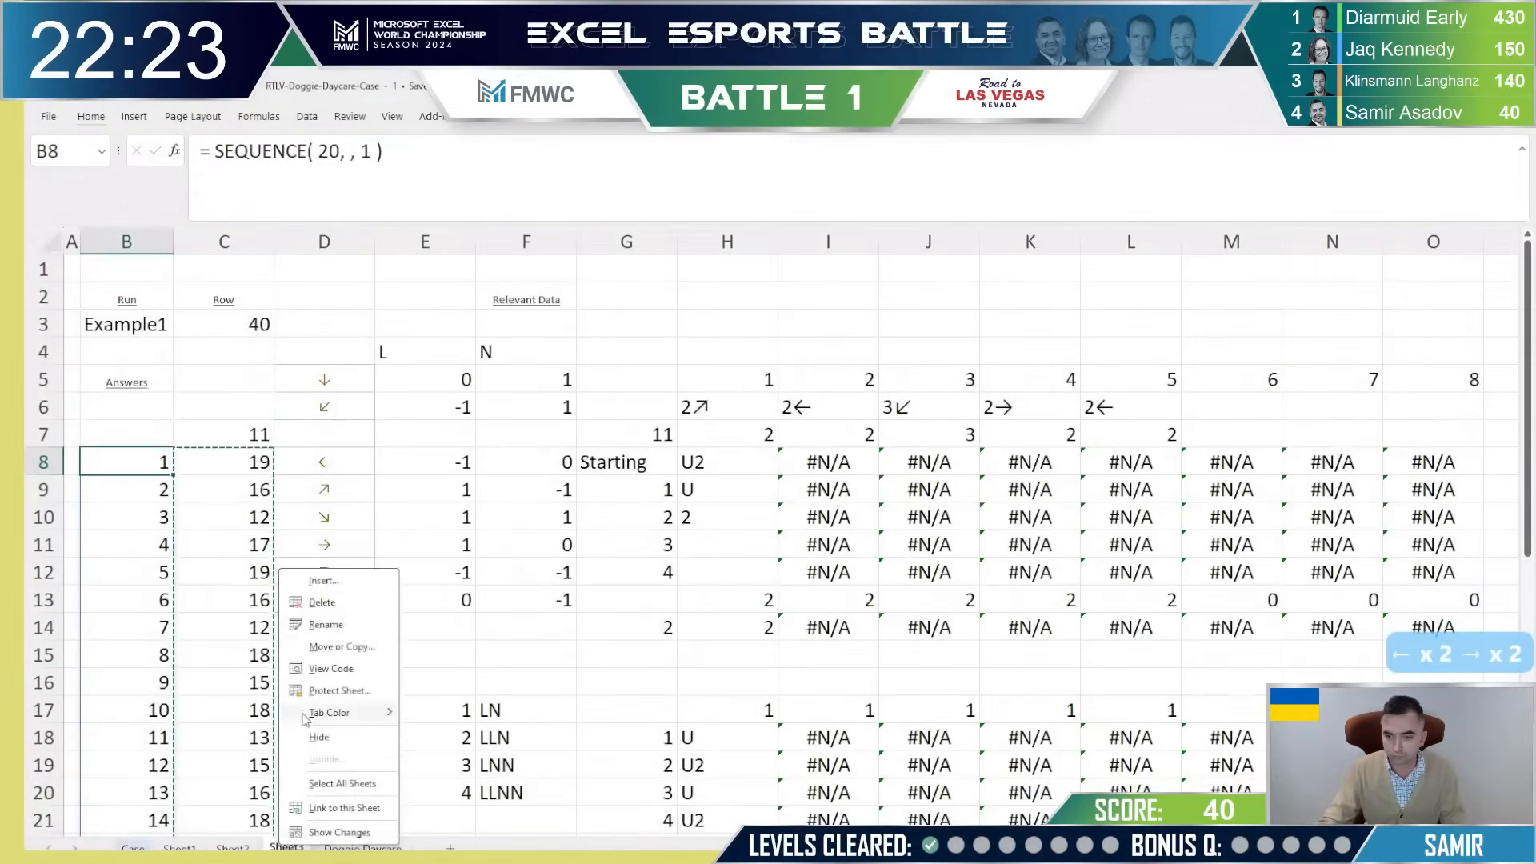
left_click(340, 646)
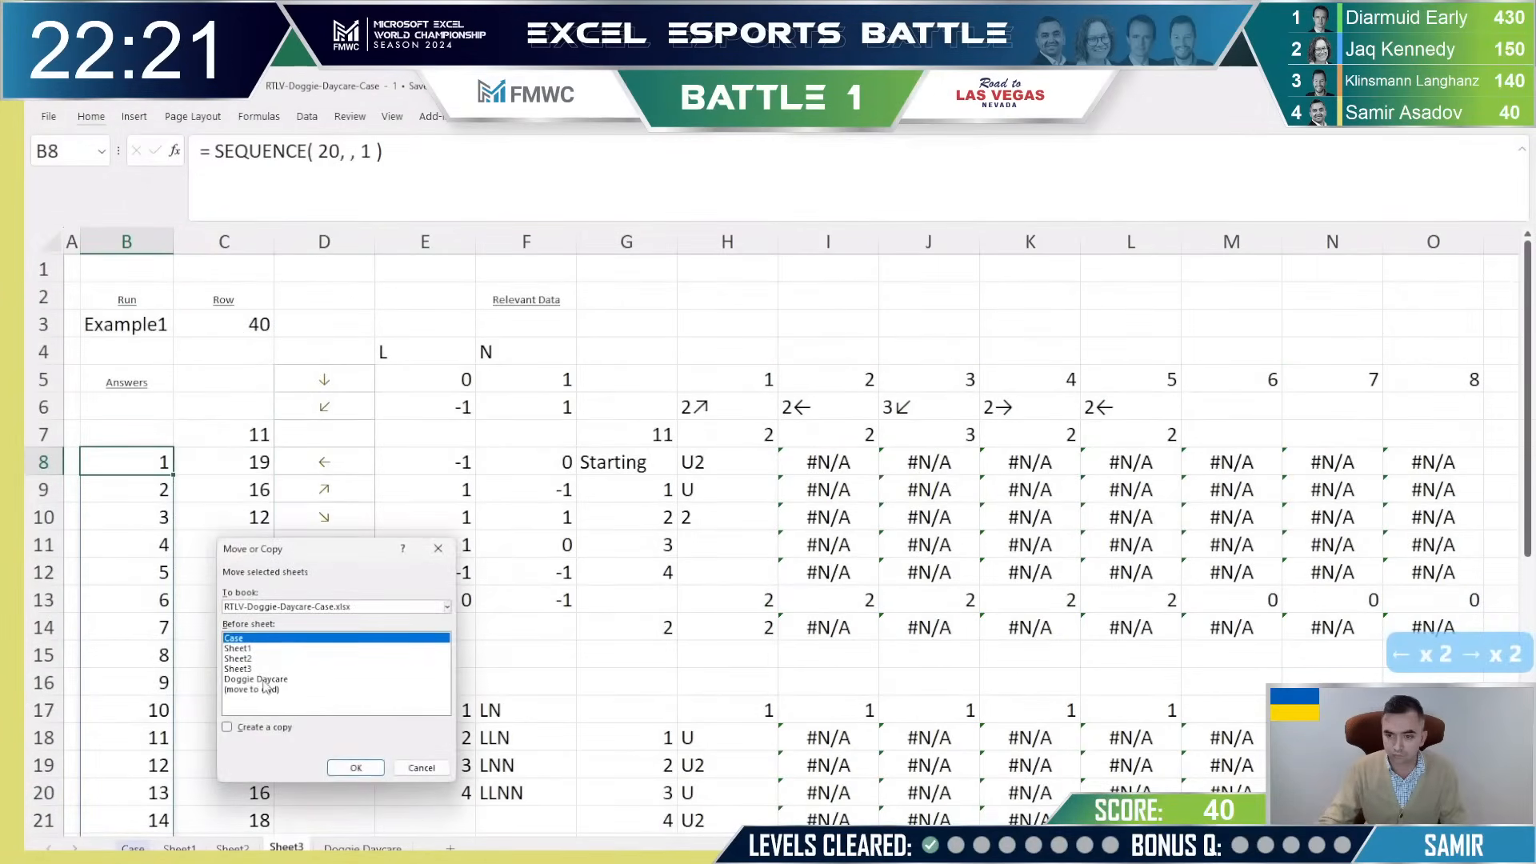
left_click(264, 727)
left_click(256, 689)
left_click(364, 768)
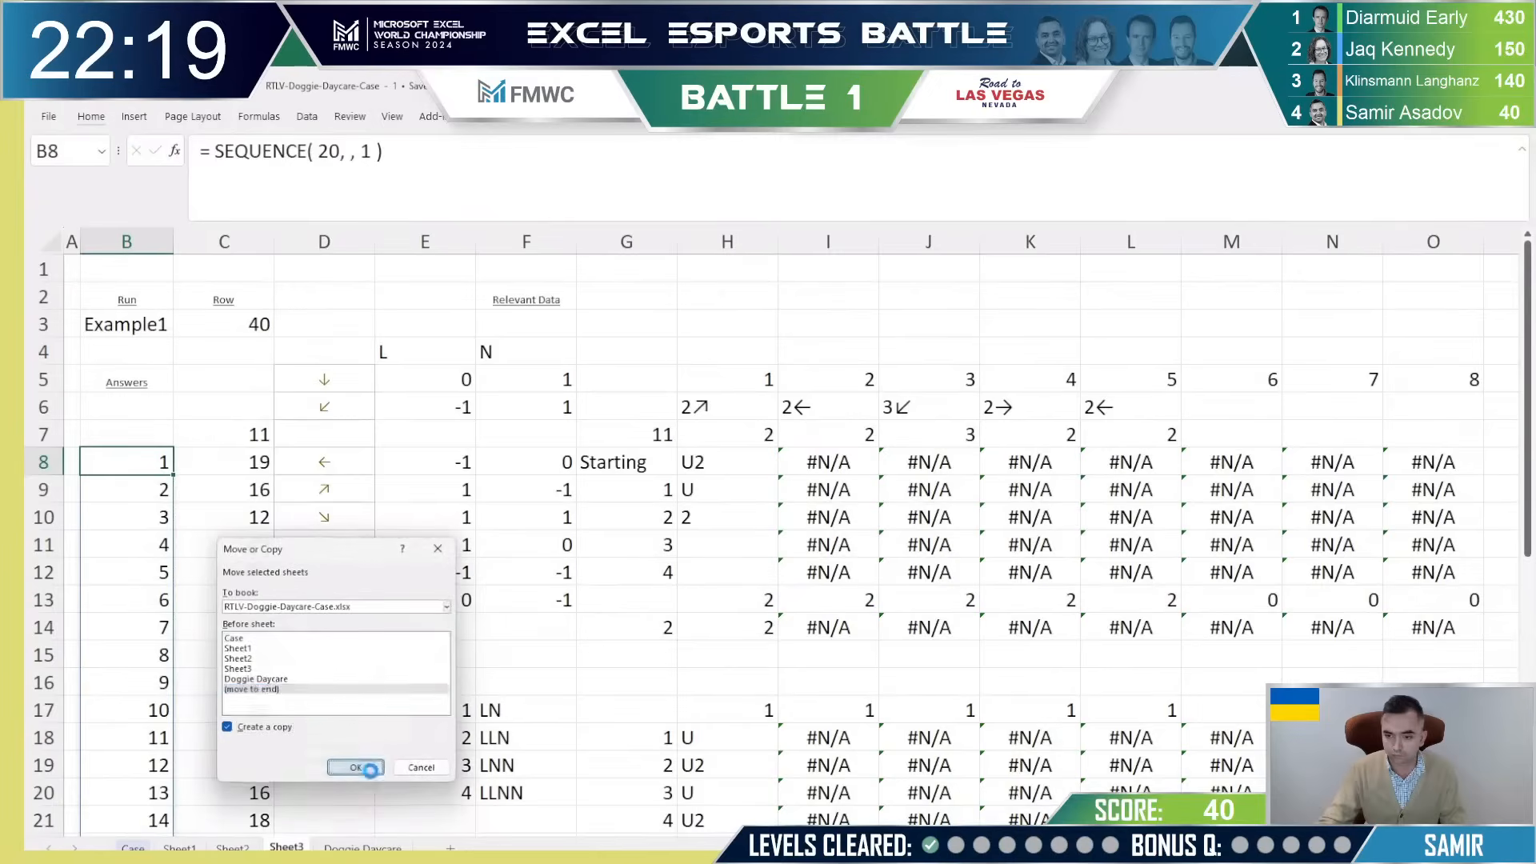
left_click(706, 607)
key("Up")
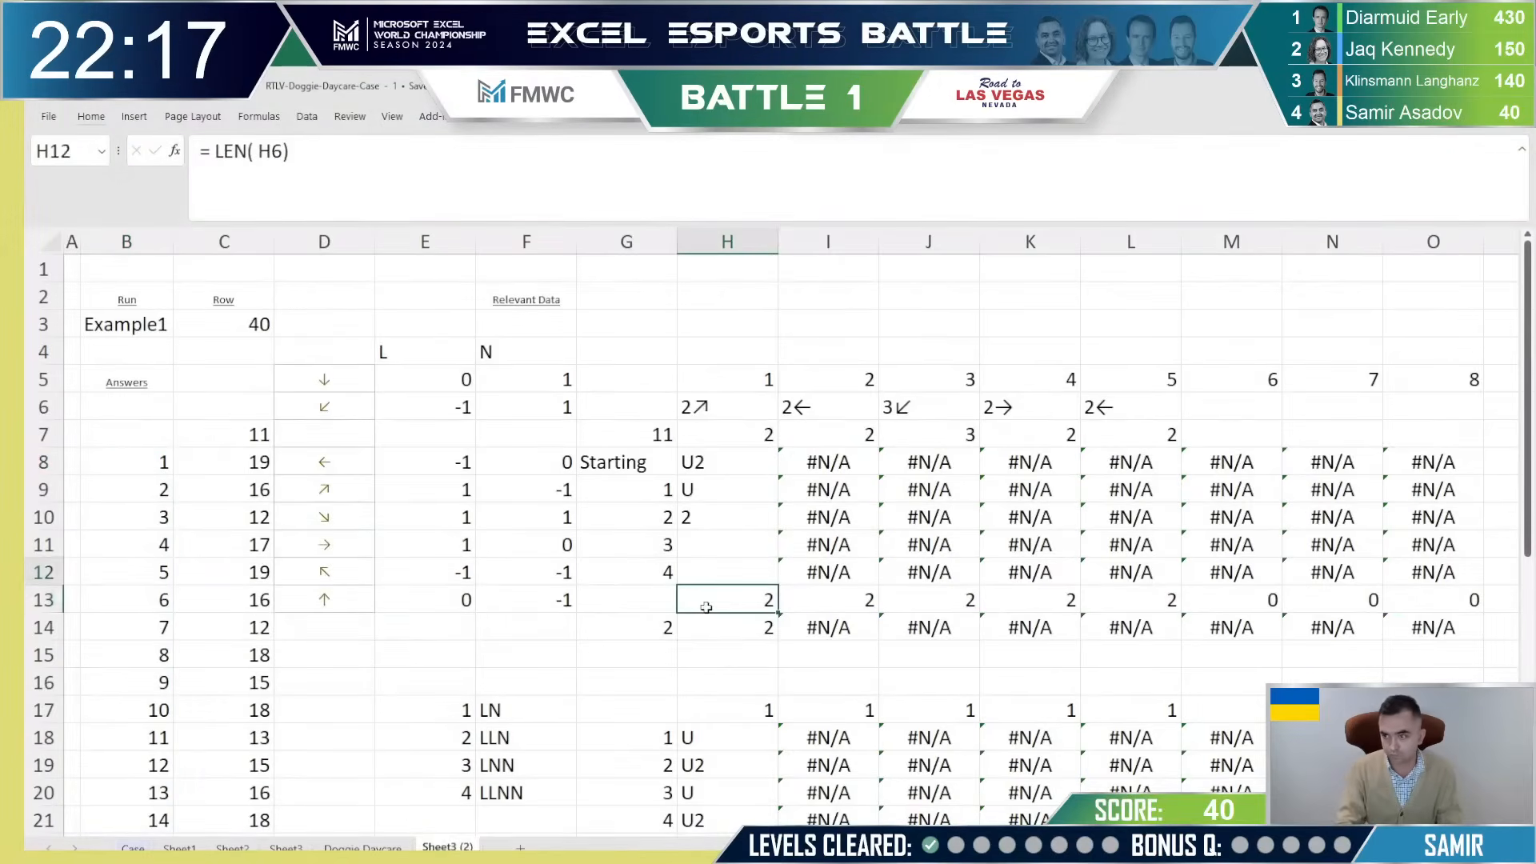
key("Left")
key("Up")
key("Up")
key("Left")
key("Up")
key("Up")
key("Left")
key("Left")
key("Left")
key("Left")
key("F2")
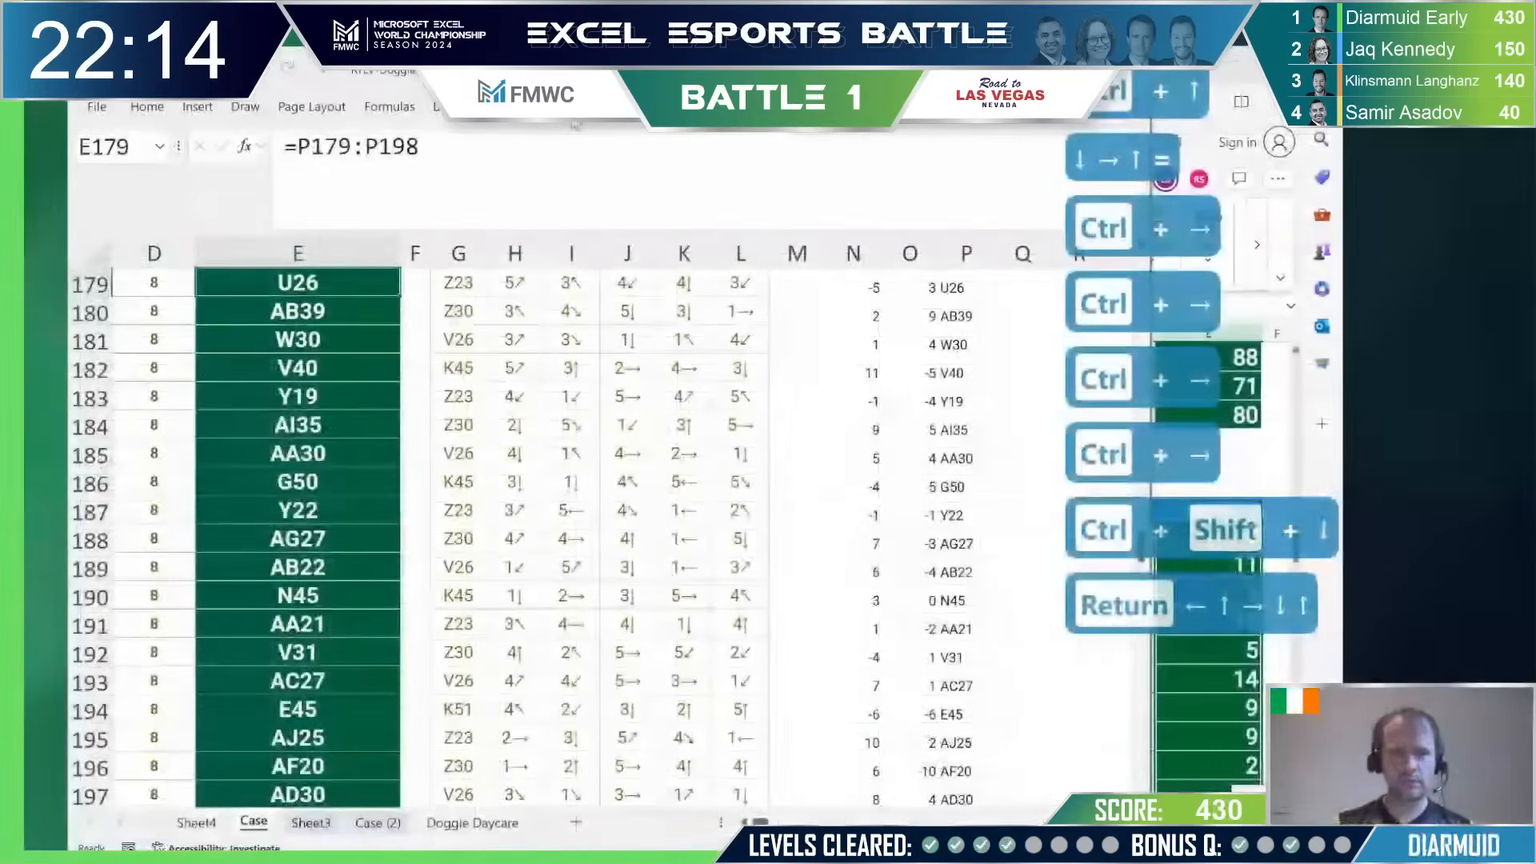
Step: Copy the Level 5 answers in E179:E198 on the Case sheet
key("Left")
key("ctrl+shift+Down")
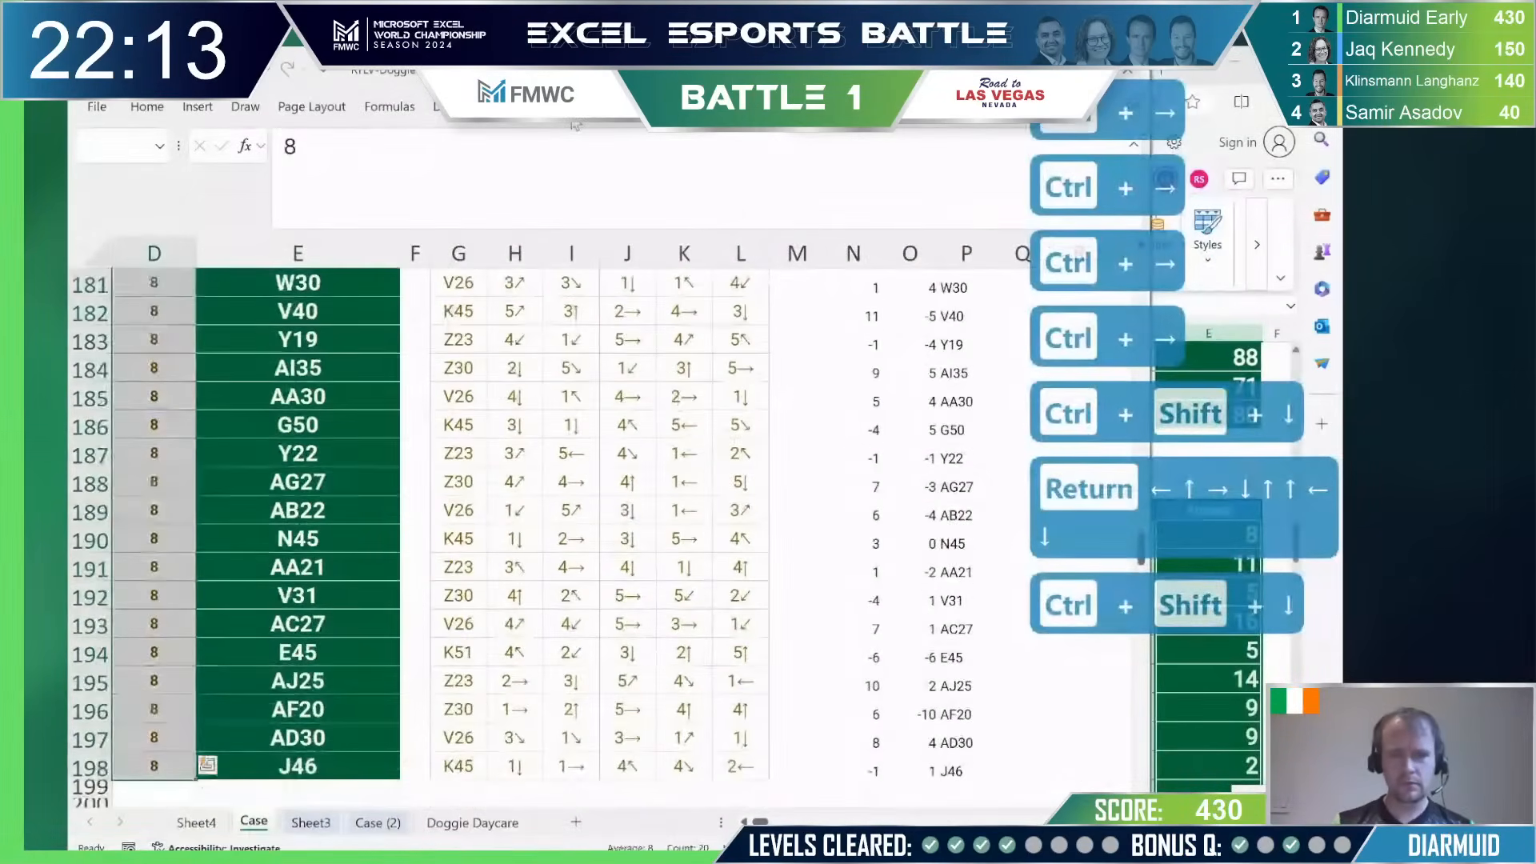
key("Right")
key("ctrl+shift+Down")
key("ctrl+c")
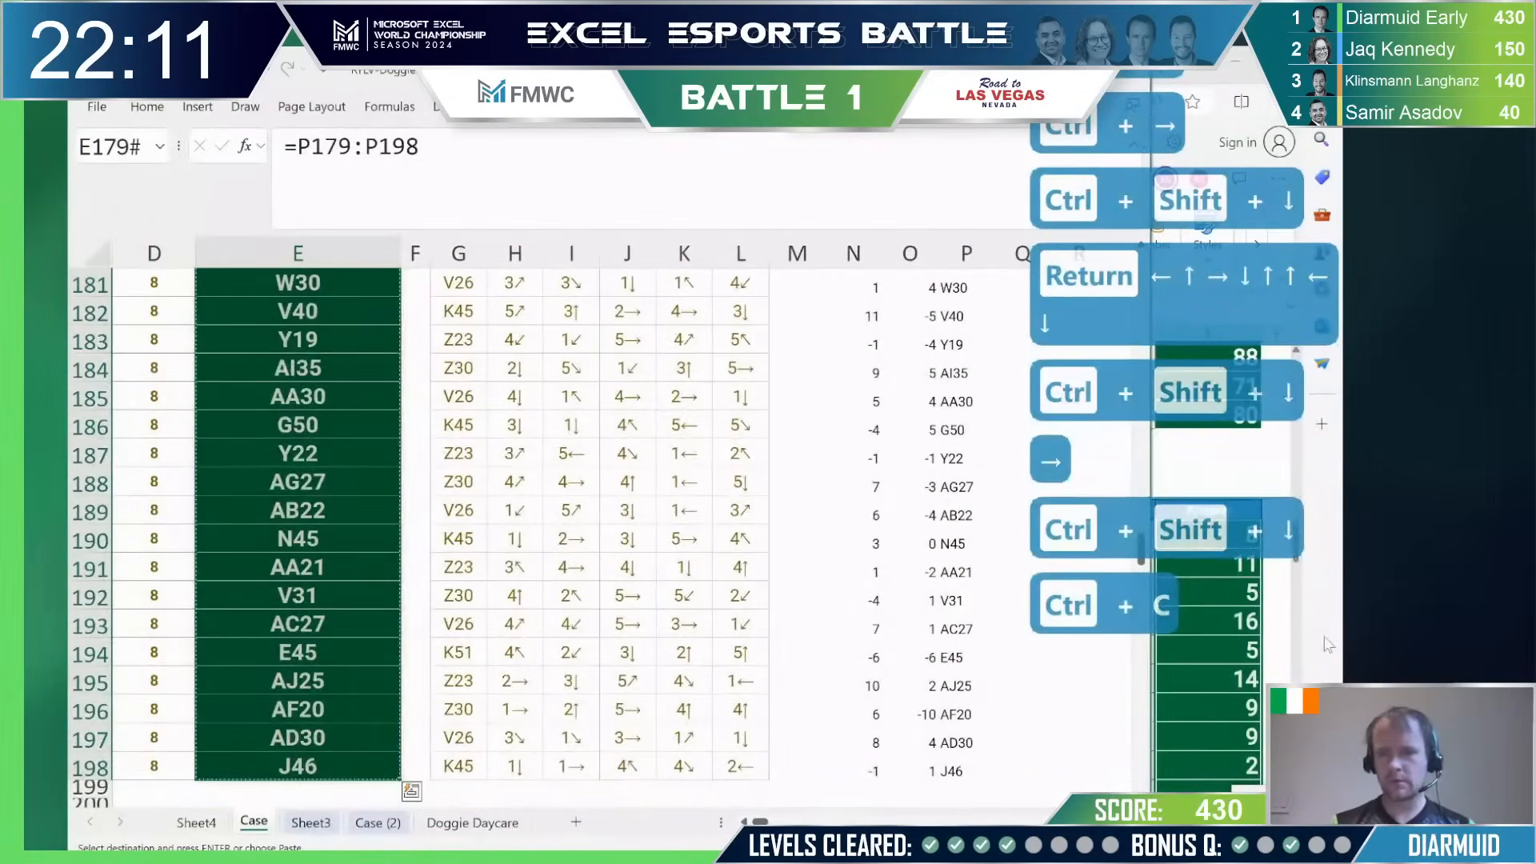
Step: Switch to the online answer workbook and paste the copied answers into the Level 5 Answer column starting at E112
left_click(1238, 681)
key("ctrl+Down")
key("ctrl+Down")
key("ctrl+Down")
key("ctrl+Up")
key("ctrl+Up")
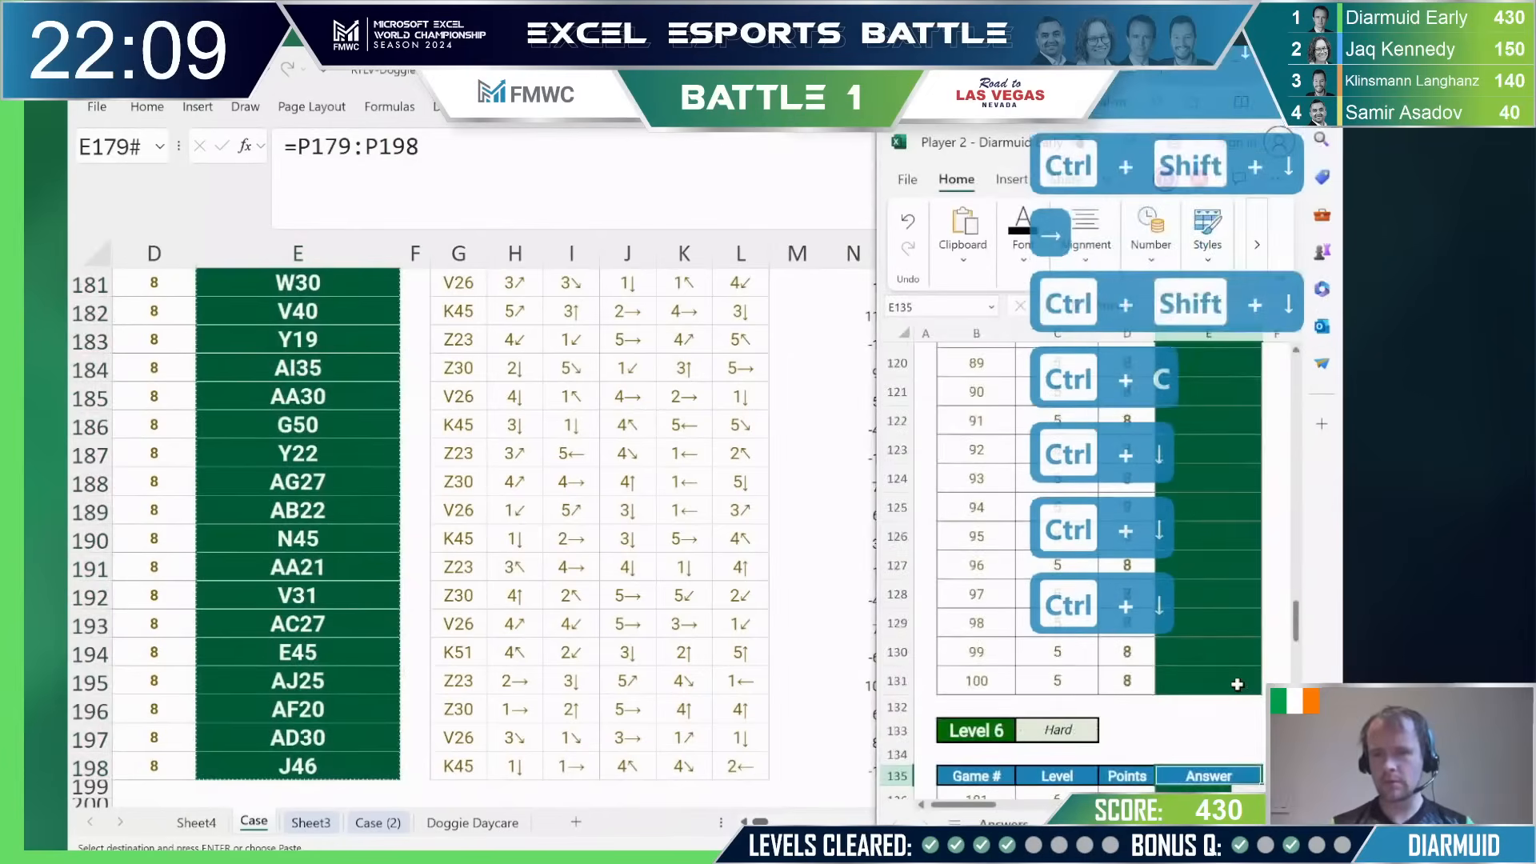
key("Down")
key("Down")
key("Down")
key("Down")
key("Down")
key("ctrl+v")
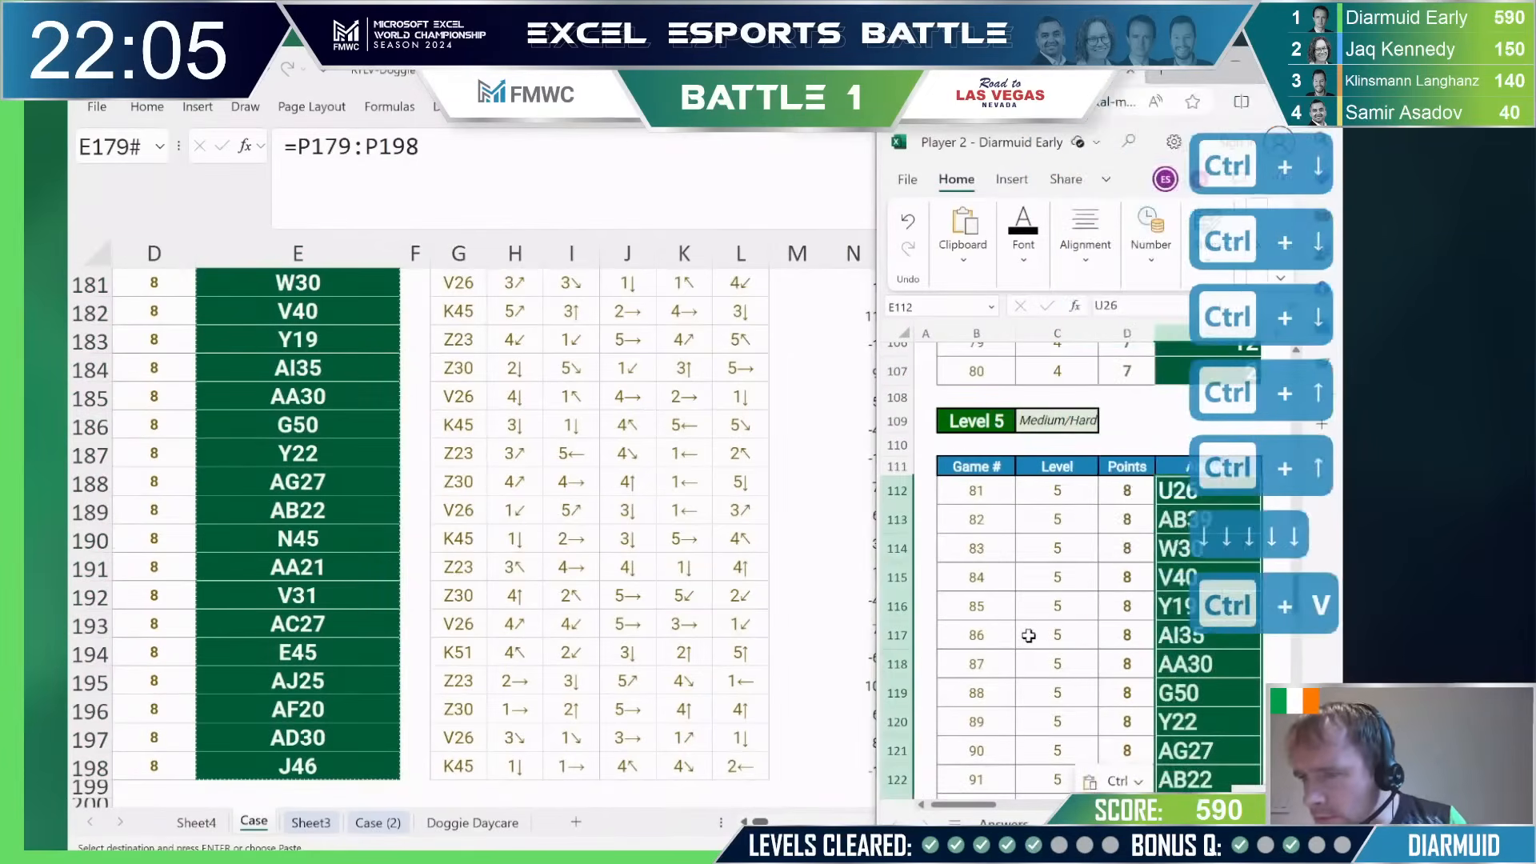
Step: Return to the case workbook, add a worksheet named Model, and place it between Sheet4 and Case
left_click(217, 518)
key("ctrl+Left")
key("ctrl+Left")
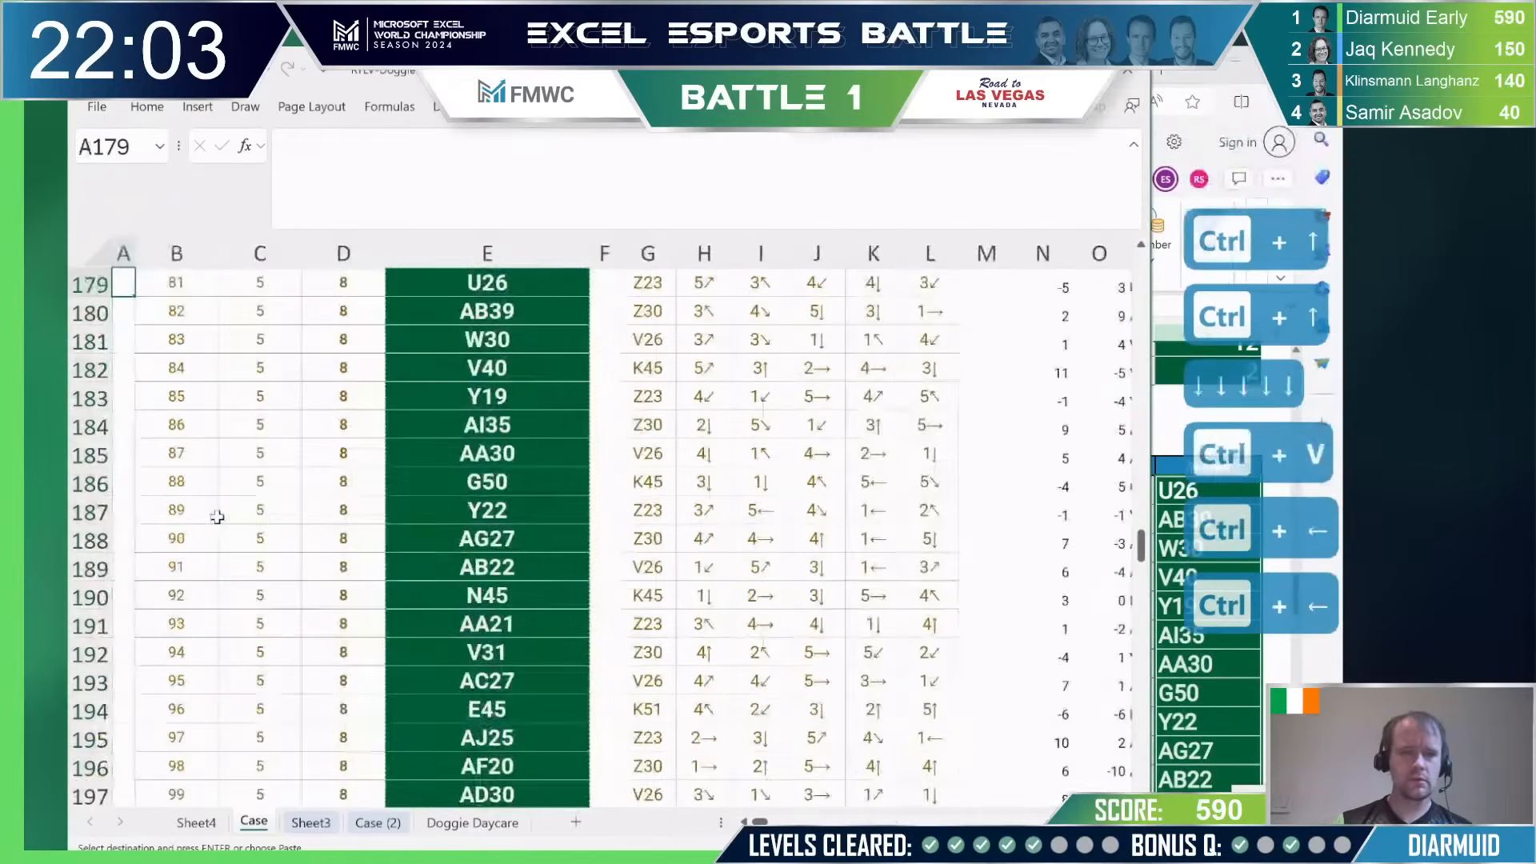
scroll(217, 518, "down", 7)
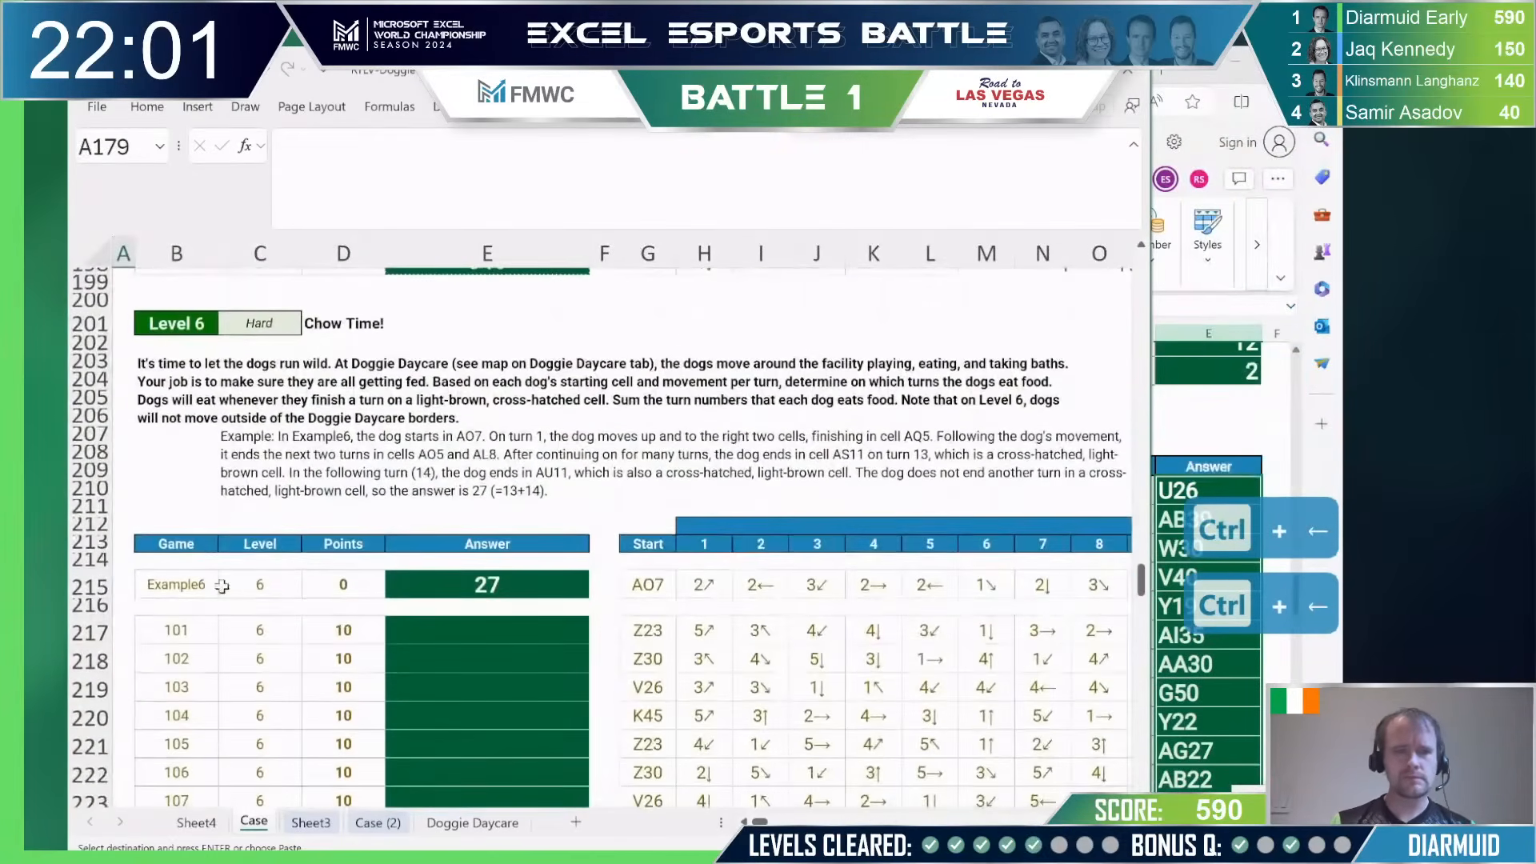
left_click(196, 824)
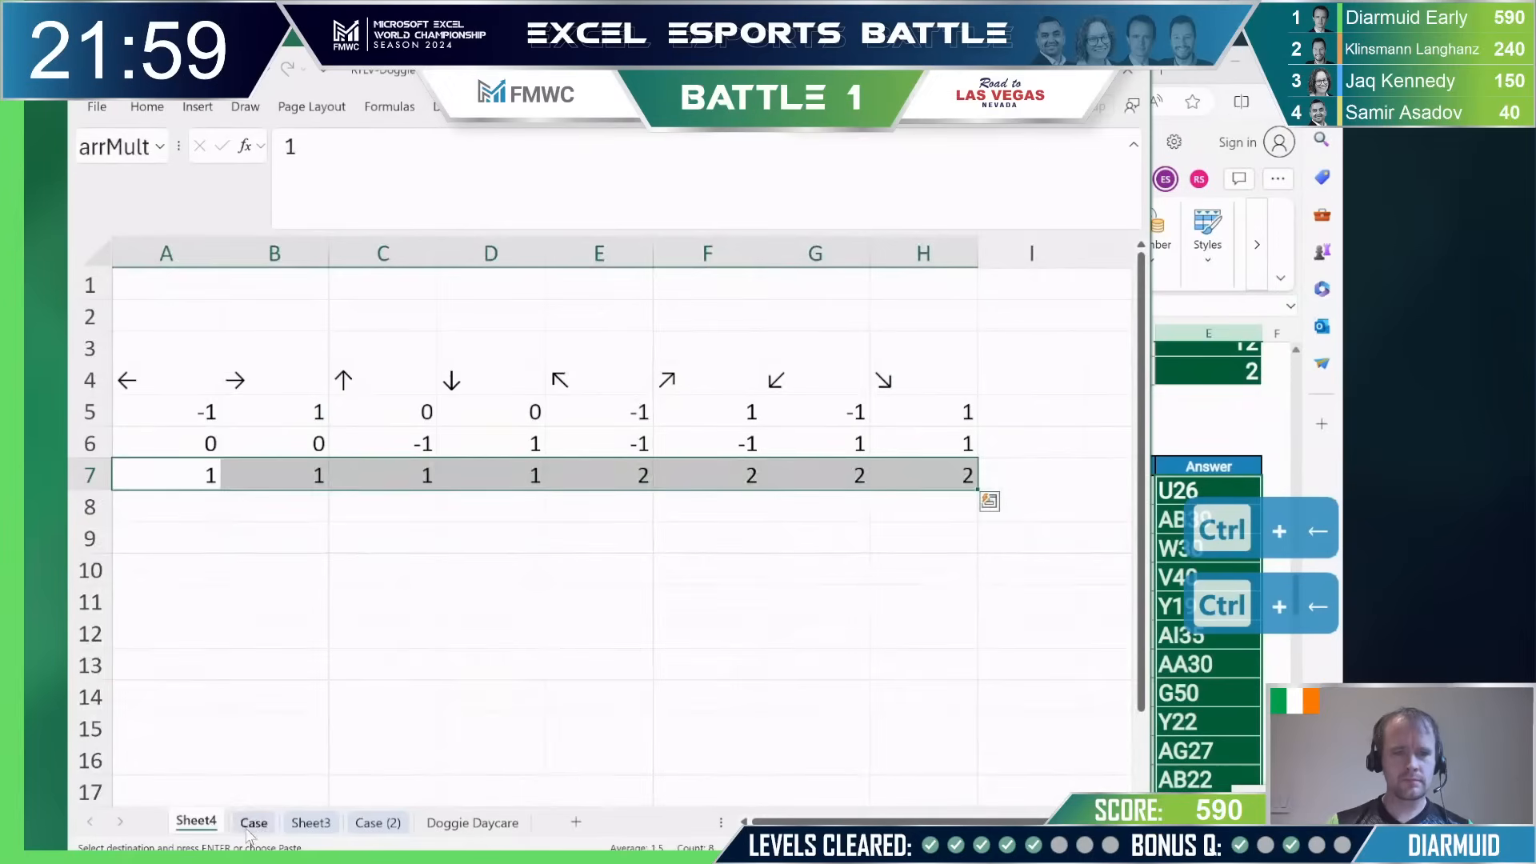
key("alt+i")
key("w")
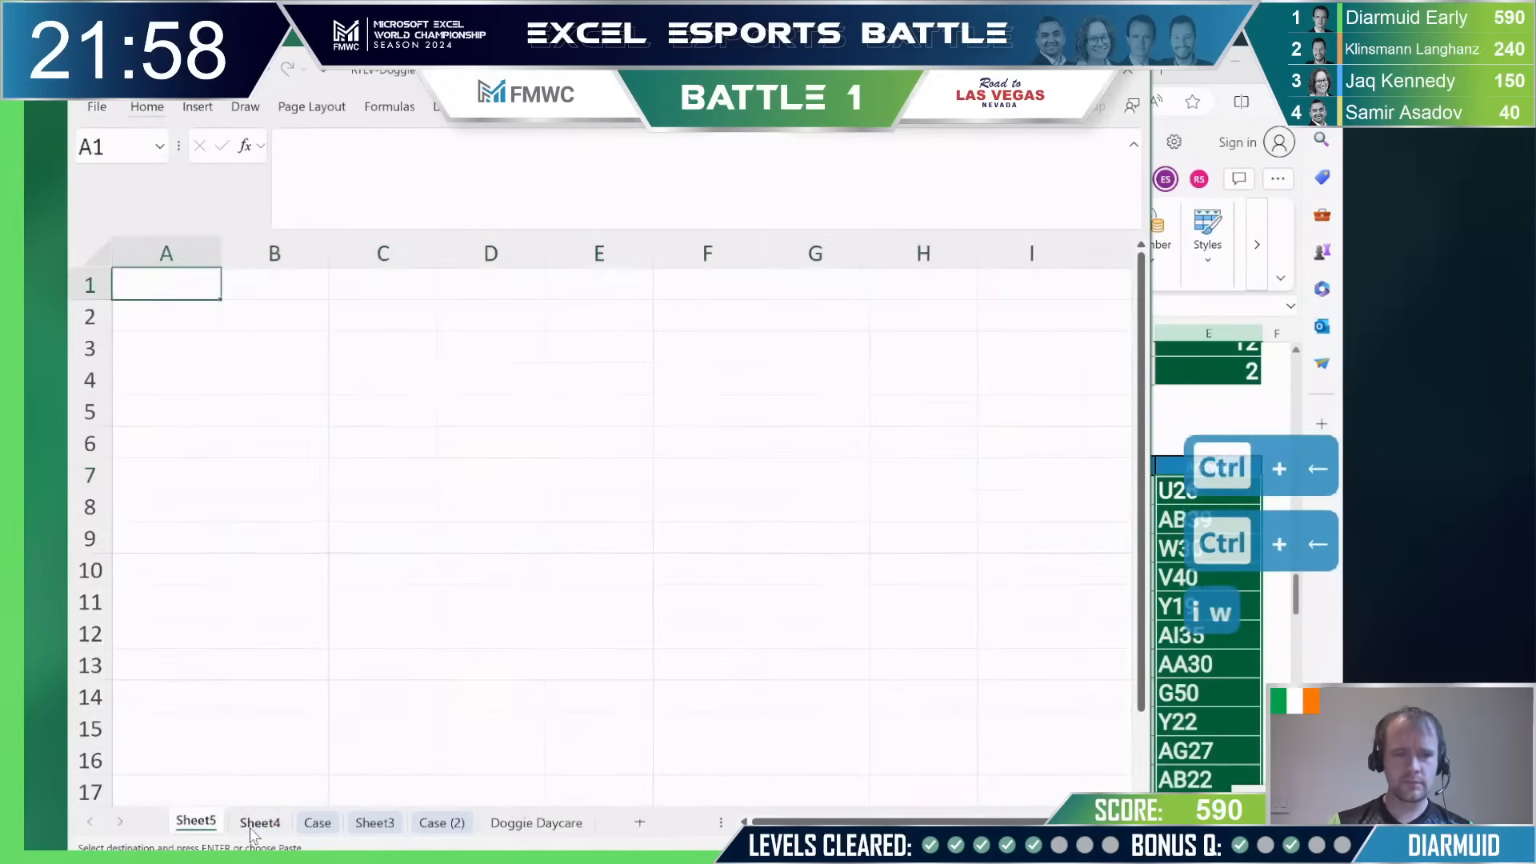
double_click(195, 823)
type("Model")
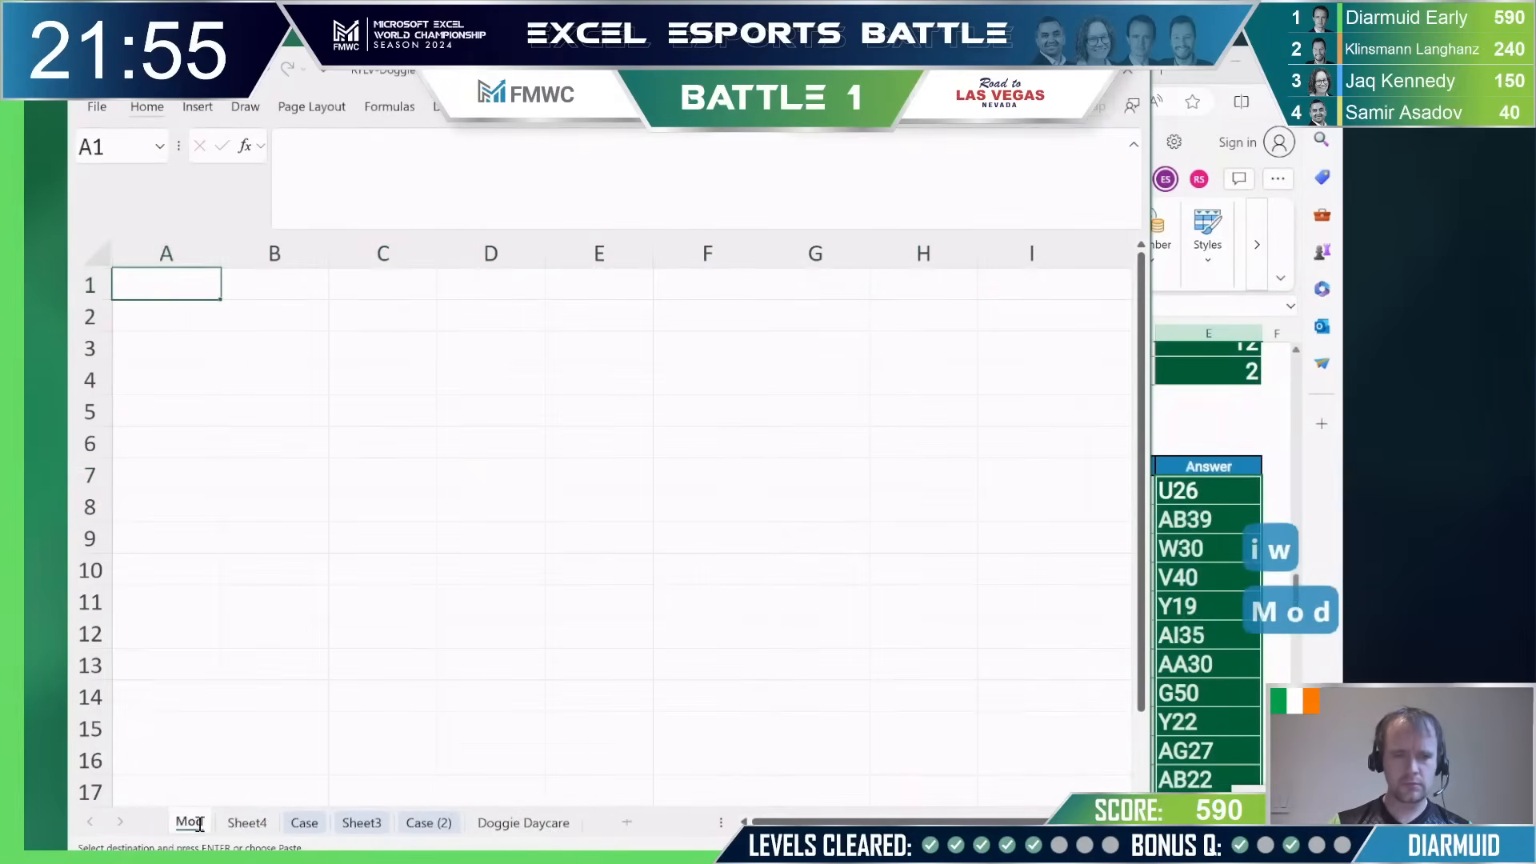
key("Return")
left_click_drag(240, 832, 298, 833)
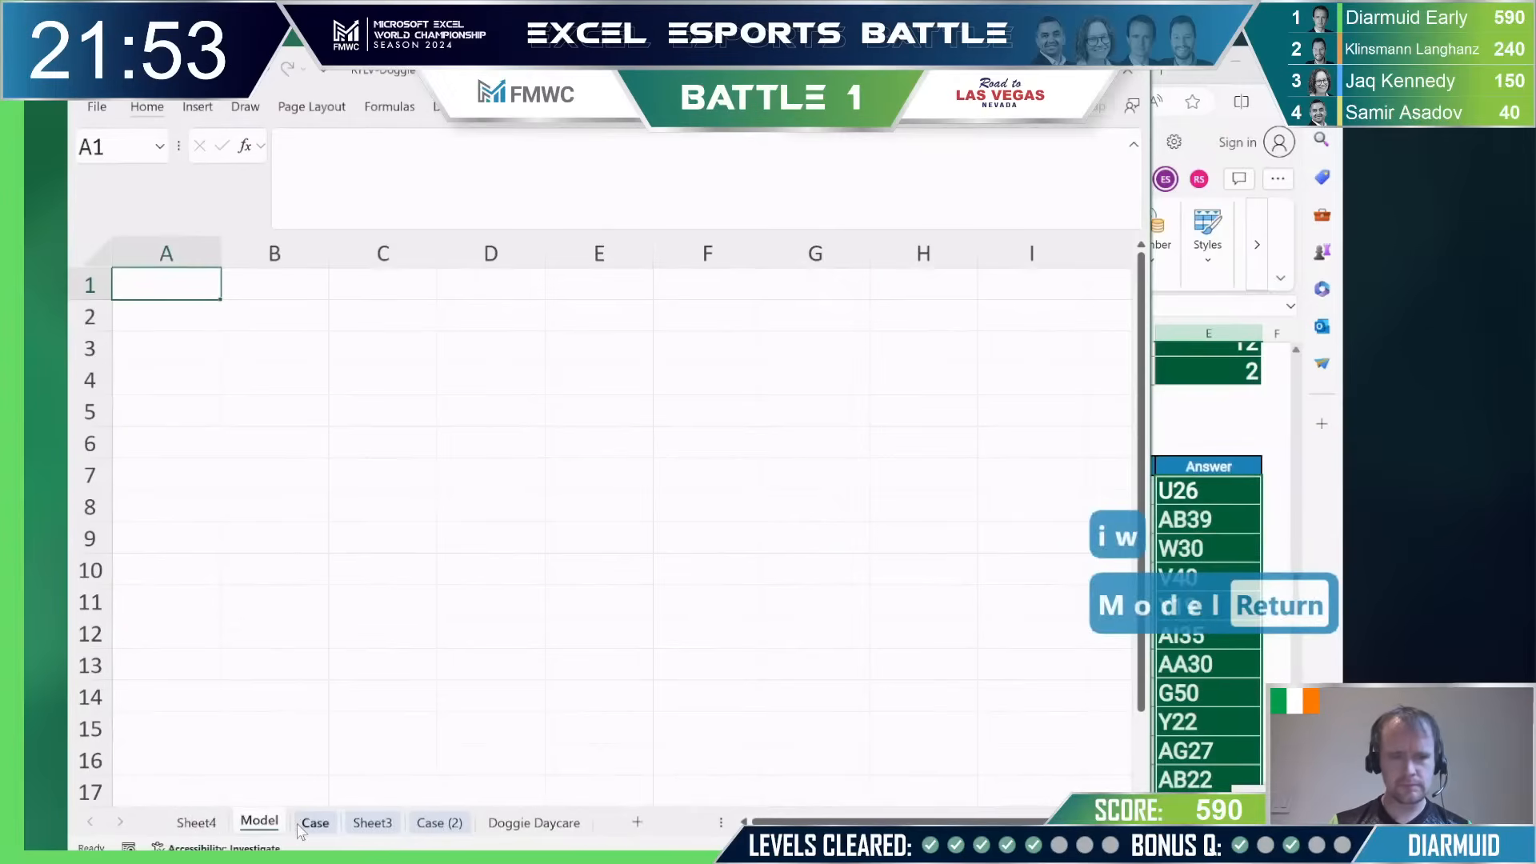
Step: Enter the Level 6 example's name, Example6, in cell A1 of the Model sheet
left_click(313, 824)
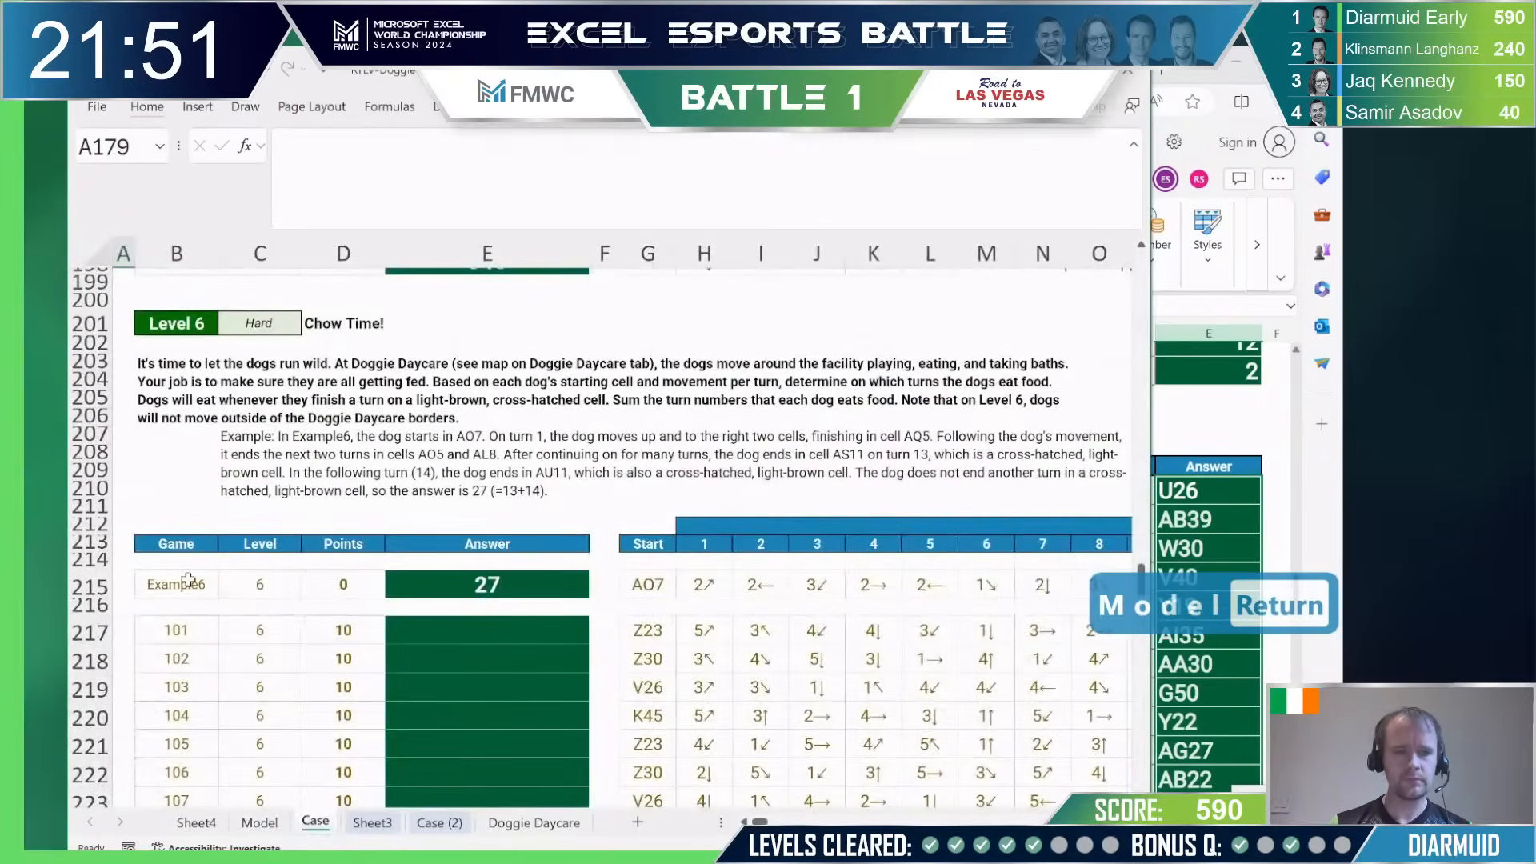
key("ctrl+Page_Up")
type("Example")
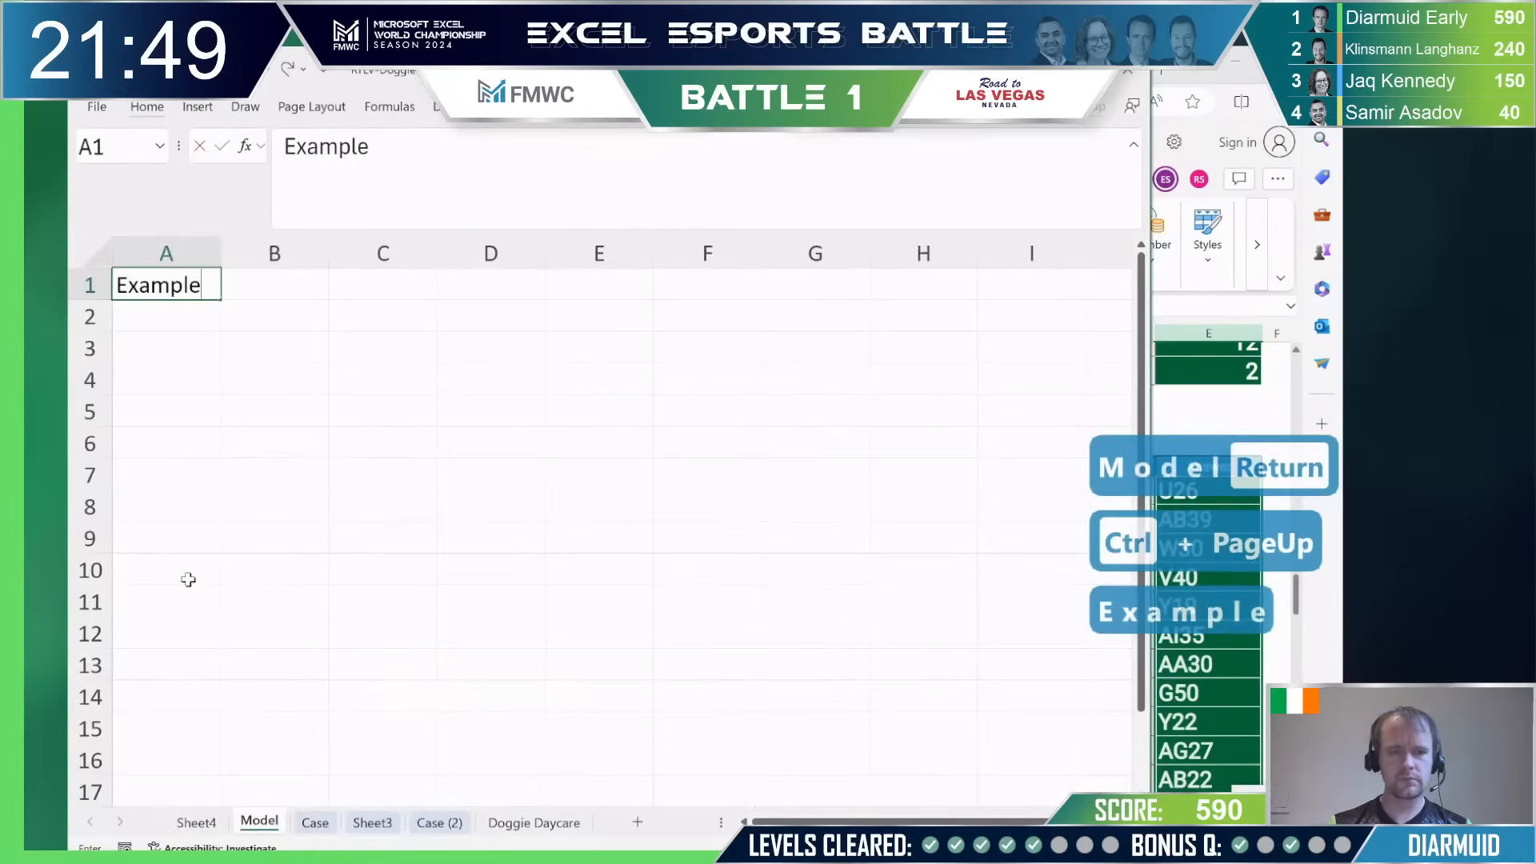
type("6")
key("Return")
Step: Read the bonus questions on the Case sheet, especially Bonus 4 in G24, and locate the later levels' movement tables
key("ctrl+Page_Down")
key("ctrl+Home")
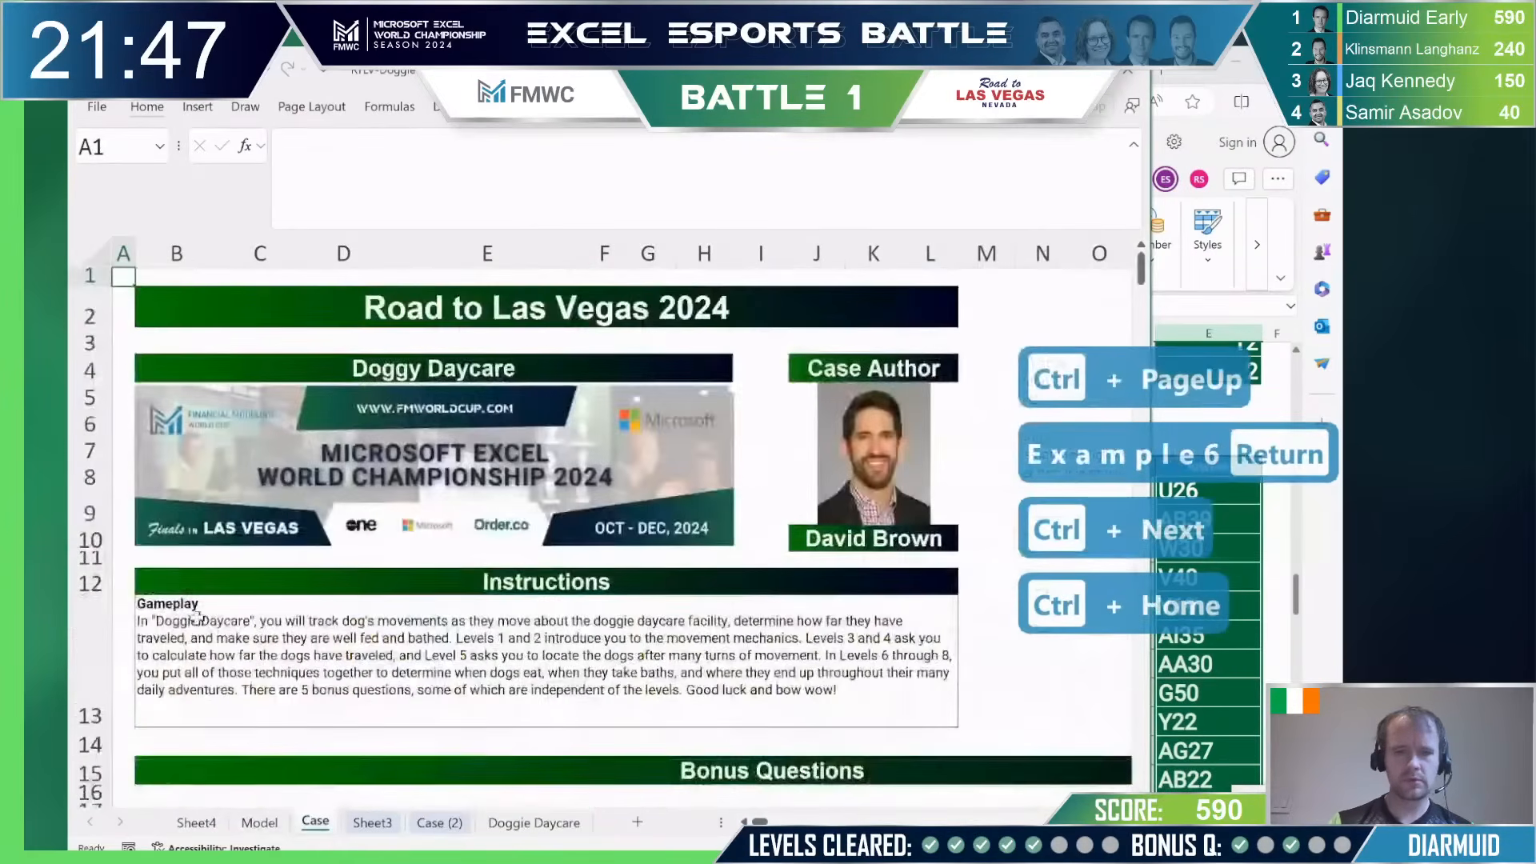
scroll(196, 619, "down", 6)
scroll(437, 606, "right", 2)
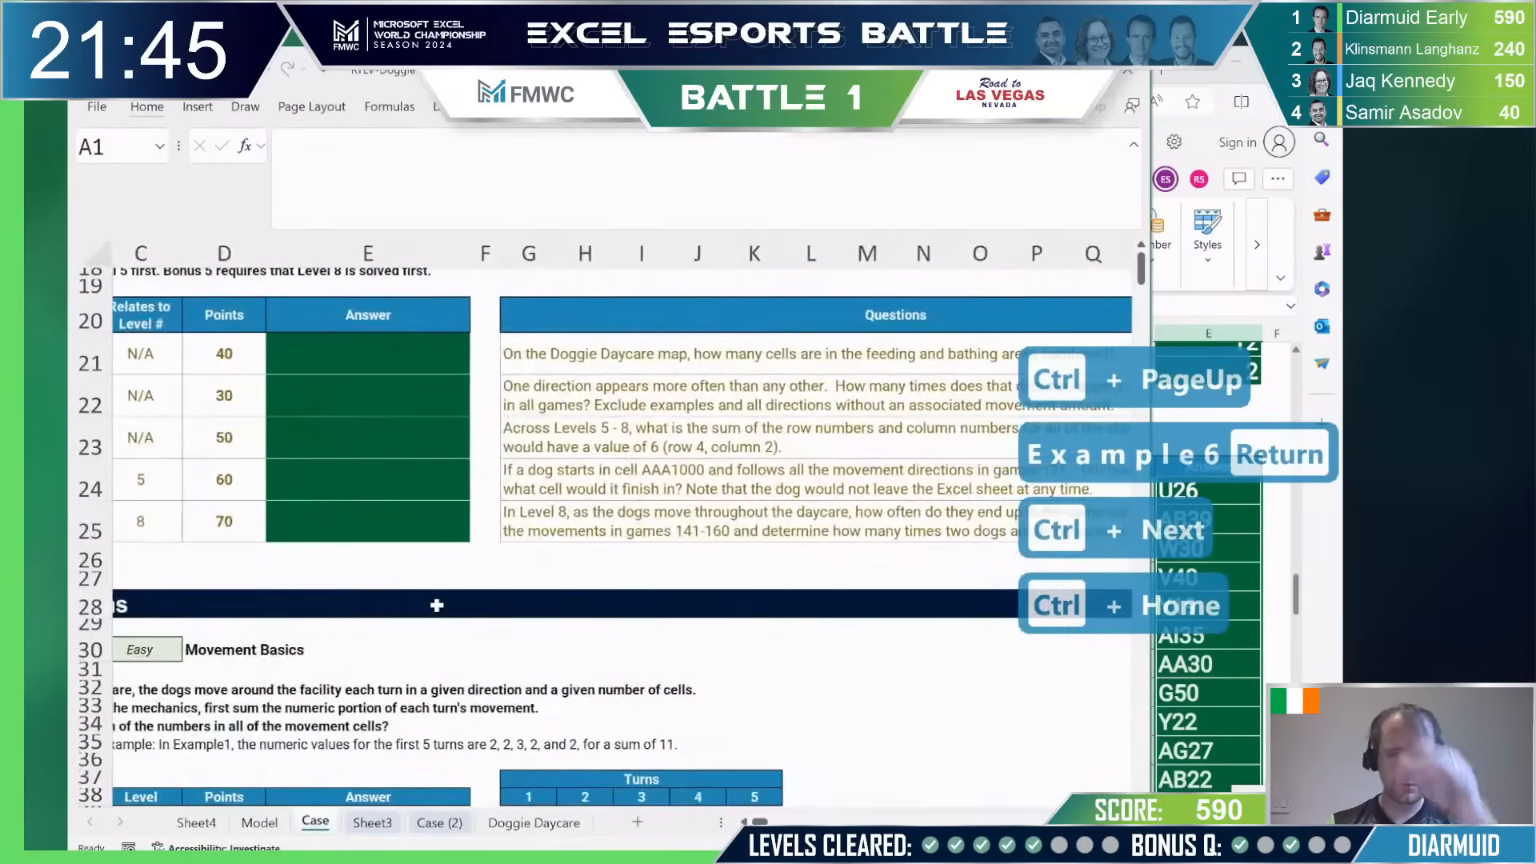
scroll(528, 494, "right", 2)
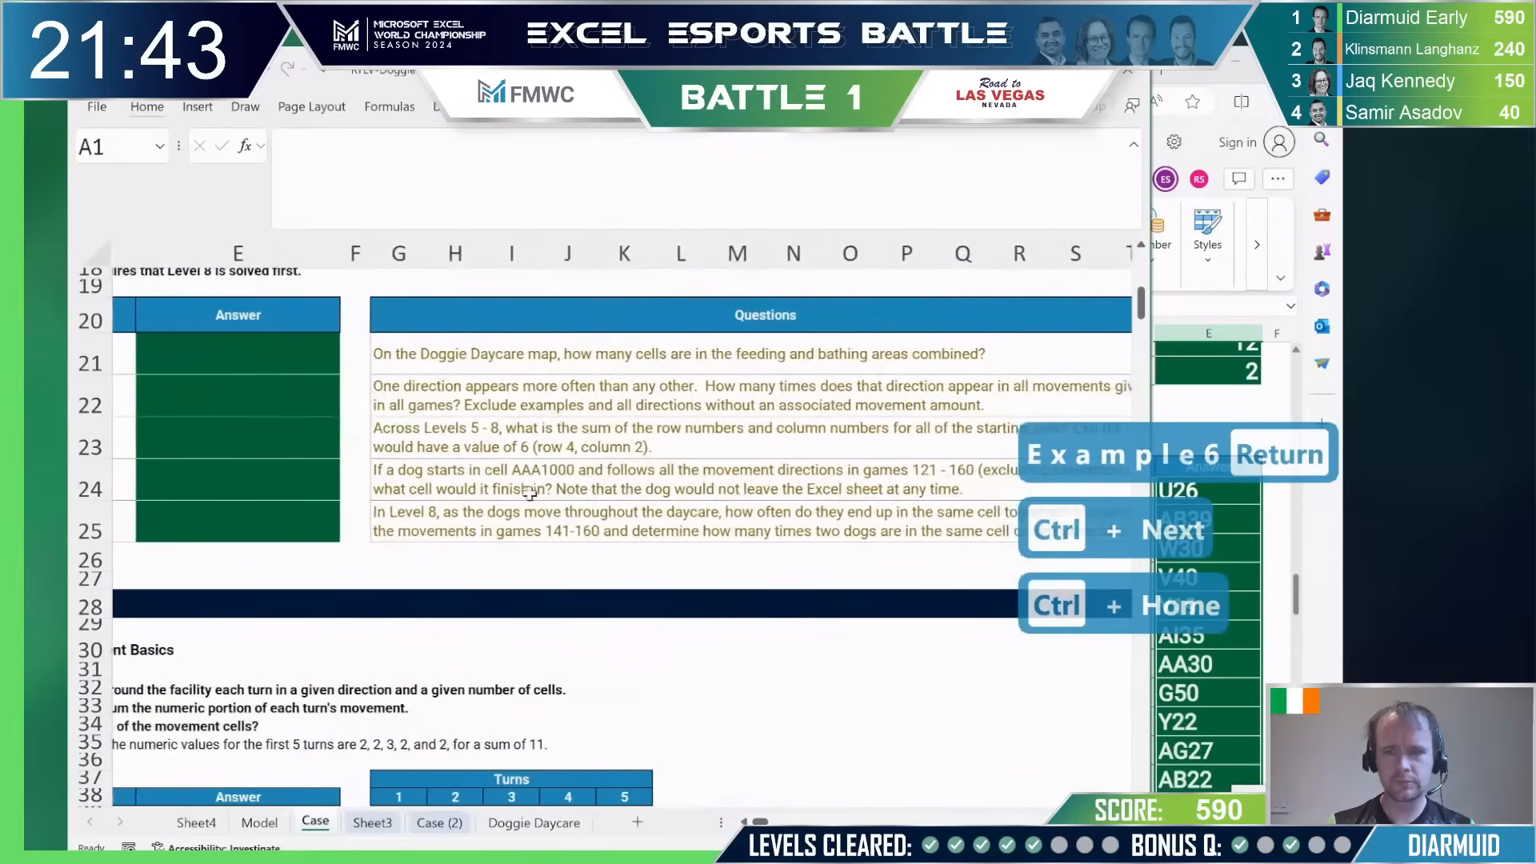
scroll(544, 488, "left", 1)
left_click(564, 480)
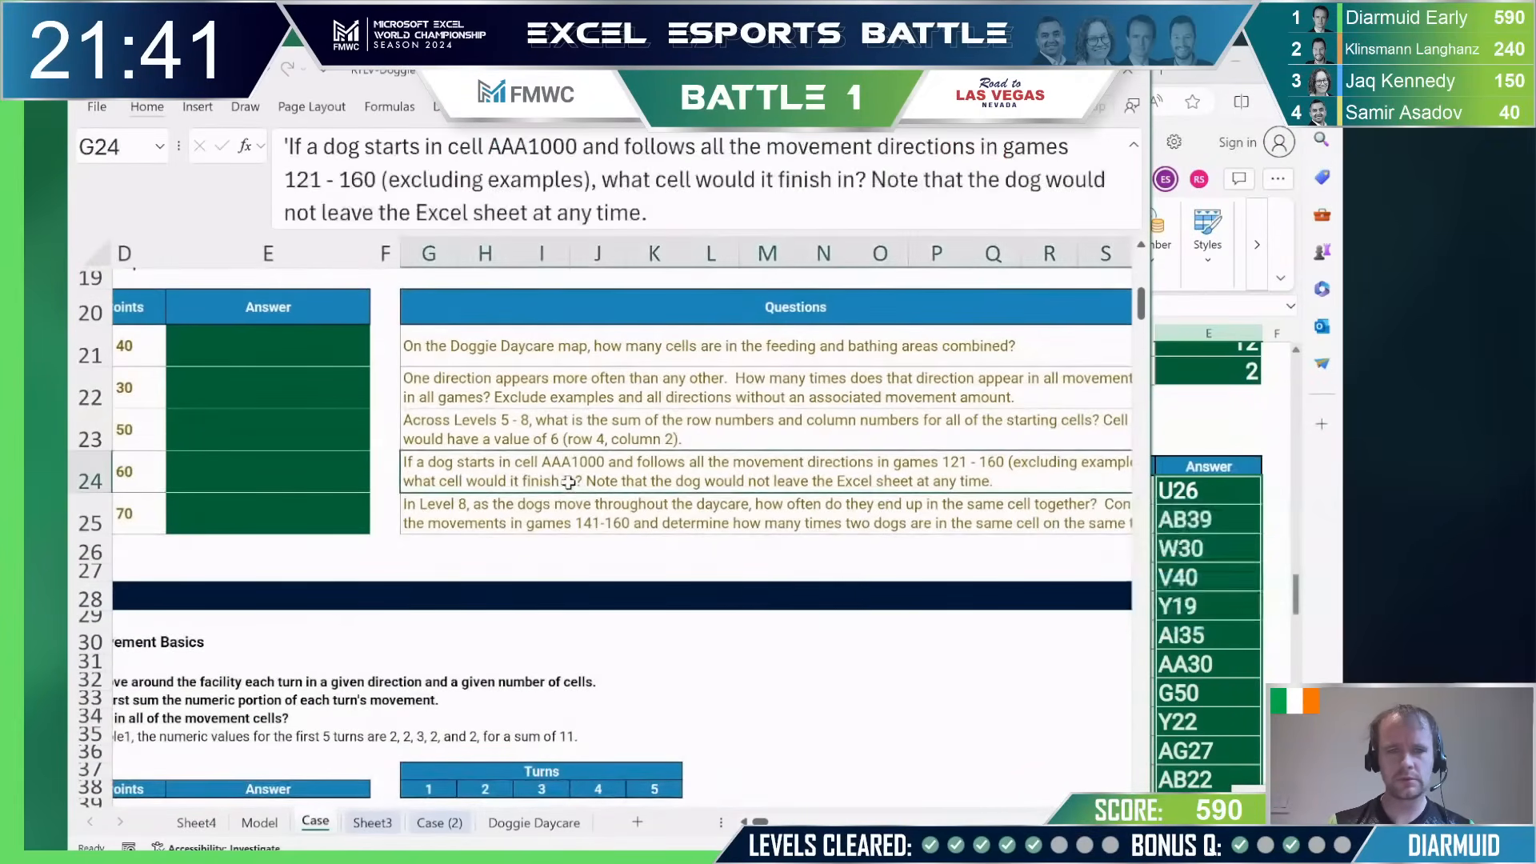
scroll(474, 600, "left", 2)
scroll(474, 600, "down", 20)
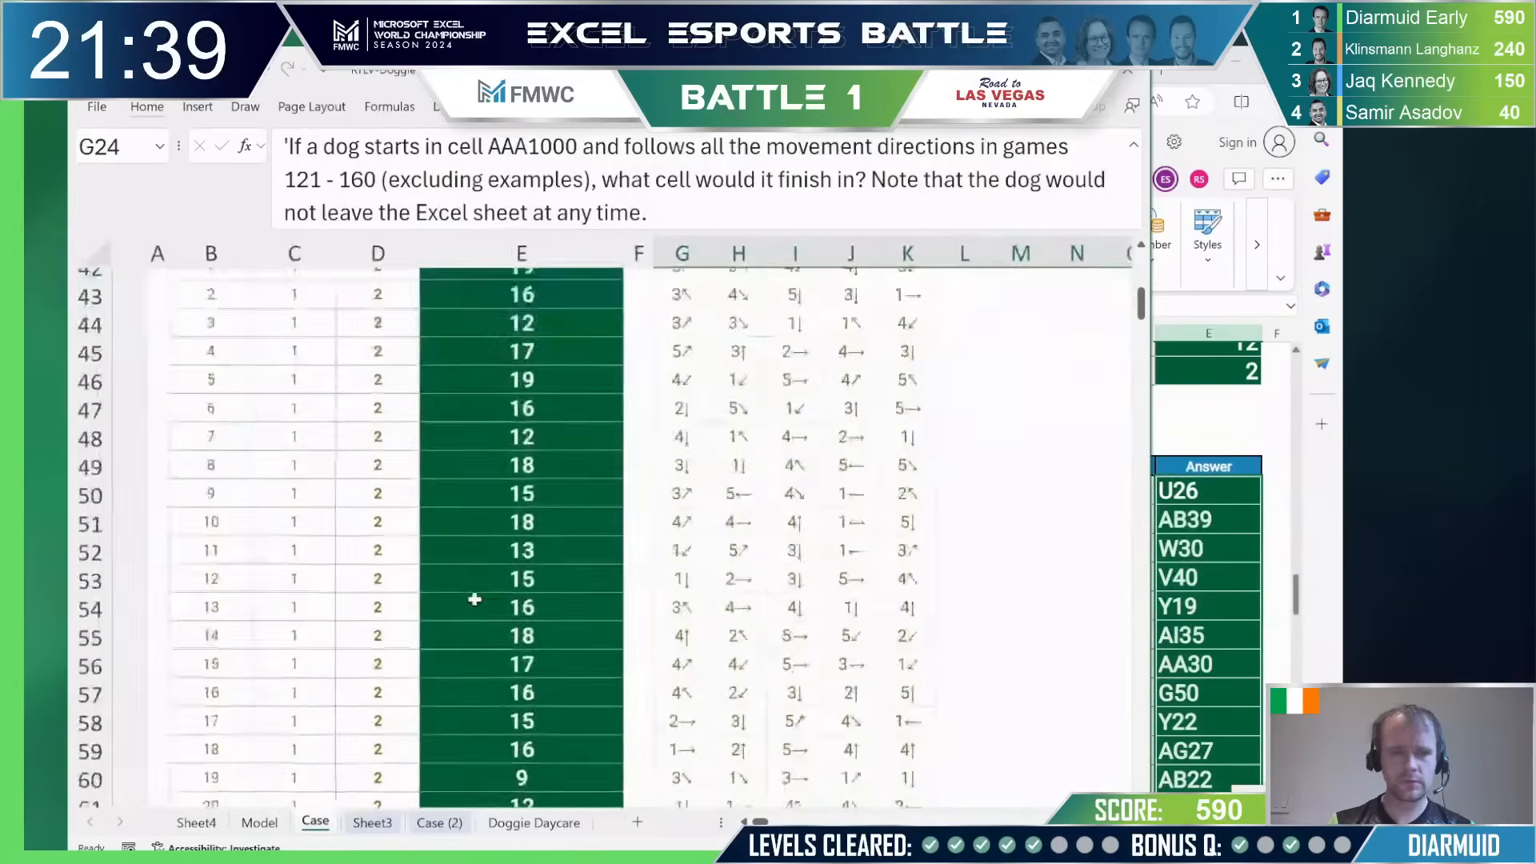
scroll(475, 599, "down", 5)
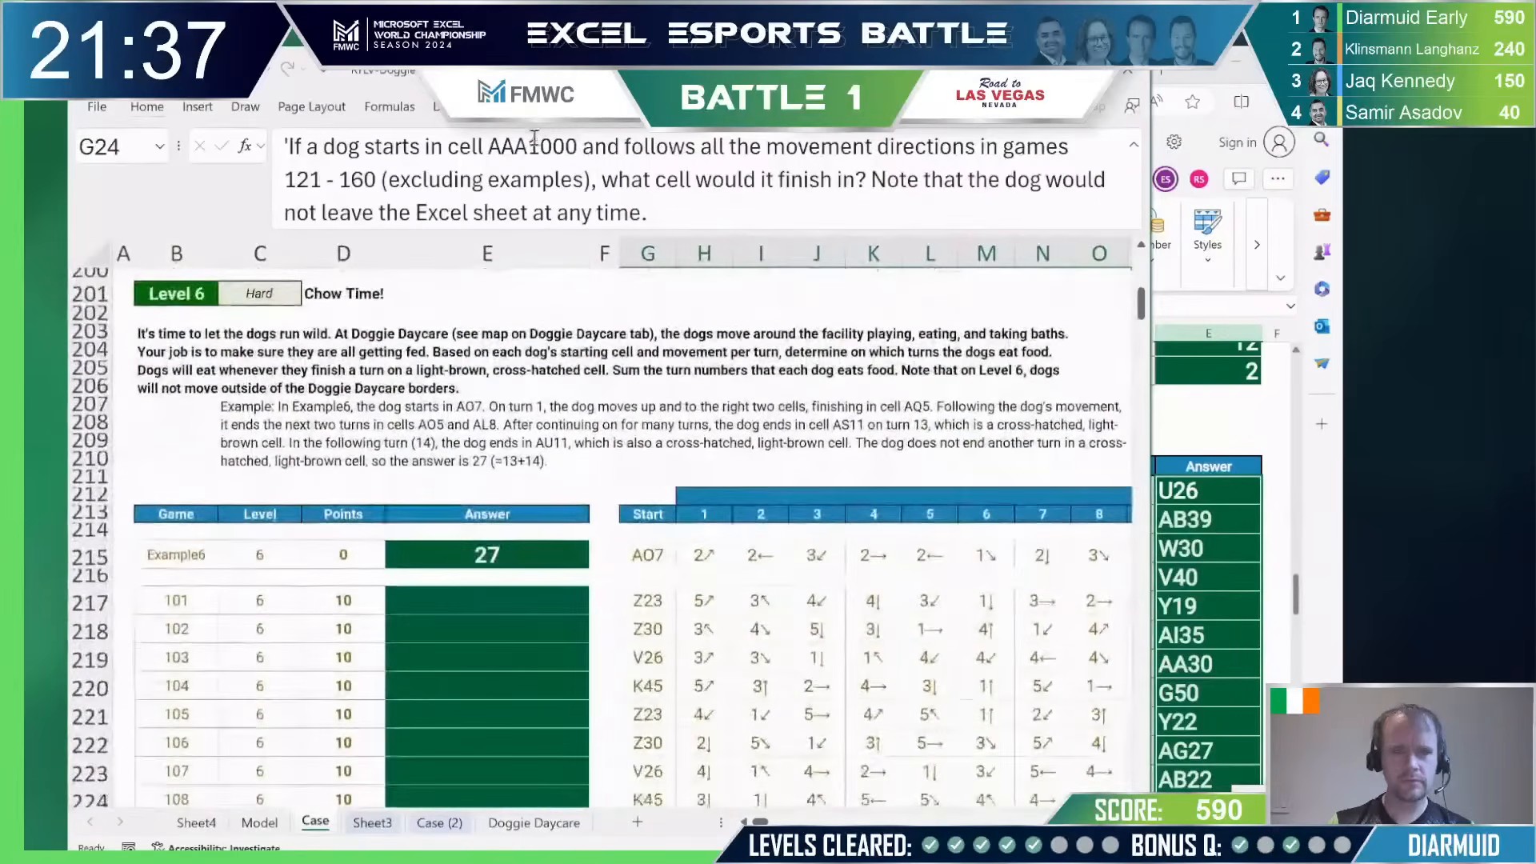
Step: Copy the starting cell reference AAA1000 from the Bonus 4 question into I239 beside the Level 7 heading
double_click(531, 147)
key("ctrl+c")
key("Escape")
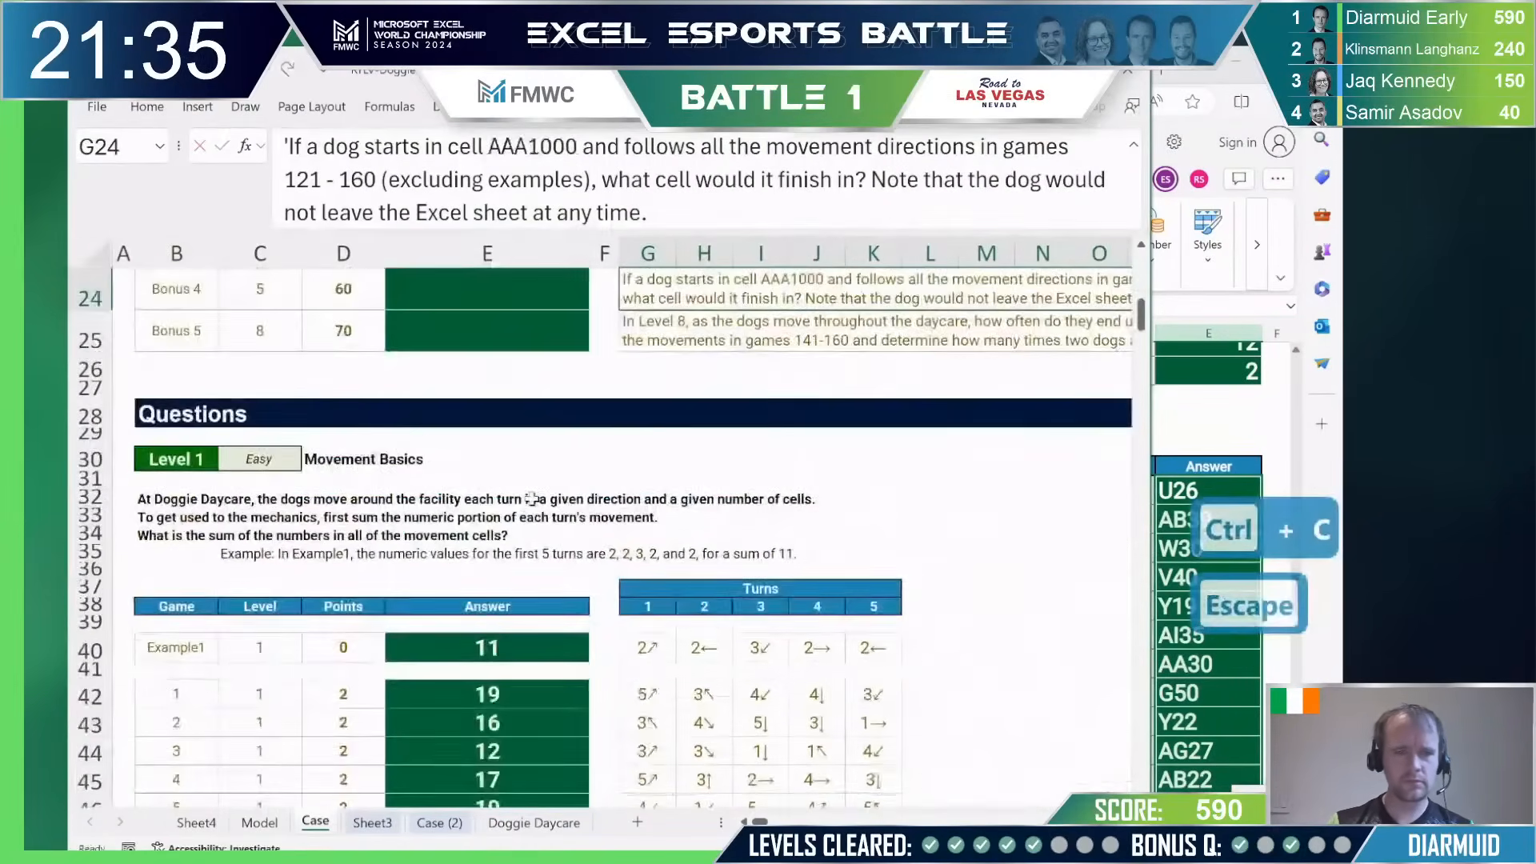
scroll(532, 500, "down", 20)
scroll(532, 499, "down", 14)
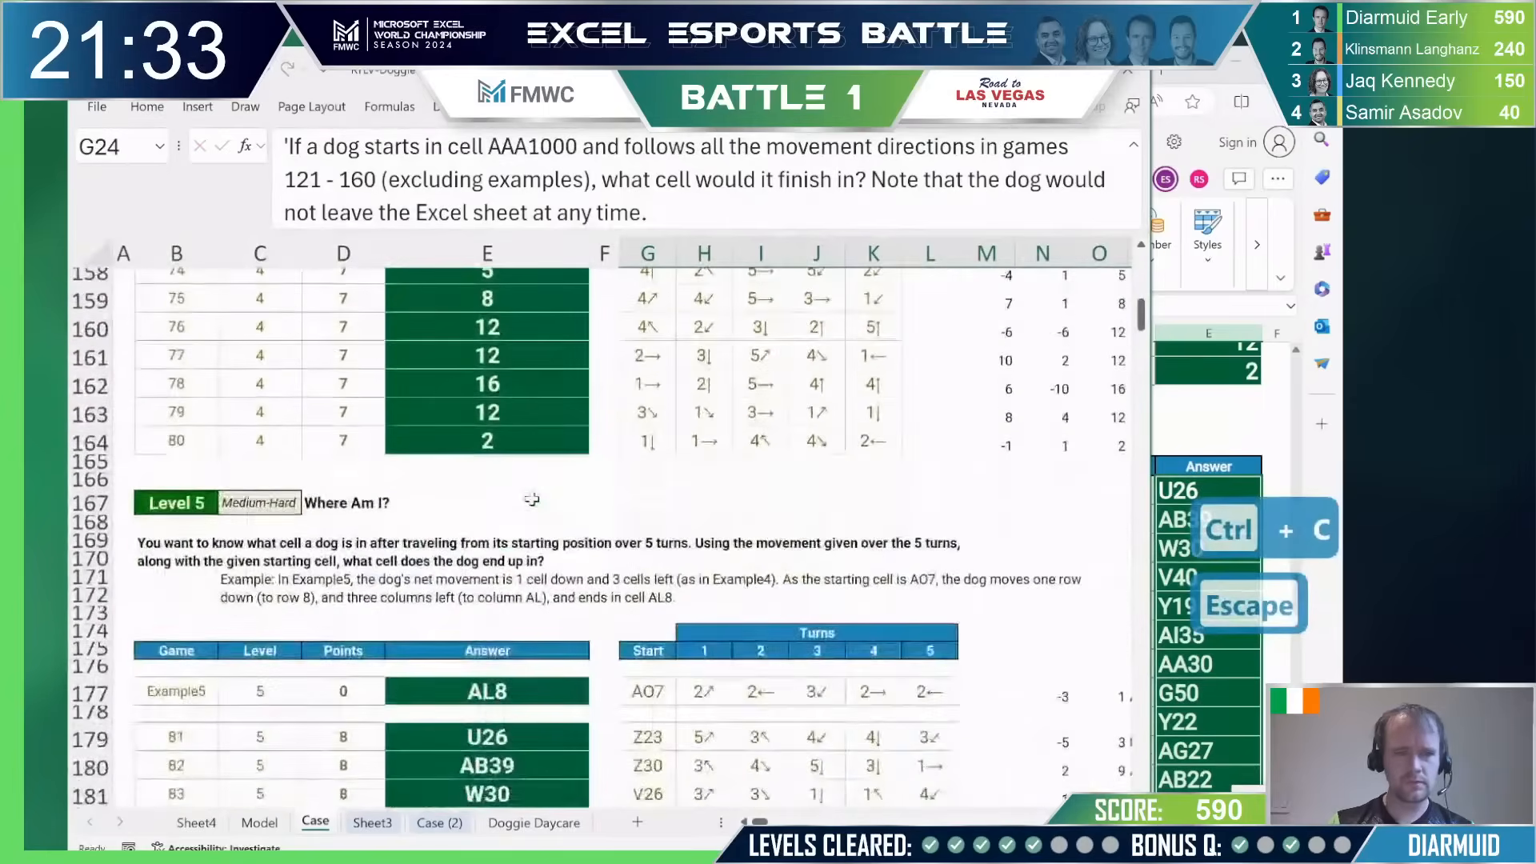
scroll(532, 498, "down", 20)
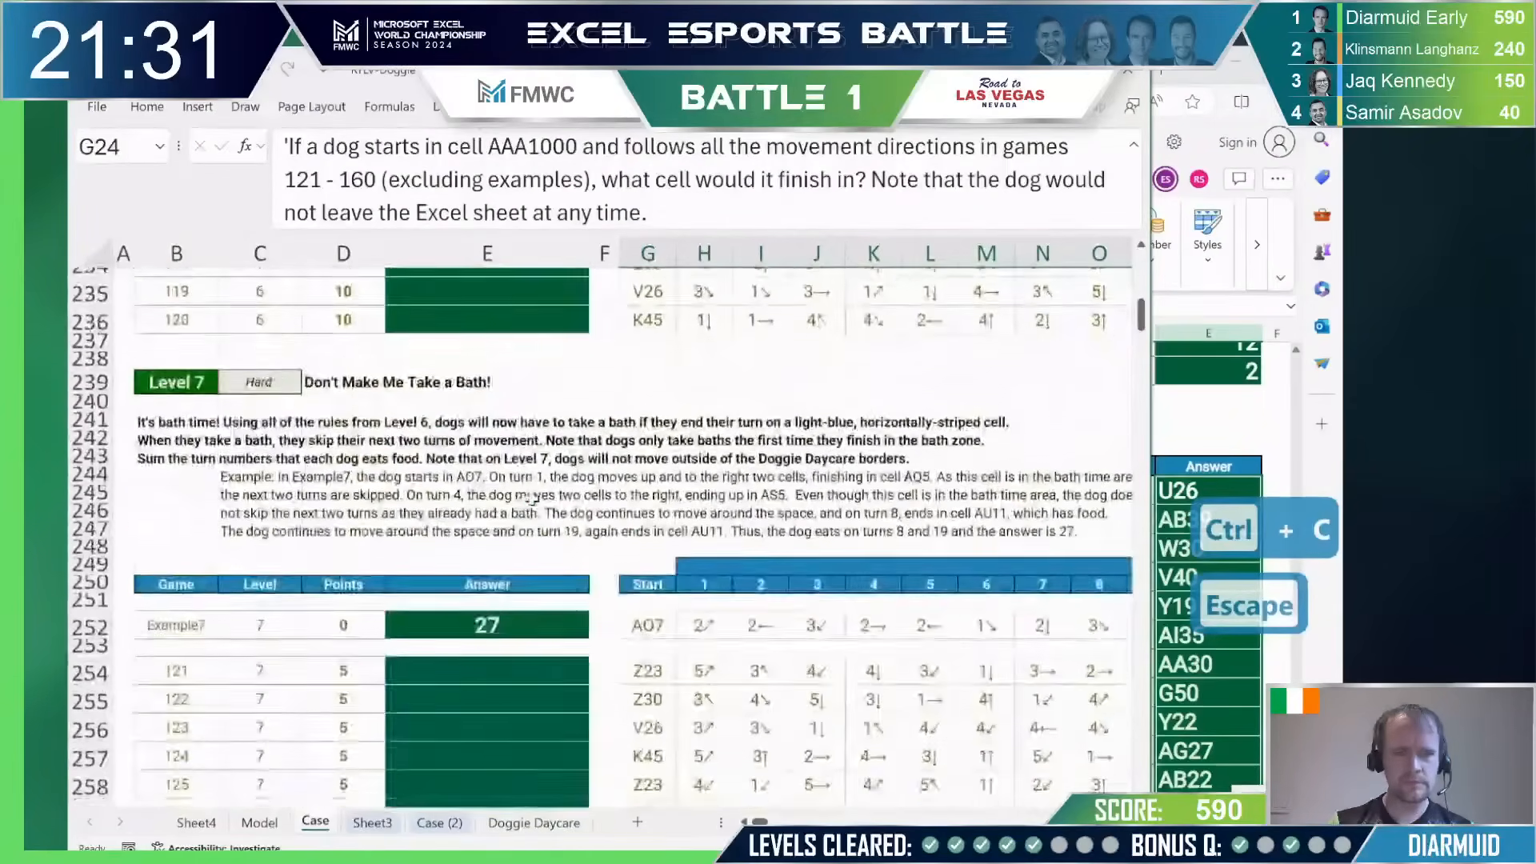
scroll(532, 499, "up", 4)
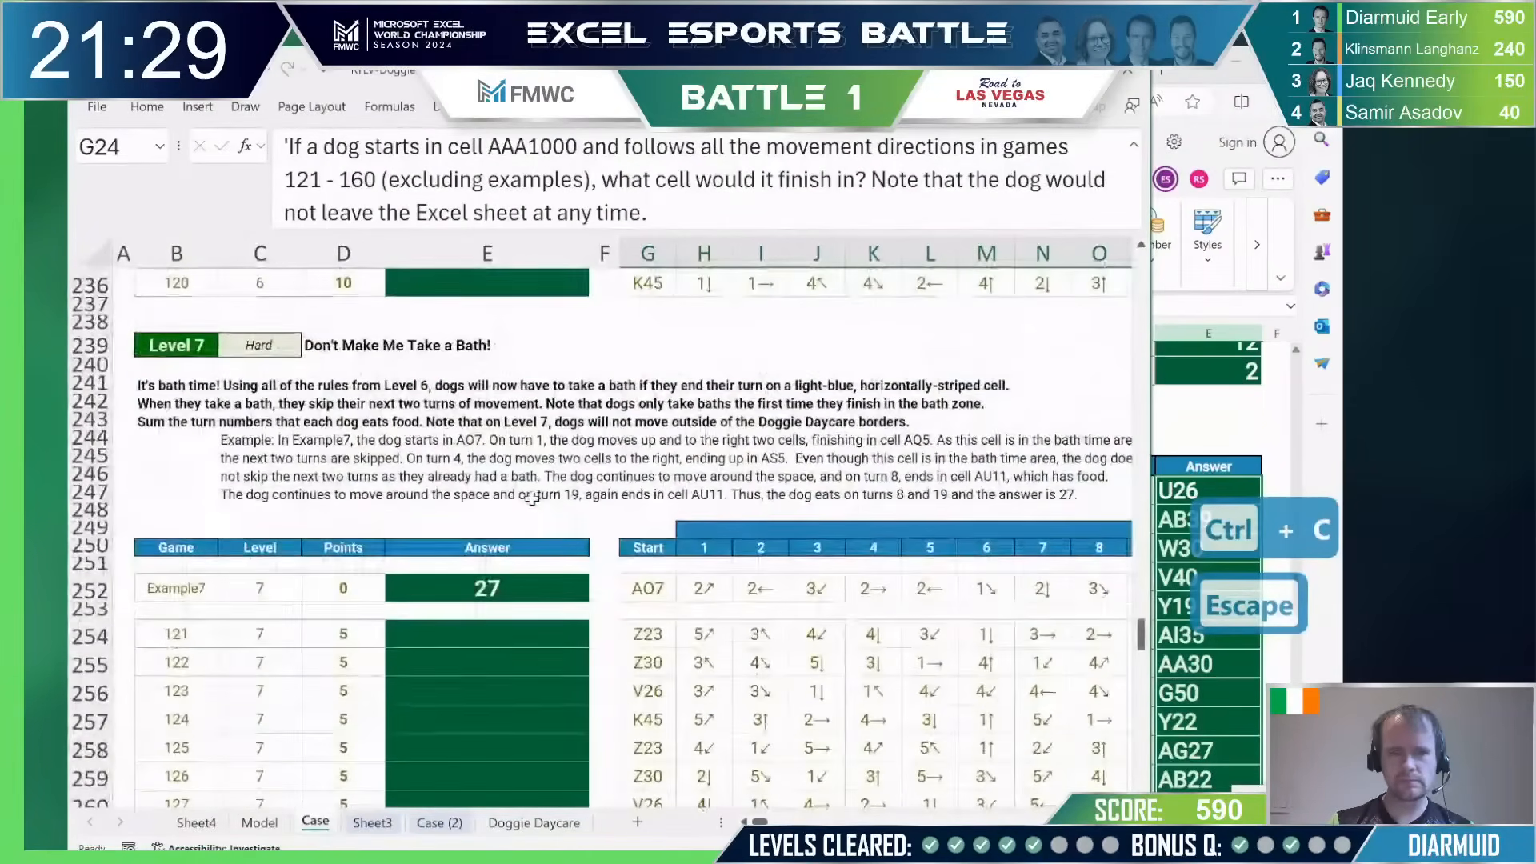
left_click(749, 340)
key("ctrl+v")
key("Return")
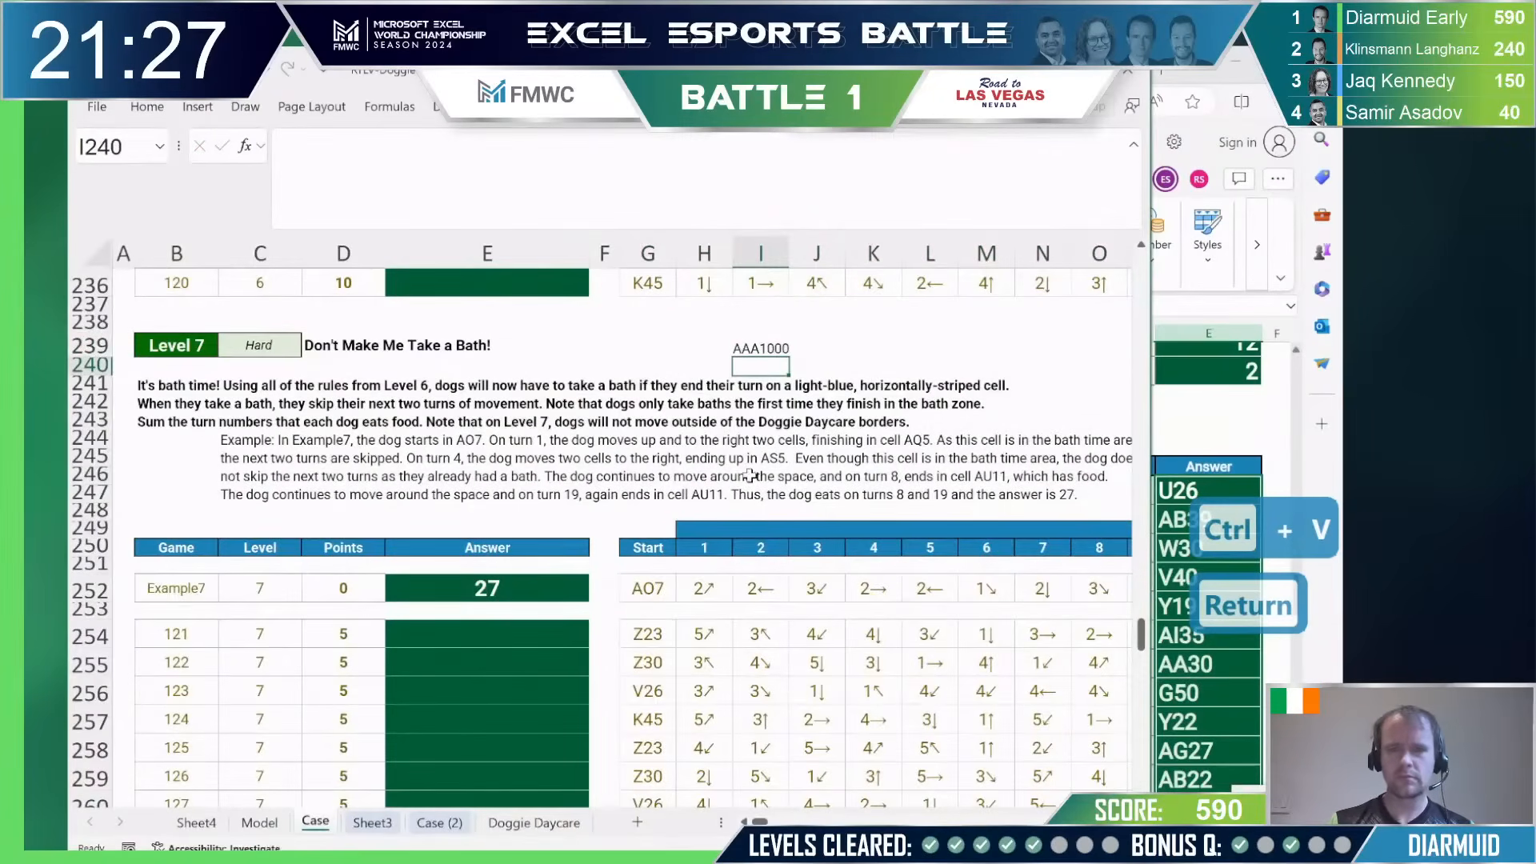
Step: Copy the horizontal movement formula with arrsLR from Level 5's example cell N177 into J239 beside AAA1000
scroll(749, 476, "up", 18)
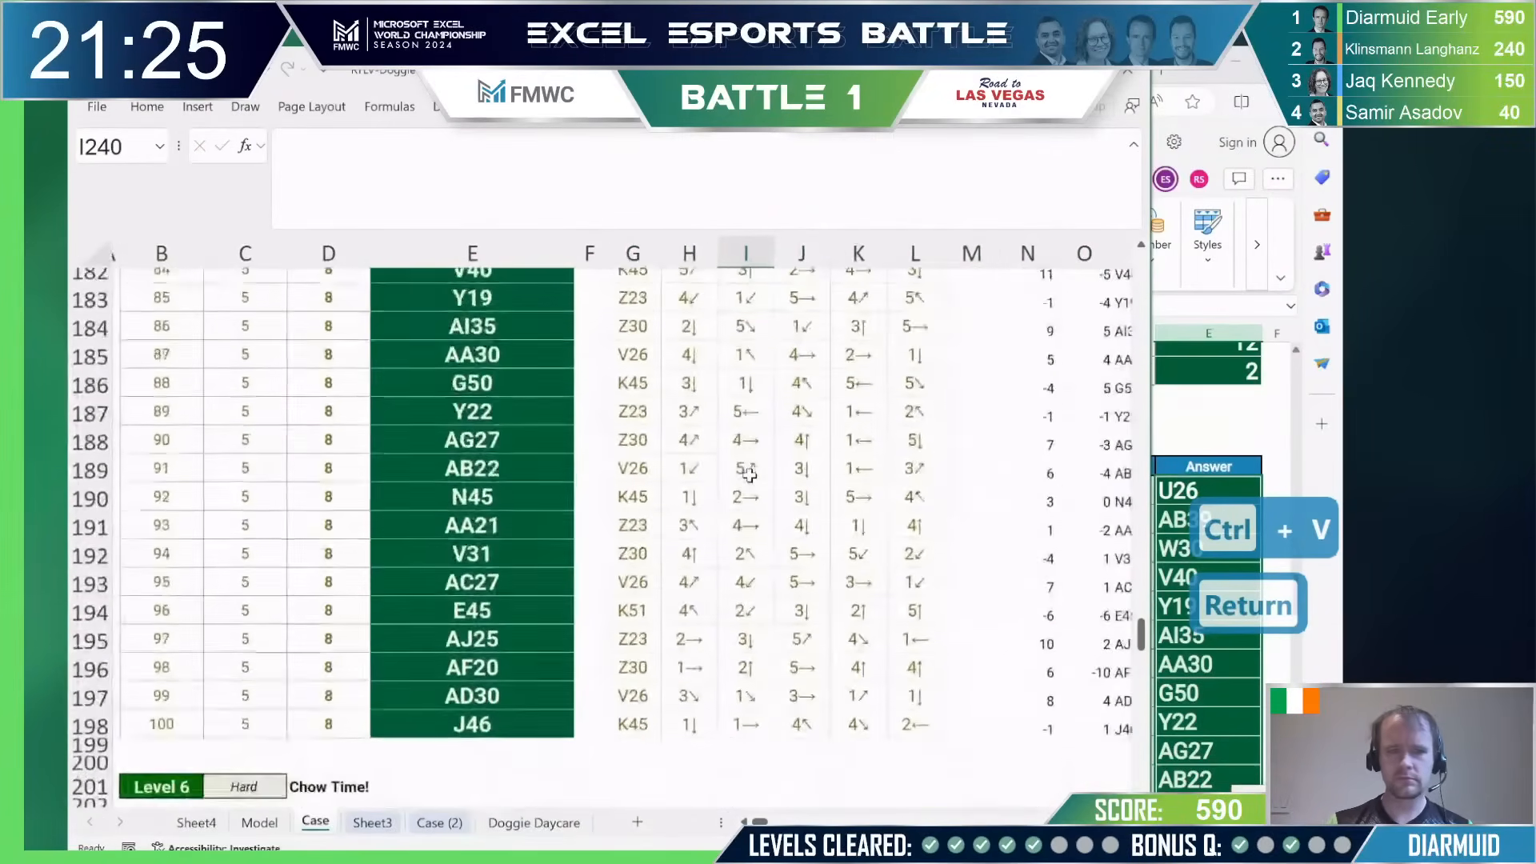
scroll(749, 476, "up", 5)
left_click(983, 445)
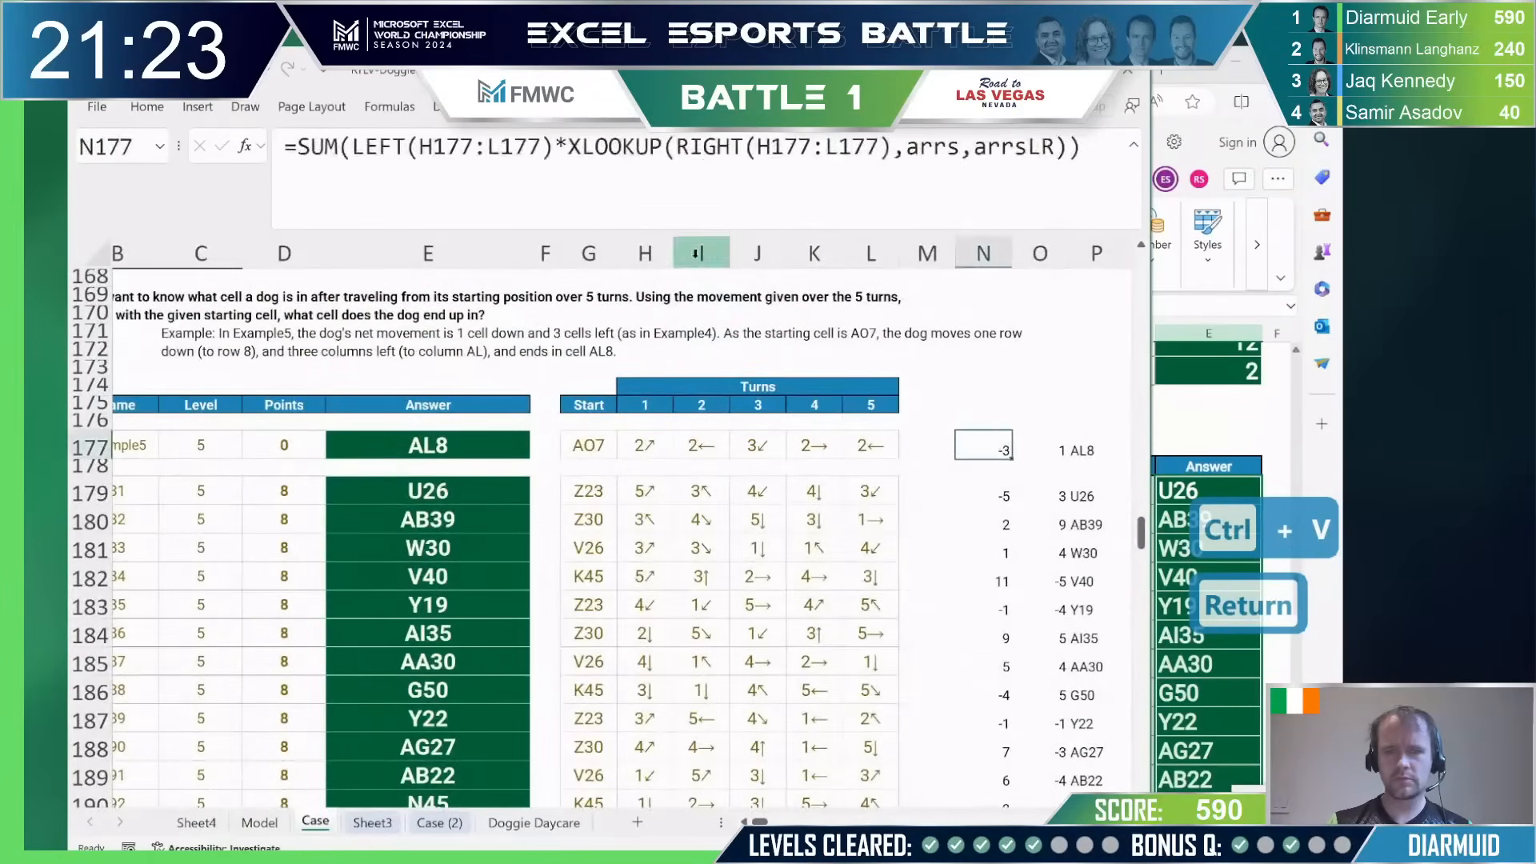
left_click(1114, 150)
left_click_drag(1104, 149, 284, 148)
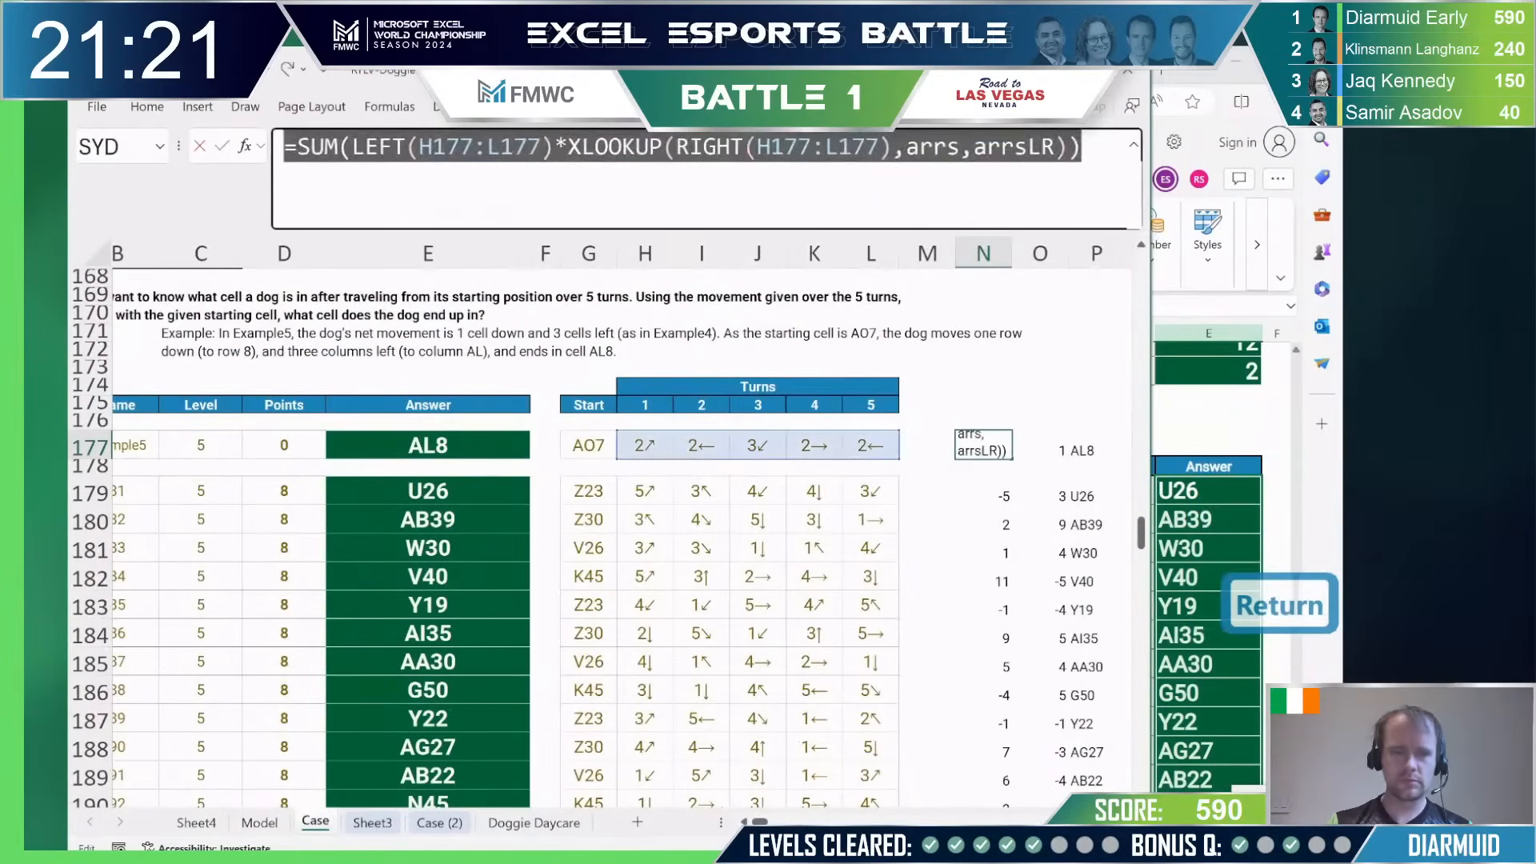
key("ctrl+c")
key("Escape")
scroll(705, 527, "down", 20)
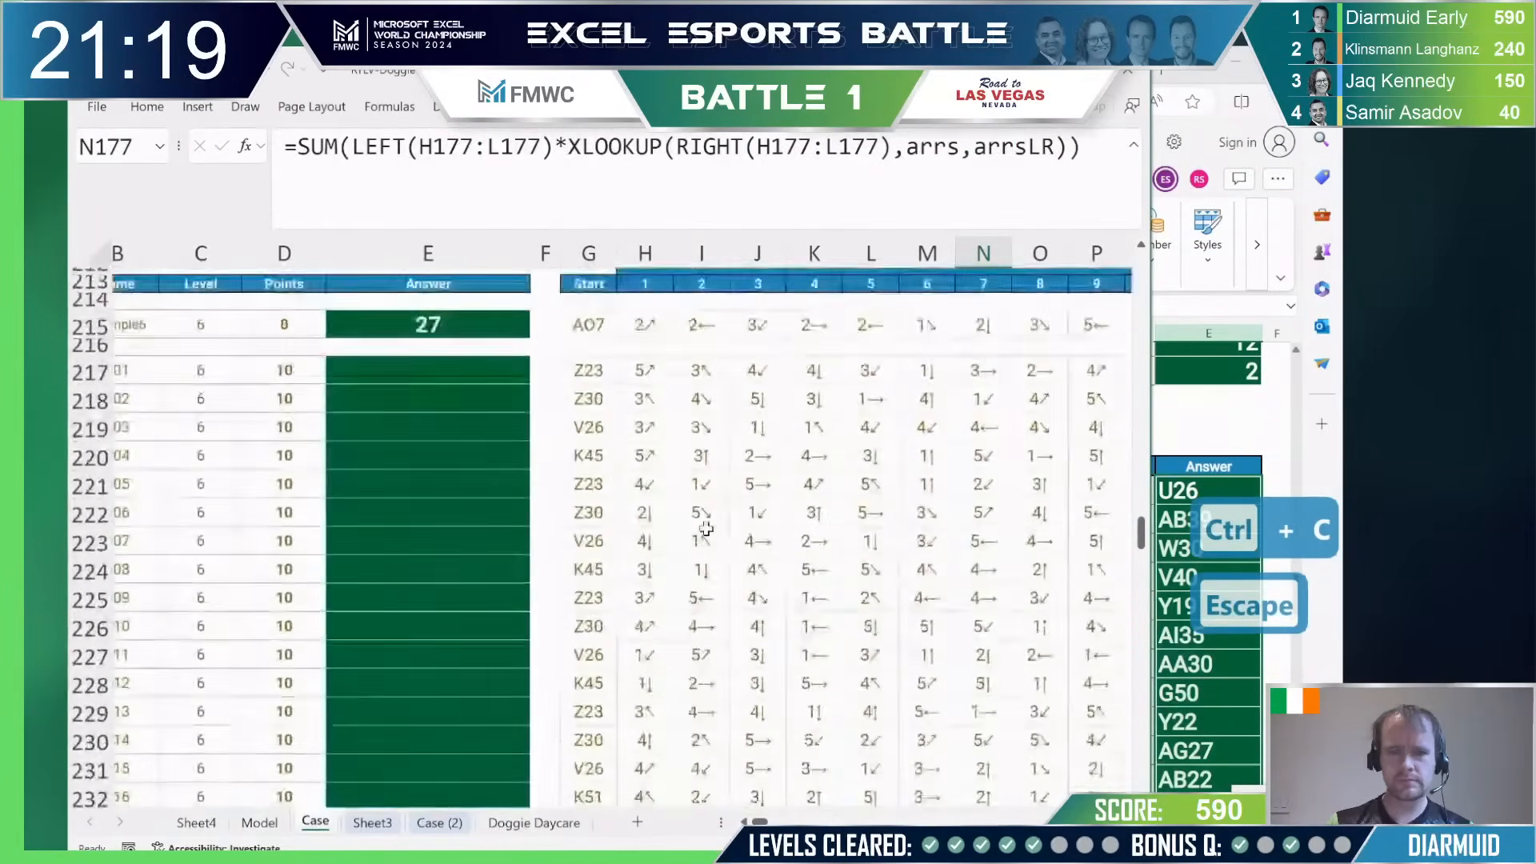
left_click(822, 473)
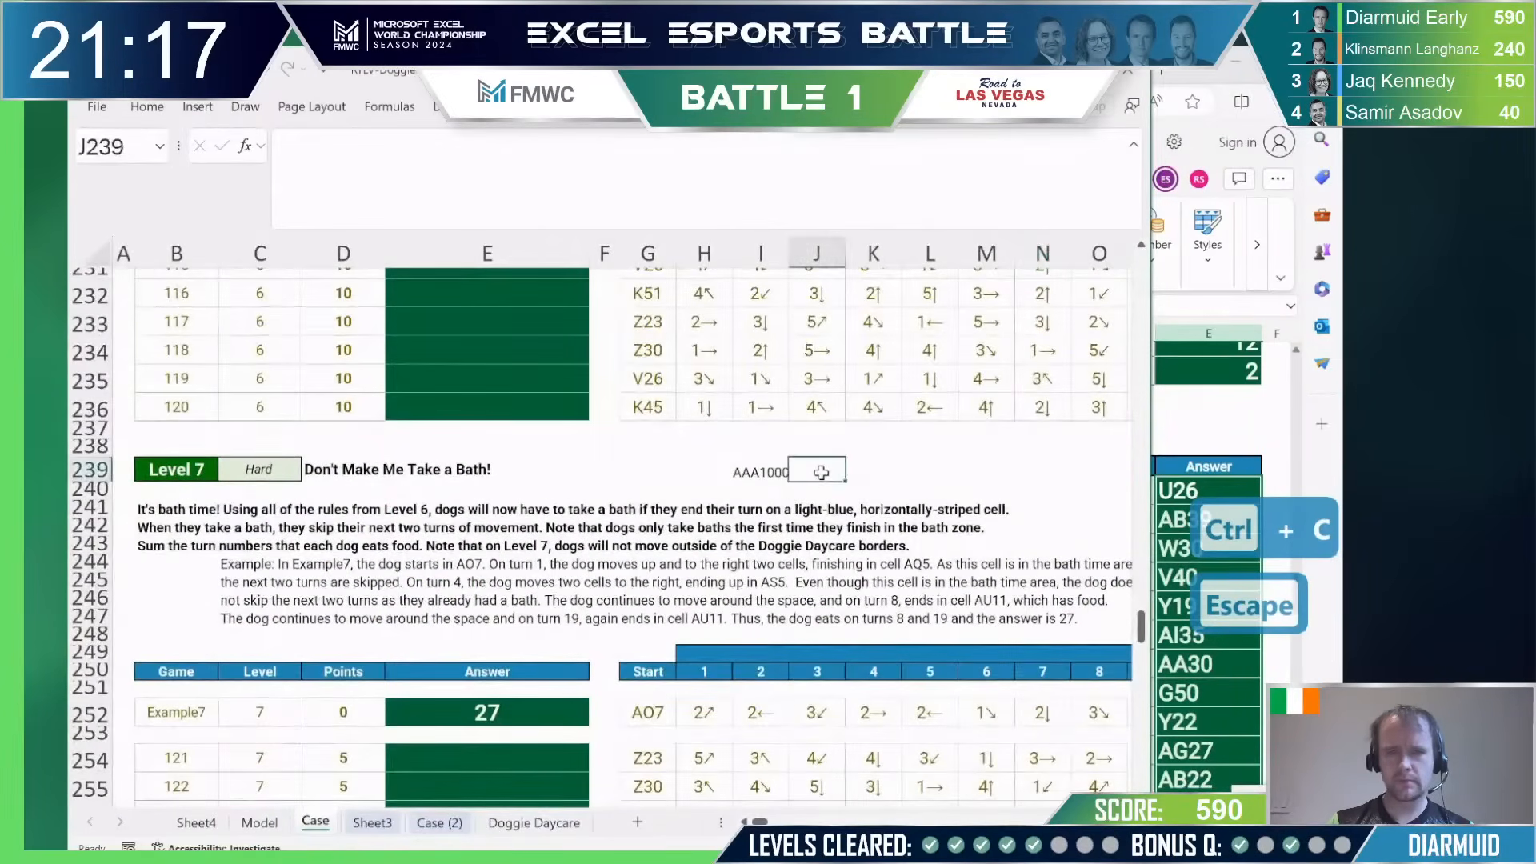
left_click(662, 198)
key("ctrl+v")
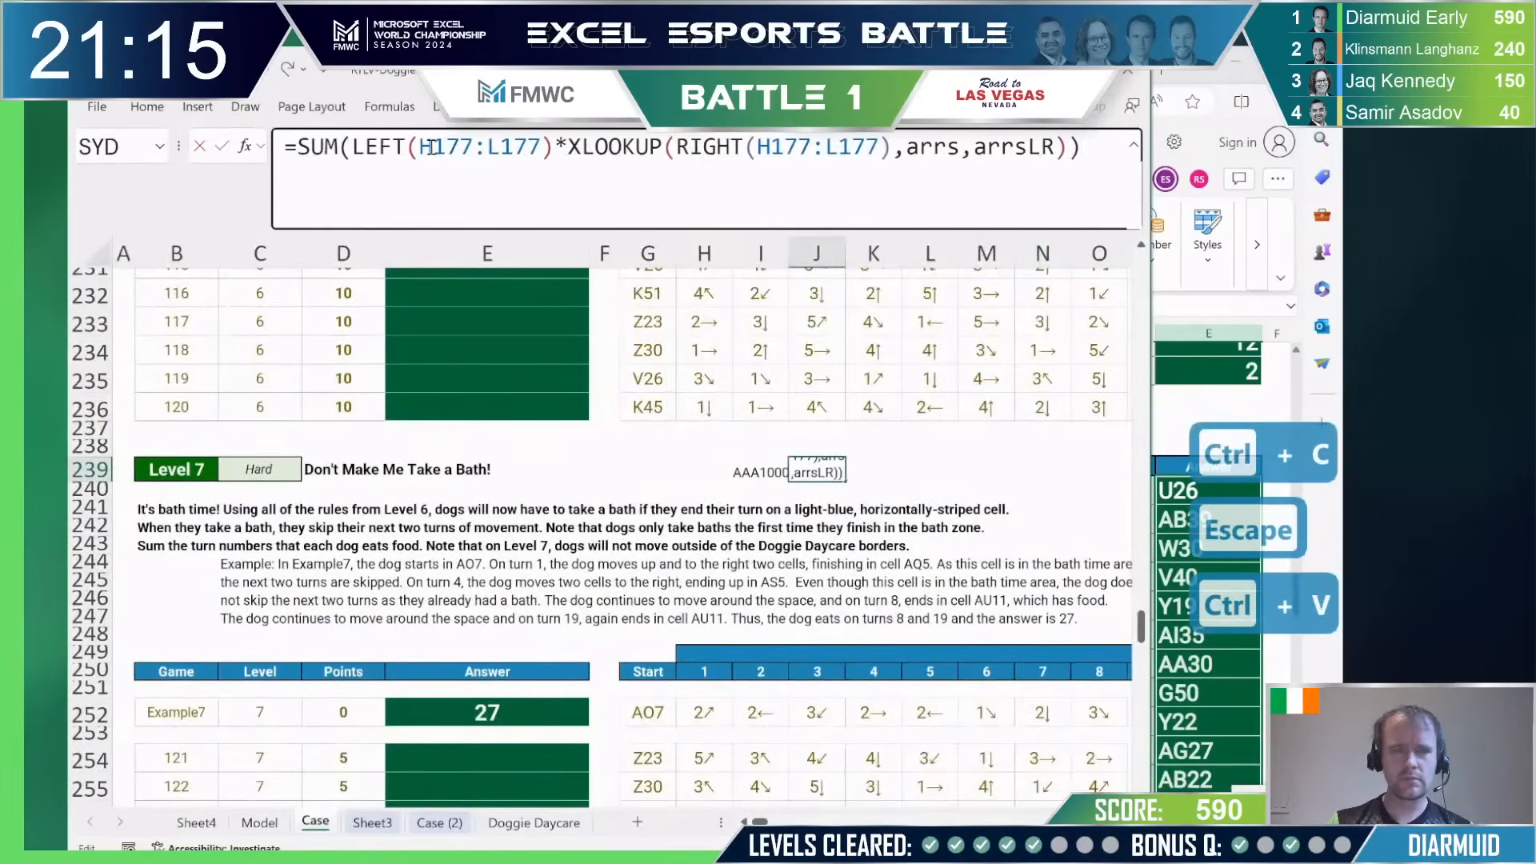
Step: Replace both H177:L177 references in J239's formula with the Level 7 movement range H254:AA273
left_click_drag(419, 148, 540, 147)
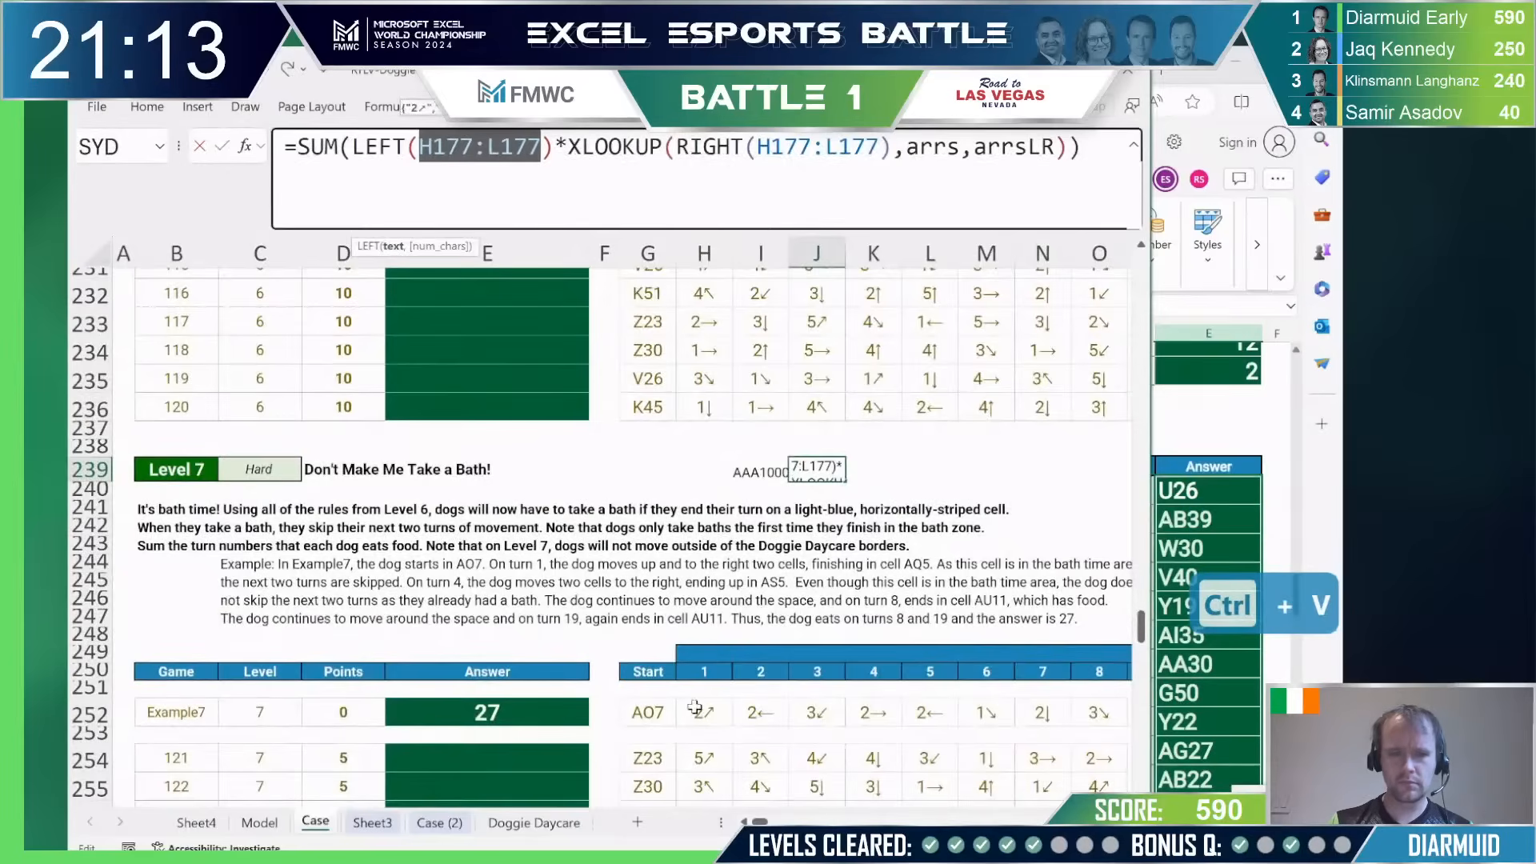
left_click(702, 754)
key("ctrl+shift+Down")
key("ctrl+shift+Right")
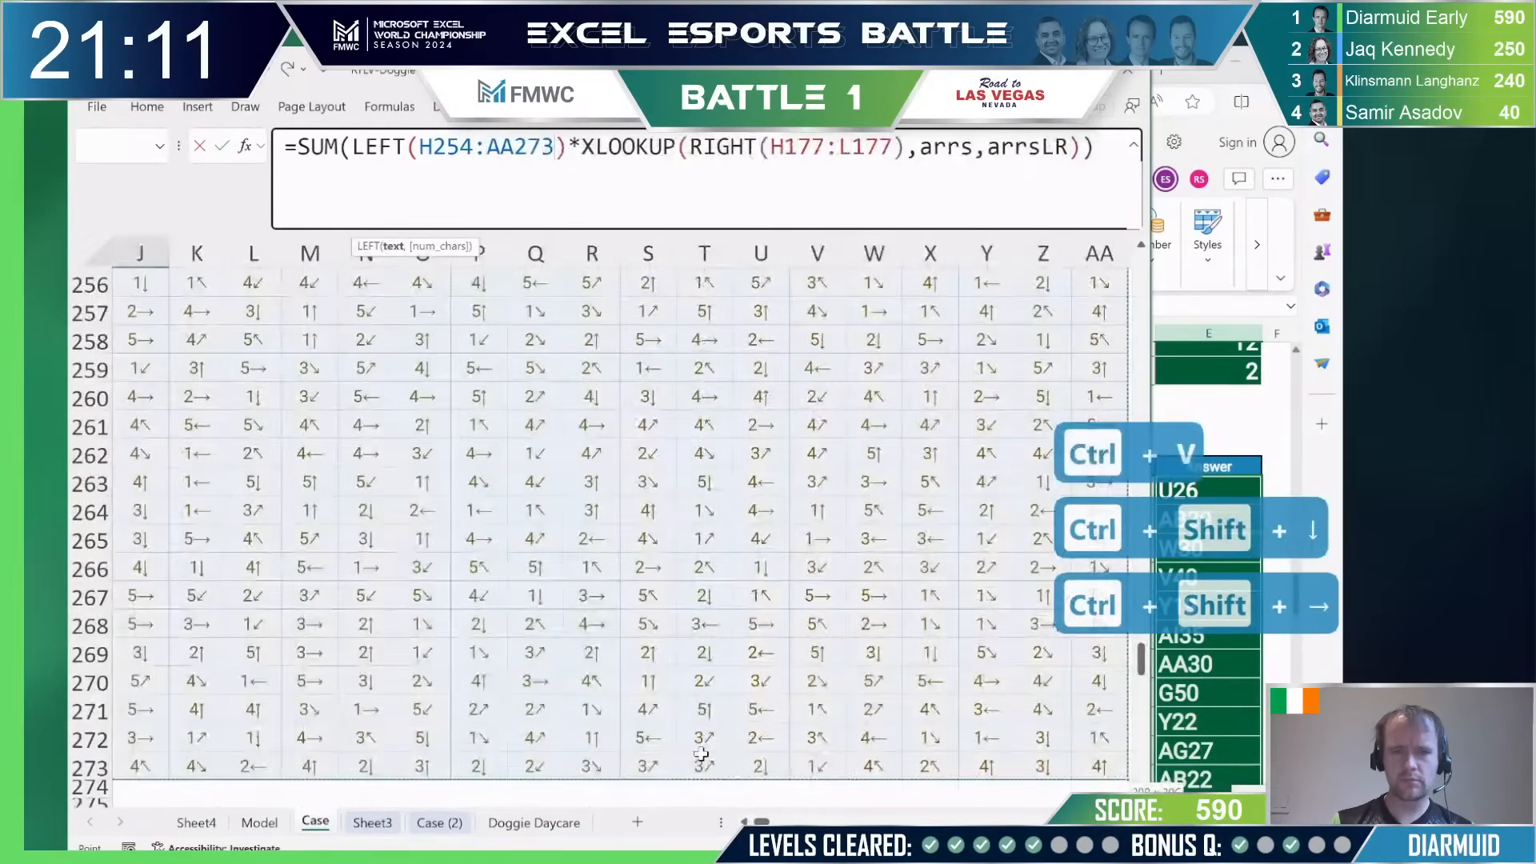
double_click(475, 148)
key("ctrl+c")
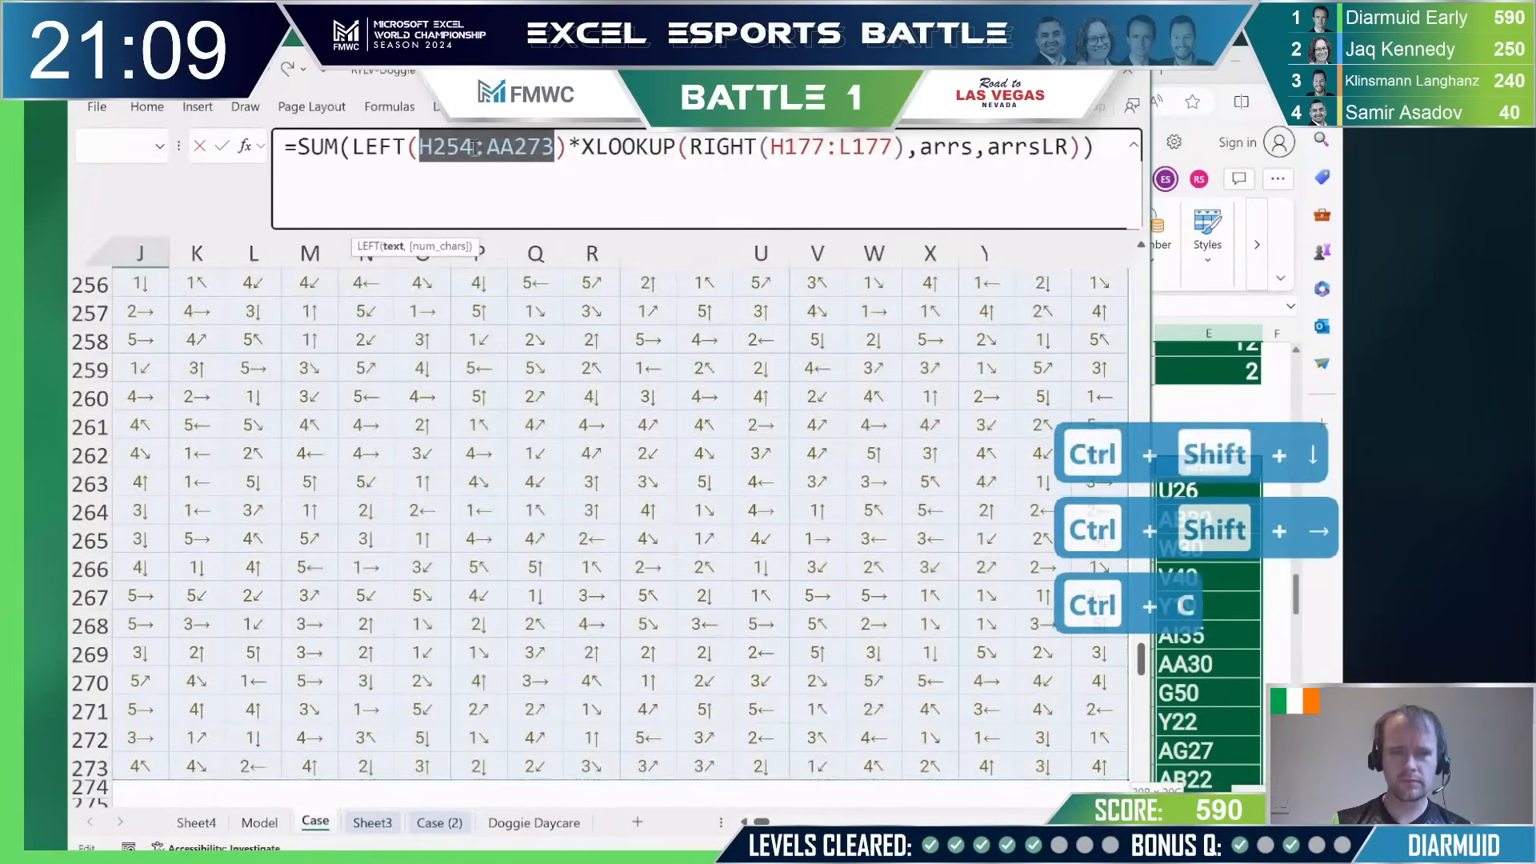
left_click_drag(771, 147, 848, 144)
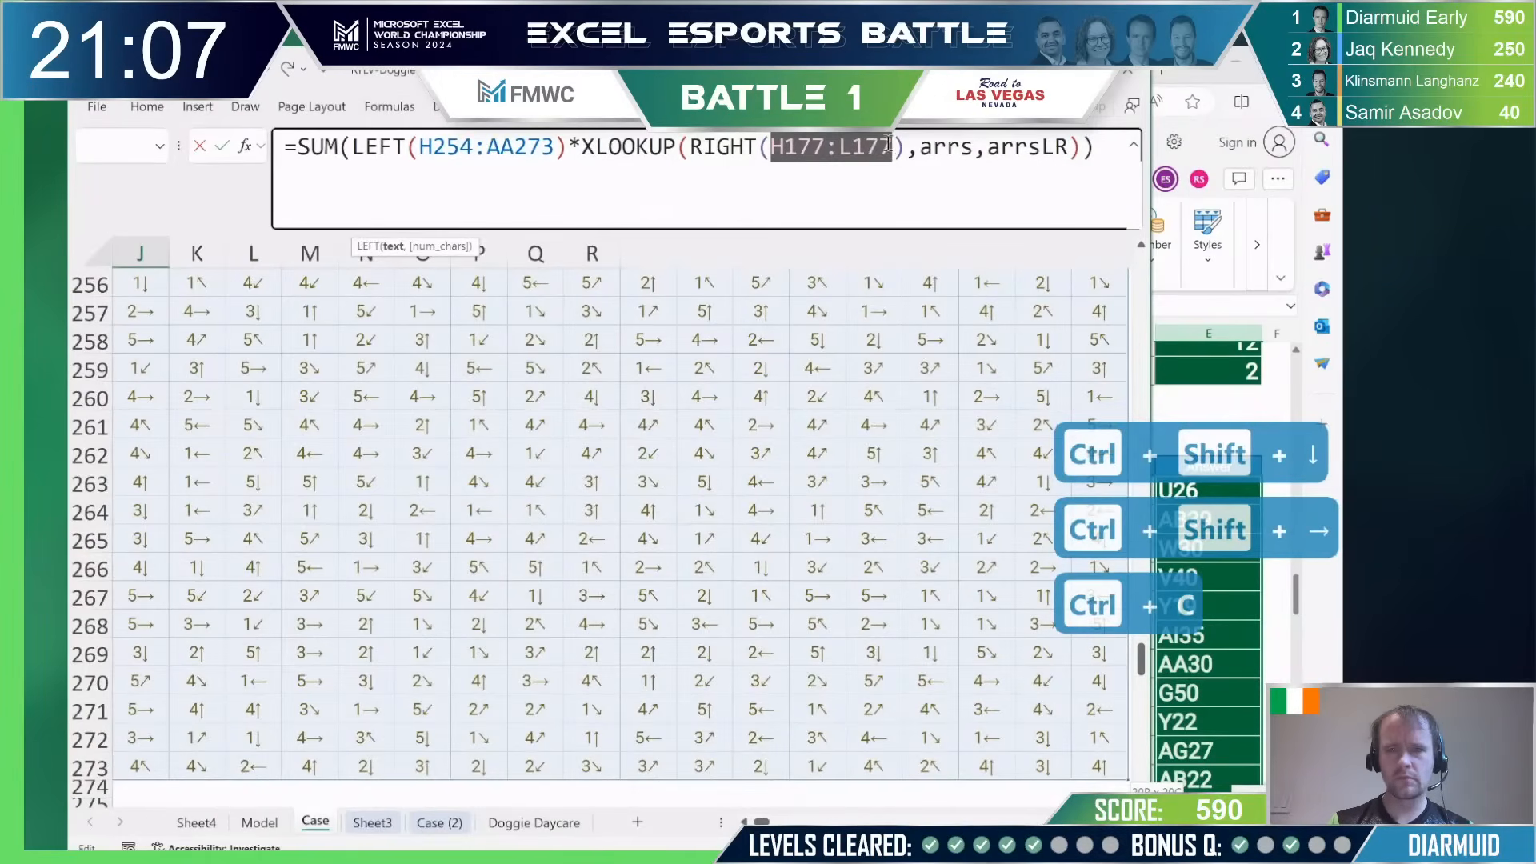
key("ctrl+v")
key("Return")
key("Up")
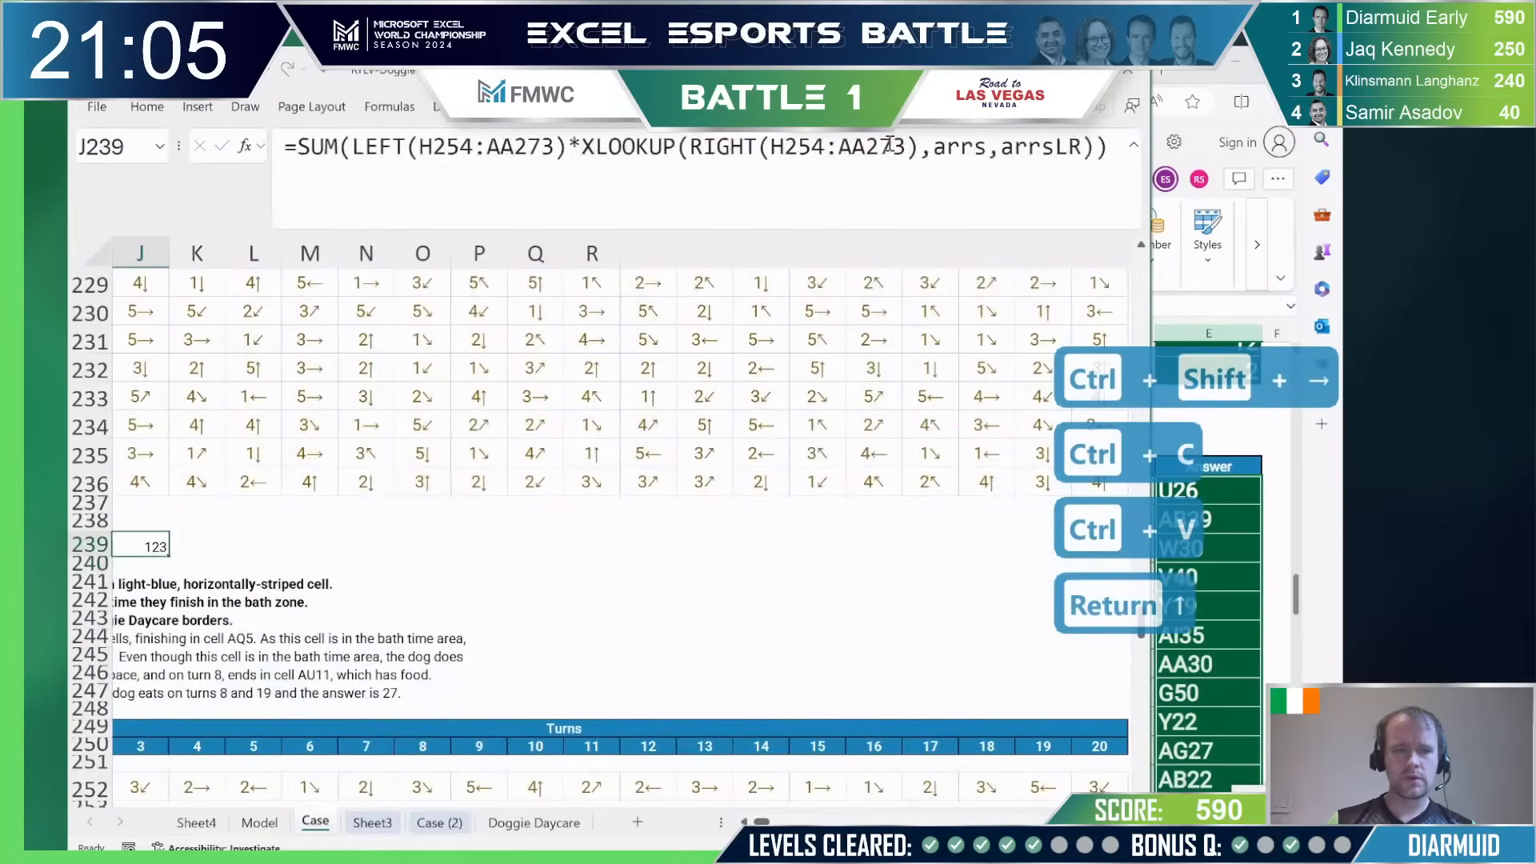
Step: Reuse J239's formula in K239 with arrsUD as the return array to sum the vertical movement
left_click_drag(281, 143, 1109, 147)
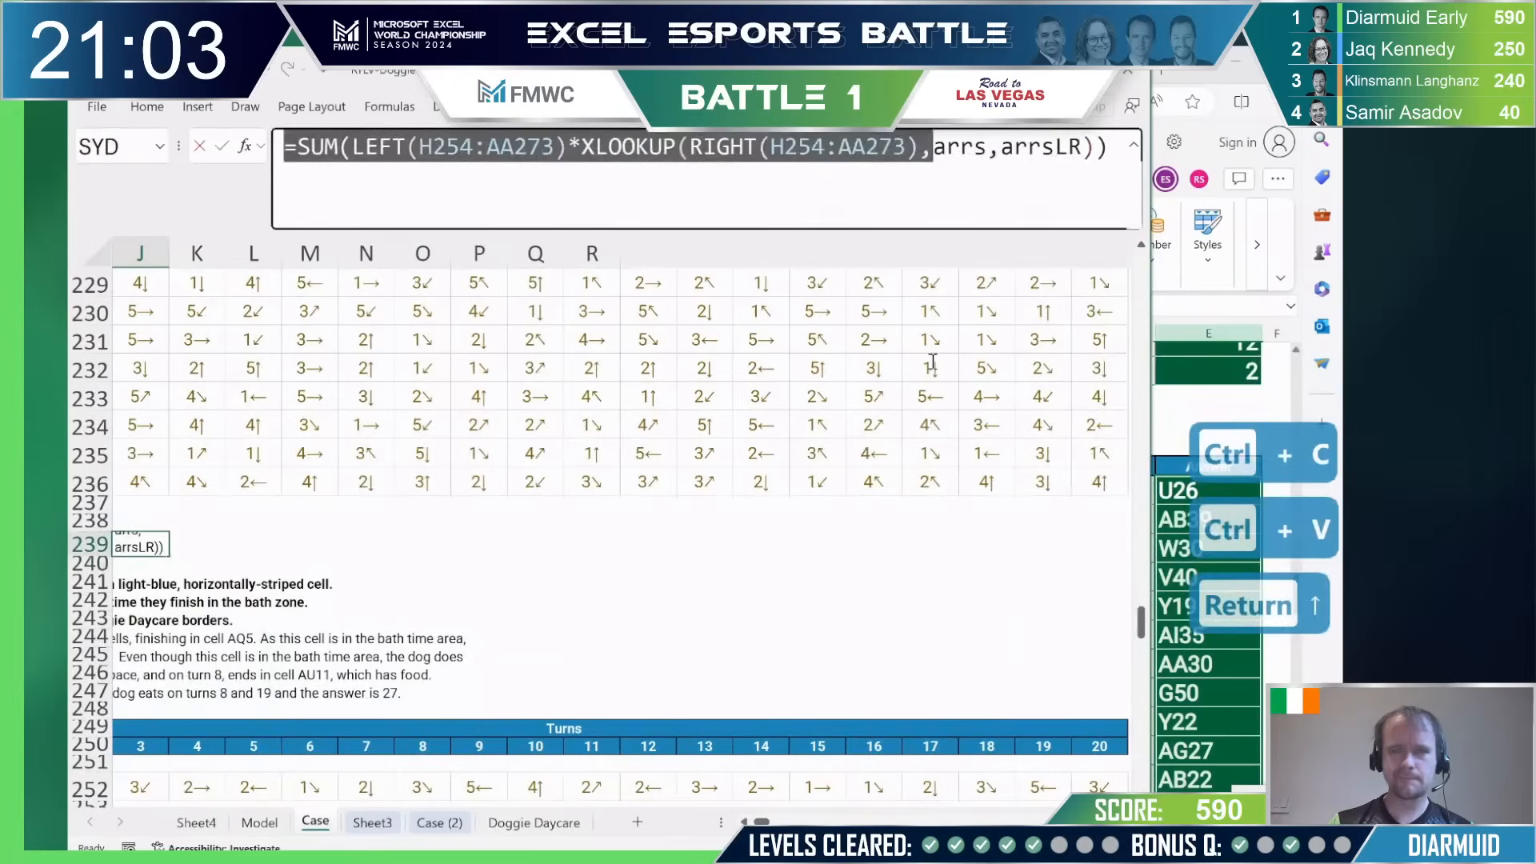
key("ctrl+c")
key("Escape")
key("Right")
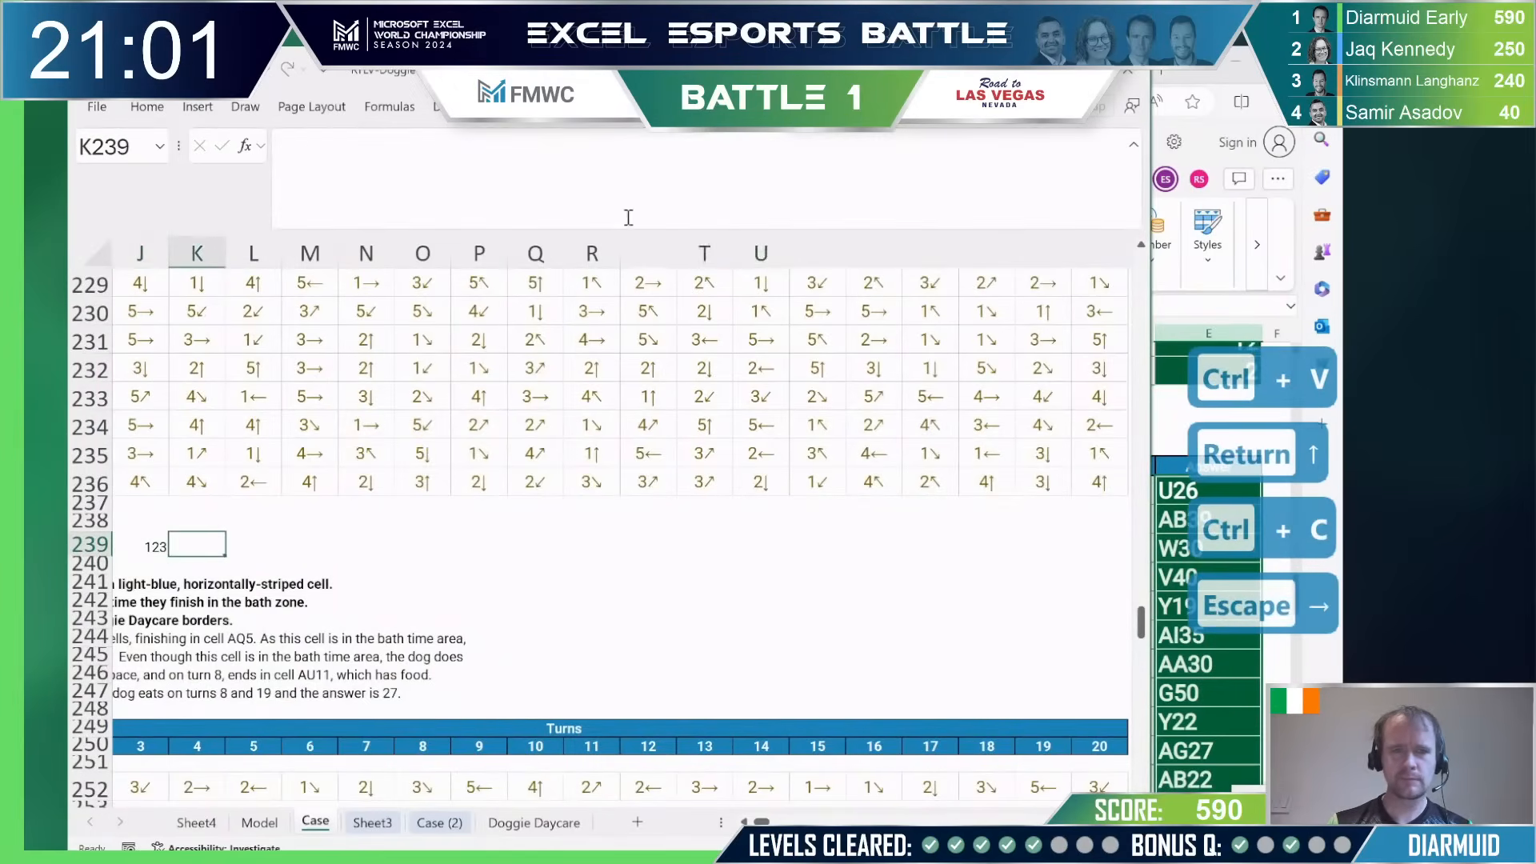
key("ctrl+v")
left_click(1079, 146)
key("BackSpace")
key("BackSpace")
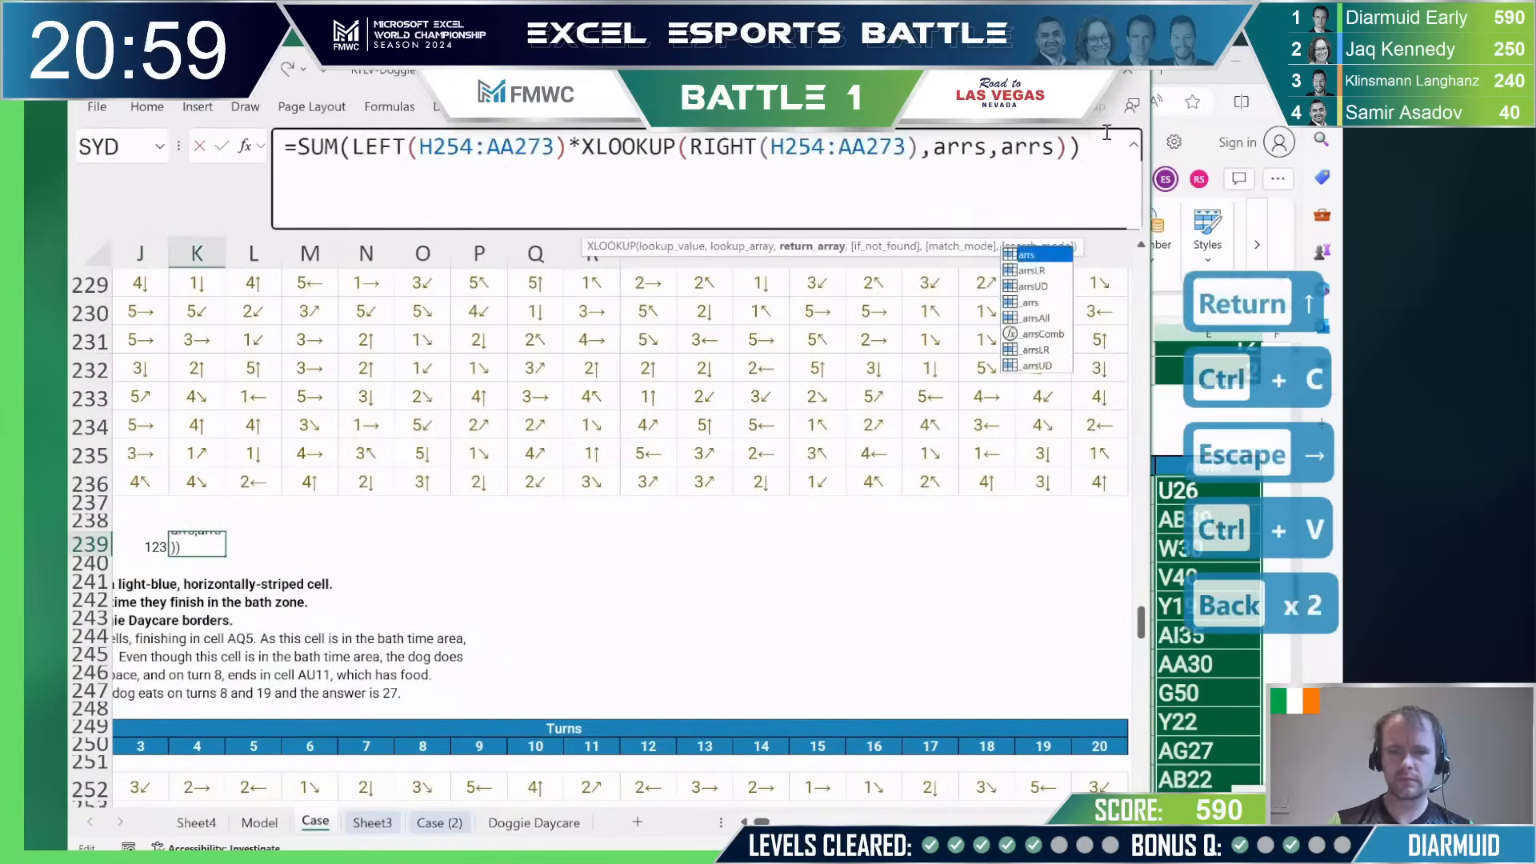
type("UD")
key("Return")
Step: Copy the LET, OFFSET and ADDRESS end-cell formula from Level 5's P191 into L239
key("Left")
key("Up")
key("Left")
key("Left")
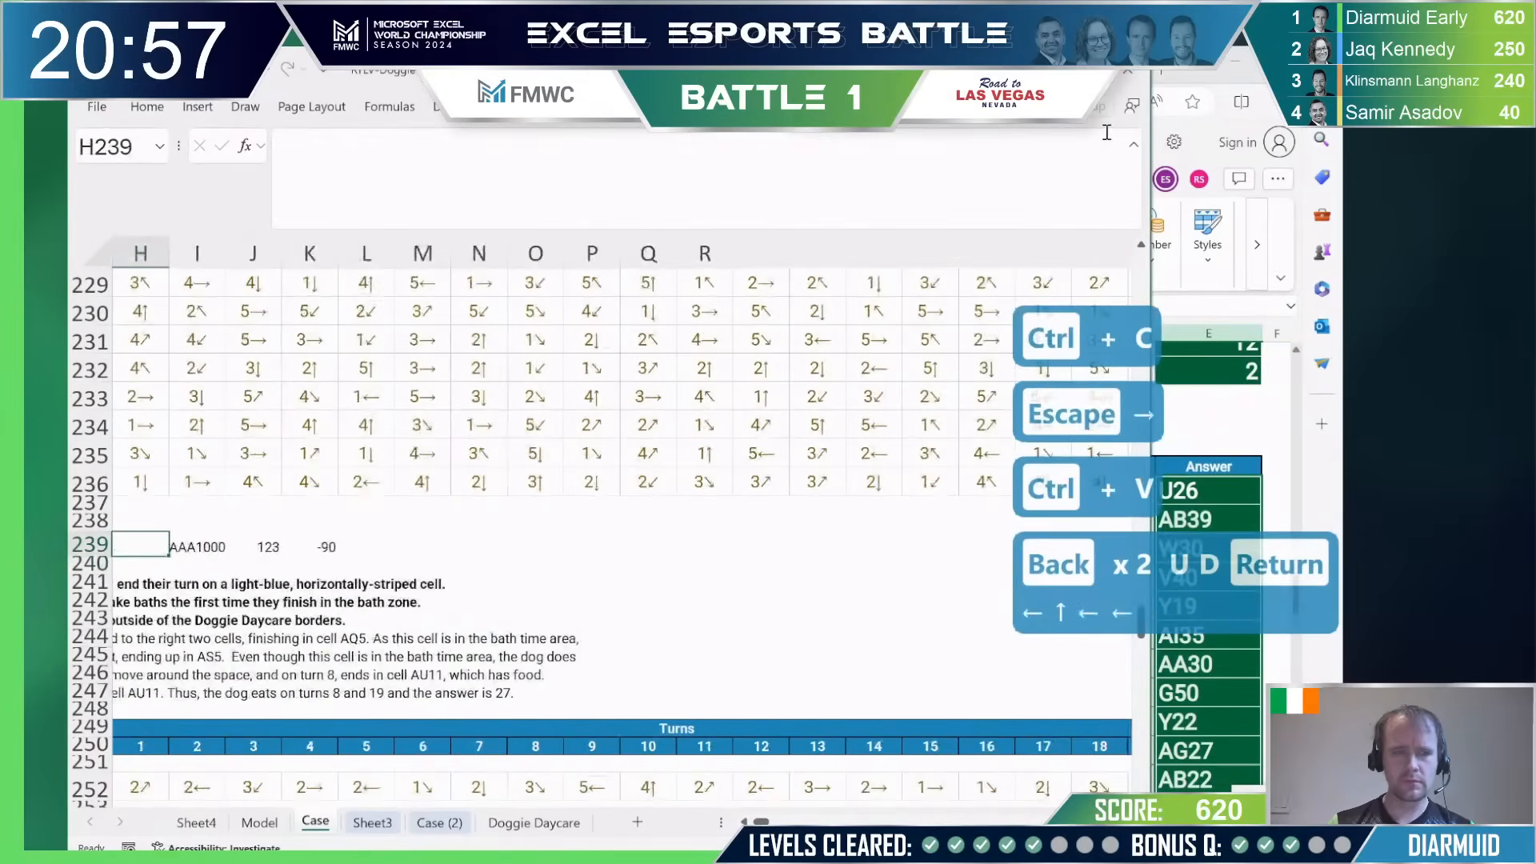
key("Right")
key("Page_Up")
key("Page_Up")
key("Page_Up")
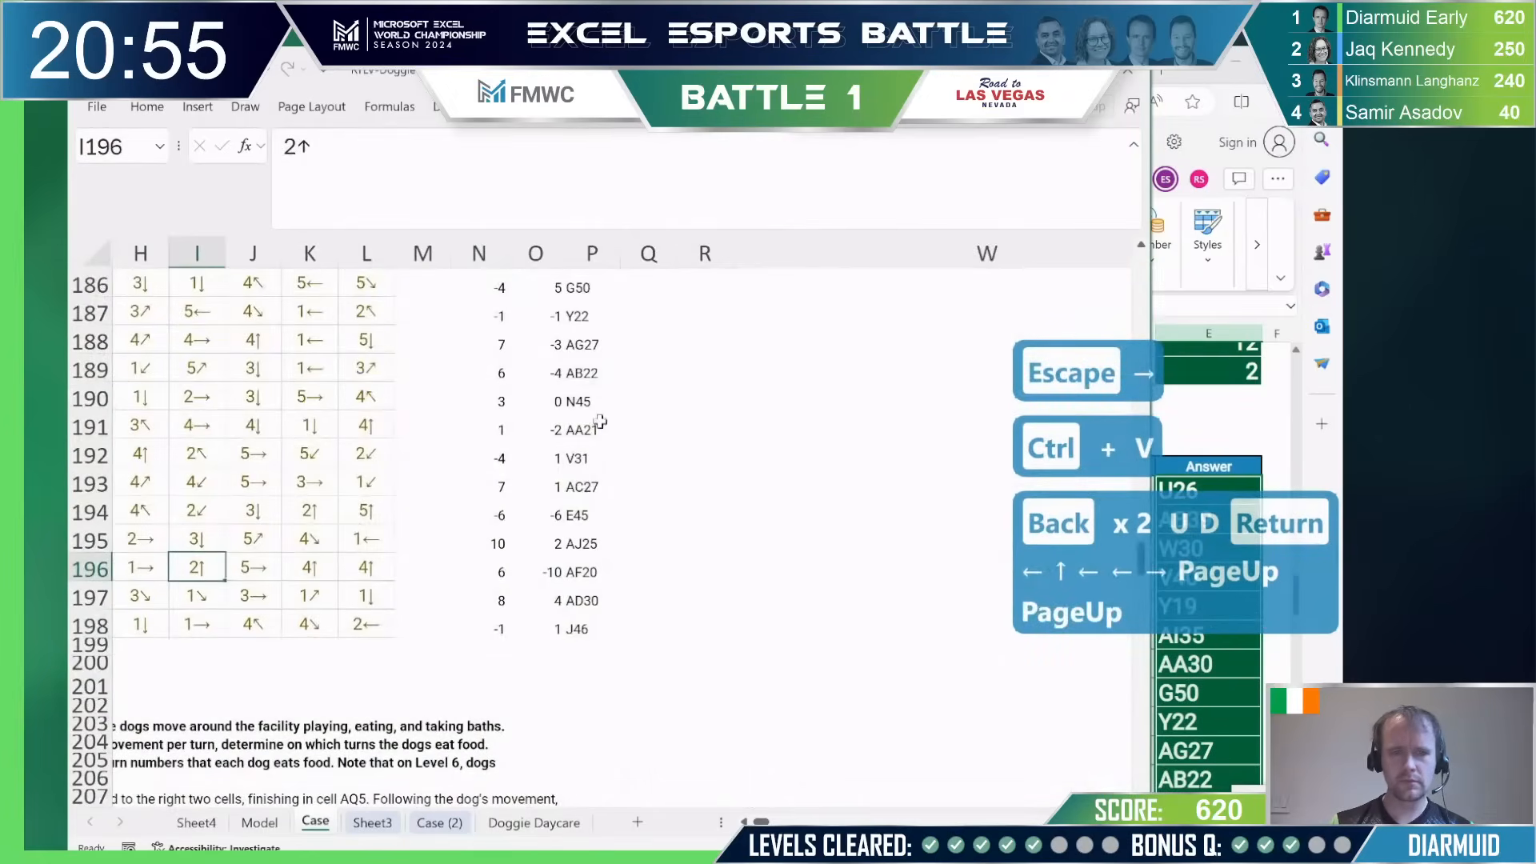
left_click(600, 422)
left_click(524, 190)
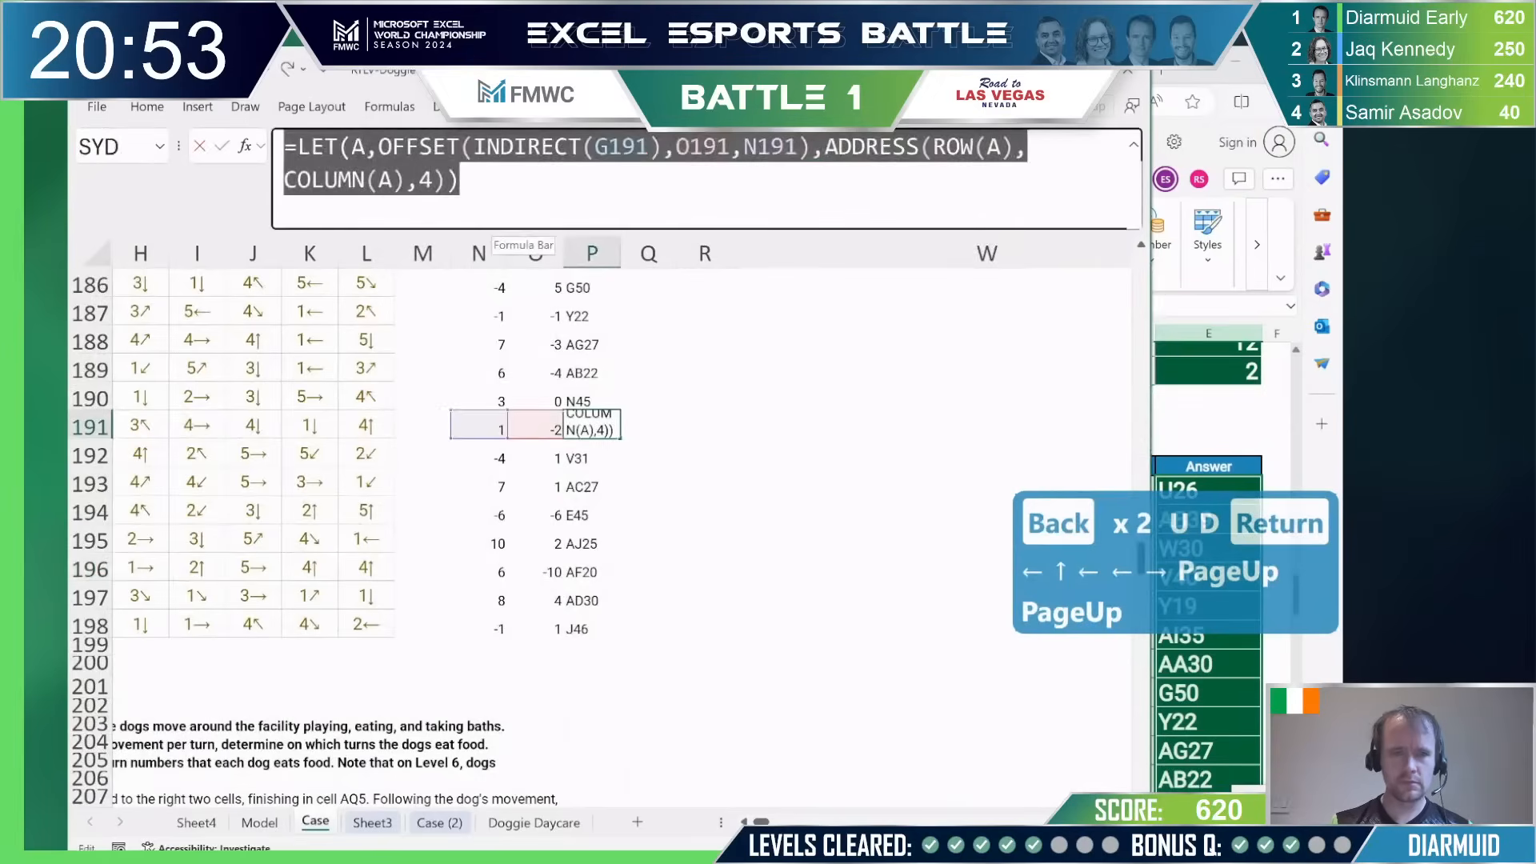
key("ctrl+c")
key("Escape")
key("Page_Down")
key("Page_Down")
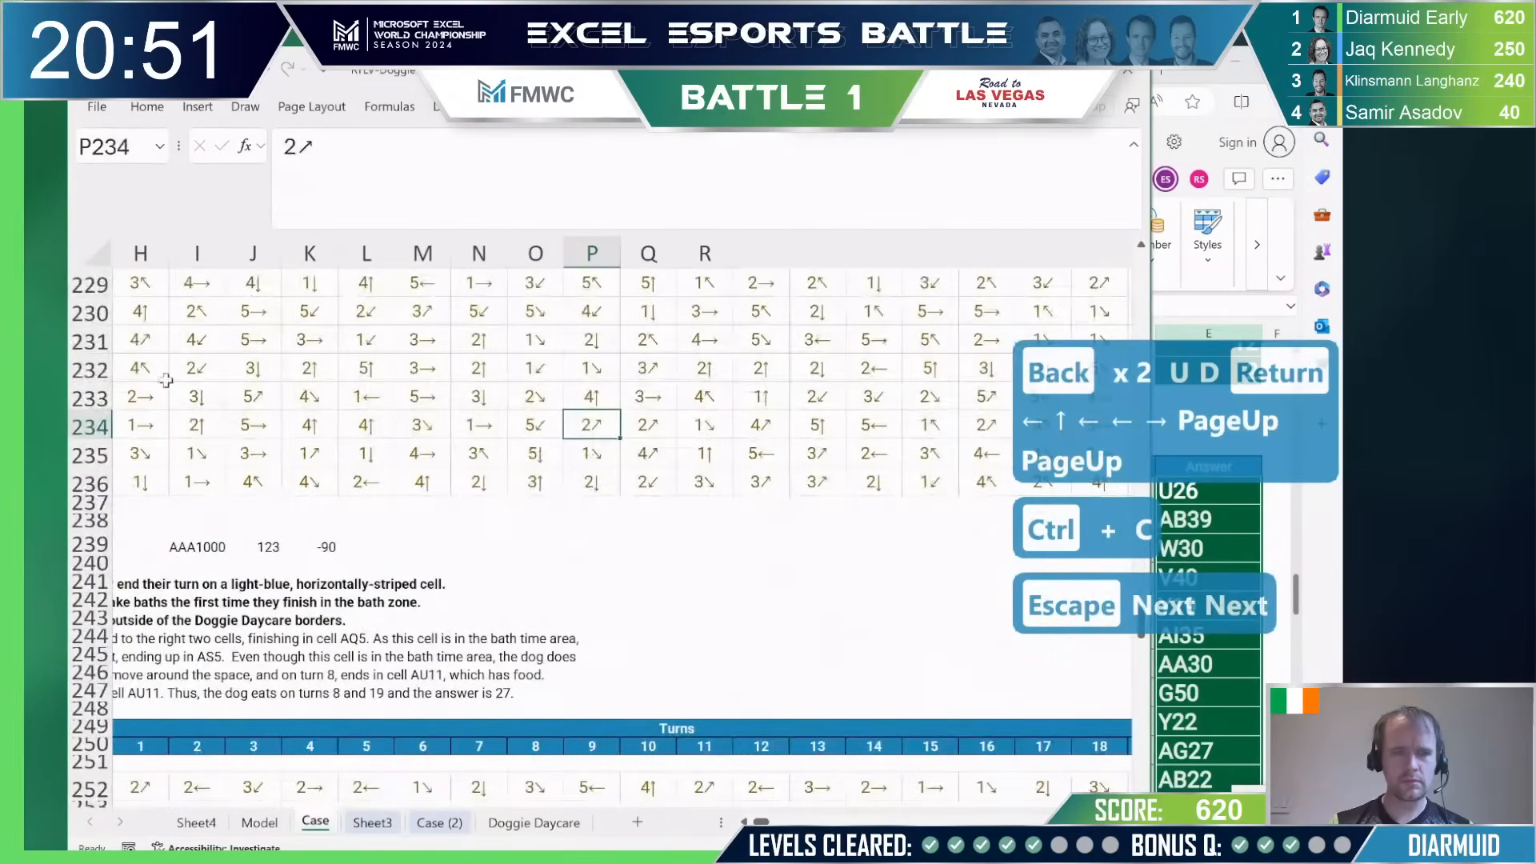
left_click(367, 546)
left_click(397, 172)
key("ctrl+v")
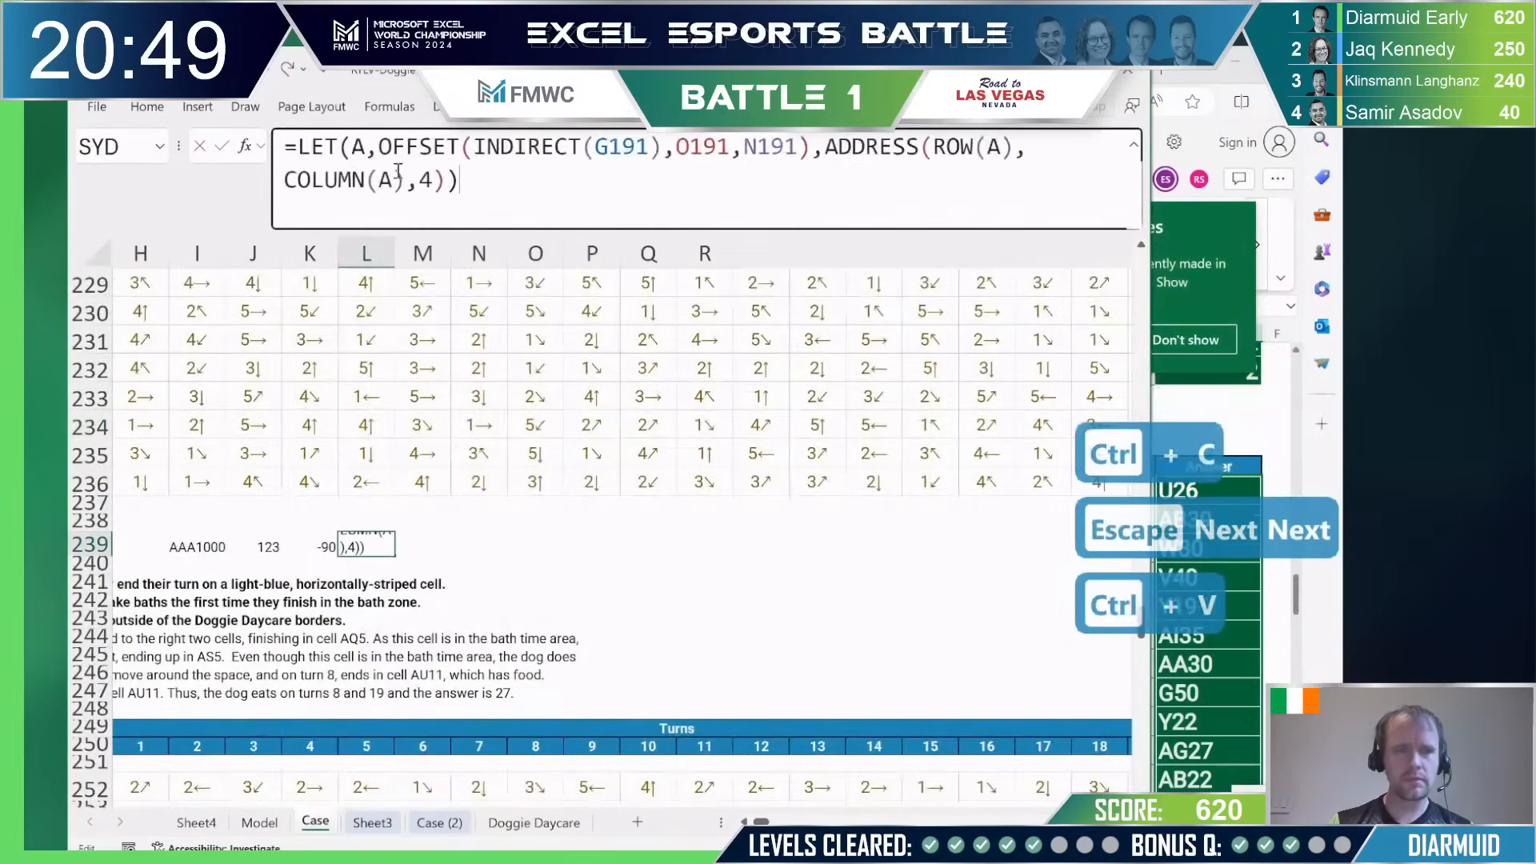
Step: Repoint L239's formula to start cell I239, row offset K239 and column offset J239
double_click(618, 148)
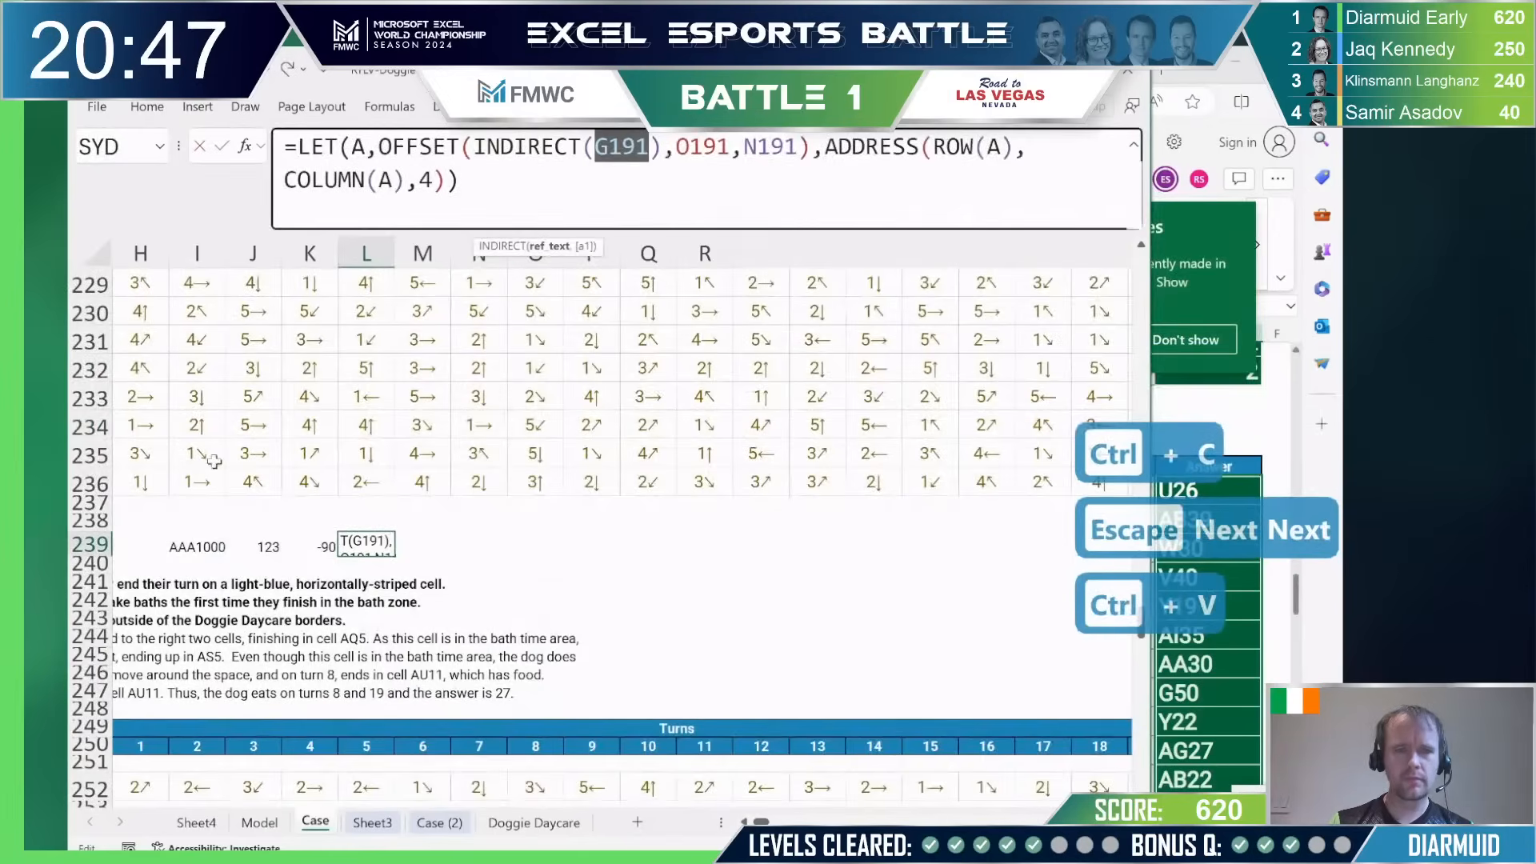
left_click(179, 545)
double_click(702, 147)
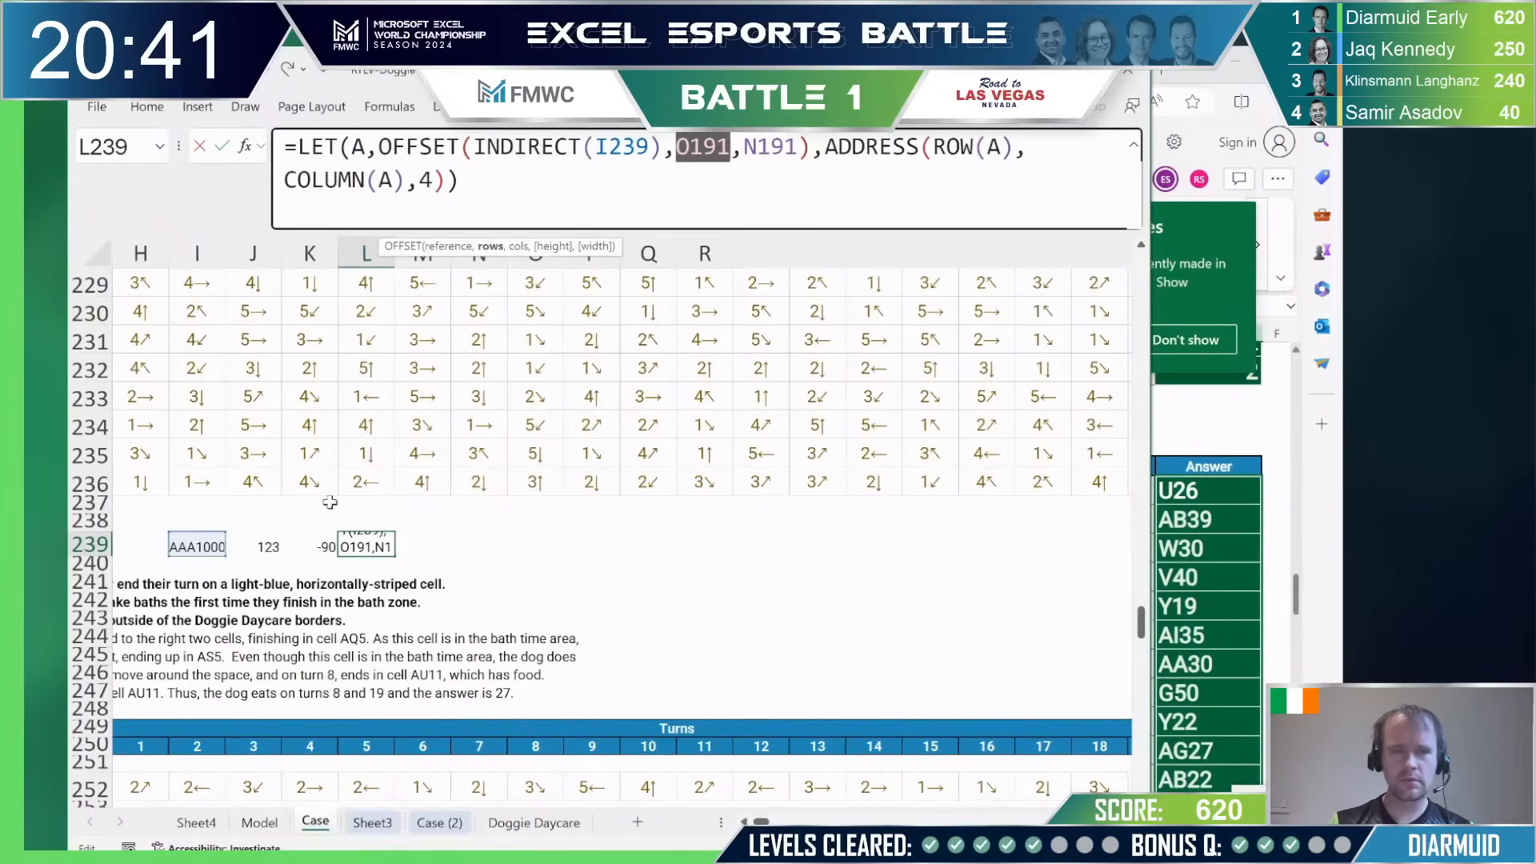
left_click(315, 547)
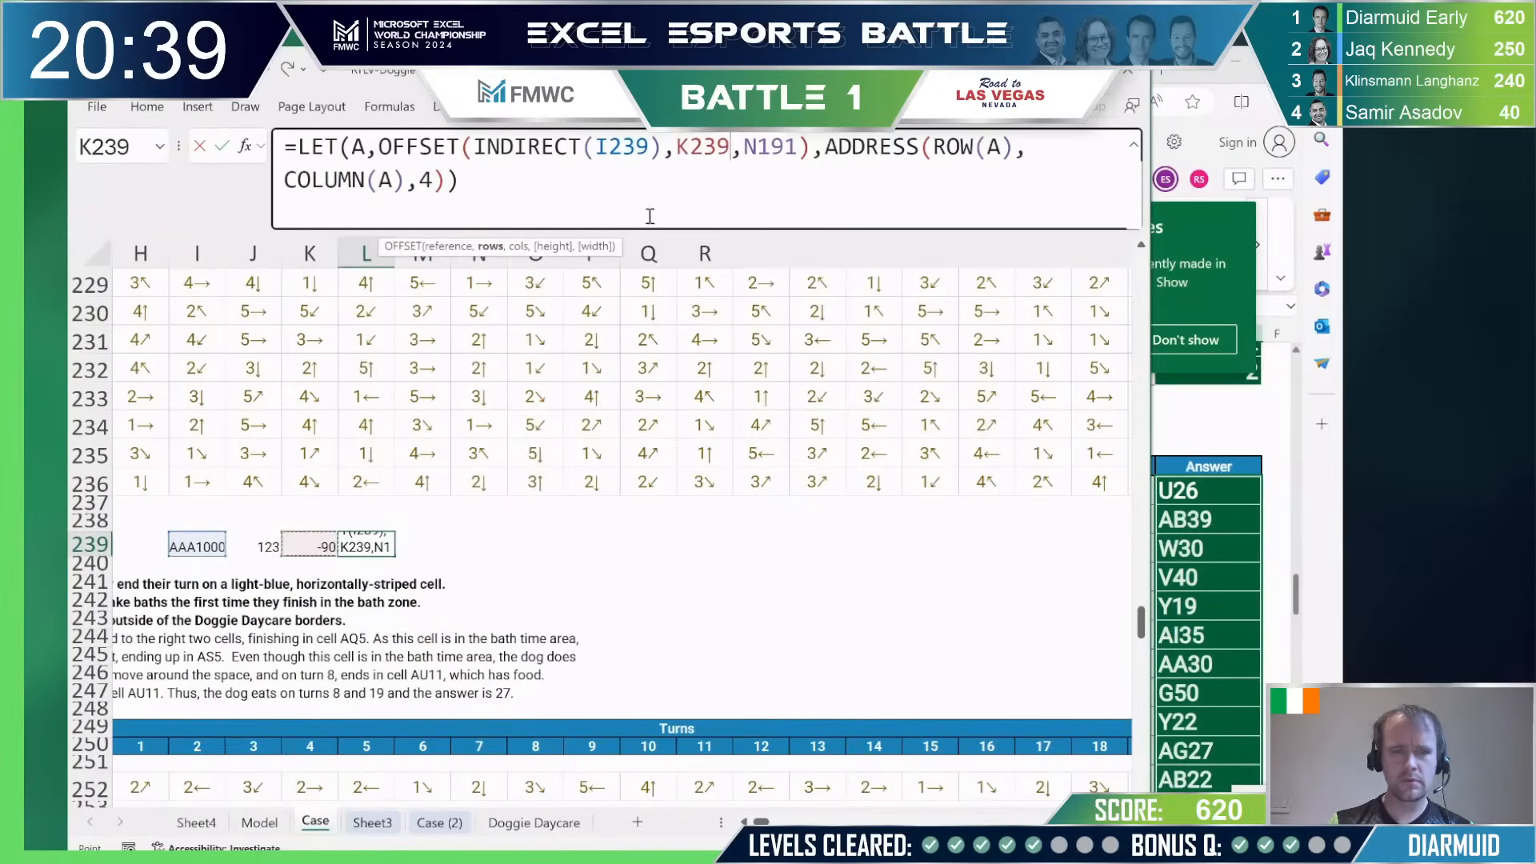
double_click(766, 152)
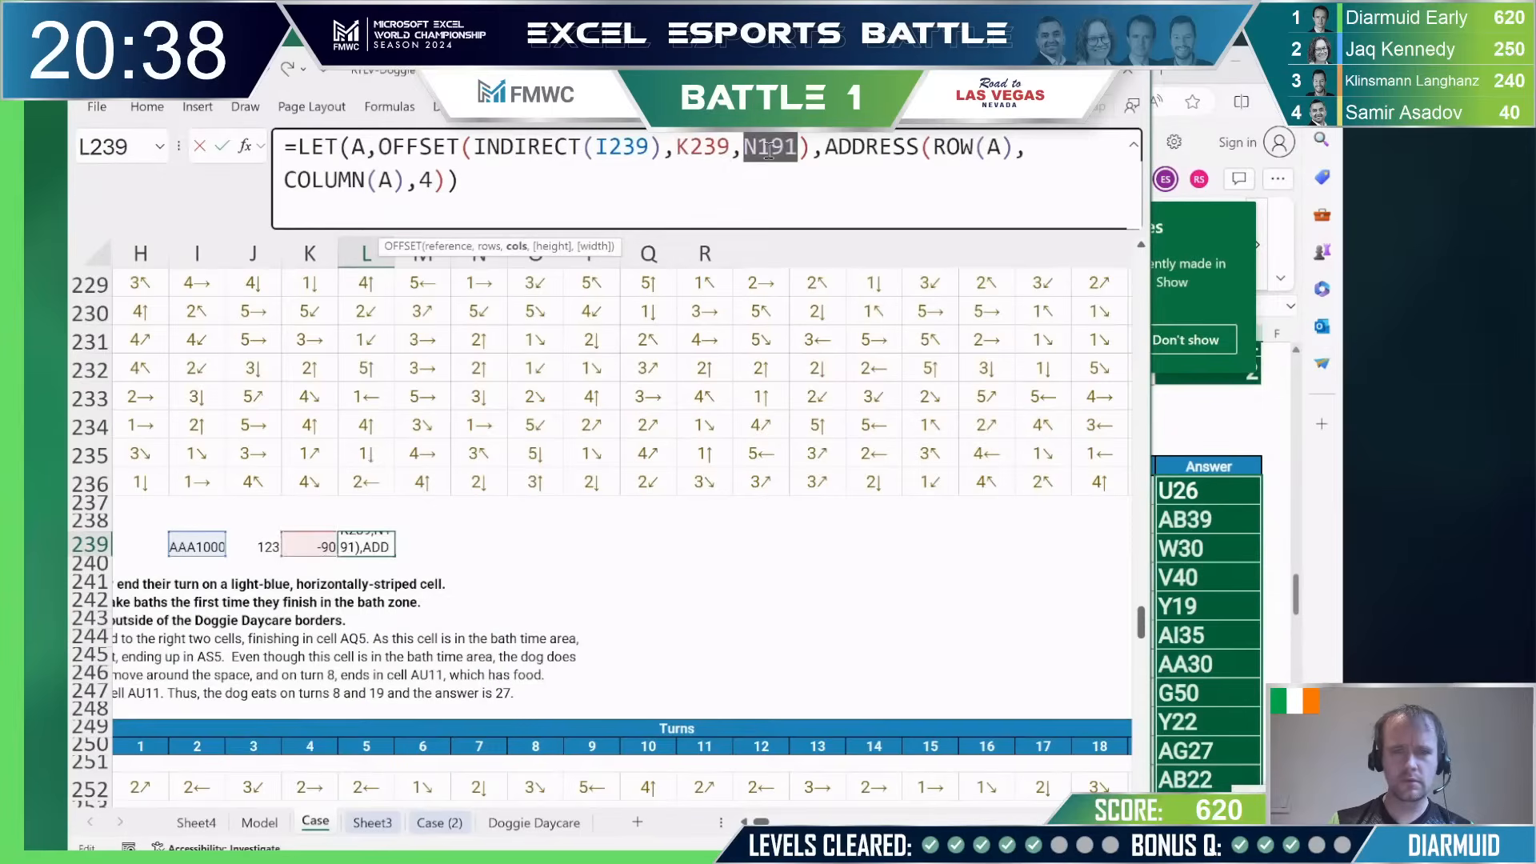
left_click(255, 544)
key("Return")
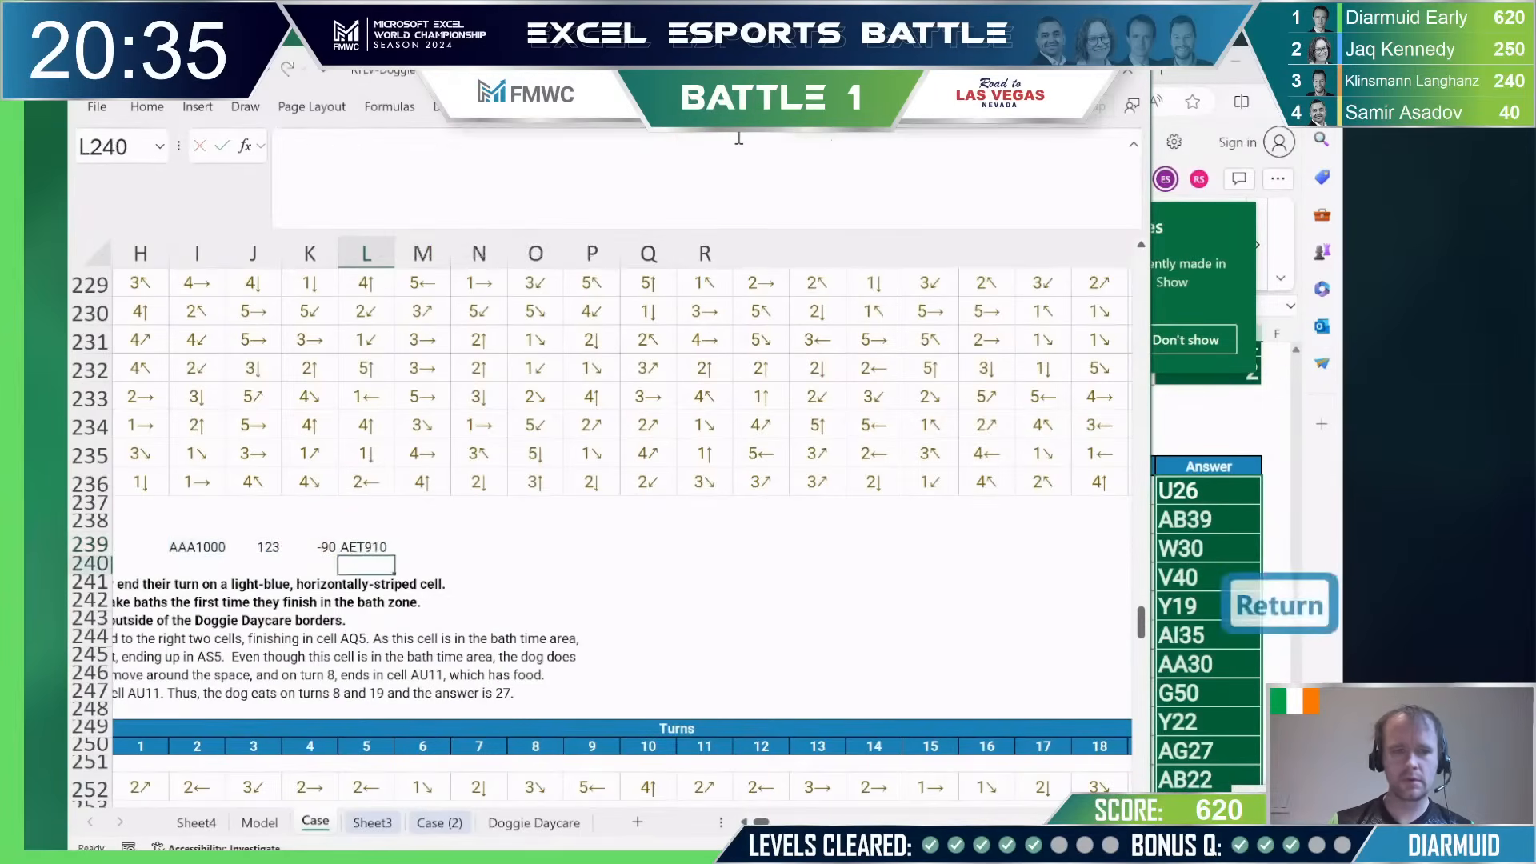
Step: Switch to the answer workbook and enter AET910 as the Bonus 4 answer in E10
key("shift+Return")
key("ctrl+c")
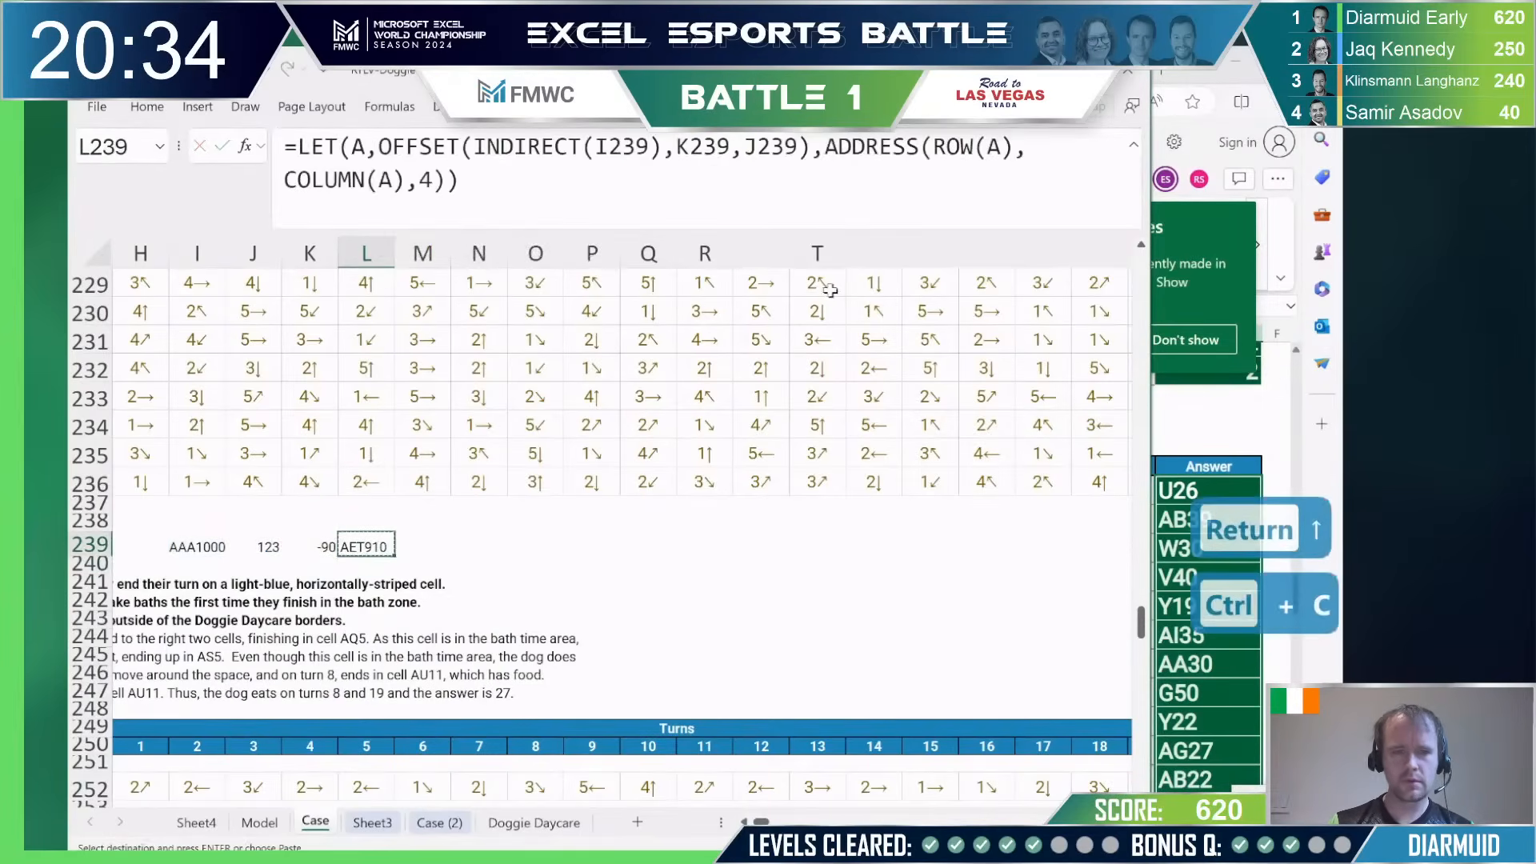
left_click(1230, 423)
key("ctrl+Home")
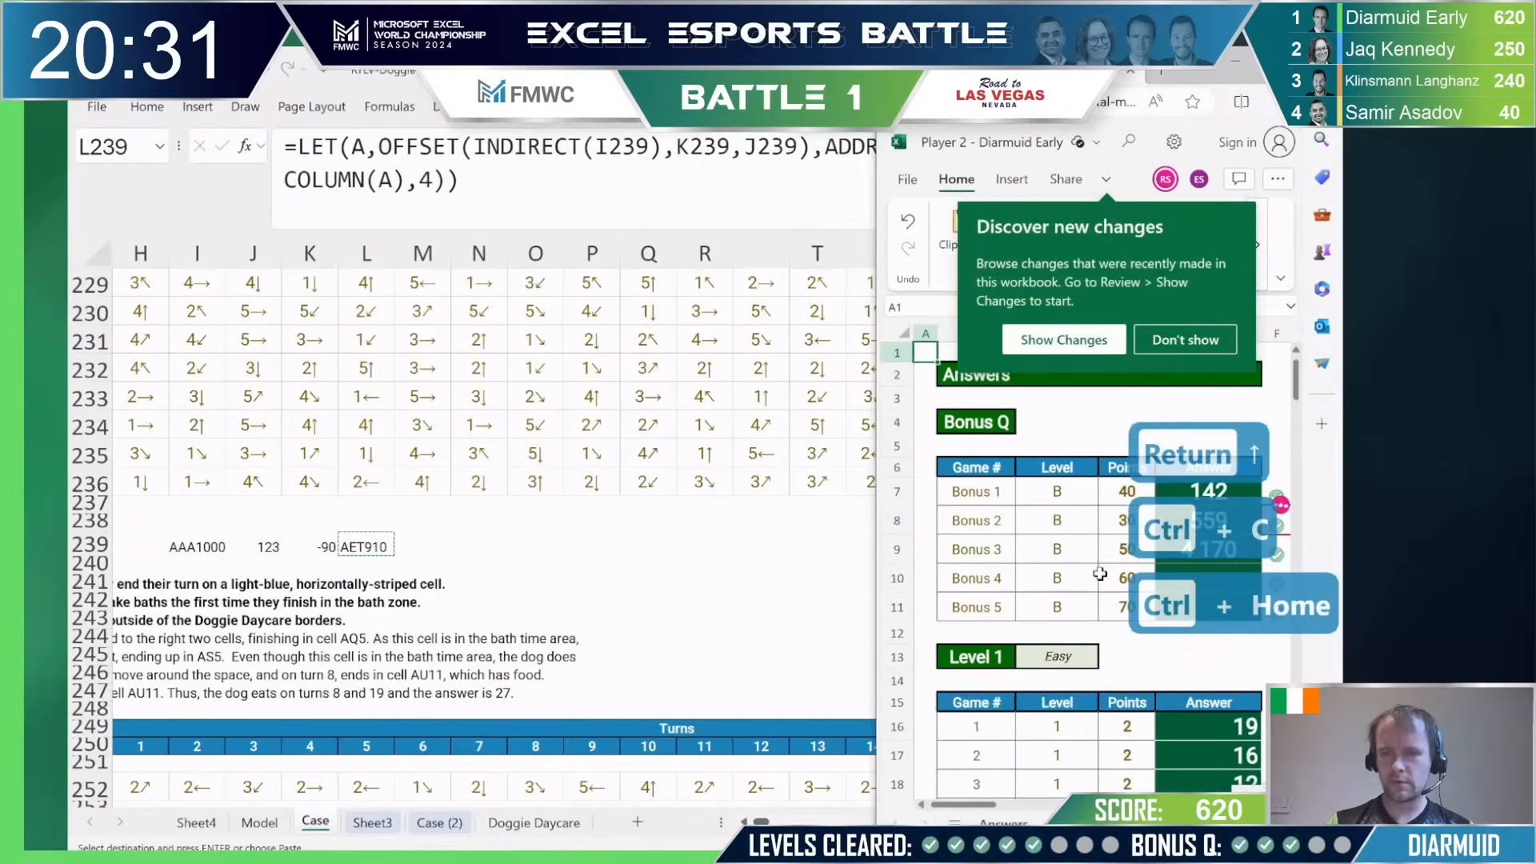
left_click(1100, 574)
key("Right")
type("AET")
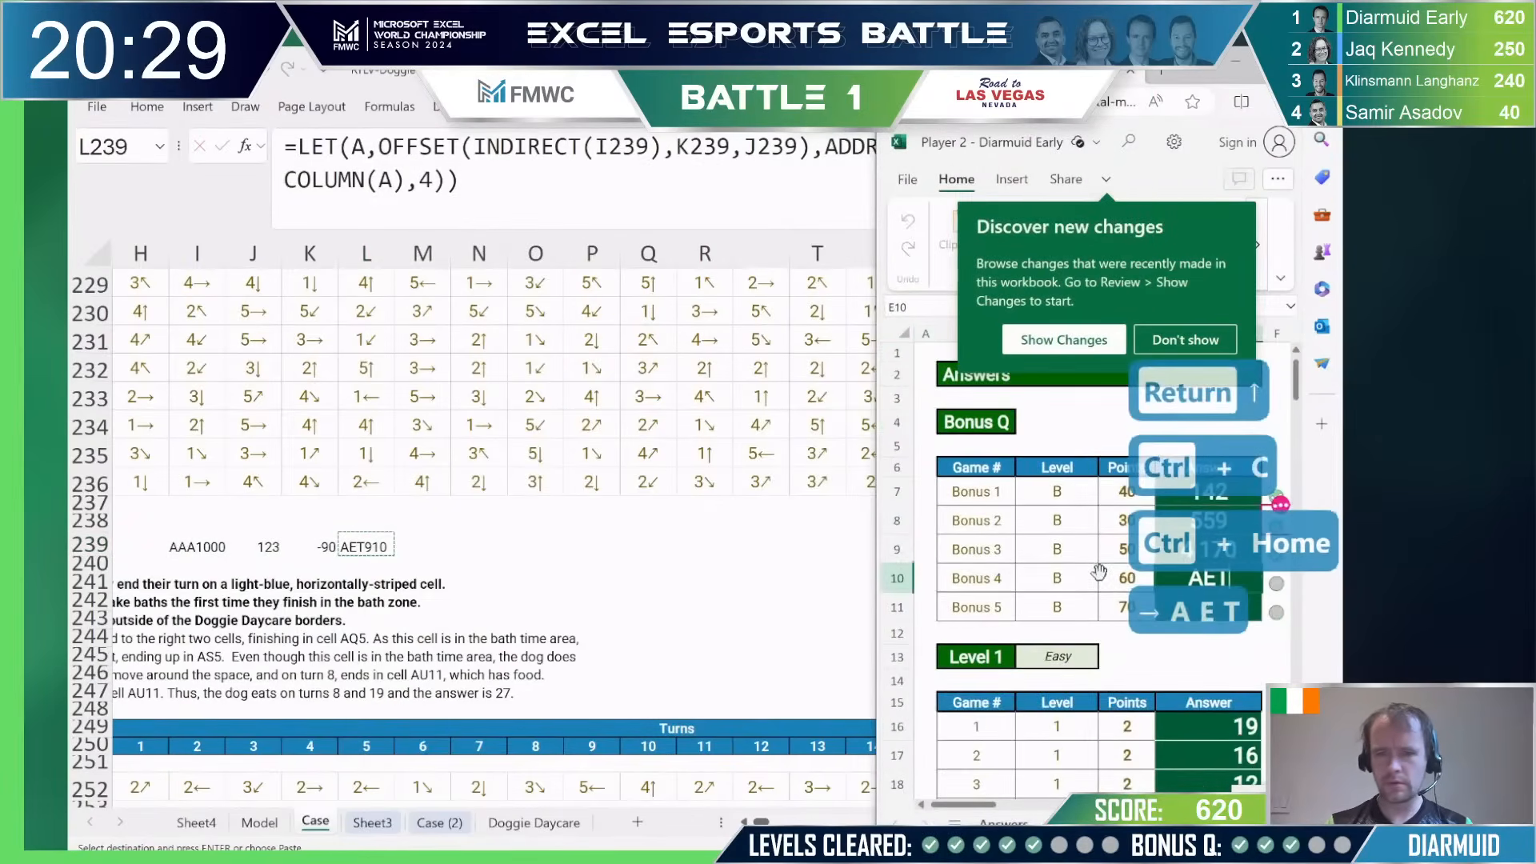
type("910")
key("Return")
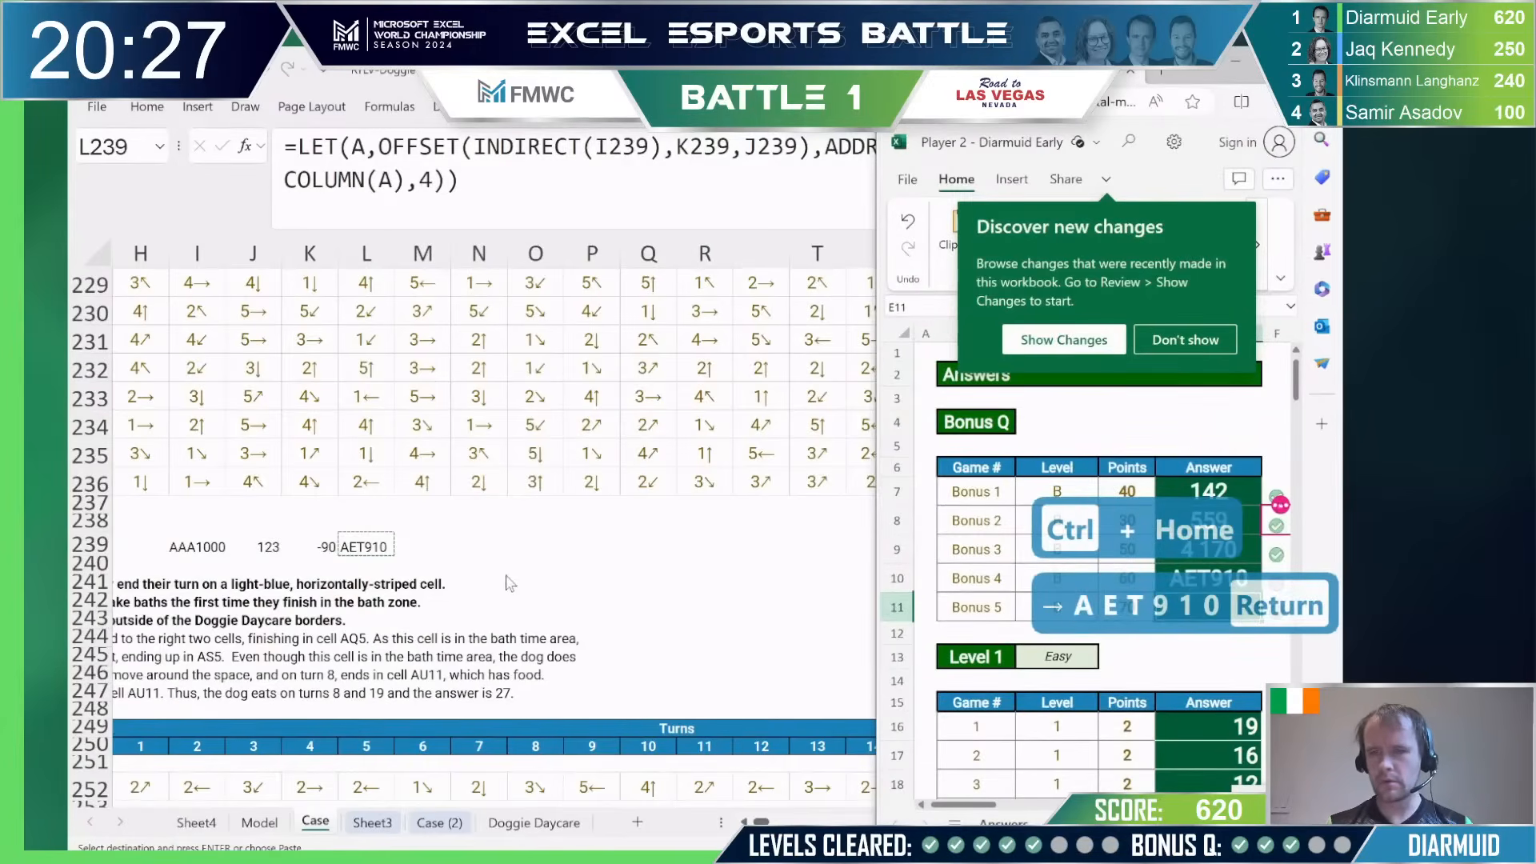
Step: Return to the case workbook and reread the bonus questions on the Case sheet, including the games covered by Bonus 4 and Bonus 5
scroll(992, 492, "down", 2)
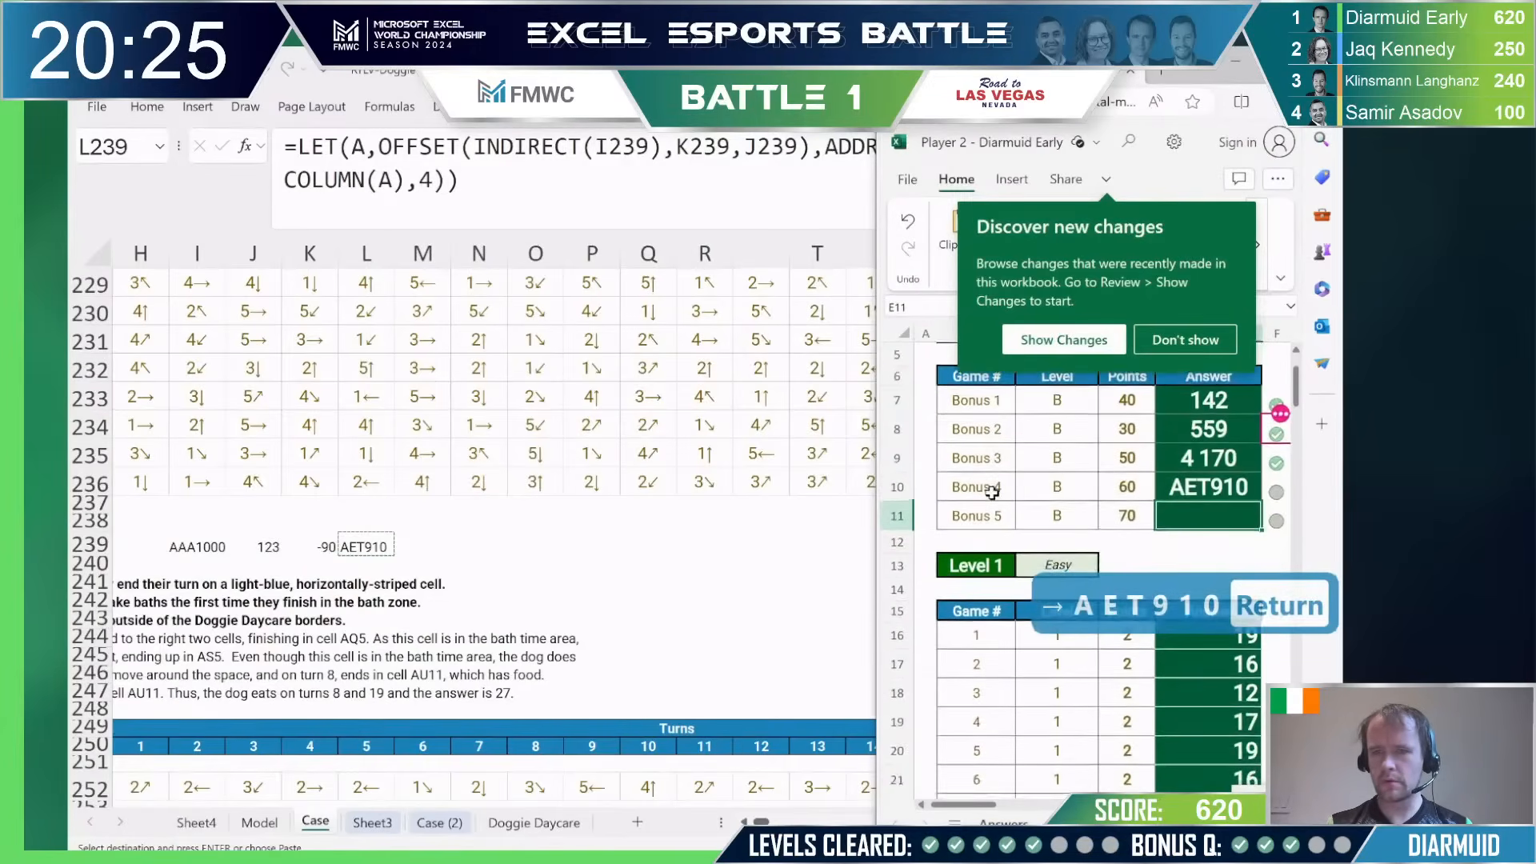
left_click(448, 532)
key("ctrl+Left")
key("ctrl+Left")
key("ctrl+Left")
key("ctrl+Left")
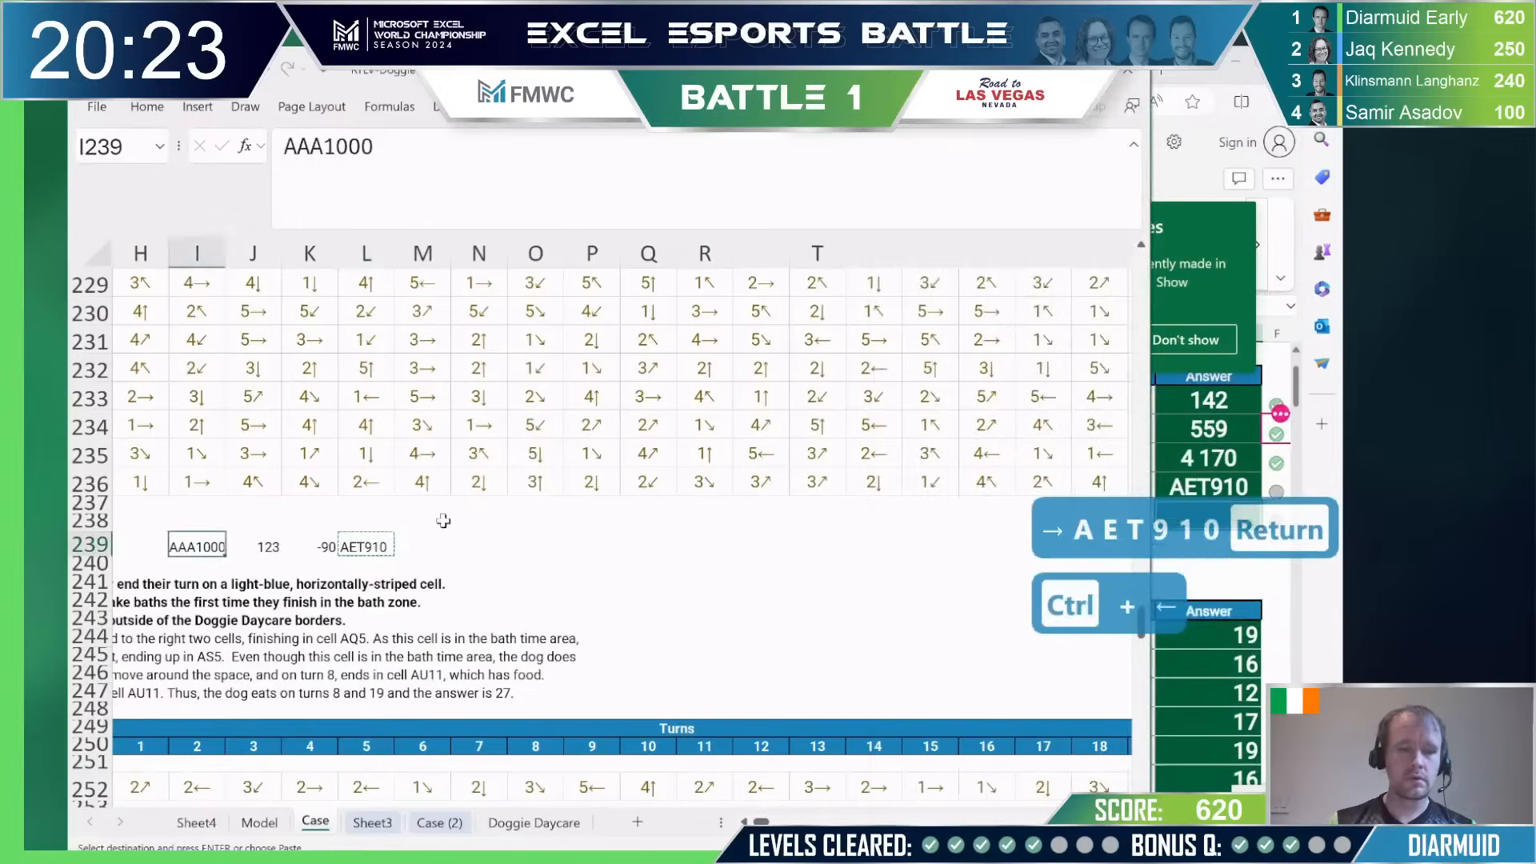
key("ctrl+Home")
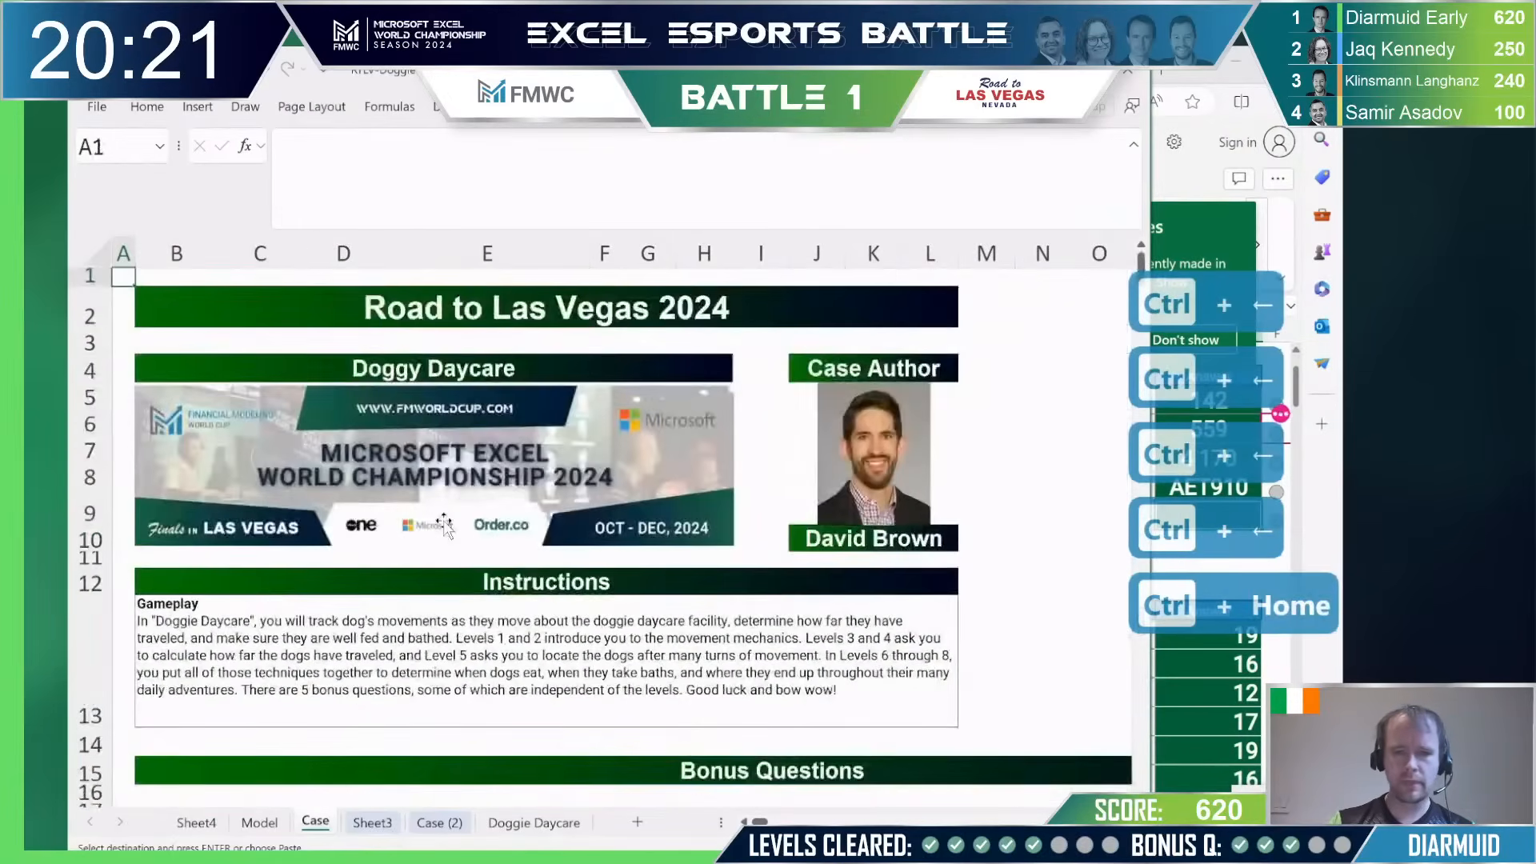
scroll(444, 524, "down", 3)
scroll(444, 524, "up", 1)
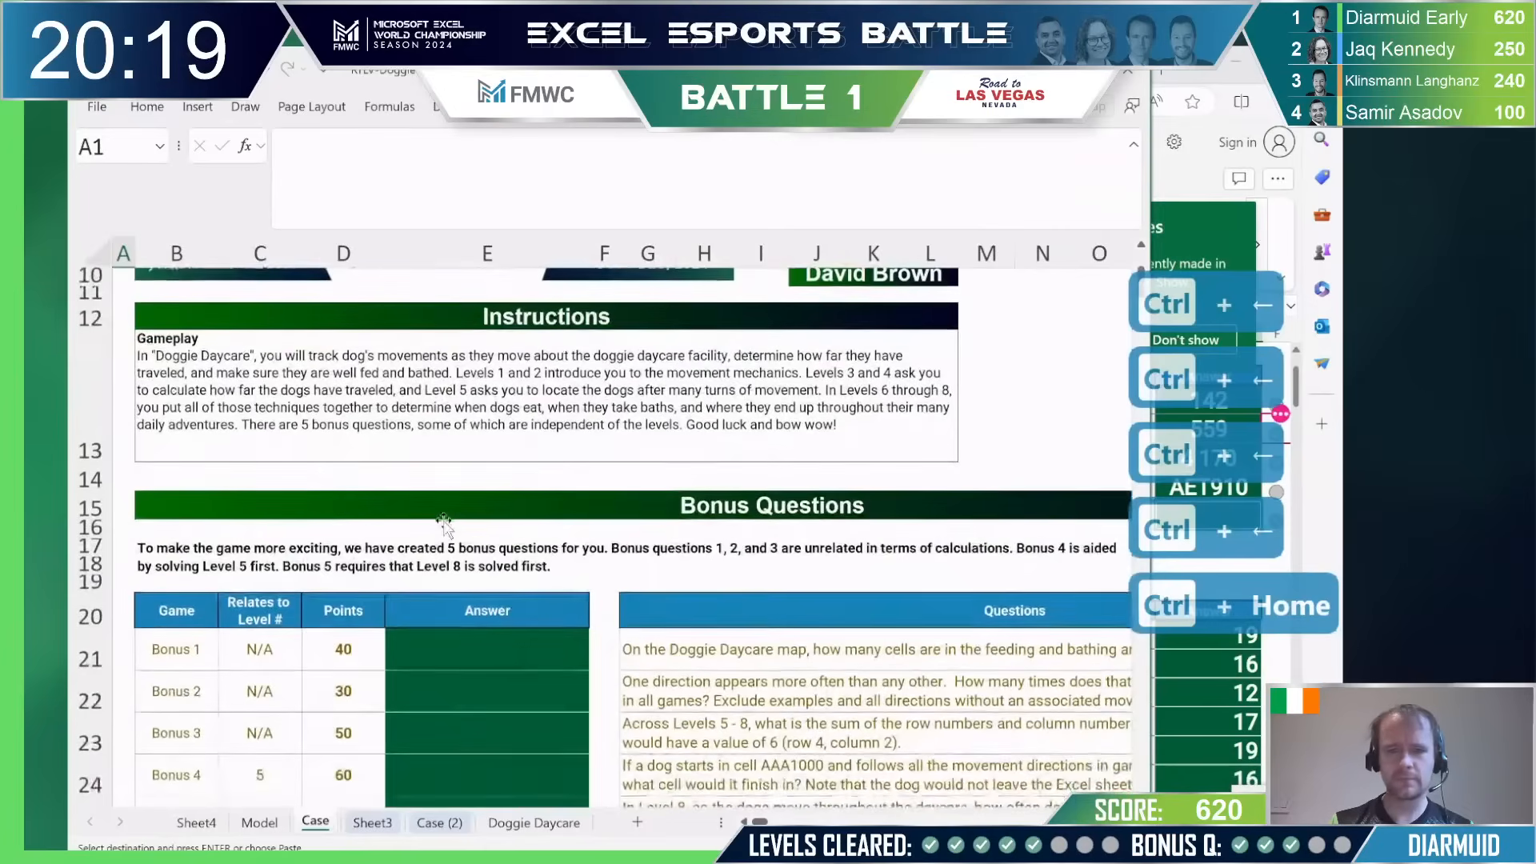
scroll(444, 524, "down", 5)
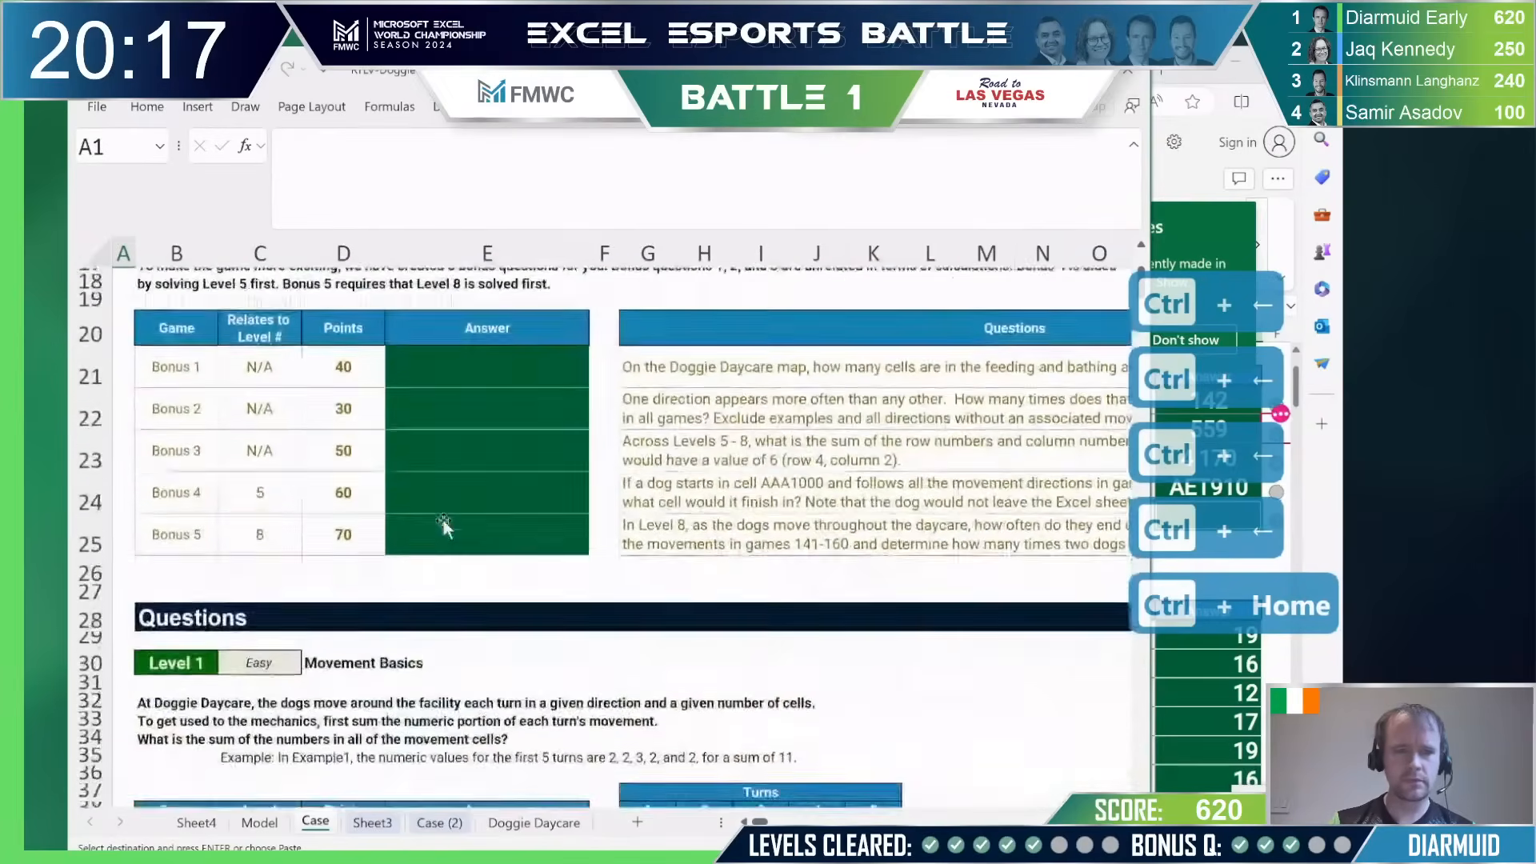
left_click(678, 502)
key("Right")
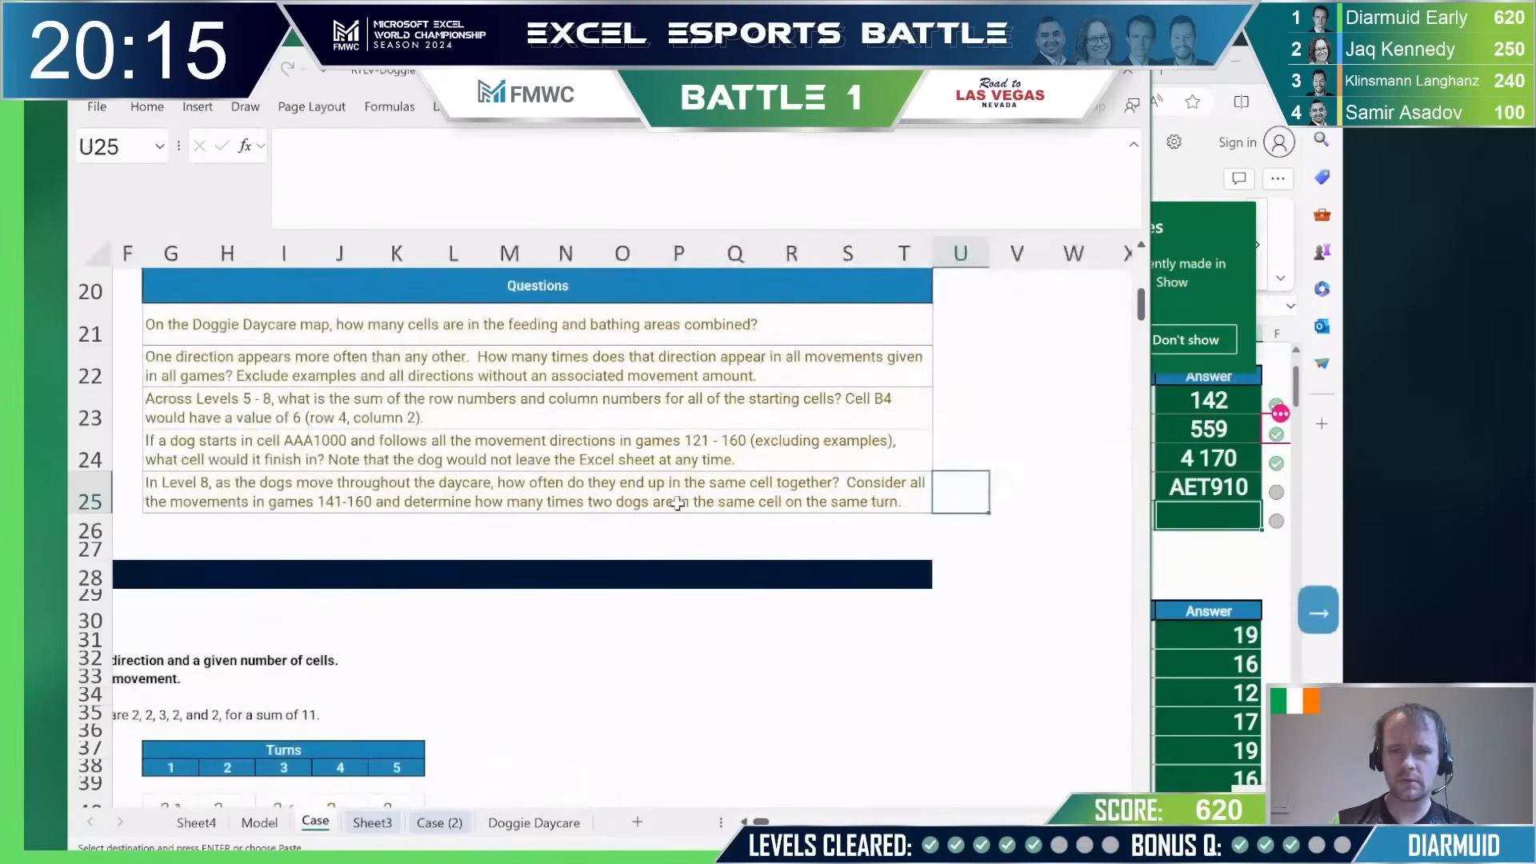
key("Left")
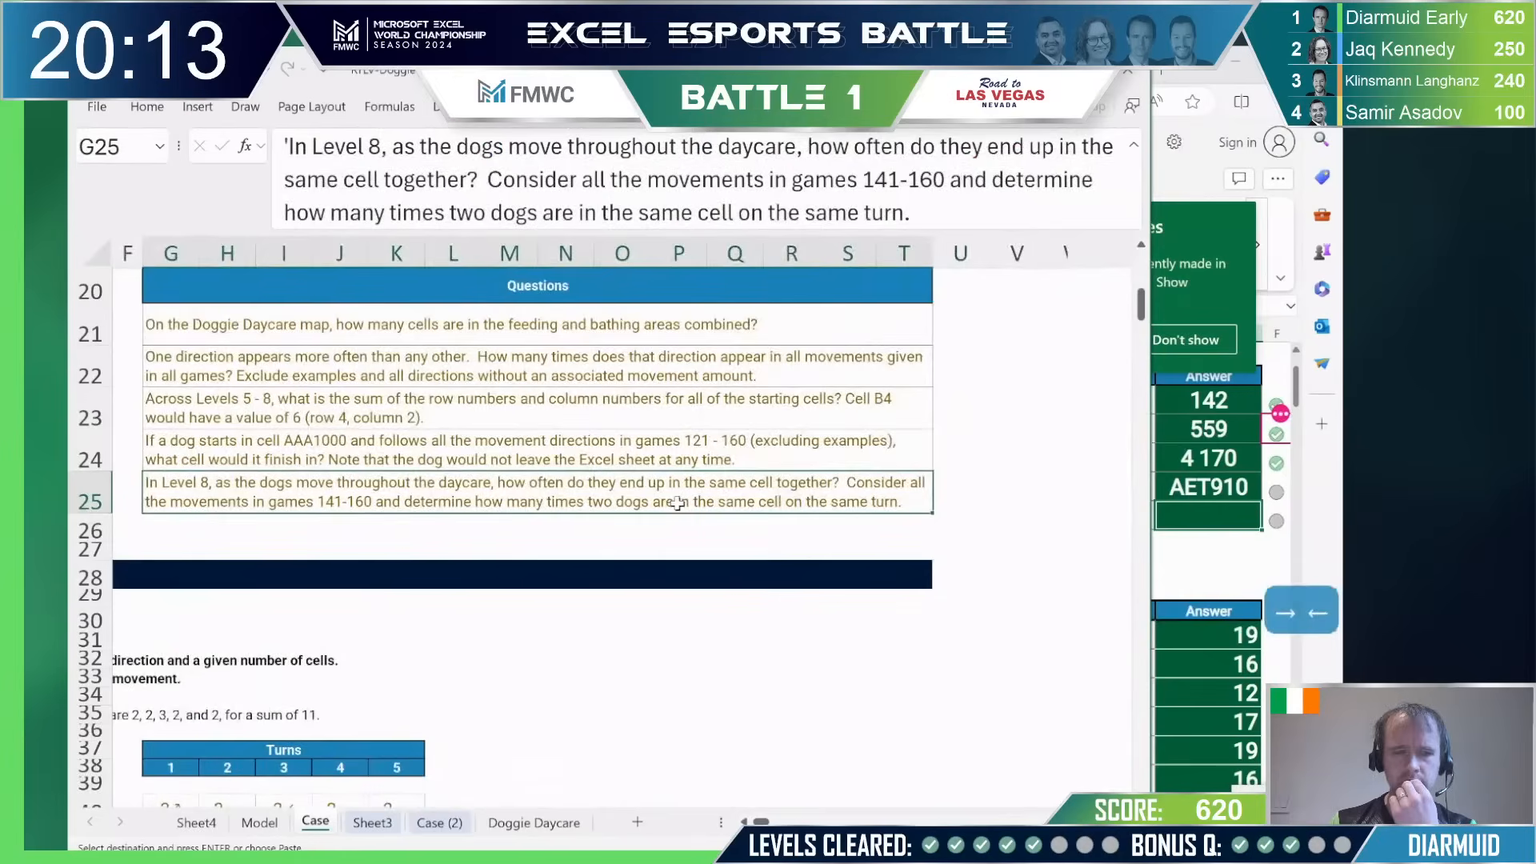
Step: Leave the bonus questions and go to cell C1 of the Model sheet
key("ctrl+Left")
key("ctrl+Left")
key("ctrl+Left")
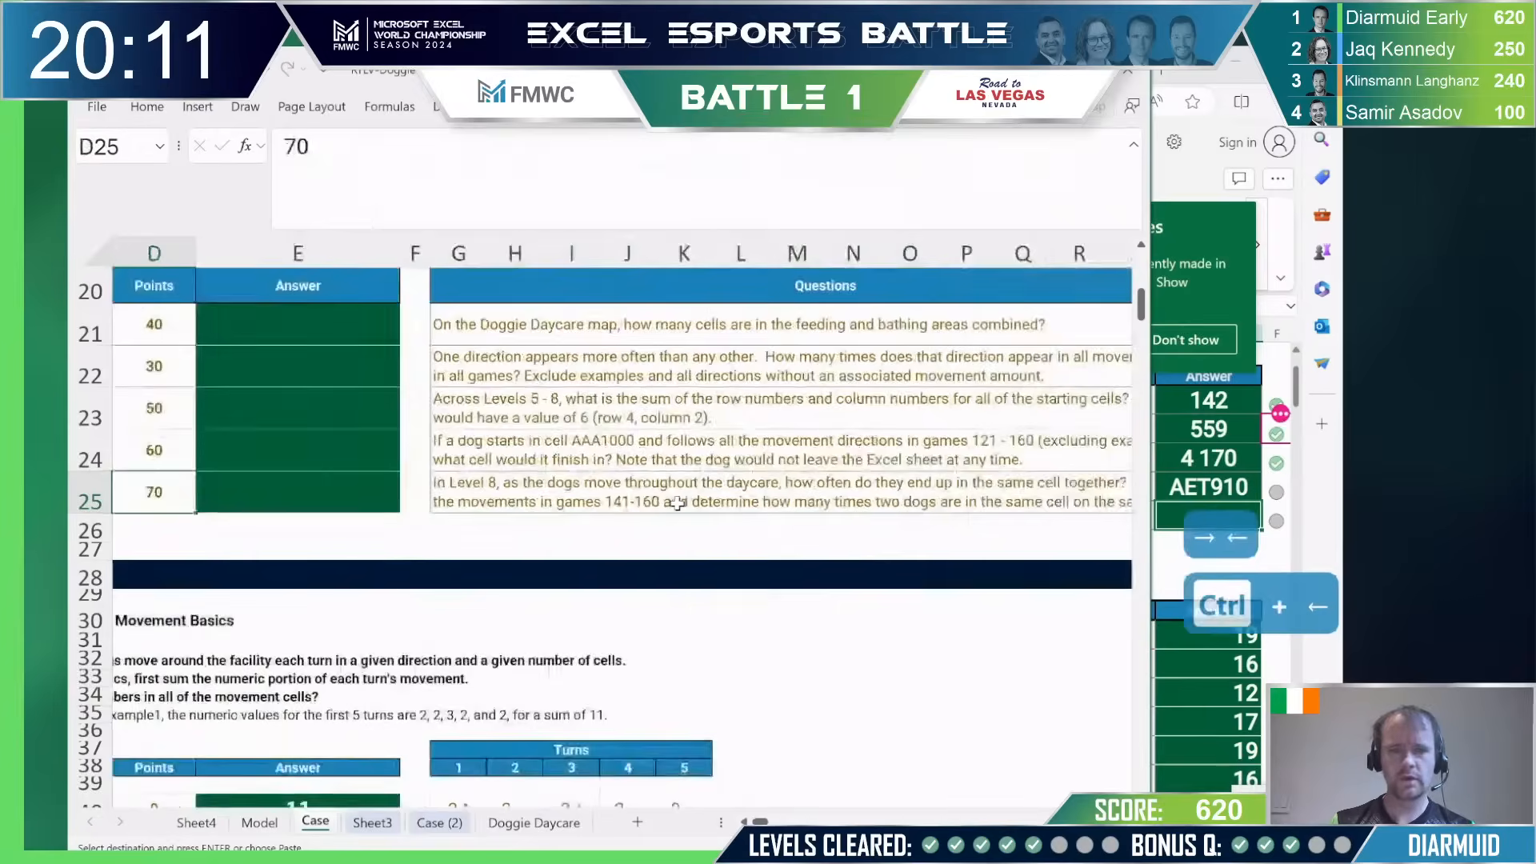
key("ctrl+Page_Up")
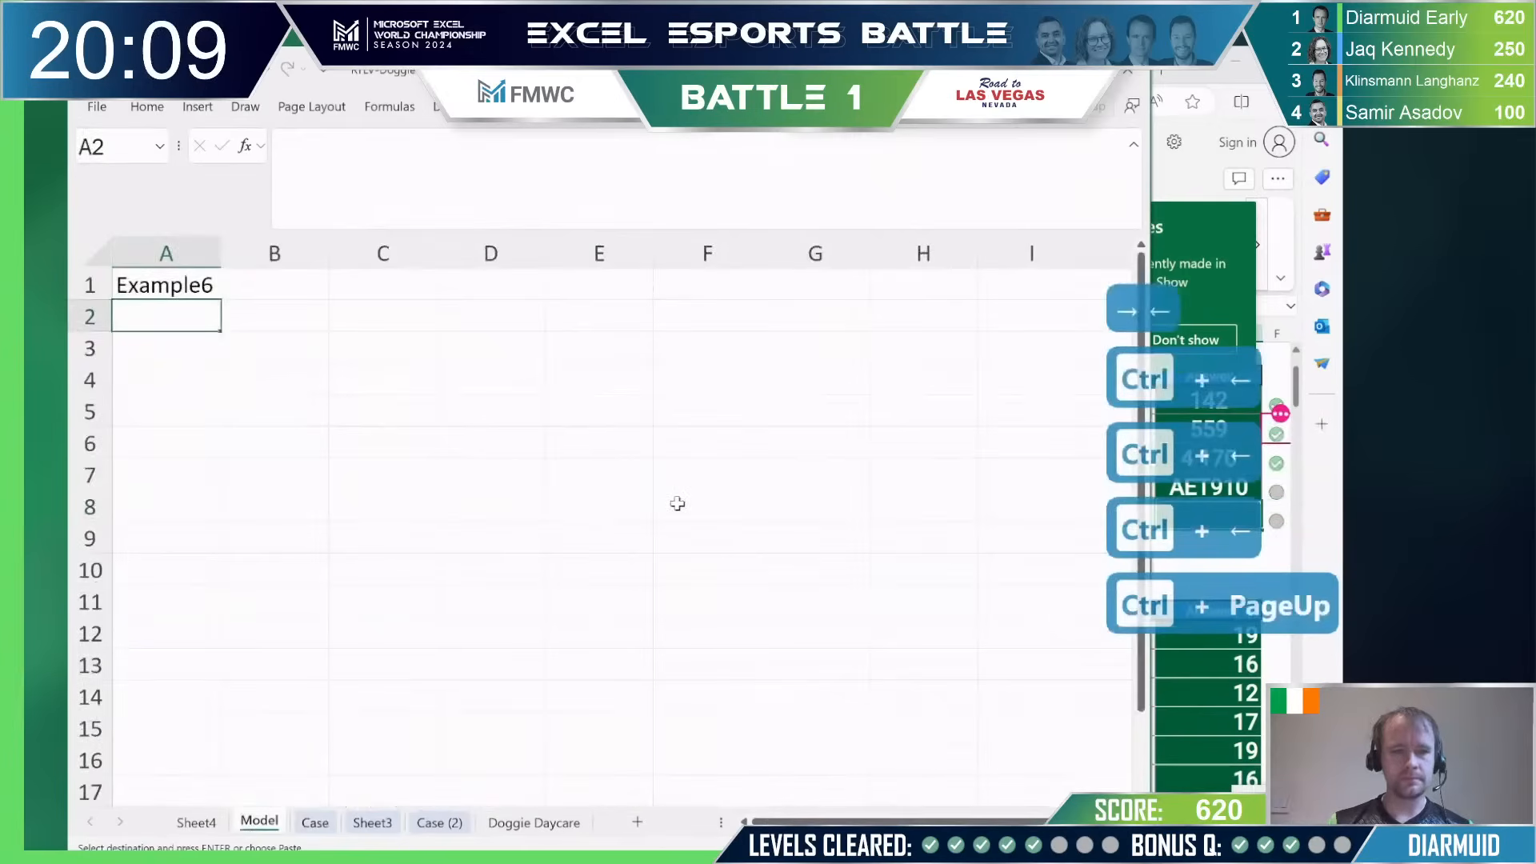
key("Right")
key("Down")
key("Up")
key("Right")
key("Up")
type("=xm")
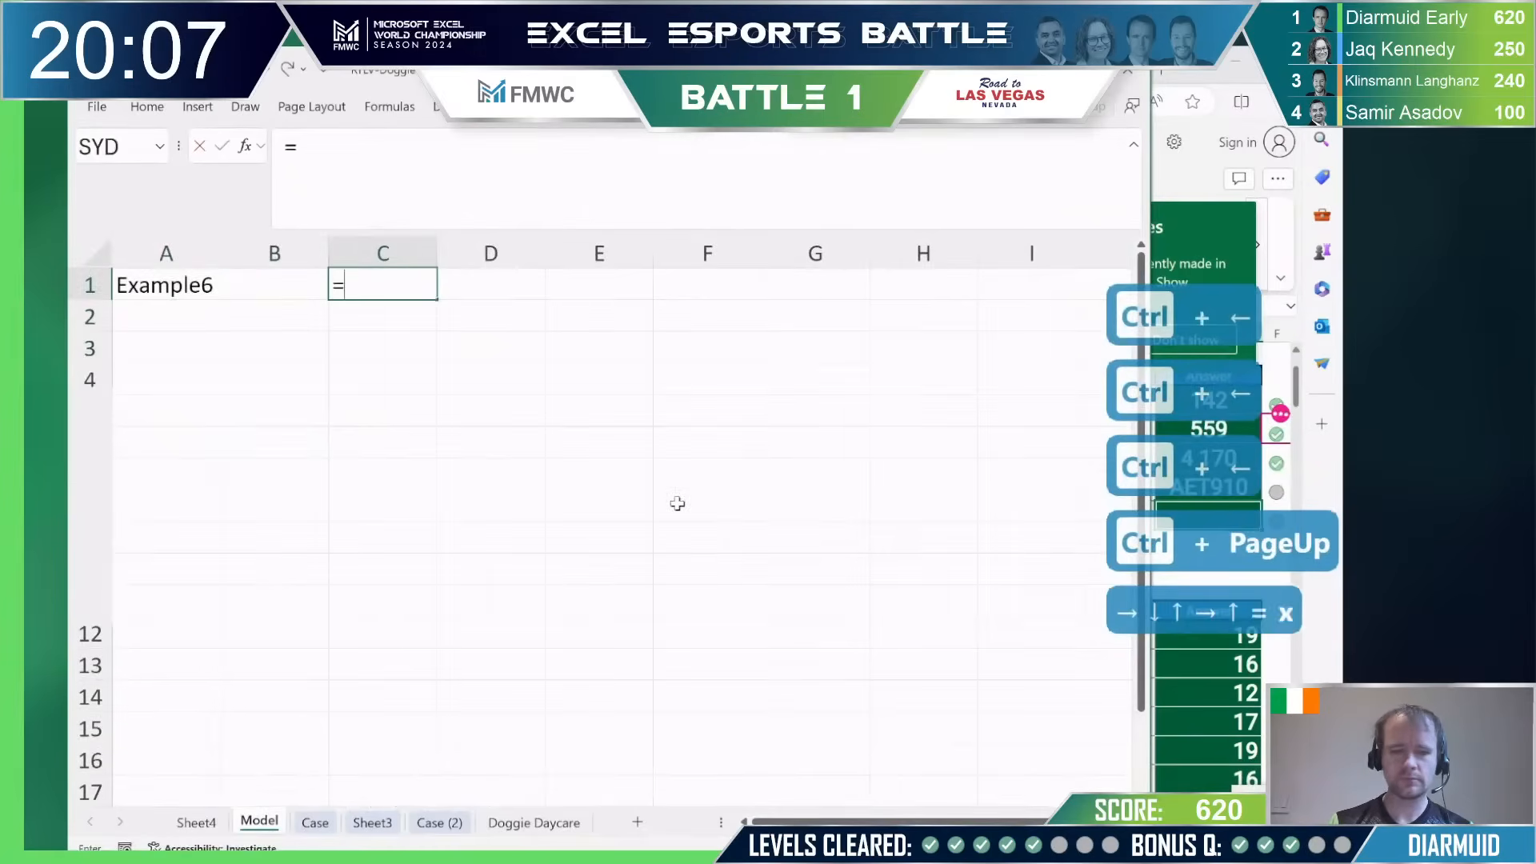
key("BackSpace")
type("l")
key("Tab")
key("ctrl+Left")
key("ctrl+Left")
type(",")
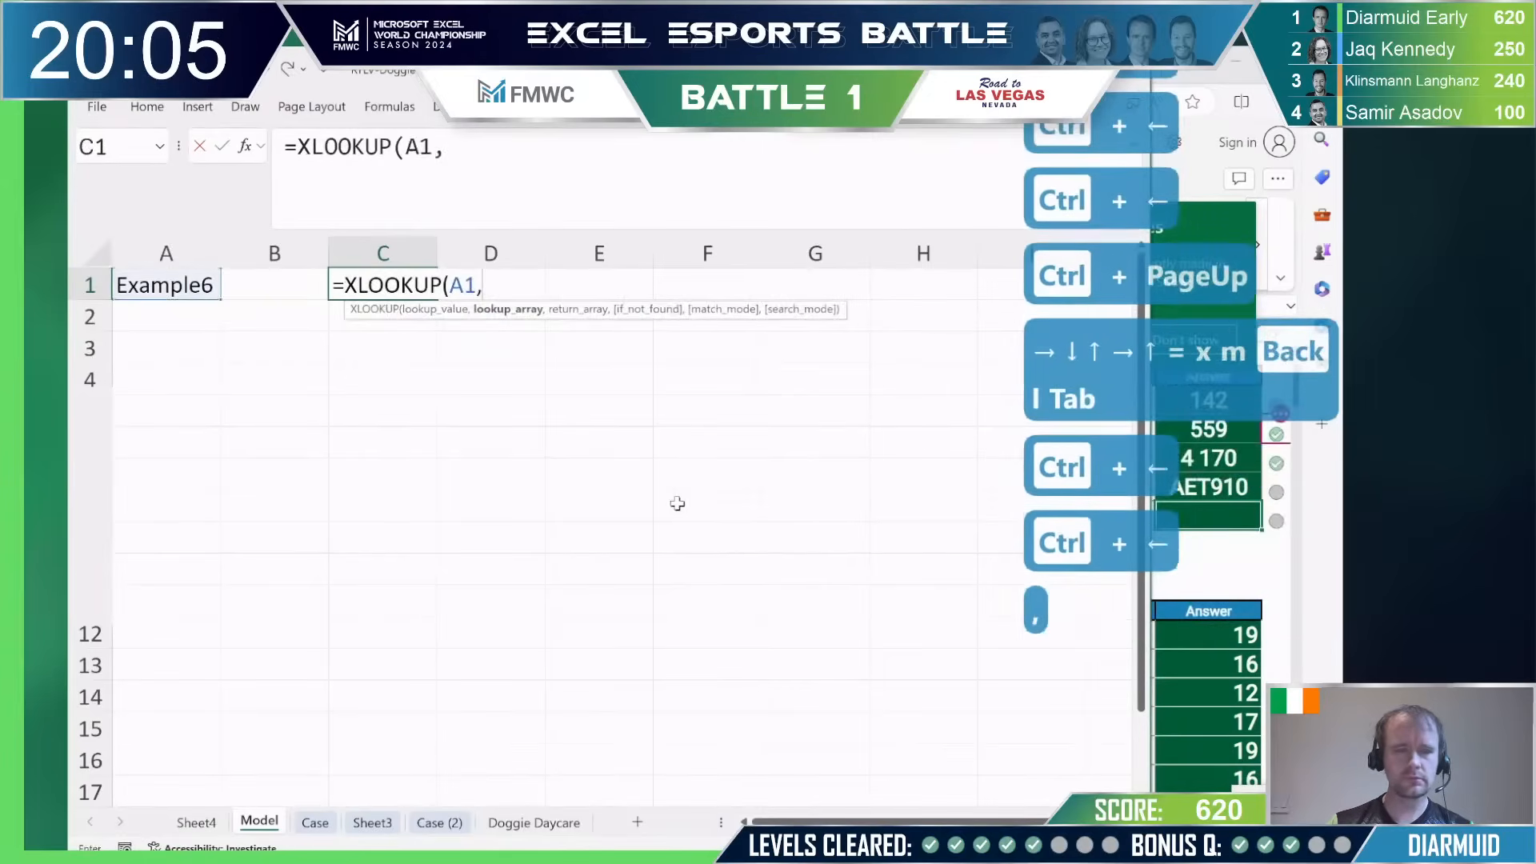
key("Escape")
key("Escape")
Step: In C1, enter an XMATCH formula that finds A1's row in column B of the Case sheet
type("=xm")
key("Tab")
key("ctrl+Left")
key("ctrl+Left")
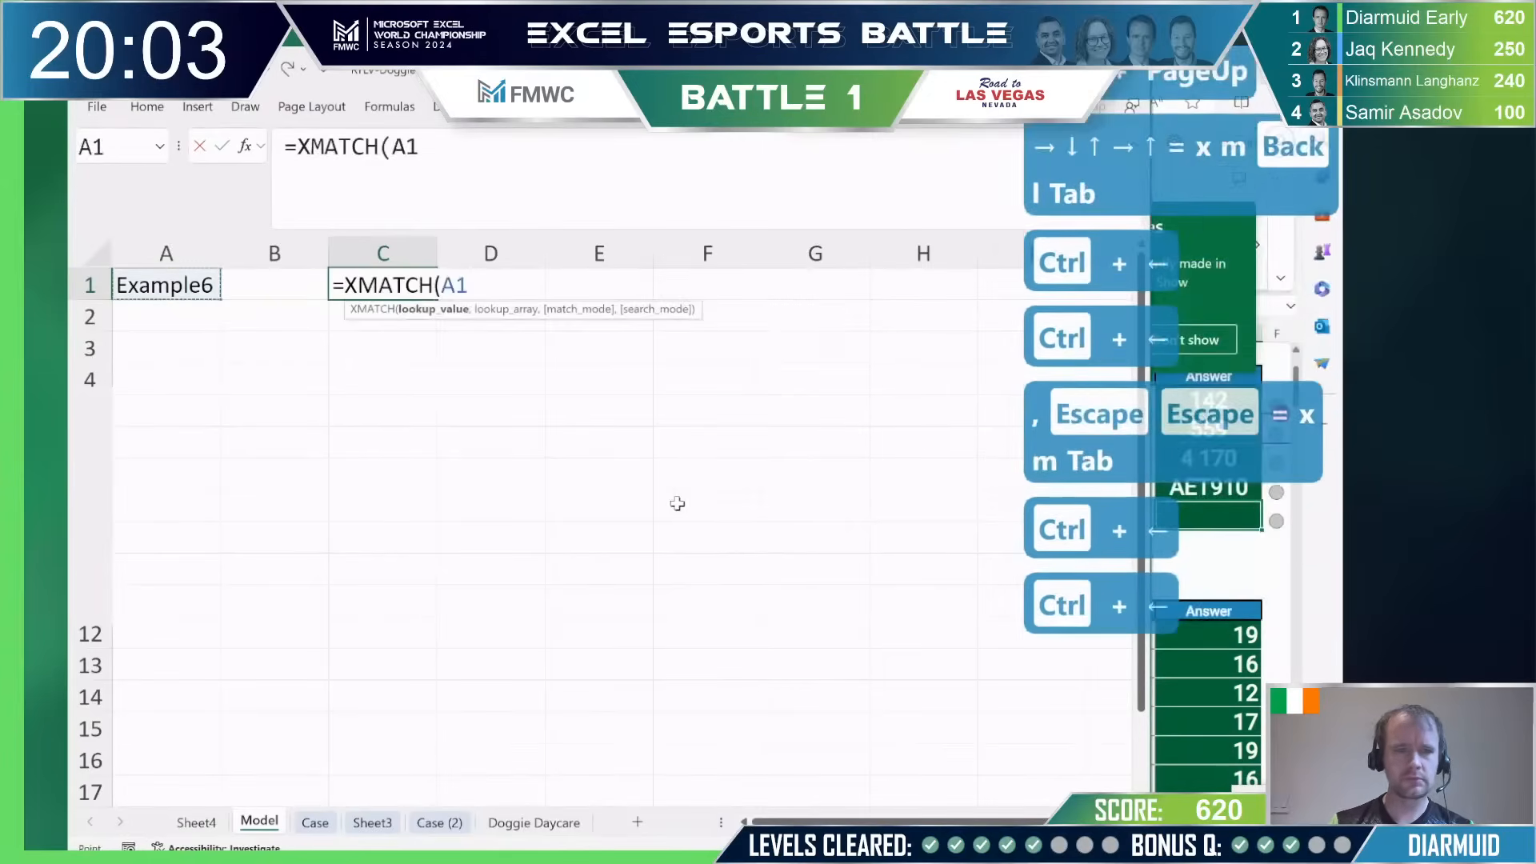
type(",")
key("ctrl+Page_Down")
left_click(174, 254)
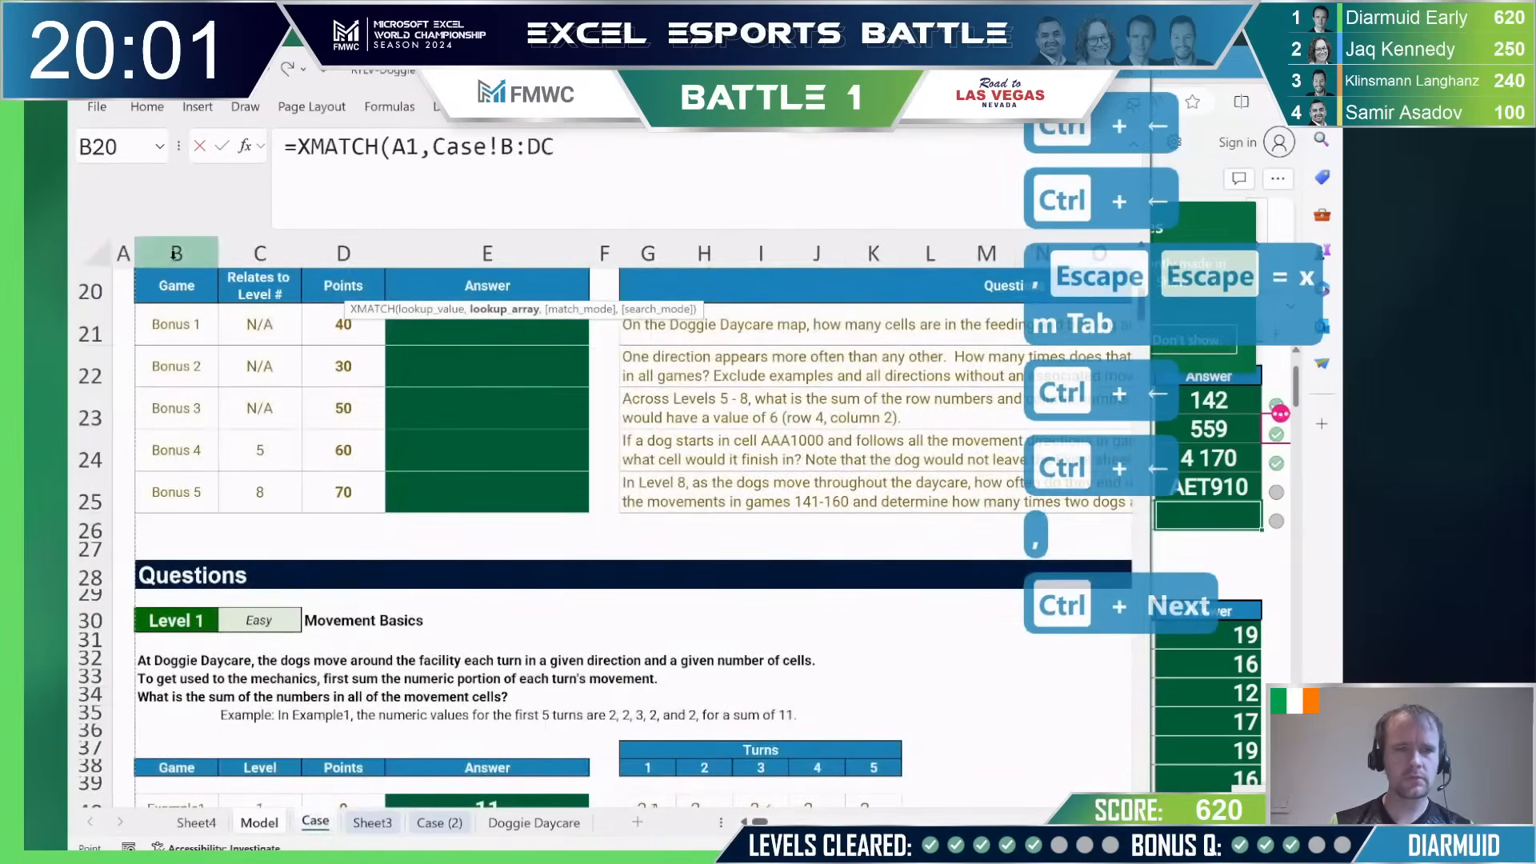
key("BackSpace")
key("BackSpace")
type("b)")
key("Return")
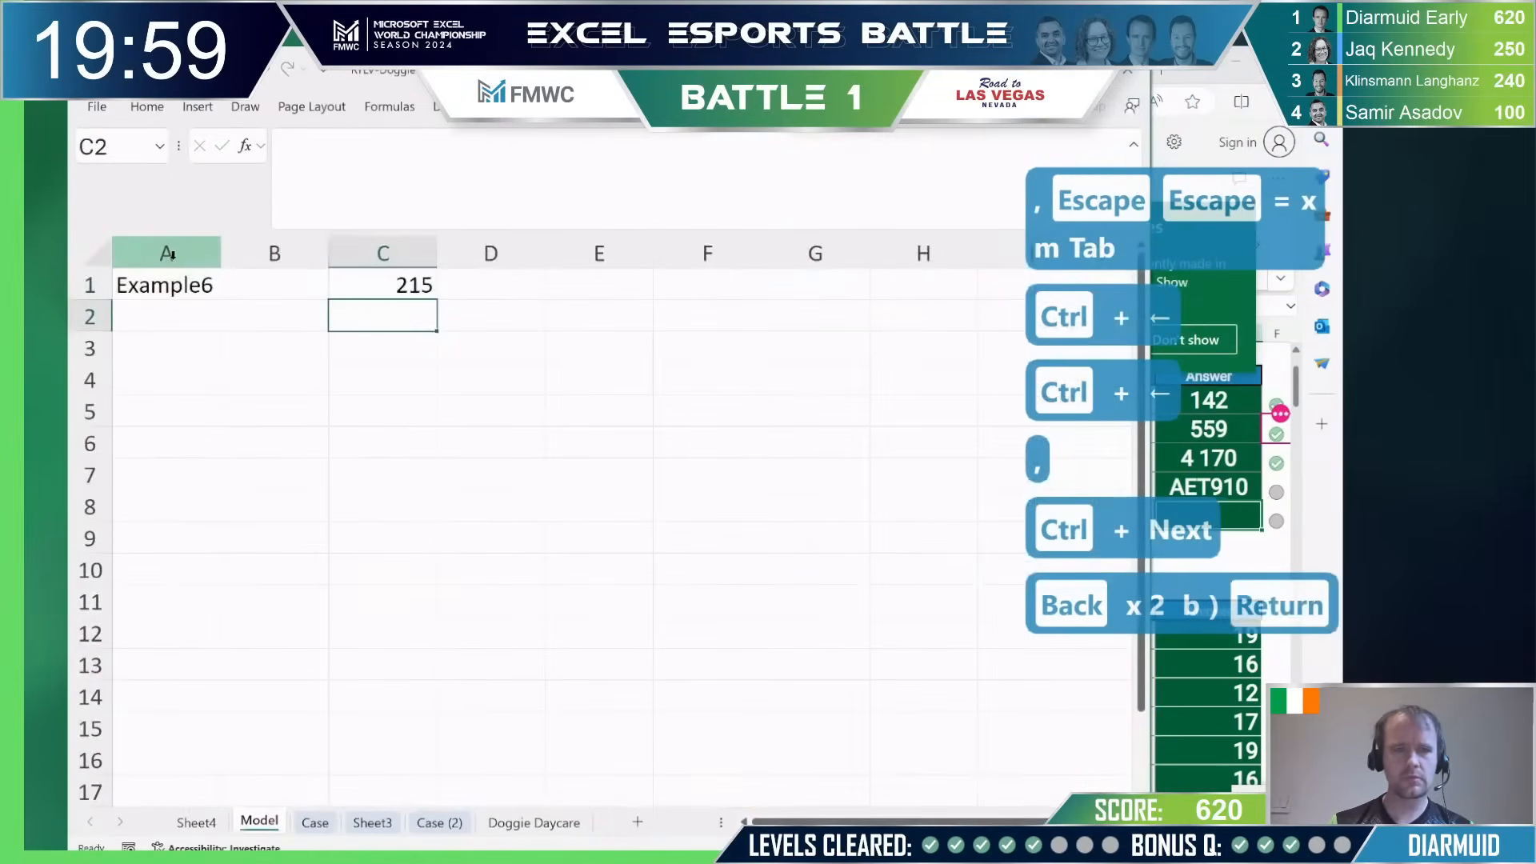
Step: Browse the Case sheet down to the Level 6 "Chow Time!" rules
key("Down")
key("Down")
key("ctrl+Page_Down")
key("Page_Down")
key("Page_Down")
key("Page_Down")
key("Page_Down")
key("Page_Down")
key("Page_Down")
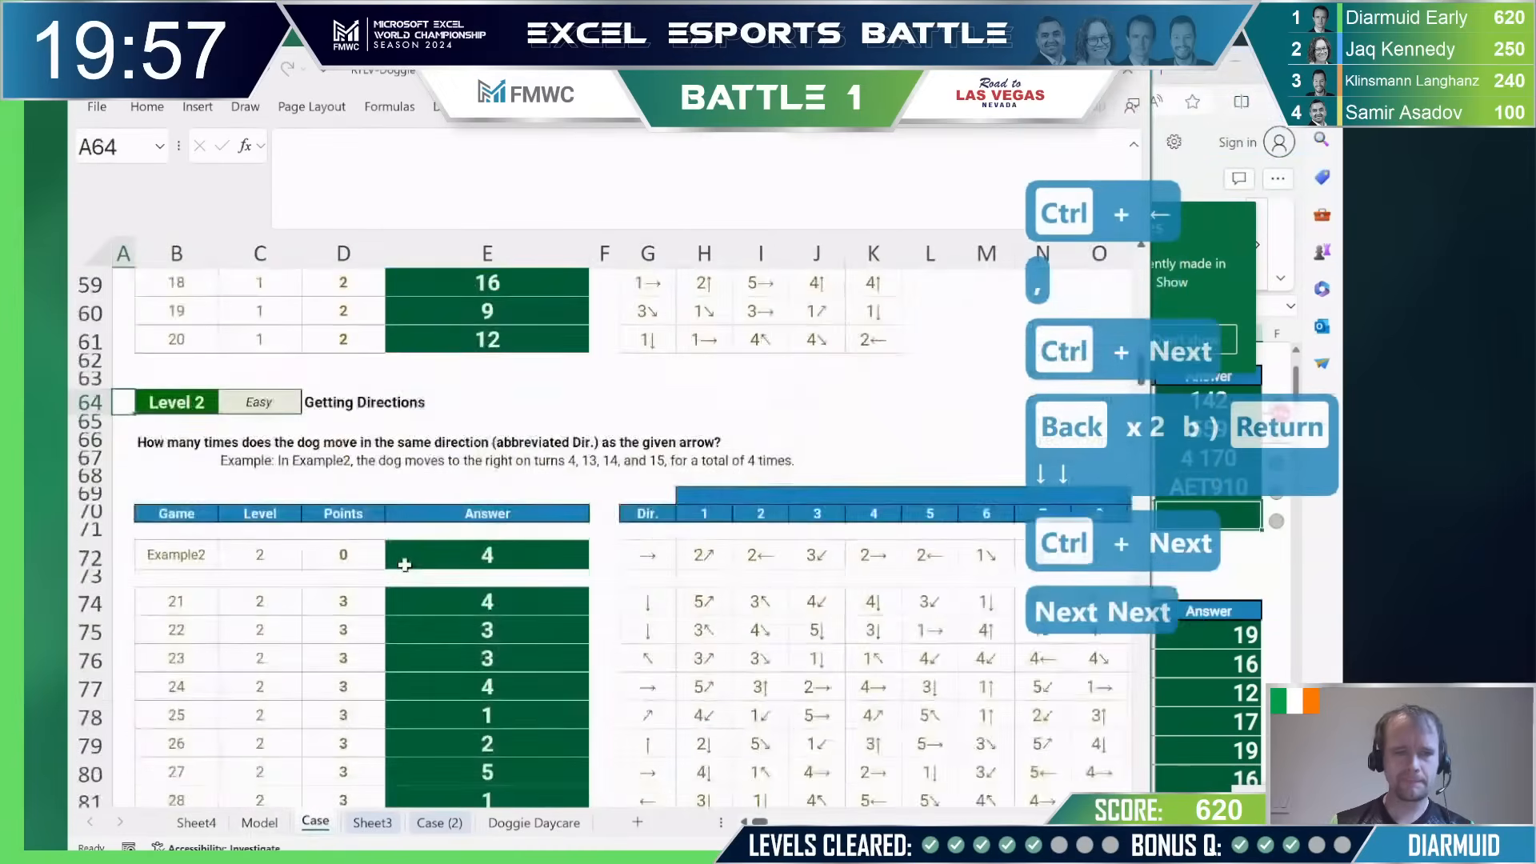
key("Page_Down")
key("Page_Down")
key("Page_Down")
key("Page_Up")
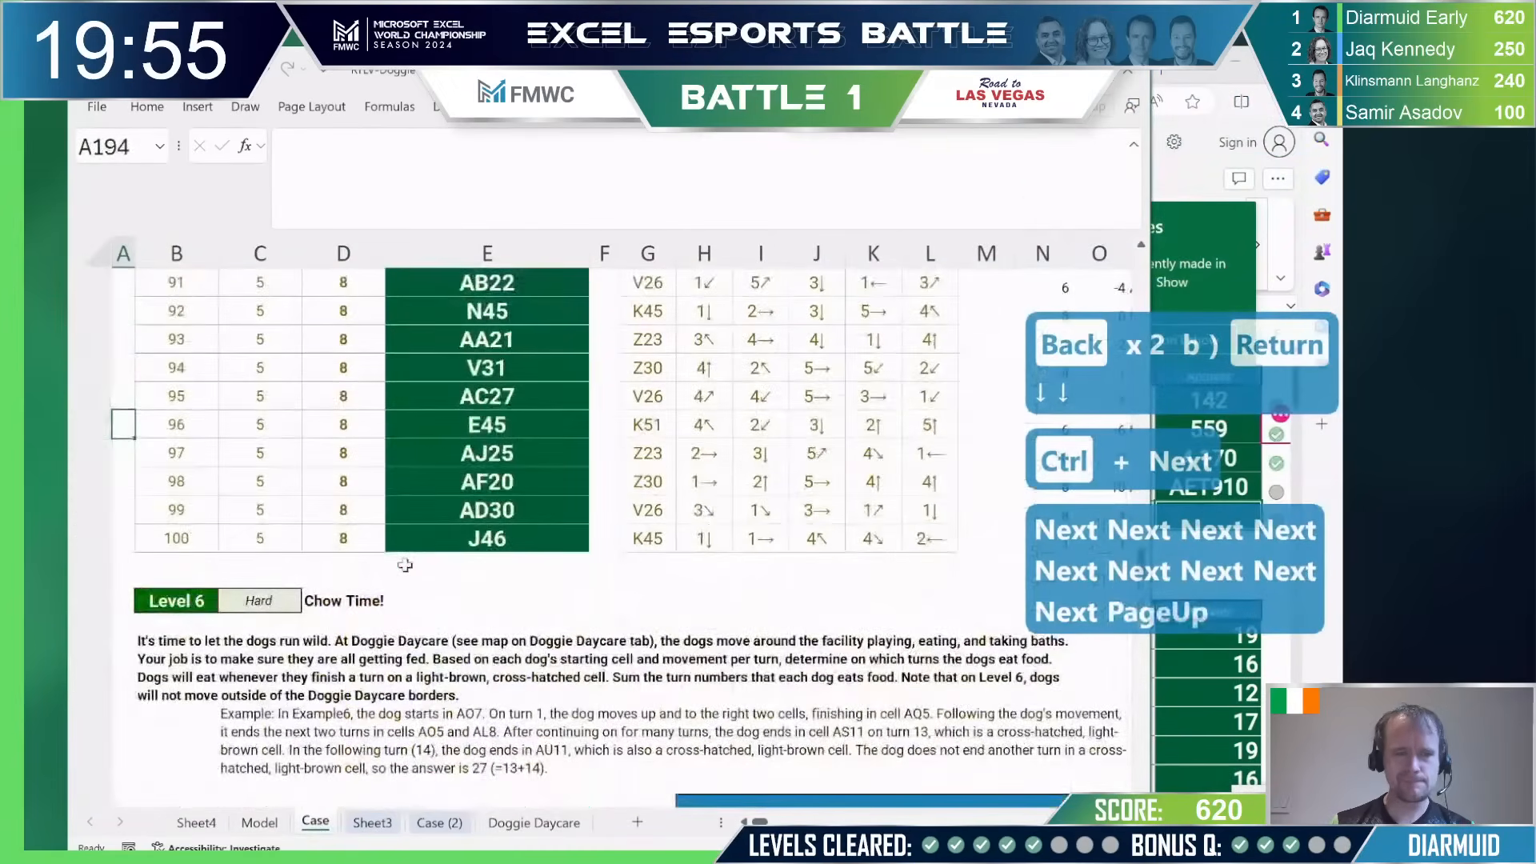
Step: Examine the starting cells and turn movements of the Level 5 games and of the Level 6 games from Example6 onward
left_click(444, 465)
key("ctrl+Up")
key("Up")
key("Up")
key("Up")
key("Up")
key("Up")
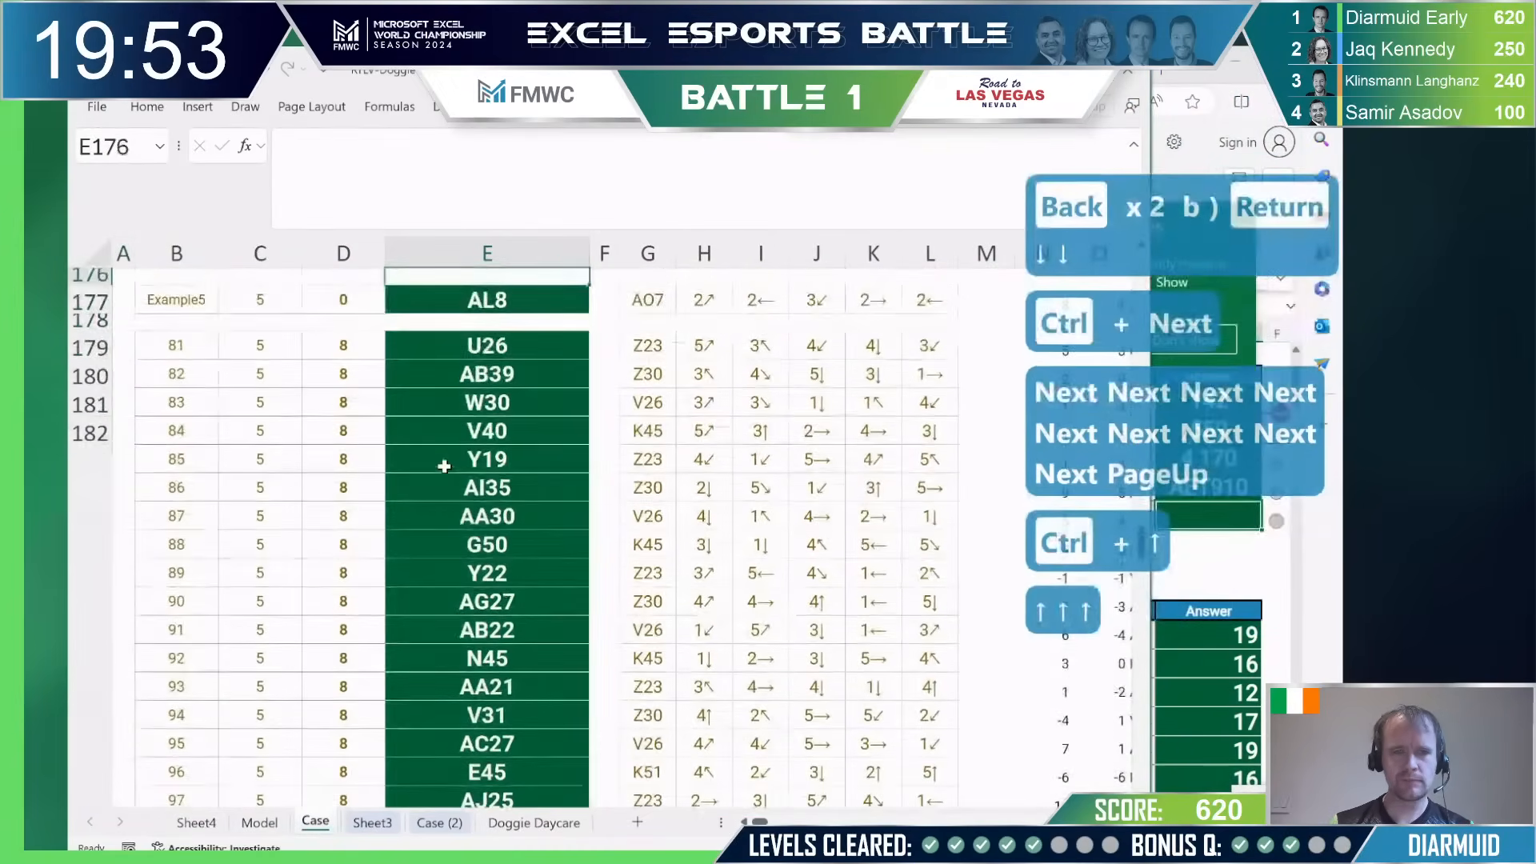
key("Right")
key("Down")
key("Down")
key("Right")
key("Page_Down")
key("Page_Down")
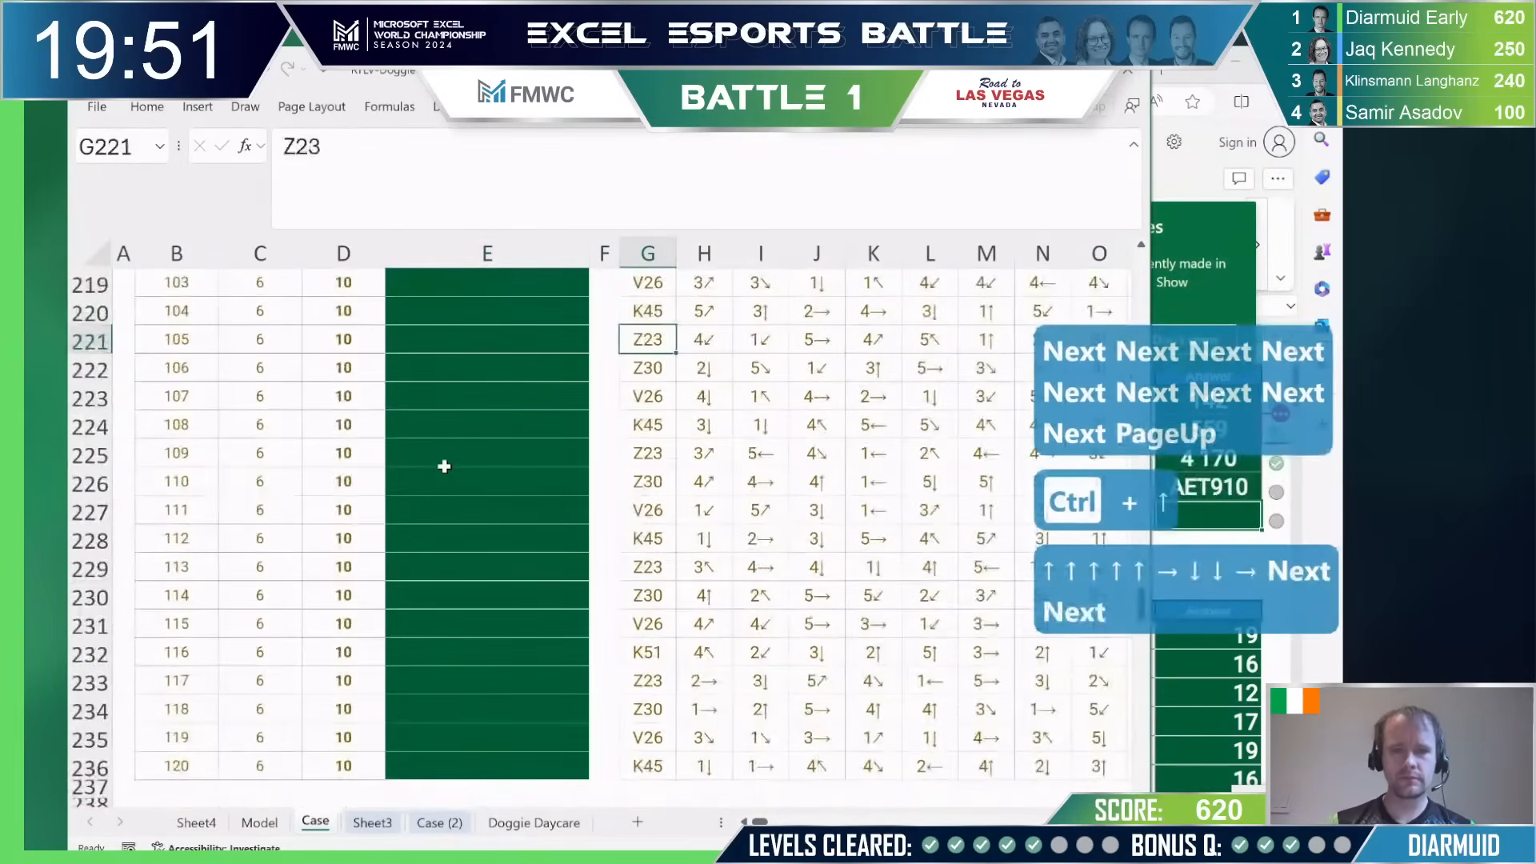
key("Up")
key("ctrl+Up")
key("Up")
key("Up")
key("Up")
key("Down")
key("Down")
key("Down")
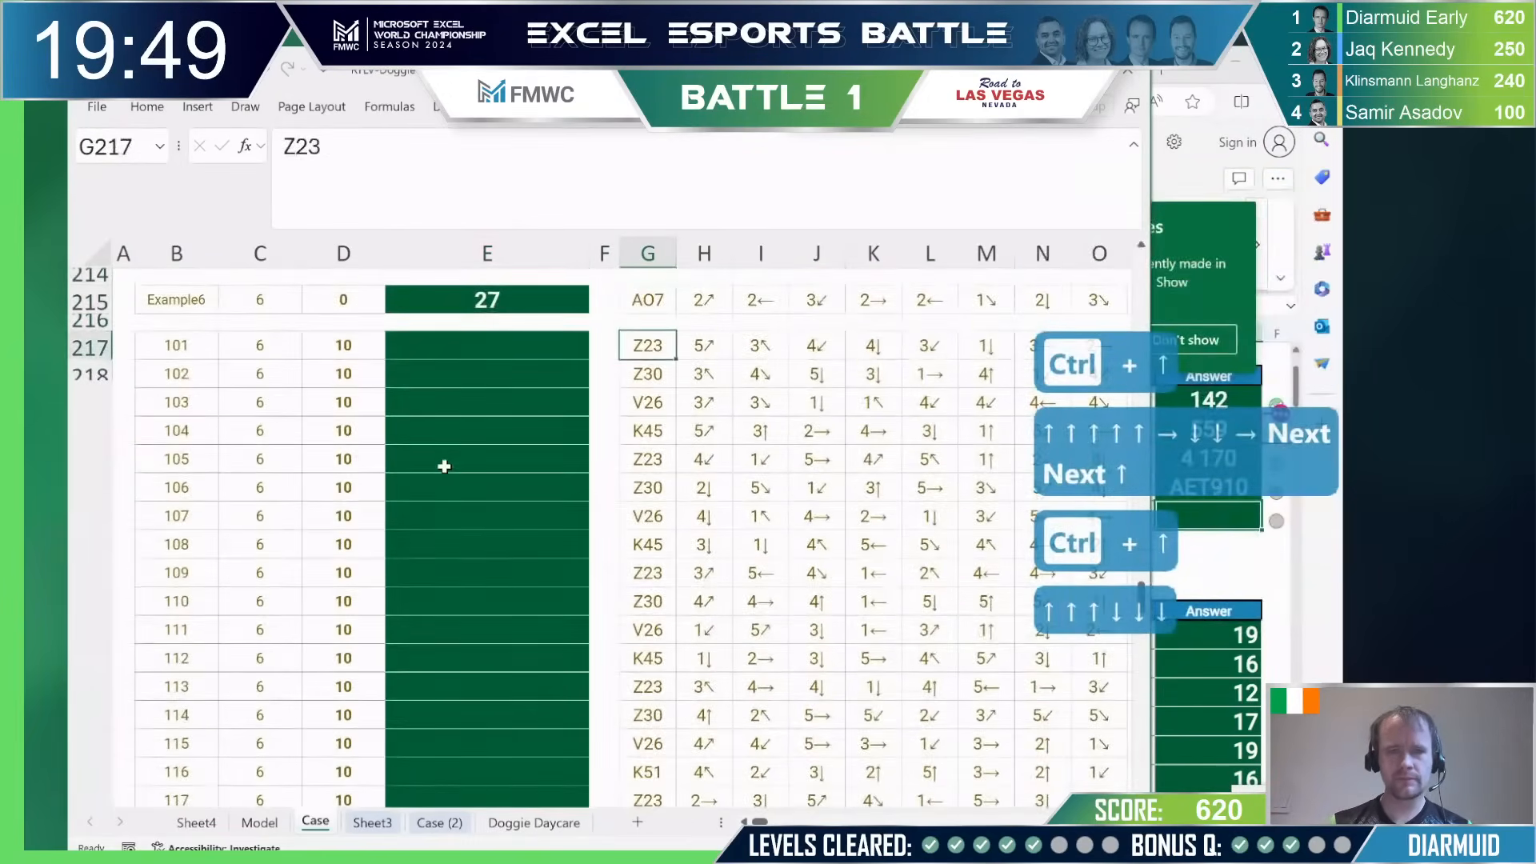
Step: Begin an INDEX formula in B3 of the Model sheet that reads column G of the Case sheet
key("ctrl+Page_Up")
key("Up")
key("Left")
type("=ind")
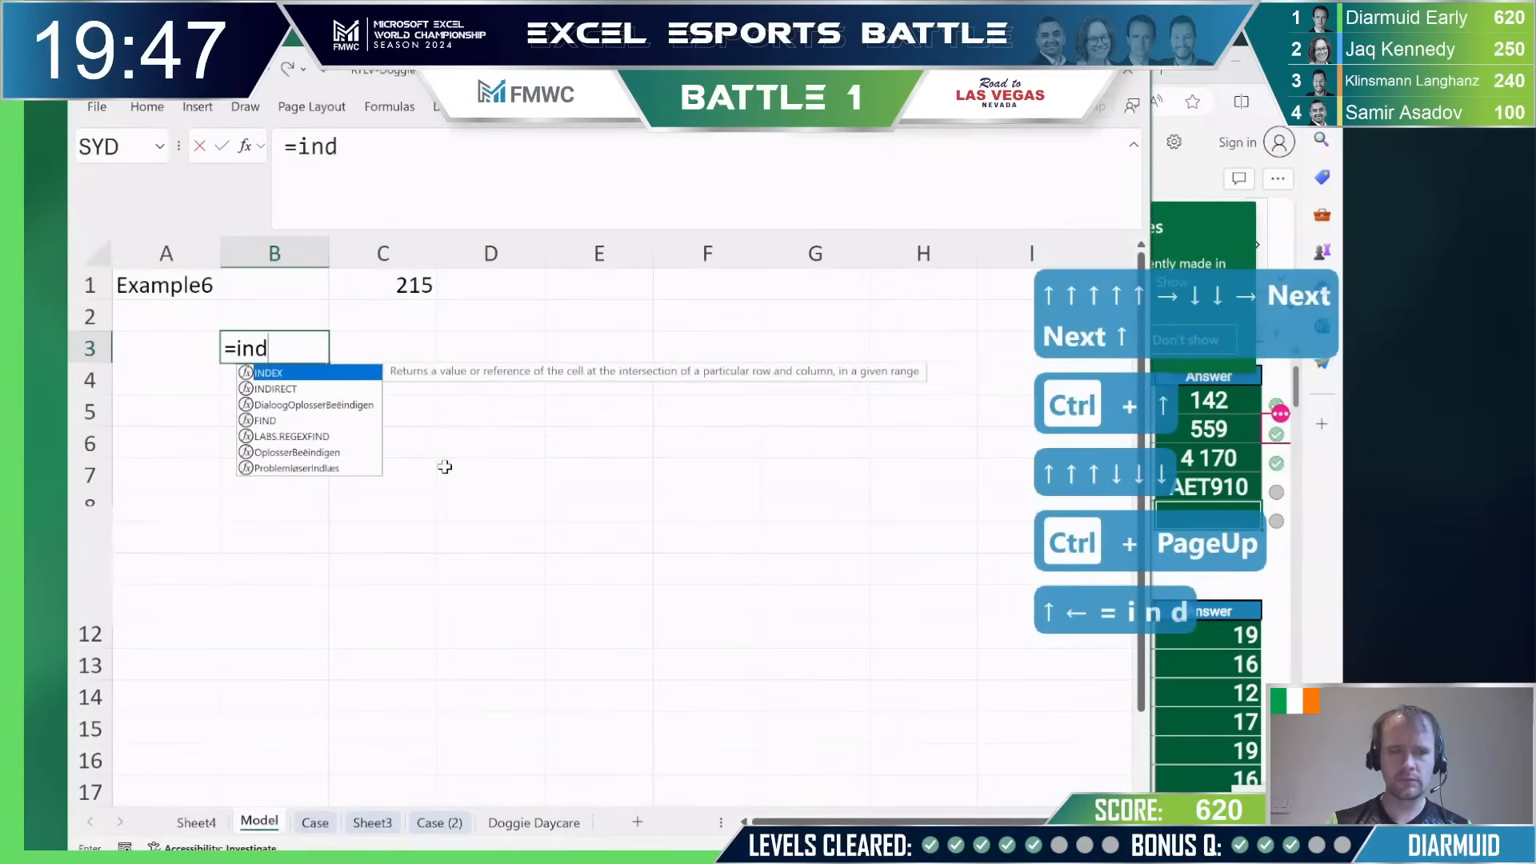
key("Tab")
key("ctrl+Page_Down")
key("Right")
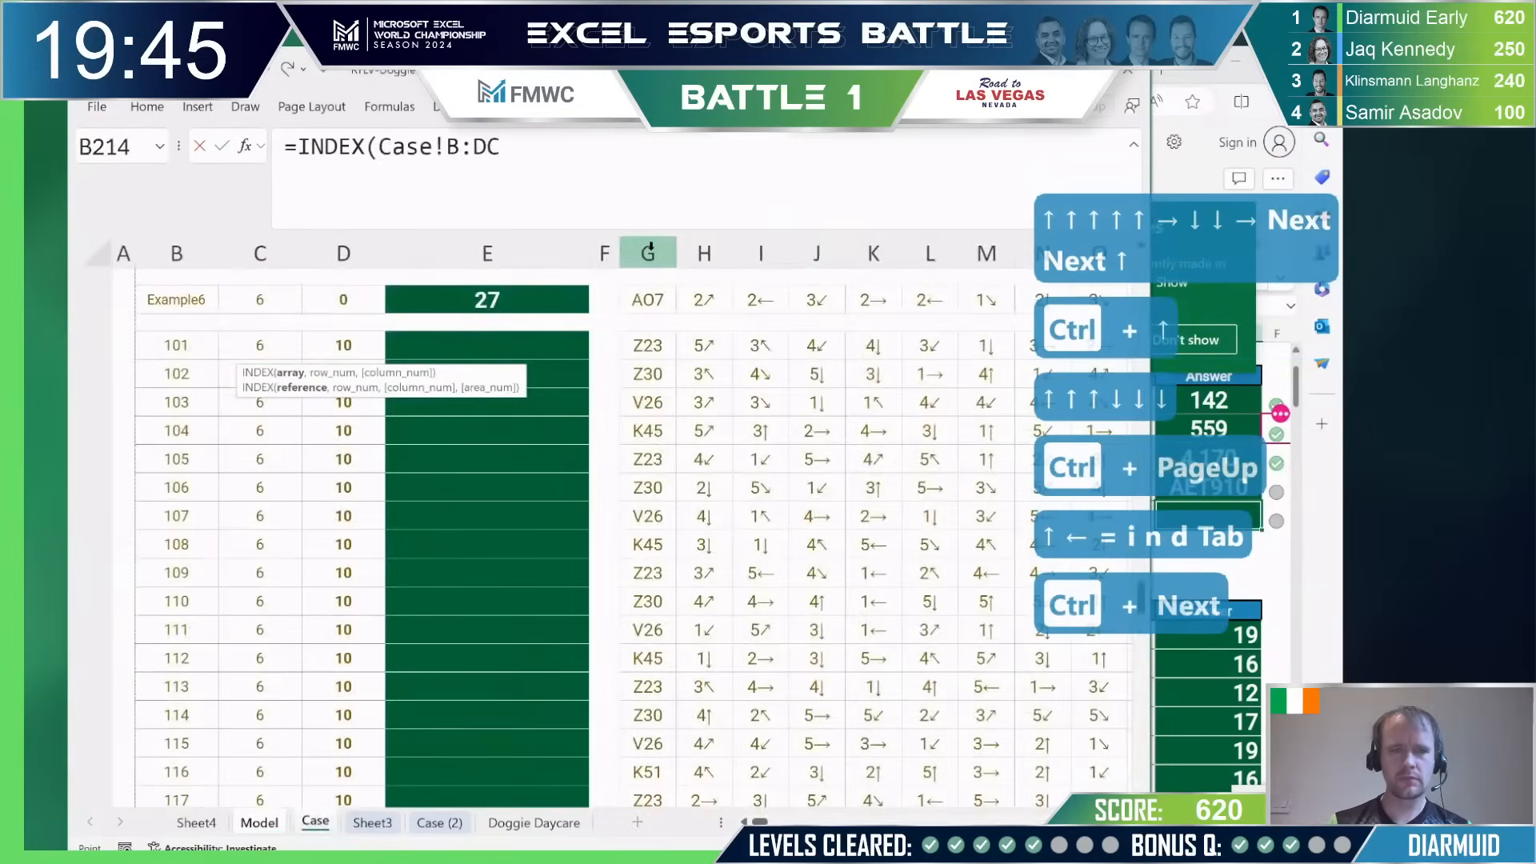
key("BackSpace")
key("BackSpace")
key("BackSpace")
key("BackSpace")
type("G")
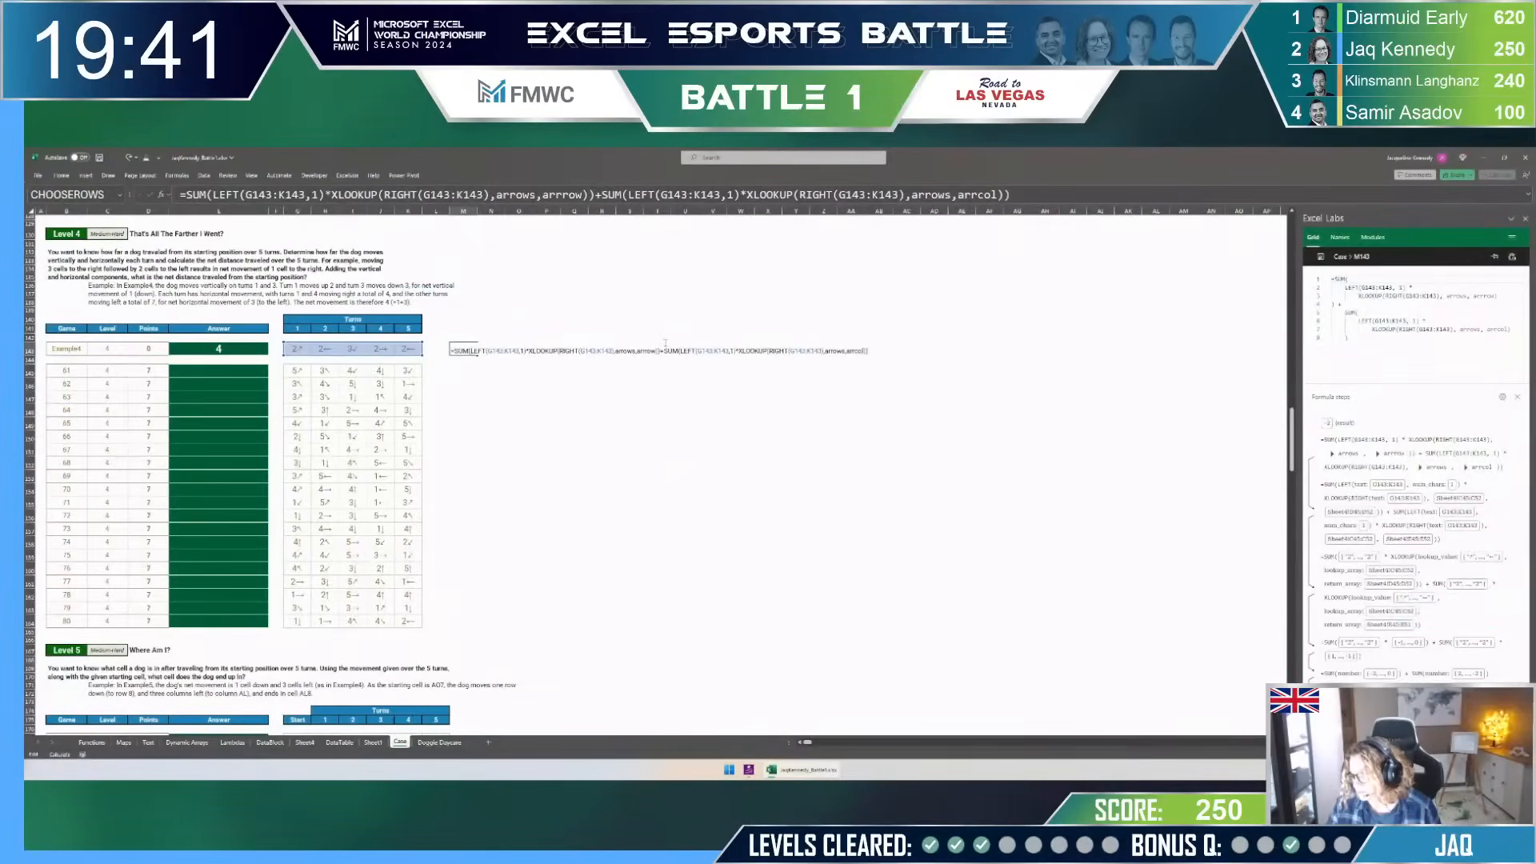
Step: Reuse the second SUM term of M143's Level 4 formula, the arrcol lookup, as a separate formula in O143, keeping M143 intact
key("Escape")
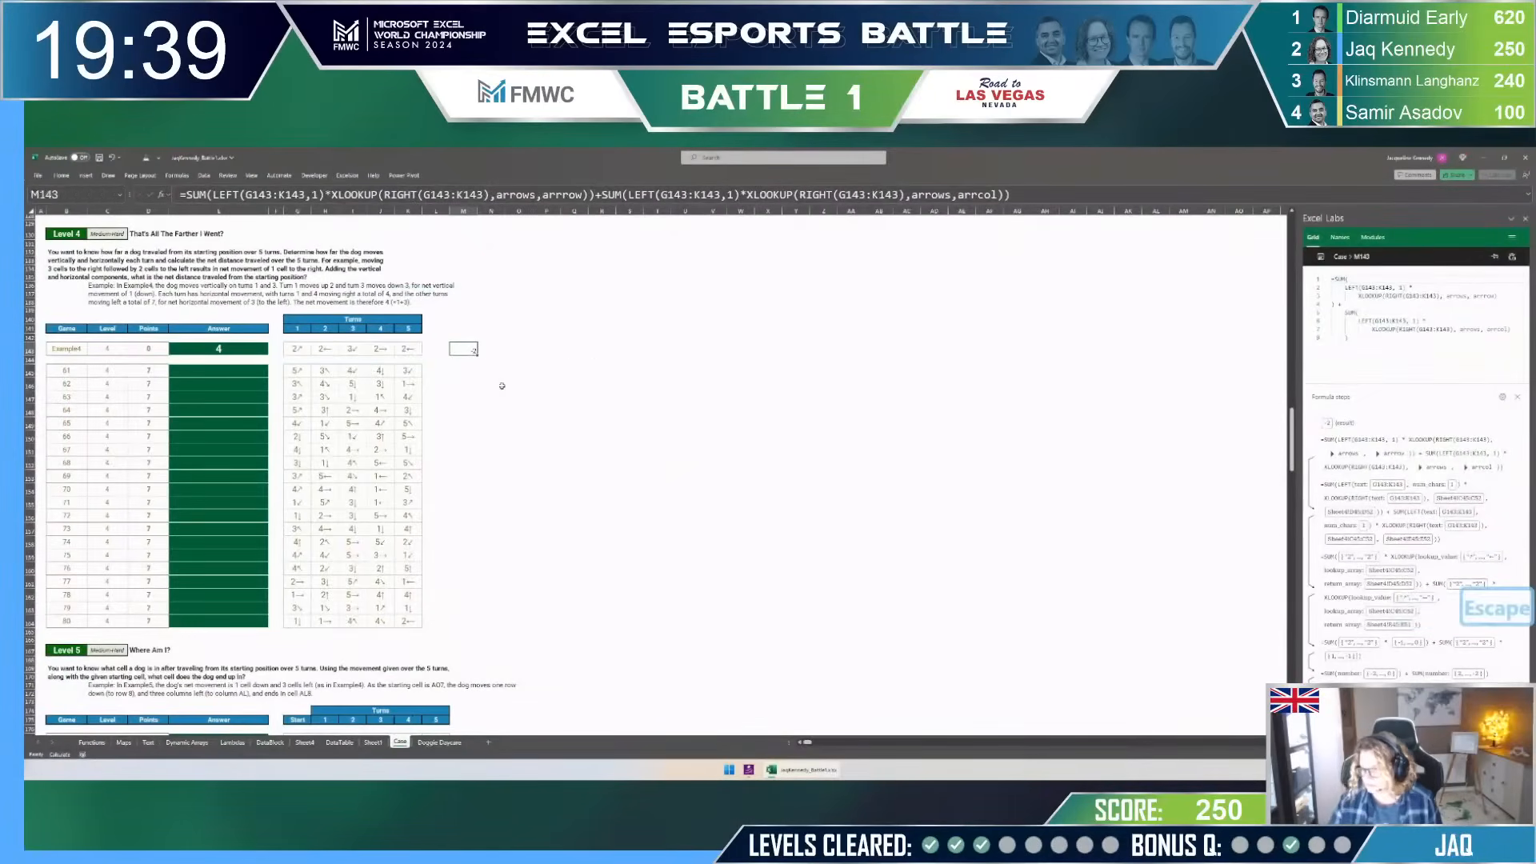
key("F2")
key("ctrl+shift+Left")
key("ctrl+shift+Left")
key("ctrl+shift+Left")
key("ctrl+shift+Left")
key("ctrl+shift+Left")
key("ctrl+shift+Left")
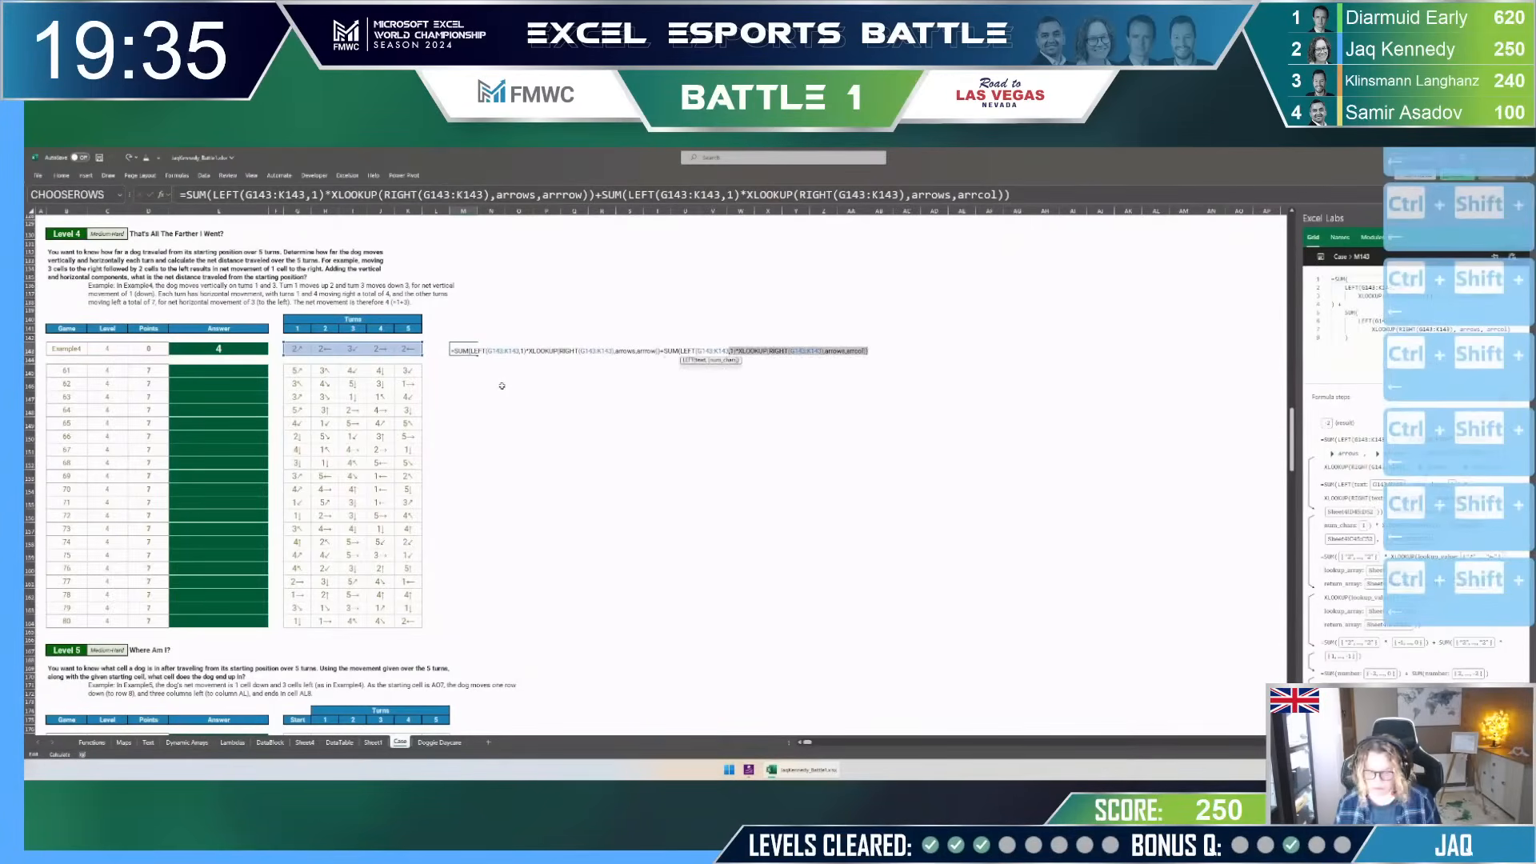
key("ctrl+shift+Left")
key("ctrl+shift+Left")
key("ctrl+shift+Left")
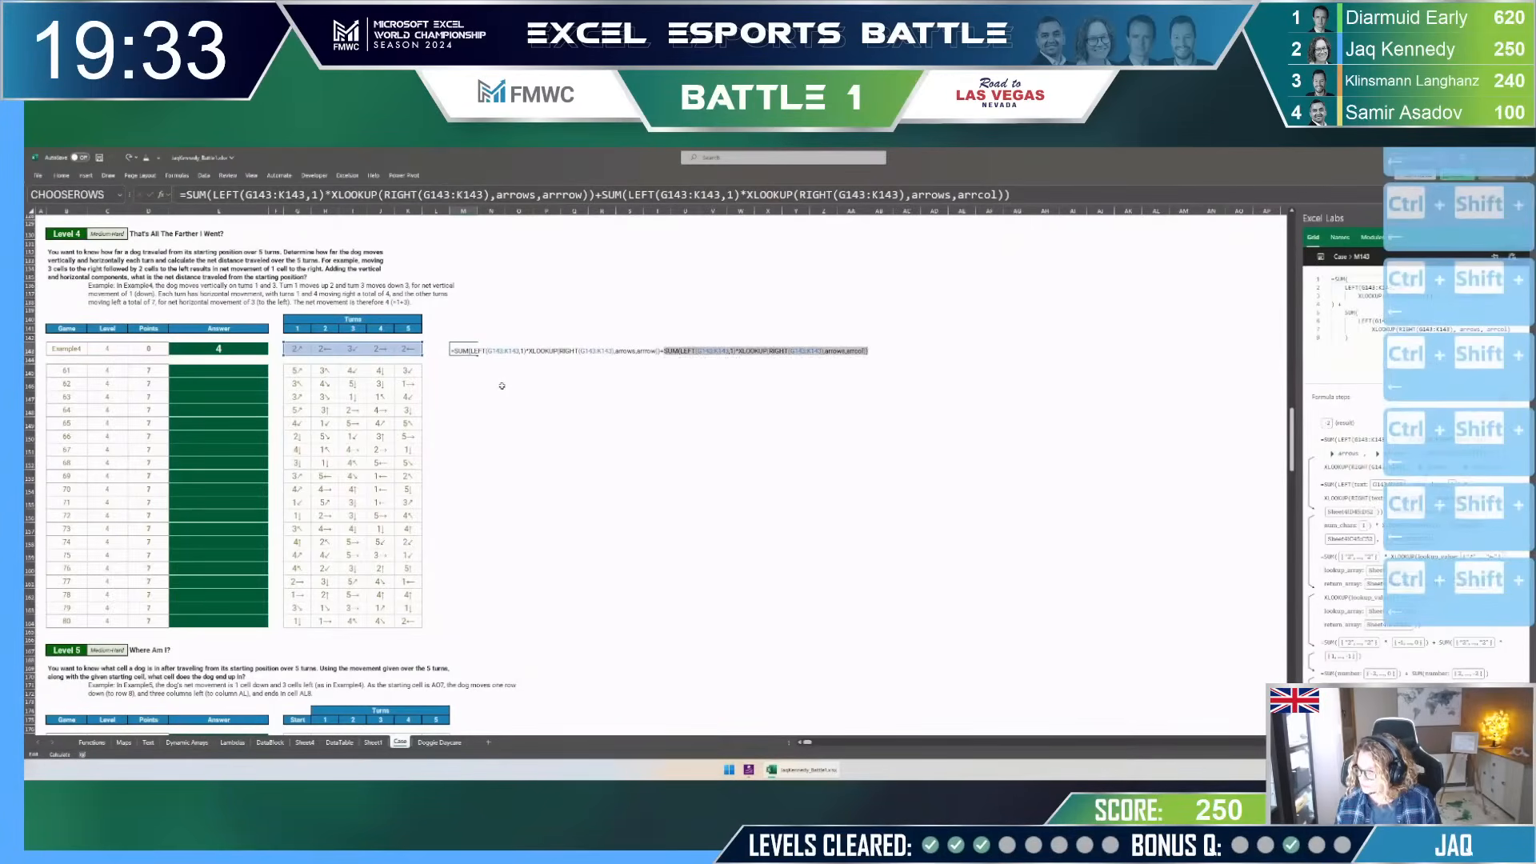
key("ctrl+x")
key("Escape")
key("Right")
key("Right")
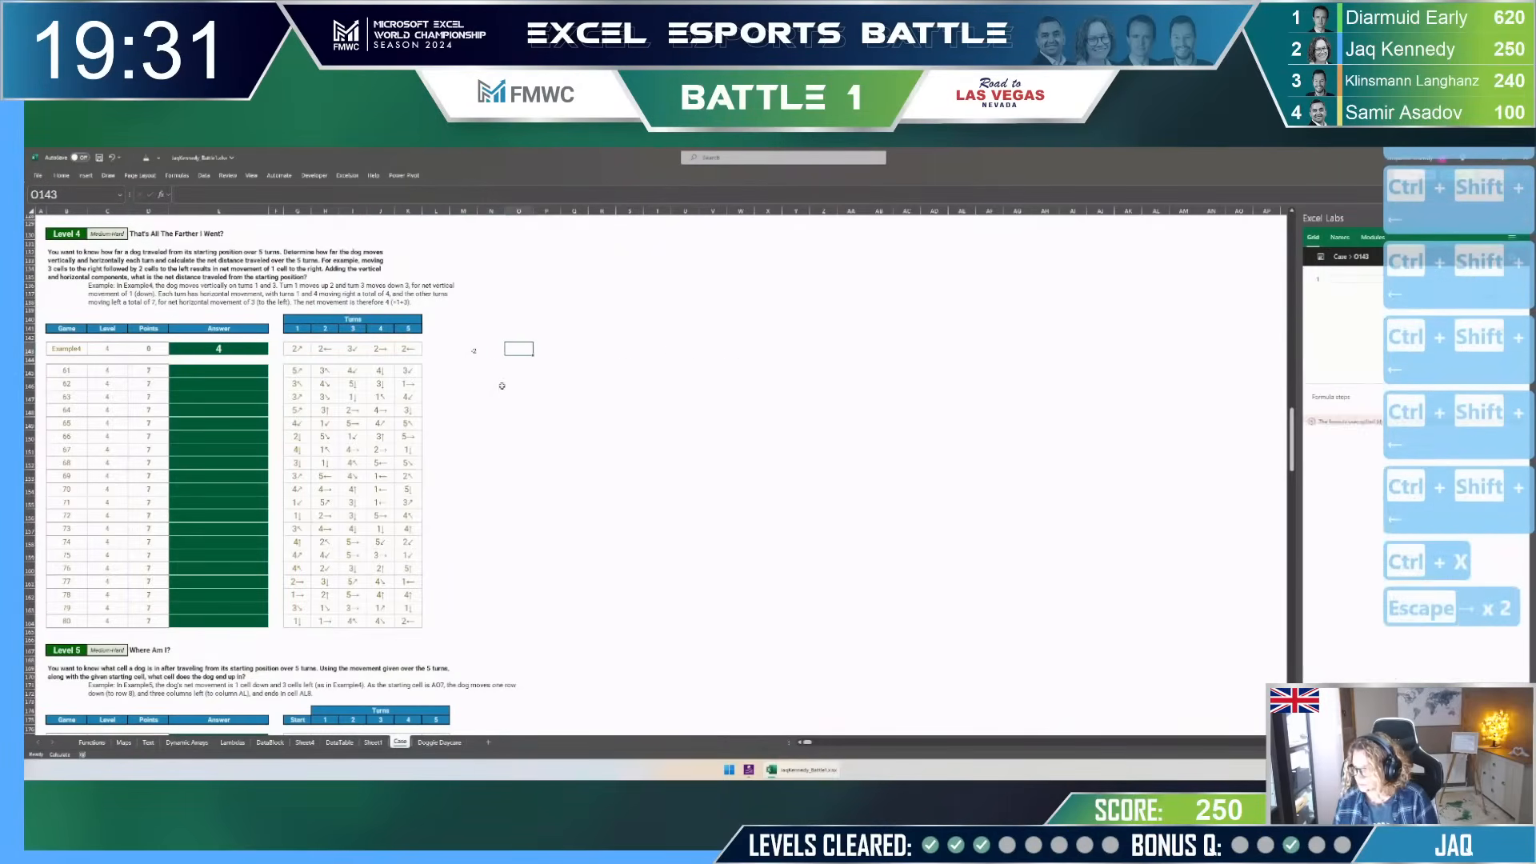
key("F2")
type("=")
key("ctrl+v")
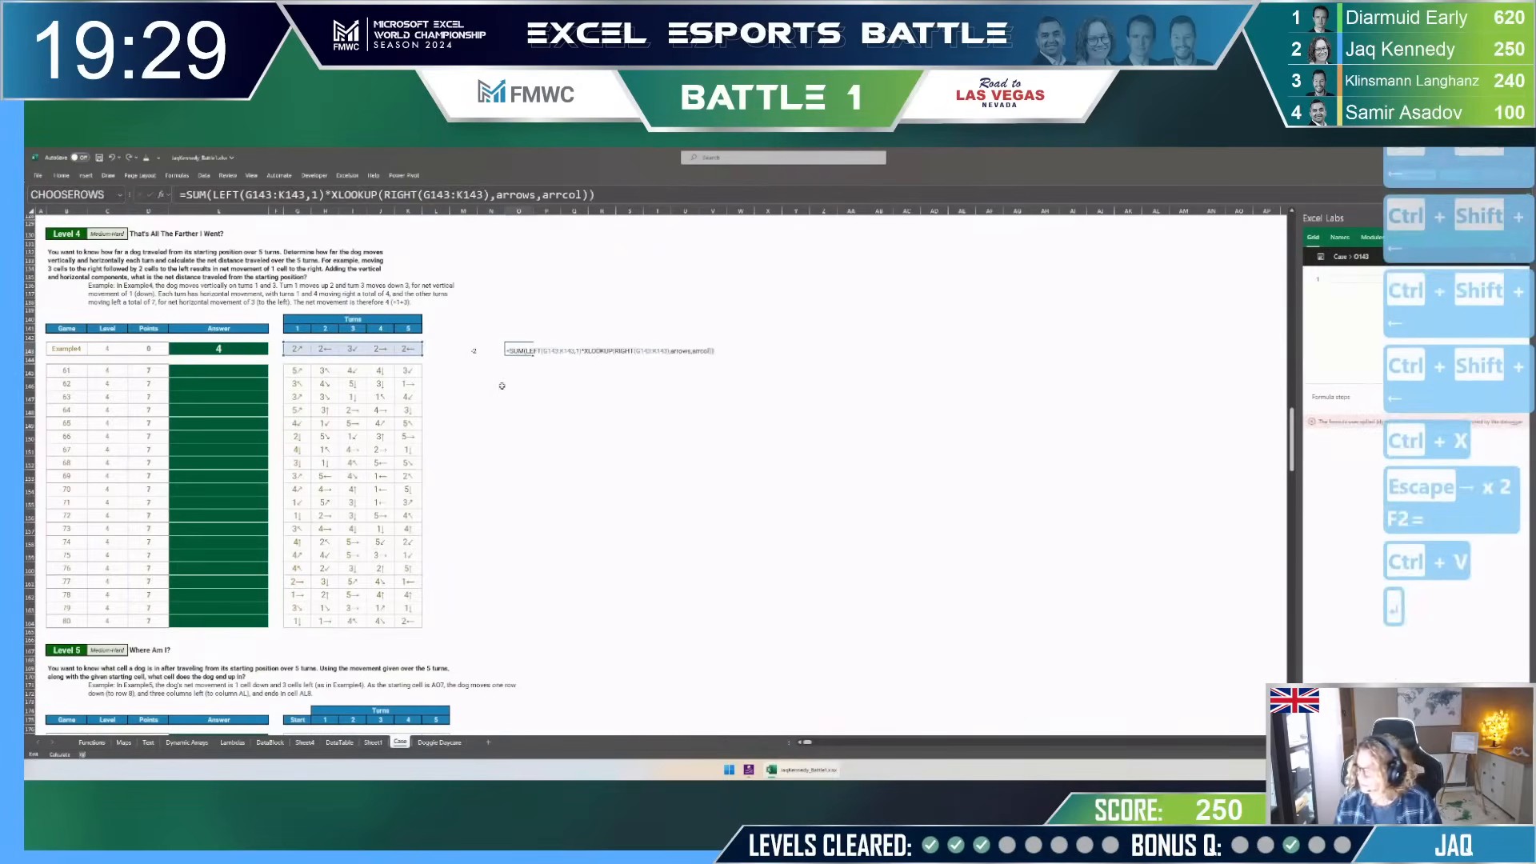
key("Return")
Step: Remove the SUM function from O143's formula so it returns each turn's column movement separately
key("Up")
key("F2")
key("Home")
key("Right")
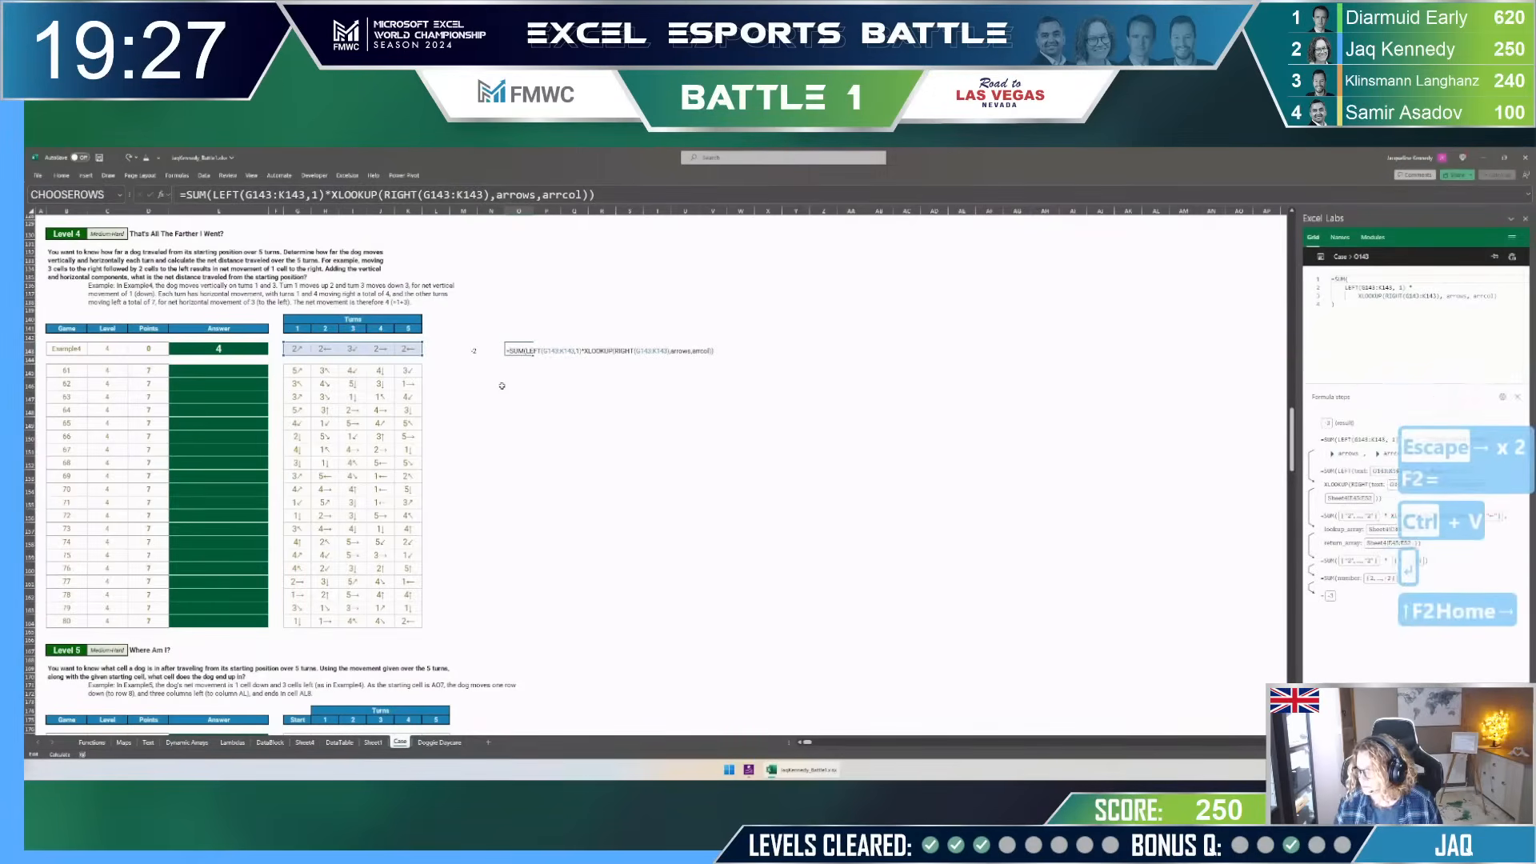
key("ctrl+shift+Right")
key("Delete")
key("End")
key("Return")
key("Return")
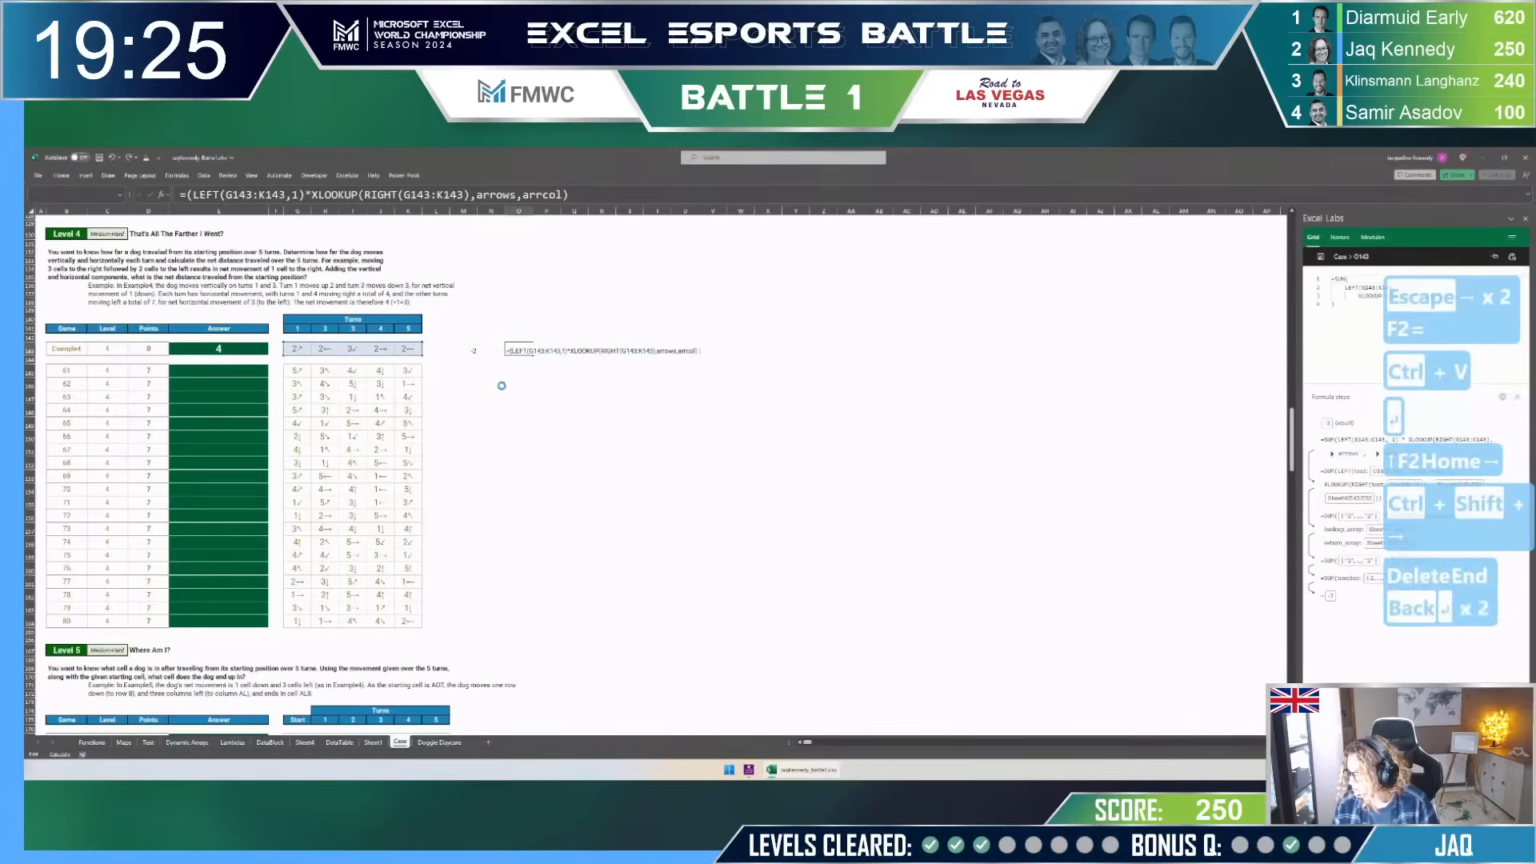
key("Up")
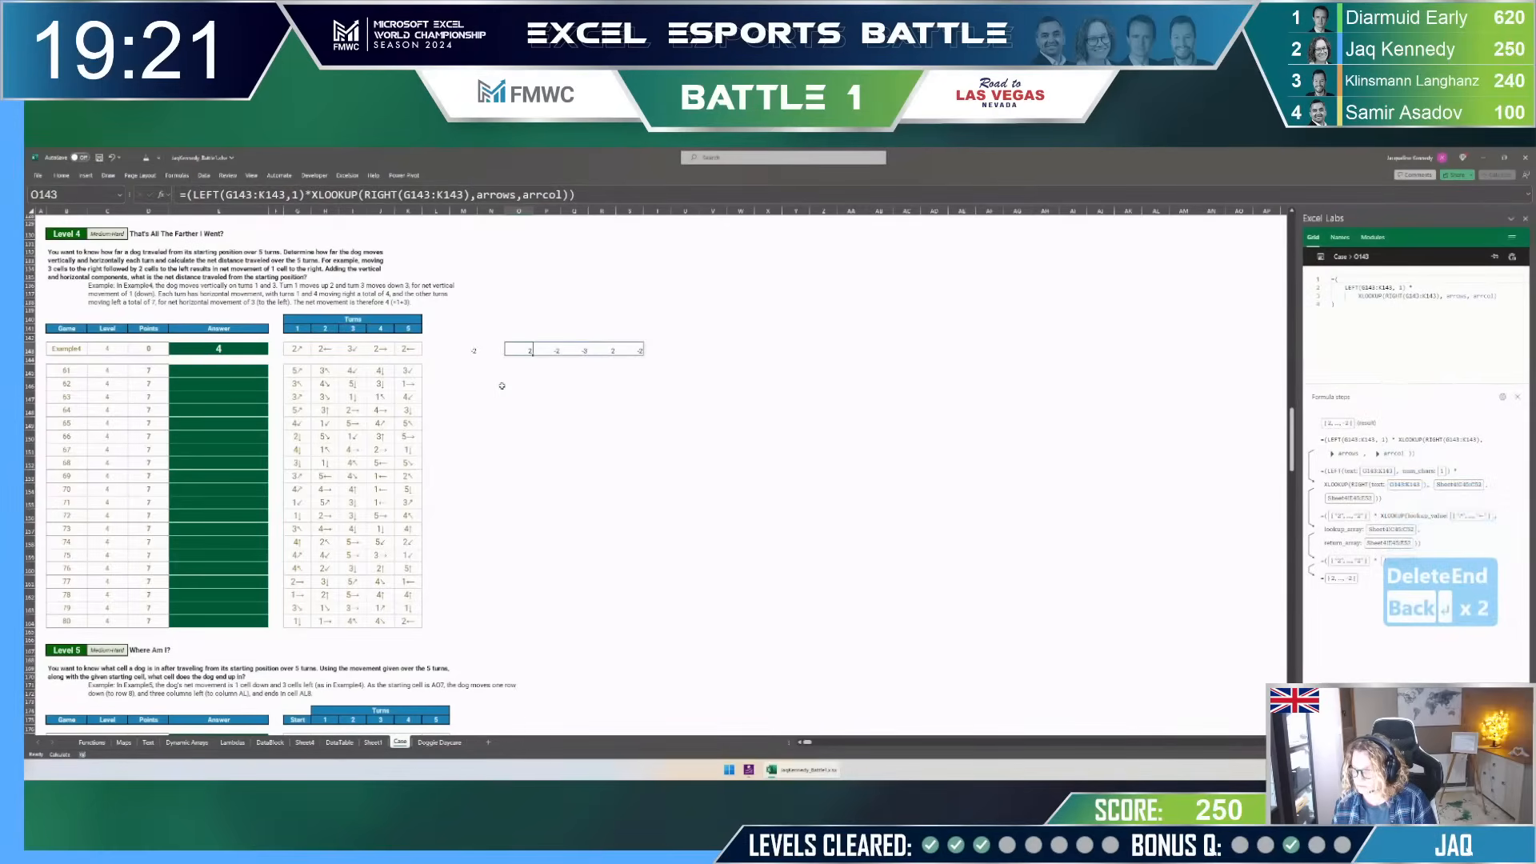
Step: Check the per-turn column movements spilled from O143 against M143's combined formula
key("Up")
key("Down")
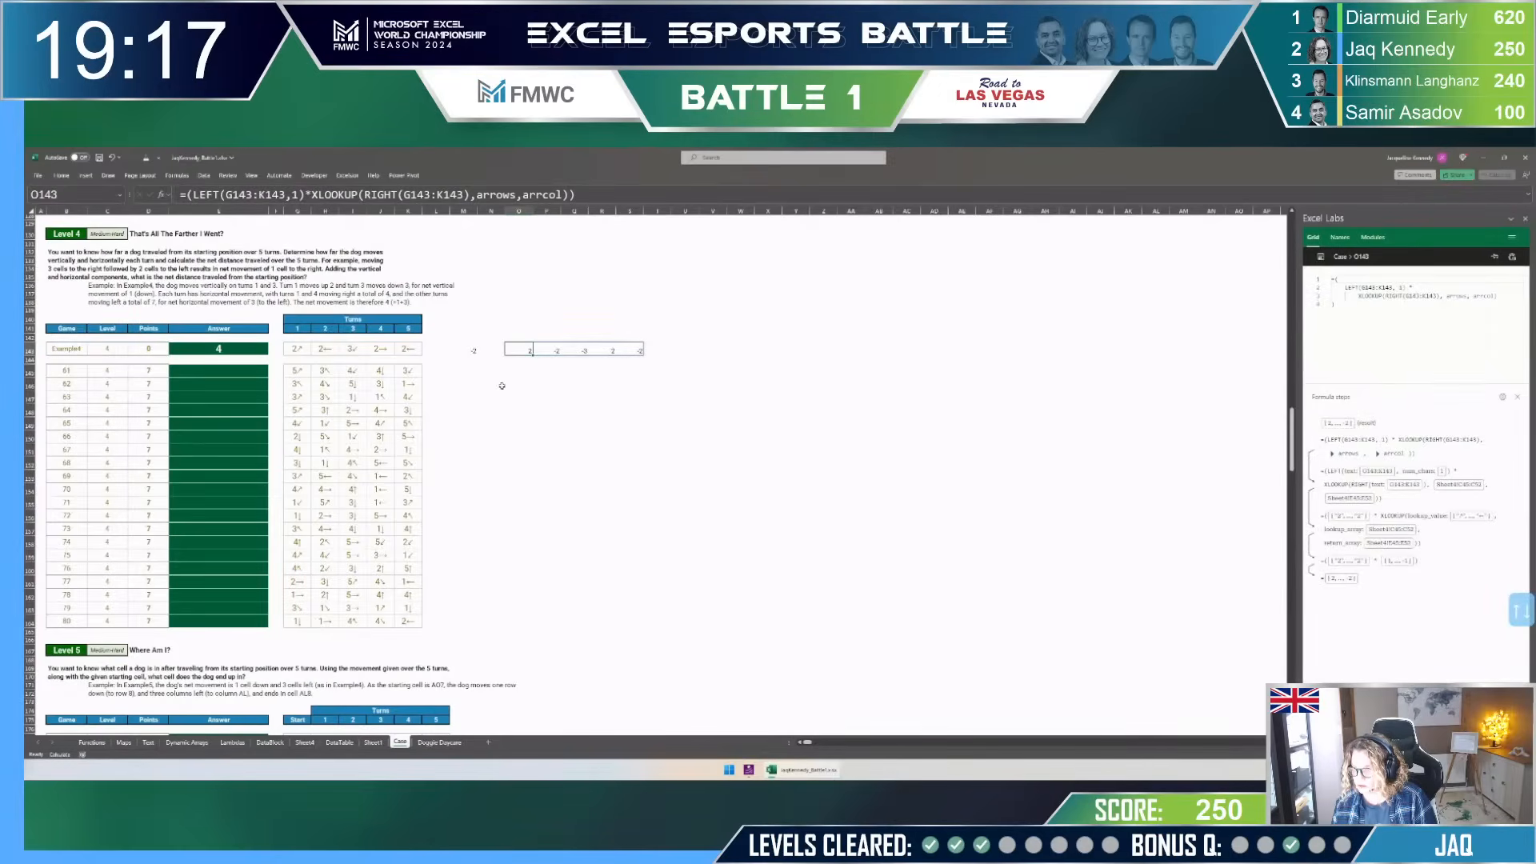
key("Right")
key("Right")
key("Left")
key("Left")
key("ctrl+shift+Right")
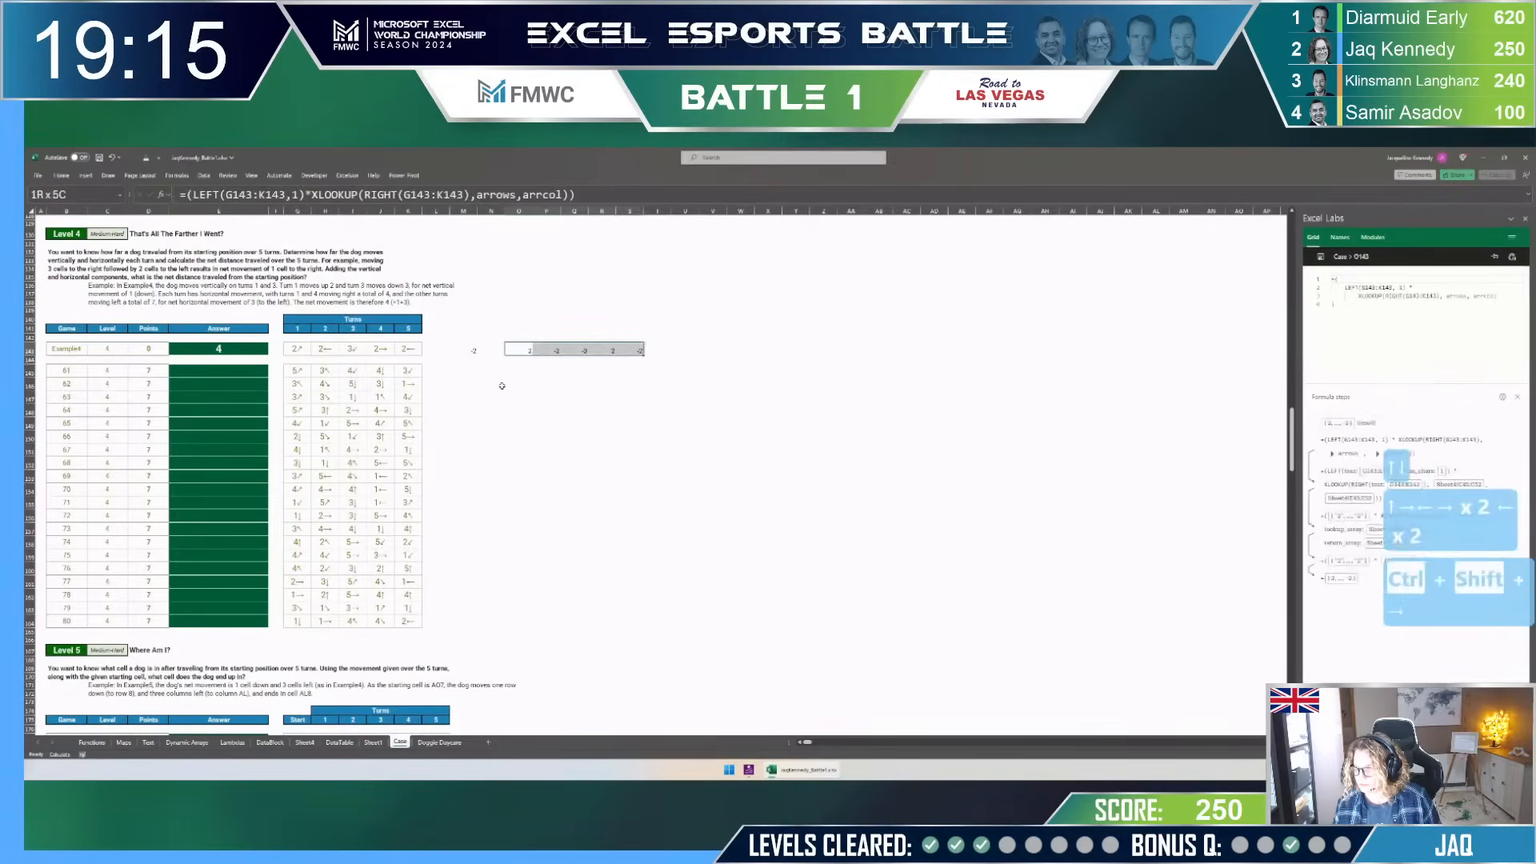
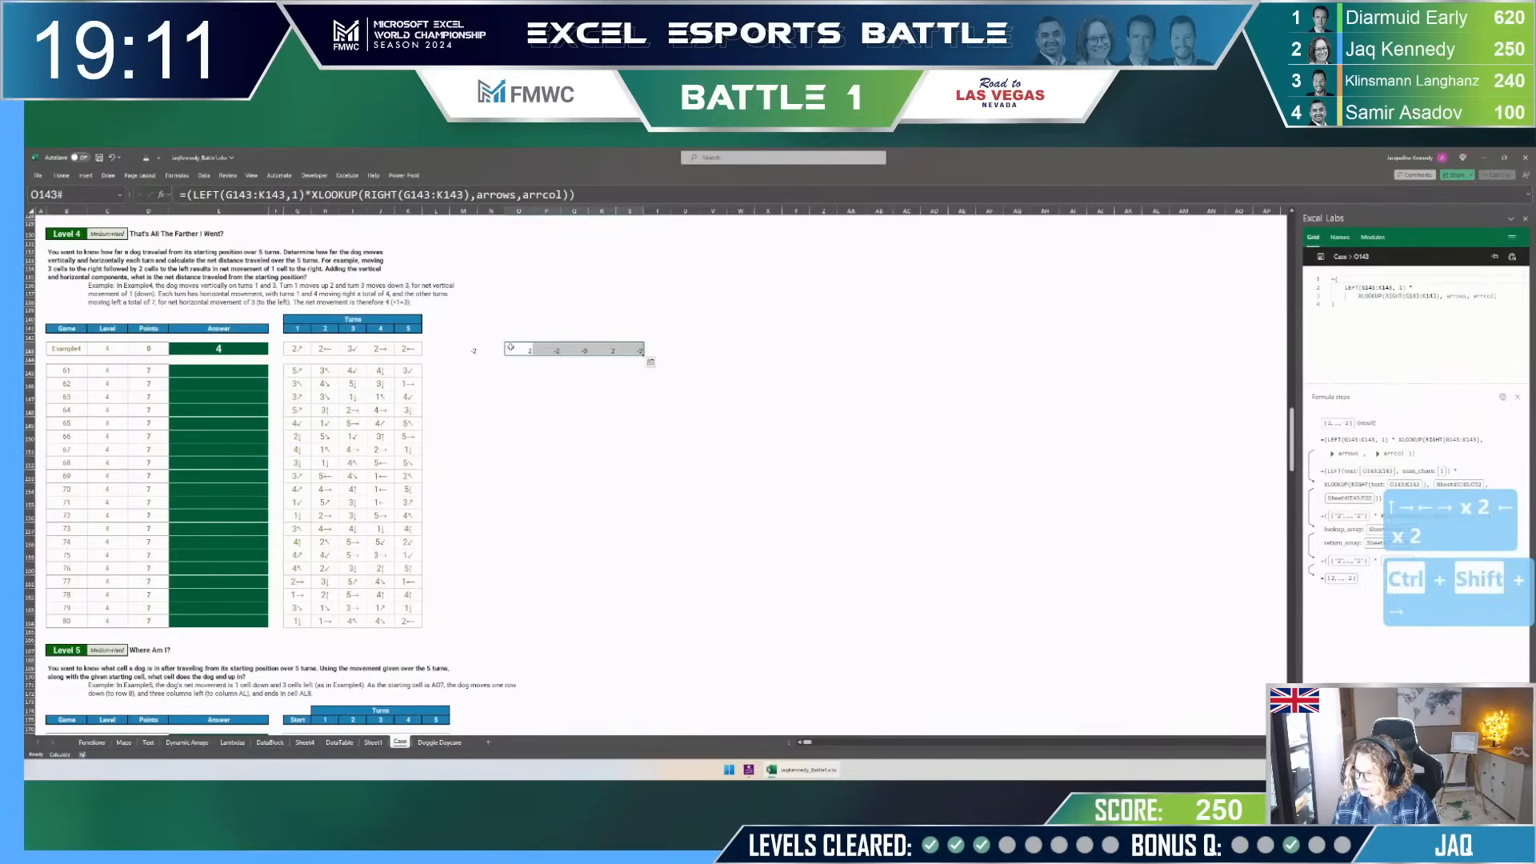
key("Left")
key("Left")
key("Right")
key("Right")
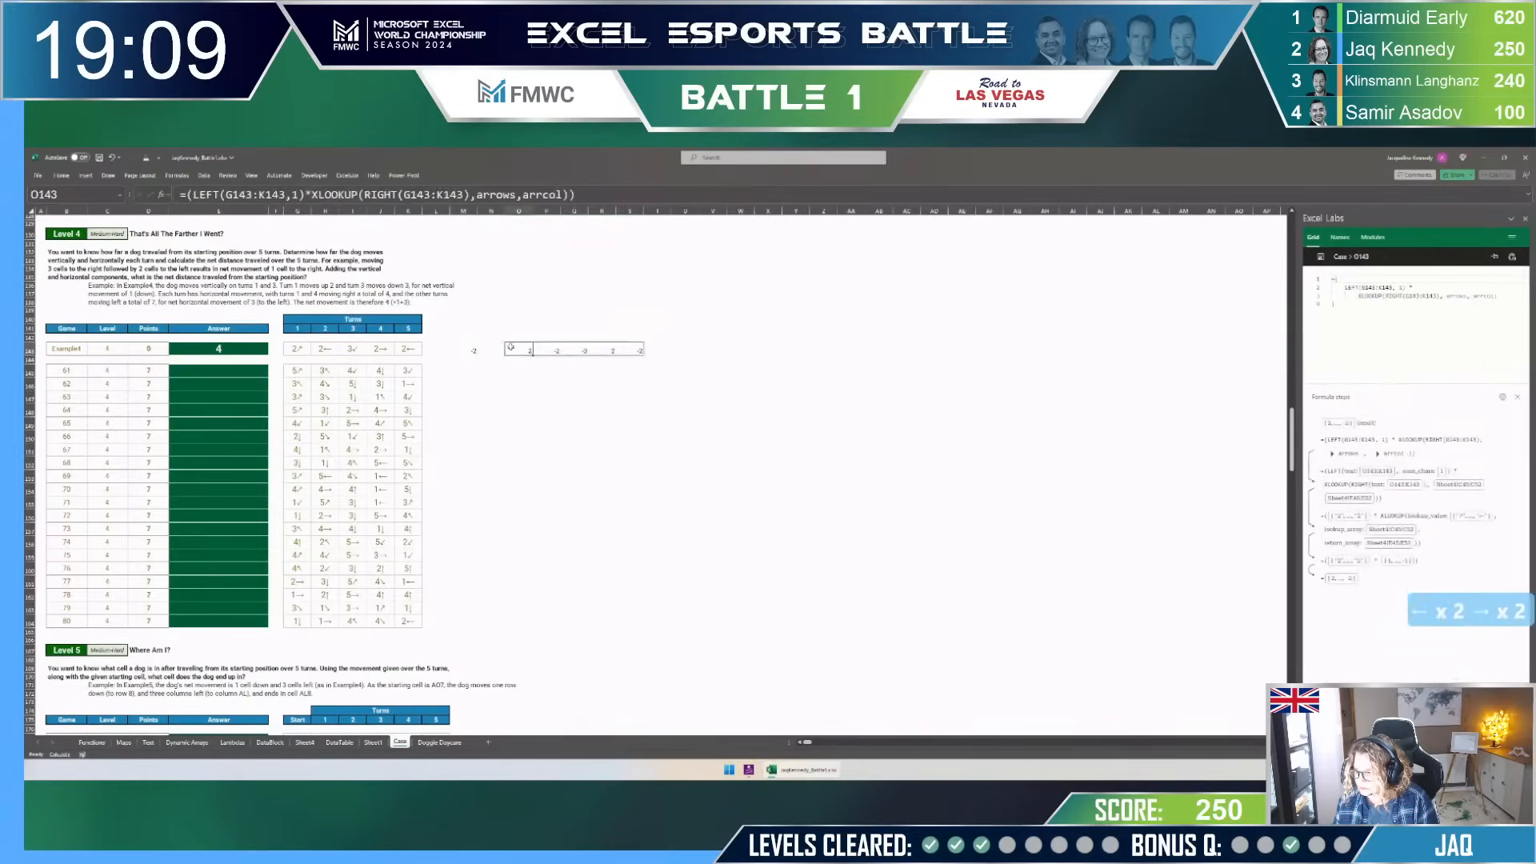
key("Left")
key("Left")
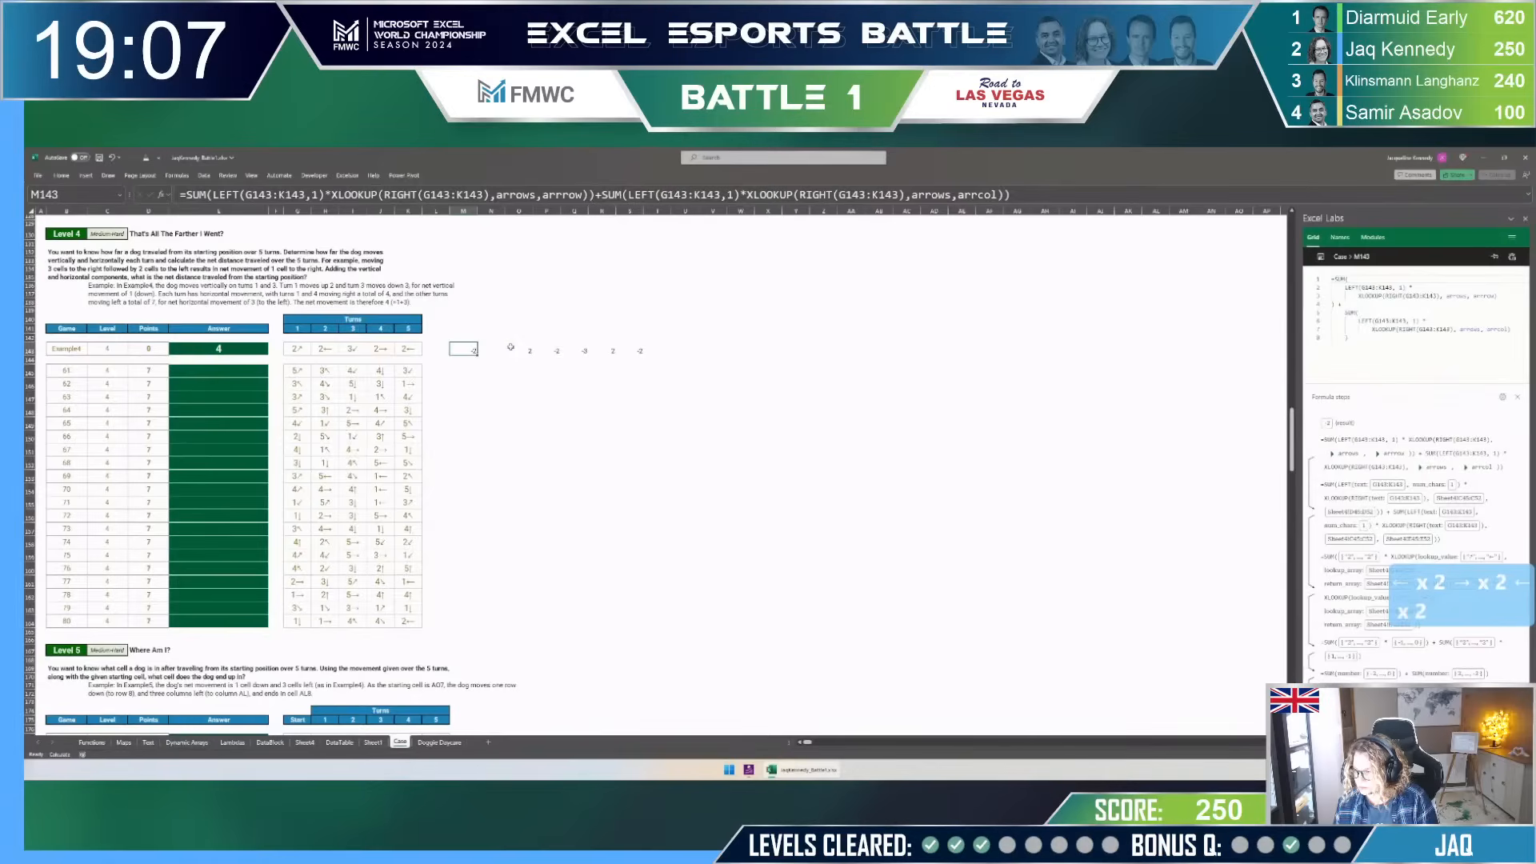
key("Right")
key("Right")
key("Left")
key("Left")
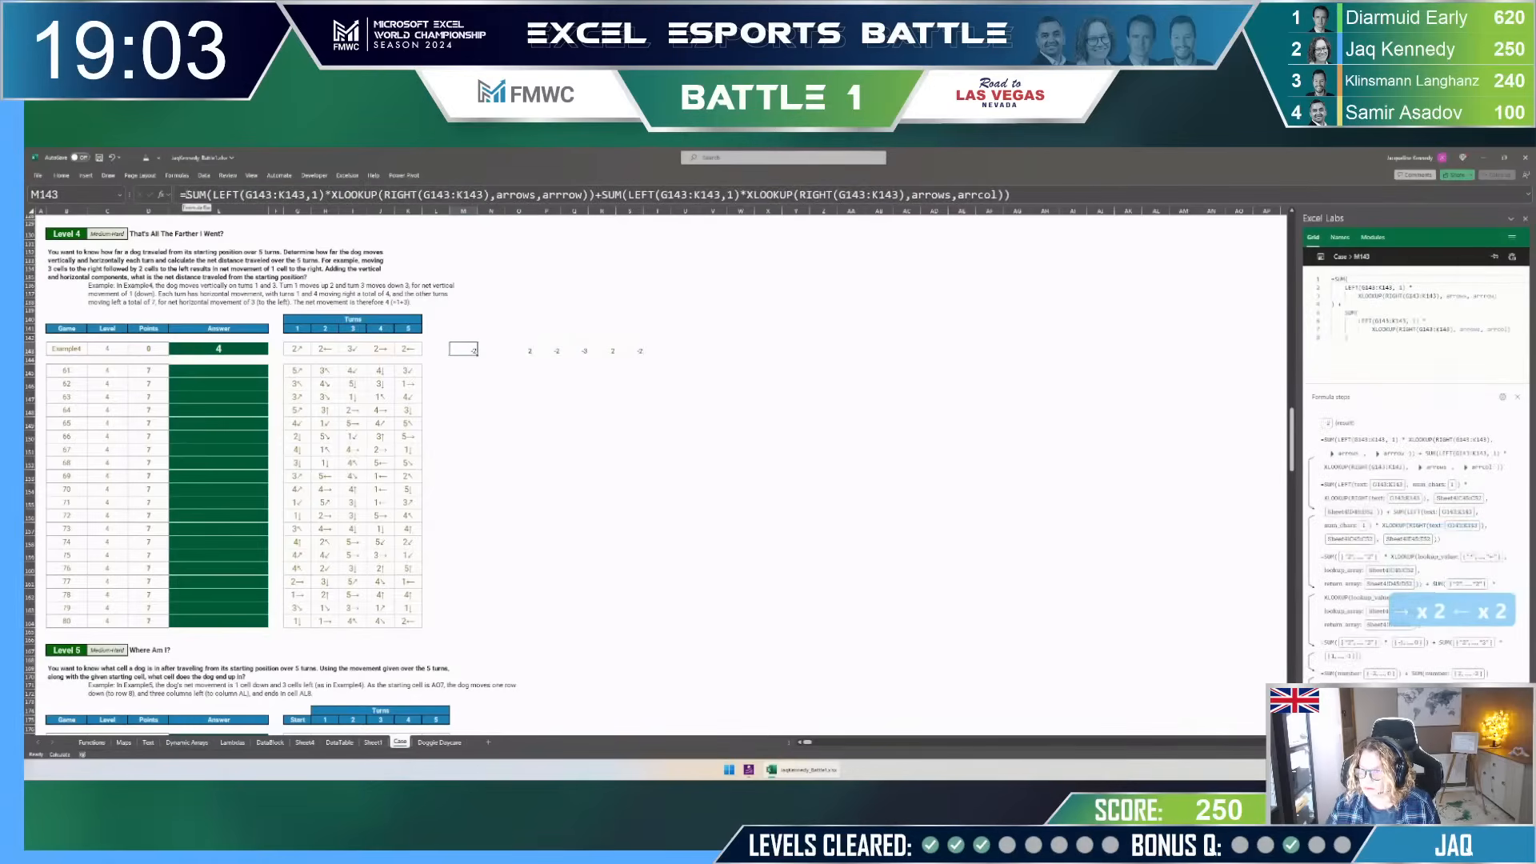
Step: Wrap the first SUM term of M143's formula, the arrrow lookup, in ABS
left_click(196, 196)
type("abs(")
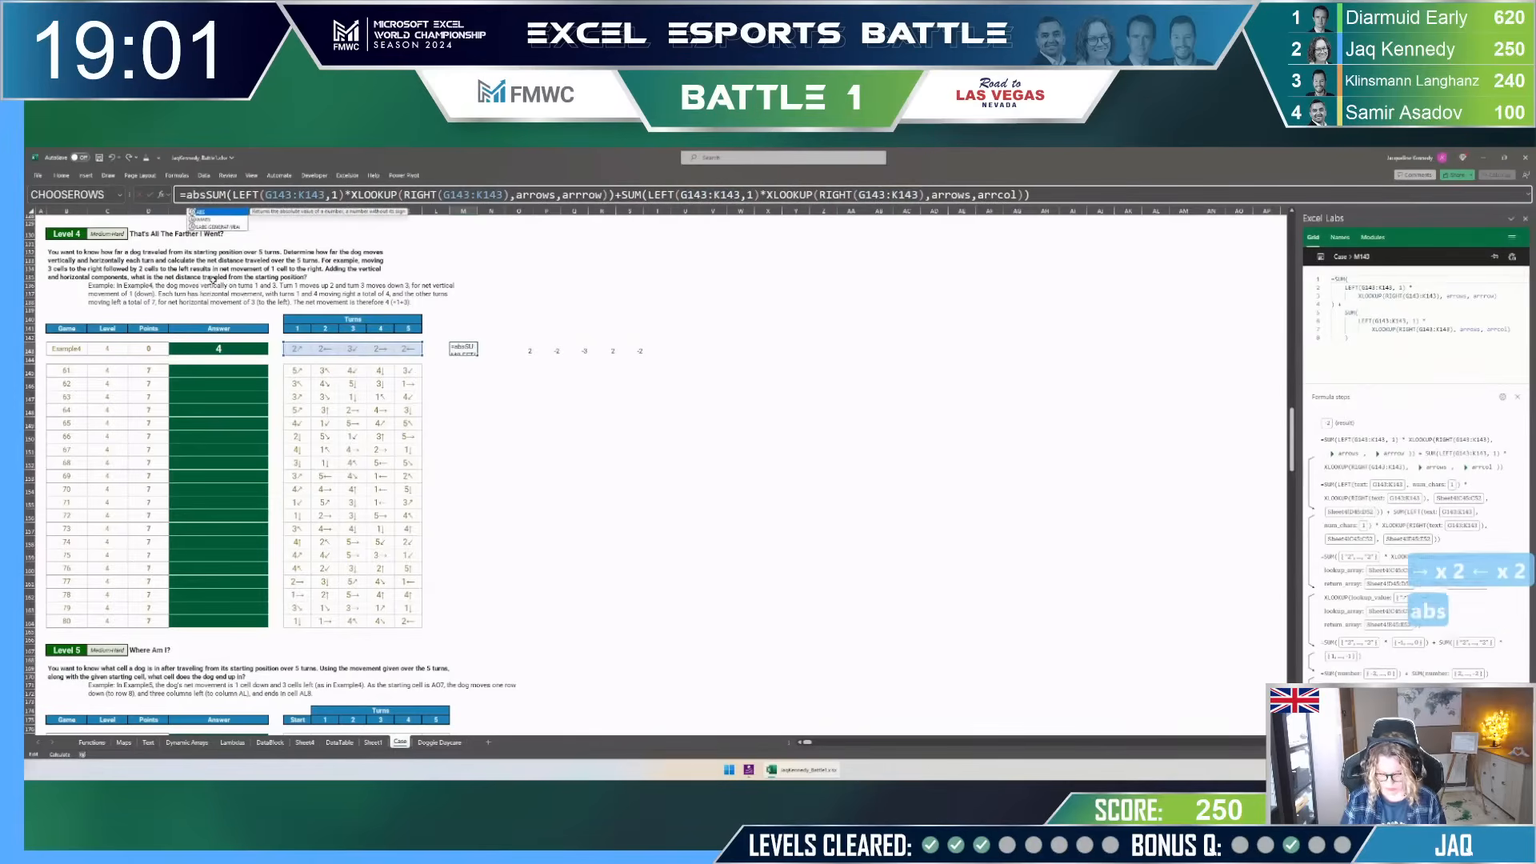
key("End")
key("ctrl+Left")
key("ctrl+Left")
key("ctrl+Left")
key("ctrl+Left")
key("ctrl+Left")
key("ctrl+Left")
key("ctrl+Left")
key("ctrl+Left")
key("ctrl+Left")
key("ctrl+Left")
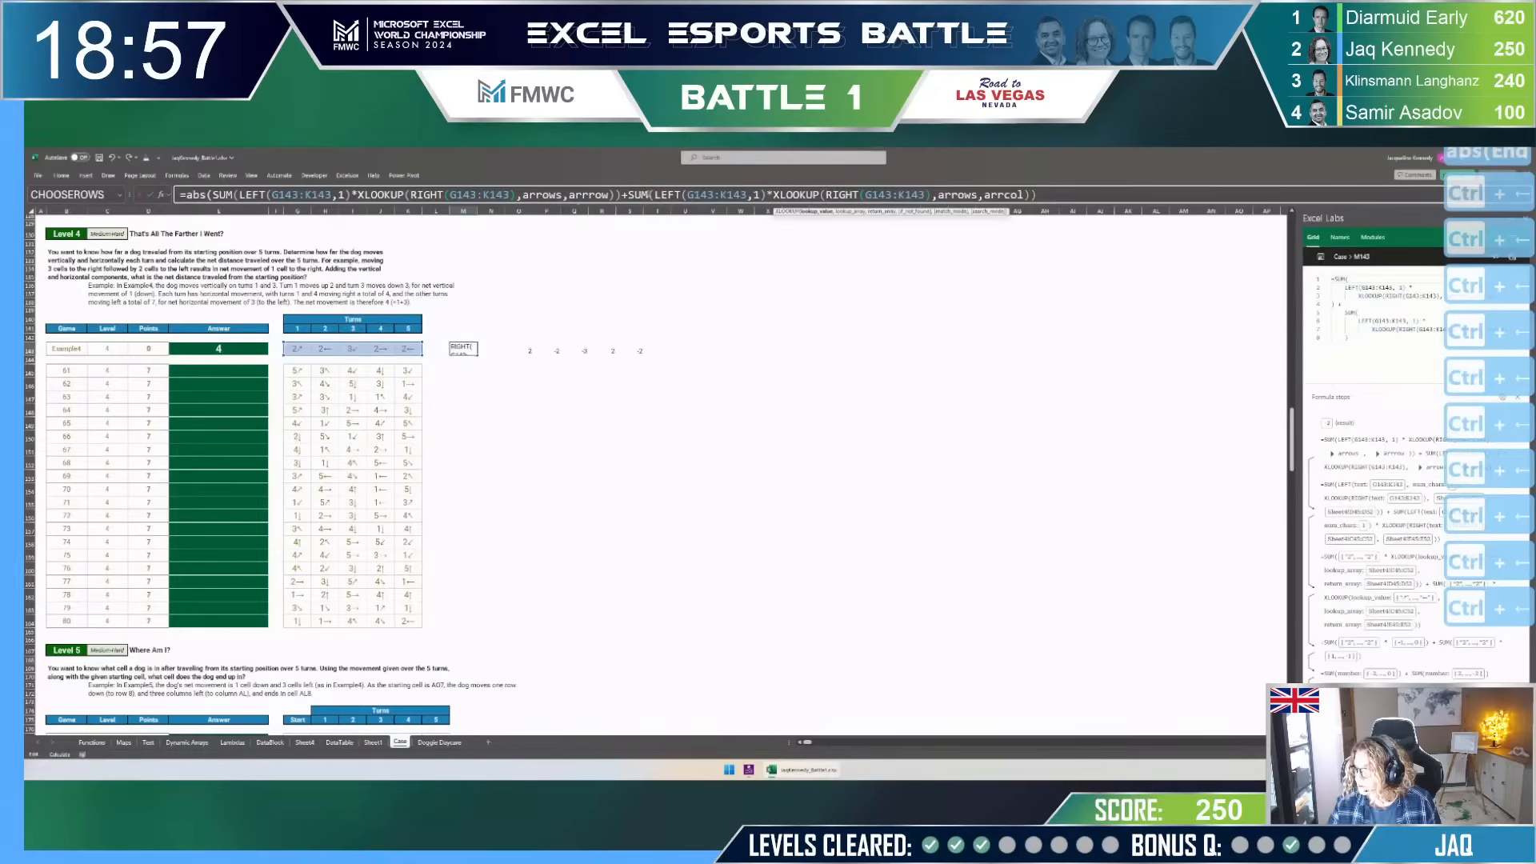
left_click(623, 195)
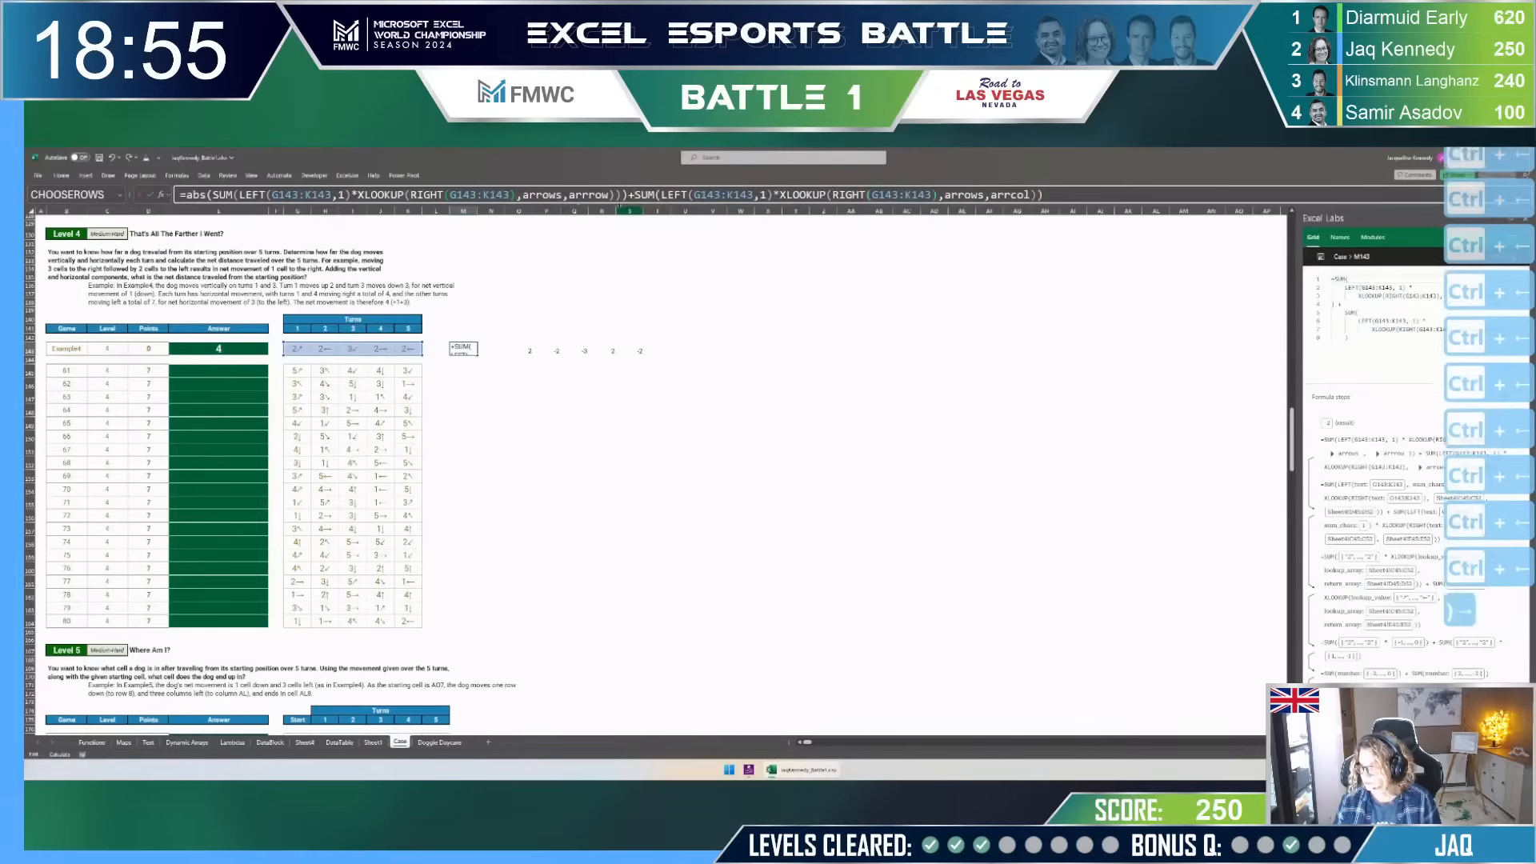
type(")")
Step: Wrap the second SUM term of M143's formula, the arrcol lookup, in ABS and enter the formula
key("Right")
type("abs(")
key("End")
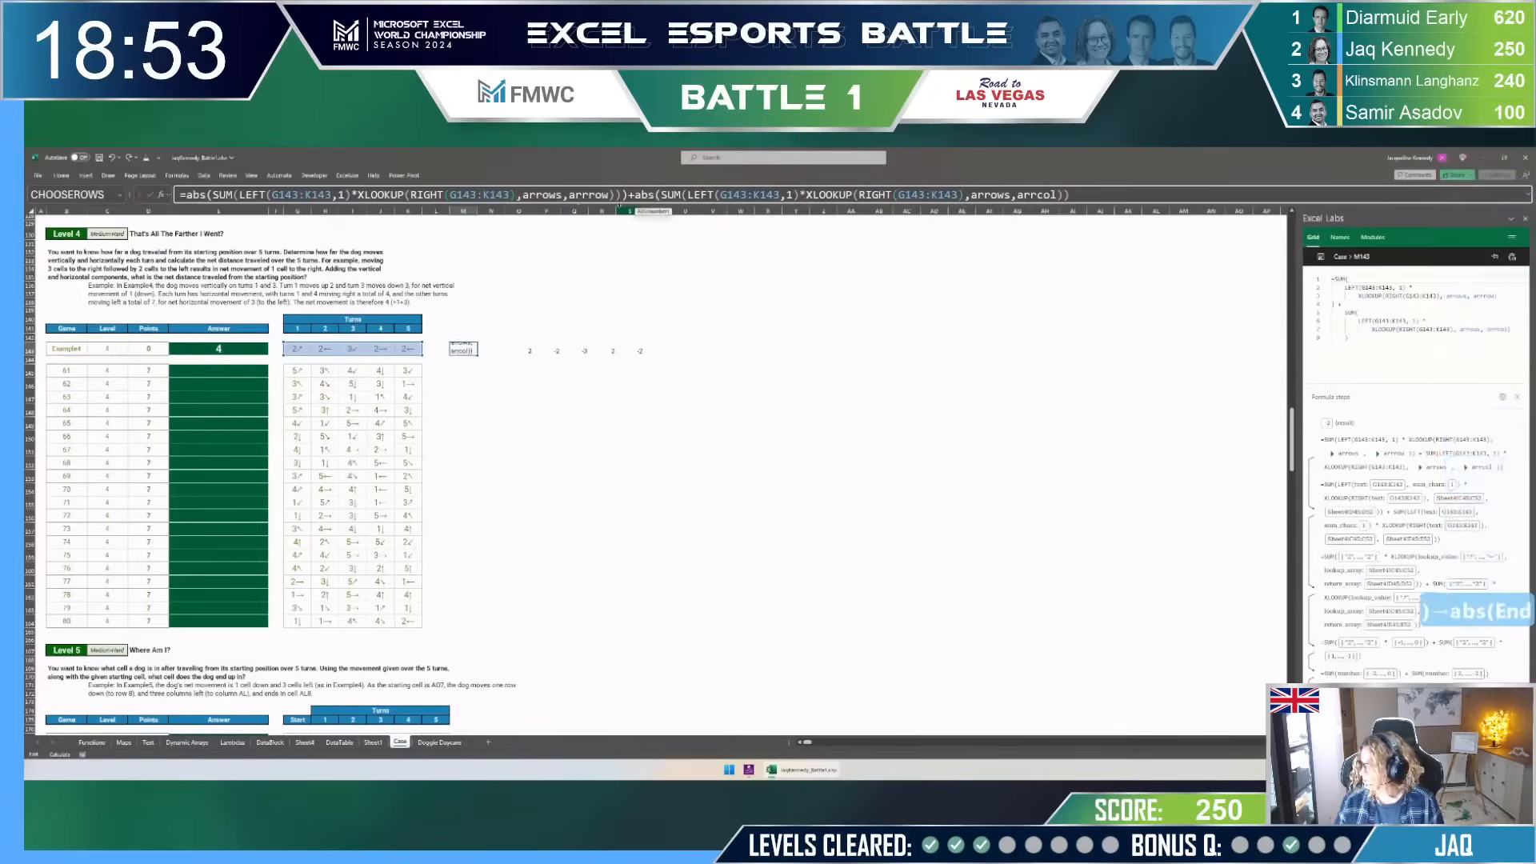
type(")")
key("Return")
Step: Copy M143's net-distance formula into M143:M164 to cover all the Level 4 games
key("Up")
key("ctrl+c")
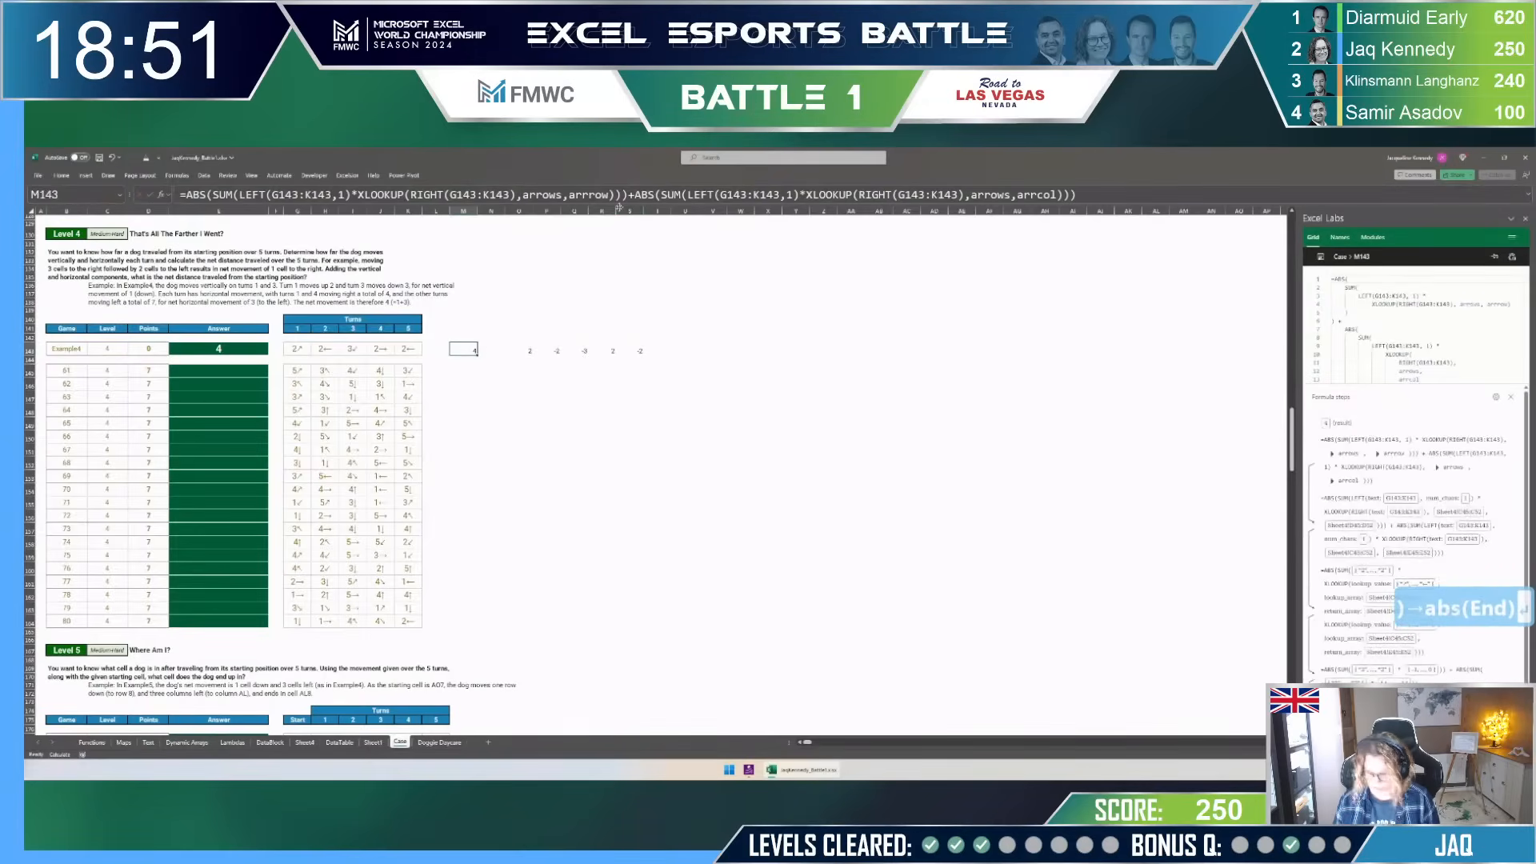
key("Down")
key("Down")
key("Left")
key("Left")
key("ctrl+Down")
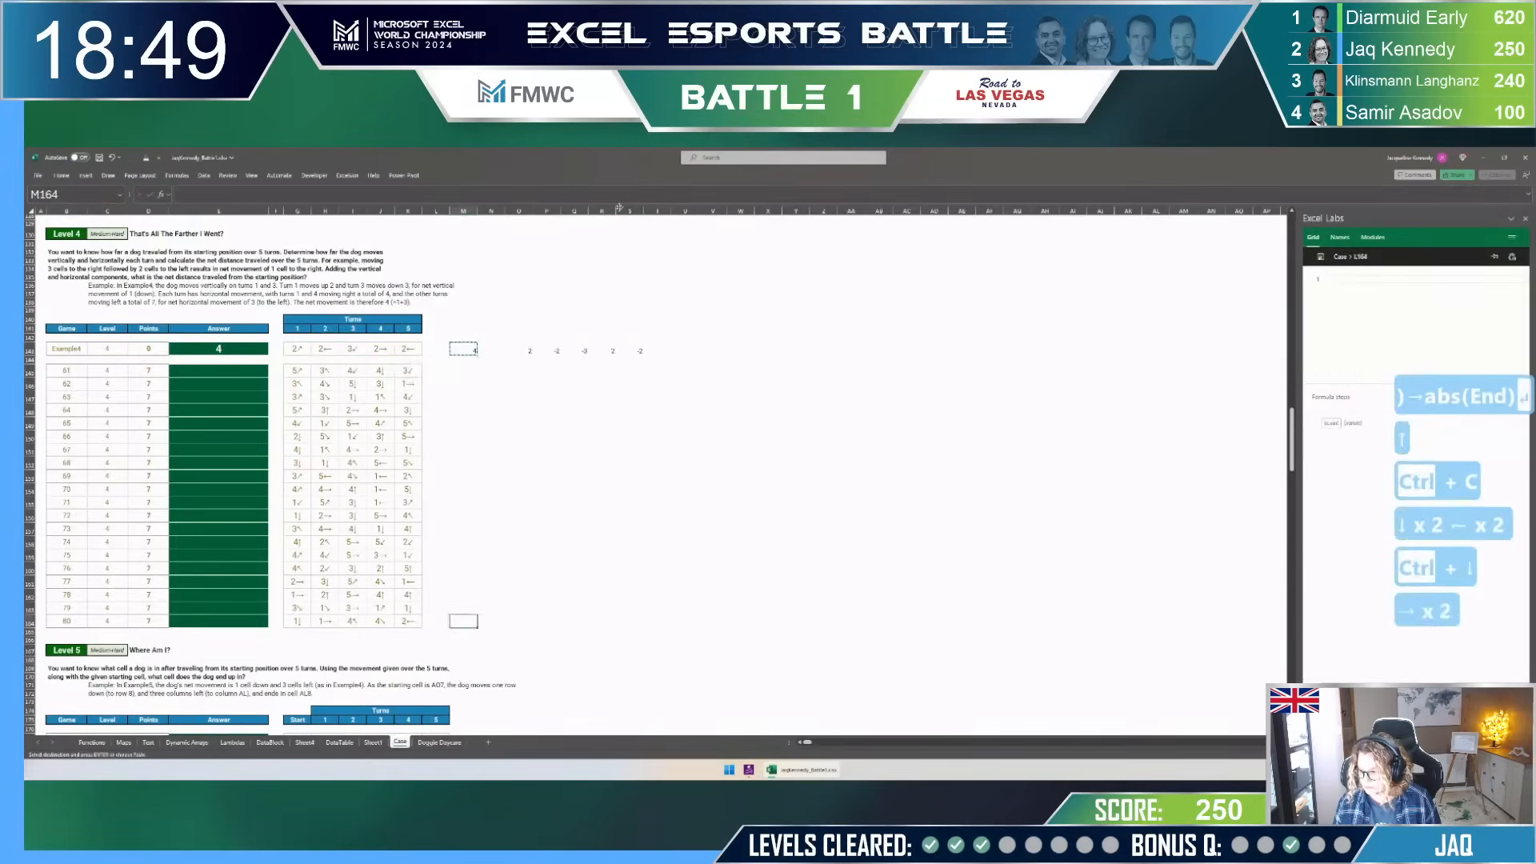
key("Right")
key("Right")
key("Right")
key("Left")
key("ctrl+shift+Up")
key("ctrl+v")
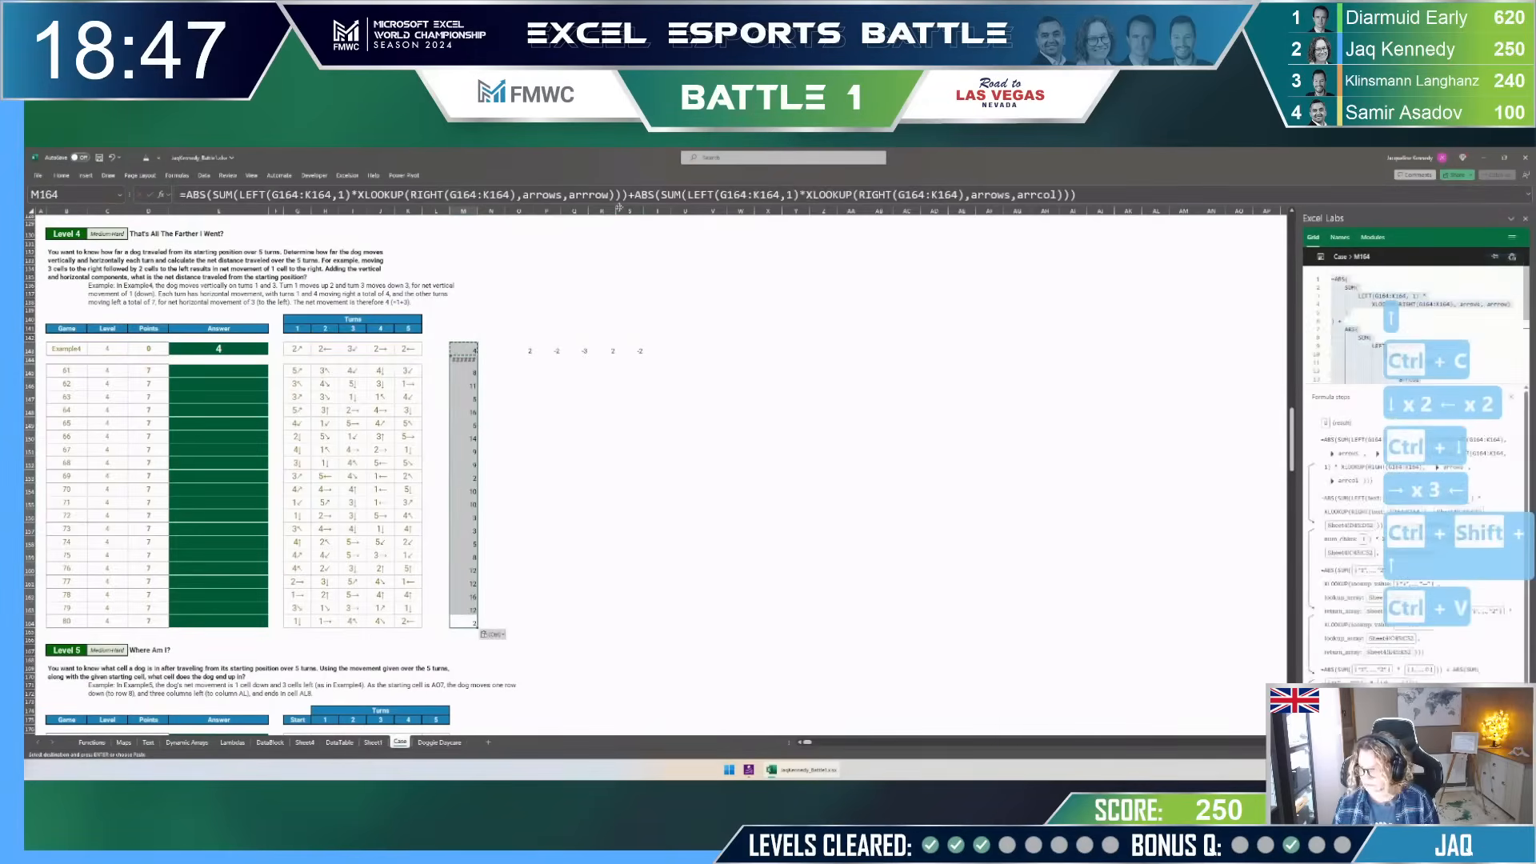
Step: Copy the Level 4 results for games 61 to 80 in M145:M164 and paste them as values only
key("Up")
key("ctrl+Up")
key("Down")
key("Down")
key("ctrl+shift+Down")
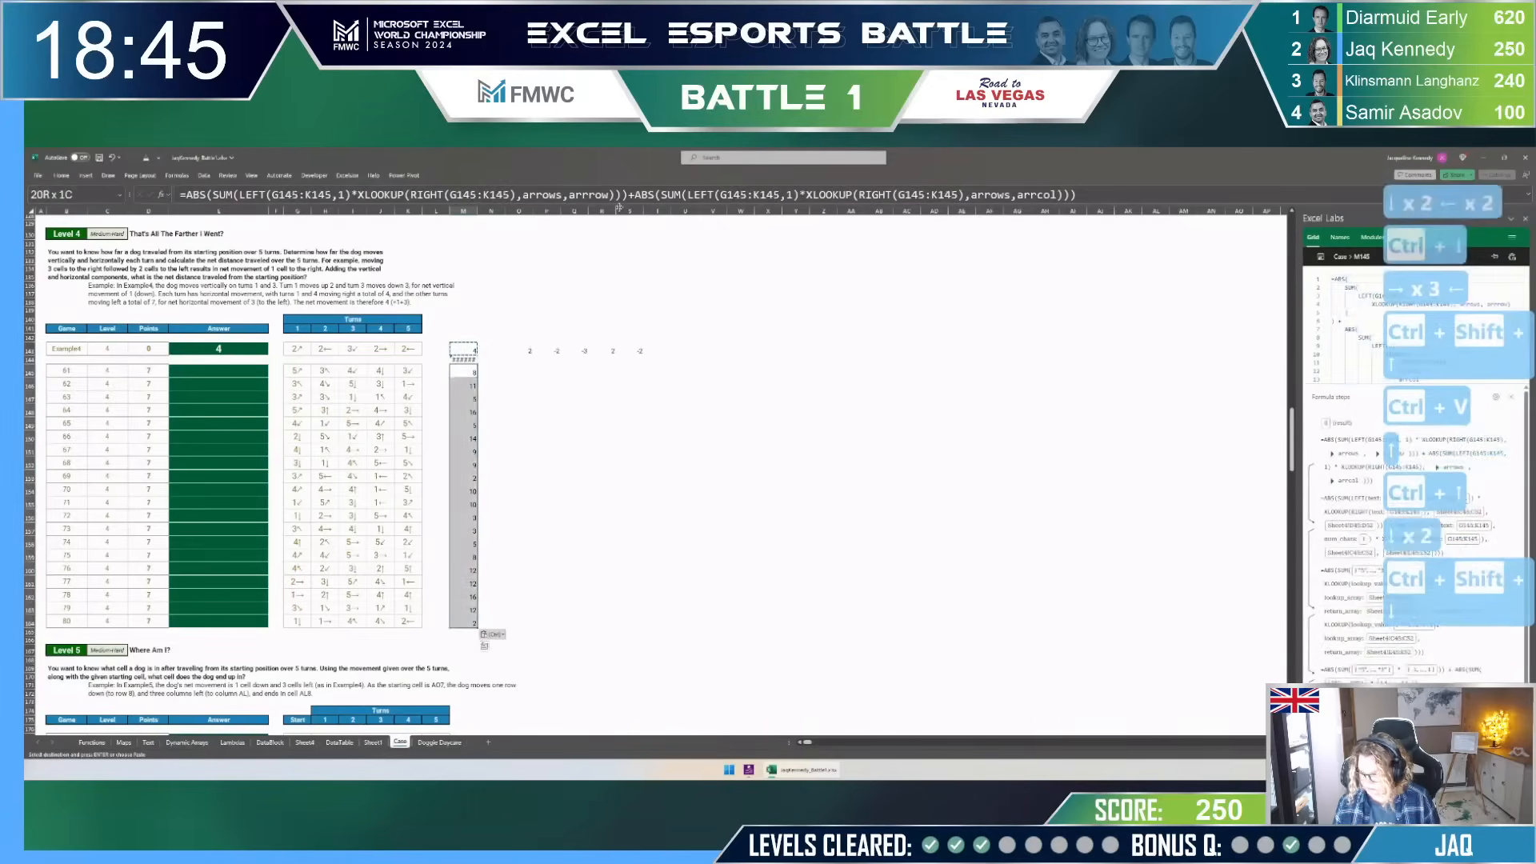
key("ctrl+c")
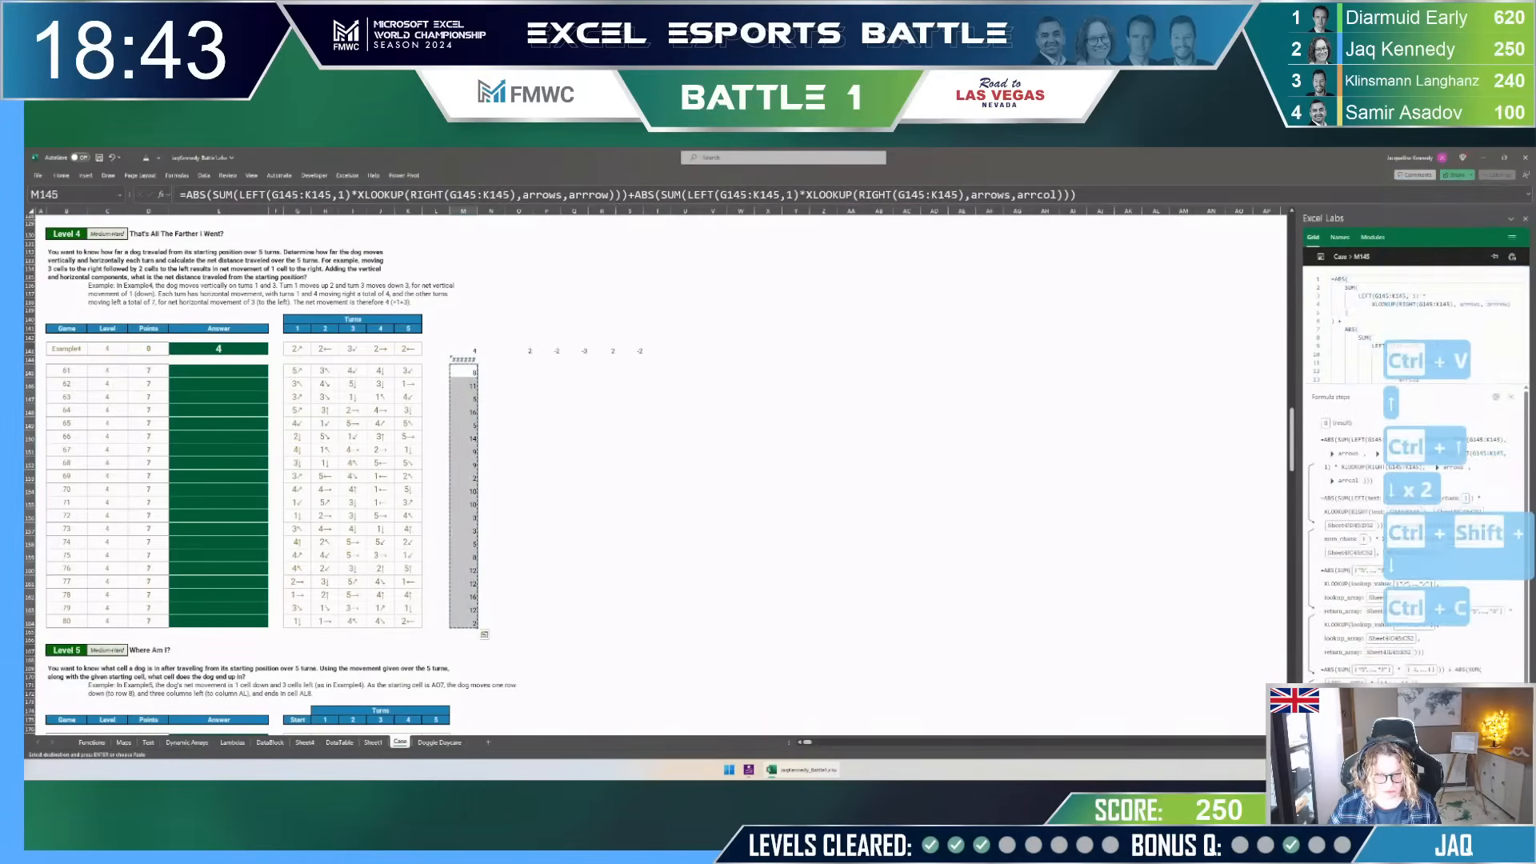
key("ctrl+shift+v")
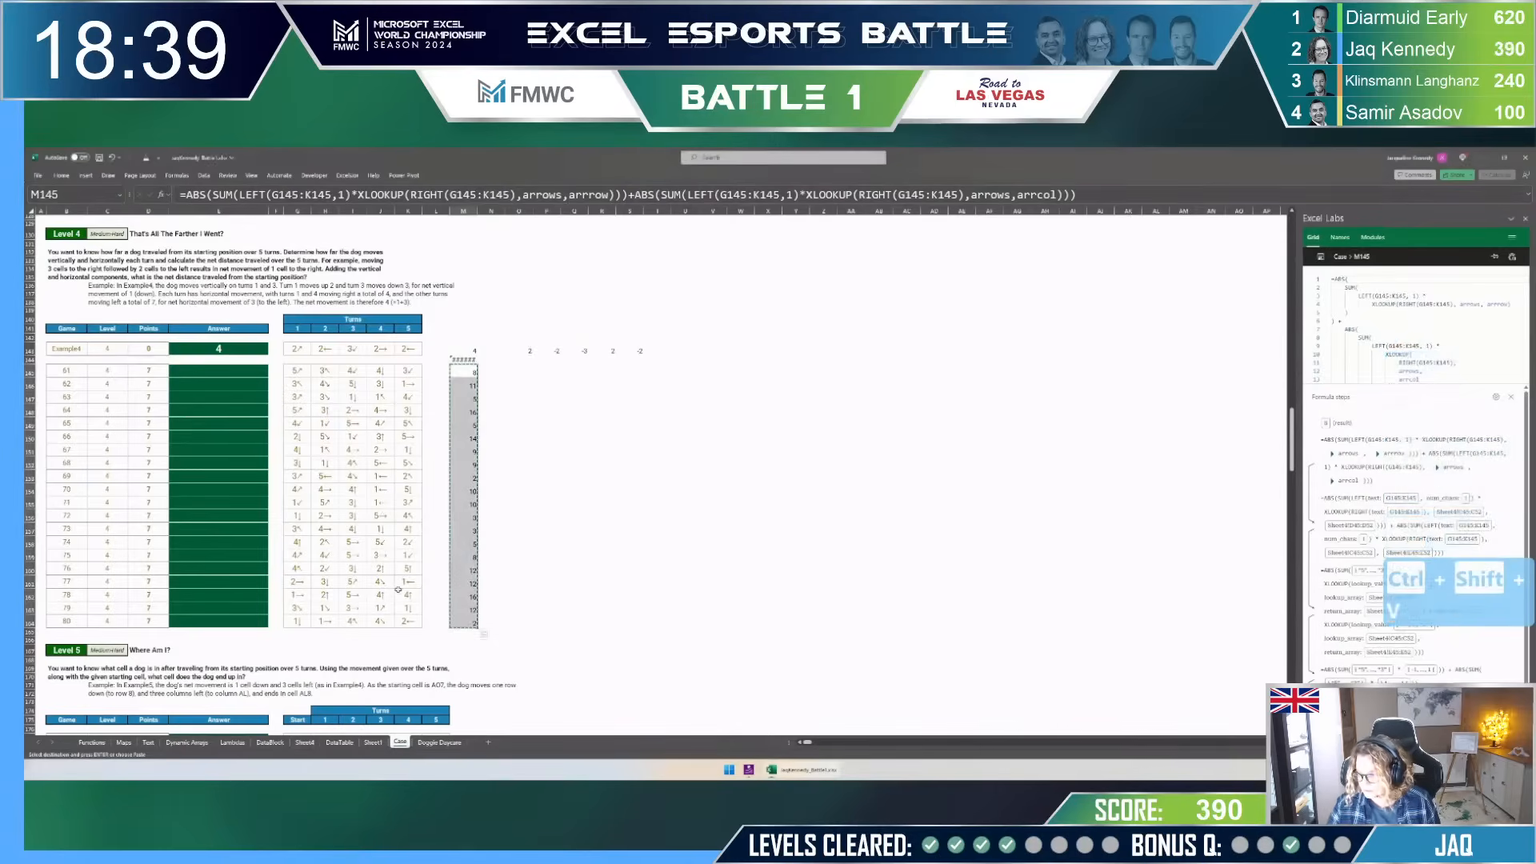
Step: Copy the net-distance formula from M164 into N179, beside game 81 of Level 5
scroll(408, 591, "down", 7)
scroll(409, 591, "down", 2)
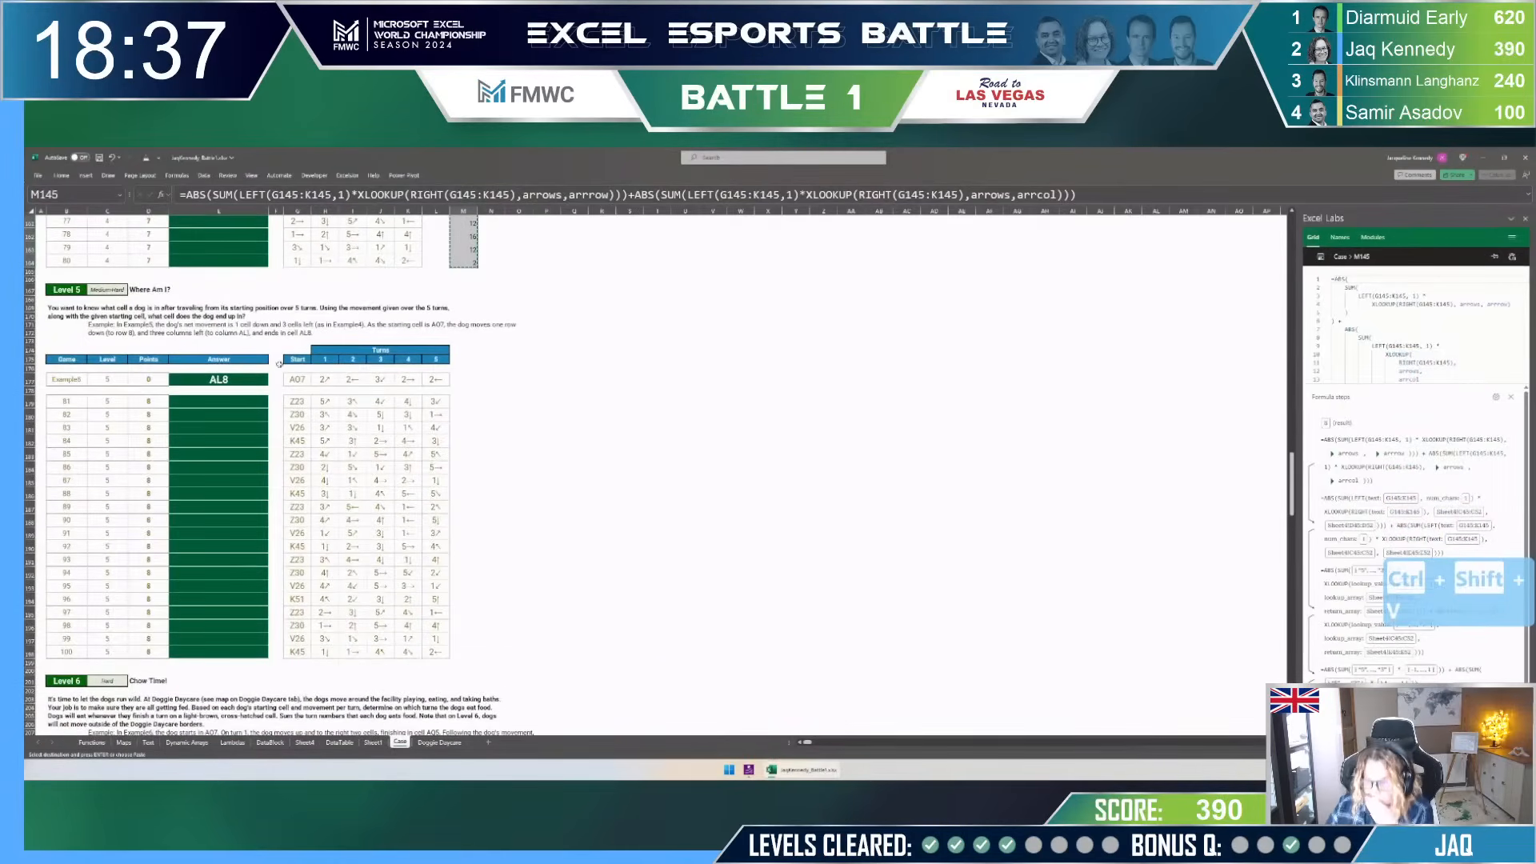
left_click(323, 403)
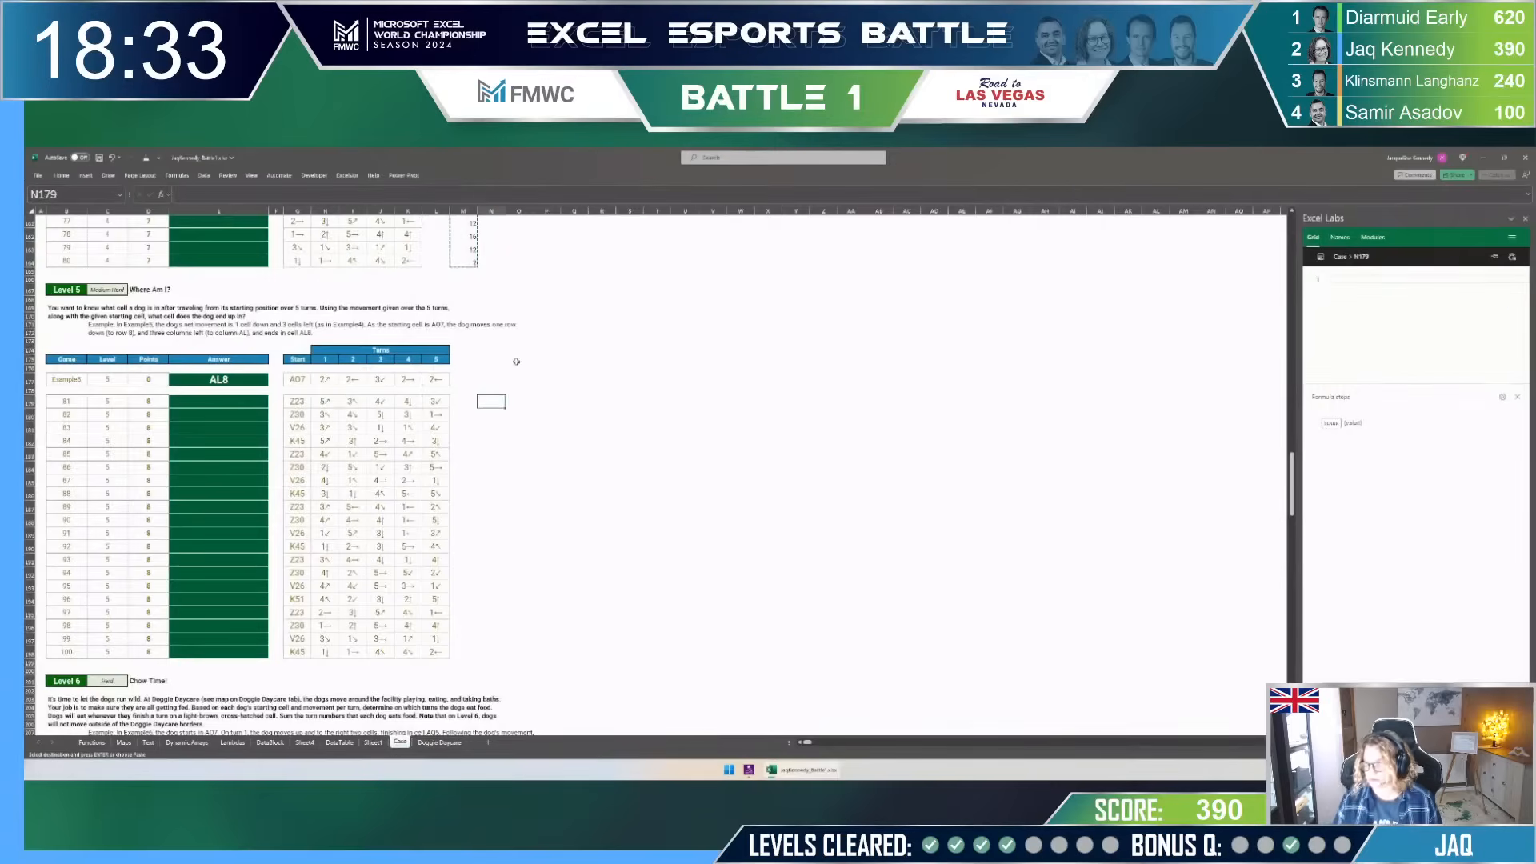
key("Left")
key("ctrl+Up")
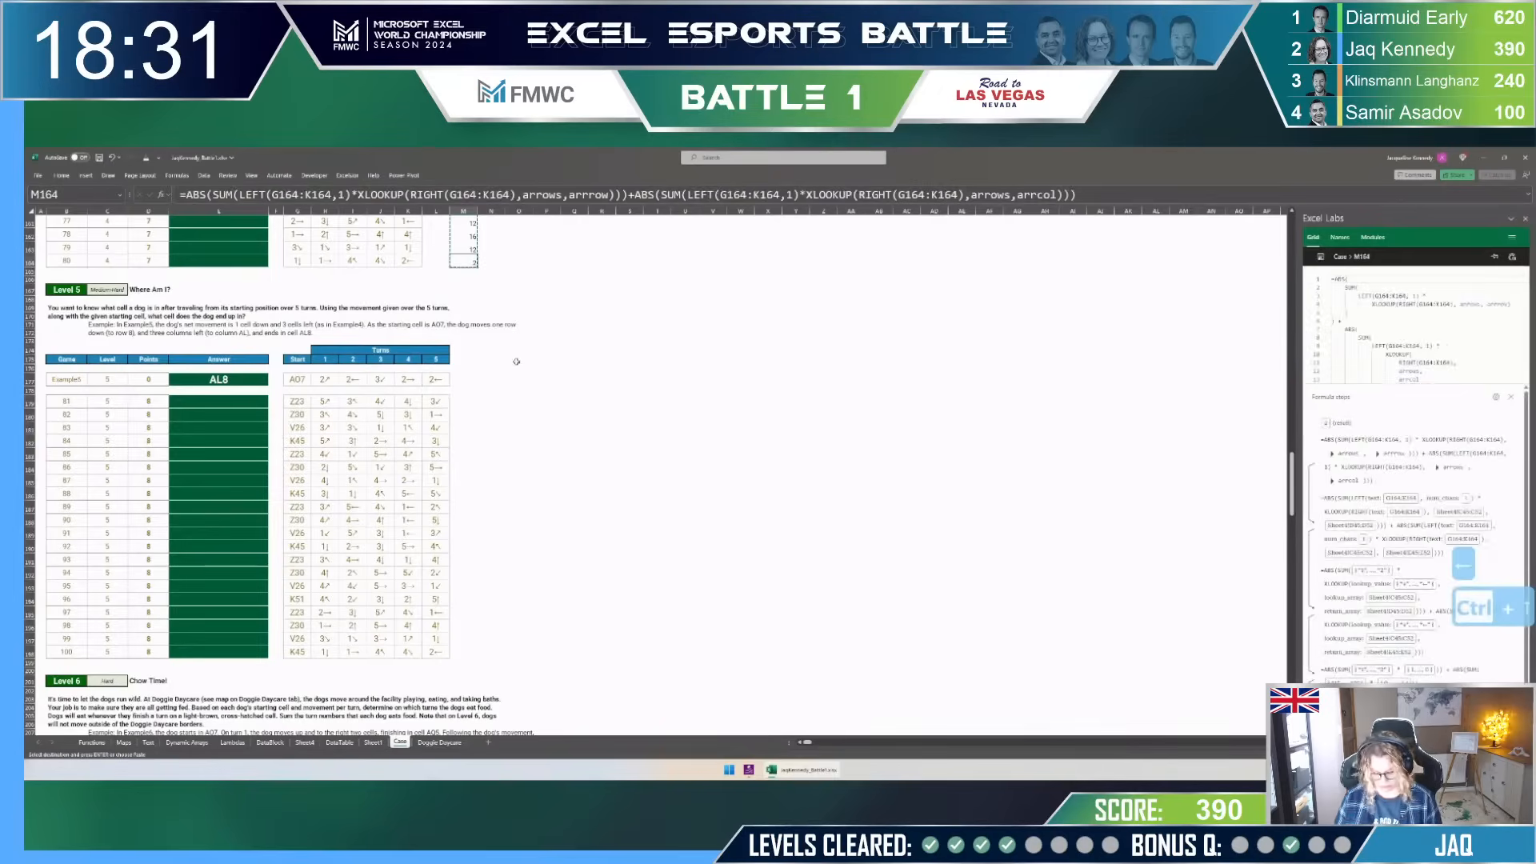
key("ctrl+c")
left_click(492, 401)
key("ctrl+v")
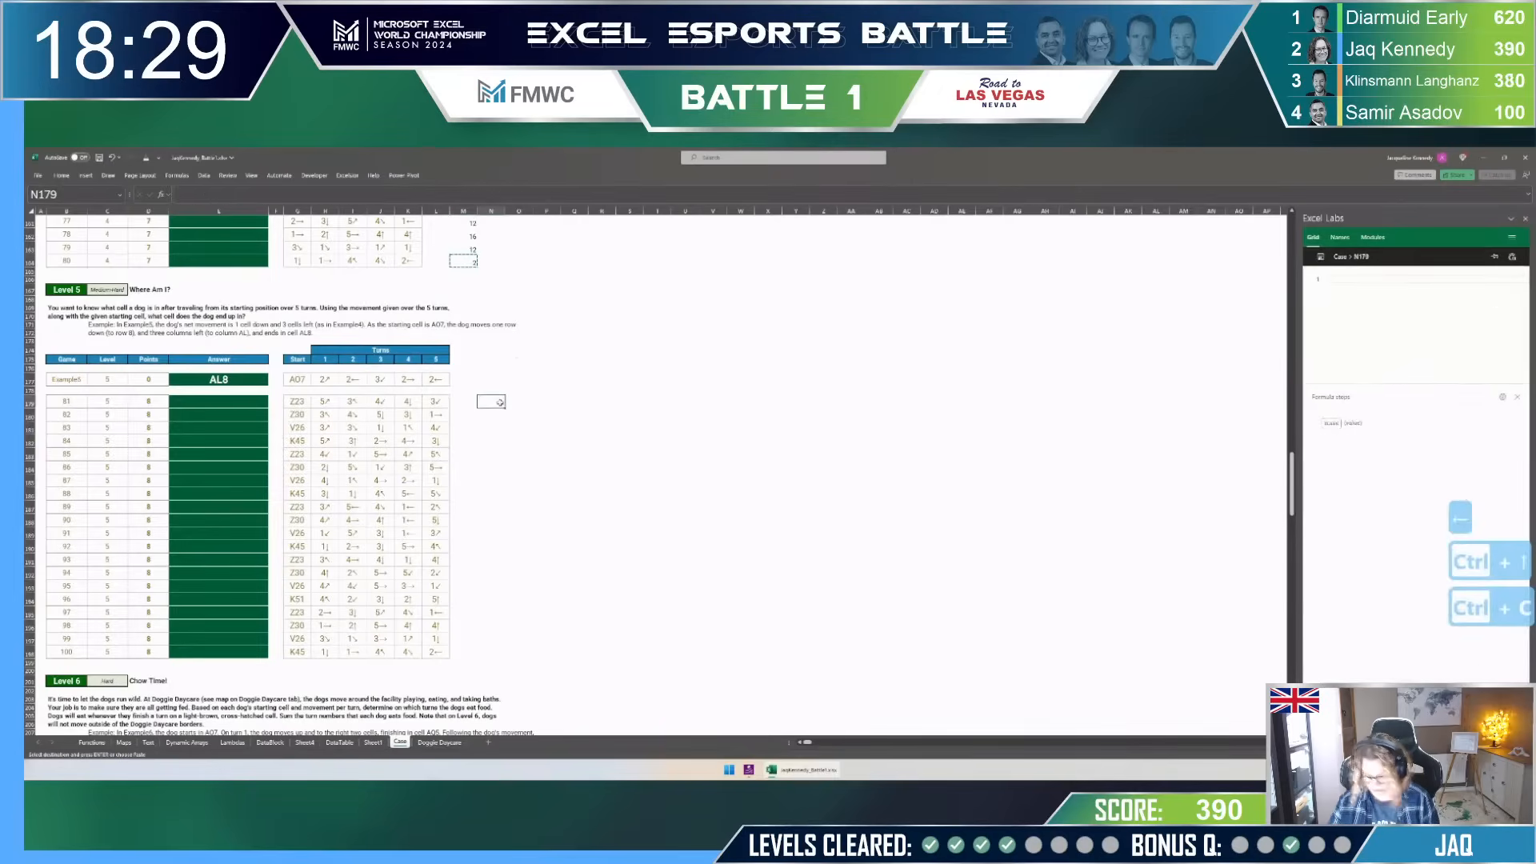
Step: Reduce N179's formula to =LEFT(H179:L179,1)*XLOOKUP(RIGHT(H179:L179),arrows,arrrow), removing ABS, SUM and the arrcol term
key("F2")
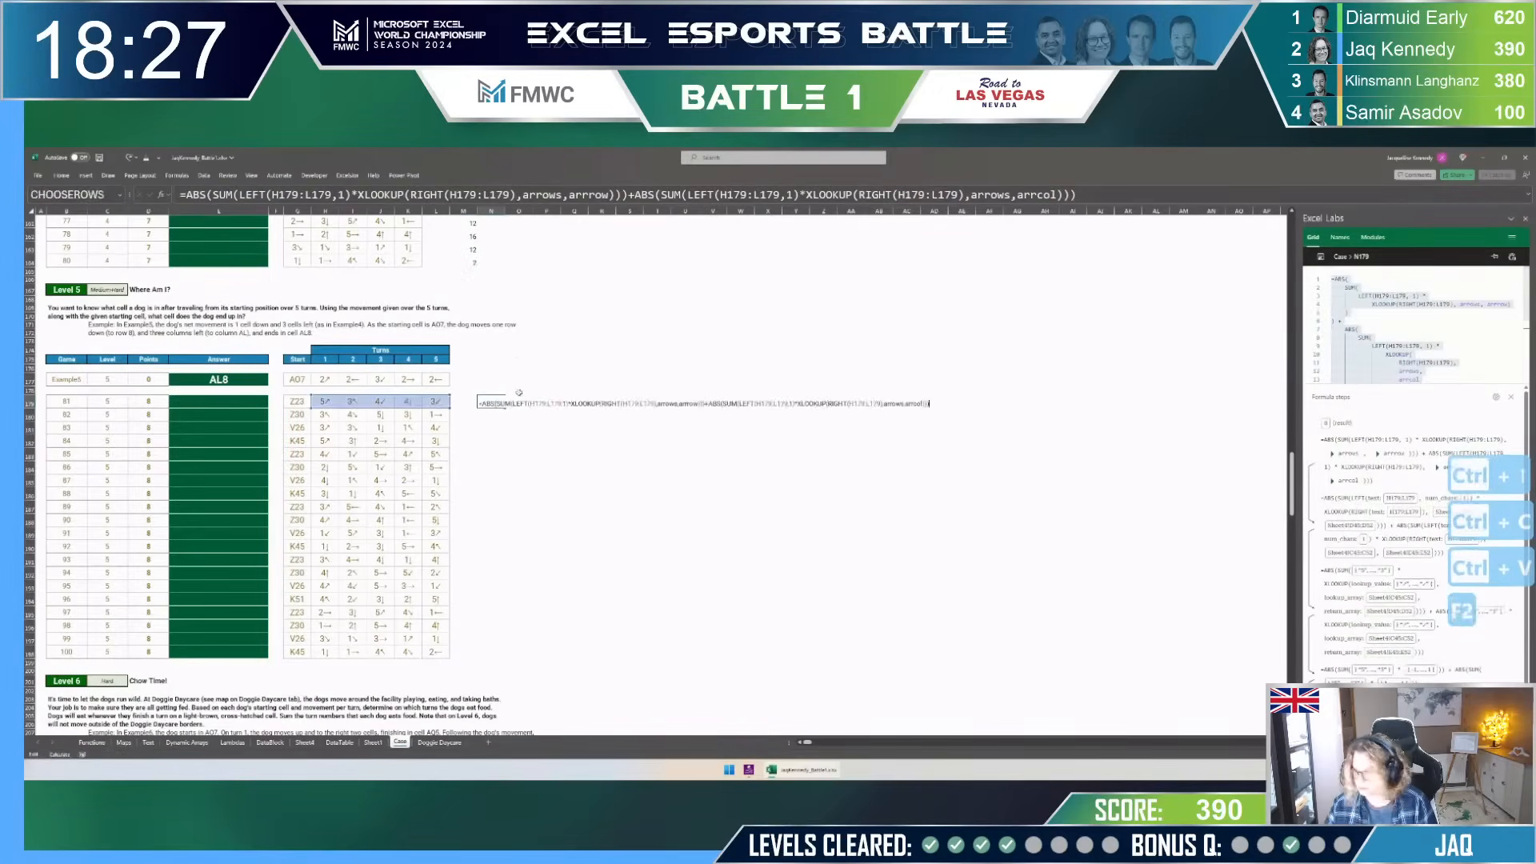
left_click(483, 404)
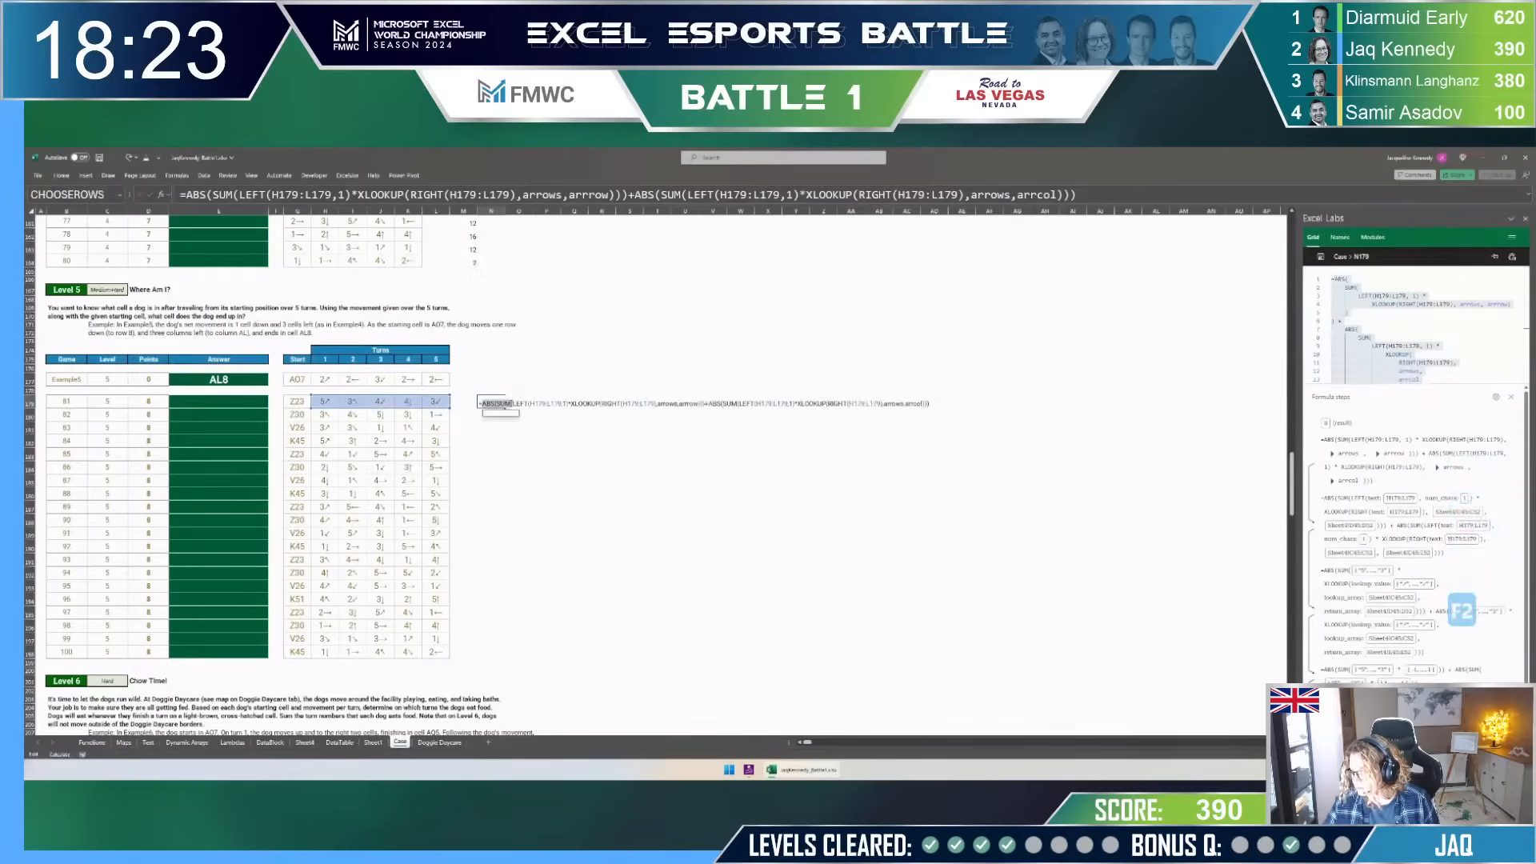
key("Delete")
key("Delete")
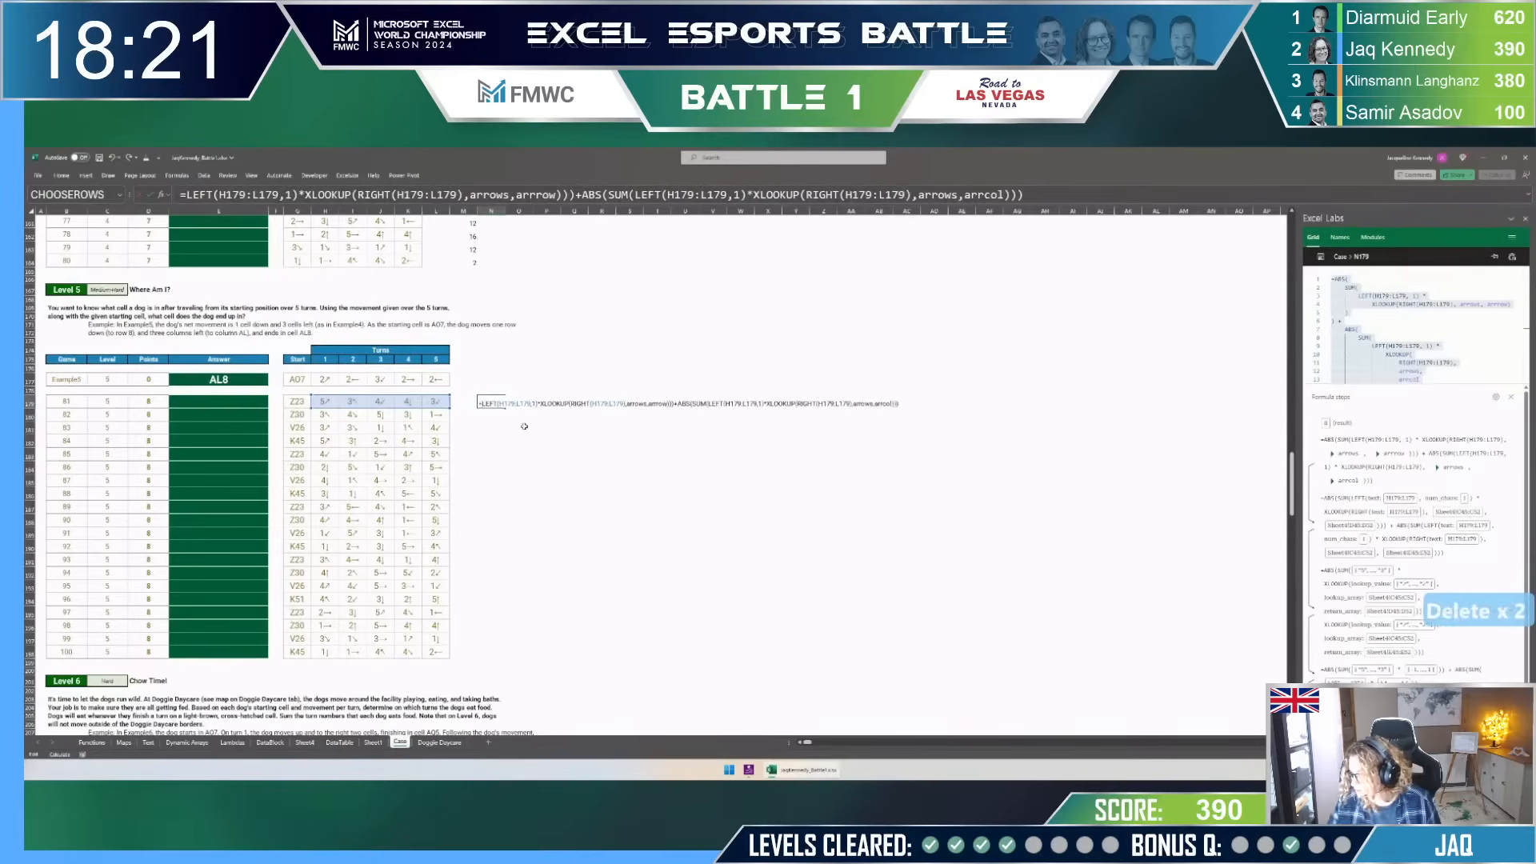
left_click_drag(671, 403, 899, 404)
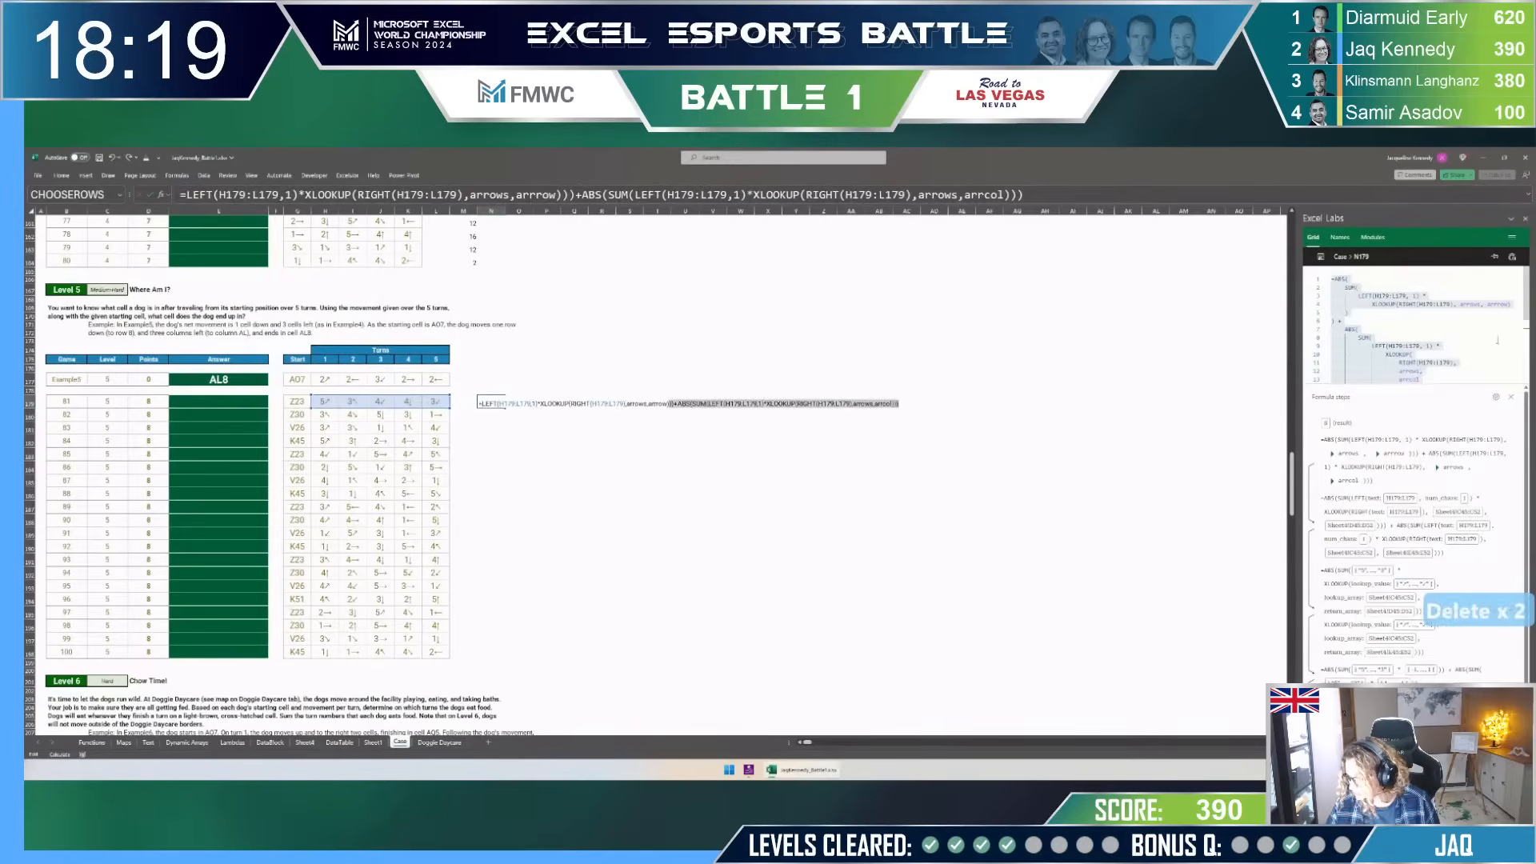
key("Delete")
key("Return")
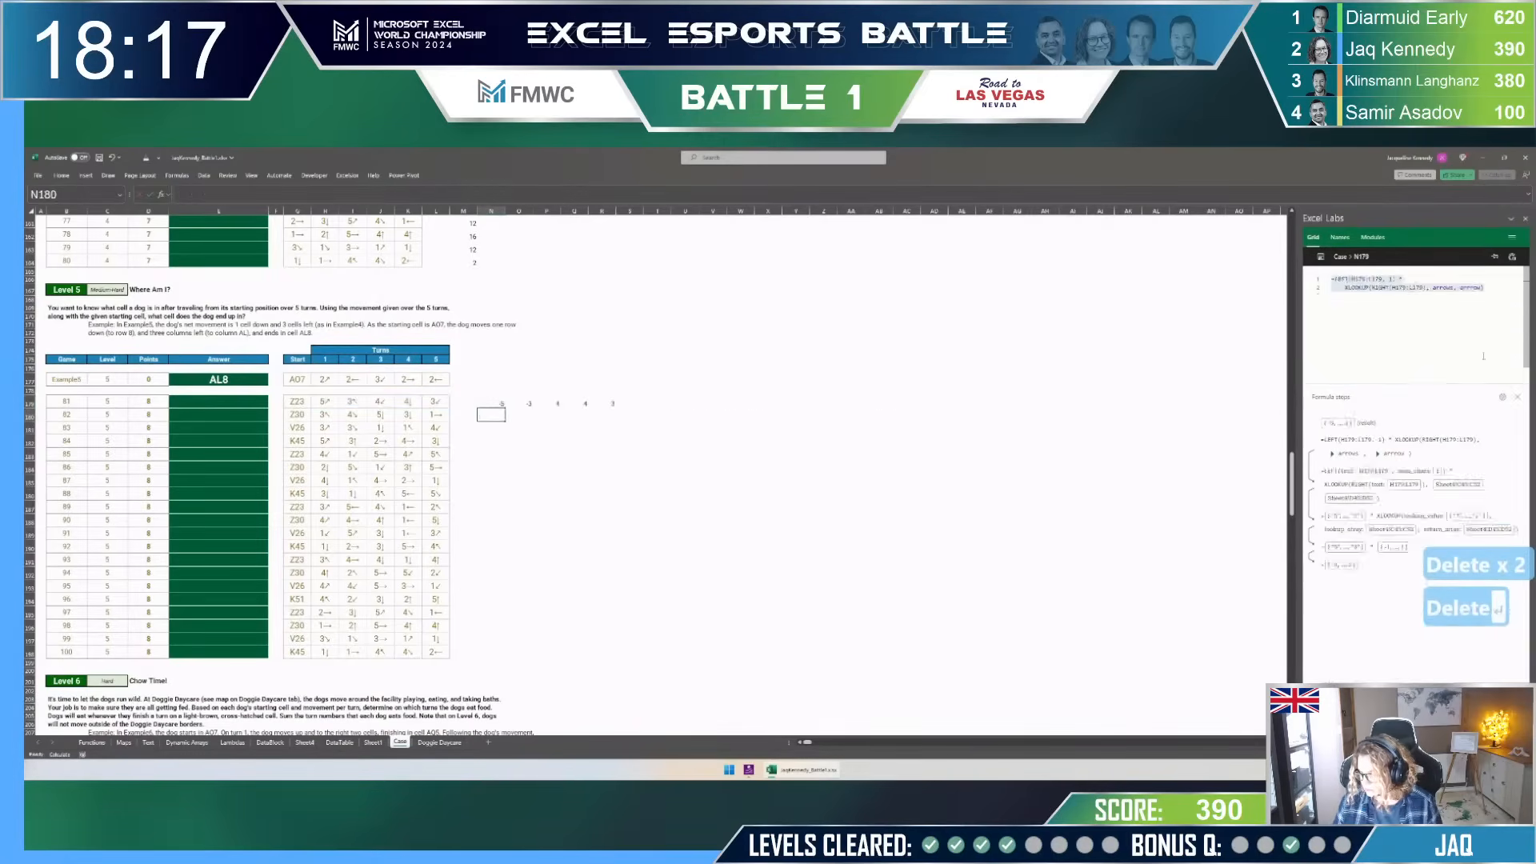
Step: Try to copy the spilled row movements in N179:R179 to T179 and inspect the pasted formula's references
key("Up")
key("ctrl+shift+Right")
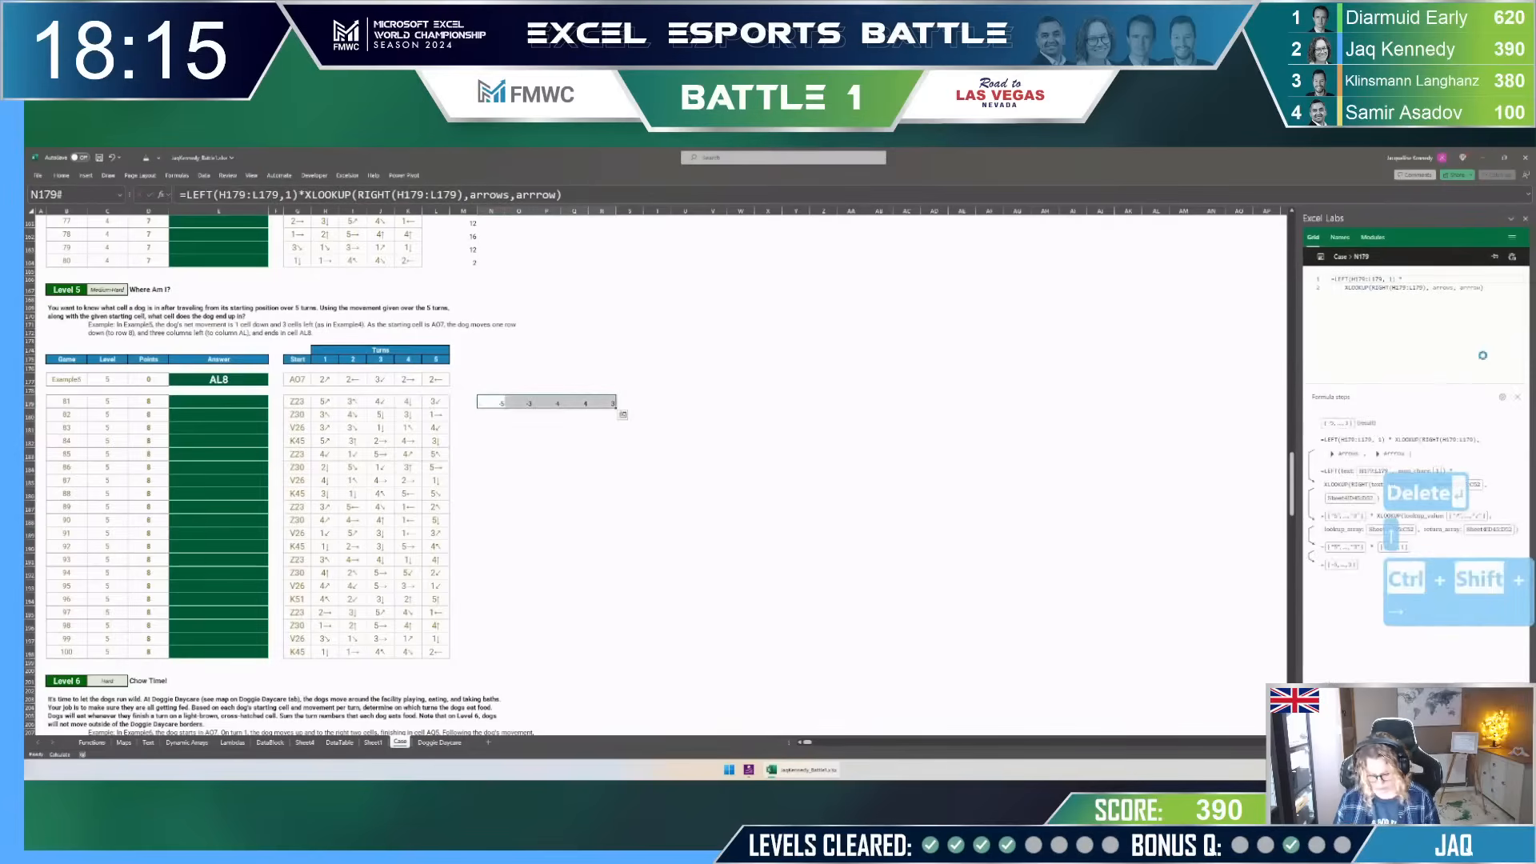
key("ctrl+c")
key("ctrl+Right")
key("Right")
key("Right")
key("ctrl+v")
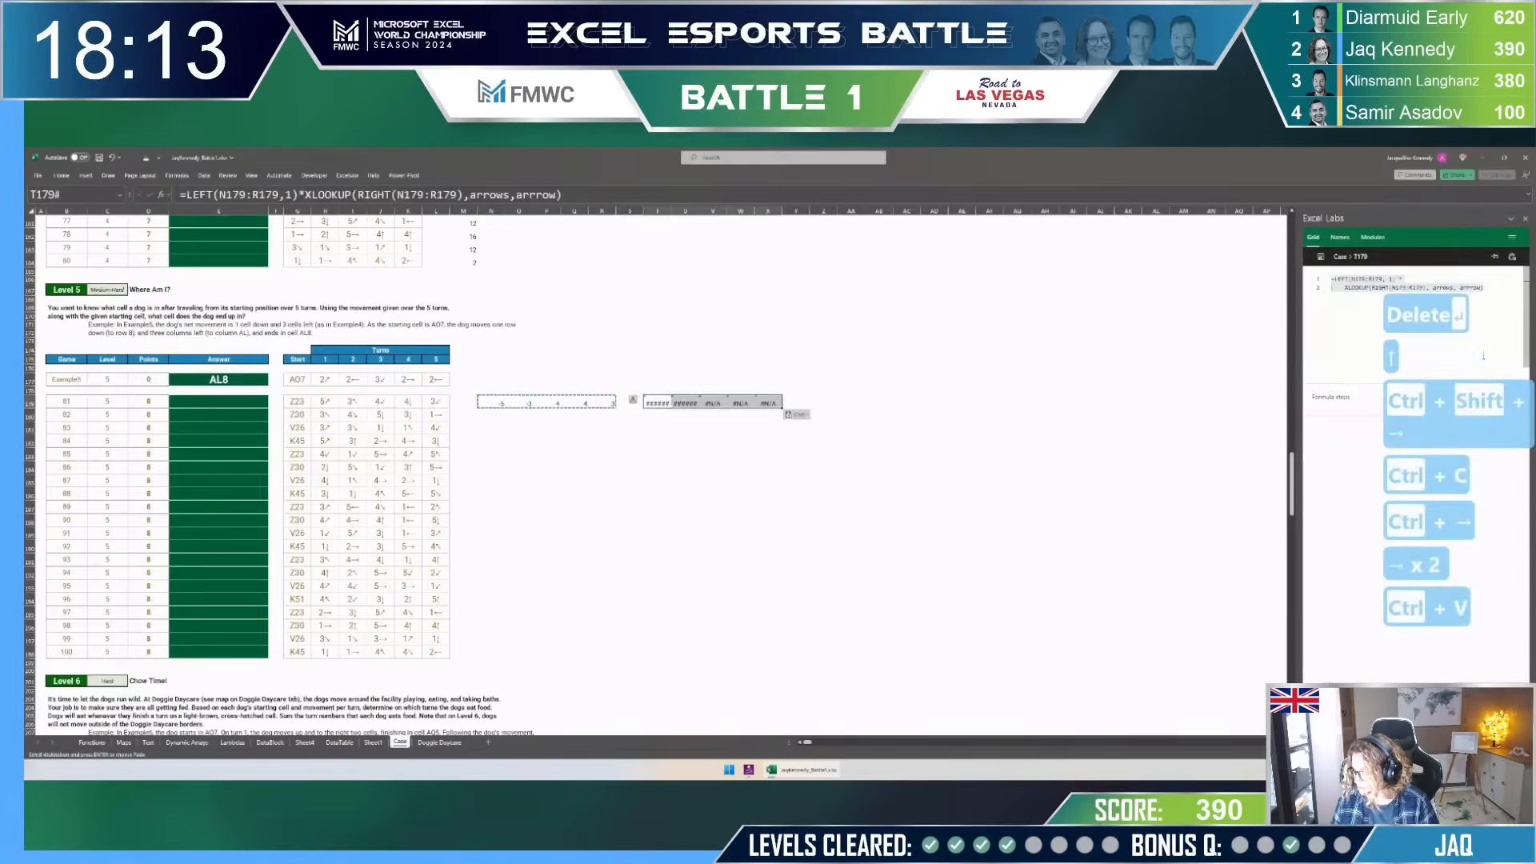
key("Left")
key("Right")
key("F2")
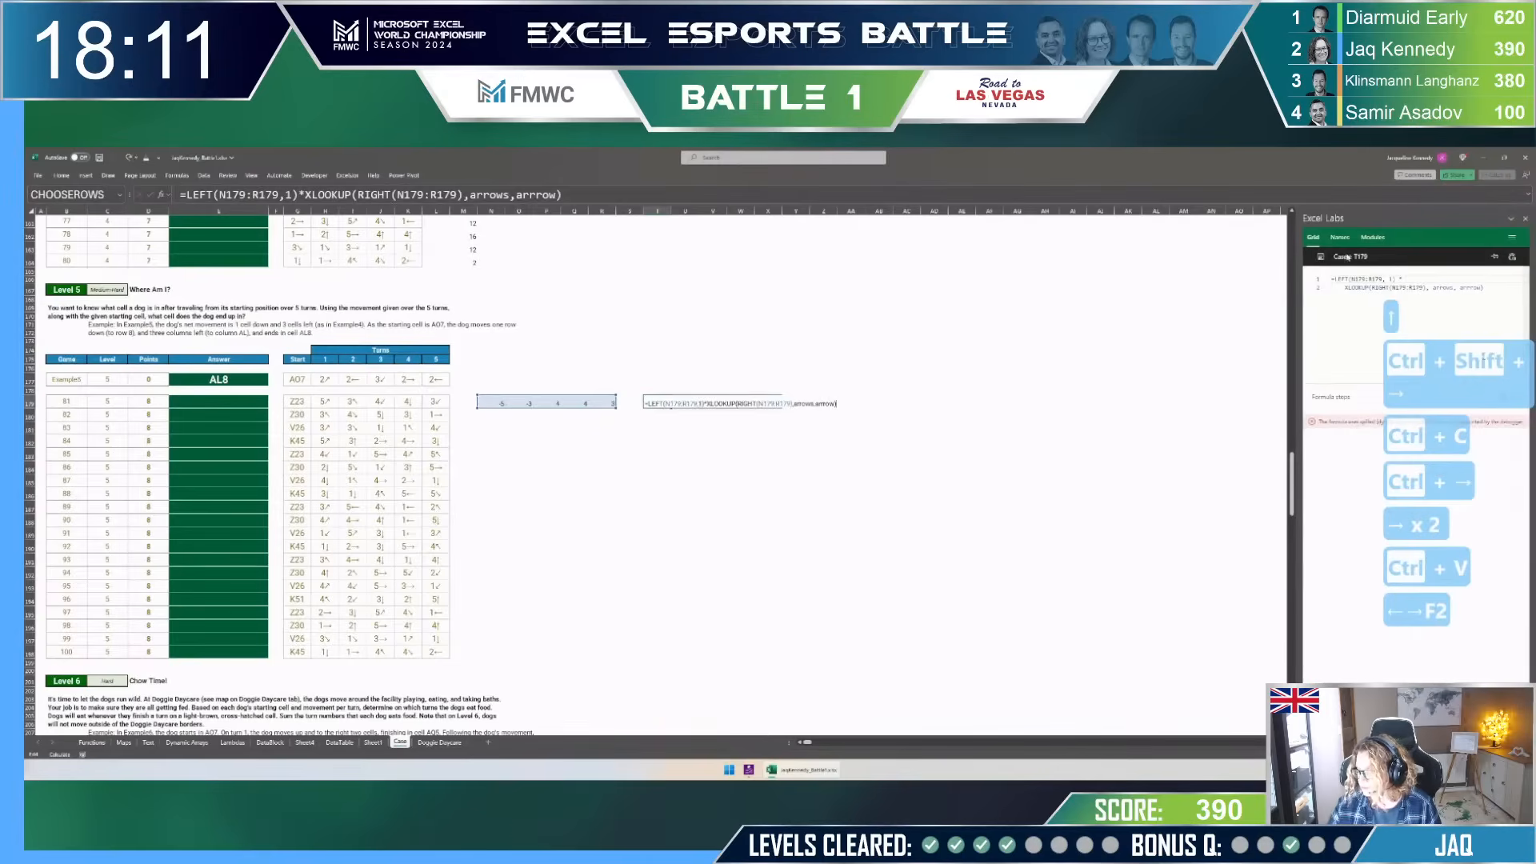
key("Escape")
Step: Replace T179's formula with the exact formula text from N179, keeping the H179:L179 references
key("ctrl+Left")
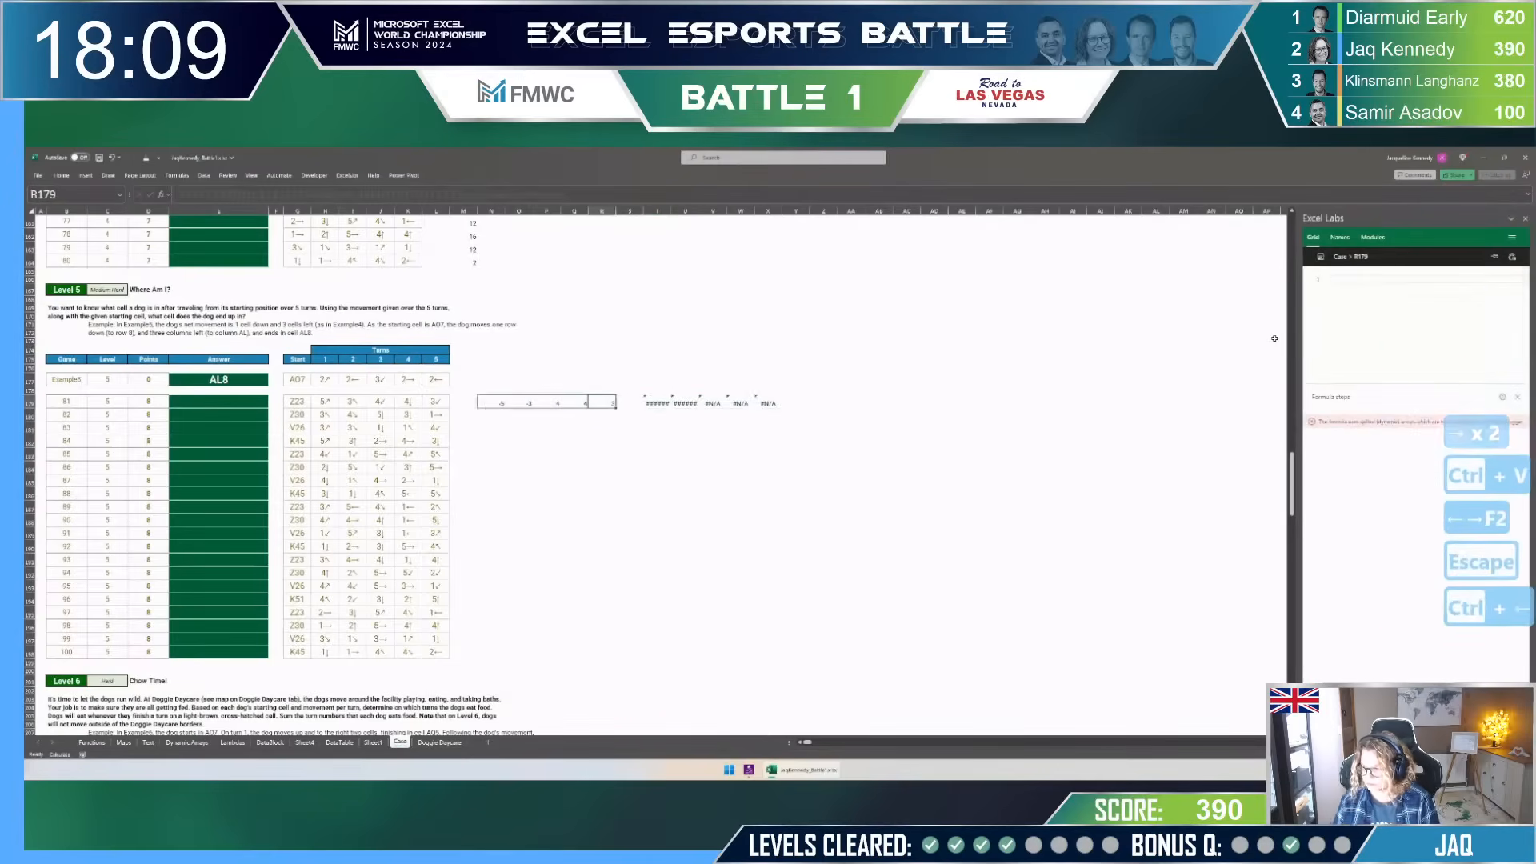
key("ctrl+Left")
key("F2")
key("shift+Home")
key("ctrl+c")
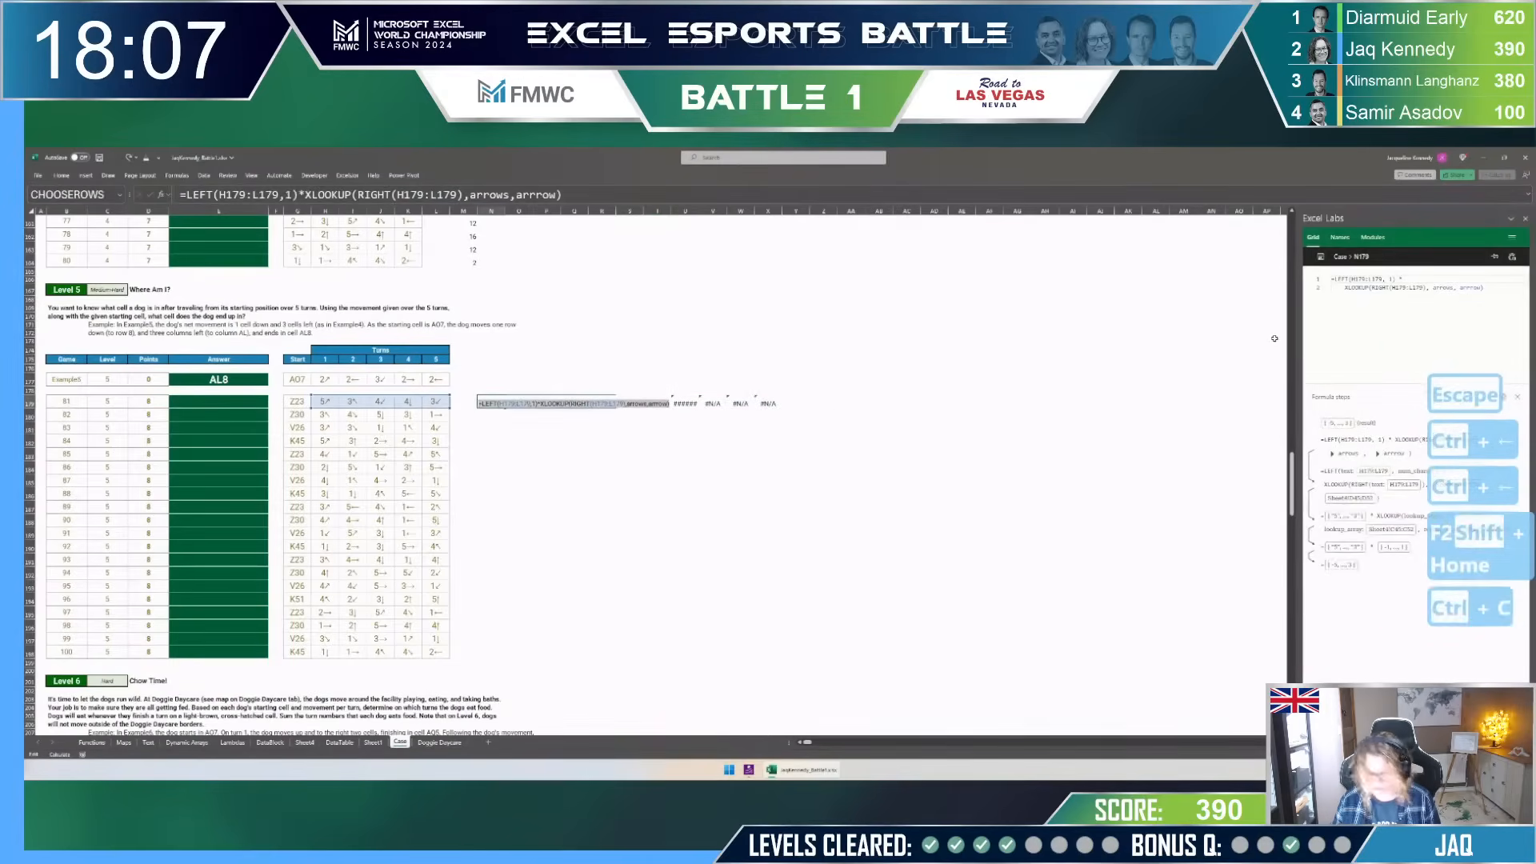
key("Escape")
key("ctrl+Right")
key("ctrl+Right")
key("F2")
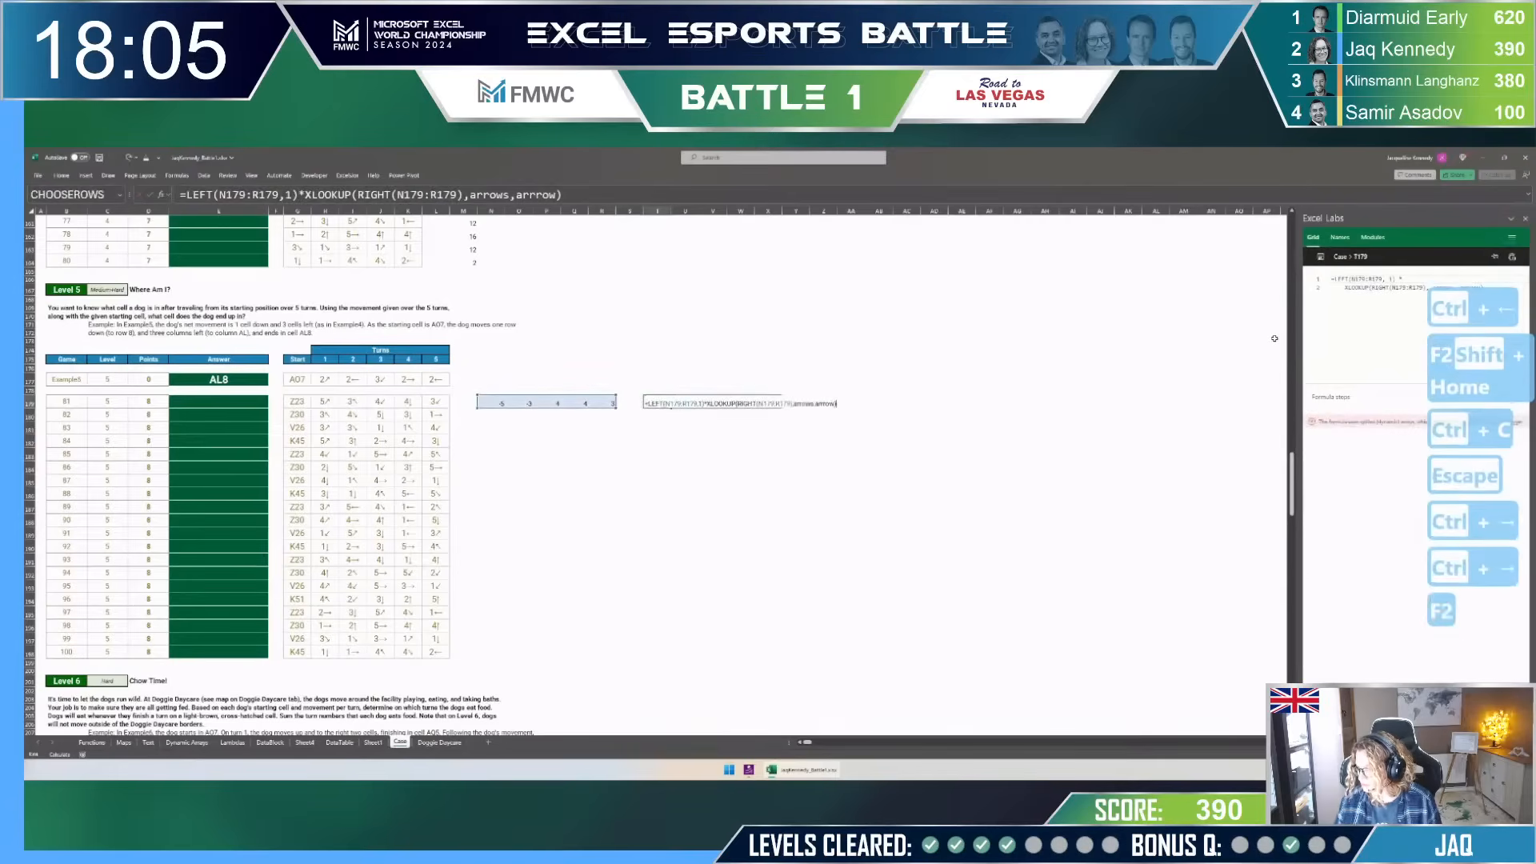
key("shift+Home")
key("ctrl+v")
Step: Change the XLOOKUP return array in T179 from arrrow to arrcol and enter the formula
key("BackSpace")
key("BackSpace")
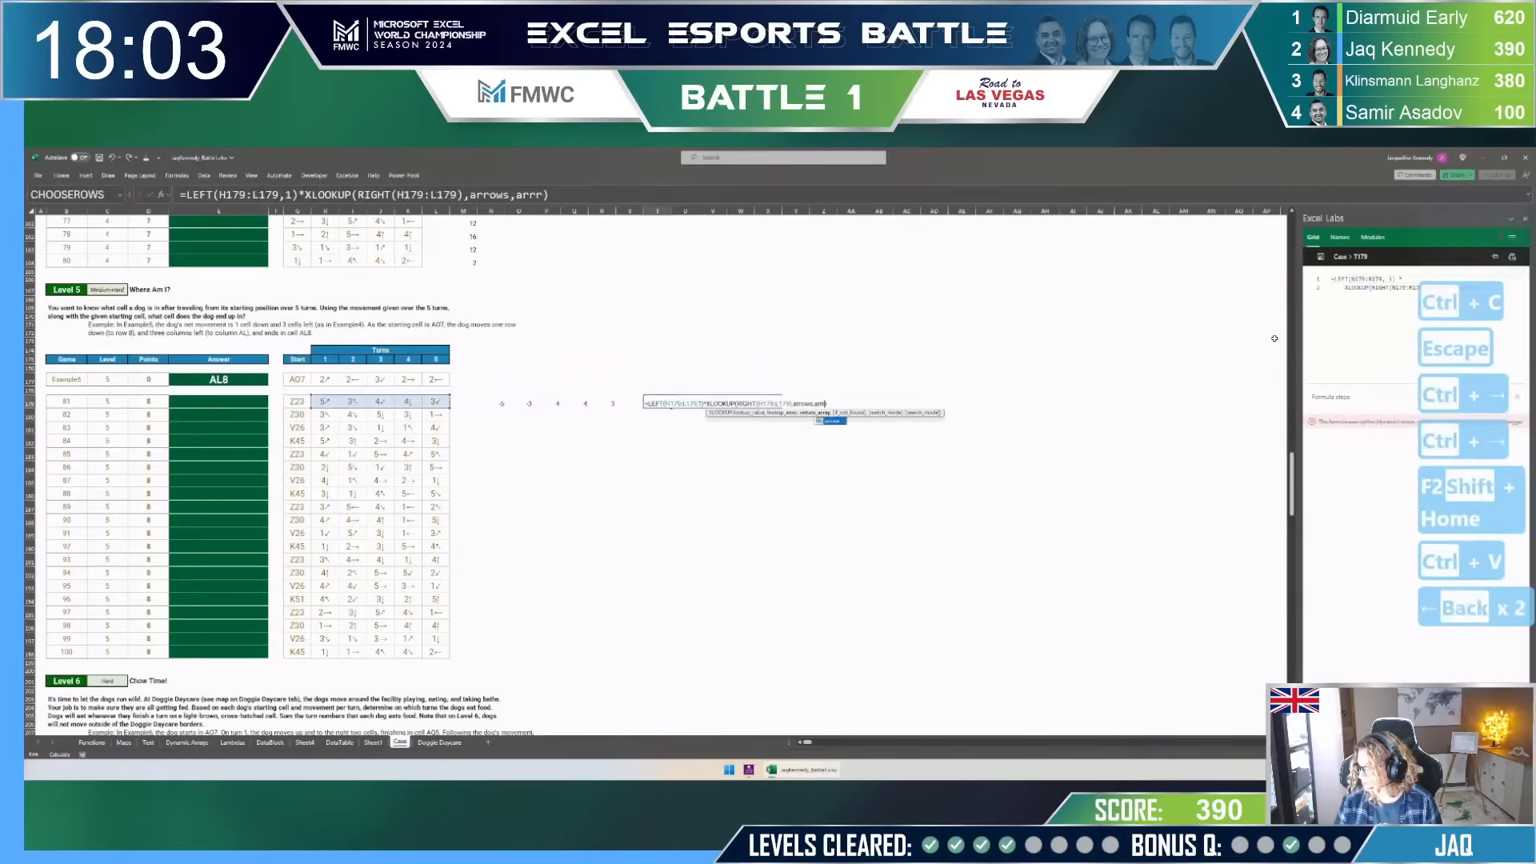
key("BackSpace")
type("col")
key("Return")
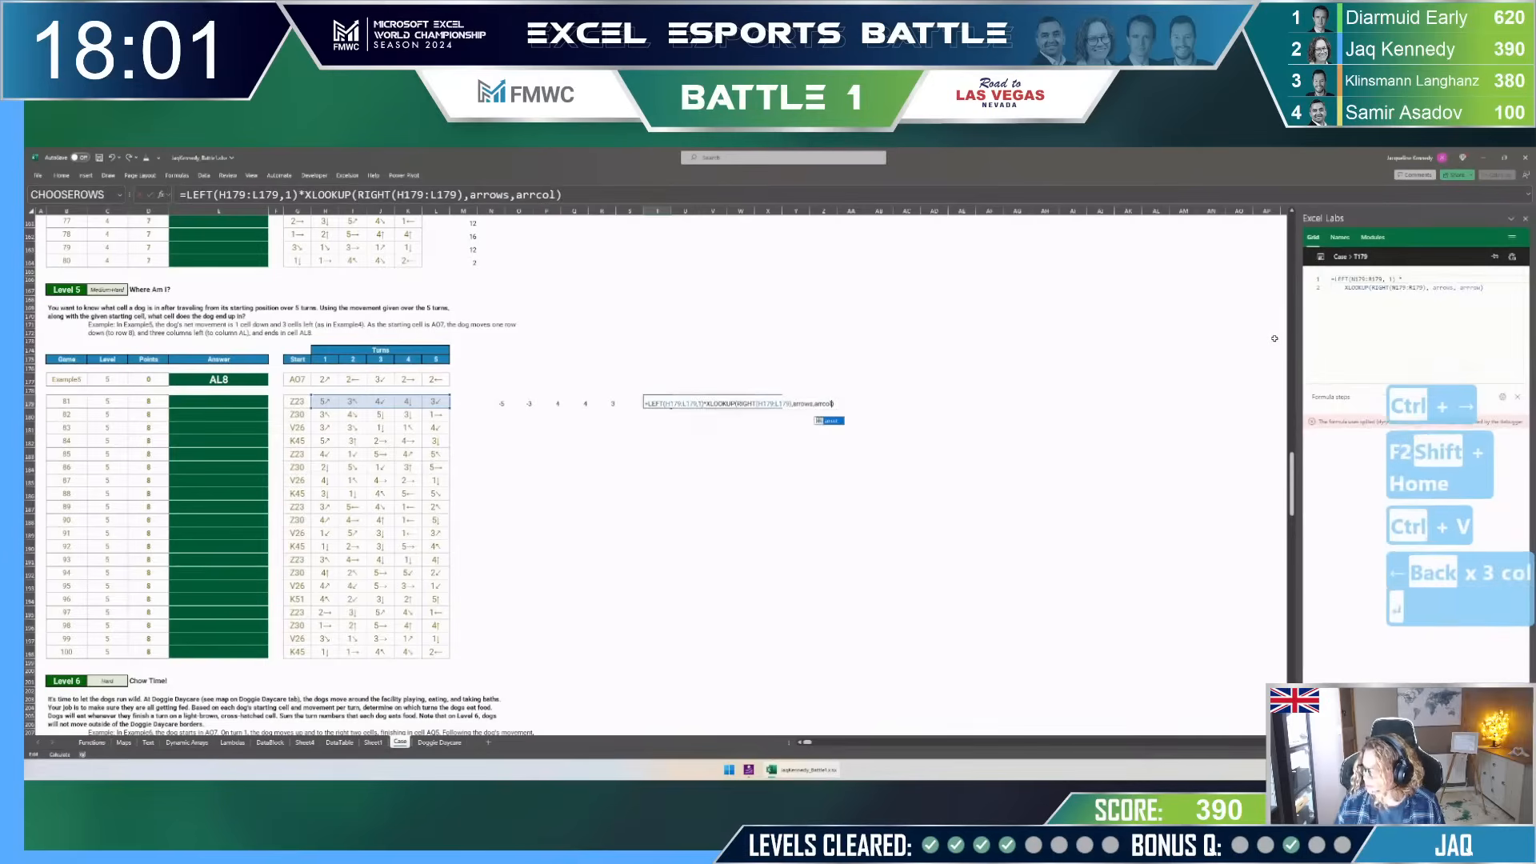
Step: Select cell Z179, one blank column after the spilled column movements
key("Up")
key("ctrl+Left")
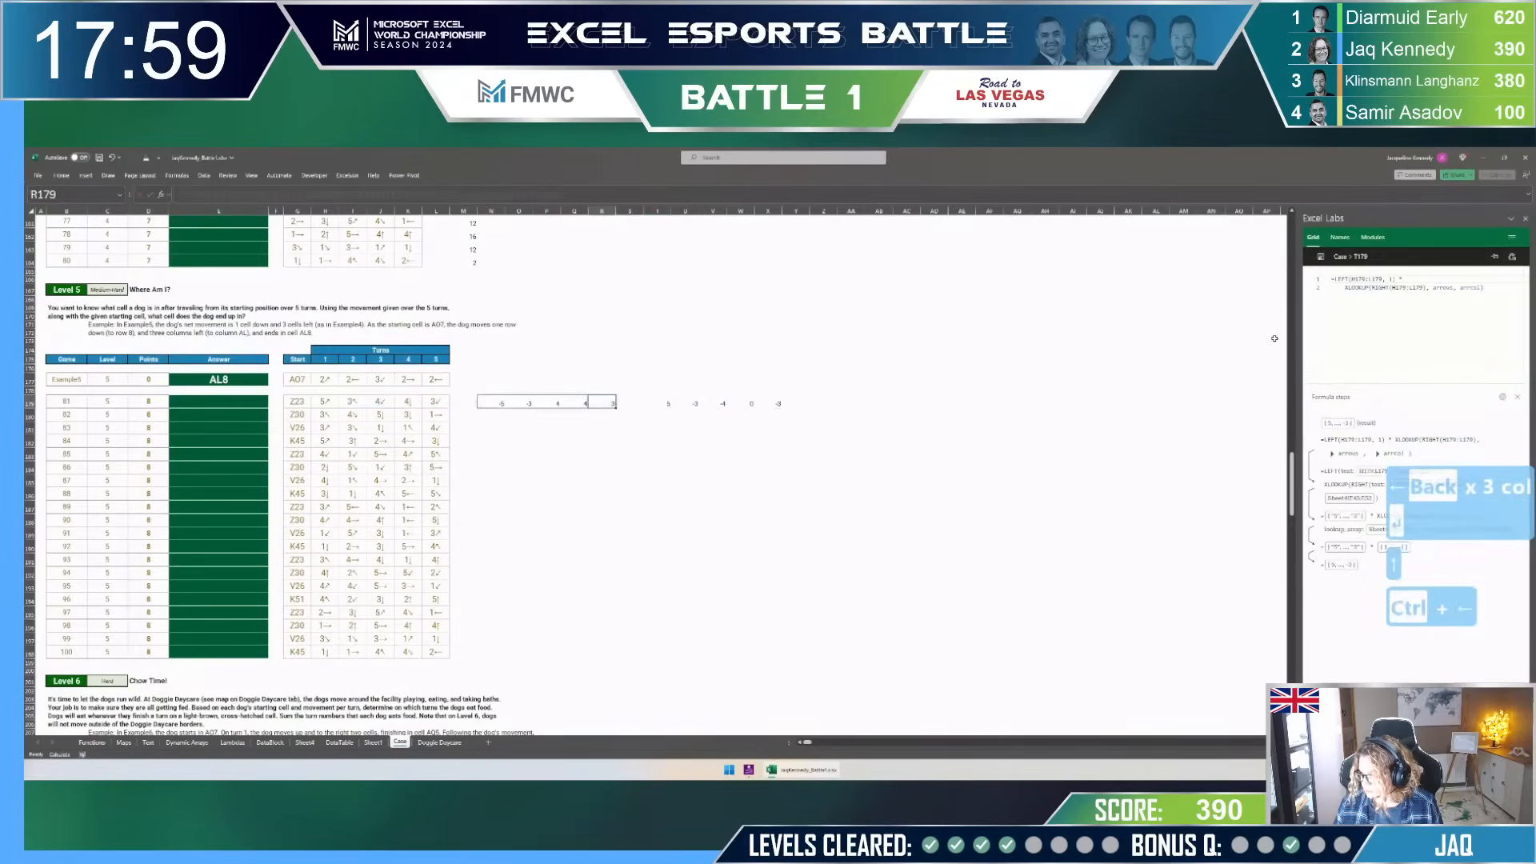
key("Right")
key("Right")
key("Right")
key("Right")
key("Right")
key("Right")
key("Right")
key("Right")
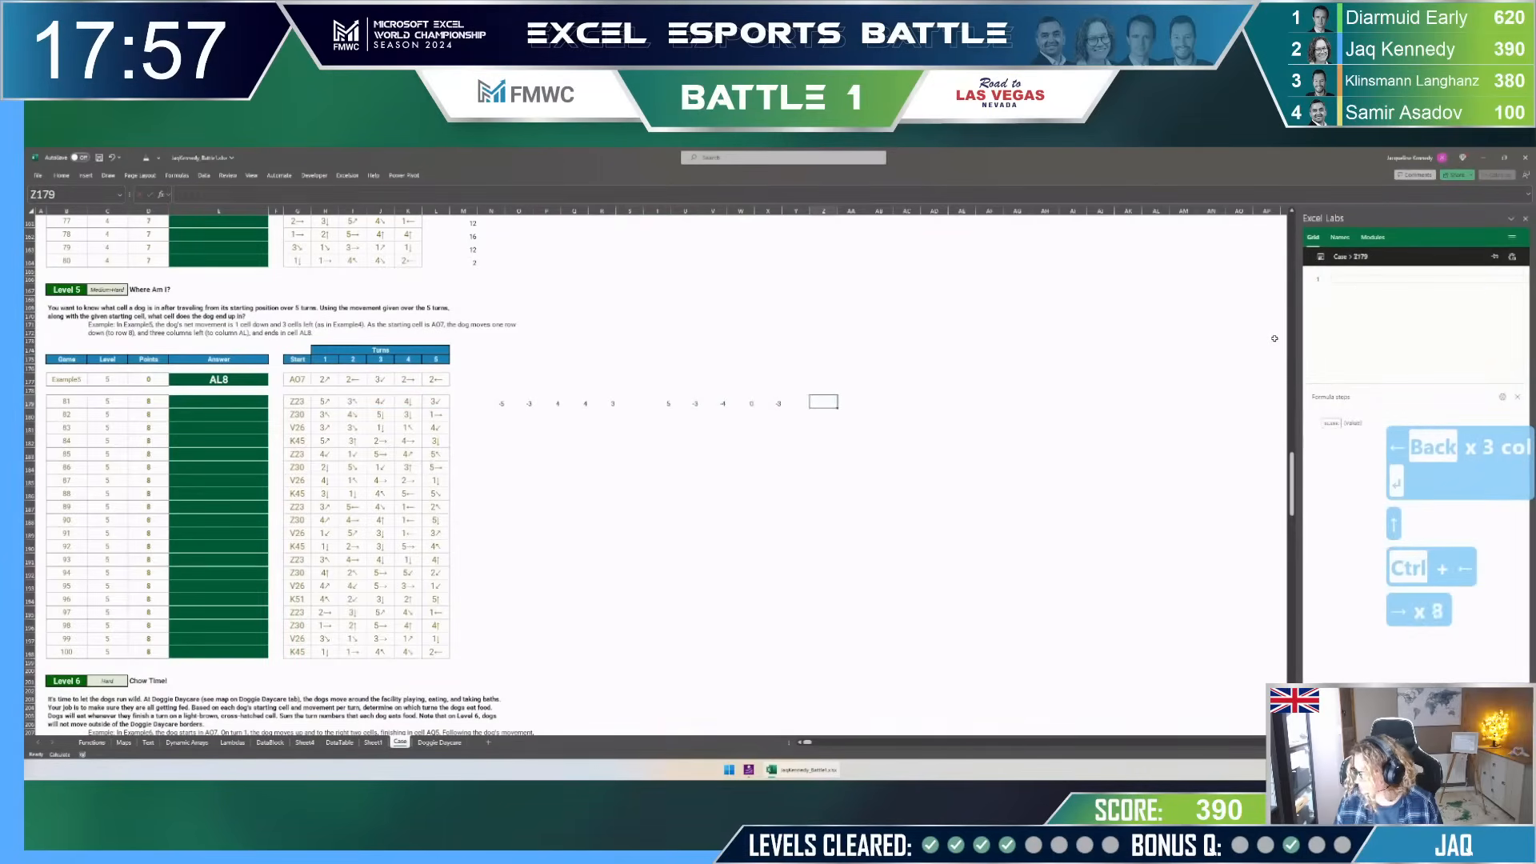
type("=shift")
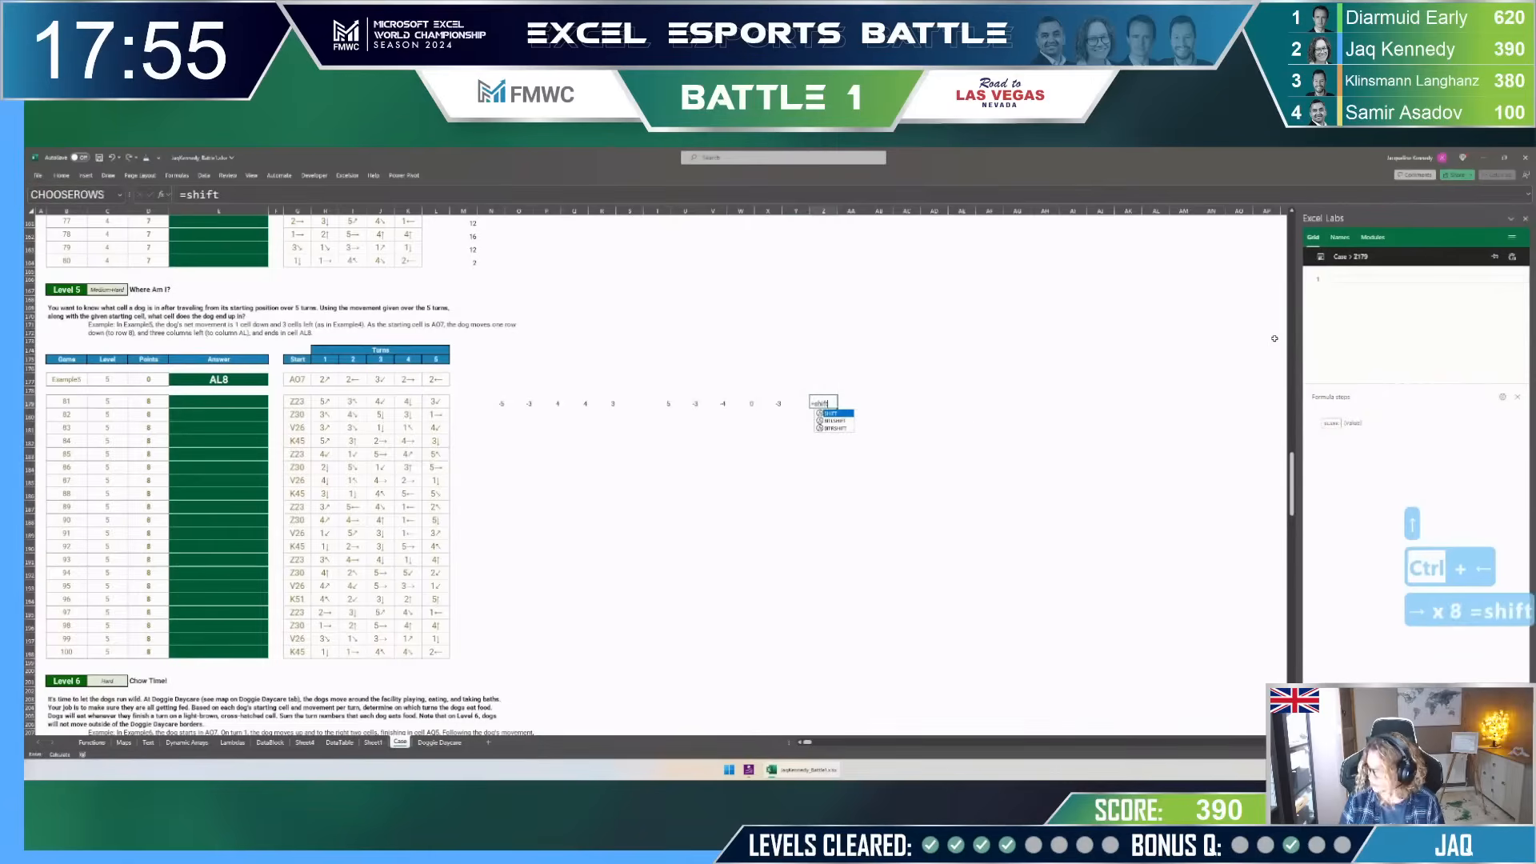
type("(")
key("ctrl+Left")
key("ctrl+Left")
key("ctrl+Left")
key("ctrl+Left")
key("ctrl+Left")
key("ctrl+Left")
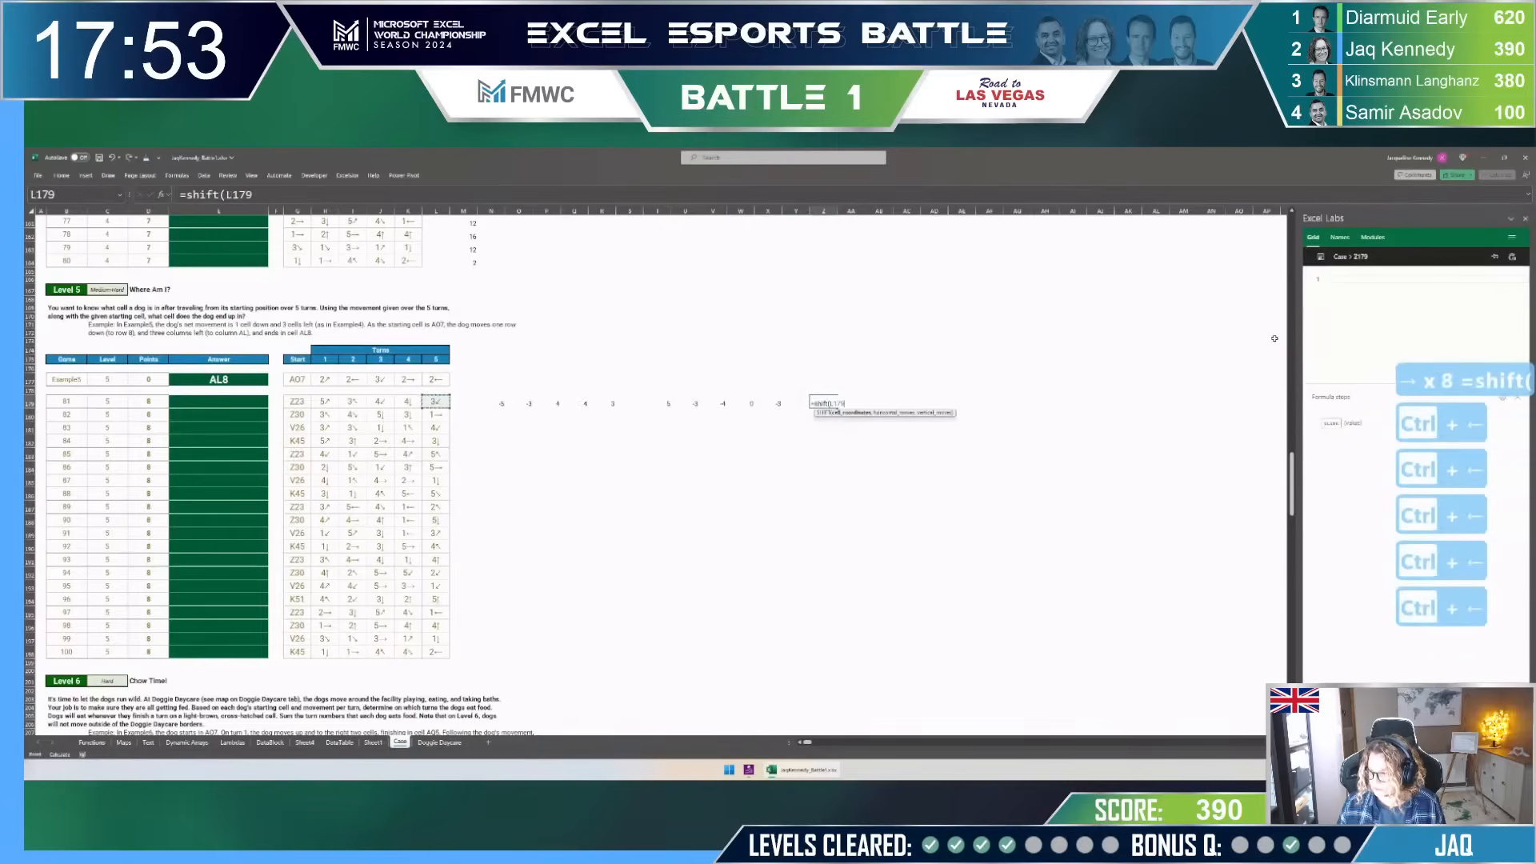
type(",")
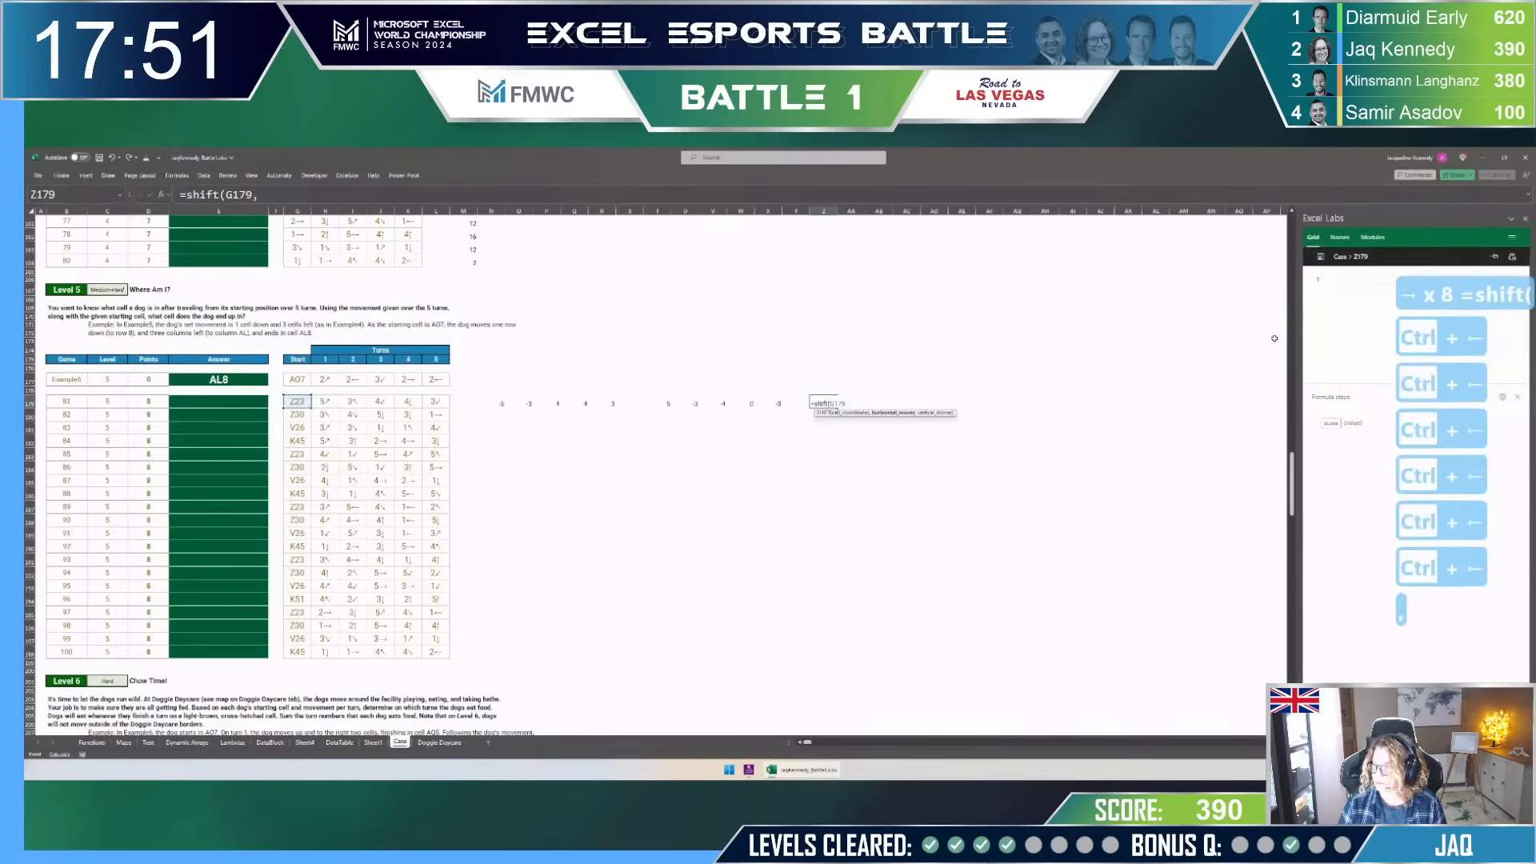
key("ctrl+Left")
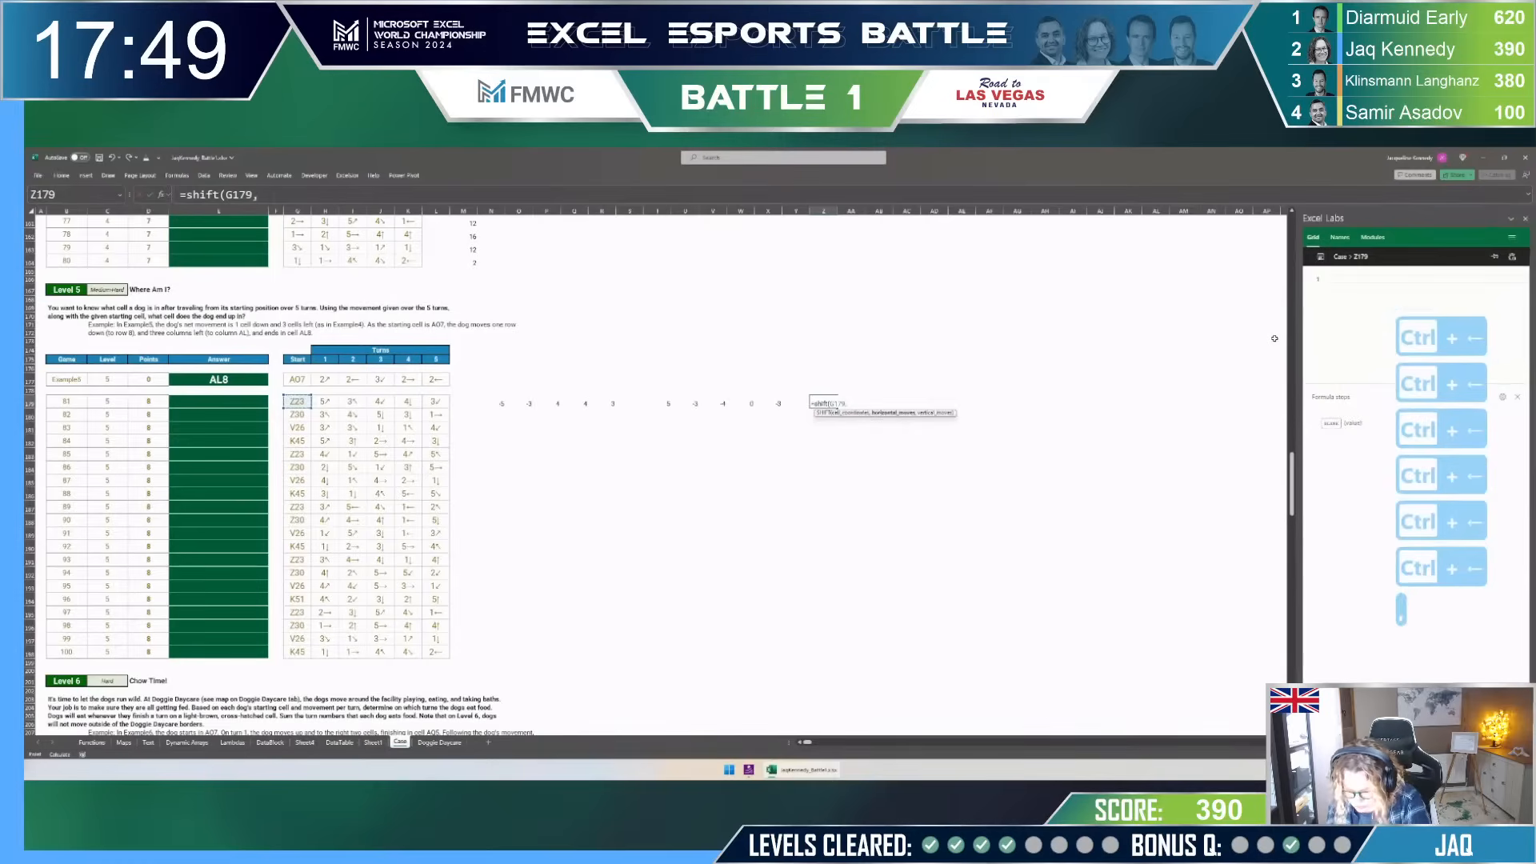
key("ctrl+Left")
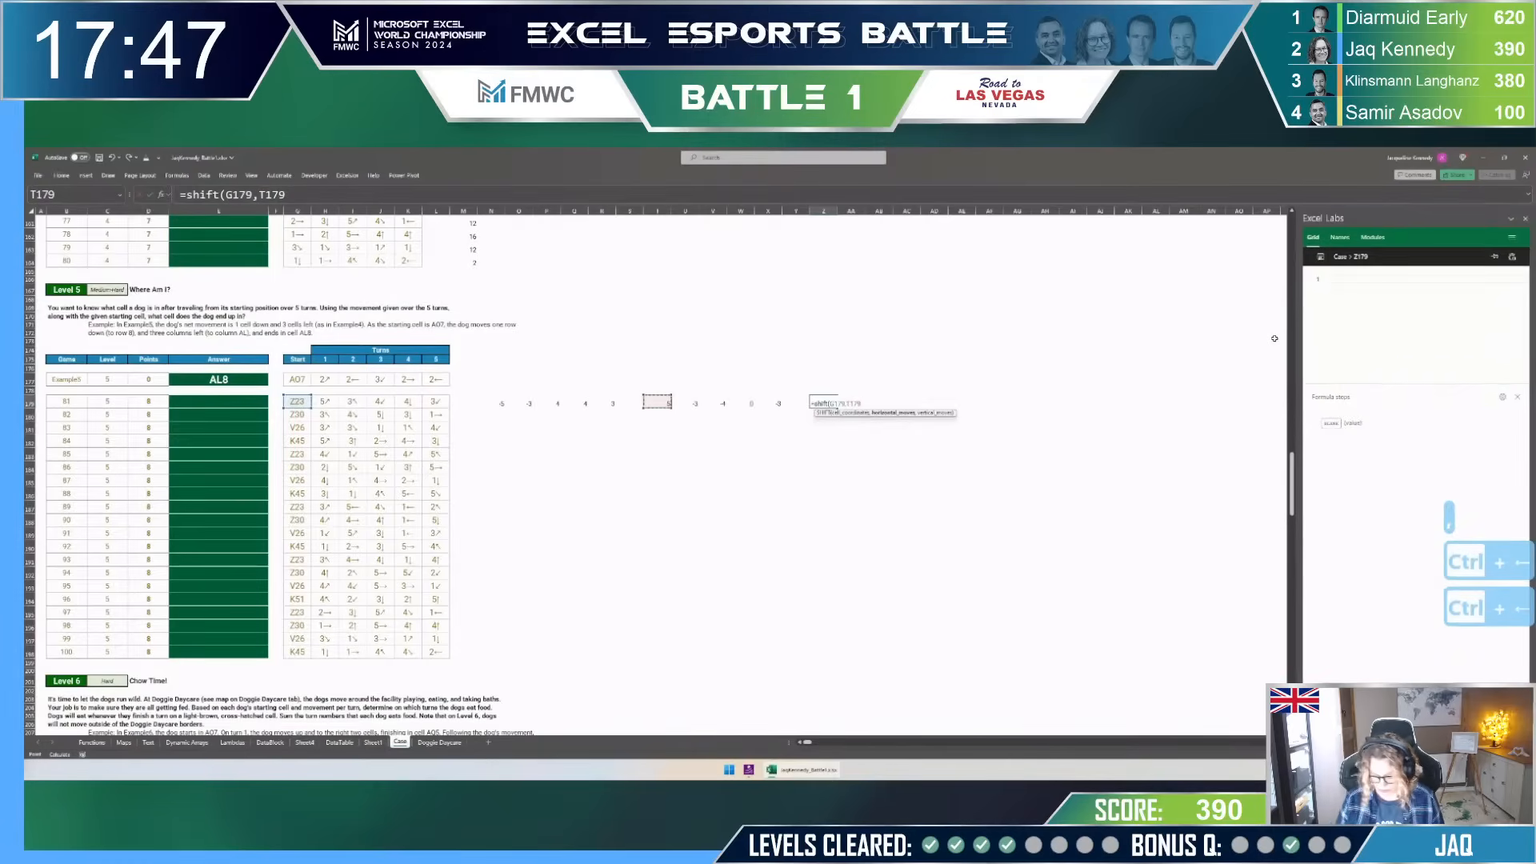
key("ctrl+shift+Right")
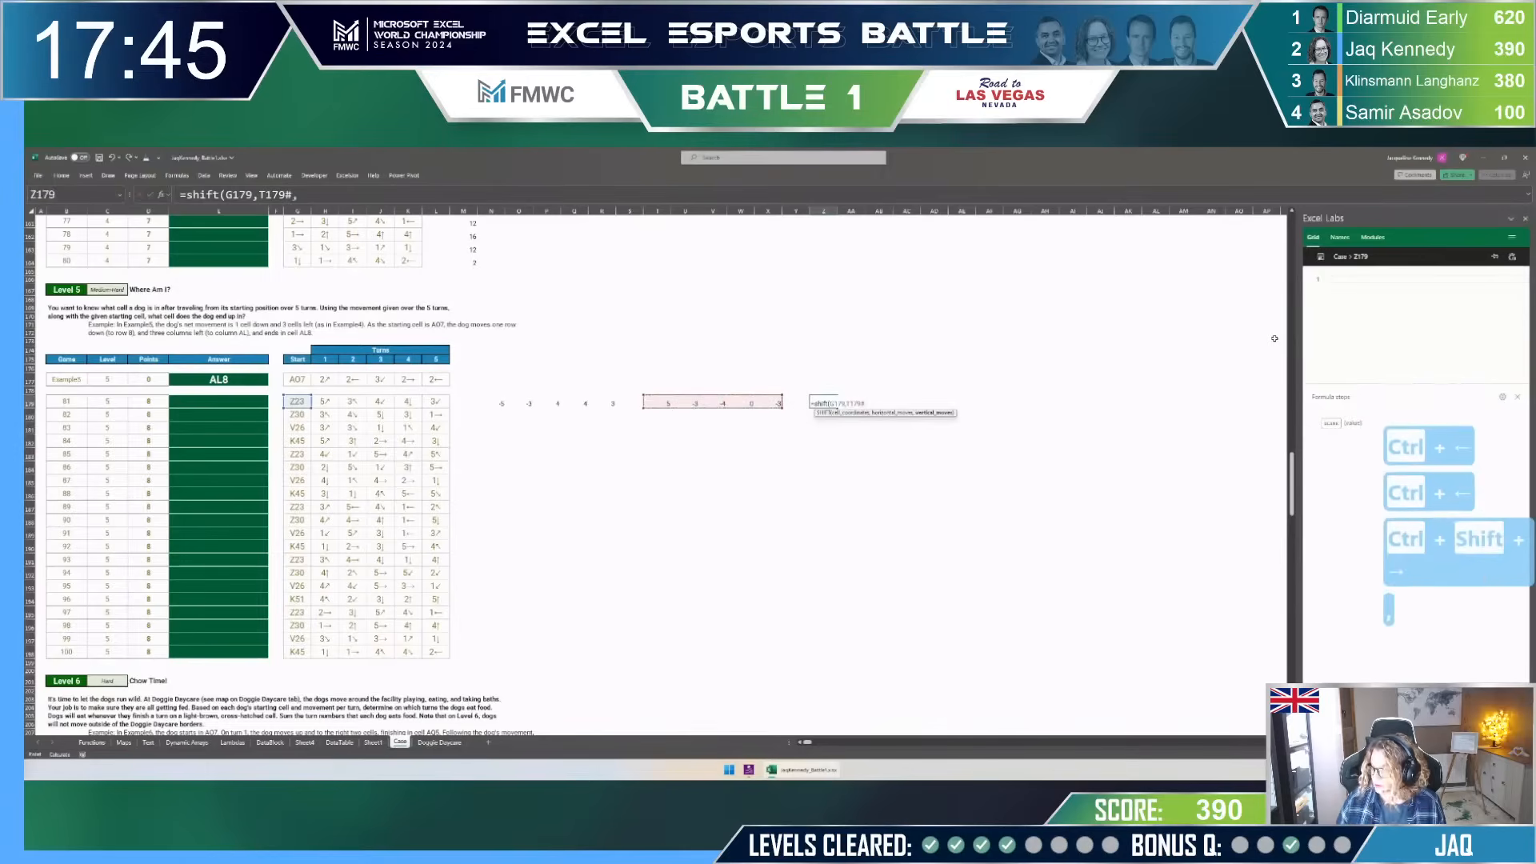
type(",")
key("ctrl+Left")
key("ctrl+Left")
key("ctrl+Left")
key("ctrl+Right")
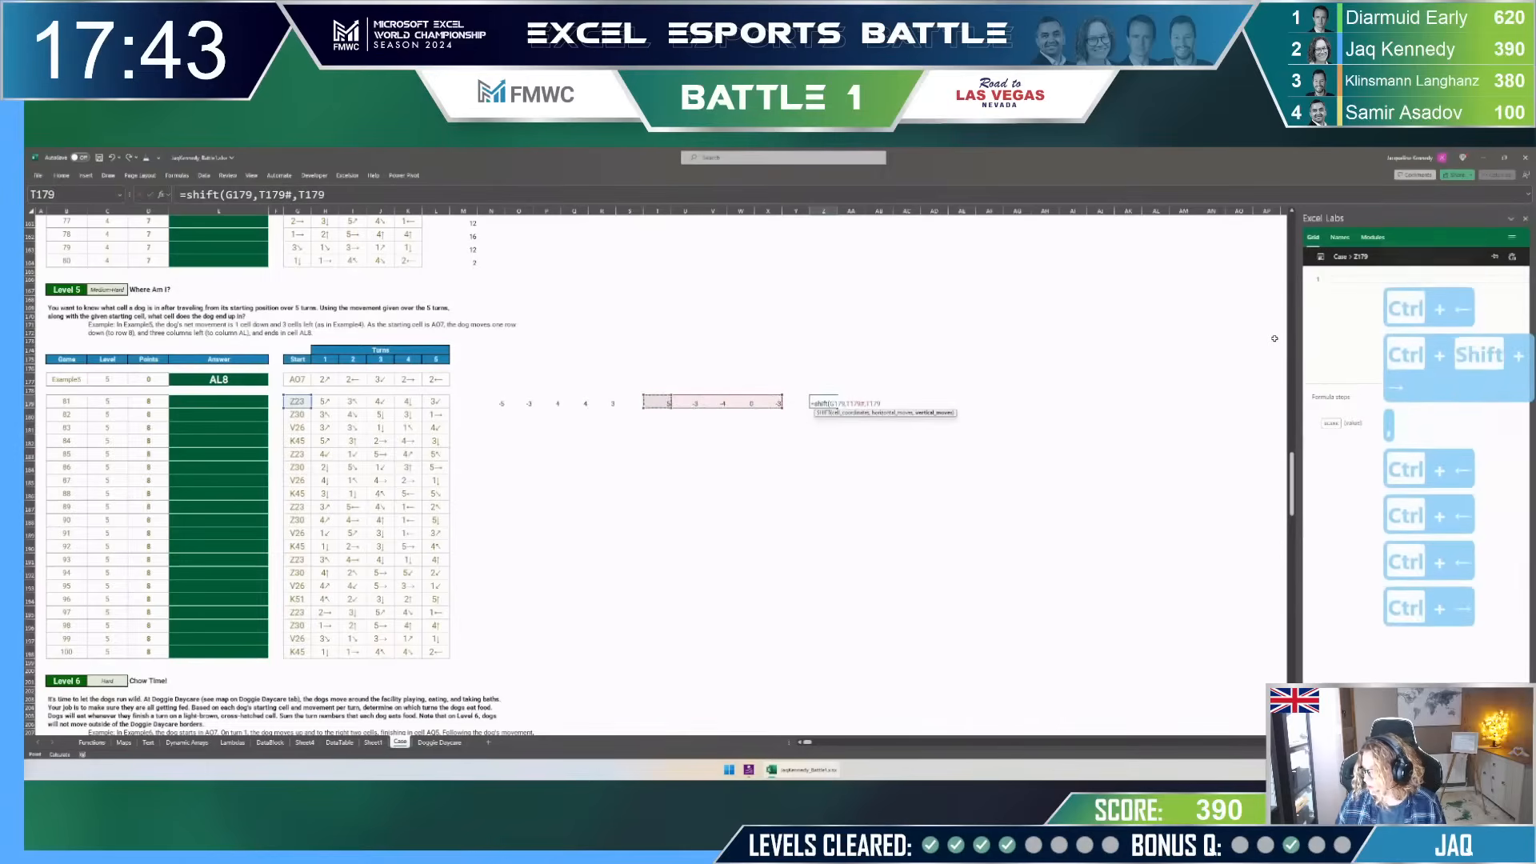
key("Escape")
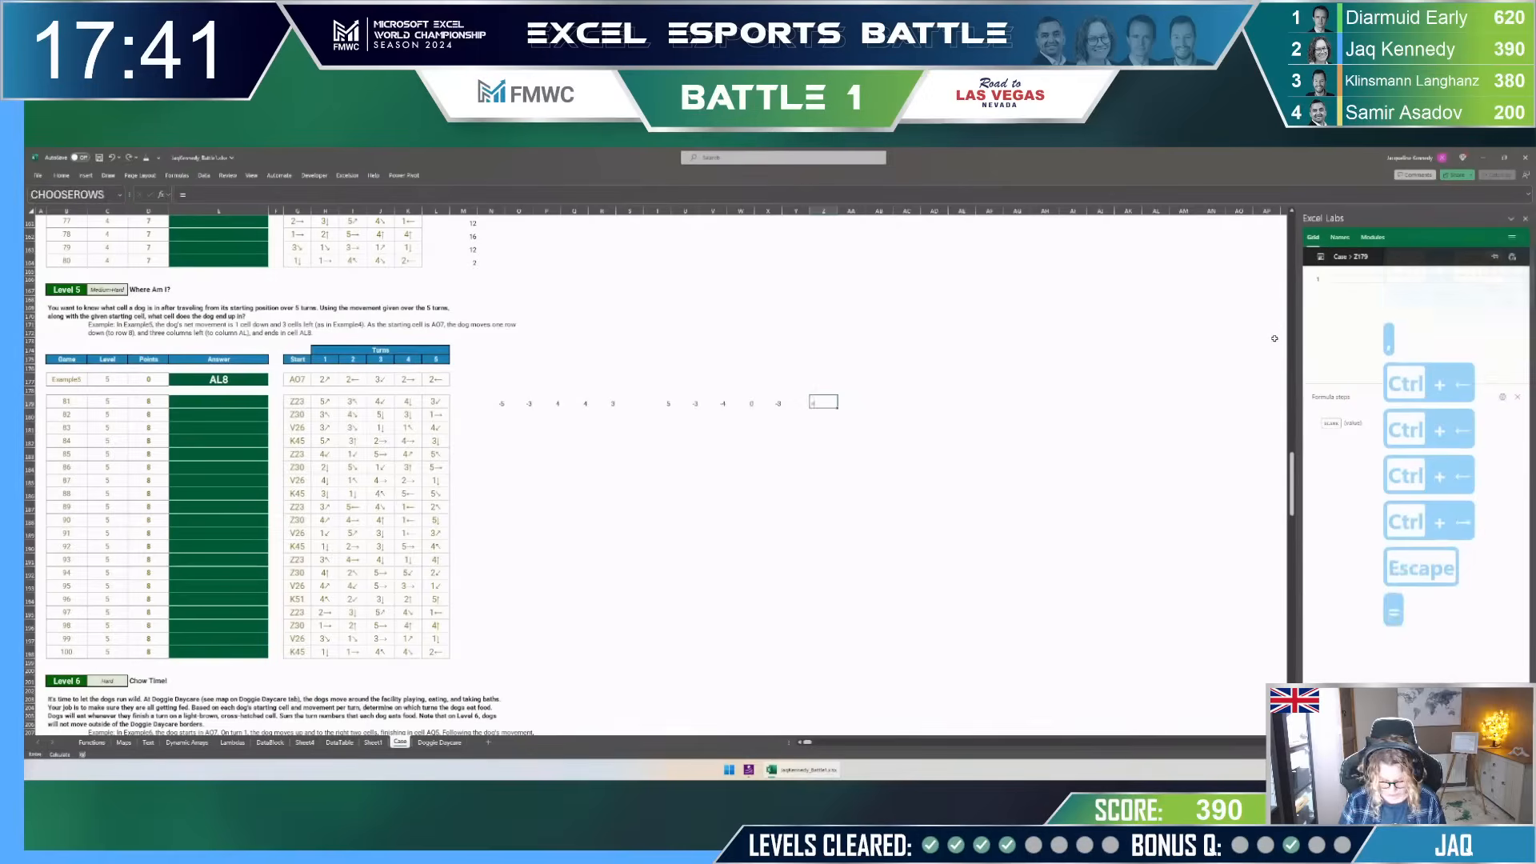
Step: Enter =SHIFT(G179,T179,N179) in Z179 to move the start cell by the first turn's column and row movements
type("=shift(")
key("ctrl+Left")
key("ctrl+Left")
key("ctrl+Left")
key("ctrl+Left")
key("ctrl+Left")
key("ctrl+Left")
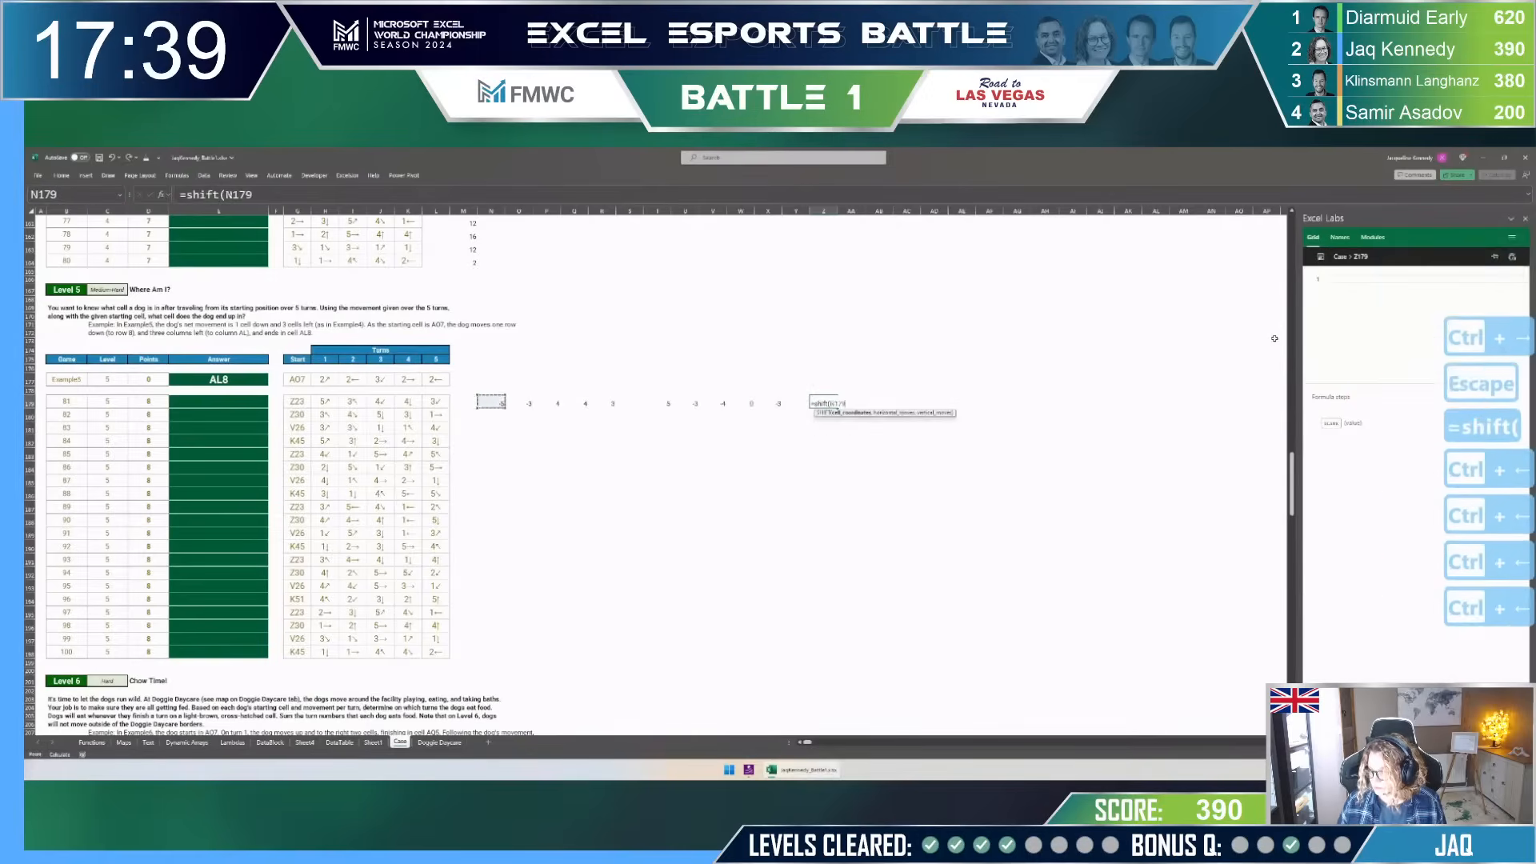
type(",")
key("ctrl+Left")
key("ctrl+Left")
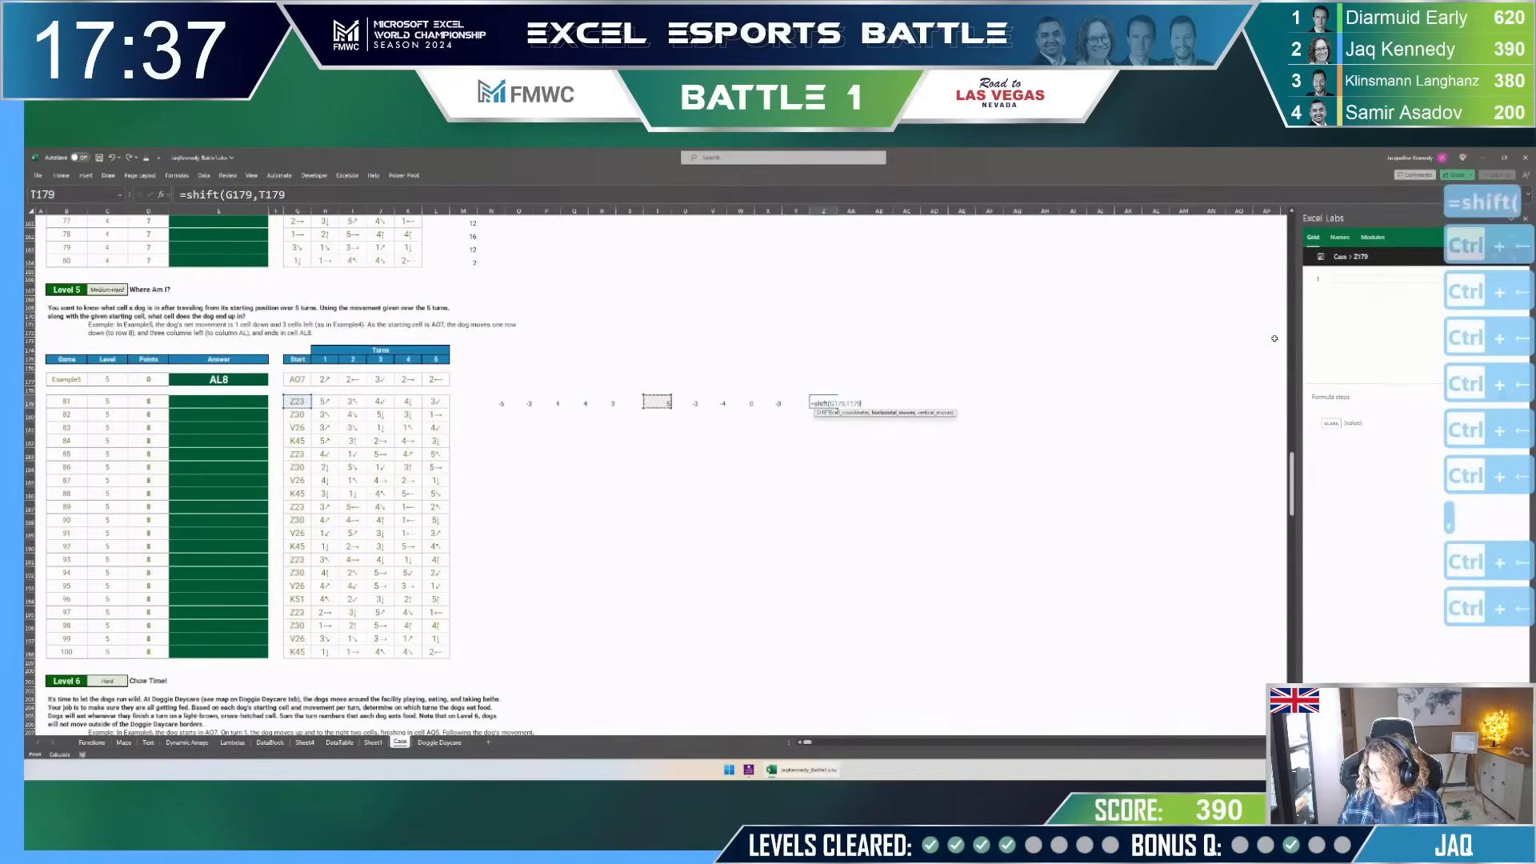
type(",")
key("ctrl+Left")
key("ctrl+Left")
key("ctrl+Left")
key("ctrl+Left")
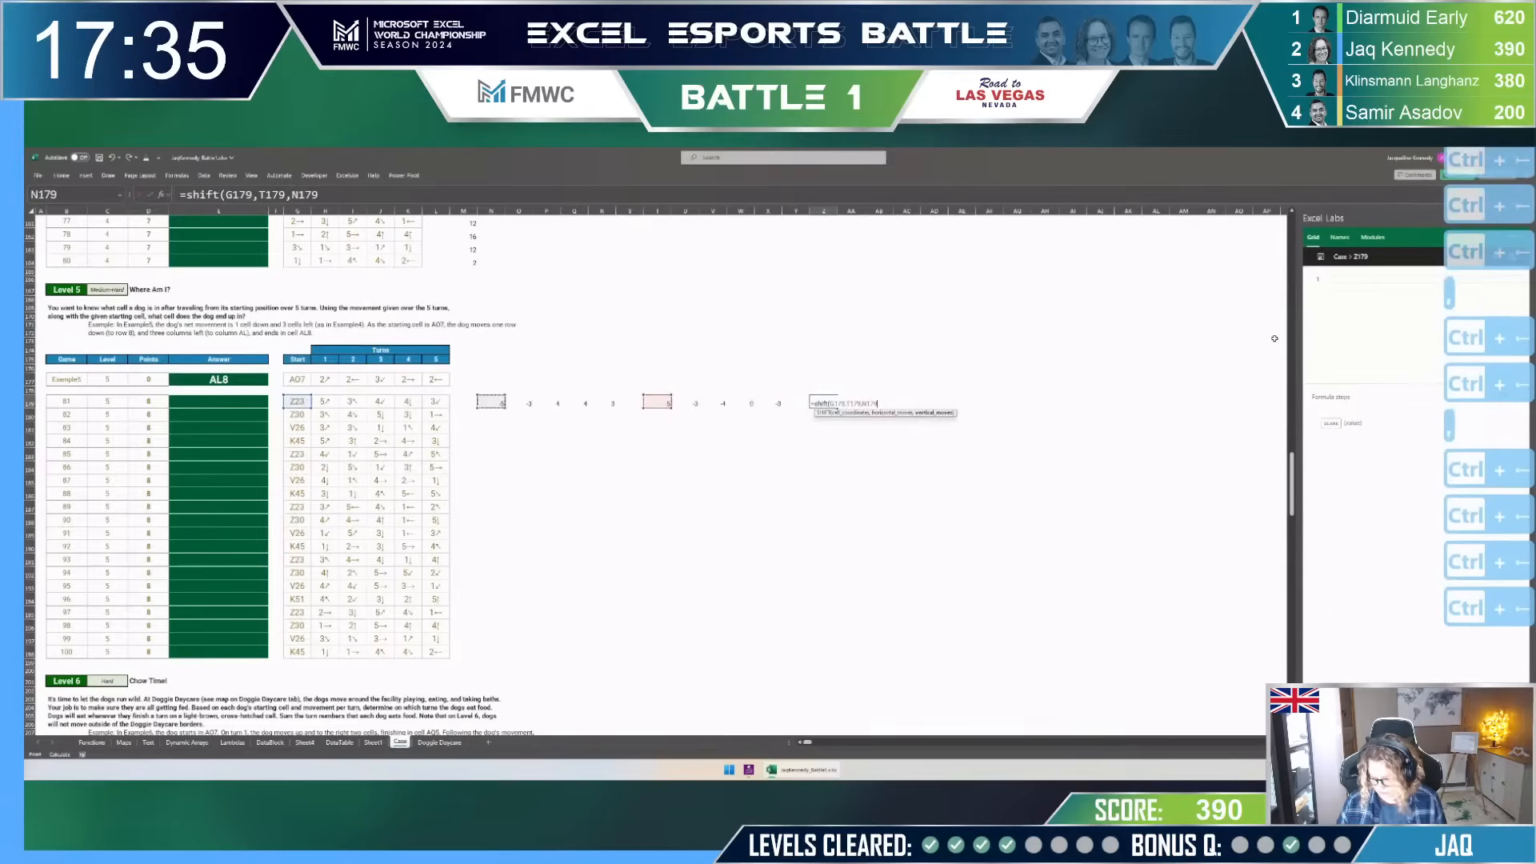
type(")")
key("Tab")
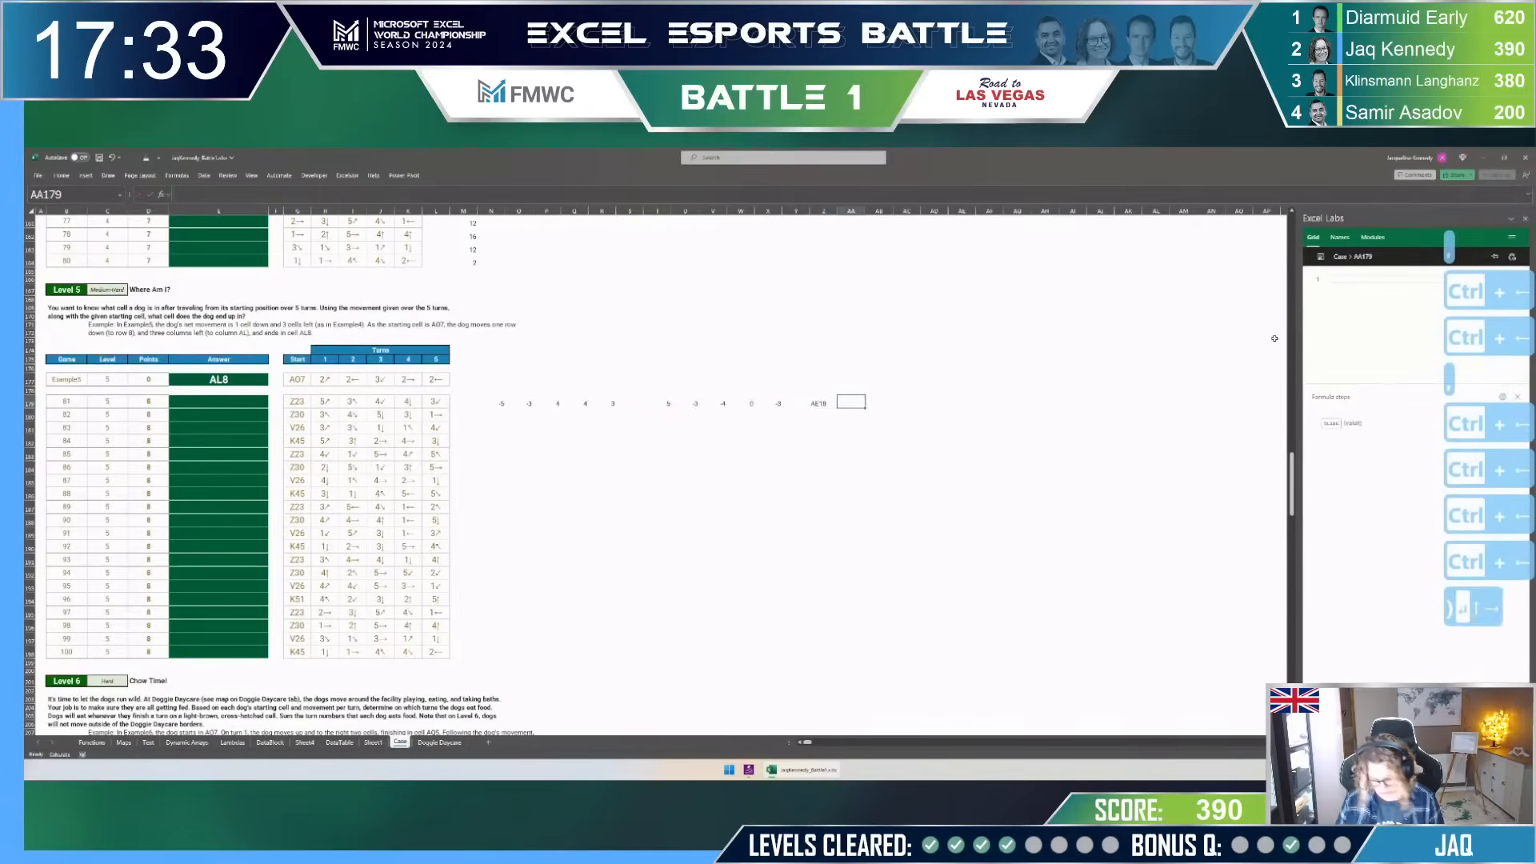
Step: Copy Z179's SHIFT formula to AA179 and change its start reference to Z179, giving =SHIFT(Z179,U179,O179)
key("Left")
key("ctrl+c")
key("Right")
key("ctrl+v")
key("F2")
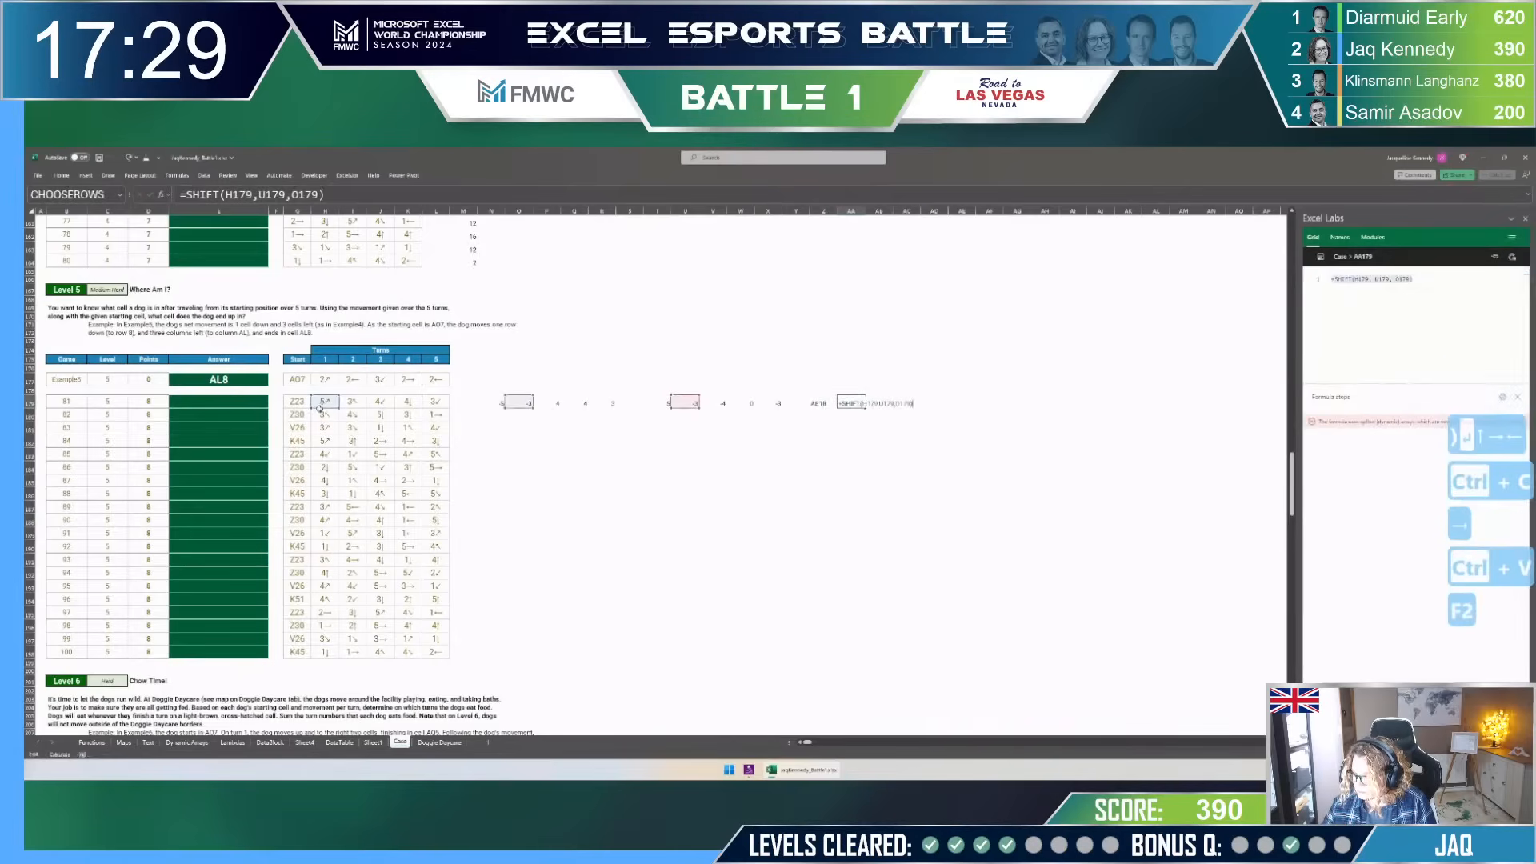
left_click_drag(323, 409, 835, 402)
key("Return")
key("Up")
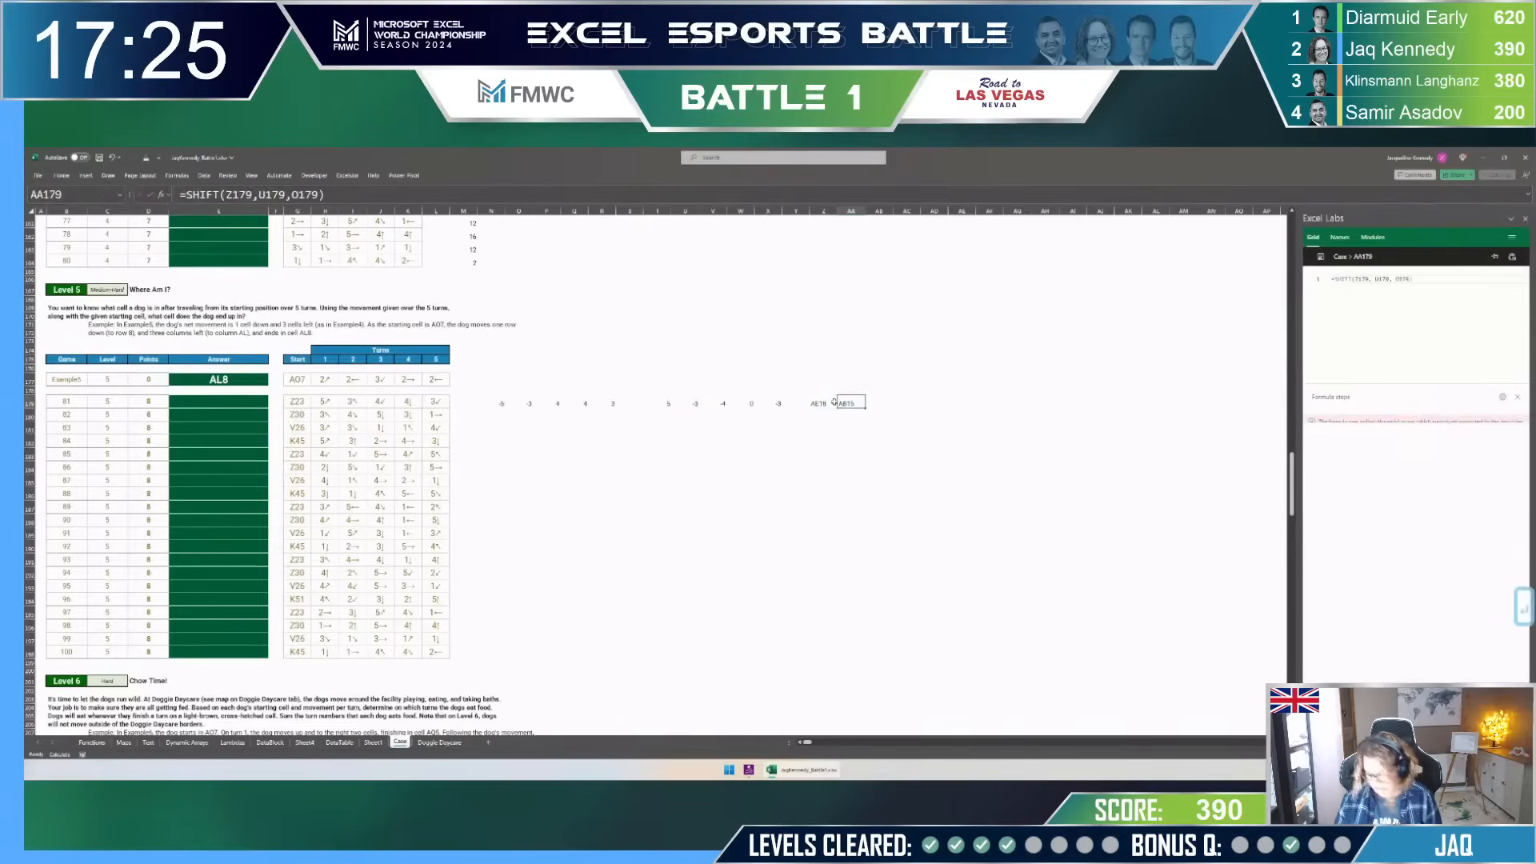
Step: Copy AA179's SHIFT formula across AB179:AD179 for the remaining three turns
key("ctrl+c")
key("Right")
key("ctrl+v")
key("Right")
key("ctrl+v")
key("Right")
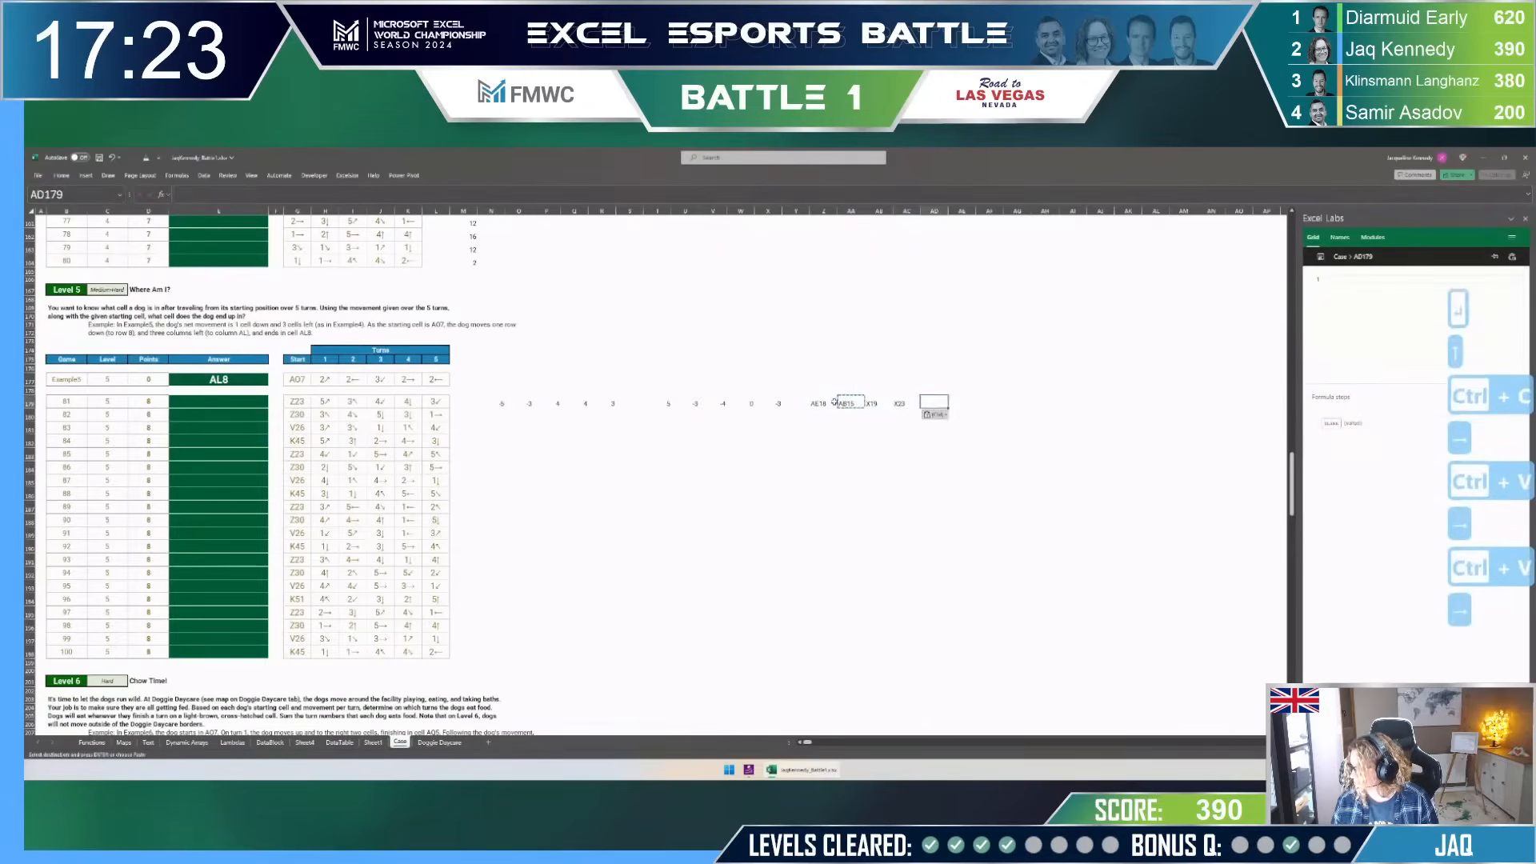
key("ctrl+v")
Step: Copy the movement and position formulas in N179:AD179 to the Example5 row, starting at N177
key("Left")
key("ctrl+Left")
key("ctrl+Left")
key("ctrl+Left")
key("ctrl+Left")
key("ctrl+Left")
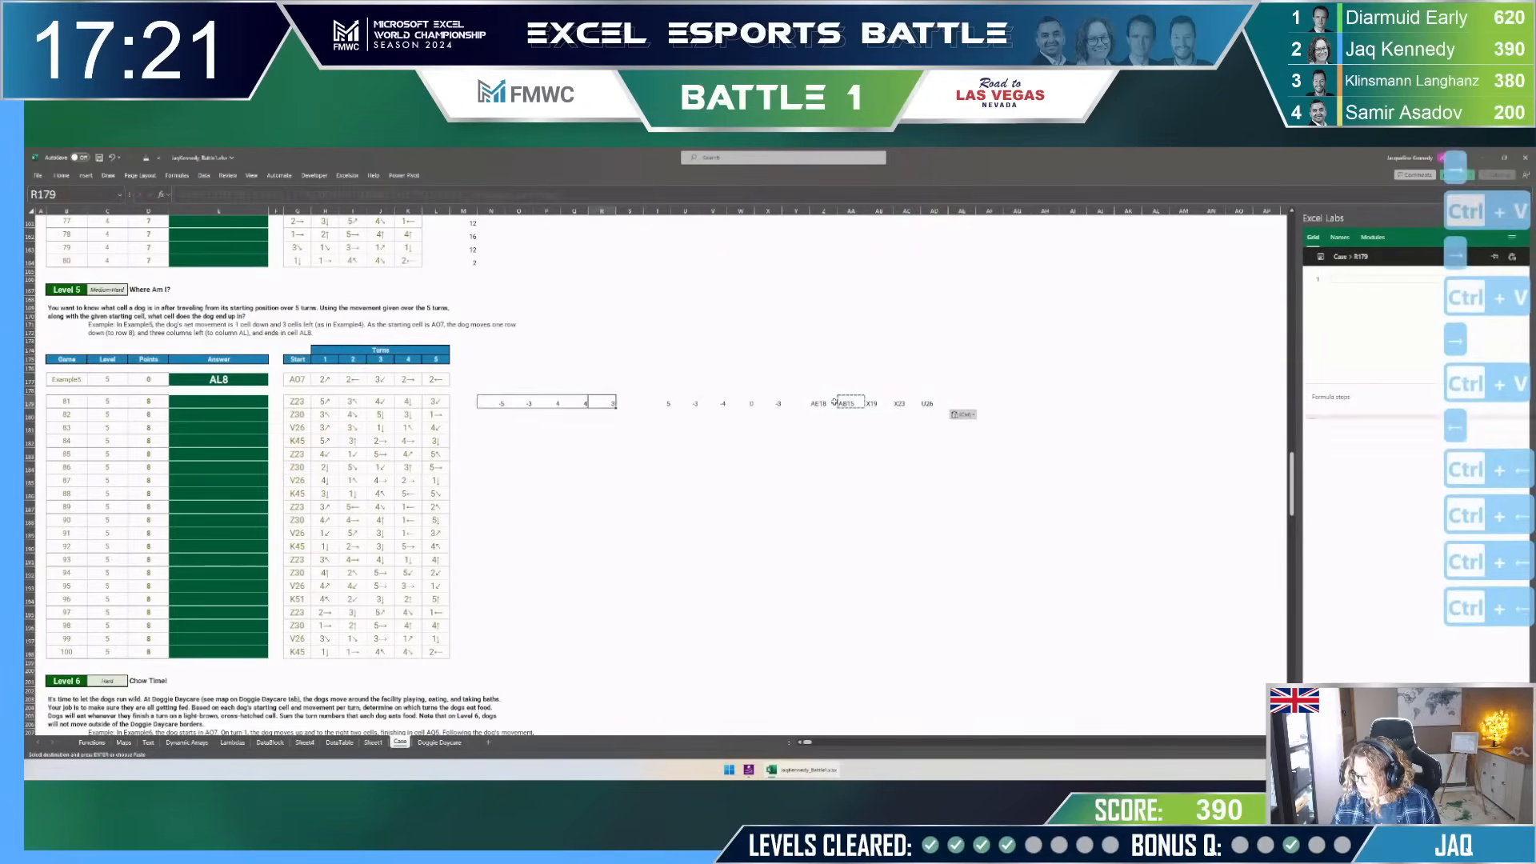
key("ctrl+shift+Right")
key("ctrl+shift+Right")
key("ctrl+shift+Right")
key("ctrl+shift+Right")
key("ctrl+shift+Right")
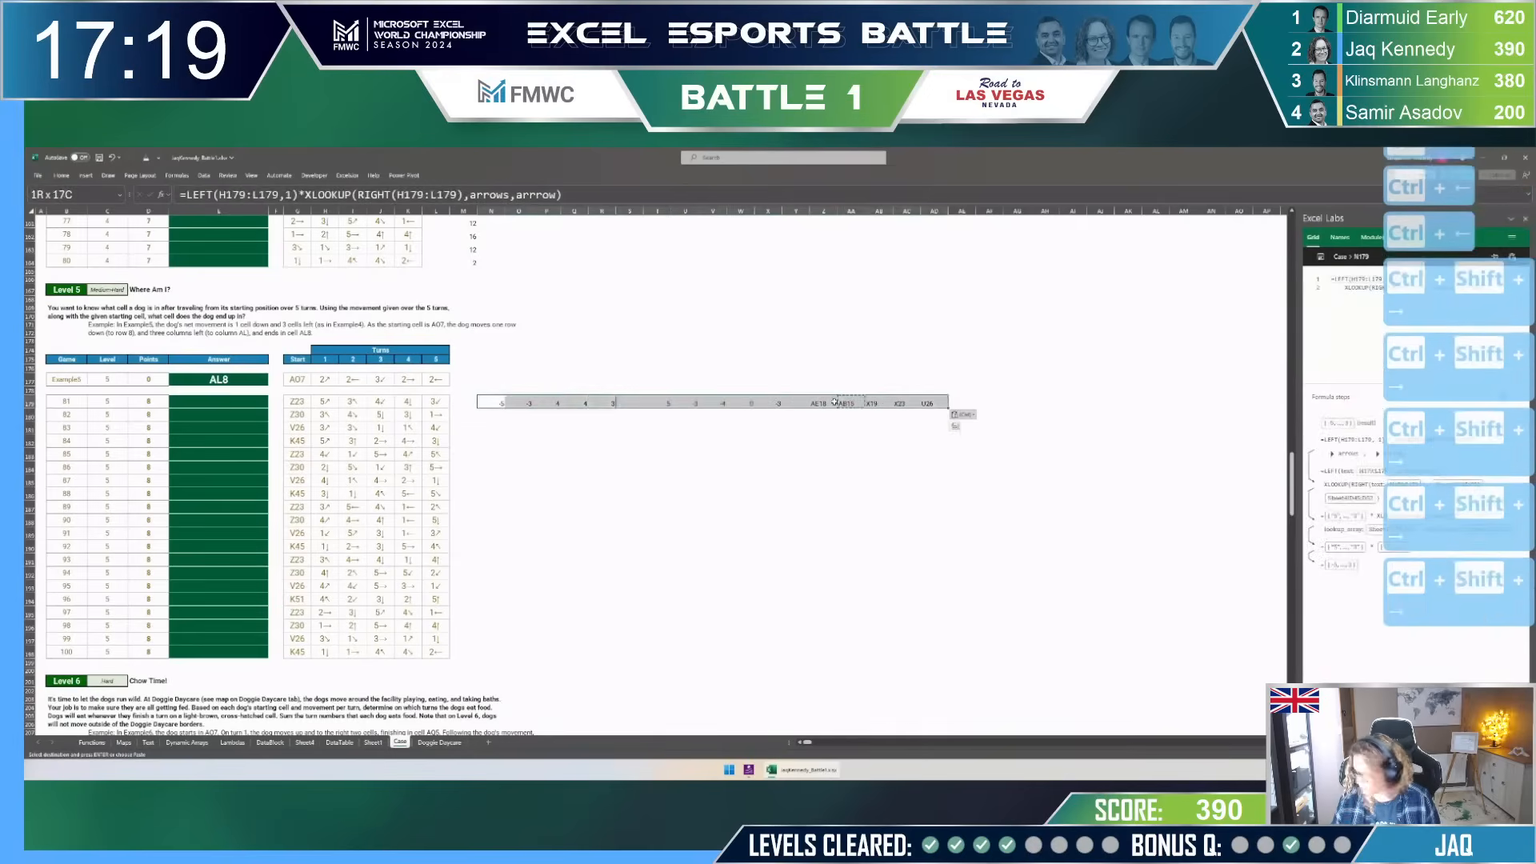
key("ctrl+c")
key("Up")
key("Up")
key("ctrl+v")
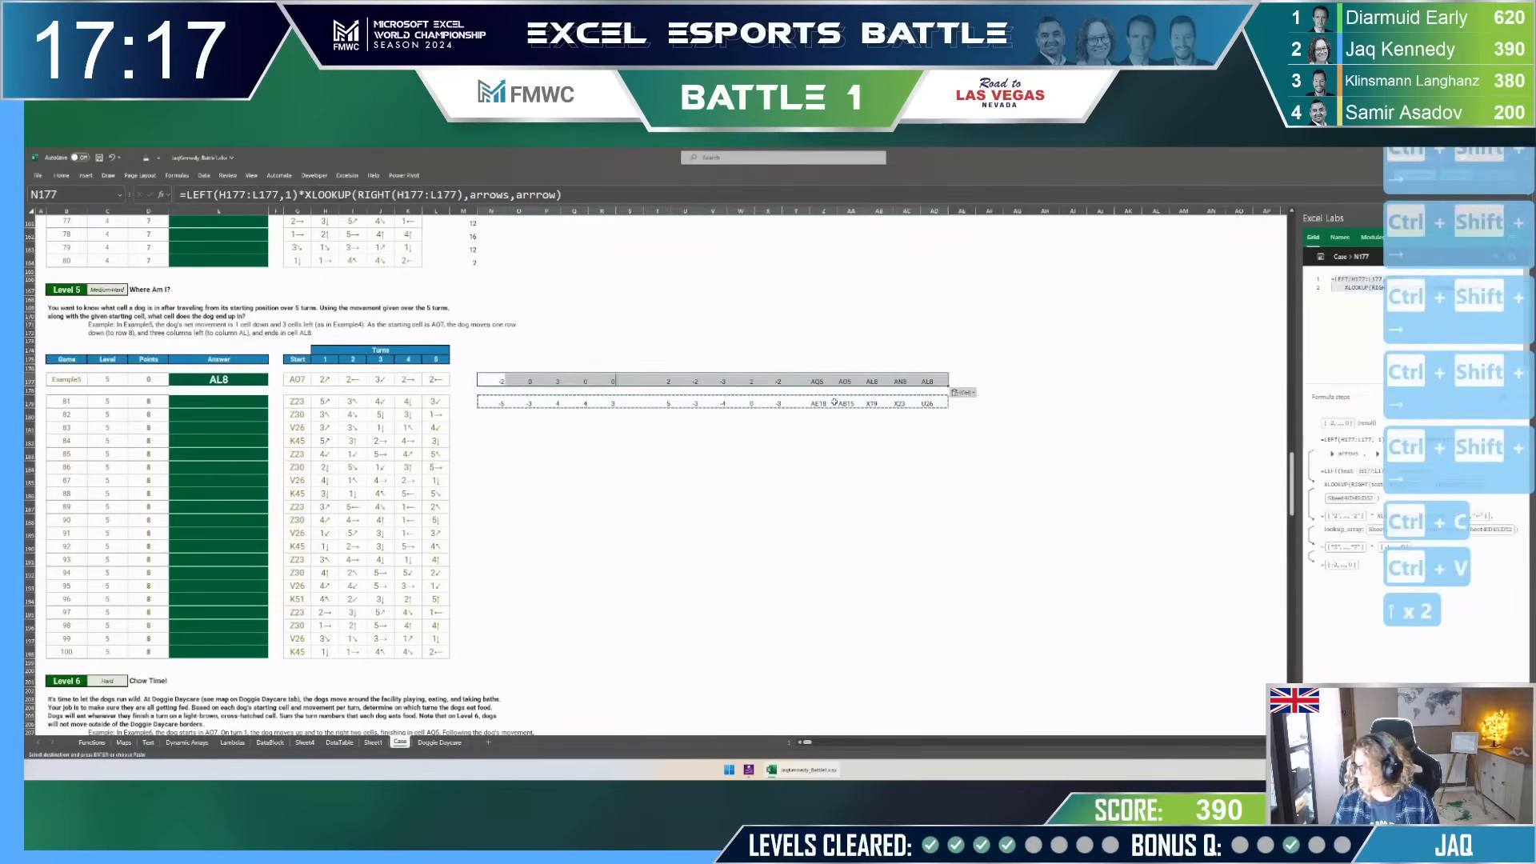
Step: Fill the copied N179:AD179 formulas through row 198 for games 81 to 100
key("Down")
key("Down")
key("Left")
key("Left")
key("ctrl+Down")
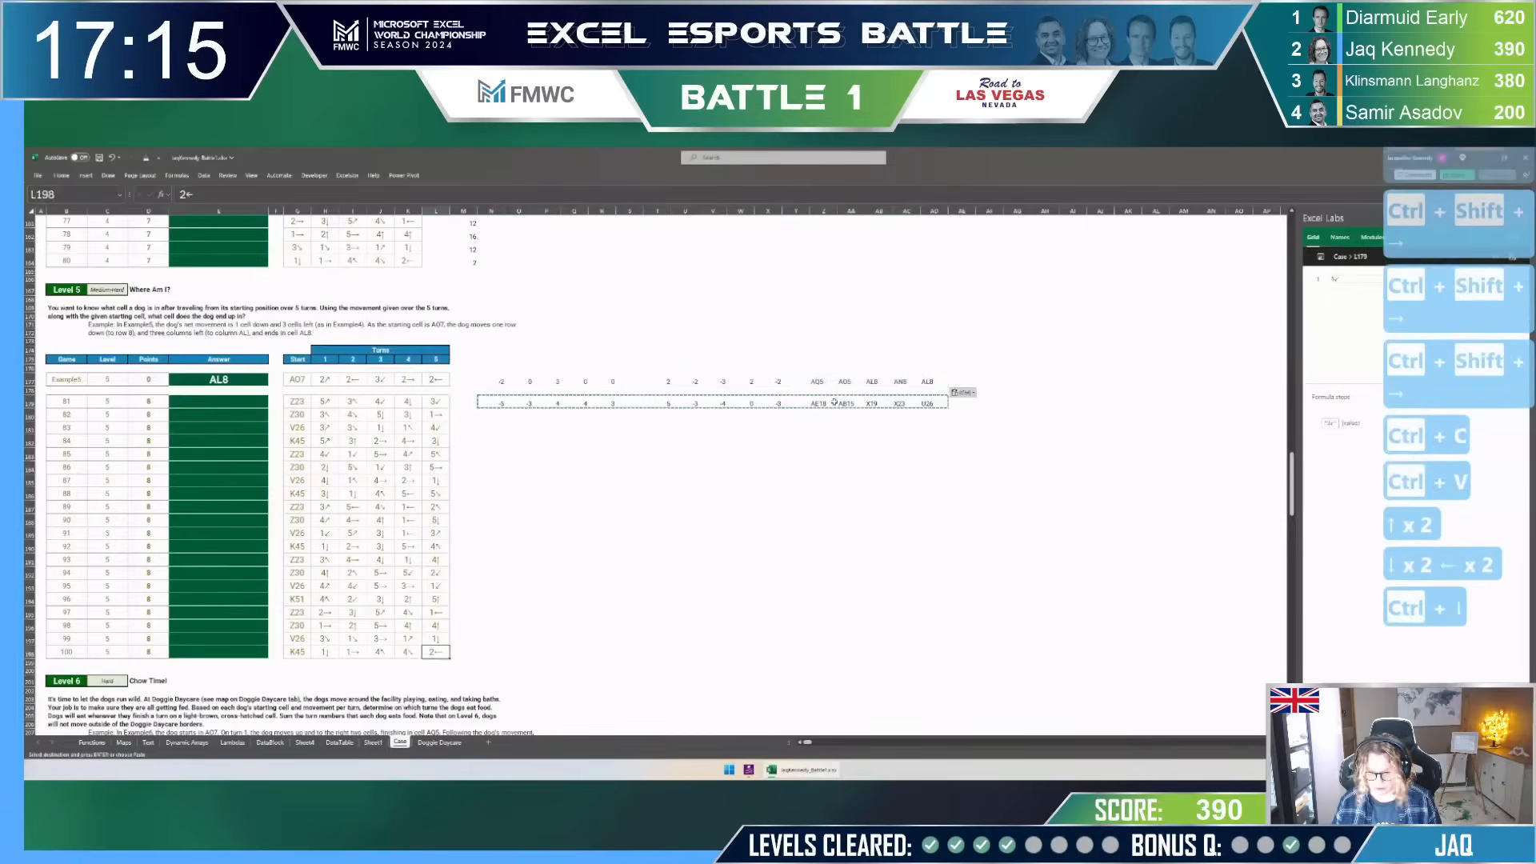
key("Right")
key("Right")
key("ctrl+shift+Up")
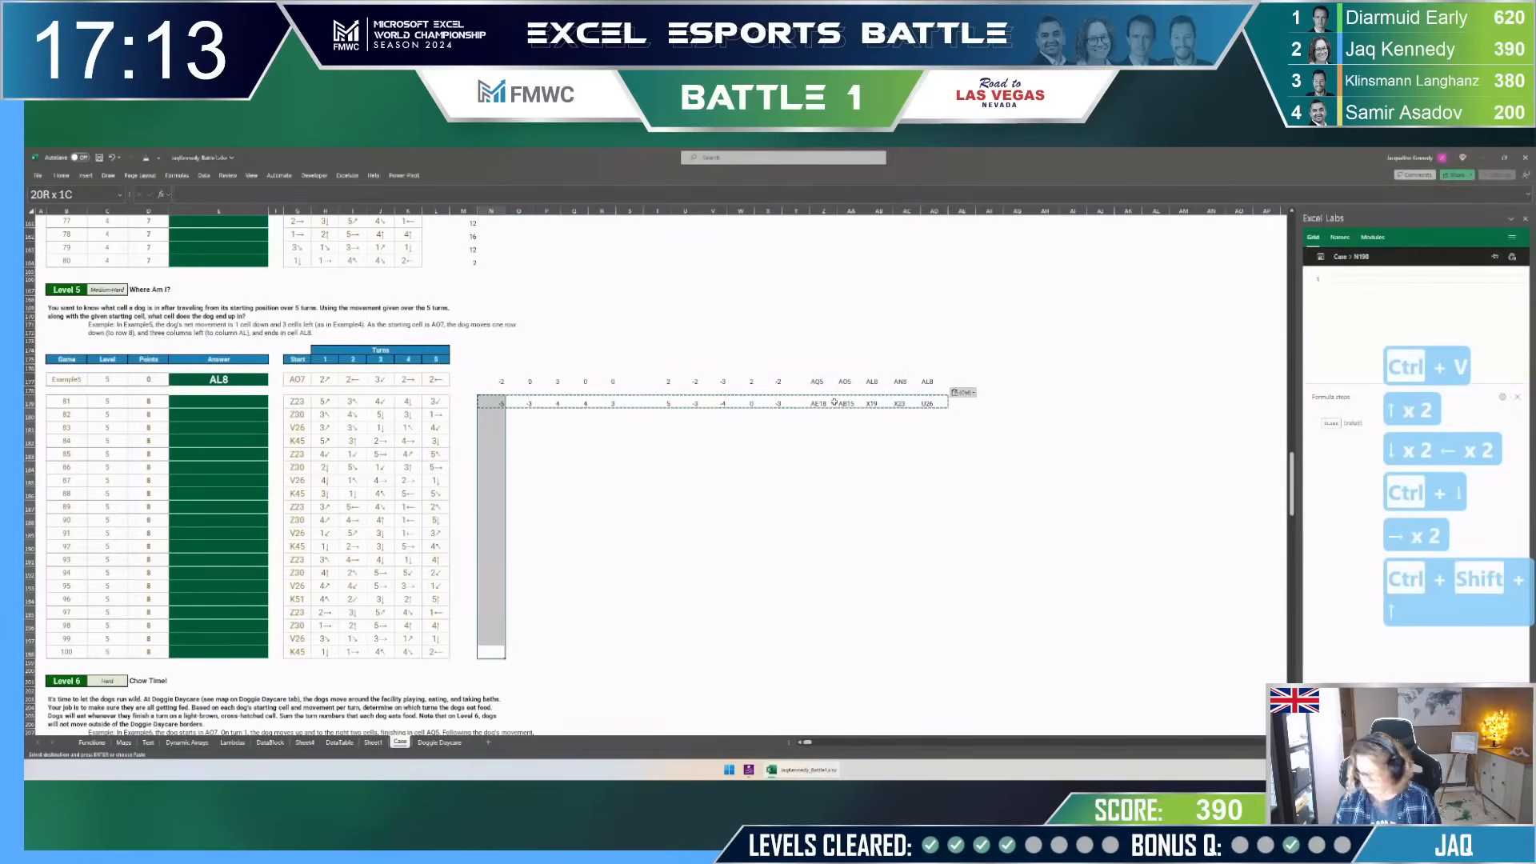
key("ctrl+v")
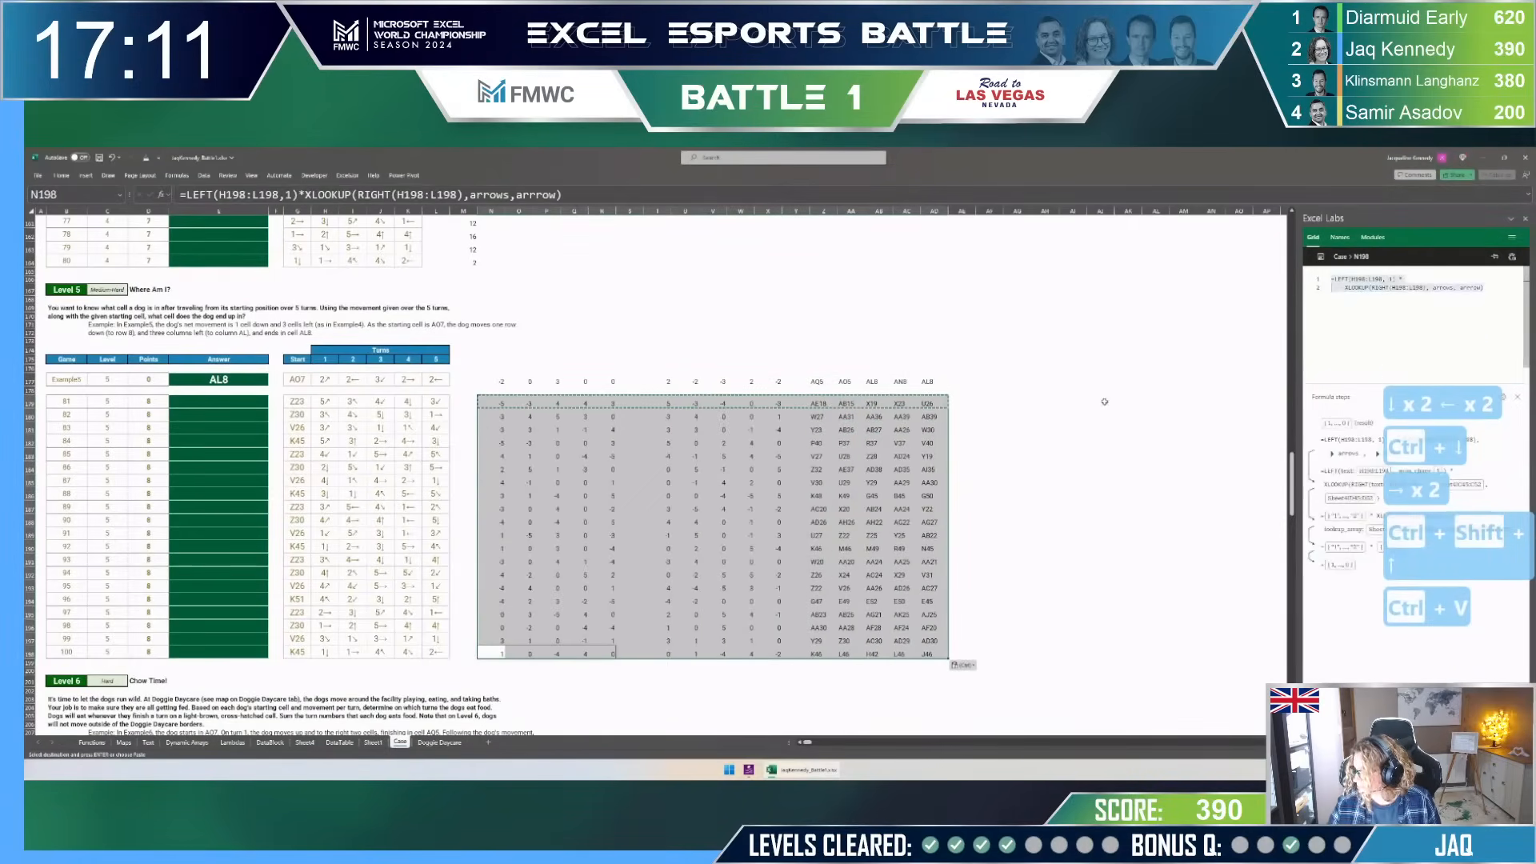
Step: Copy the final positions in AD179:AD198 and paste them as plain values for the Level 5 answers
left_click(928, 403)
key("ctrl+shift+Down")
key("ctrl+c")
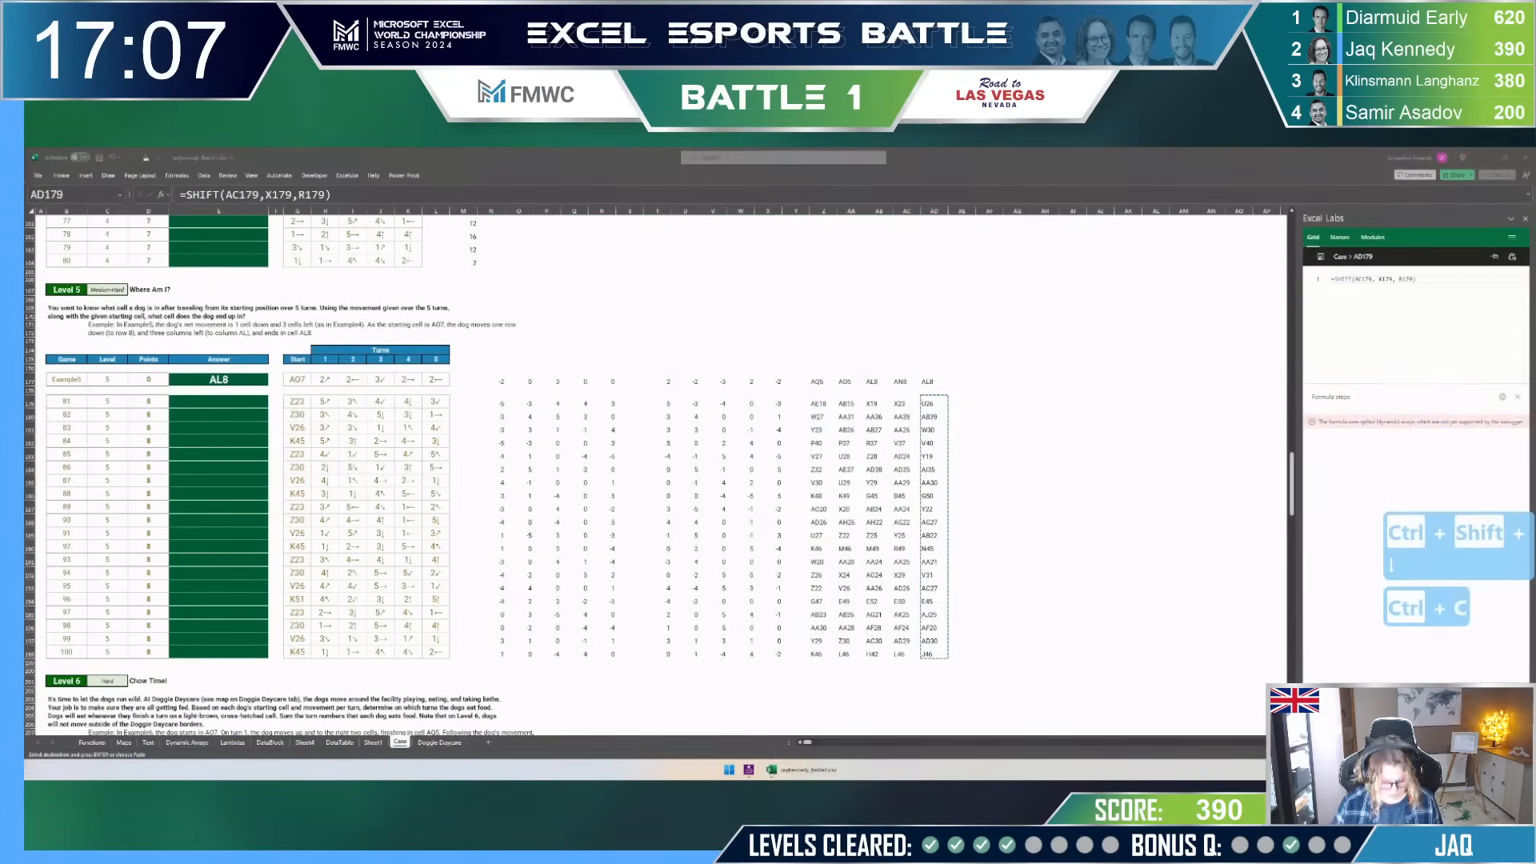
key("ctrl+shift+v")
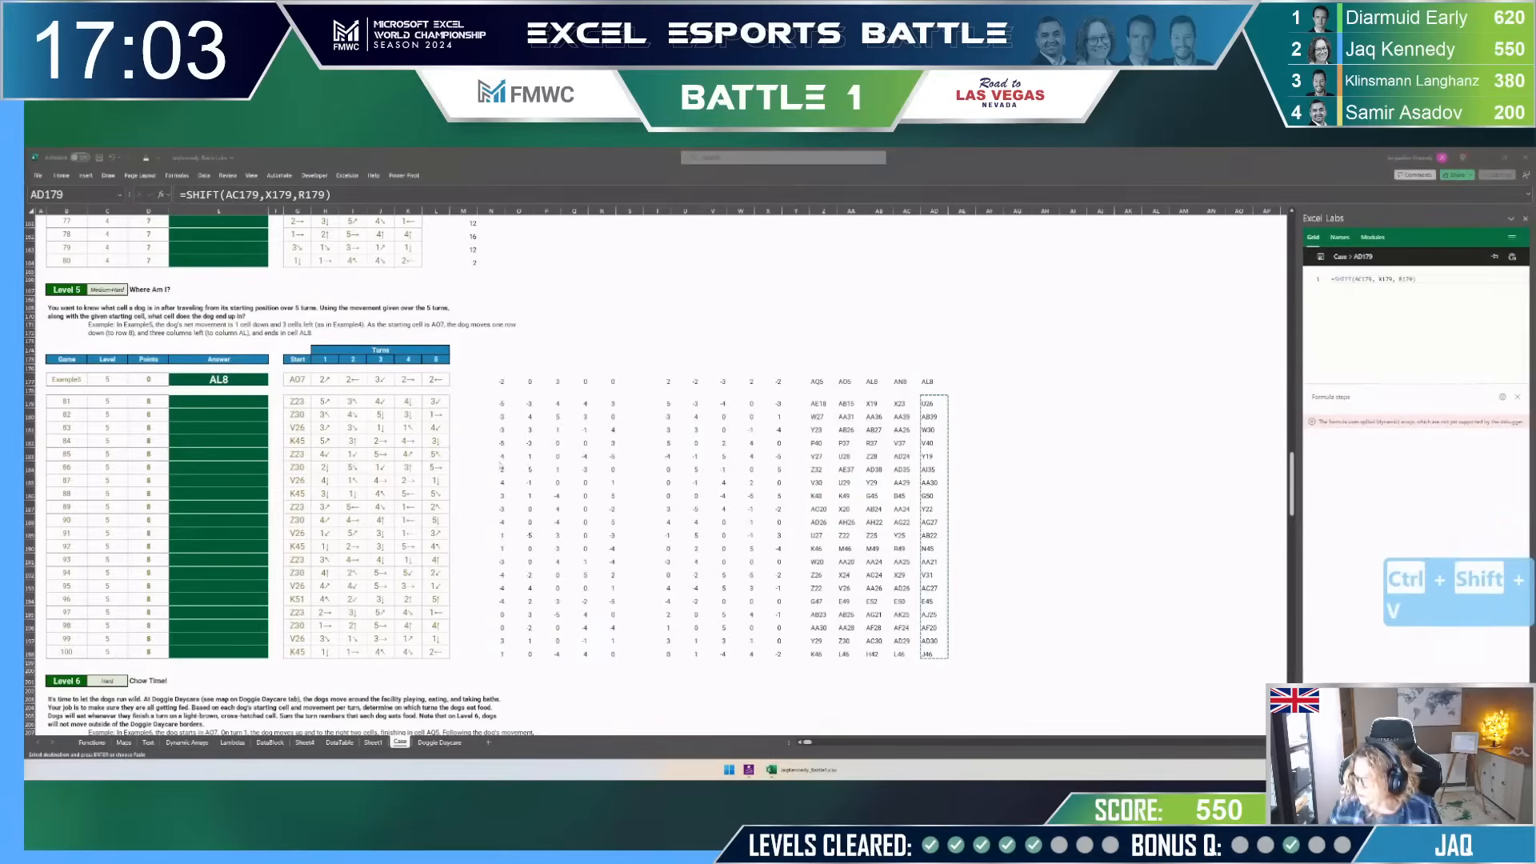
Step: Examine Level 6's feeding rules, its 20-turn movement table from H217, and the Doggie Daycare map
scroll(493, 468, "down", 2)
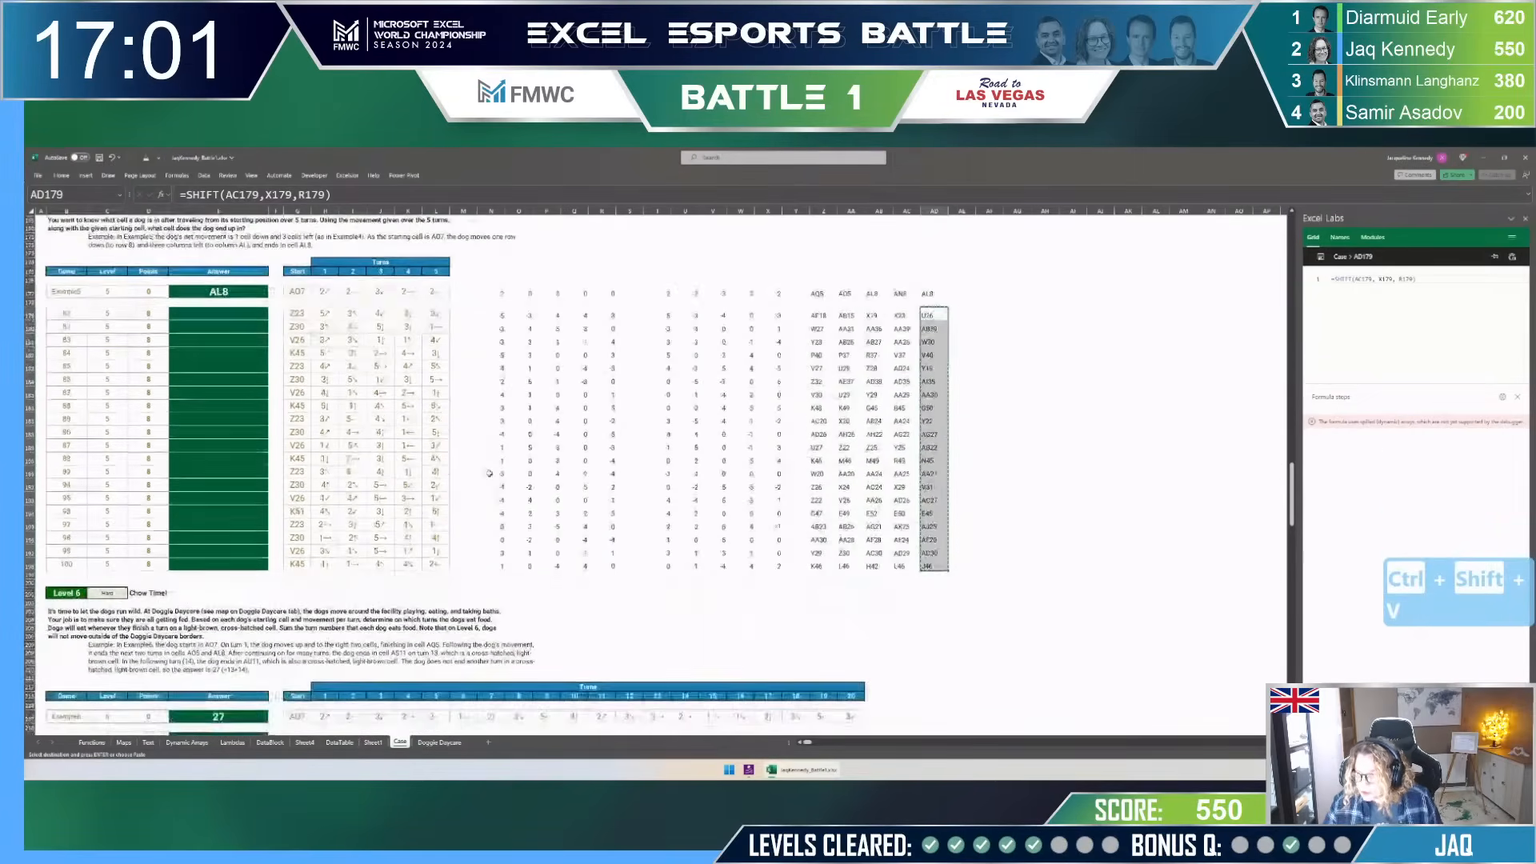
scroll(489, 474, "down", 12)
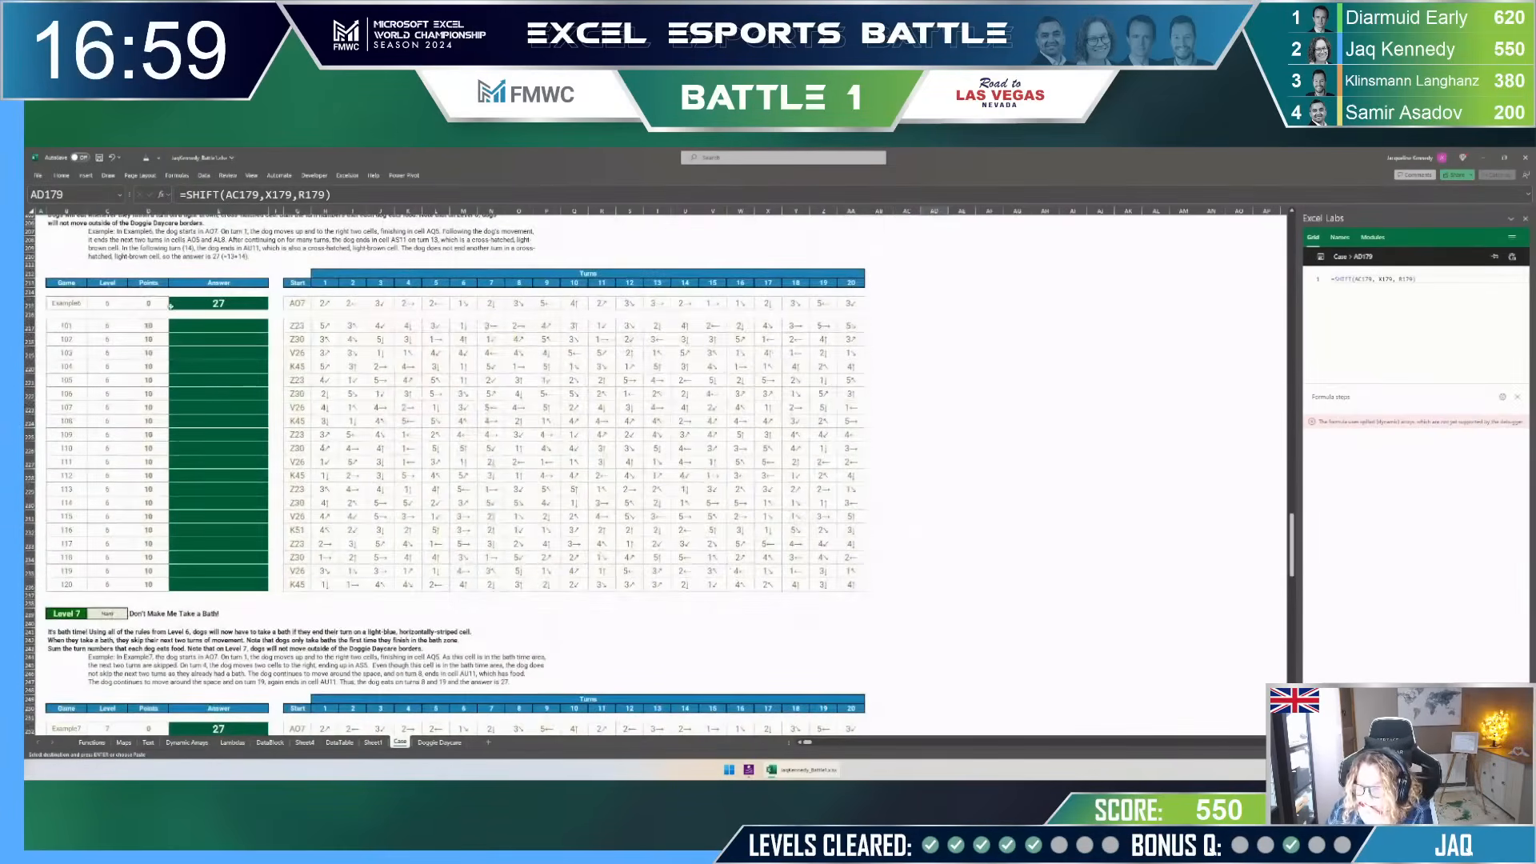
scroll(192, 328, "up", 1)
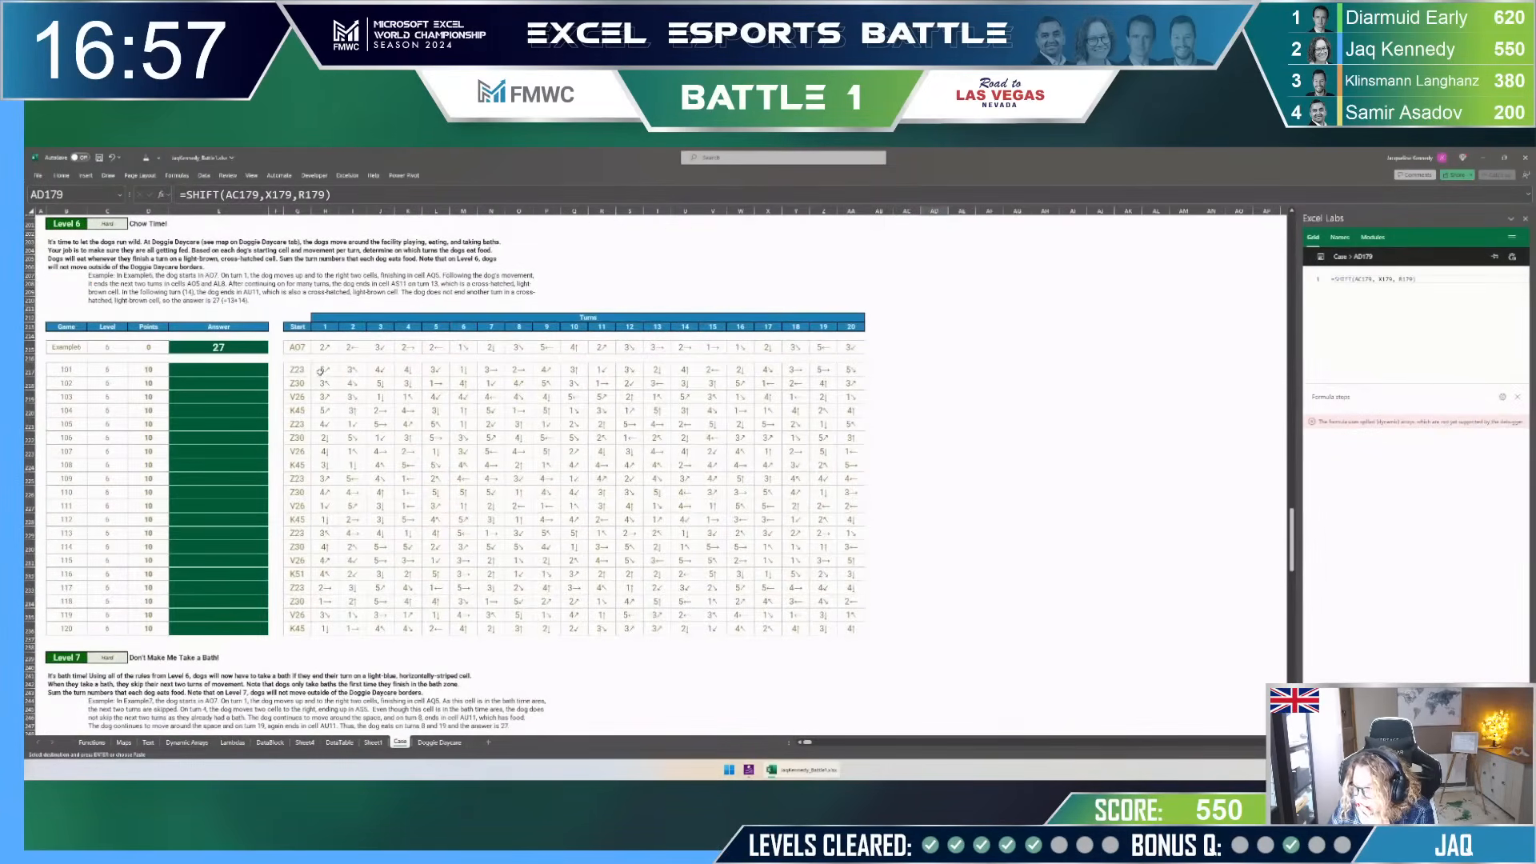
left_click(322, 369)
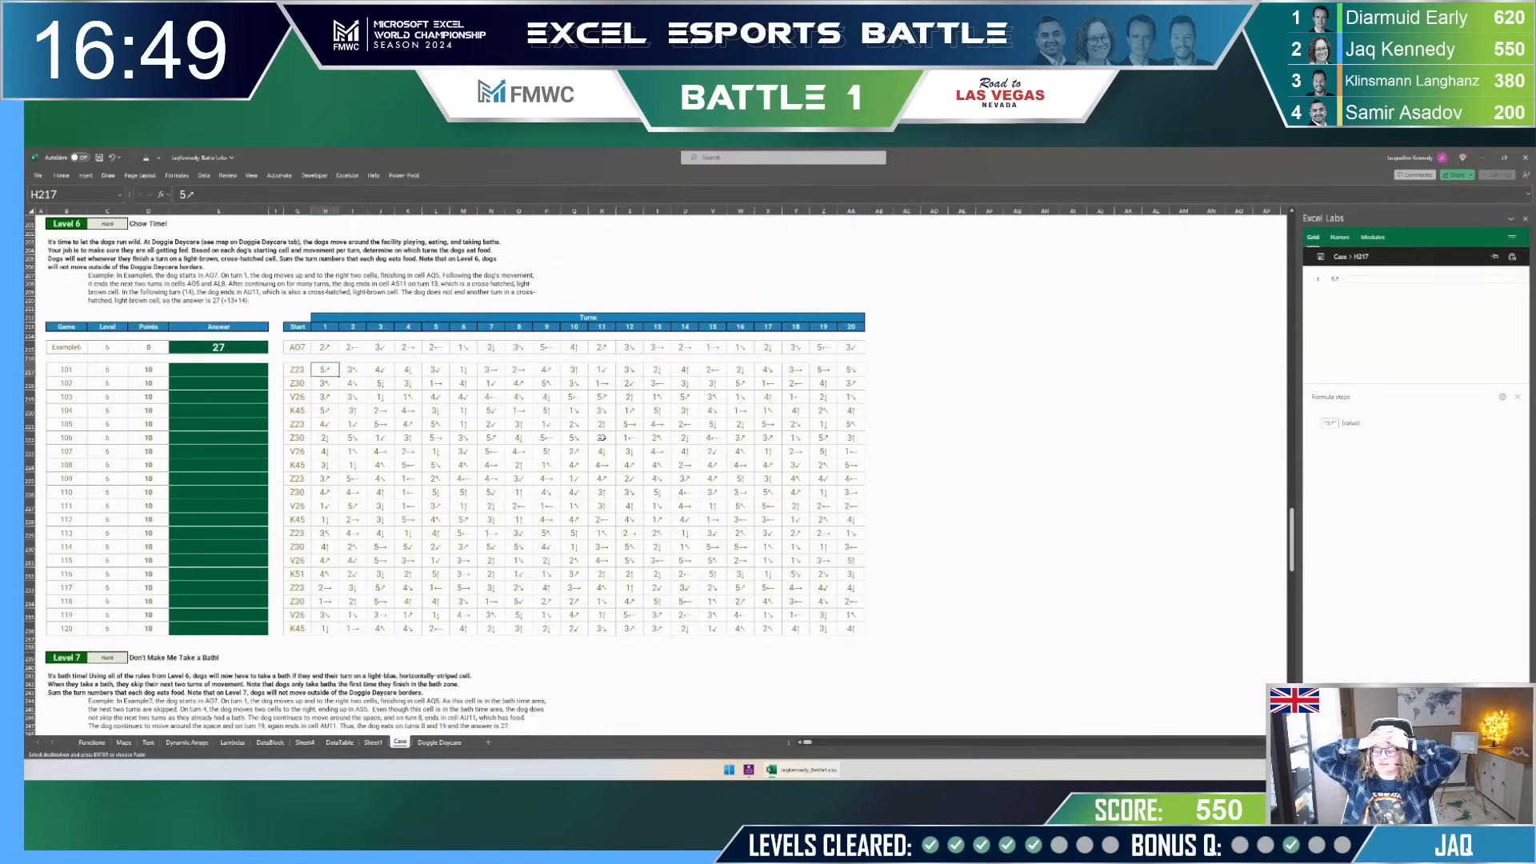
scroll(602, 437, "up", 1)
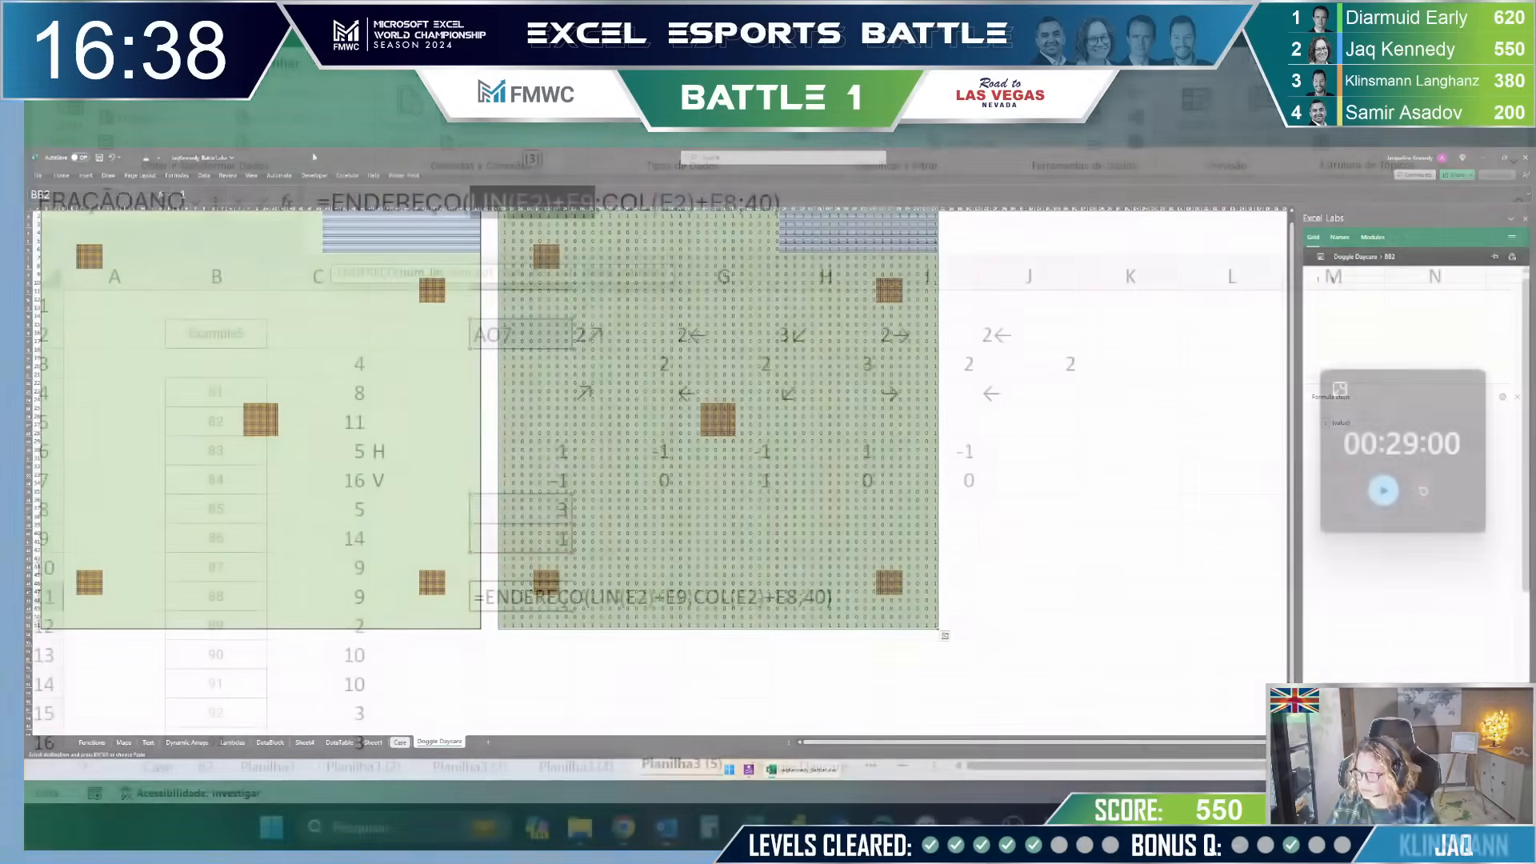
Step: Inspect the row and column arguments of E11's ENDEREÇO formula and check the Level 5 example on the Case sheet
left_click_drag(602, 203, 666, 204)
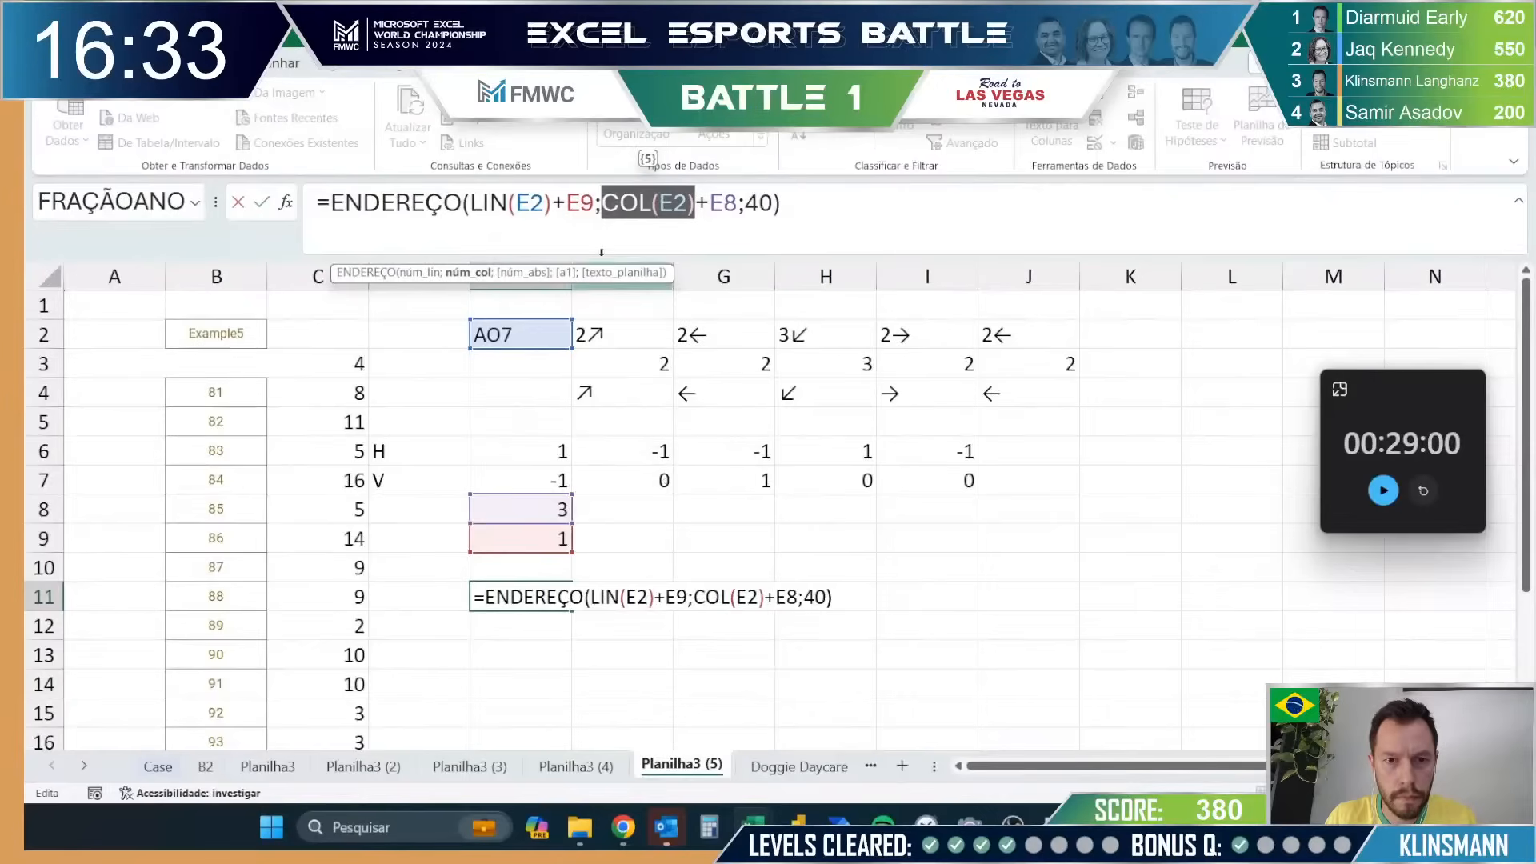
left_click_drag(602, 204, 742, 206)
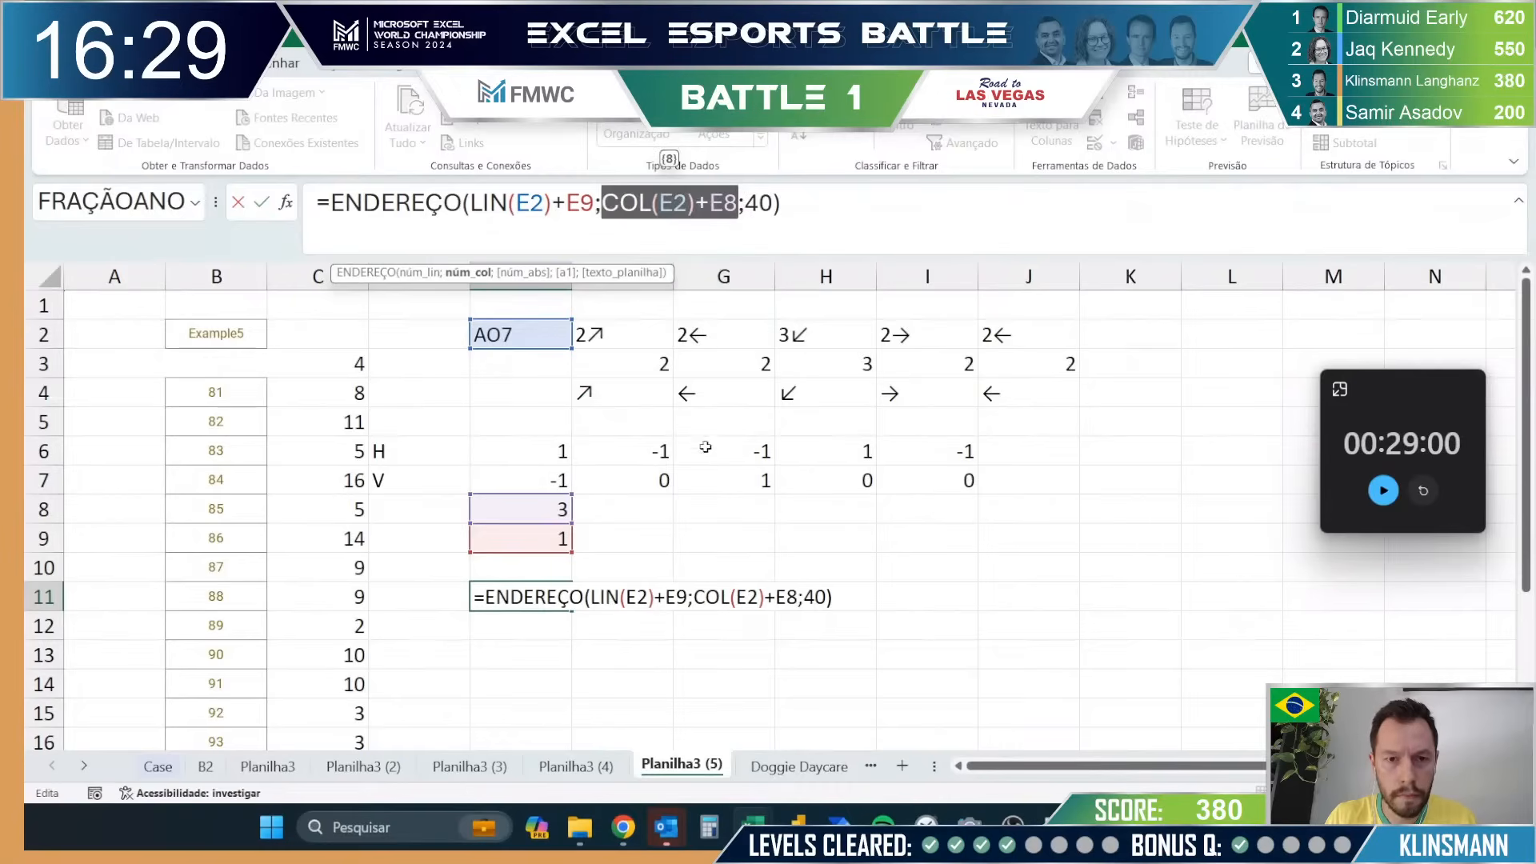
key("Escape")
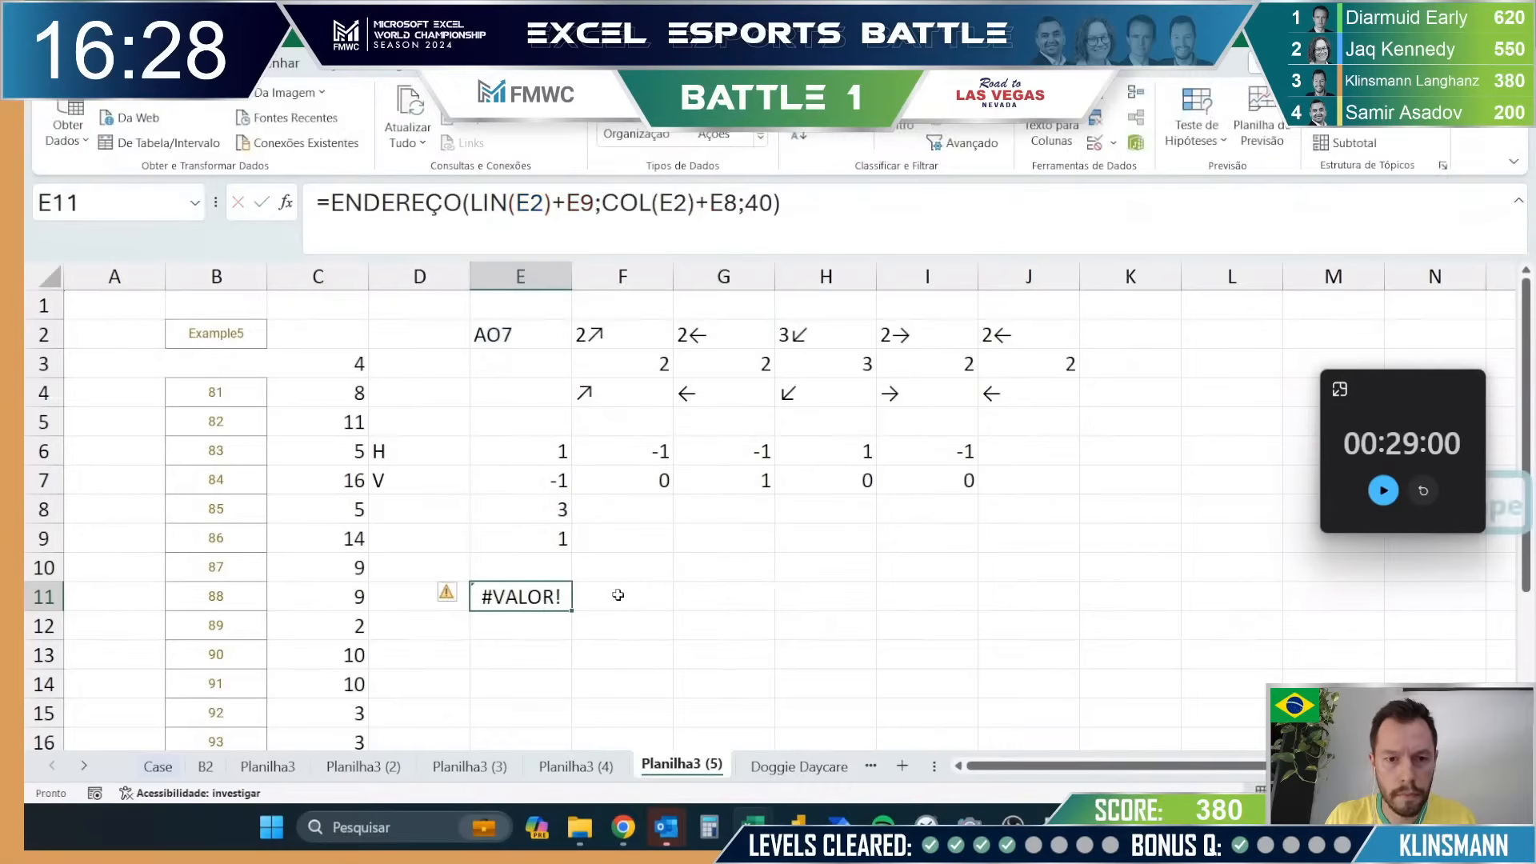
left_click(159, 768)
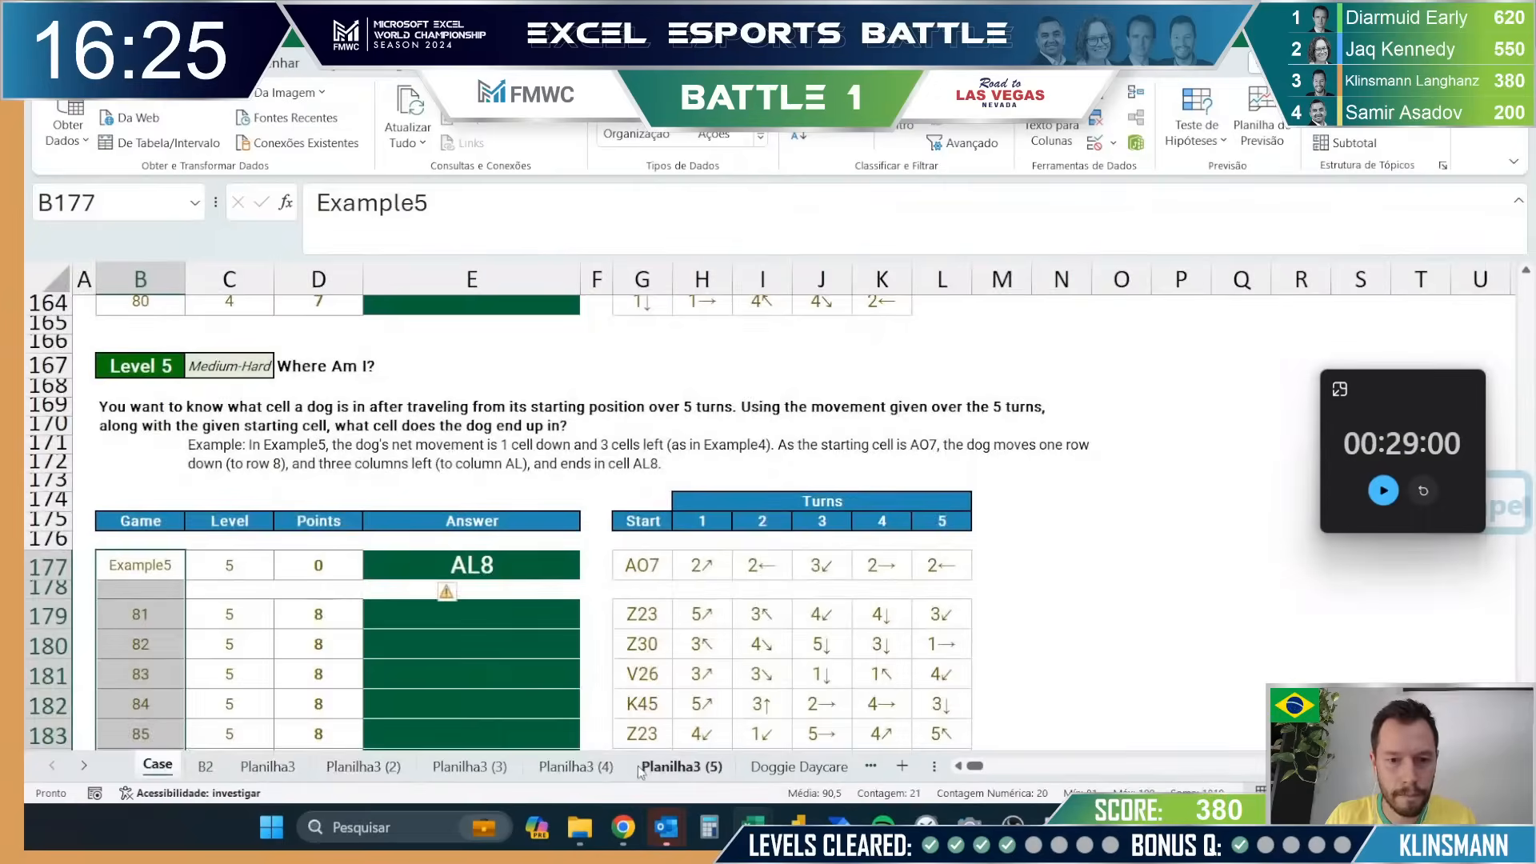
left_click(676, 766)
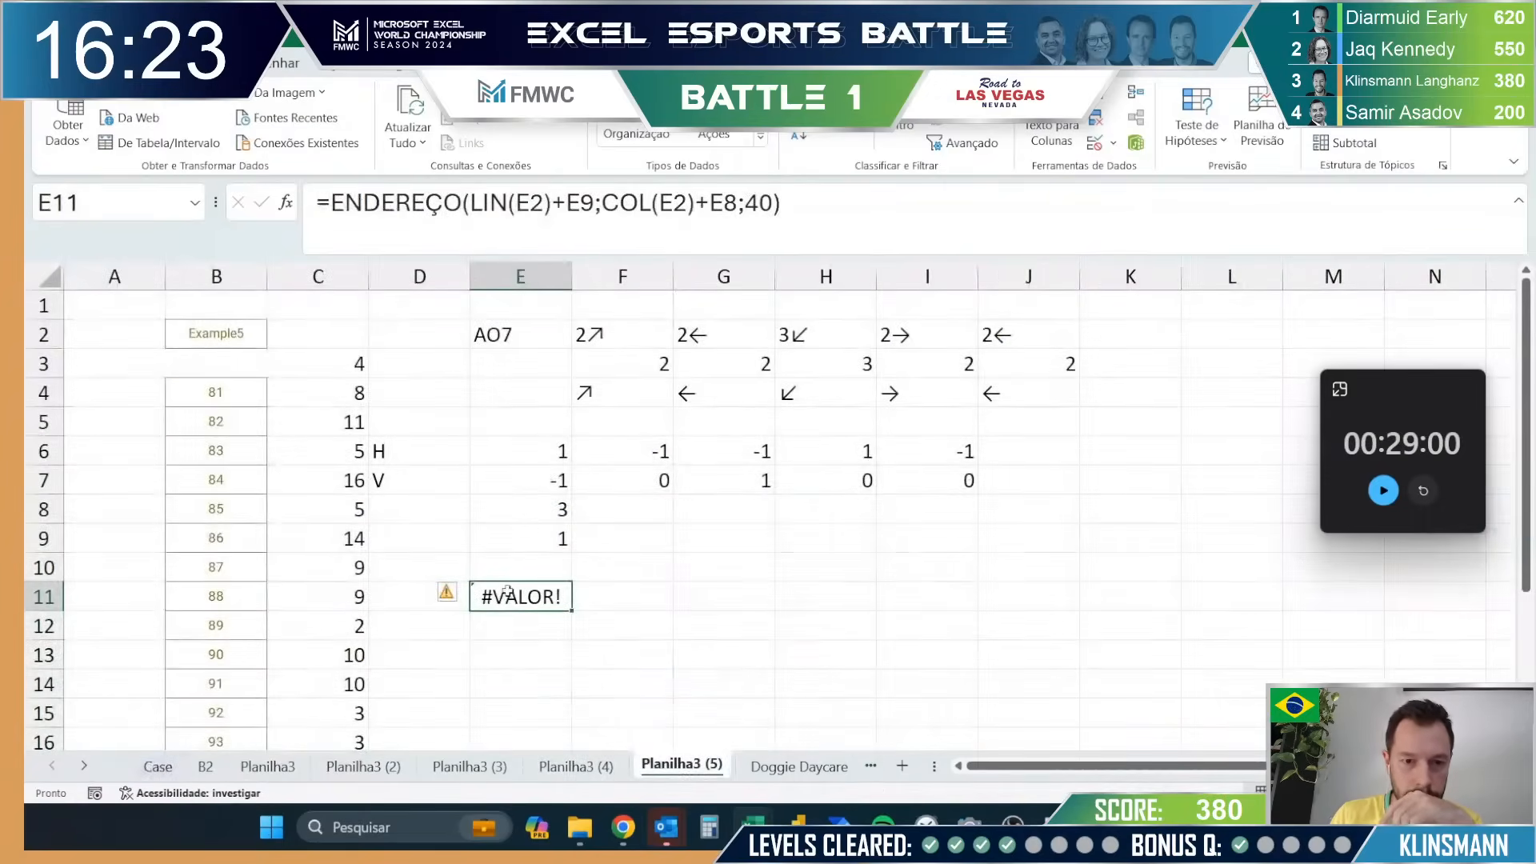
double_click(509, 598)
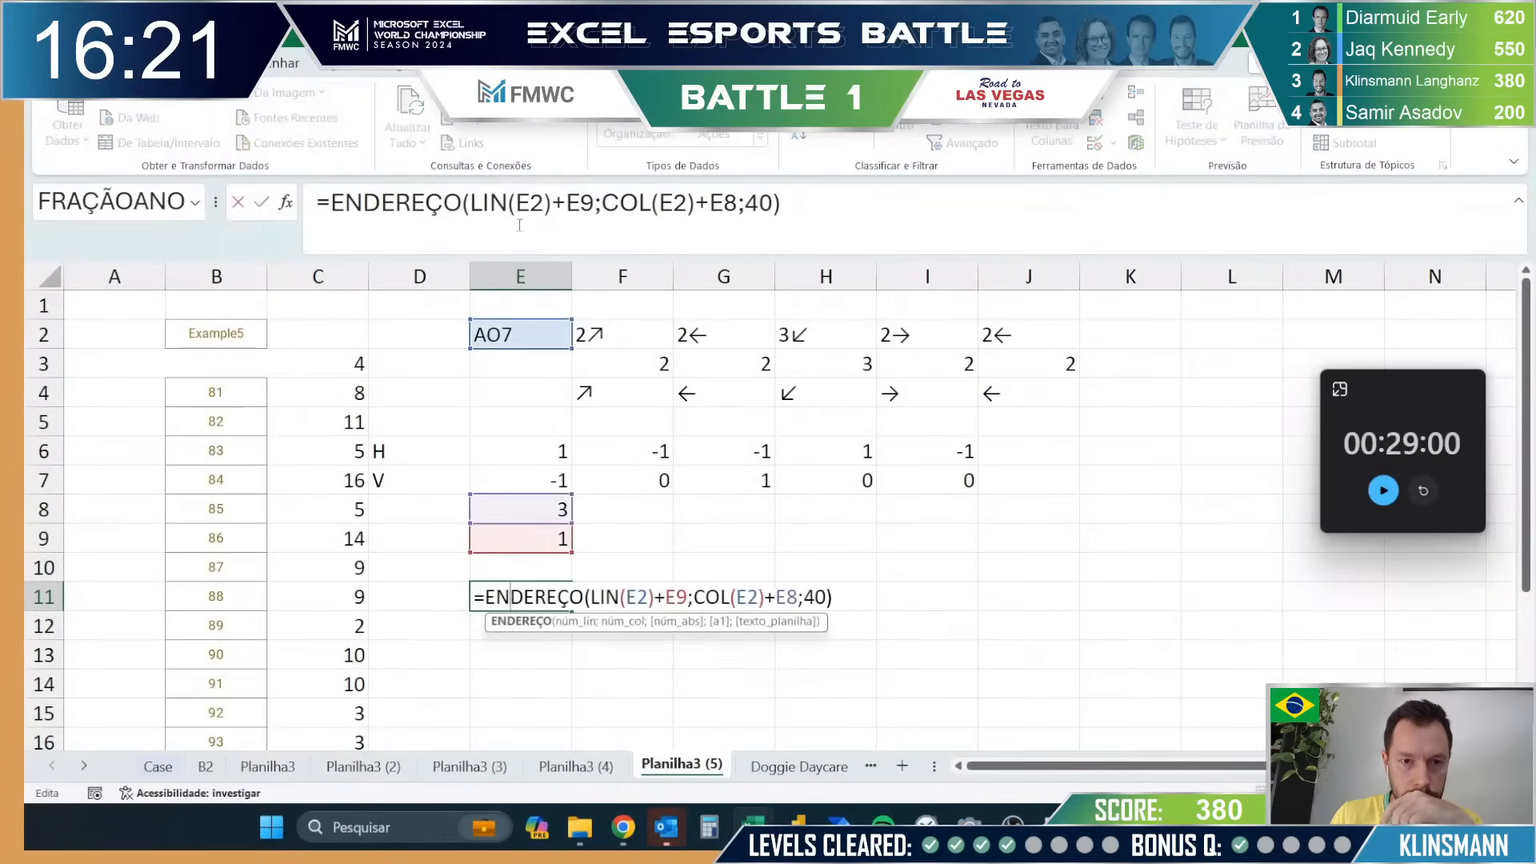
left_click(472, 202)
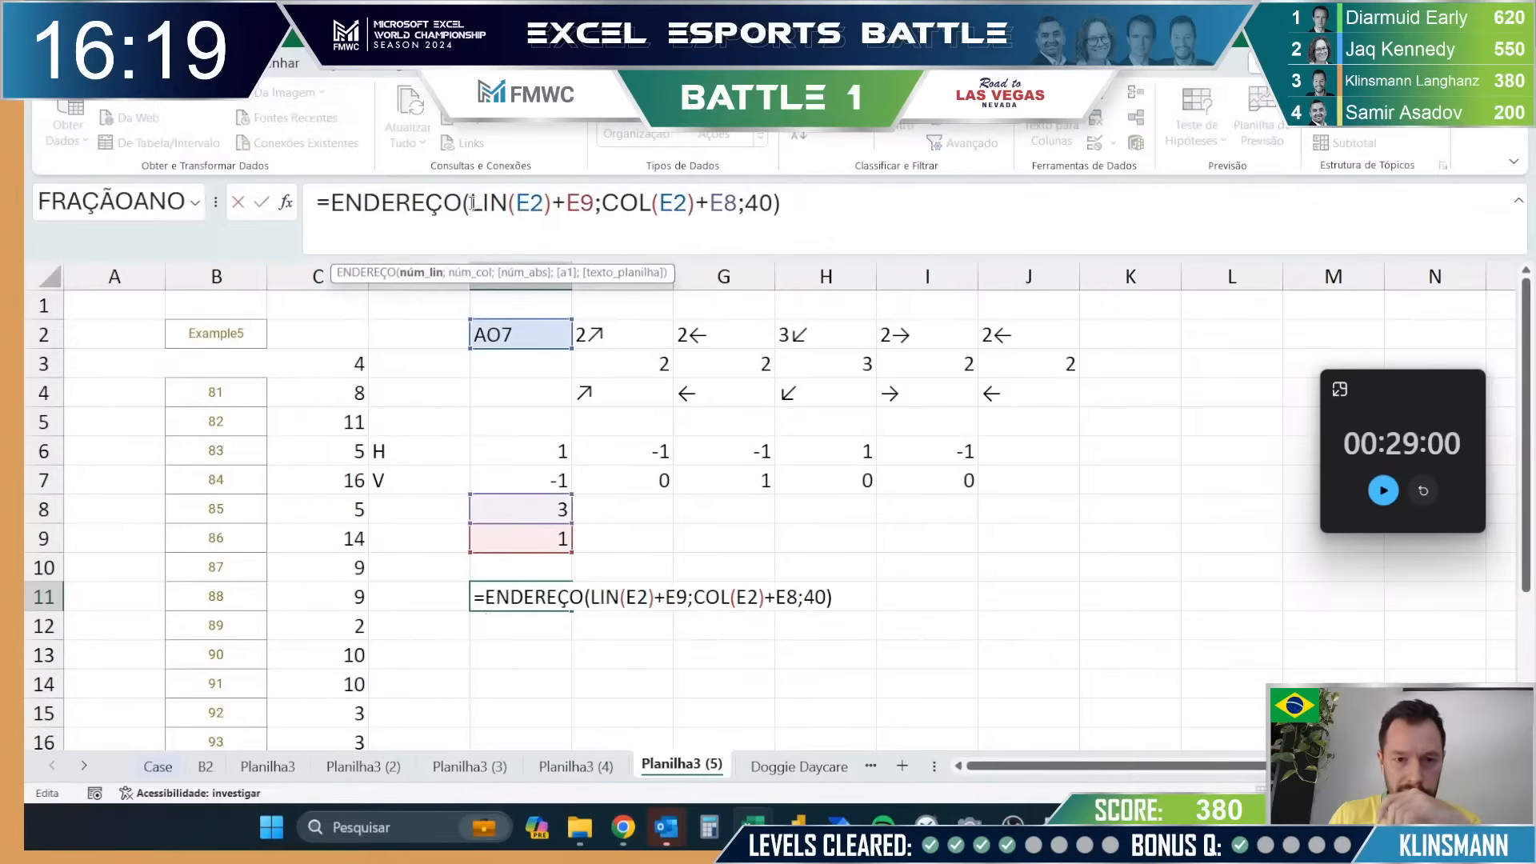
key("ctrl+Return")
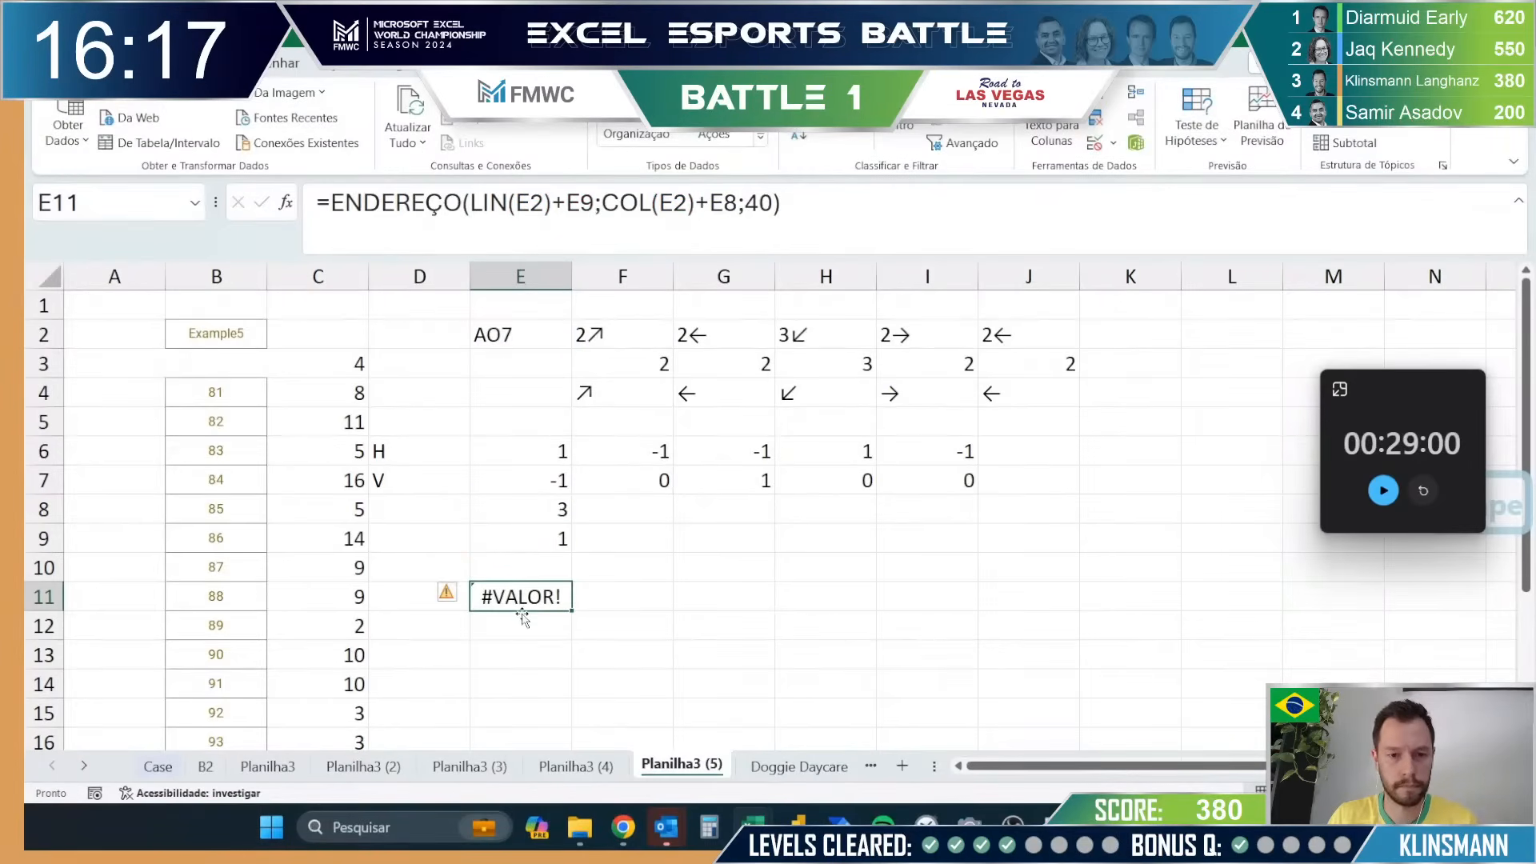
Step: Move the ENDEREÇO formula from E11 to E12 and enter =LIN(INDIRETO(E2)) in E10
left_click_drag(522, 615, 520, 640)
double_click(521, 578)
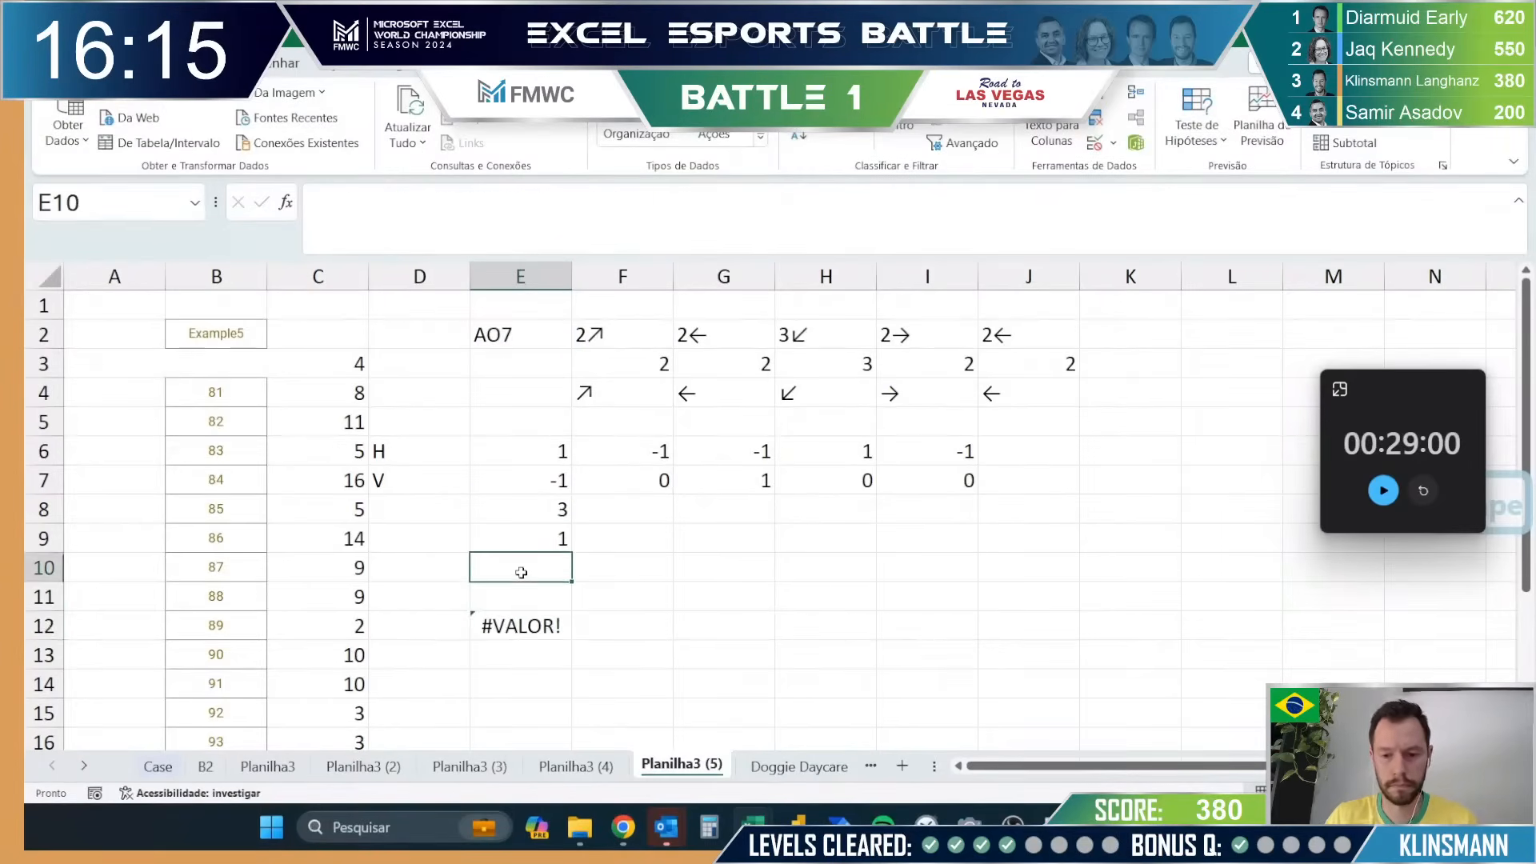
type("=l")
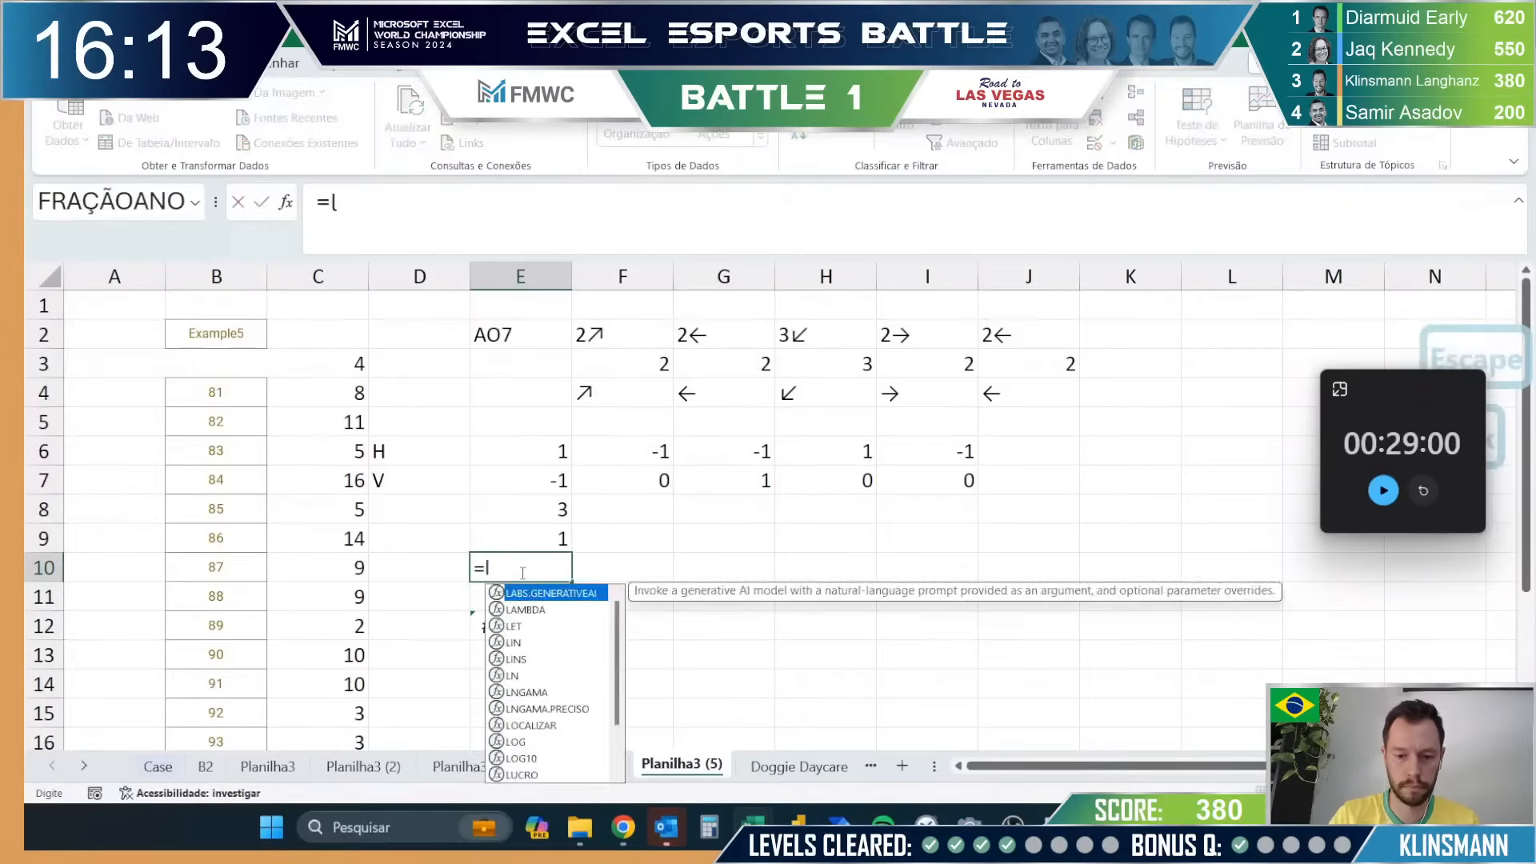
type("in(ind")
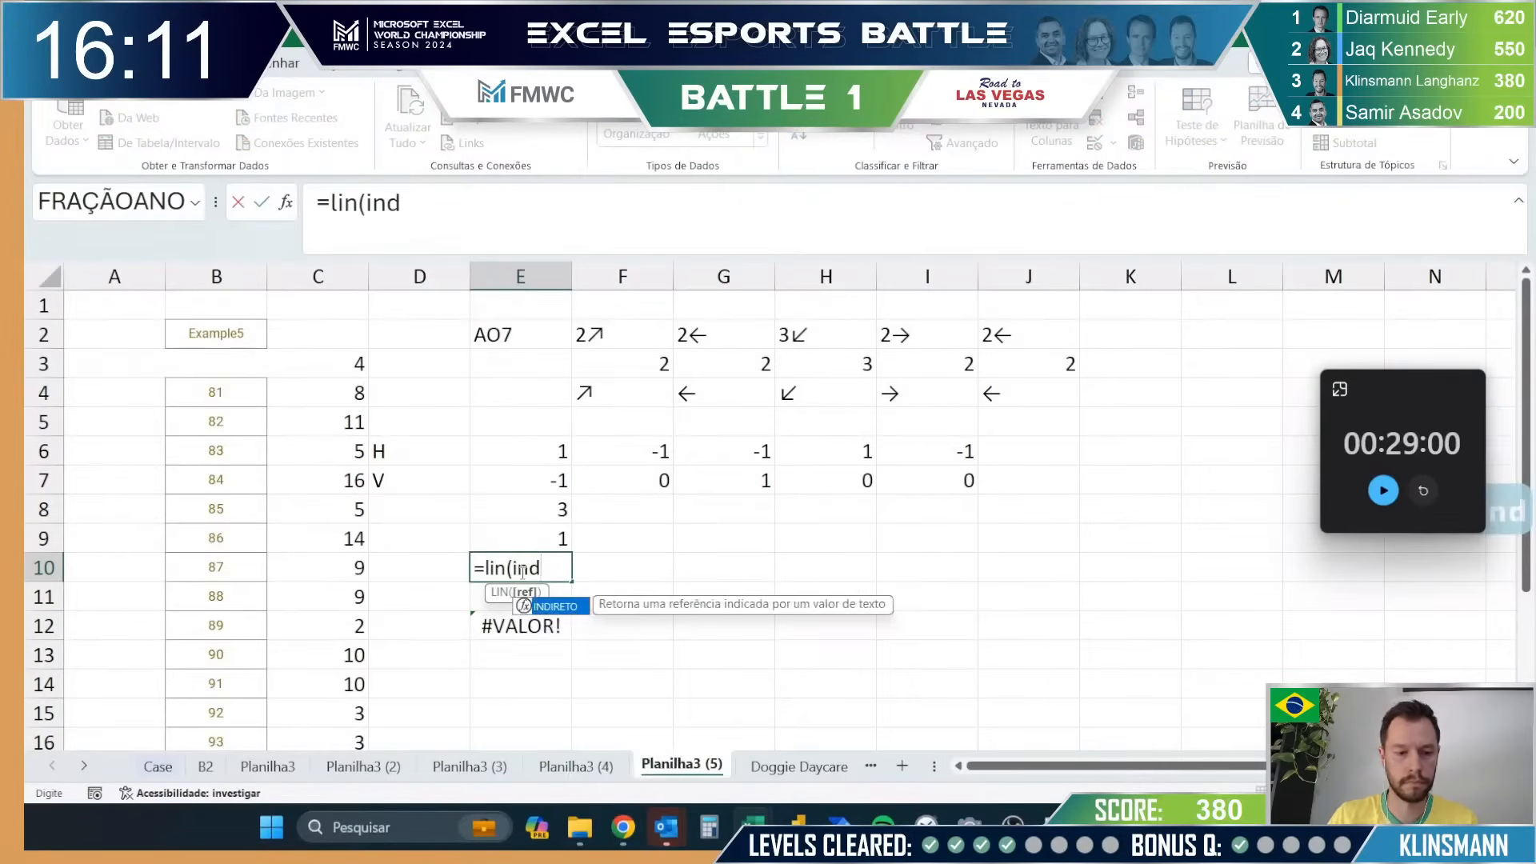
key("Tab")
left_click(497, 336)
type(")")
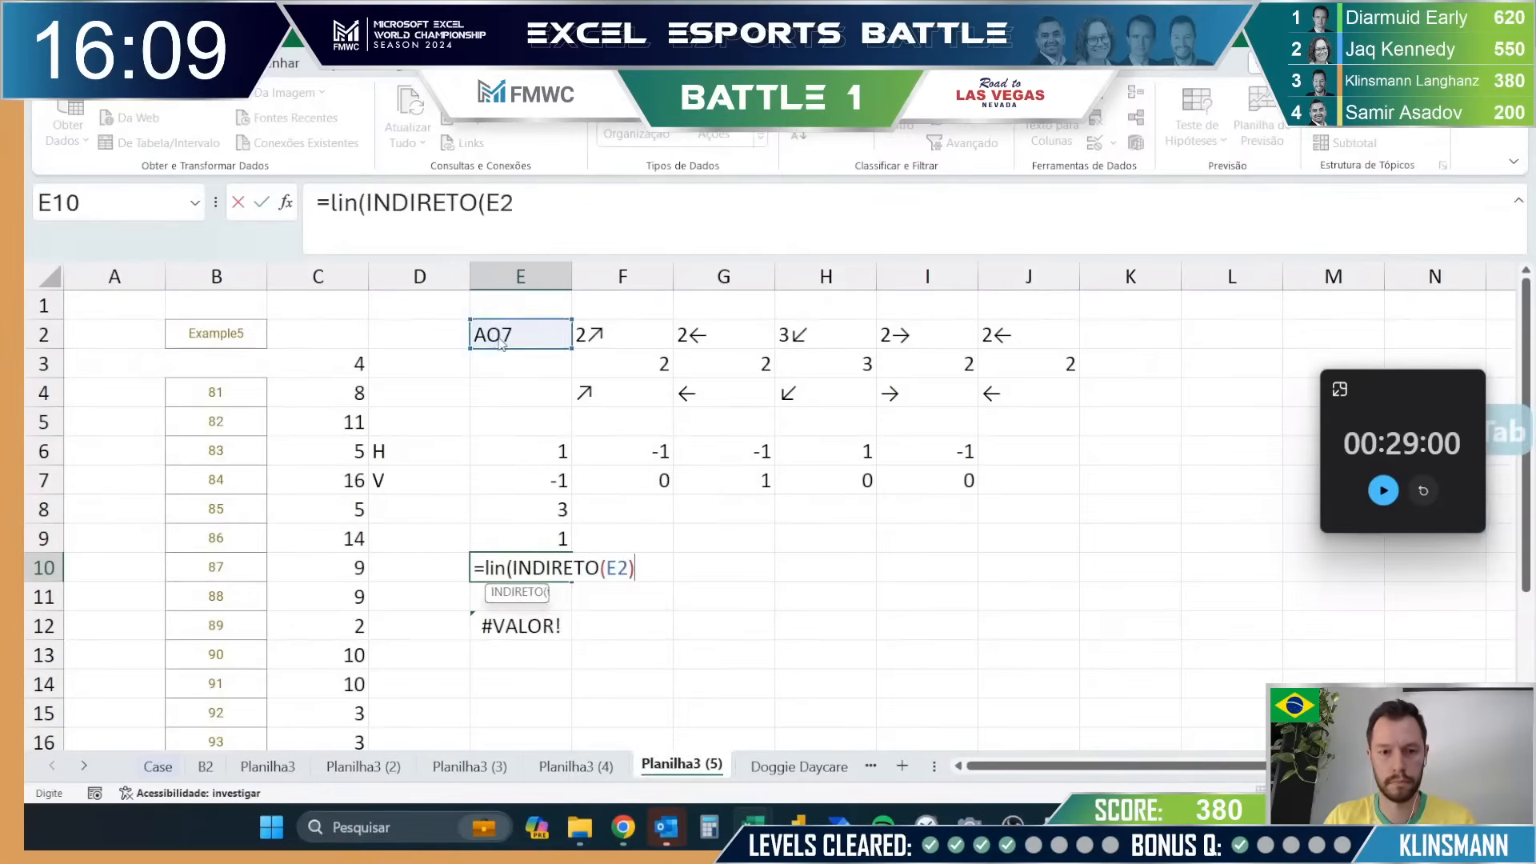
key("Return")
key("Return")
Step: Enter =COL(INDIRETO(E2)) in E11 and move the ENDEREÇO formula from E12 to E13
type("=")
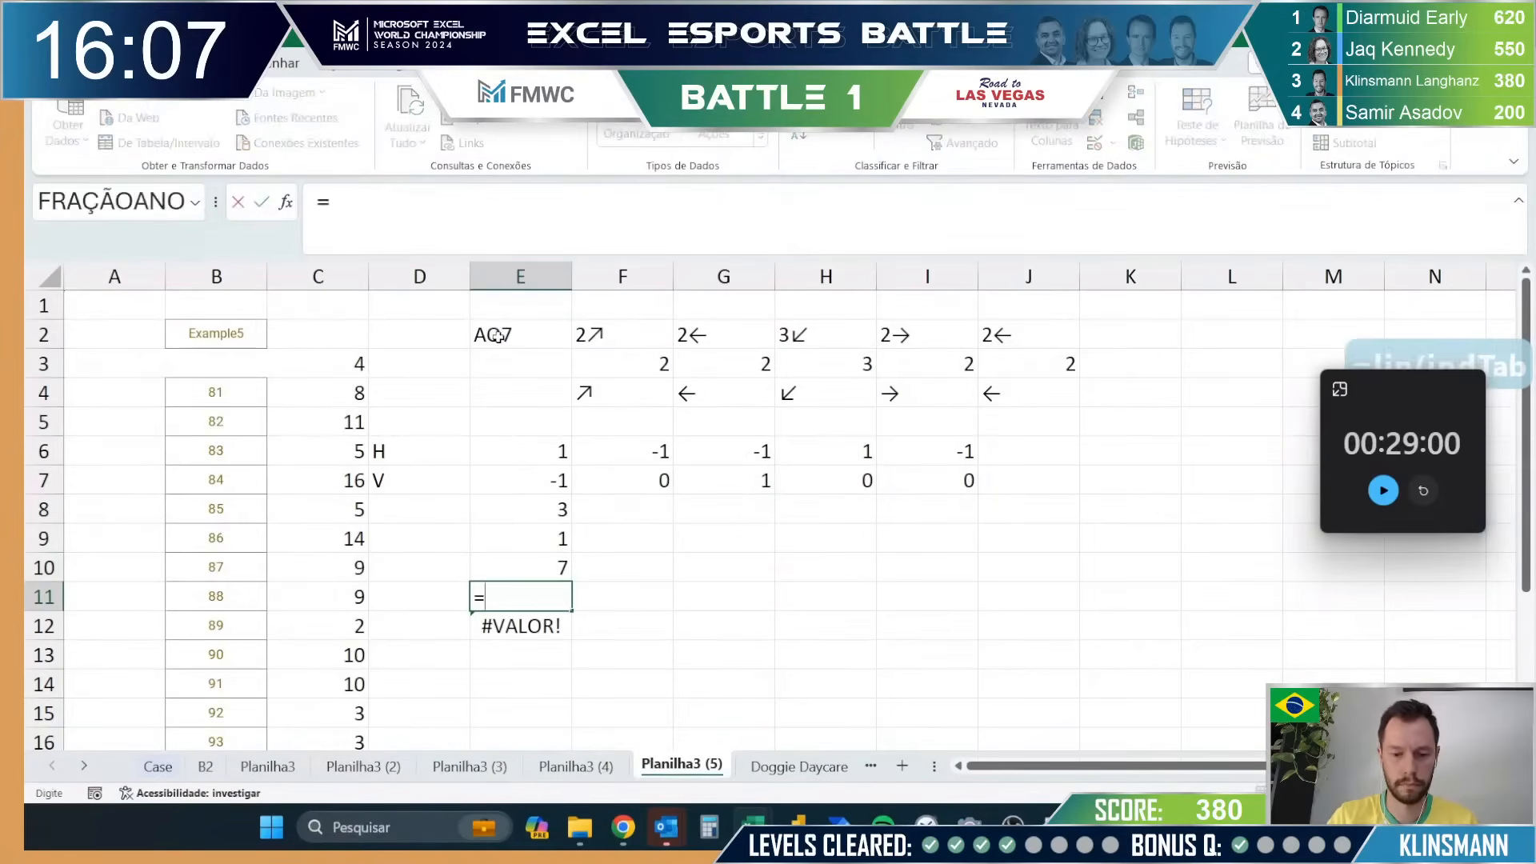
type("col(ind")
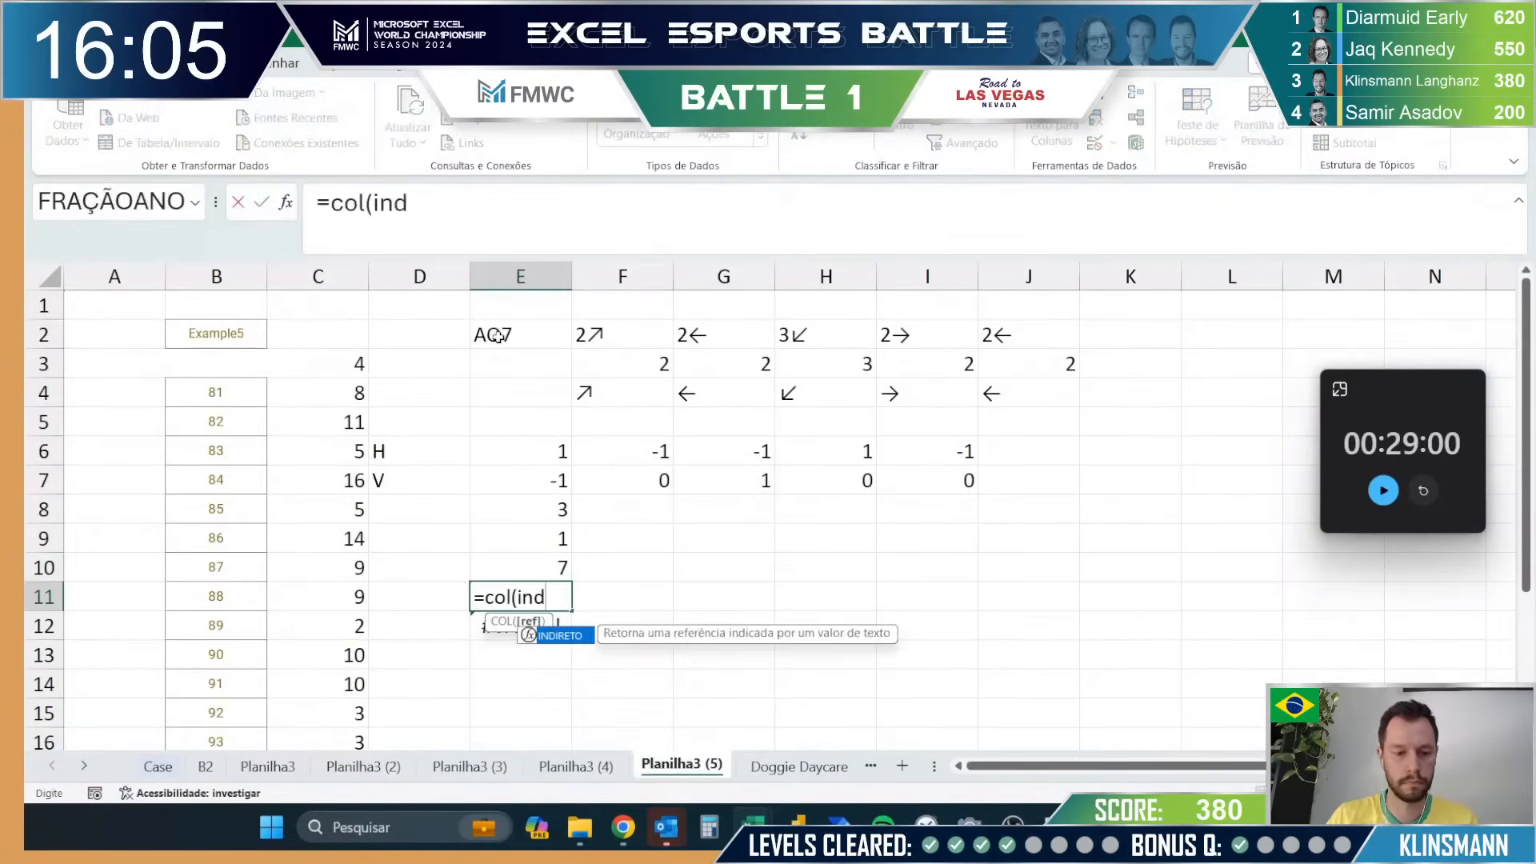
key("Tab")
left_click(512, 348)
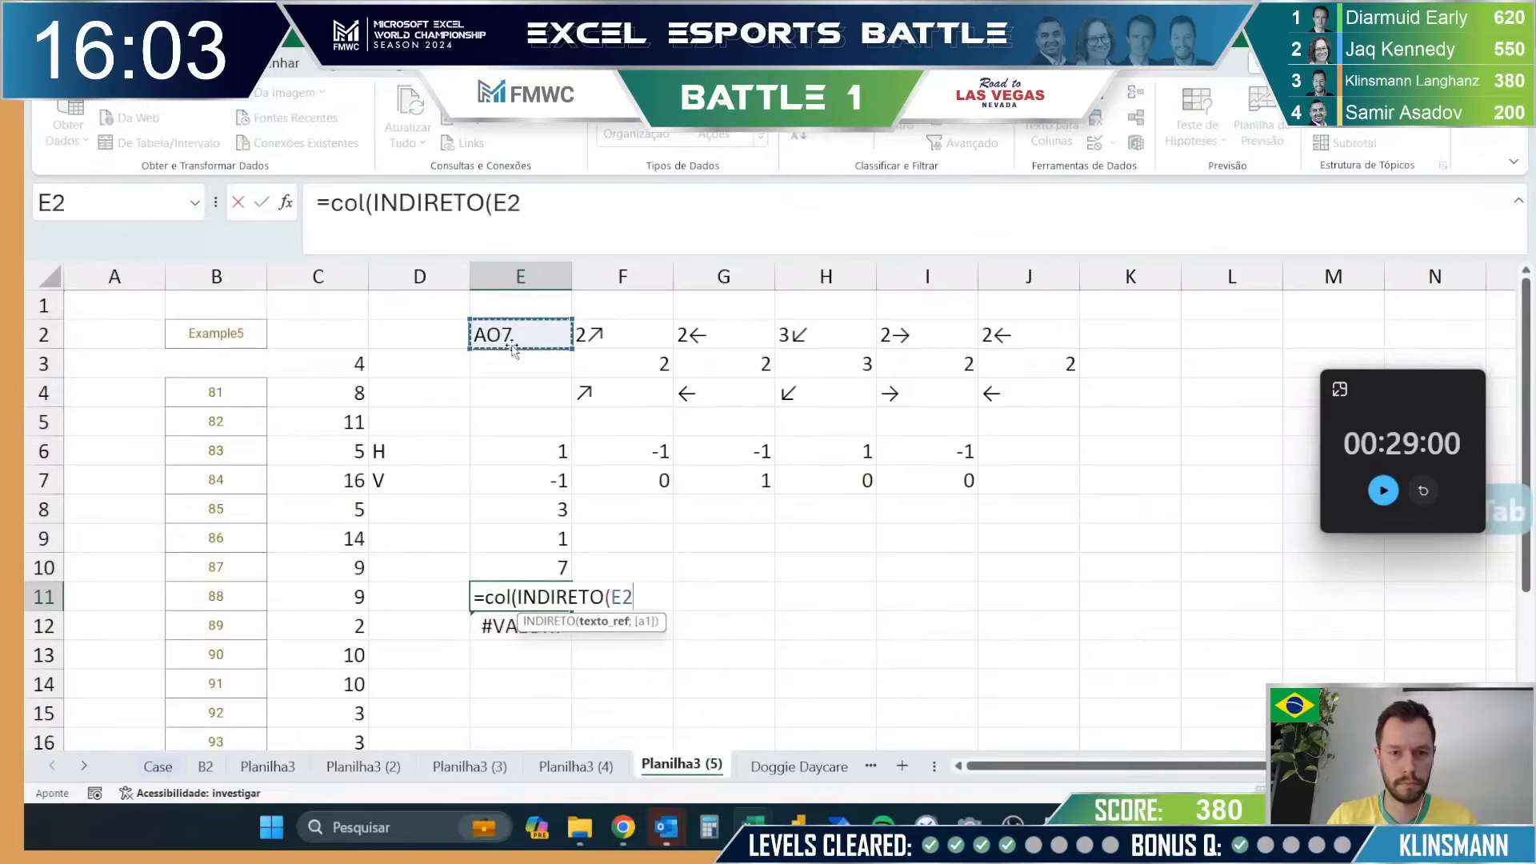
key("Return")
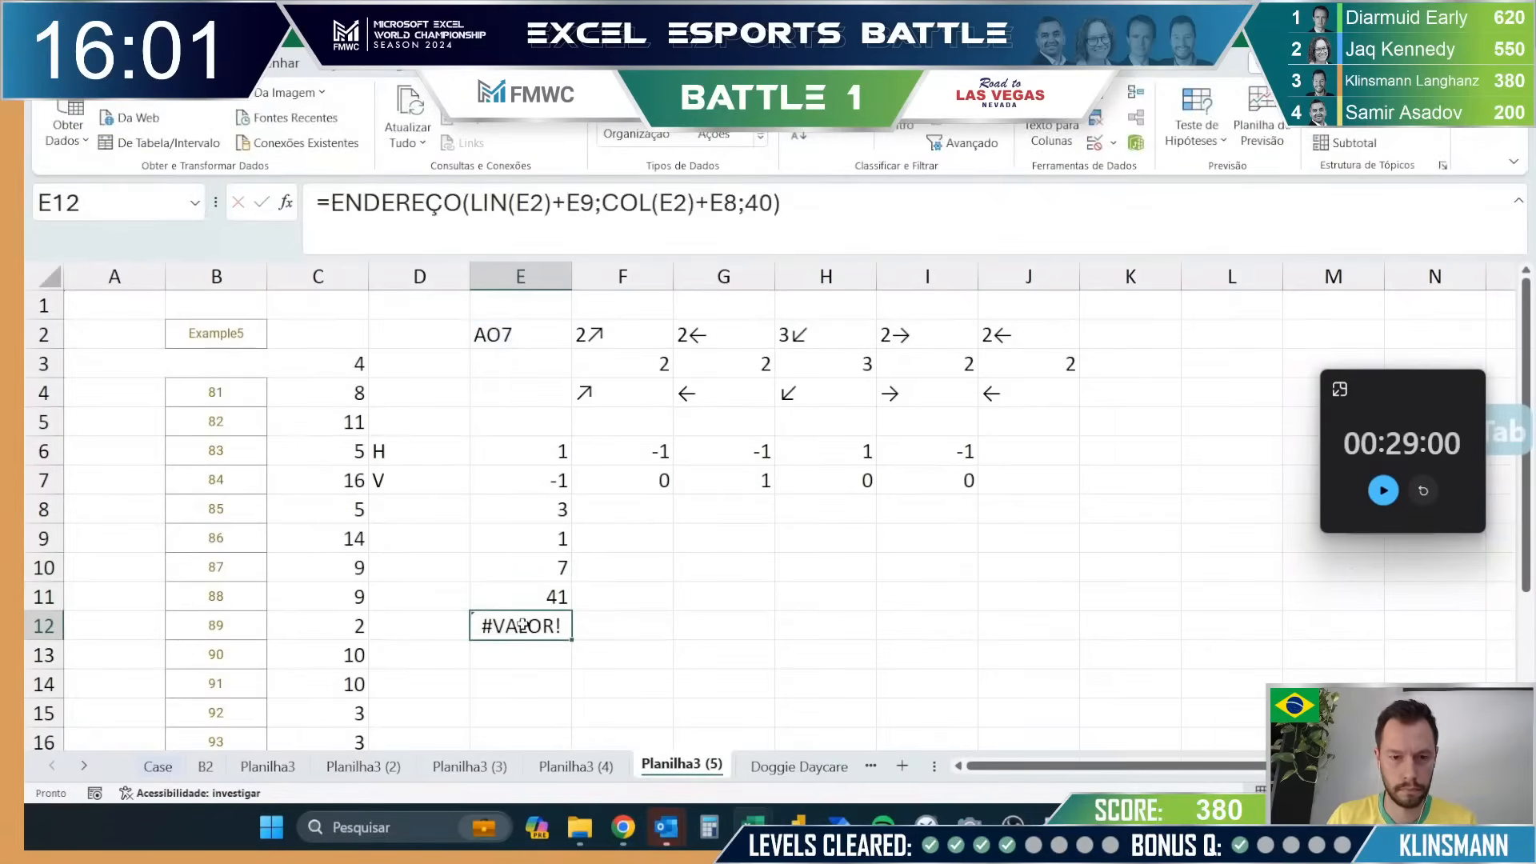
left_click_drag(521, 640, 522, 664)
Step: Check the ABS(SOMARPRODUTO) formula in E8 and label it COL in D8
left_click(524, 577)
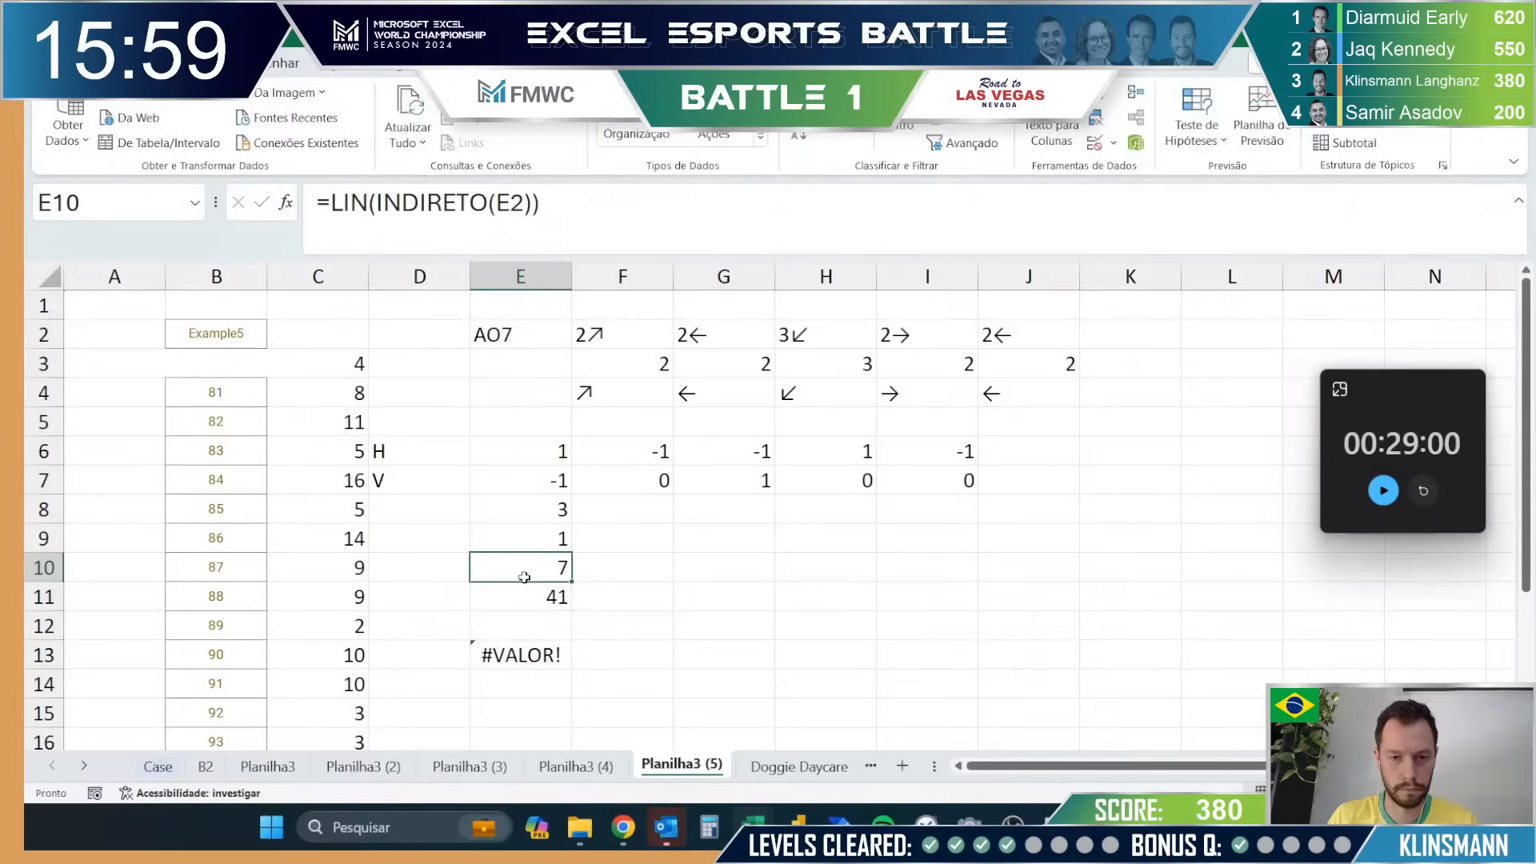
left_click(531, 504)
double_click(533, 509)
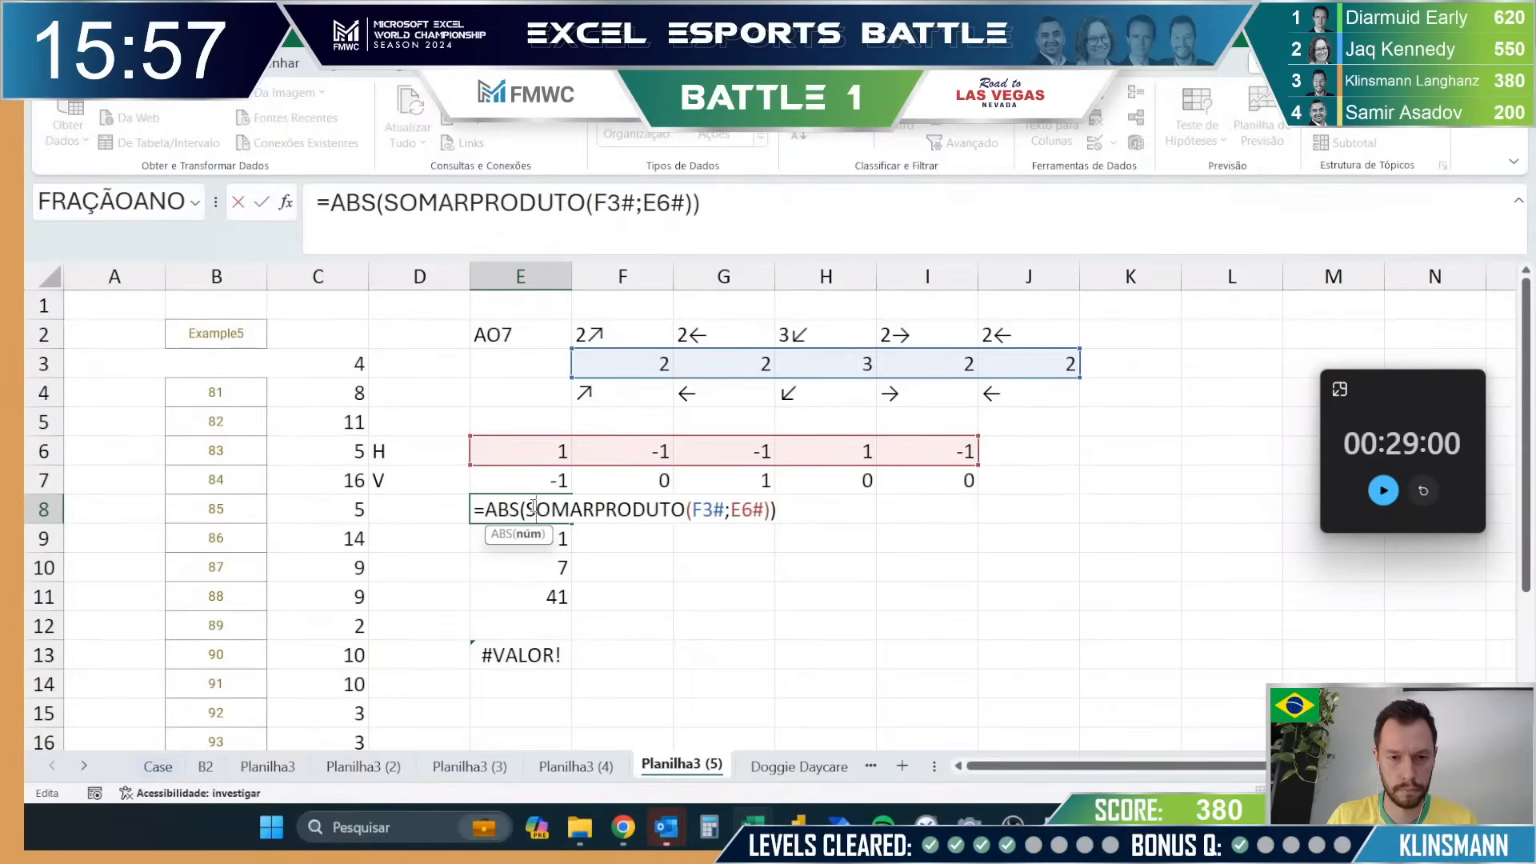
key("Escape")
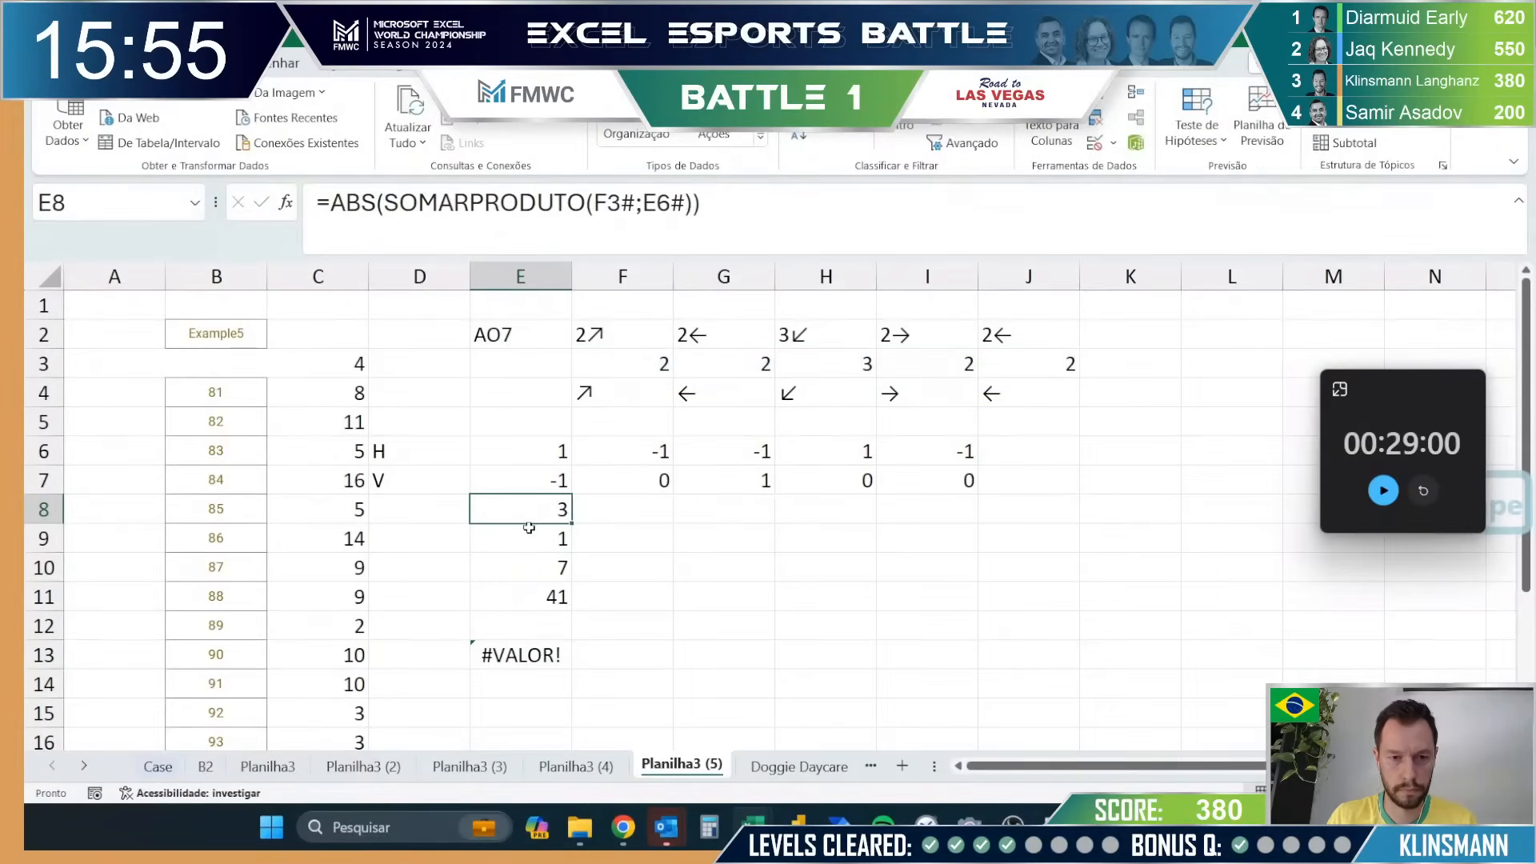
double_click(522, 511)
key("Escape")
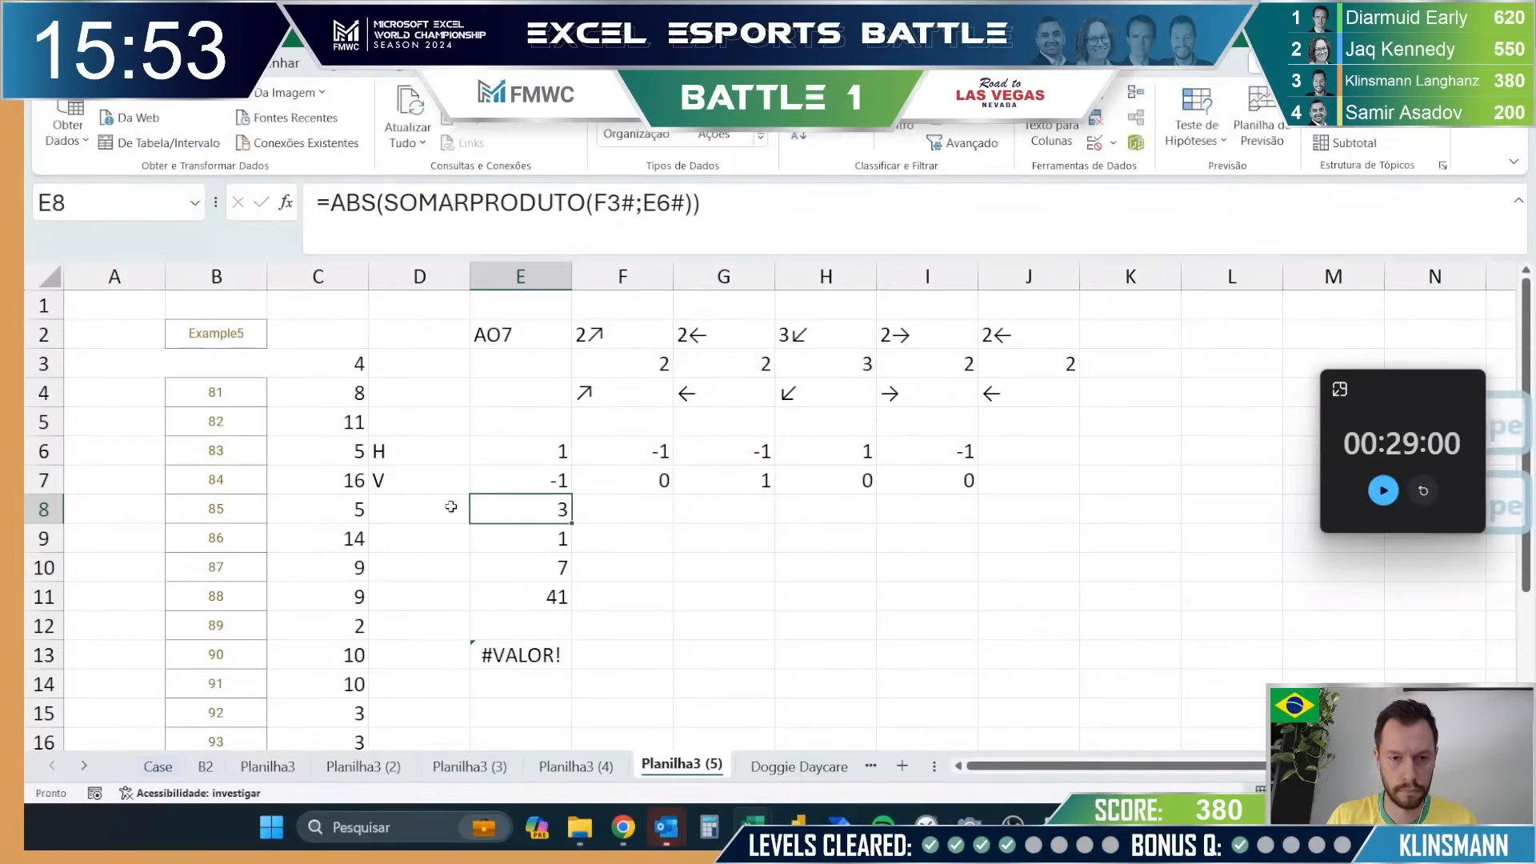
left_click(441, 506)
type("COL")
key("Return")
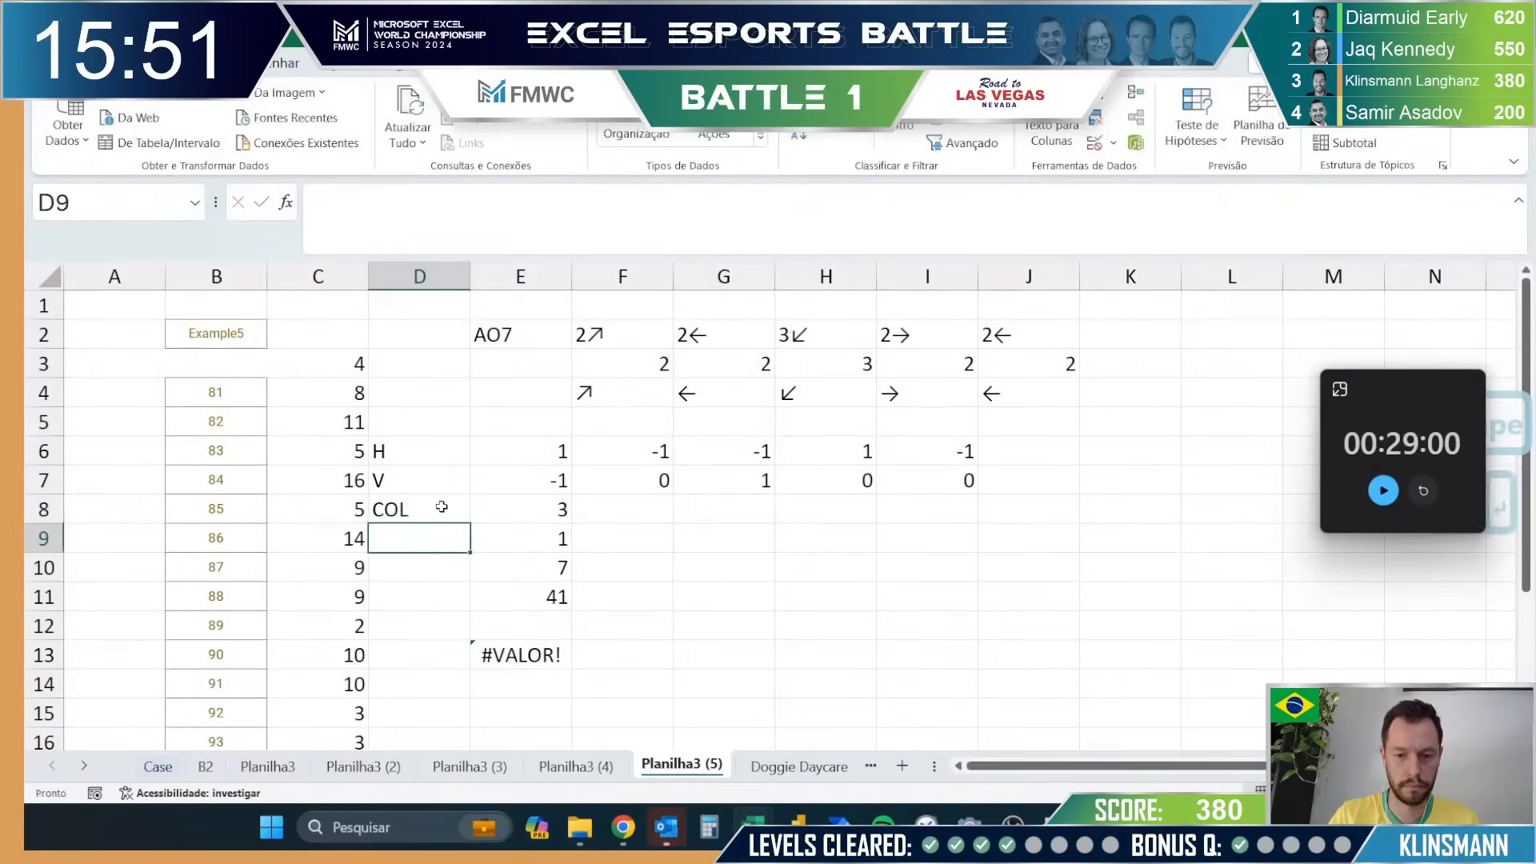
Step: Label D9 as LIN and check the ABS(SOMARPRODUTO) formula in E9
type("KLIN")
key("BackSpace")
key("BackSpace")
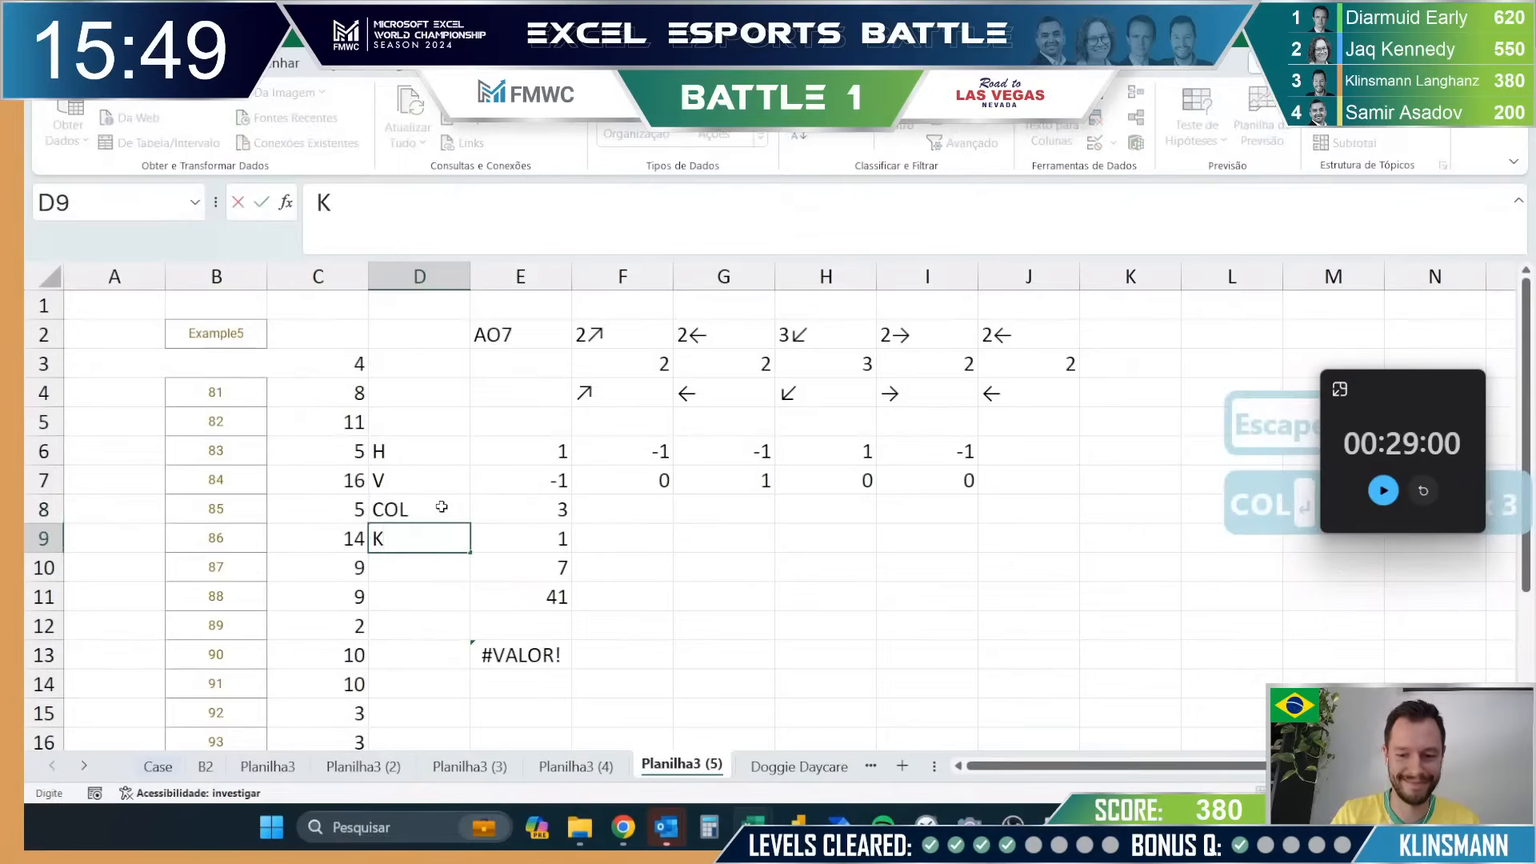
key("BackSpace")
type("LIN")
key("Return")
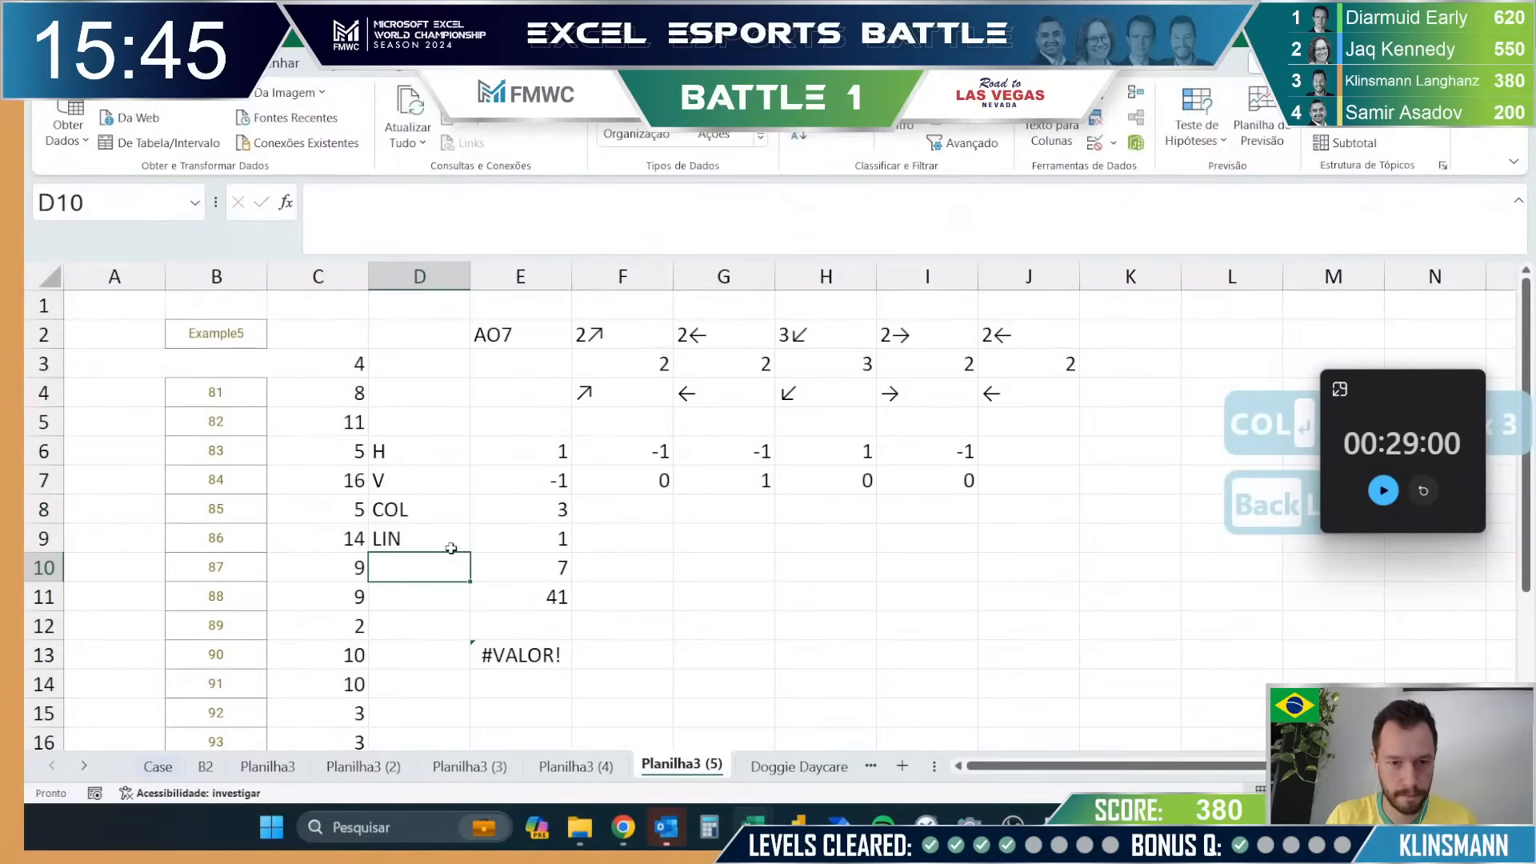
left_click(486, 538)
double_click(485, 537)
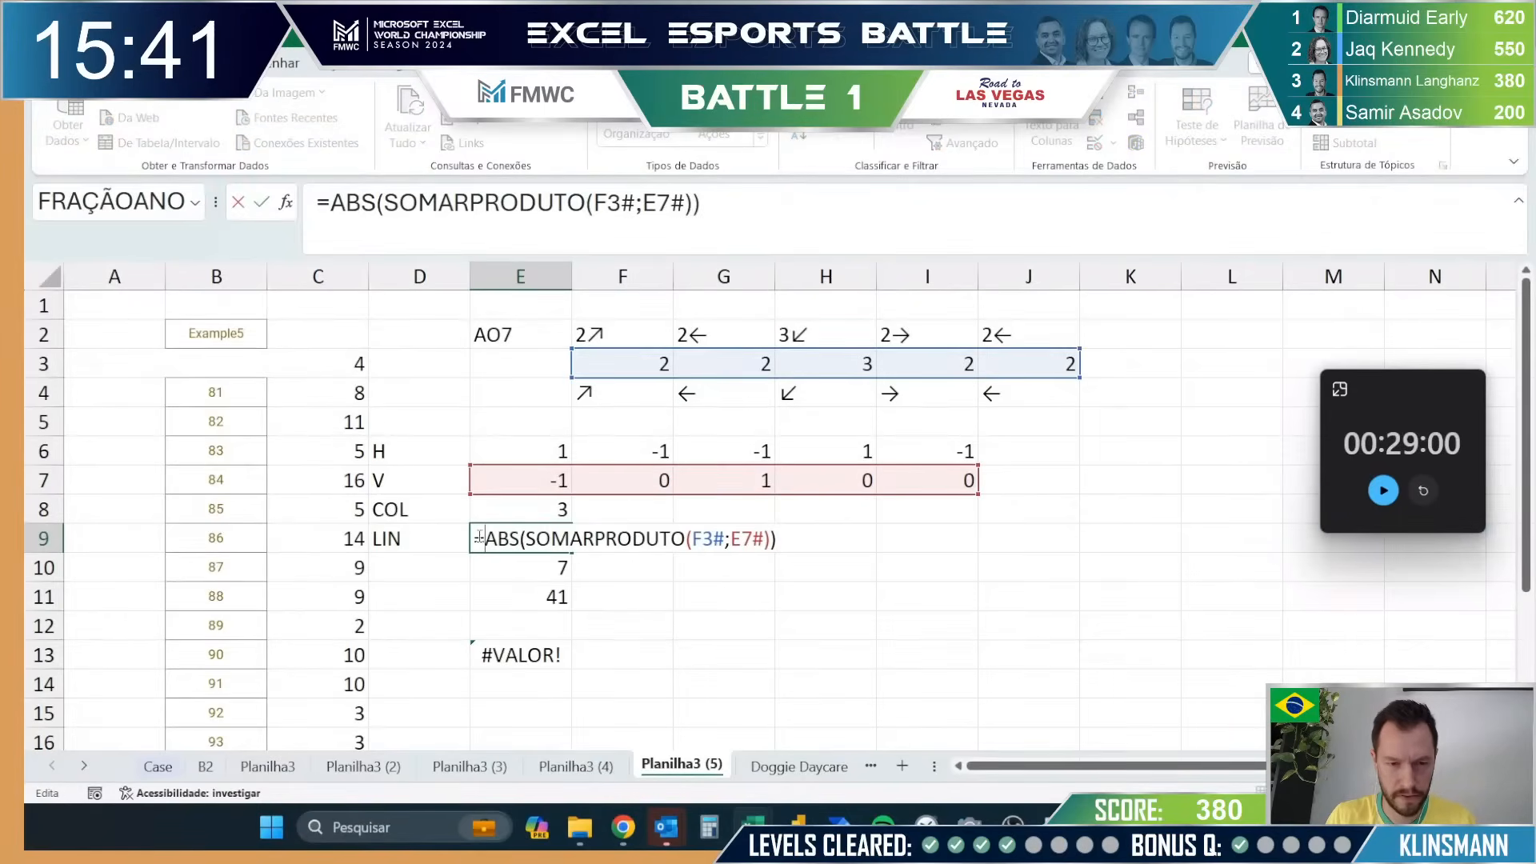
key("Escape")
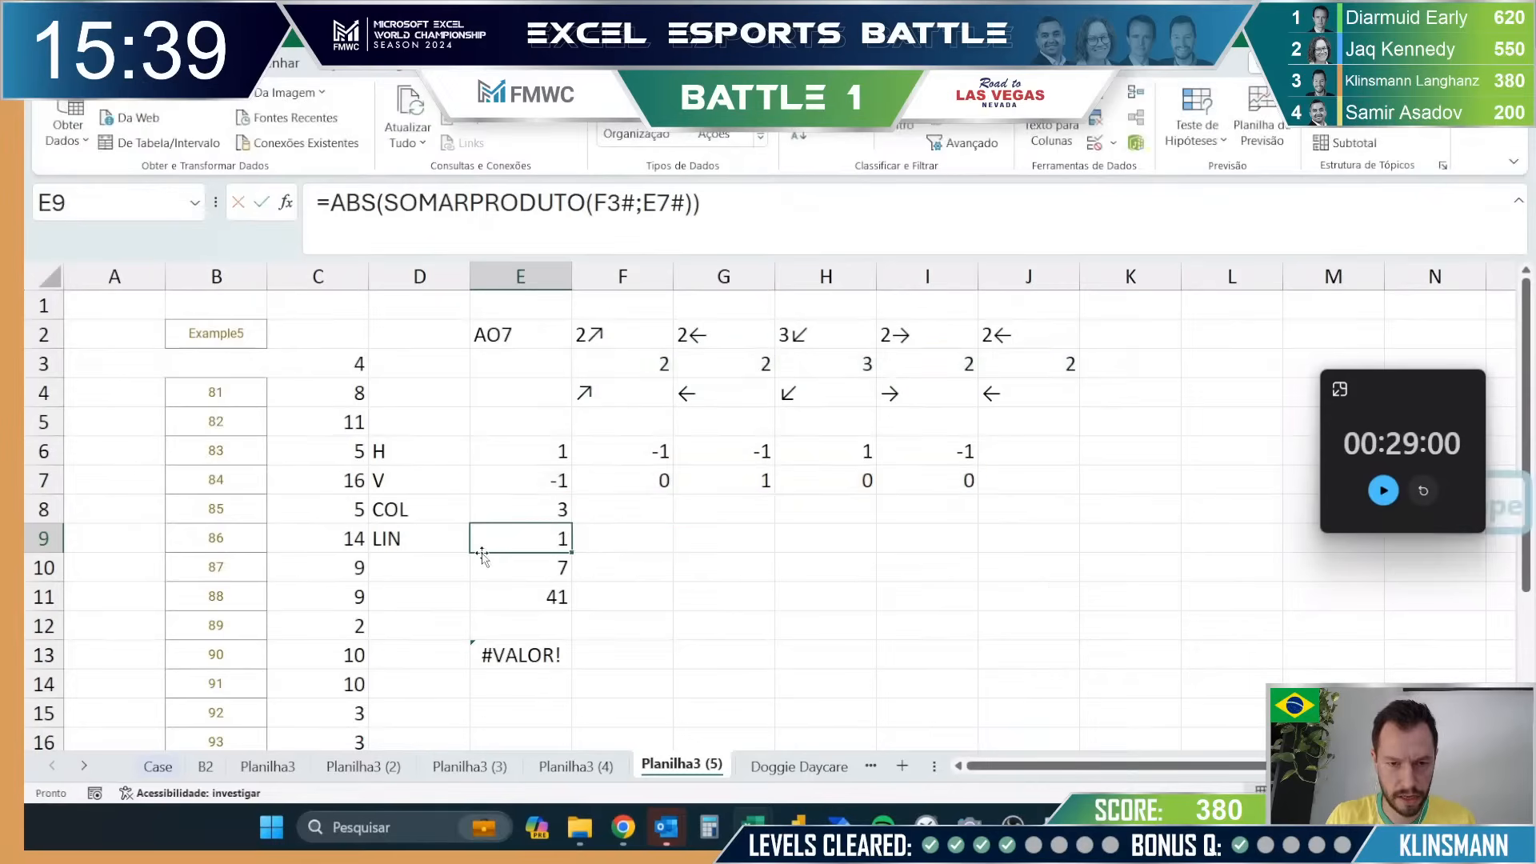
Step: Check E11's COL formula, try moving the LIN(INDIRETO(E2)) formula from E10 to E12, and undo the move
double_click(529, 599)
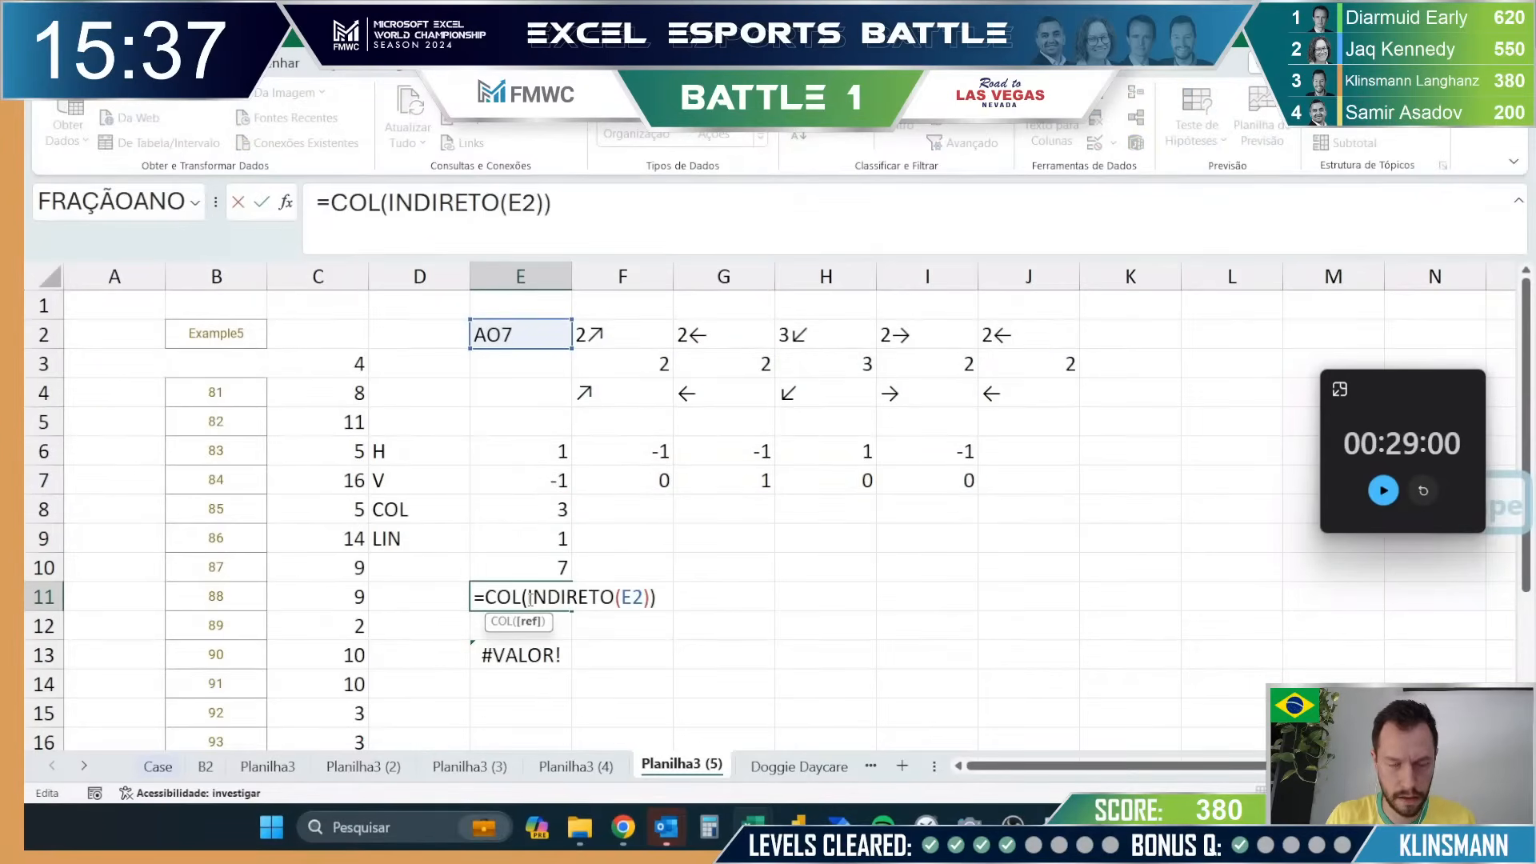
key("Escape")
left_click(512, 564)
left_click_drag(518, 580, 519, 623)
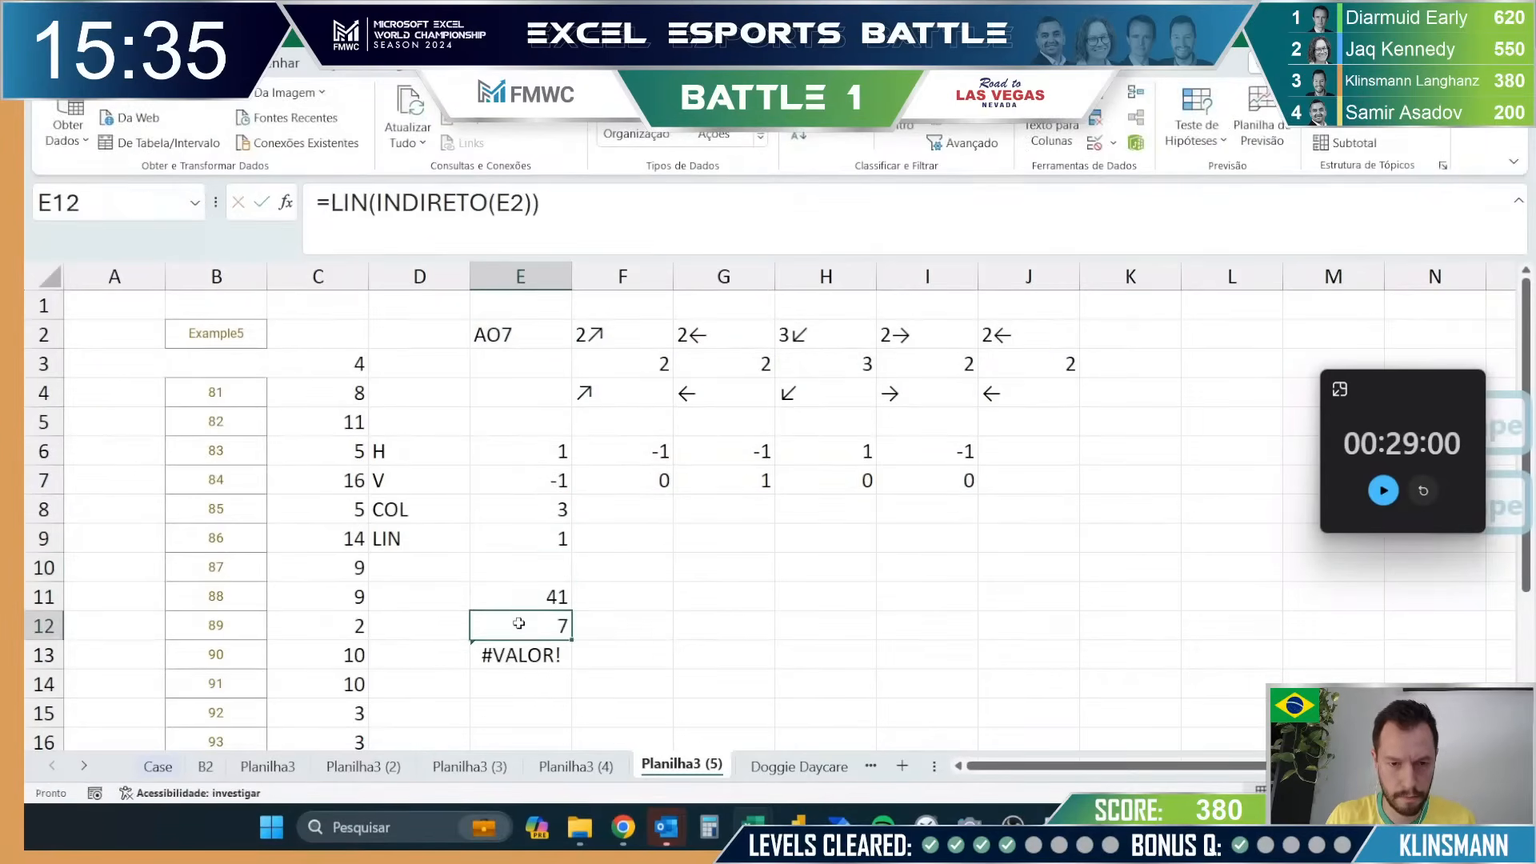
double_click(520, 632)
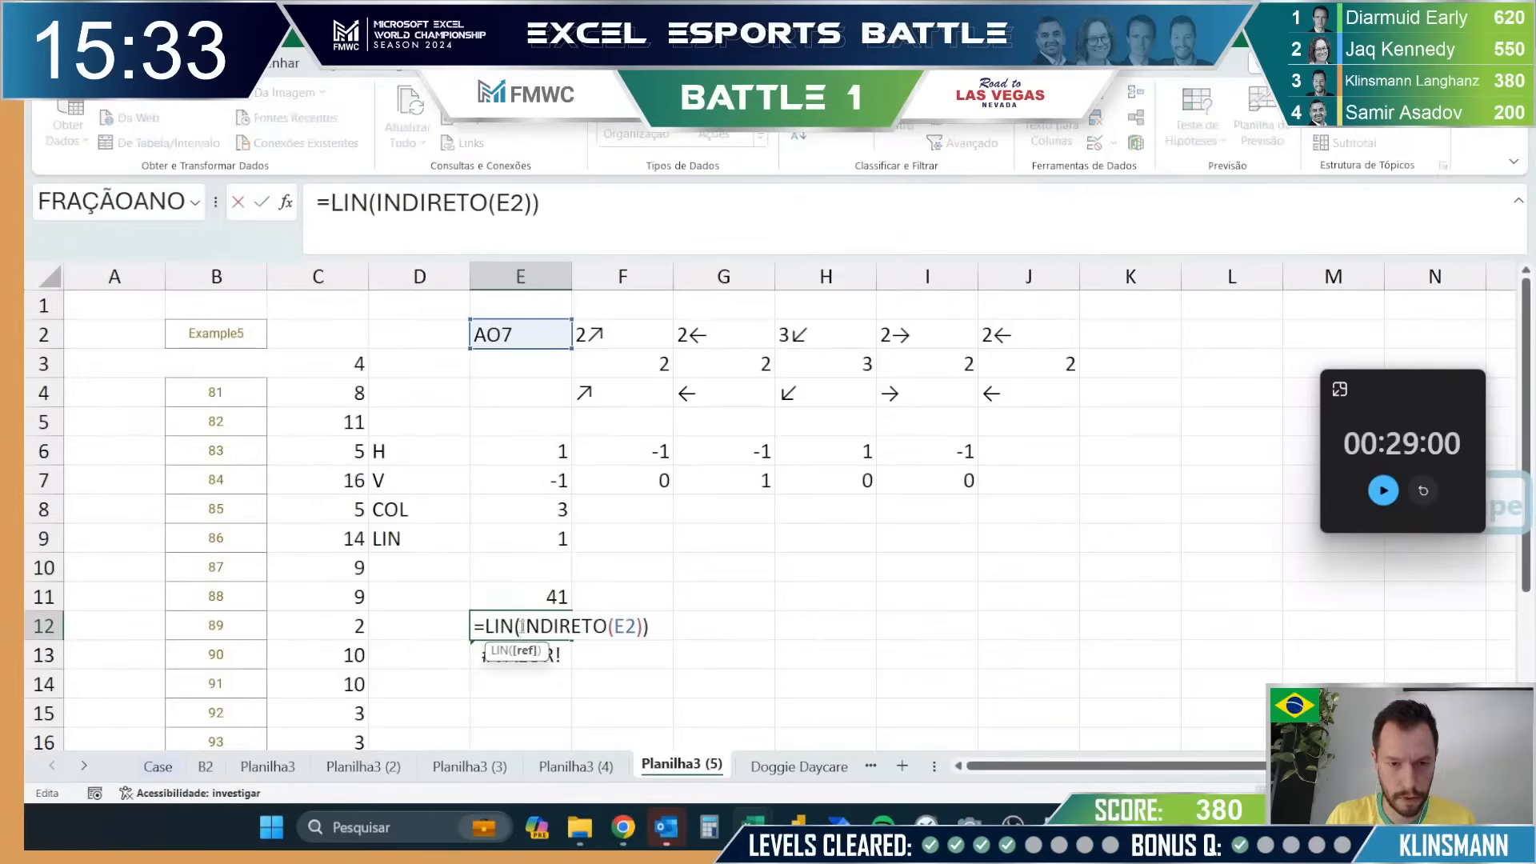
key("Escape")
key("ctrl+z")
Step: Check the formula in E10, and label D10 as COL and D11 as LIN
left_click(451, 568)
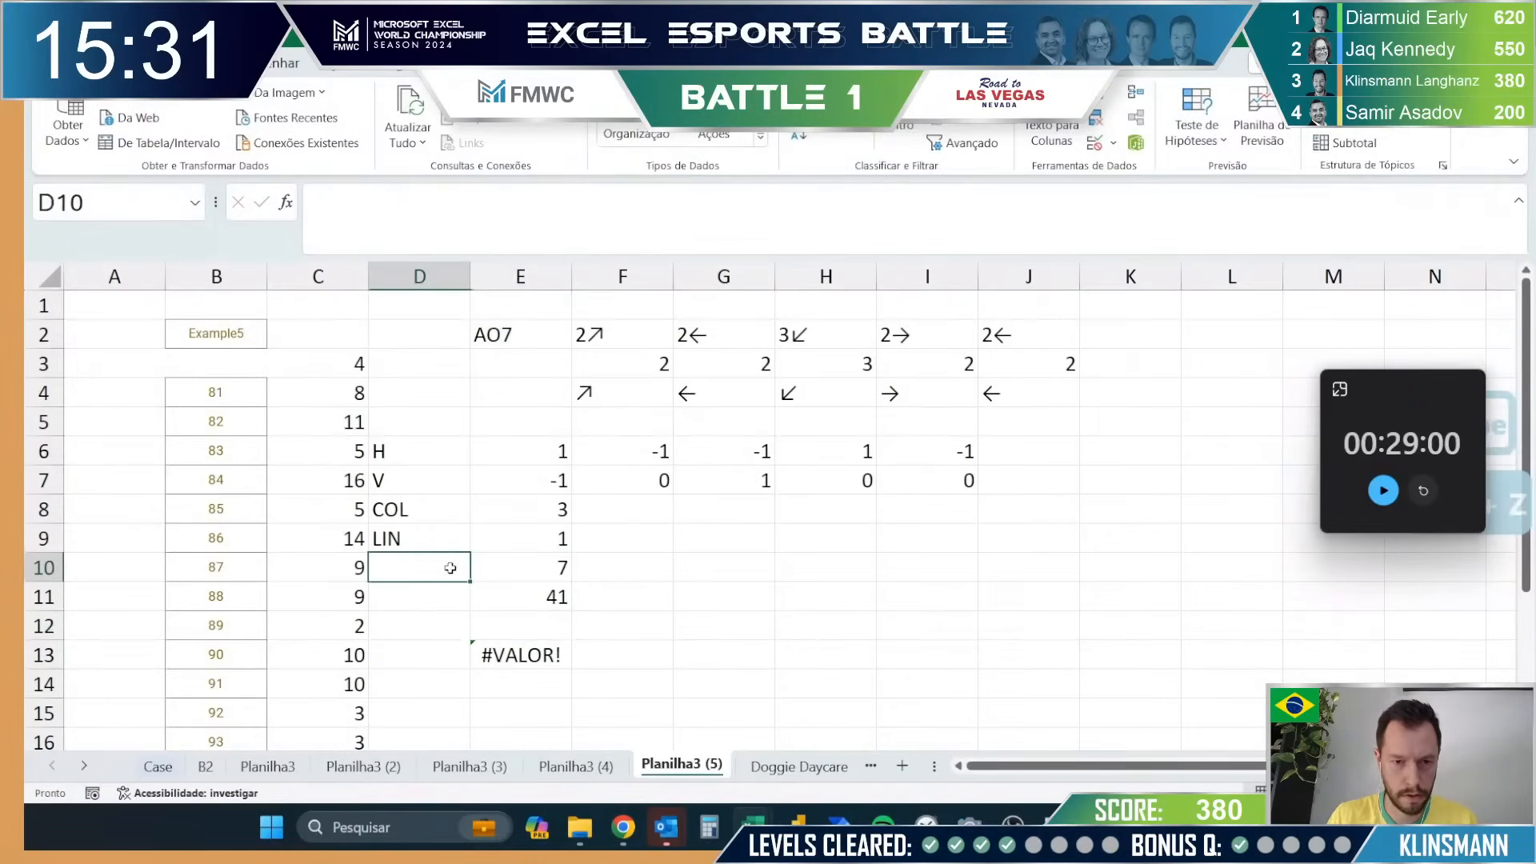
double_click(507, 561)
key("Escape")
left_click(437, 560)
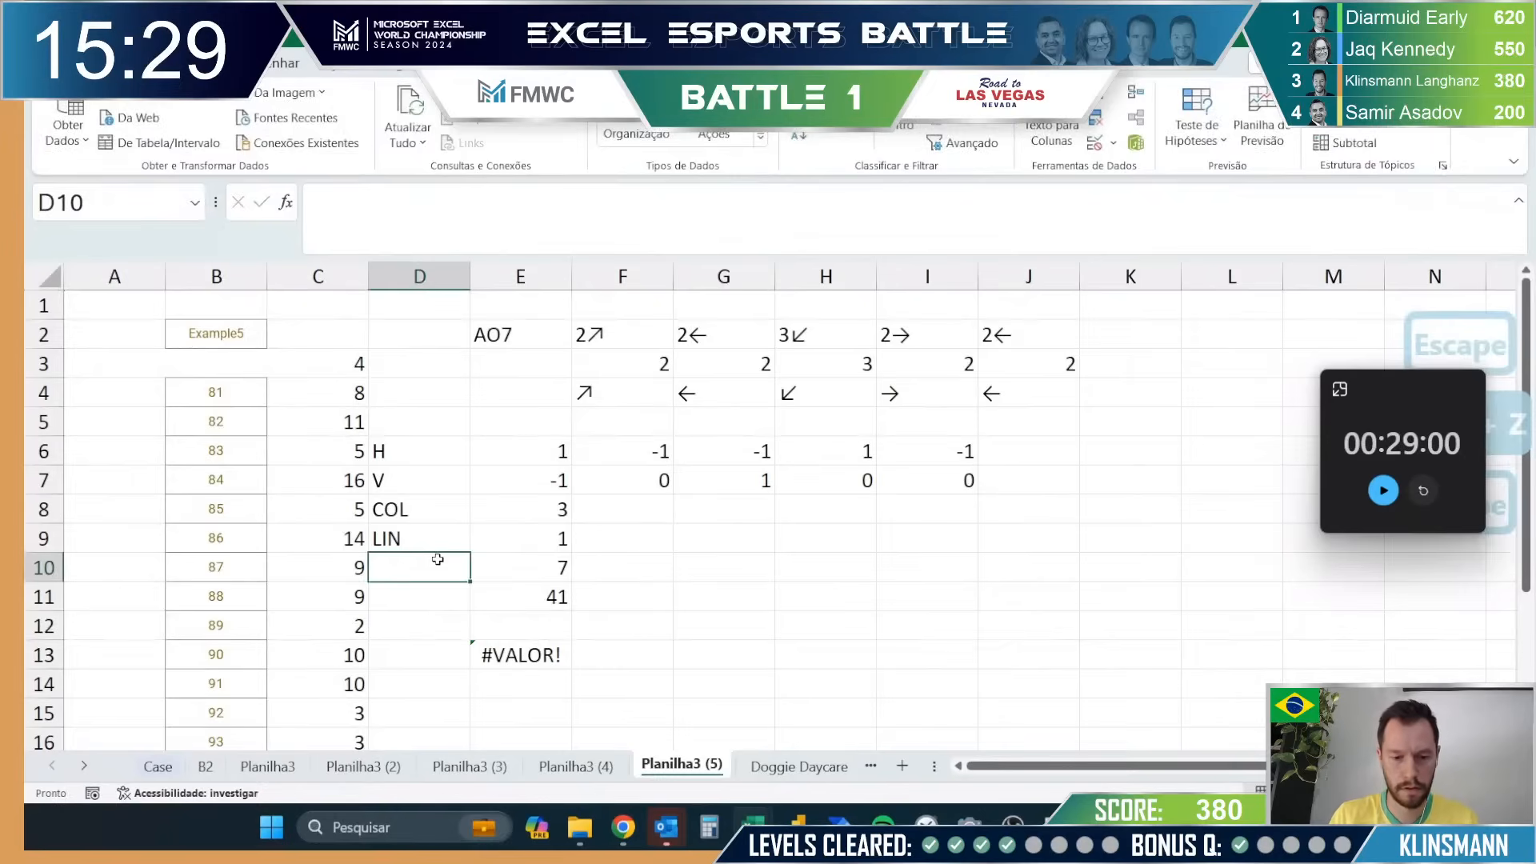
type("COL")
key("Return")
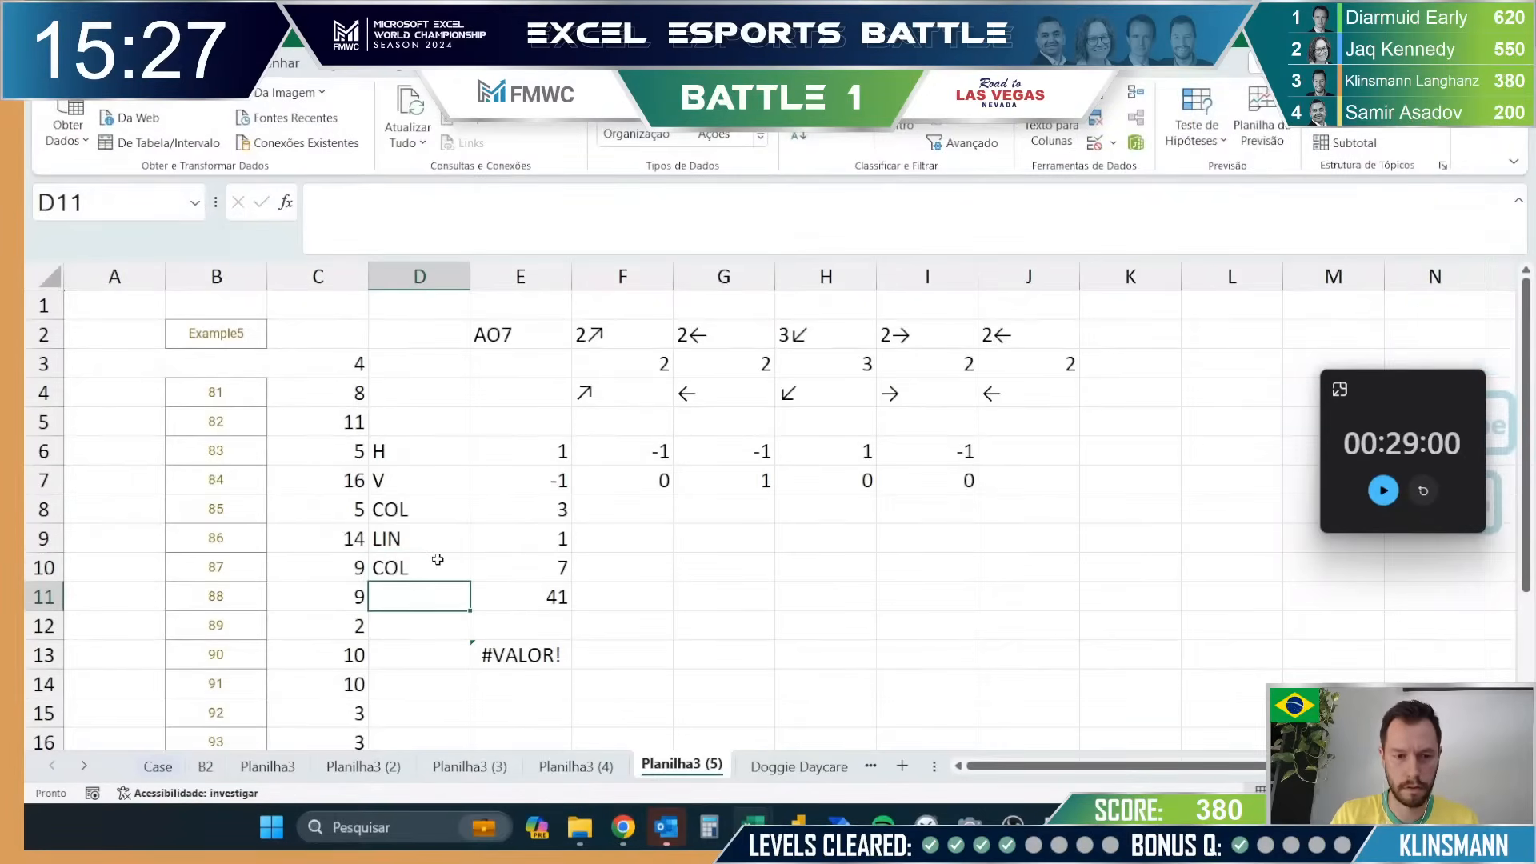
type("LIN")
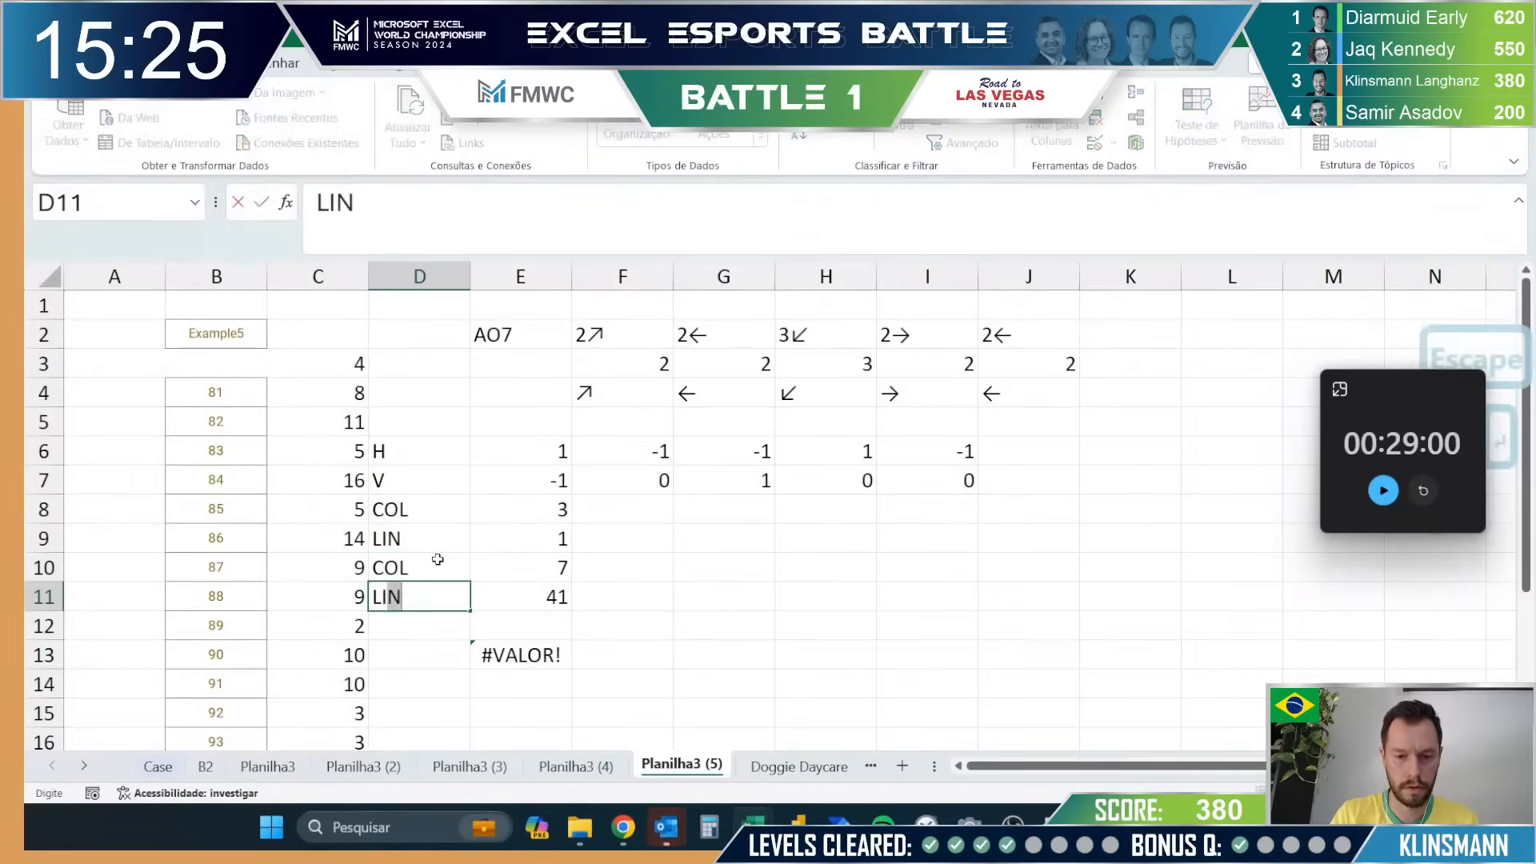
key("Return")
Step: Enter =ENDEREÇO(E11;E10) in G12 and review its row and column arguments
left_click(739, 635)
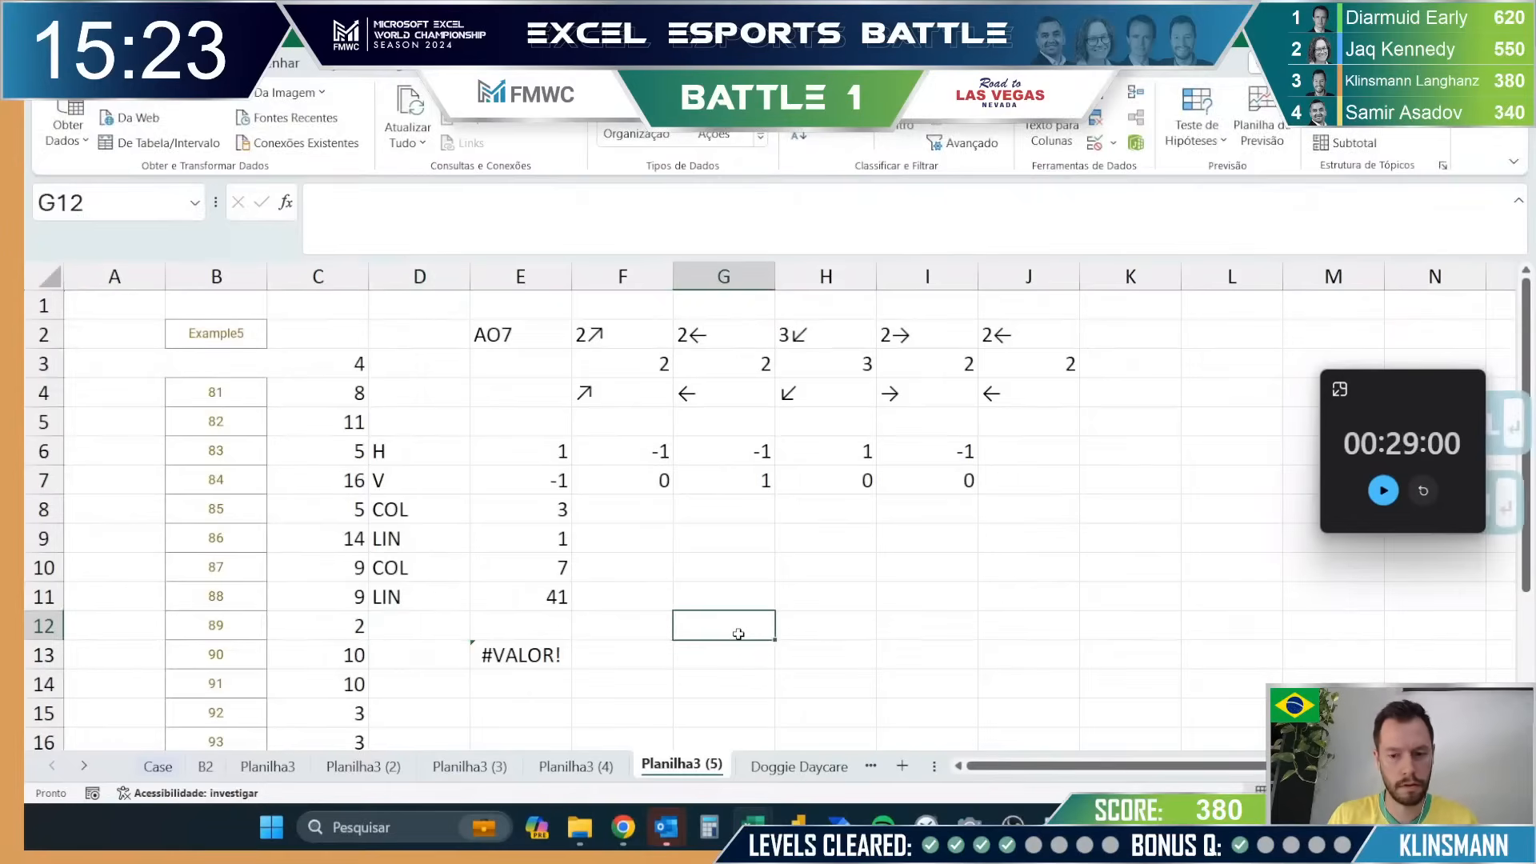
type("=")
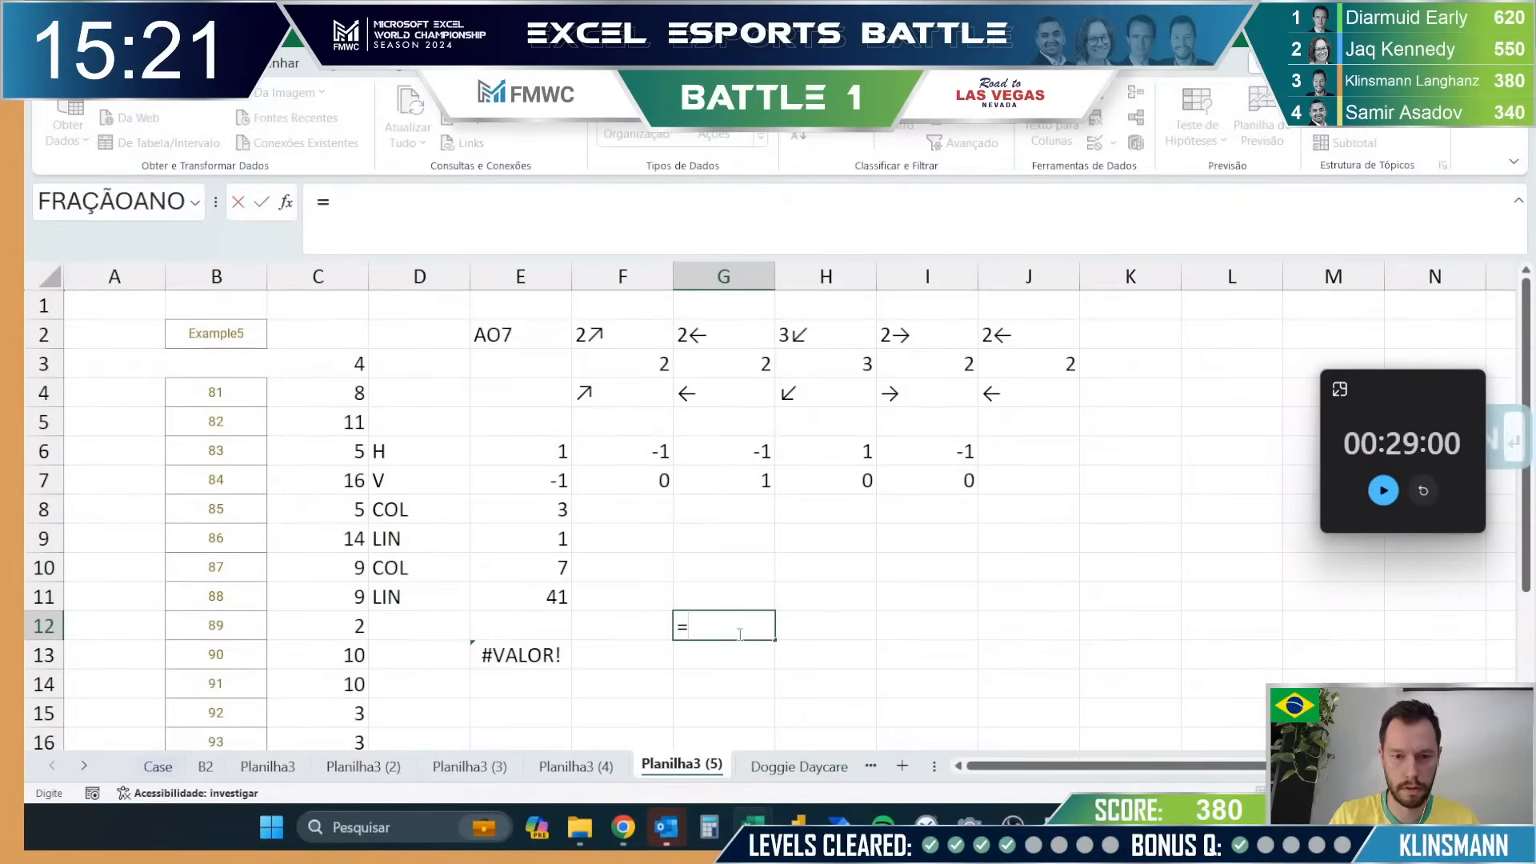
type("en")
key("Tab")
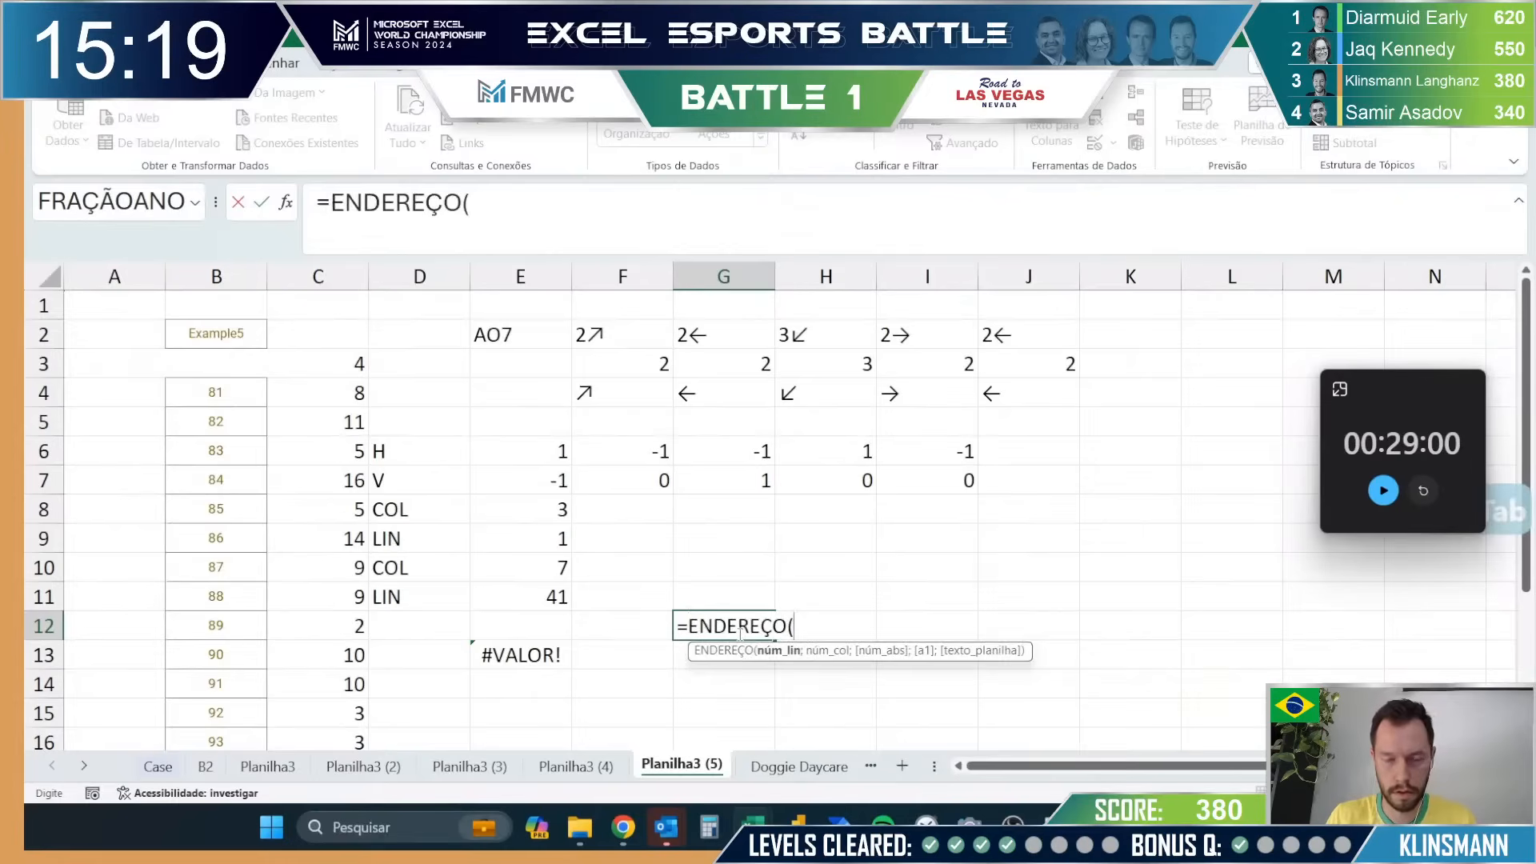
left_click(560, 596)
type(";")
left_click(567, 575)
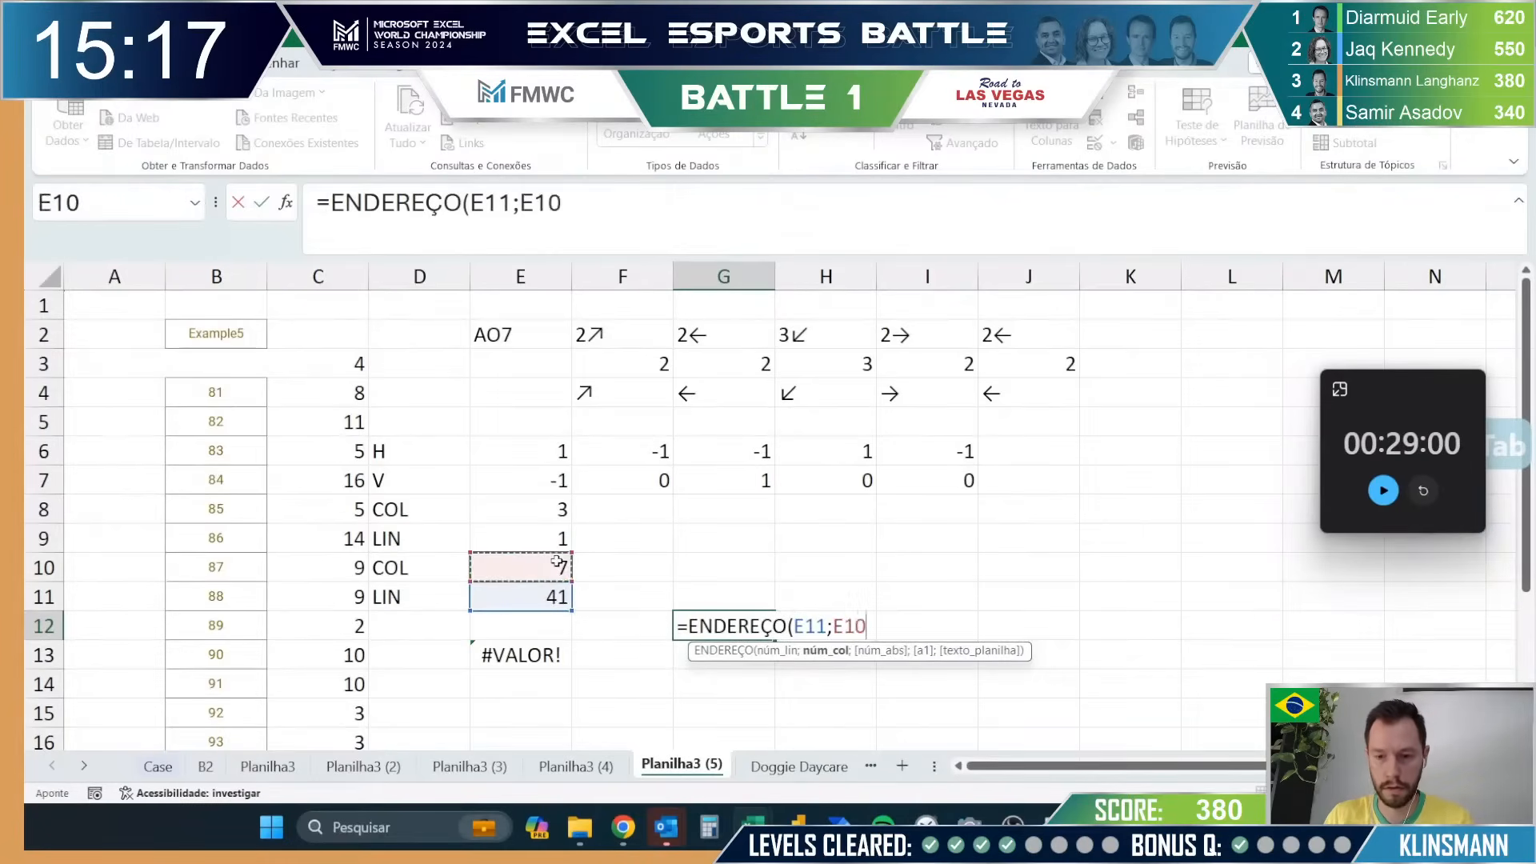
key("Return")
double_click(707, 625)
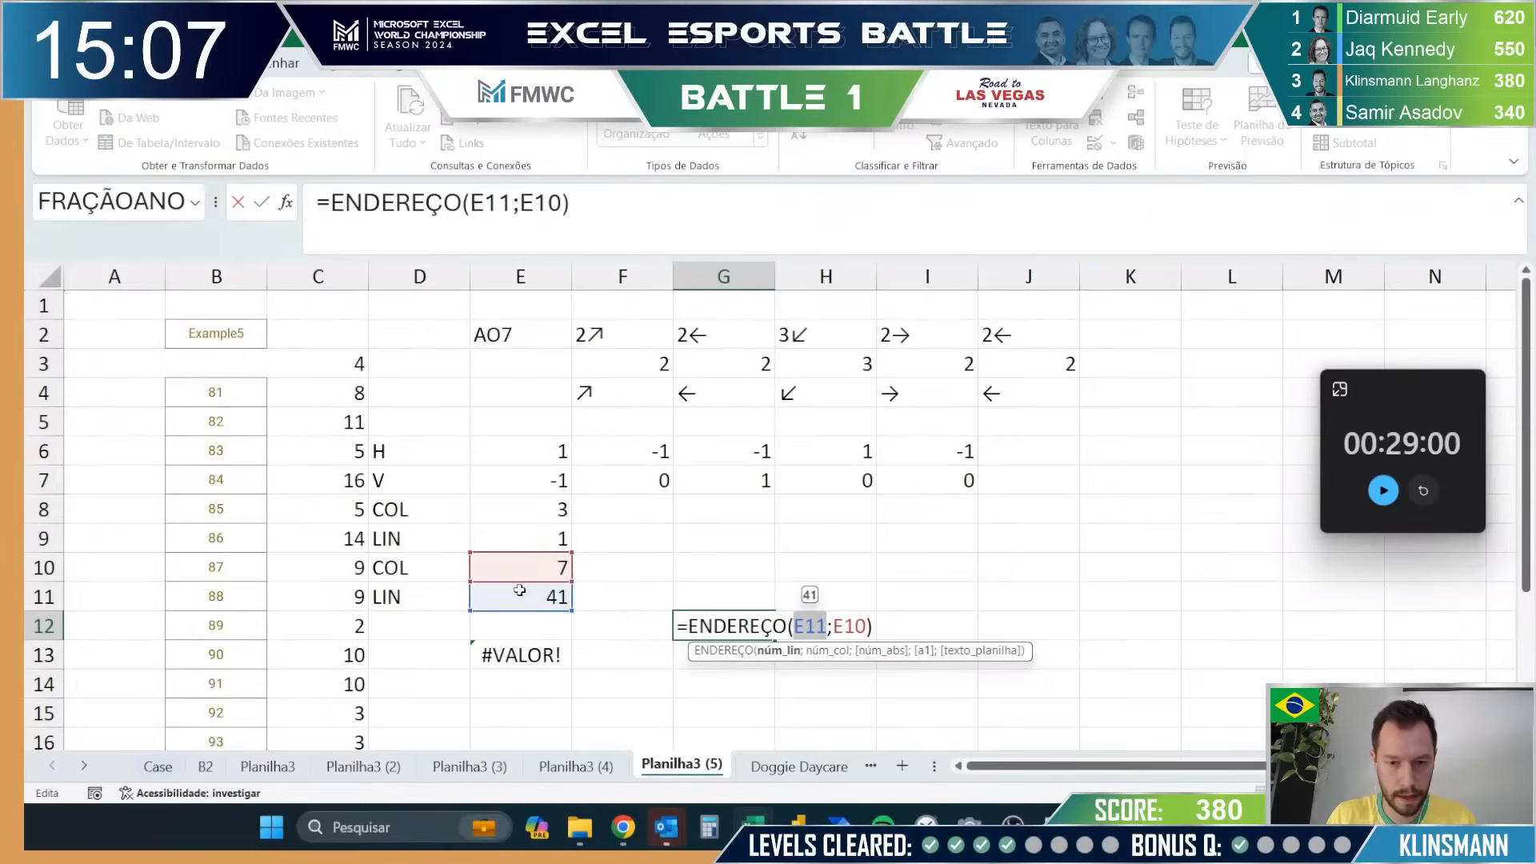
type("+")
key("Escape")
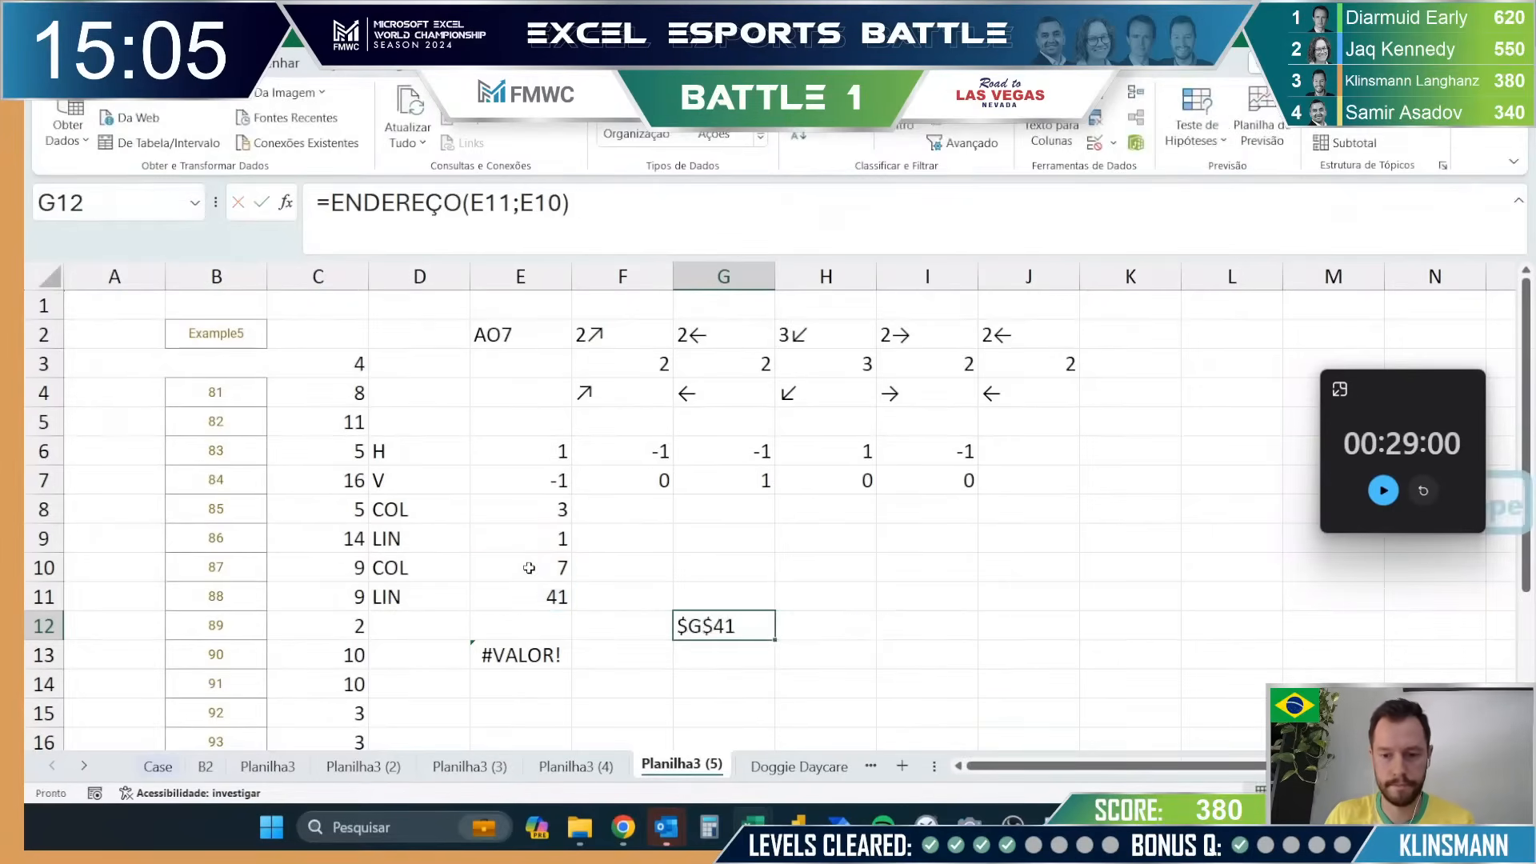
Step: Replace the formula in G12 with =ENDEREÇO(E11+E9;E10+E8) to add the movement offsets to the start cell
type("=endereço(")
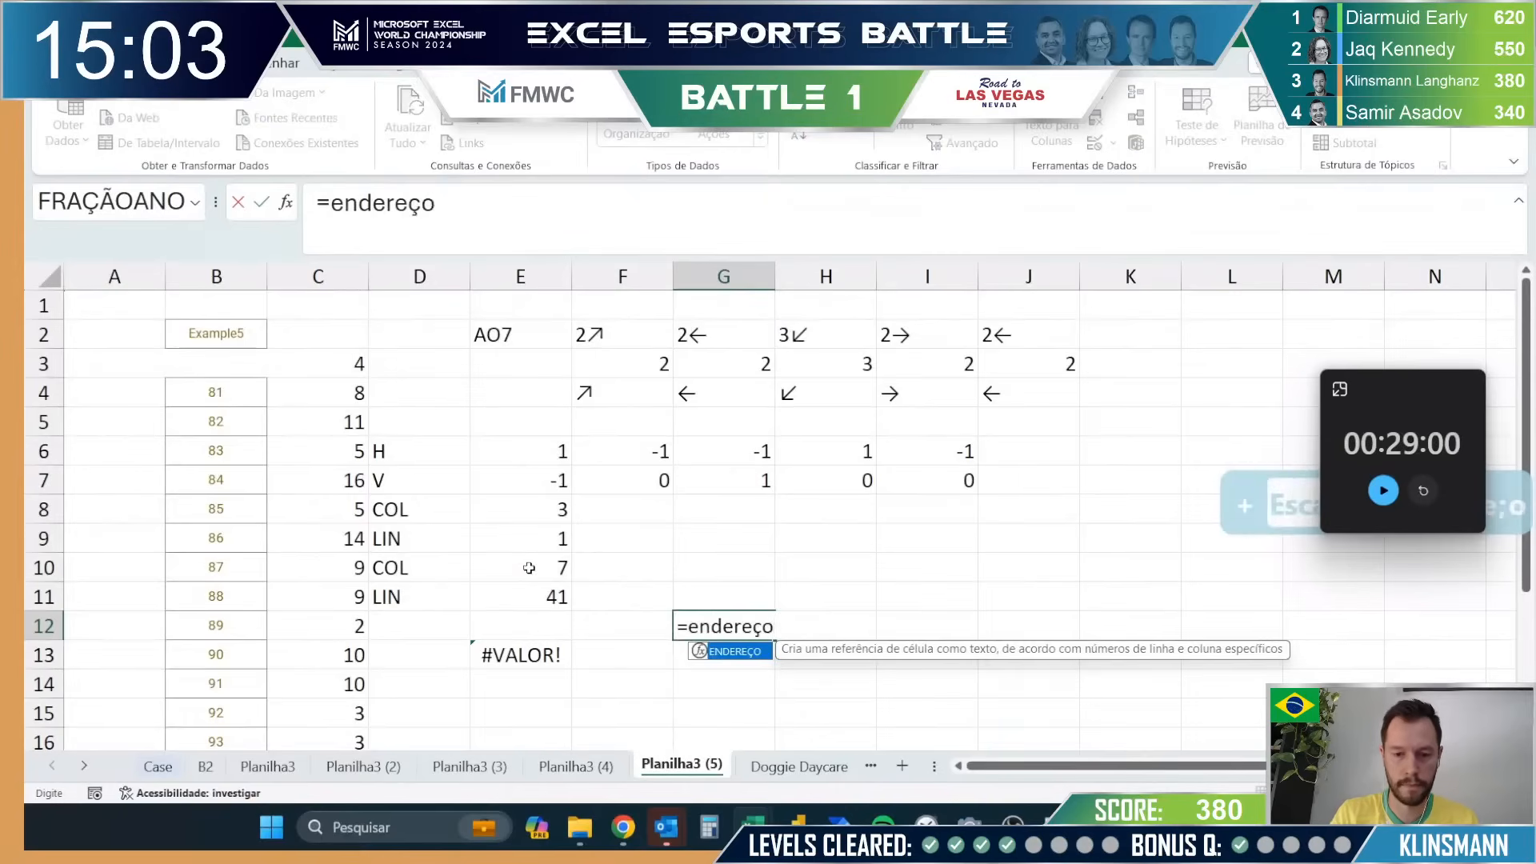
left_click(530, 593)
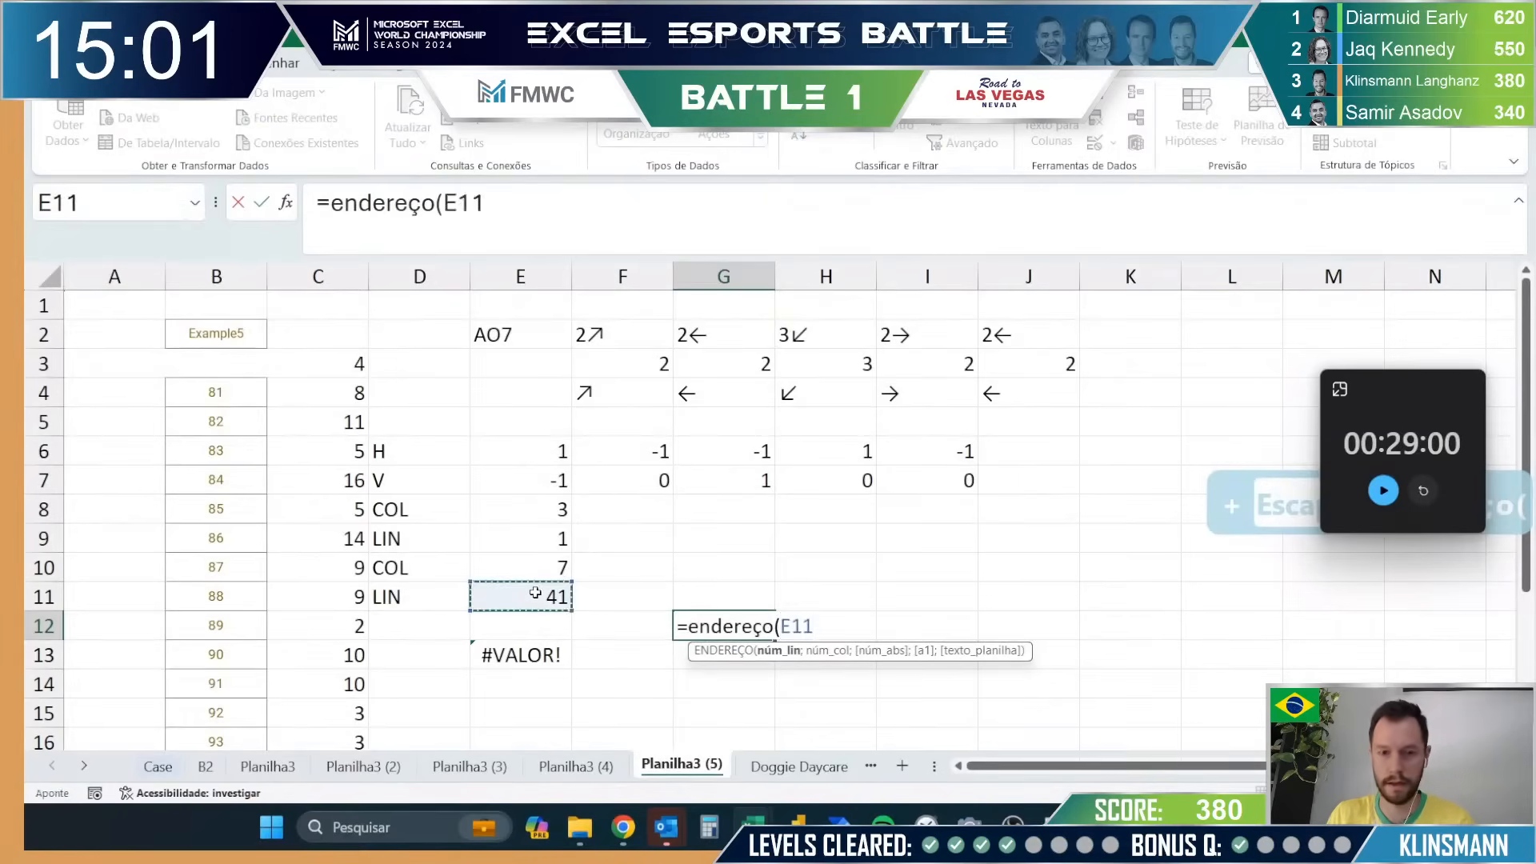
type("+")
left_click(538, 542)
type(";")
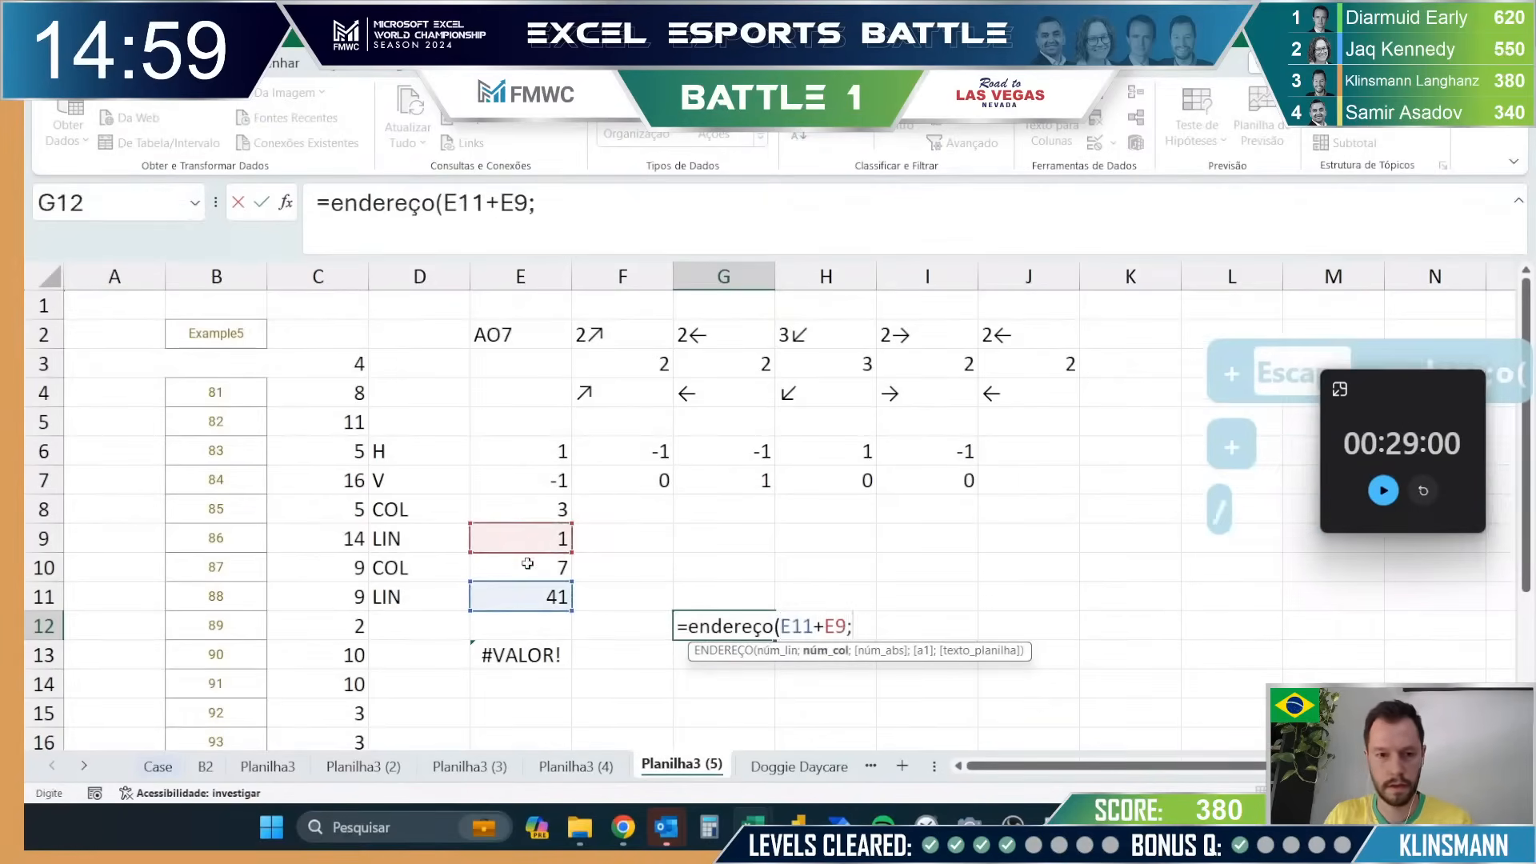
left_click(527, 563)
type("+")
left_click(512, 510)
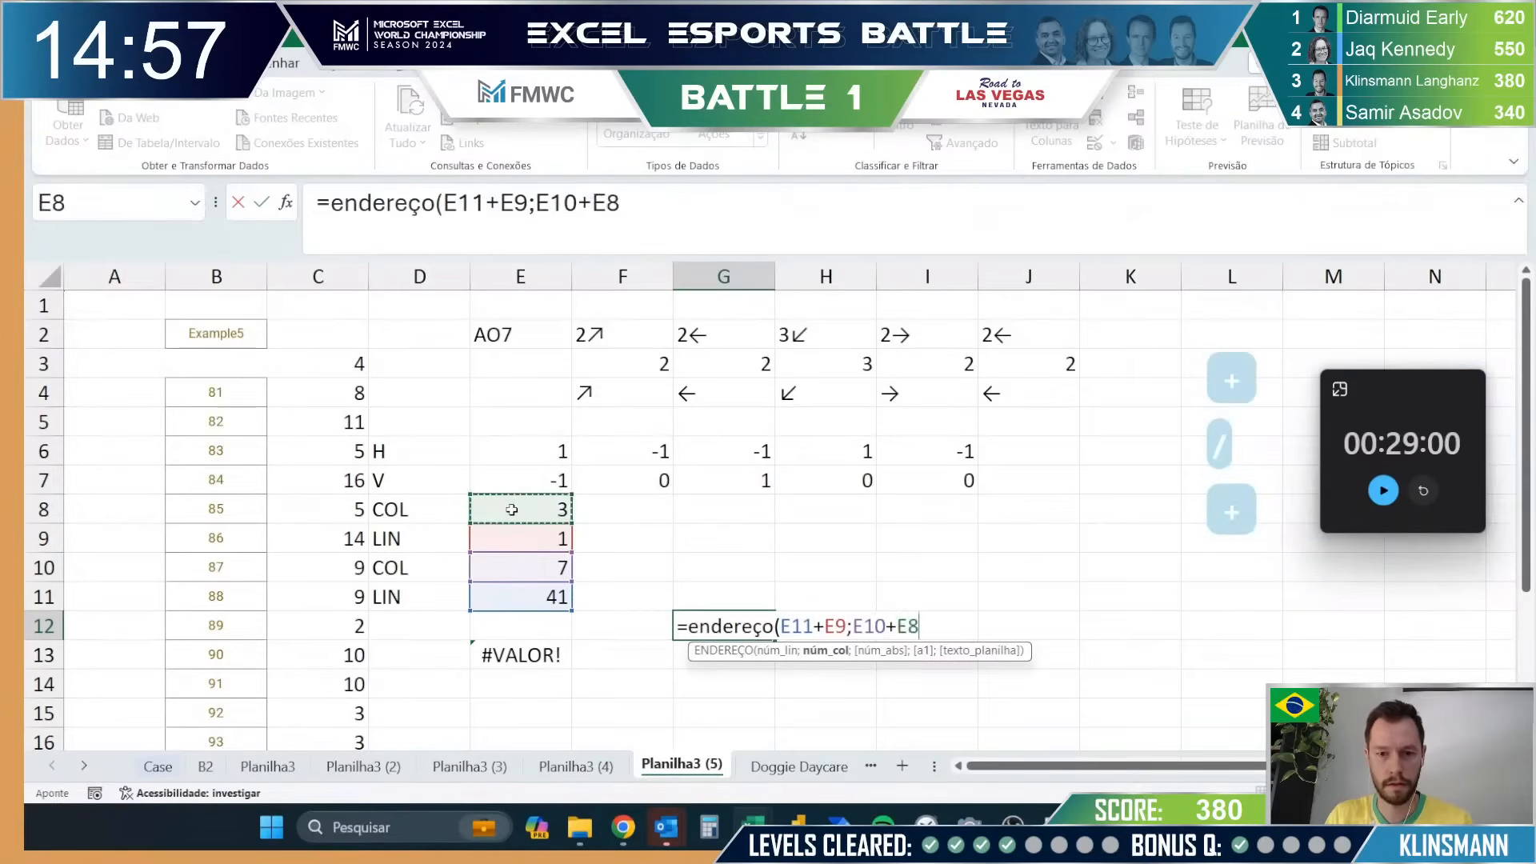
key("Return")
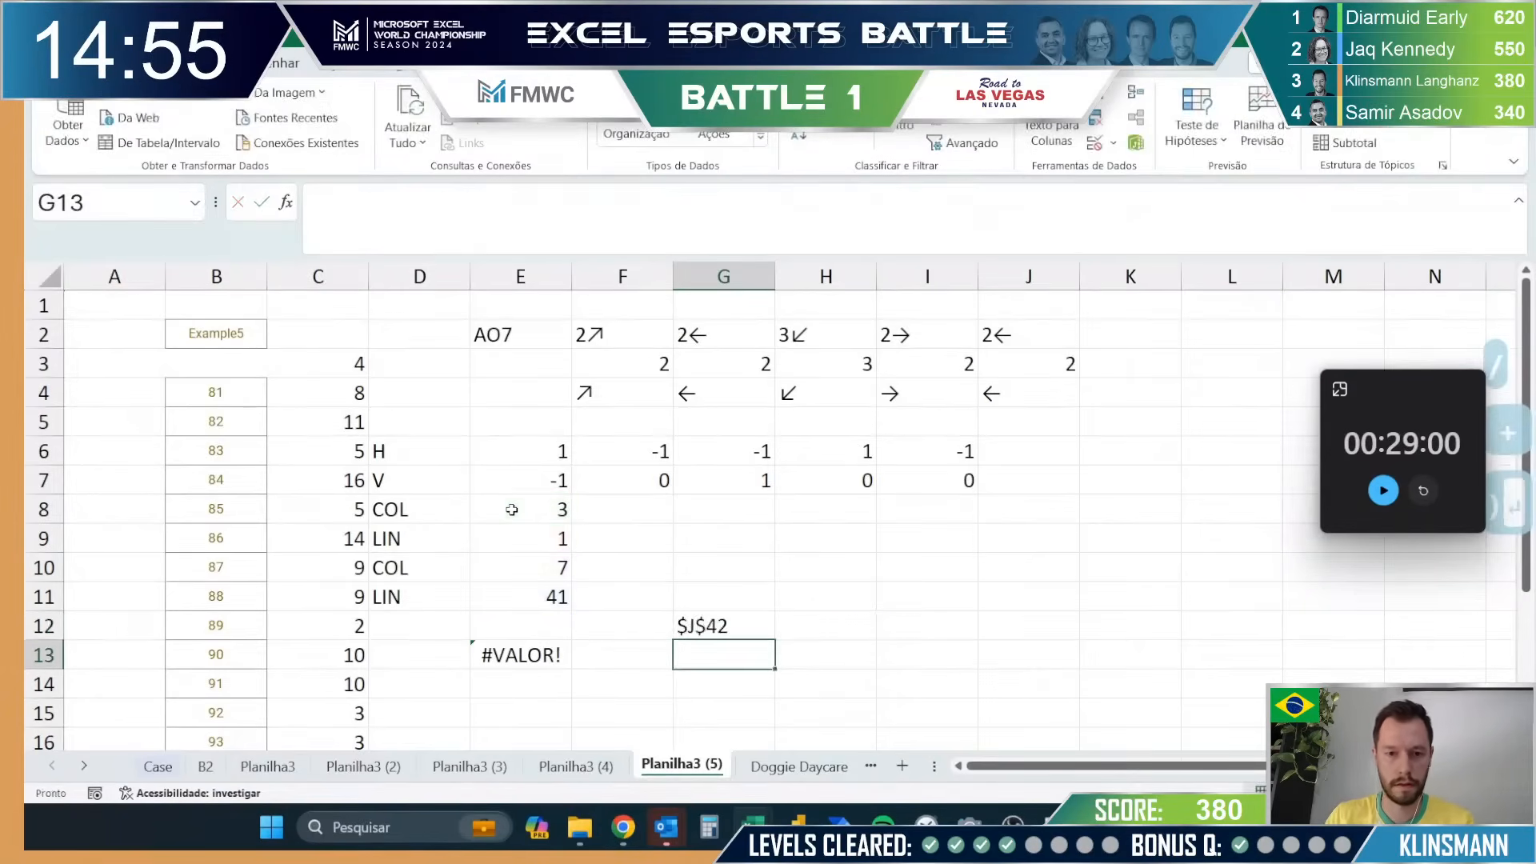
left_click(697, 612)
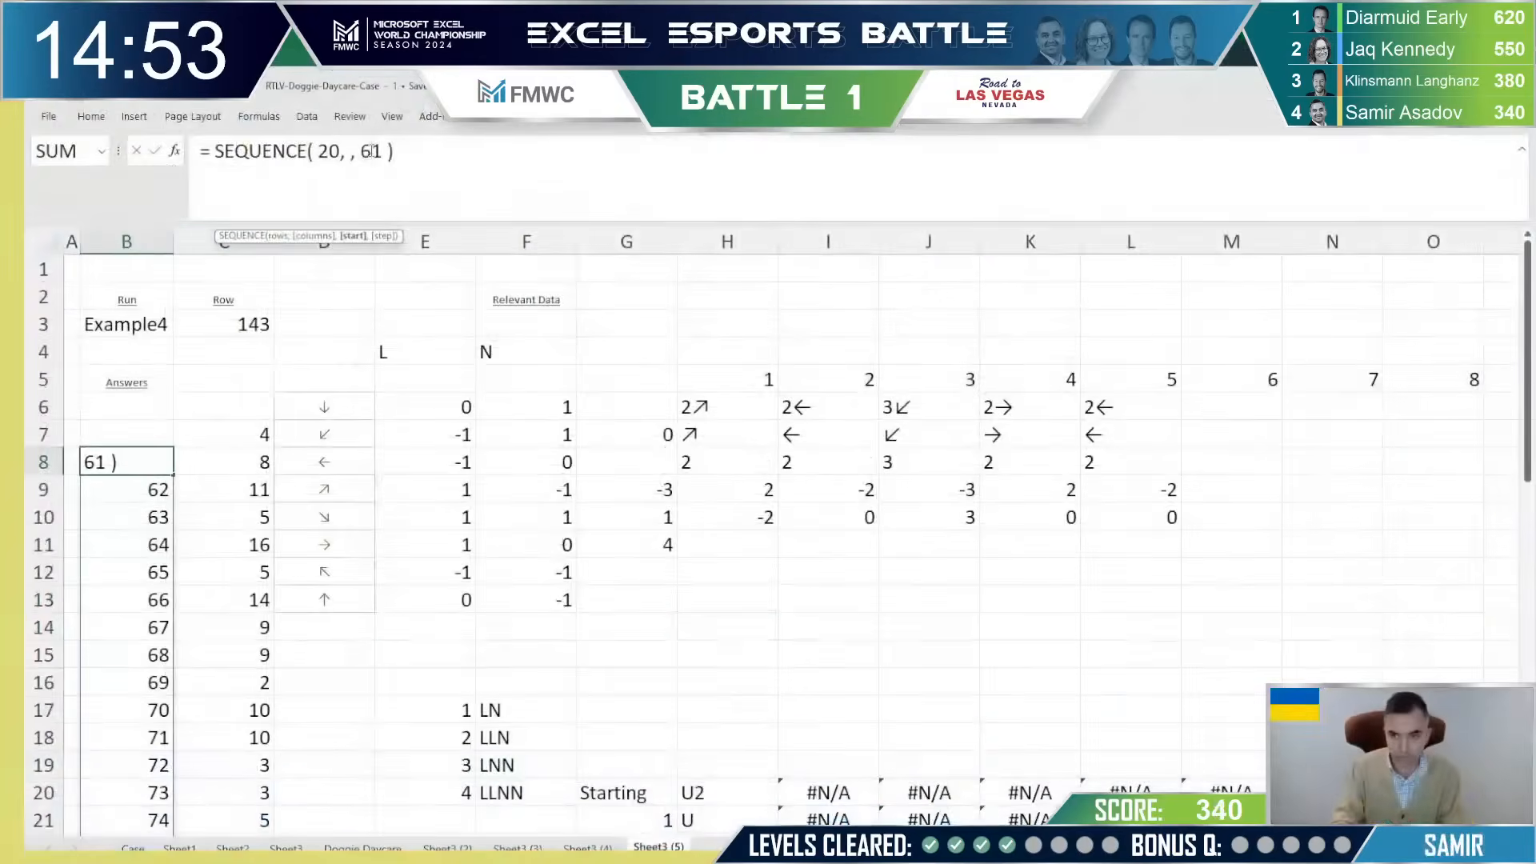
Step: Set the answer numbering in B8 to =SEQUENCE(20,,81) and select the run name in B3
key("Return")
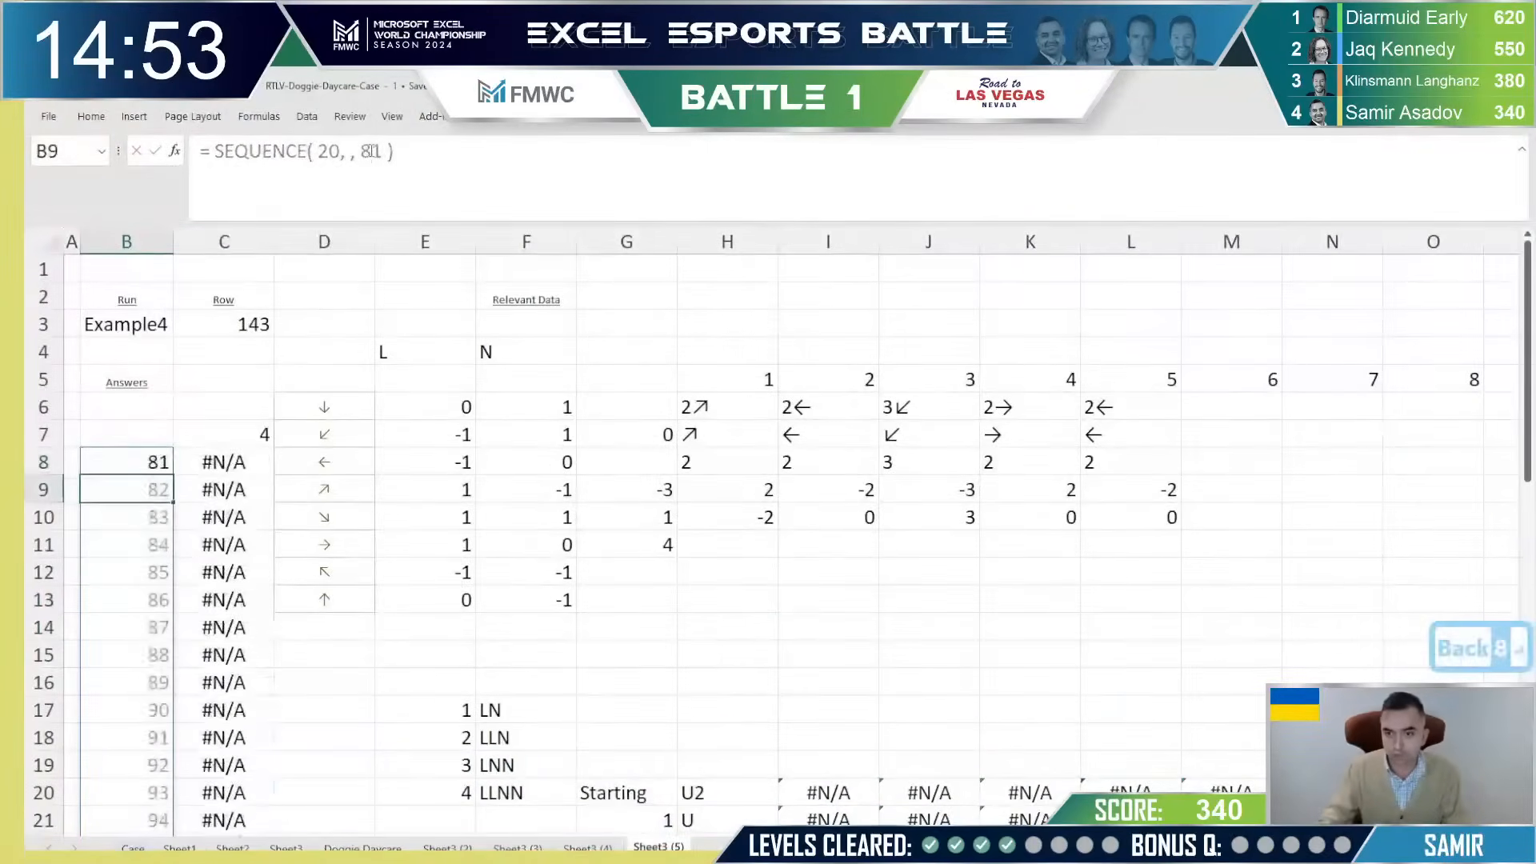
left_click(94, 324)
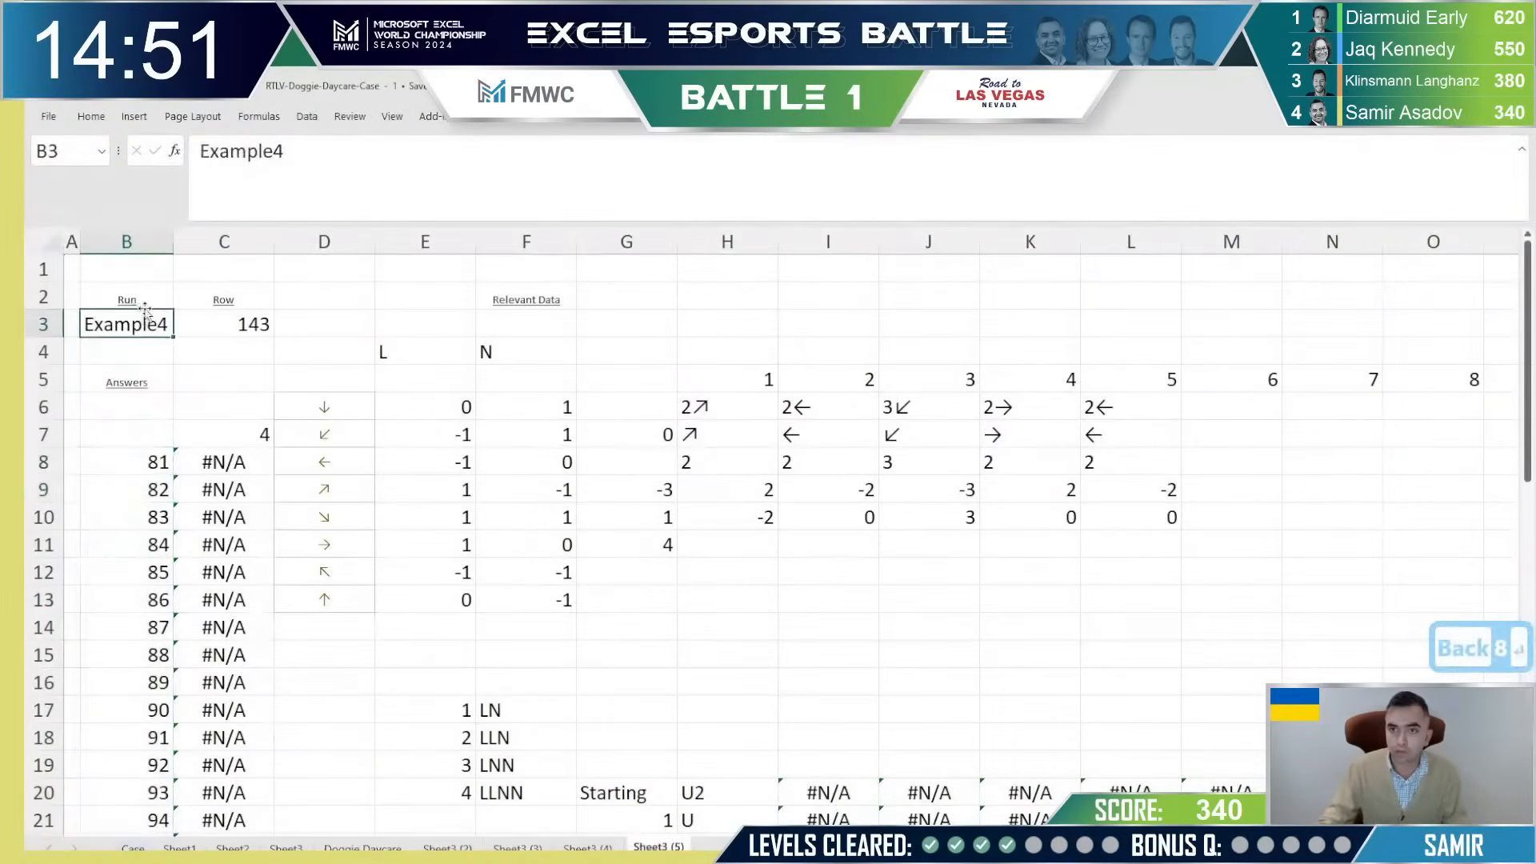
Step: Set the Run value in B3 to Example5
left_click(425, 163)
key("BackSpace")
type("5")
key("Return")
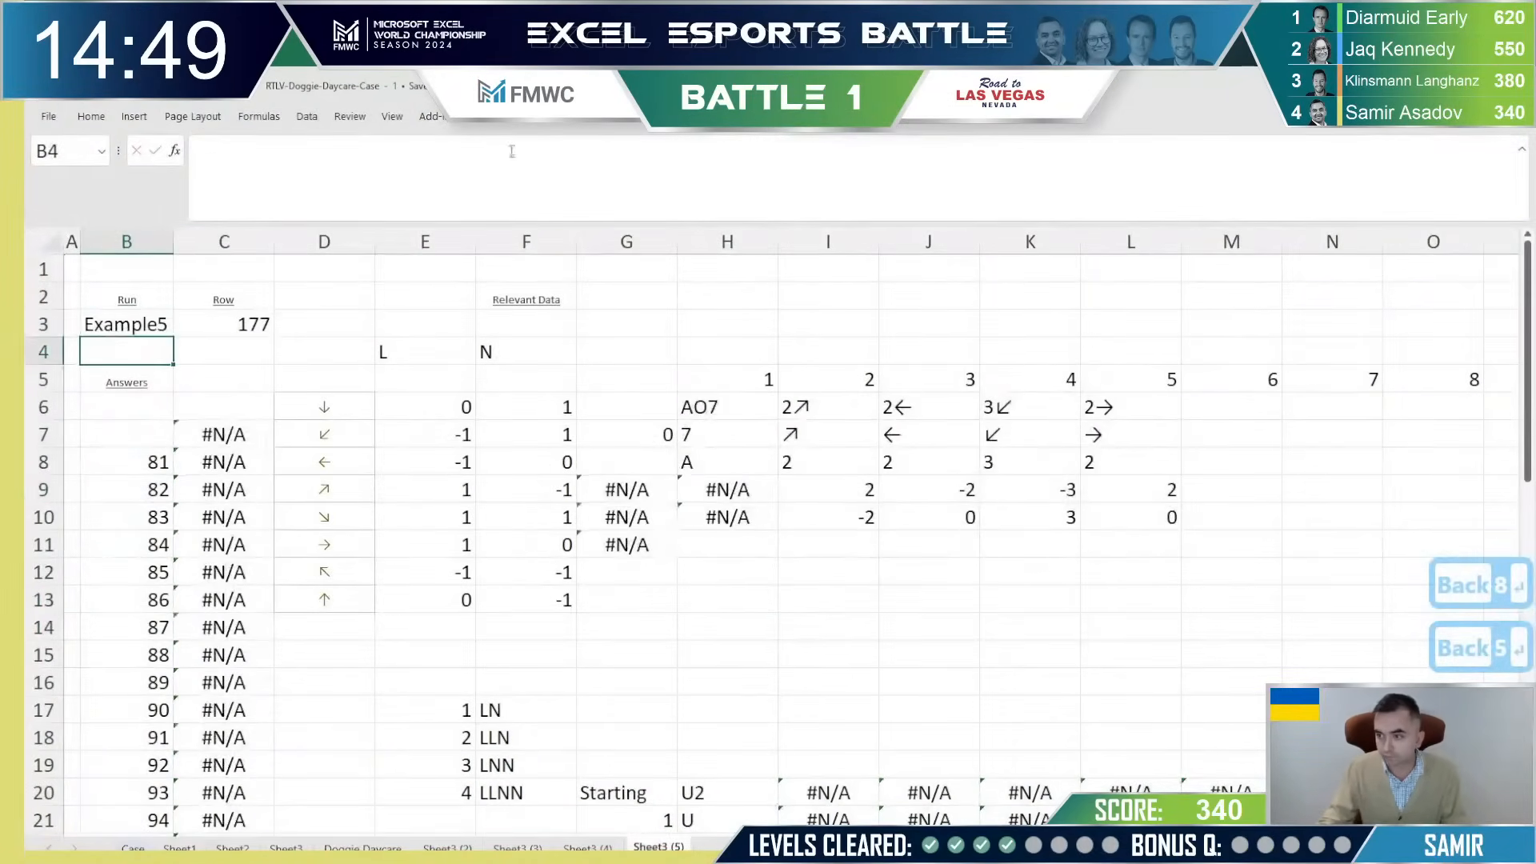
Step: Move the starting position formula from H6 to G6 after checking the row 6 and 7 formulas
left_click(790, 482)
left_click(736, 443)
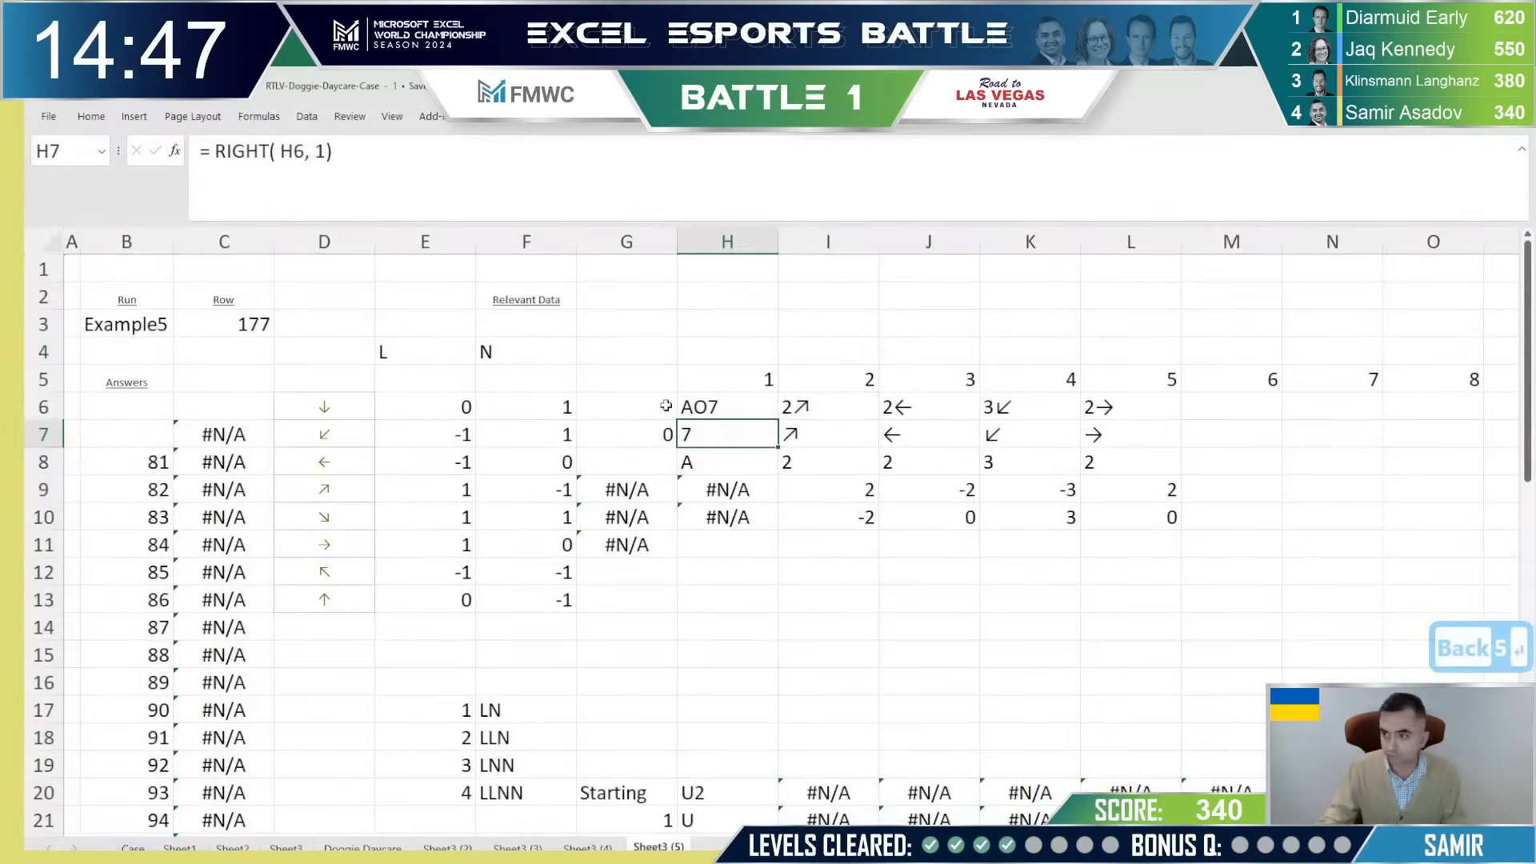
left_click_drag(734, 408, 1090, 408)
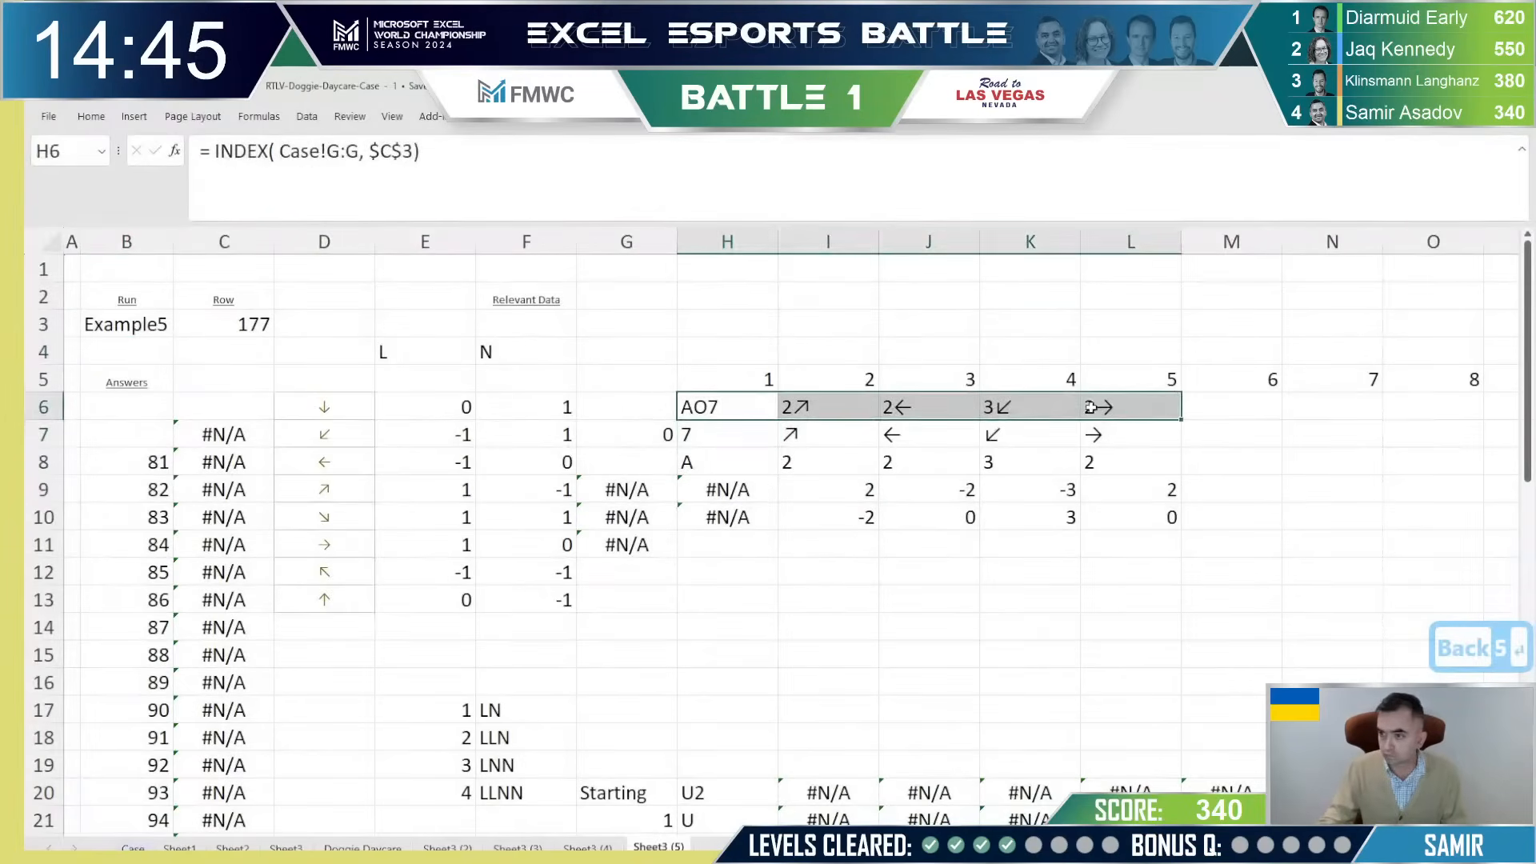
left_click(743, 403)
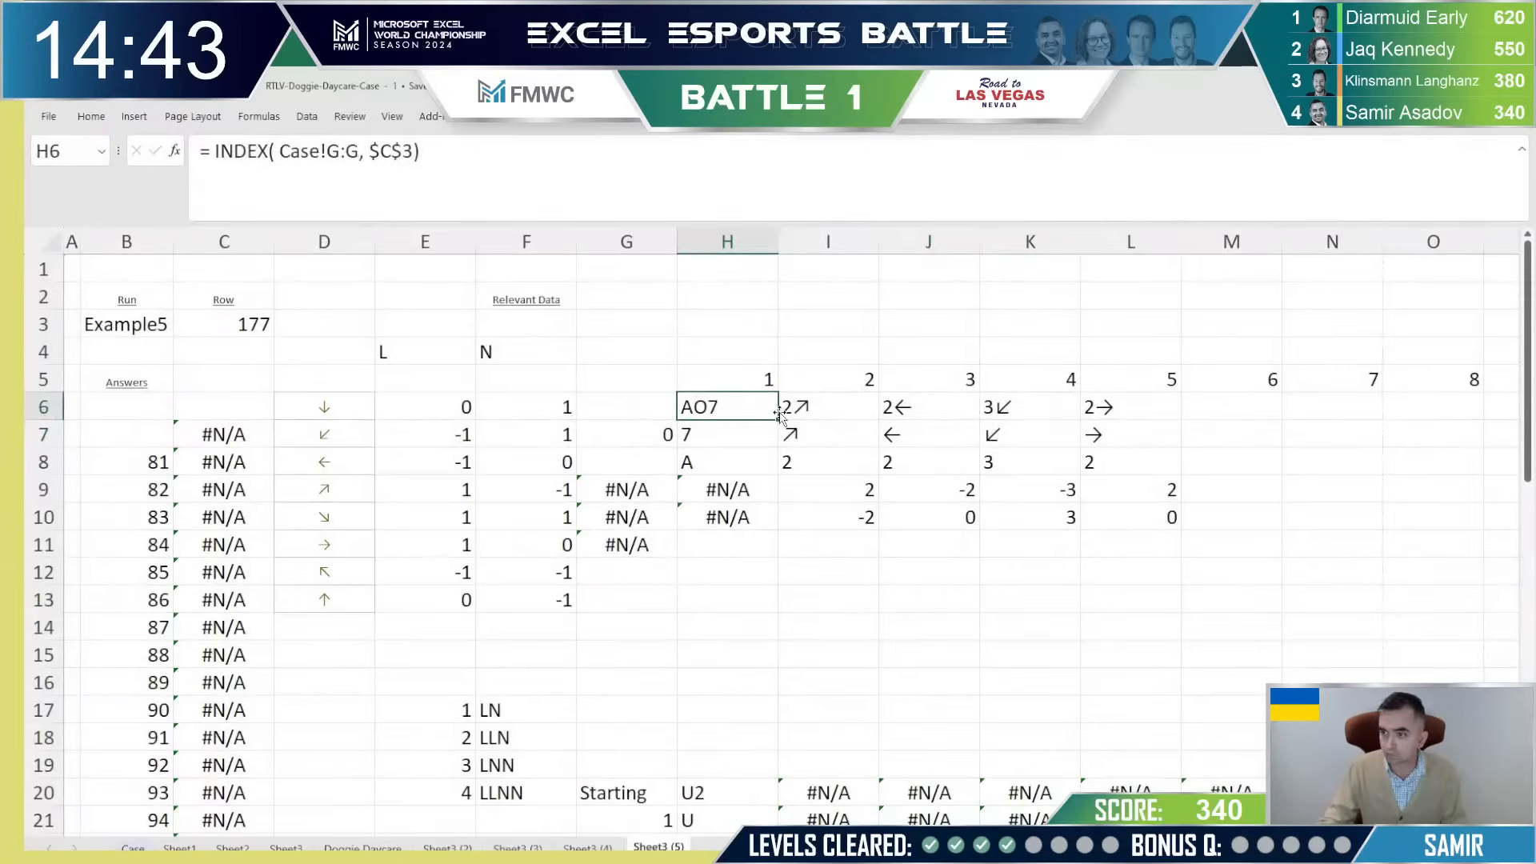
key("ctrl+x")
left_click(646, 404)
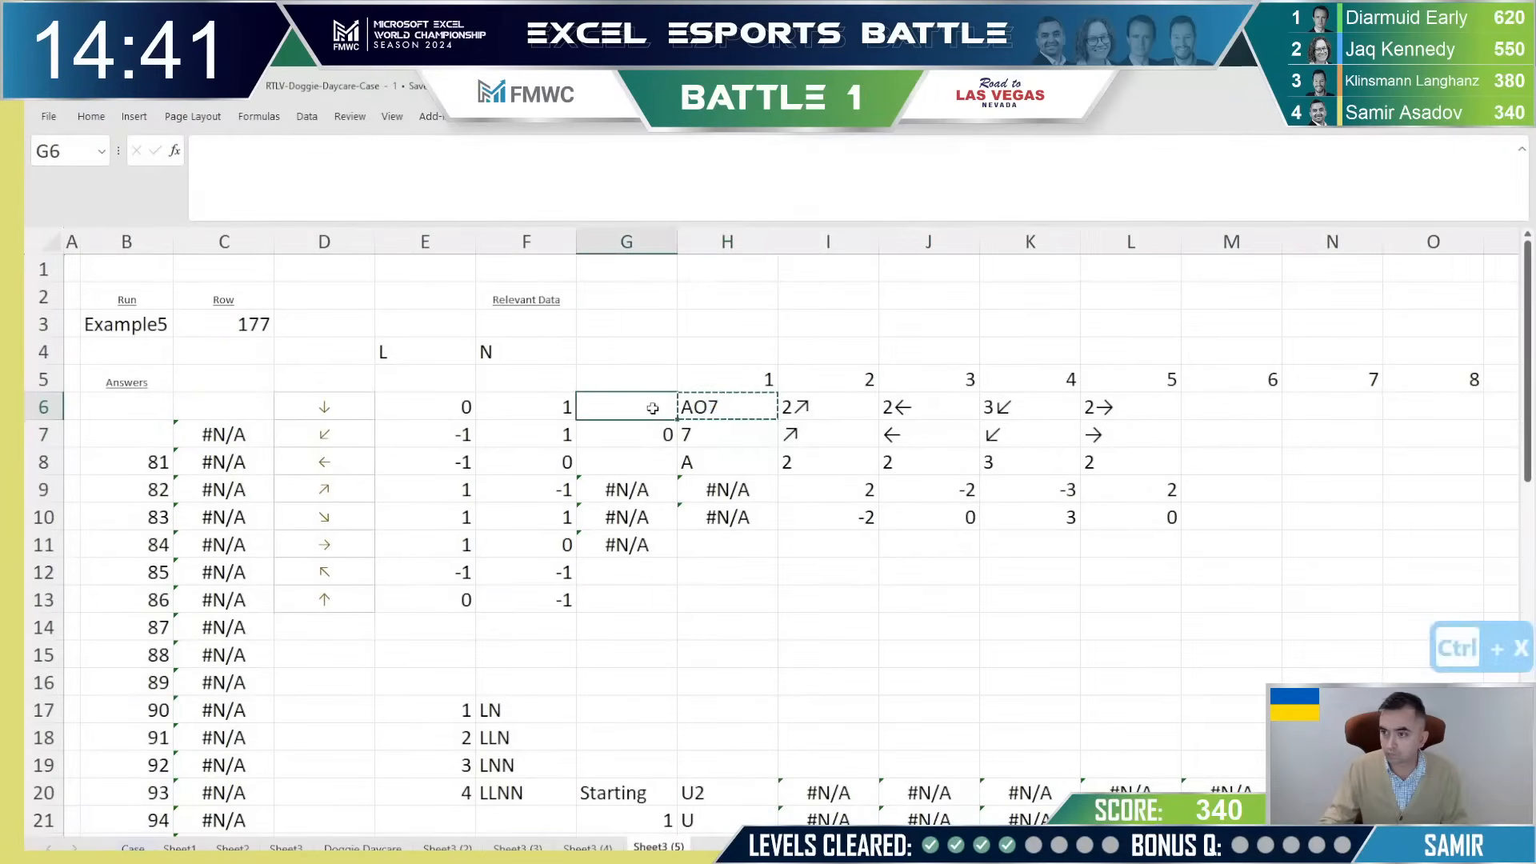
key("ctrl+v")
Step: Shift the move formulas one column left, relocating I6:L8 to H6 and I9:L10 to H9
left_click_drag(808, 406, 1120, 467)
key("ctrl+x")
left_click(724, 408)
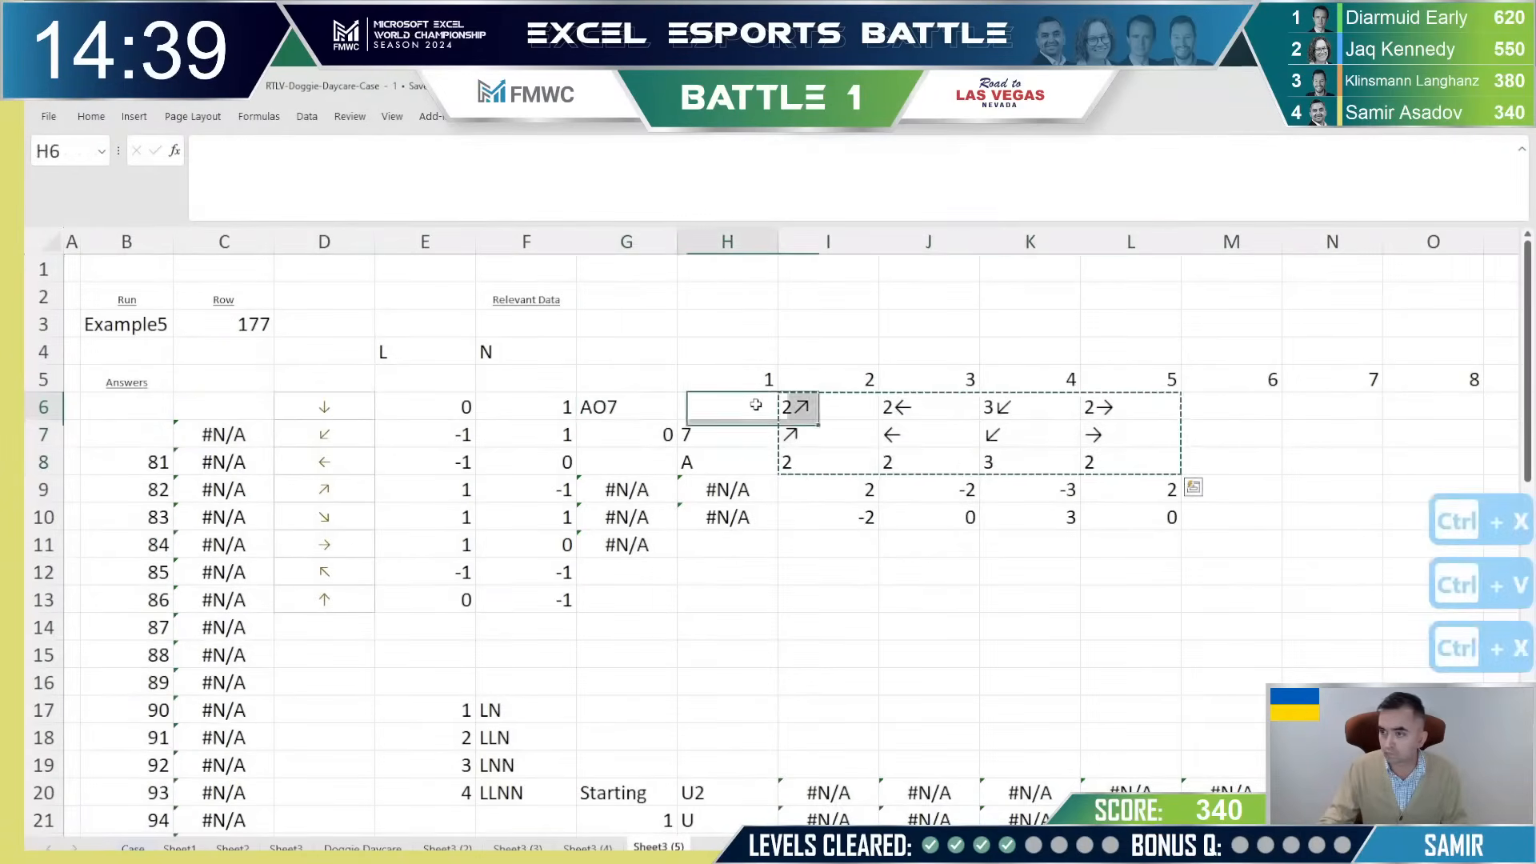
key("ctrl+v")
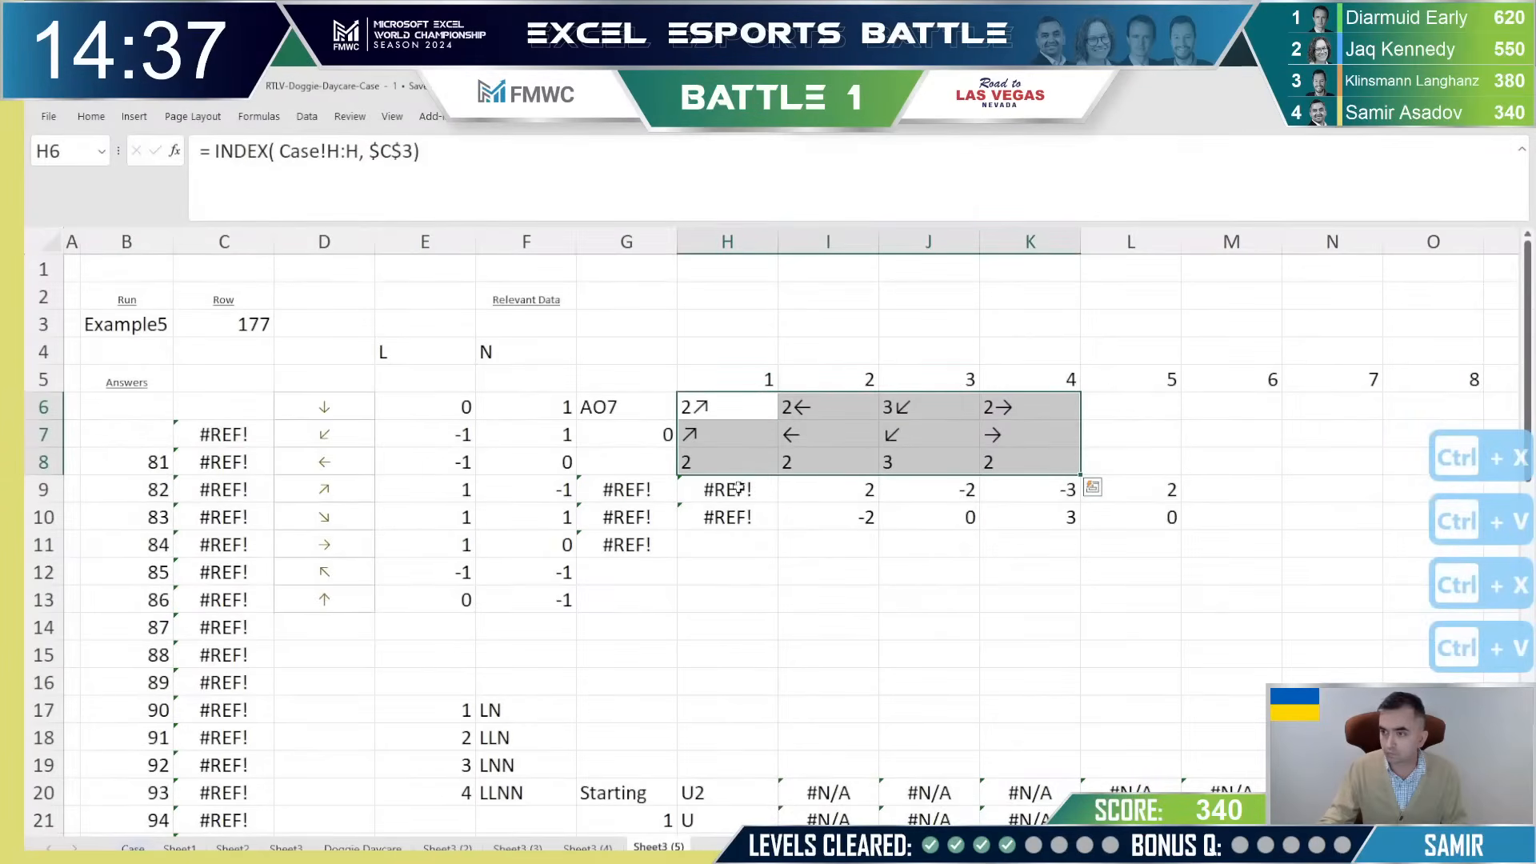
left_click_drag(825, 489, 1136, 519)
key("ctrl+x")
left_click(724, 489)
key("ctrl+v")
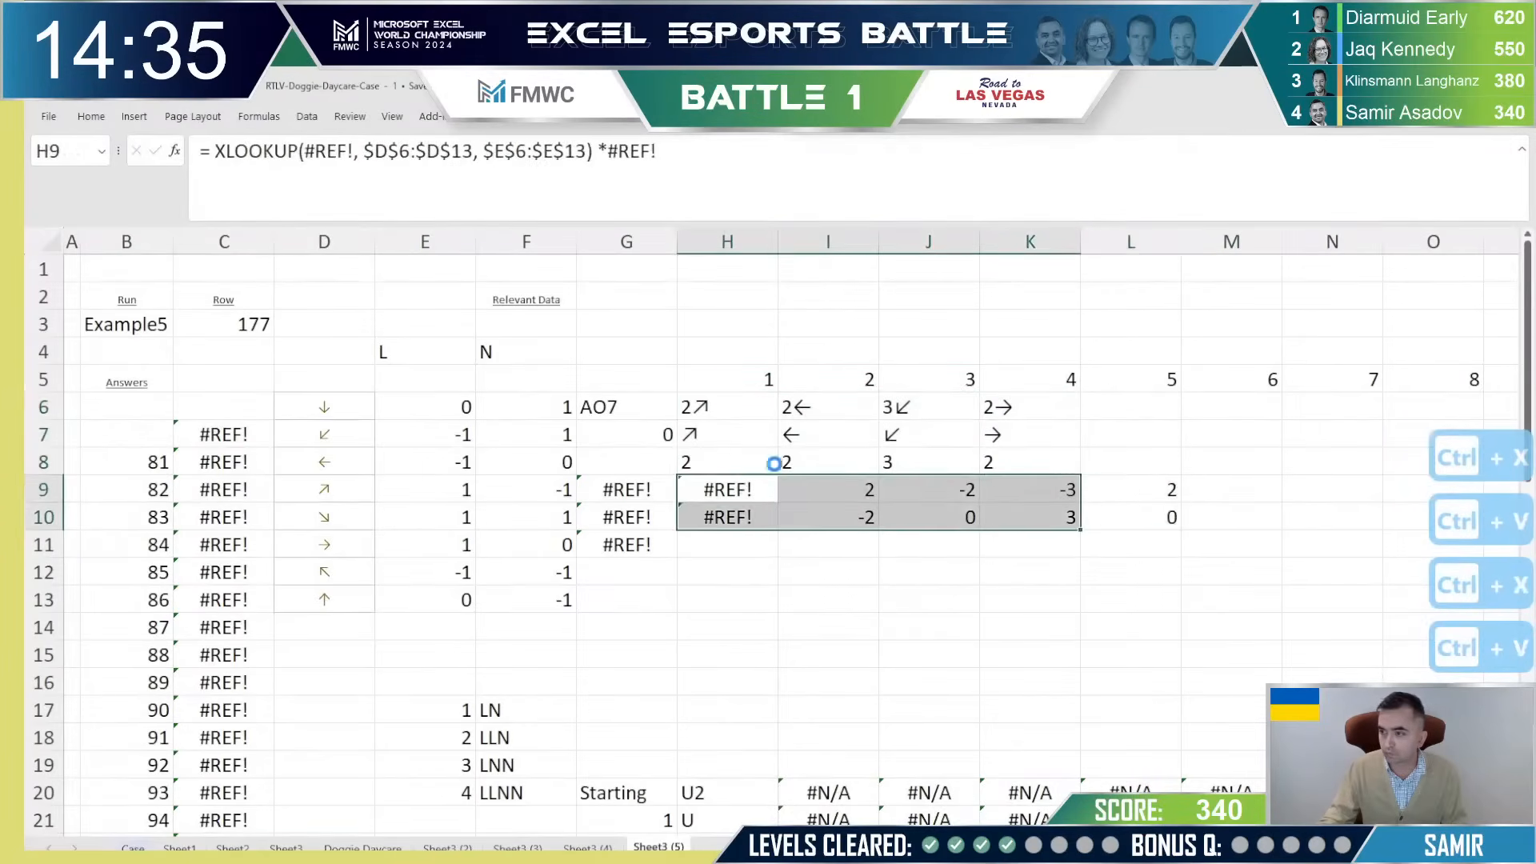
Step: Fill the move formulas in K6:K10 one column right into column L
left_click(968, 413)
key("Right")
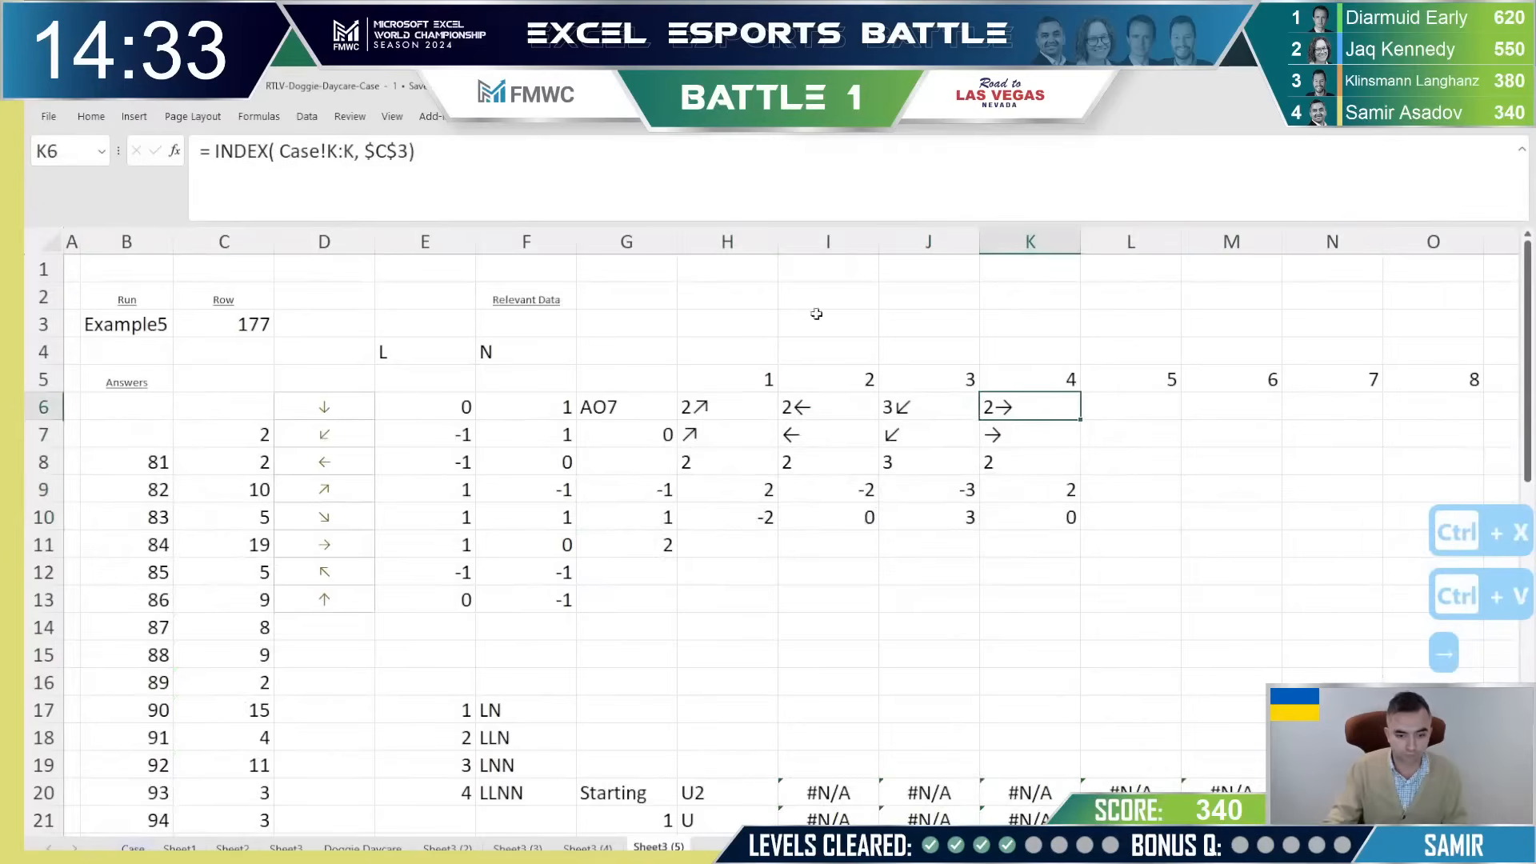
key("alt+Tab")
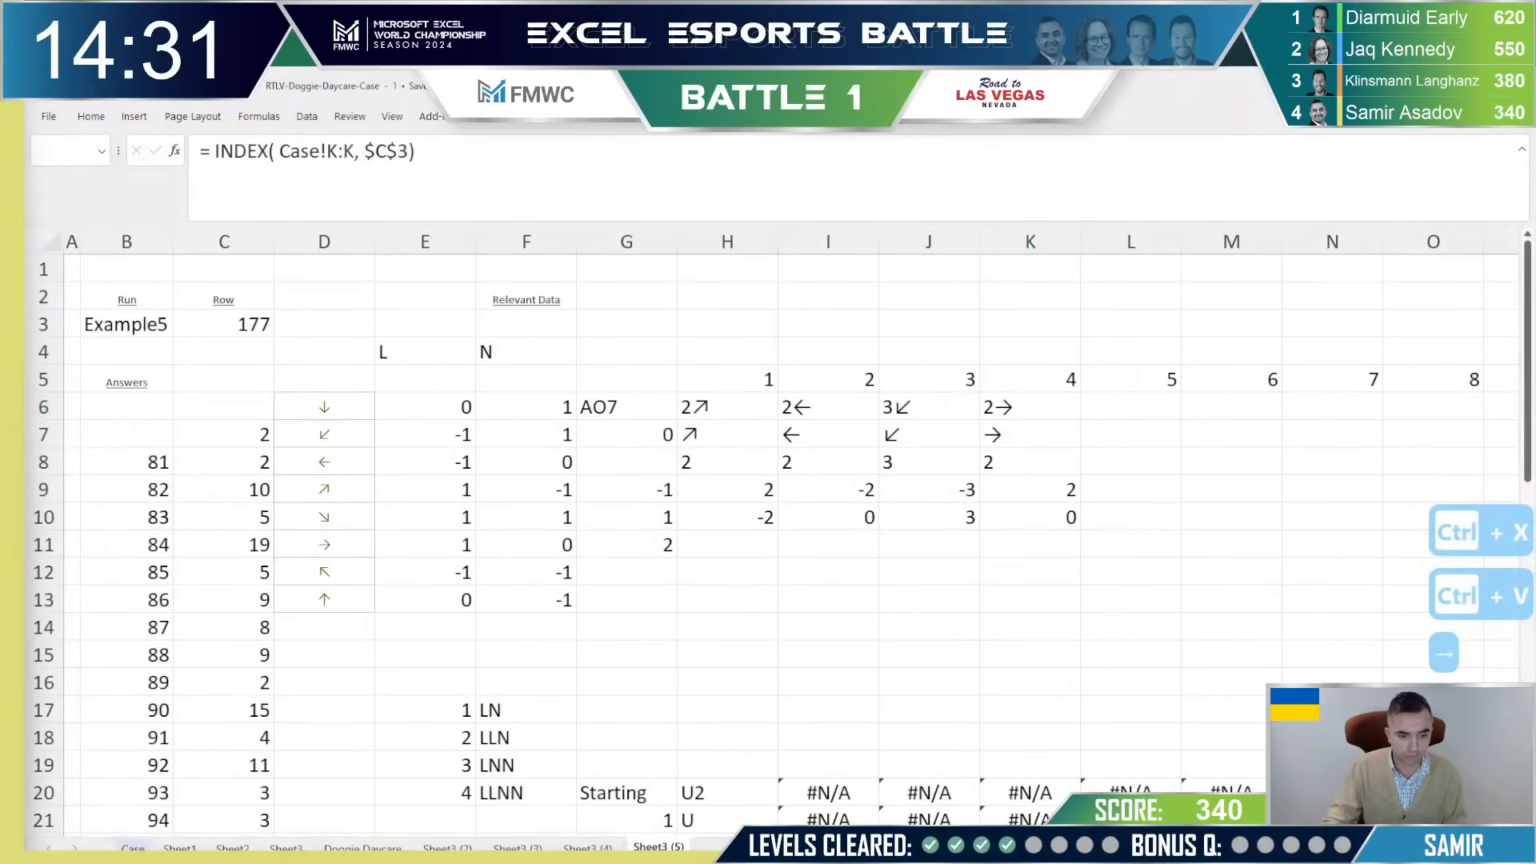
key("alt+Tab")
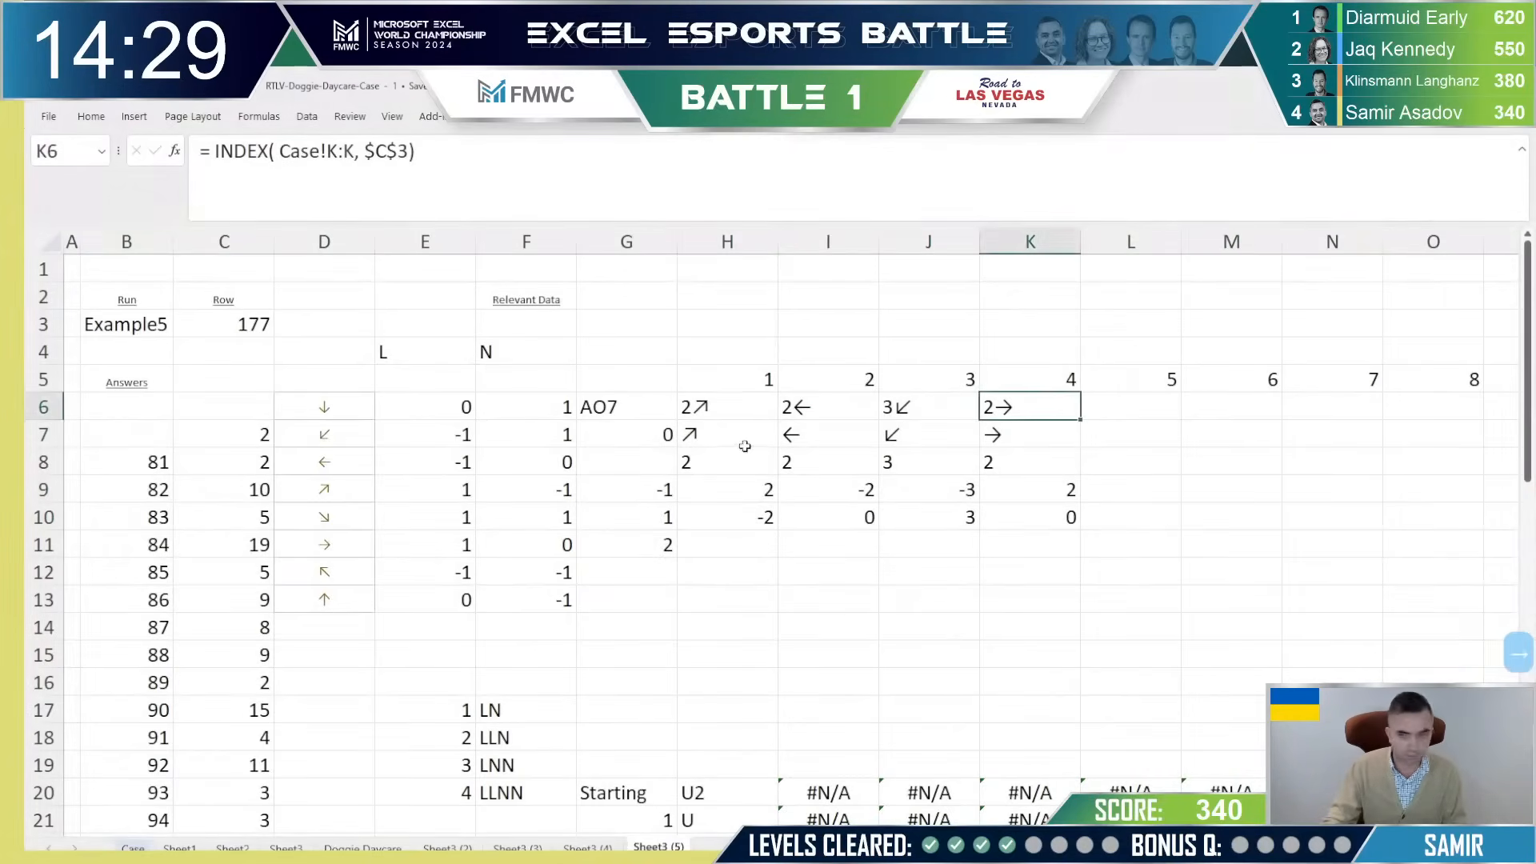
key("Down")
key("Left")
key("Left")
key("Right")
key("Up")
key("Right")
key("shift+Down")
key("shift+Down")
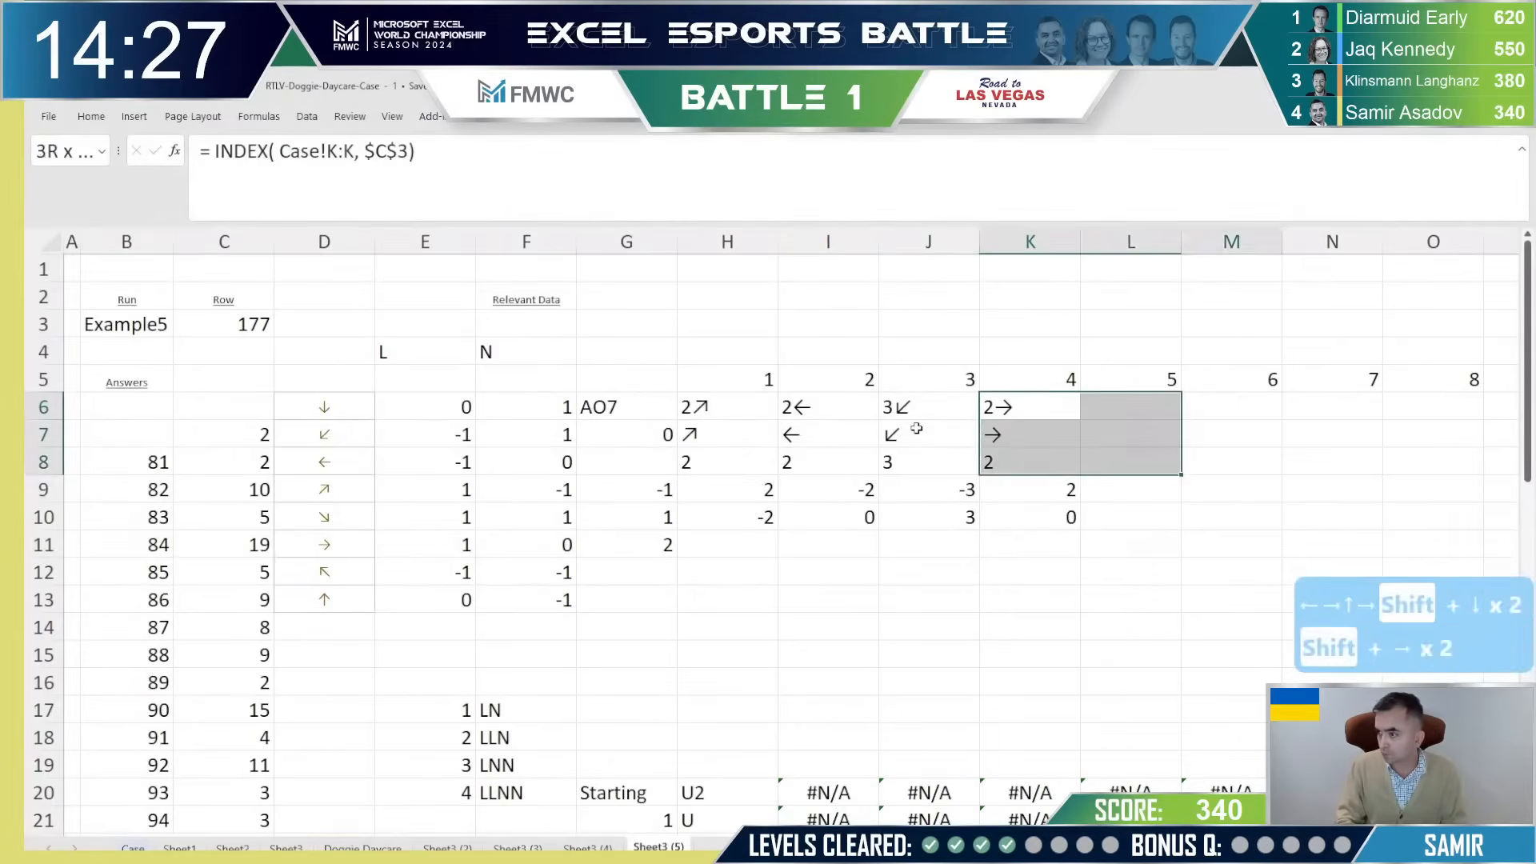
key("shift+Right")
key("shift+Right")
key("shift+Down")
key("shift+Down")
key("shift+Left")
key("ctrl+r")
Step: Examine the move table in rows 6 to 11 and the Starting calculation block down to row 26
key("Down")
key("Left")
key("Down")
key("Left")
key("Left")
key("Down")
key("Down")
key("Down")
key("Down")
key("Down")
key("Down")
key("Down")
key("Down")
key("Down")
key("Down")
key("Down")
key("Down")
key("Down")
key("Down")
key("Down")
key("Down")
key("Down")
key("Down")
key("Down")
key("Down")
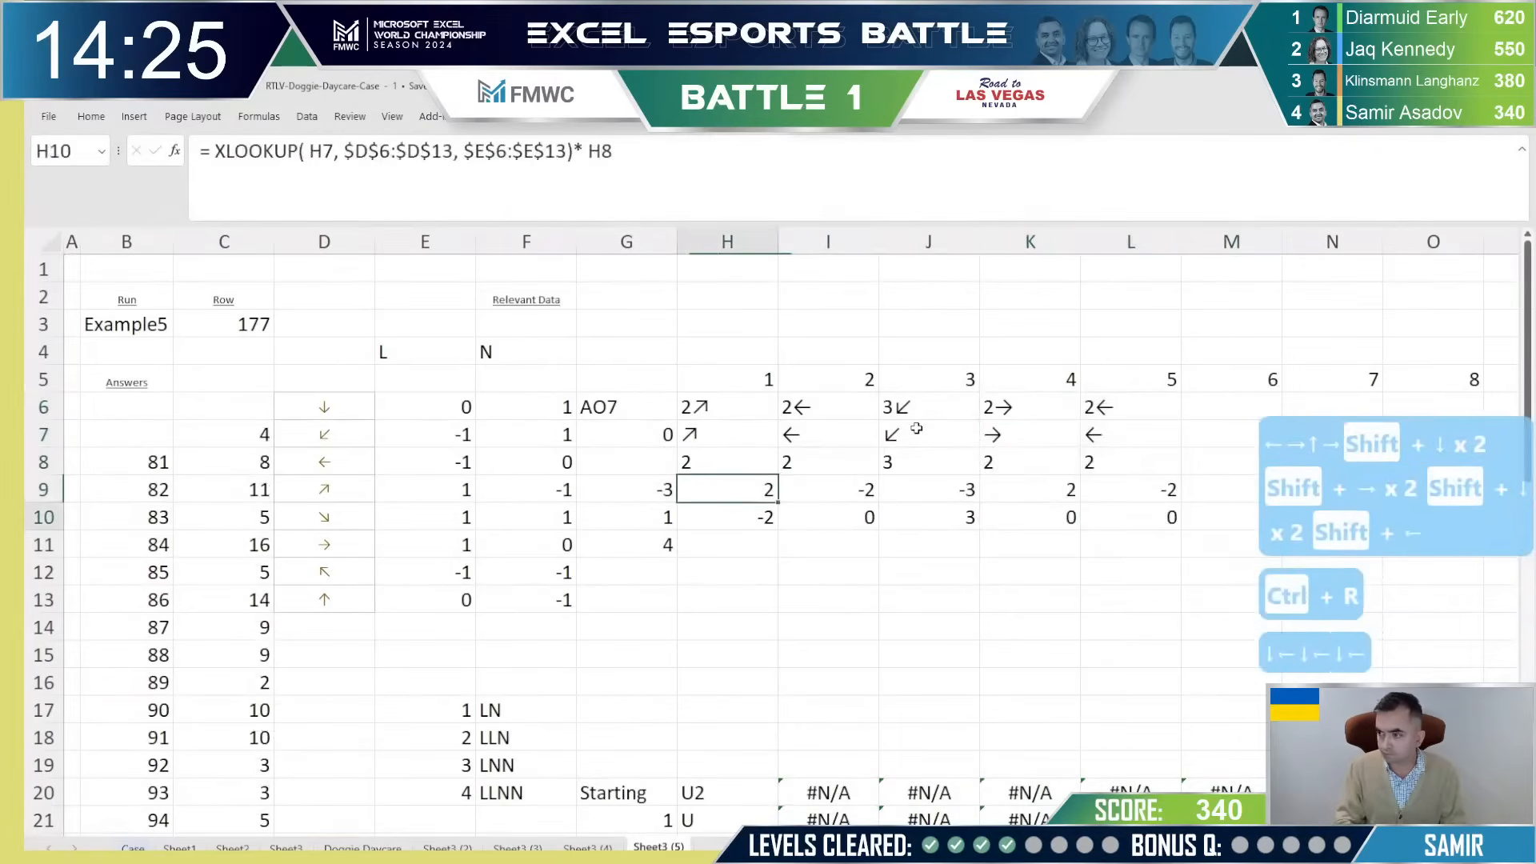
key("Up")
key("Up")
key("Right")
key("Up")
key("Up")
key("Up")
key("Up")
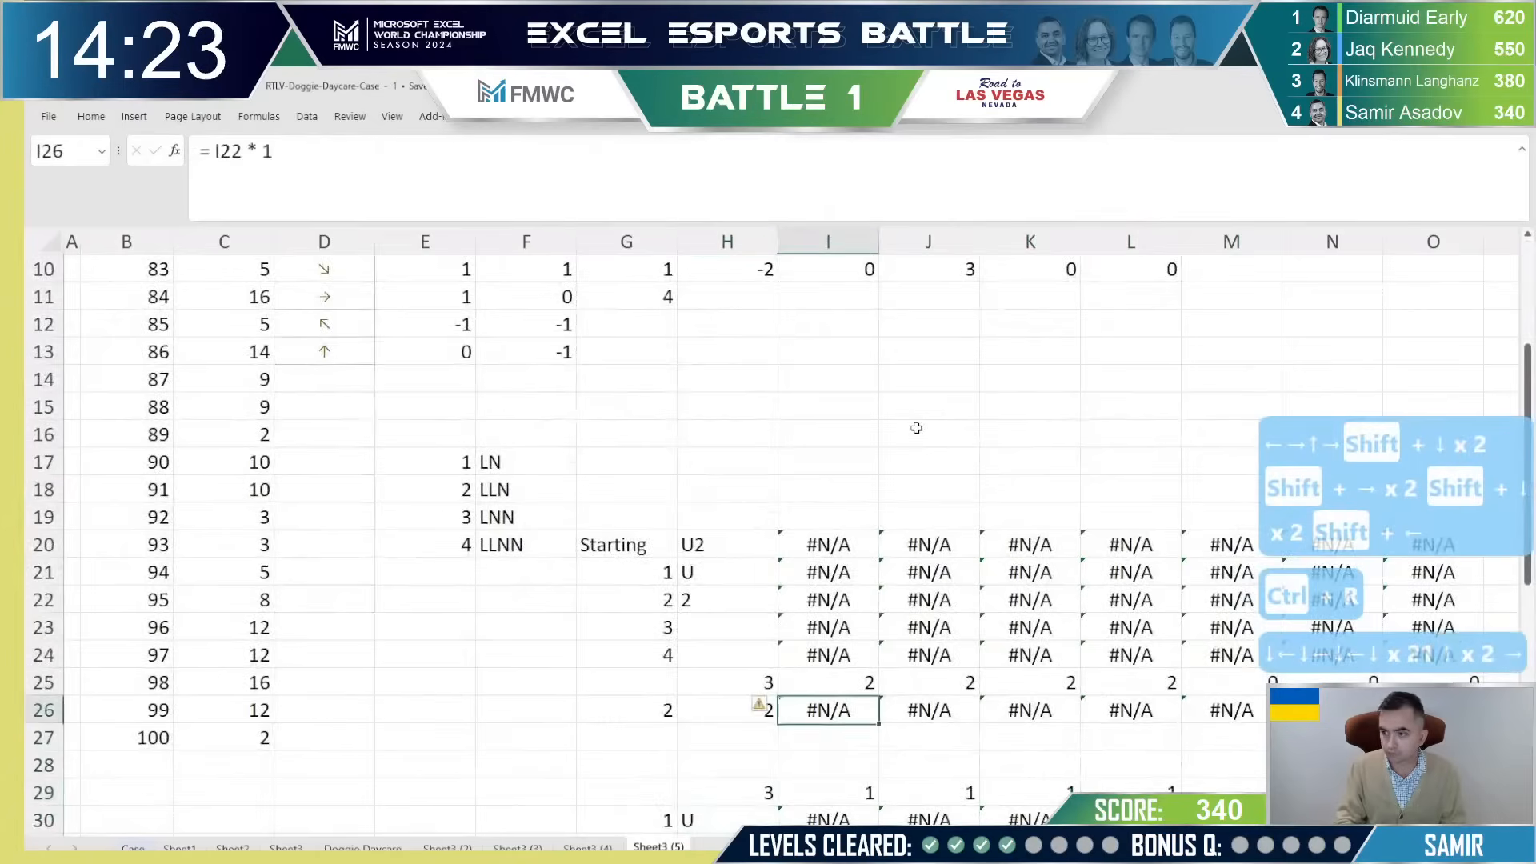
key("Left")
key("Up")
key("Up")
key("Up")
key("Up")
key("Up")
key("Up")
key("Up")
key("Up")
key("Left")
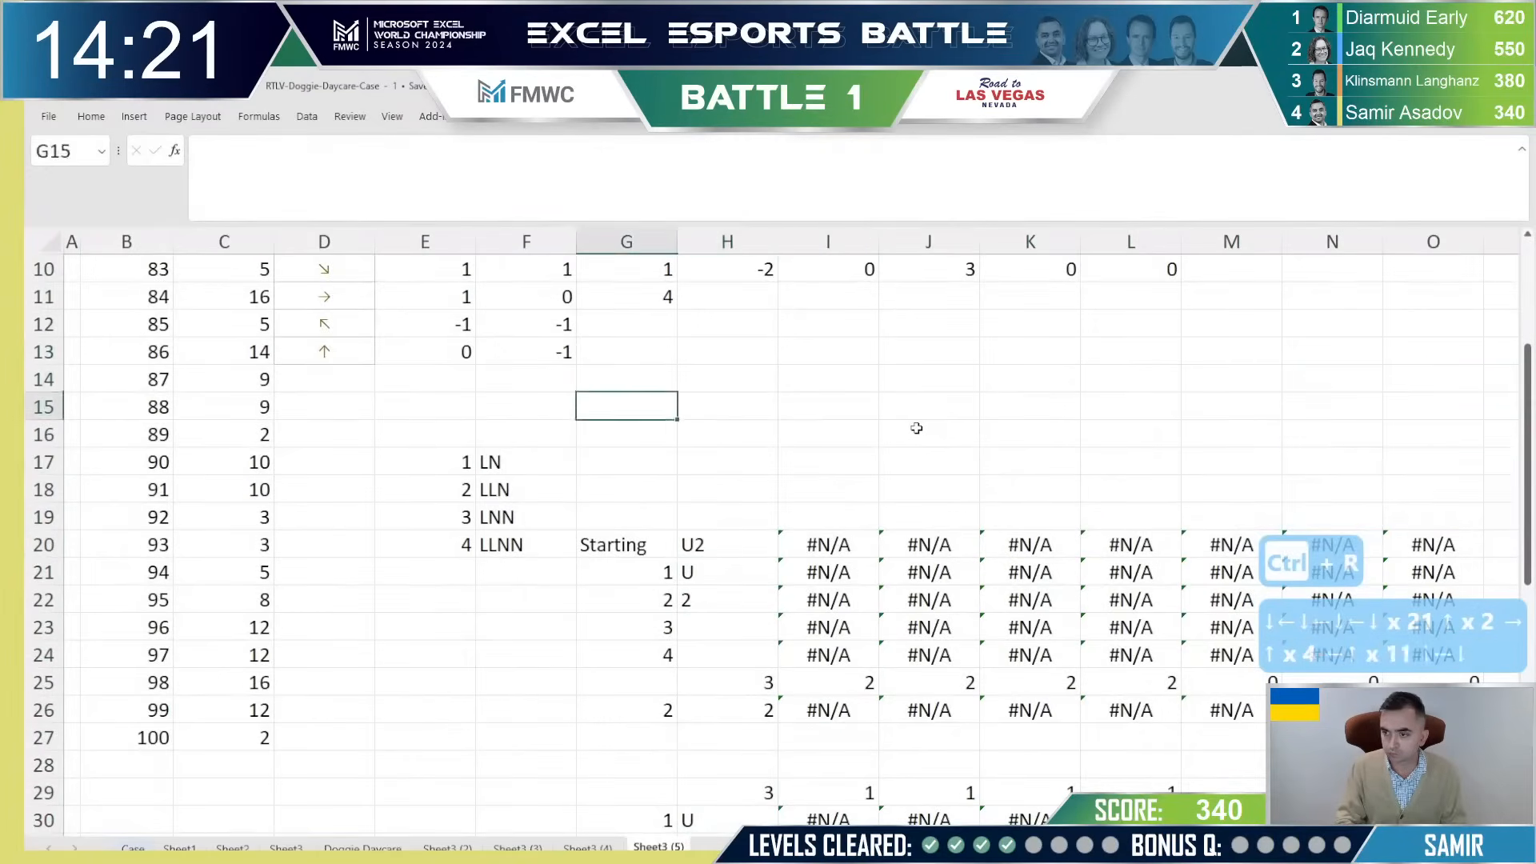
key("Right")
key("Up")
key("Up")
key("Up")
key("Up")
key("Up")
key("Up")
key("Up")
key("Up")
key("Up")
key("Up")
key("Up")
key("Up")
key("Up")
key("Up")
key("Up")
key("Up")
key("Up")
key("Up")
key("Up")
key("Down")
key("Down")
key("Down")
key("Down")
key("Down")
key("Down")
key("Down")
key("Down")
key("Down")
key("Down")
key("Down")
key("Down")
key("Down")
key("Down")
key("Down")
key("Down")
key("Down")
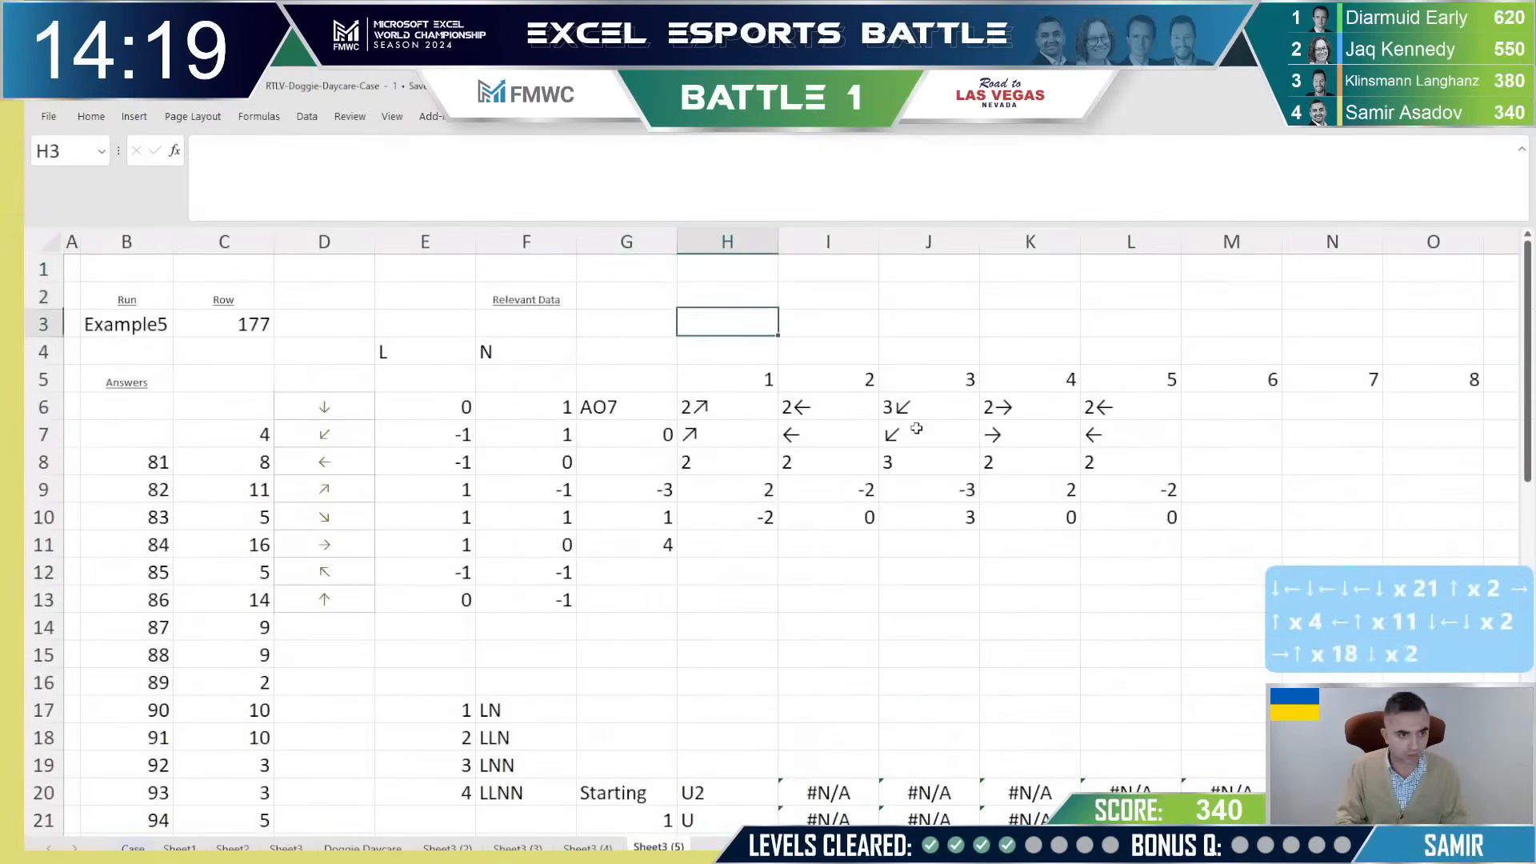
key("Left")
key("Down")
key("Down")
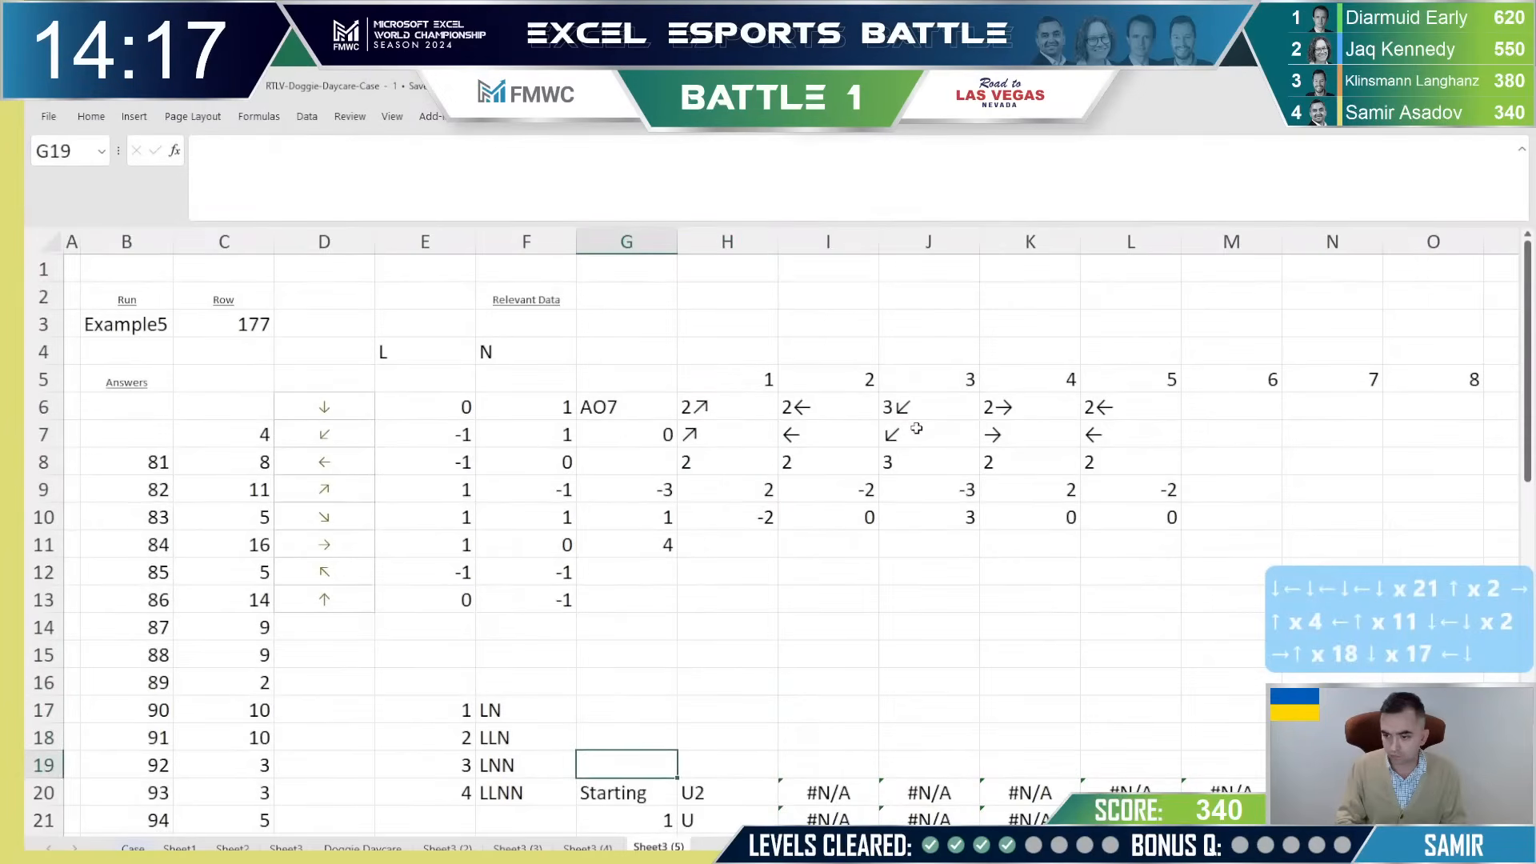
key("ctrl+shift+Down")
key("ctrl+shift+Right")
key("shift+Down")
key("shift+Down")
key("shift+Down")
key("shift+Down")
key("shift+Down")
key("shift+Down")
key("shift+Down")
key("shift+Down")
key("shift+Down")
key("shift+Down")
key("shift+Down")
key("shift+Down")
key("shift+Down")
key("shift+Down")
key("shift+Down")
key("shift+Down")
key("shift+Down")
key("shift+Down")
key("shift+Down")
key("shift+Down")
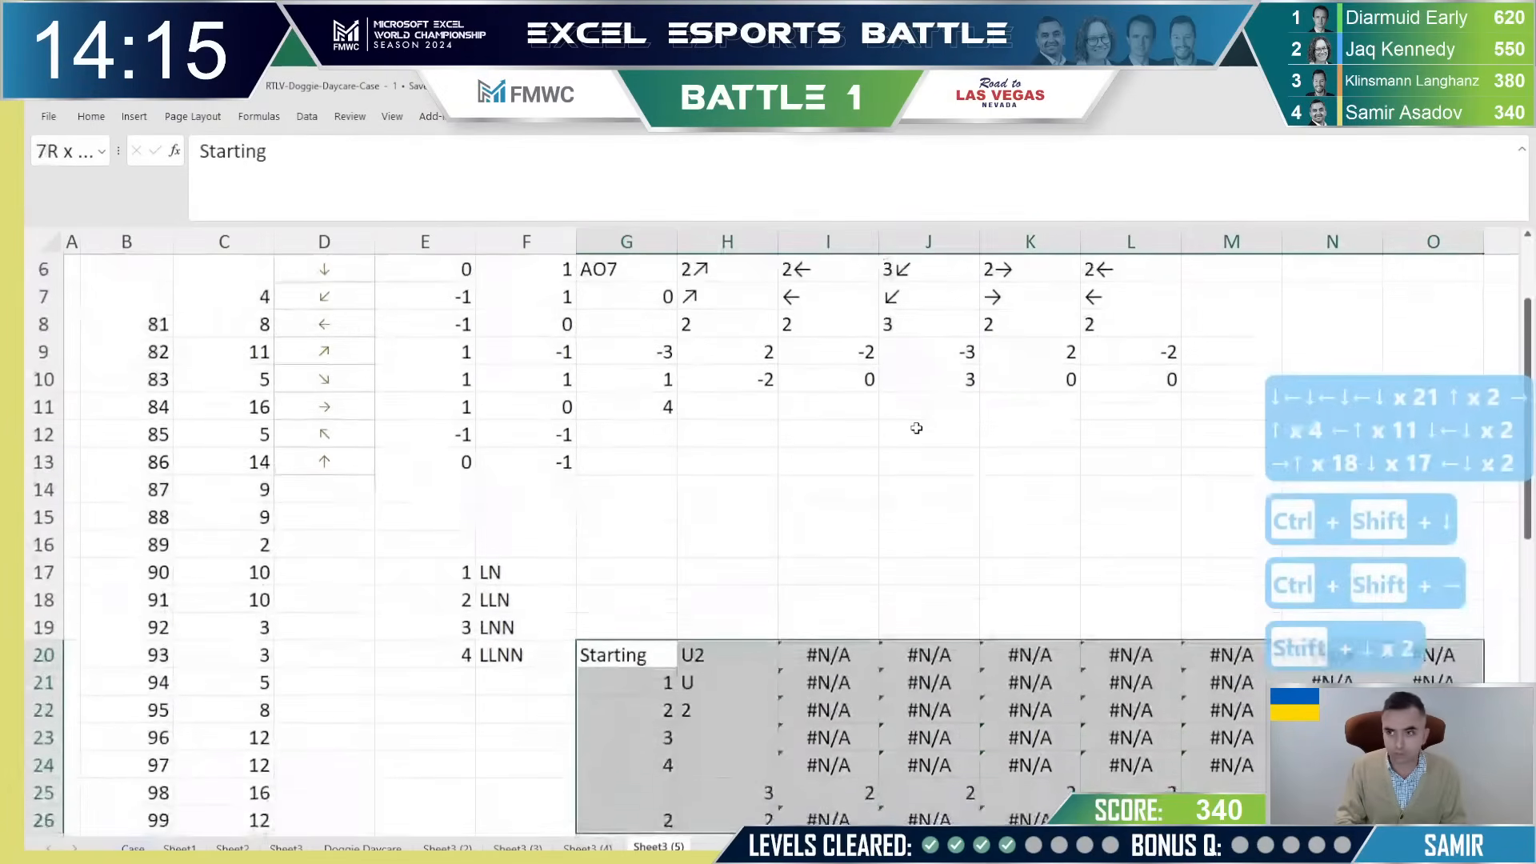
key("shift+Up")
key("shift+Up")
key("shift+Up")
key("shift+Up")
key("shift+Up")
key("shift+Up")
key("shift+Up")
key("shift+Up")
key("shift+Up")
key("shift+Up")
key("shift+Up")
key("shift+Up")
key("shift+Up")
key("shift+Up")
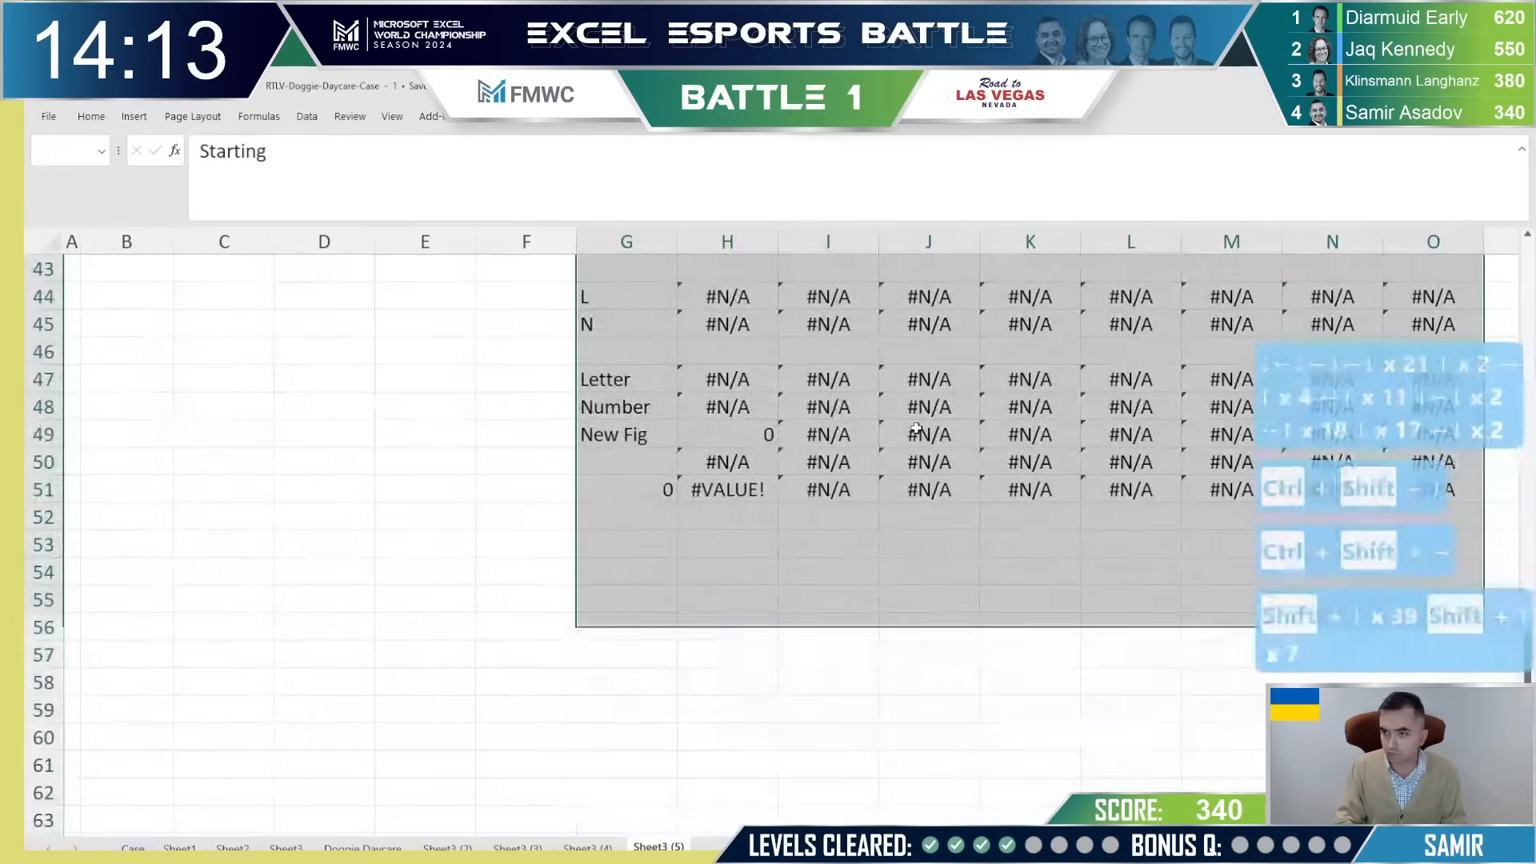
key("Down")
key("Up")
key("Up")
key("Up")
key("Up")
key("Up")
key("Up")
key("Up")
key("Up")
key("Up")
key("Up")
key("Up")
key("Up")
key("Up")
key("Up")
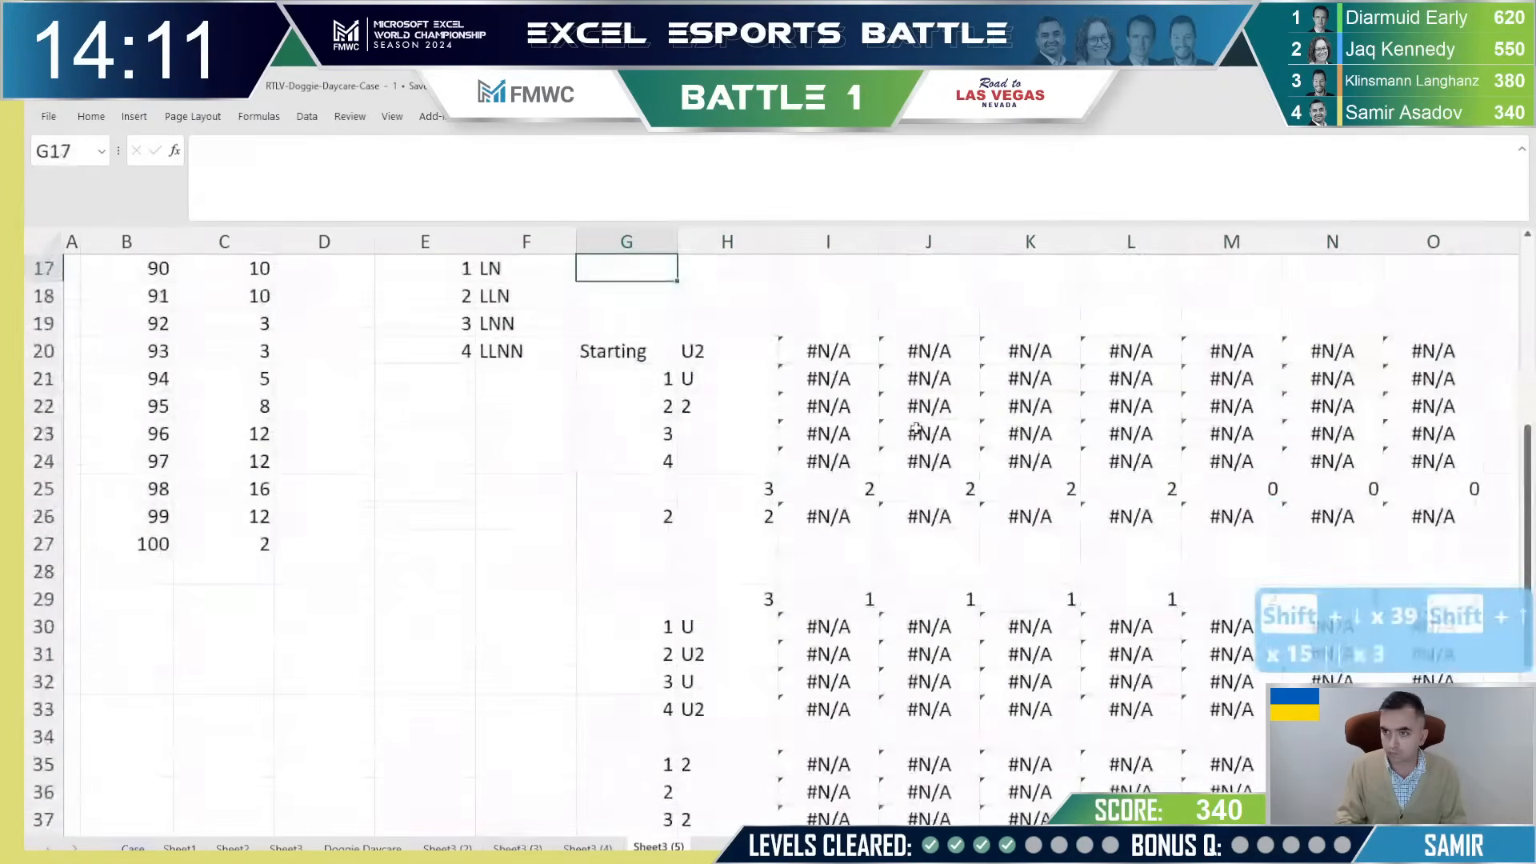
Step: Move the whole Starting calculation block in columns G to O, including its Letter, Number and New Fig rows, from row 20 up beneath the move table
key("Down")
key("Down")
key("Down")
key("Down")
key("Down")
key("Down")
key("Down")
key("Down")
key("Down")
key("Down")
key("Down")
key("Down")
key("Down")
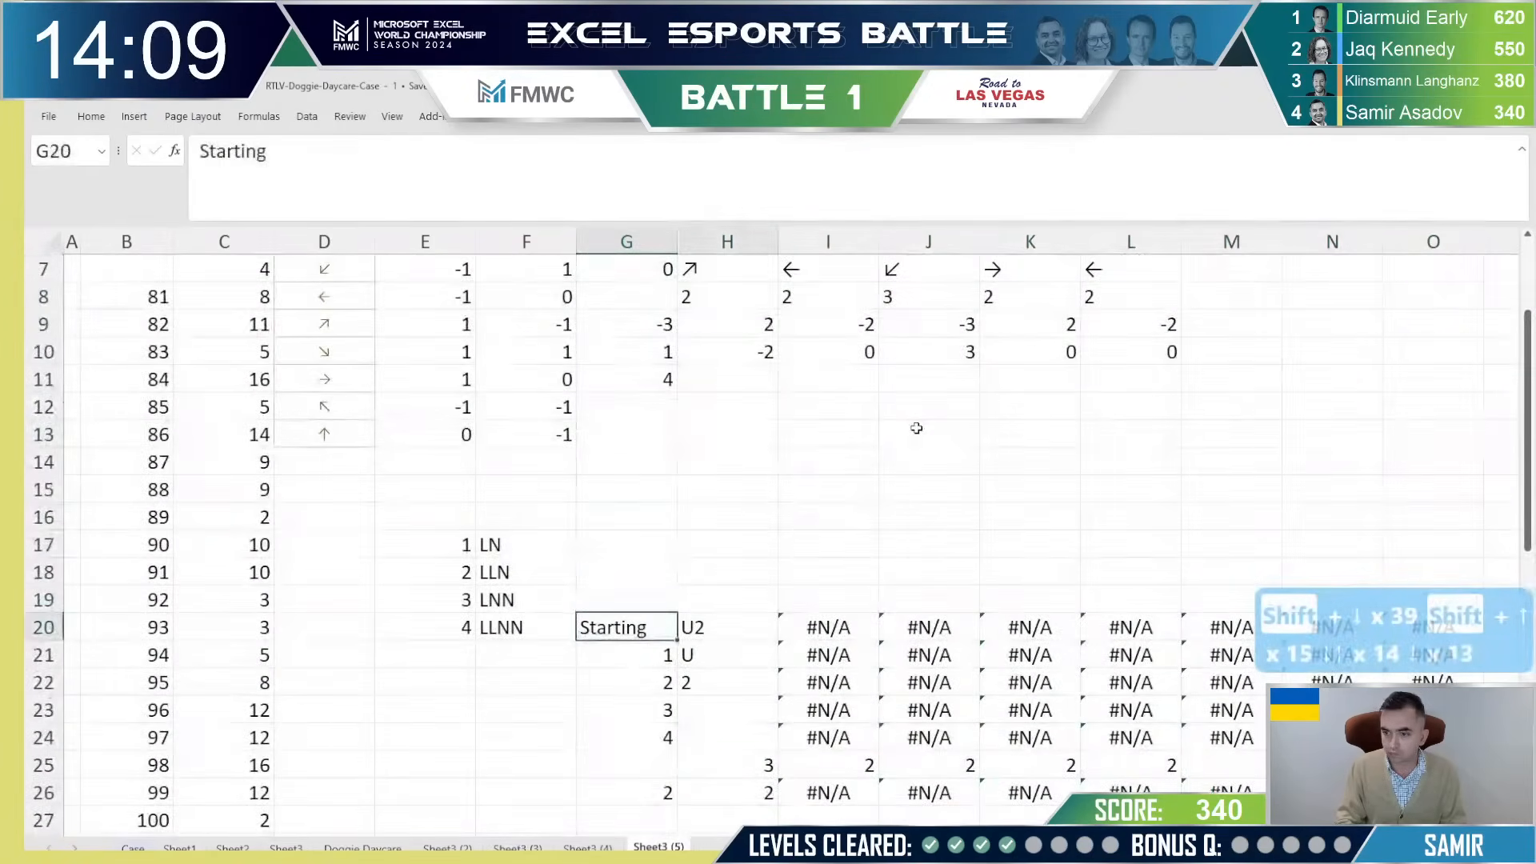
key("shift+Right")
key("shift+Down")
key("shift+Down")
key("shift+Right")
key("shift+Down")
key("shift+Right")
key("shift+Down")
key("shift+Right")
key("shift+Down")
key("shift+Right")
key("shift+Down")
key("shift+Right")
key("shift+Right")
key("shift+Down")
key("shift+Down")
key("shift+Right")
key("shift+Down")
key("shift+Down")
key("shift+Down")
key("shift+Down")
key("shift+Down")
key("shift+Down")
key("shift+Down")
key("shift+Down")
key("shift+Down")
key("shift+Down")
key("shift+Down")
key("shift+Down")
key("shift+Down")
key("shift+Down")
key("shift+Down")
key("shift+Down")
key("shift+Down")
key("shift+Down")
key("shift+Down")
key("shift+Down")
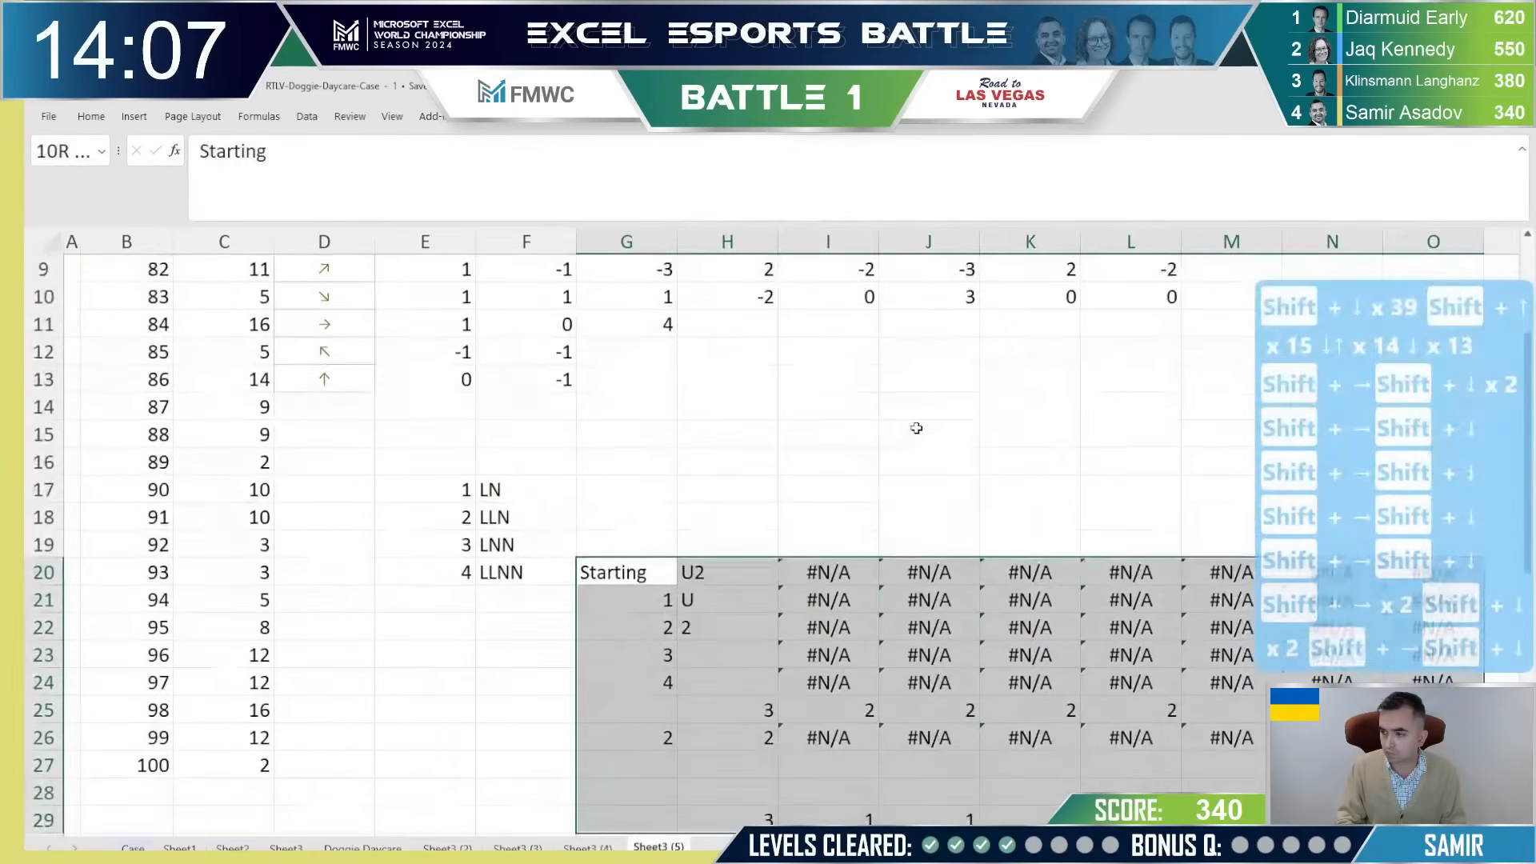
key("shift+Down")
key("shift+Up")
key("shift+Up")
key("shift+Up")
key("shift+Up")
key("shift+Up")
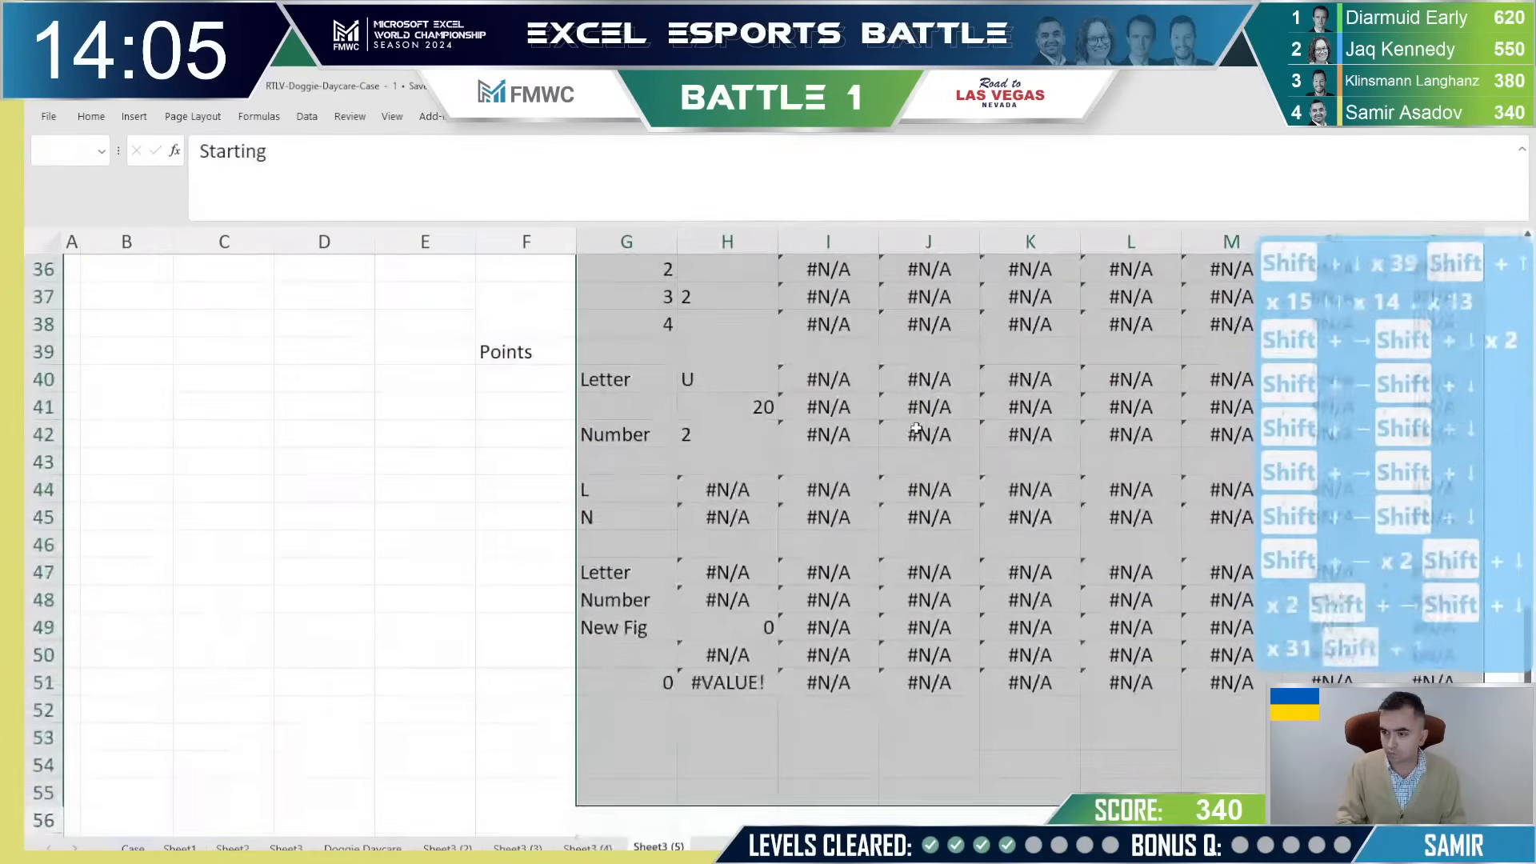
key("ctrl+x")
key("ctrl+Up")
key("Up")
key("Up")
key("Down")
key("Down")
key("Down")
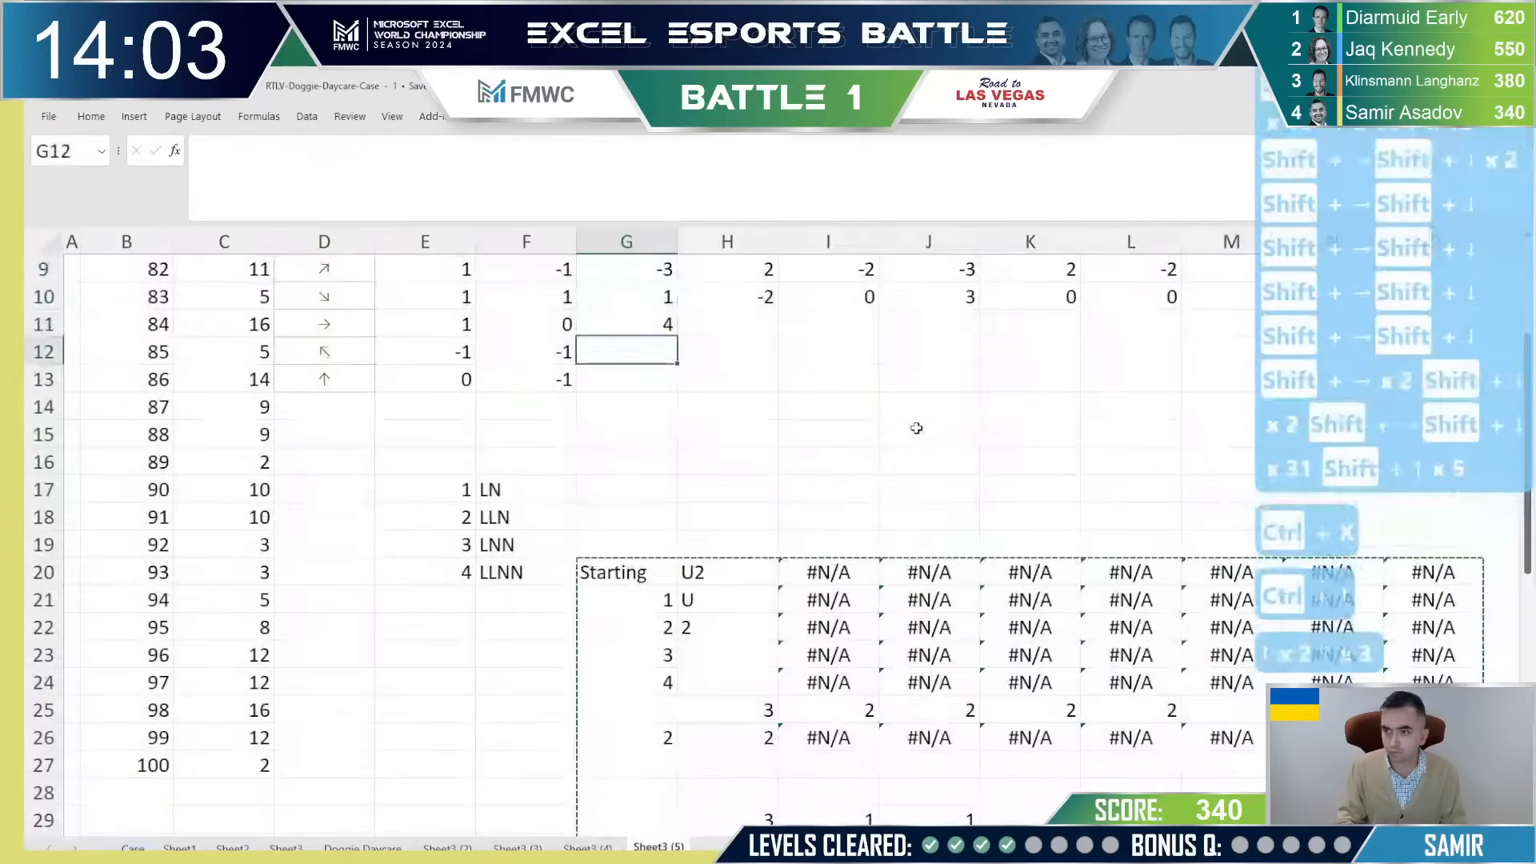
key("Down")
key("Down")
key("ctrl+v")
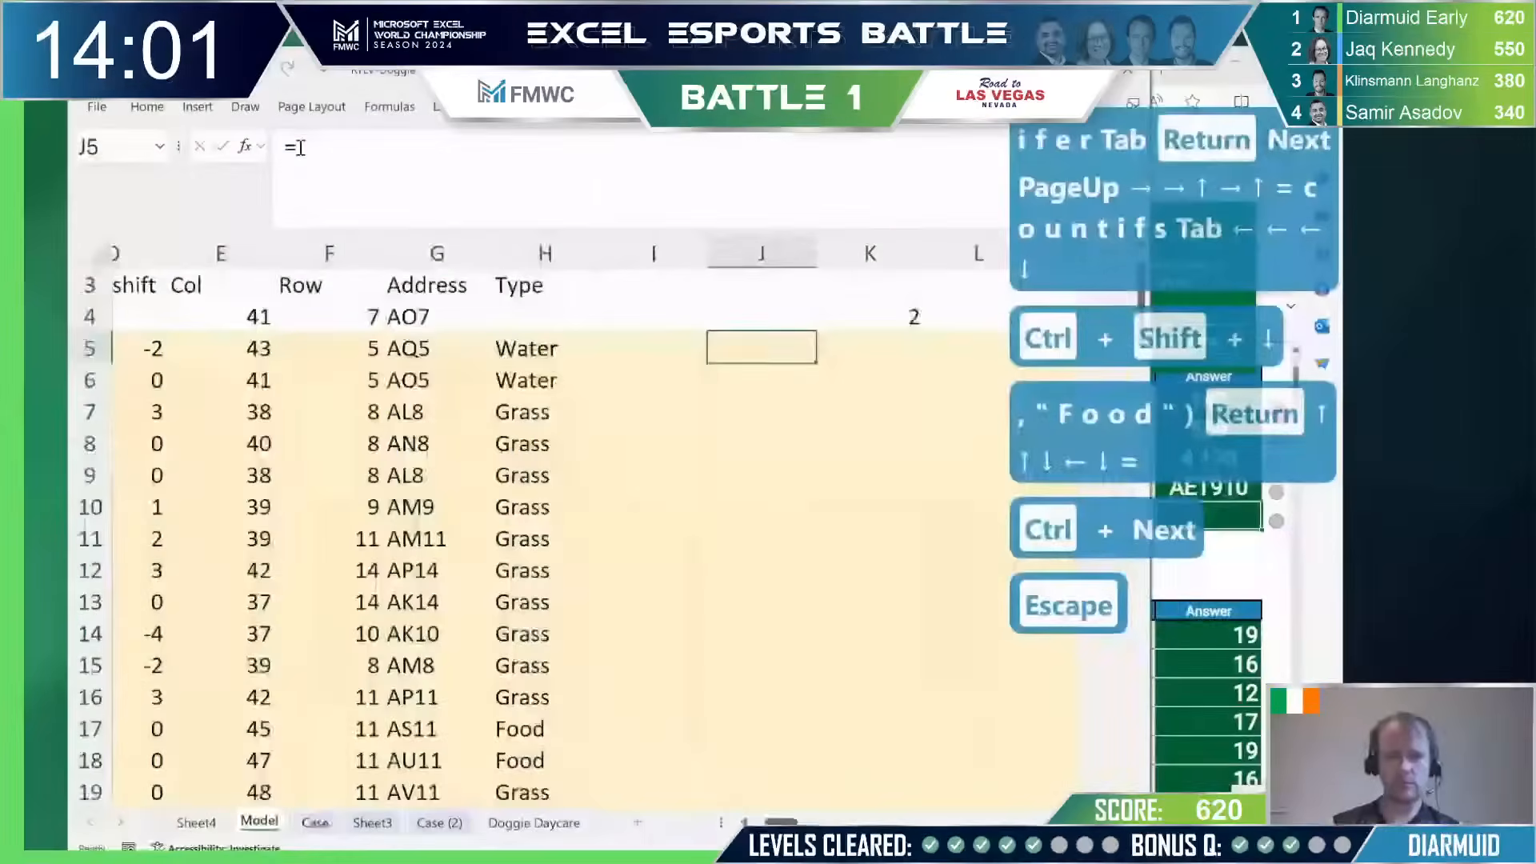
Step: Number the moves in column A with =SEQUENCE(100) in A5
key("Escape")
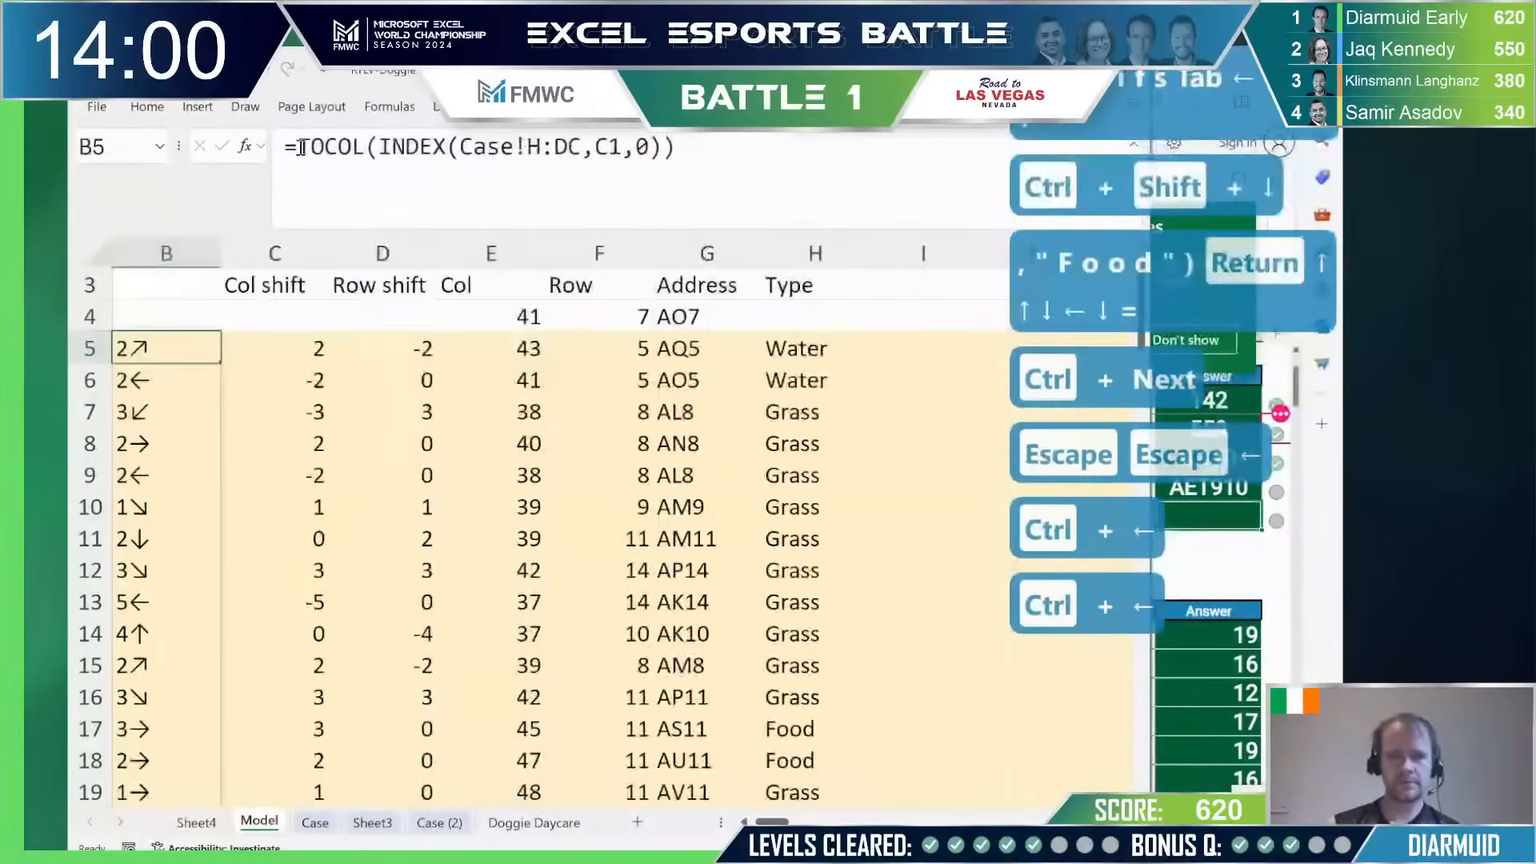
key("ctrl+Left")
type("=seq")
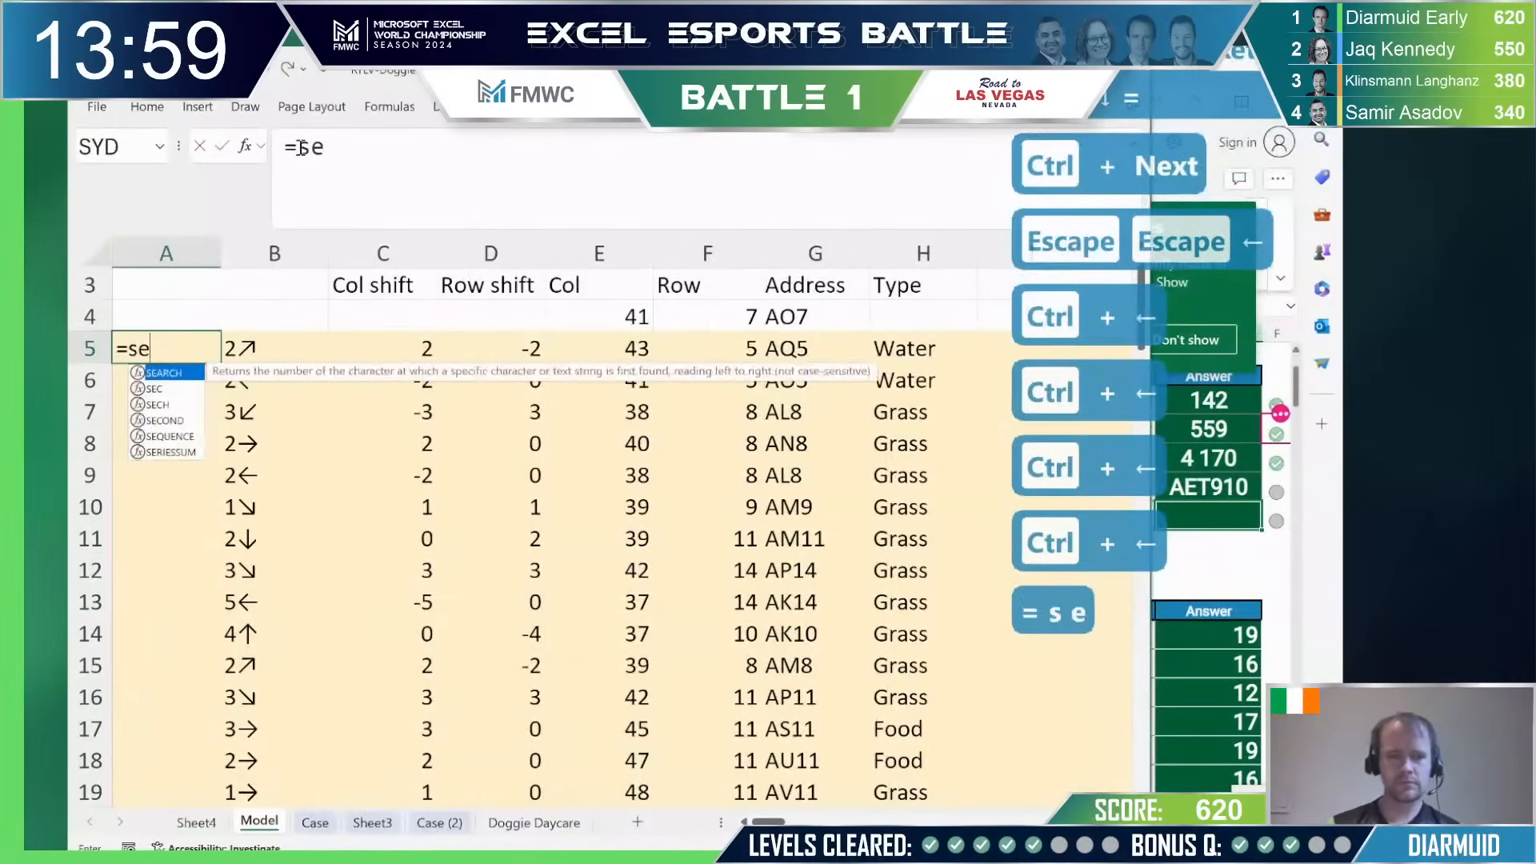
key("Tab")
type("100)")
key("Return")
Step: Replace the formula in K4 with =SUM(FILTER(A5#,H5#="Food")) to add up the turn numbers that end on Food
key("Right")
key("Right")
key("Right")
key("Right")
key("Right")
key("Right")
key("Right")
key("Right")
key("Right")
key("Right")
key("Right")
key("Right")
key("Right")
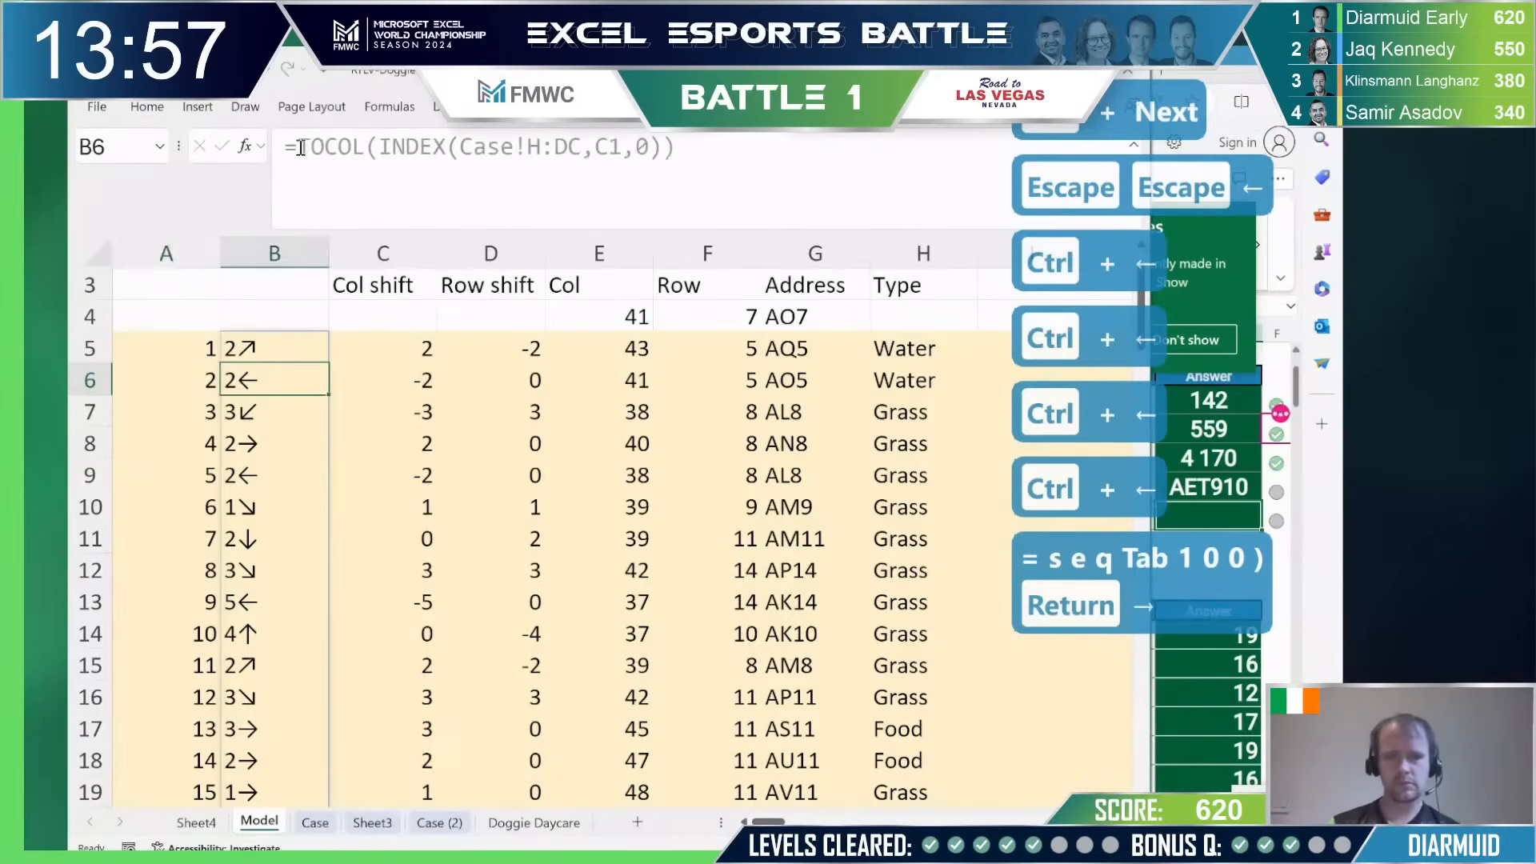
key("Left")
key("Up")
key("Left")
key("Up")
key("Left")
key("Left")
key("Right")
type("=sum")
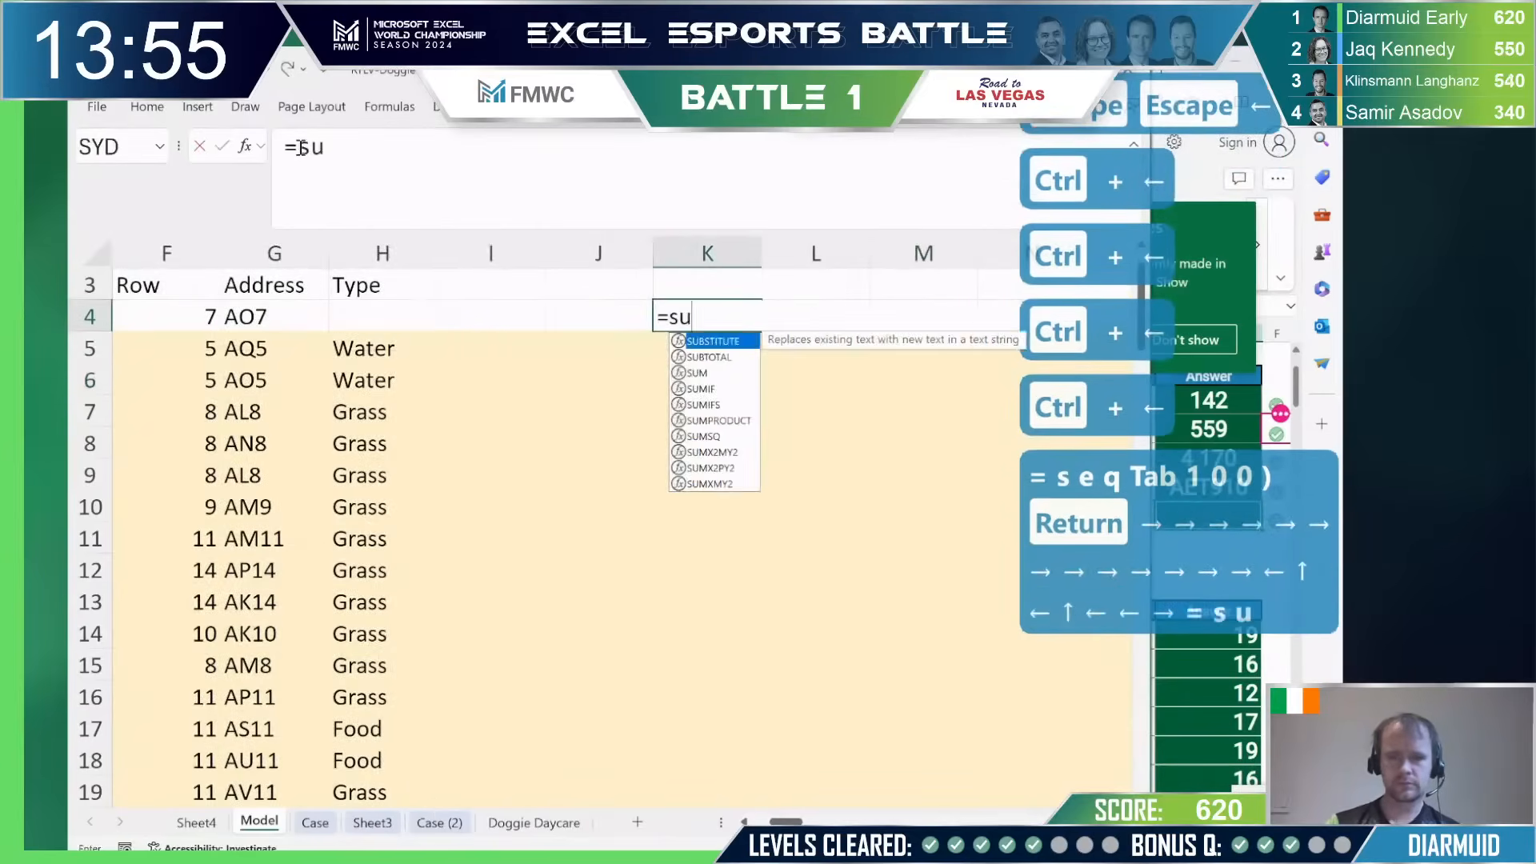
key("Tab")
type("fil")
key("Tab")
key("Left")
key("Left")
key("Down")
key("Left")
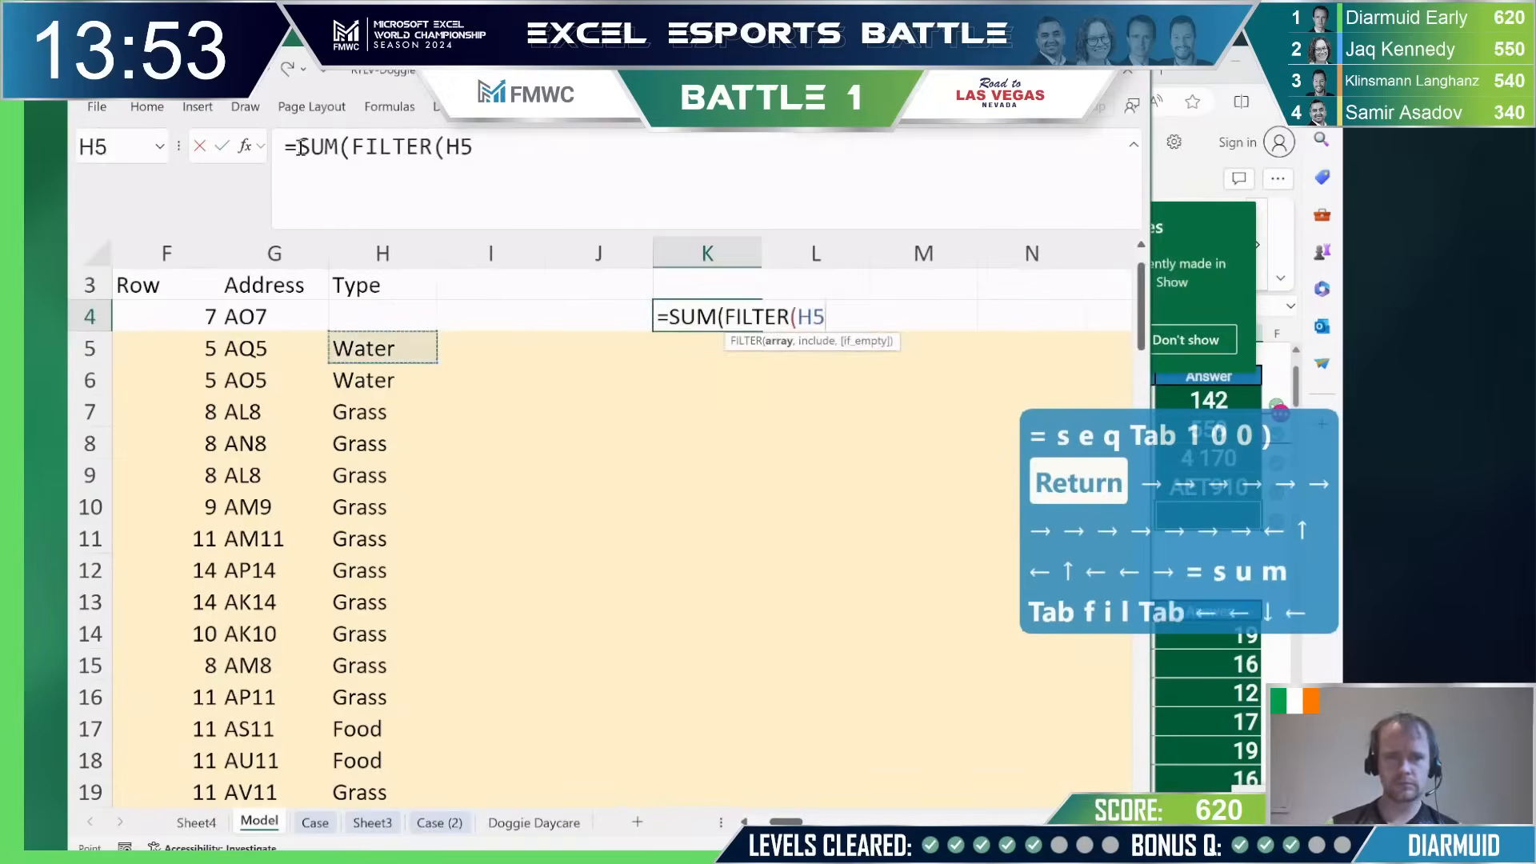
key("ctrl+Left")
key("ctrl+Left")
key("ctrl+Left")
key("ctrl+shift+Down")
type(",")
key("Left")
key("Left")
key("Left")
key("Down")
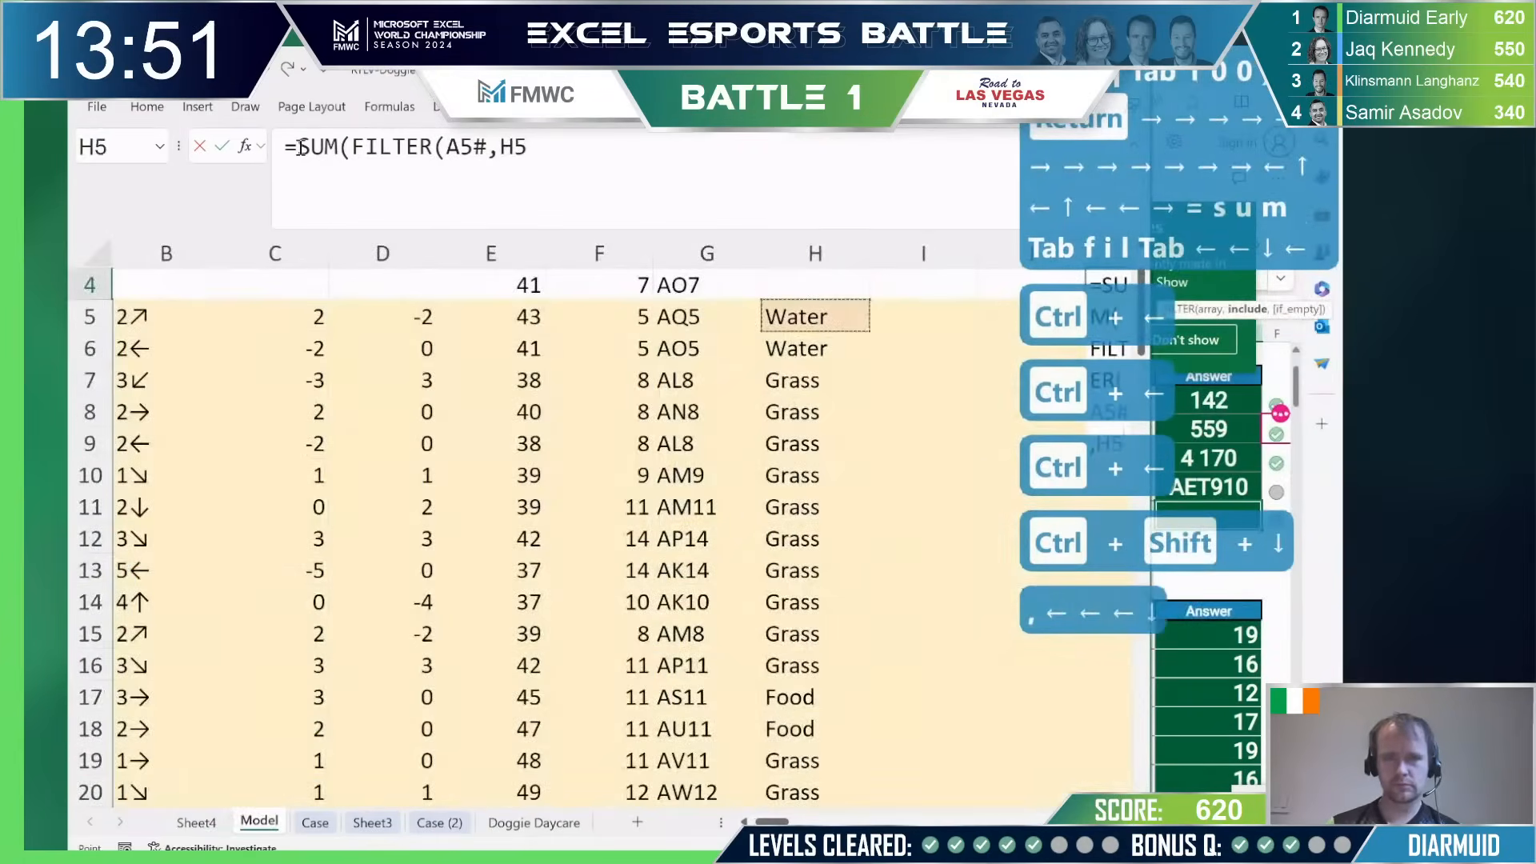
key("ctrl+shift+Down")
type("=\"Food\")")
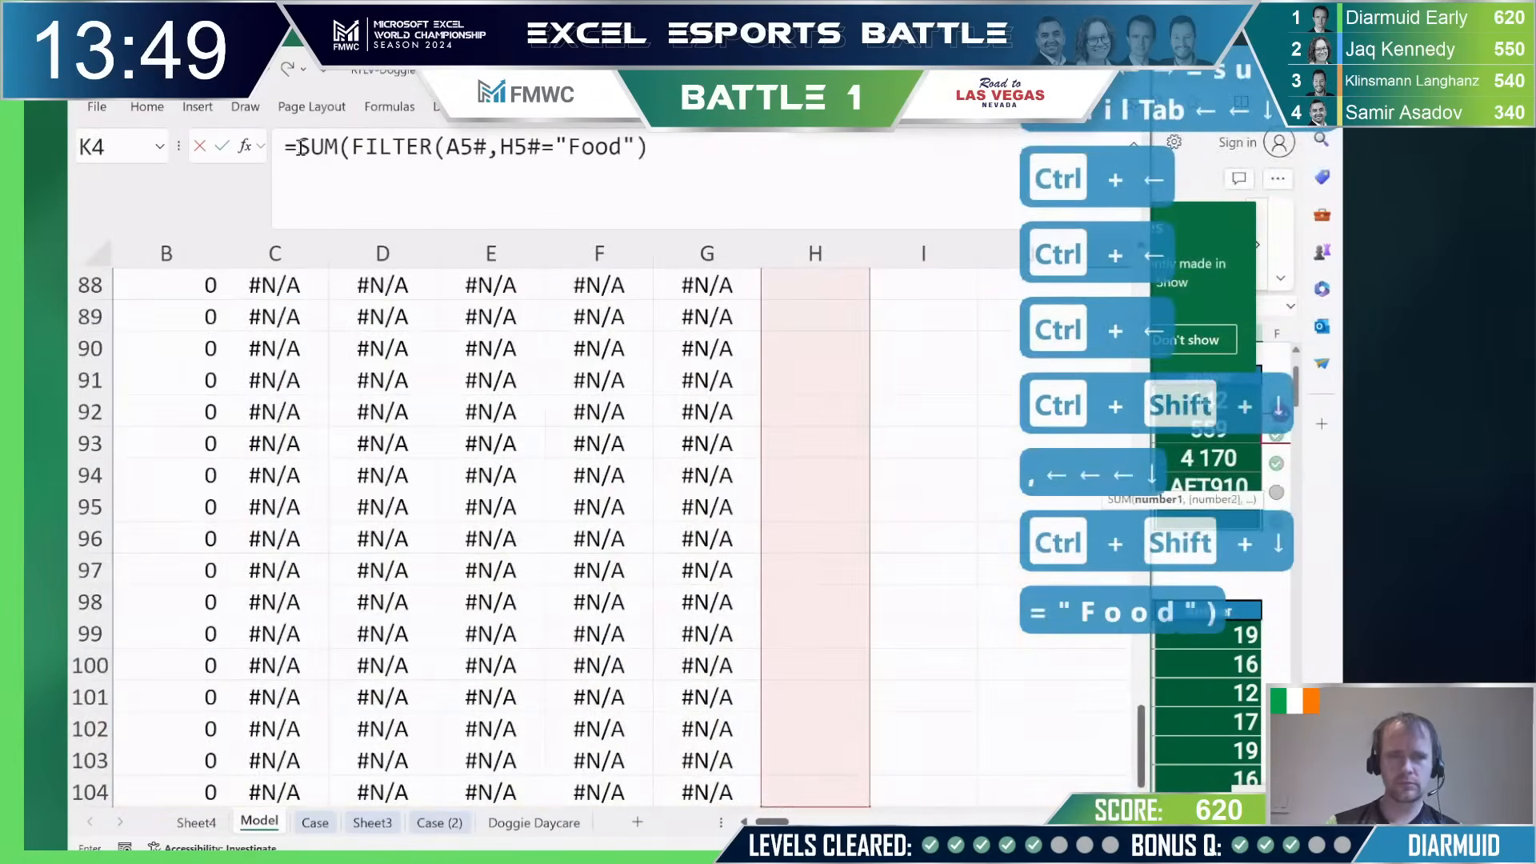
type(")")
key("Return")
Step: List the Level 6 game numbers 101 to 120 from J5 down by referencing the Case sheet's Game column from B217
key("Up")
key("Up")
key("Right")
key("Right")
key("Down")
key("Left")
key("Left")
key("Left")
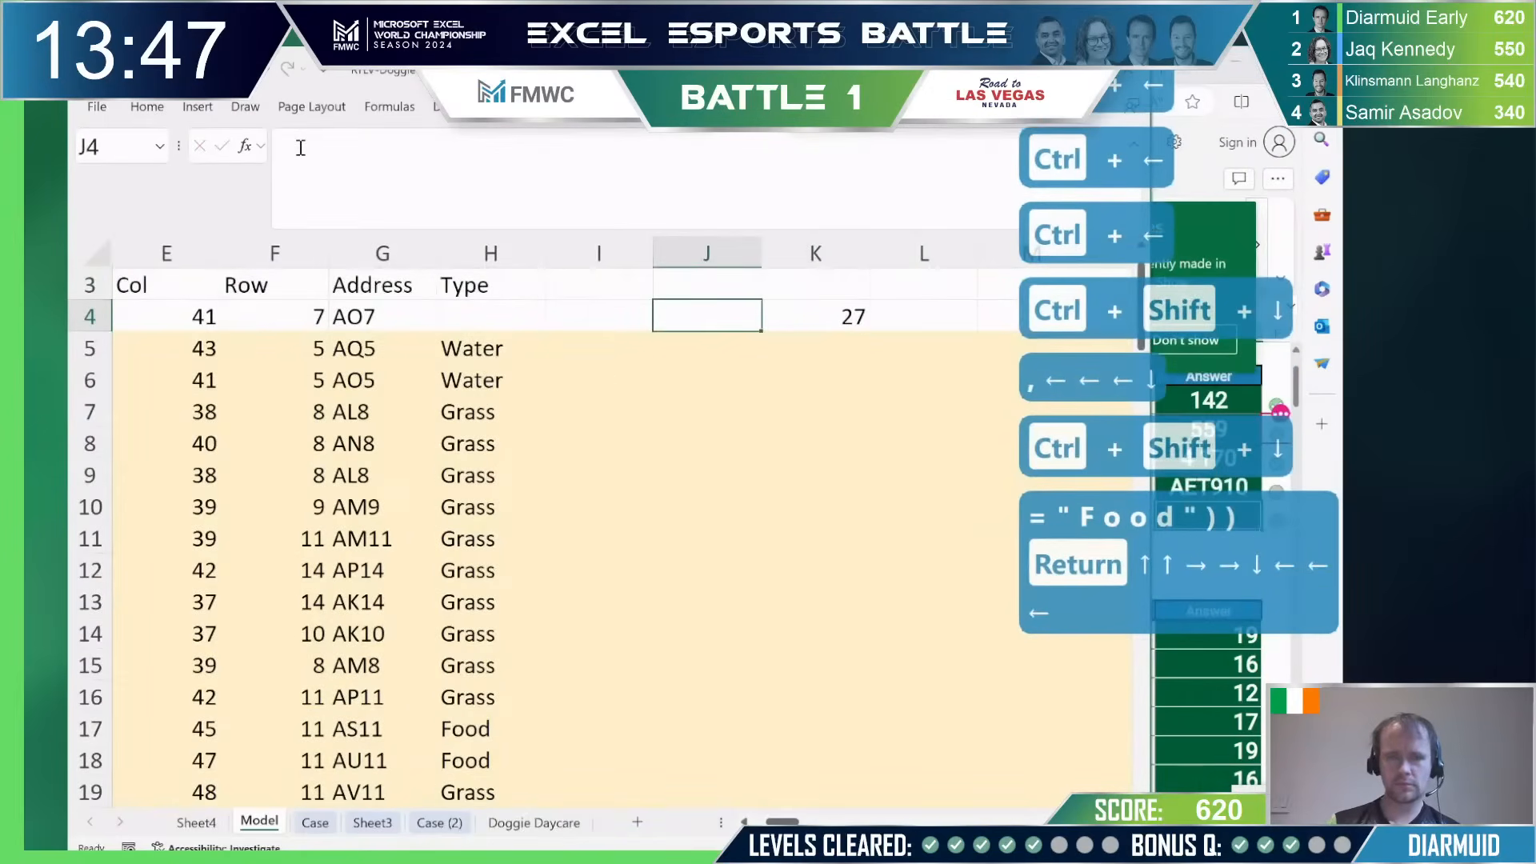
key("Down")
type("=")
key("ctrl+Page_Up")
key("ctrl+Page_Down")
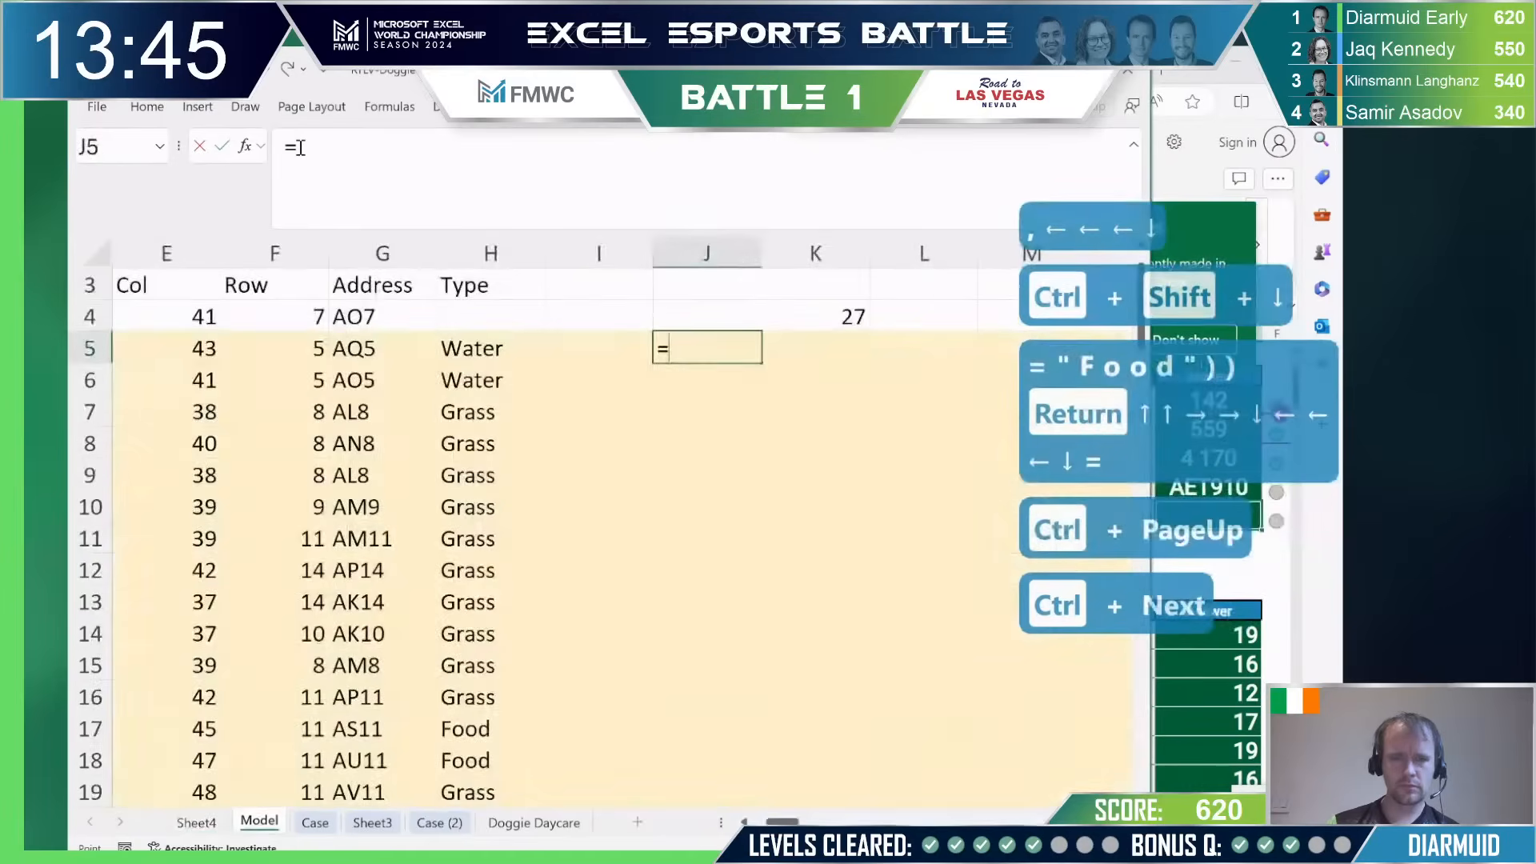
key("ctrl+Page_Down")
left_click(176, 632)
key("ctrl+shift+Down")
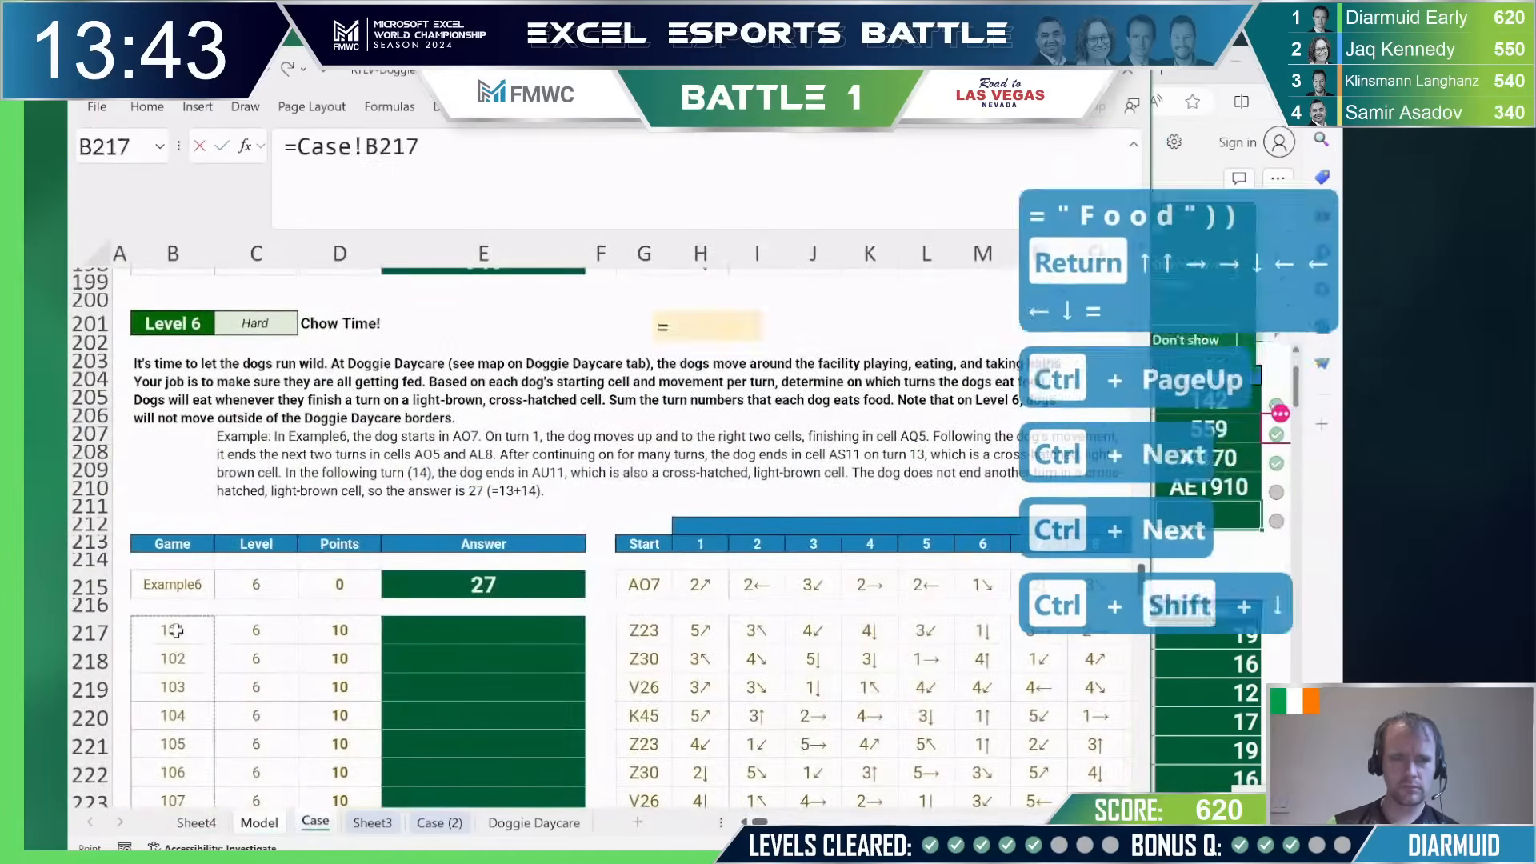
key("Return")
Step: Create a data table over J4:K24 with A1 as the column input cell and recalculate it
key("Up")
key("Up")
key("ctrl+shift+Down")
key("ctrl+shift+Down")
key("shift+Right")
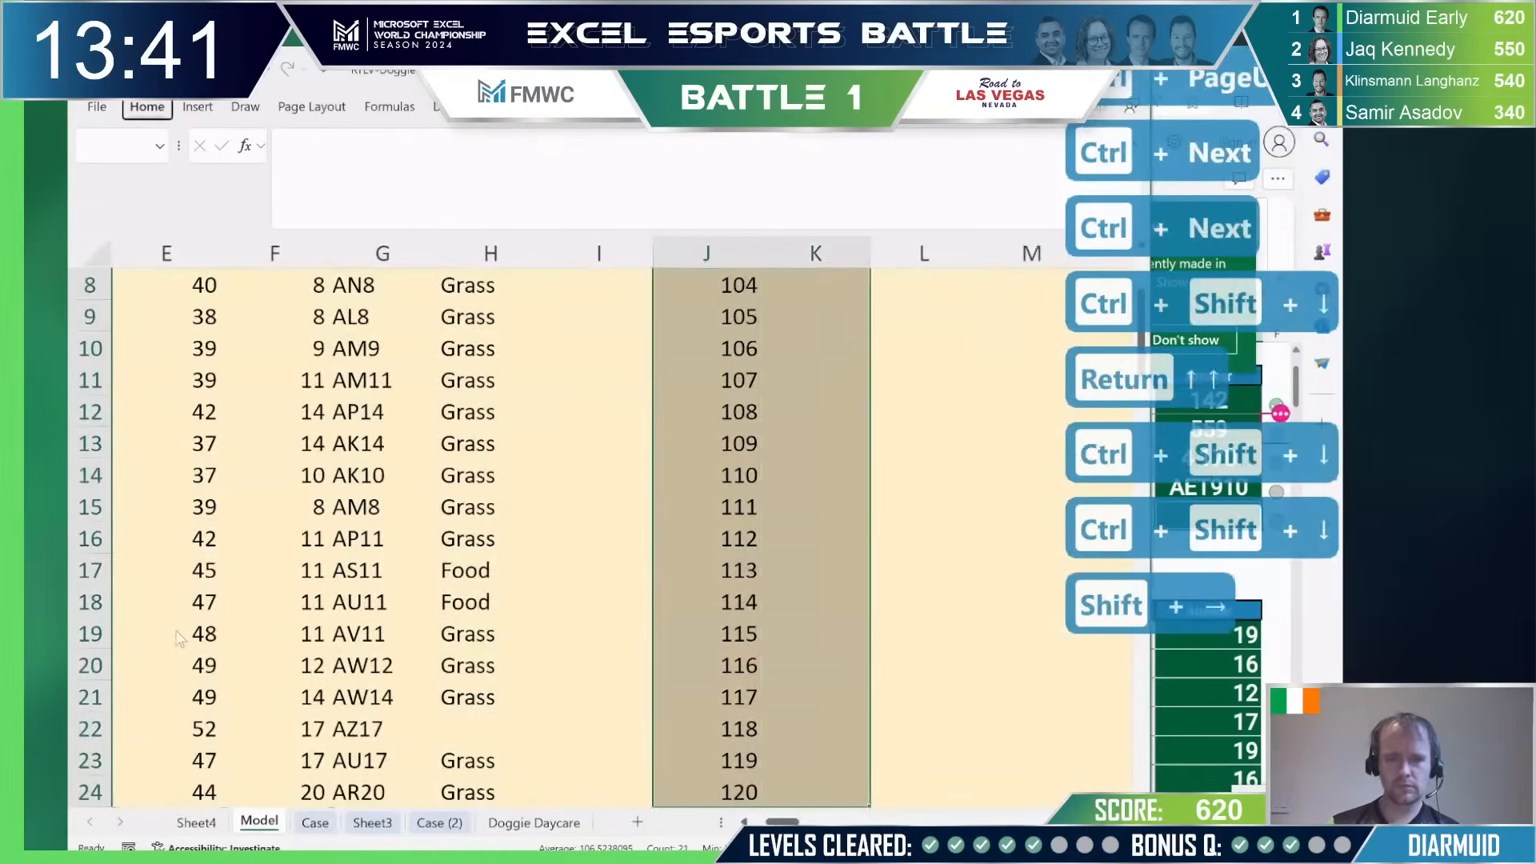
key("alt+d")
key("t")
key("Tab")
type("a1")
key("Return")
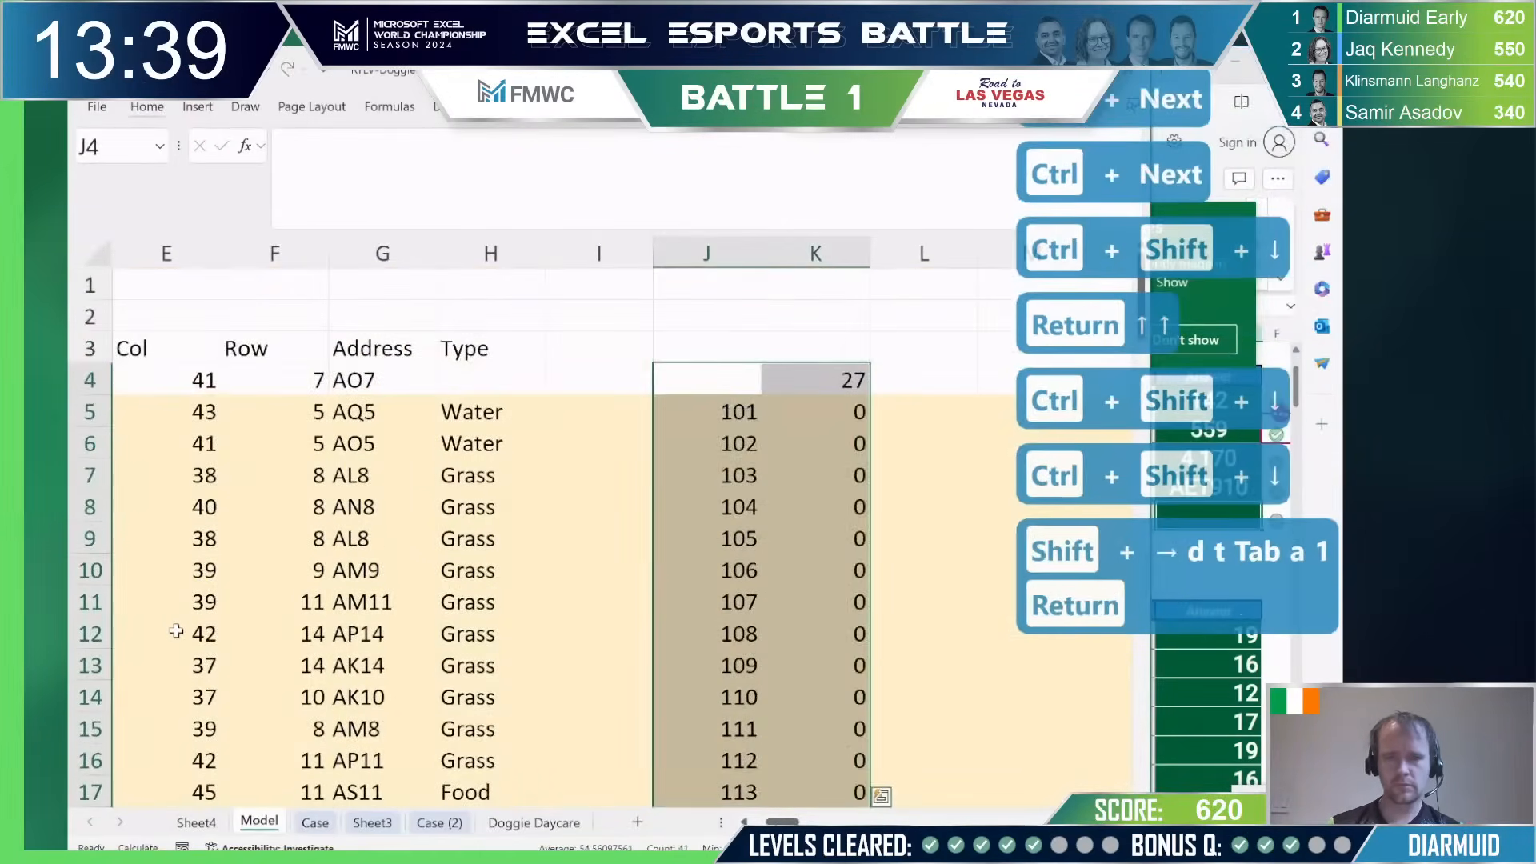
key("Down")
key("Right")
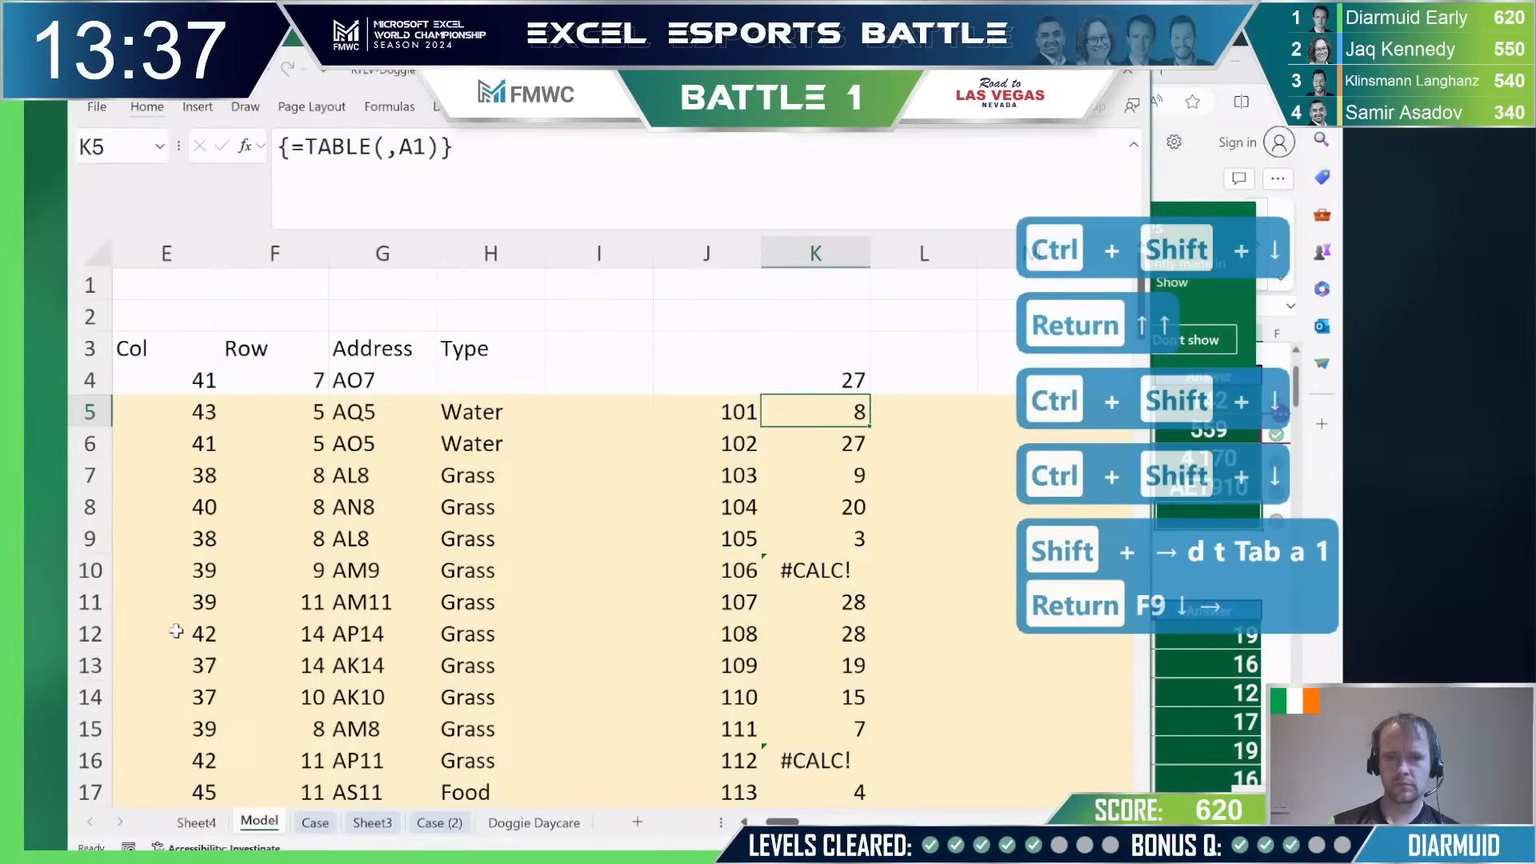
Step: Set the game number in A1 to 106 and check its moves, addresses and types
key("ctrl+Left")
key("ctrl+Up")
key("ctrl+Left")
key("ctrl+Up")
key("ctrl+Left")
key("ctrl+Up")
key("ctrl+Left")
type("106")
key("Return")
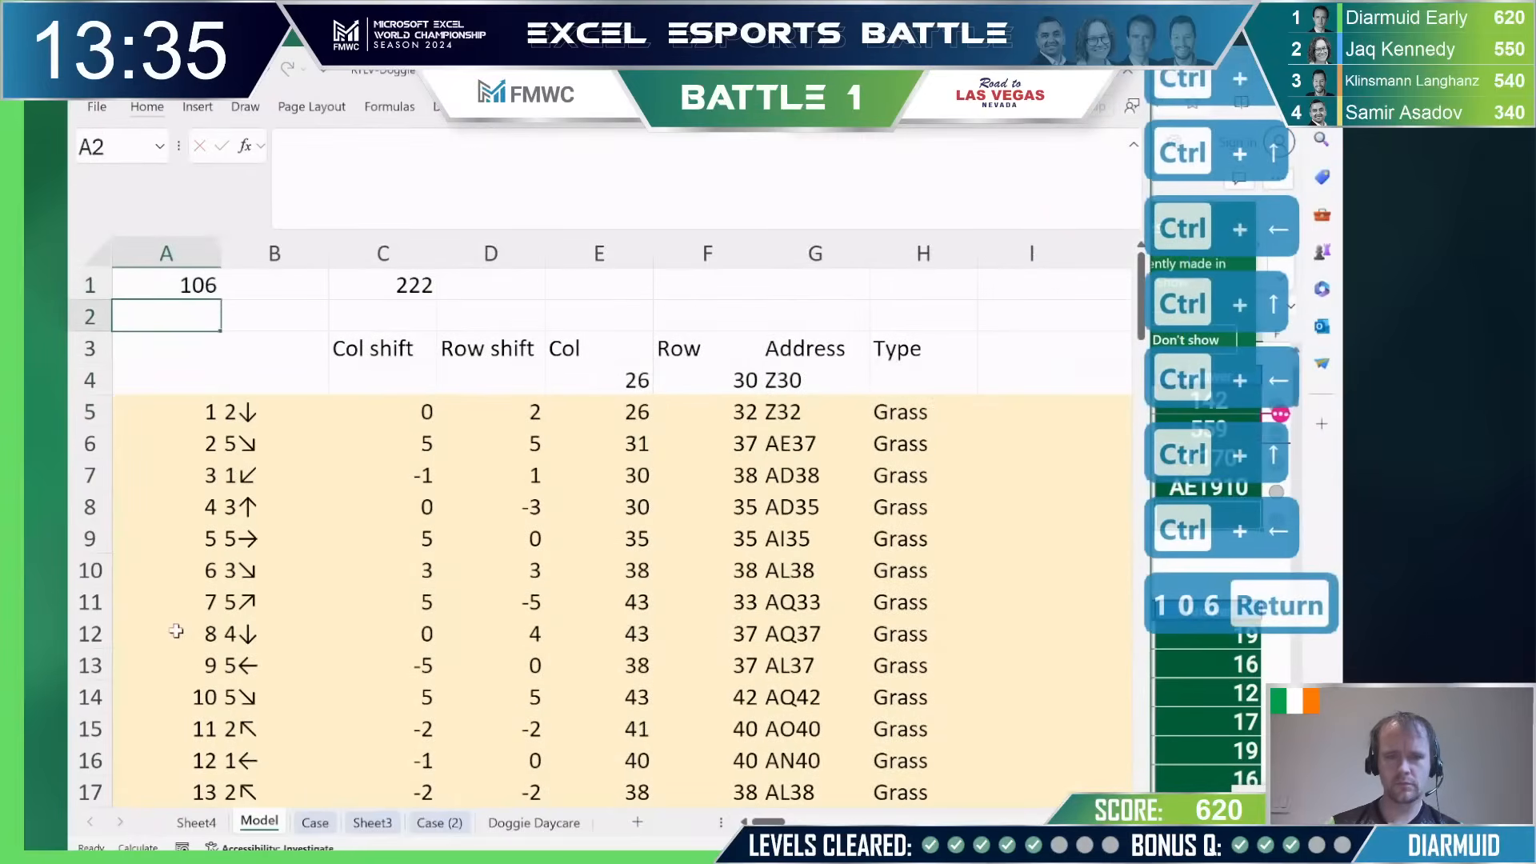
scroll(370, 721, "right", 1)
scroll(371, 721, "down", 4)
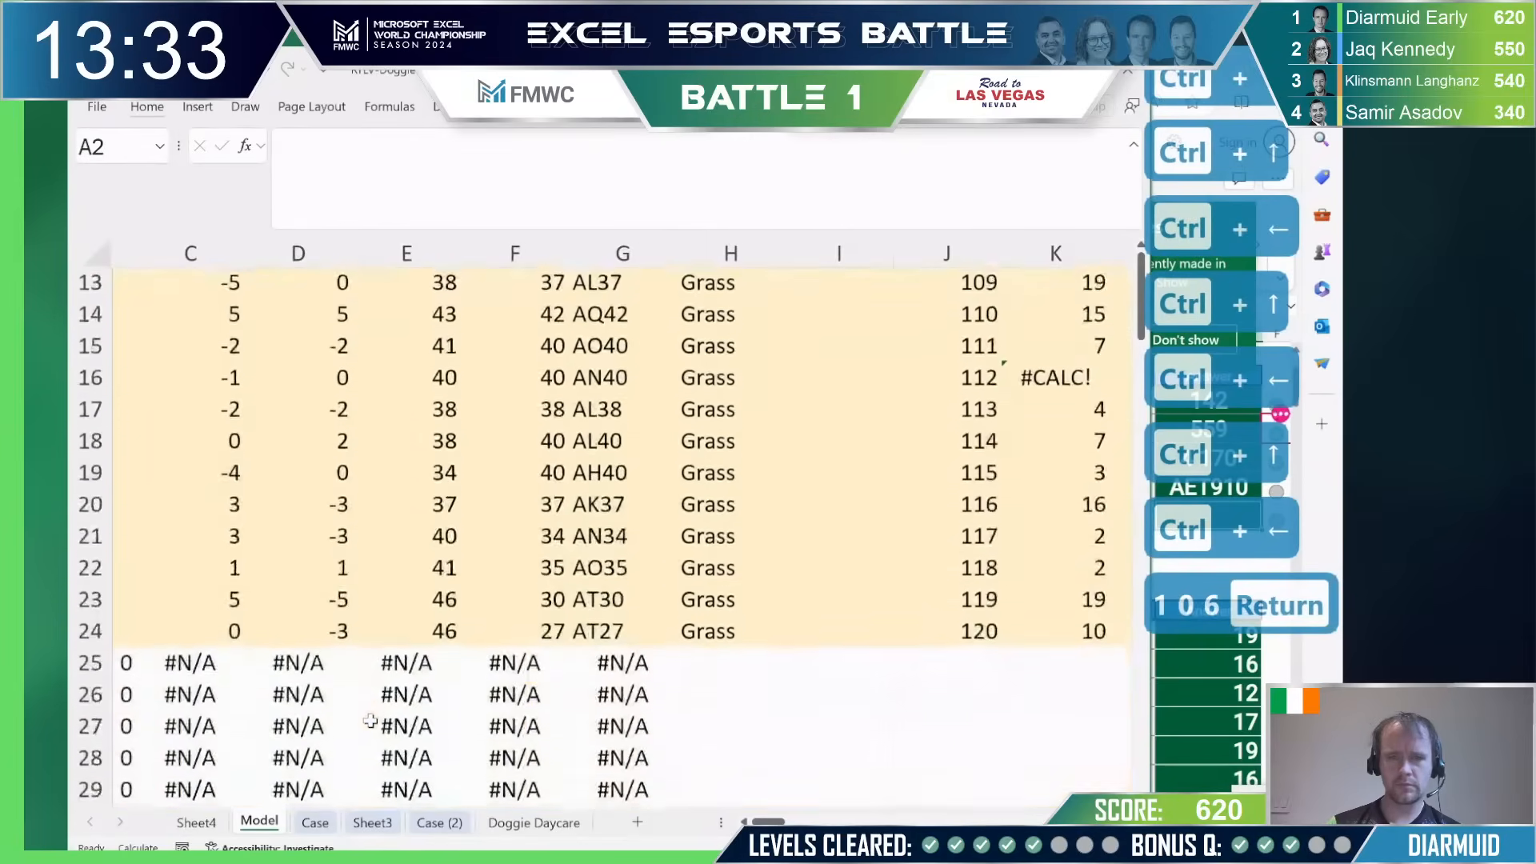
scroll(370, 720, "up", 3)
scroll(371, 720, "up", 1)
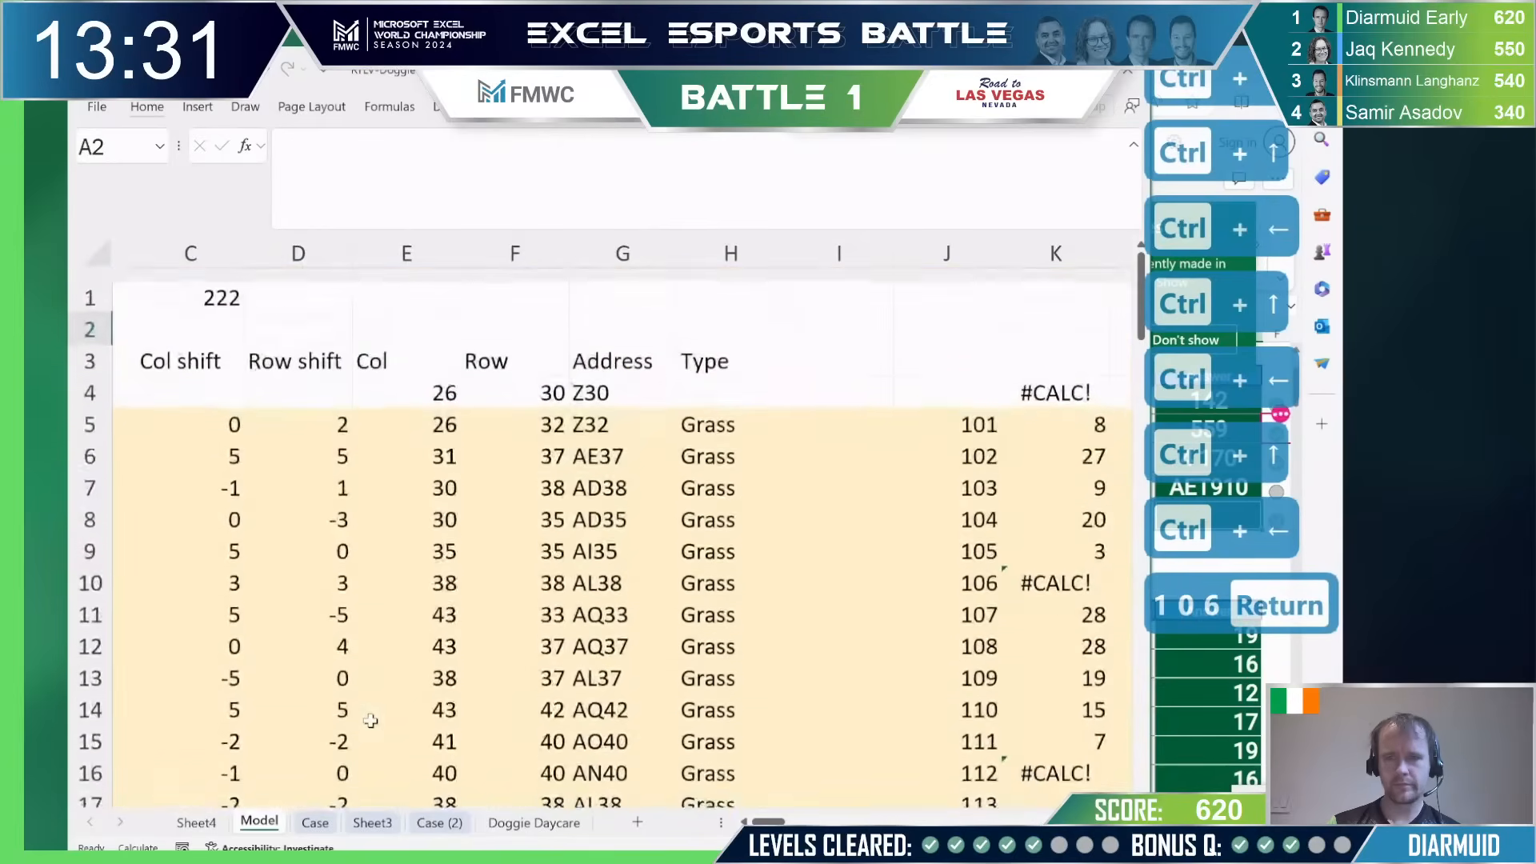
Step: Add 0 as the if-empty argument of the FILTER in K4 and recalculate the data table
left_click(1013, 380)
left_click(642, 148)
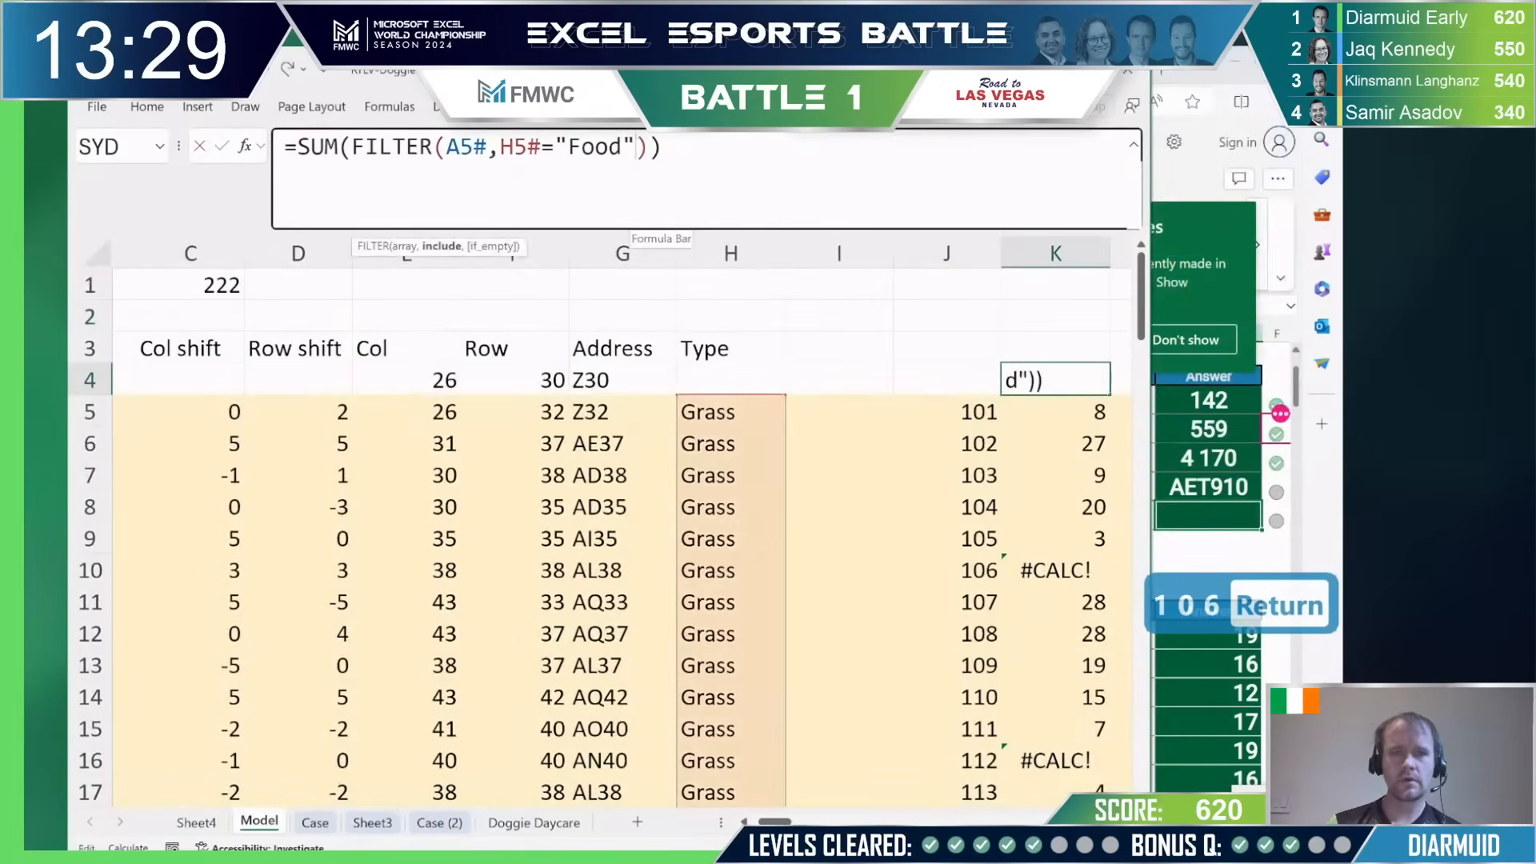
type(",0")
key("Return")
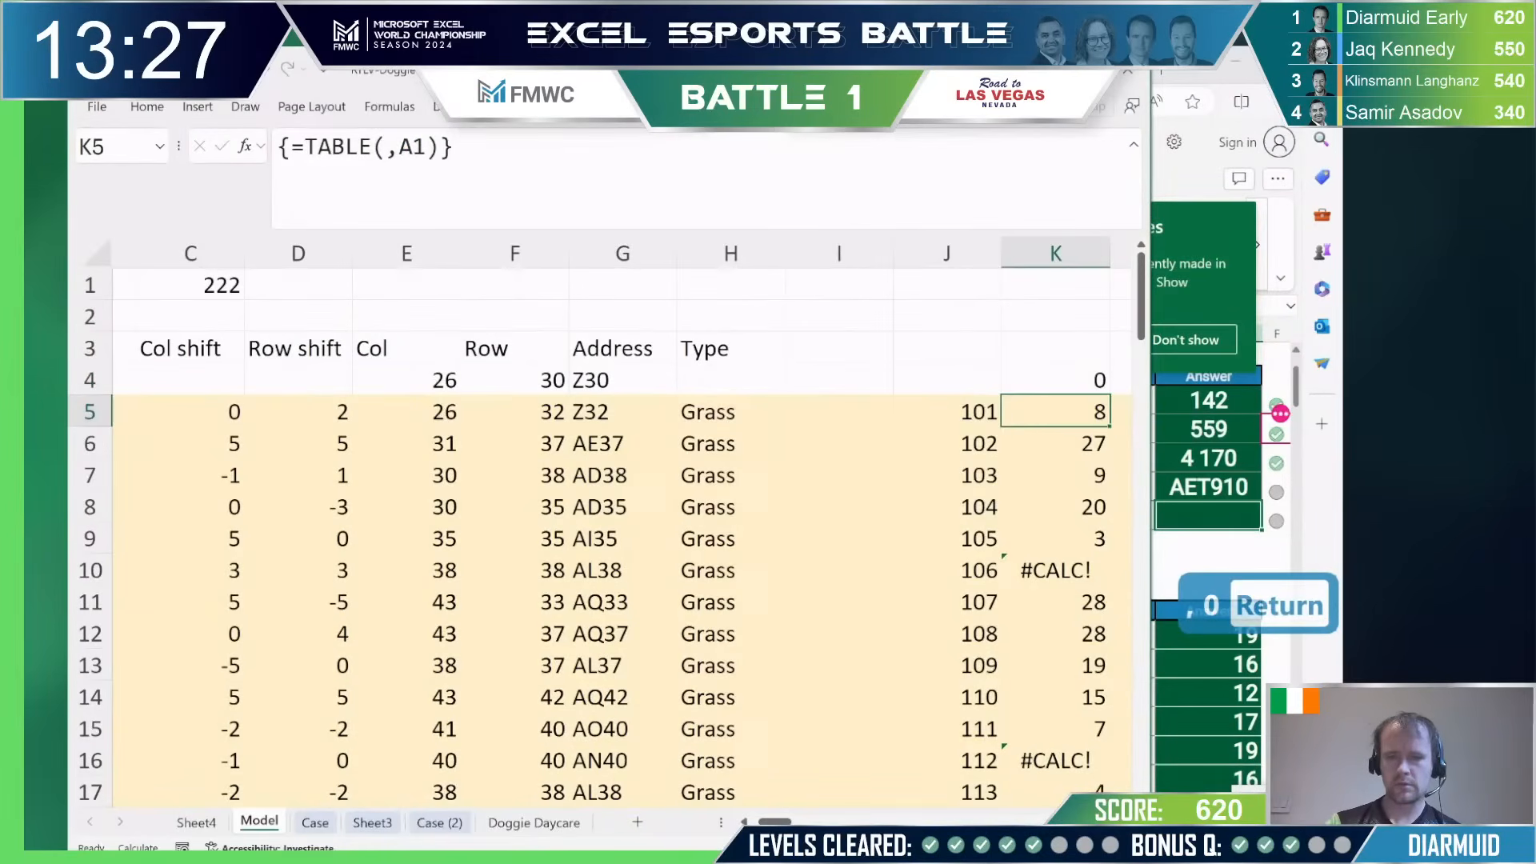
key("F9")
Step: Copy the data table results from K5 down and paste them as links into the Level 6 Answer column from E217 on Case
key("ctrl+shift+Down")
key("ctrl+c")
key("ctrl+Page_Down")
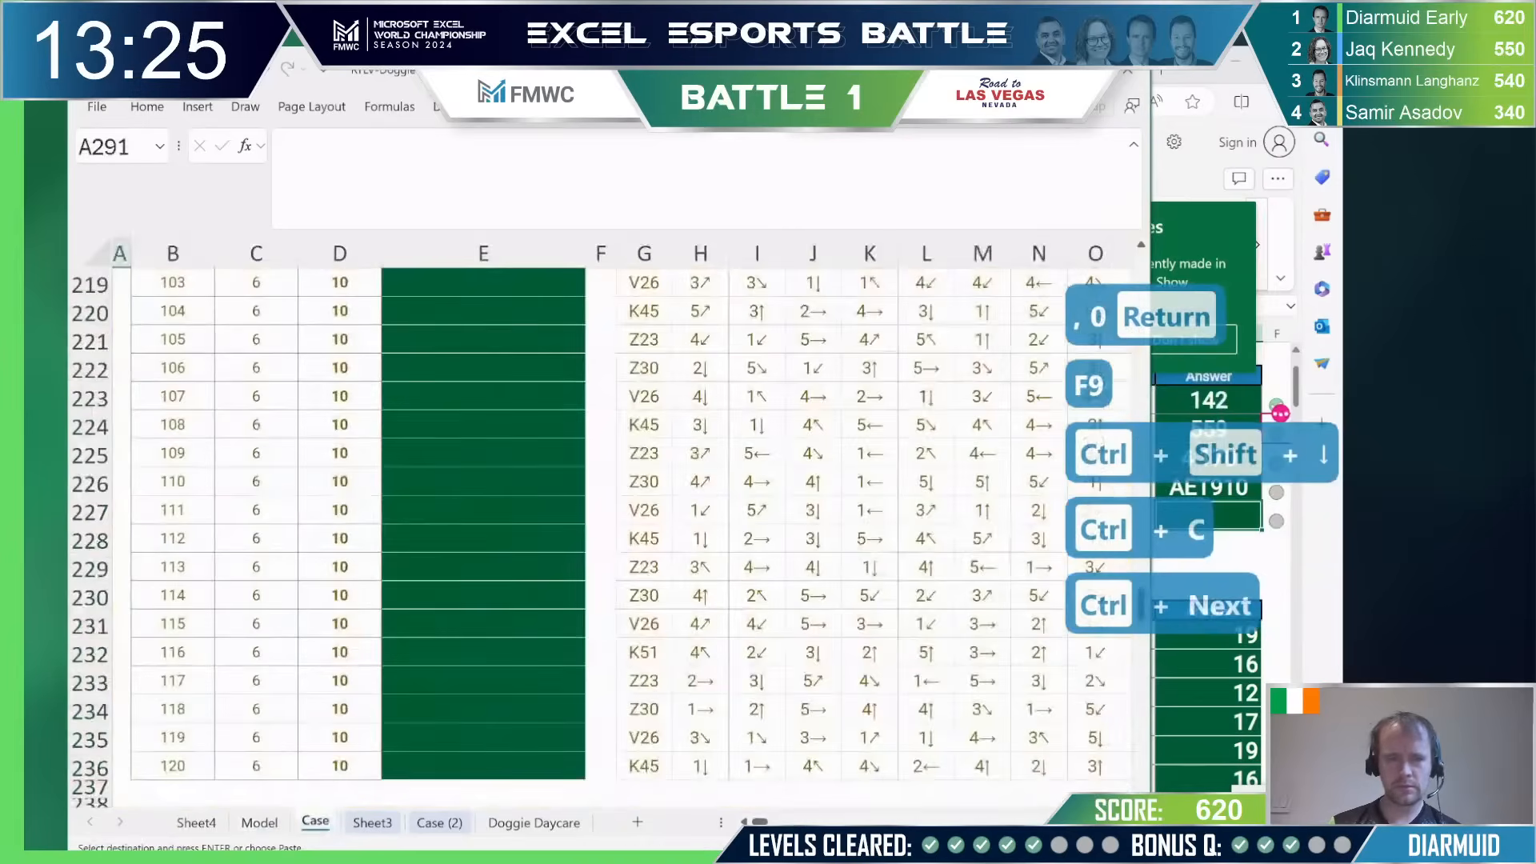
key("Left")
key("Right")
key("Right")
key("Down")
key("Right")
key("Right")
key("Down")
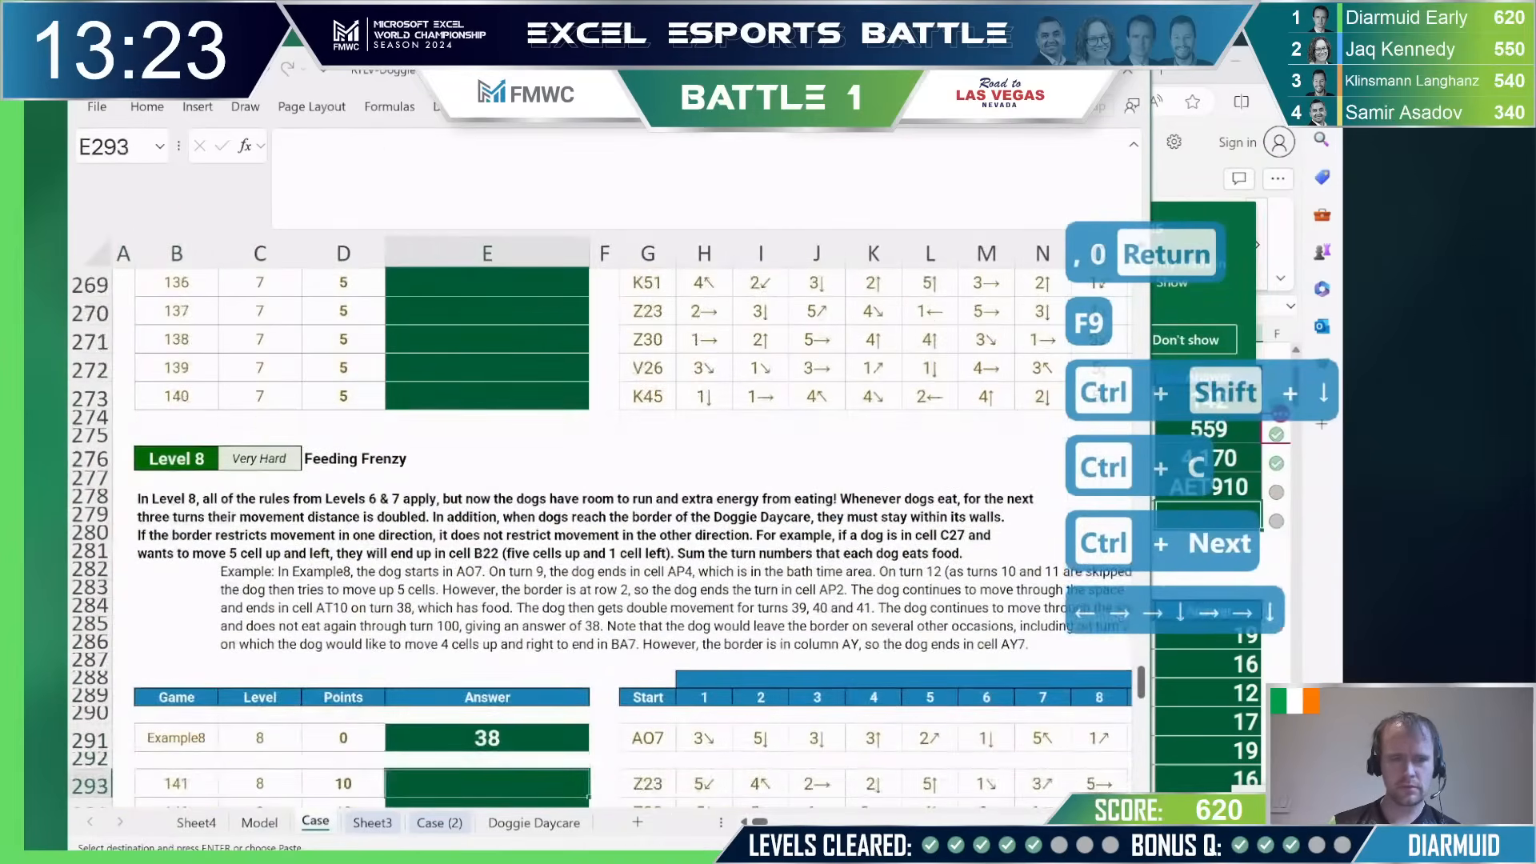
key("Page_Up")
key("Page_Up")
key("Page_Up")
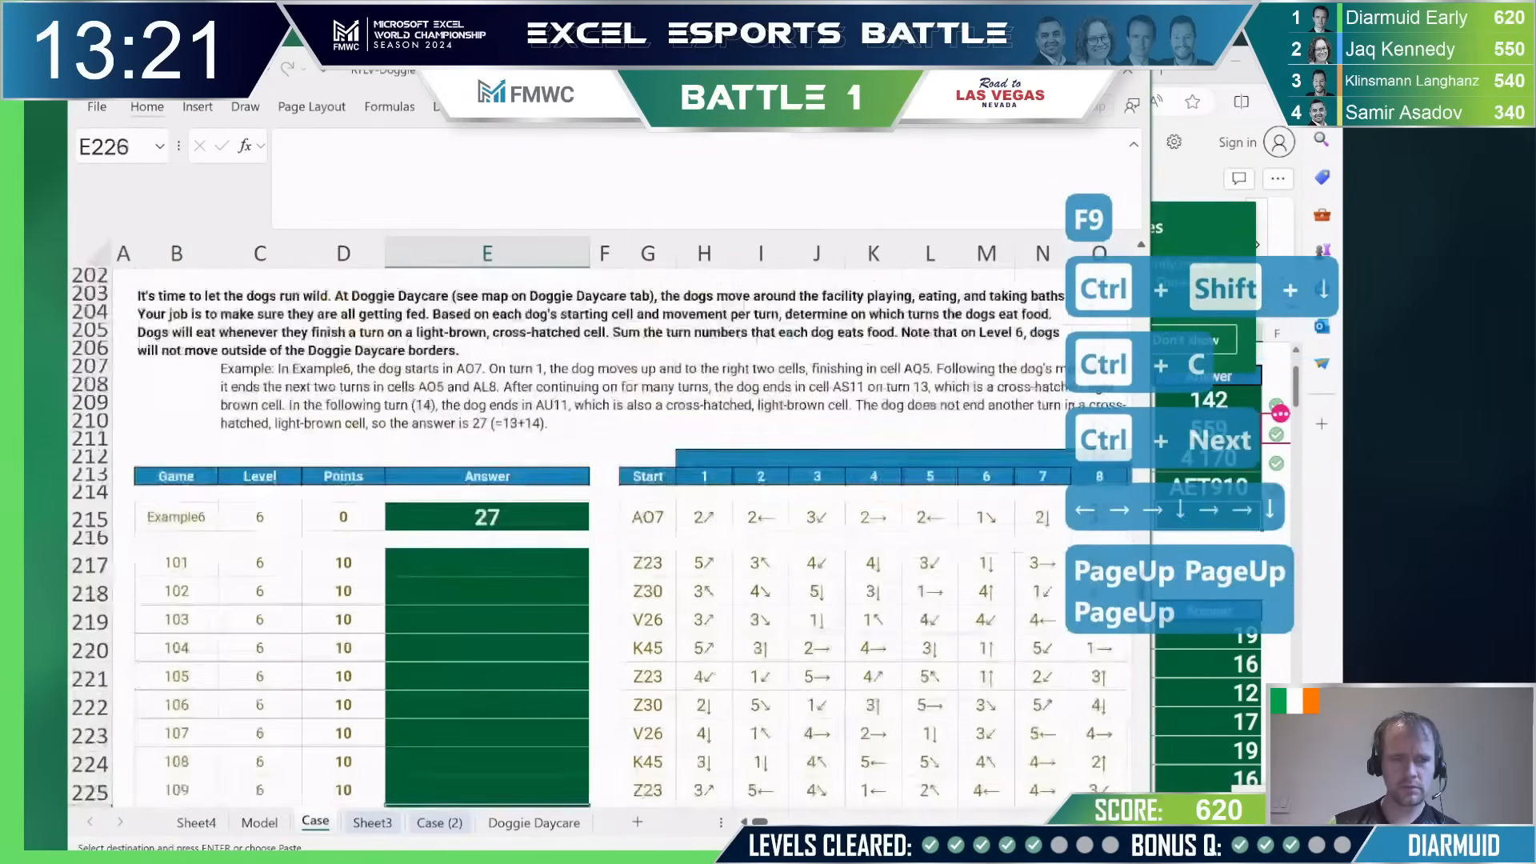
left_click(468, 552)
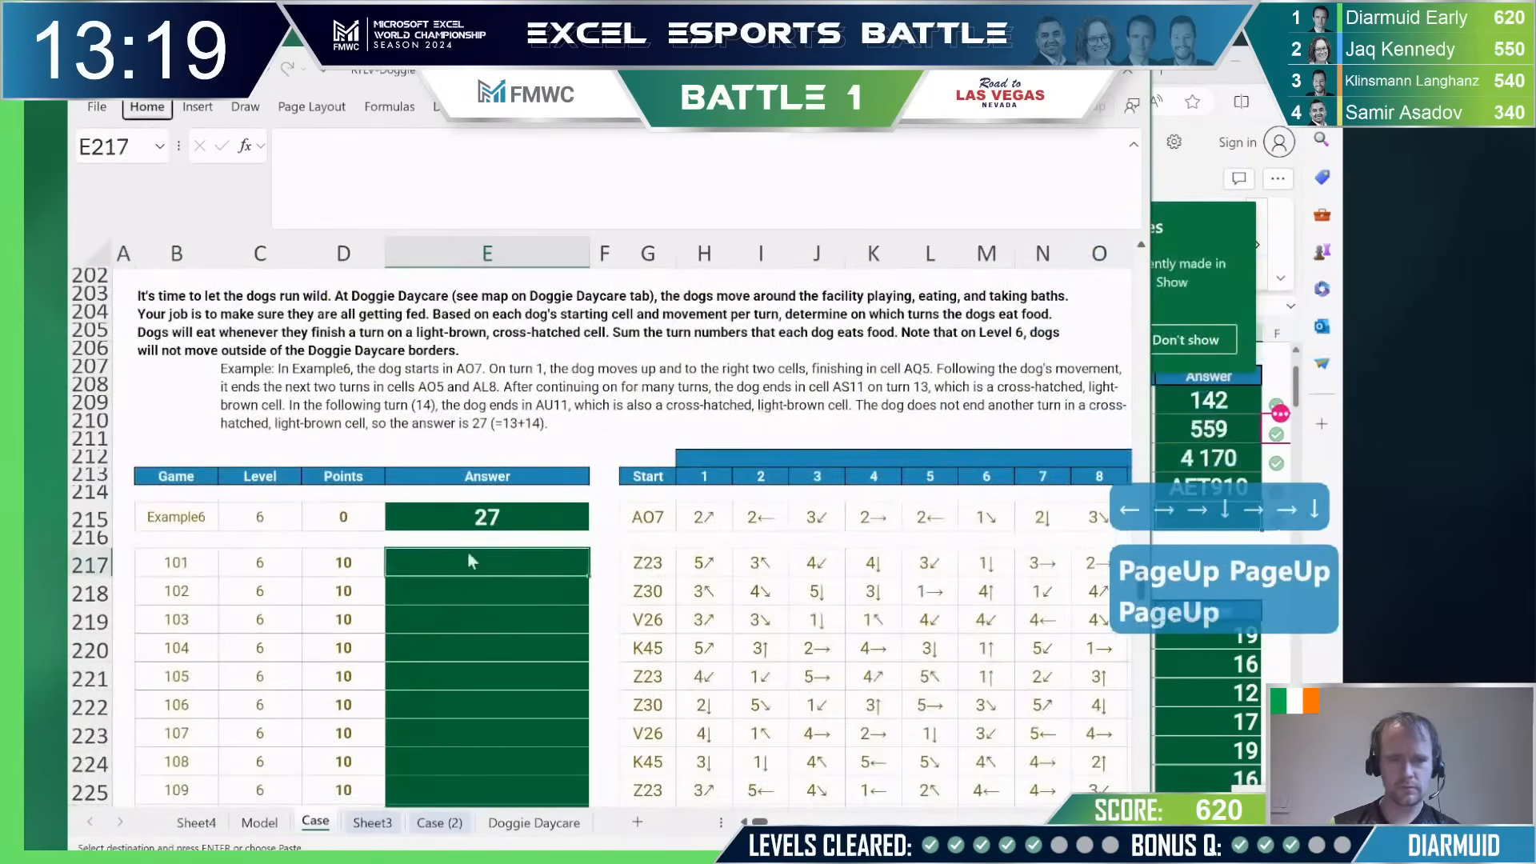
key("alt+e")
key("s")
key("alt+l")
Step: Copy the linked Level 6 answers into the Answer column of the online answers workbook, starting at game 101 in E136
key("ctrl+c")
left_click(1219, 665)
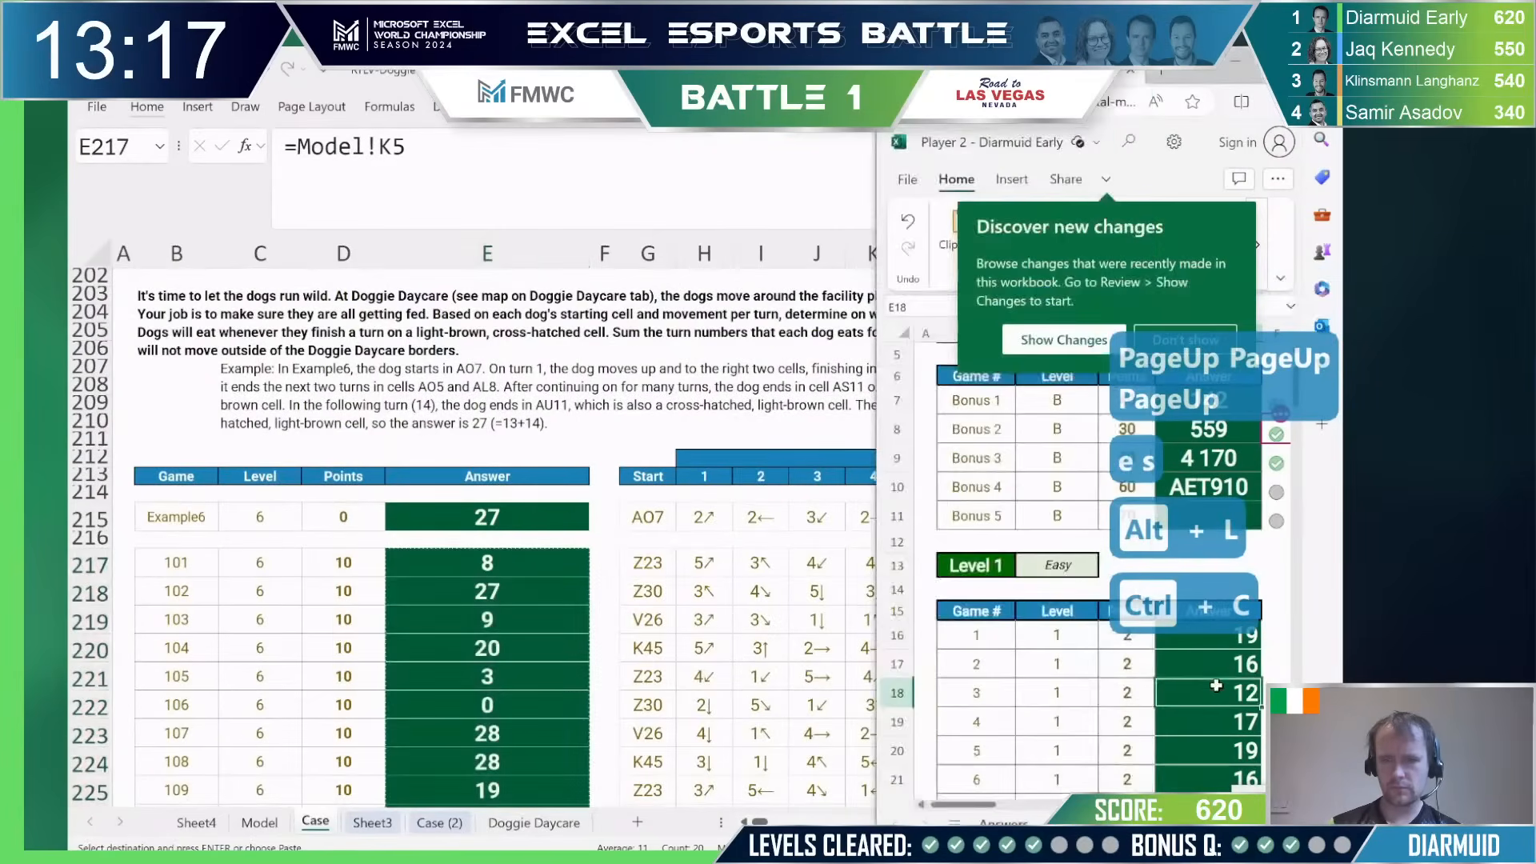
key("Page_Down")
key("Page_Down")
key("Page_Down")
key("Page_Down")
key("Page_Down")
key("Page_Down")
key("Page_Down")
key("Page_Down")
key("Page_Down")
key("Page_Up")
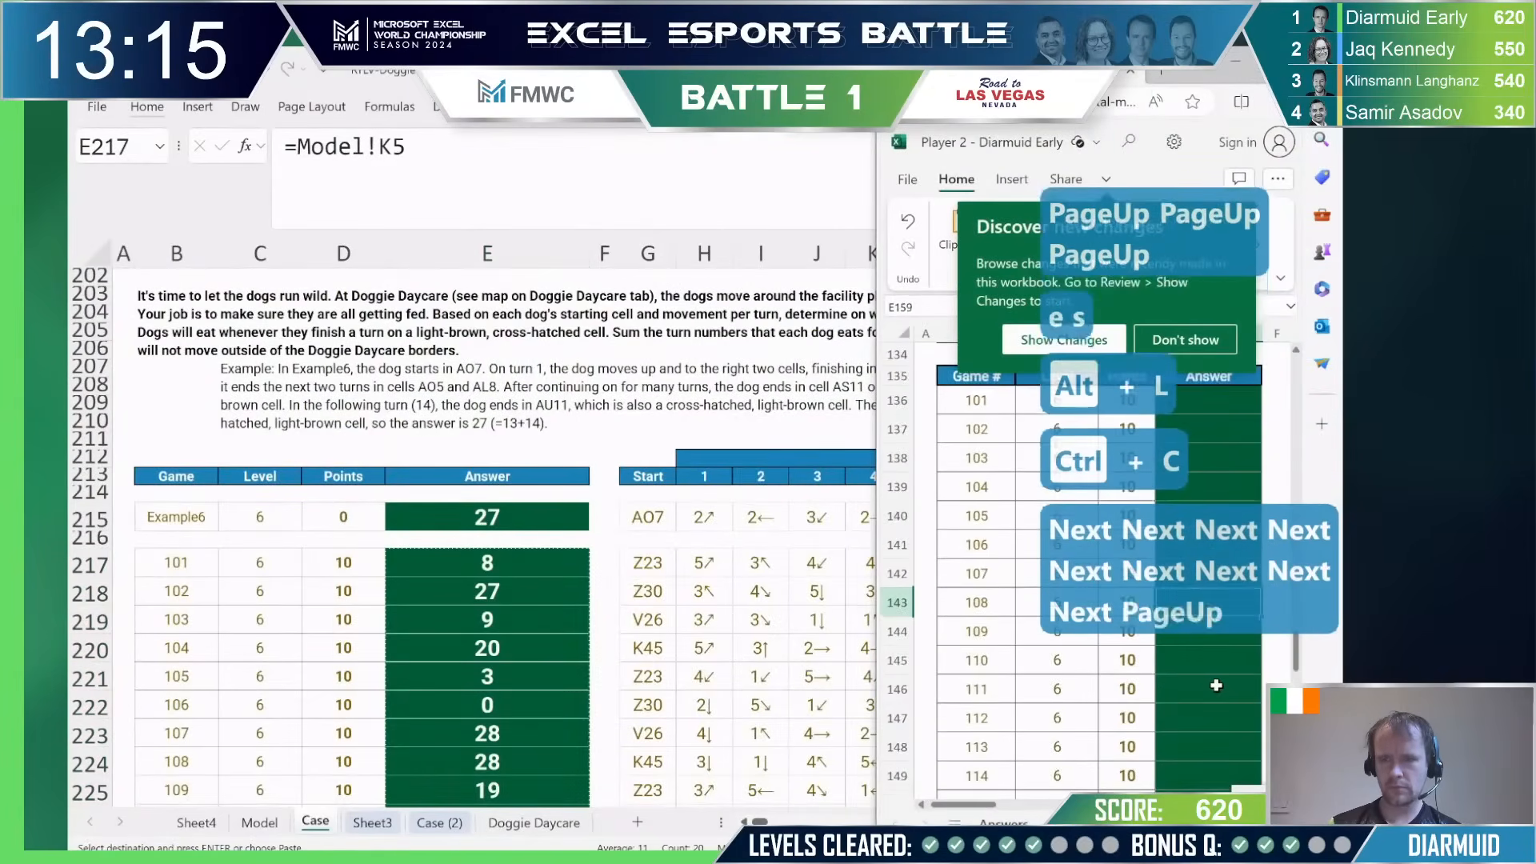
key("Down")
key("Up")
key("ctrl+Up")
key("Down")
key("ctrl+v")
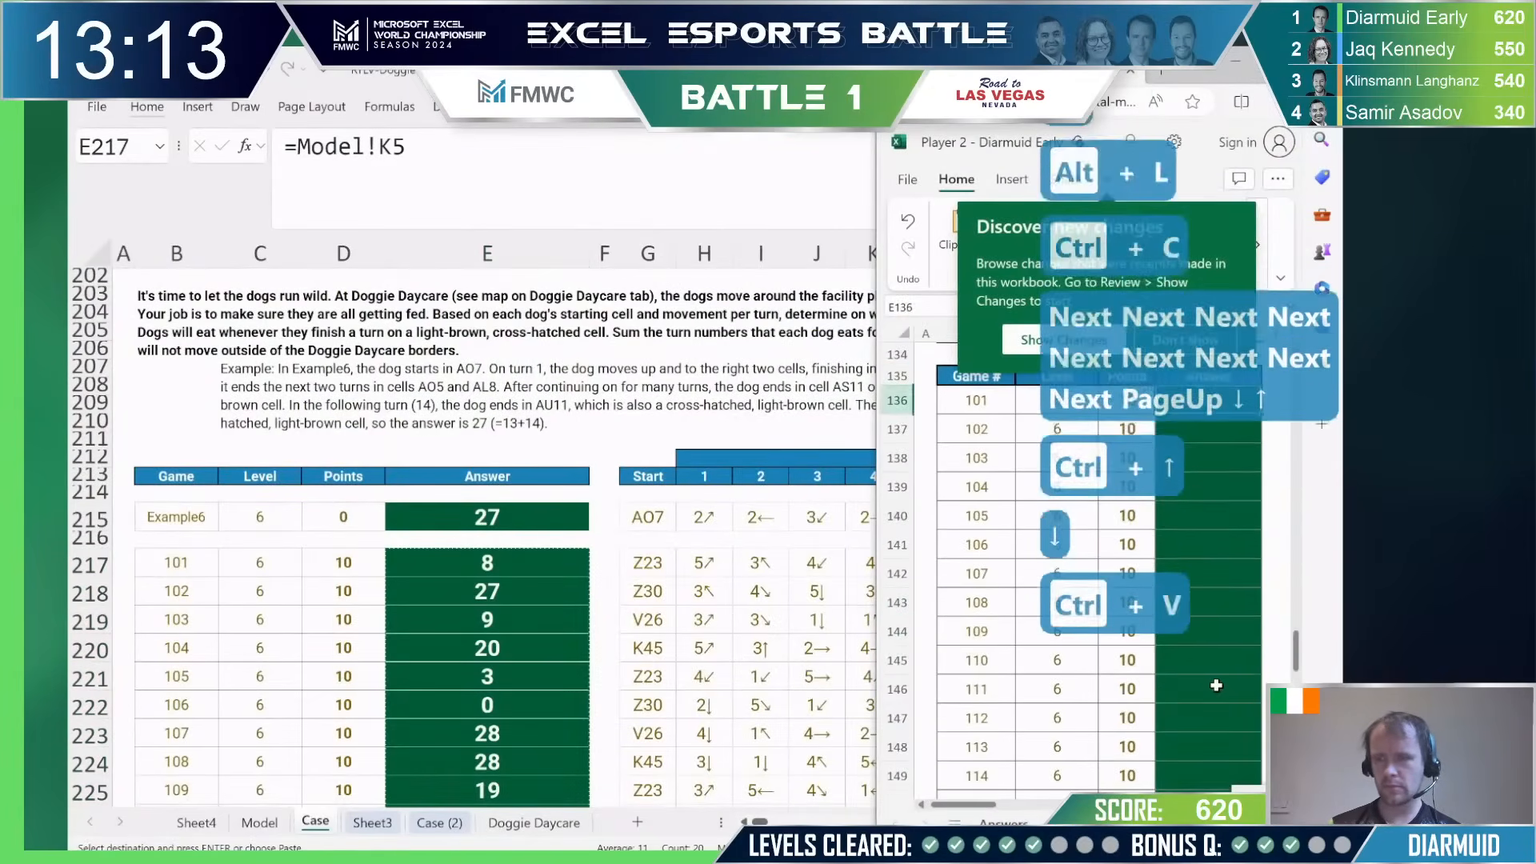
key("Left")
key("Right")
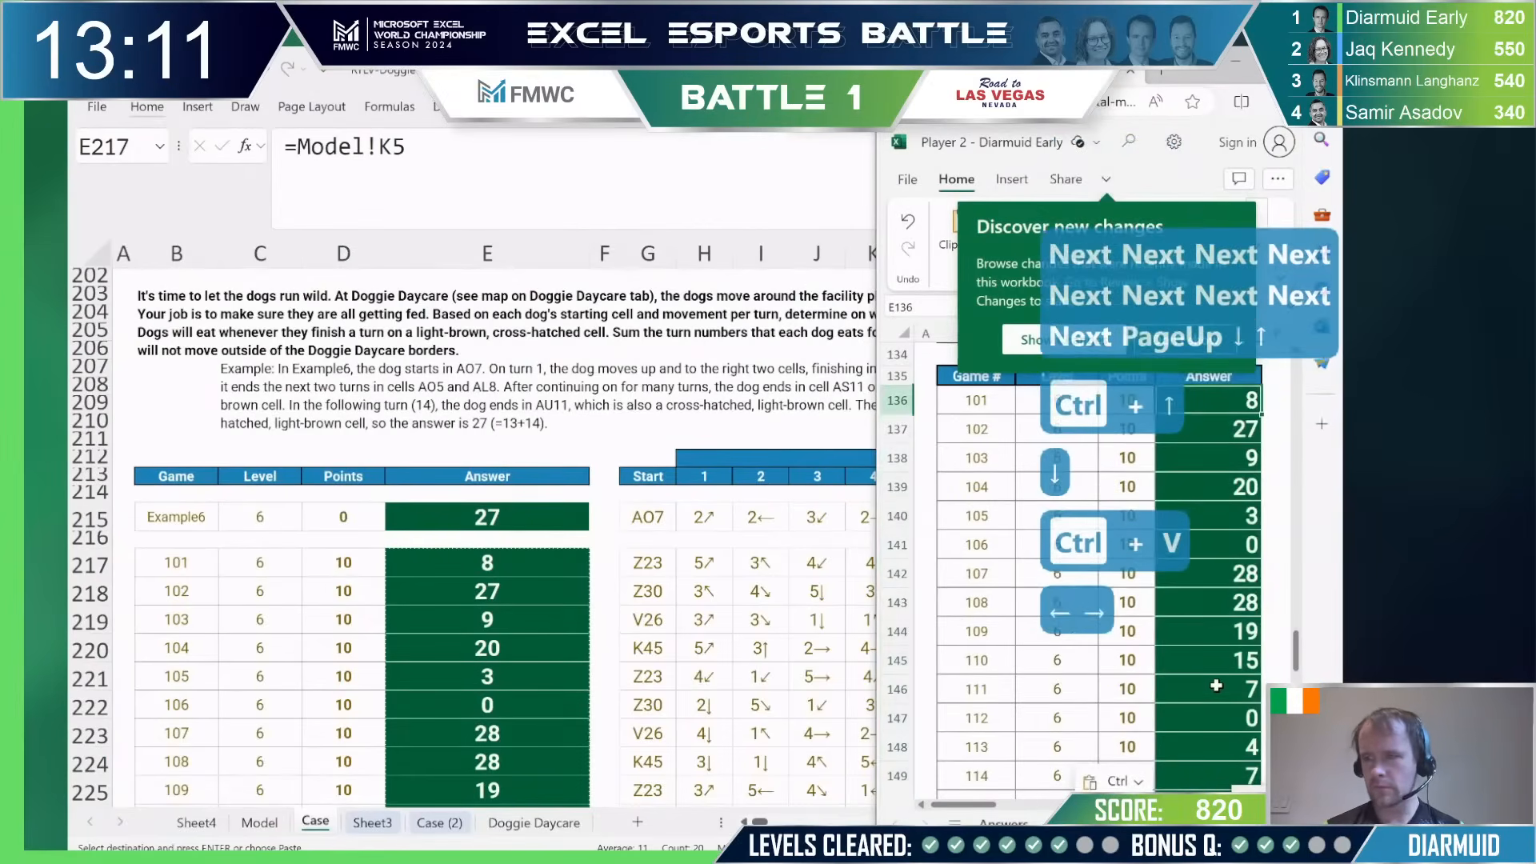
Step: Review the bonus answers in the online workbook and the bonus questions on the Case sheet
key("ctrl+Page_Up")
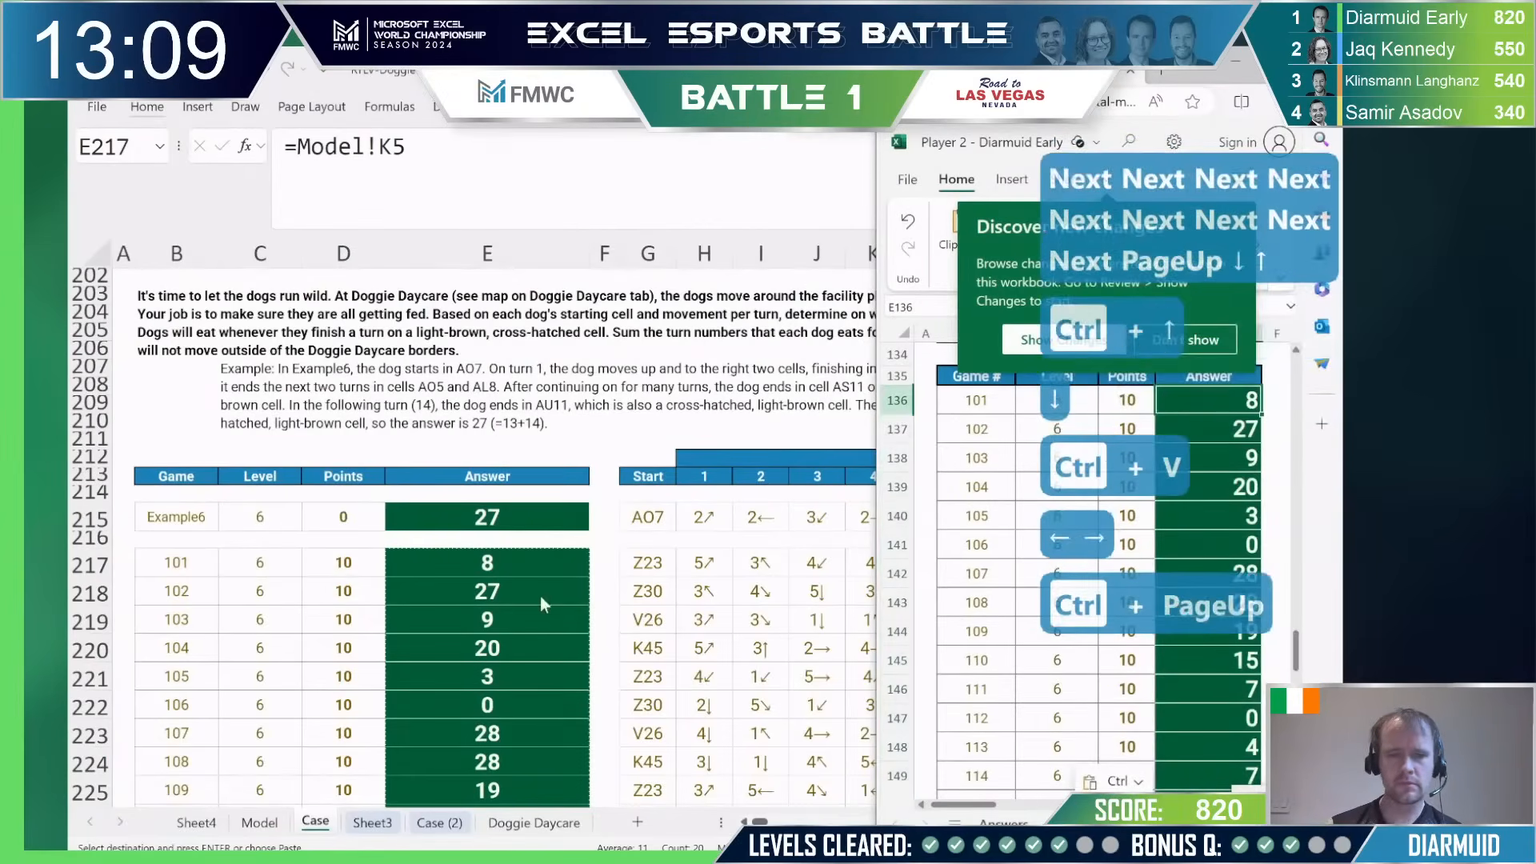
left_click(811, 563)
left_click(1226, 517)
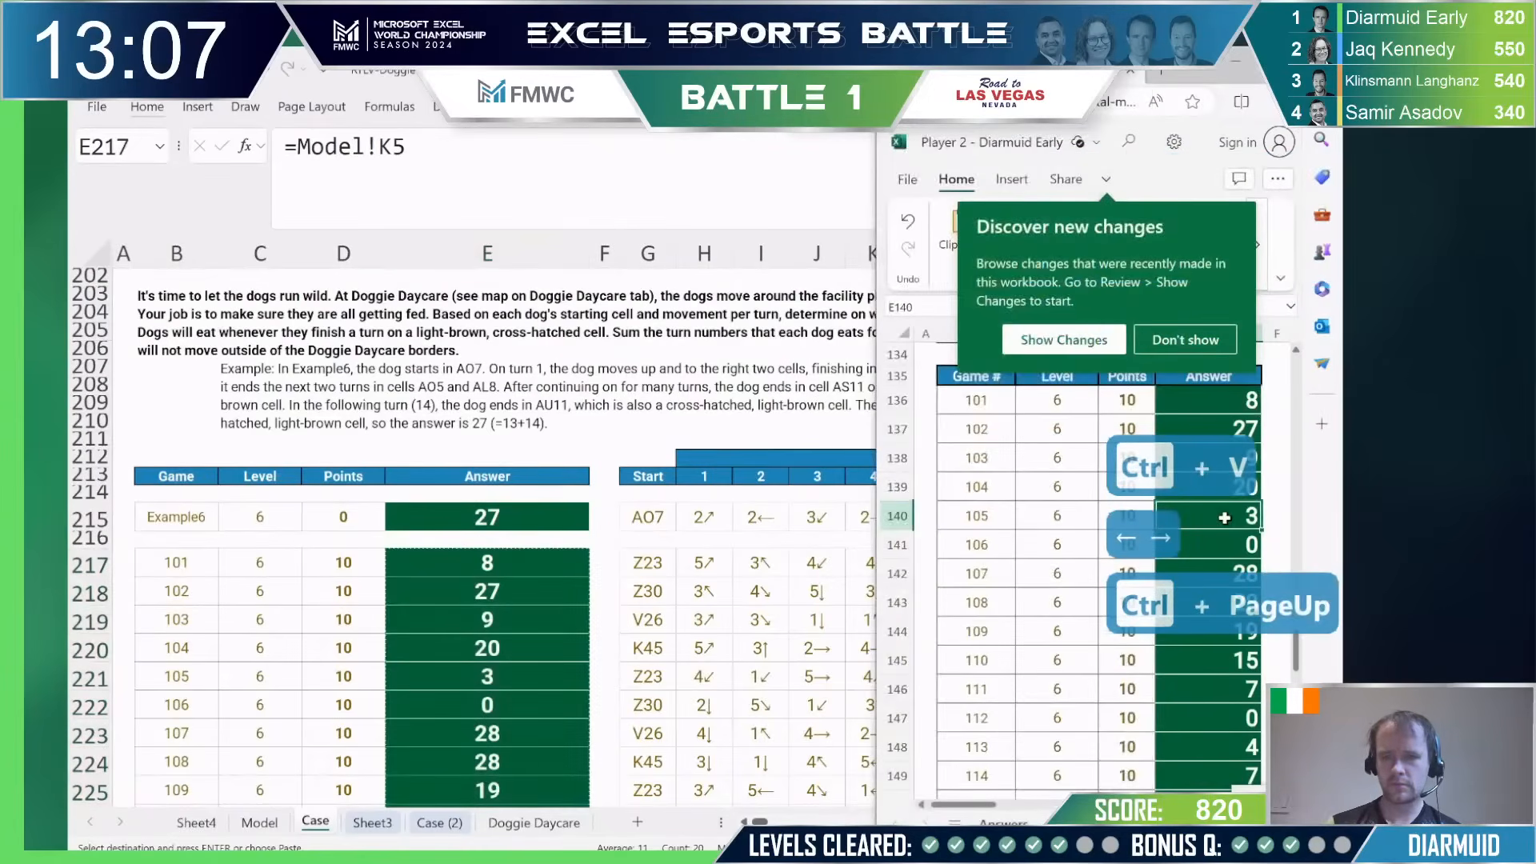
key("ctrl+Home")
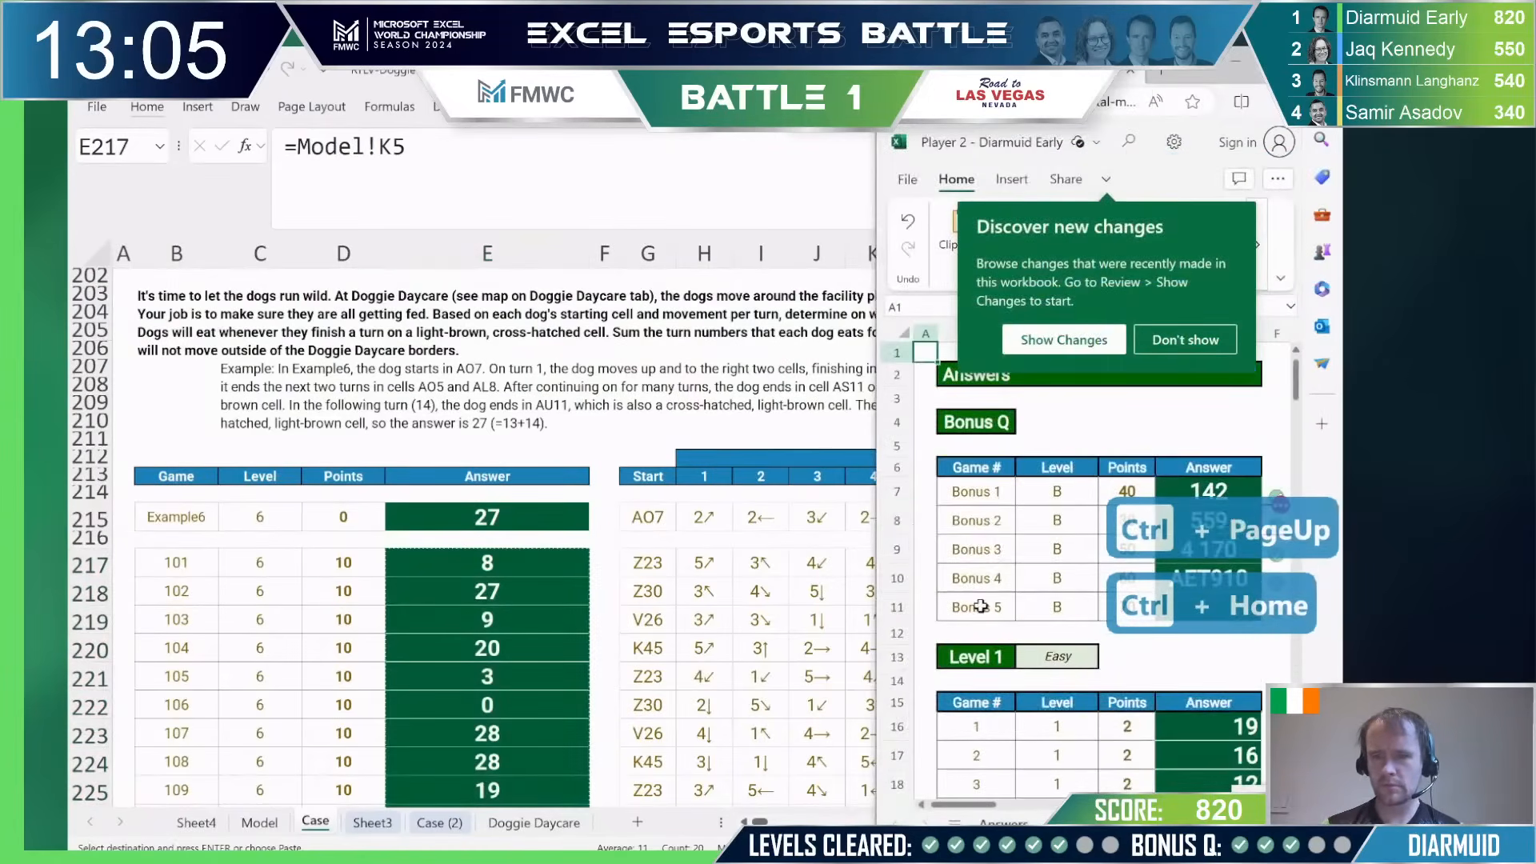
left_click(394, 596)
key("ctrl+Home")
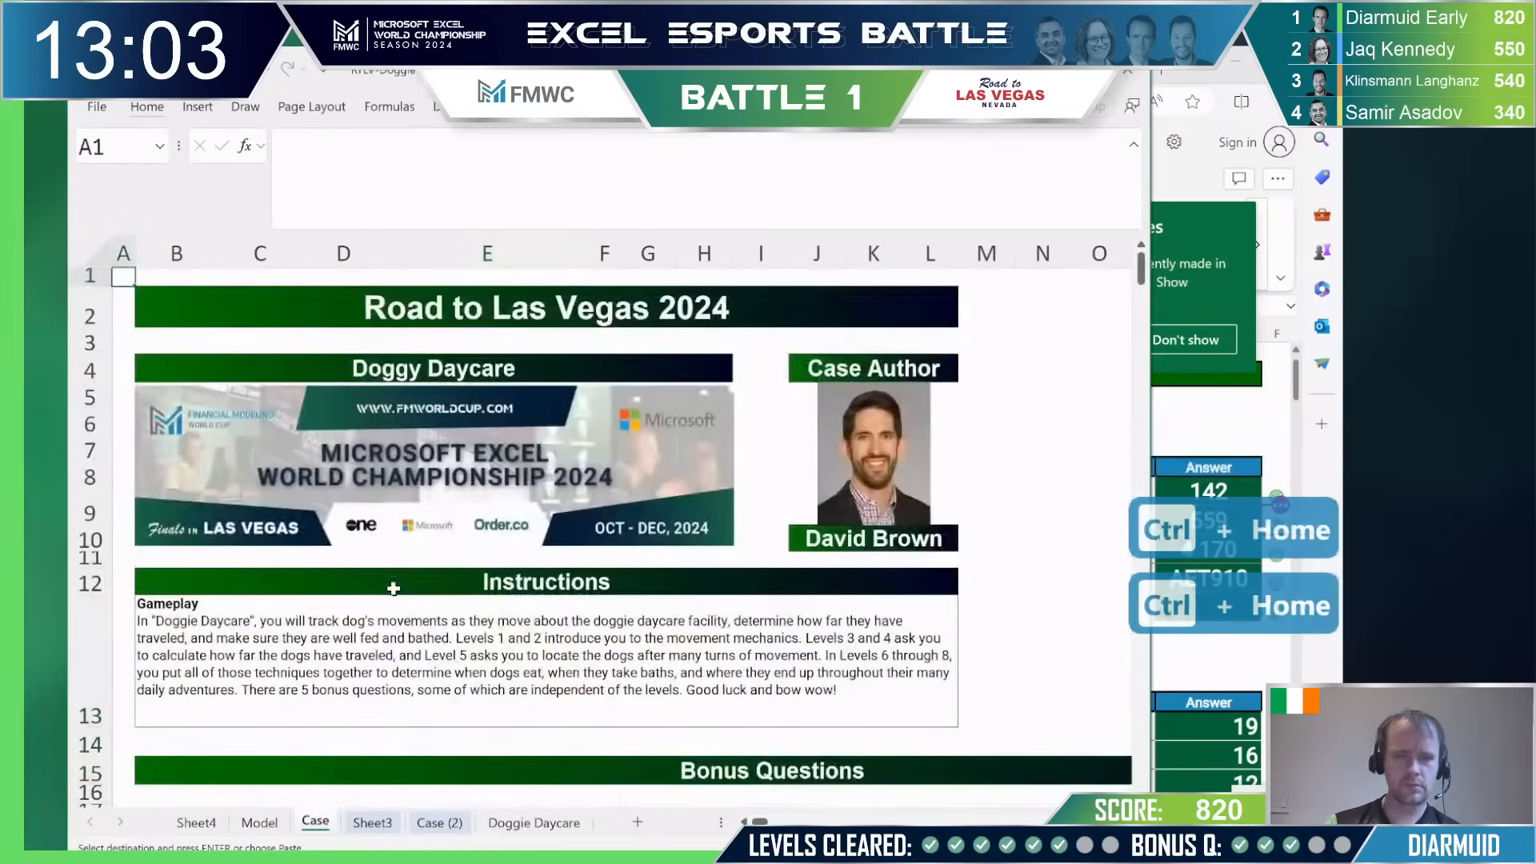
scroll(408, 608, "down", 5)
scroll(414, 613, "right", 2)
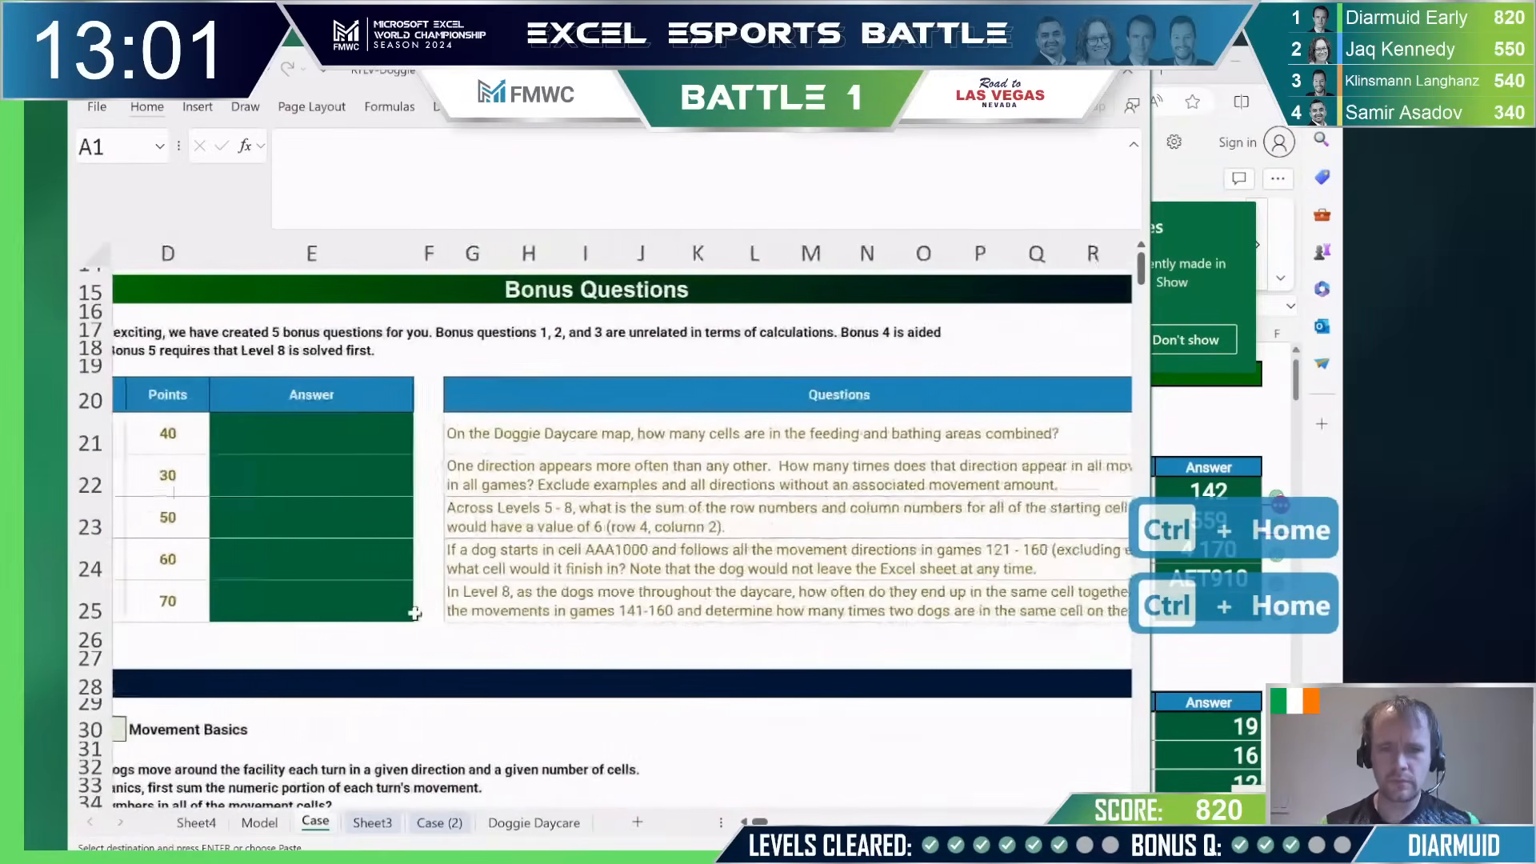
Step: Read the Level 7 bath rules and the Example7 explanation on the Case sheet and return to the Model sheet's move table
scroll(414, 613, "left", 2)
scroll(414, 613, "down", 20)
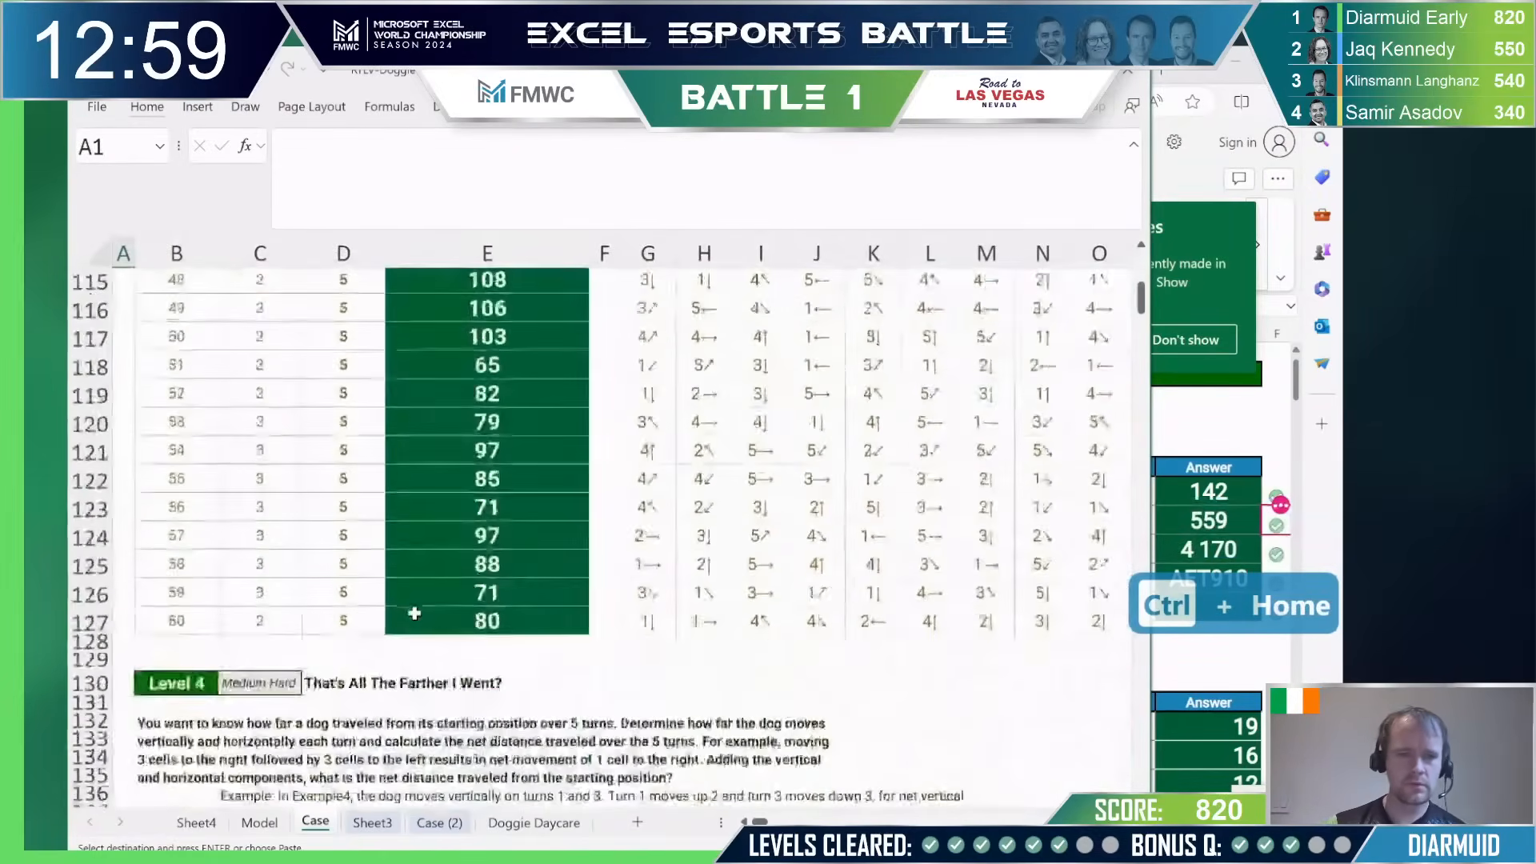
scroll(415, 613, "down", 10)
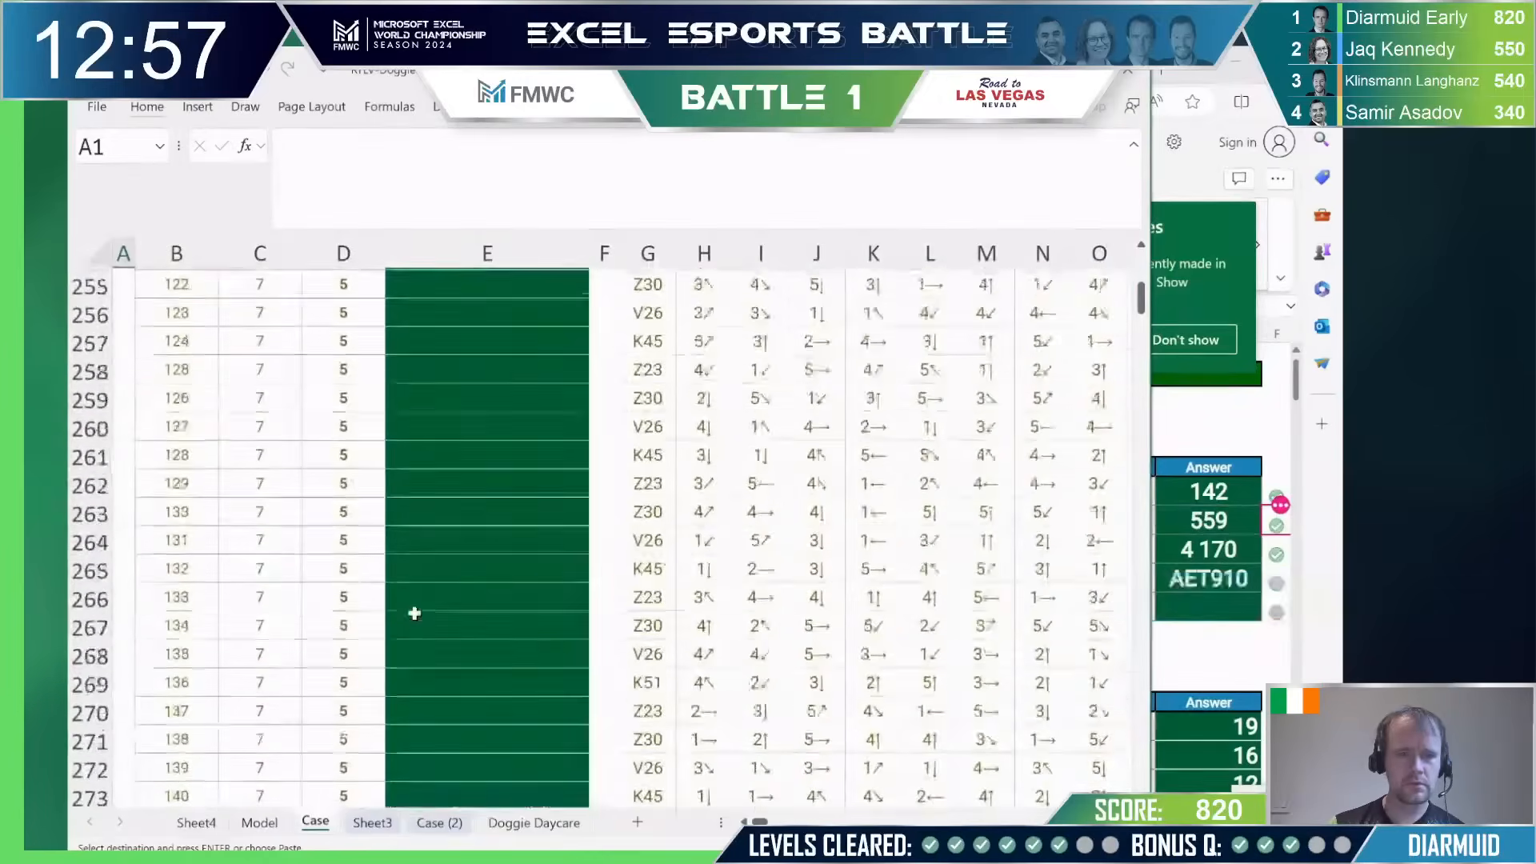
scroll(260, 457, "up", 7)
left_click(261, 456)
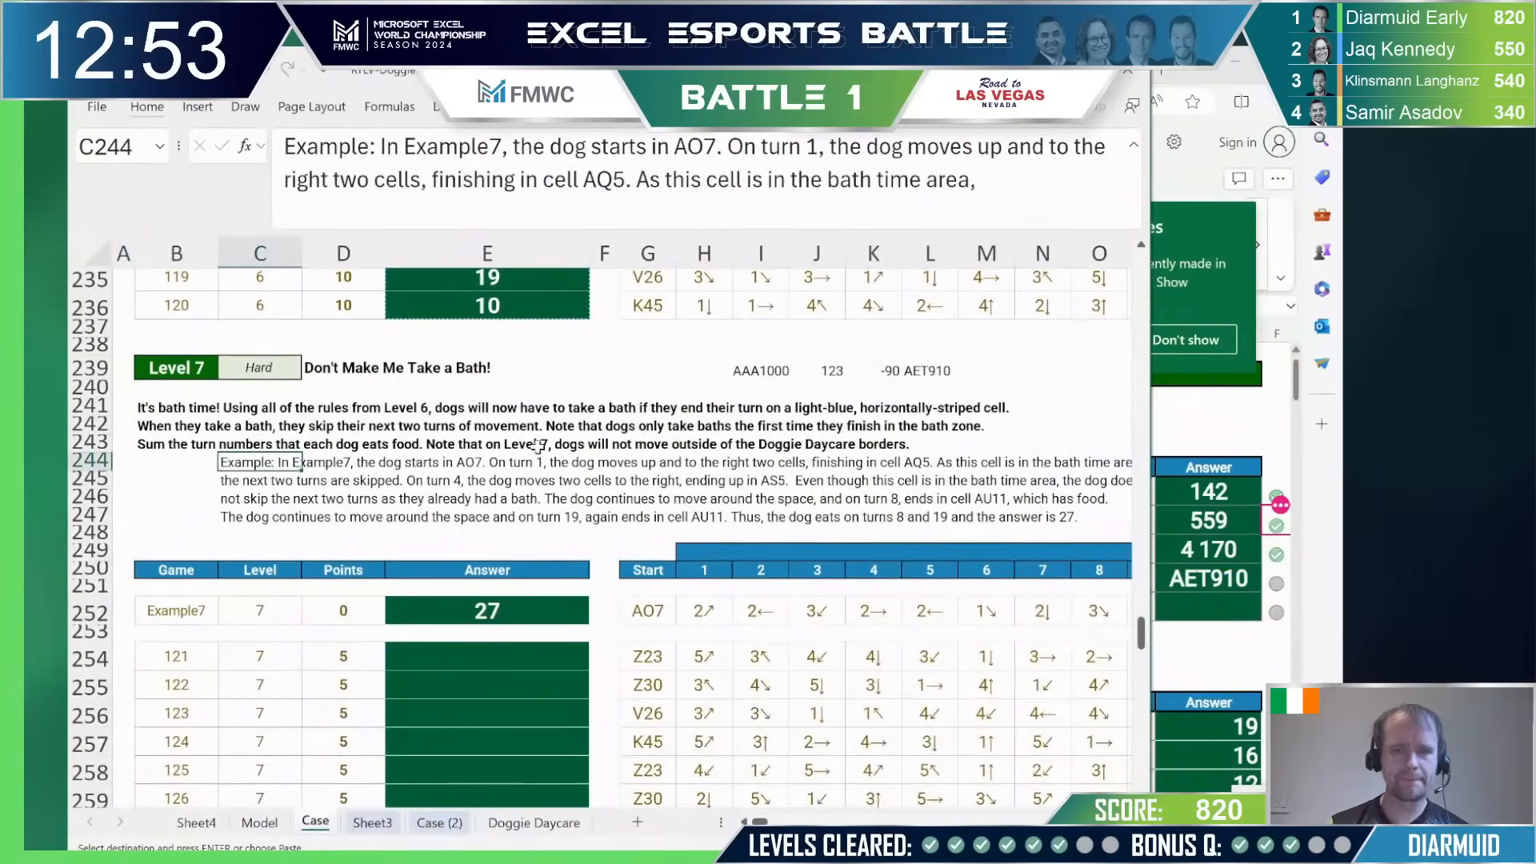
key("ctrl+Page_Up")
scroll(490, 495, "up", 3)
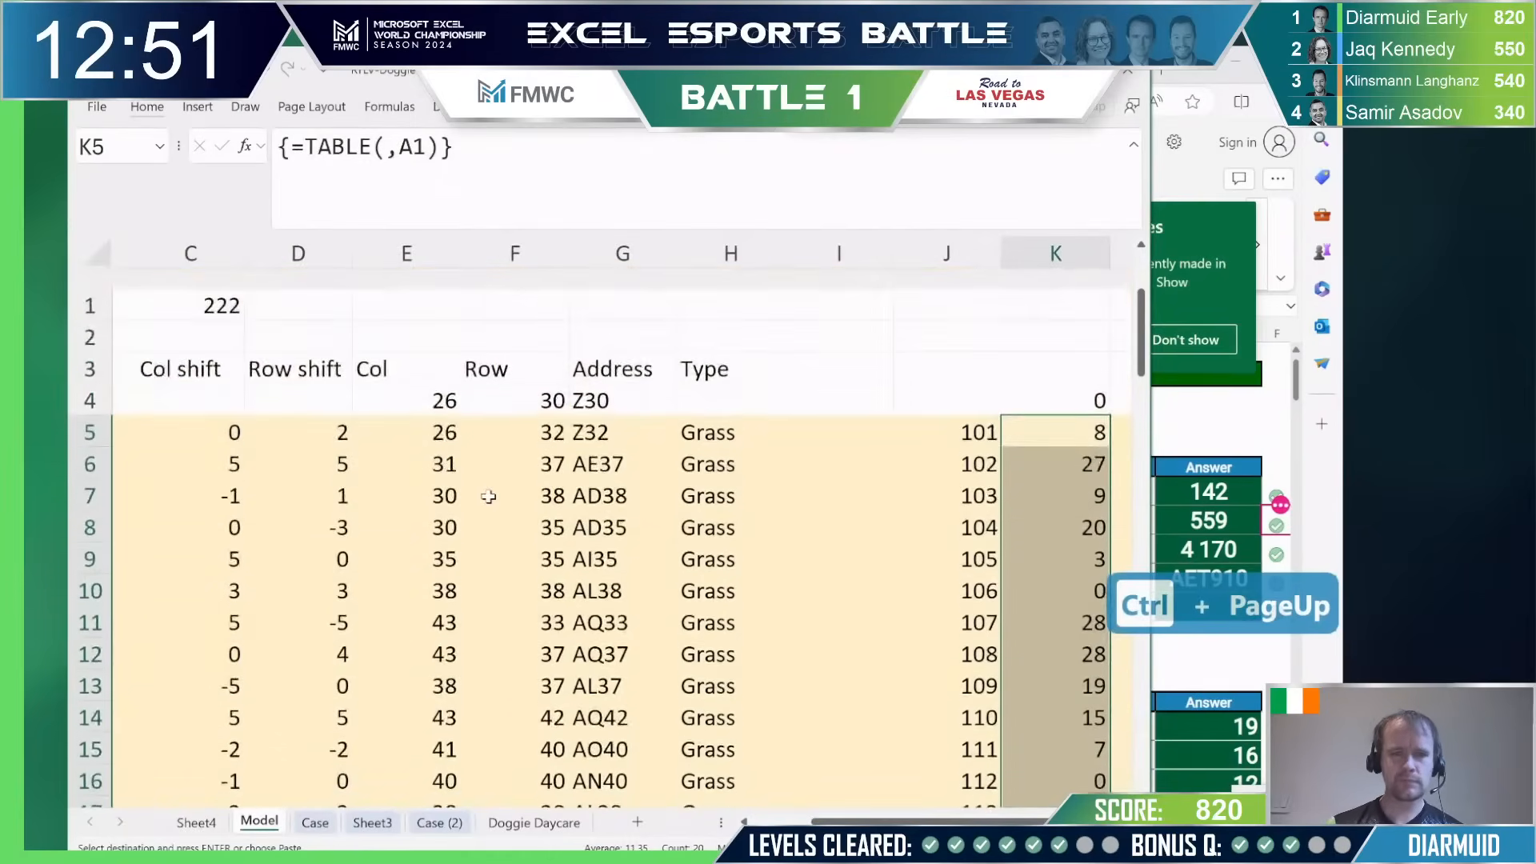
scroll(336, 473, "left", 2)
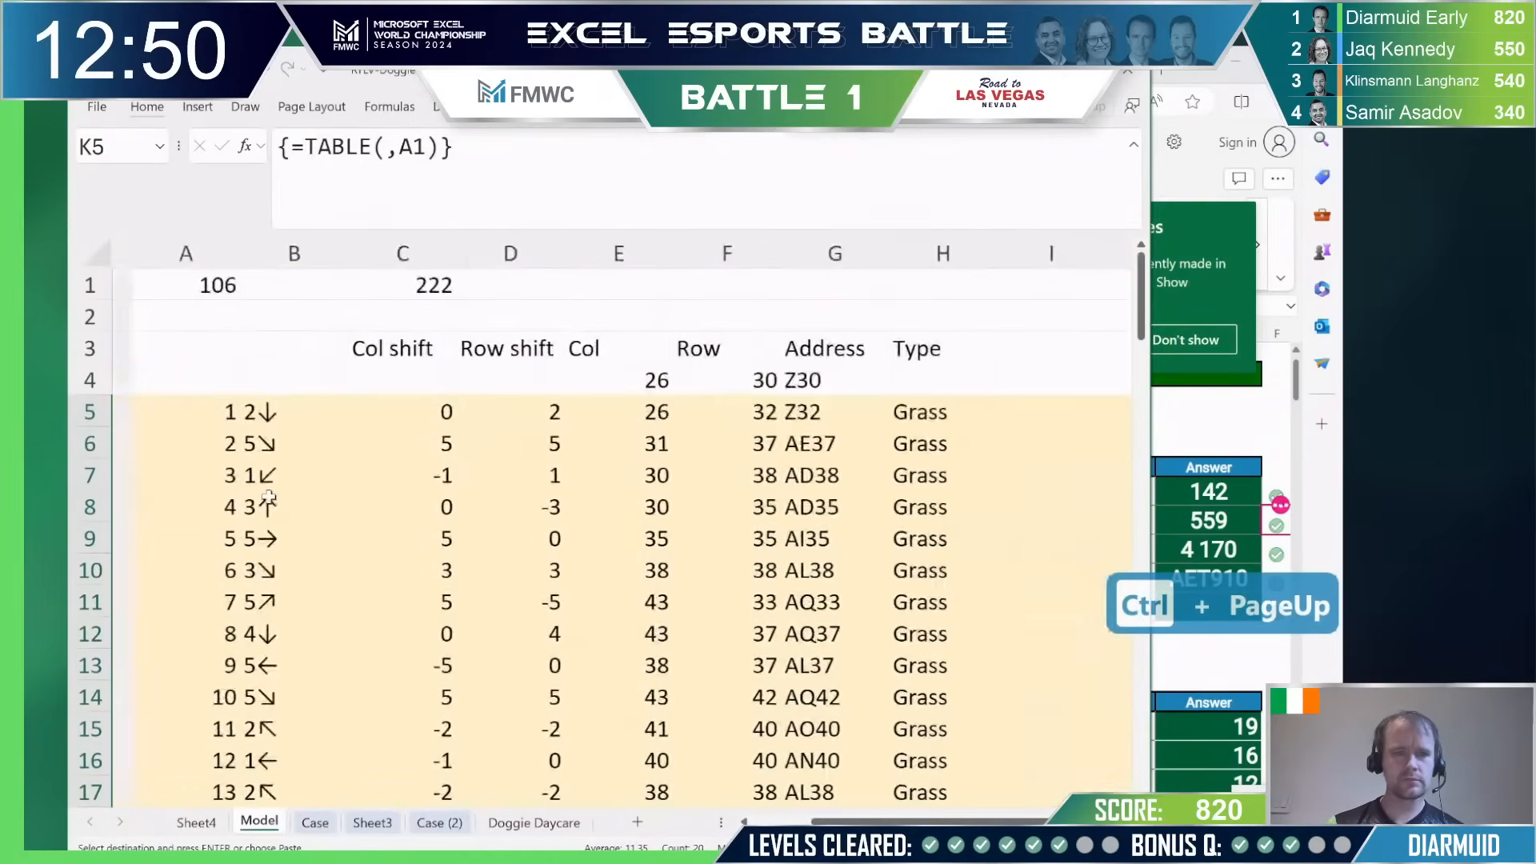
left_click(573, 412)
key("Left")
key("Left")
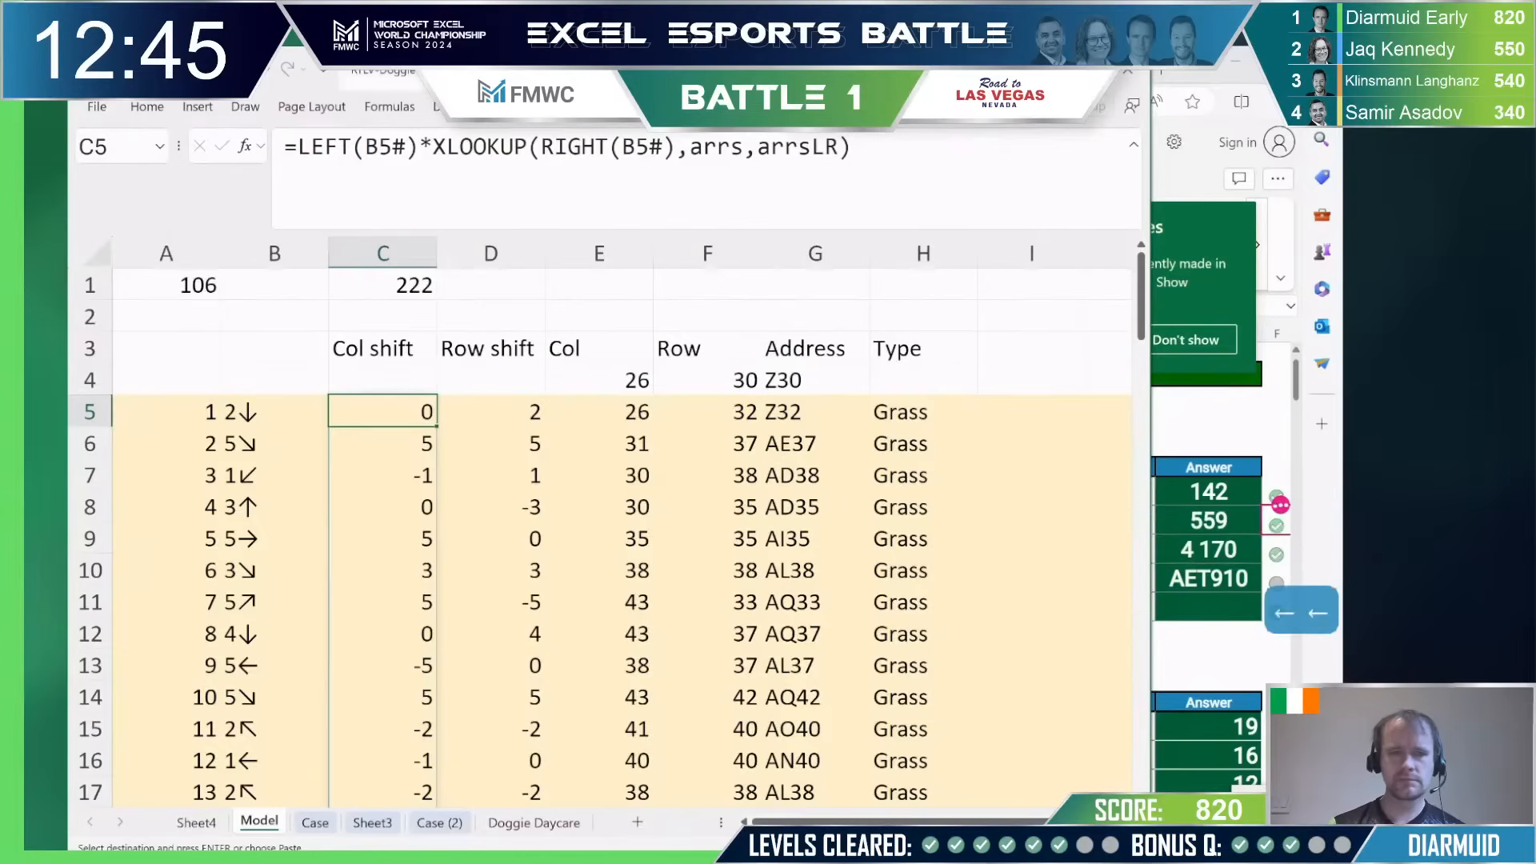
left_click(413, 146)
key("BackSpace")
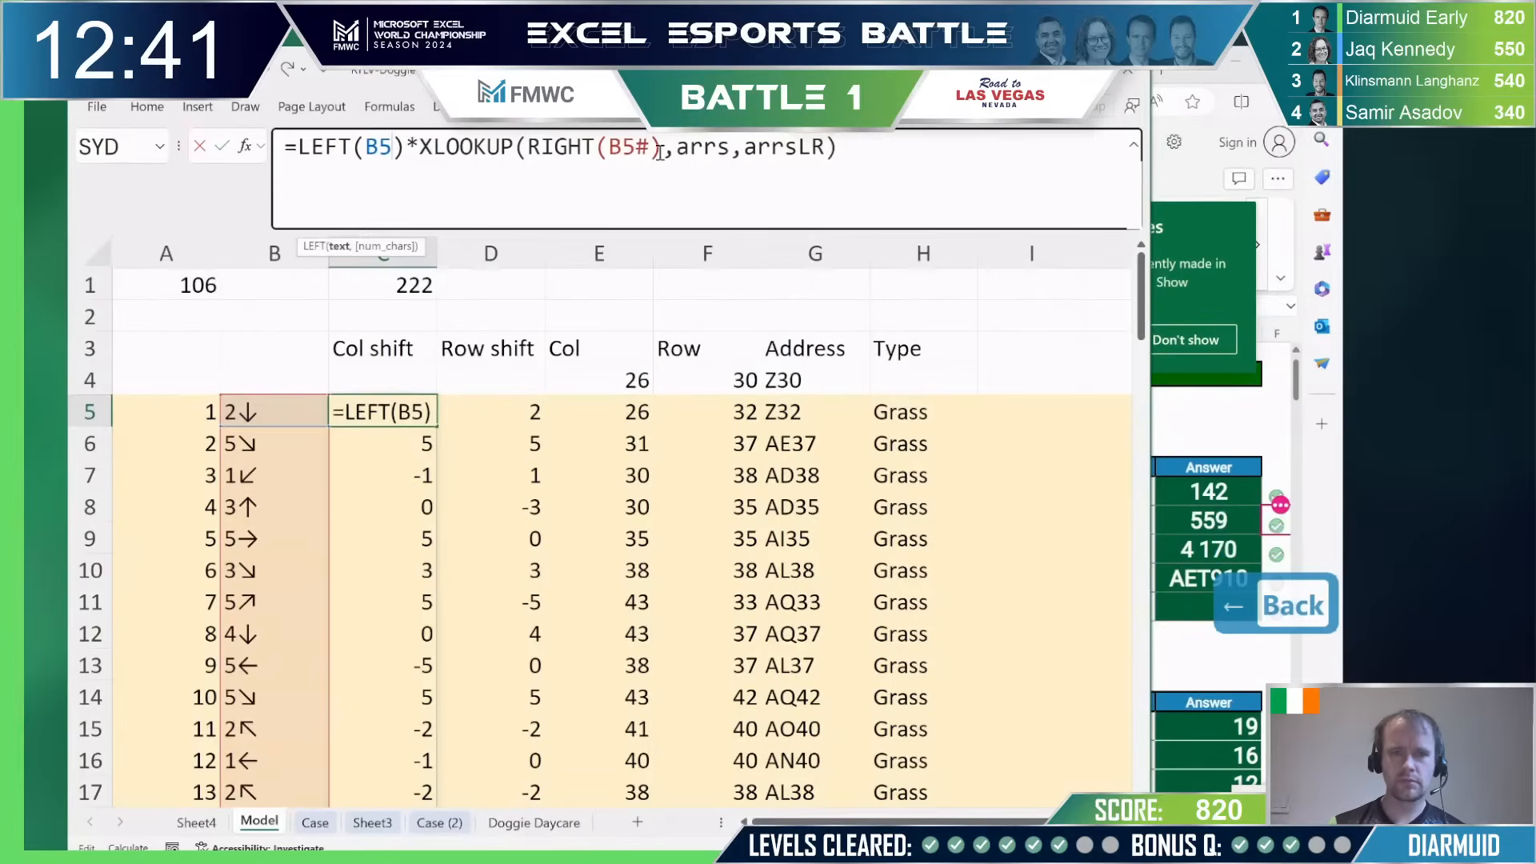
key("Escape")
Step: Use find and replace to strip every # from the Col shift and Row shift formulas in C5:D5
key("shift+Right")
key("ctrl+f")
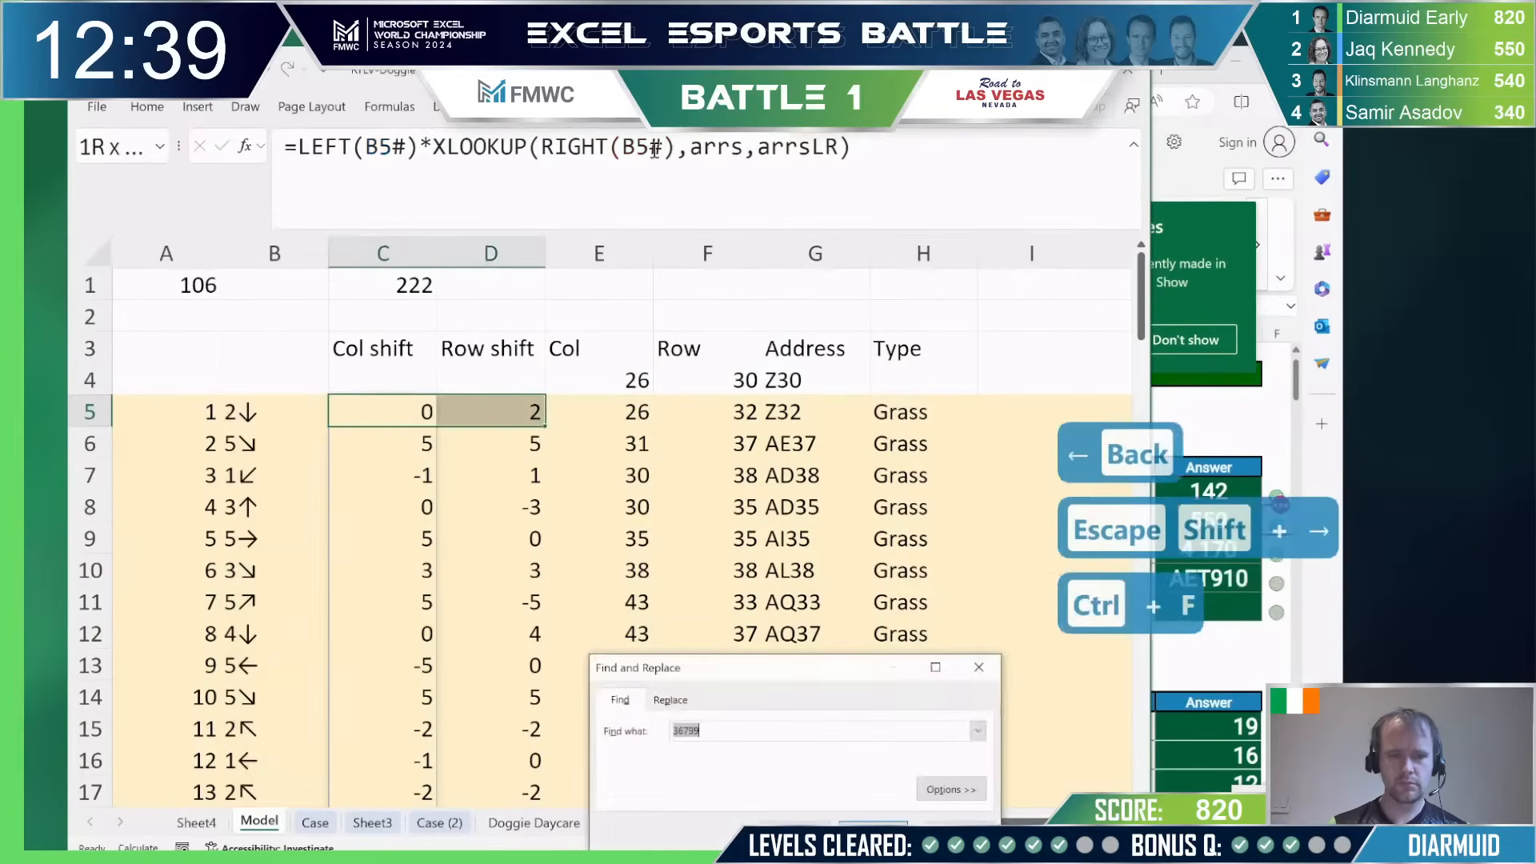
type("#")
key("alt+p")
key("BackSpace")
key("alt+a")
key("Escape")
key("Escape")
key("Escape")
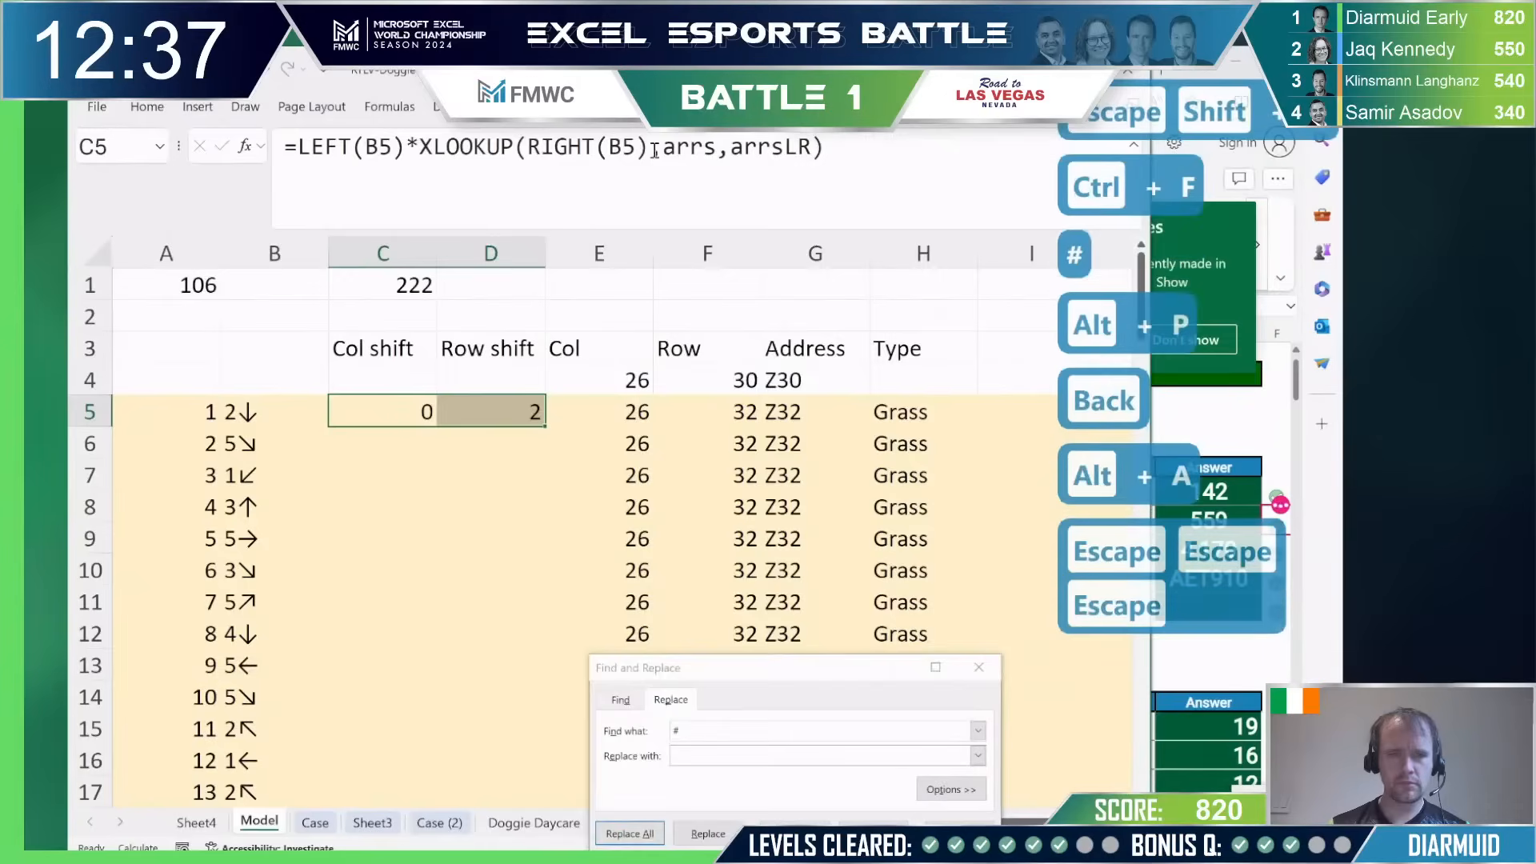
Step: Fill the Col shift formula from C5 down through C104
key("Left")
key("ctrl+Down")
key("Escape")
key("ctrl+f")
key("Escape")
key("Right")
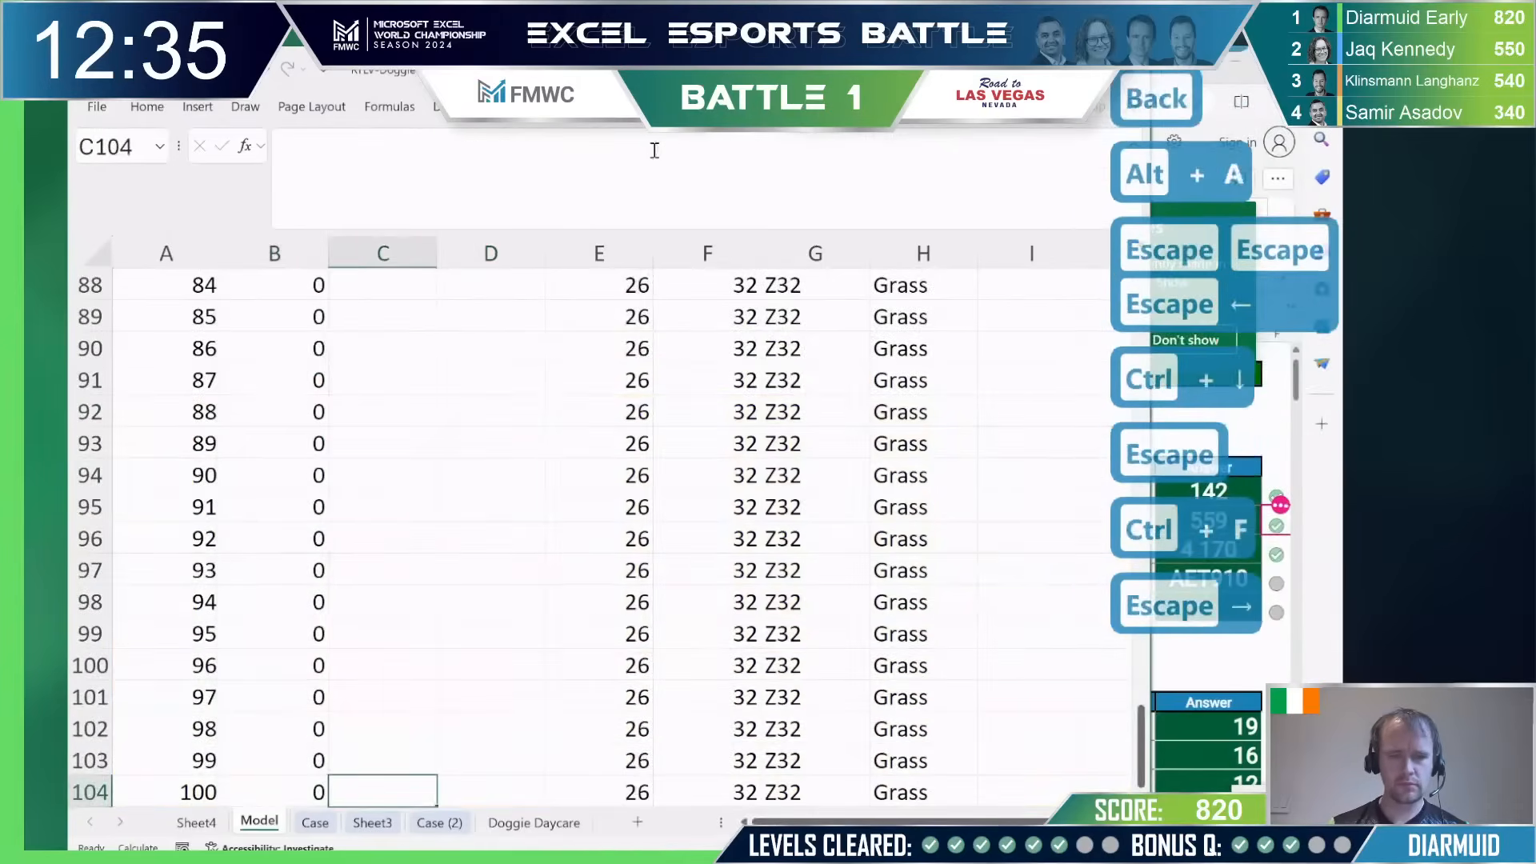
key("ctrl+shift+Up")
key("Tab")
key("F2")
key("ctrl+Return")
Step: Fill the Row shift formula from D5 down through D104
key("Right")
key("ctrl+shift+Up")
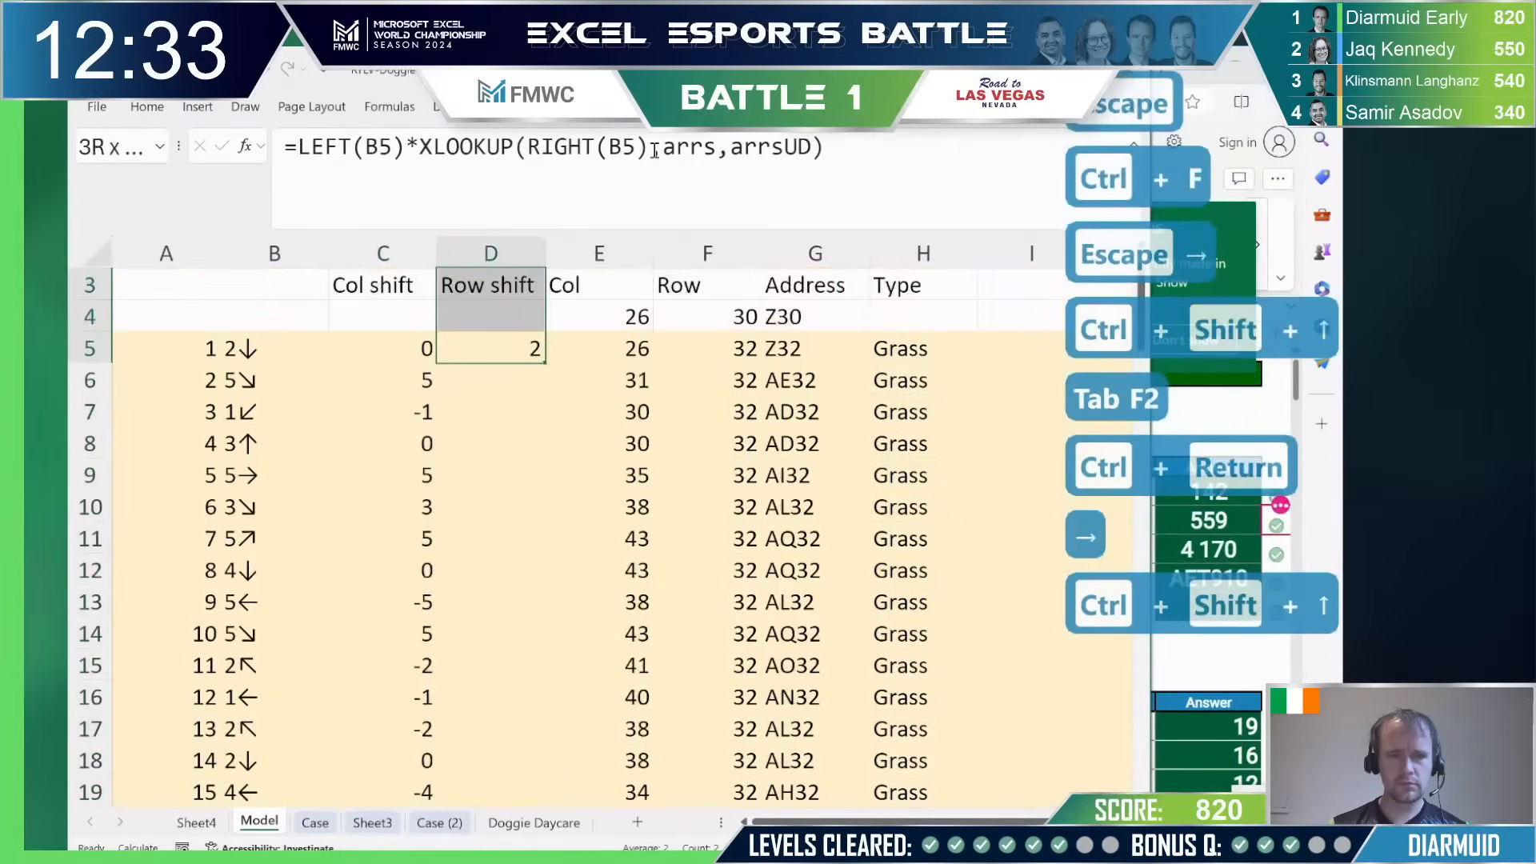
key("Left")
key("ctrl+Down")
key("Right")
key("ctrl+shift+Up")
key("Tab")
key("F2")
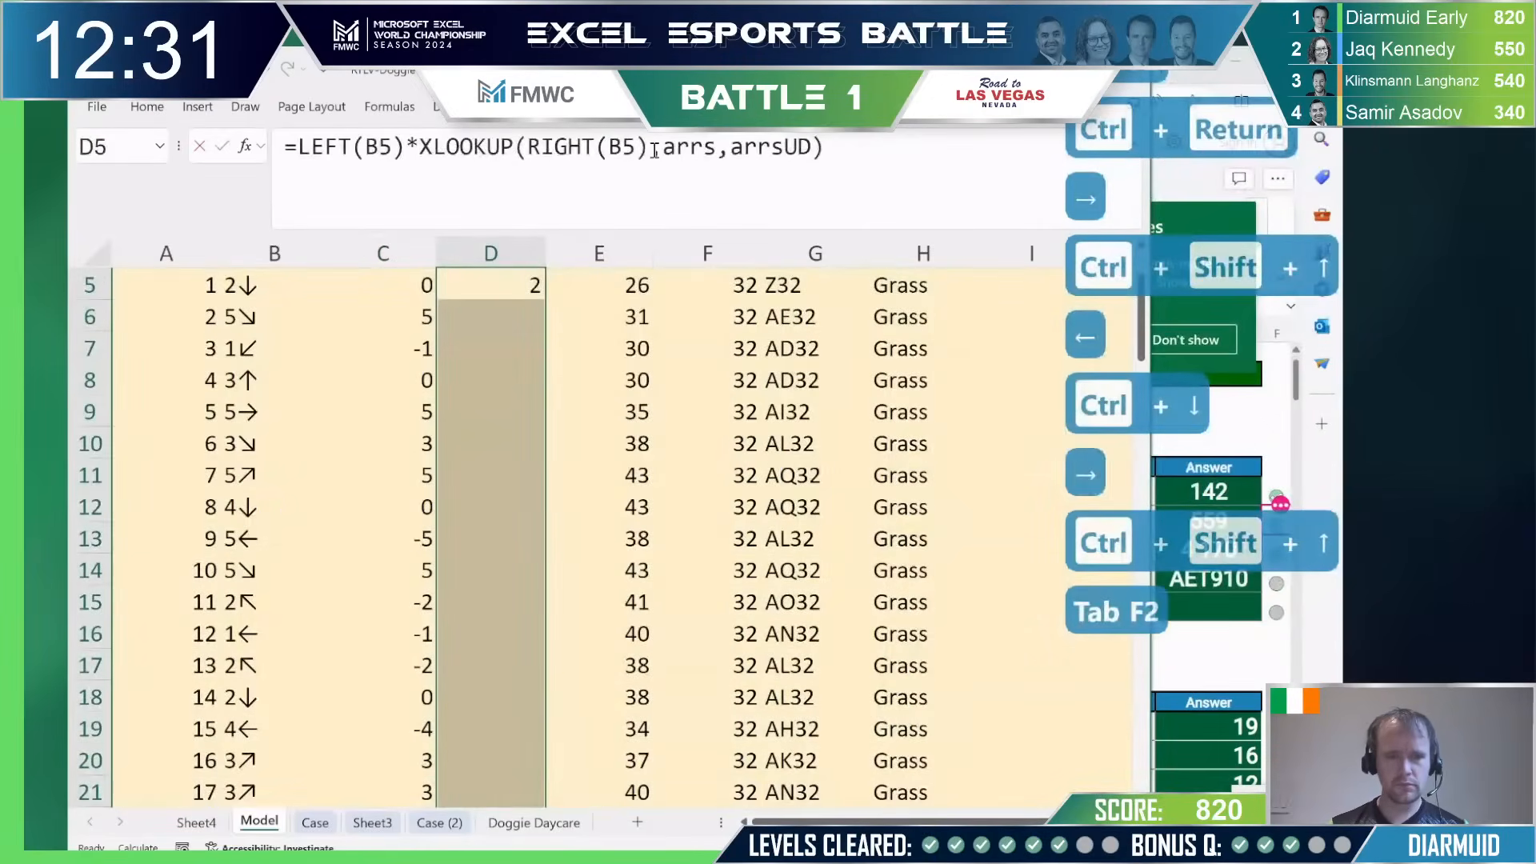
key("ctrl+Return")
Step: Inspect the Col, Row, Address and Type formulas in row 5 of the move table
key("ctrl+Up")
key("Down")
key("Right")
key("Down")
key("F2")
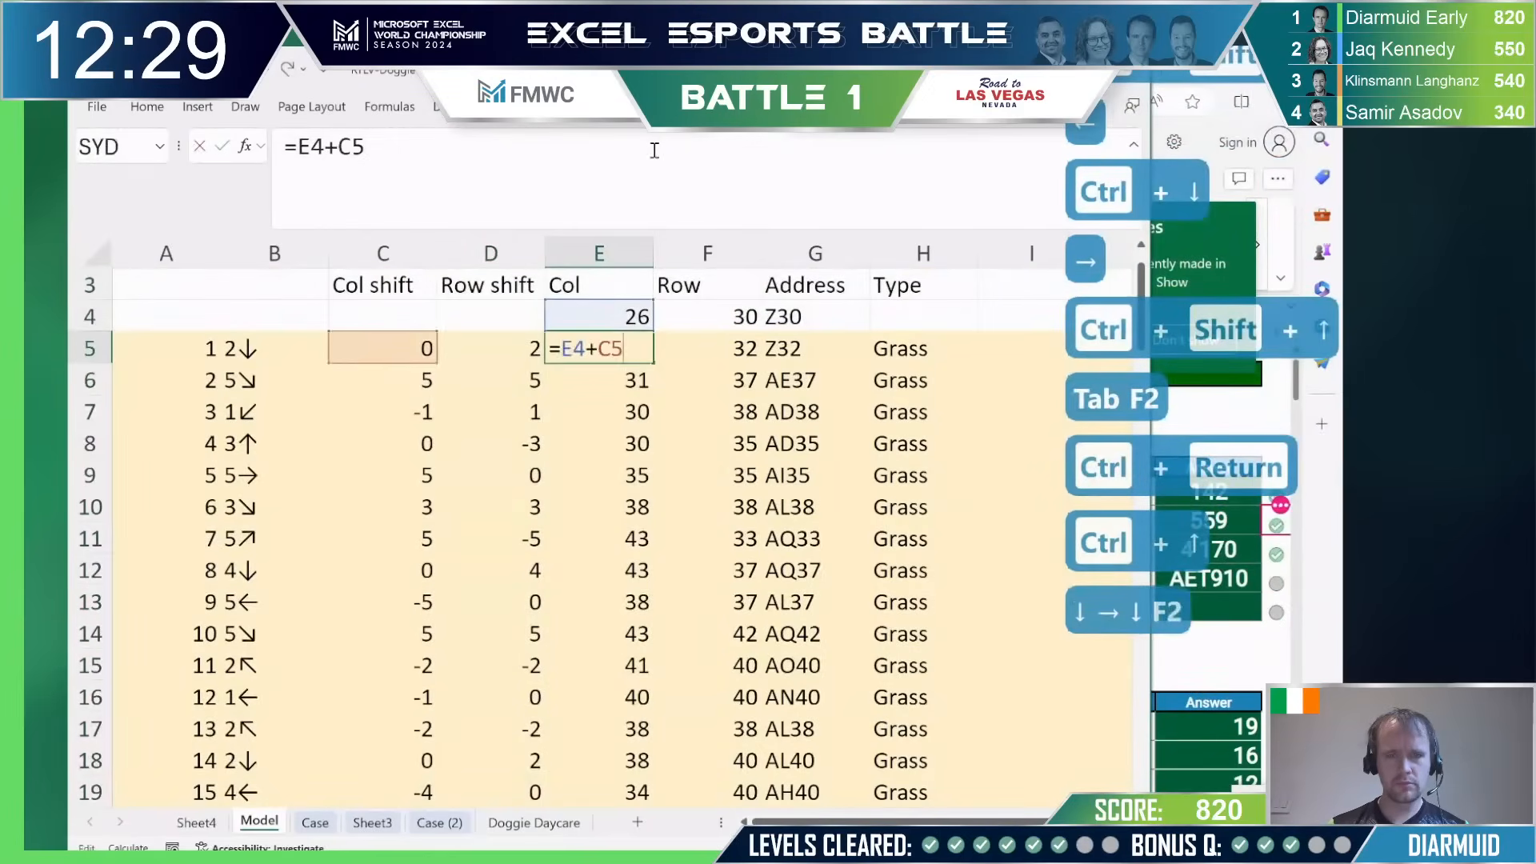
key("Escape")
key("Right")
key("F2")
key("Escape")
key("Right")
key("F2")
key("Escape")
key("Right")
key("F2")
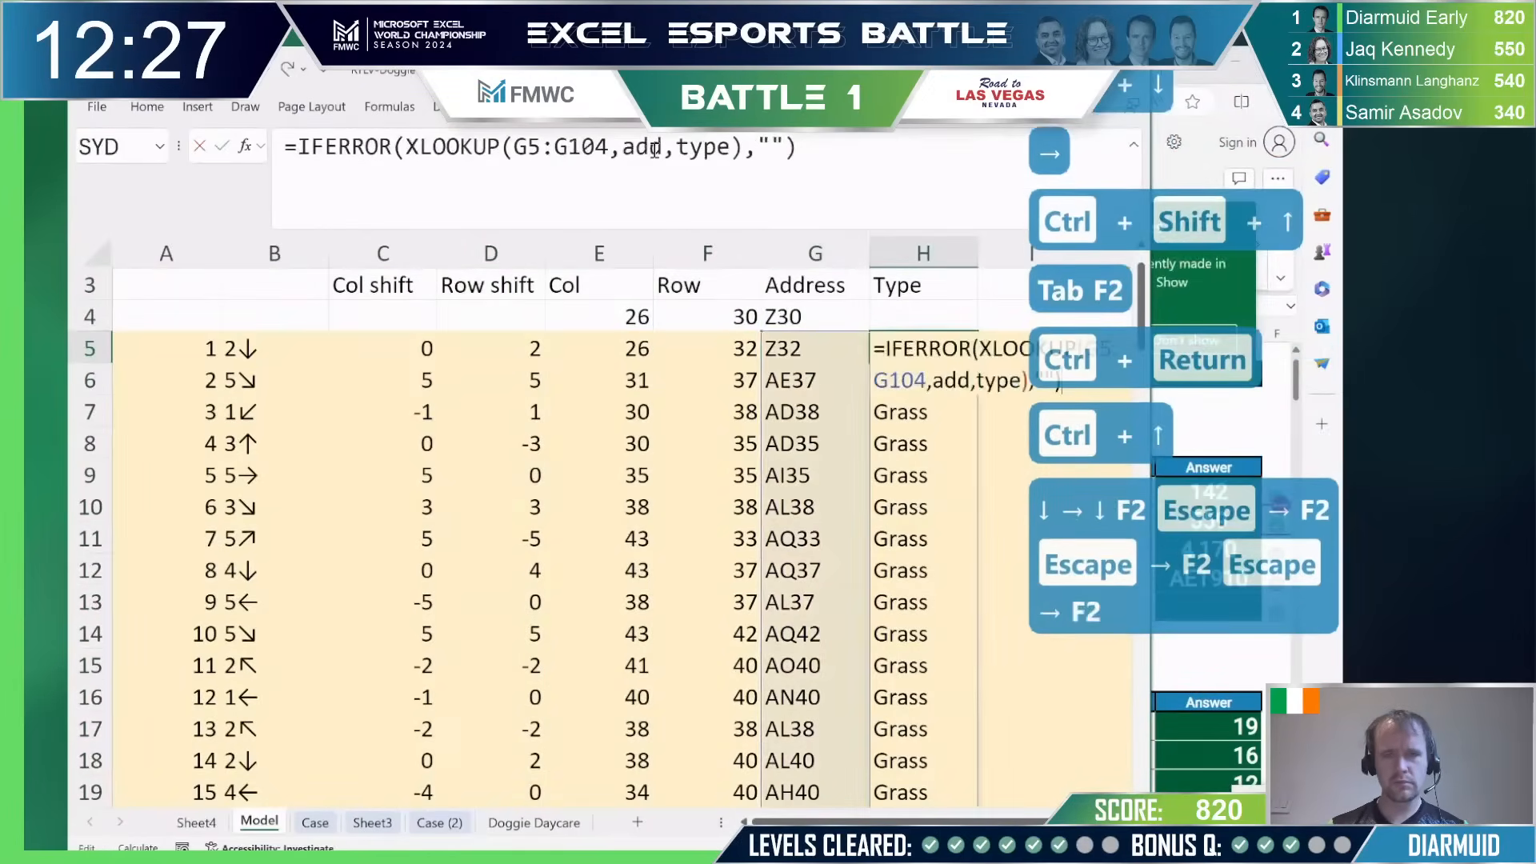
key("Escape")
Step: Insert a new column before Col shift and give it the header Mult in C3
key("Left")
key("Left")
key("Left")
key("Left")
key("Left")
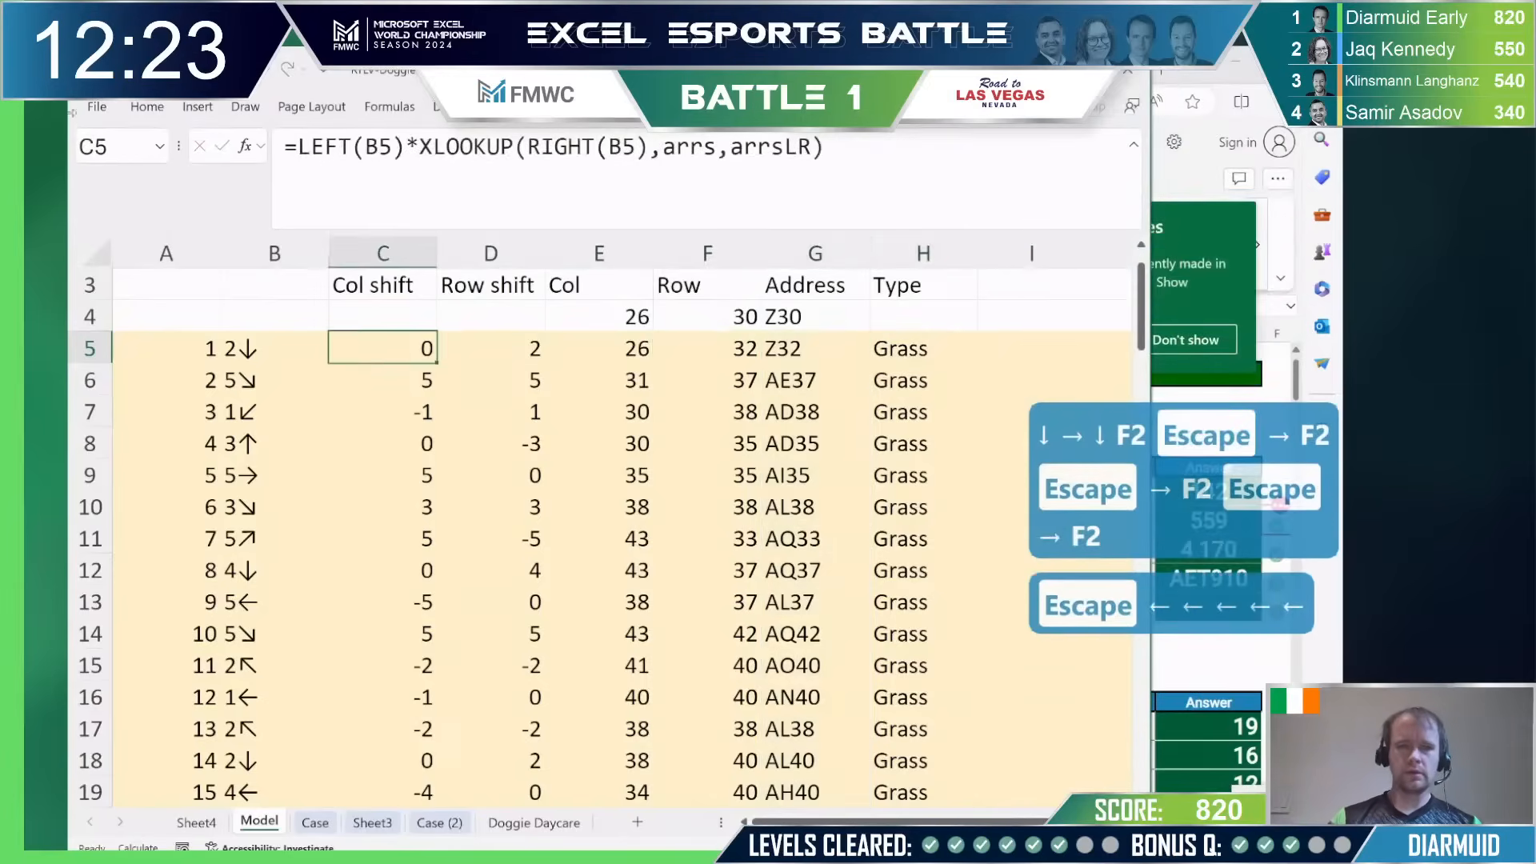
key("alt+i")
key("c")
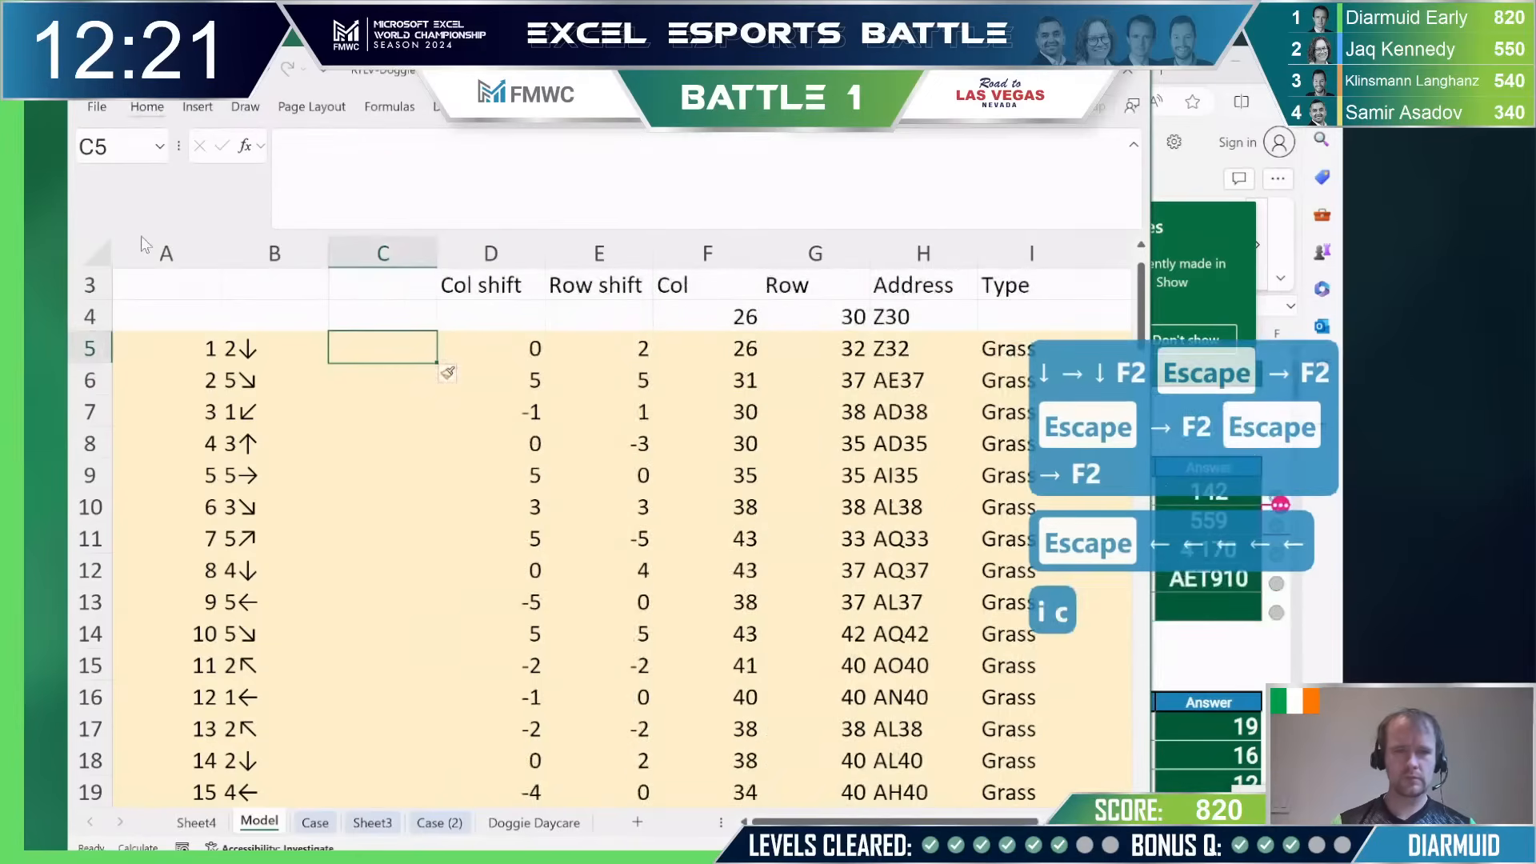
key("Up")
key("Up")
type("Mult")
key("Return")
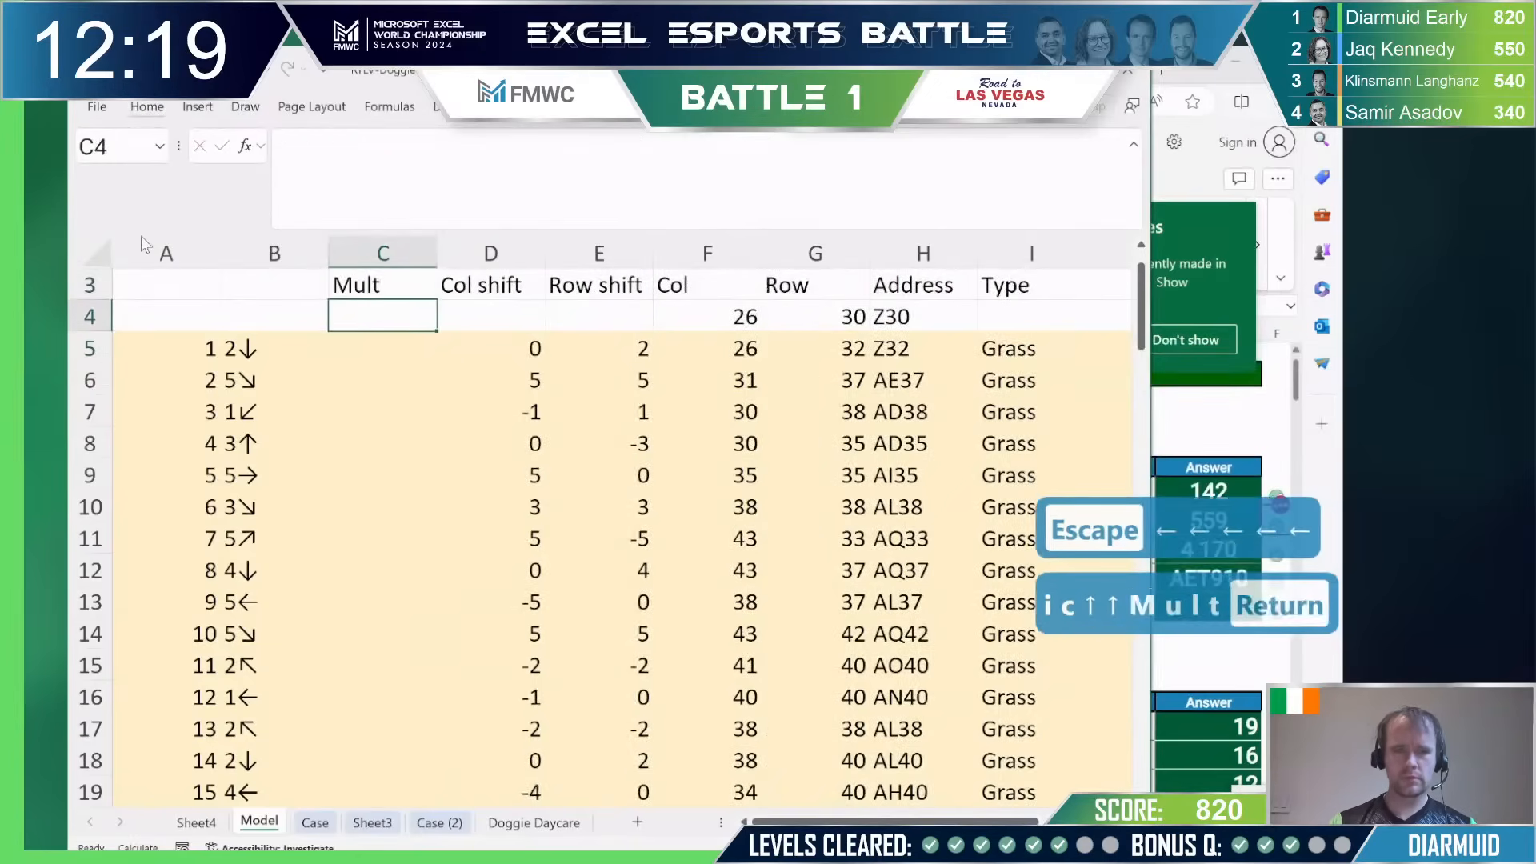
Step: Fill the Mult column with the constant 1 from C5 through C104
key("Down")
key("Left")
key("ctrl+shift+Down")
key("shift+Right")
key("shift+Tab")
key("shift+Right")
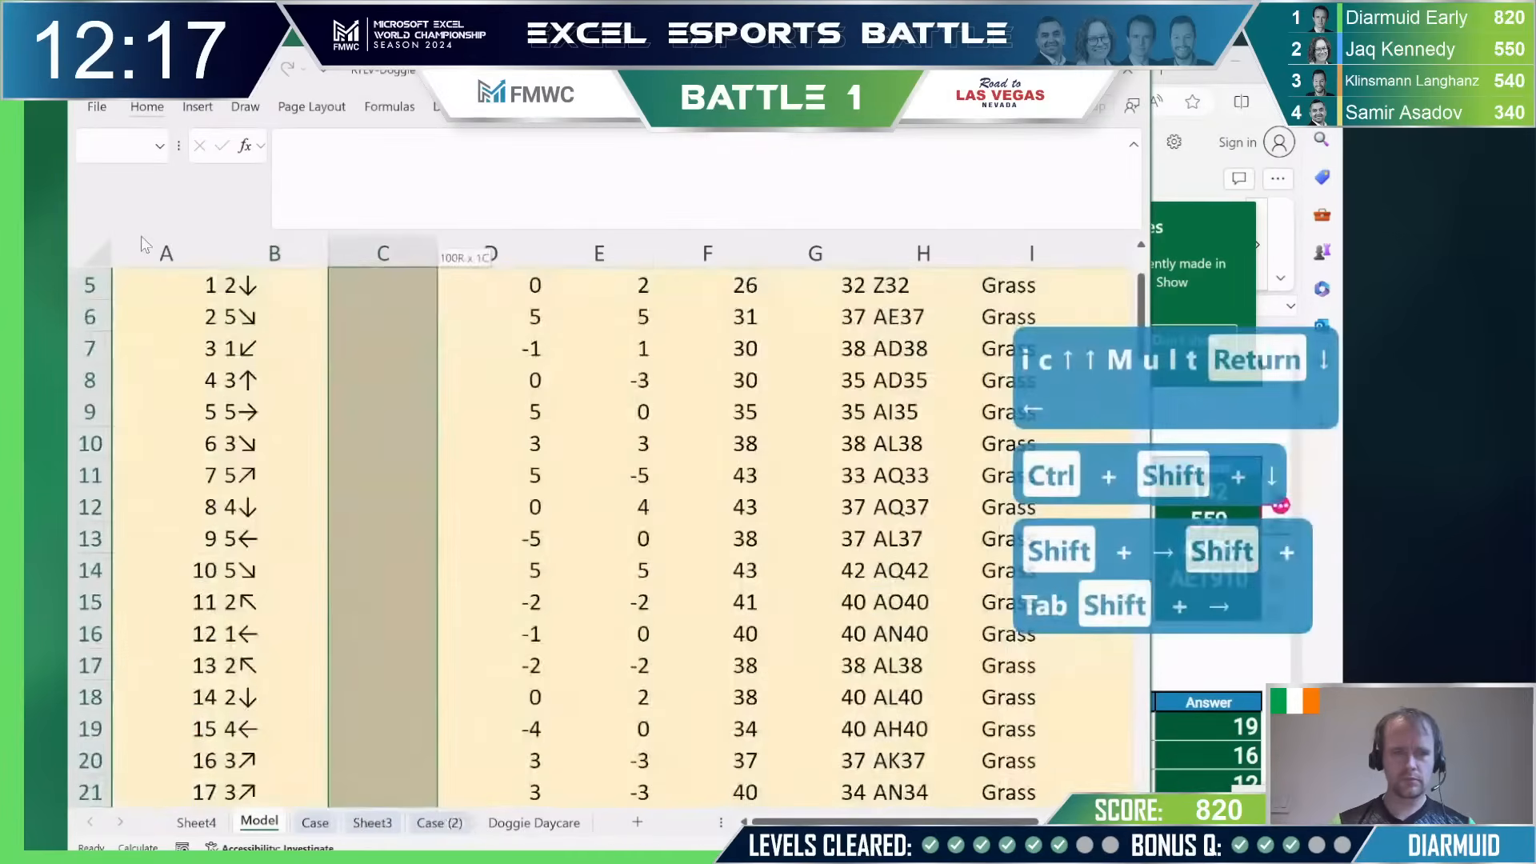
key("Tab")
type("1")
key("ctrl+Return")
Step: Set the game selector in A1 to Example7
key("ctrl+Up")
key("ctrl+Up")
key("ctrl+Up")
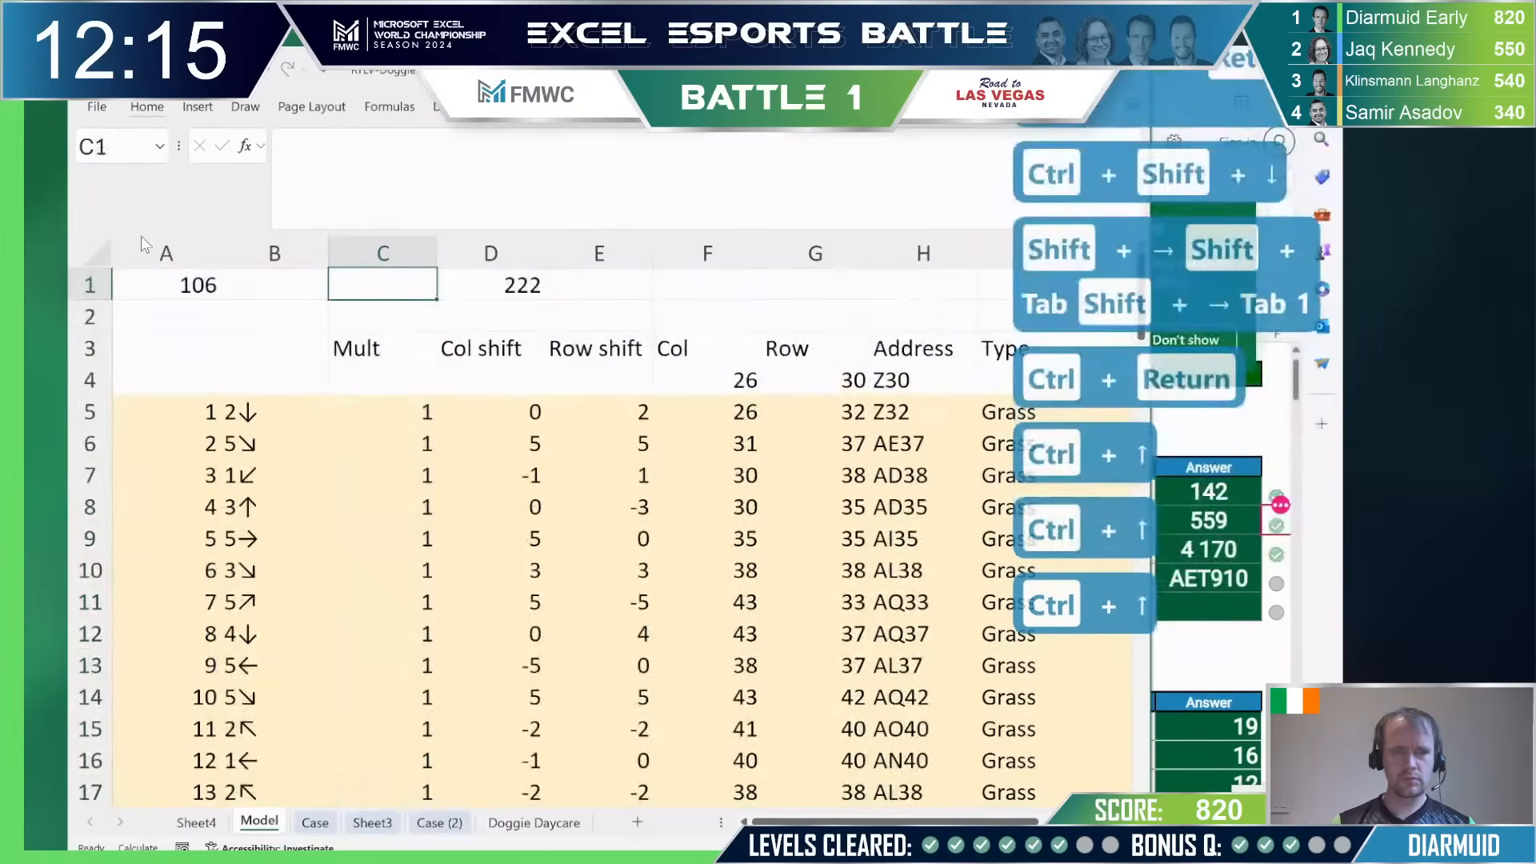
key("Left")
key("Left")
key("Right")
key("Left")
type("Ex")
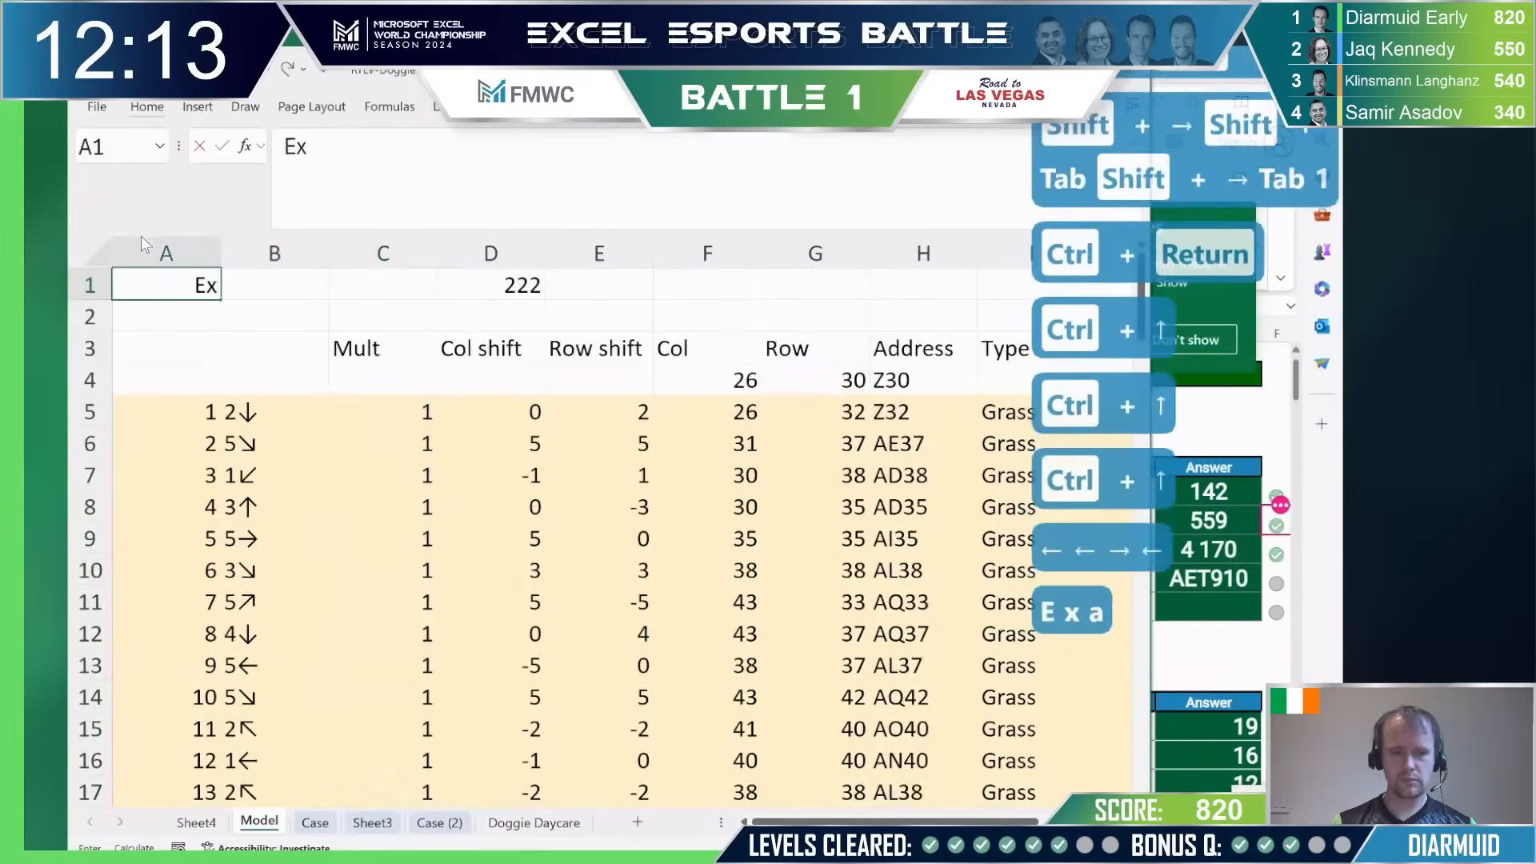
type("ample7")
key("Return")
Step: Look up the selected game's level in B1 with =INDEX(Case!C:C,D1)
key("Up")
key("Right")
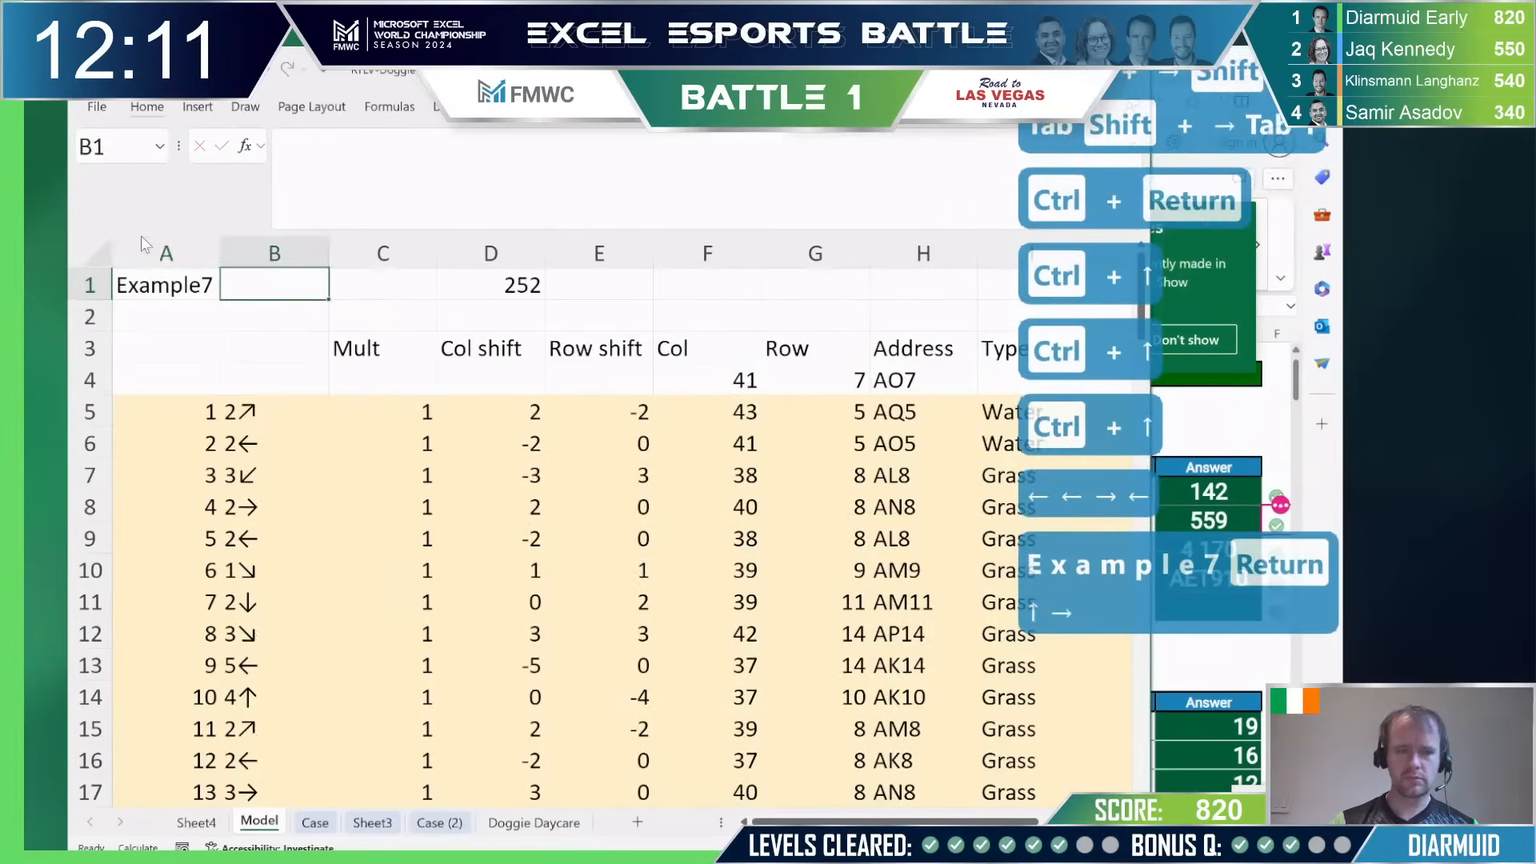
type("=ind")
key("Tab")
key("ctrl+Page_Down")
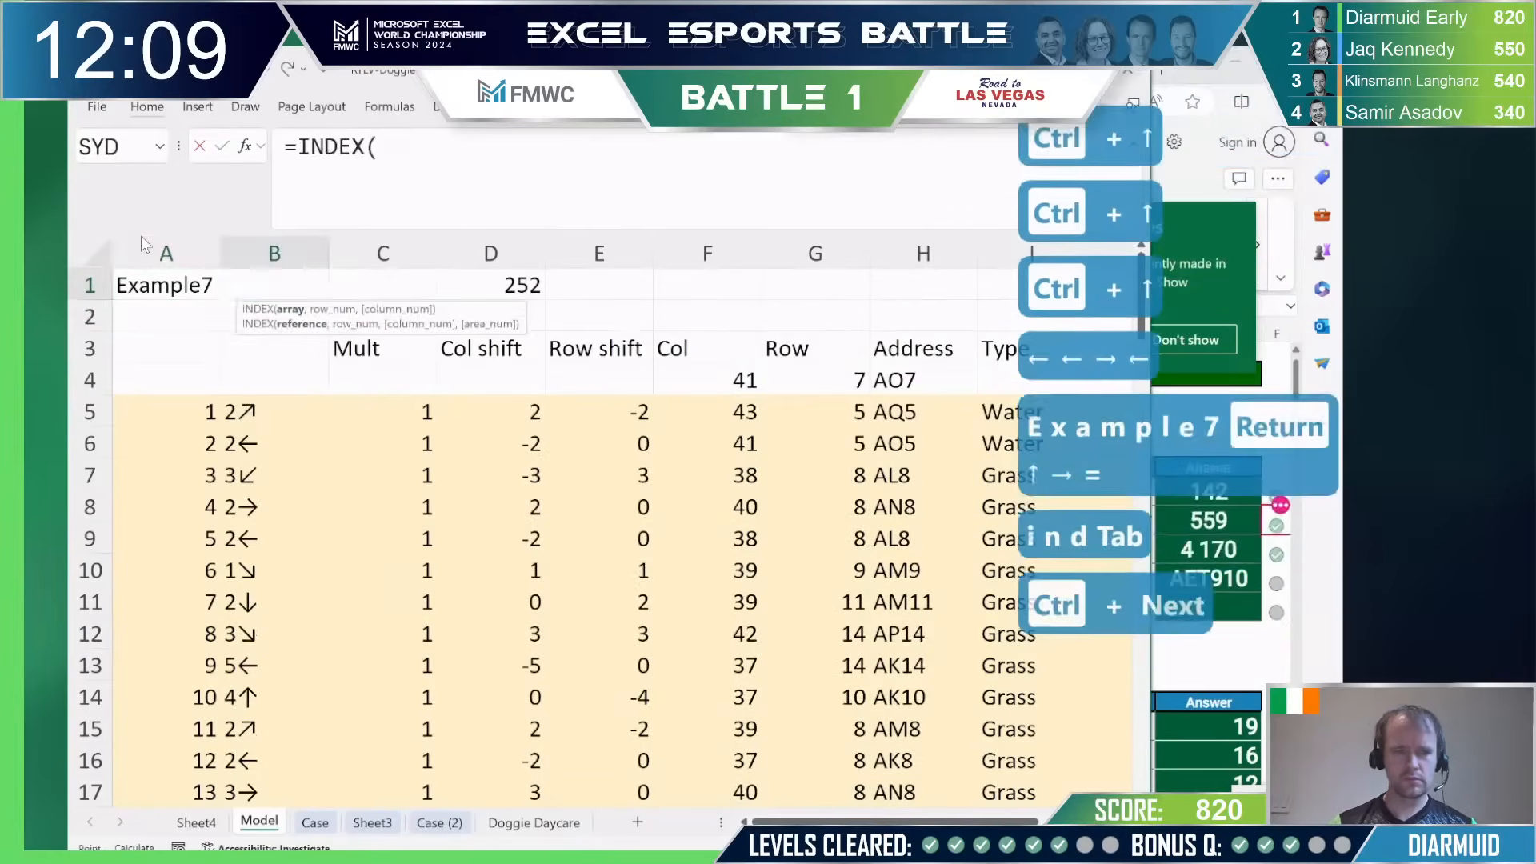
left_click(260, 254)
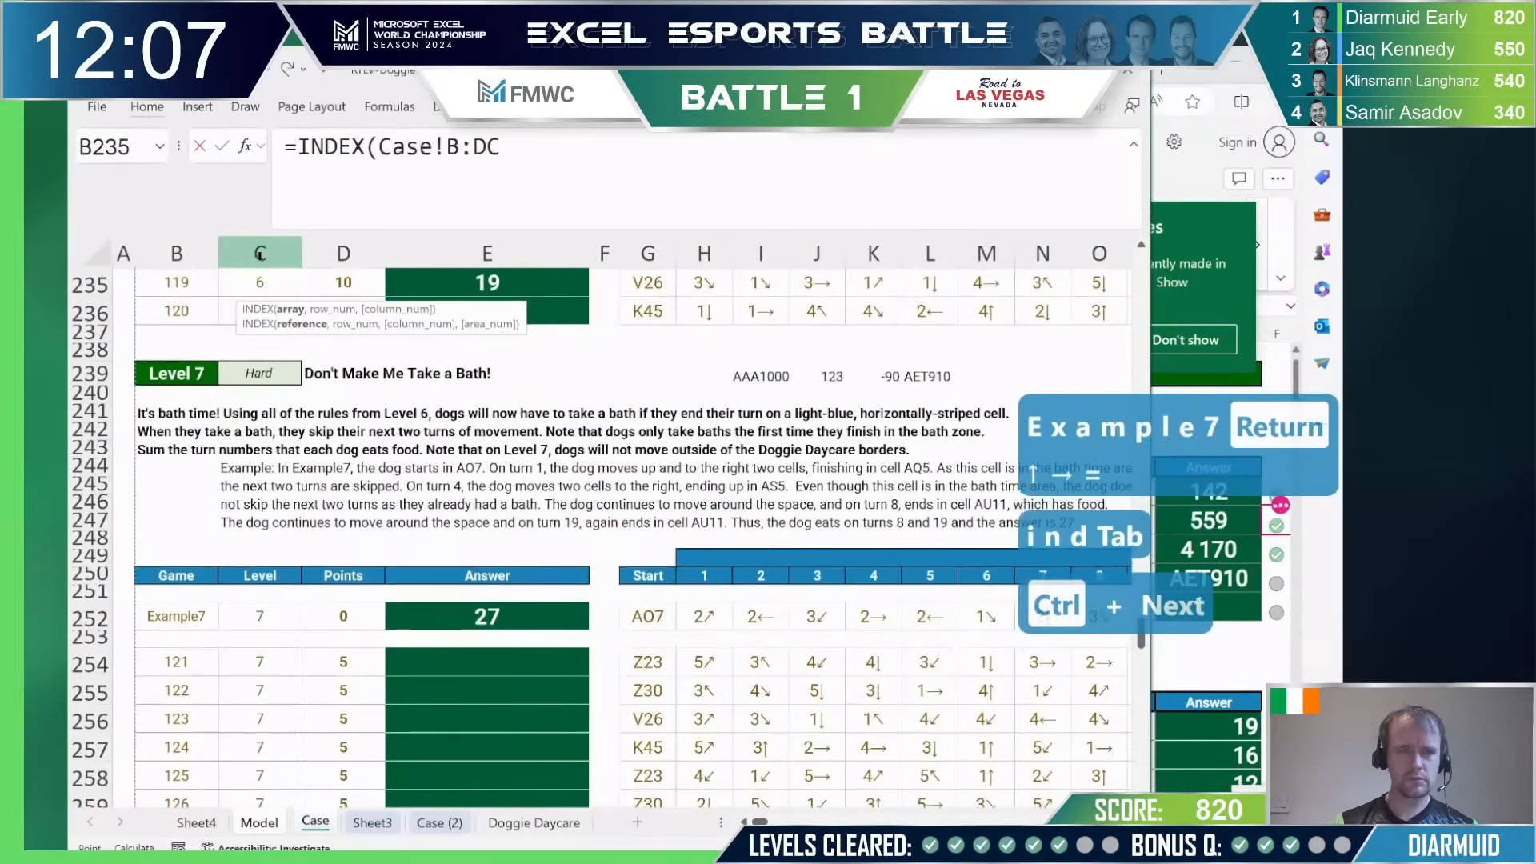
key("BackSpace")
key("BackSpace")
key("BackSpace")
key("BackSpace")
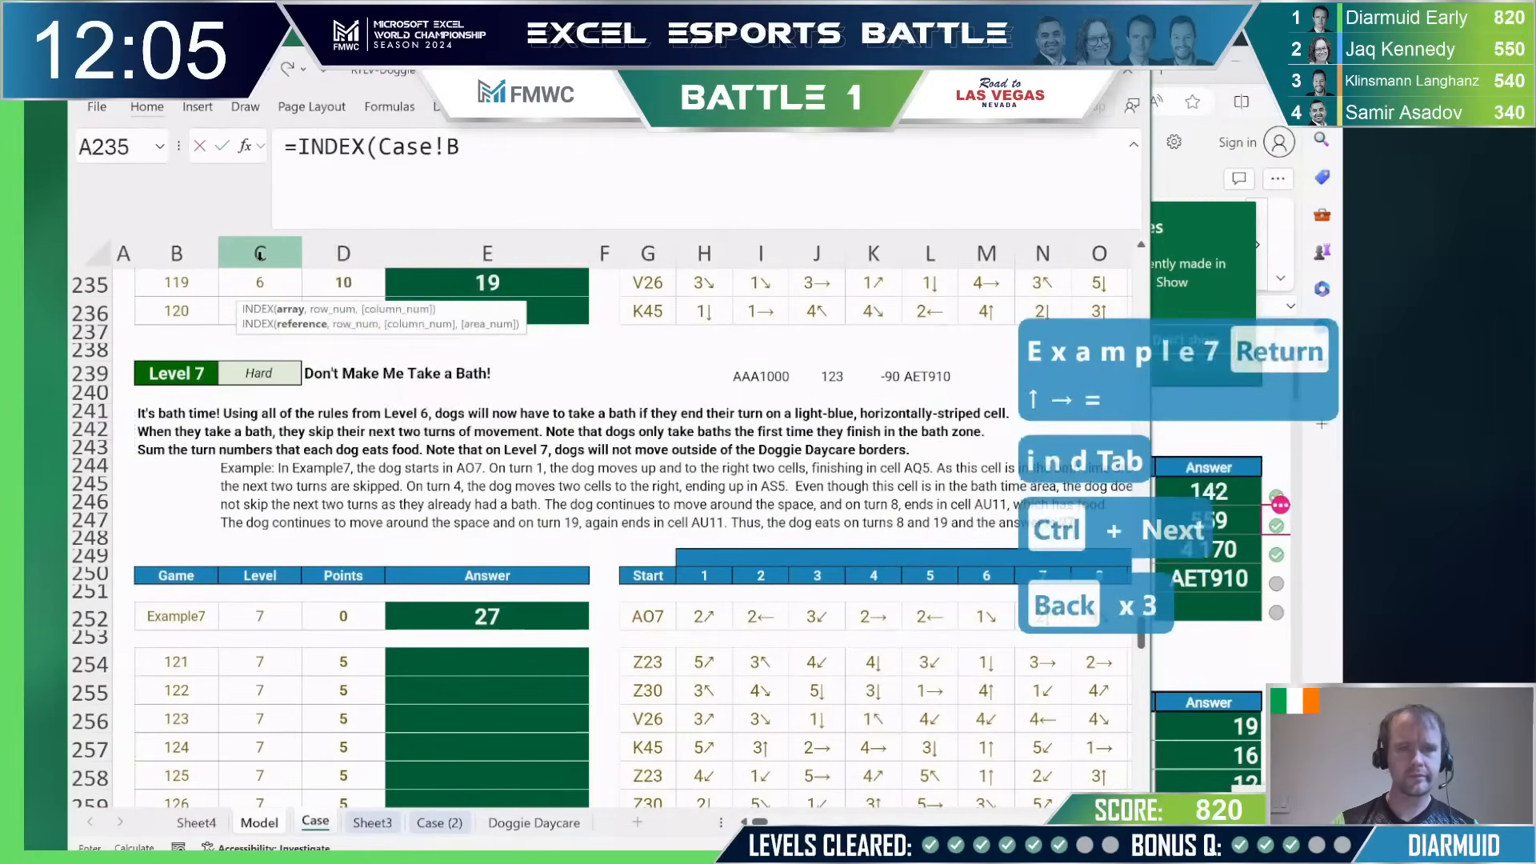
type("C:C,")
key("ctrl+Page_Up")
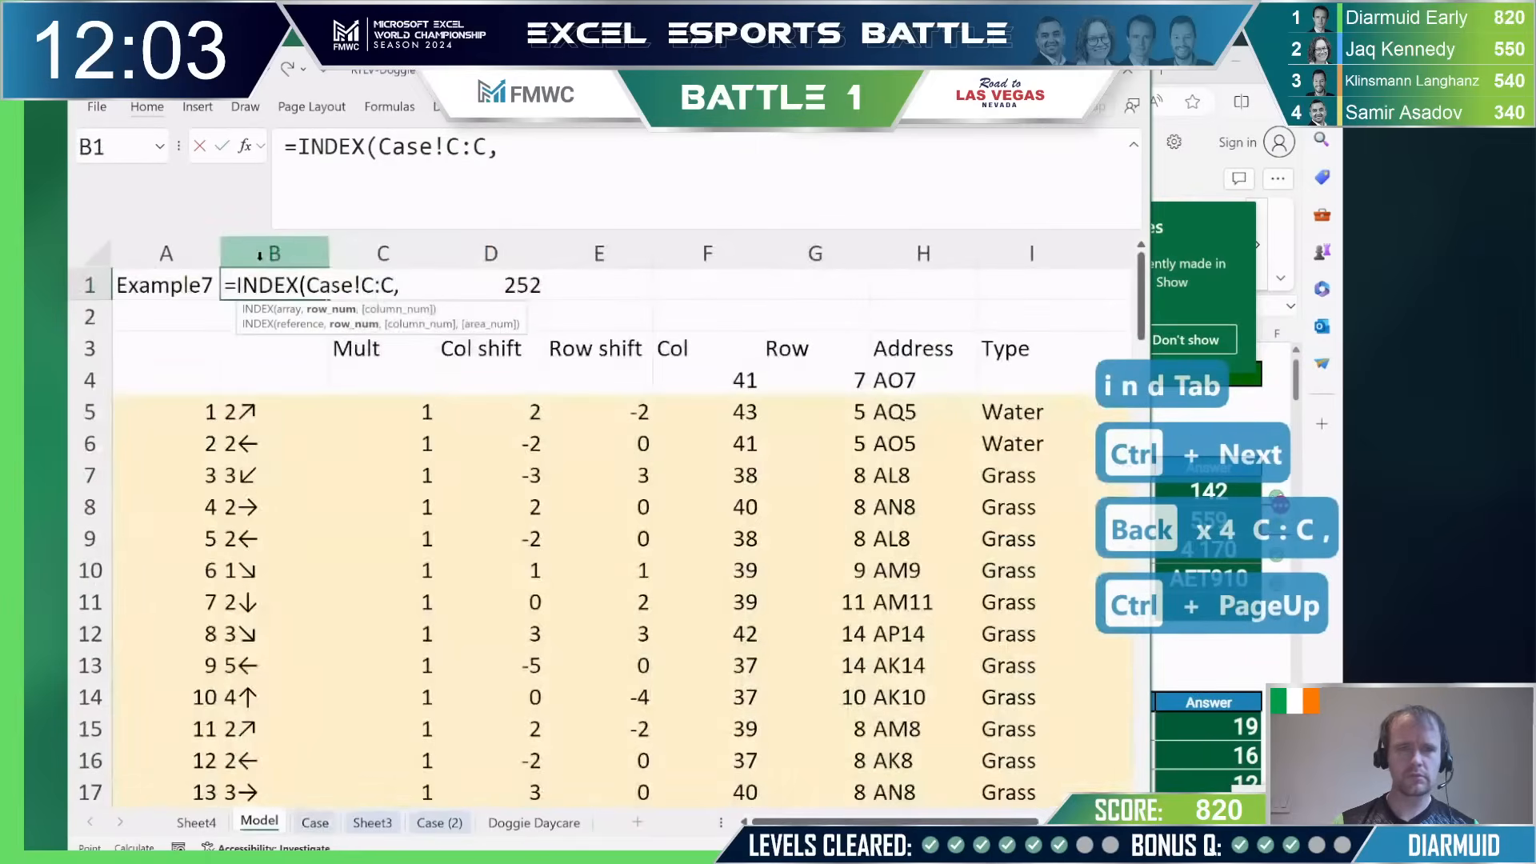
type("D1)")
key("Return")
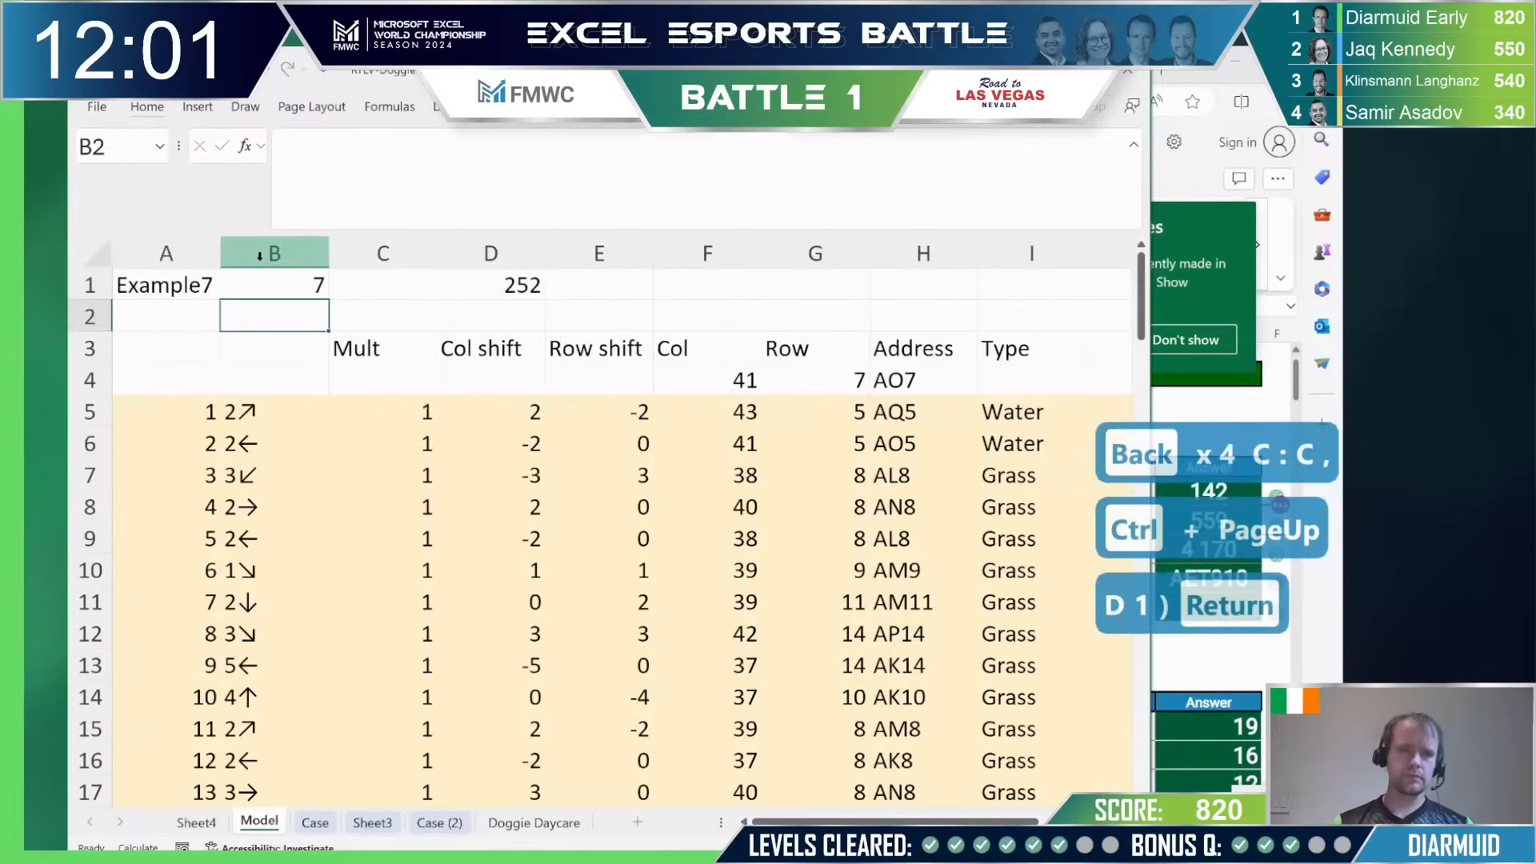
Step: Enter the level-dependent multiplier formula =IF($B$1=6,1,1) in C5
key("Down")
key("Down")
key("Down")
key("Right")
type("=if")
key("Tab")
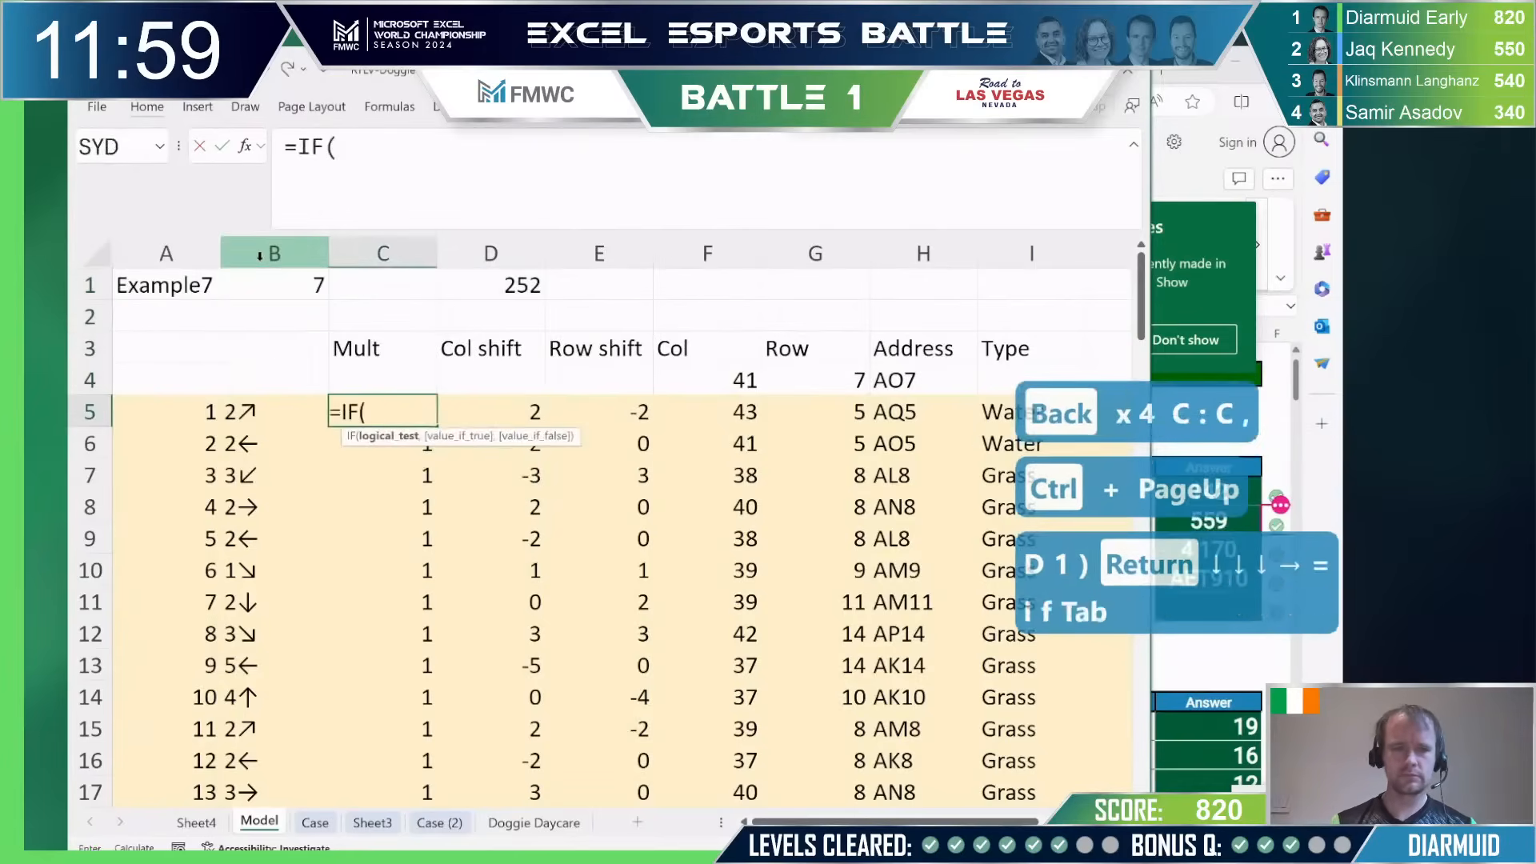
key("Left")
key("Up")
key("ctrl+Up")
key("F4")
type("=")
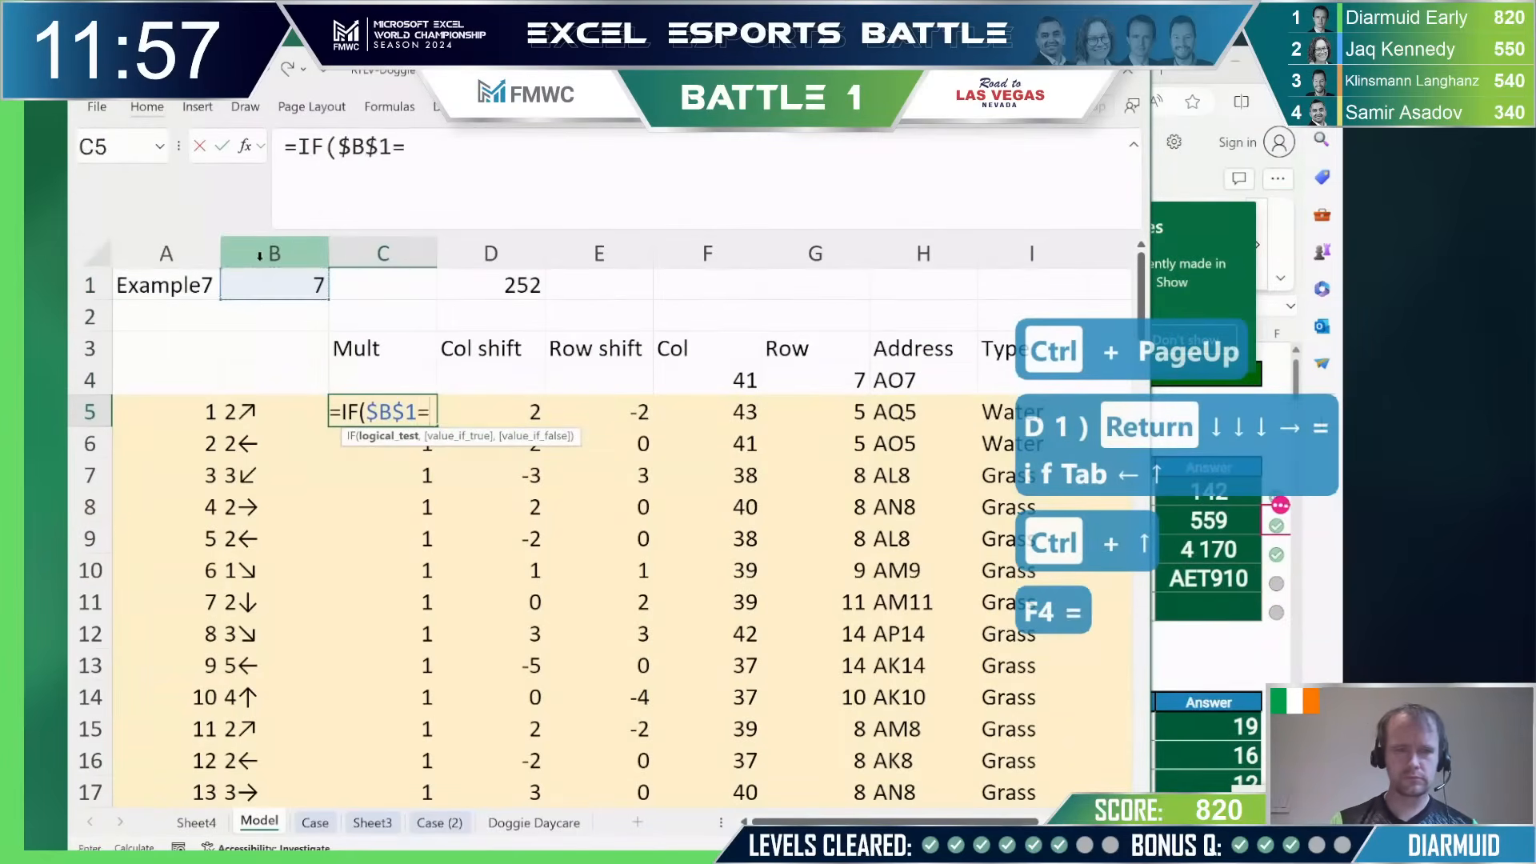
type("6,1,")
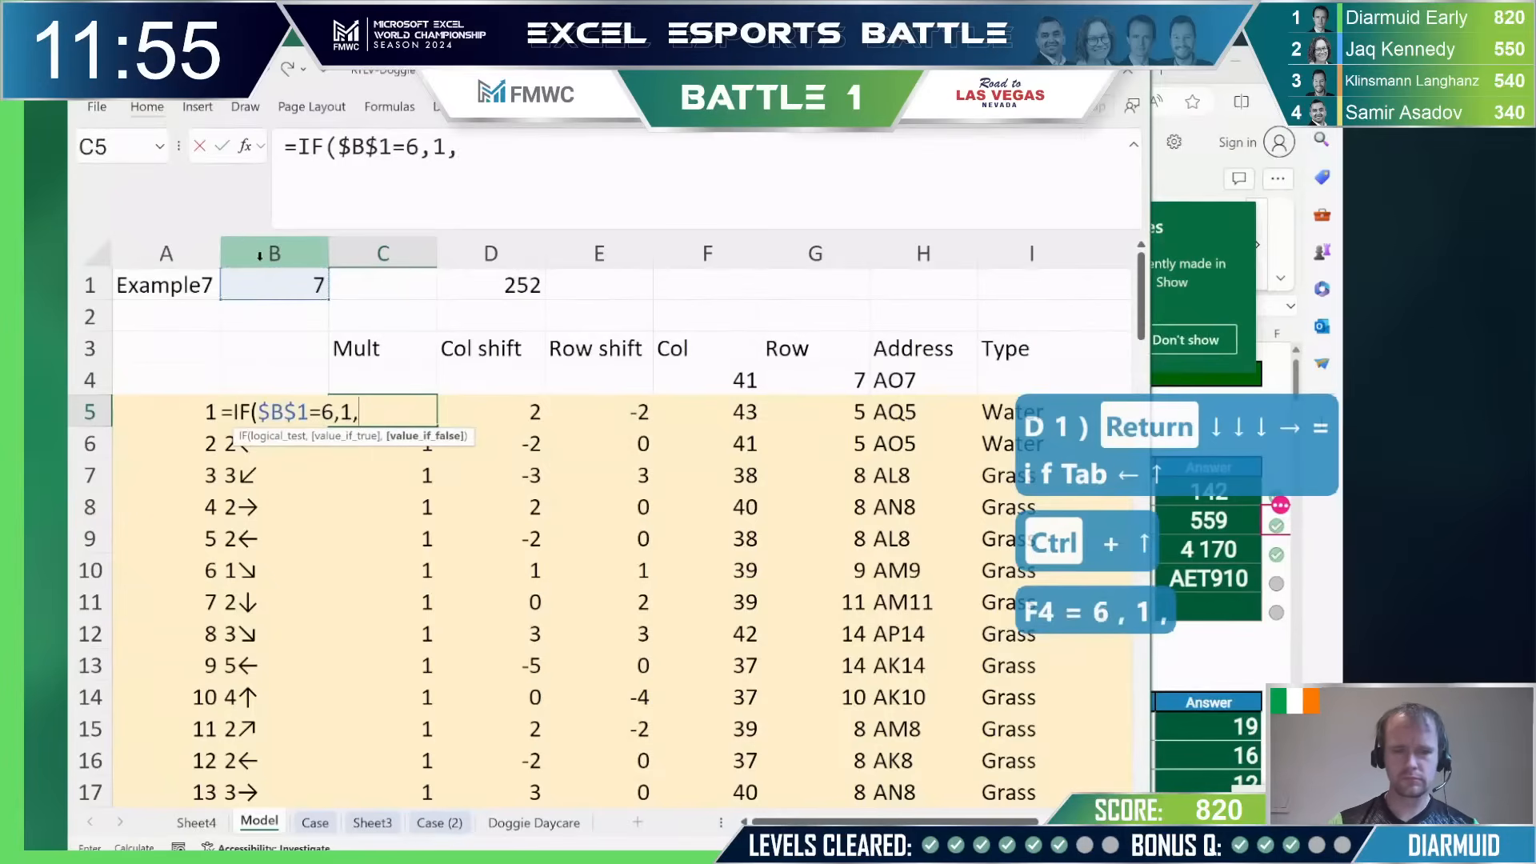
type("1)")
key("Return")
Step: Fill the Mult formula from C5 down through C104
key("Up")
key("ctrl+shift+Down")
key("F2")
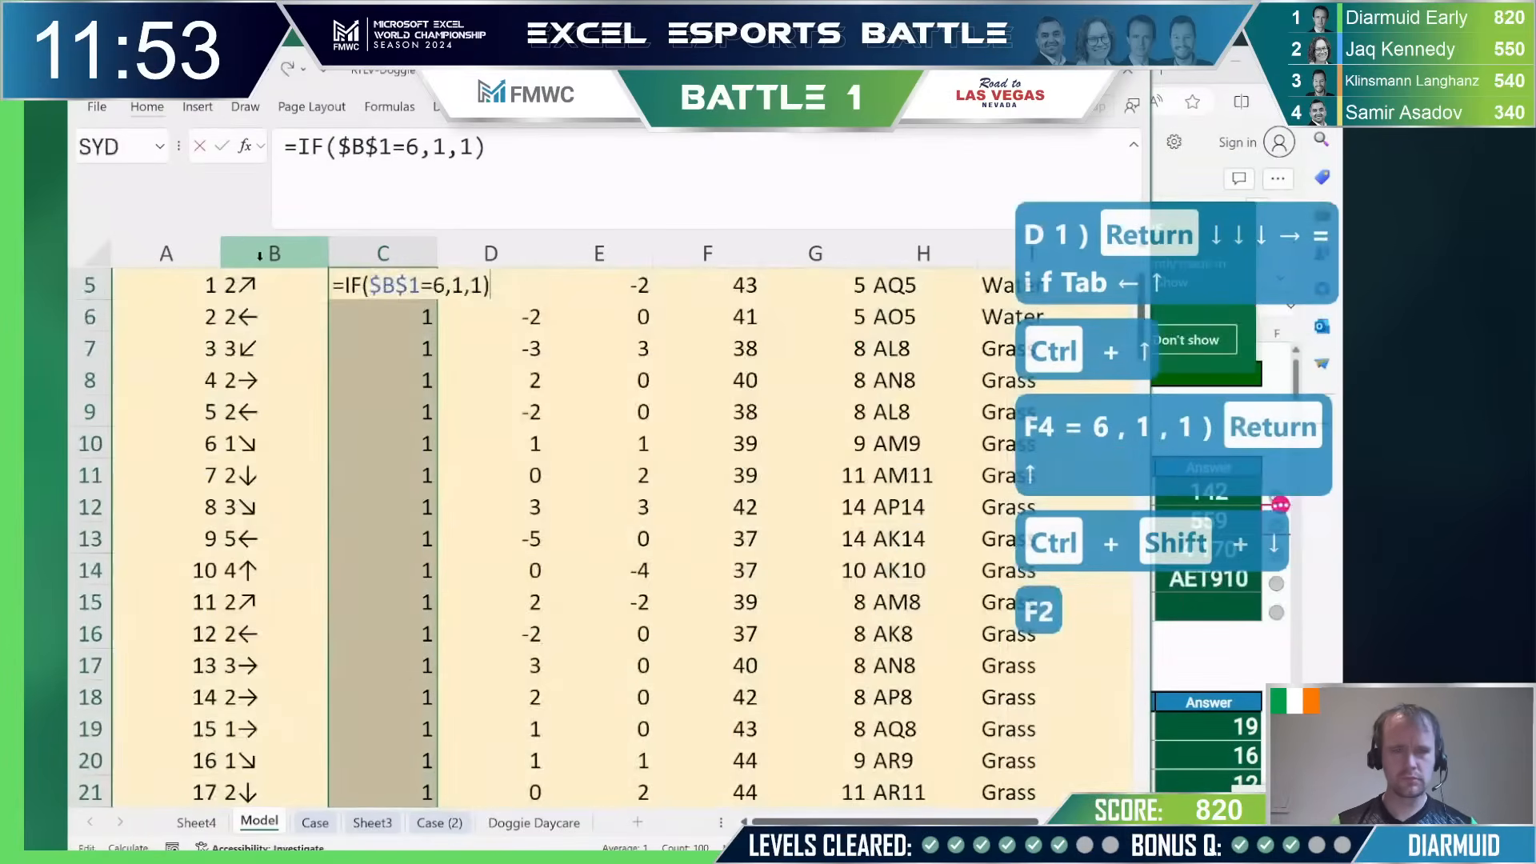
key("ctrl+Return")
Step: Multiply the Col shift formula in D5 by the Mult value by appending *$C5
key("Up")
key("Up")
key("Up")
key("Right")
key("Down")
key("Down")
key("Down")
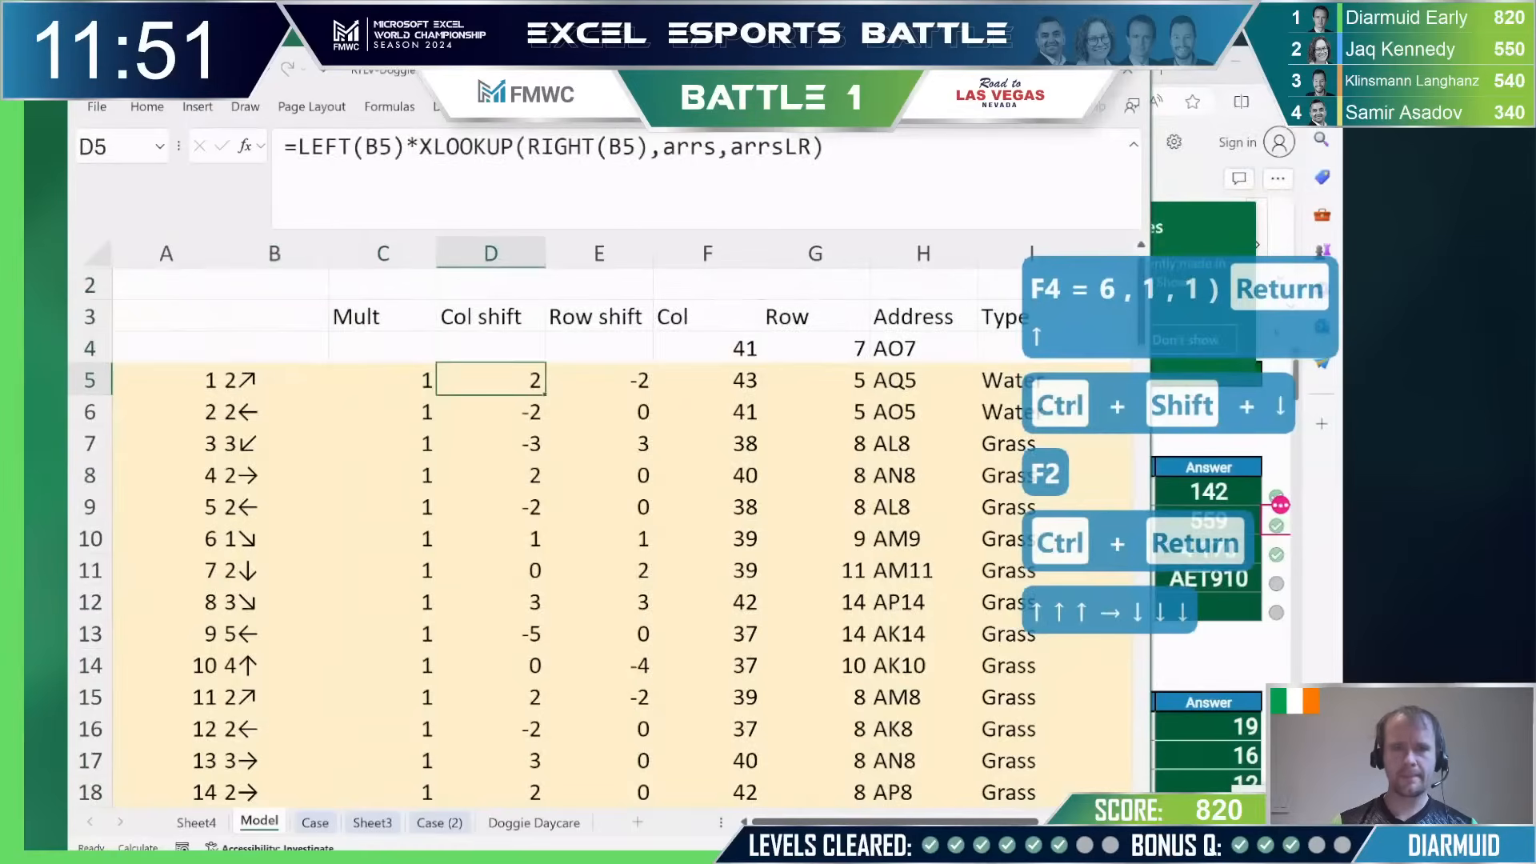
left_click(919, 171)
type("*")
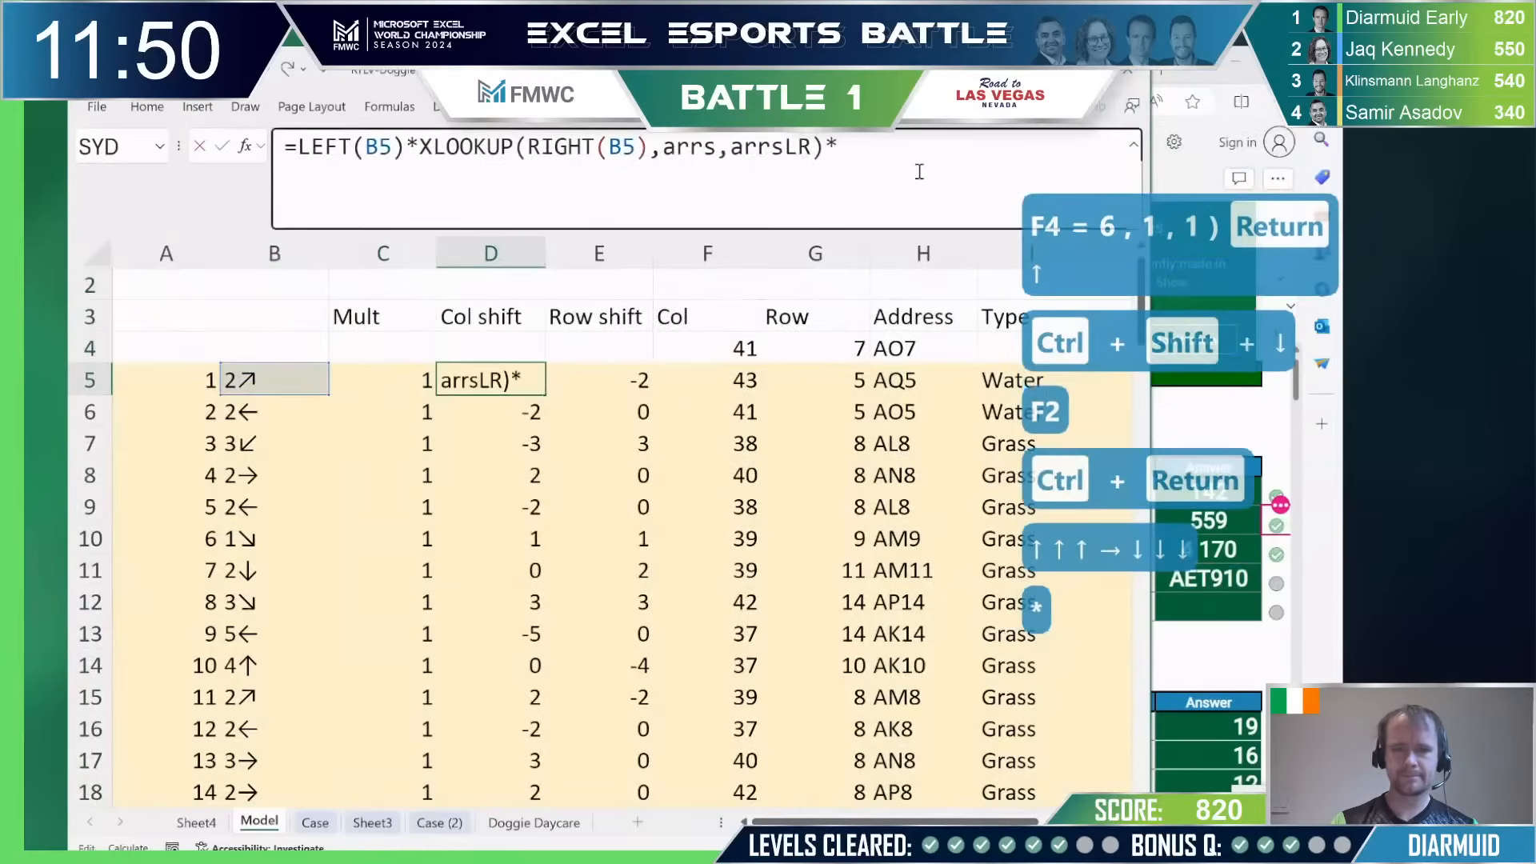
left_click(388, 385)
key("F4")
key("F4")
key("F4")
key("Return")
Step: Multiply the Row shift formula in E5 by the Mult value by appending *$C5
key("Up")
key("Right")
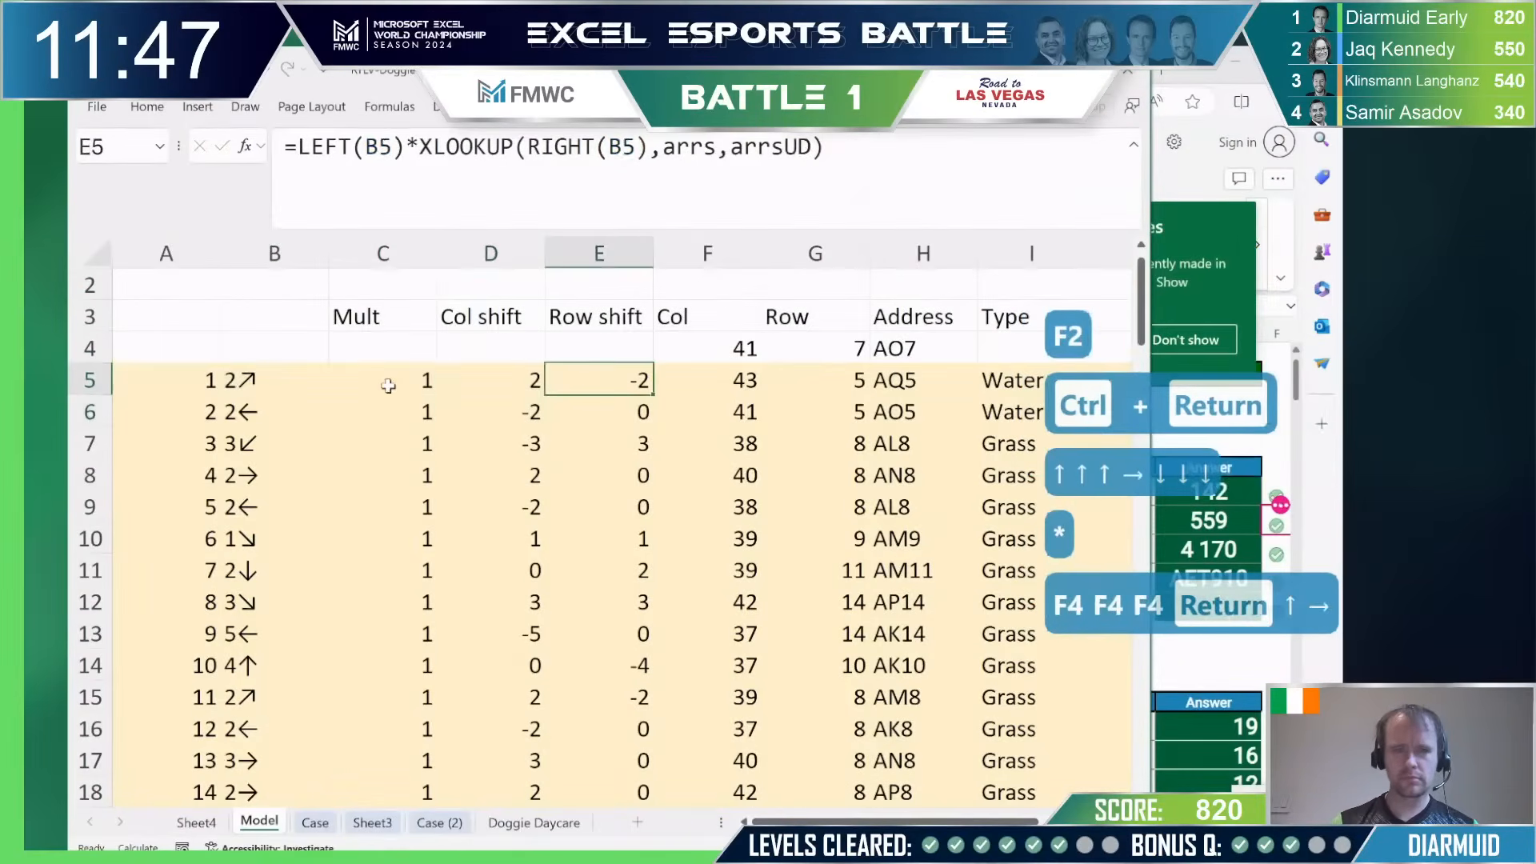
left_click(886, 194)
type("*")
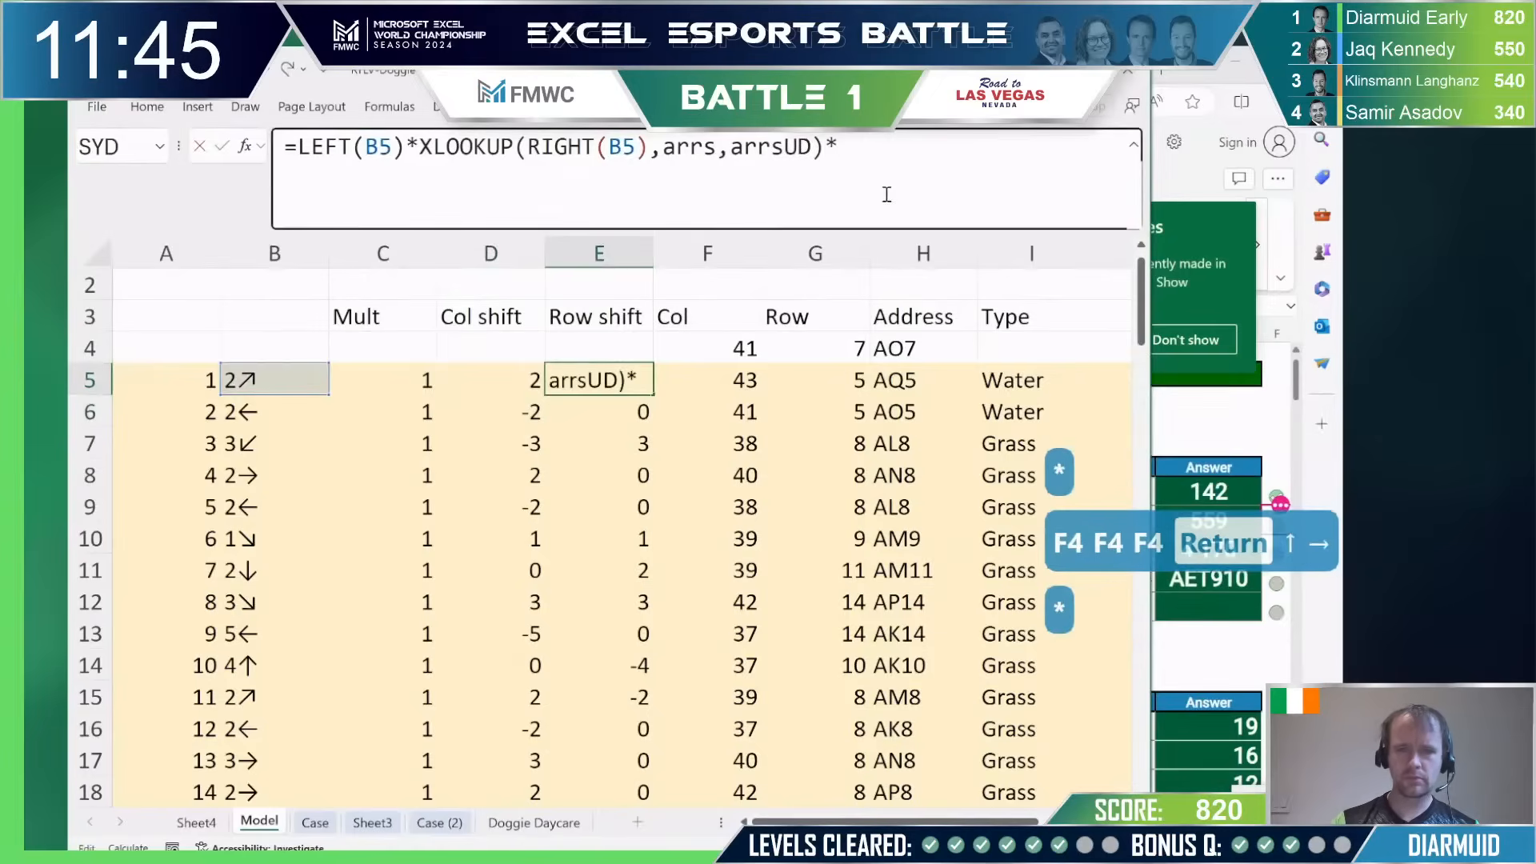
left_click(334, 381)
key("F4")
key("F4")
key("F4")
key("Return")
Step: Fill the updated Col shift and Row shift formulas in D5:E5 down through row 104
key("Up")
key("Left")
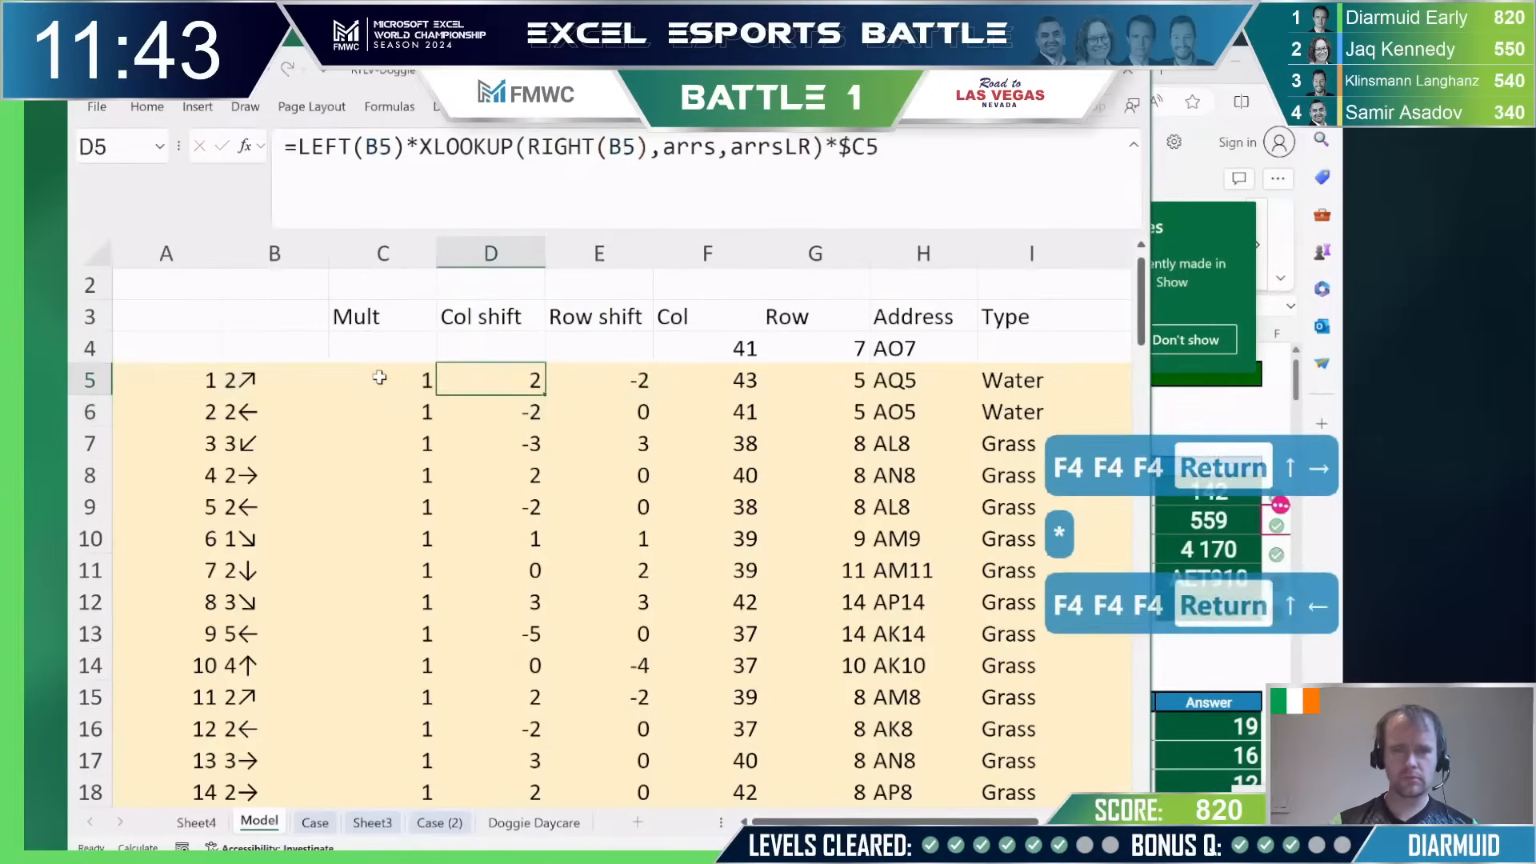
key("ctrl+shift+Down")
key("shift+Right")
key("ctrl+d")
key("Left")
key("Up")
key("Up")
key("Left")
key("Up")
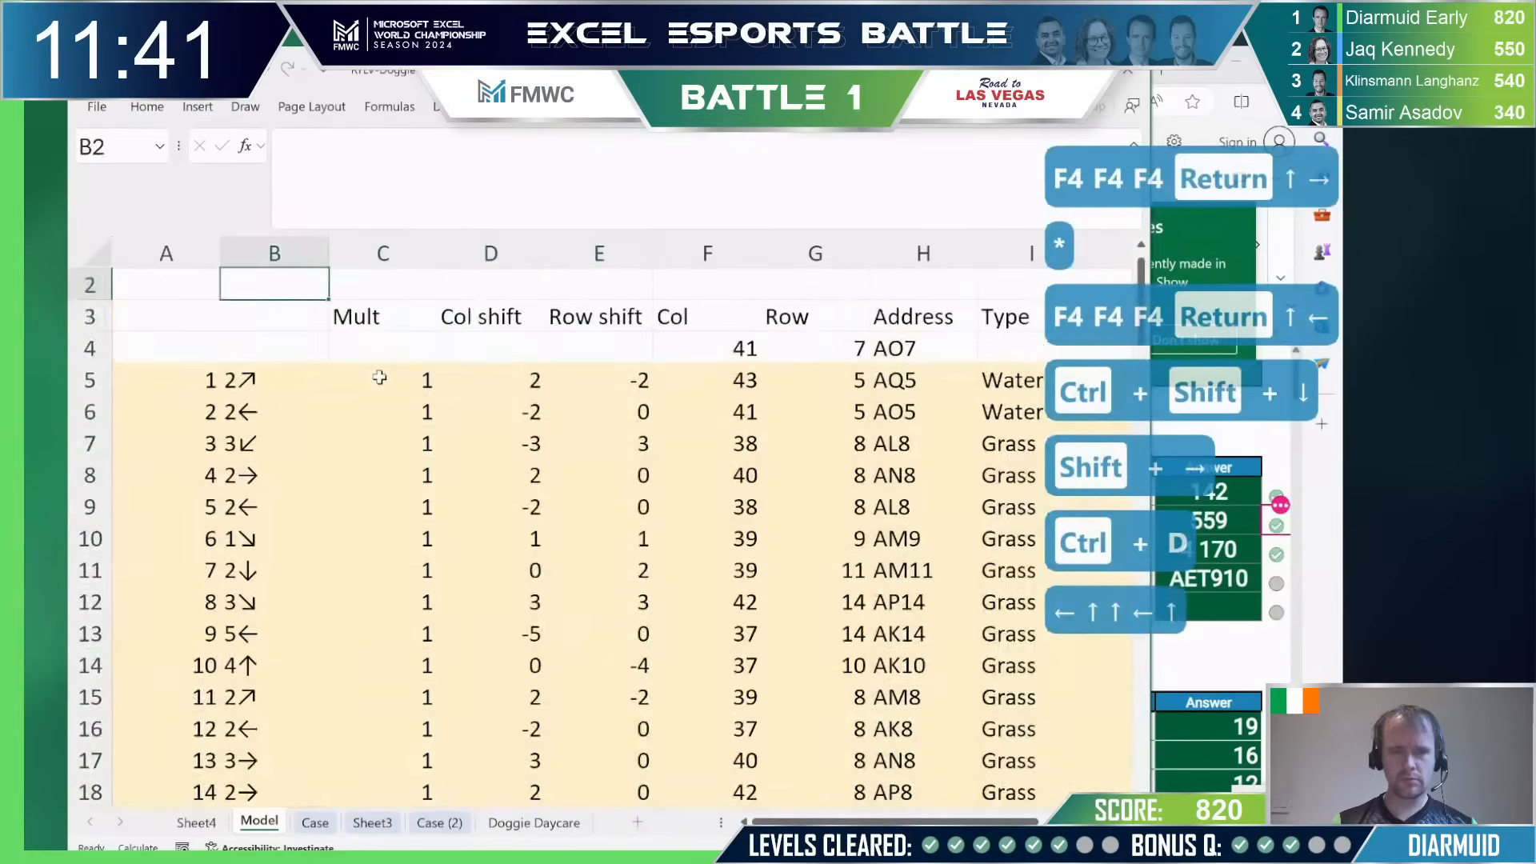
key("ctrl+Up")
key("Down")
key("Right")
key("Down")
key("Right")
key("Down")
key("Down")
key("Left")
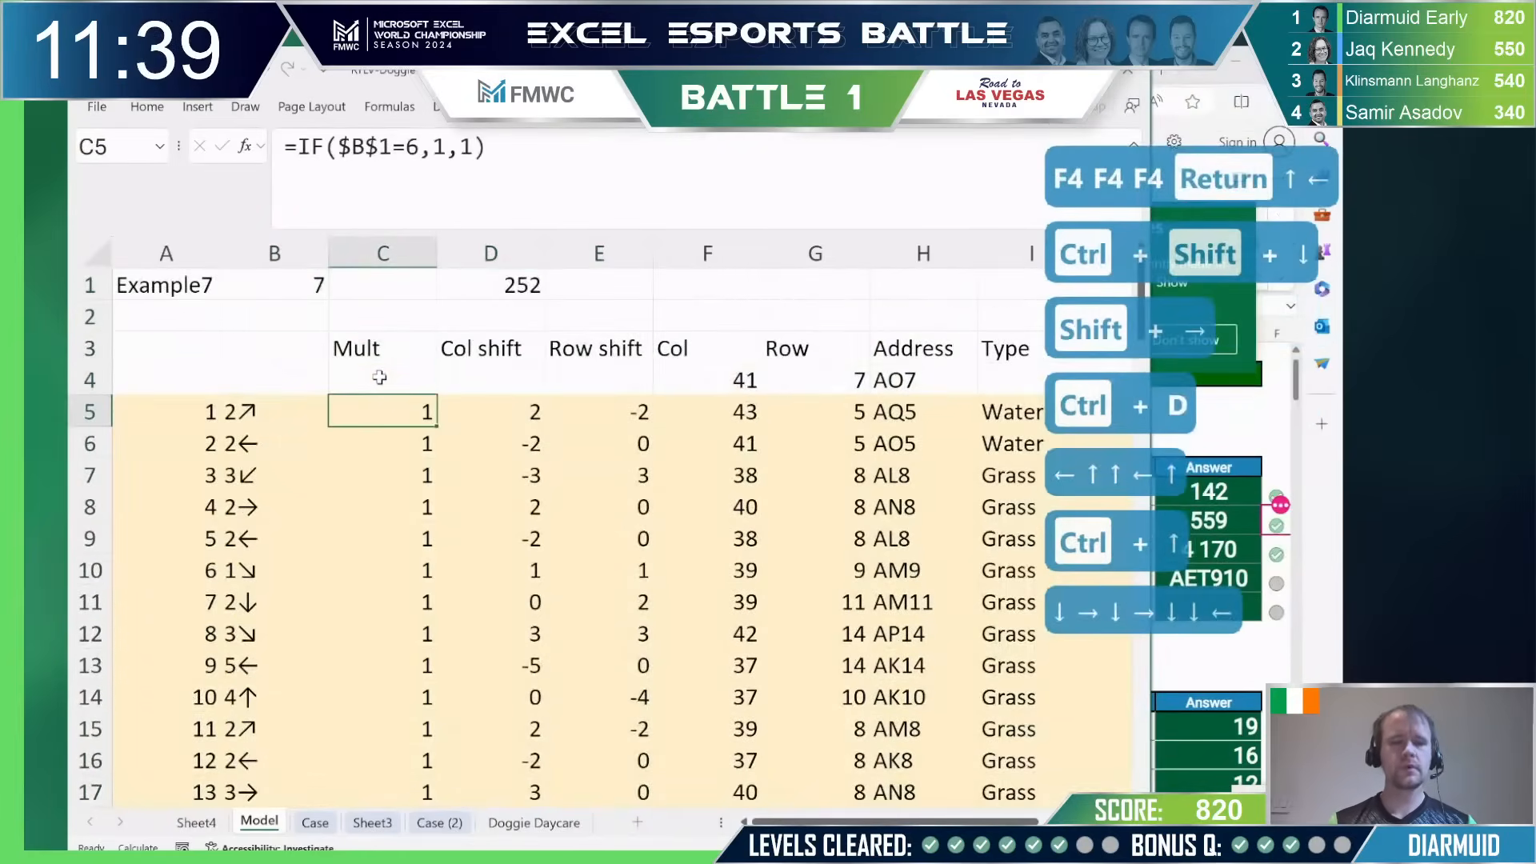
left_click(477, 141)
key("BackSpace")
type("if")
key("Tab")
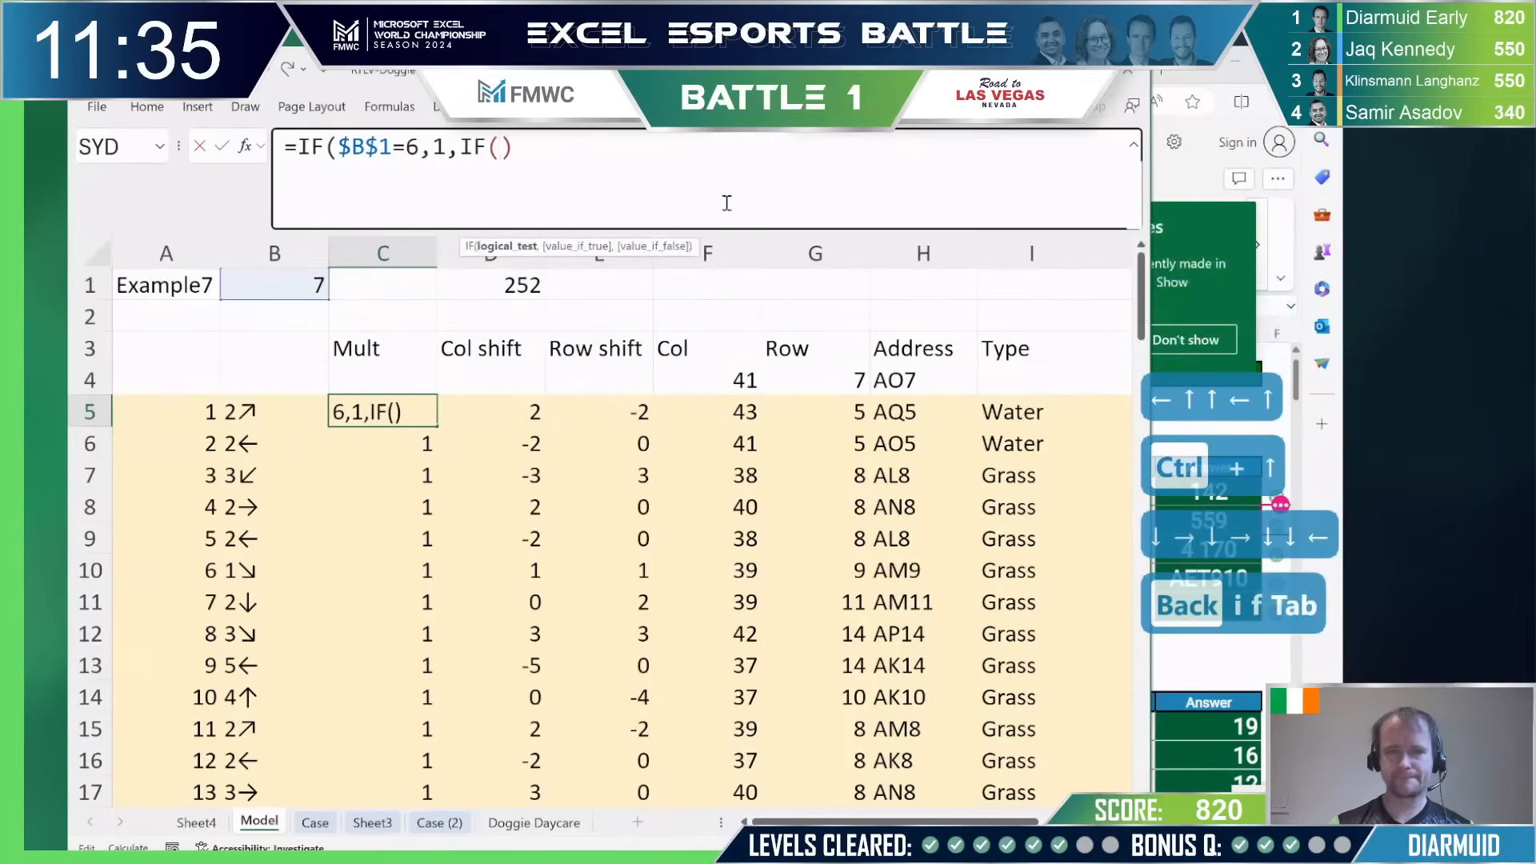
left_click(1004, 376)
key("Escape")
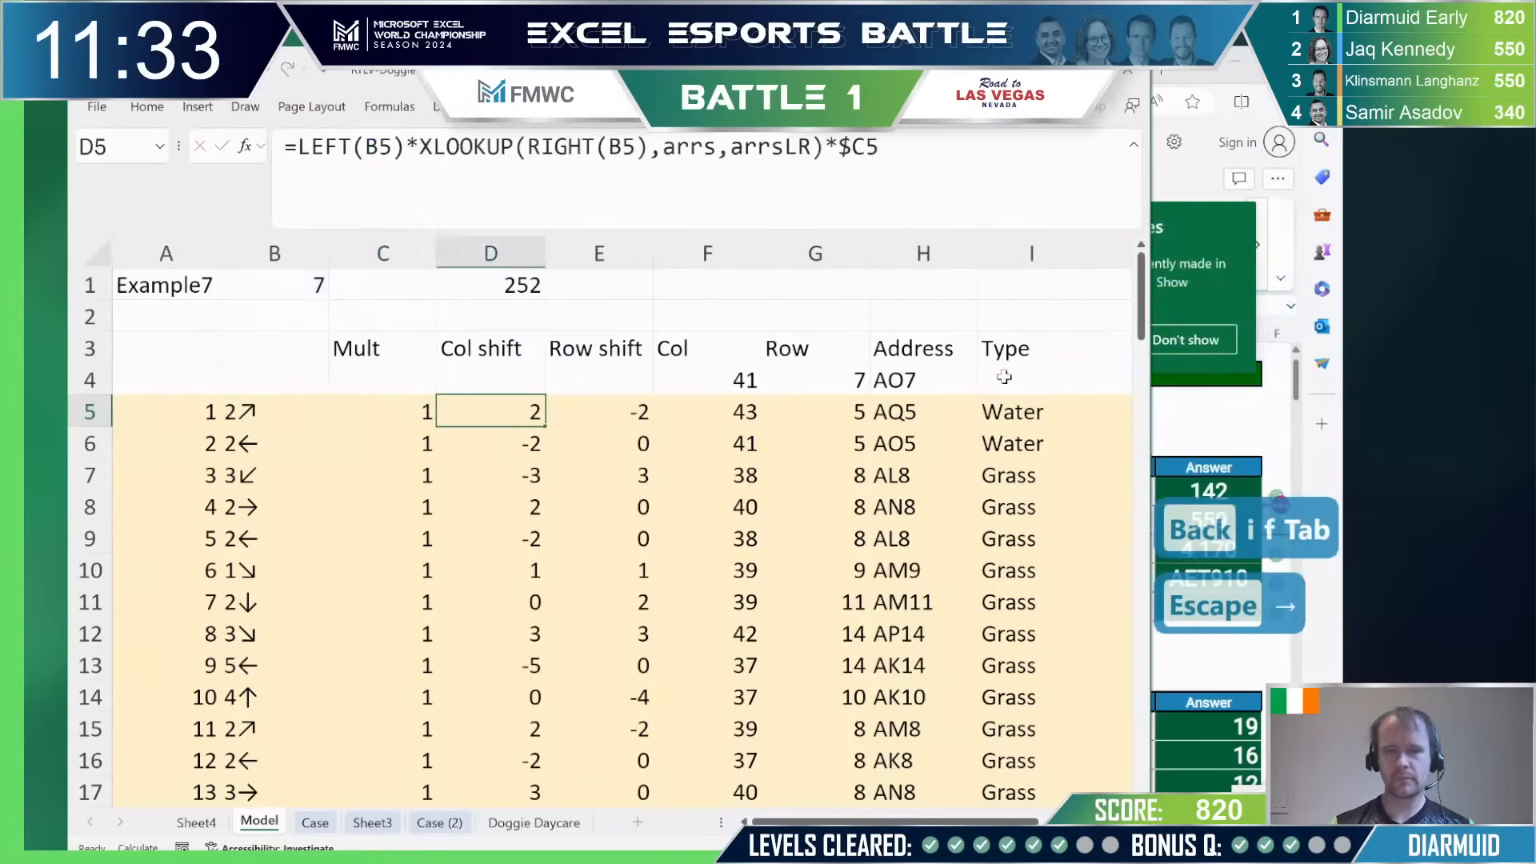
Step: Insert a blank column after Type on the Model sheet and enter the header "First bath?" in J3
key("Right")
key("Right")
key("Right")
key("Right")
key("Right")
key("Right")
key("Right")
key("Right")
key("Right")
key("Right")
key("Right")
key("Right")
key("Left")
key("Left")
key("Left")
key("Left")
key("Left")
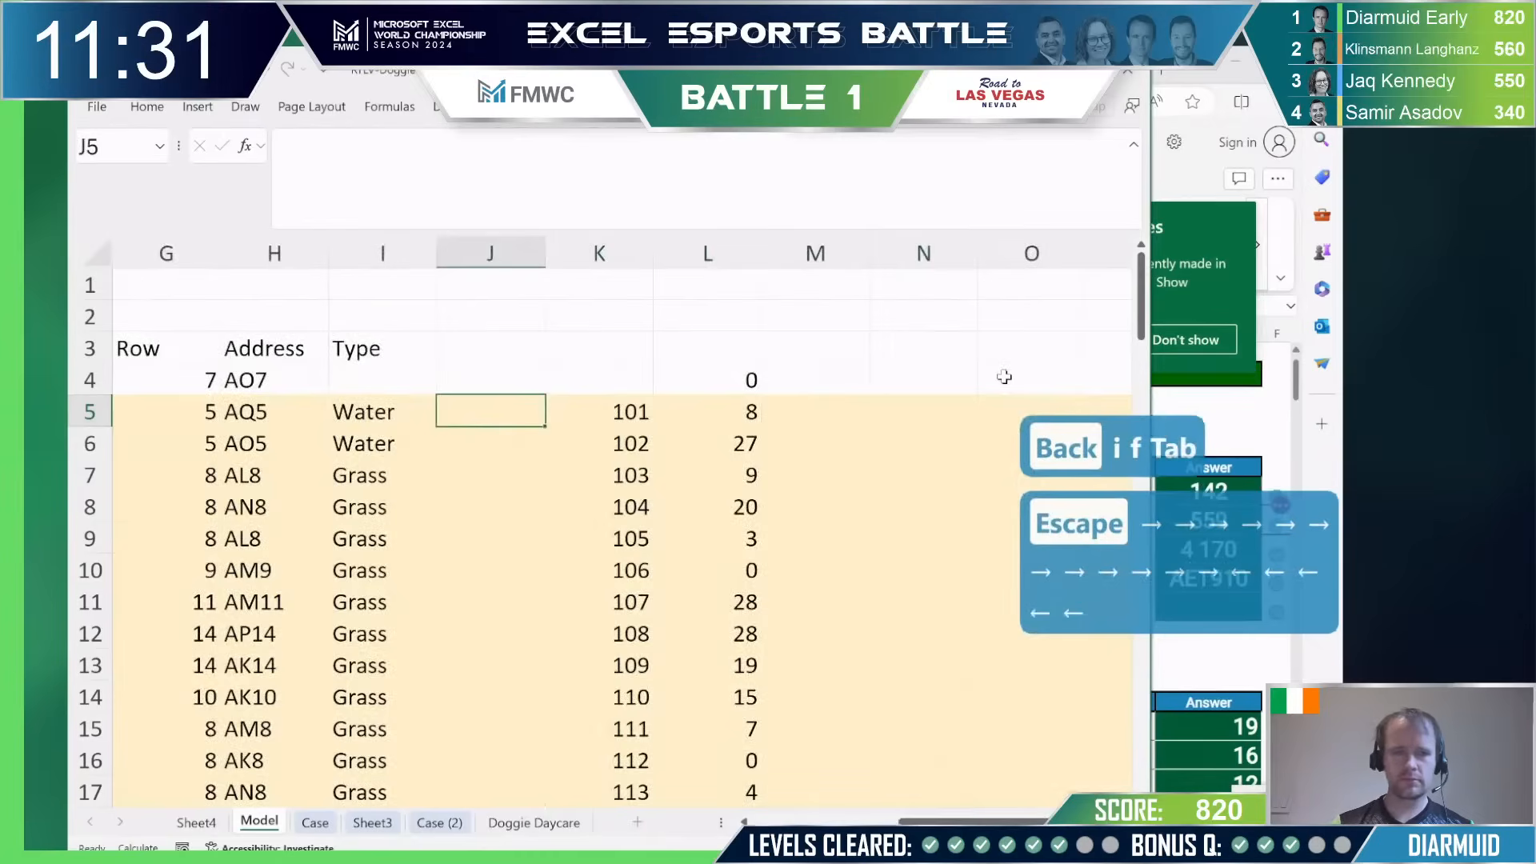
key("Up")
key("Up")
type("First bath?")
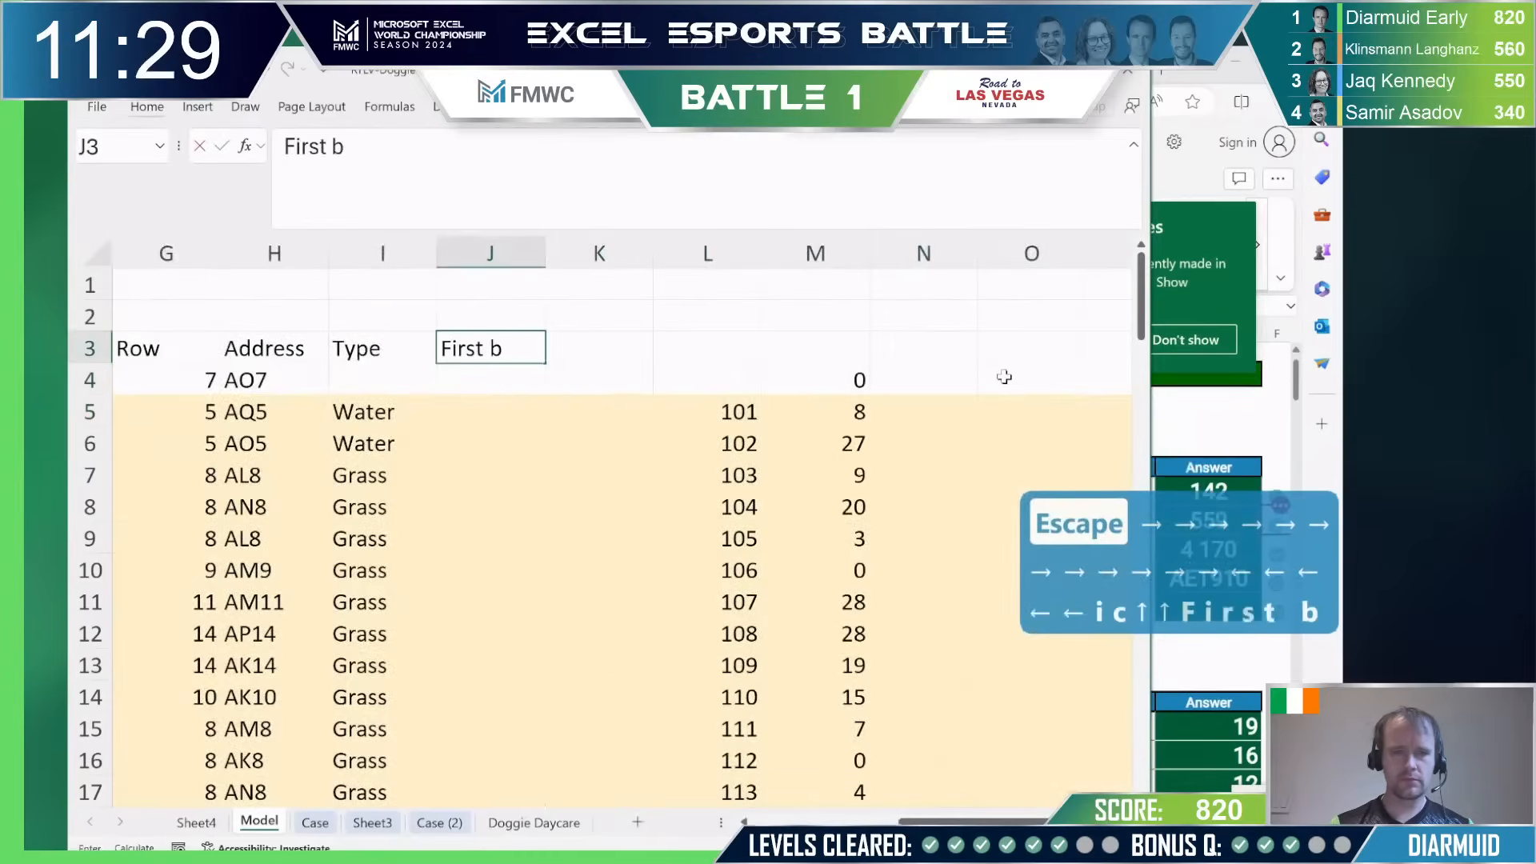
key("Return")
Step: Review the Level 7 bath rules and the Example7 explanation on the Case sheet
key("ctrl+Left")
key("ctrl+Left")
key("ctrl+Left")
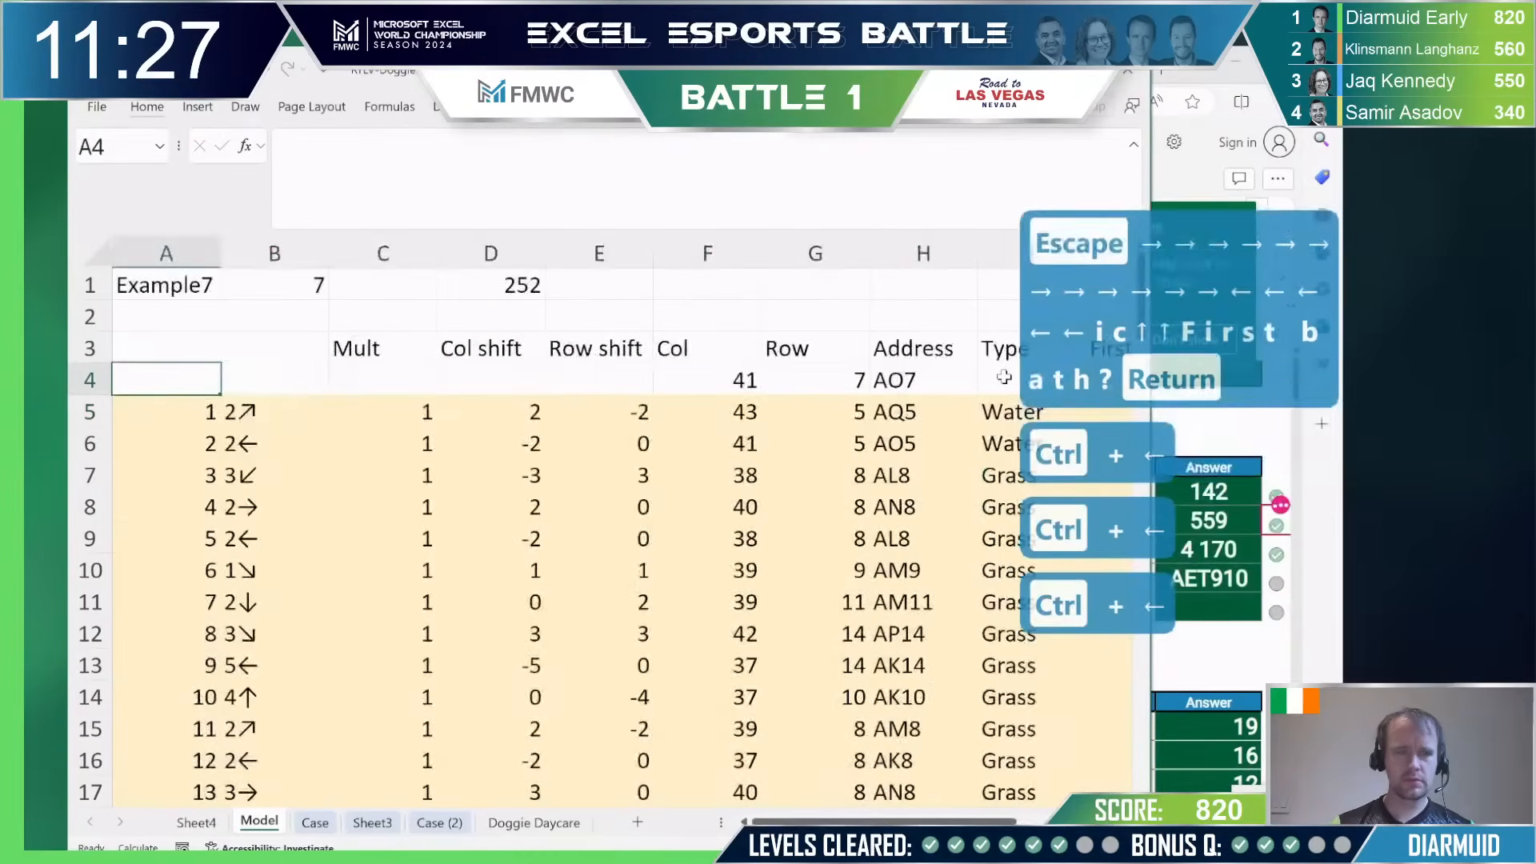
key("ctrl+Left")
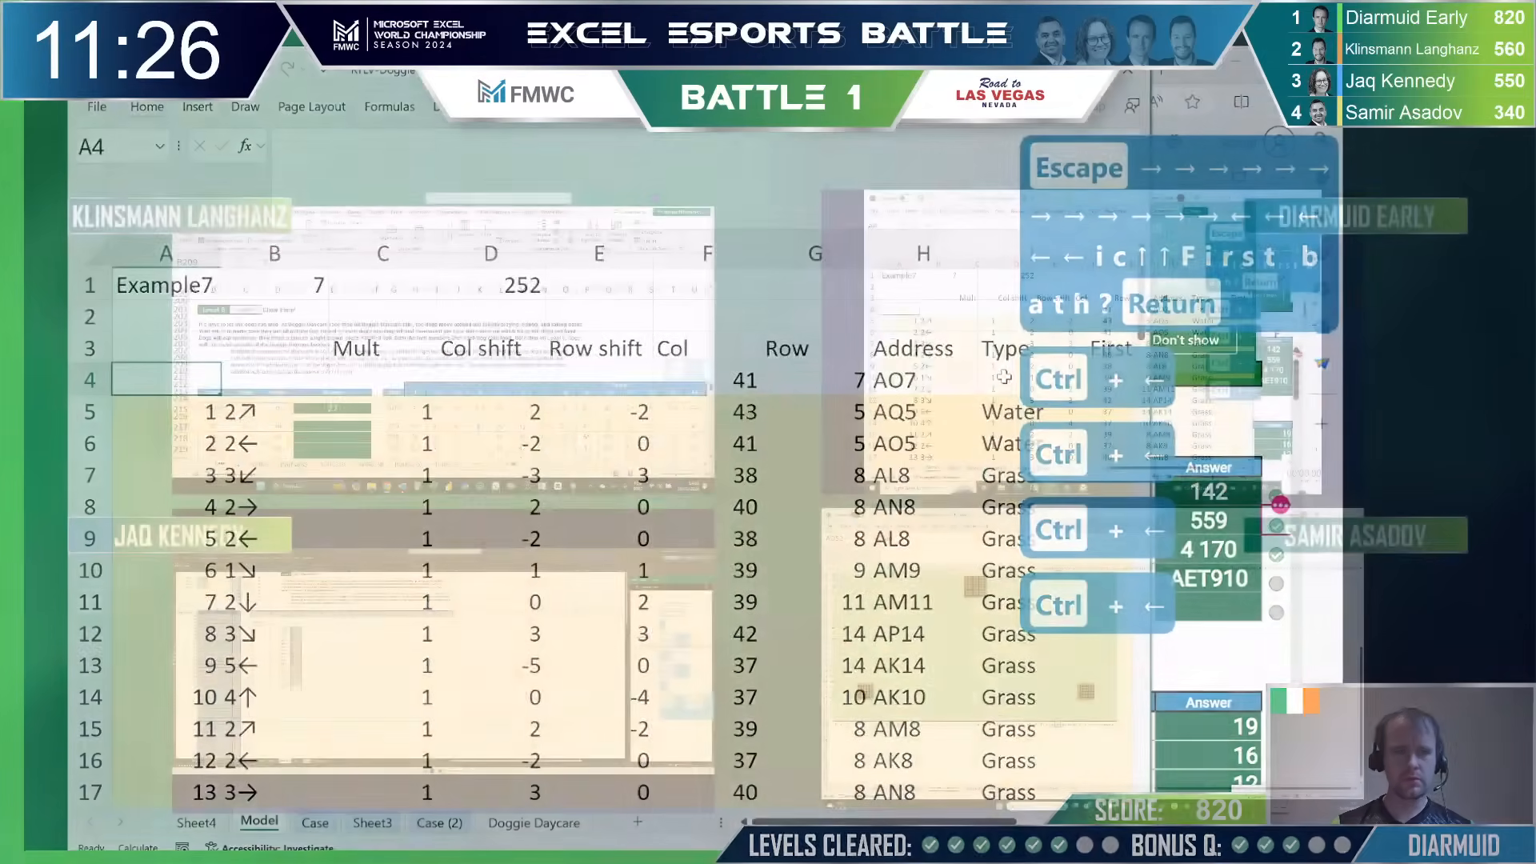
key("ctrl+Page_Down")
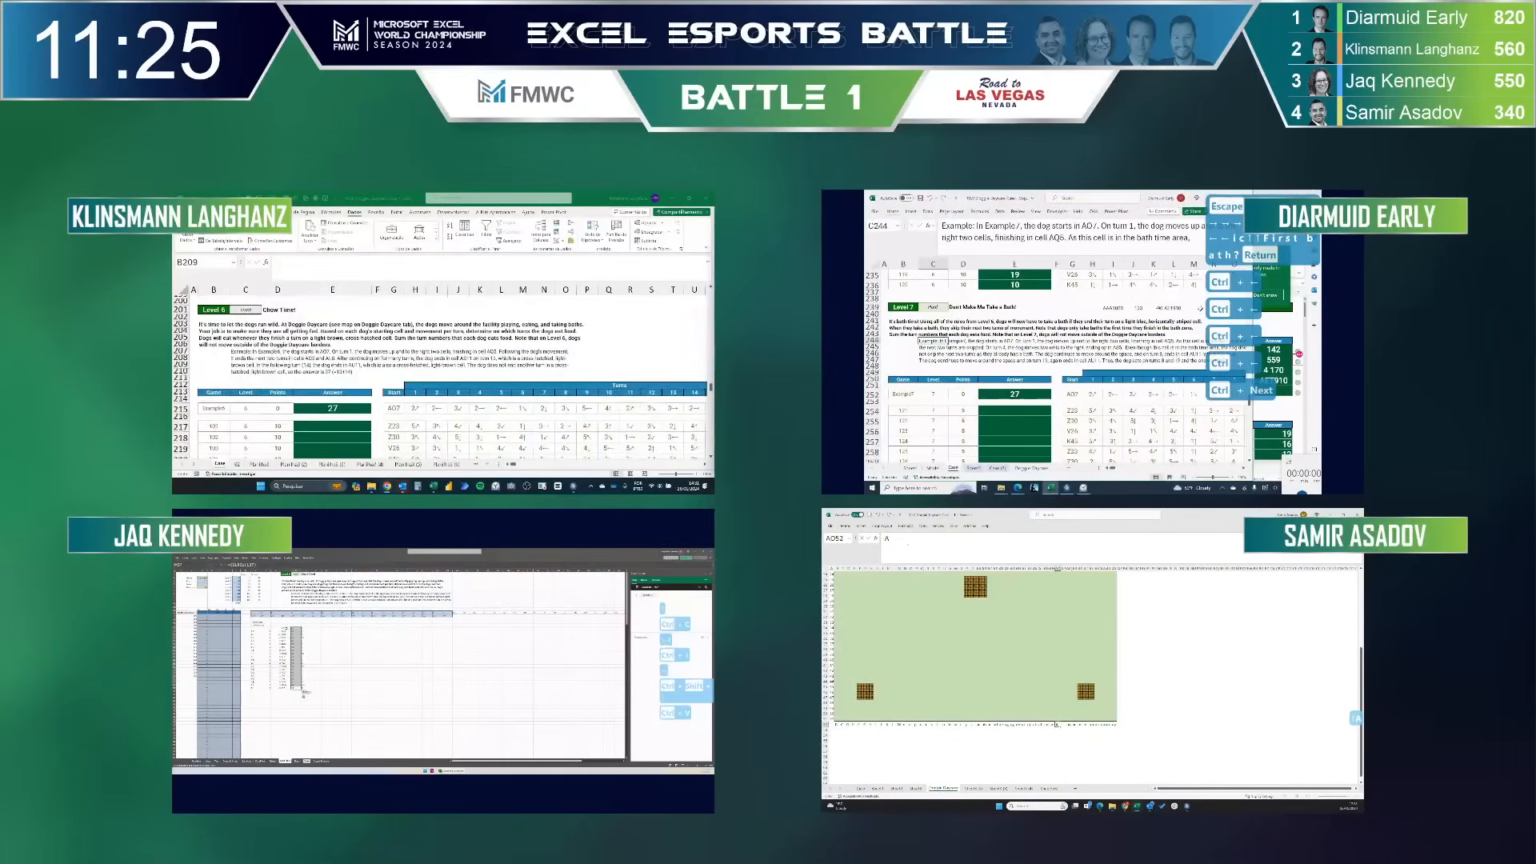
scroll(1120, 375, "right", 1)
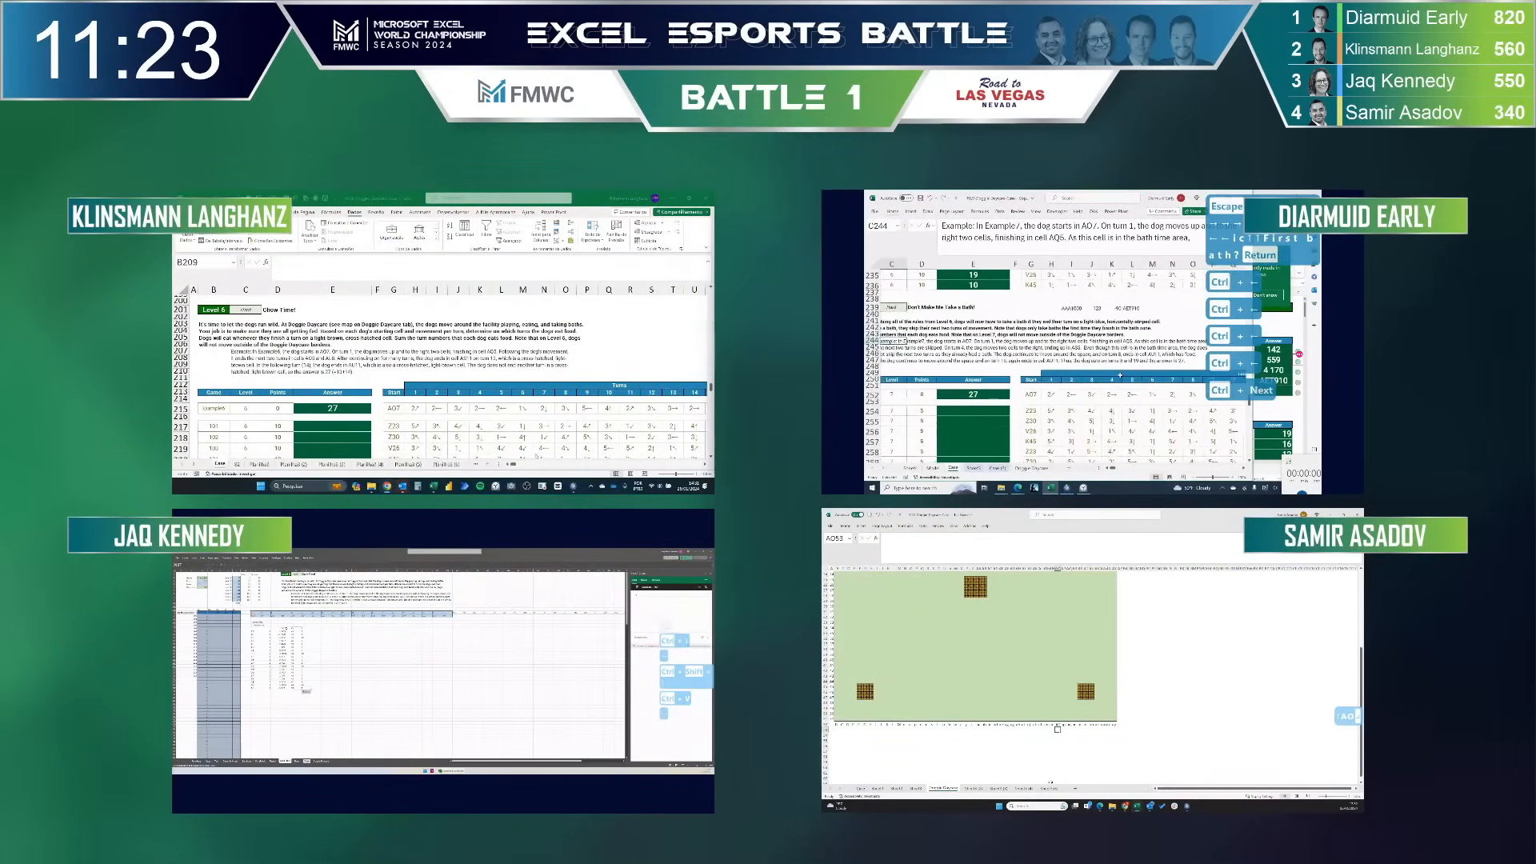
key("ctrl+Page_Up")
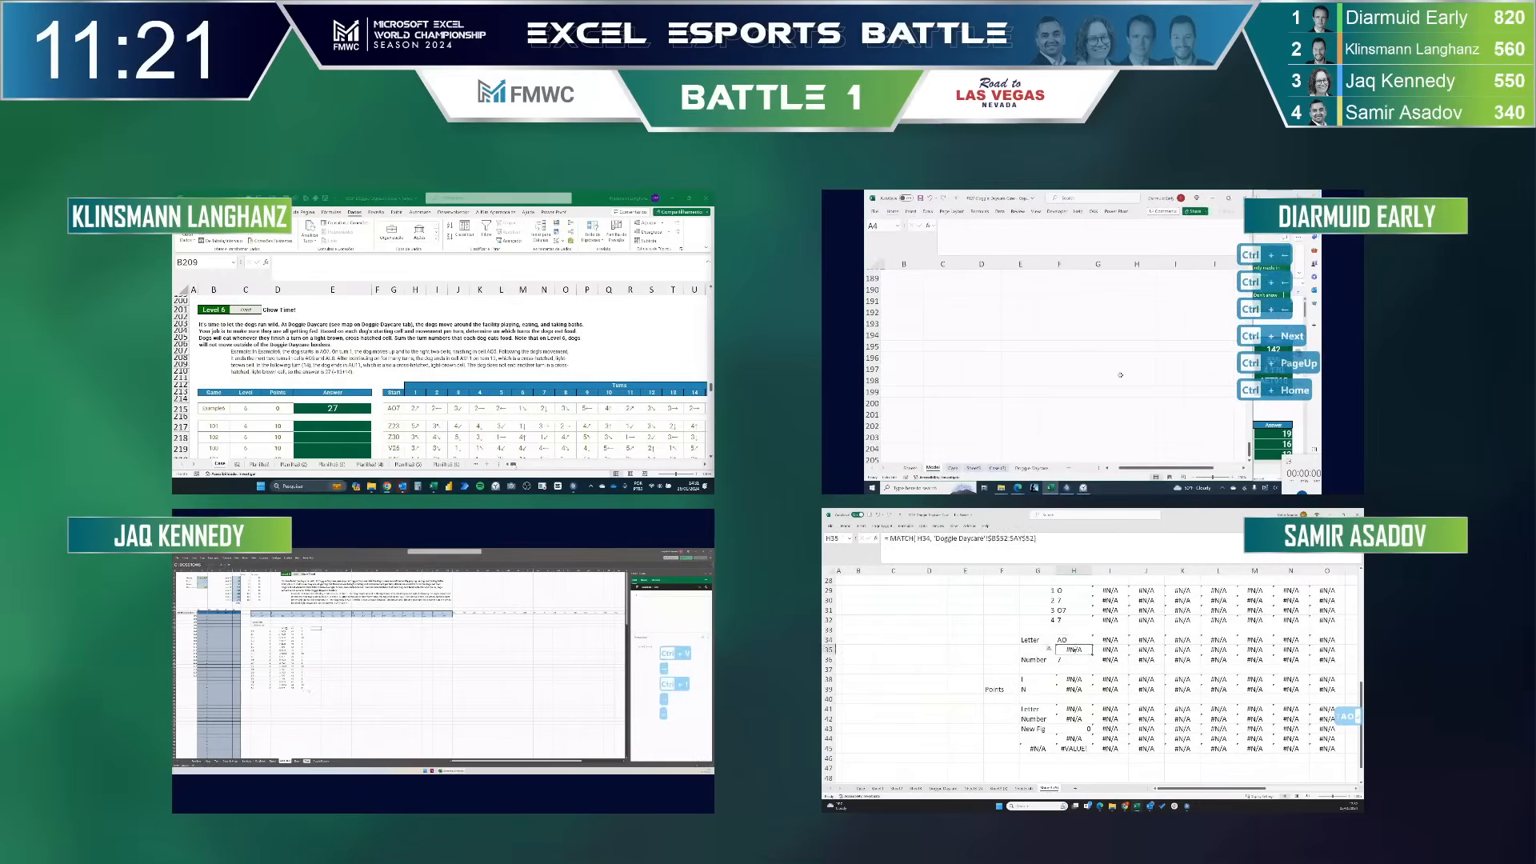
key("ctrl+Home")
key("ctrl+Page_Down")
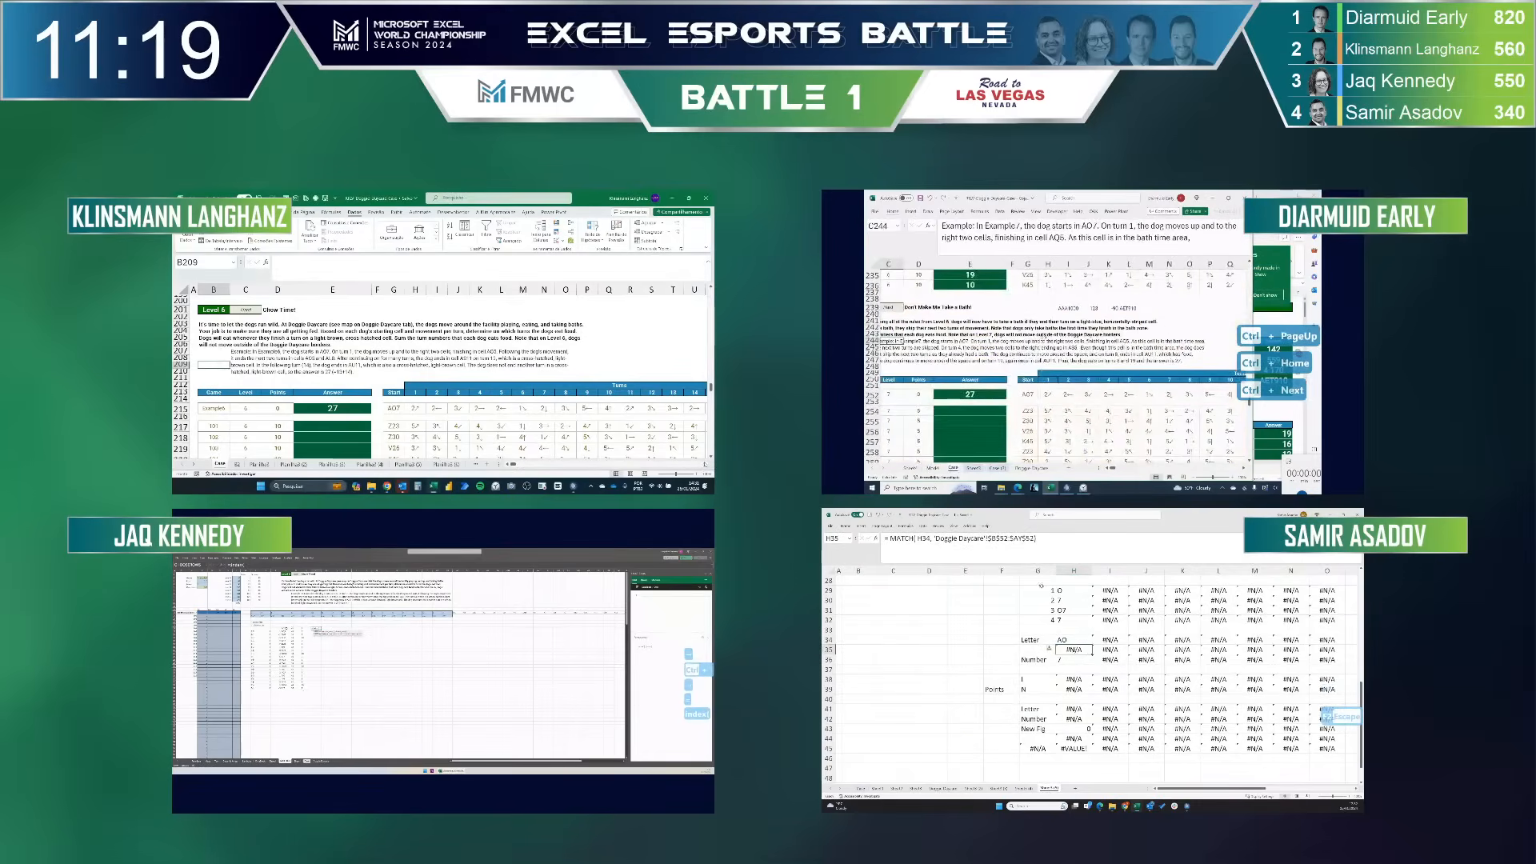
scroll(320, 456, "right", 4)
left_click_drag(1035, 539, 930, 538)
scroll(1042, 361, "left", 1)
left_click(447, 464)
key("ctrl+Page_Up")
left_click(321, 761)
scroll(384, 363, "up", 5)
scroll(1065, 363, "right", 2)
key("Delete")
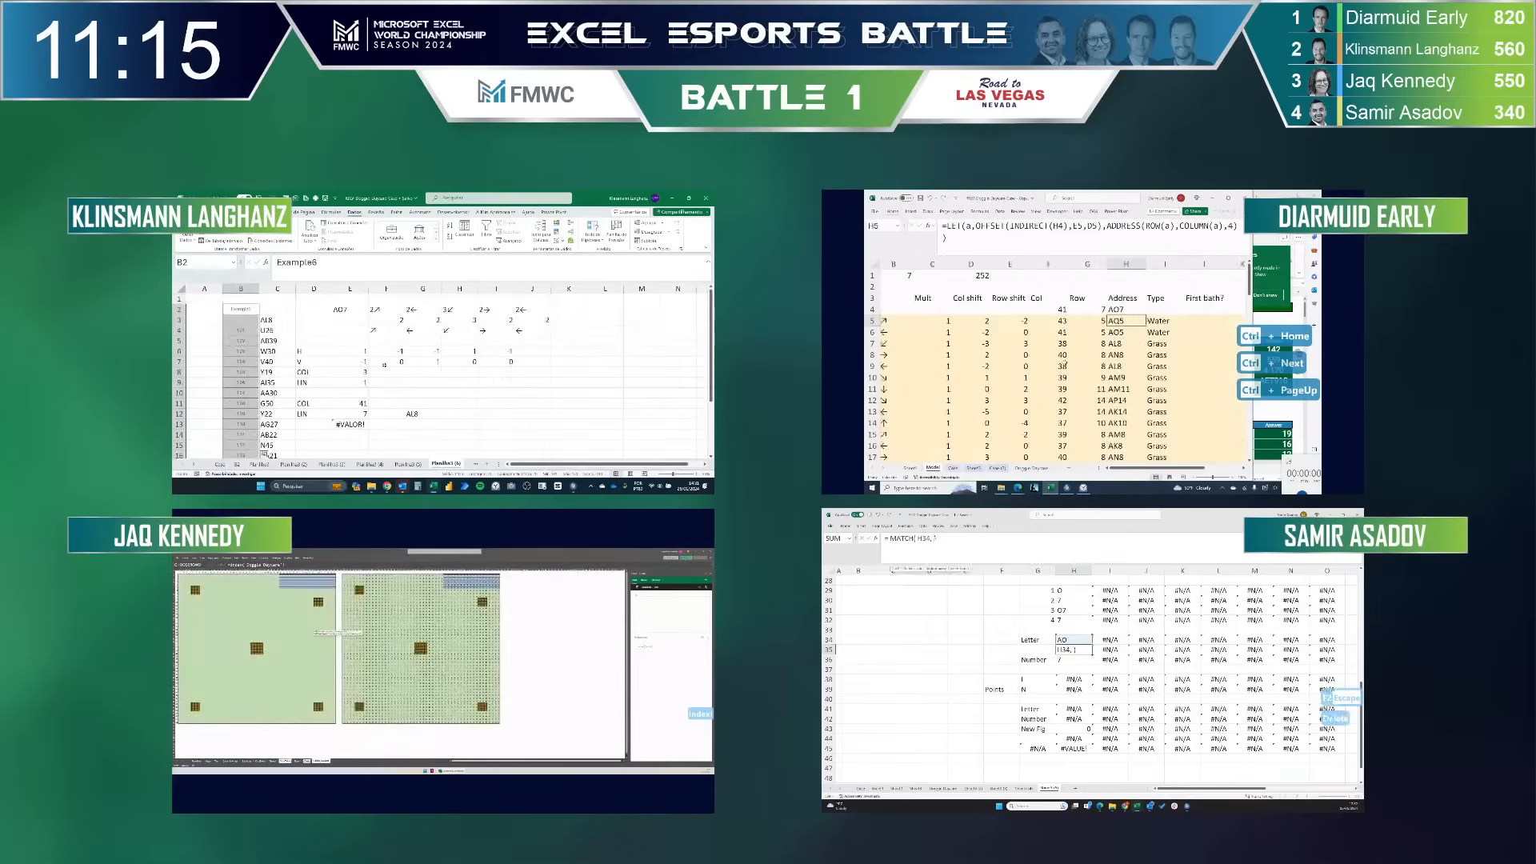
left_click(353, 307)
left_click(344, 576)
left_click(1150, 310)
key("ctrl+shift+Right")
key("ctrl+shift+Down")
double_click(403, 262)
type("=xmatch(activity,map")
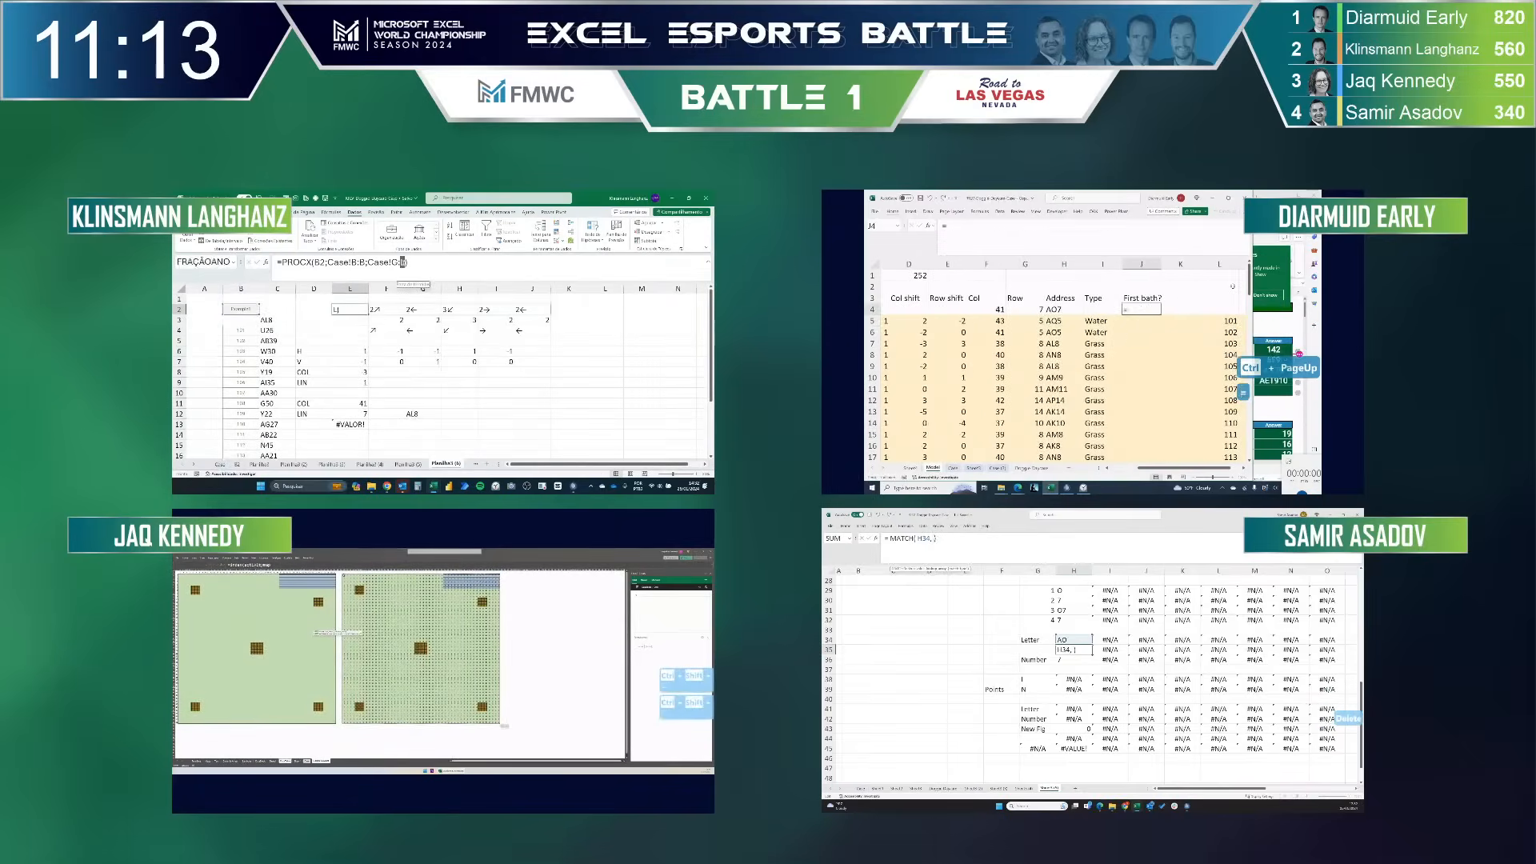
key("Escape")
key("Escape")
key("Escape")
Step: Change the header in J3 of the Model sheet to "Skip?"
key("Up")
type(",aa")
key("Return")
type("Skip?")
key("Down")
key("Down")
key("Down")
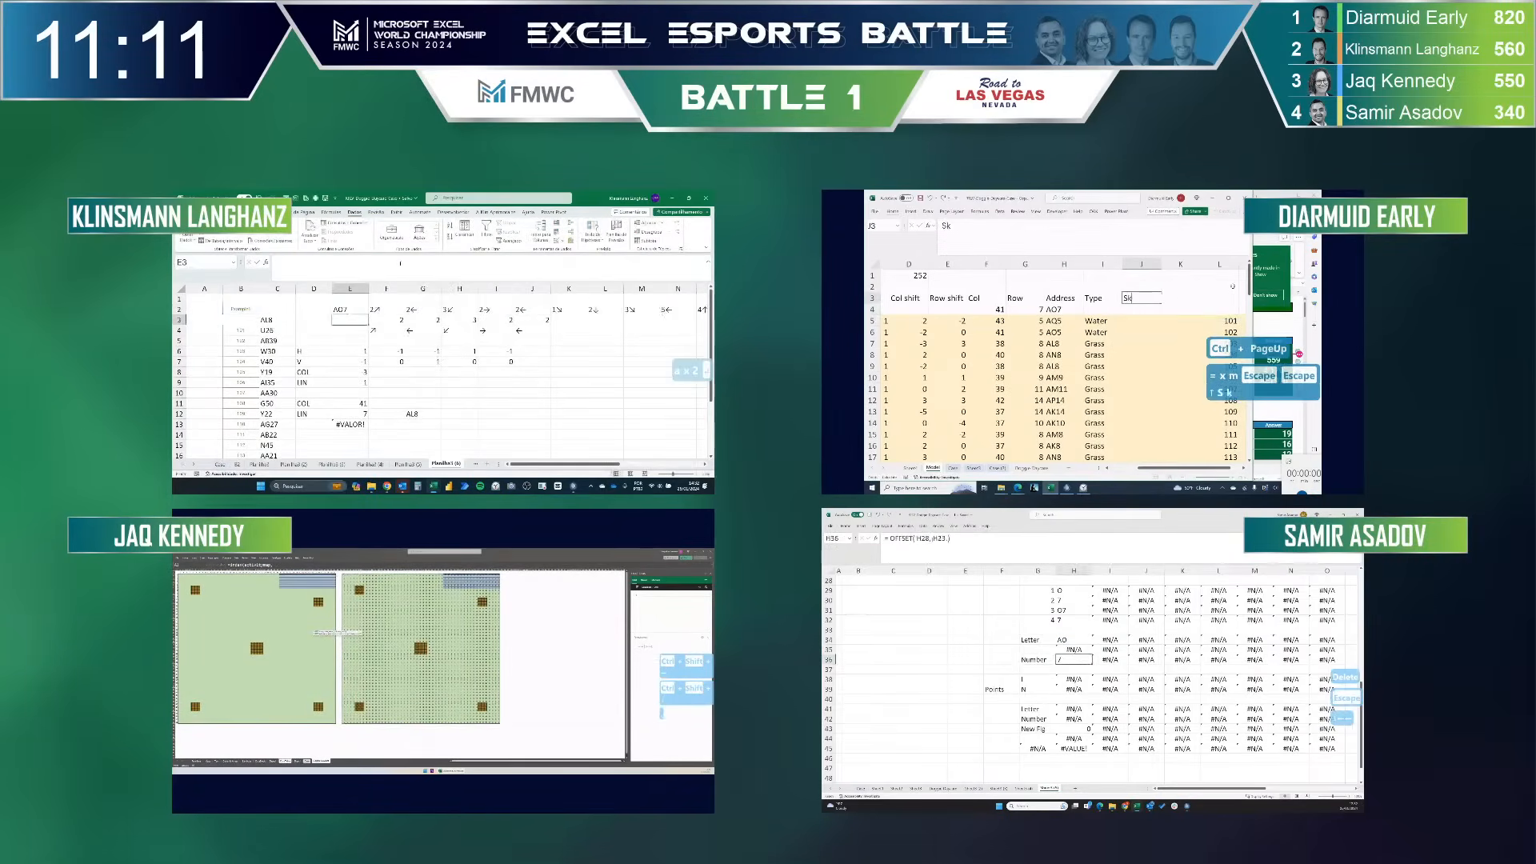
key("Return")
Step: Enter =XMATCH("Water",I5#) in J4 to find the first Water turn in the Type column
left_click(390, 317)
type("=xm")
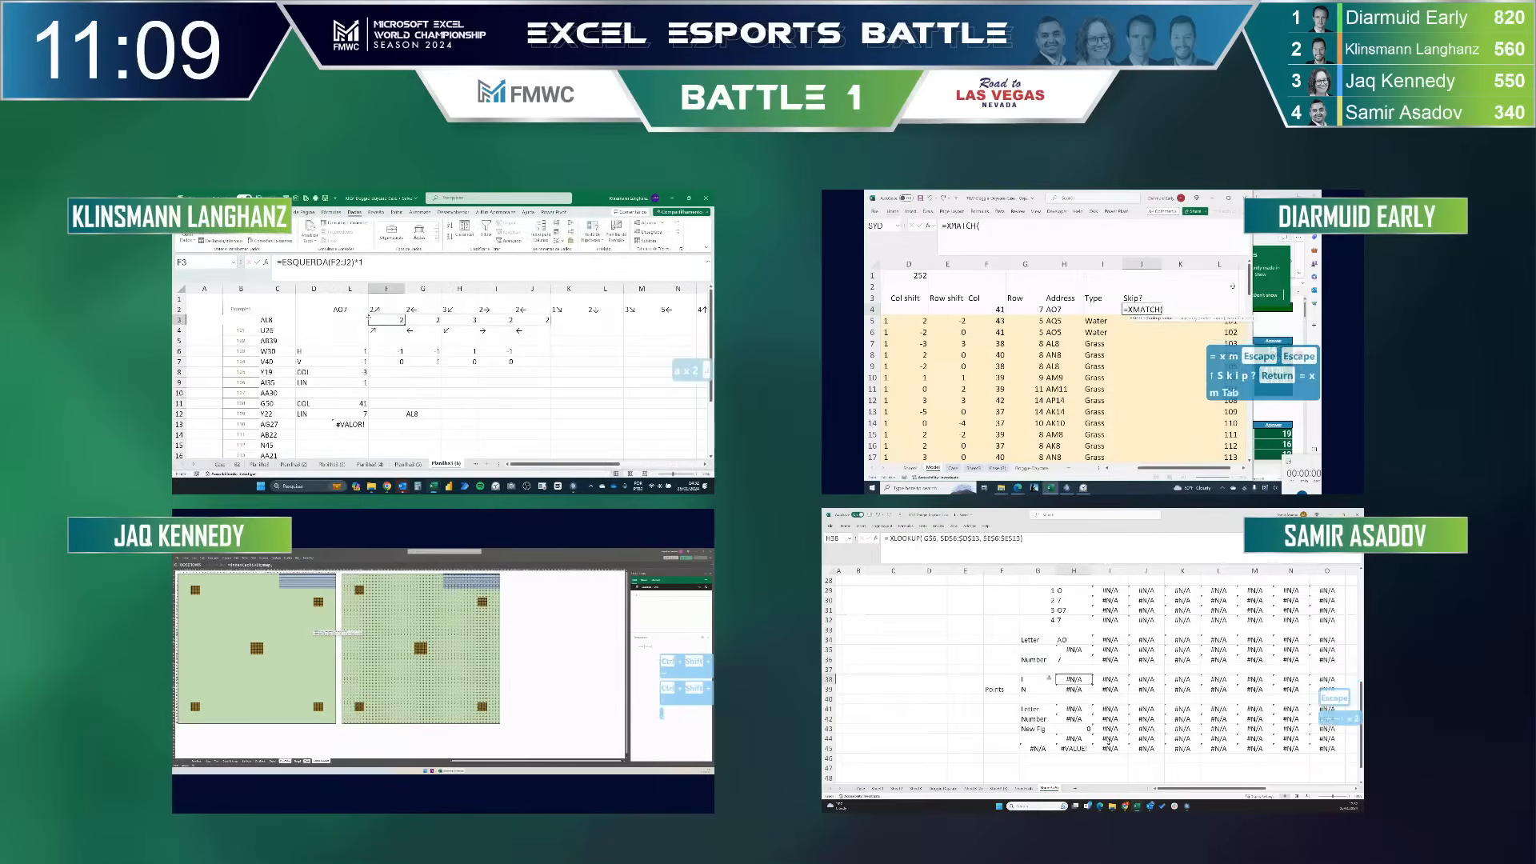
key("ctrl+Page_Up")
type("\"Water\"")
key("ctrl+Page_Up")
key("F2")
key("ctrl+Page_Up")
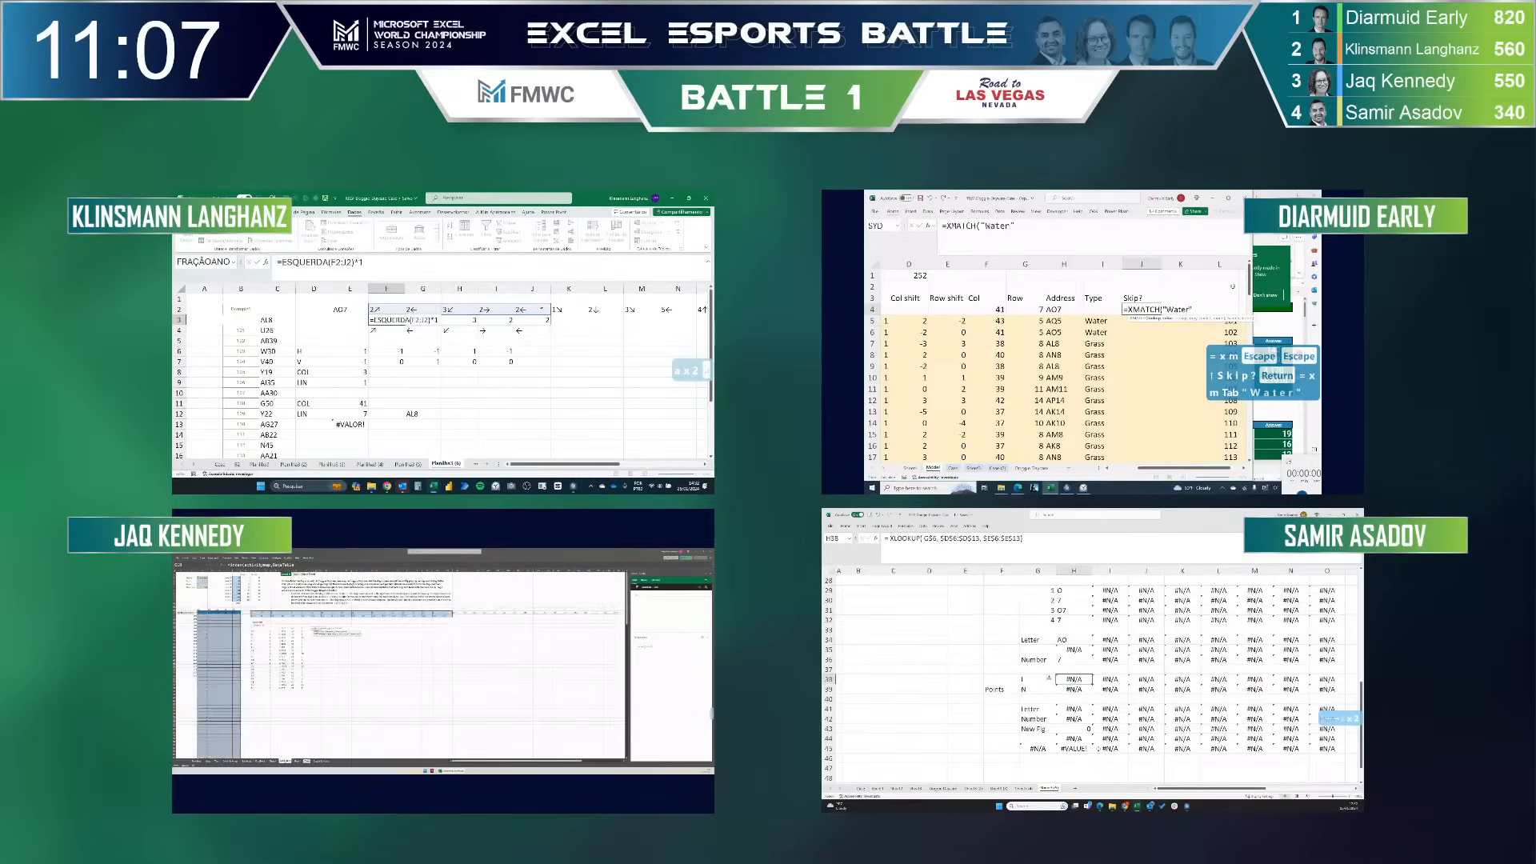
type(",")
key("Left")
key("Down")
key("ctrl+shift+Down")
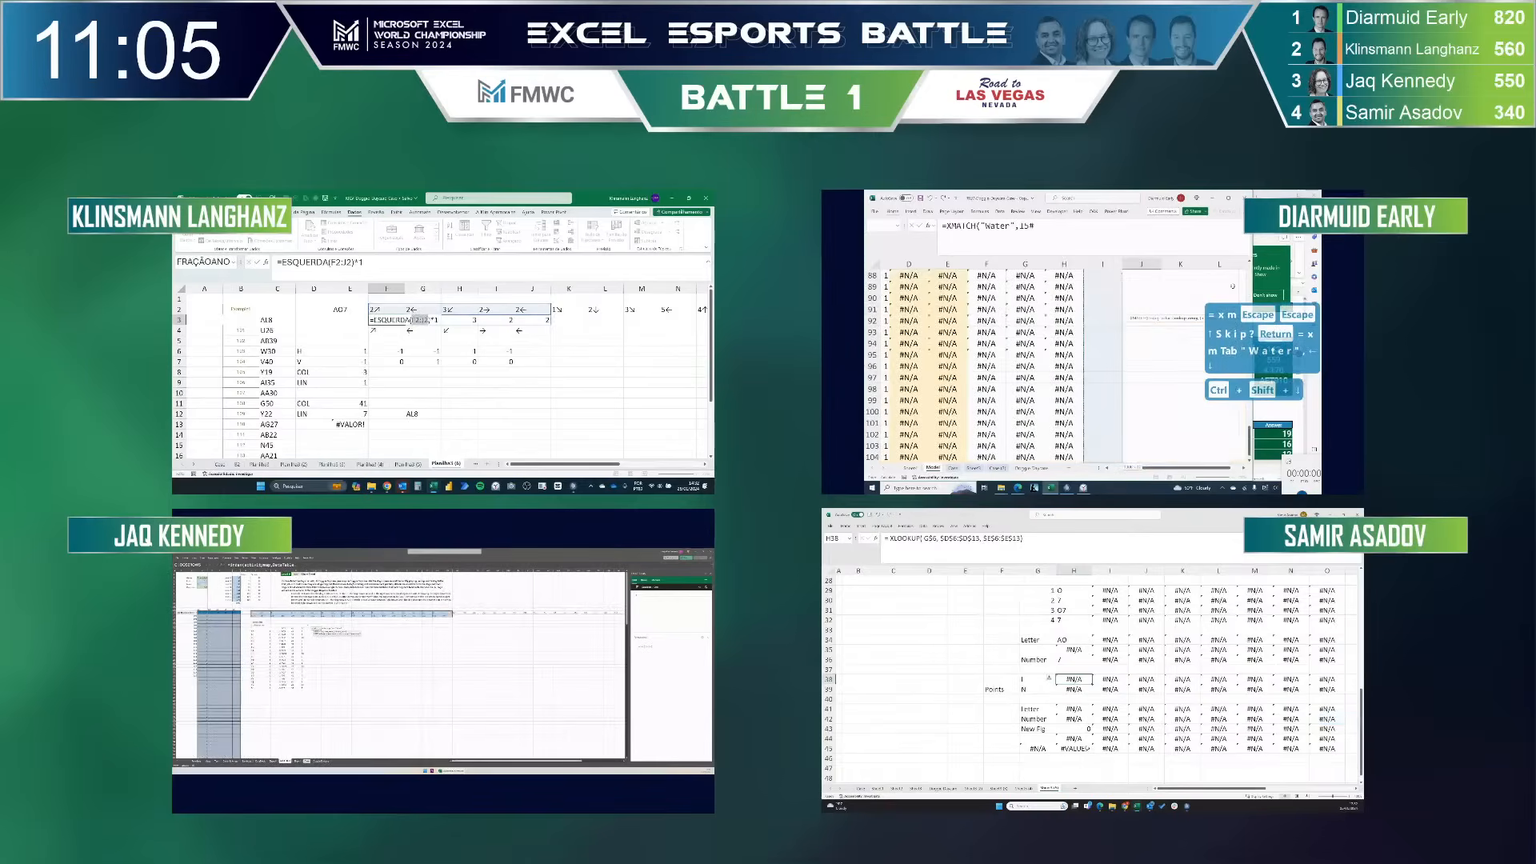
key("ctrl+Up")
key("ctrl+Up")
key("ctrl+Up")
key("ctrl+Up")
key("ctrl+Up")
key("ctrl+Up")
key("ctrl+Up")
key("ctrl+Up")
type(")")
key("BackSpace")
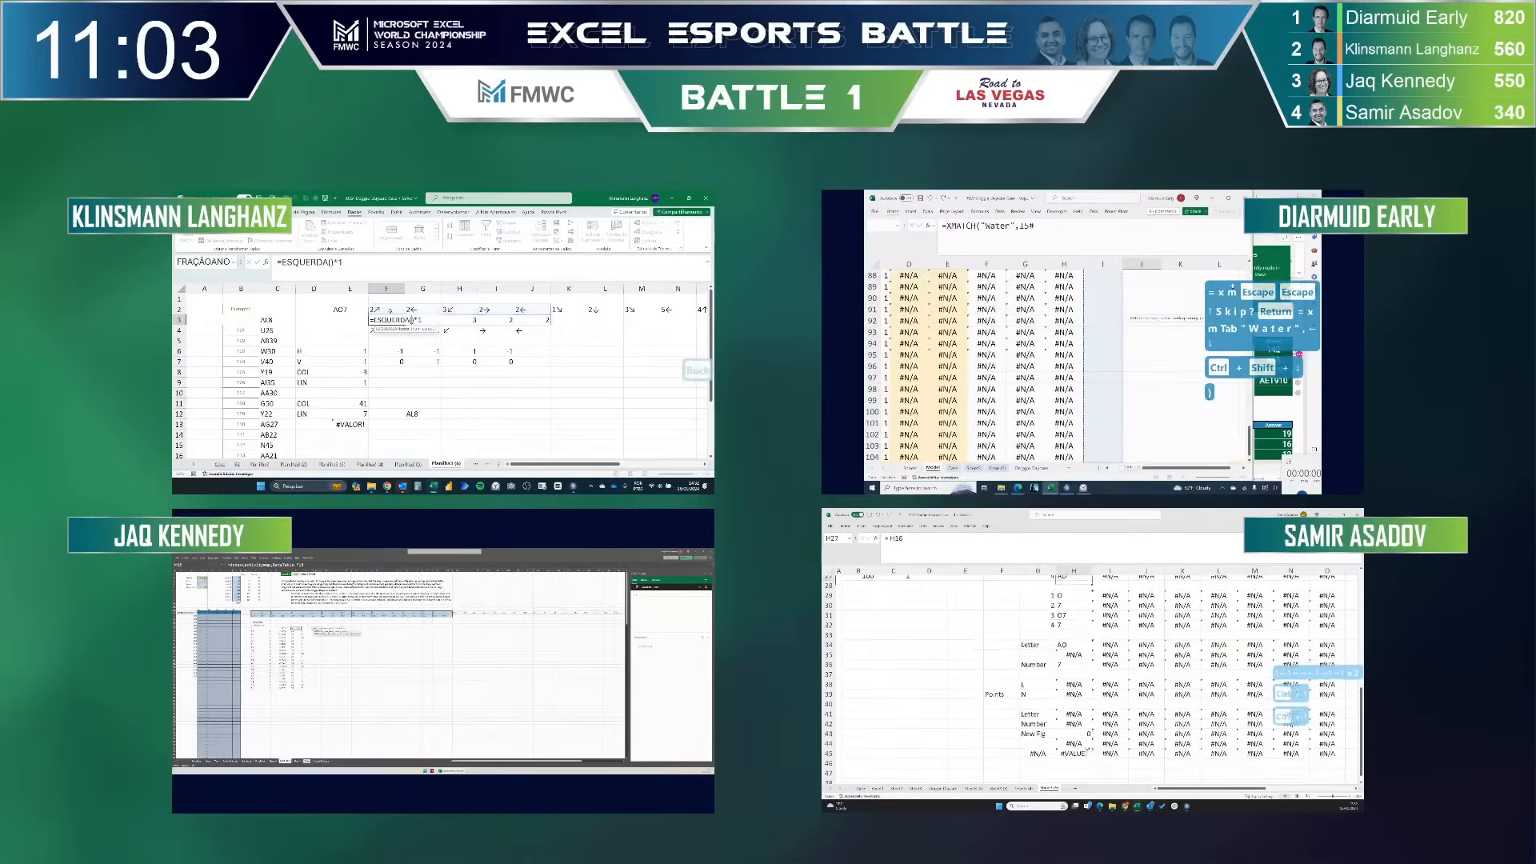
key("Return")
Step: Wrap the XMATCH formula in J4 in IFERROR with 1000 as the fallback value
left_click(389, 310)
key("Up")
key("Up")
key("Up")
key("Down")
key("Down")
key("ctrl+shift+Right")
key("Return")
key("ctrl+Down")
key("ctrl+Down")
key("ctrl+Down")
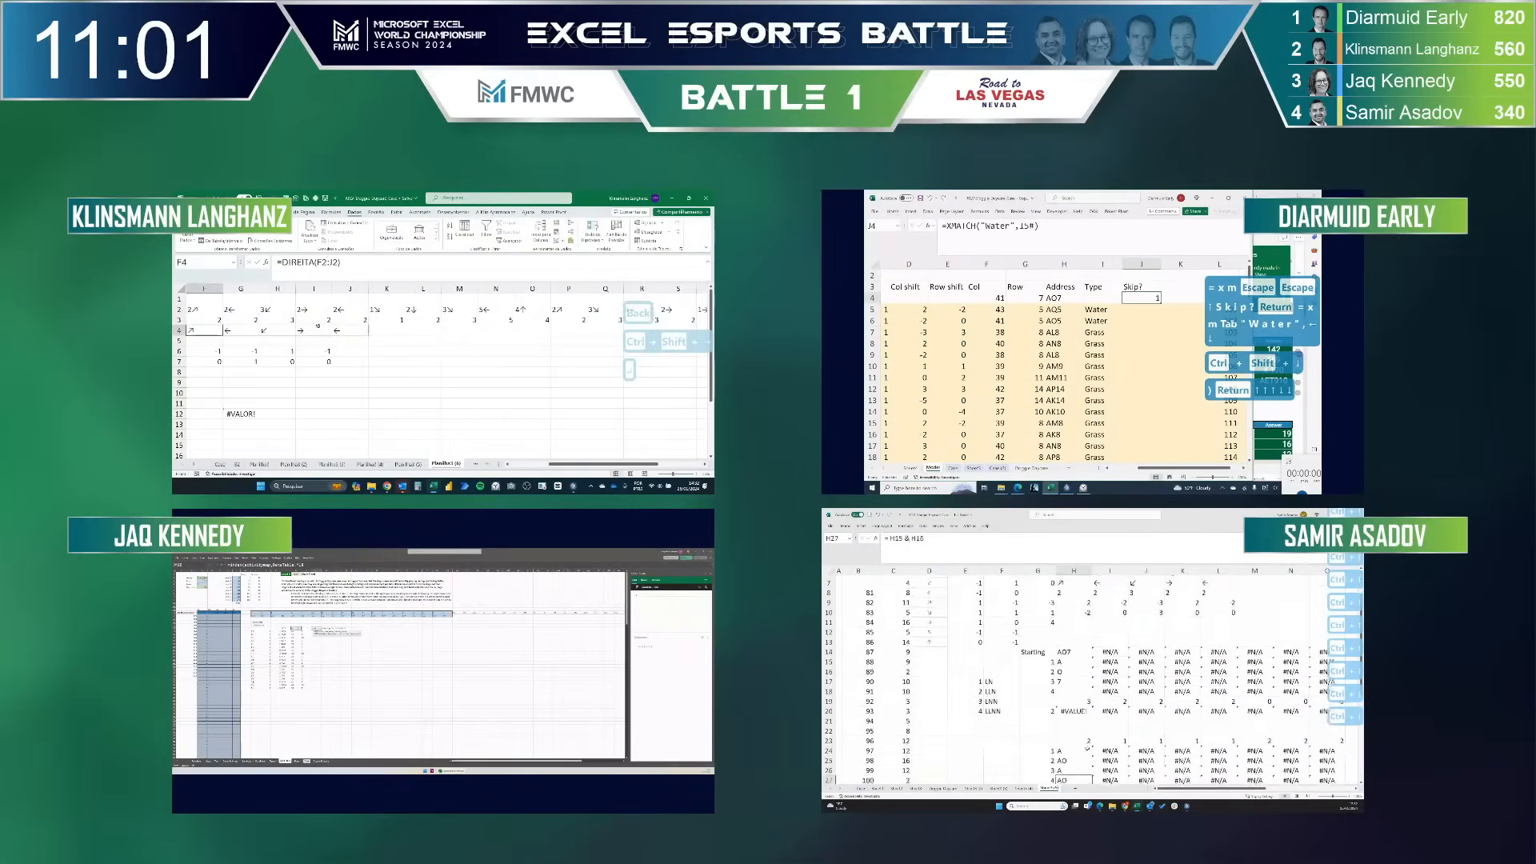
key("ctrl+Up")
key("ctrl+Up")
left_click(946, 226)
key("F2")
type("IFERROR(")
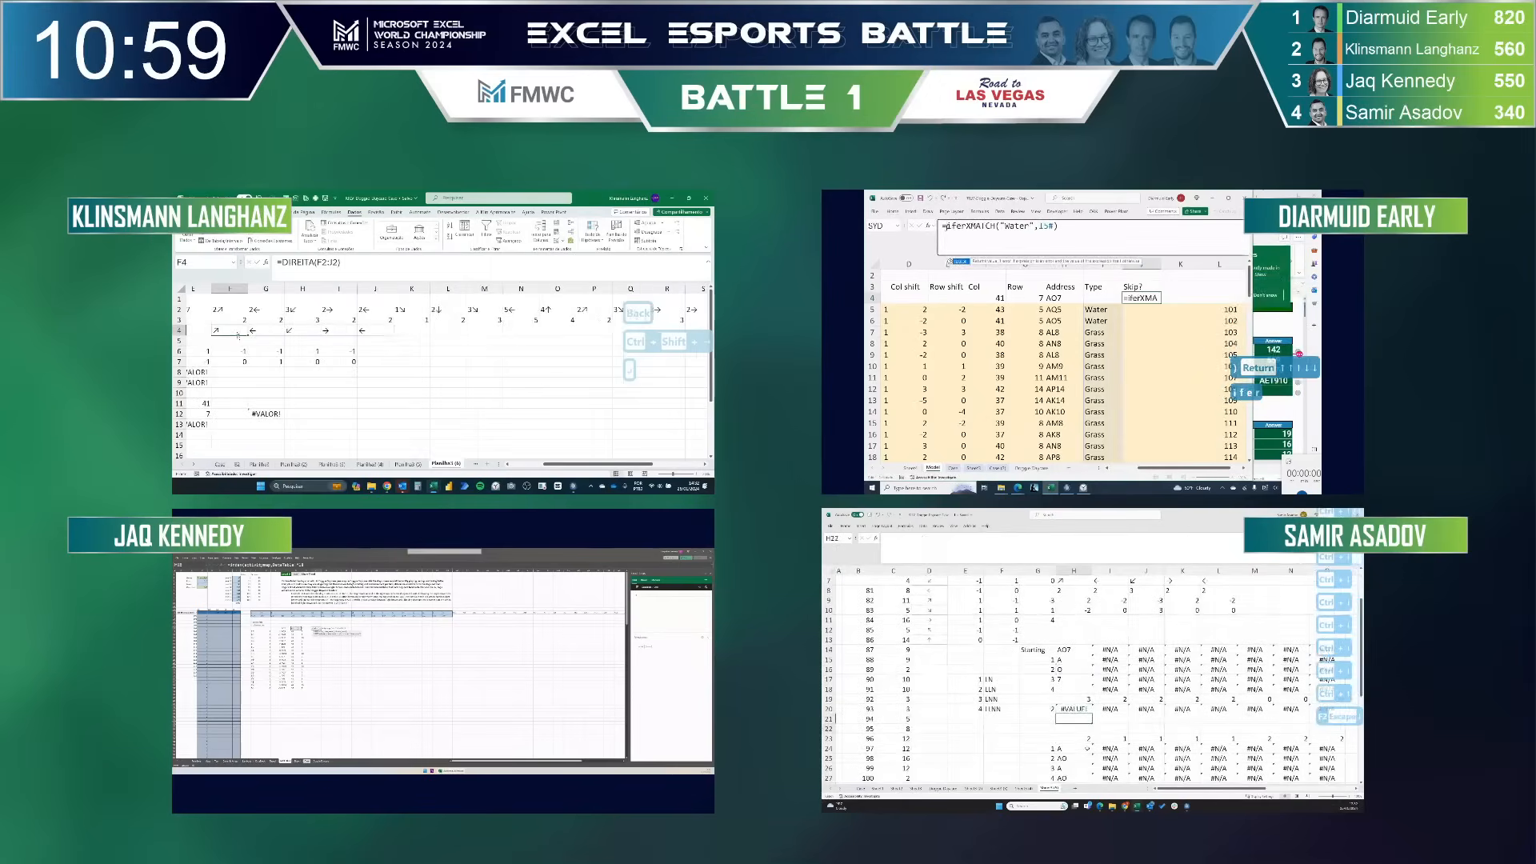
key("Escape")
key("ctrl+Down")
key("Down")
key("Down")
key("Down")
key("Down")
key("Down")
key("Down")
key("Down")
key("Down")
key("Down")
key("Down")
key("Down")
key("Down")
key("Down")
key("Down")
key("Down")
key("Down")
key("Down")
key("Down")
type(",1000")
double_click(324, 262)
key("Down")
key("Down")
key("Down")
key("Down")
key("Down")
key("Down")
key("Down")
type(")")
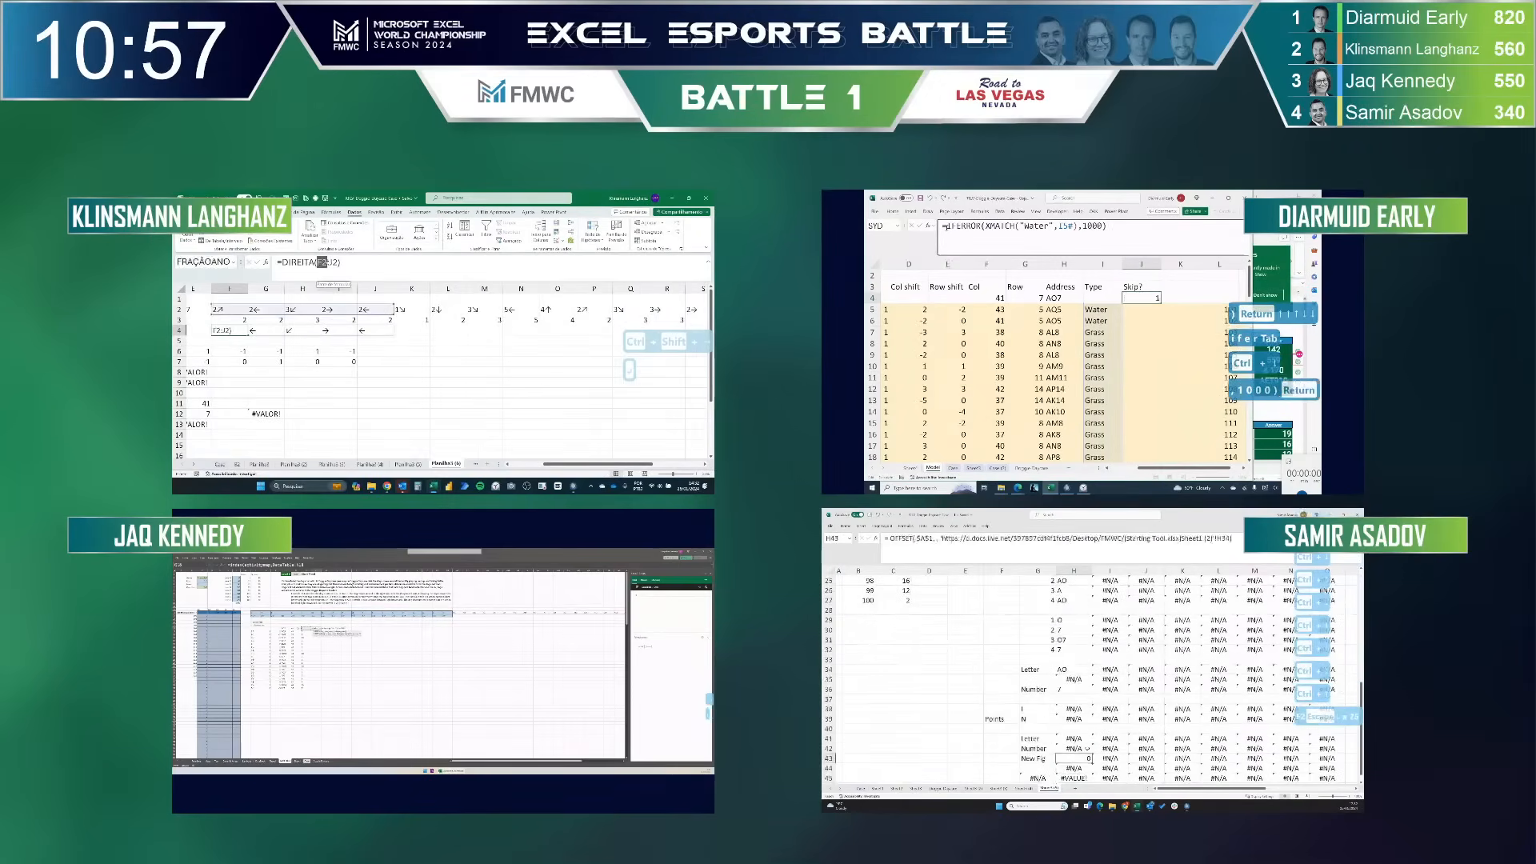
key("Return")
key("Up")
key("Up")
key("Up")
key("Up")
key("Left")
key("Down")
key("Up")
key("Up")
key("Up")
key("Up")
key("Up")
key("Up")
key("Up")
key("Up")
Step: Begin the Skip? formula in J5 of the Model sheet with the condition ($A5>J$4)
type("=")
key("BackSpace")
key("BackSpace")
key("BackSpace")
key("BackSpace")
key("BackSpace")
key("BackSpace")
key("BackSpace")
key("BackSpace")
key("BackSpace")
key("BackSpace")
key("Right")
key("BackSpace")
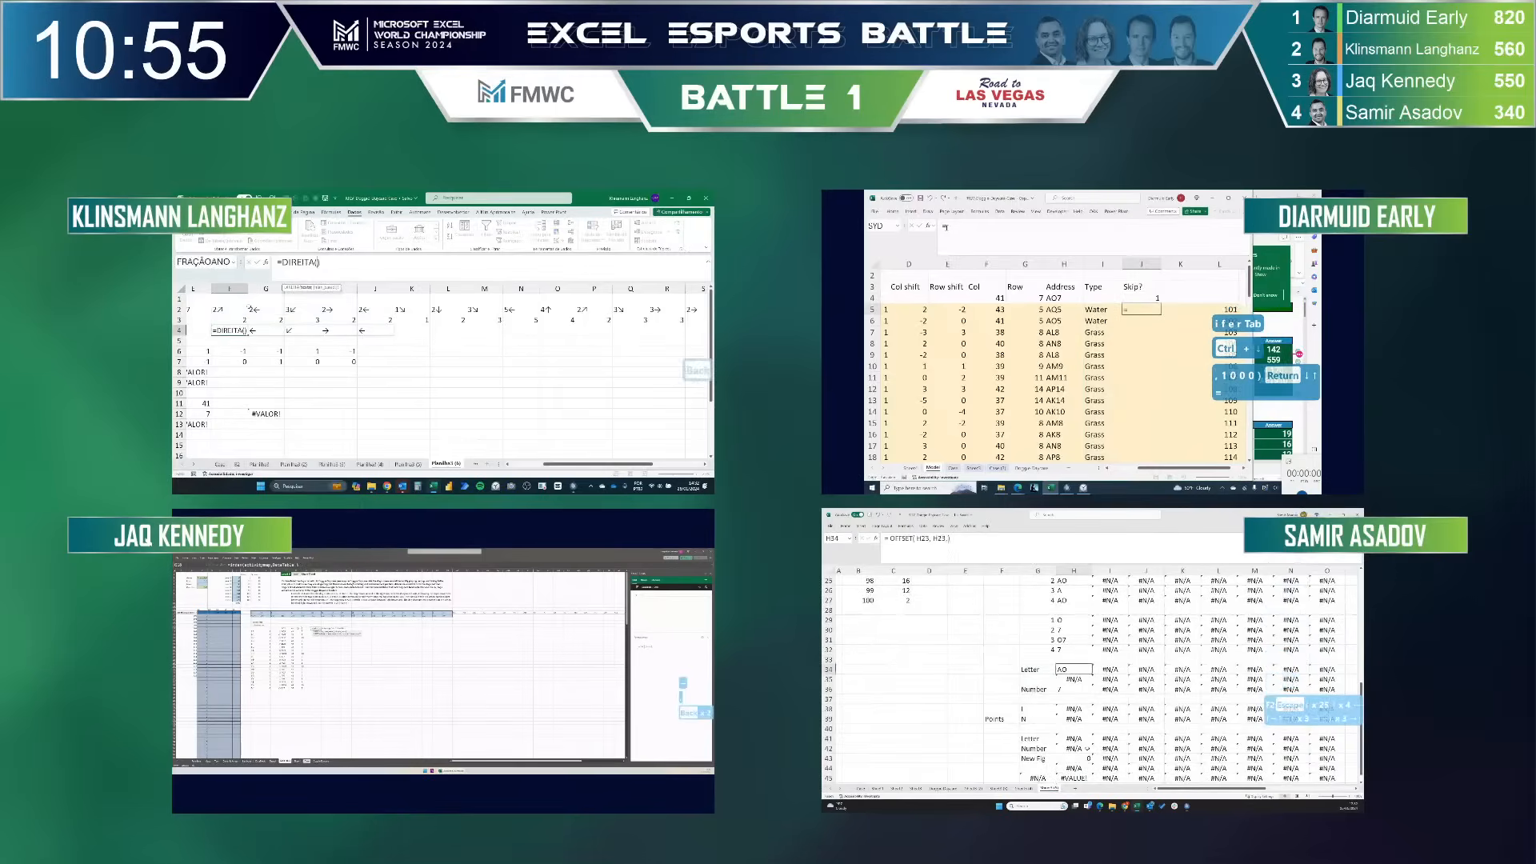
left_click(233, 310)
key("F2")
key("Escape")
type("(")
key("Down")
key("F2")
key("Escape")
key("ctrl+shift+Right")
key("Return")
key("ctrl+Left")
key("ctrl+Left")
key("ctrl+Left")
key("ctrl+Left")
key("BackSpace")
key("BackSpace")
key("BackSpace")
key("BackSpace")
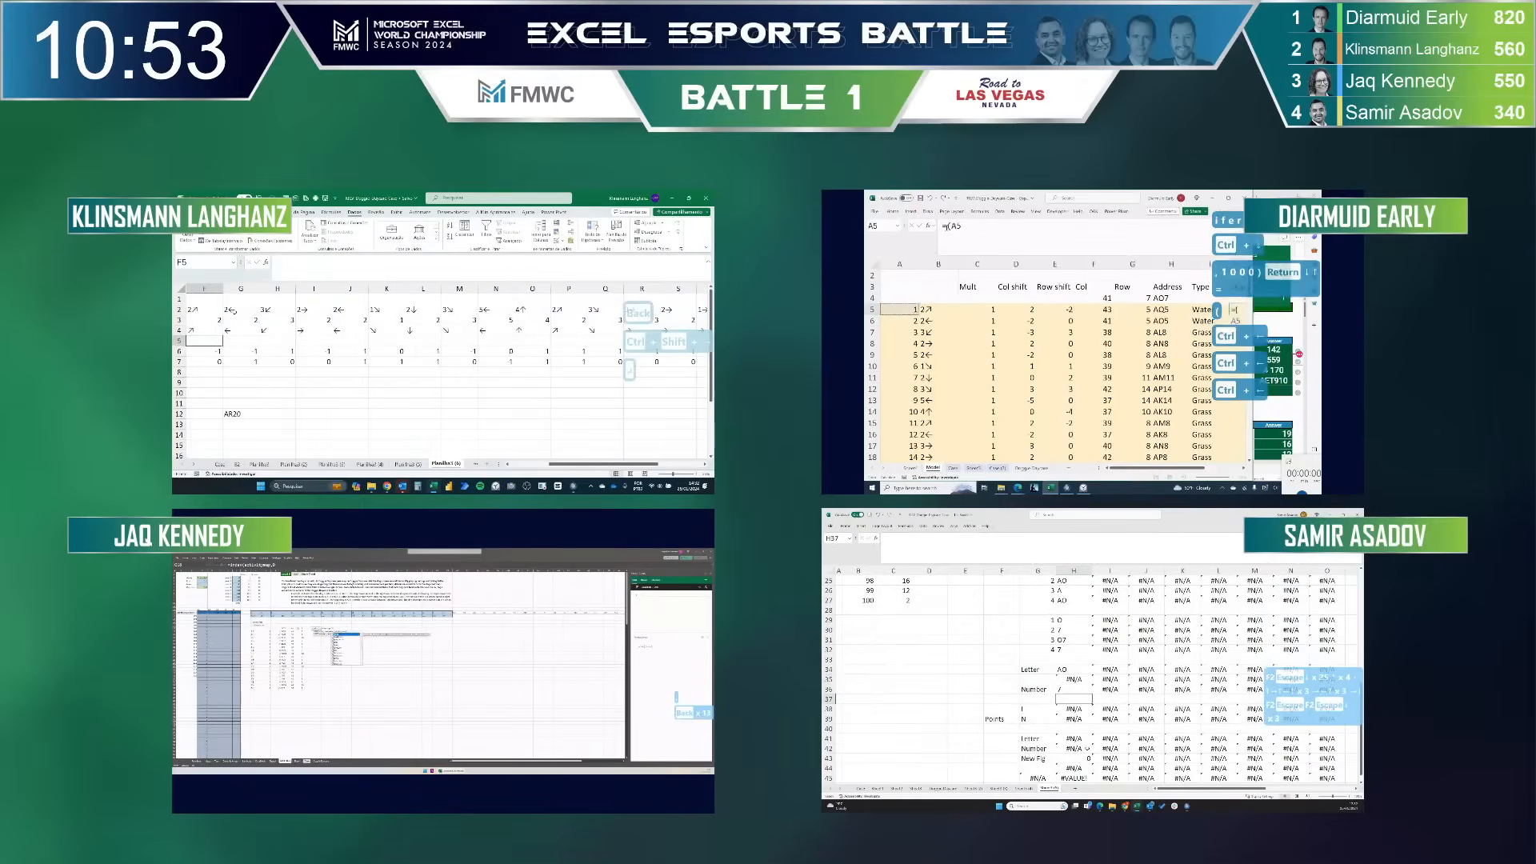
key("Down")
key("Down")
type("mi")
key("F4")
key("F4")
key("F4")
left_click_drag(556, 465, 520, 468)
key("Up")
key("ctrl+shift+Down")
key("ctrl+shift+Down")
key("ctrl+shift+Down")
type("8")
key("Up")
key("Down")
type(">")
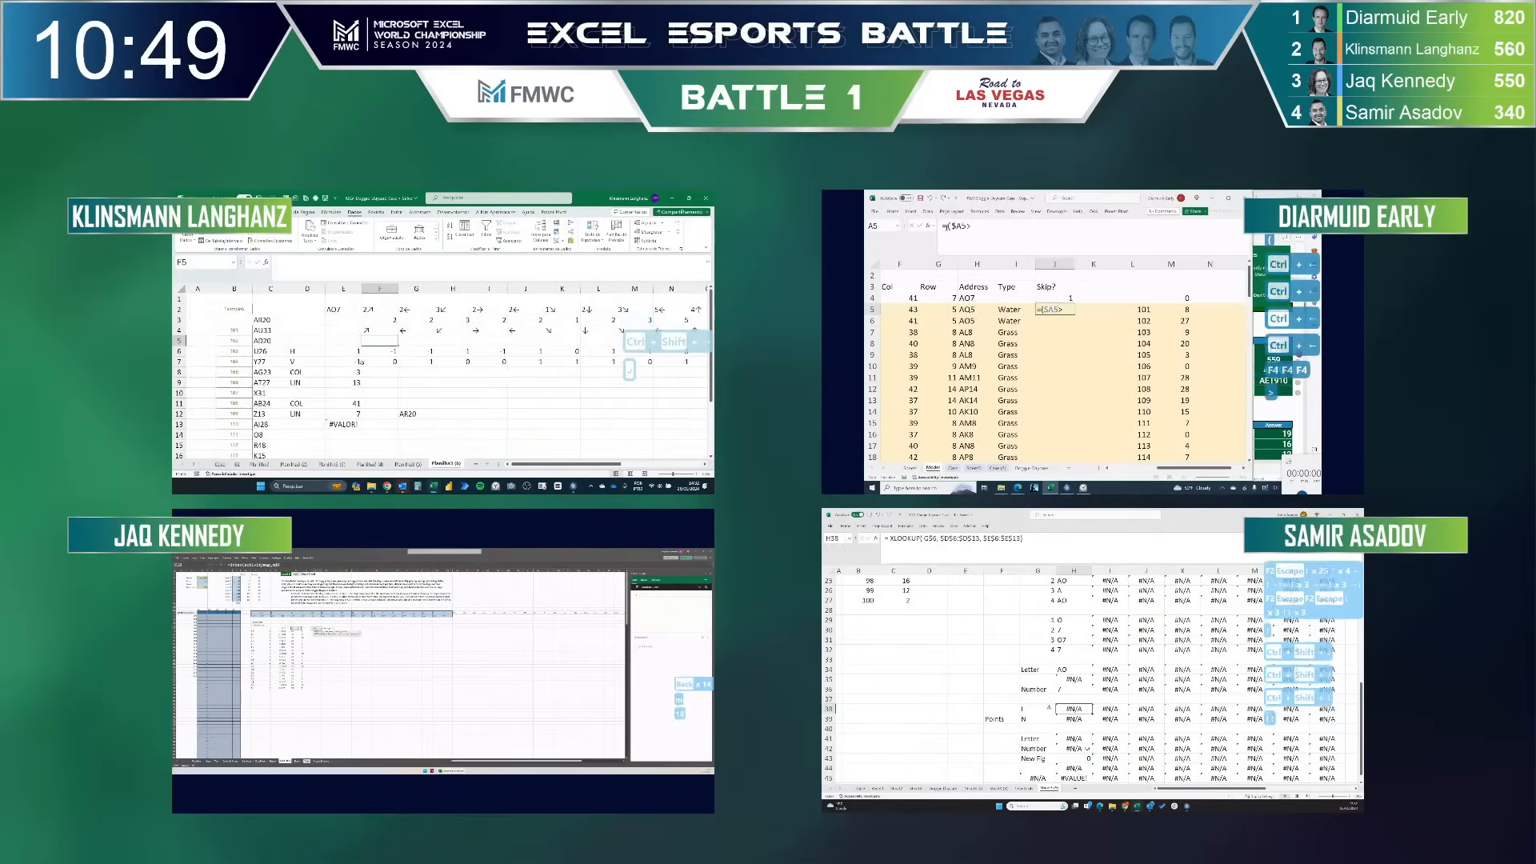
key("Up")
key("Up")
key("F4")
key("F4")
type(")")
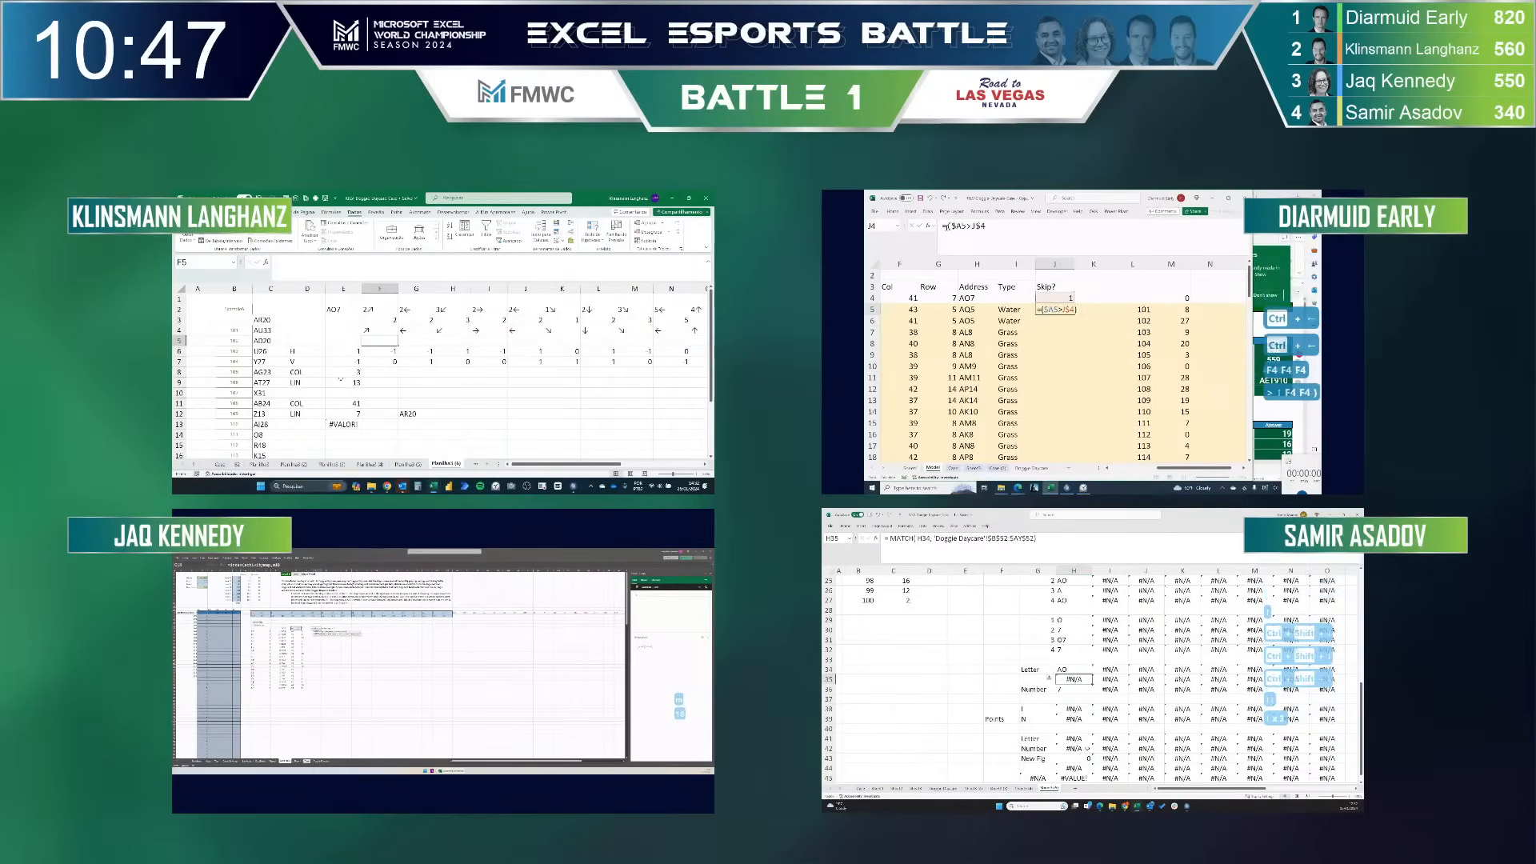
Step: Multiply the condition ($A5>J$4) in J5 by a copy of itself
key("BackSpace")
key("BackSpace")
key("BackSpace")
left_click_drag(947, 225, 1031, 246)
key("ctrl+c")
key("ctrl+v")
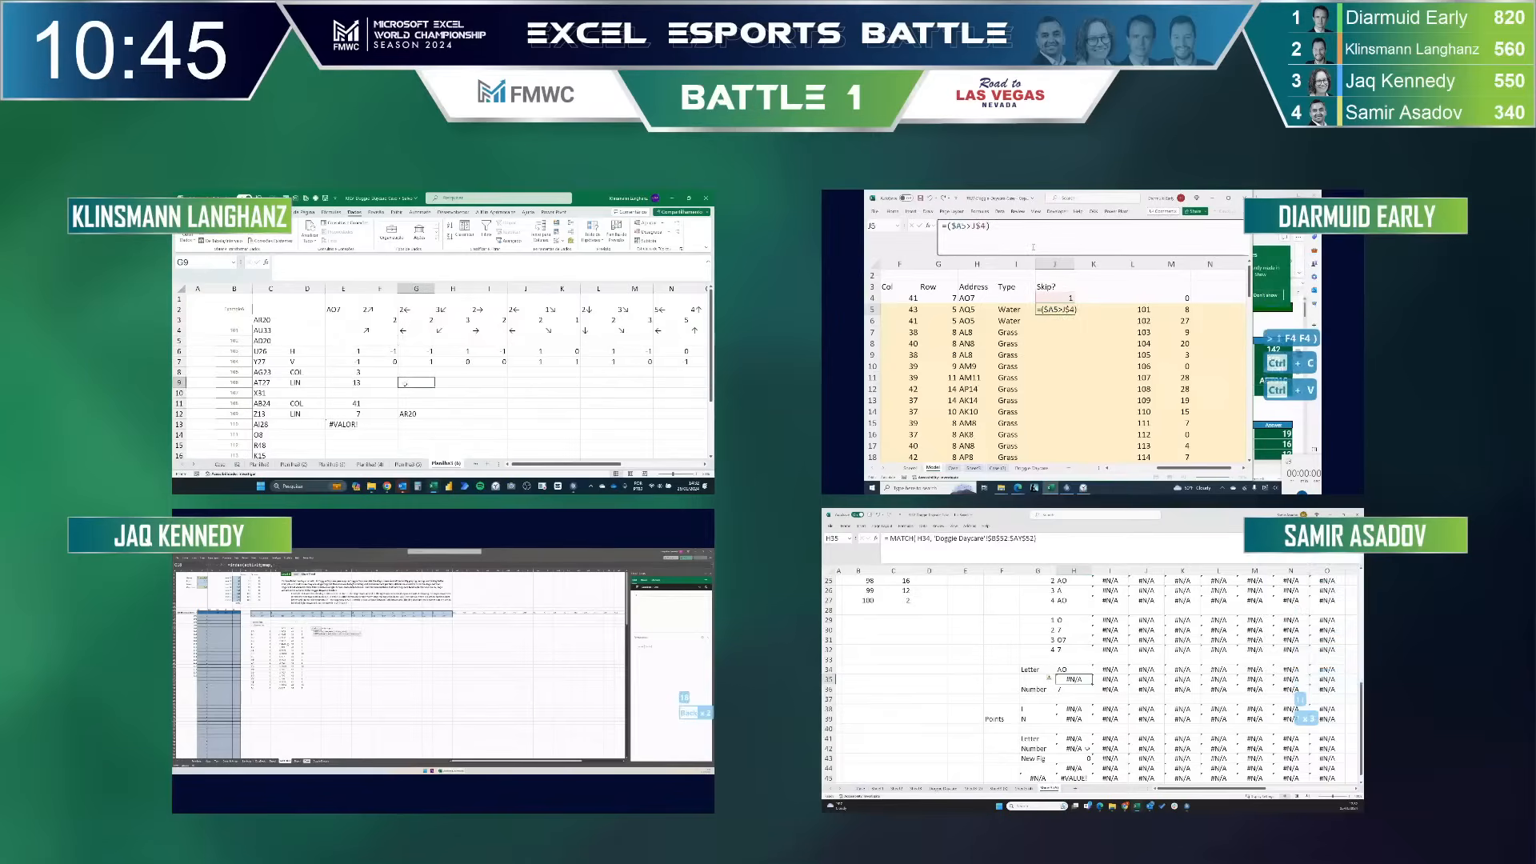
type("*")
key("ctrl+v")
left_click(943, 788)
key("ctrl+shift+Down")
scroll(926, 745, "up", 8)
left_click(220, 464)
Step: Change the second condition in J5 to ($A5<J$4+2) and complete the Skip? formula
left_click(1022, 226)
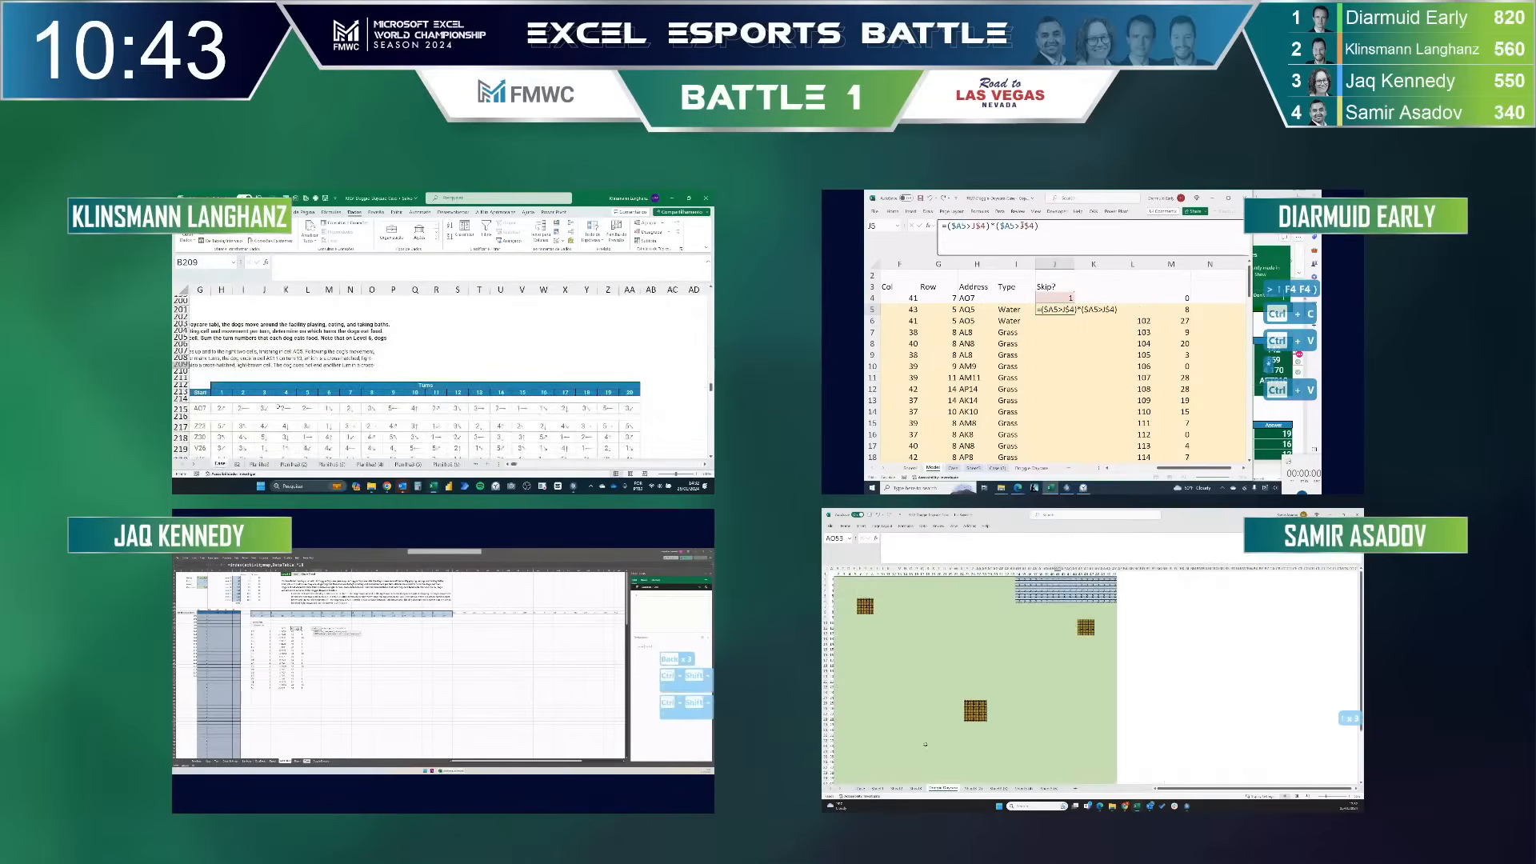
key("BackSpace")
scroll(925, 745, "down", 5)
type("<,")
scroll(424, 362, "left", 6)
key("Right")
key("Right")
key("Right")
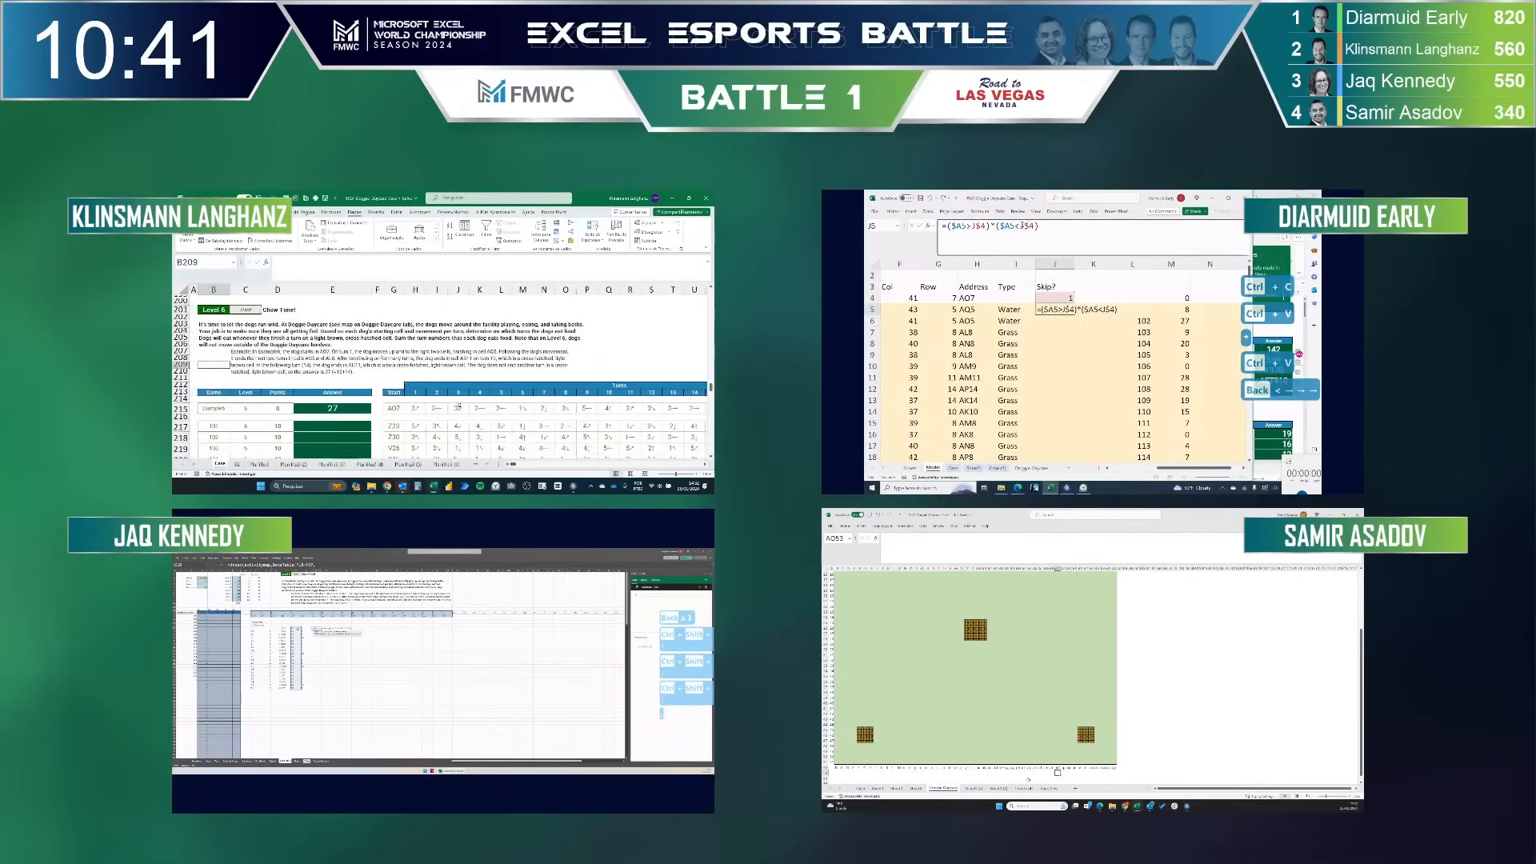
type("+2")
key("Return")
Step: Examine the XLOOKUP and MATCH formulas in H44 and H41 of the Sheet3 (4) sheet
left_click(1025, 788)
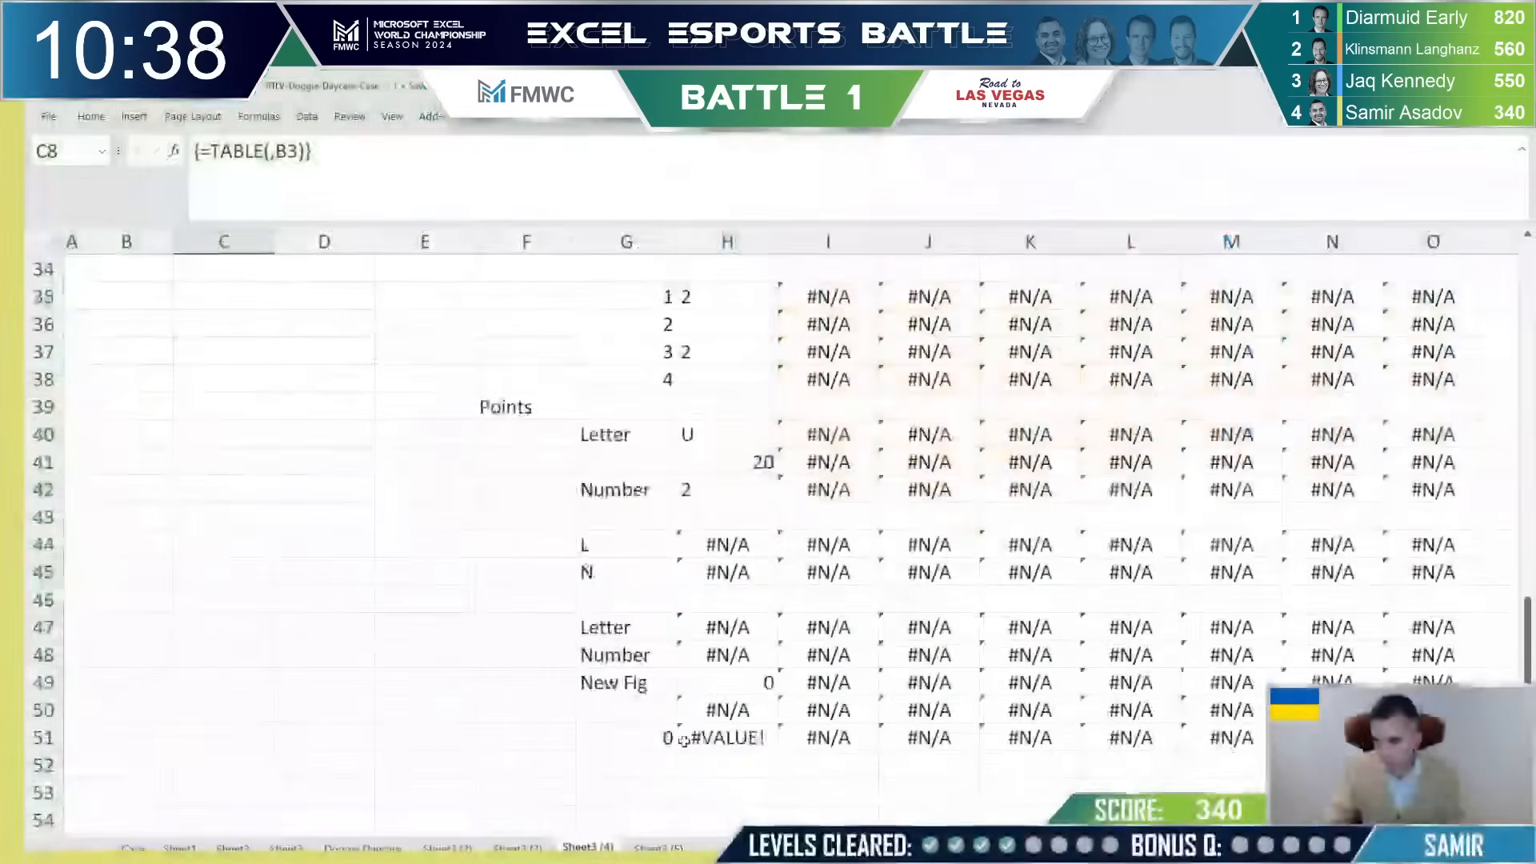
scroll(683, 740, "up", 1)
left_click(722, 627)
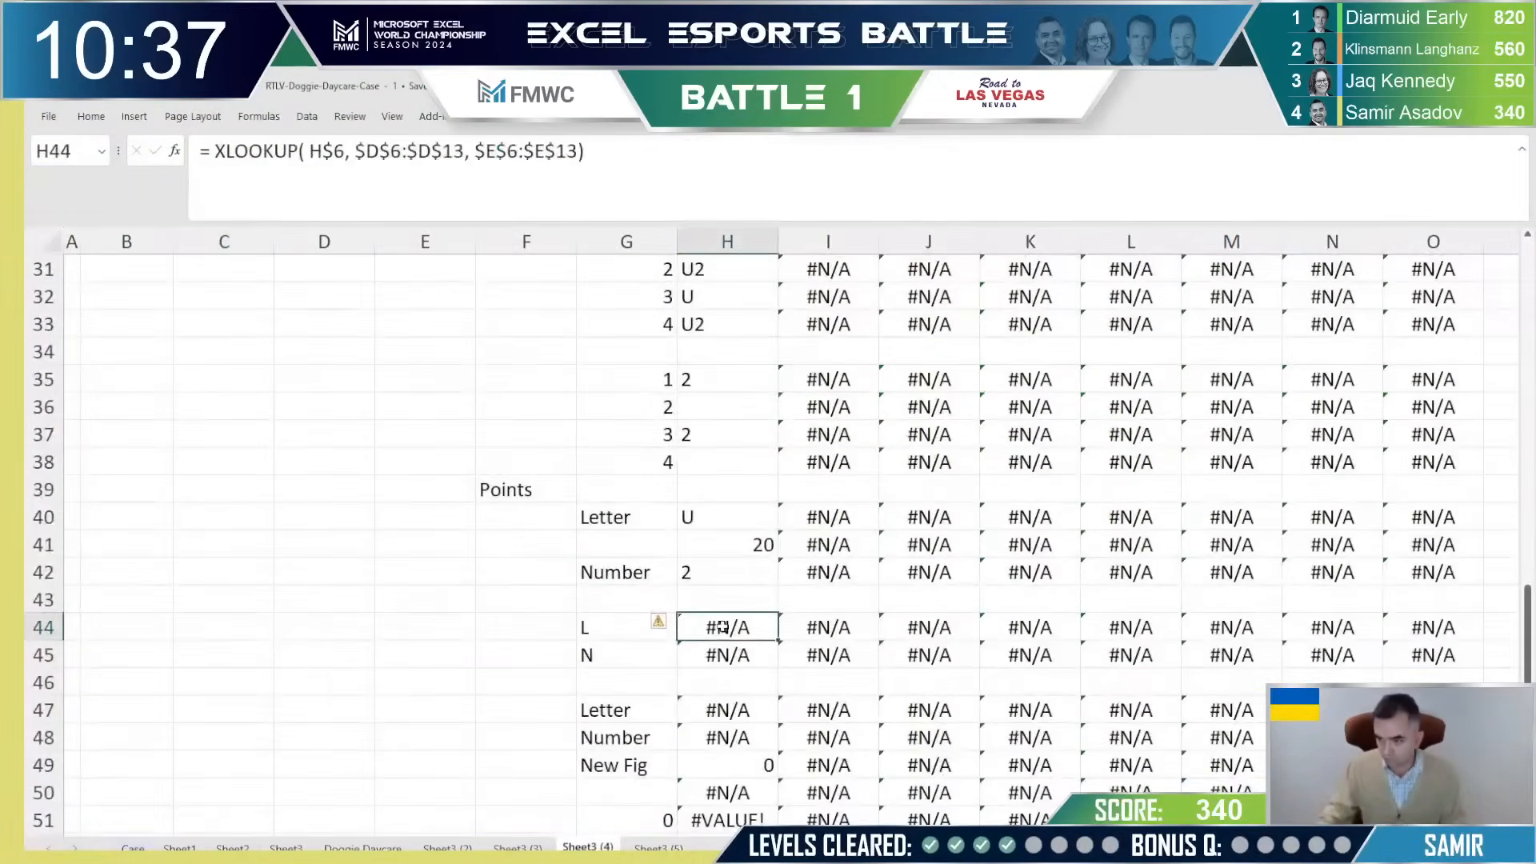
key("F2")
key("Escape")
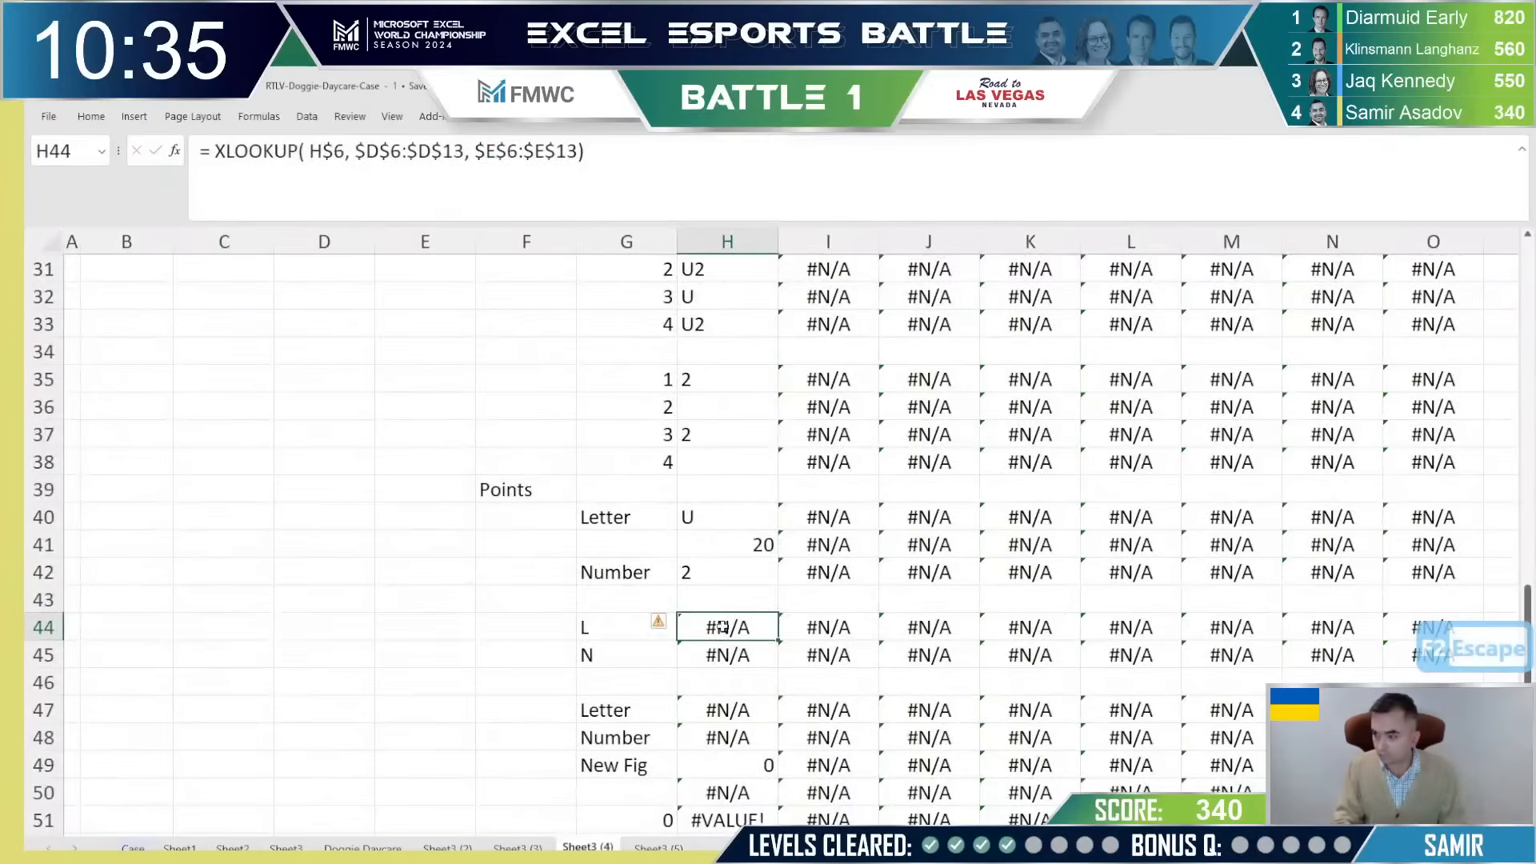
key("Down")
key("Down")
key("Down")
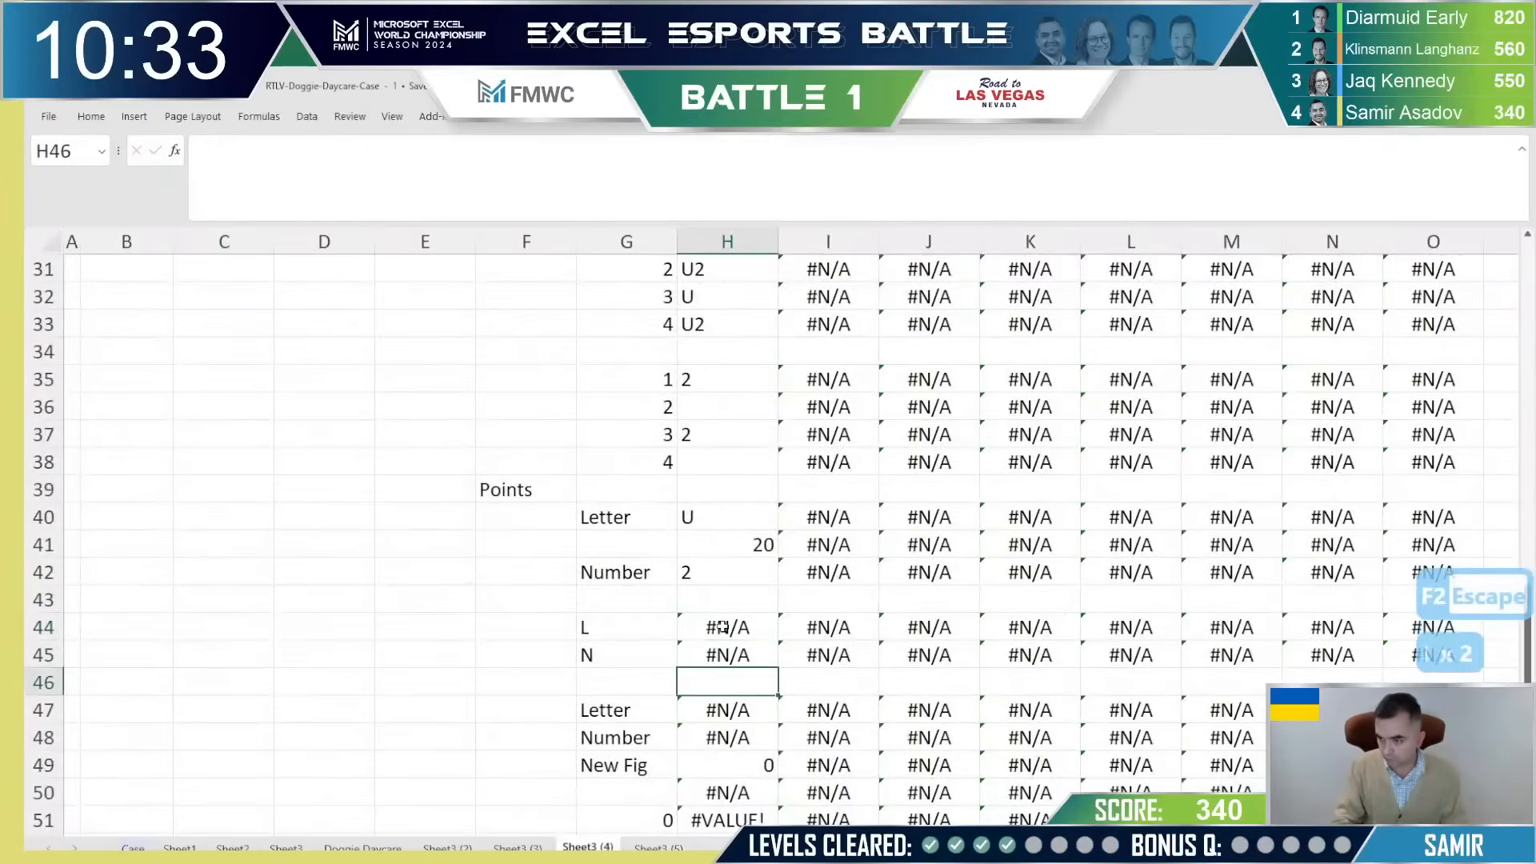
key("Up")
key("Up")
key("Up")
key("Up")
key("Up")
key("Up")
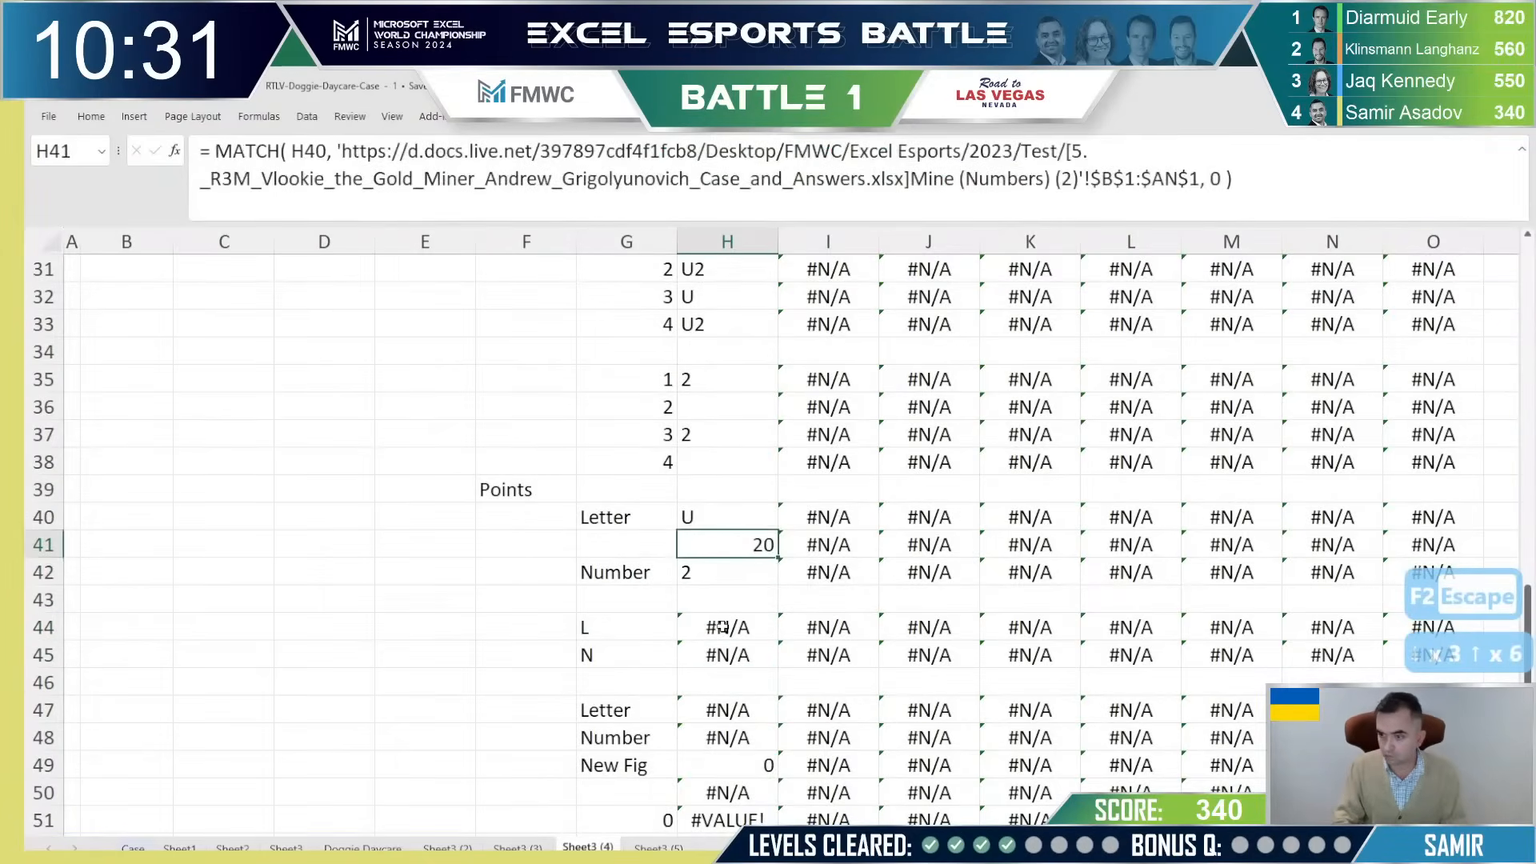
Step: On Sheet3 (5), add match type 0 to the MATCH formula in H35 for an exact match
key("ctrl+Page_Down")
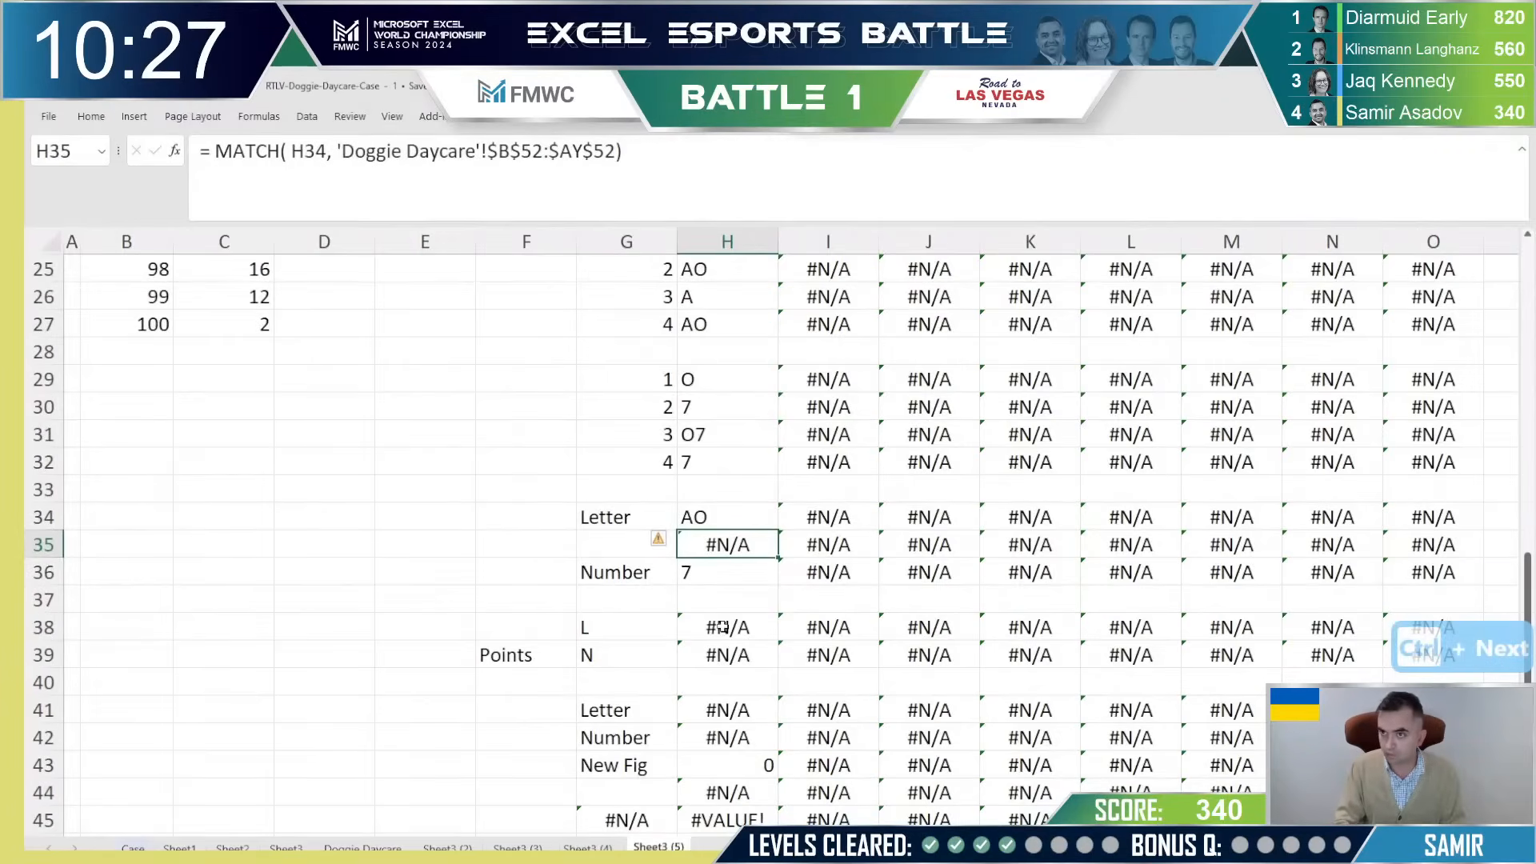
left_click(608, 150)
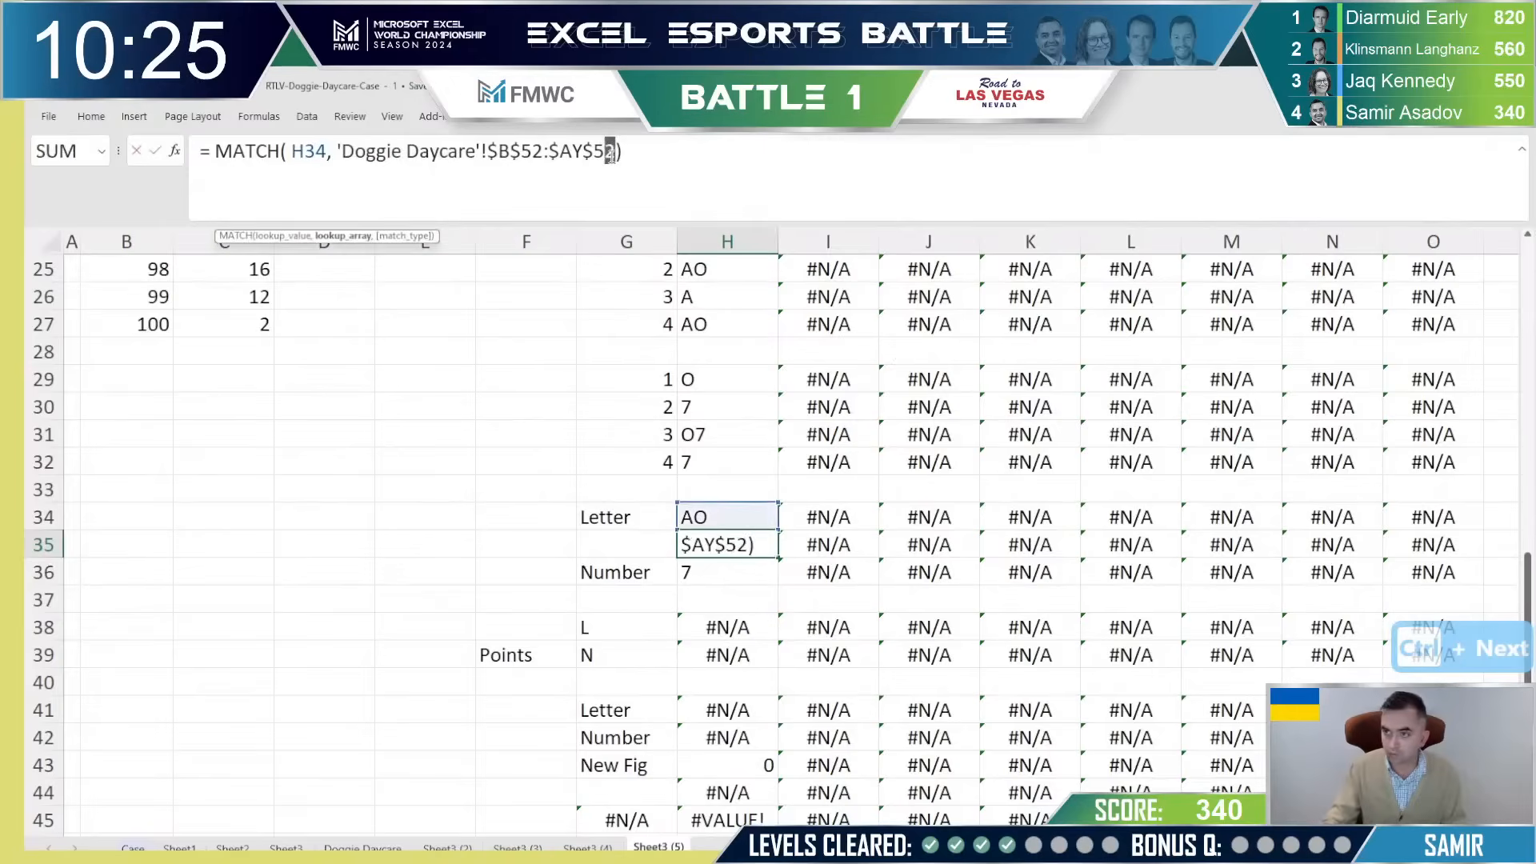
key("Right")
type(", 0")
key("Return")
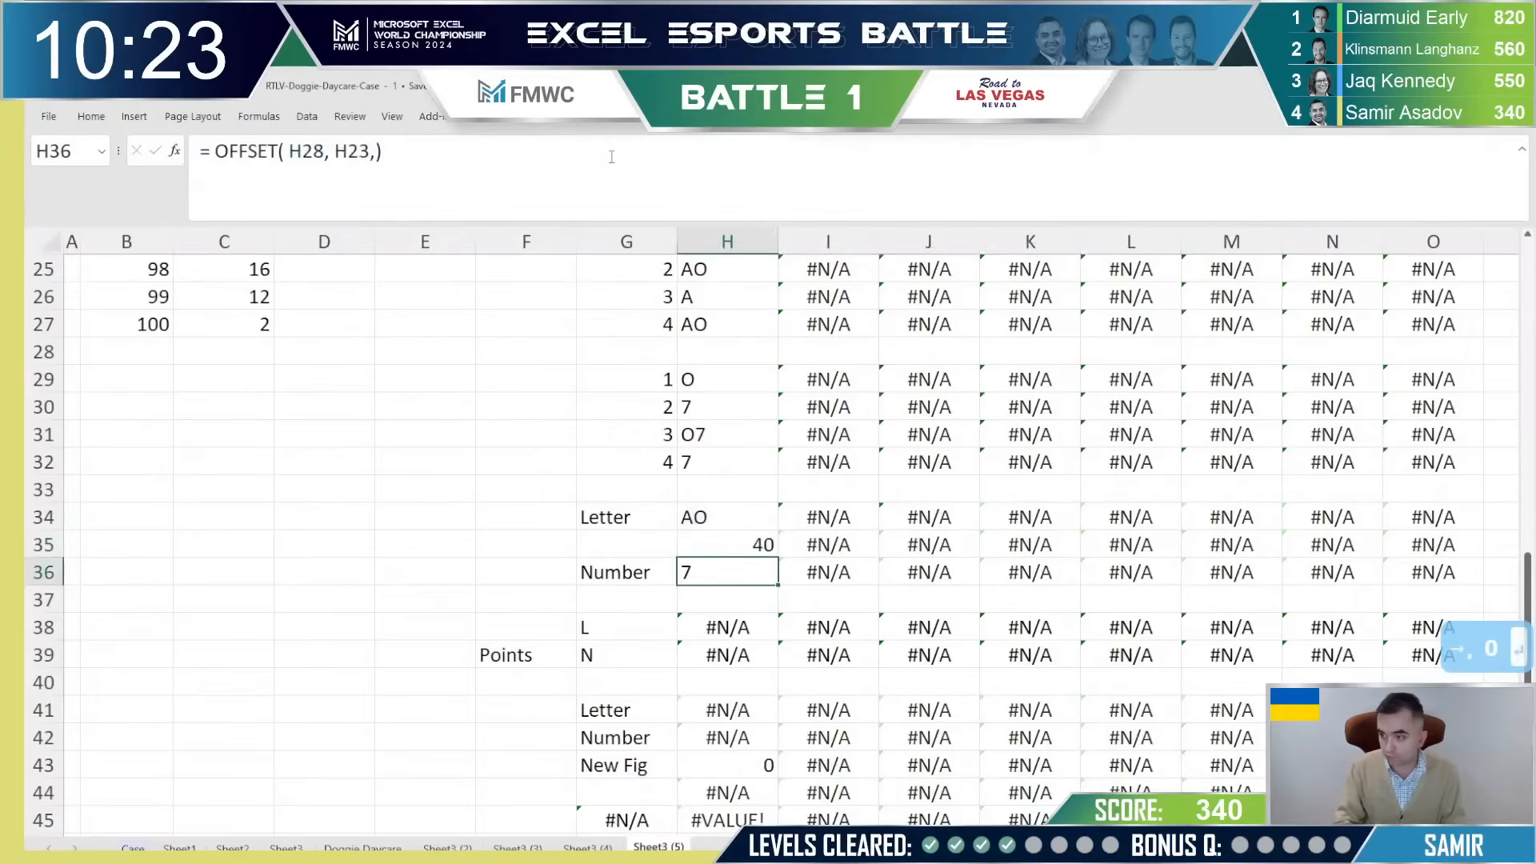
Step: Change the lookup value of the L-row XLOOKUP in H38 to the direction arrow in H$7
key("Up")
key("Up")
key("Down")
key("Down")
key("Down")
key("Down")
key("Down")
key("Up")
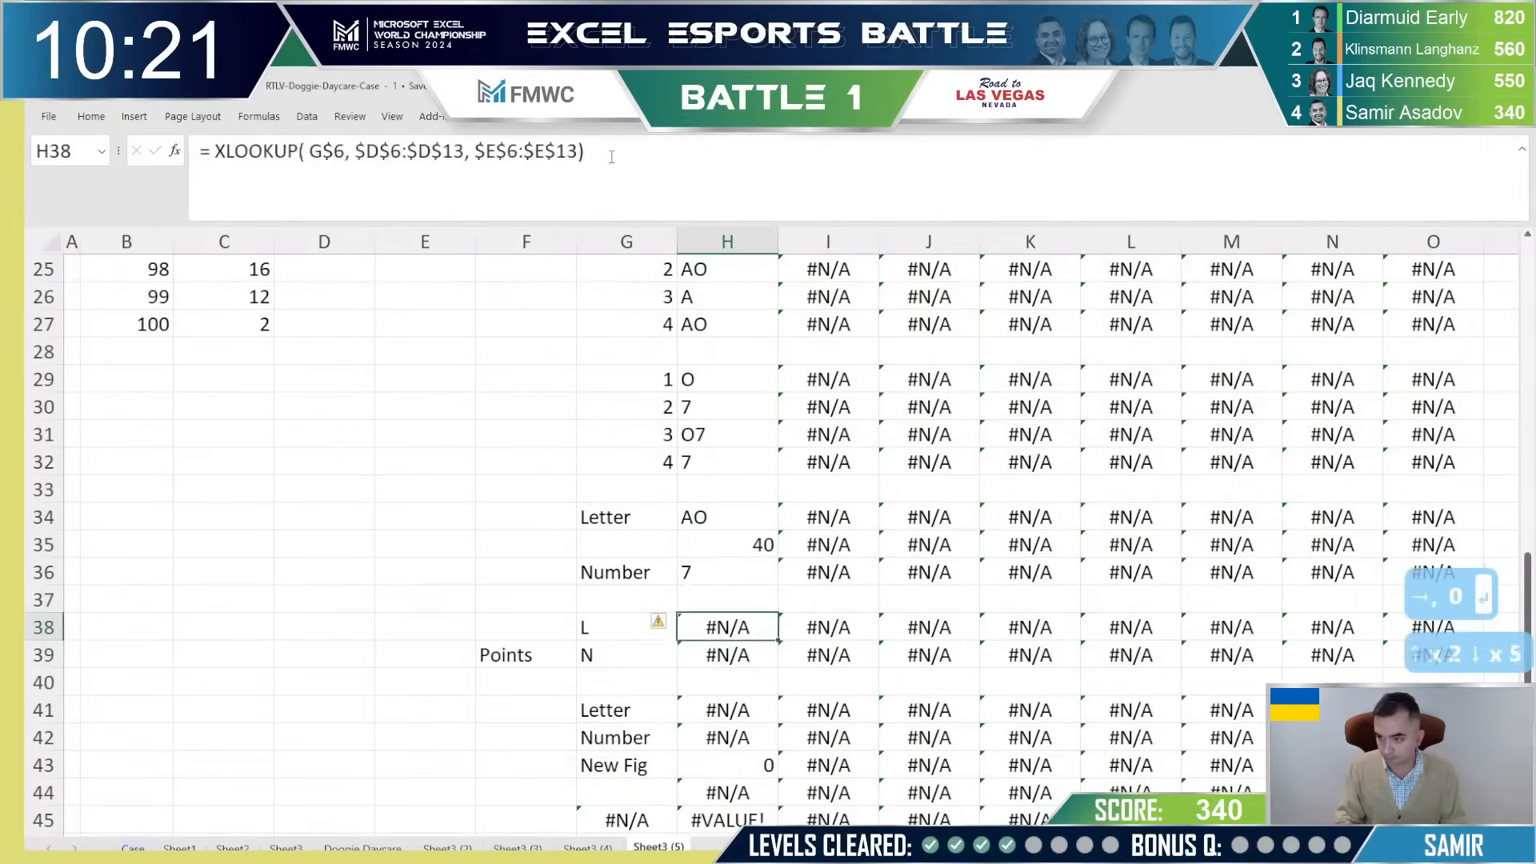
key("F2")
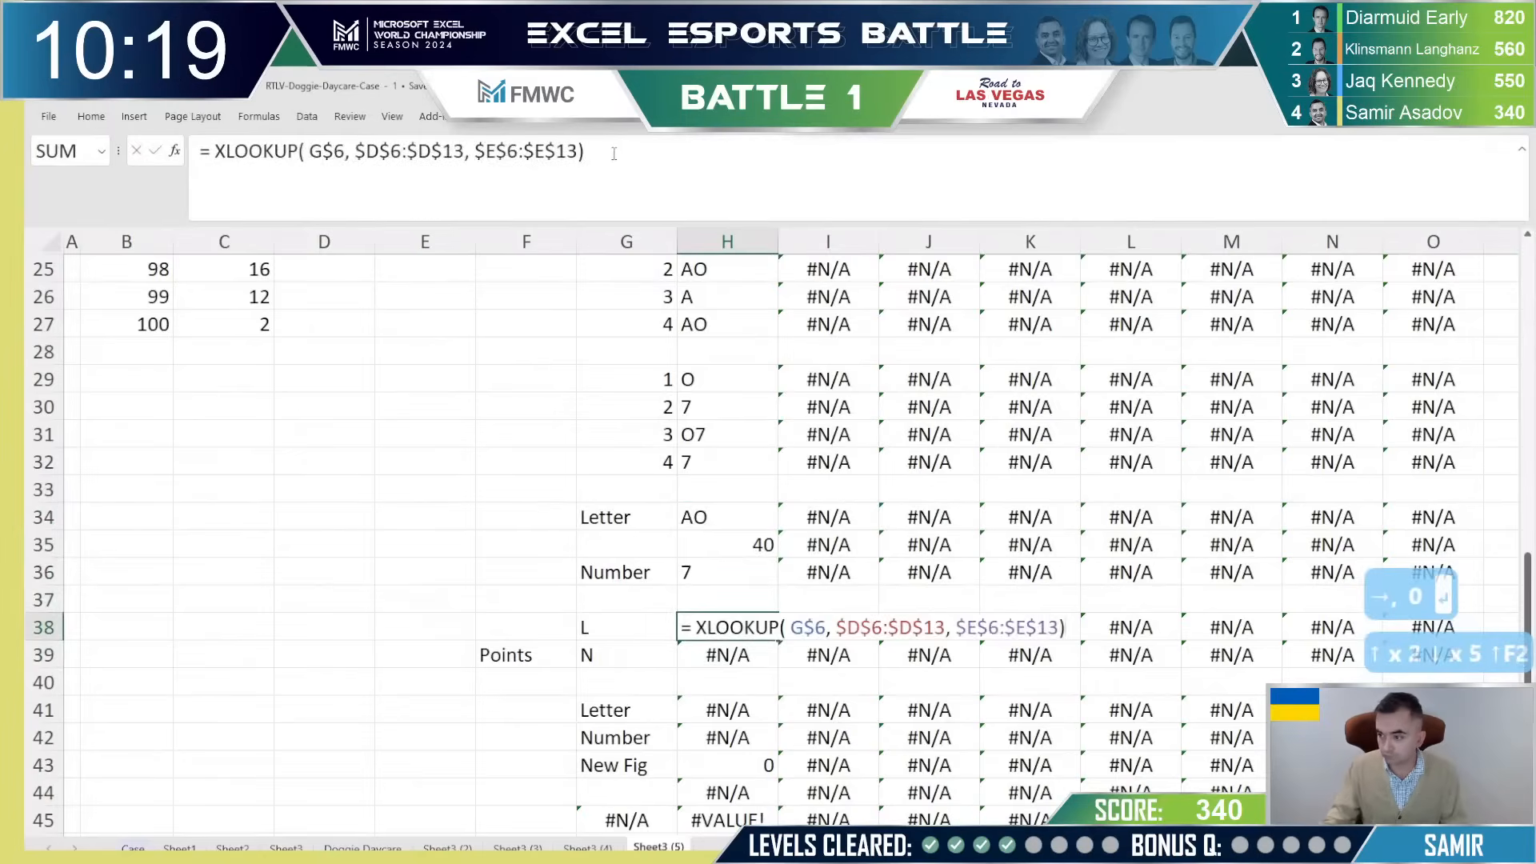
scroll(672, 604, "up", 8)
scroll(671, 604, "down", 3)
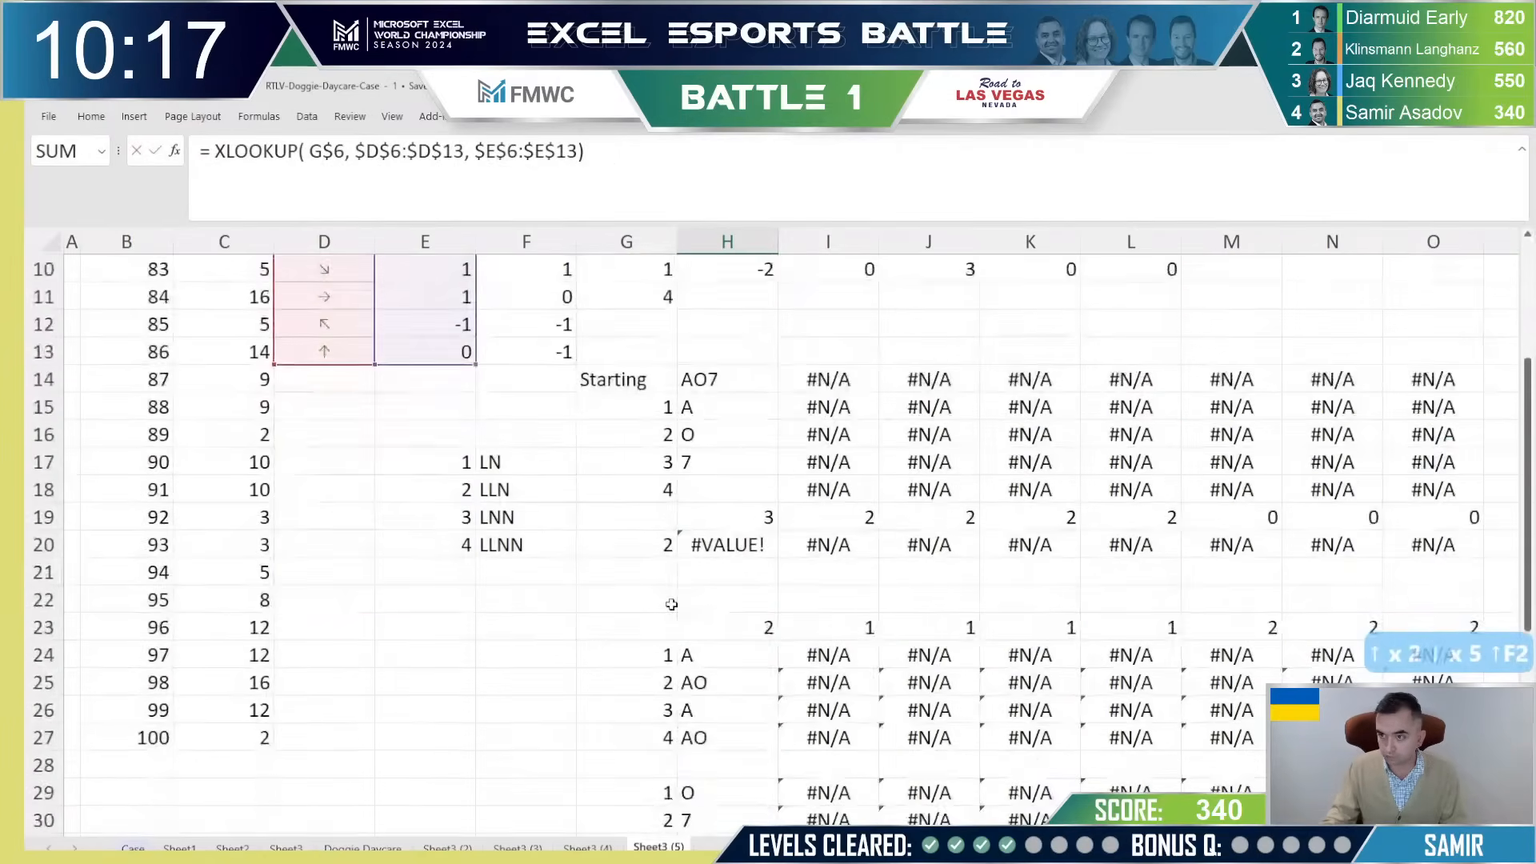
scroll(676, 550, "up", 3)
left_click_drag(655, 414, 720, 443)
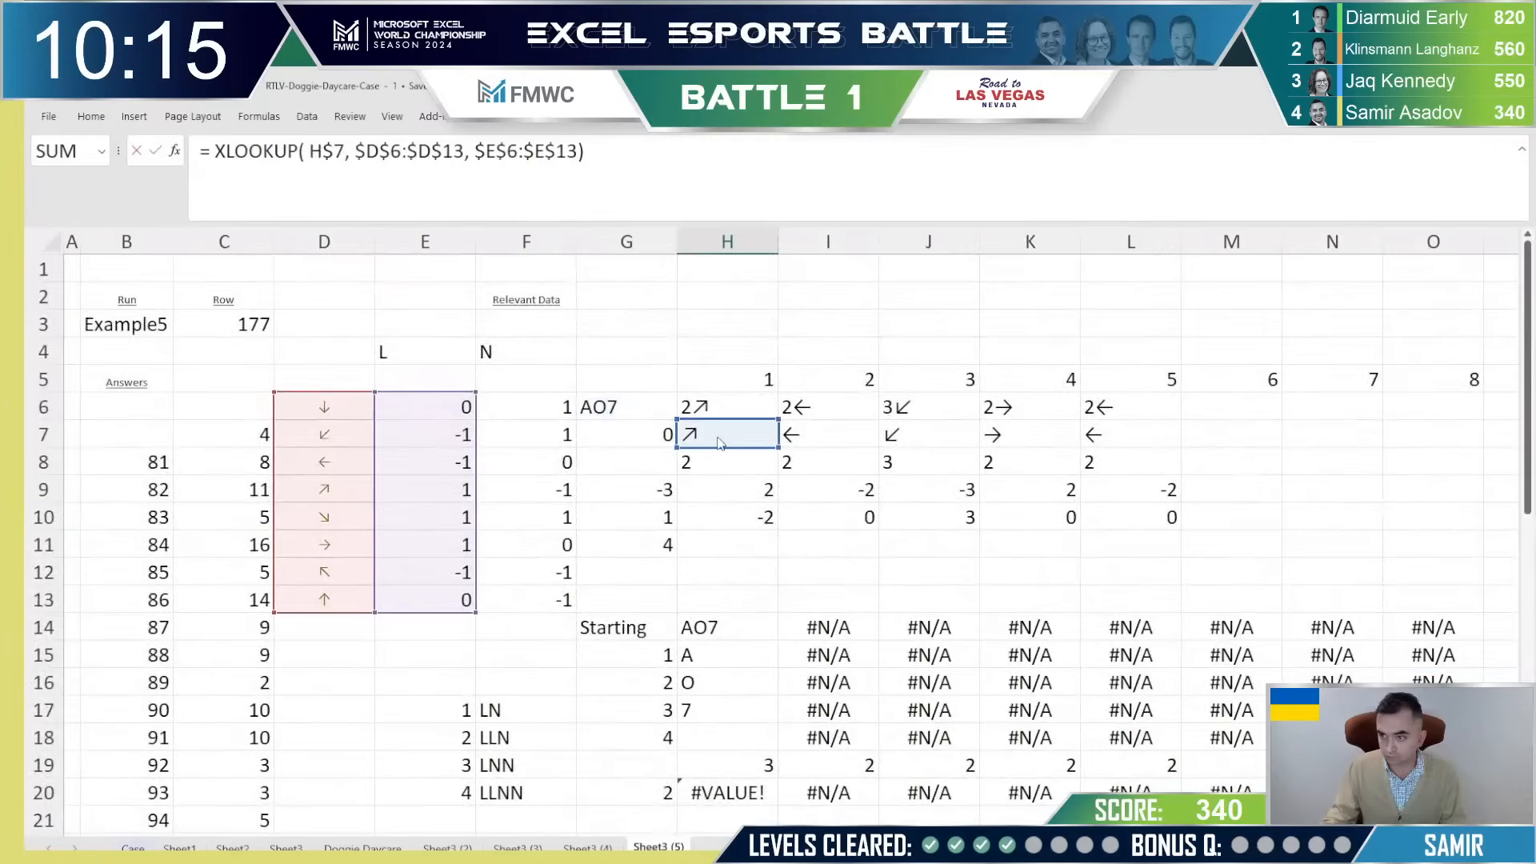
key("Return")
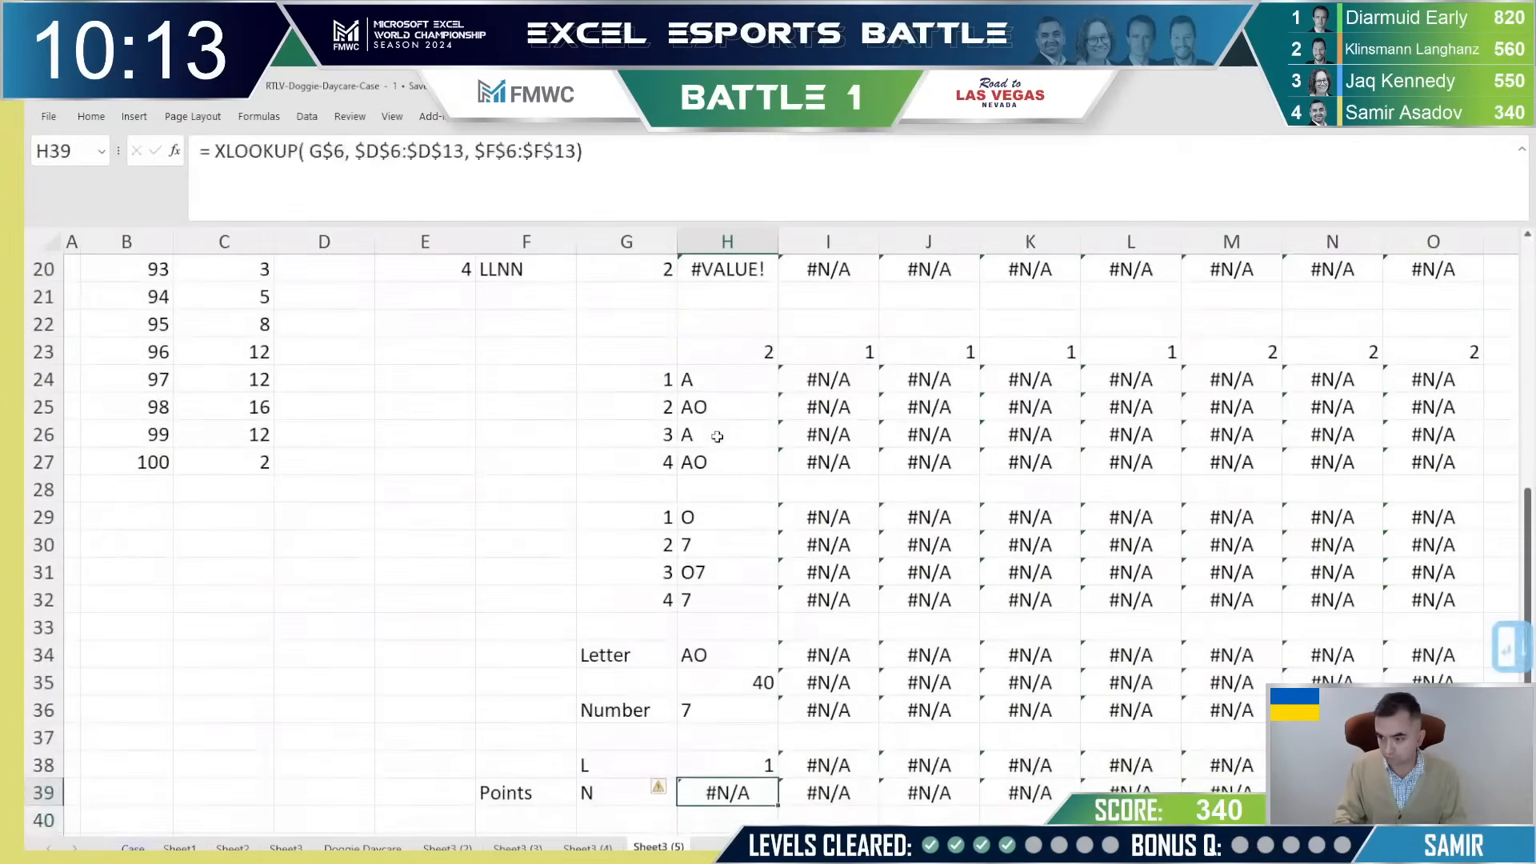
Step: Change the lookup value of the N-row XLOOKUP in H39 to H$7
key("F2")
scroll(704, 544, "up", 6)
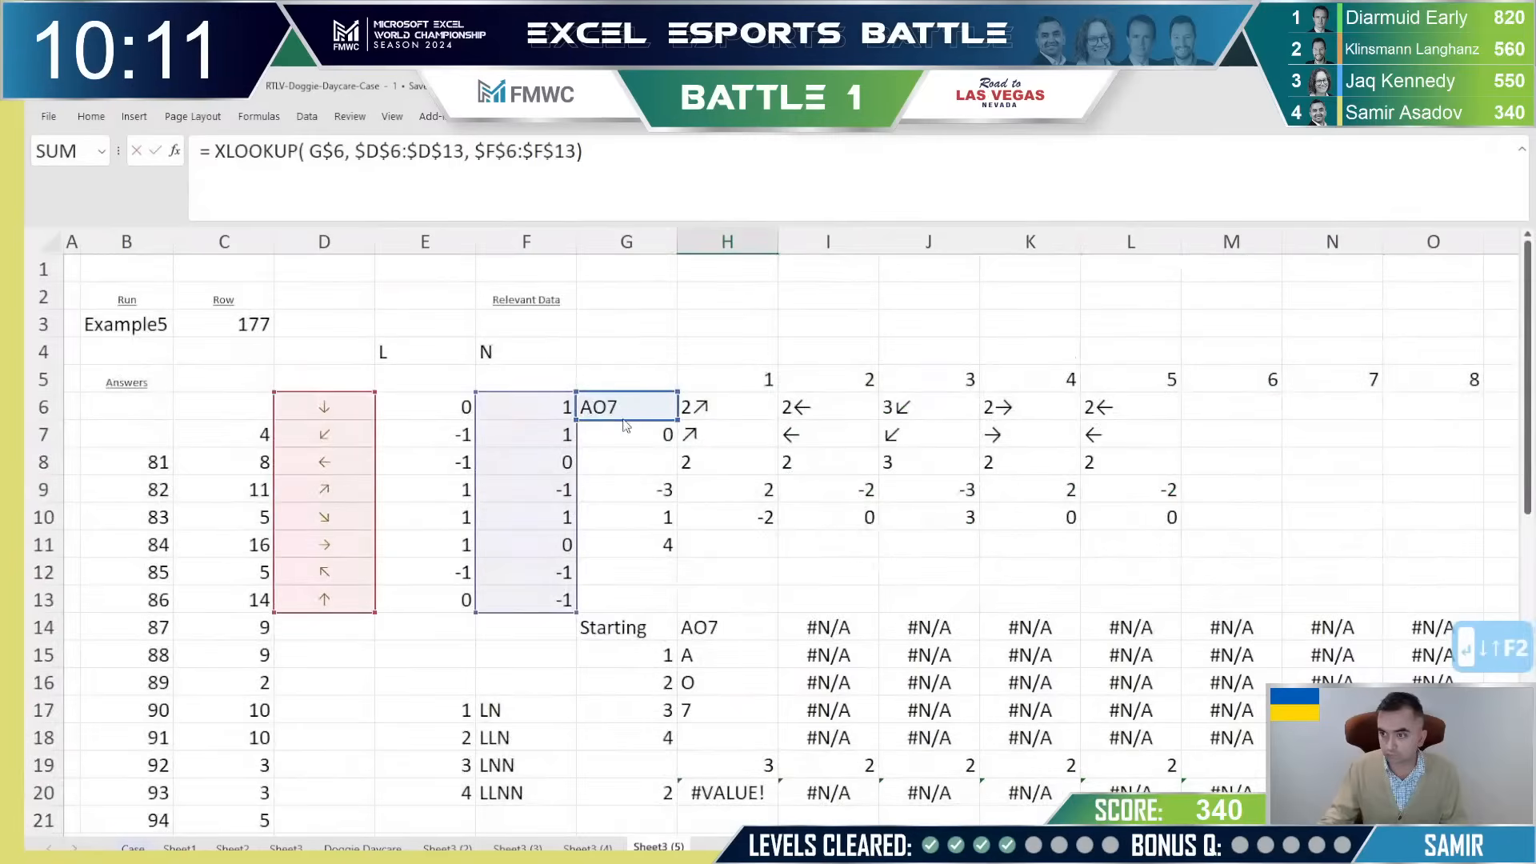
left_click_drag(640, 421, 698, 434)
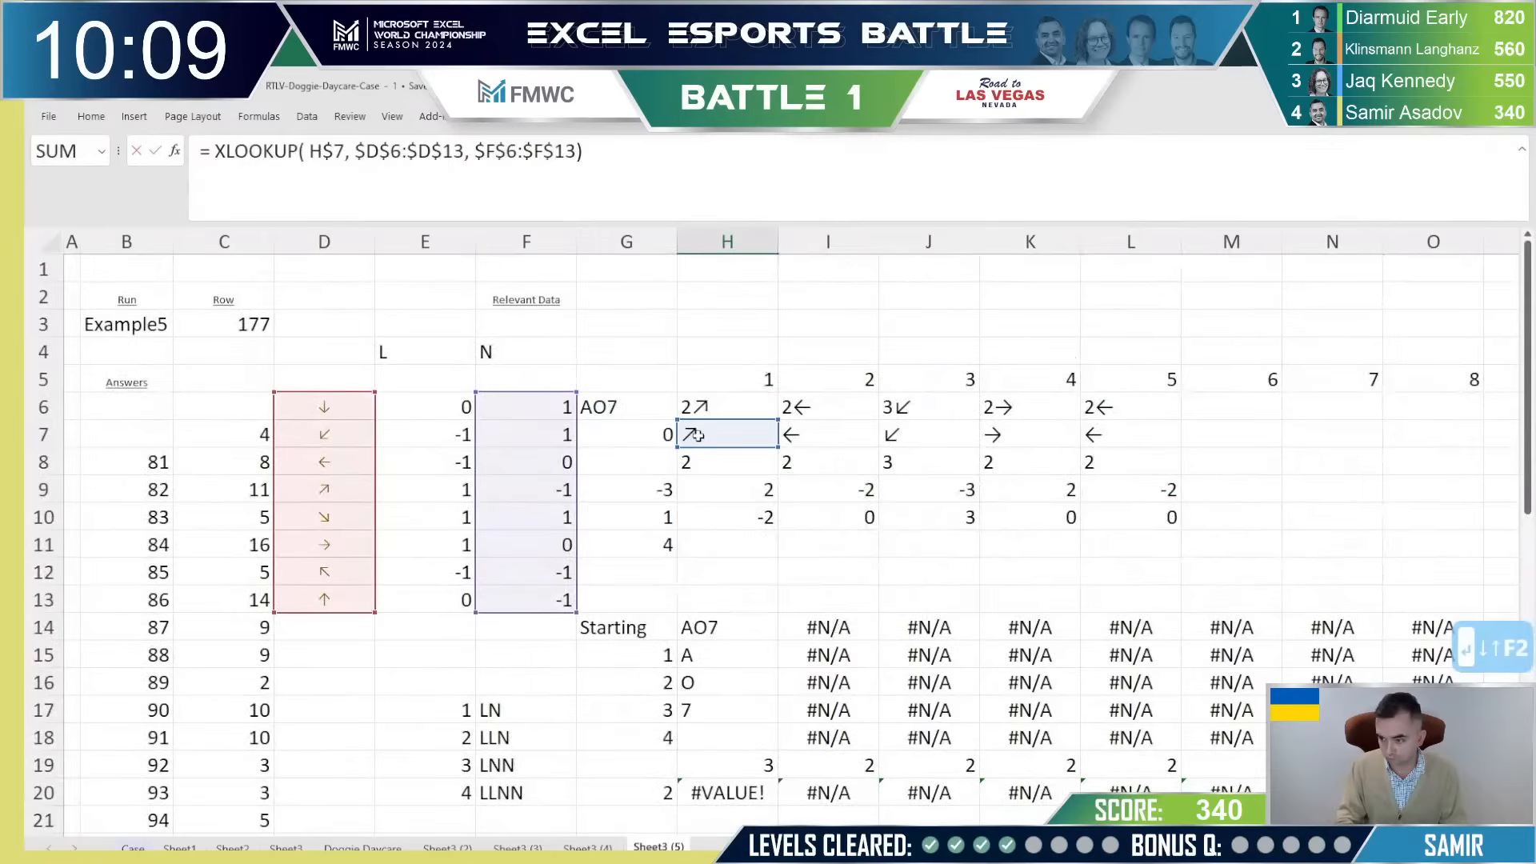
key("Return")
Step: Check the Letter, Number and New Fig formulas in H41:H43 for their cell references
key("Down")
key("Right")
key("Down")
key("Left")
key("Up")
key("Down")
key("Down")
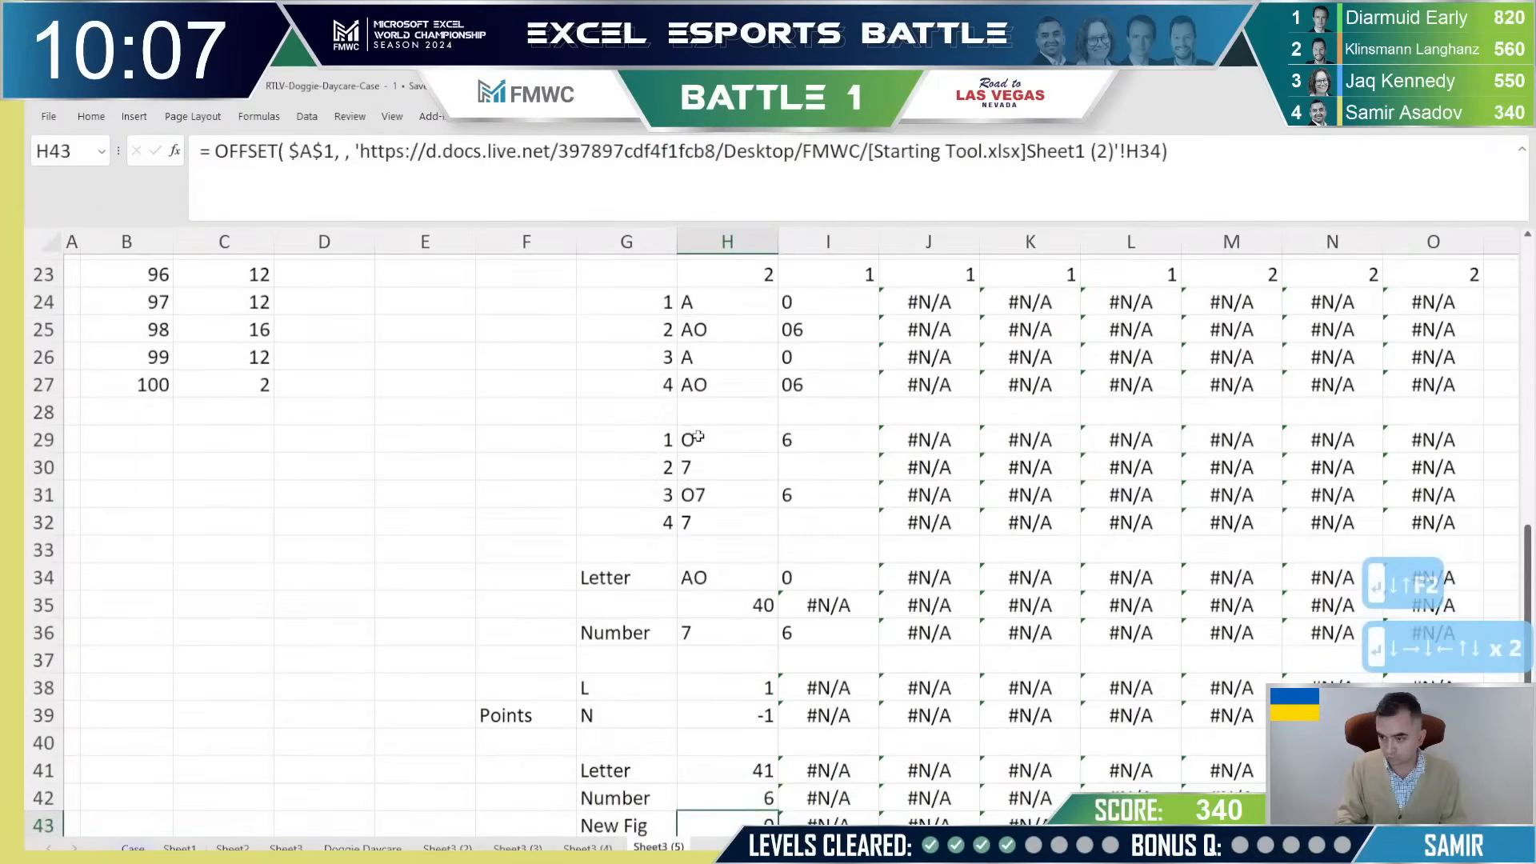
key("Down")
key("Up")
key("Up")
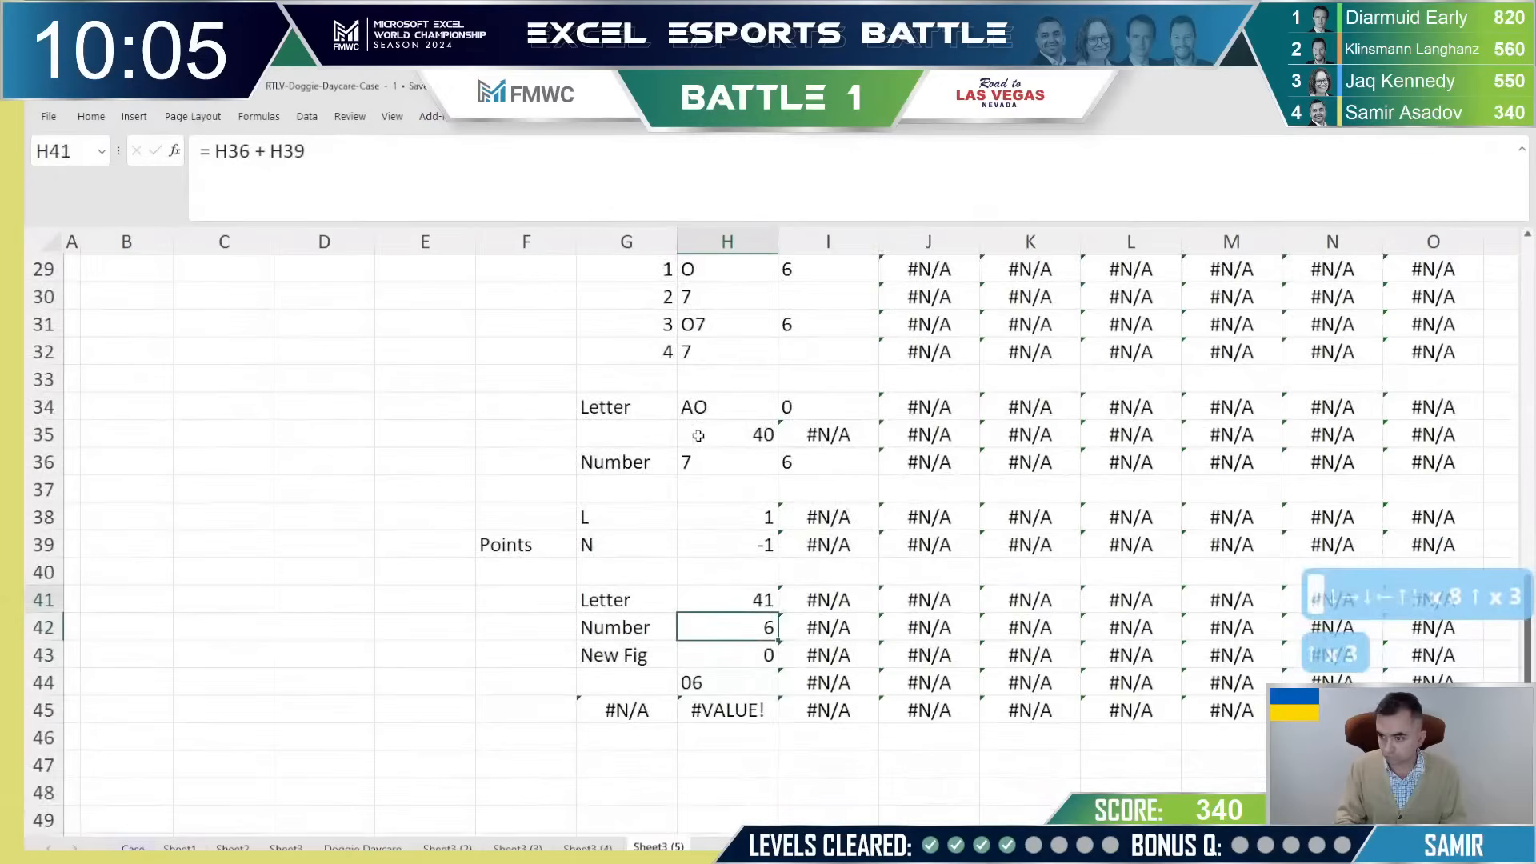
key("Up")
key("F2")
key("Escape")
key("Down")
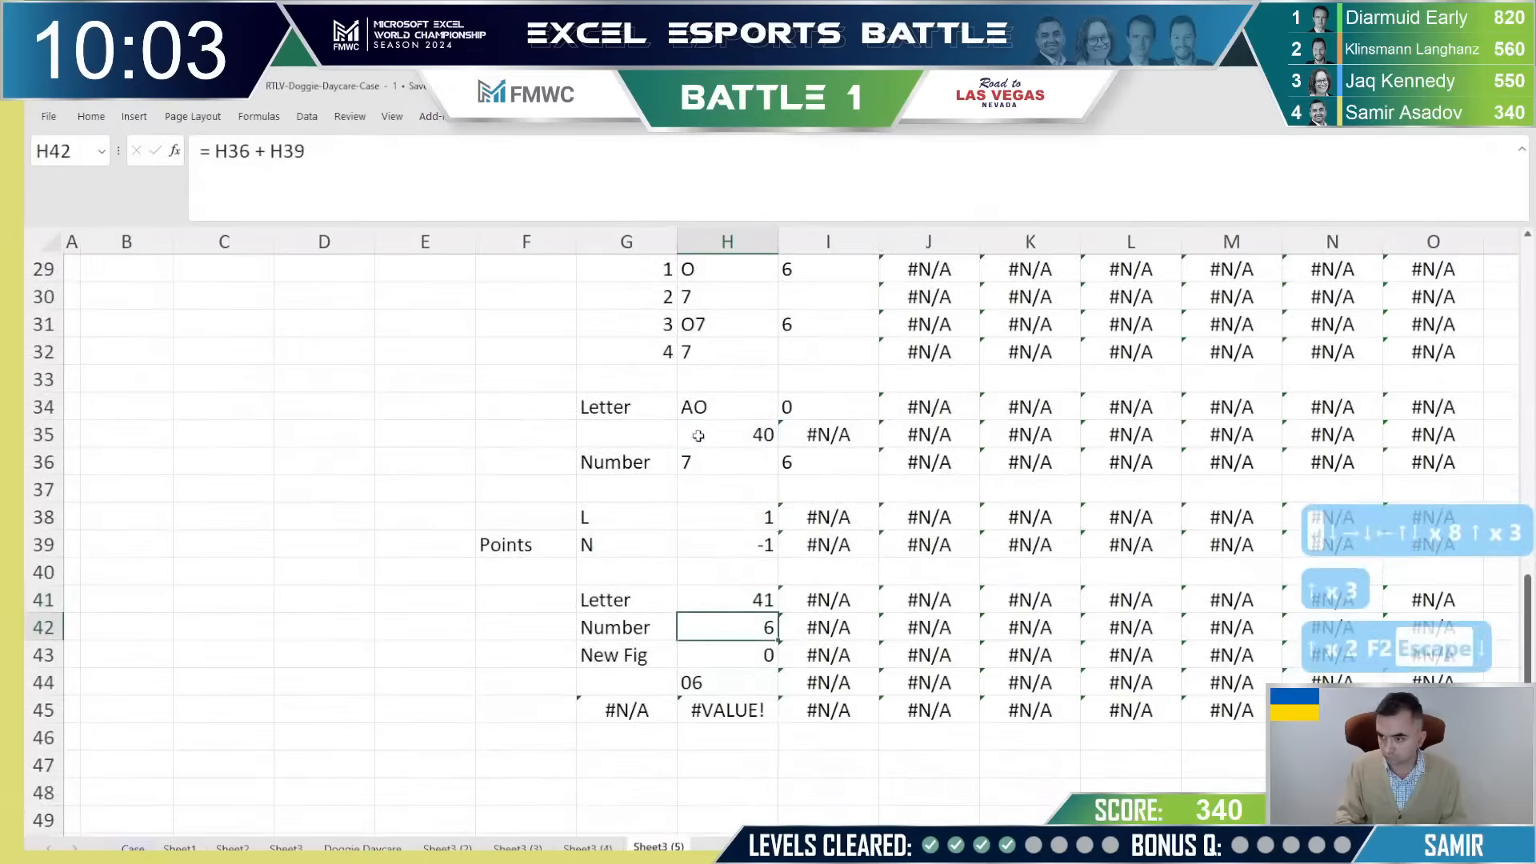
key("F2")
key("Escape")
key("Down")
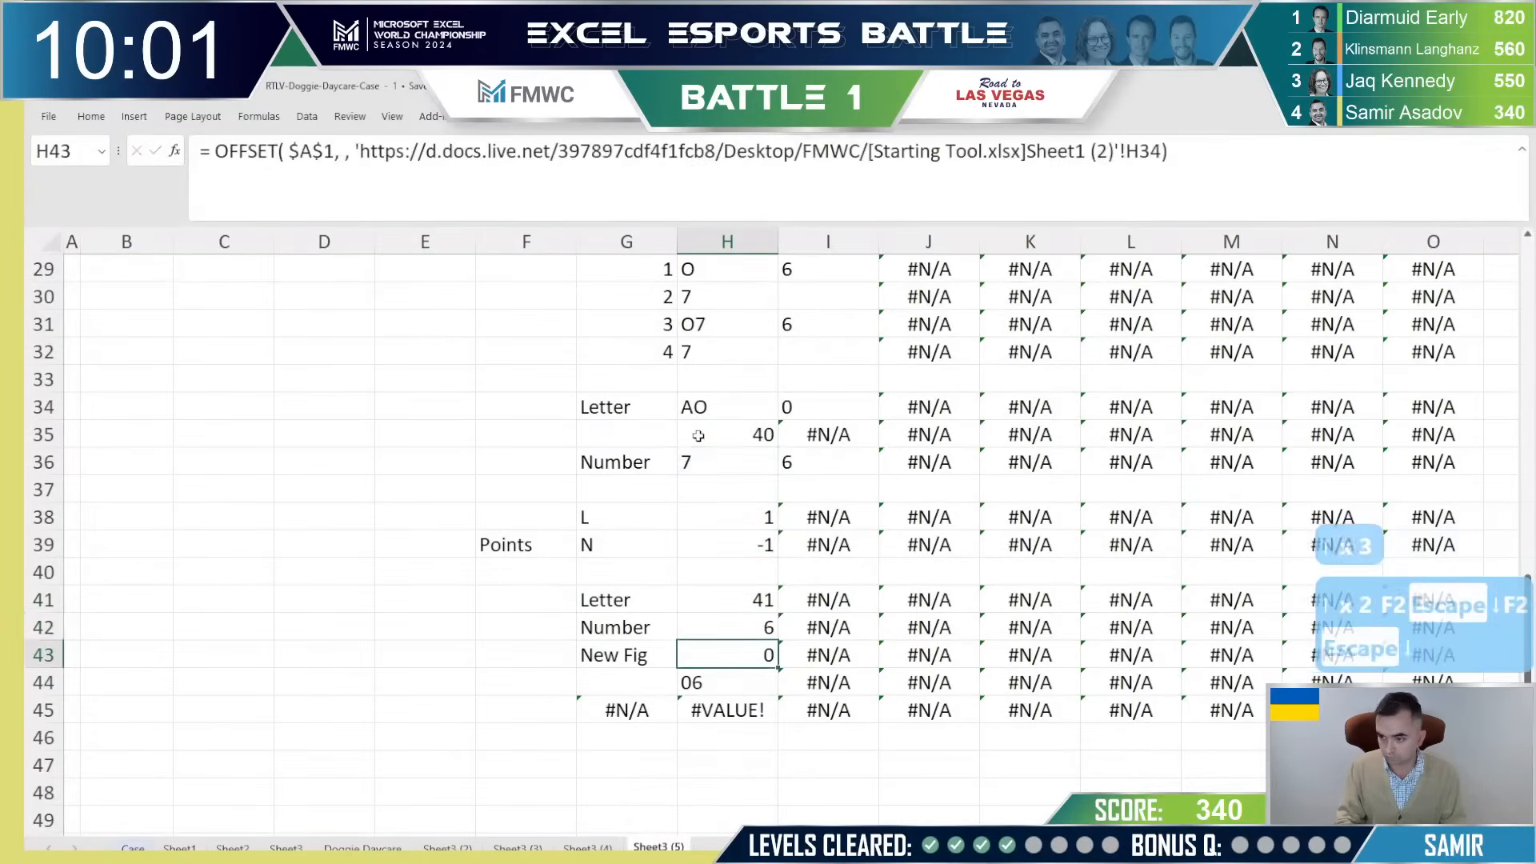
key("F2")
key("Escape")
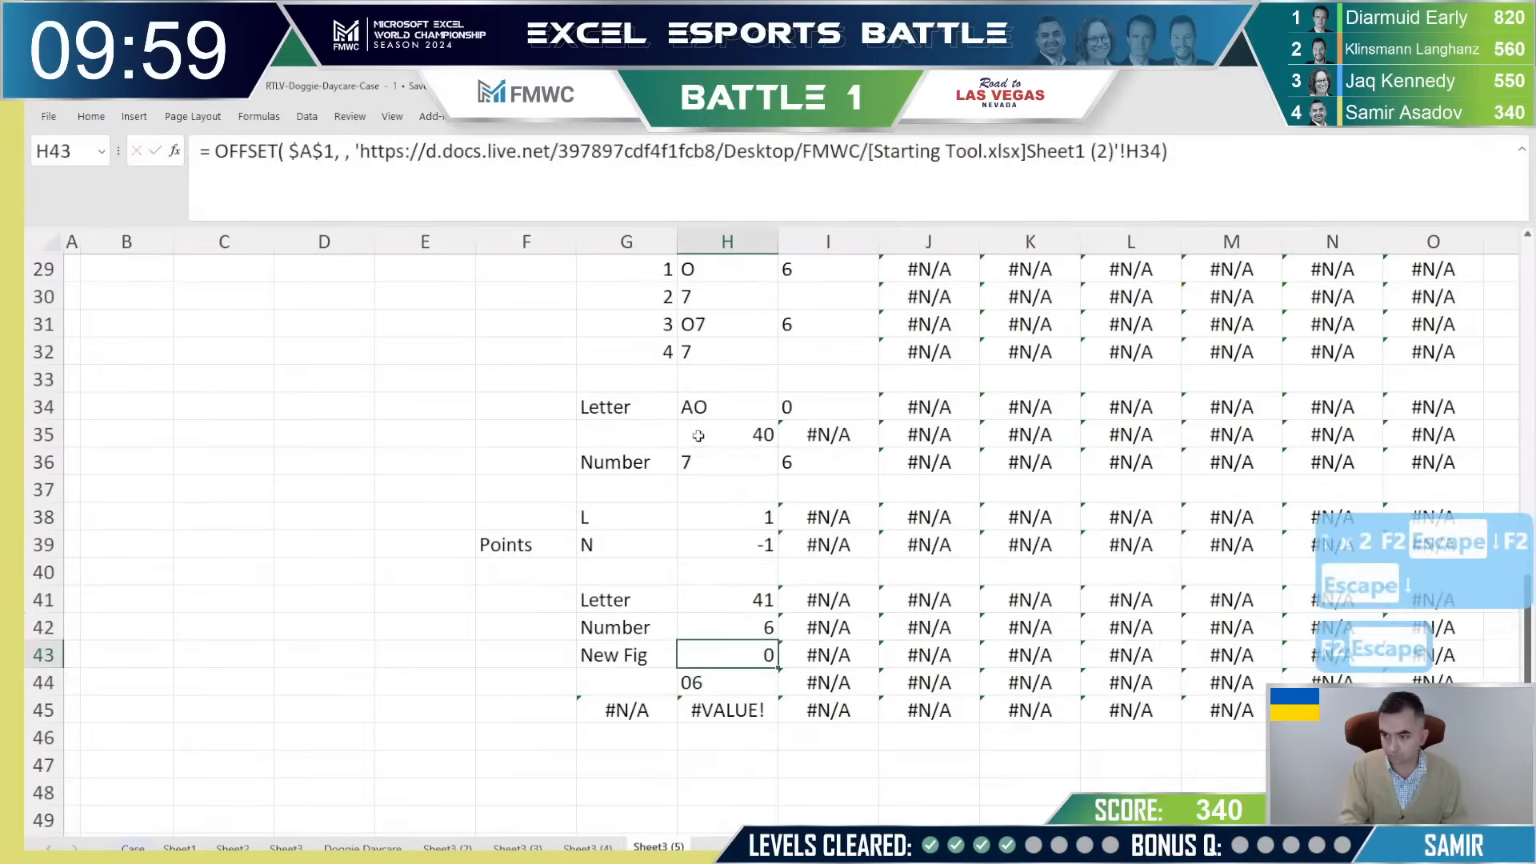
Step: Clear the New Fig formula in H43 and check the concatenation formula in H44
type("=")
key("Escape")
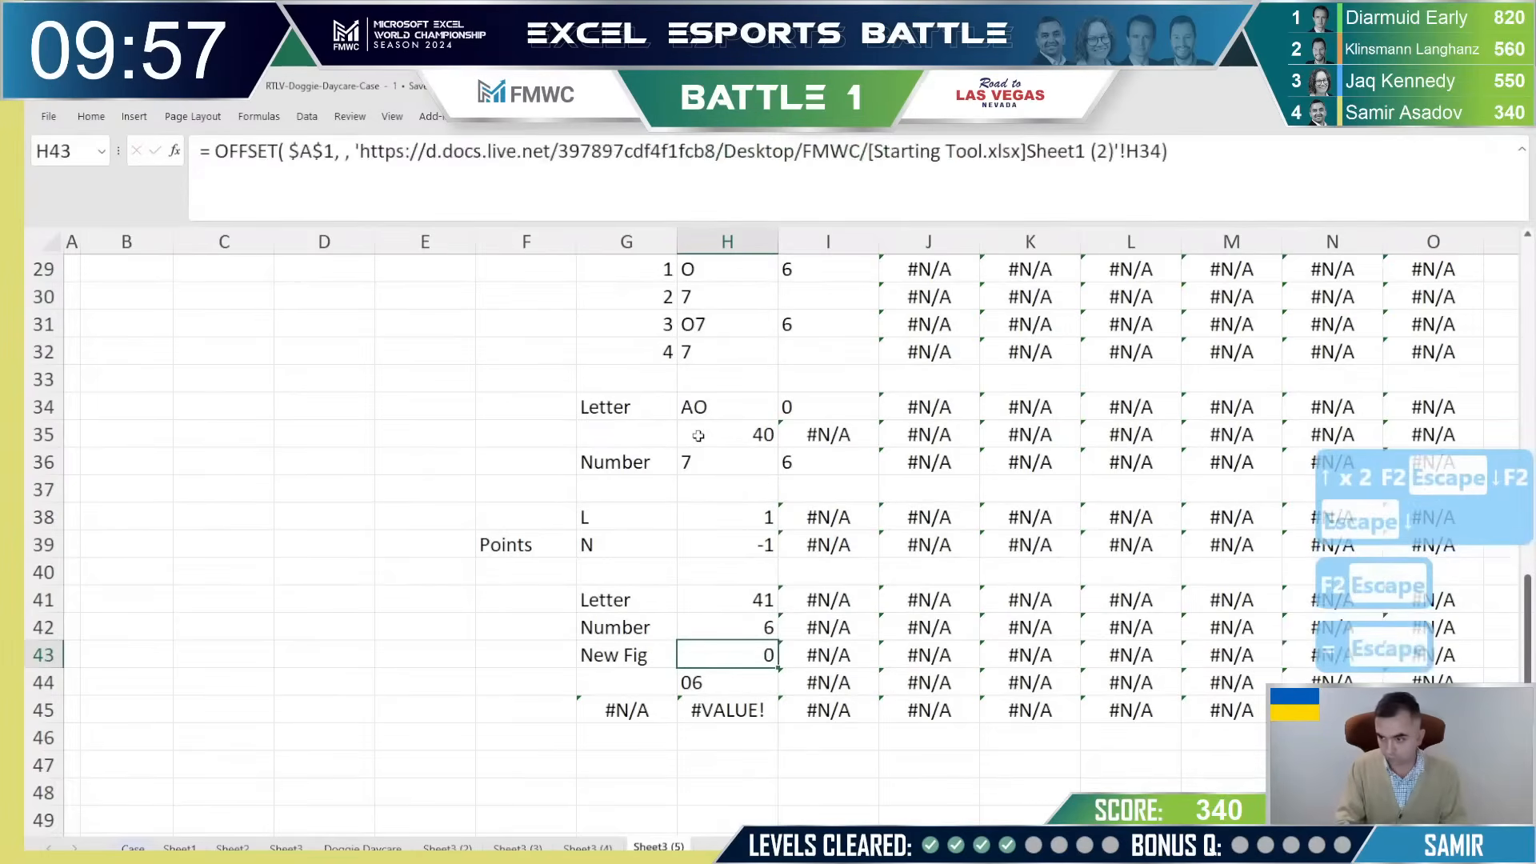
key("Delete")
key("Down")
key("F2")
key("Escape")
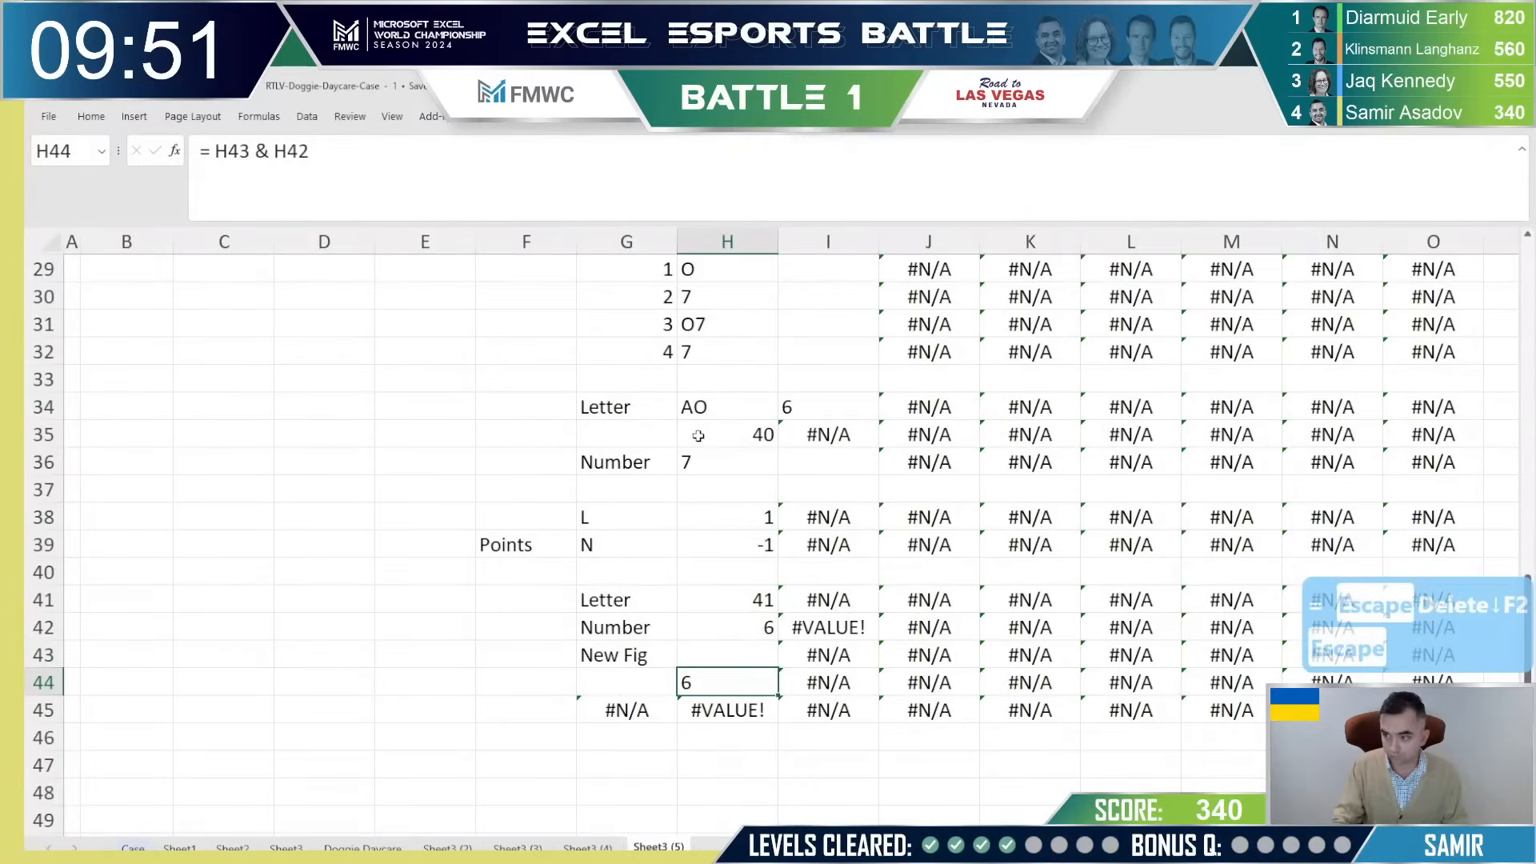
Step: Begin an OFFSET formula in the New Fig cell H43, using Doggie Daycare cell A52 as reference and the letter index in H41
key("Up")
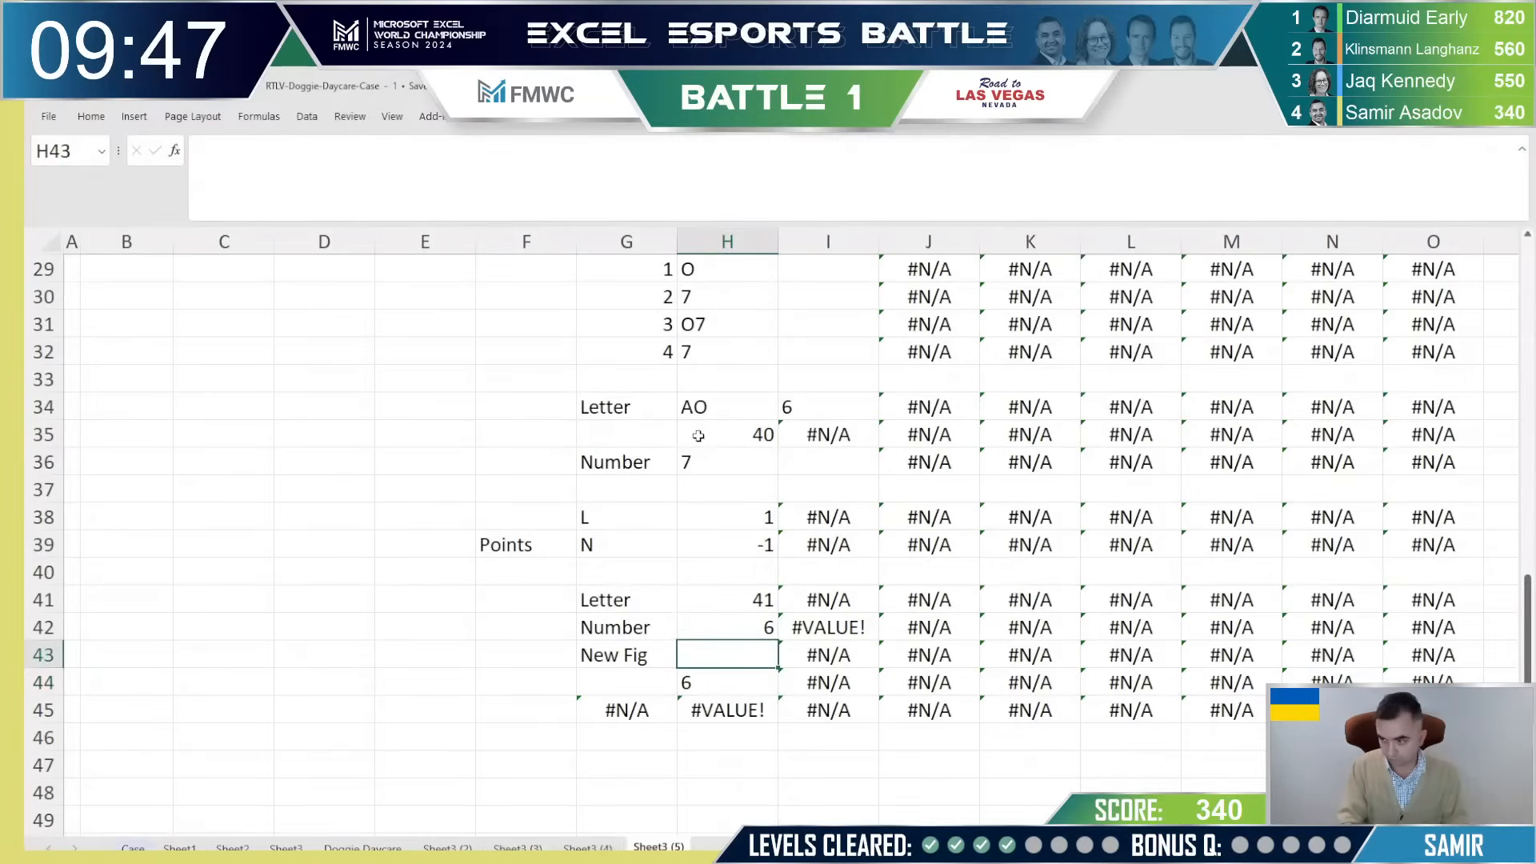
type("=of")
key("Tab")
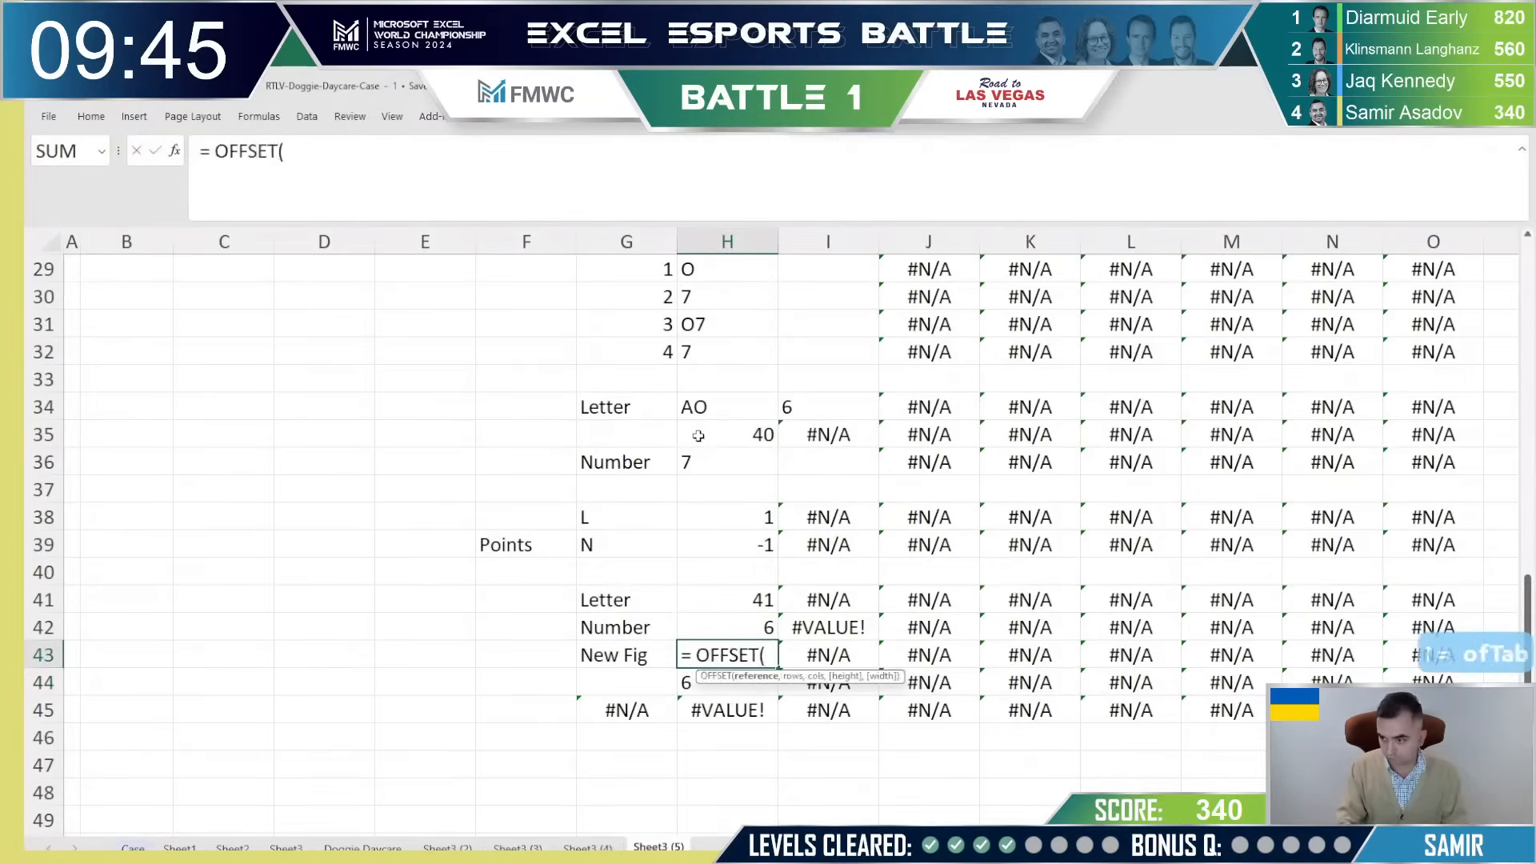
key("ctrl+Page_Up")
key("ctrl+Page_Up")
key("ctrl+Page_Up")
key("ctrl+Page_Up")
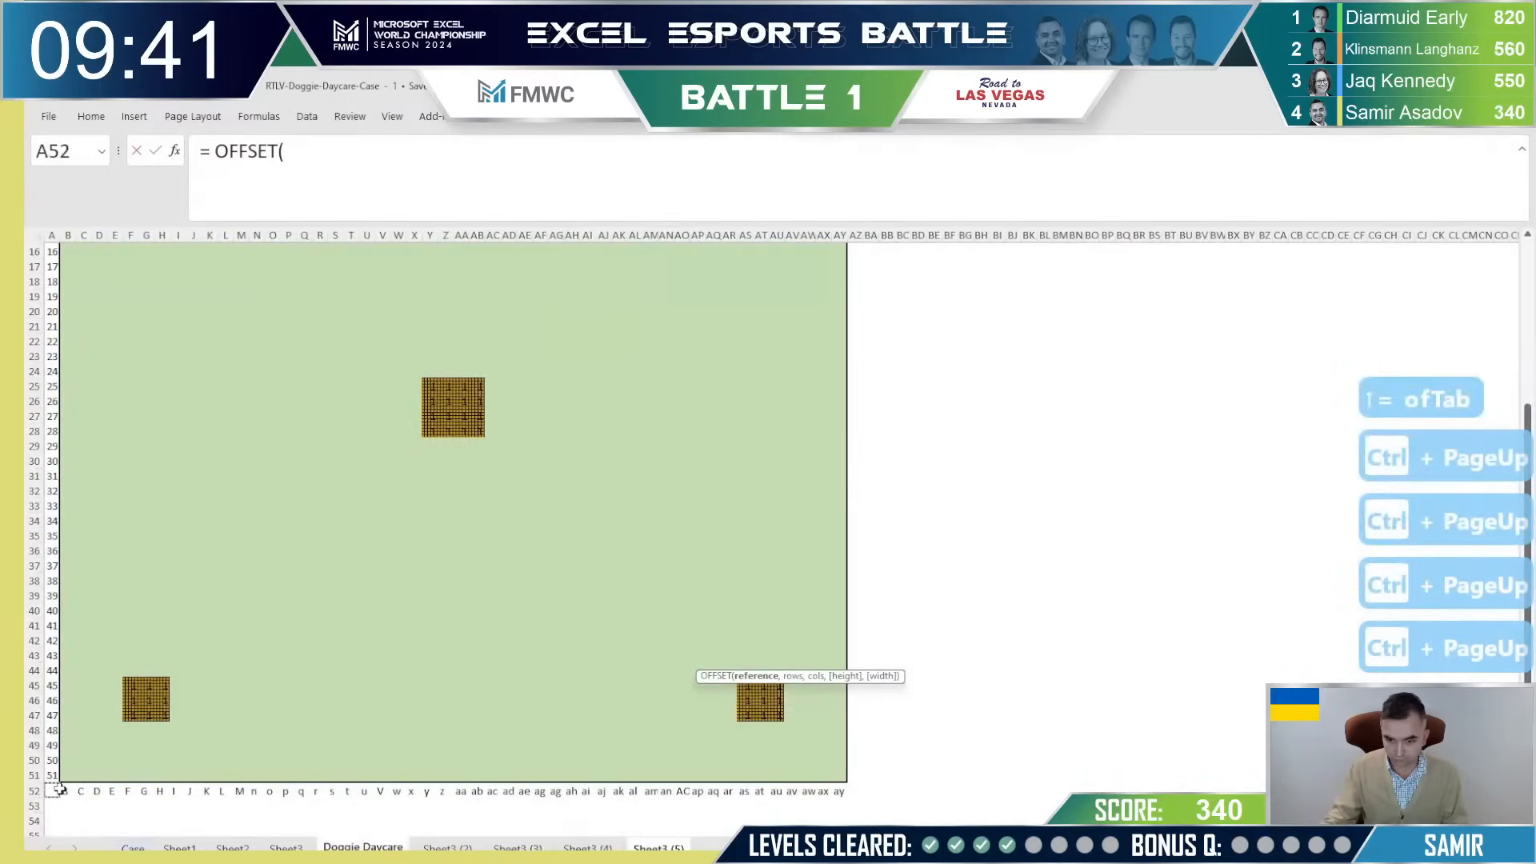
left_click(60, 790)
type("m")
key("ctrl+Page_Down")
key("ctrl+Page_Down")
key("ctrl+Page_Down")
key("ctrl+Page_Down")
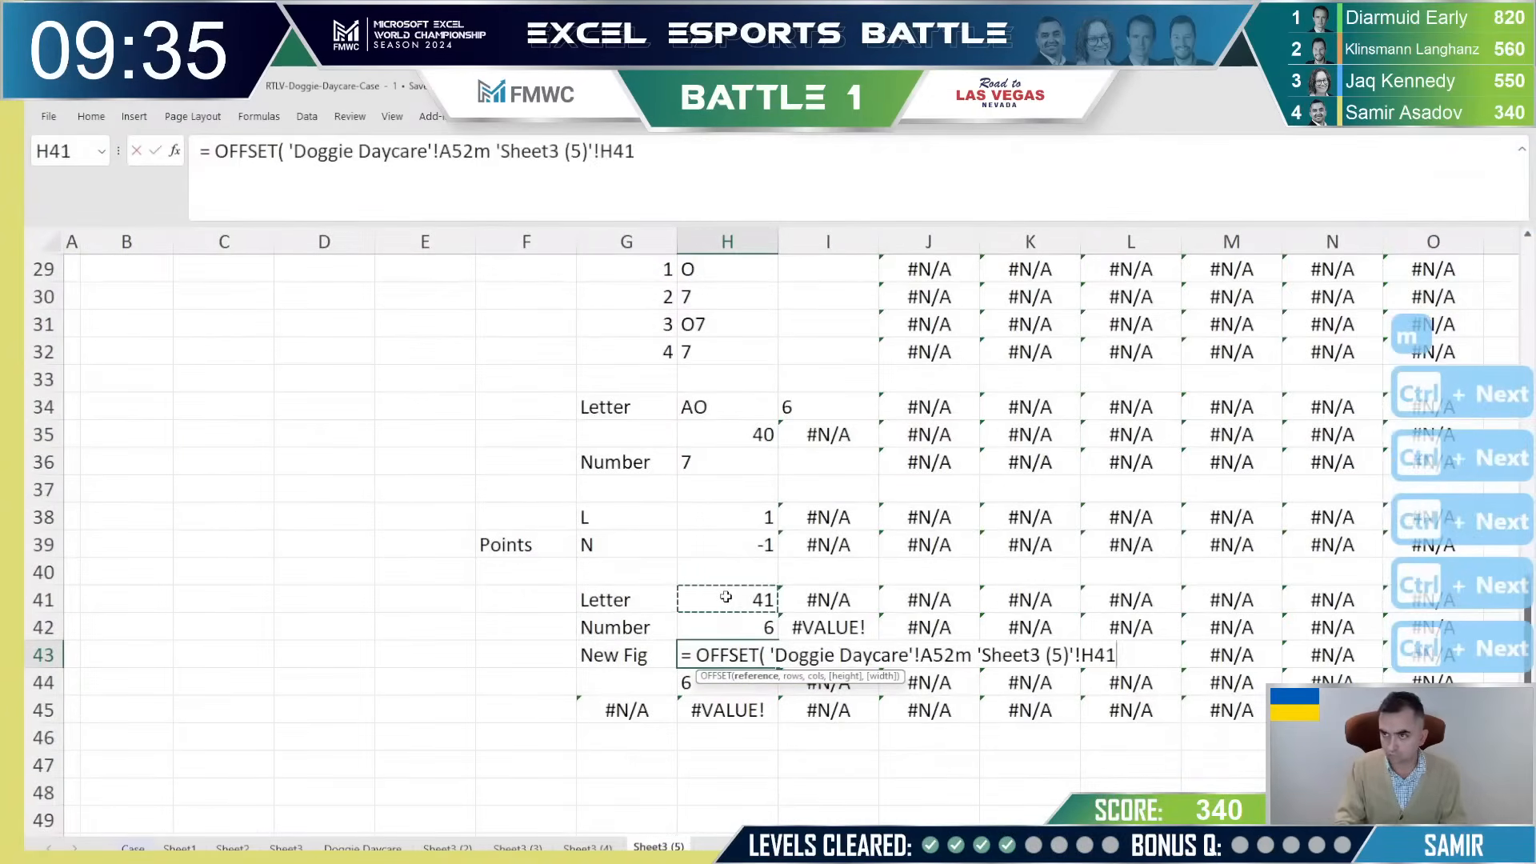
Step: Correct the separator after A52 in H43, leave the rows argument empty, use H41 as columns, and complete the formula
key("Return")
key("Escape")
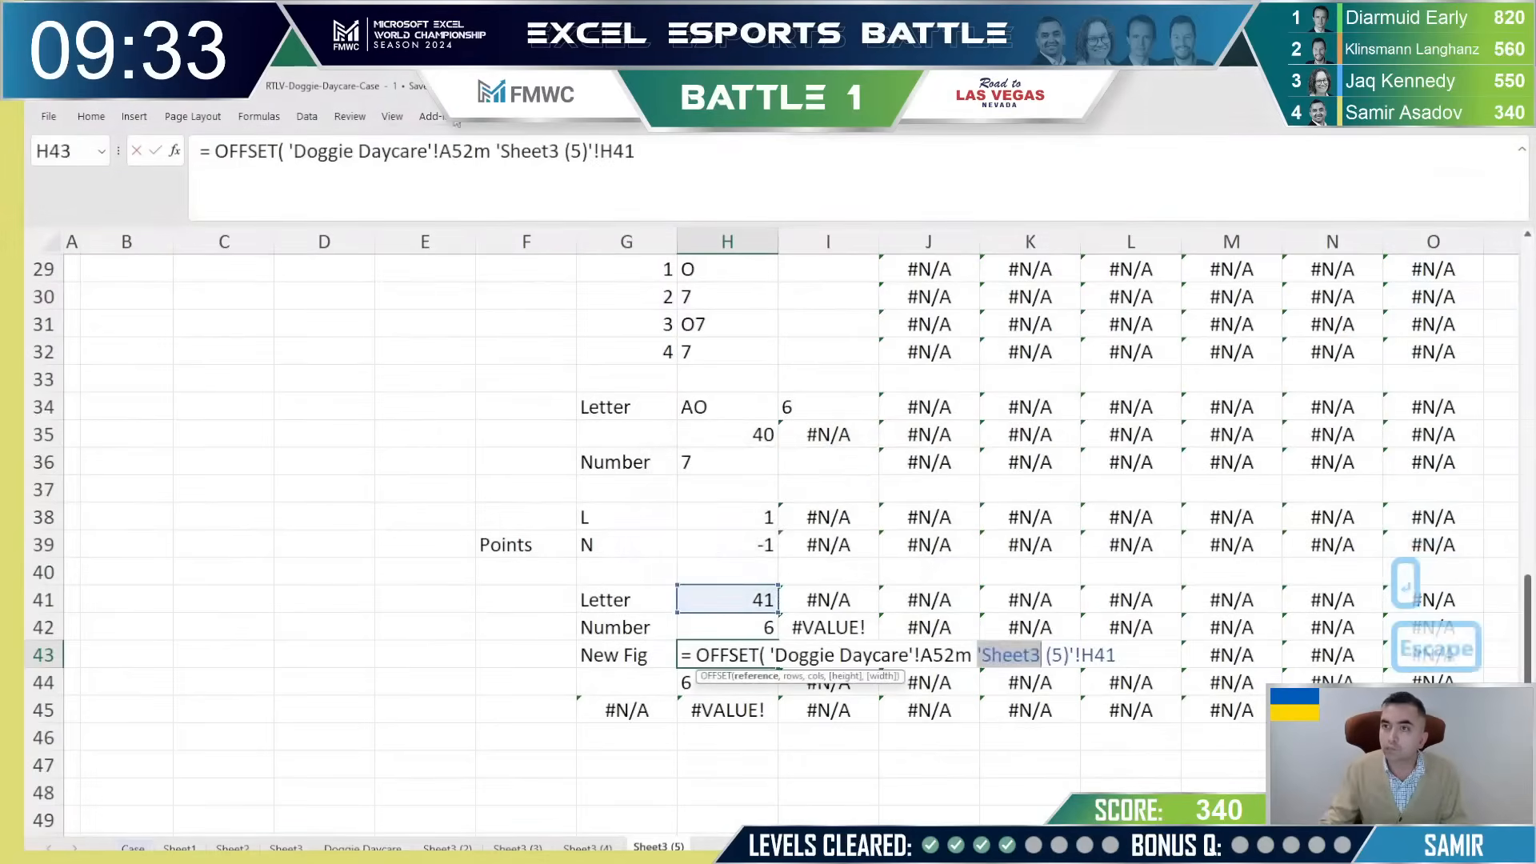
left_click(490, 151)
key("BackSpace")
type(",")
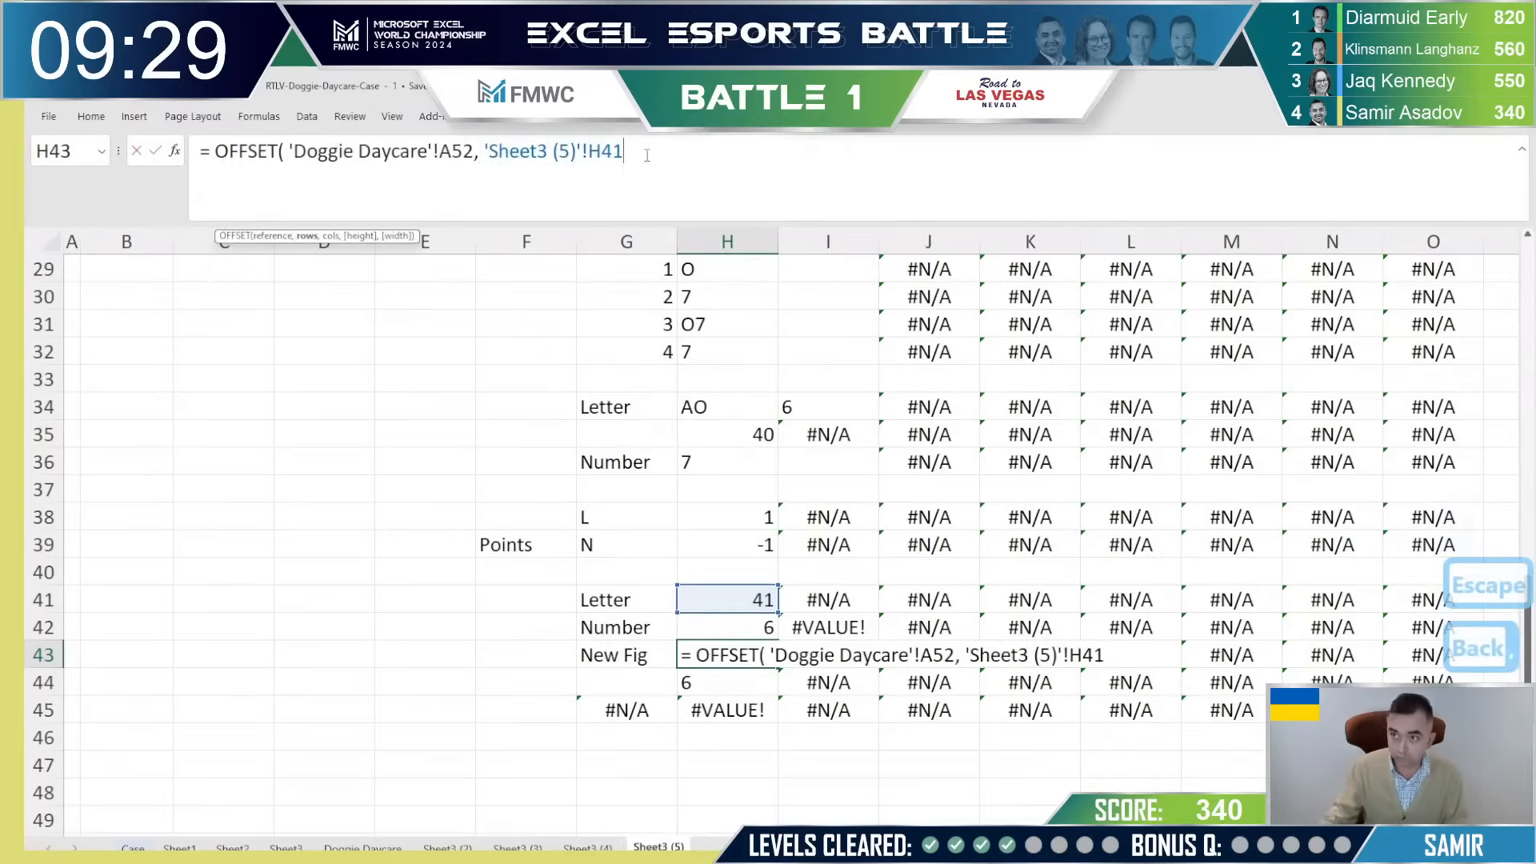
left_click(478, 154)
type(",")
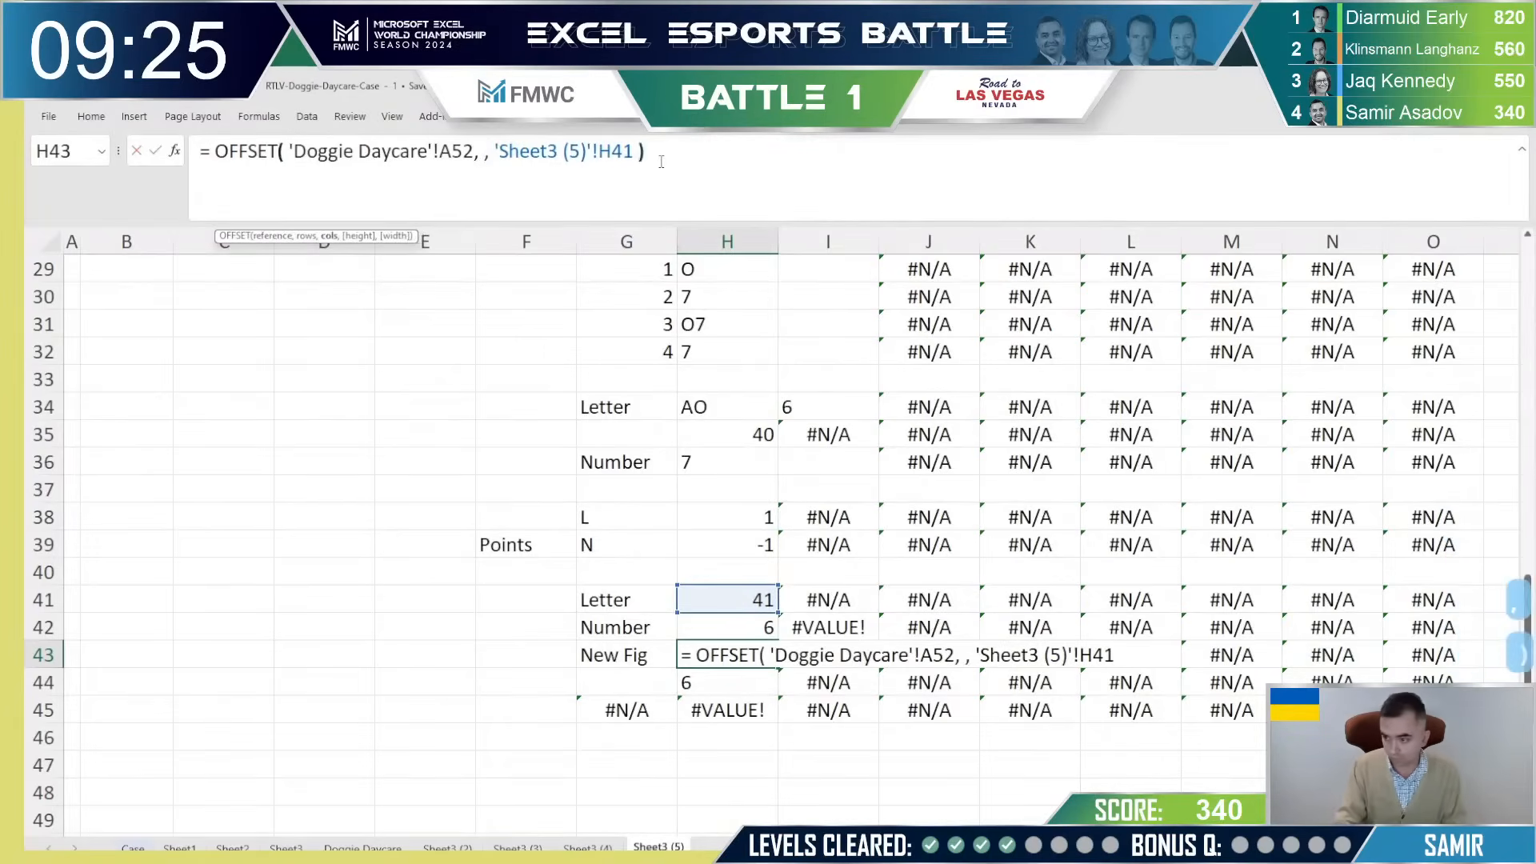
key("Return")
Step: Clear the leftover OFFSET formula with external workbook links from H45
key("Up")
key("Down")
key("Down")
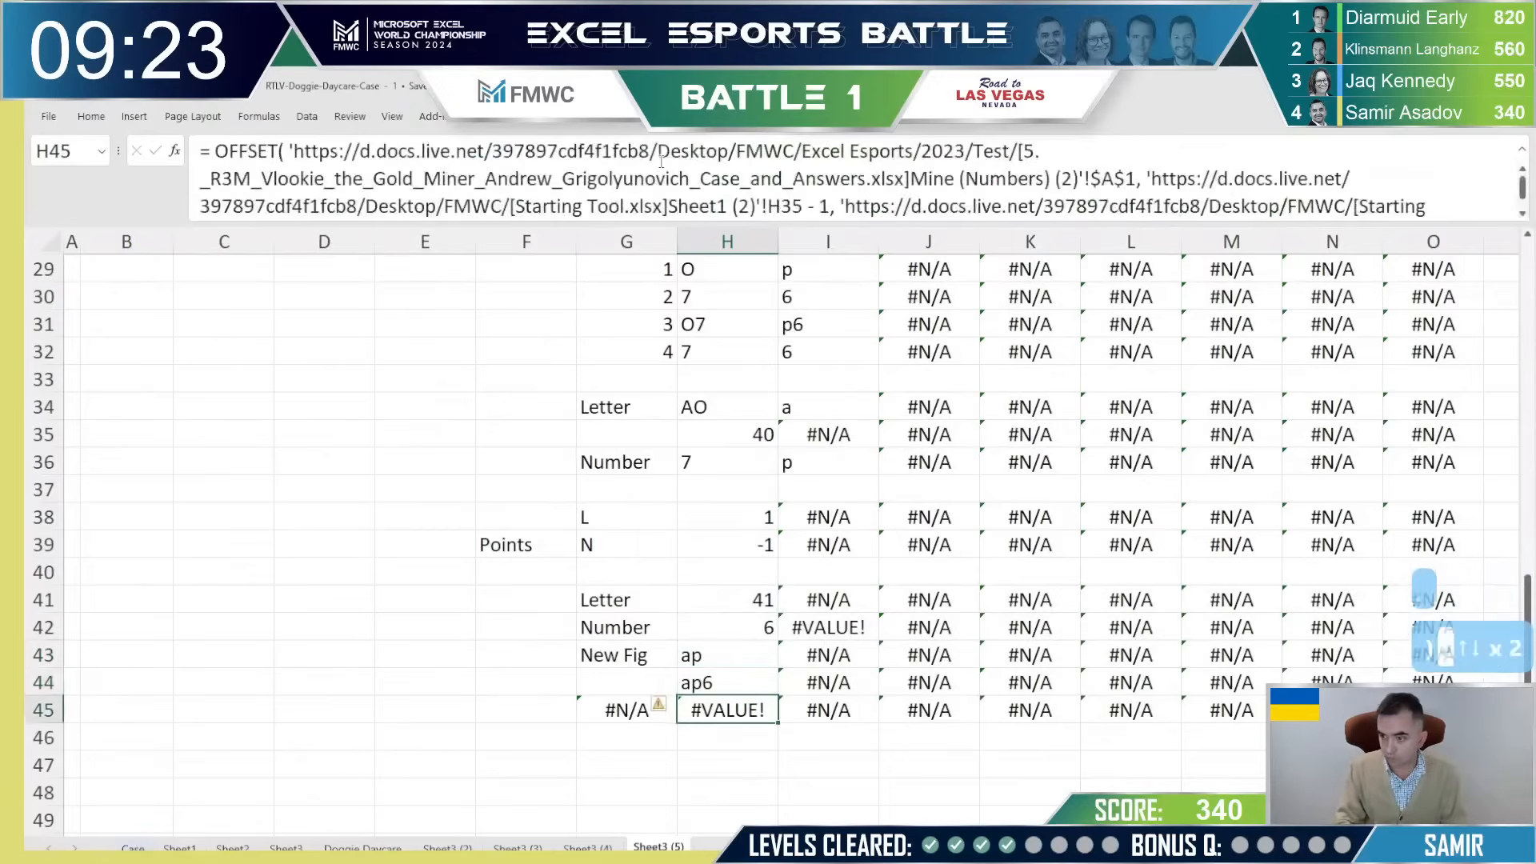
key("Up")
key("Down")
key("Delete")
key("Down")
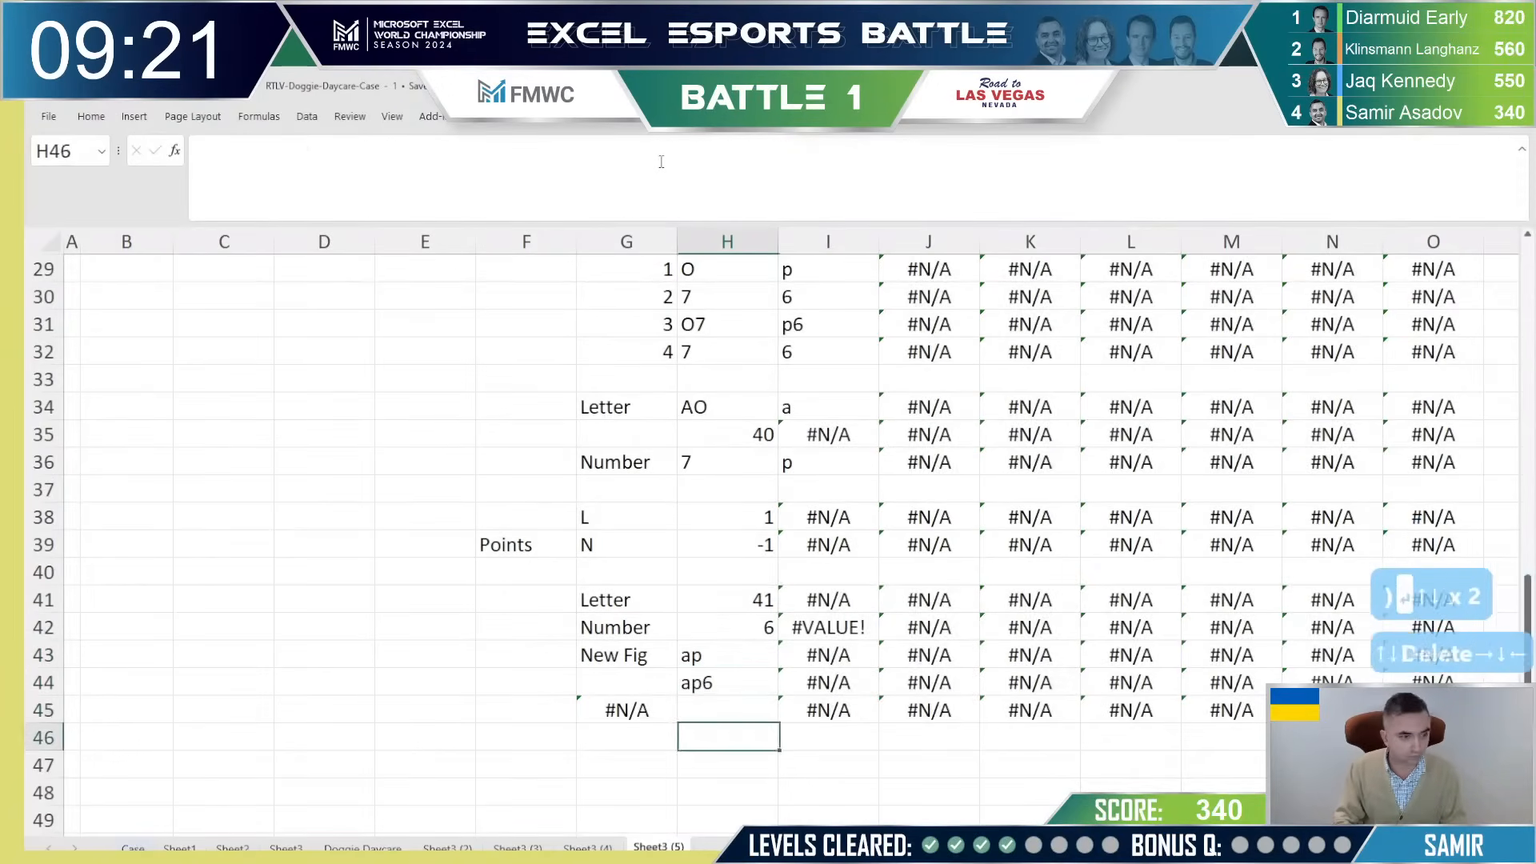
key("Down")
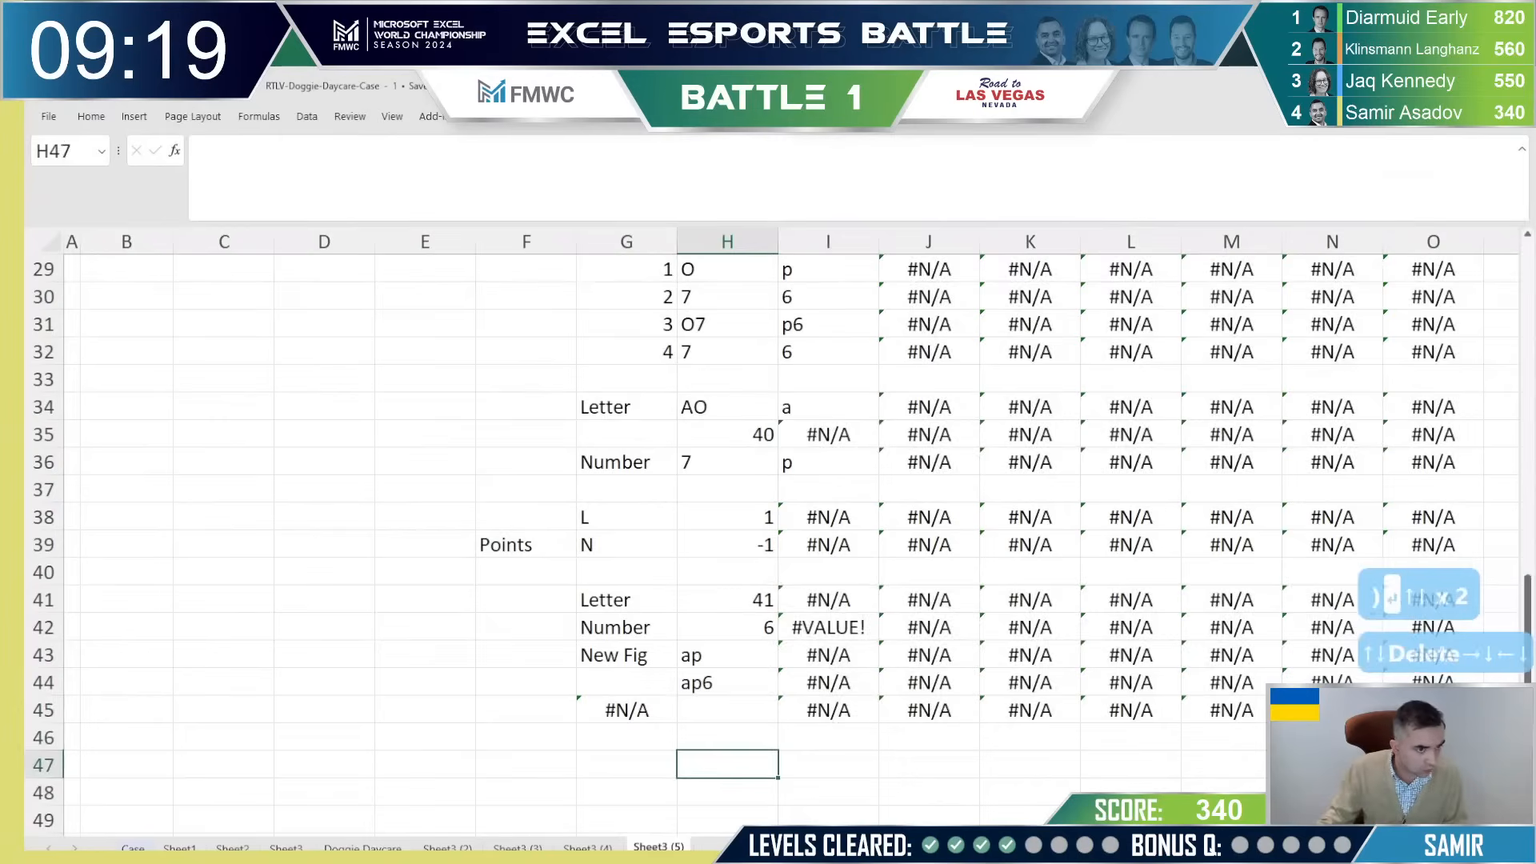
key("alt+Tab")
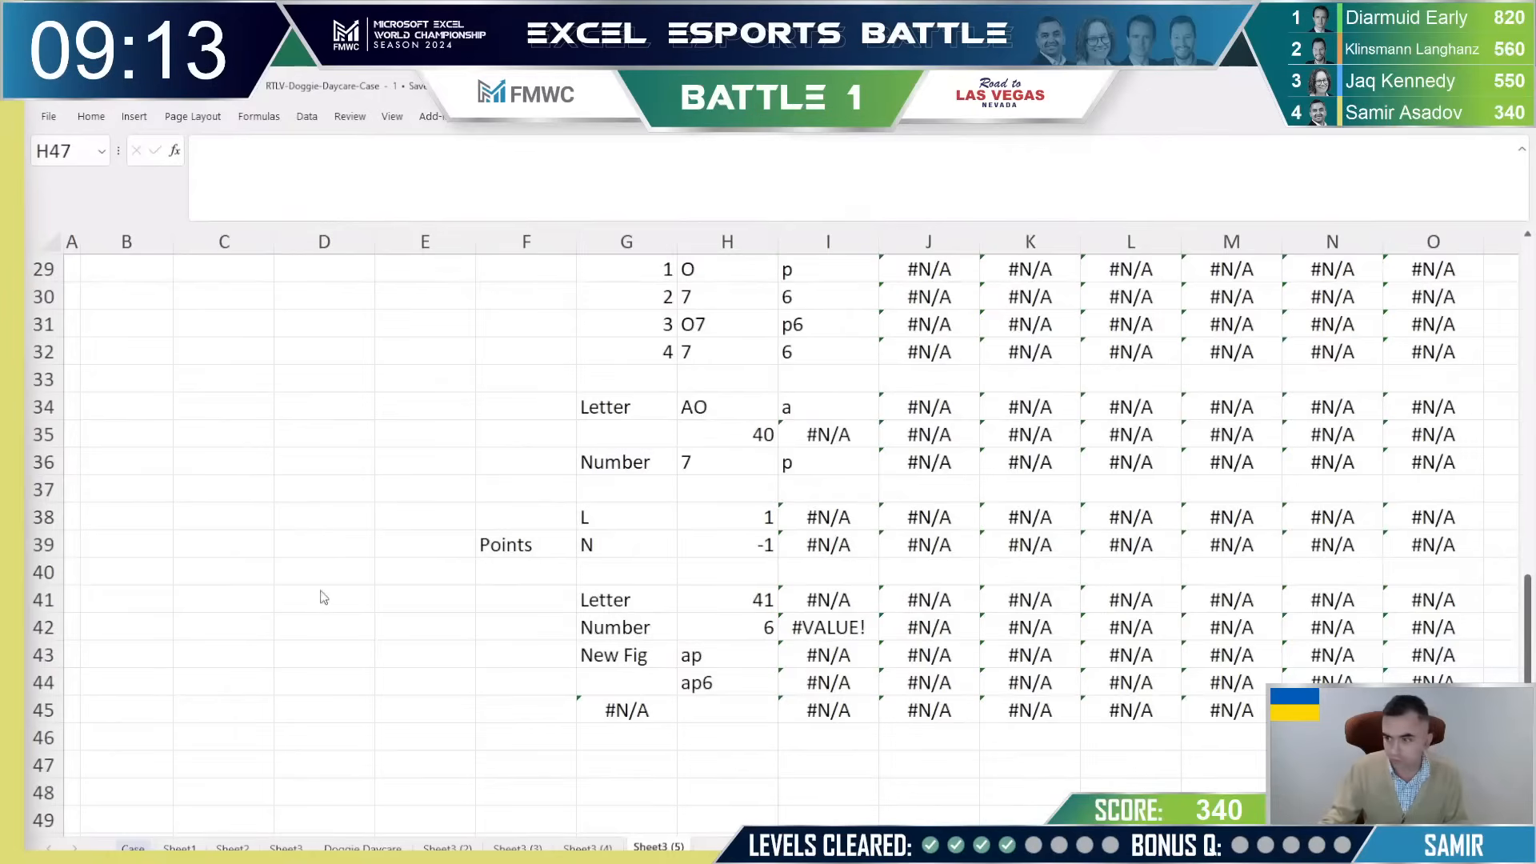
Step: Fill the column H formulas from rows 15 to 45 across to column O
scroll(709, 640, "up", 9)
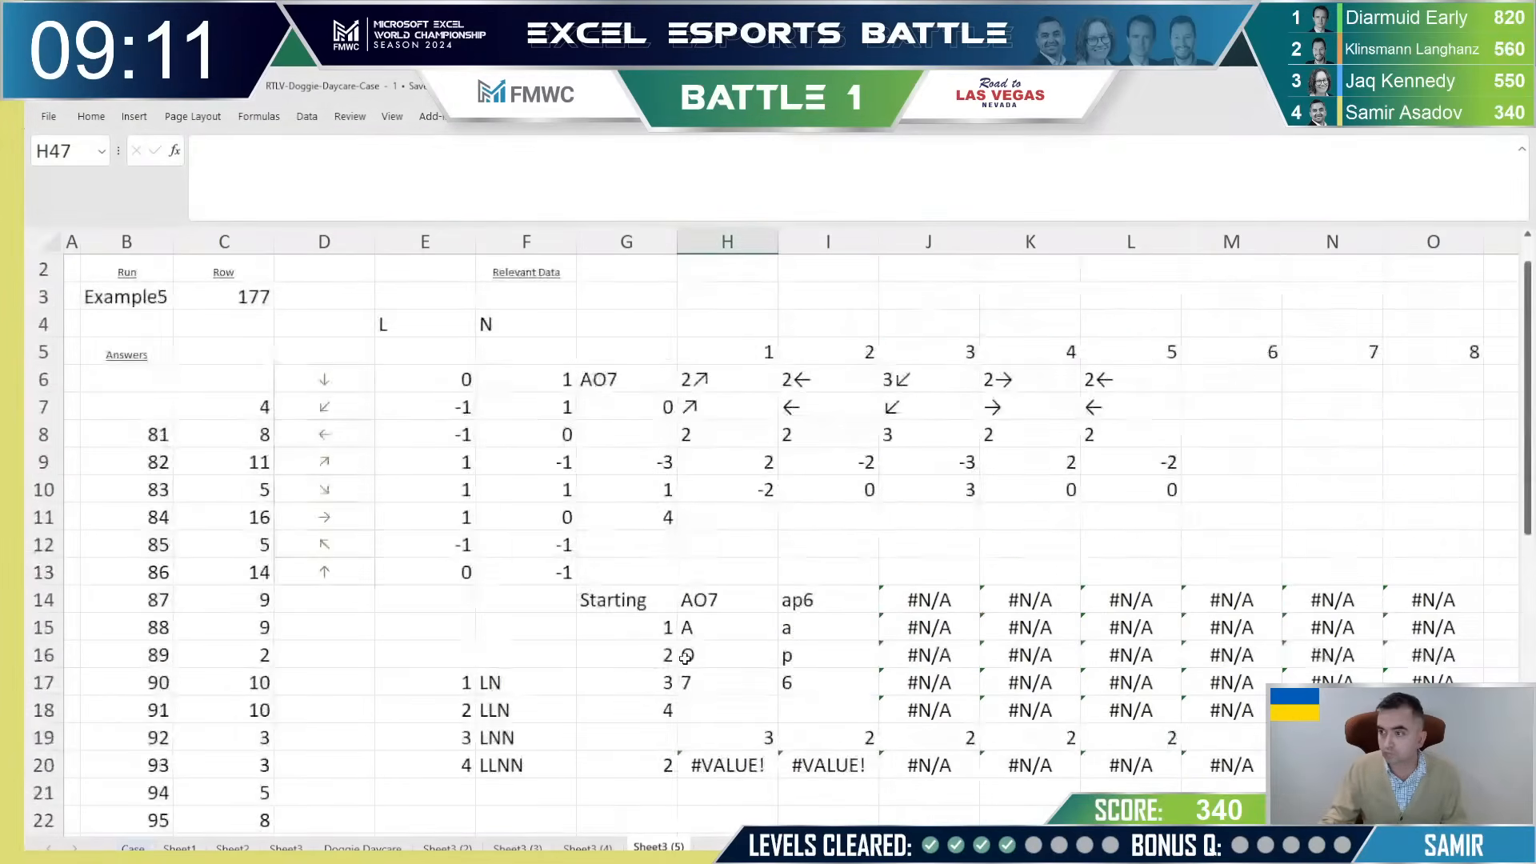
left_click(792, 601)
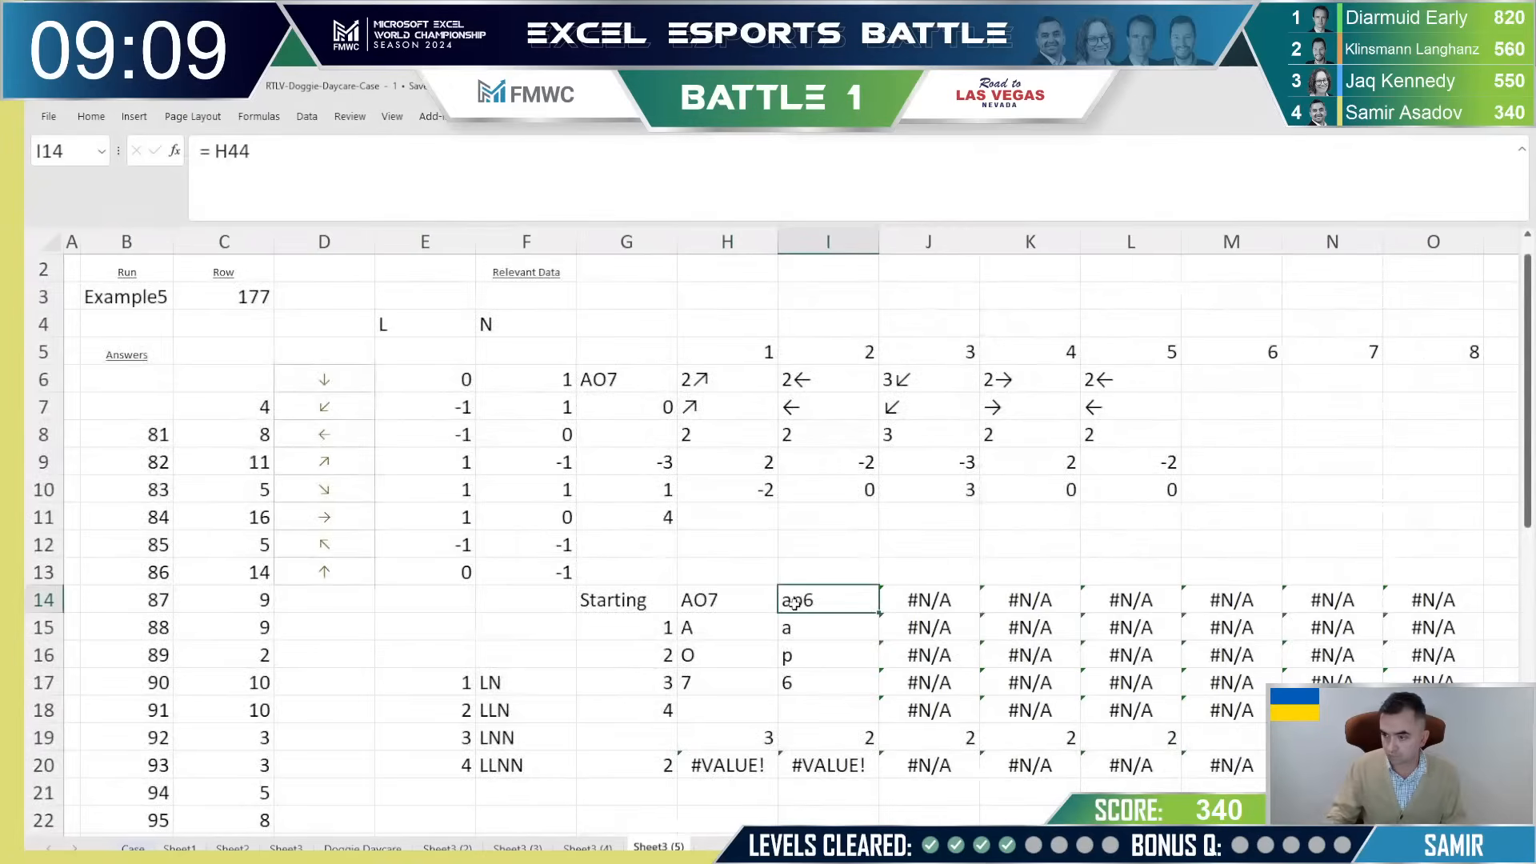
key("Down")
key("Left")
key("shift+Down")
key("shift+Down")
key("shift+Down")
key("shift+Down")
key("shift+Down")
key("shift+Down")
key("shift+Down")
key("shift+Down")
key("shift+Down")
key("shift+Down")
key("shift+Down")
key("shift+Down")
key("shift+Down")
key("shift+Down")
key("shift+Down")
key("shift+Down")
key("shift+Down")
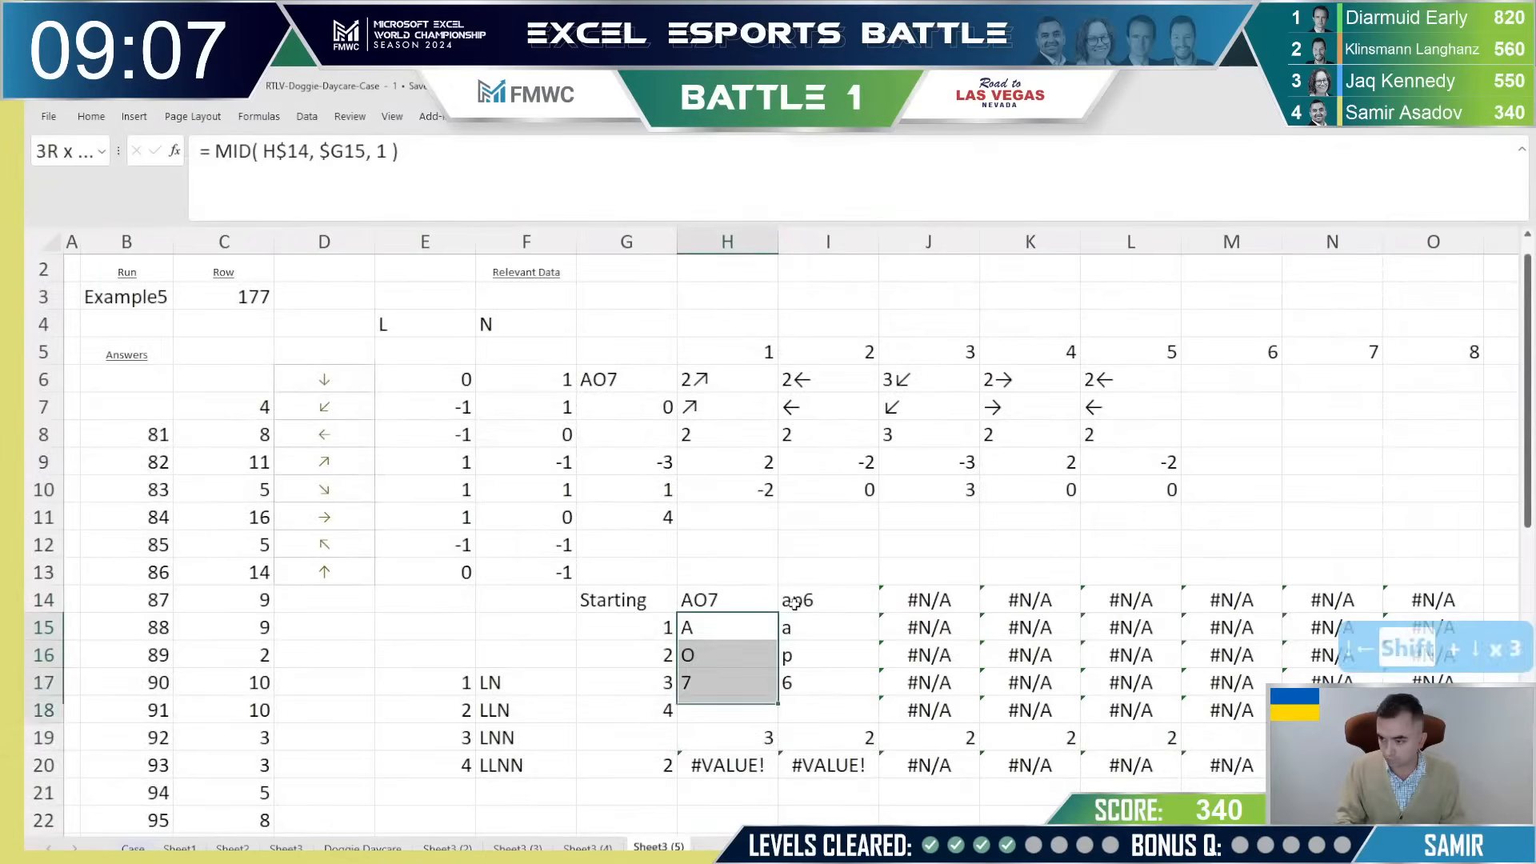
key("shift+Down")
key("shift+Down")
key("shift+Down")
key("shift+Down")
key("shift+Down")
key("shift+Down")
key("shift+Down")
key("shift+Down")
key("shift+Down")
key("shift+Down")
key("shift+Down")
key("shift+Down")
key("shift+Down")
key("shift+Down")
key("shift+Down")
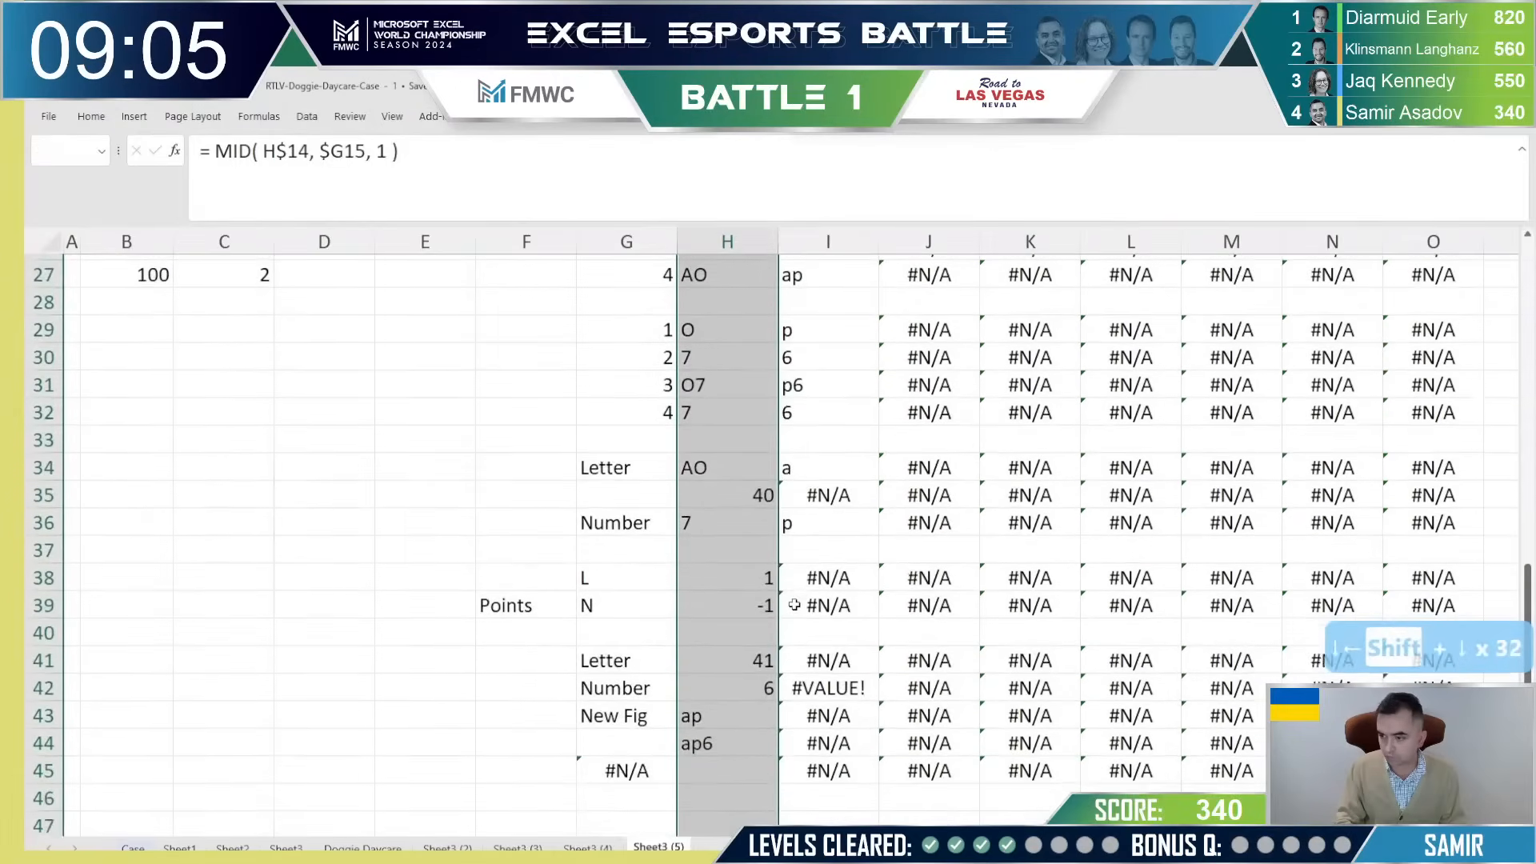
key("shift+Up")
key("shift+Up")
key("shift+Right")
key("shift+Right")
key("shift+Right")
key("shift+Right")
key("shift+Right")
key("shift+Right")
key("shift+Right")
key("shift+Right")
key("shift+Right")
key("shift+Left")
key("shift+Left")
key("shift+Left")
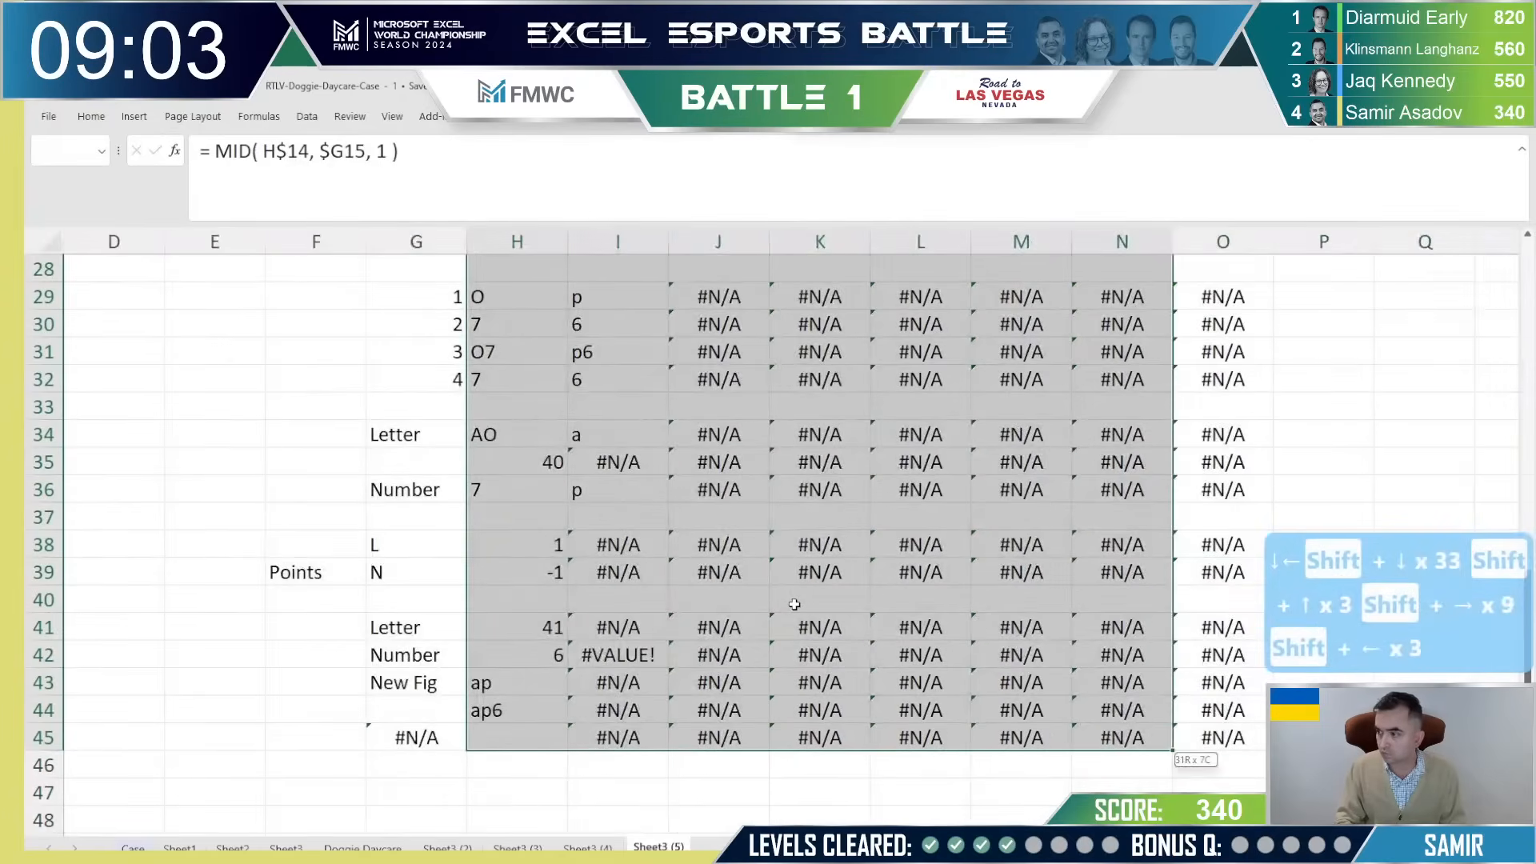
key("shift+Right")
key("ctrl+r")
Step: Examine the filled block from row 15 down to row 46 for remaining errors
key("Down")
key("Left")
key("Up")
key("Left")
key("Down")
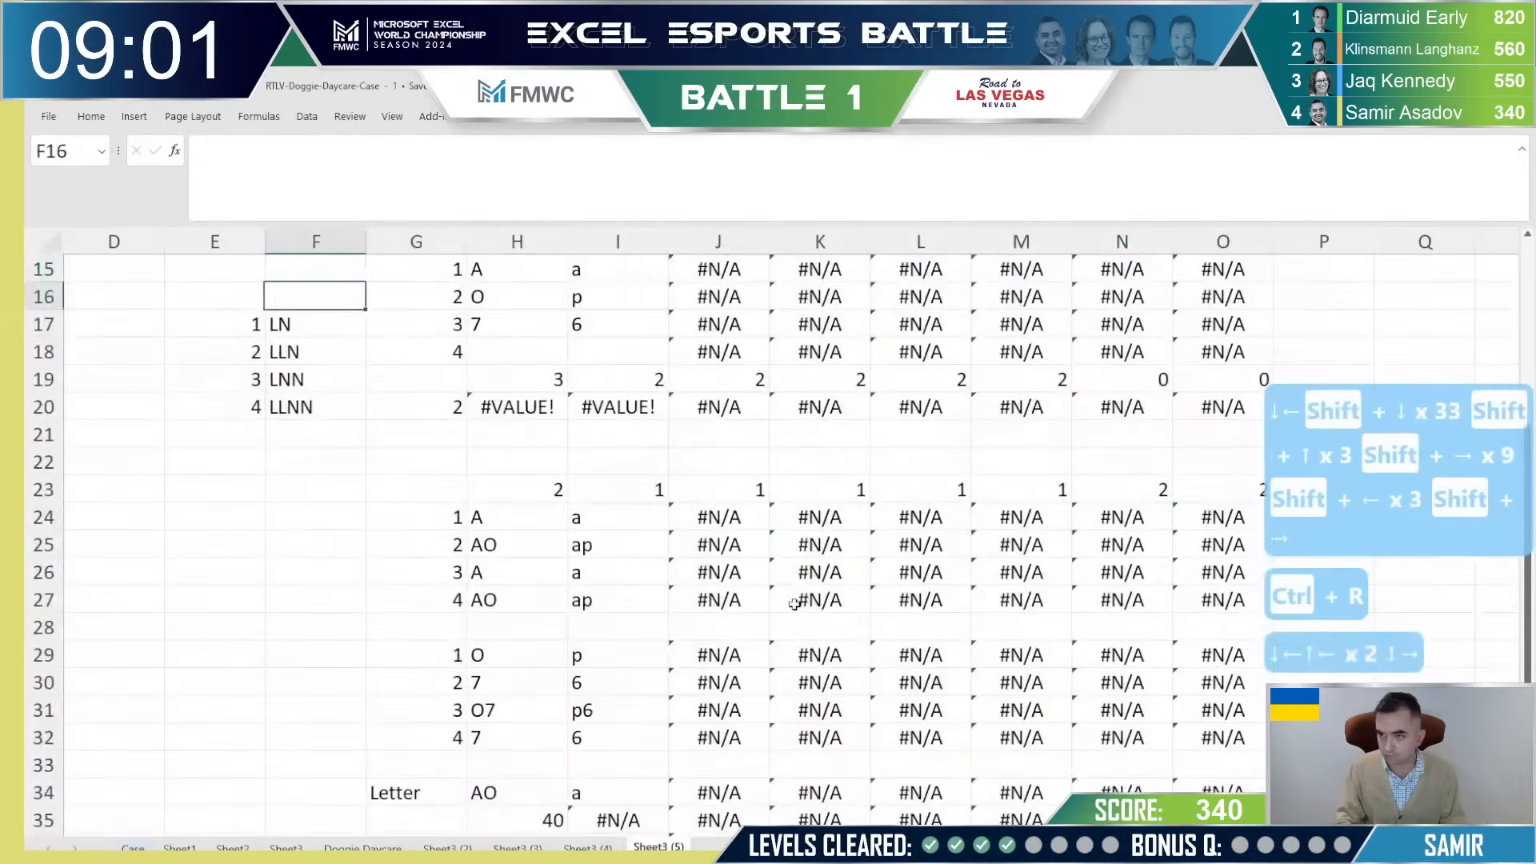
key("Down")
key("Down")
key("Down")
key("Down")
key("Down")
key("Down")
key("Down")
key("Down")
key("Down")
key("Down")
key("Down")
key("Down")
key("Down")
key("Down")
key("Down")
key("Down")
key("Down")
key("Down")
key("Down")
key("Down")
key("Down")
key("Down")
key("Up")
key("Right")
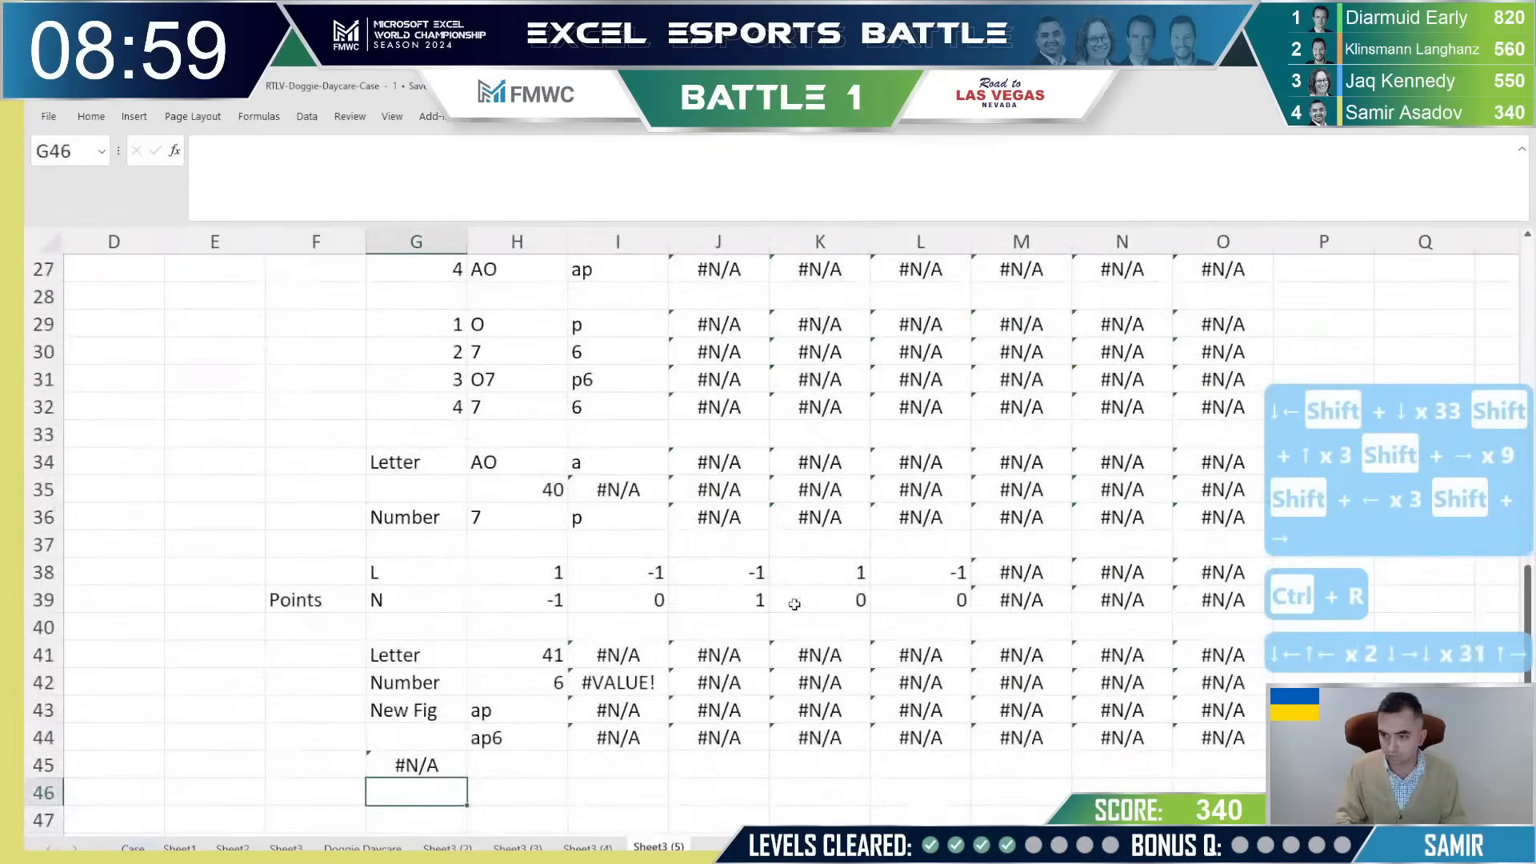
key("Up")
key("Up")
key("Up")
key("Right")
key("Up")
key("Up")
key("Up")
key("Up")
key("Up")
key("Up")
key("Up")
key("Up")
key("Up")
key("Up")
key("Up")
key("Up")
key("Up")
key("Up")
key("Up")
key("Up")
key("Up")
key("Up")
key("Up")
key("Up")
key("Down")
key("Right")
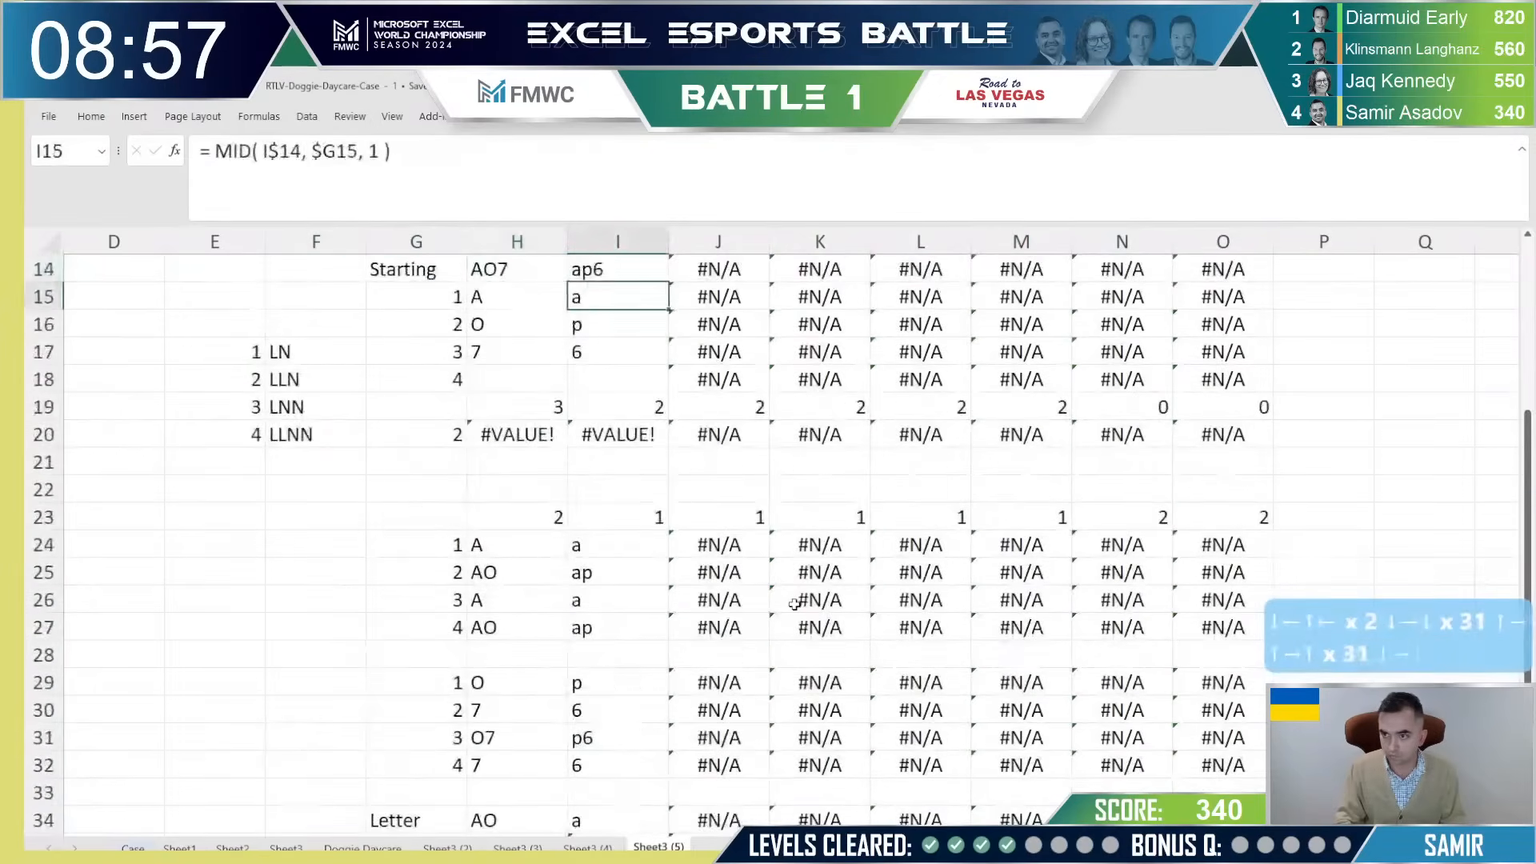
Step: Trace the column I formulas from the direction offsets in row 10 through the split rows down to the Letter and Number rows
key("Down")
key("Down")
key("Left")
key("Down")
key("Down")
key("Right")
key("Up")
key("Up")
key("Up")
key("Up")
key("Up")
key("Up")
key("Up")
key("Up")
key("Up")
key("Up")
key("Down")
key("Down")
key("Down")
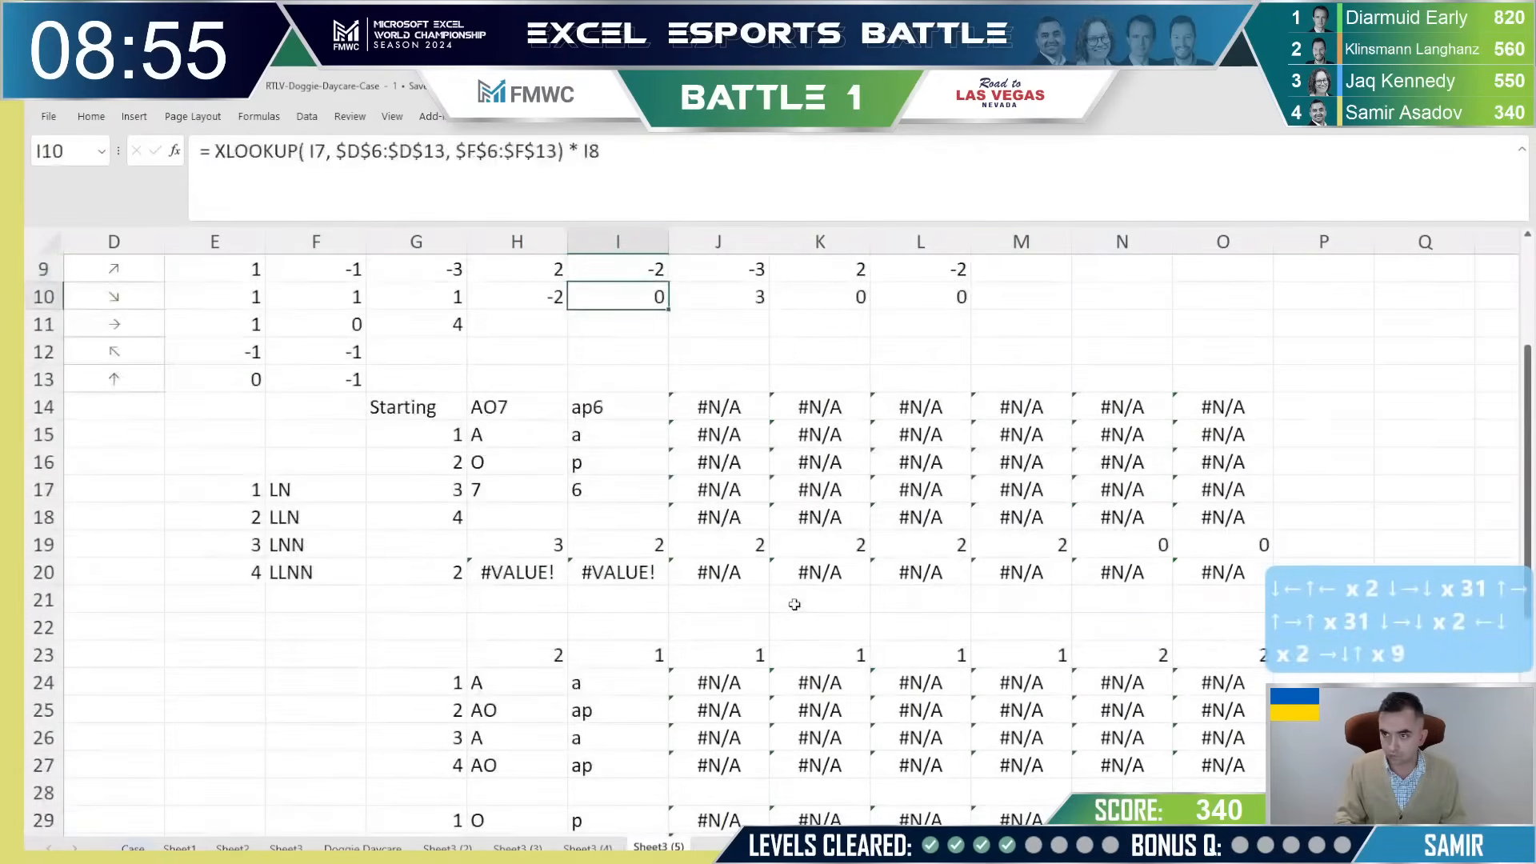
key("Down")
key("Down")
key("Down")
key("Down")
key("Down")
key("Down")
key("Down")
key("Down")
key("Down")
key("Down")
key("Down")
key("Down")
key("Down")
key("Down")
key("Down")
key("Down")
key("Down")
key("Down")
key("Down")
key("Down")
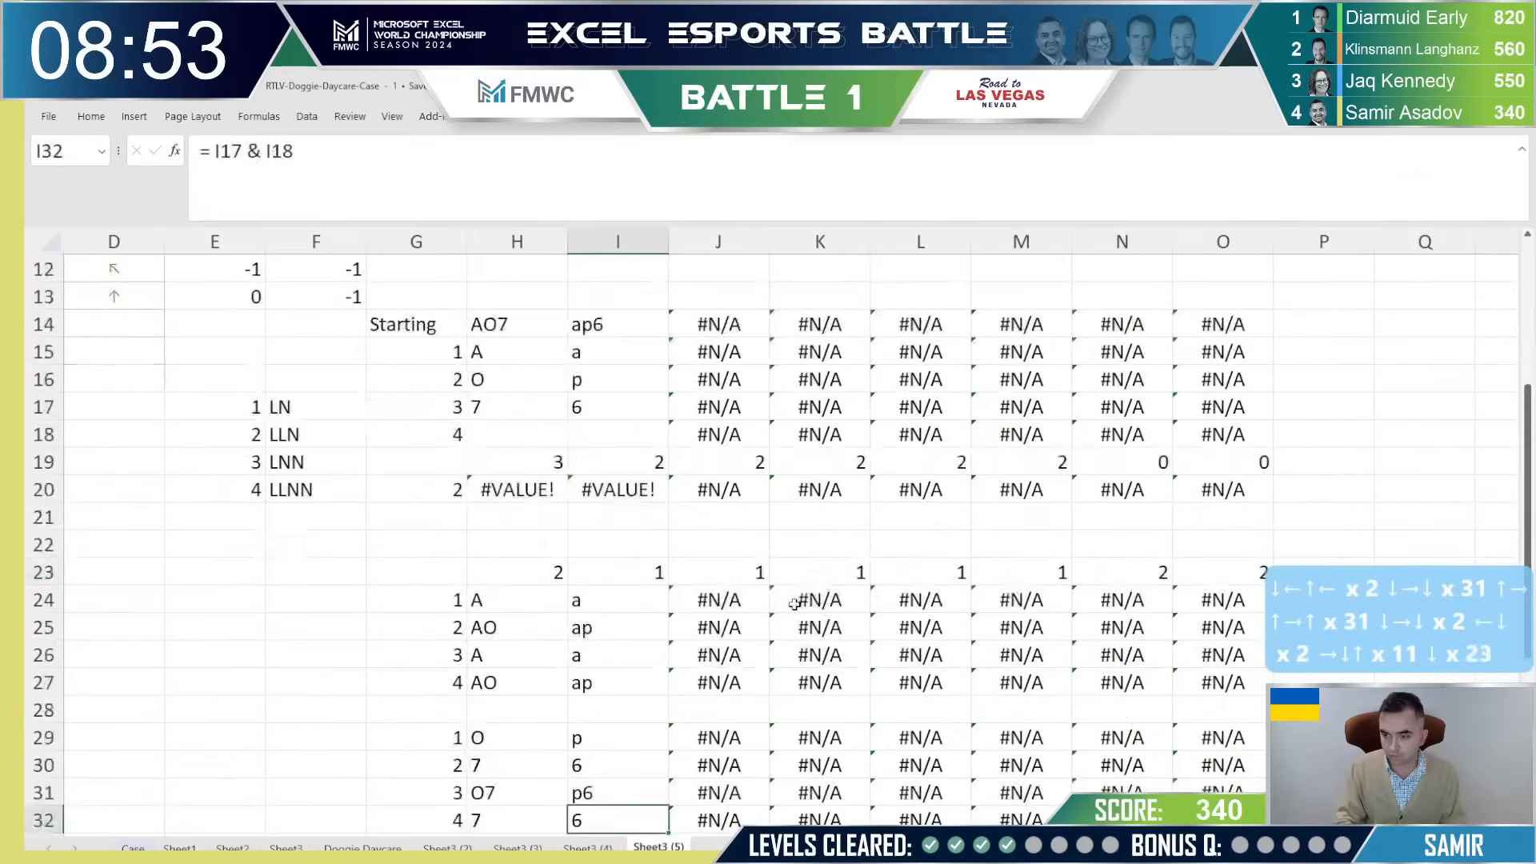
key("Down")
key("Down")
key("Down")
key("Down")
key("Down")
key("Down")
key("Up")
key("Up")
key("Up")
key("Up")
key("Up")
key("Up")
key("Up")
key("Up")
key("Up")
key("Up")
key("Up")
key("Up")
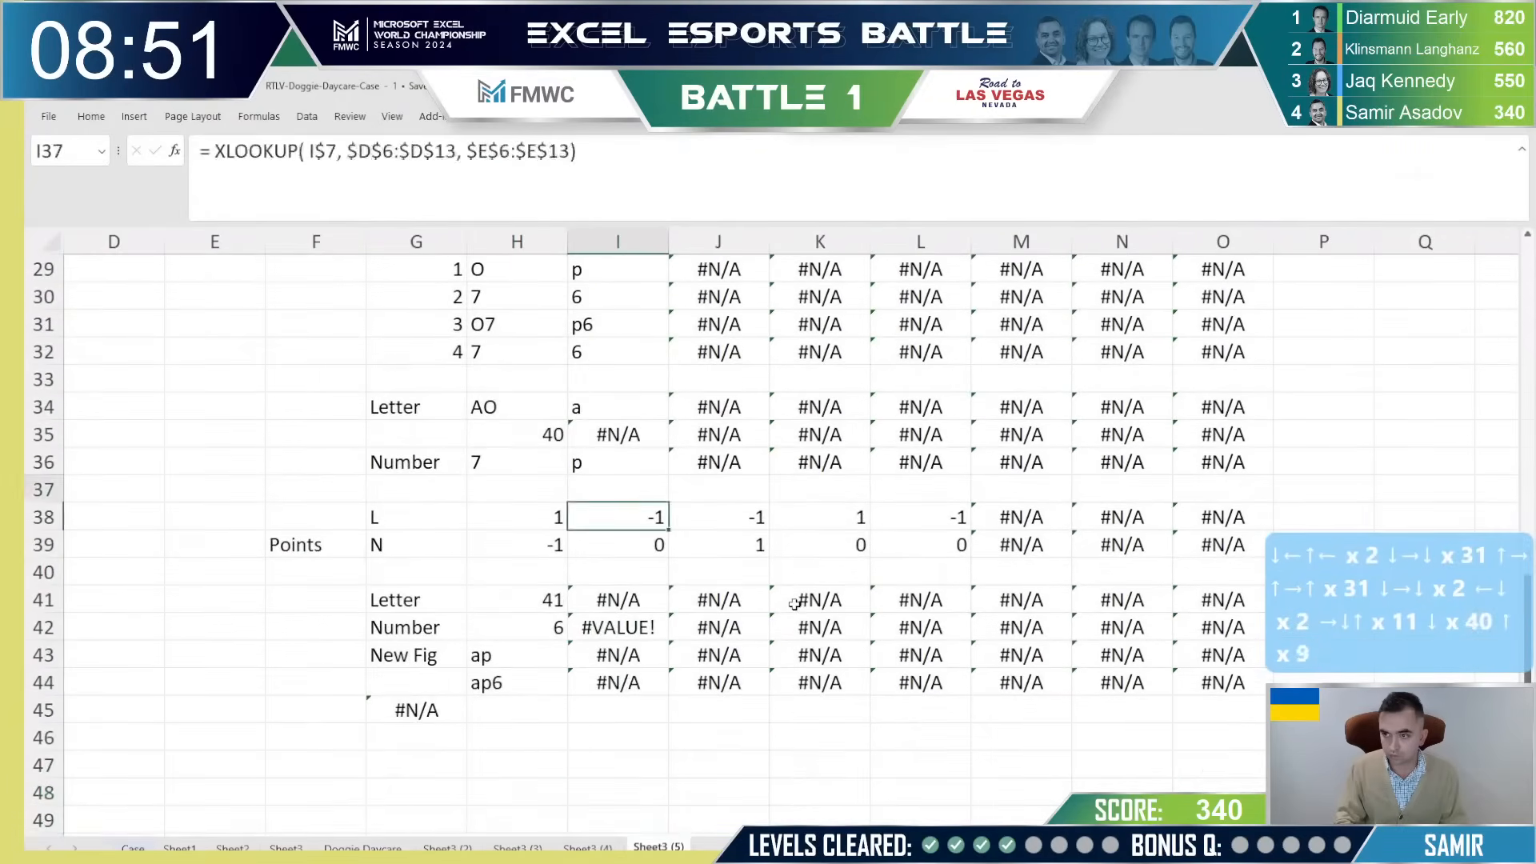
Step: Inspect the MATCH formula in I35 and the OFFSET formula in I34 that supplies its lookup value
key("Left")
key("Right")
key("F2")
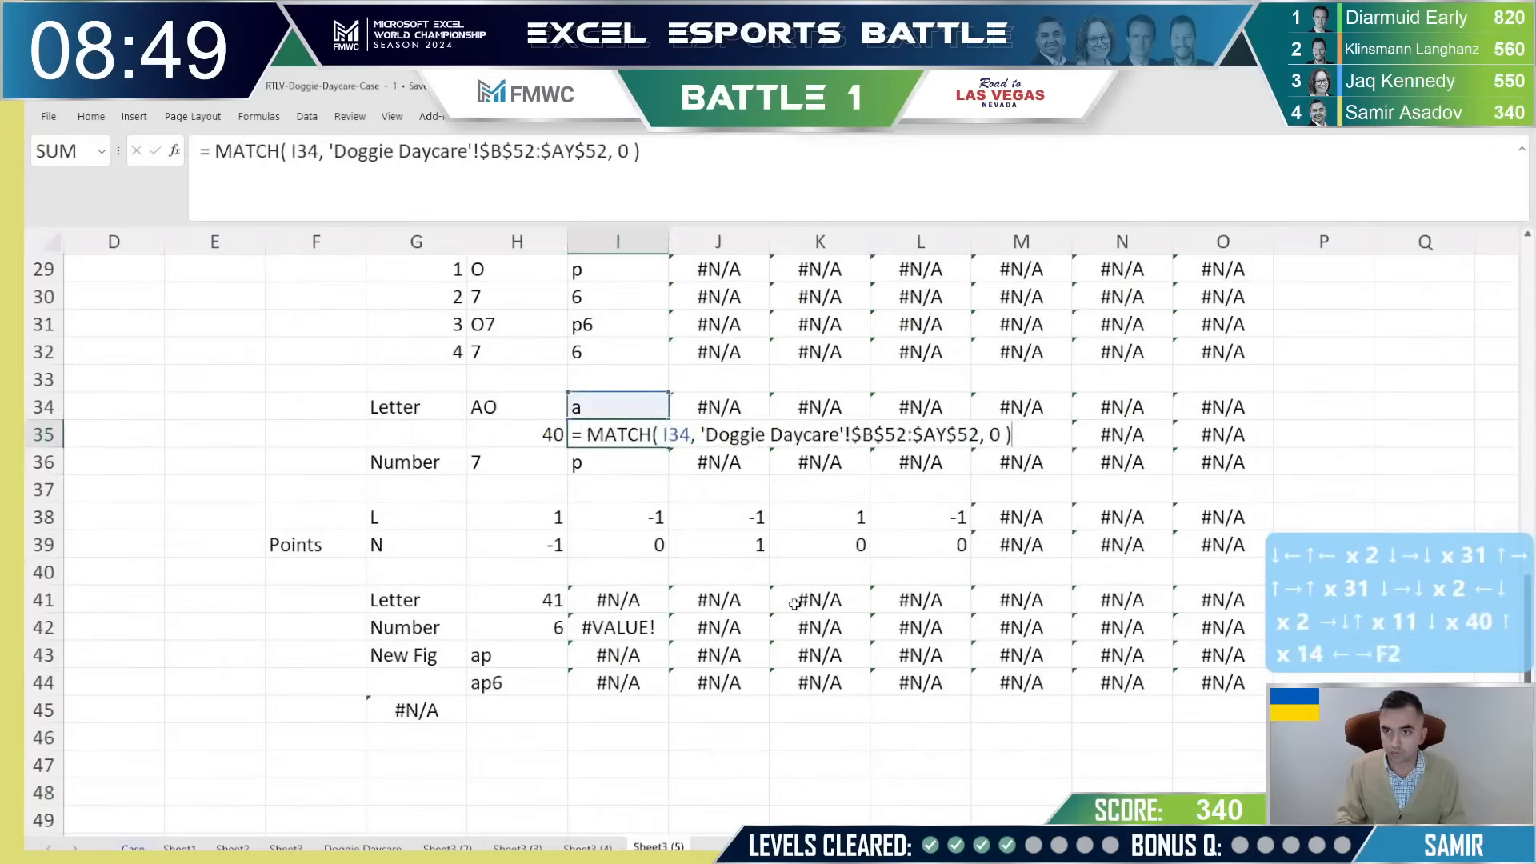
key("Escape")
key("Up")
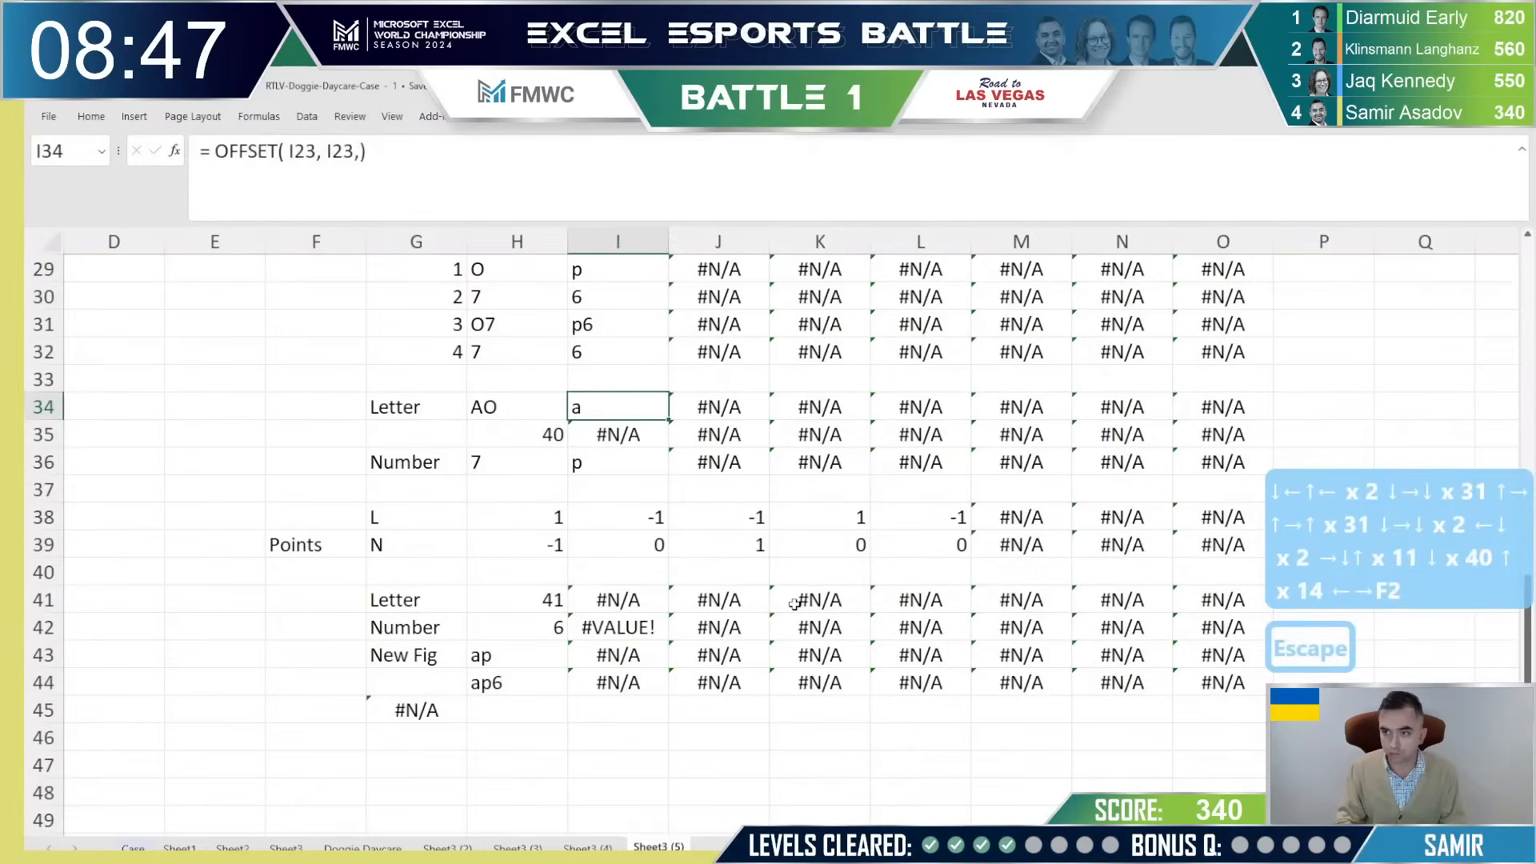
key("Down")
key("F2")
key("Escape")
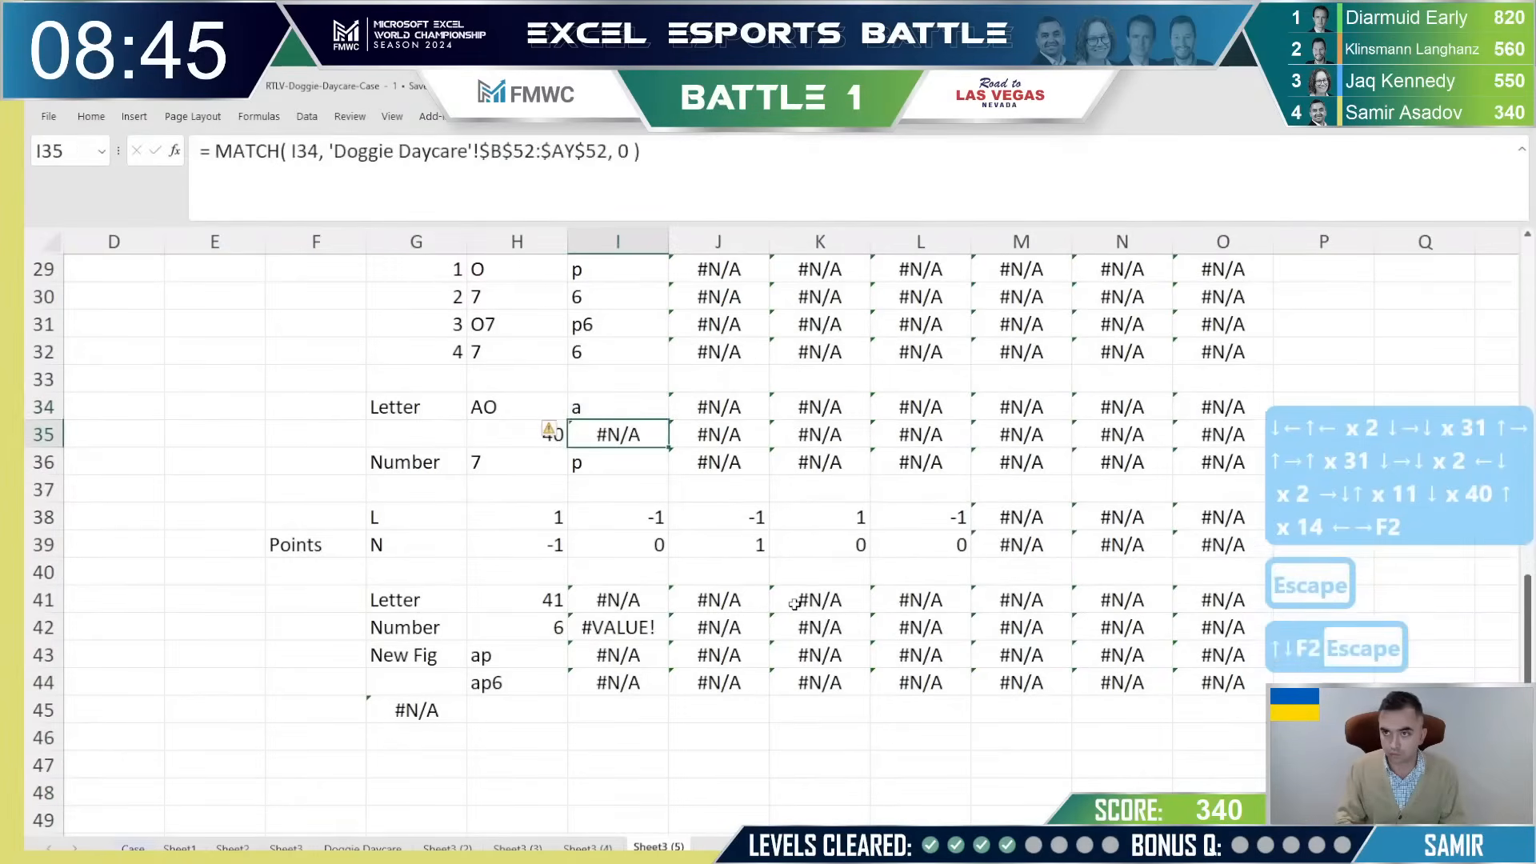
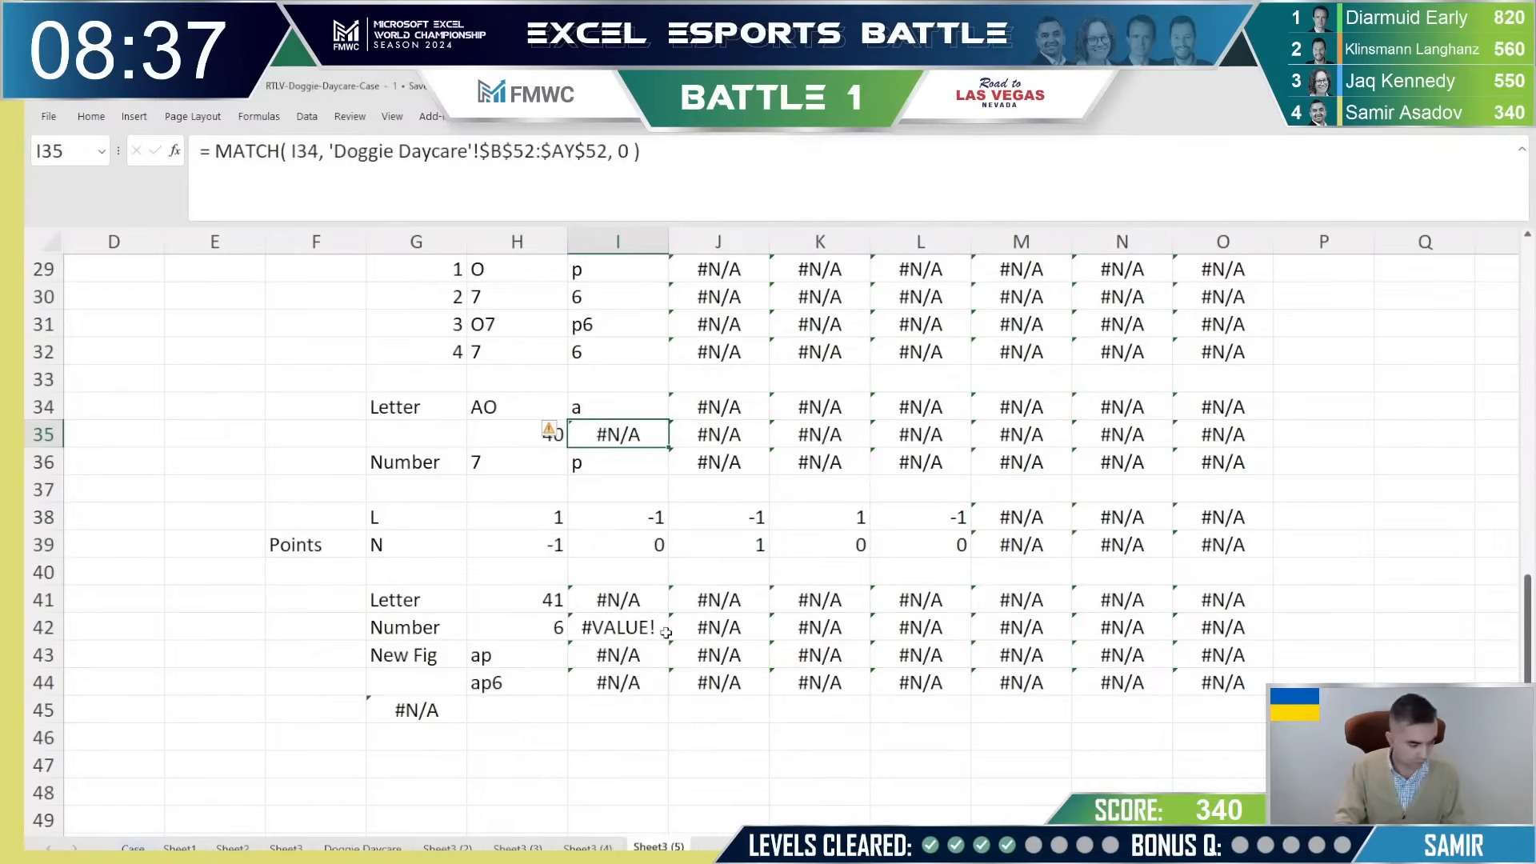
Step: Review the Letter, Number and New Fig rows on Sheet3 (4) and return to Sheet3 (5)
key("ctrl+Page_Down")
key("ctrl+End")
key("ctrl+Page_Up")
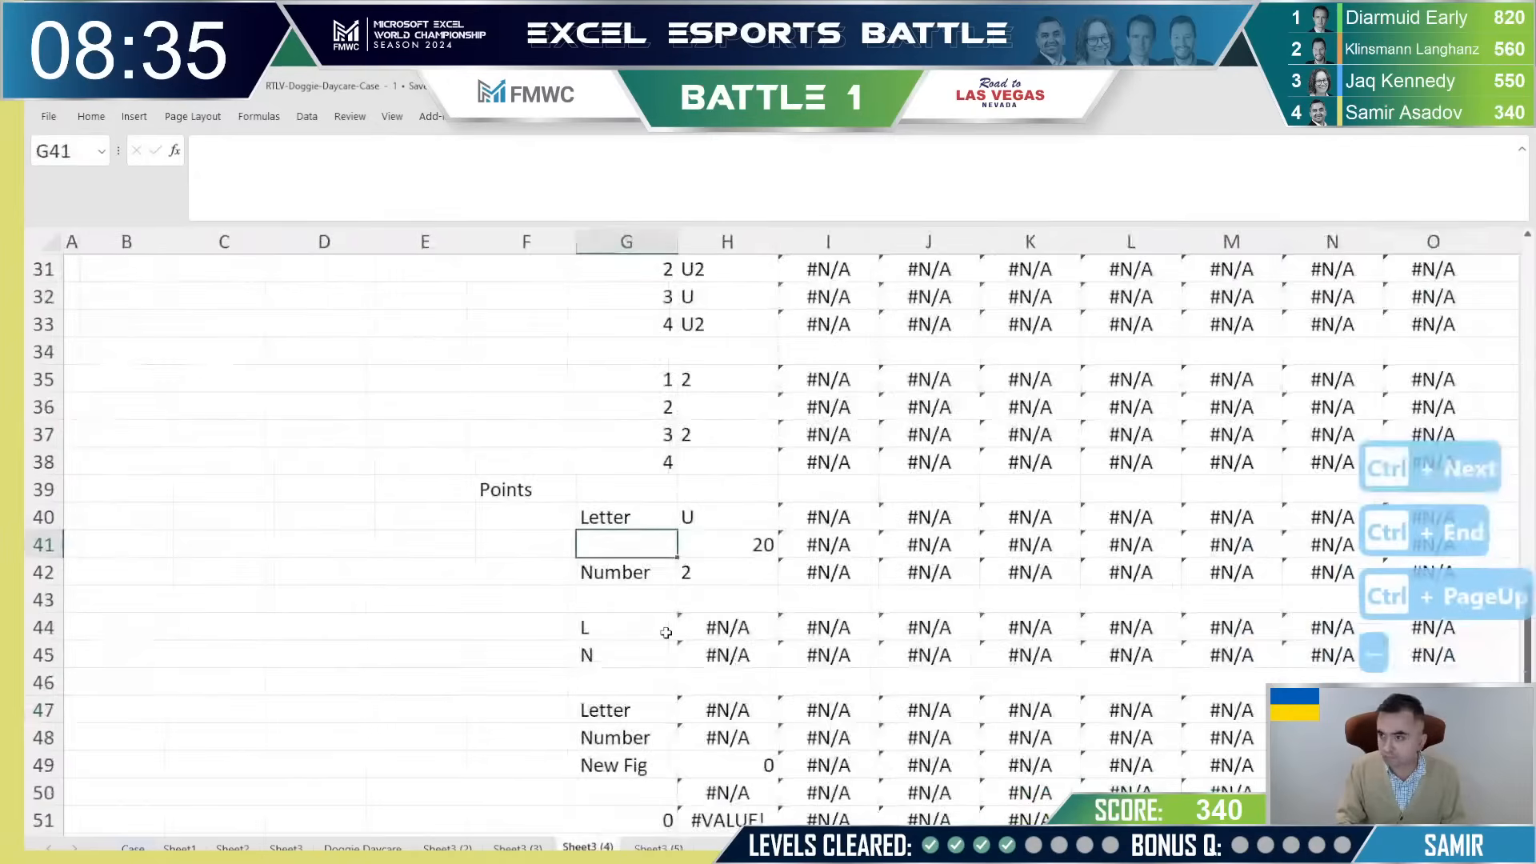
key("Down")
key("Right")
key("Down")
key("Down")
key("Down")
key("Left")
key("Down")
key("Left")
key("Down")
key("Right")
key("ctrl+Page_Down")
key("Down")
key("Left")
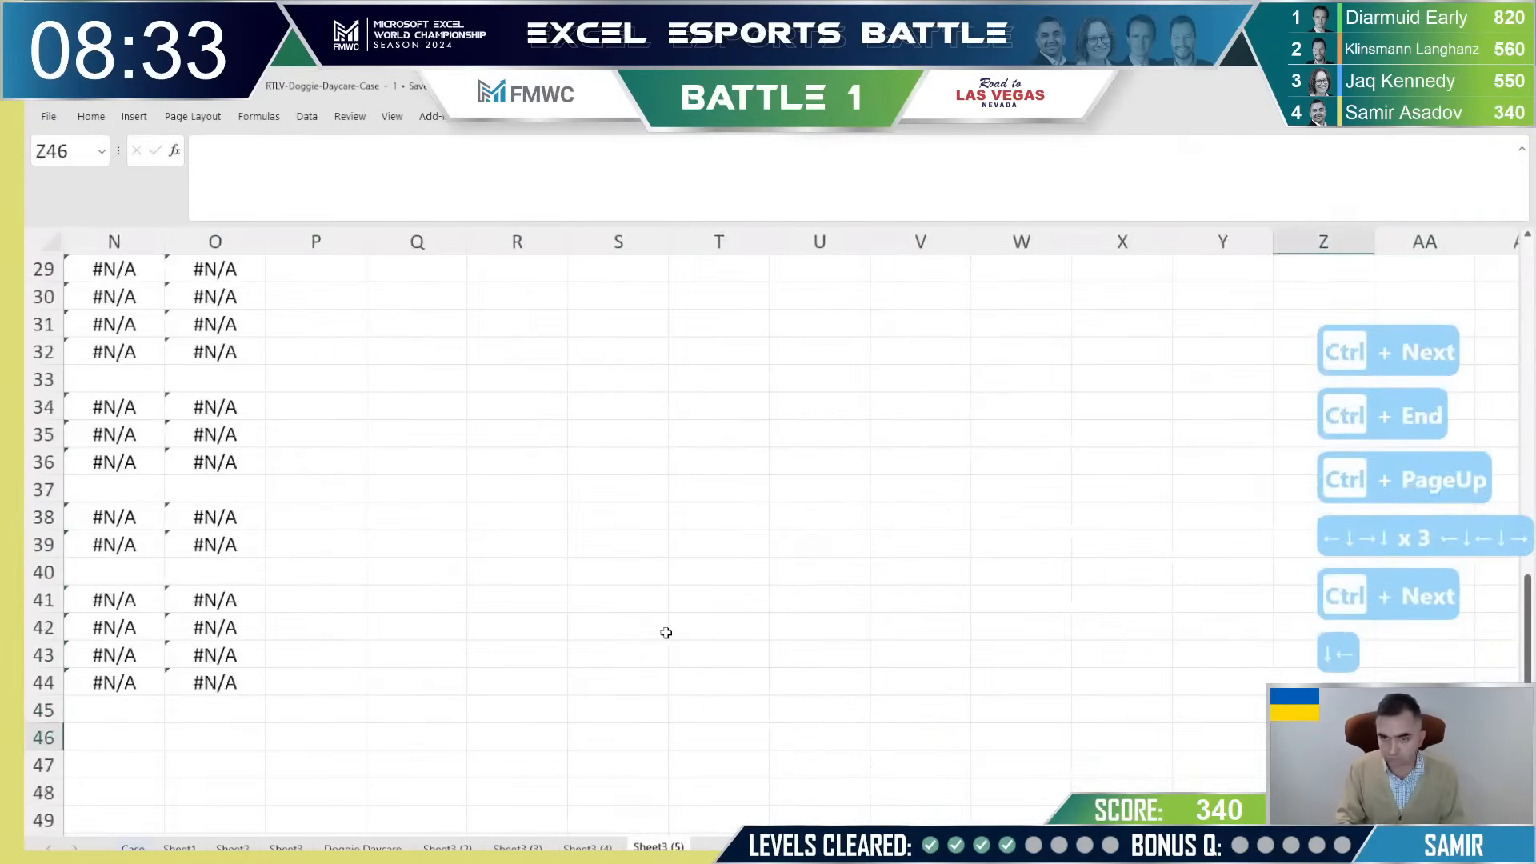
Step: Go back to the calculation block on Sheet3 (5) and review the Points, Letter and Number rows around column I
key("Left")
key("Up")
key("Left")
key("Left")
key("ctrl+Left")
key("ctrl+Left")
key("ctrl+Left")
key("ctrl+Left")
key("Up")
key("Right")
key("Right")
key("Up")
key("Up")
key("Right")
key("Right")
key("Up")
key("Right")
key("Up")
key("Up")
key("Up")
key("Right")
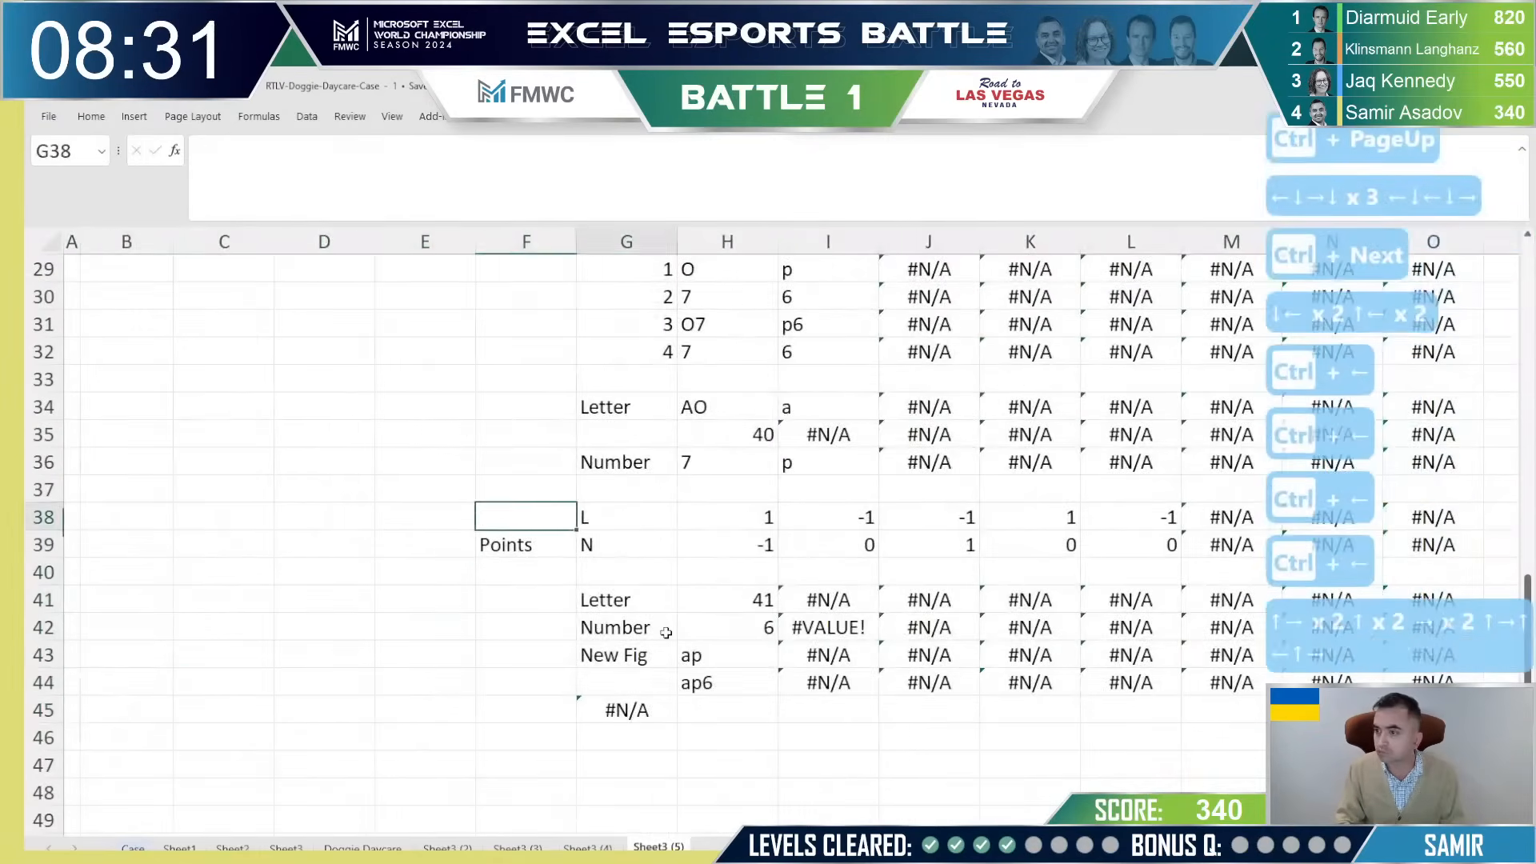
key("Right")
key("Right")
key("Up")
key("Down")
key("Down")
key("Left")
key("Left")
key("Up")
key("Up")
key("Right")
key("Right")
key("Up")
key("Up")
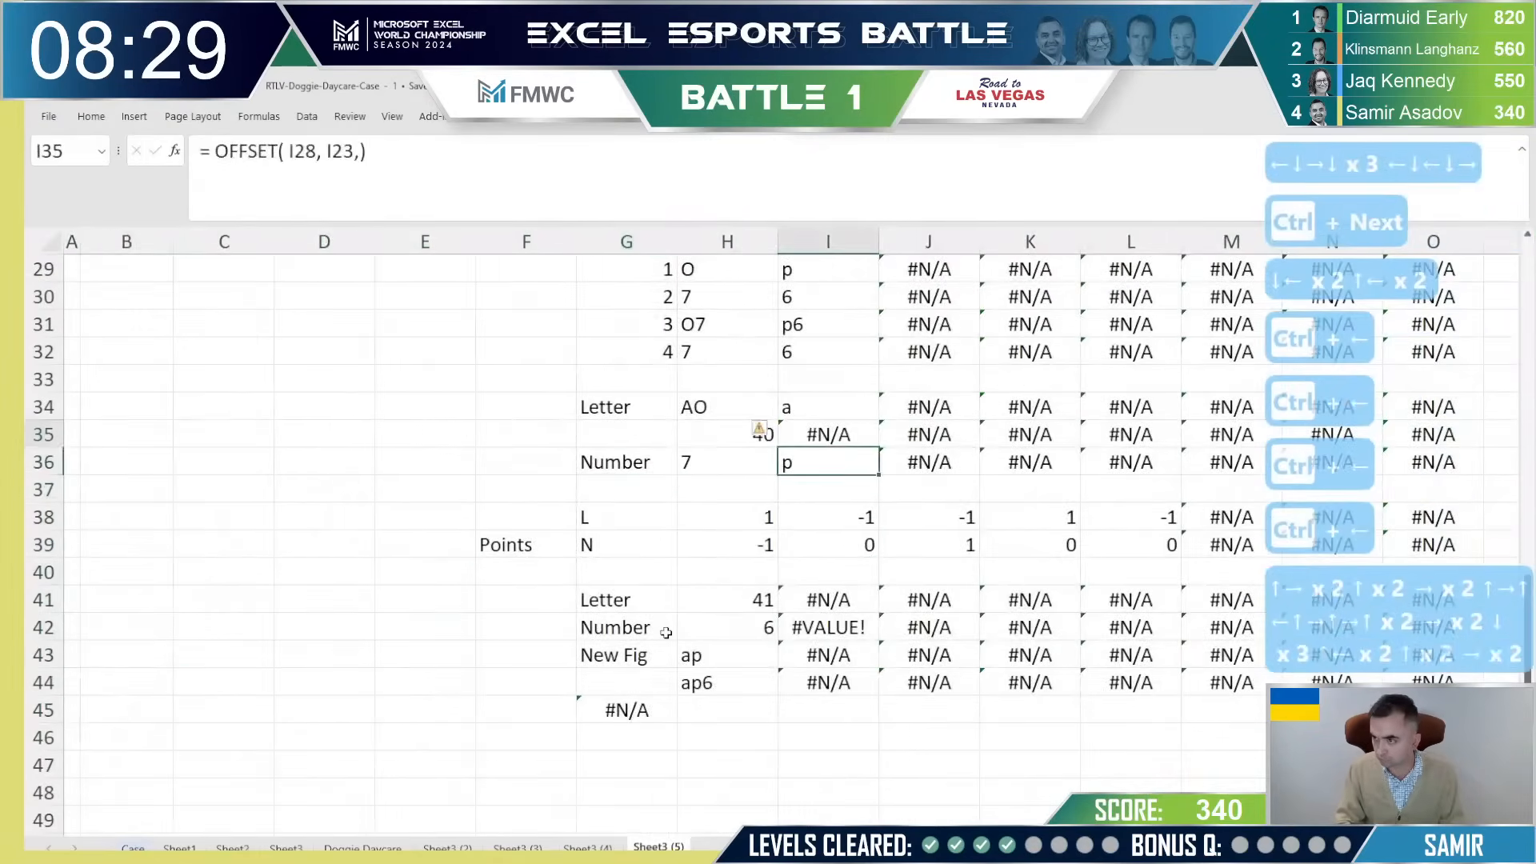
Step: Replace the MATCH formula in I35 with the value 1 and recalculate the workbook
key("Down")
key("Left")
key("Up")
key("Right")
type("1")
key("Return")
key("Down")
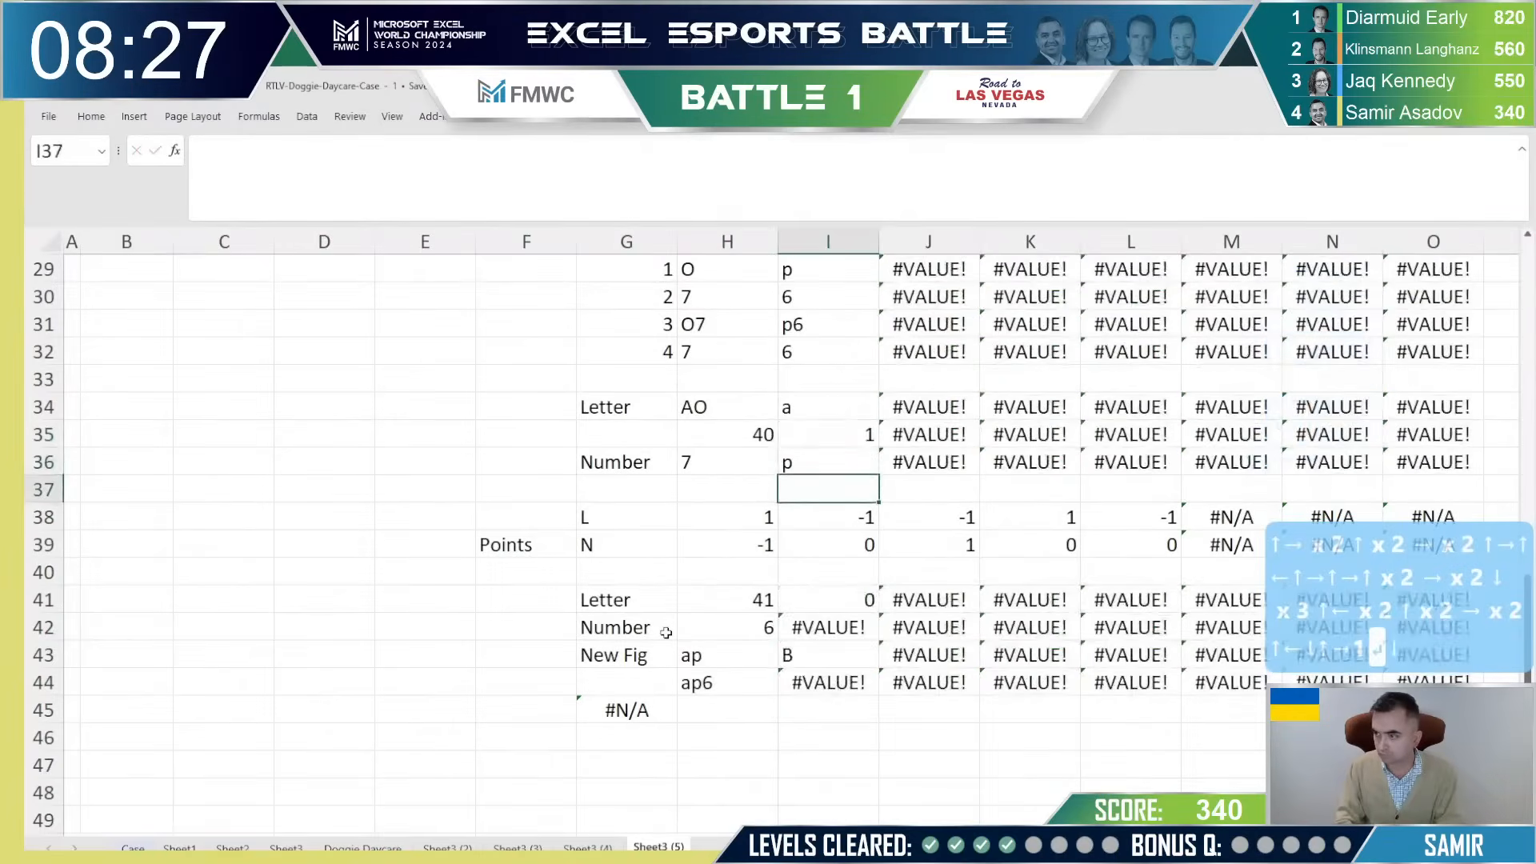
key("F9")
Step: Begin a new MATCH formula in I35 with I34 as the lookup value
key("Left")
key("Up")
key("Up")
key("Right")
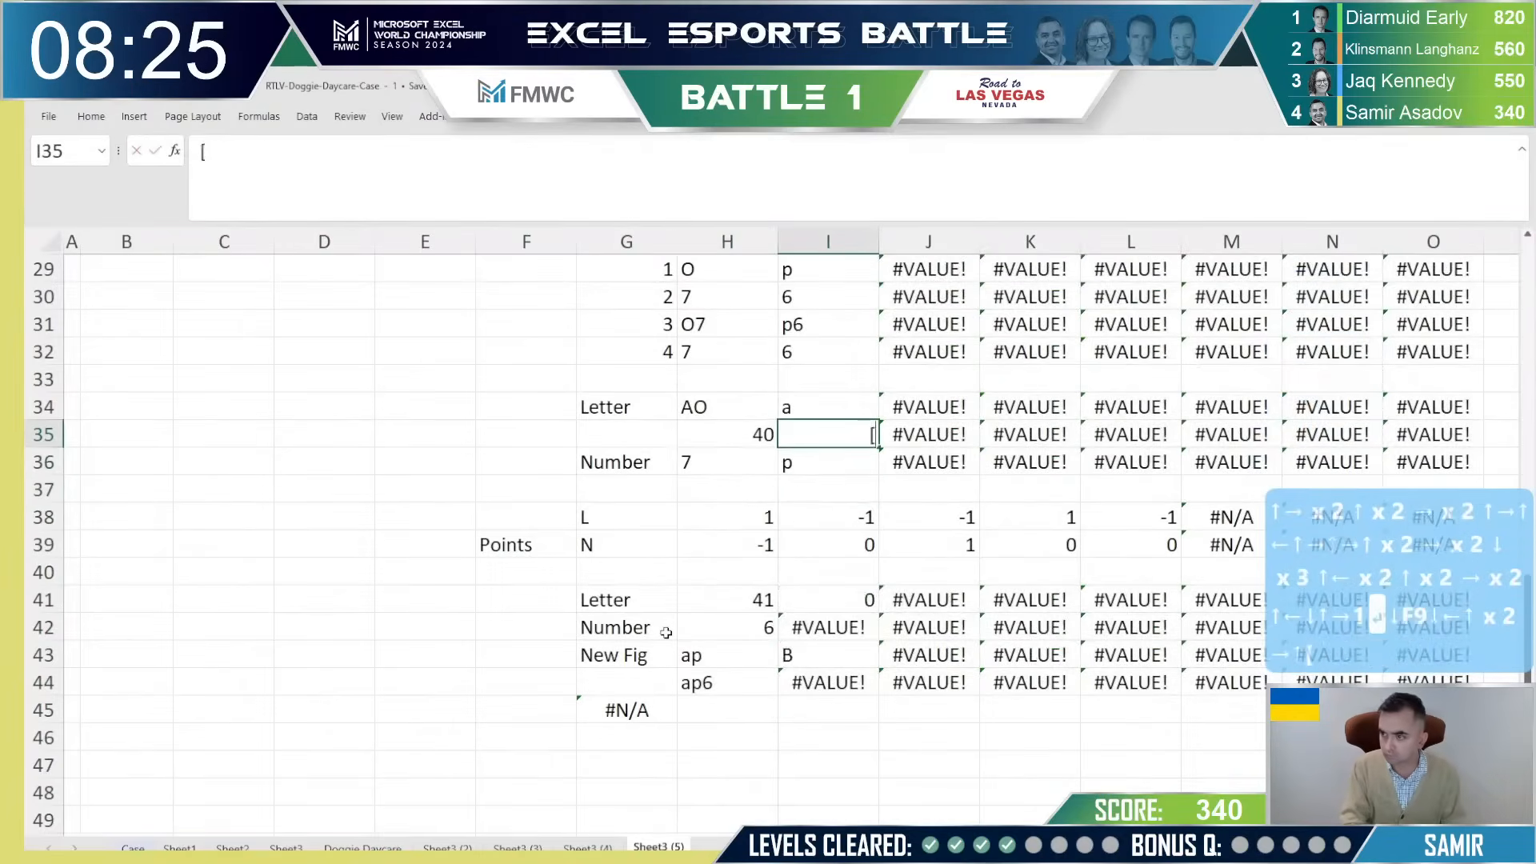
key("Escape")
type("=")
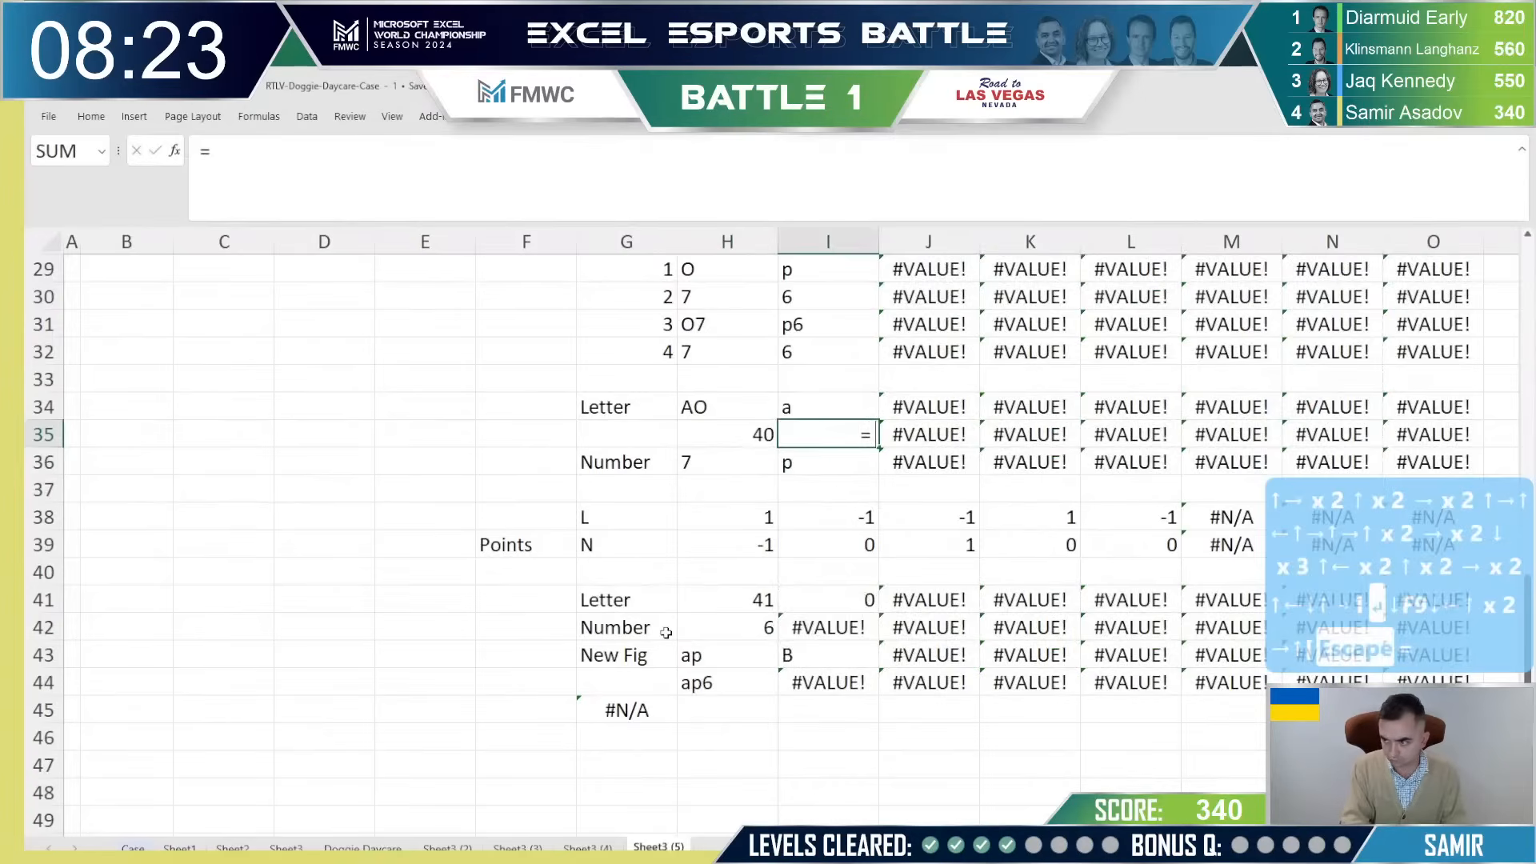
type("mat")
key("Tab")
key("Up")
type(",")
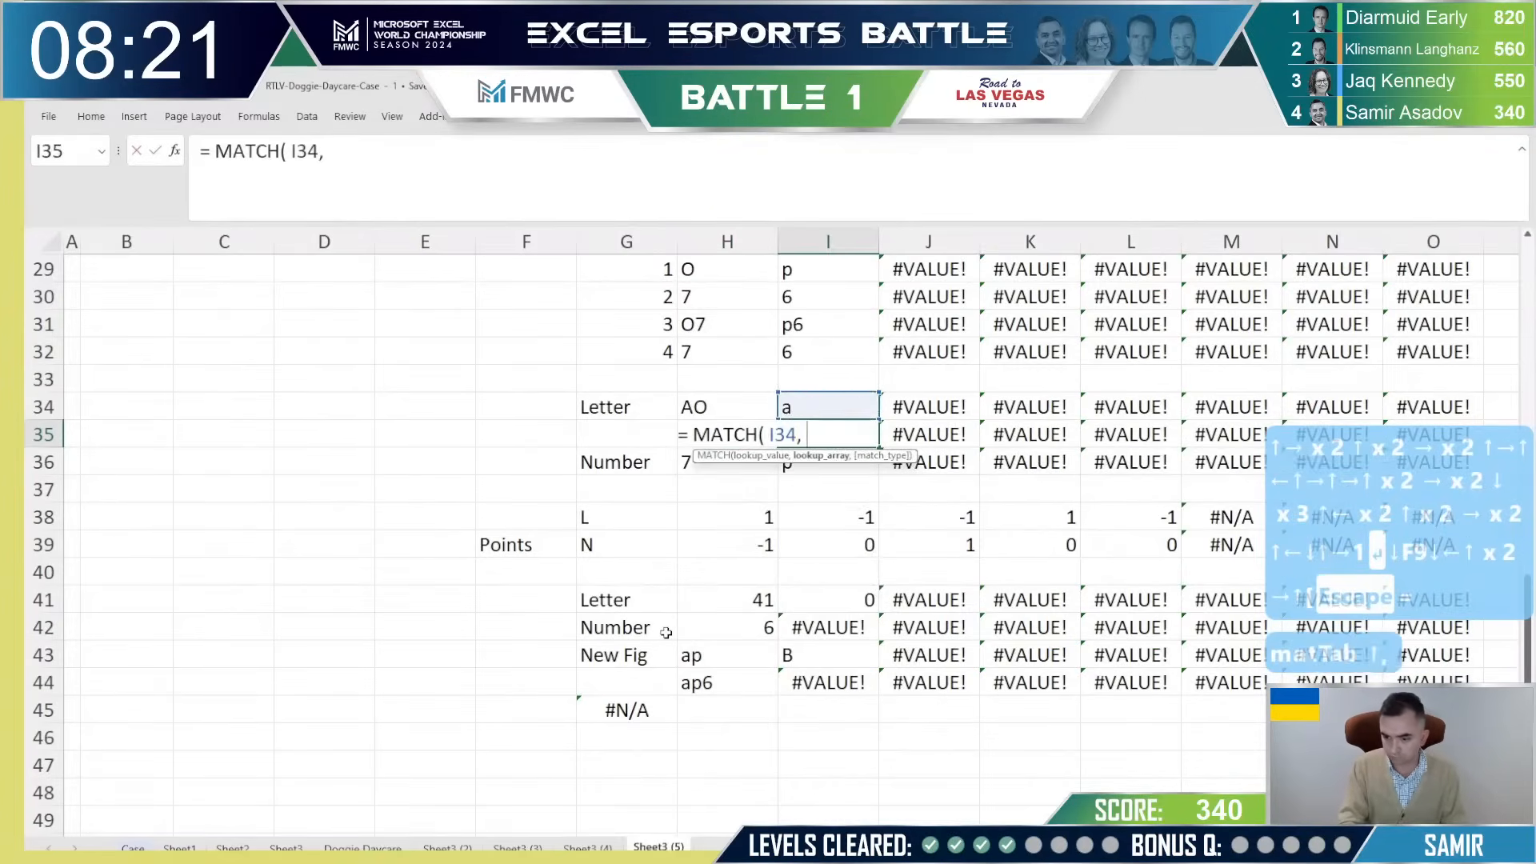
Step: Find the Doggie Daycare sheet and point the MATCH lookup array at its cells
key("ctrl+Page_Up")
key("ctrl+Page_Up")
key("ctrl+Page_Up")
key("ctrl+Page_Up")
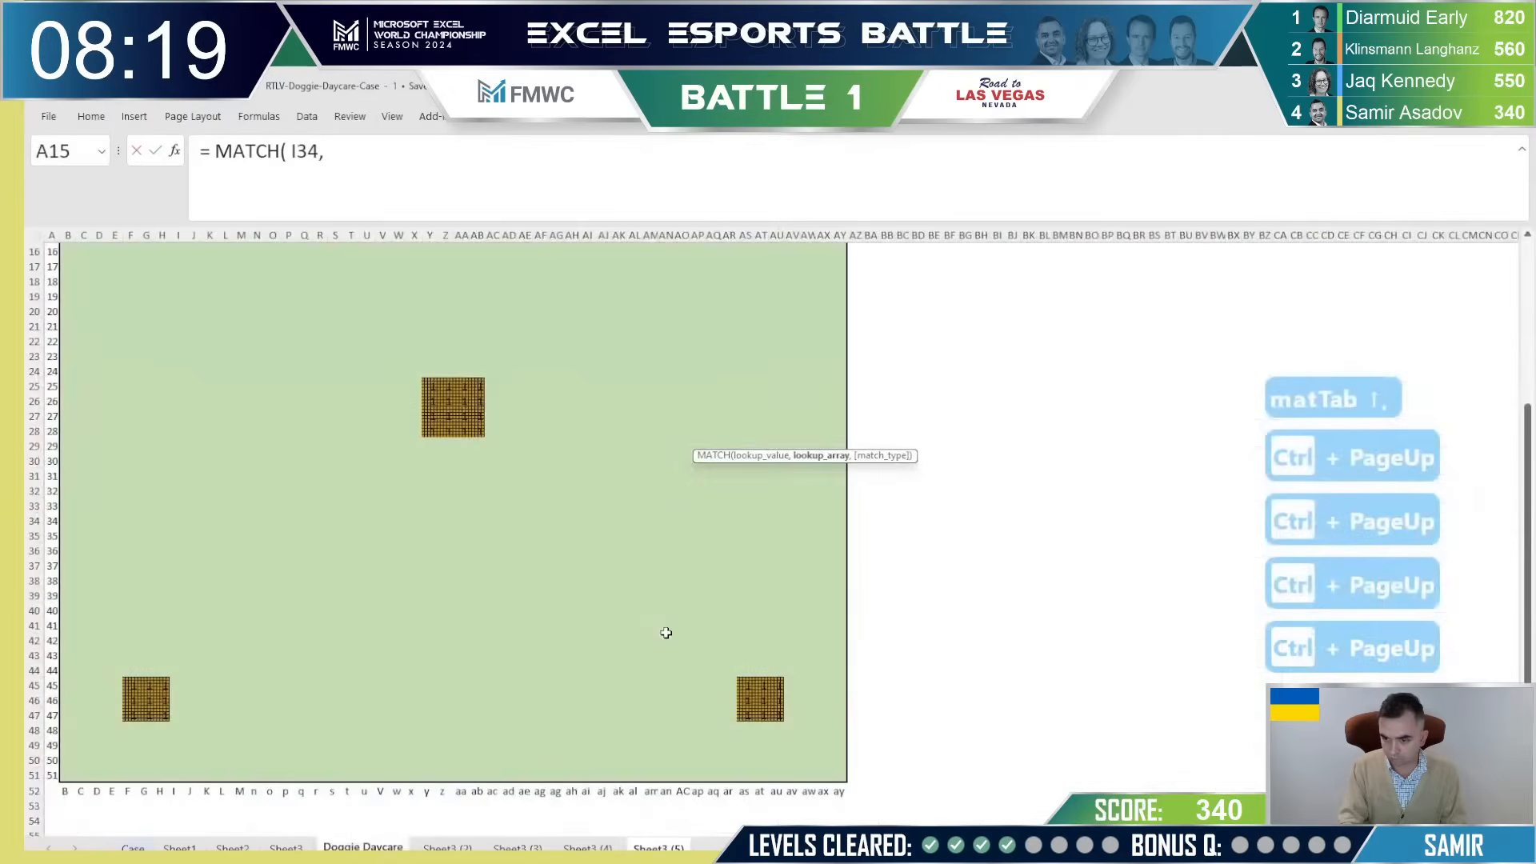
key("ctrl+Page_Up")
key("ctrl+Page_Up")
key("ctrl+Page_Up")
key("ctrl+Page_Down")
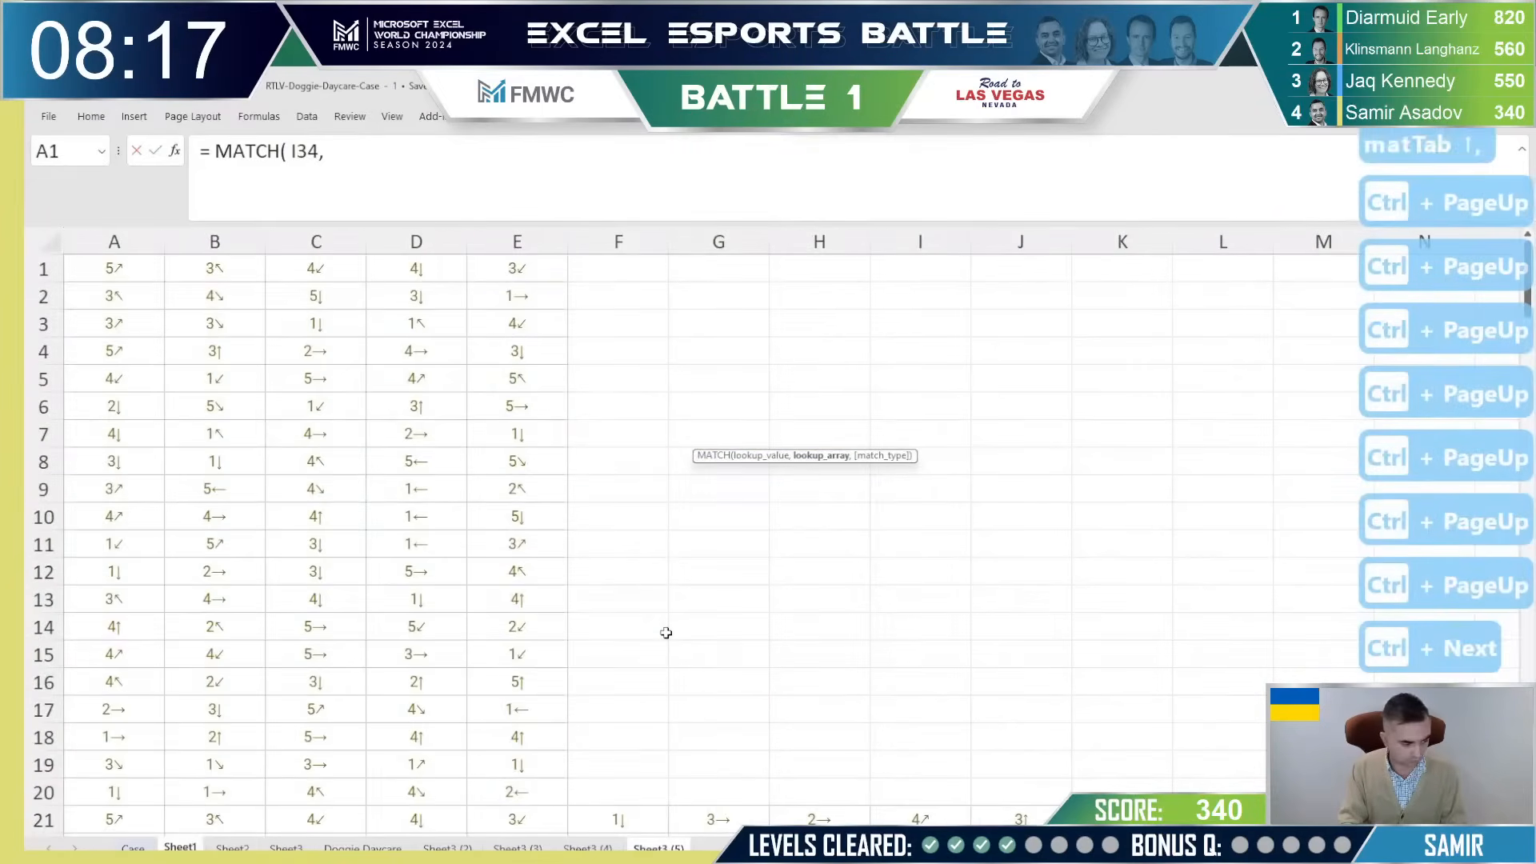
key("ctrl+Page_Down")
key("ctrl+Page_Down")
key("ctrl+Page_Down")
key("ctrl+Page_Down")
key("ctrl+Page_Down")
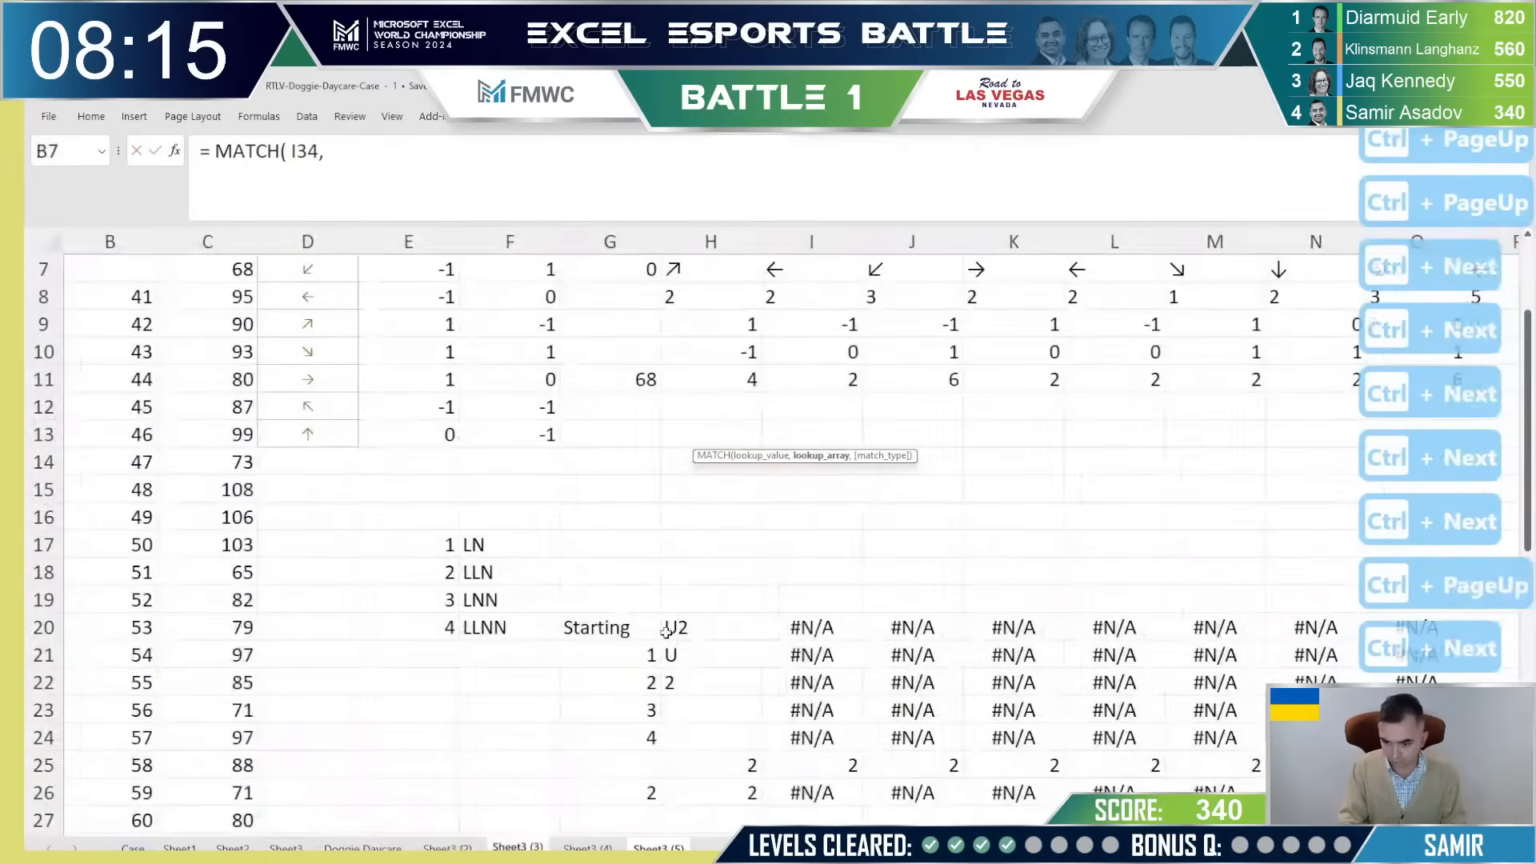
key("ctrl+Page_Up")
key("ctrl+Page_Up")
key("ctrl+Page_Up")
key("ctrl+Page_Down")
key("Down")
key("Left")
key("Down")
key("Down")
key("Right")
key("Down")
key("Down")
key("Right")
key("Down")
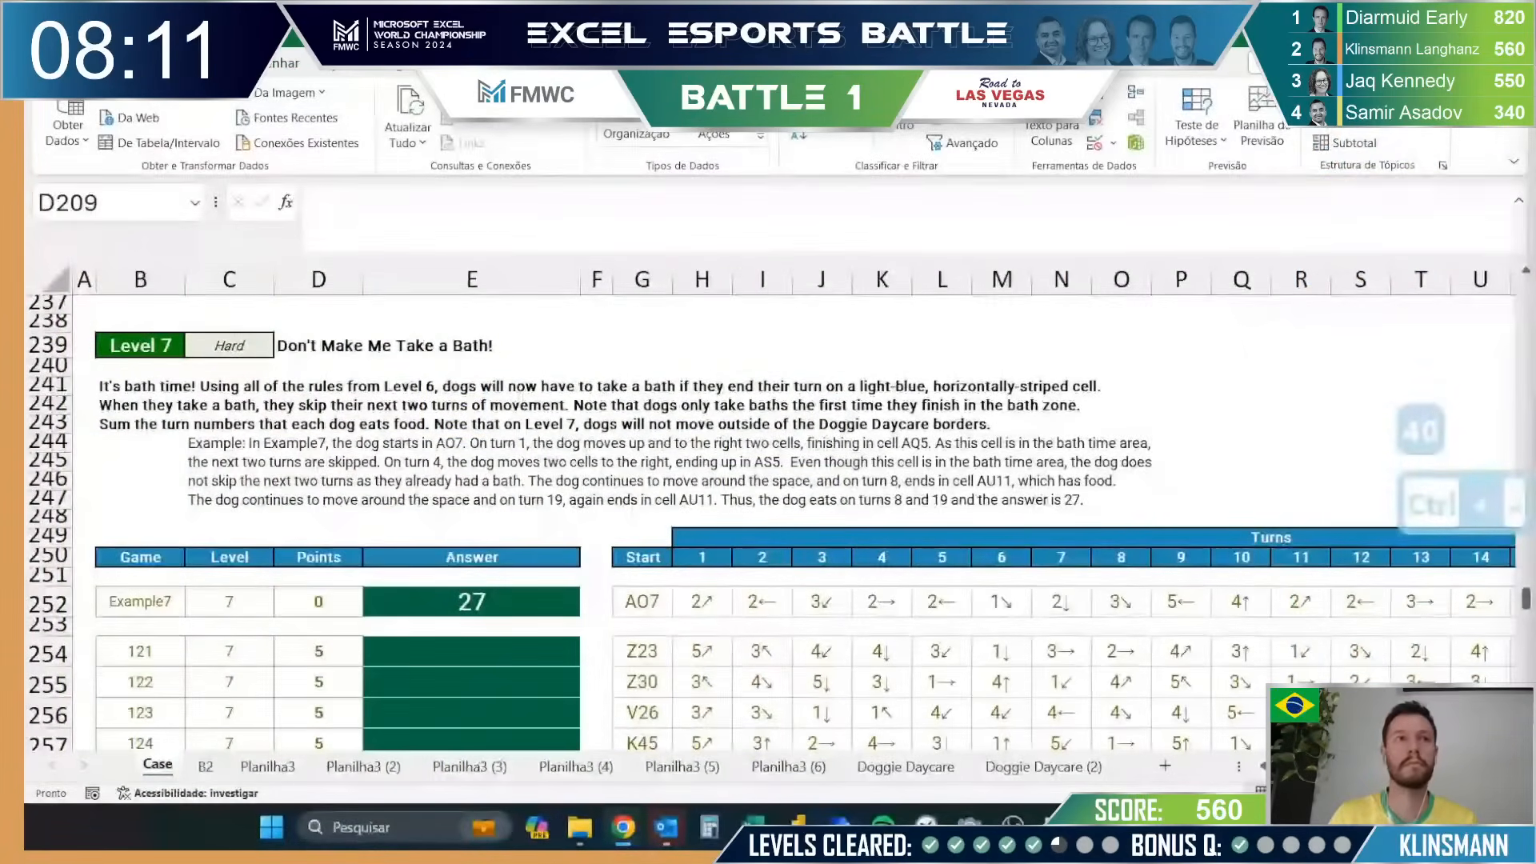
type("5")
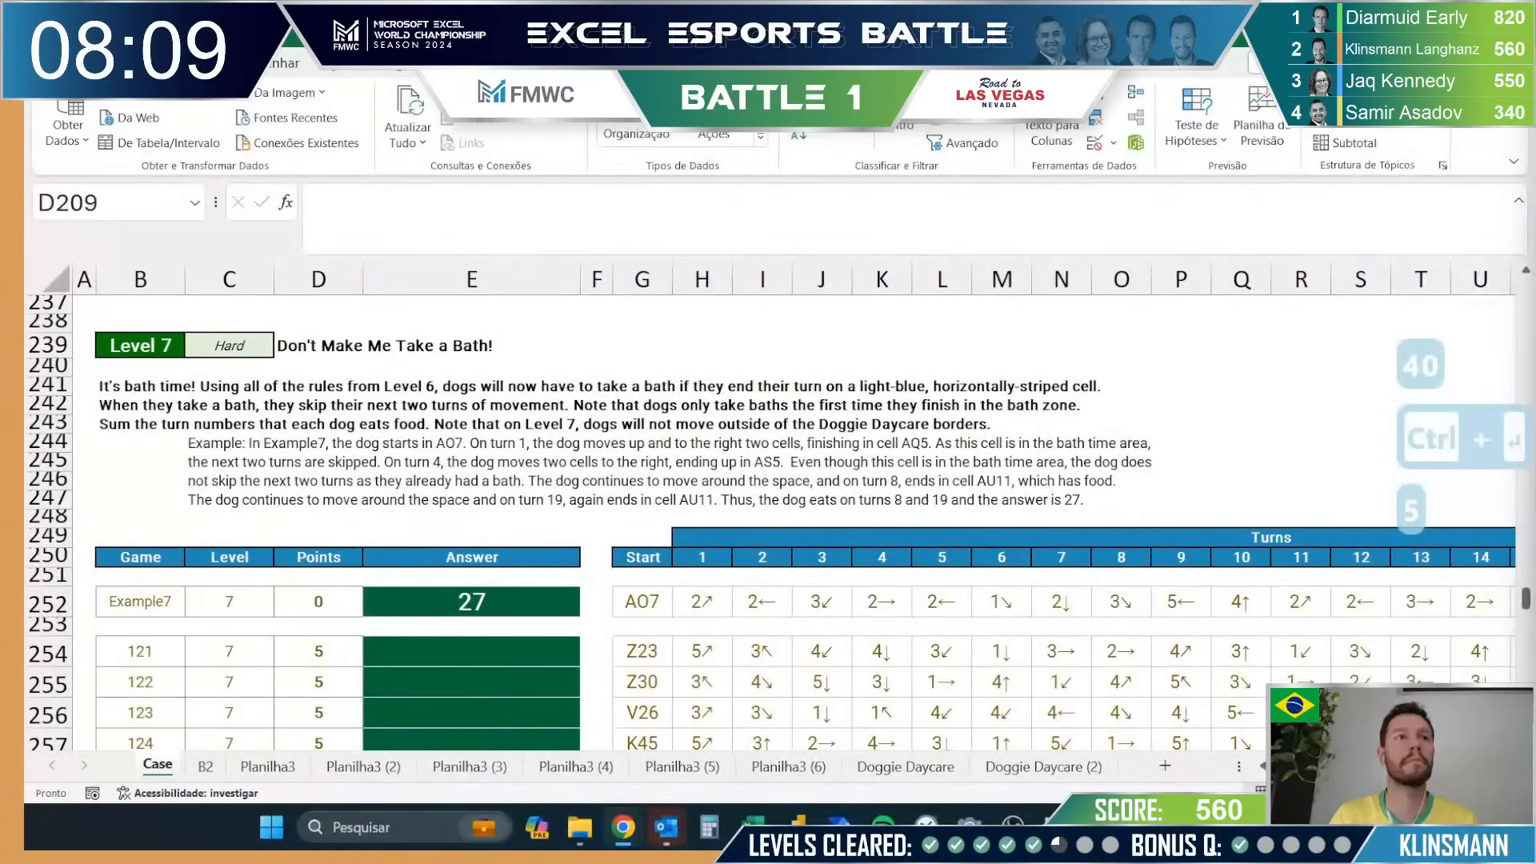
Step: Try the answers 50, 60, 15 and 14 in the selected answer cells and undo the last entry
type("0")
key("ctrl+Return")
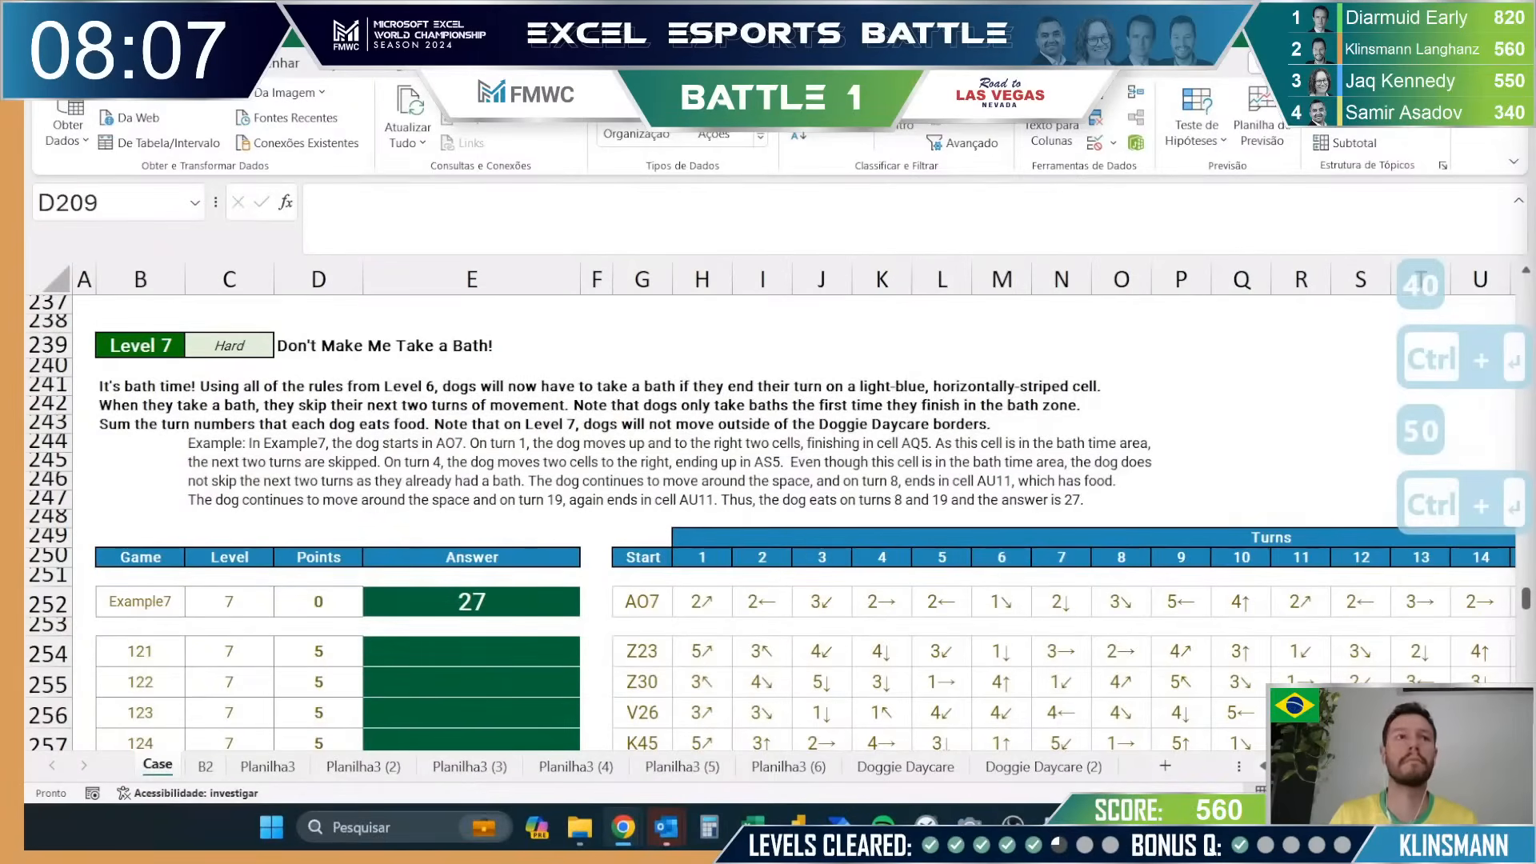
type("60")
key("ctrl+Return")
type("15")
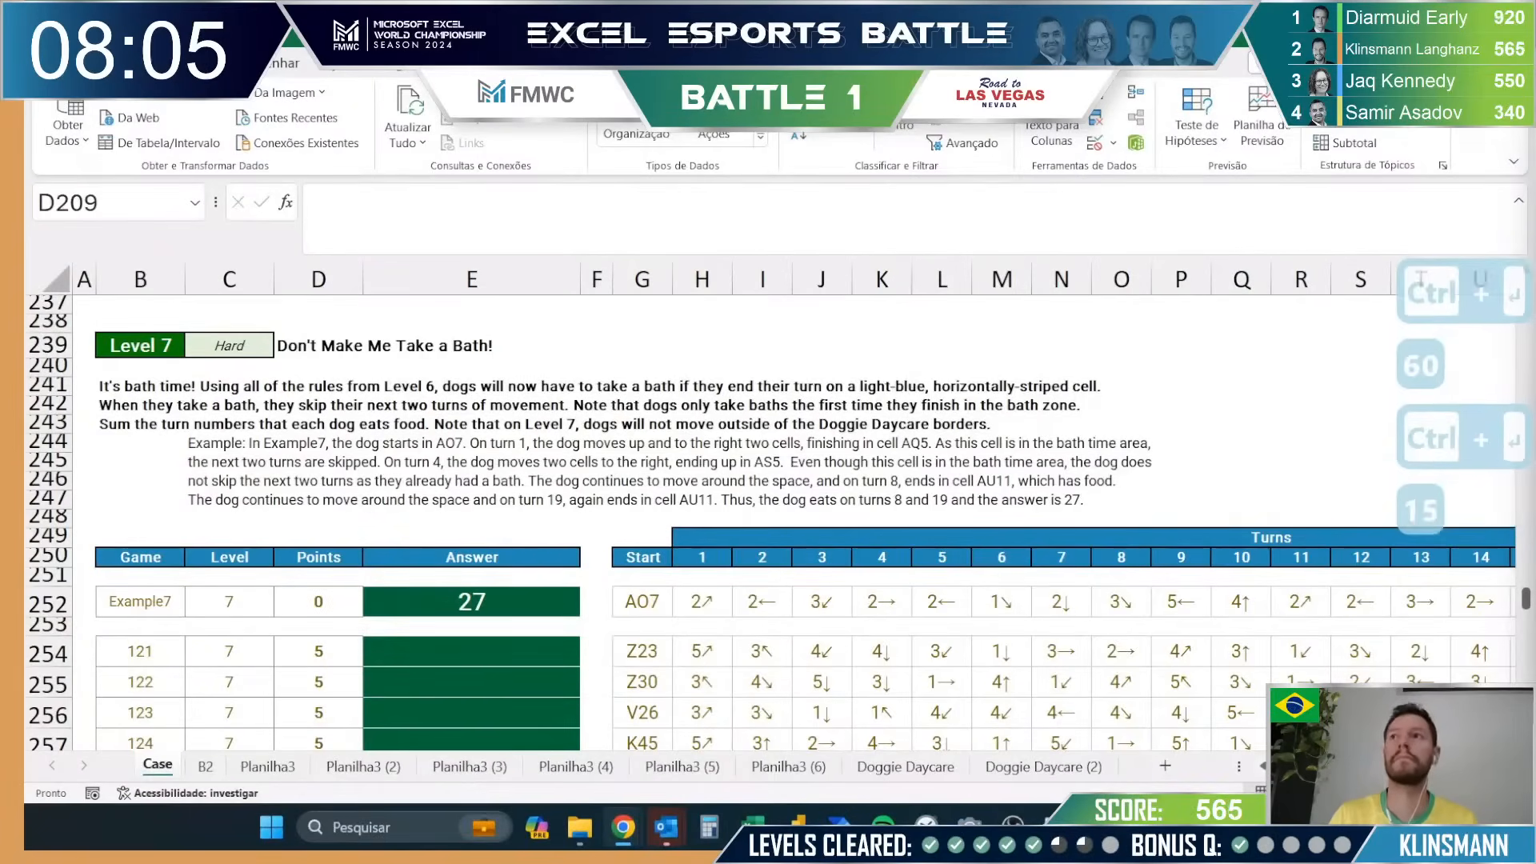
key("ctrl+Return")
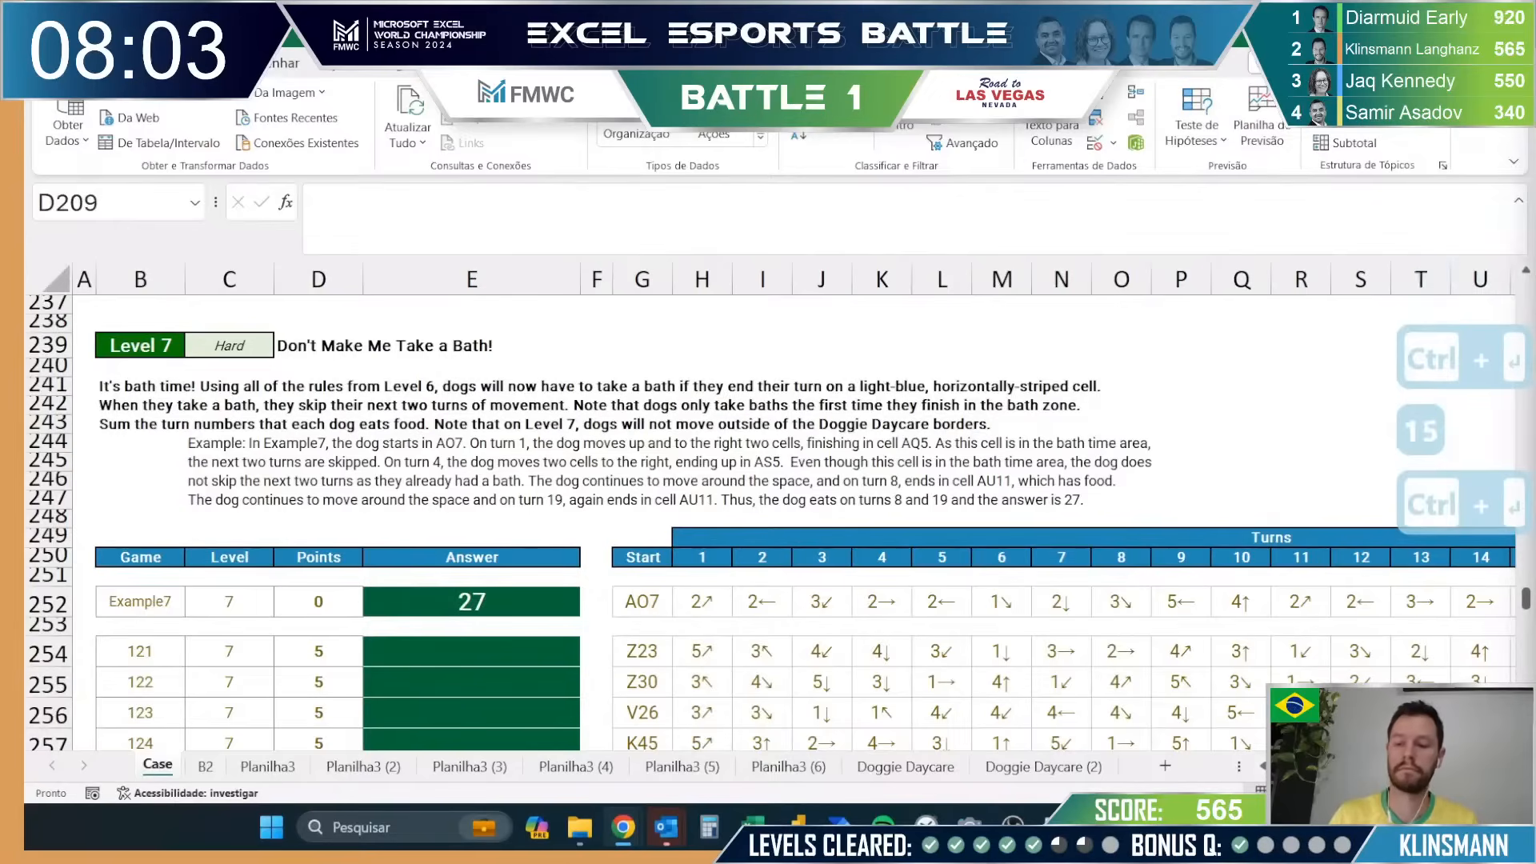
type("14")
key("ctrl+Return")
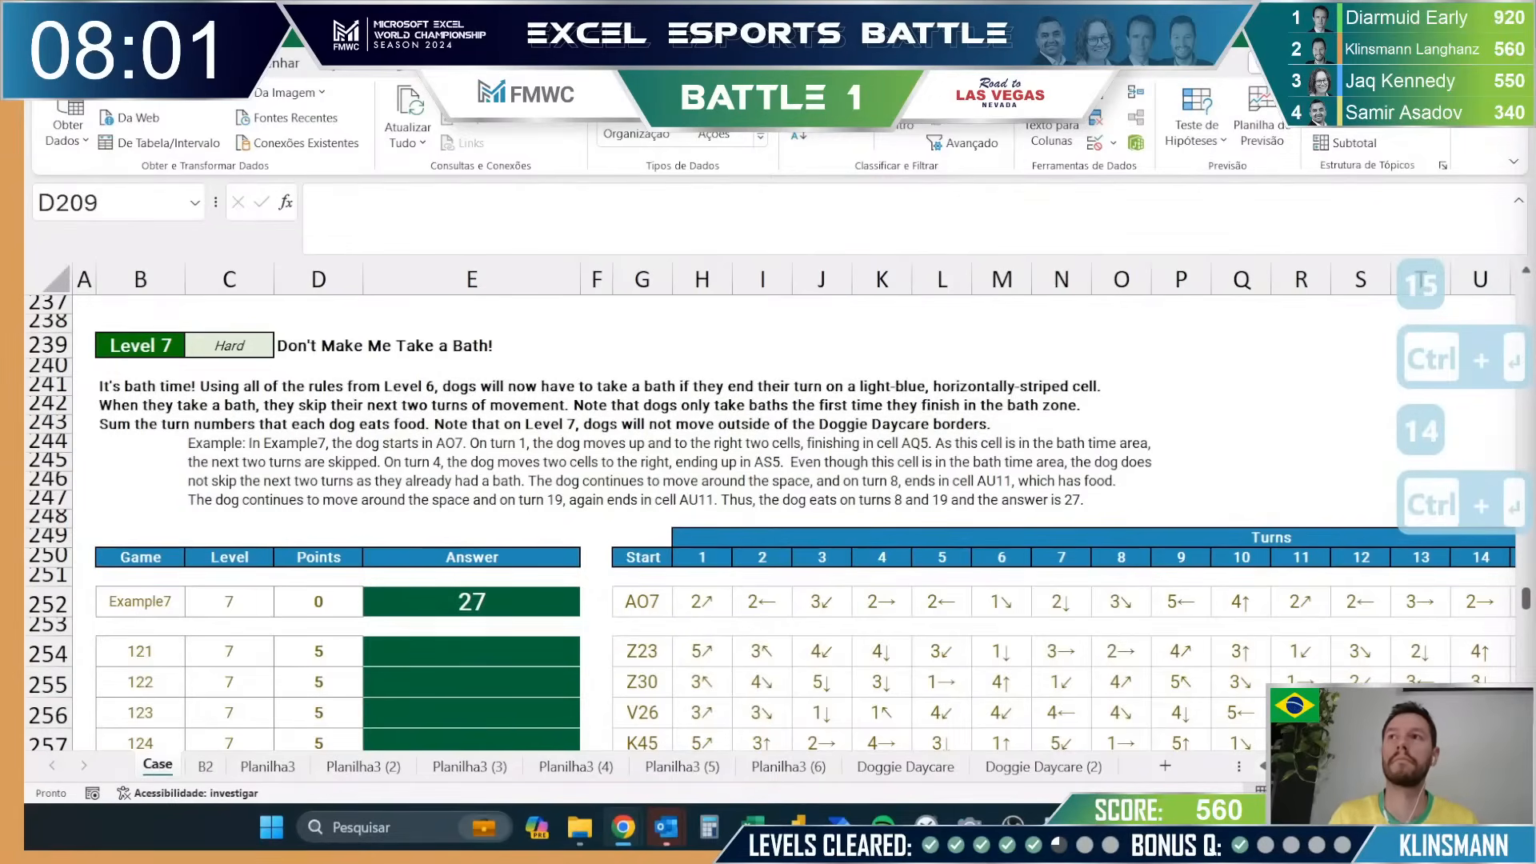
key("ctrl+z")
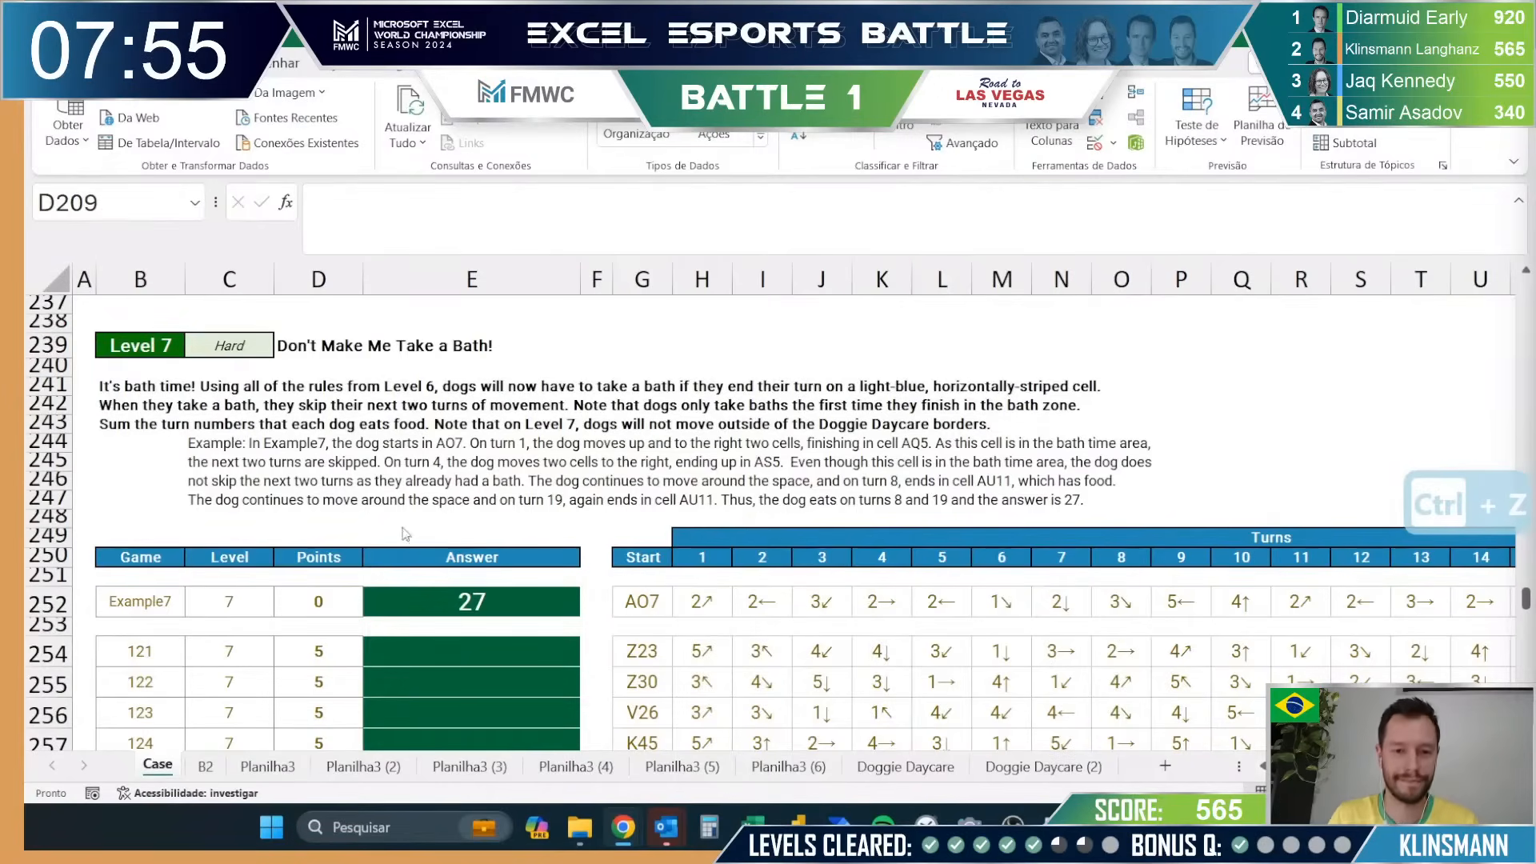
Step: Read the Level 8 Feeding Frenzy rules on the Case sheet and try the answers 40, 30 and 21
scroll(432, 560, "down", 7)
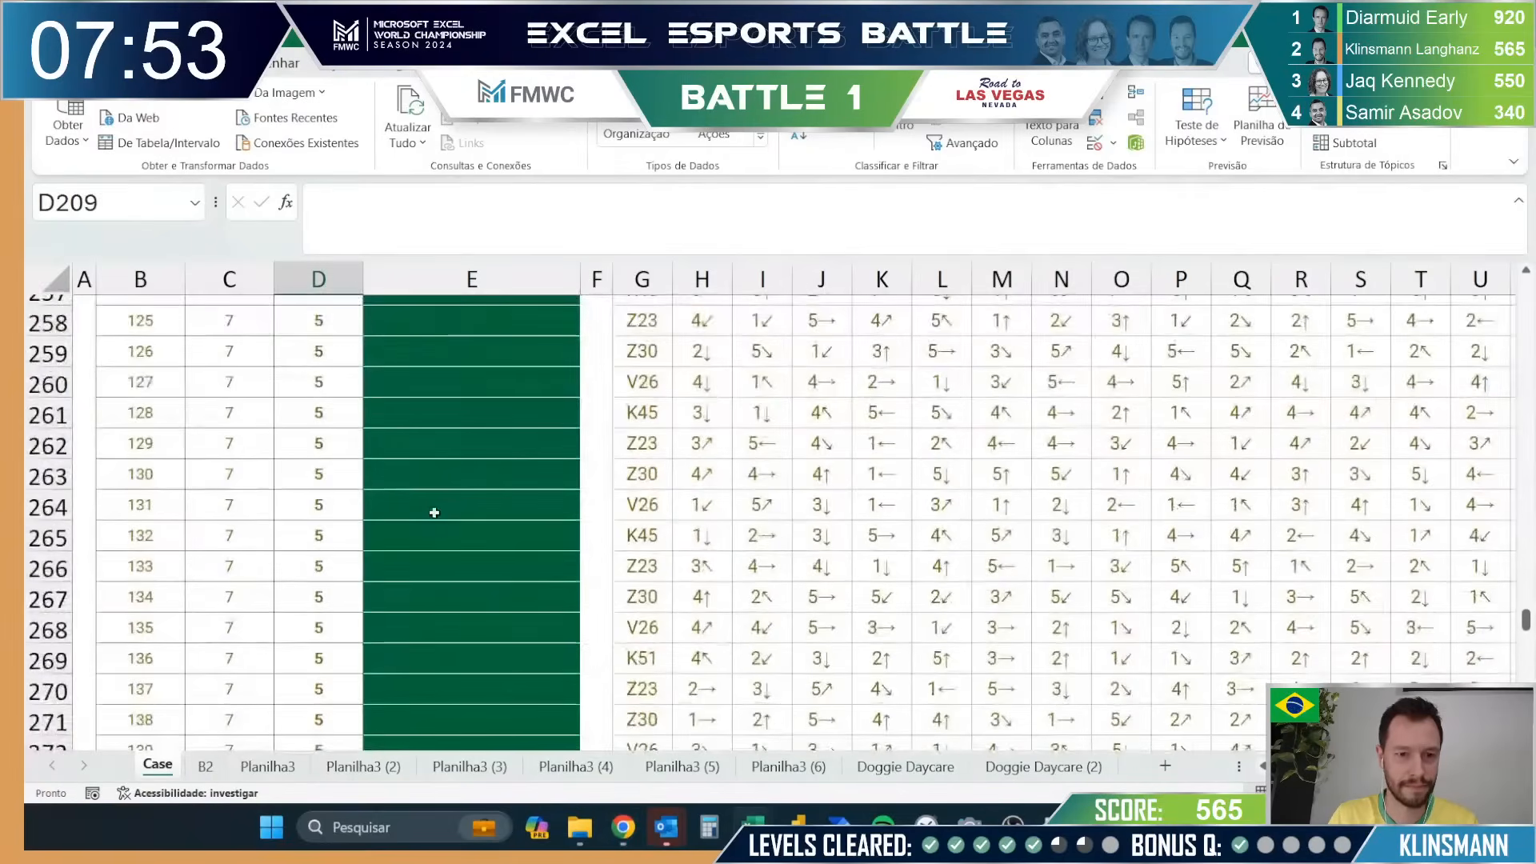
scroll(434, 520, "down", 1)
scroll(435, 529, "down", 4)
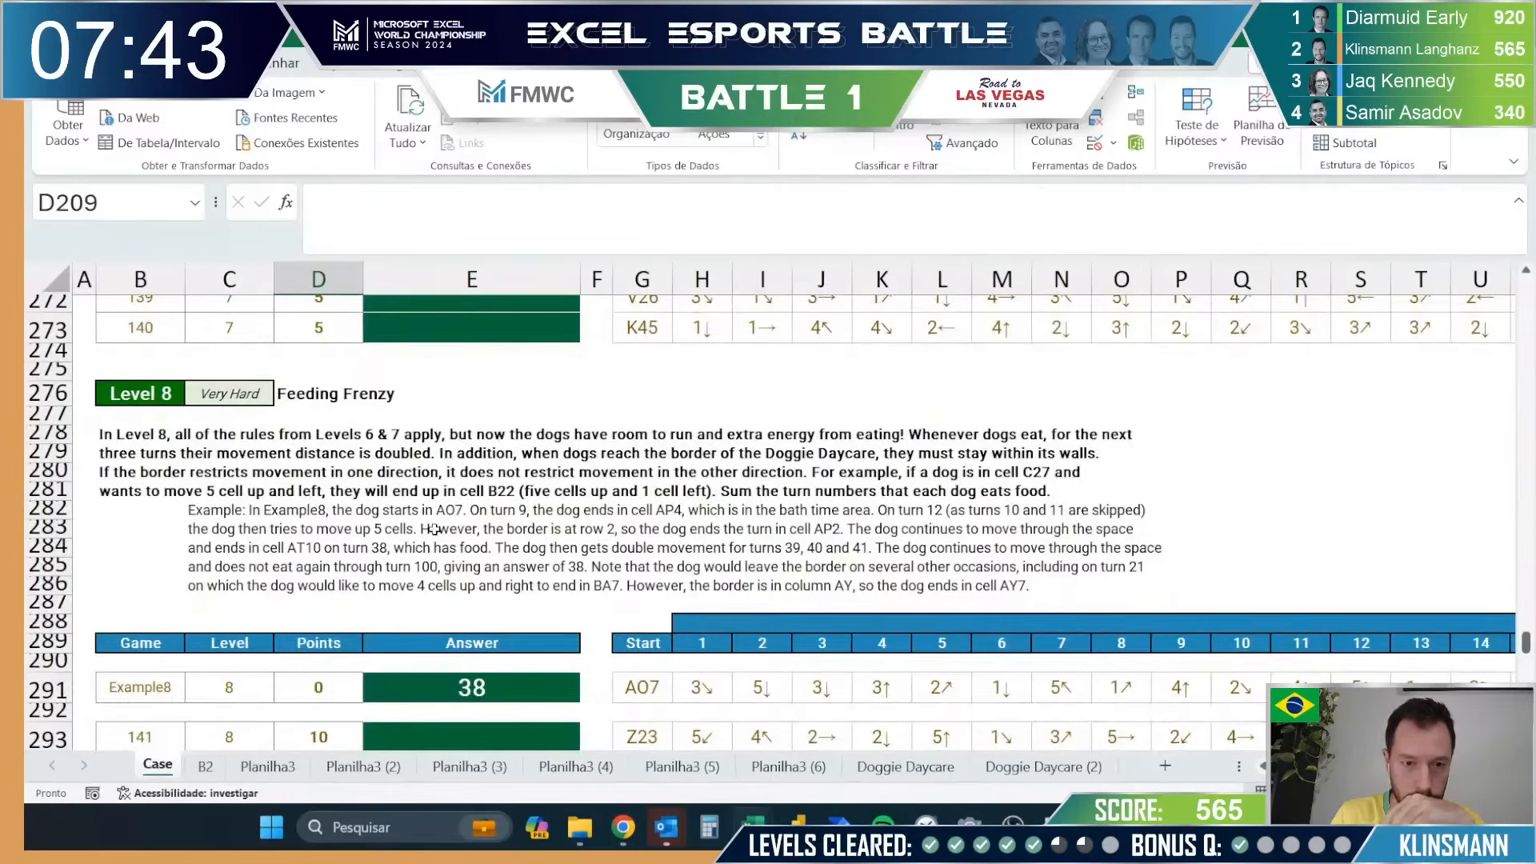
scroll(613, 621, "down", 1)
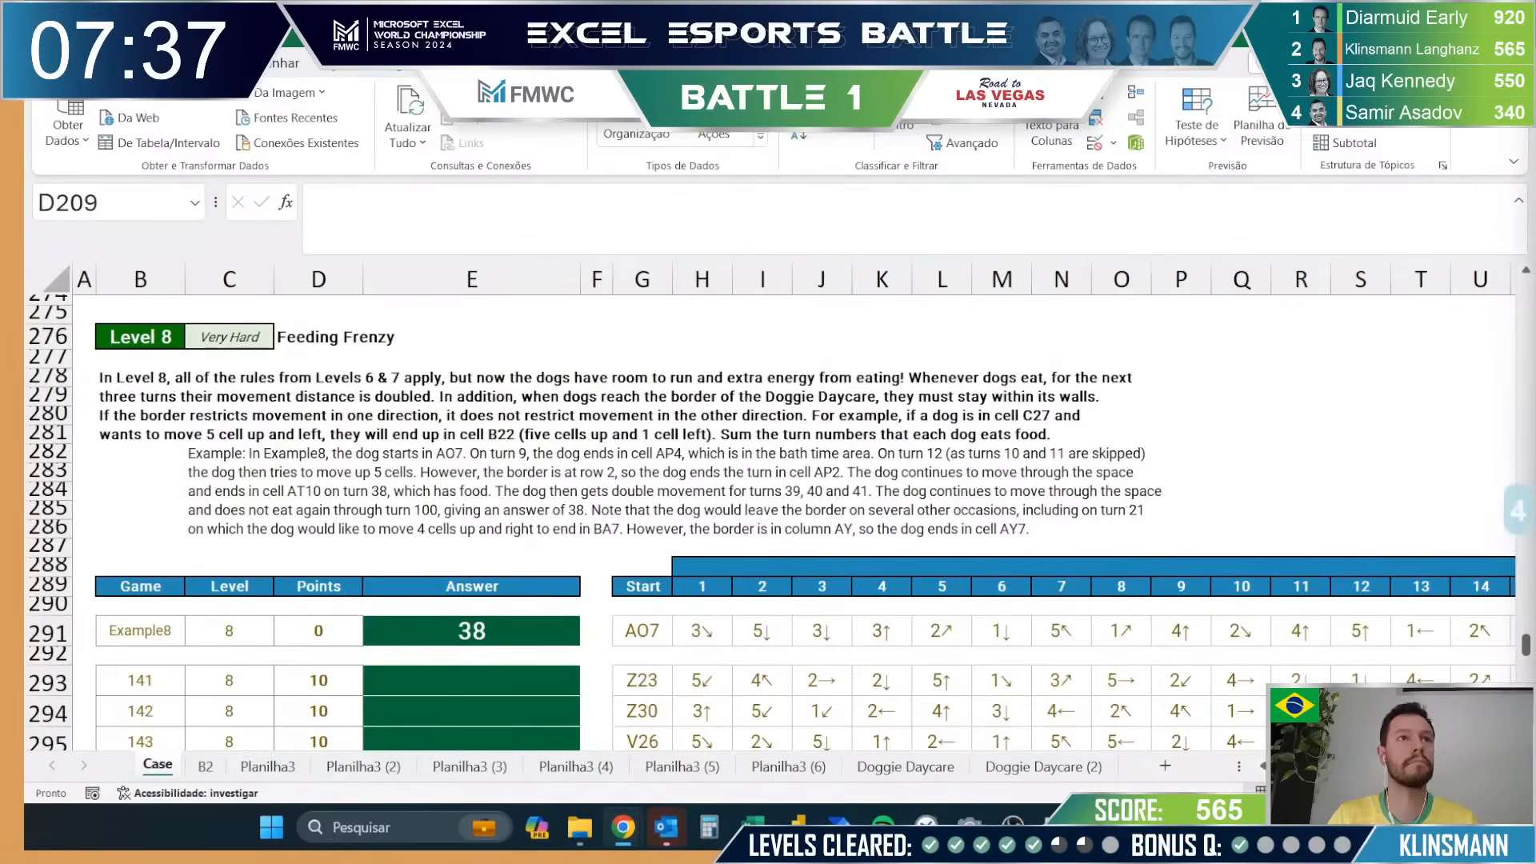
key("ctrl+Return")
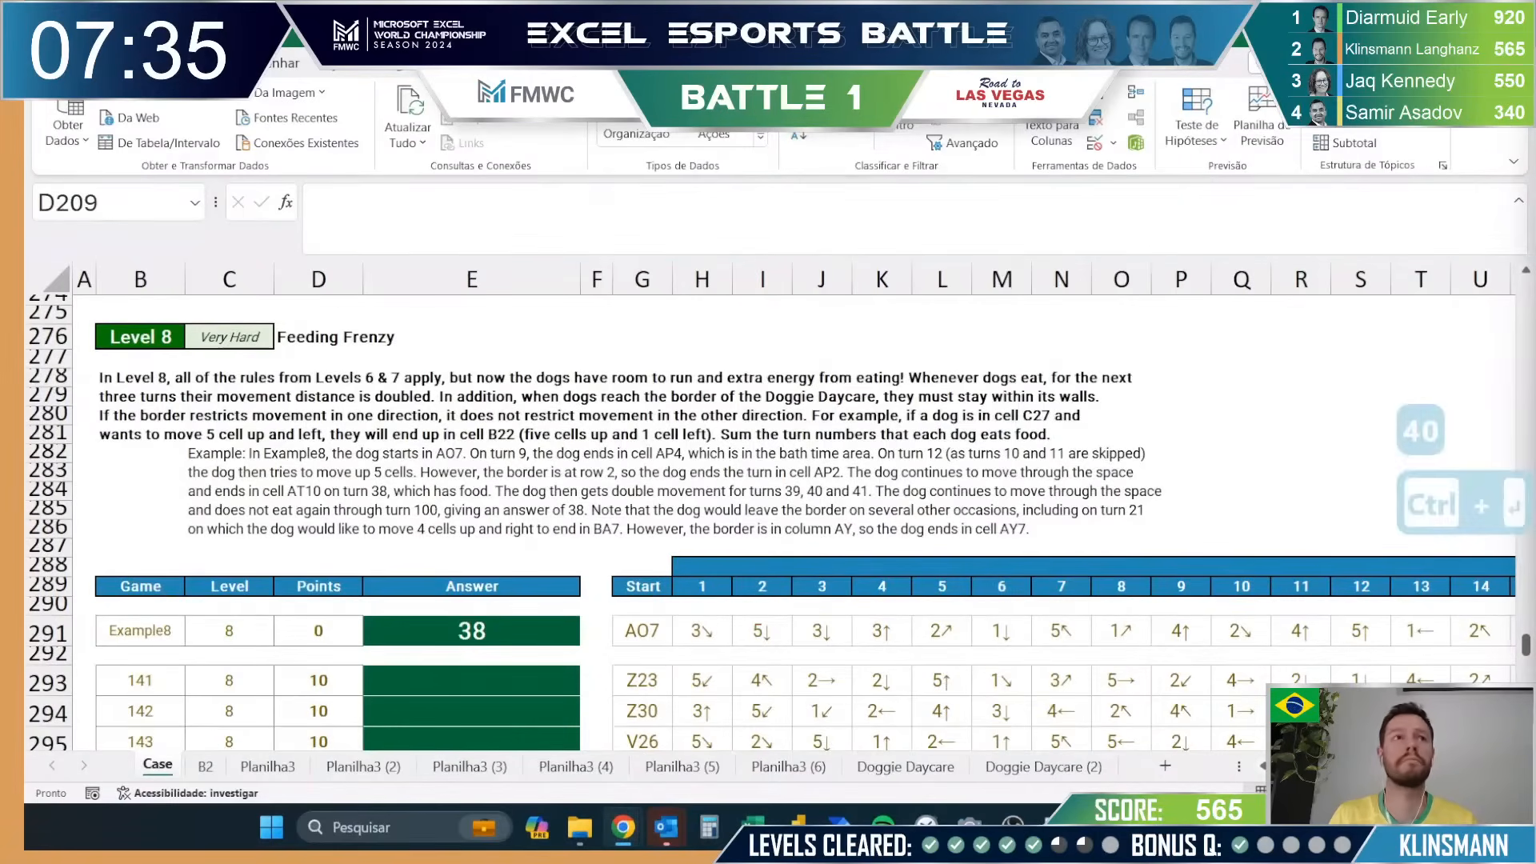
type("30")
key("ctrl+Return")
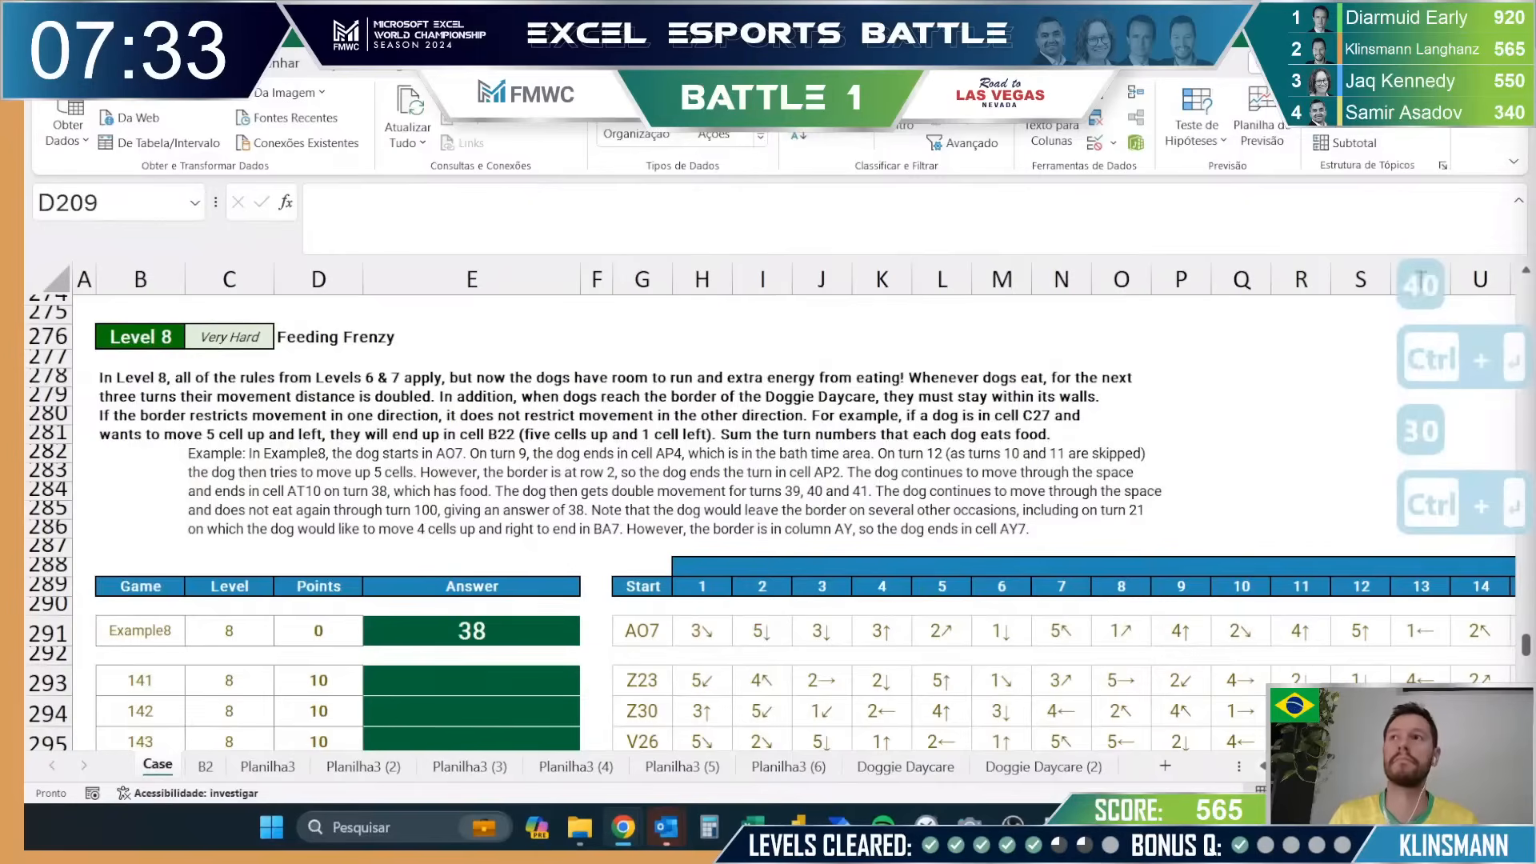
type("21")
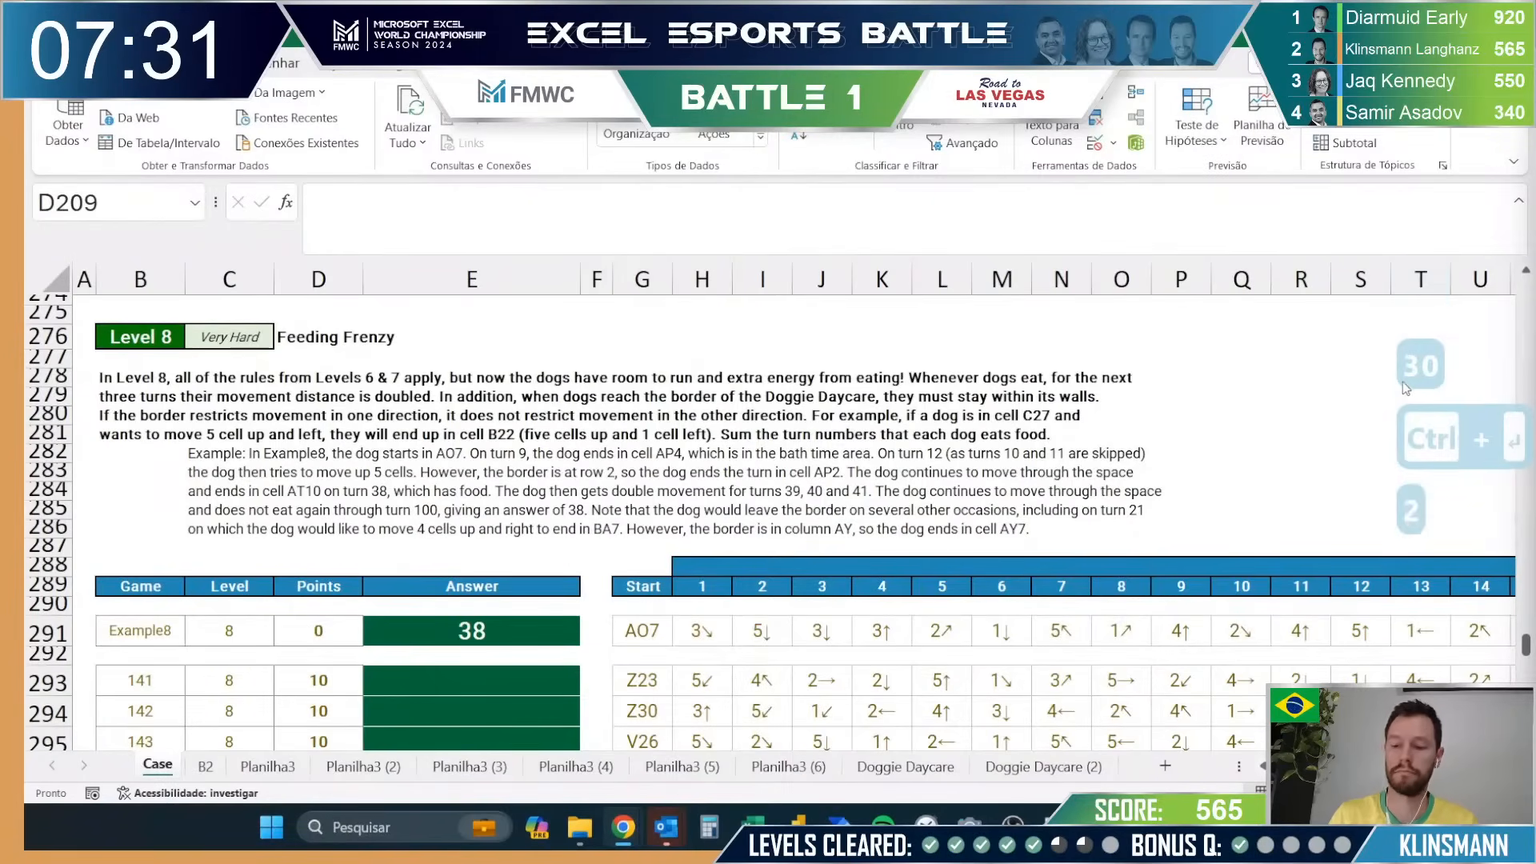
key("ctrl+Return")
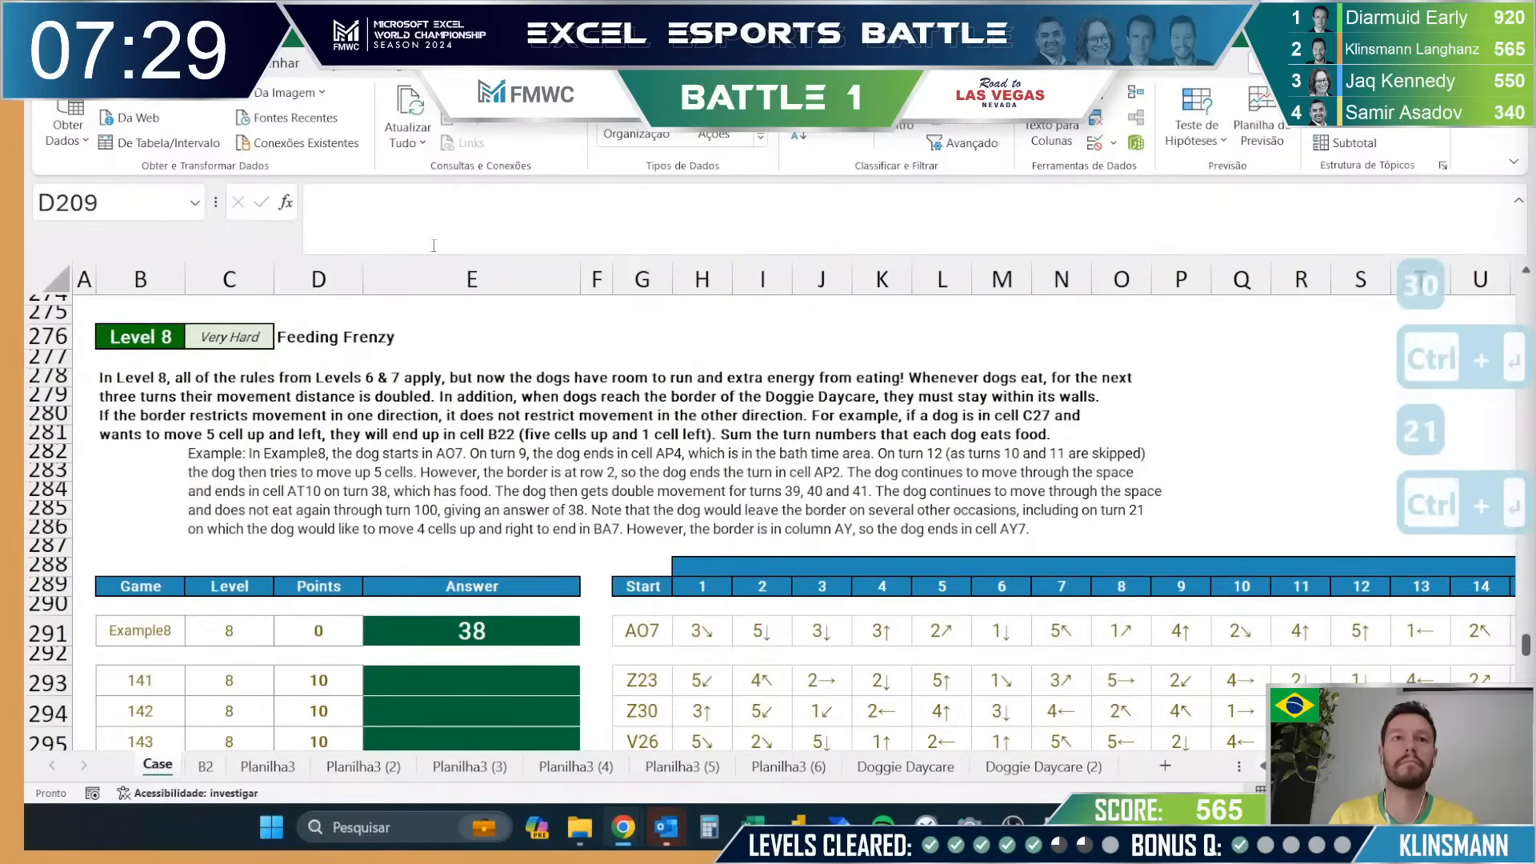
Step: Review the Level 6 games on the Case sheet and the calculation block on Planilha3 (6)
scroll(444, 428, "up", 2)
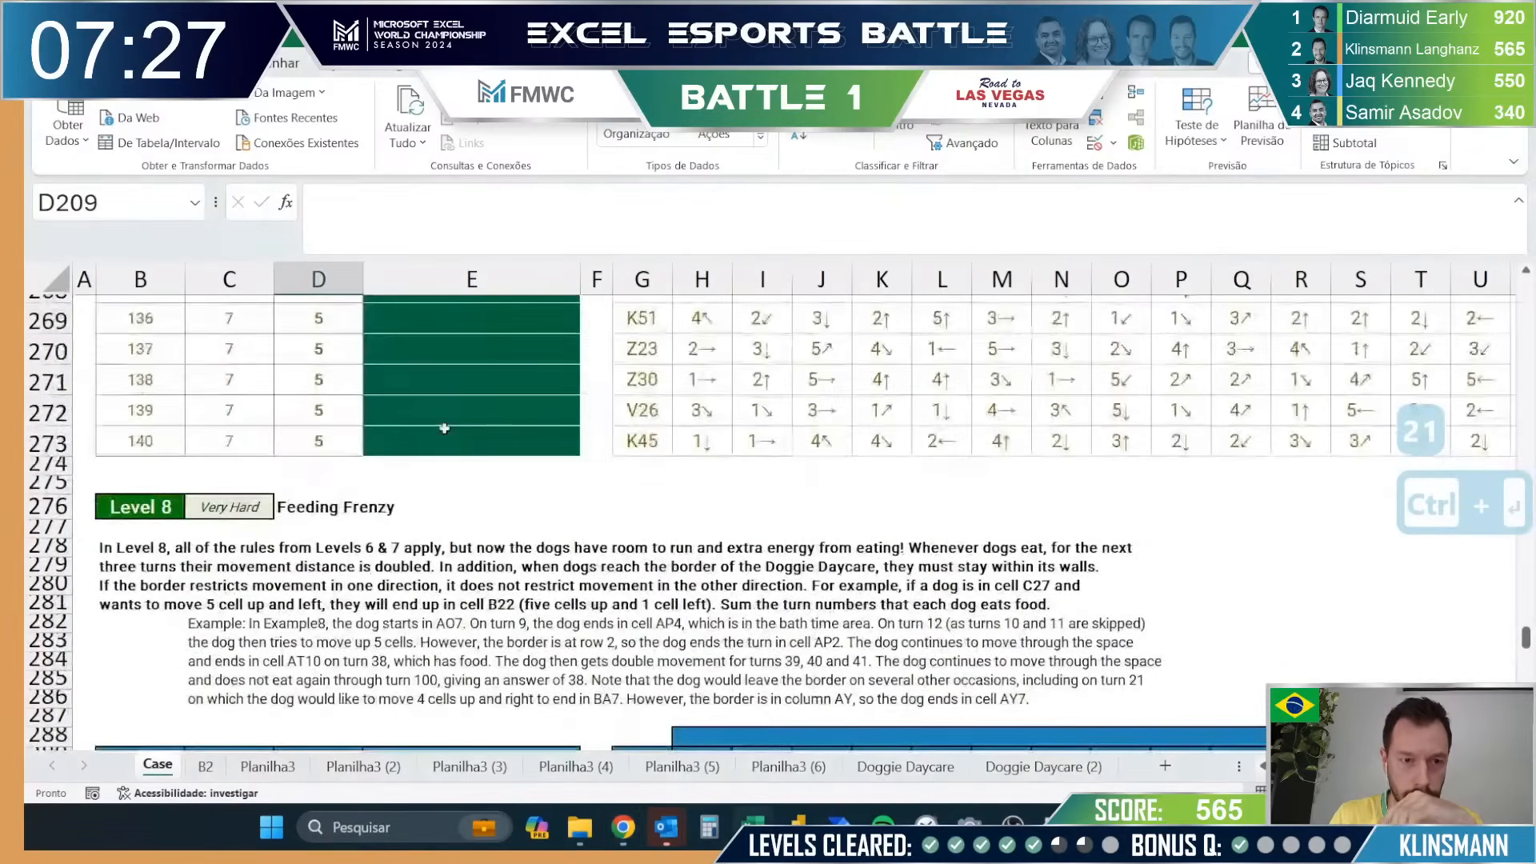
scroll(444, 428, "up", 16)
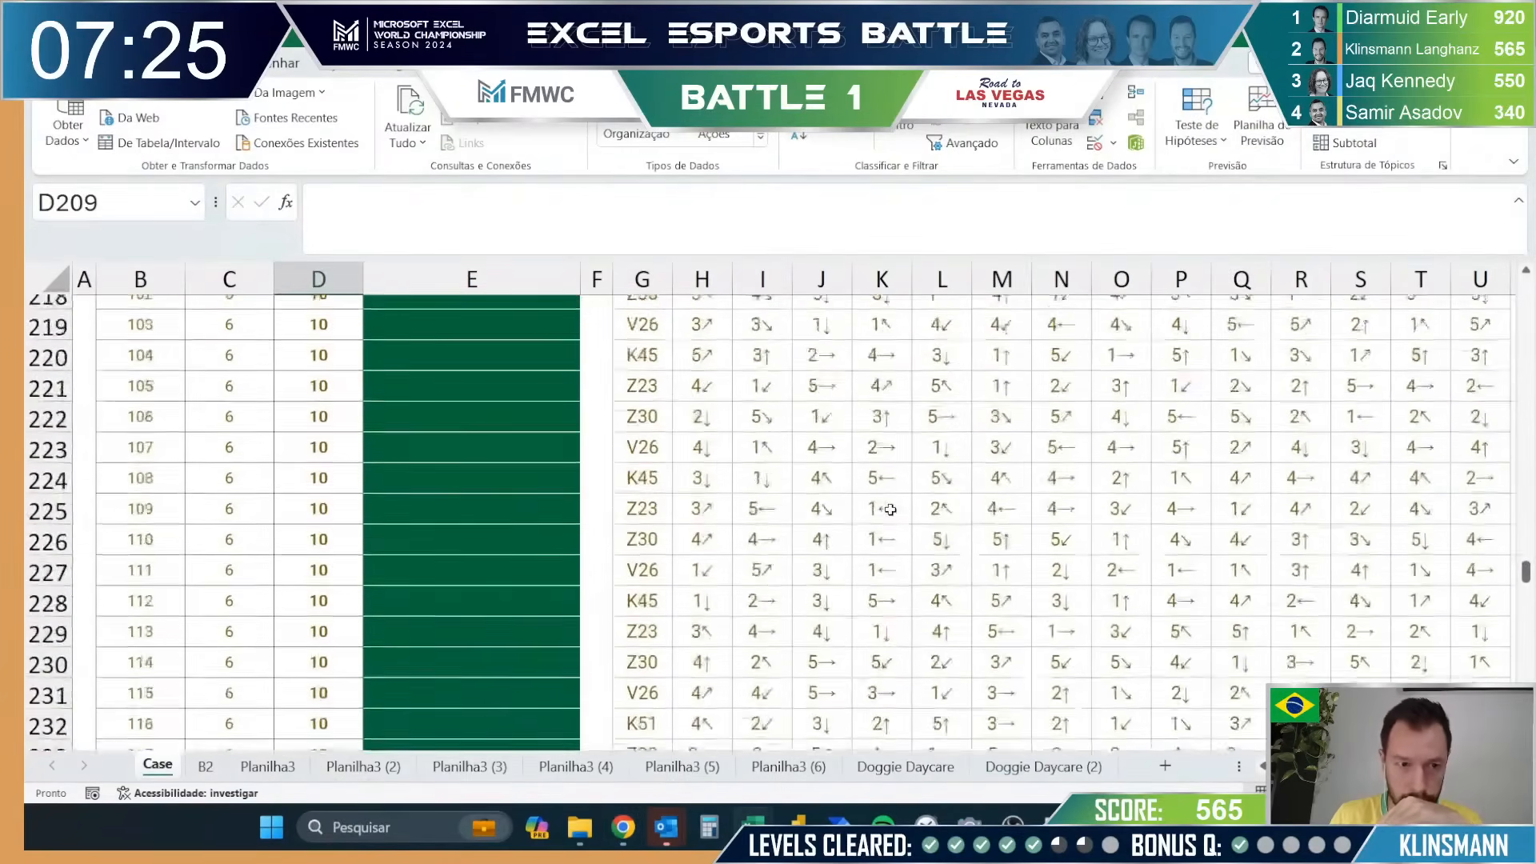
scroll(890, 510, "up", 4)
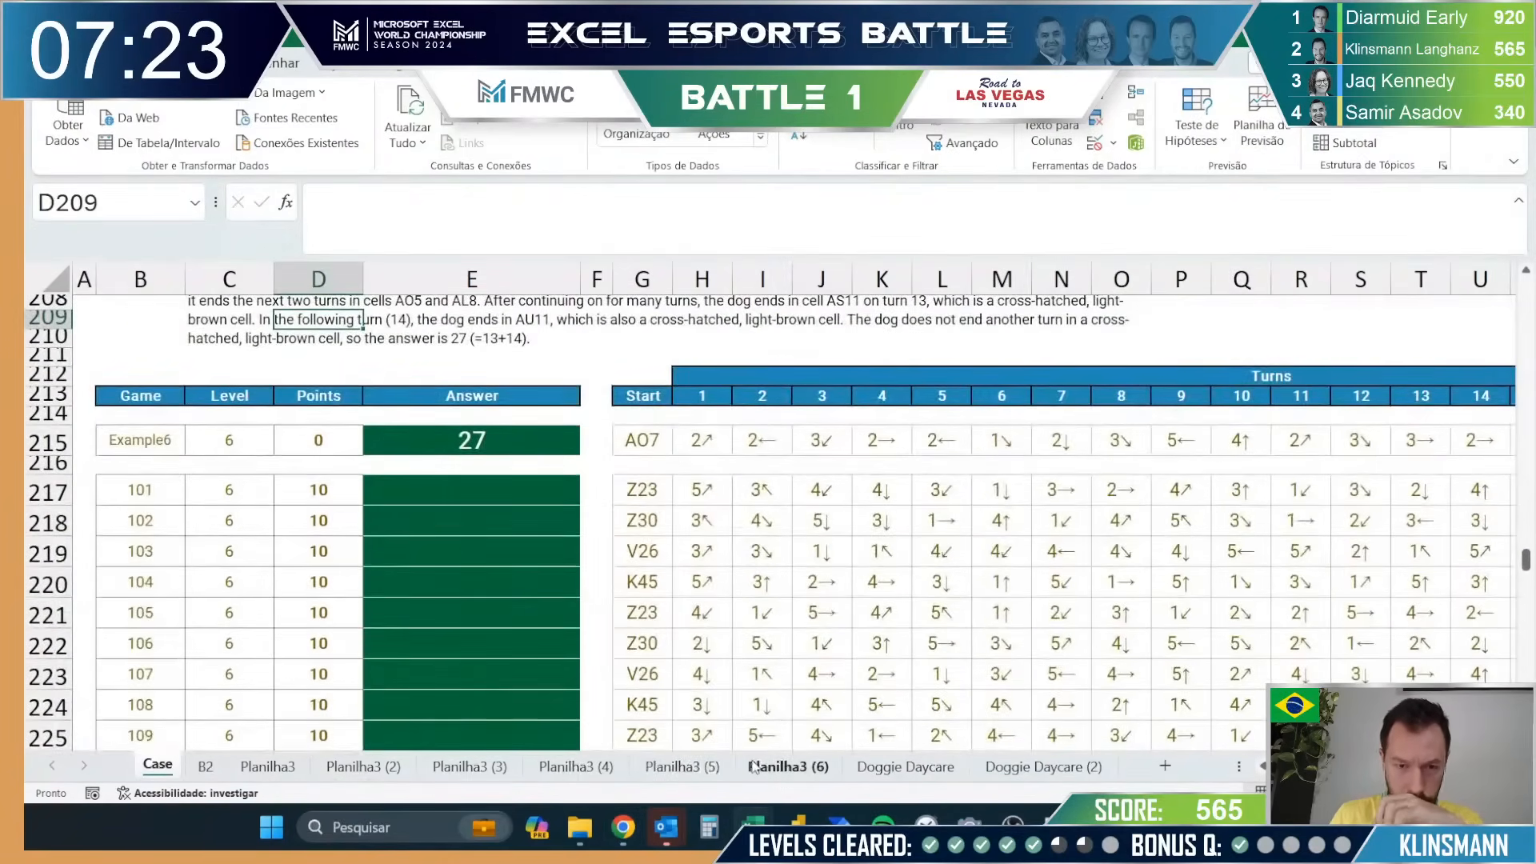
left_click(753, 766)
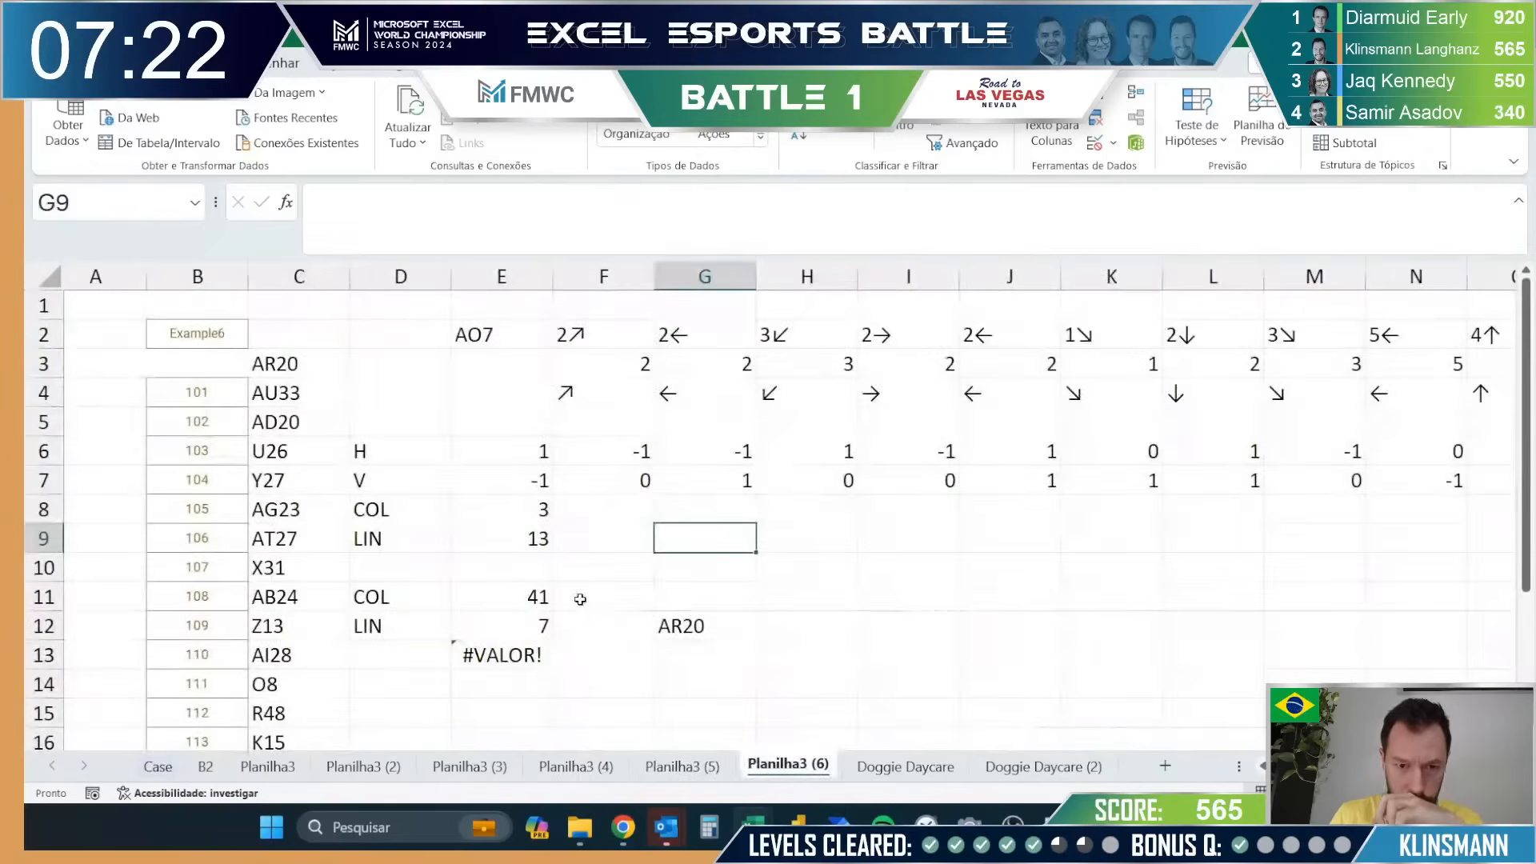
left_click(175, 769)
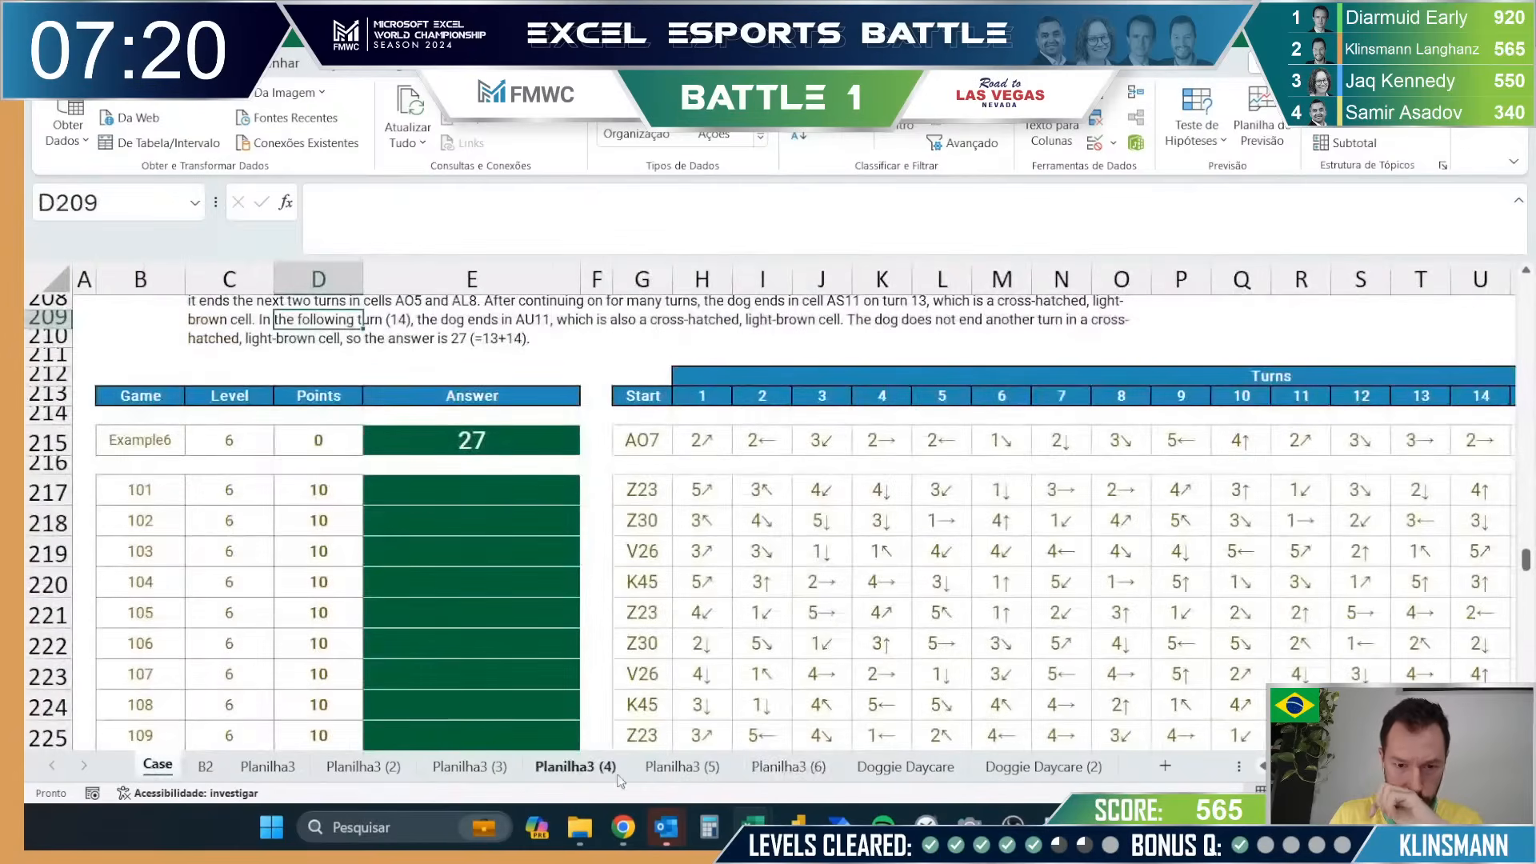
Step: On Doggie Daycare (2), enter =ENDEREÇO(LIN(B2);COL(B2)) in BA2 to build the address of cell B2
left_click(1022, 773)
type("=endereço(")
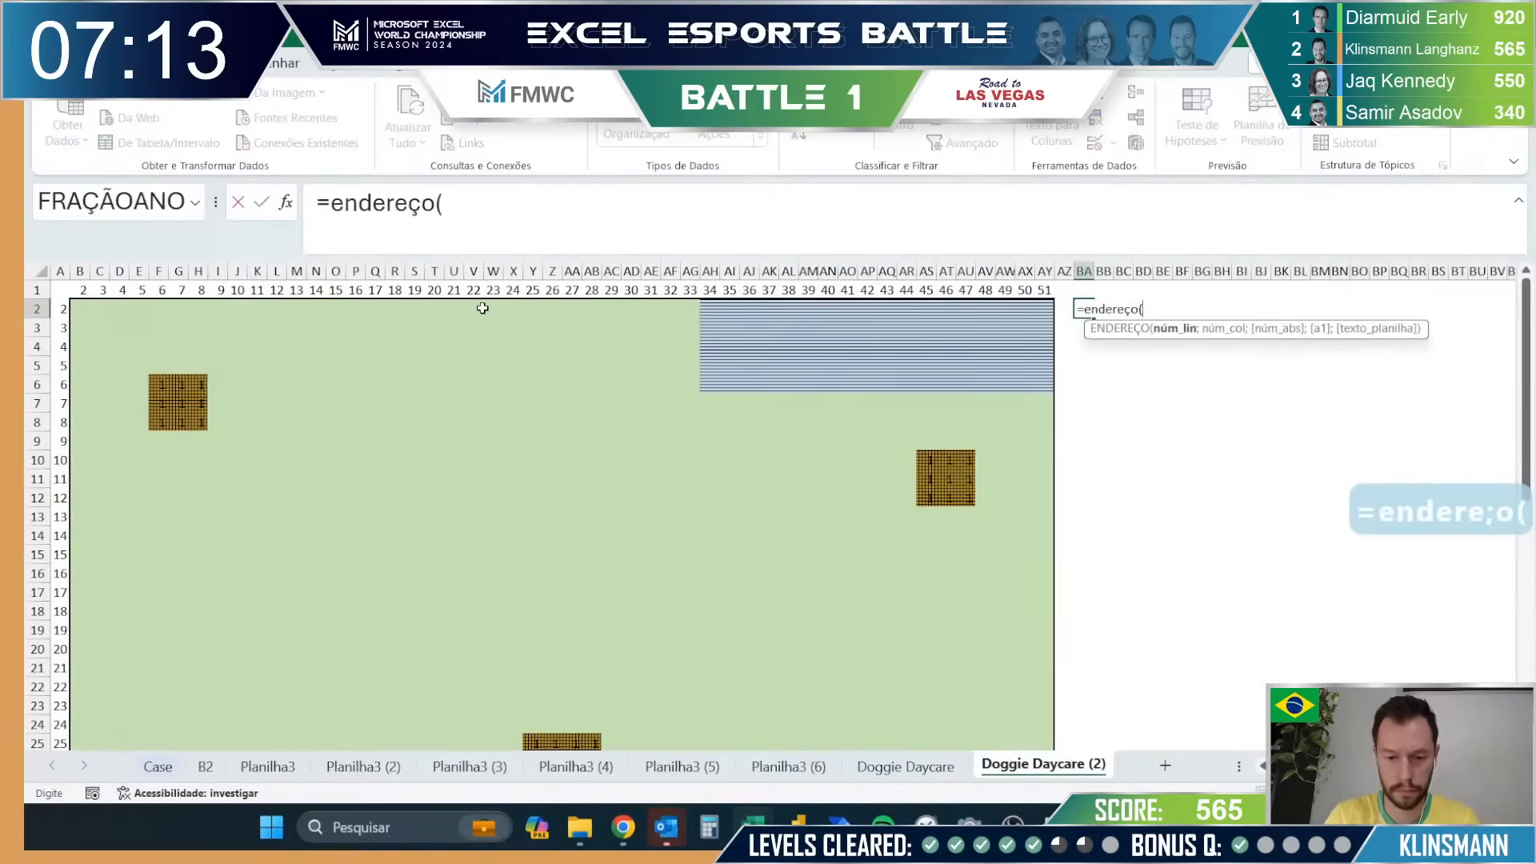
type("lin(")
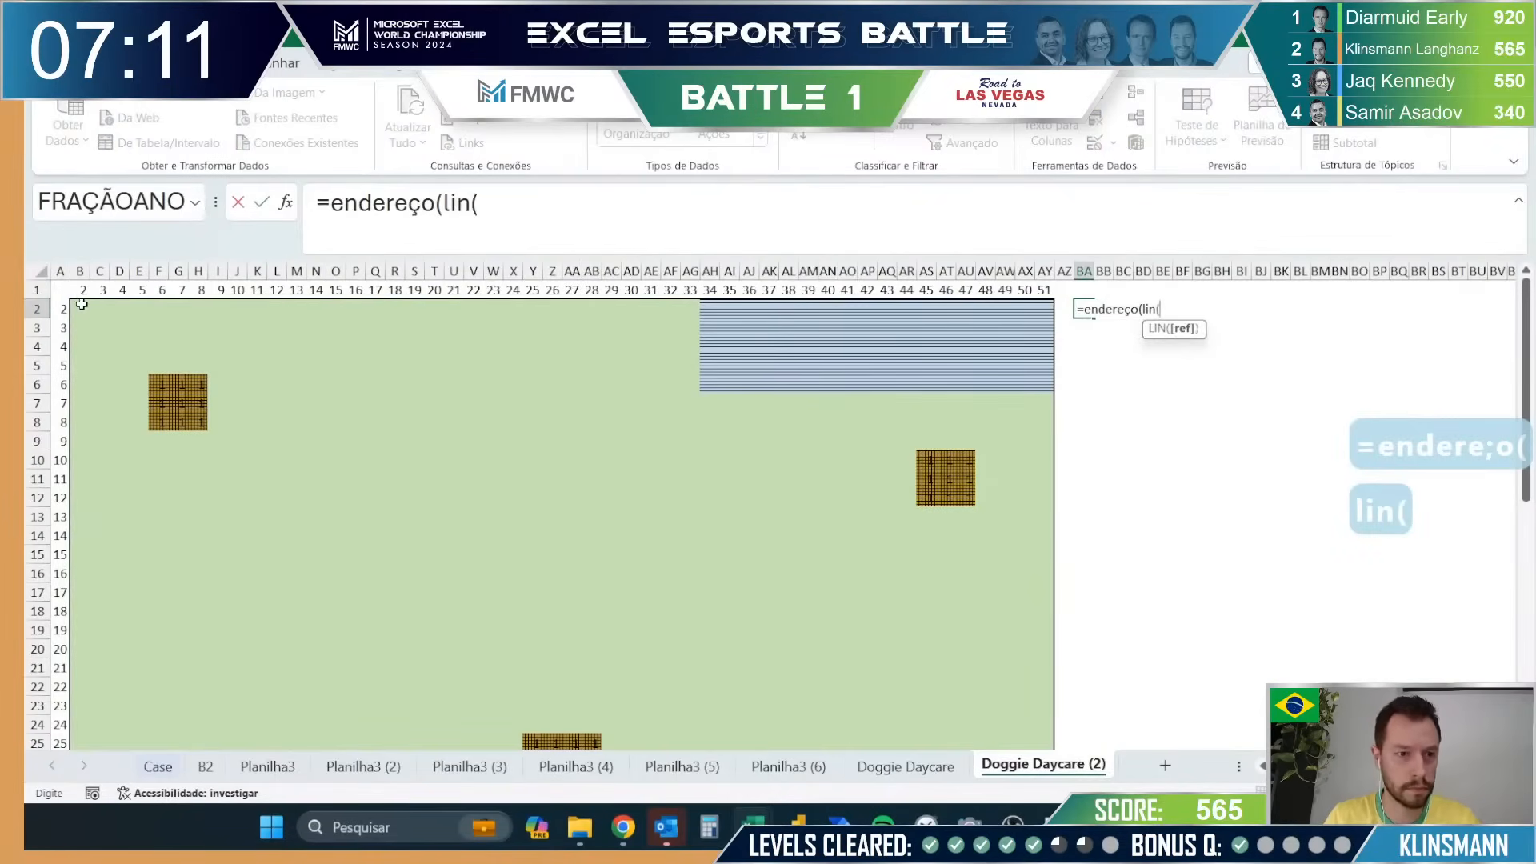
left_click(81, 305)
type(");co")
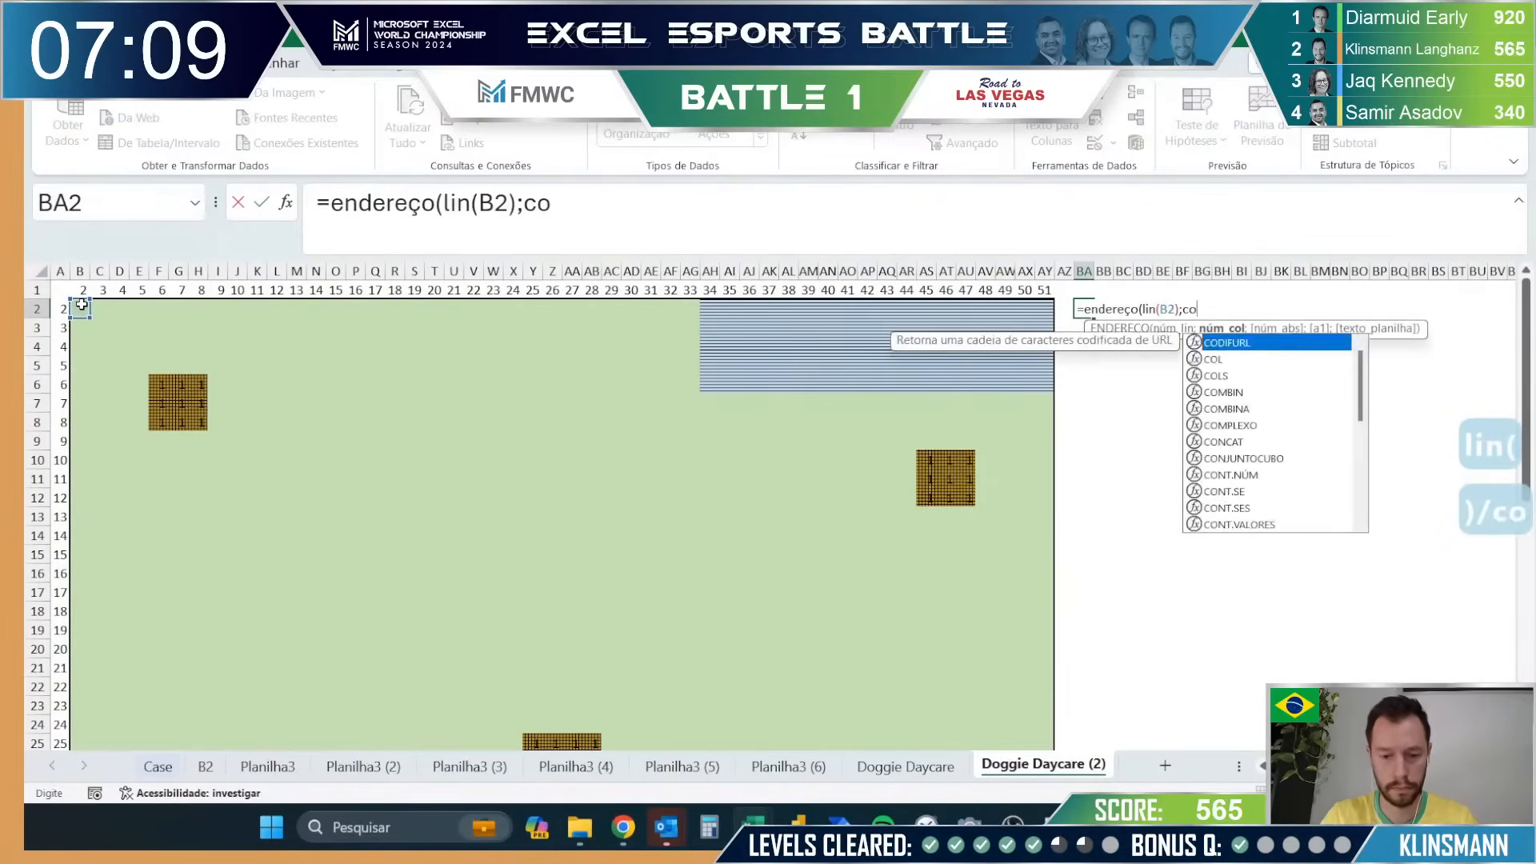
type("l(")
left_click(80, 308)
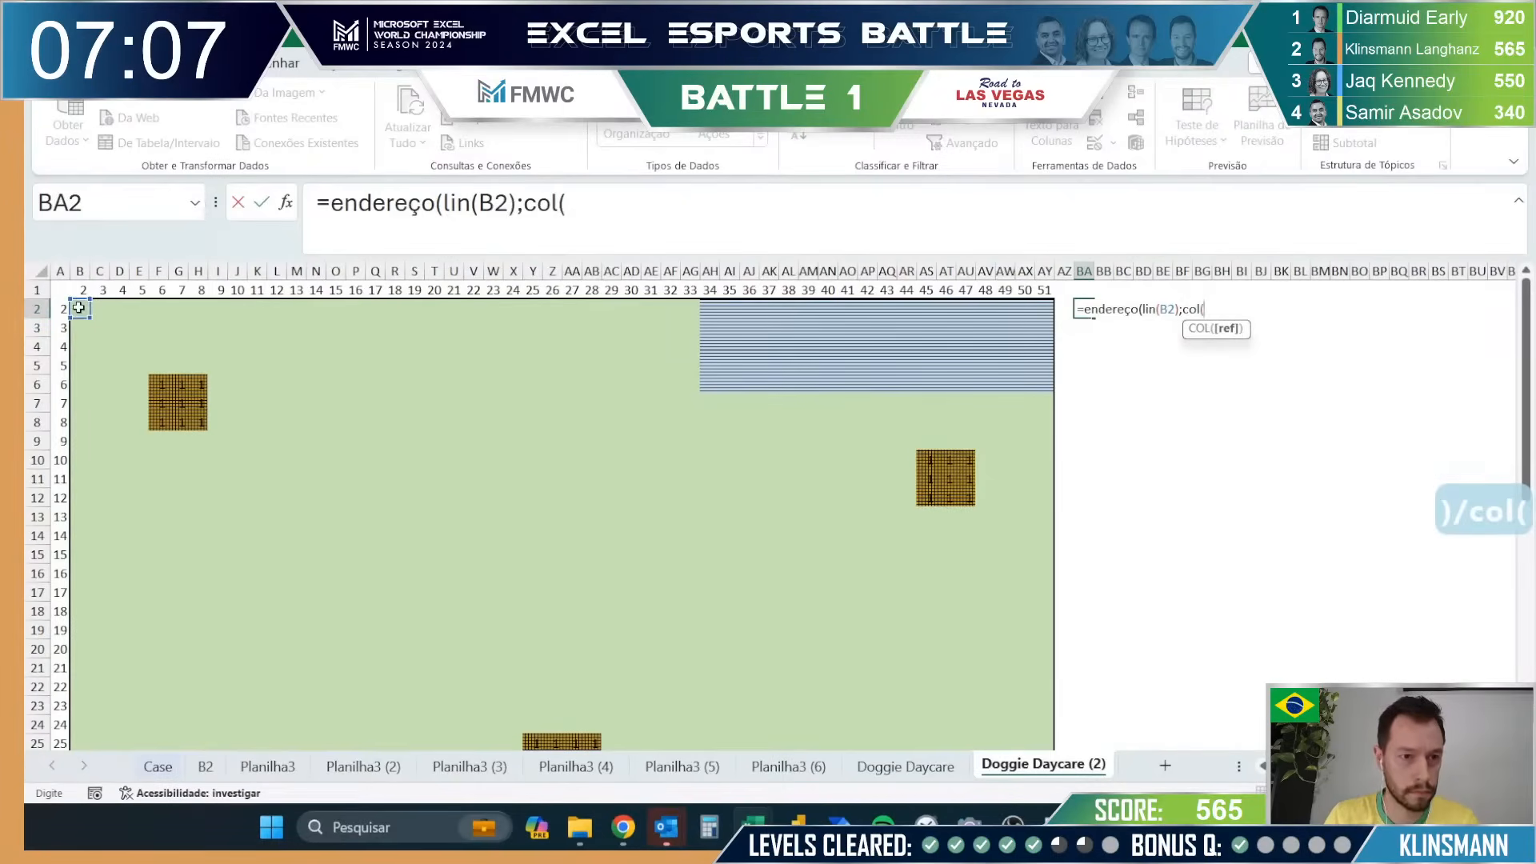
type("))")
key("Return")
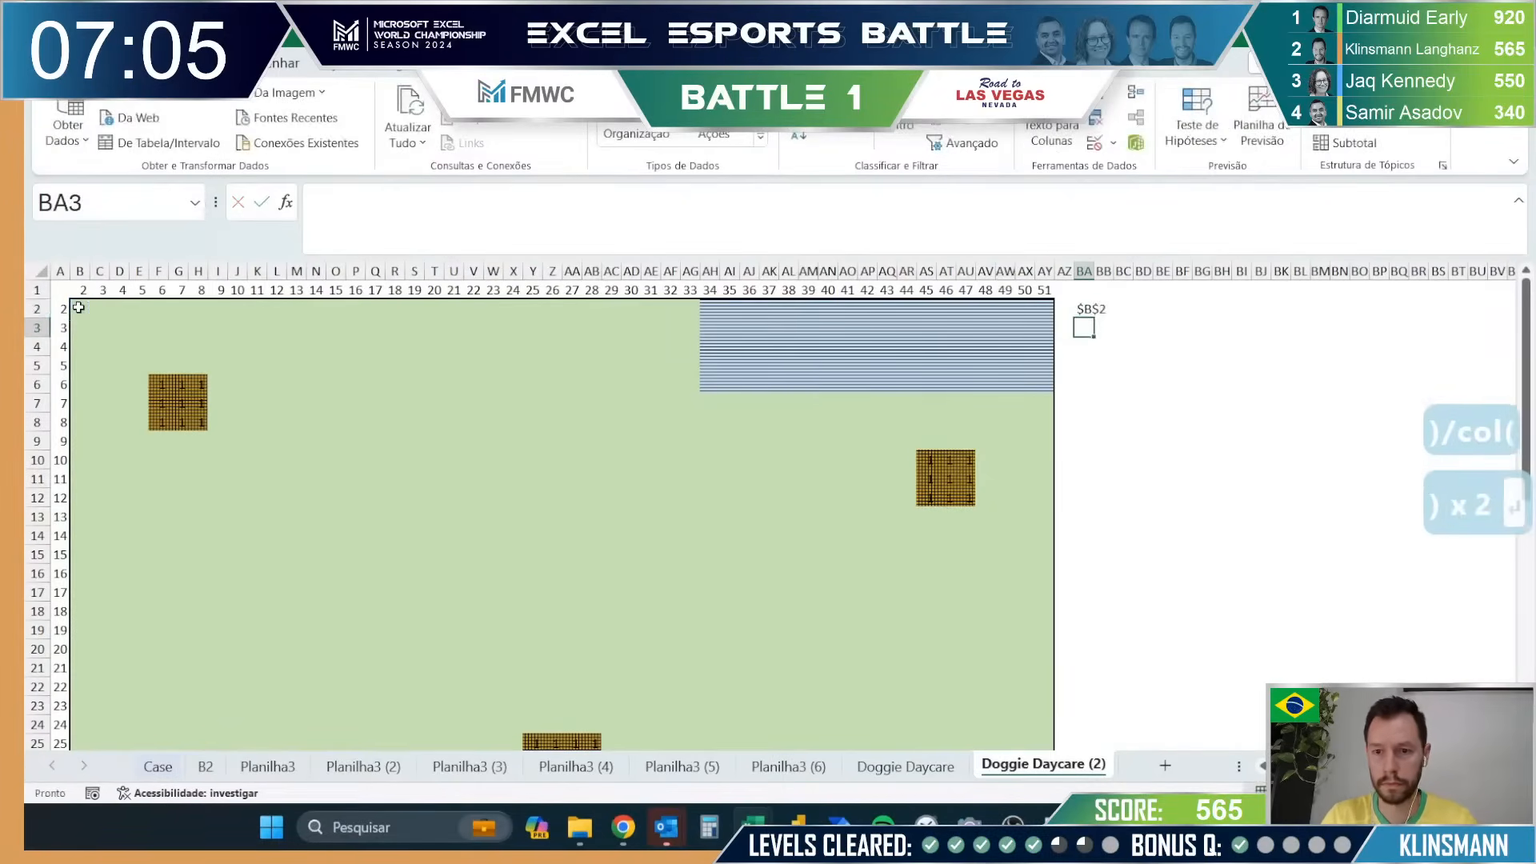
Step: Add the relative-reference argument 4 to the ENDEREÇO formula in BA2 and fill it down column BA
key("Up")
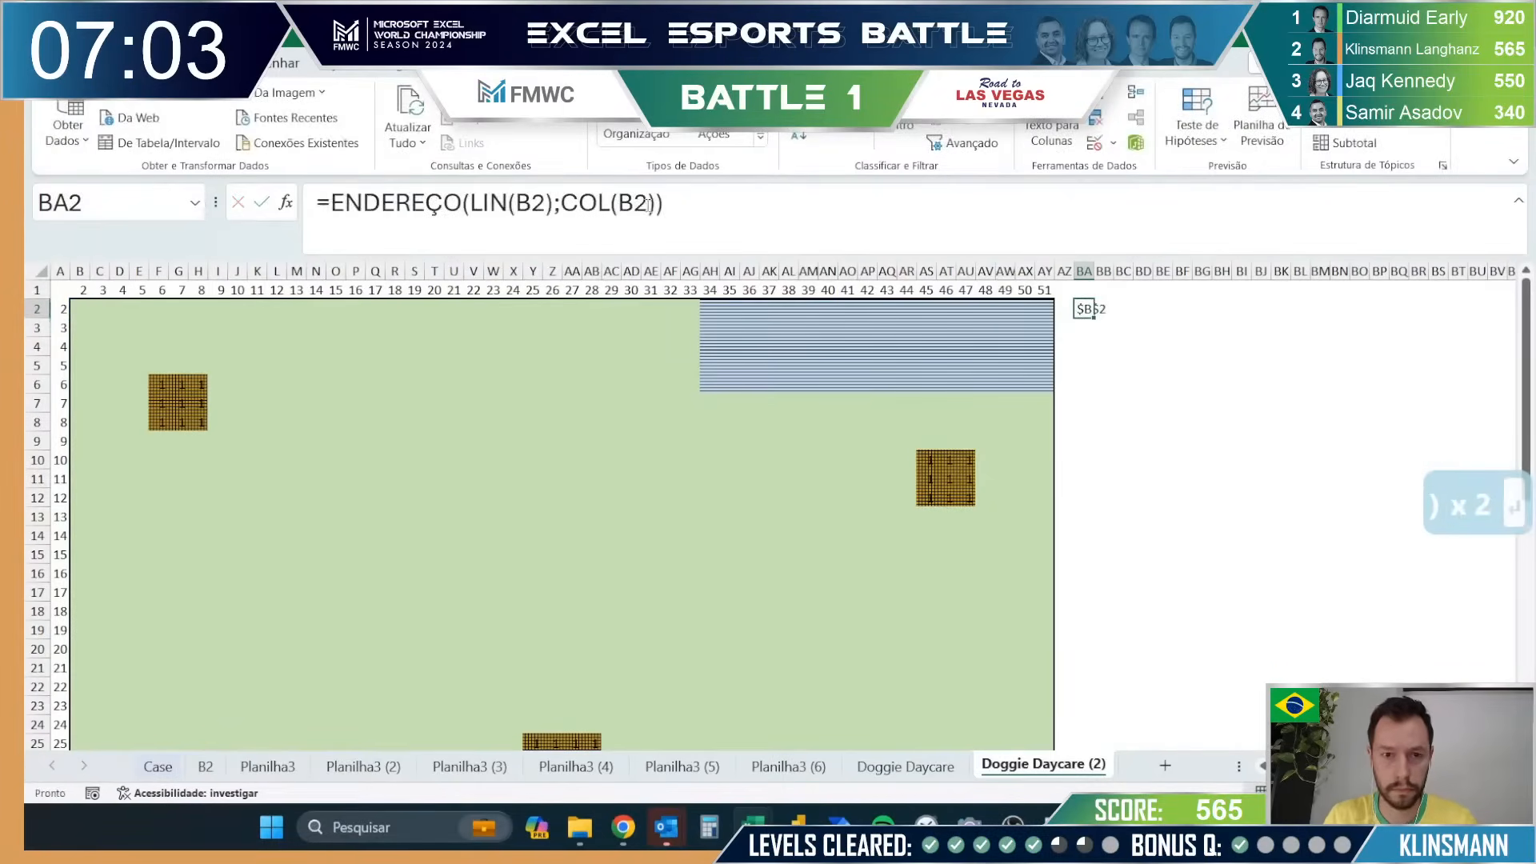
left_click(657, 202)
type(";")
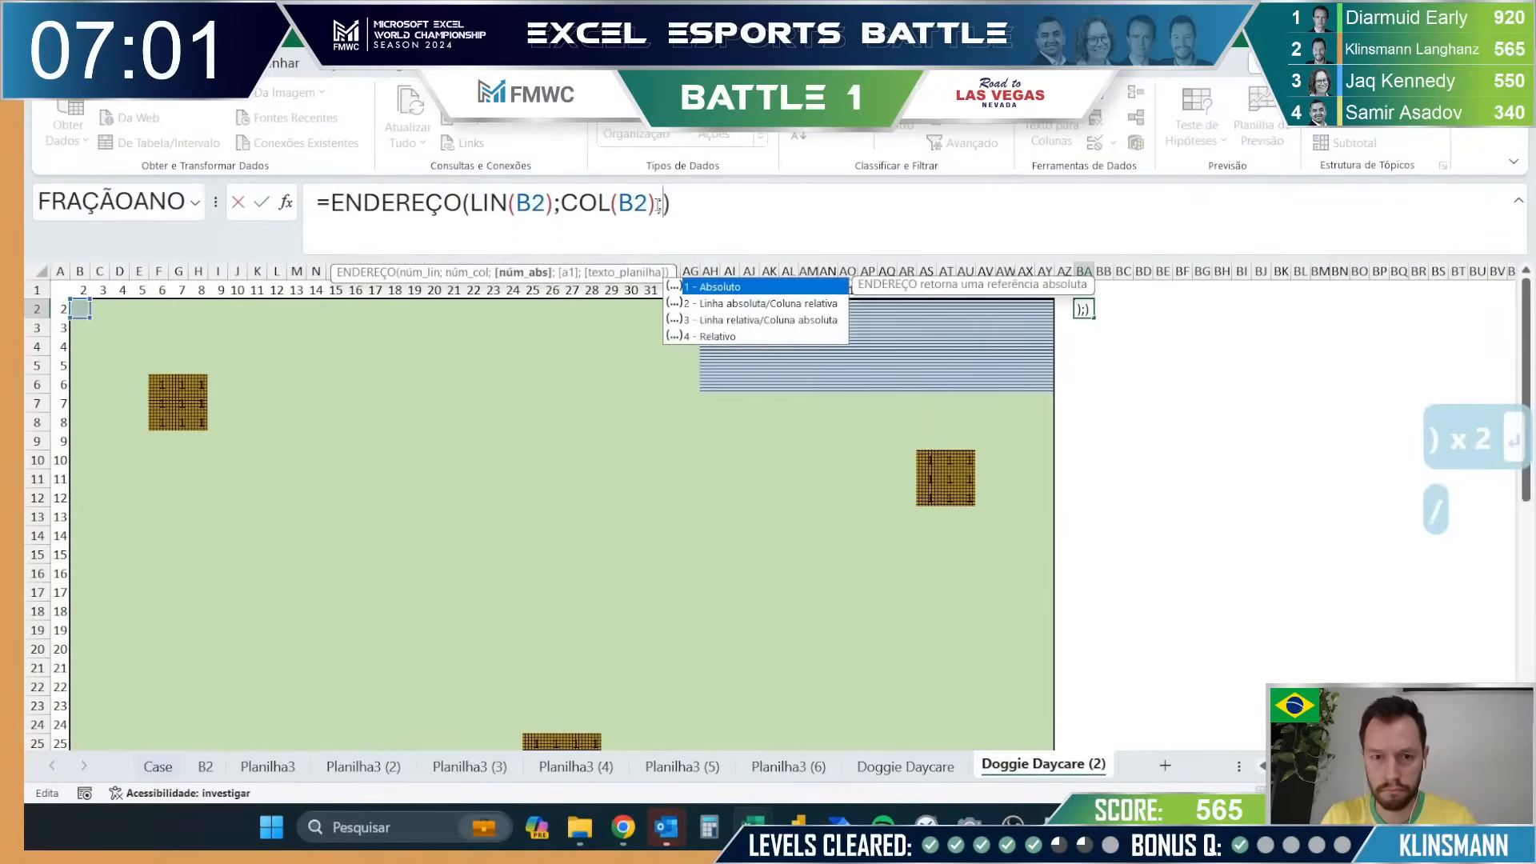
type("4)")
key("Return")
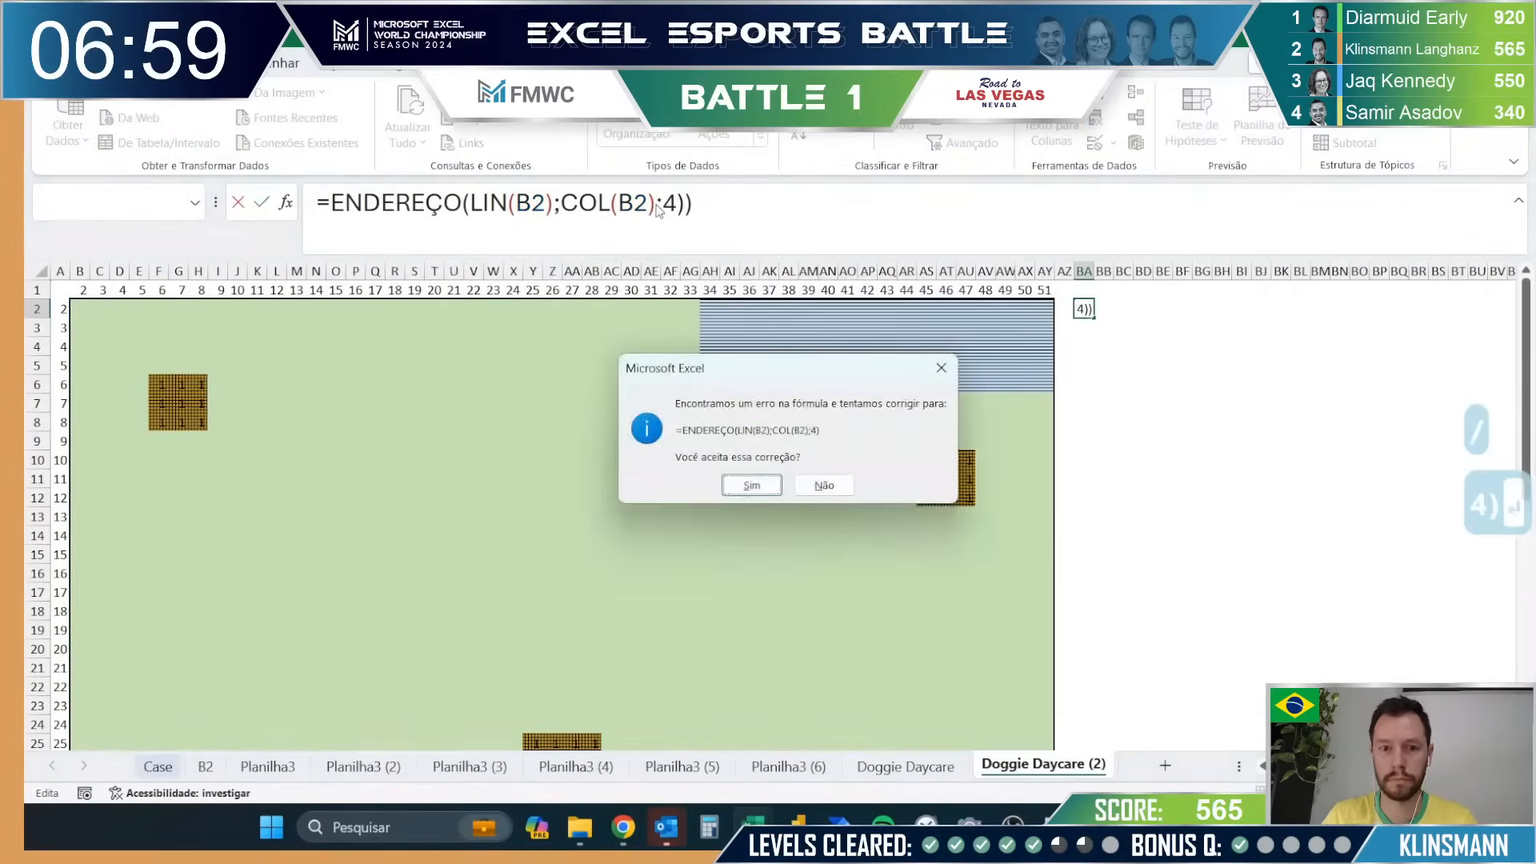
key("Return")
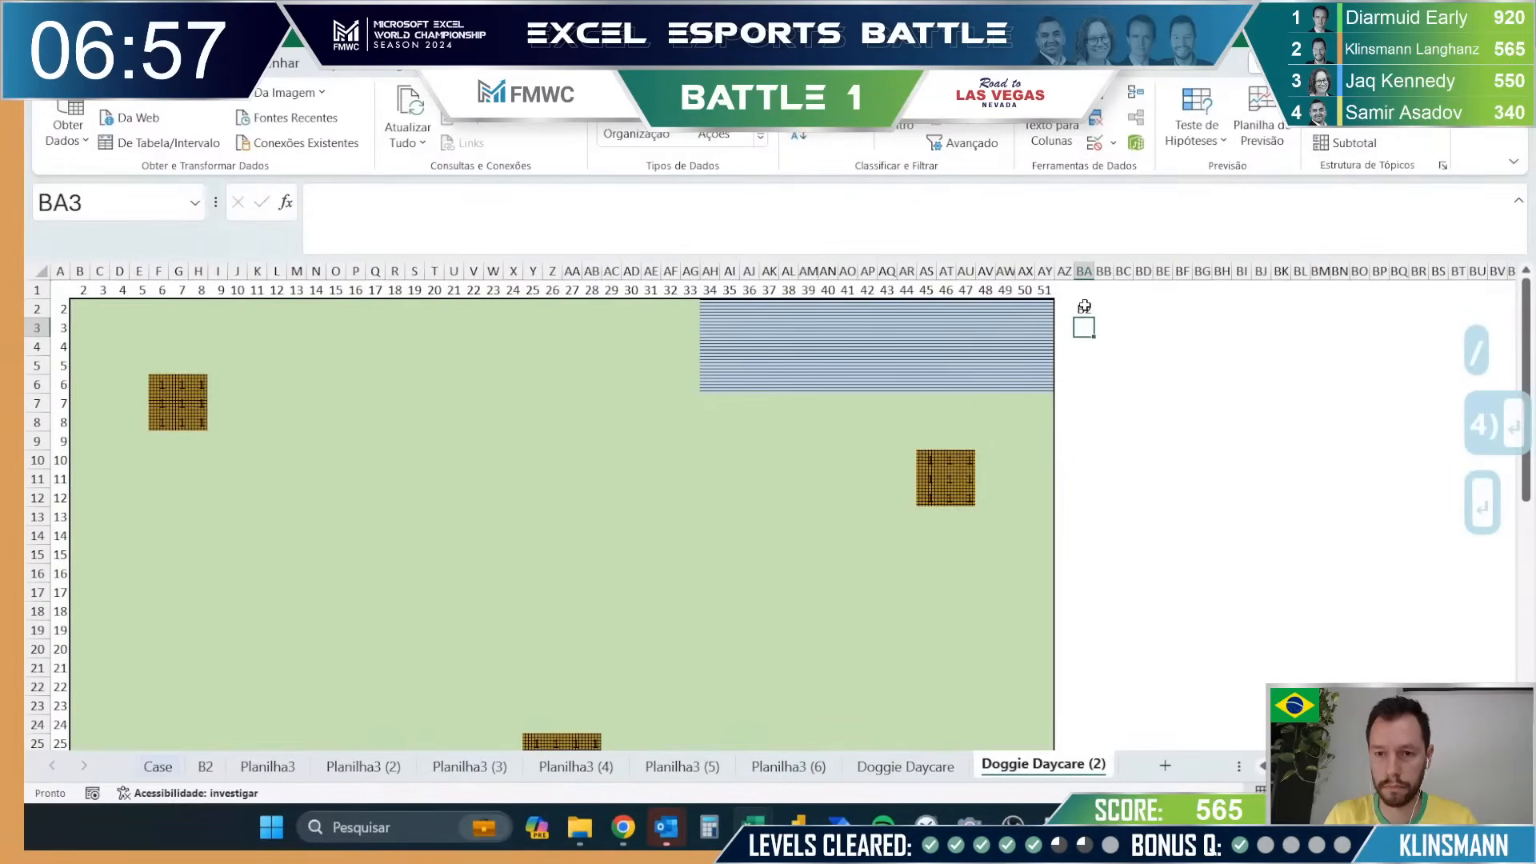
left_click(1084, 307)
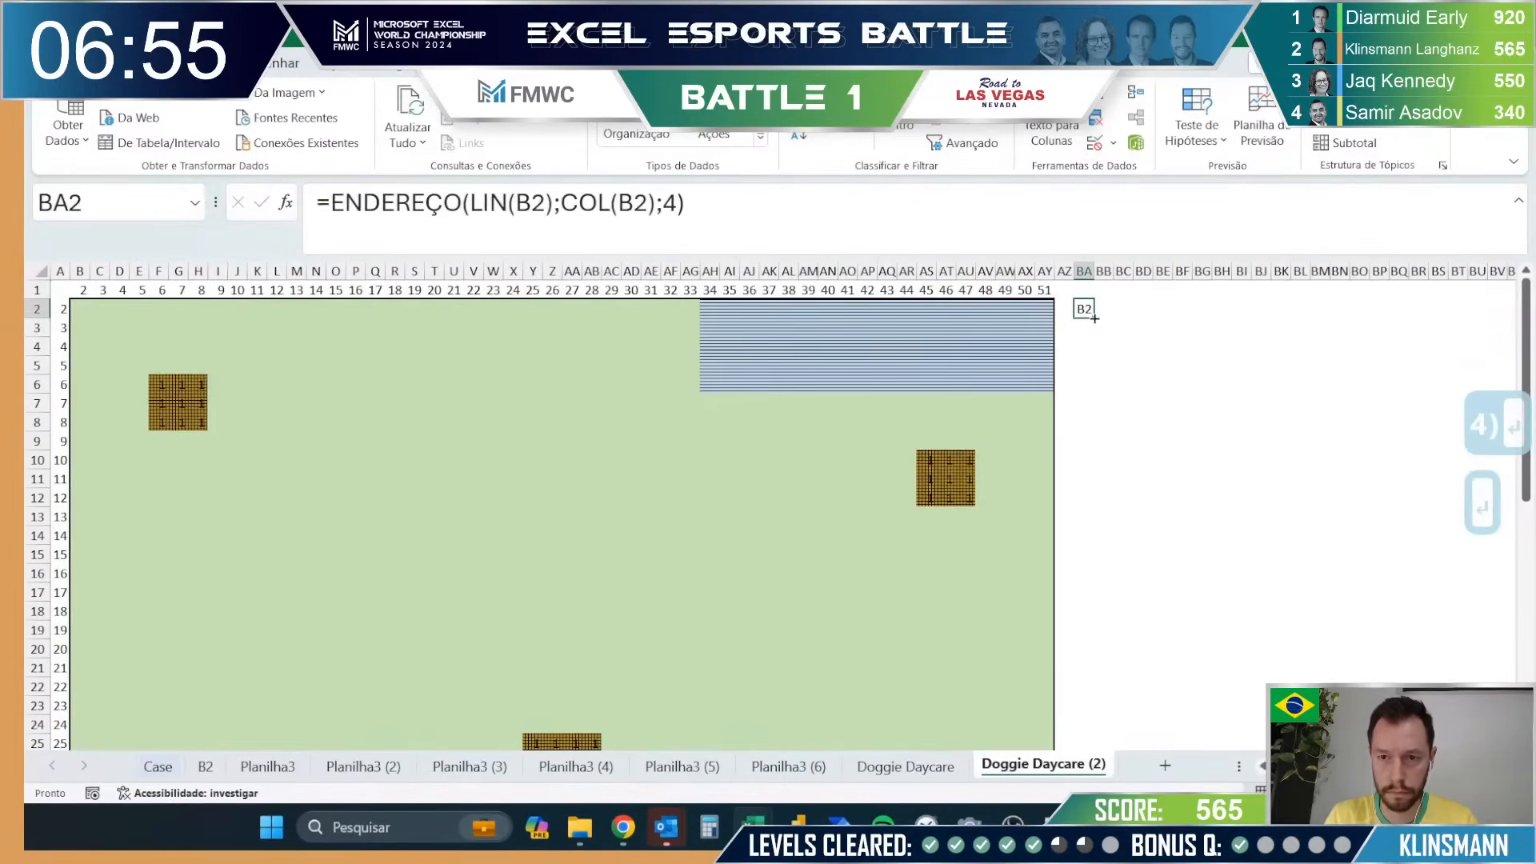
left_click_drag(1094, 319, 1088, 724)
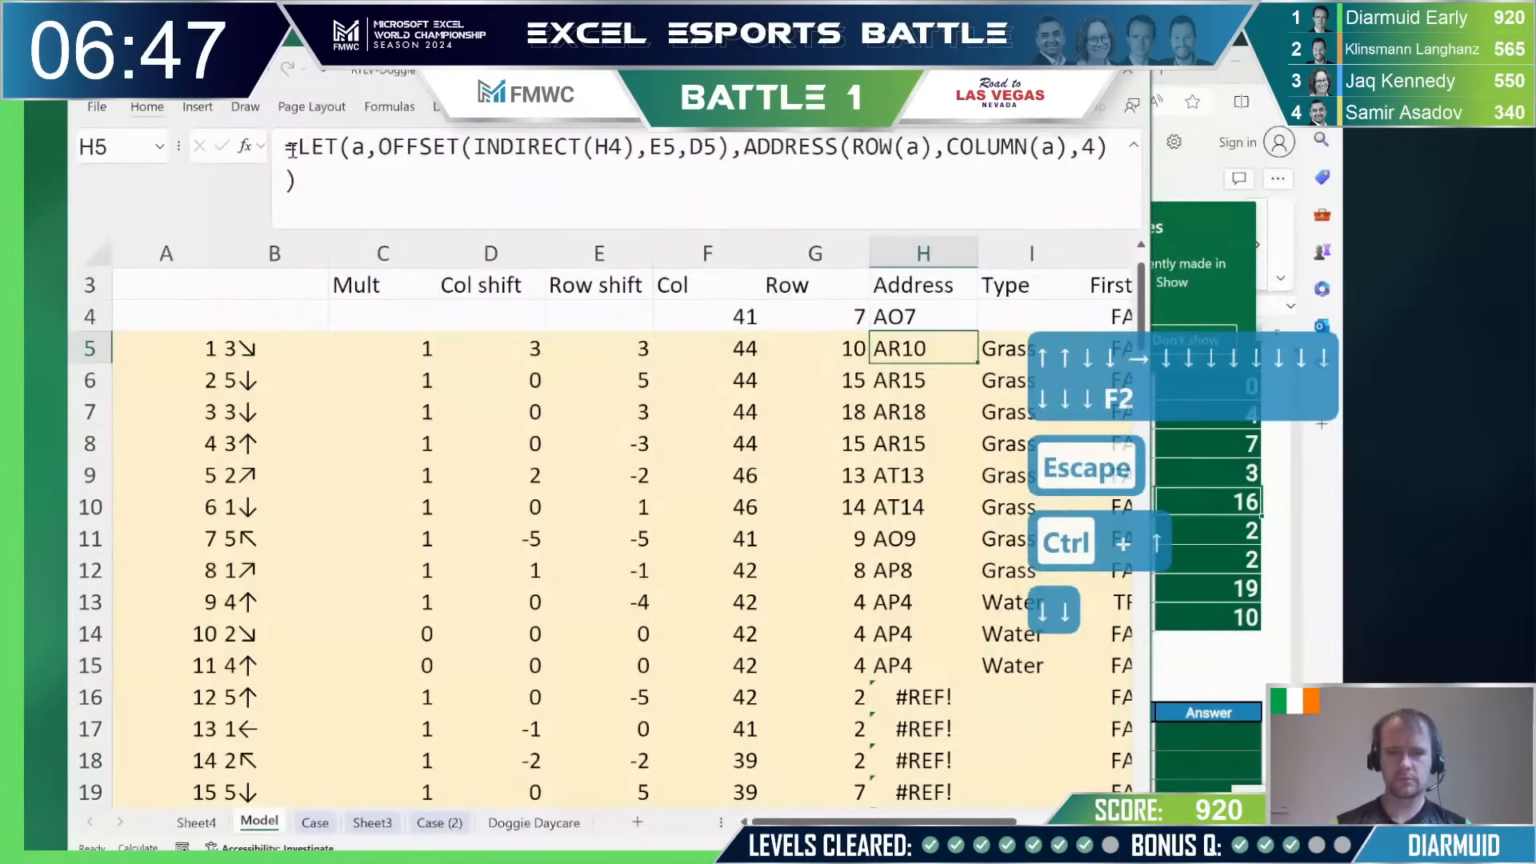
type("=add")
key("Tab")
key("Left")
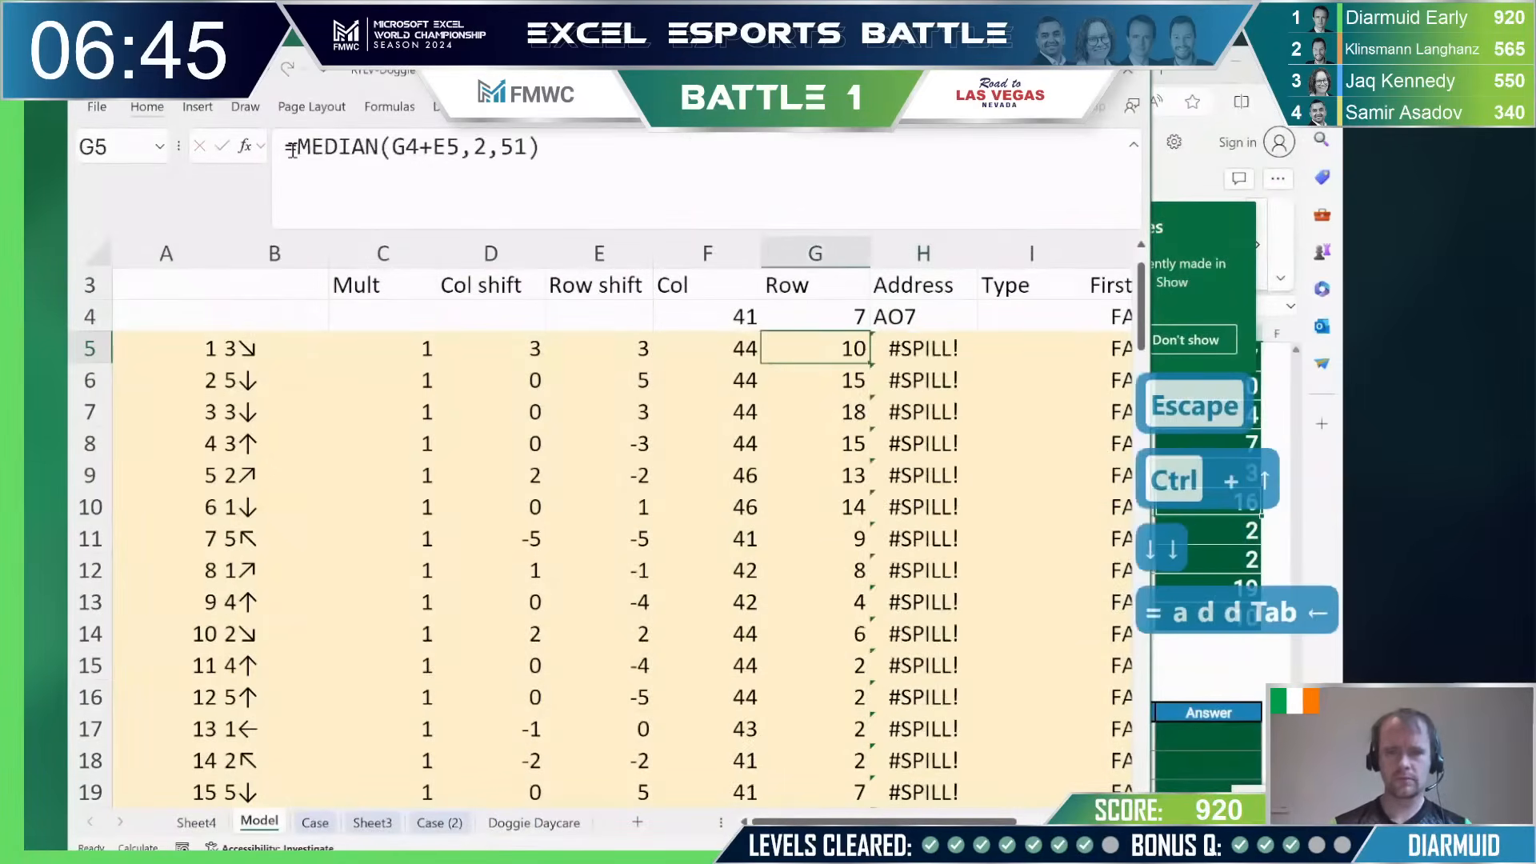
key("Escape")
key("Right")
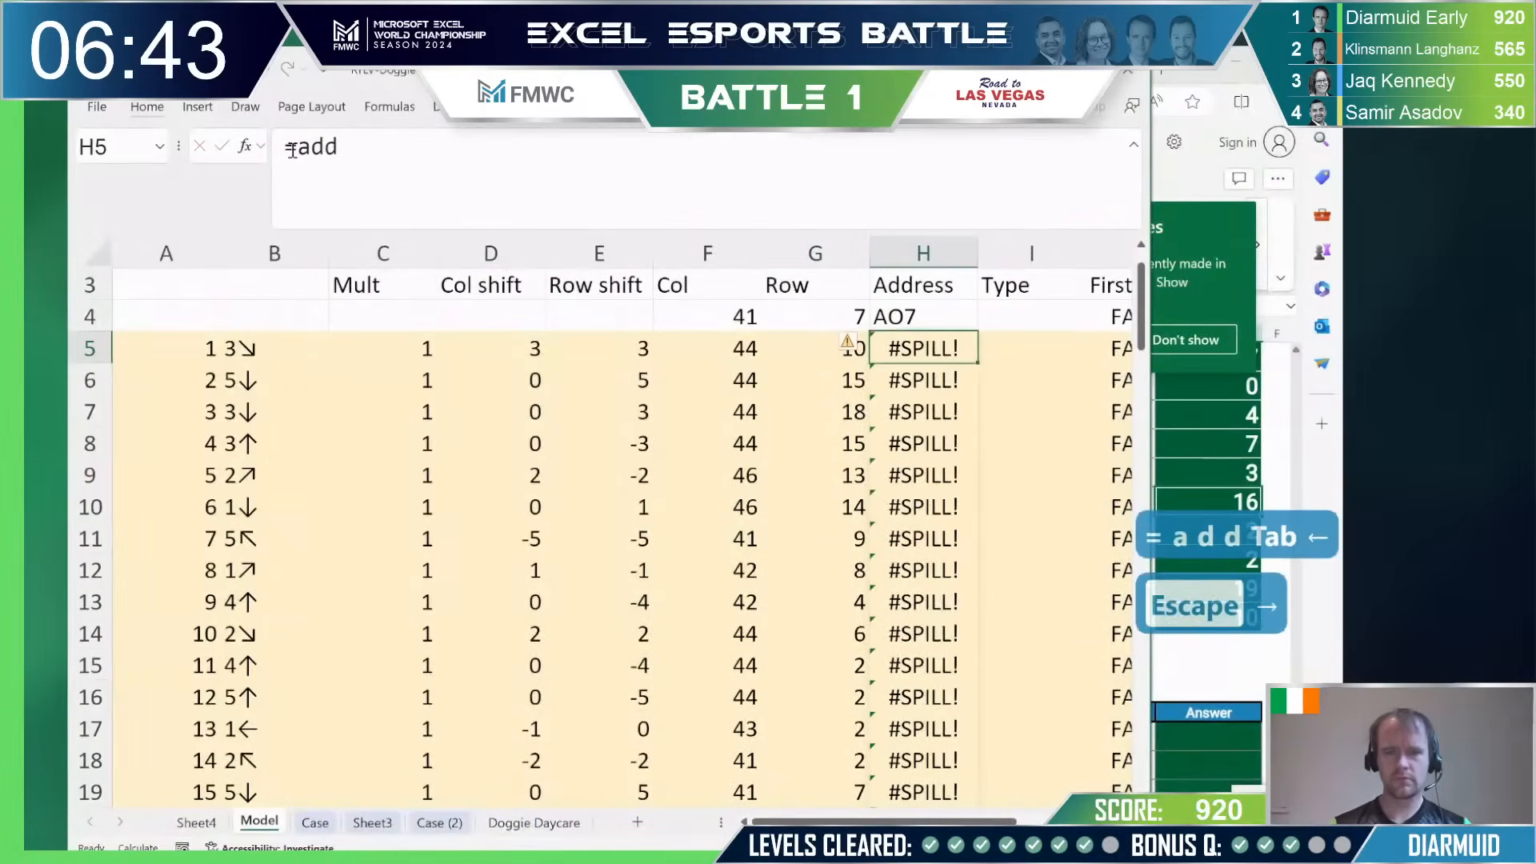
key("ctrl+z")
Step: Replace the formula in H5 of the Model sheet's Address column with =ADDRESS(G5,F5,4)
type("=addr")
key("Tab")
key("Left")
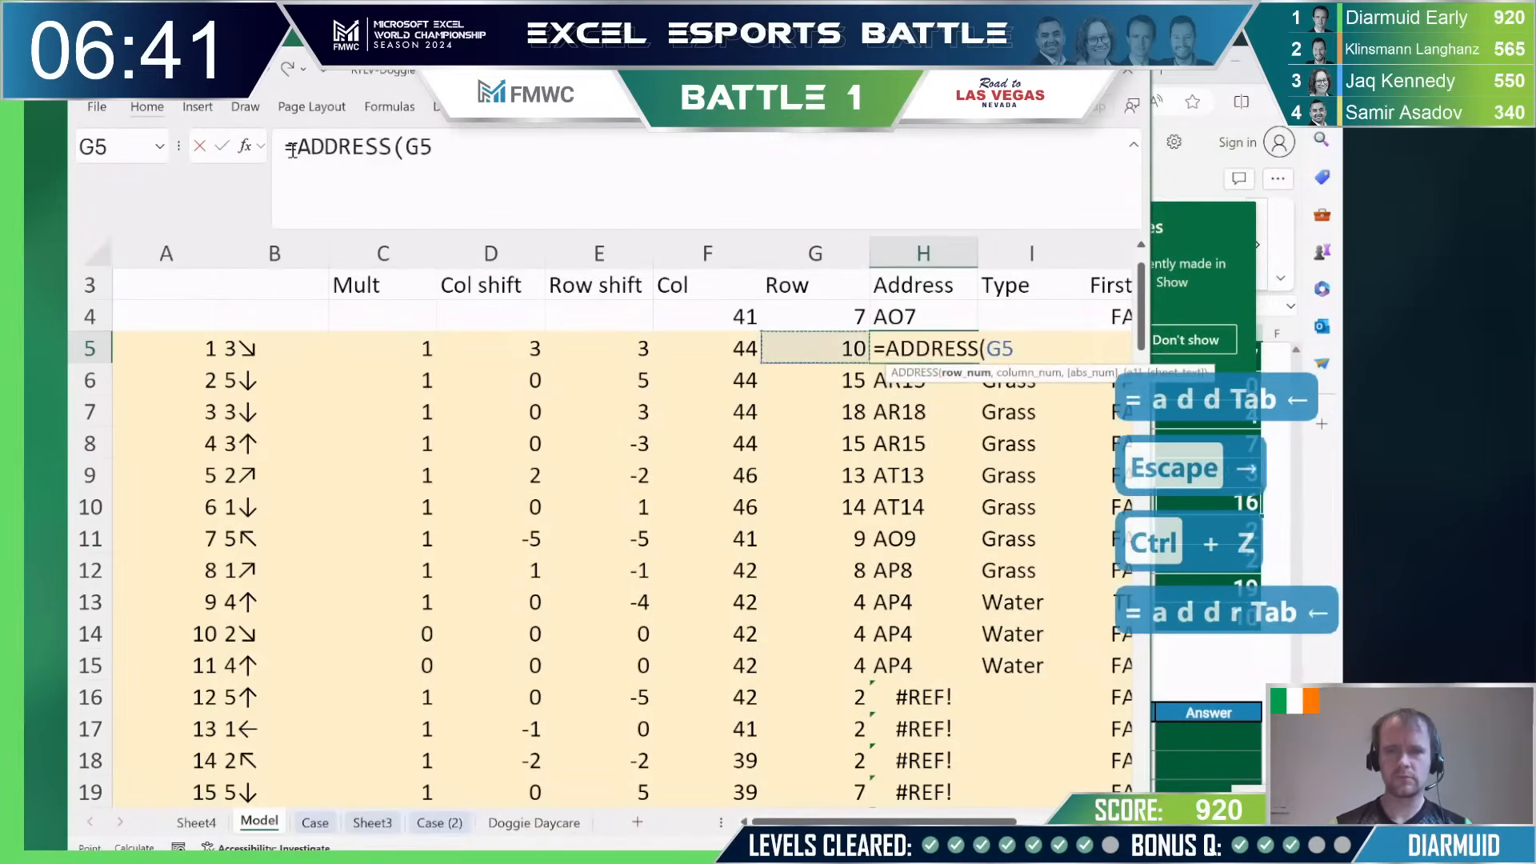
type(",")
key("Left")
key("Left")
type(",4)")
key("Return")
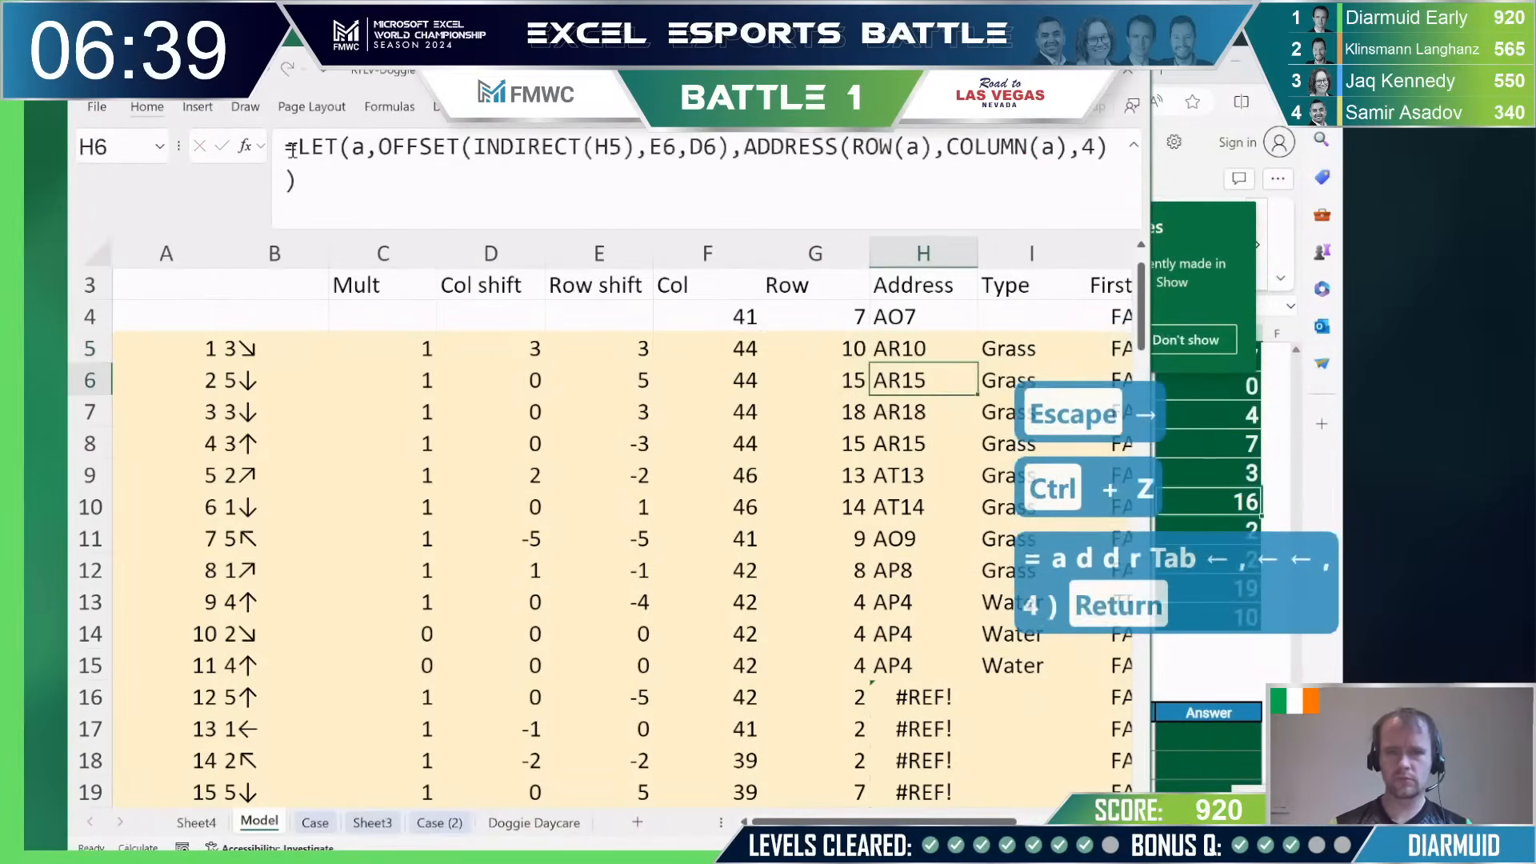
Step: Fill the new ADDRESS formula from H5 down the rest of the Address column
key("Up")
key("ctrl+shift+Down")
key("F2")
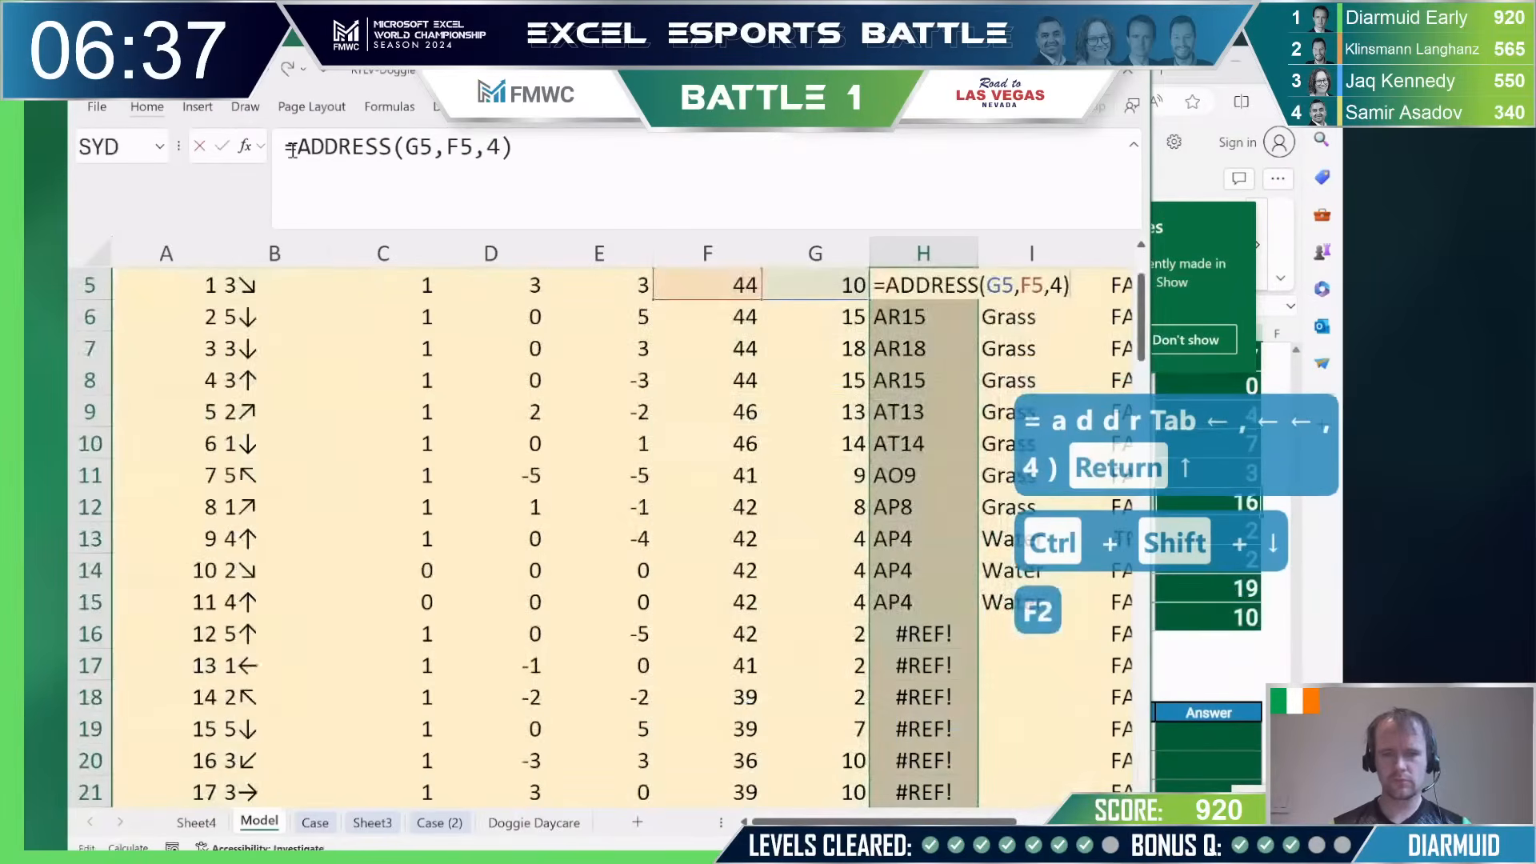
key("ctrl+Return")
Step: Leave the Model sheet and go to the Level 8 Feeding Frenzy section on the Case sheet
key("Left")
key("Up")
key("Up")
key("Left")
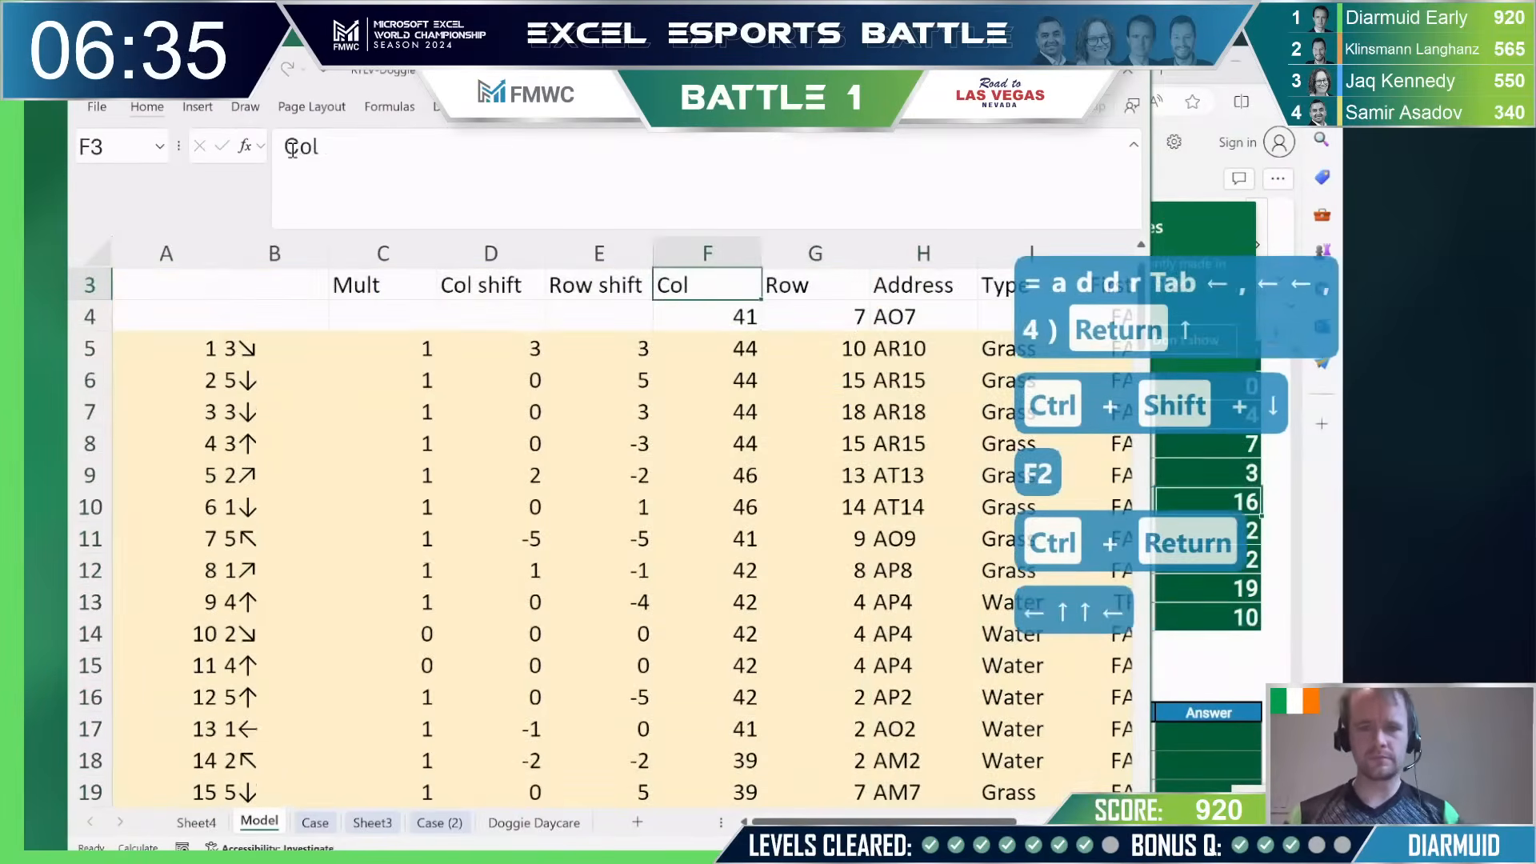
key("ctrl+Left")
key("ctrl+Left")
key("ctrl+Page_Down")
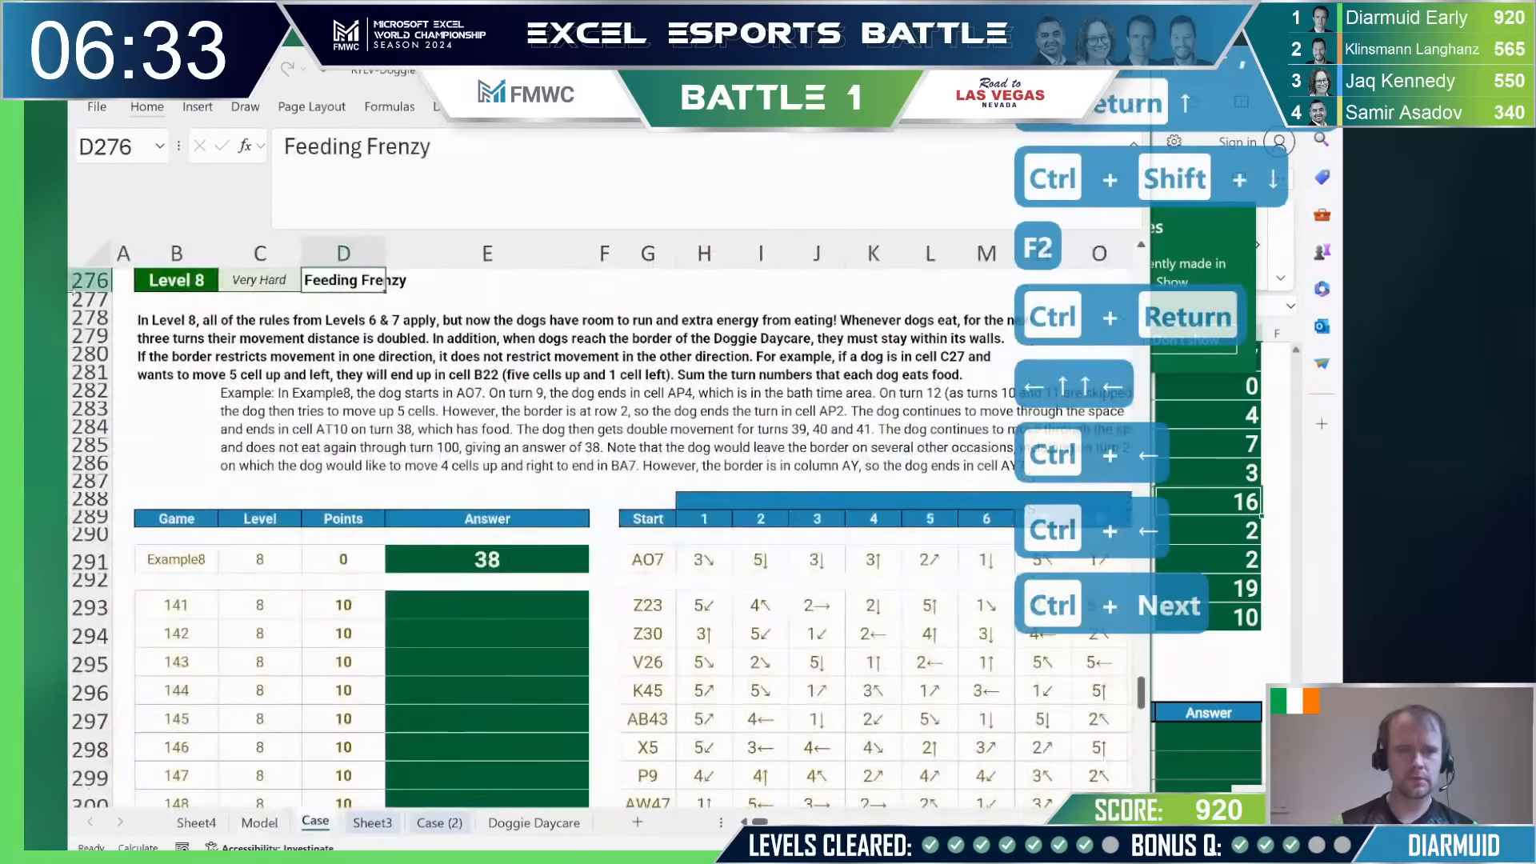
Step: Compare the Level 8 example's moves for turns 9 to 12 with the addresses in the Model sheet's Address column
scroll(455, 523, "right", 2)
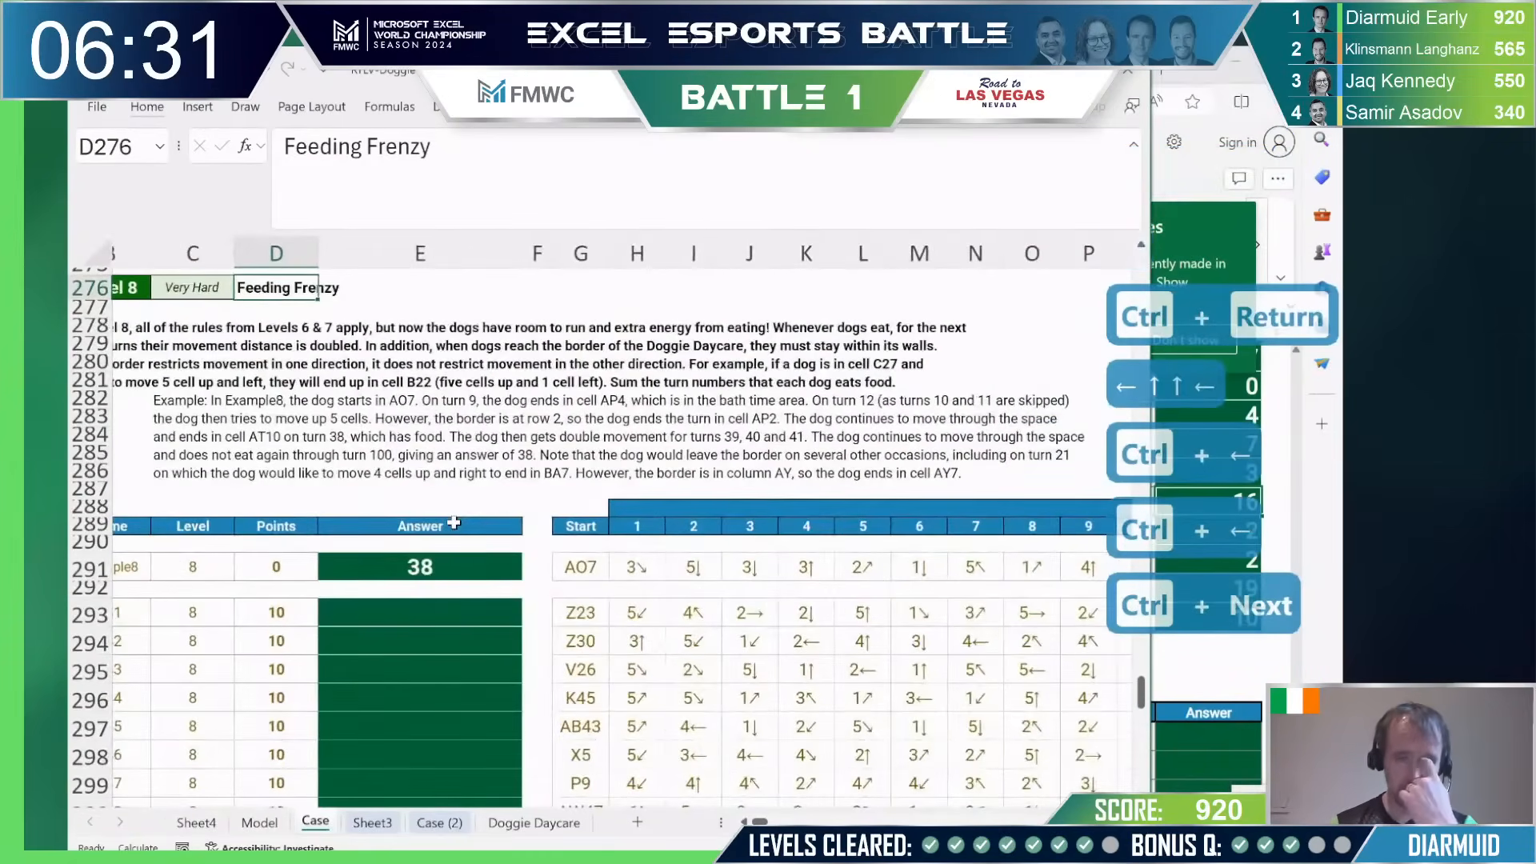
key("ctrl+Page_Up")
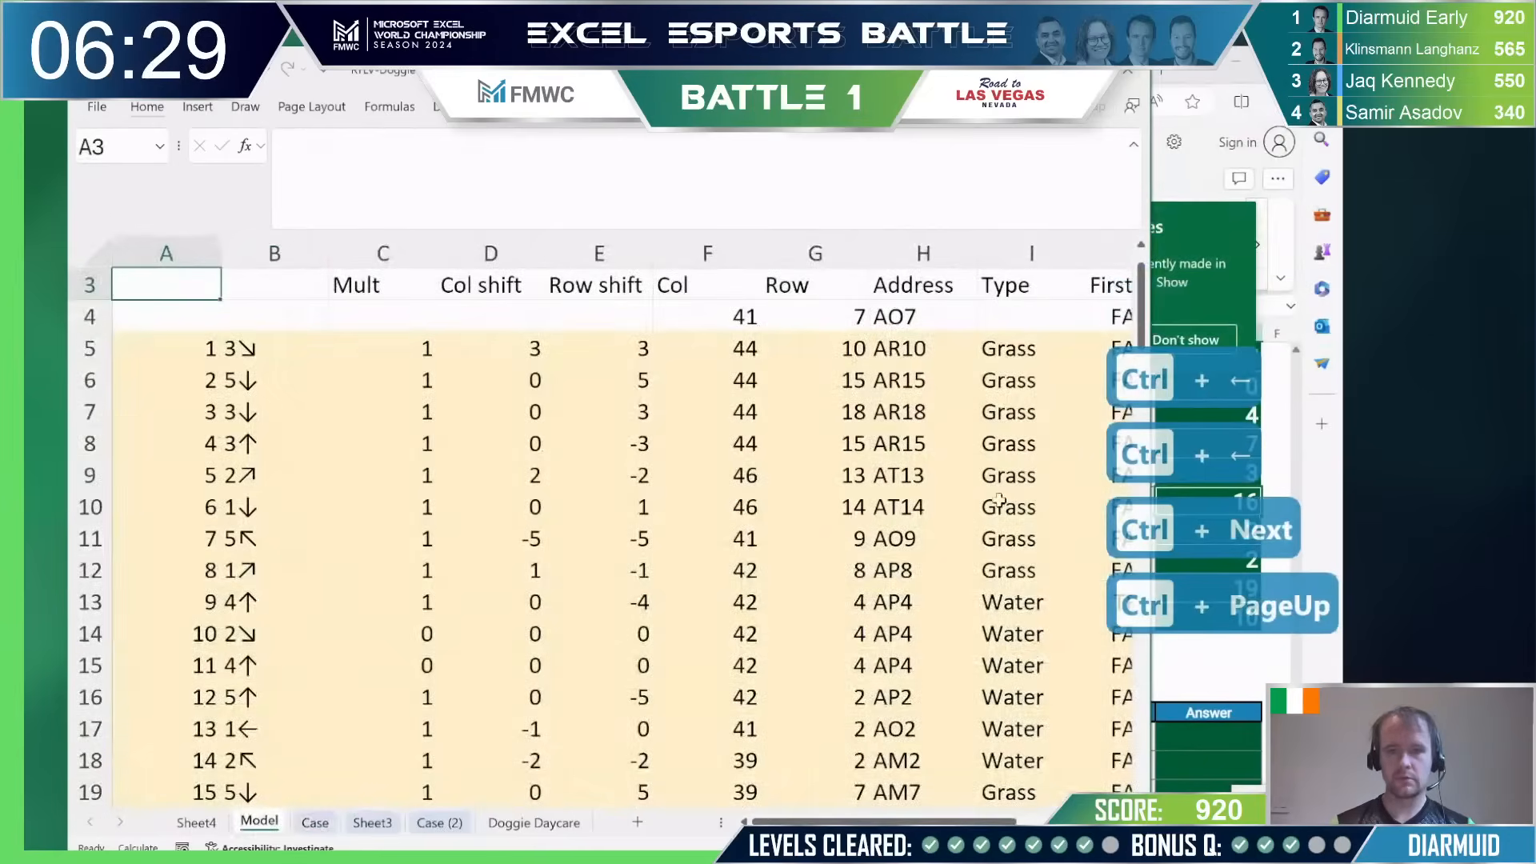
left_click(915, 593)
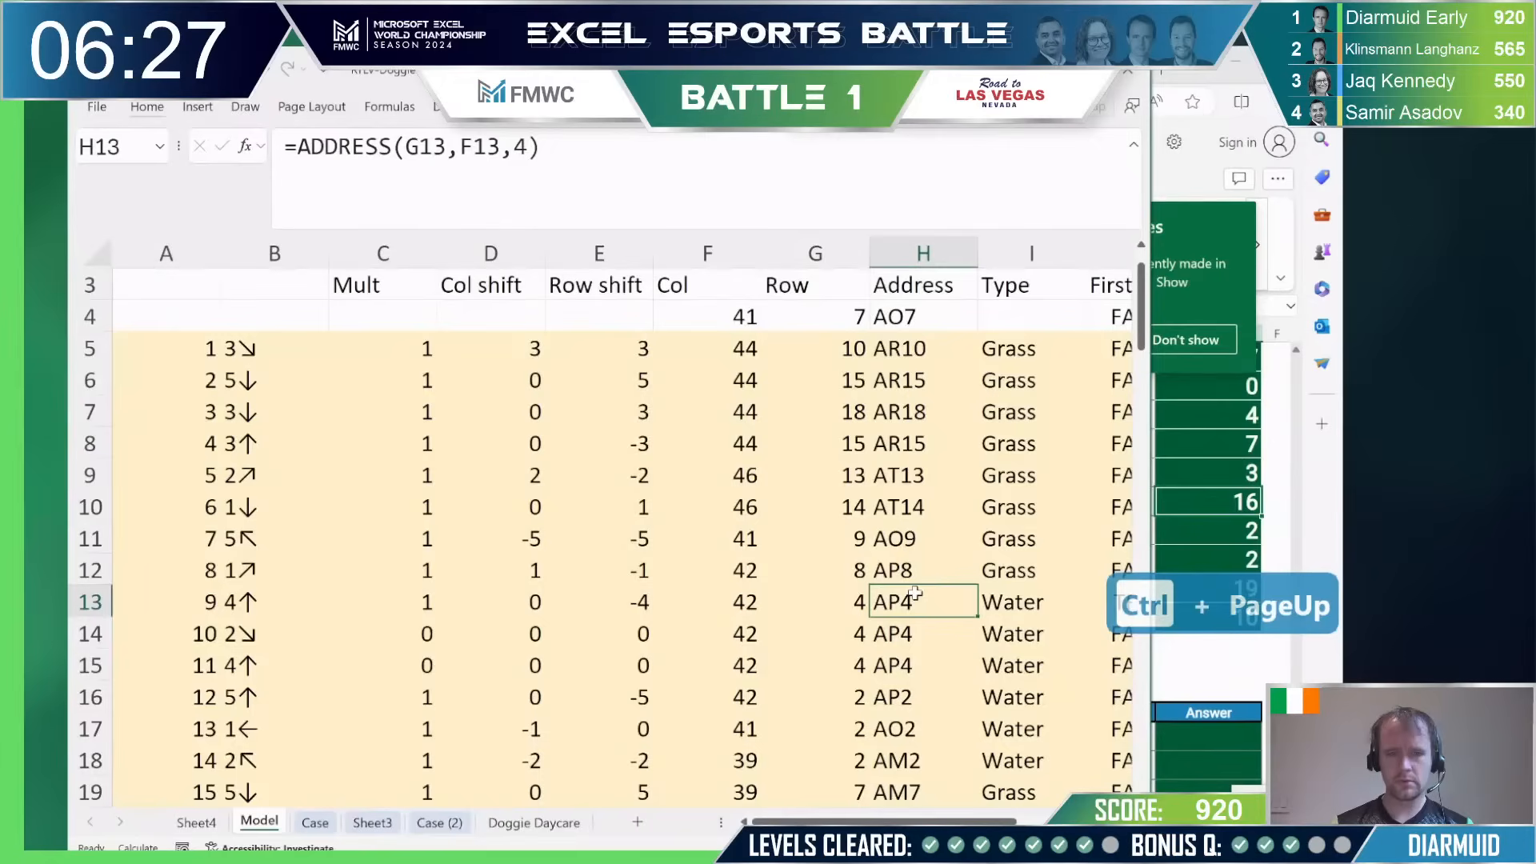
key("Down")
key("Down")
key("ctrl+Page_Down")
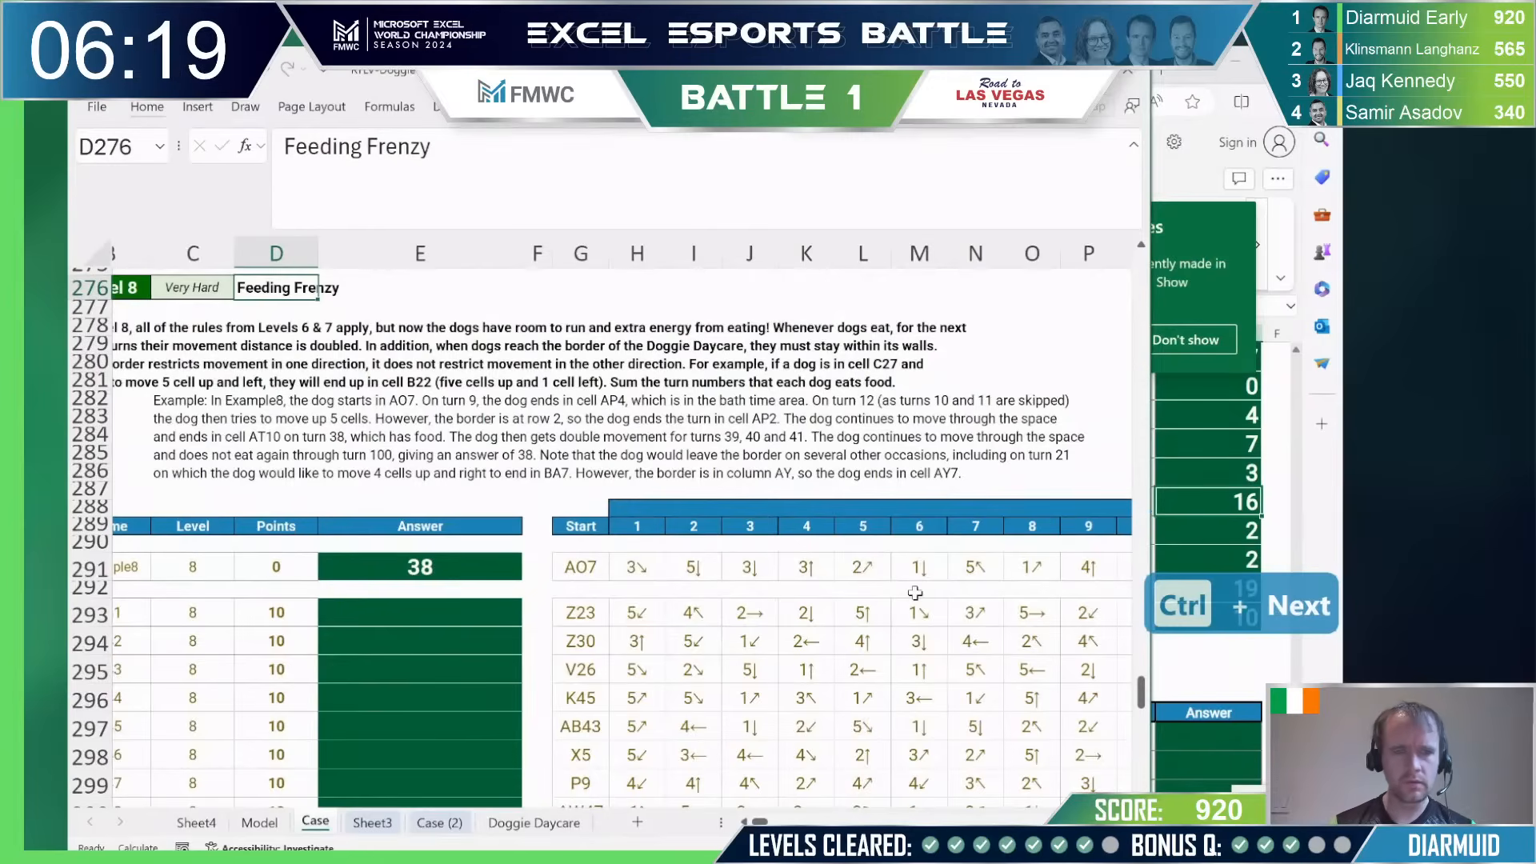
key("ctrl+Page_Up")
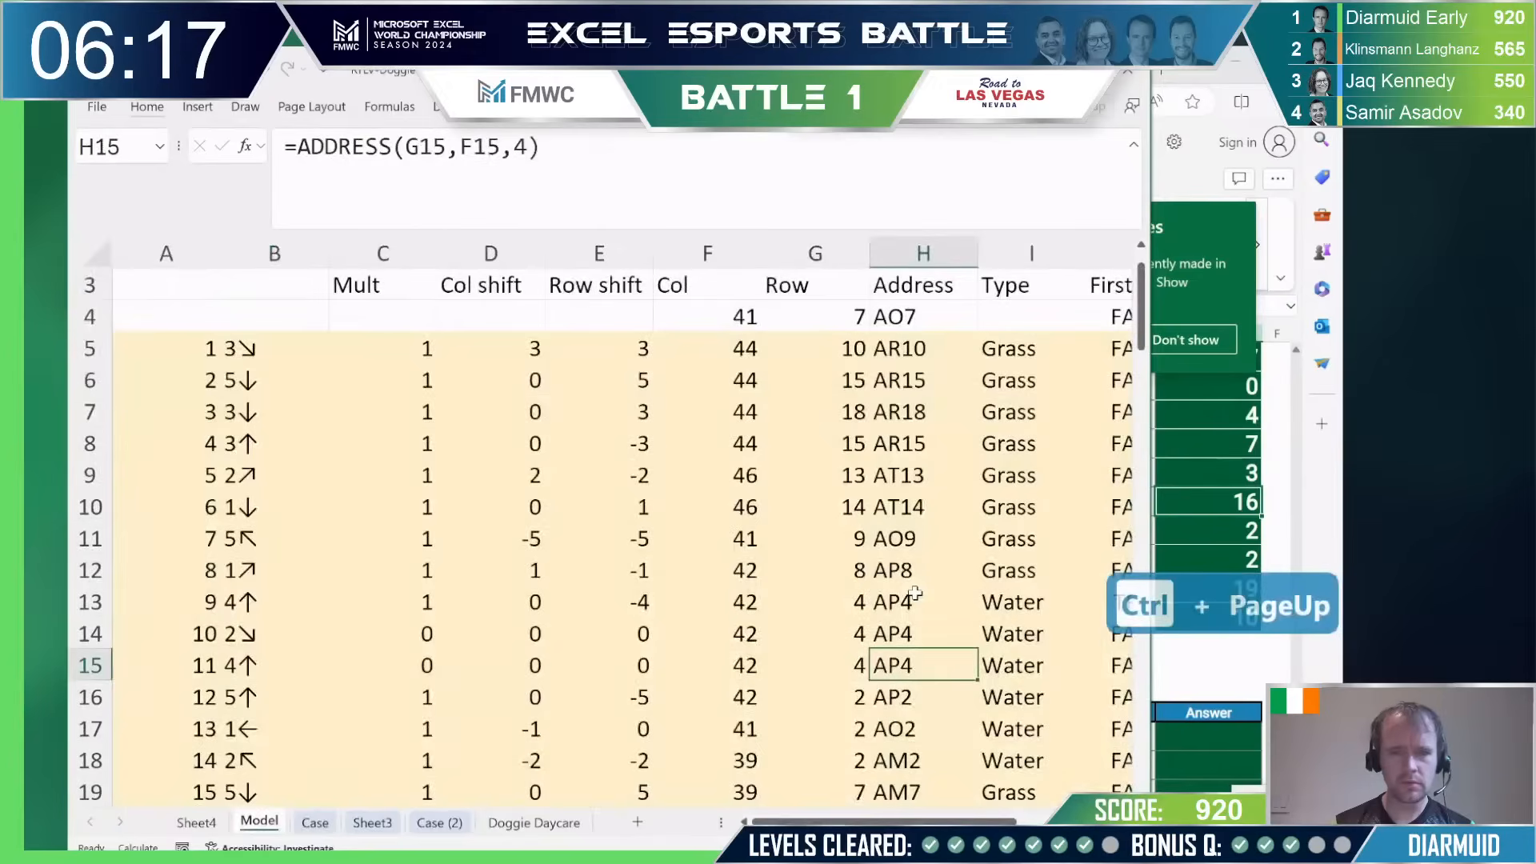
key("Down")
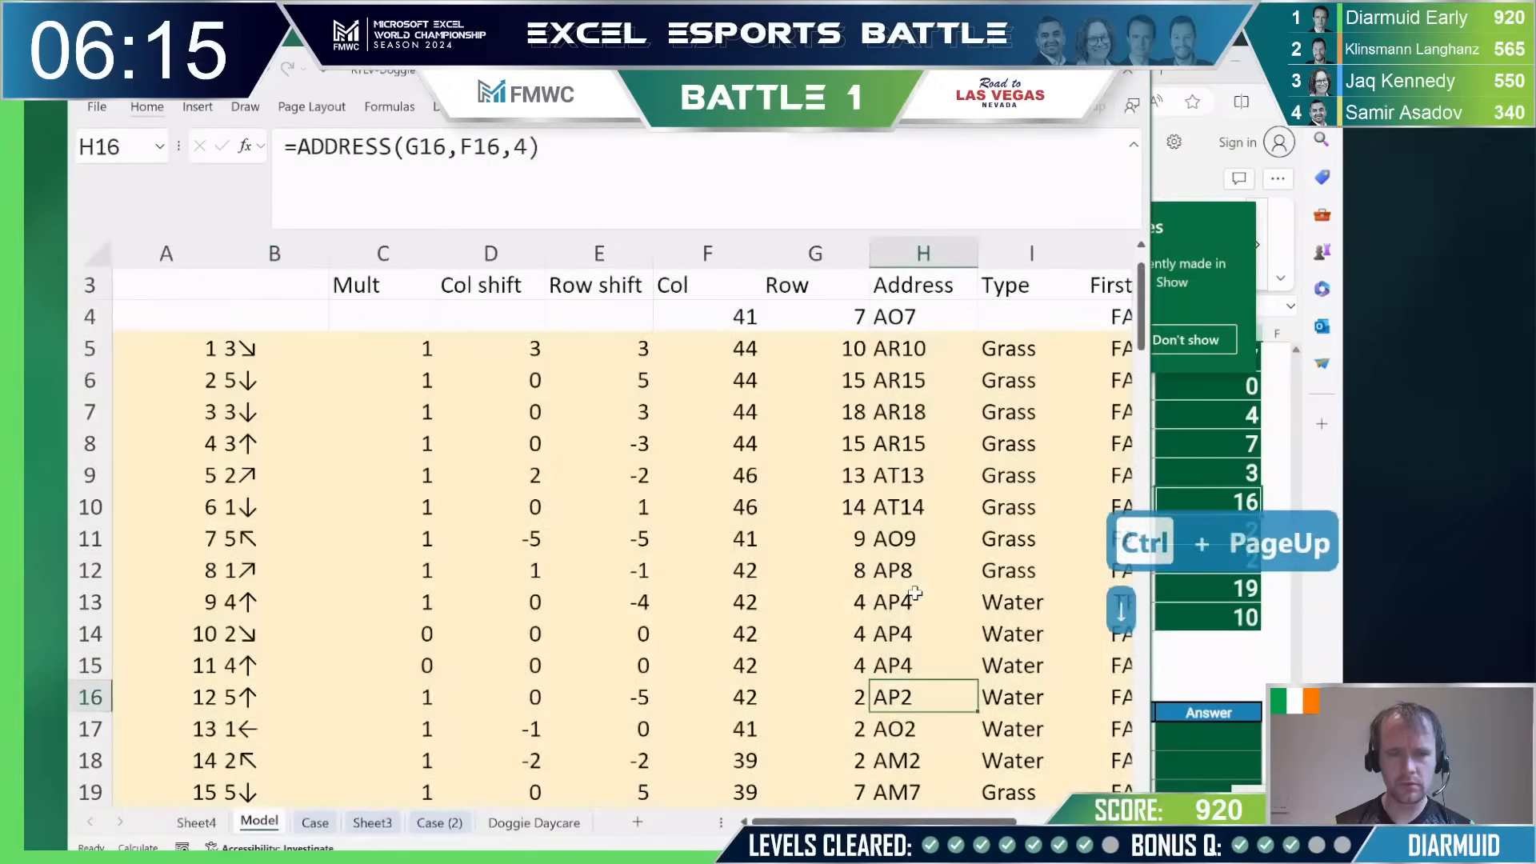
key("ctrl+Page_Down")
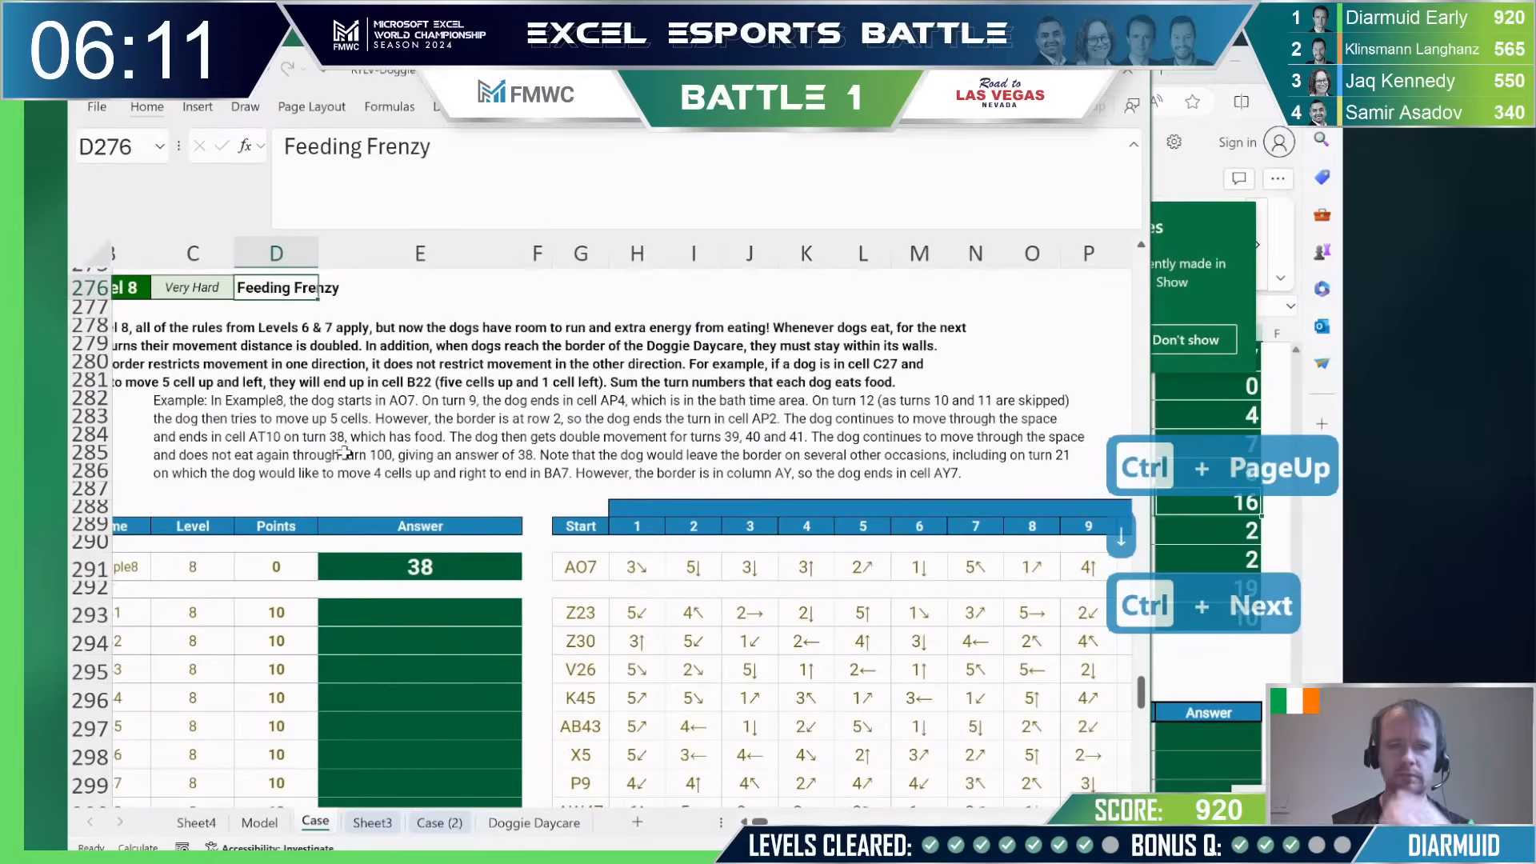
Step: Check the address and type for turn 38 on the Model sheet against the Level 8 example
key("ctrl+Page_Up")
key("Page_Down")
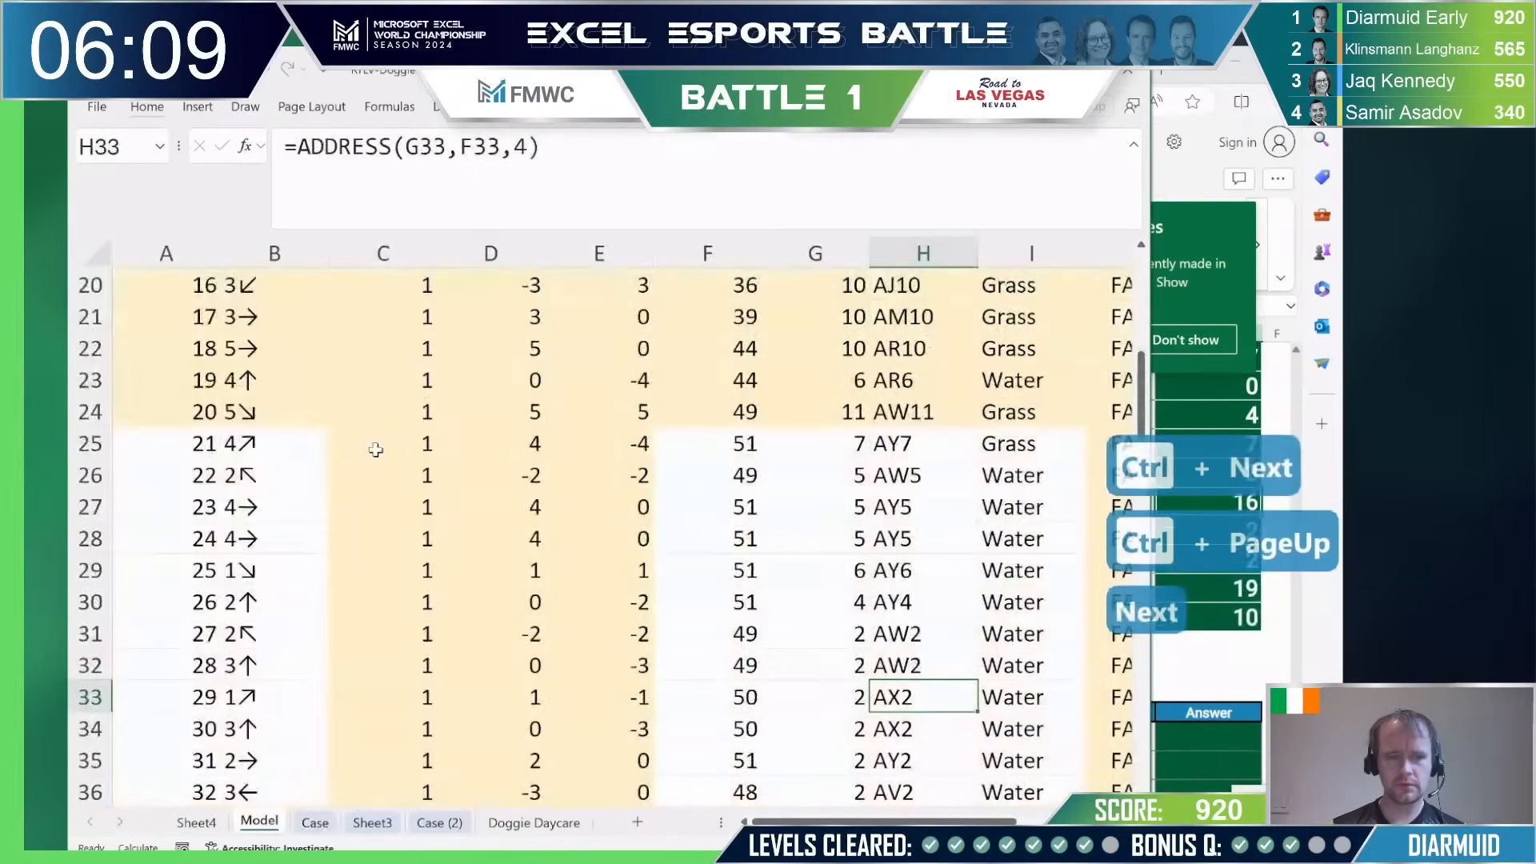
key("Page_Down")
key("Up")
key("Up")
key("Up")
key("Up")
key("Up")
key("Up")
key("Up")
key("Up")
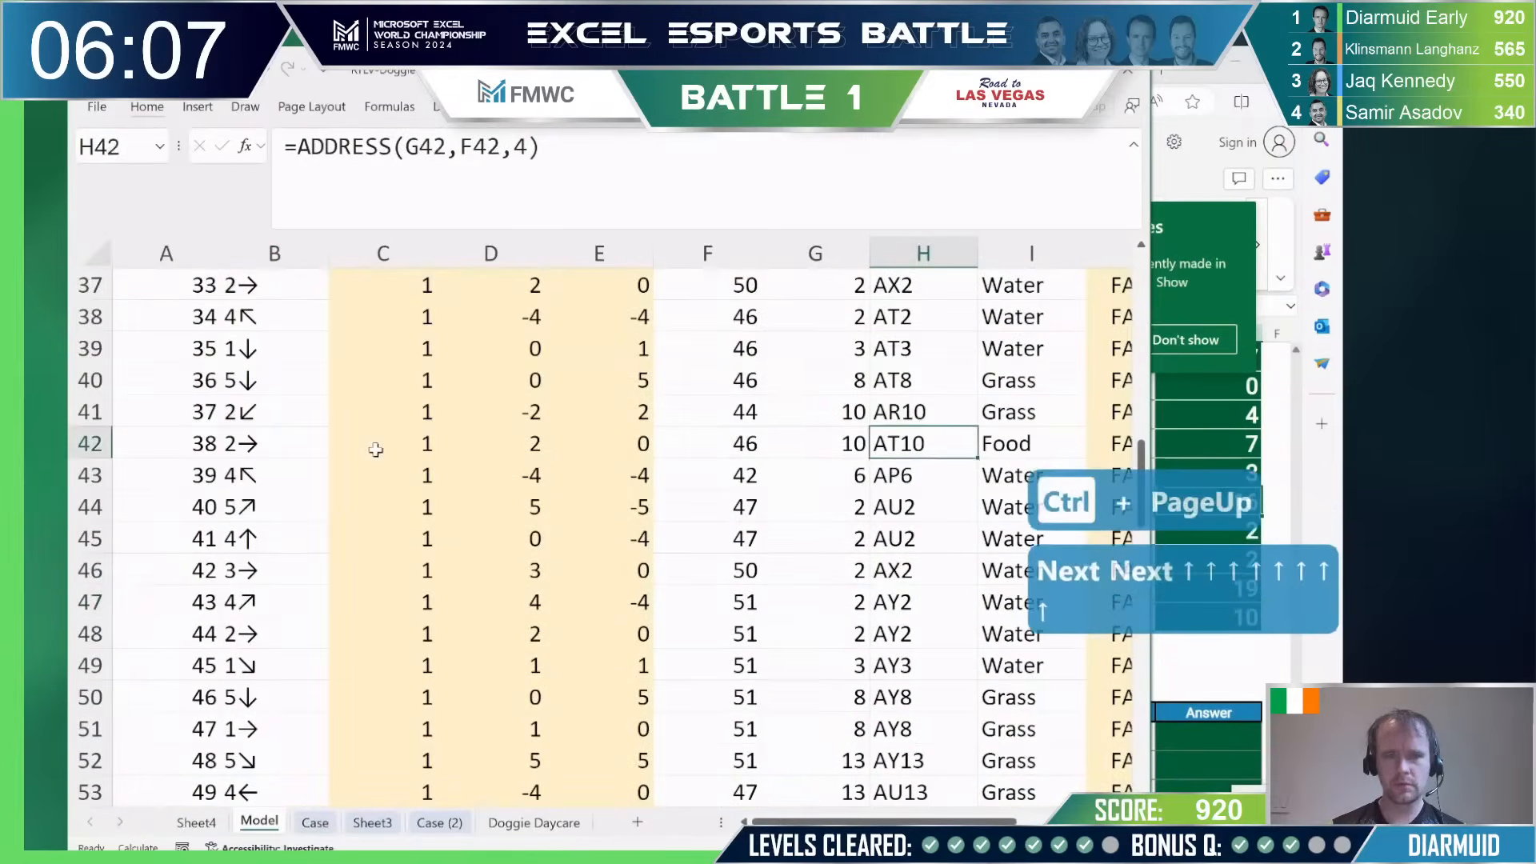
Step: Review the Type and First water? entries for turns 1 to 37 on the Model sheet, then return to cell A1
key("Right")
key("Up")
key("ctrl+shift+Up")
key("shift+Right")
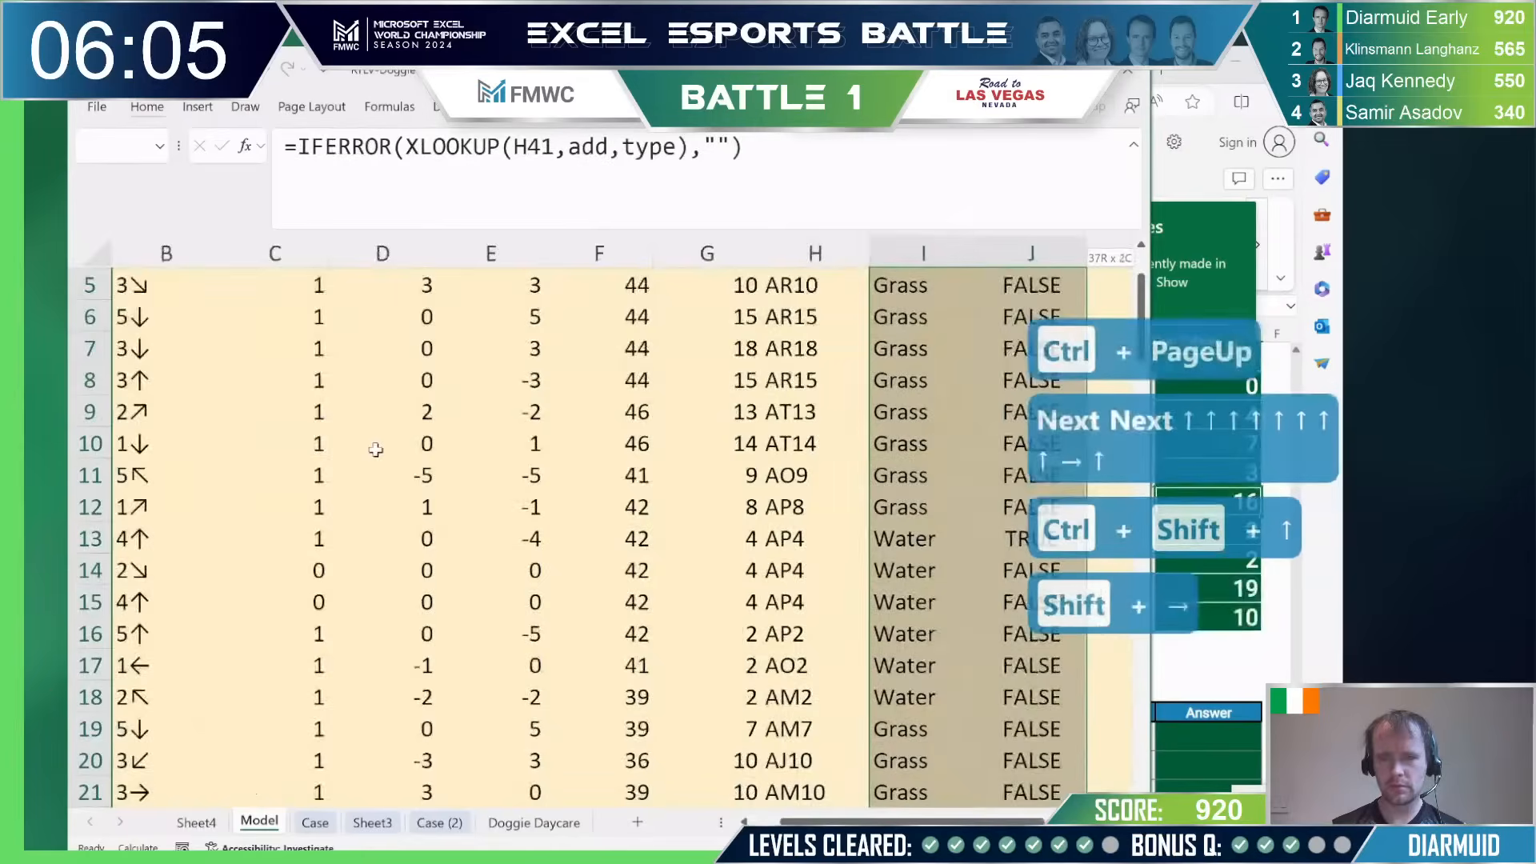
key("shift+Right")
key("shift+Left")
key("Down")
key("Left")
key("ctrl+Home")
key("ctrl+Home")
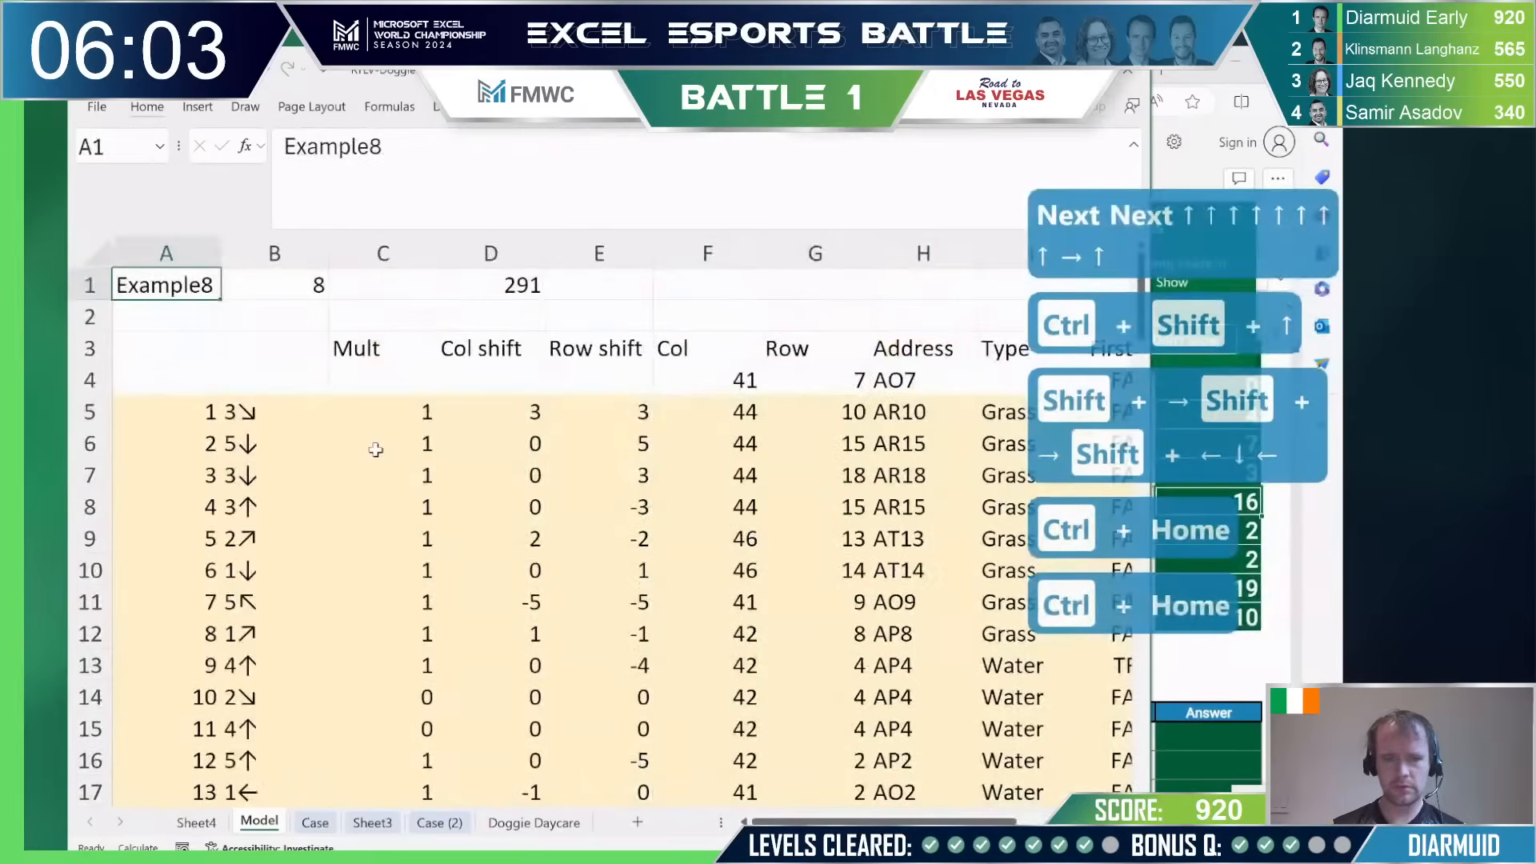
Step: Compare the border case described for turn 21 in the Level 8 example with that turn's address in the Model sheet
key("ctrl+Page_Down")
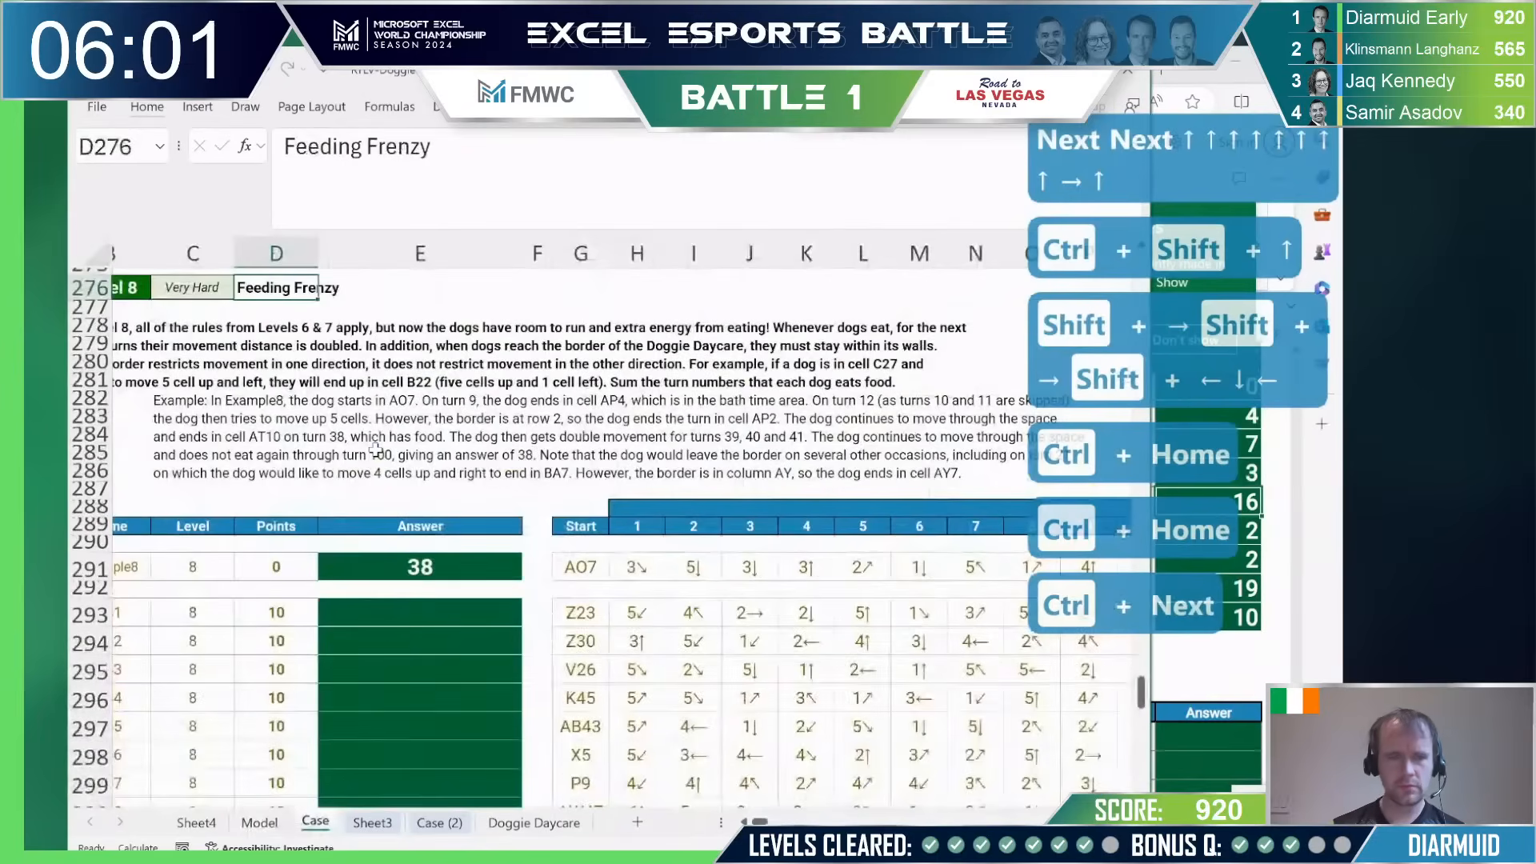
scroll(214, 429, "down", 3)
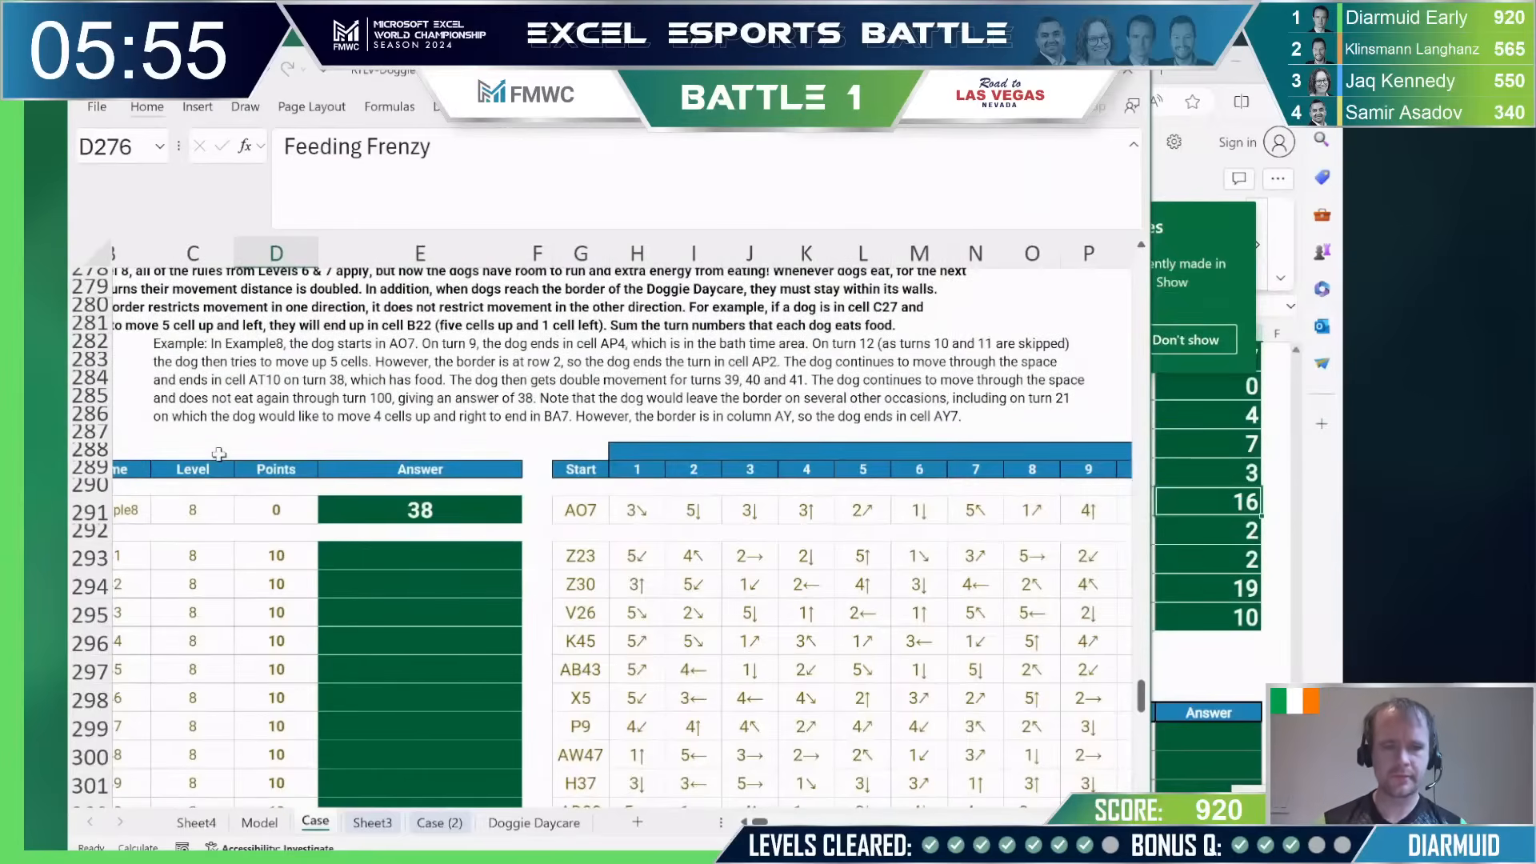
key("ctrl+Page_Up")
key("Page_Down")
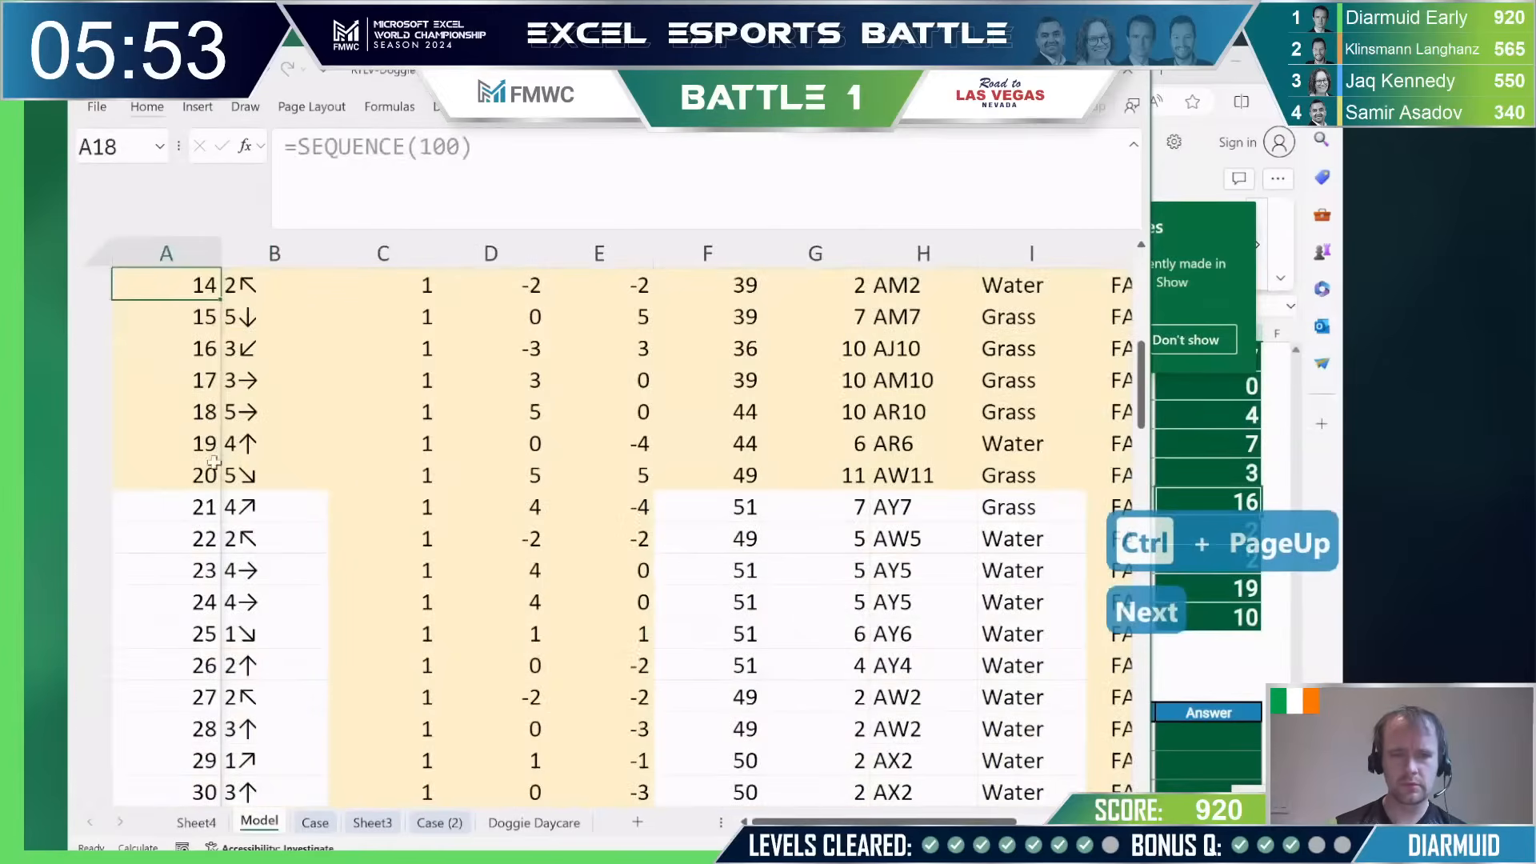
left_click(875, 524)
left_click(918, 496)
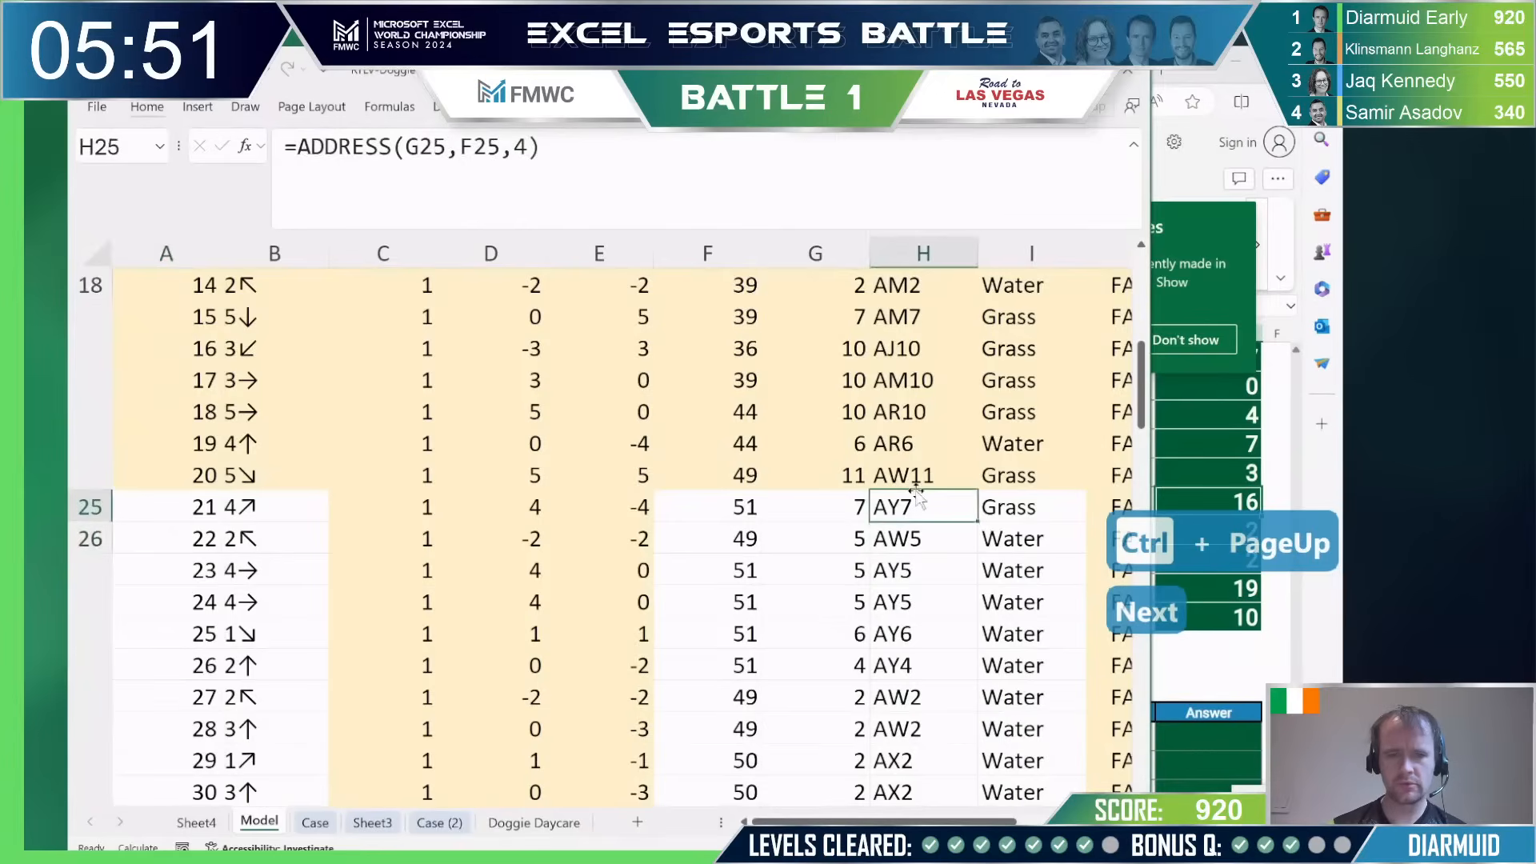
key("ctrl+Page_Down")
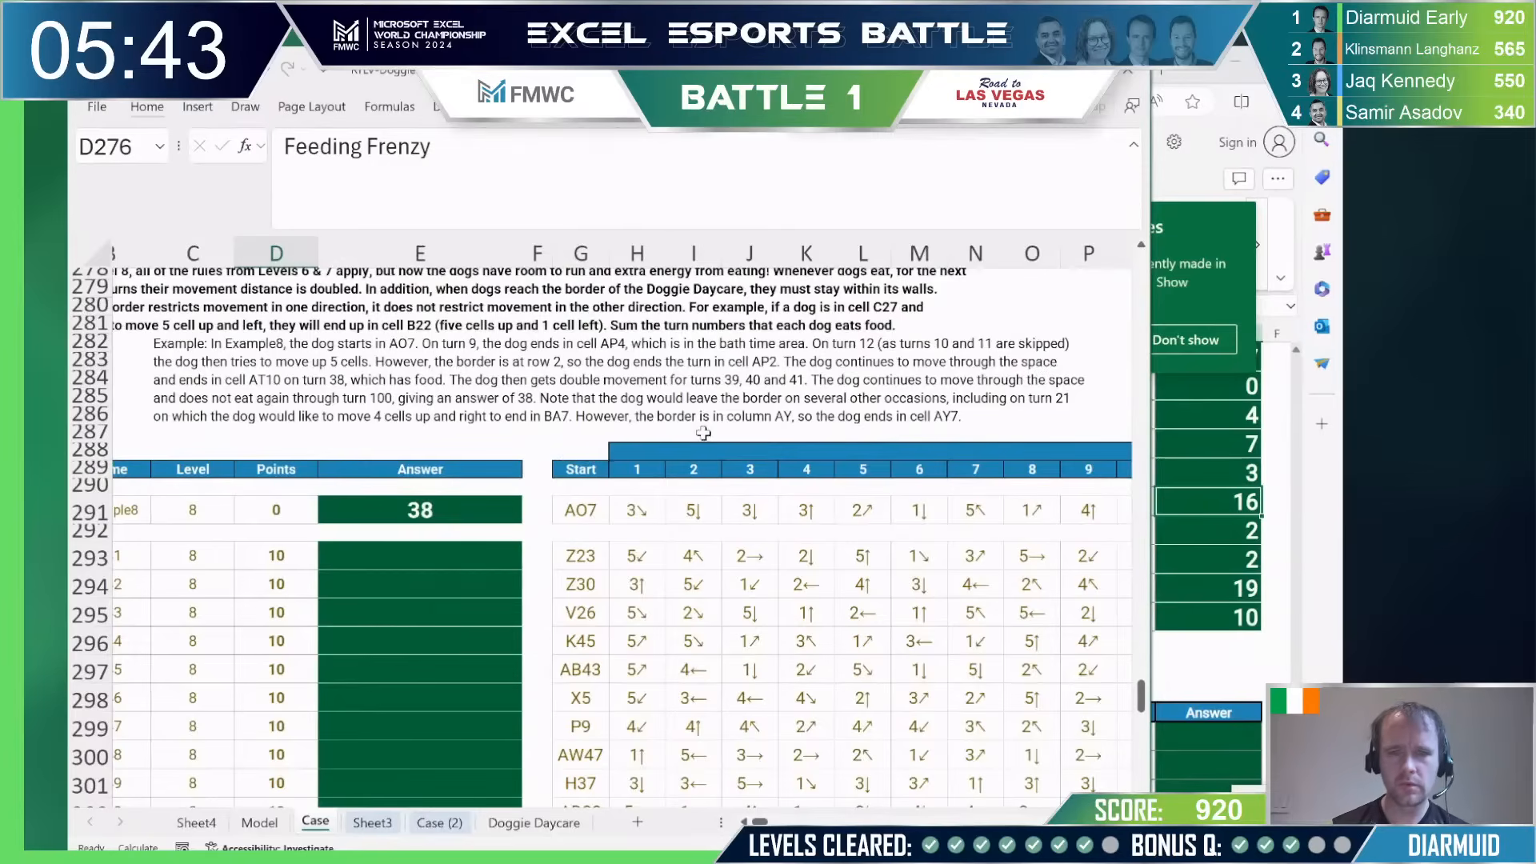
key("ctrl+Page_Up")
key("ctrl+Page_Down")
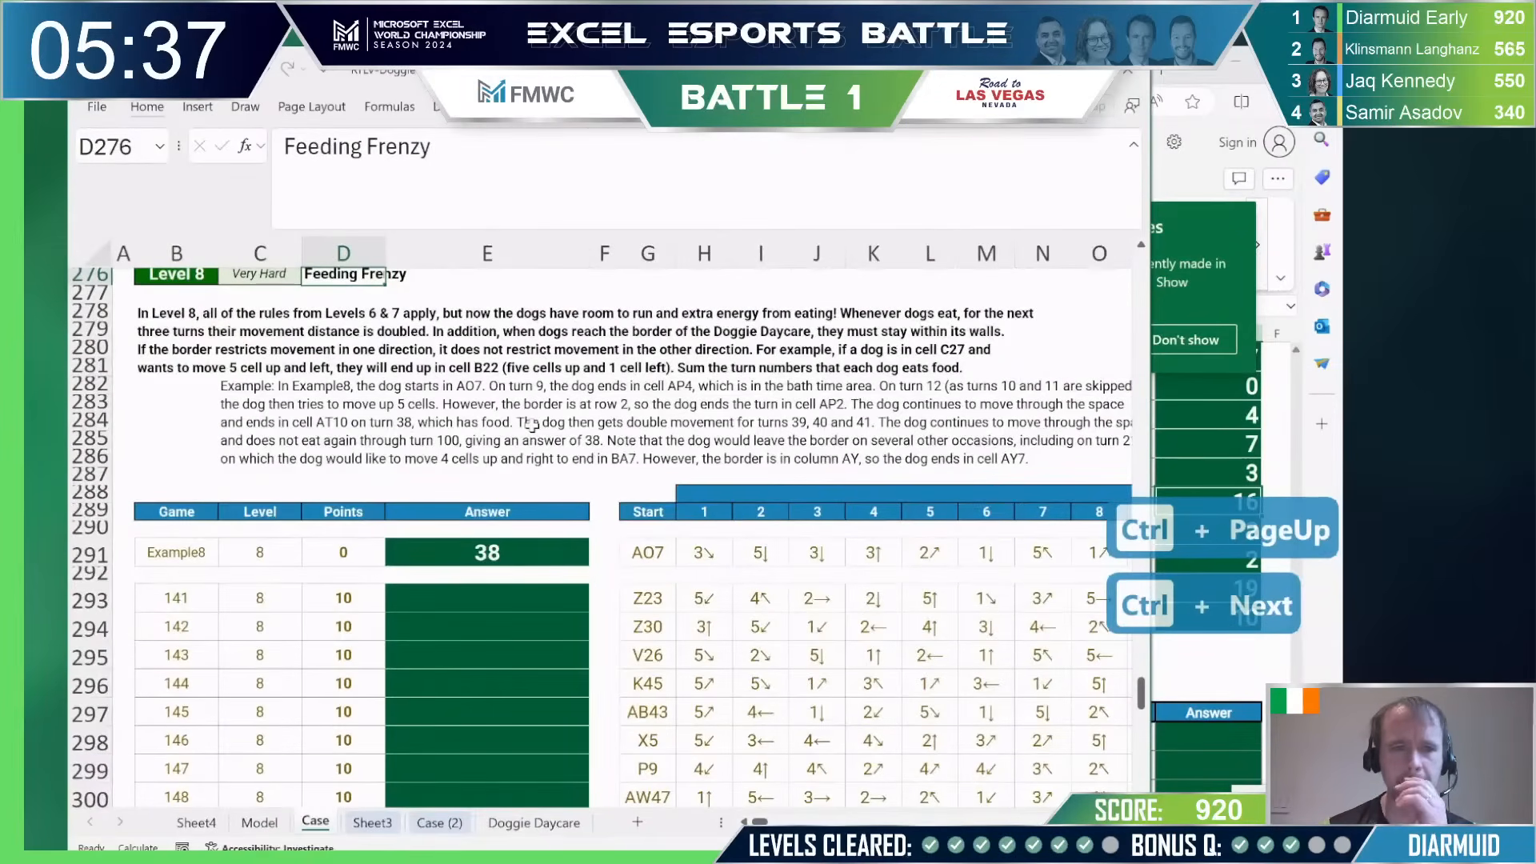
Step: Replace the final 1 in the Model sheet's C5 Mult formula with a nested IF that tests $B$1=8
key("ctrl+Page_Up")
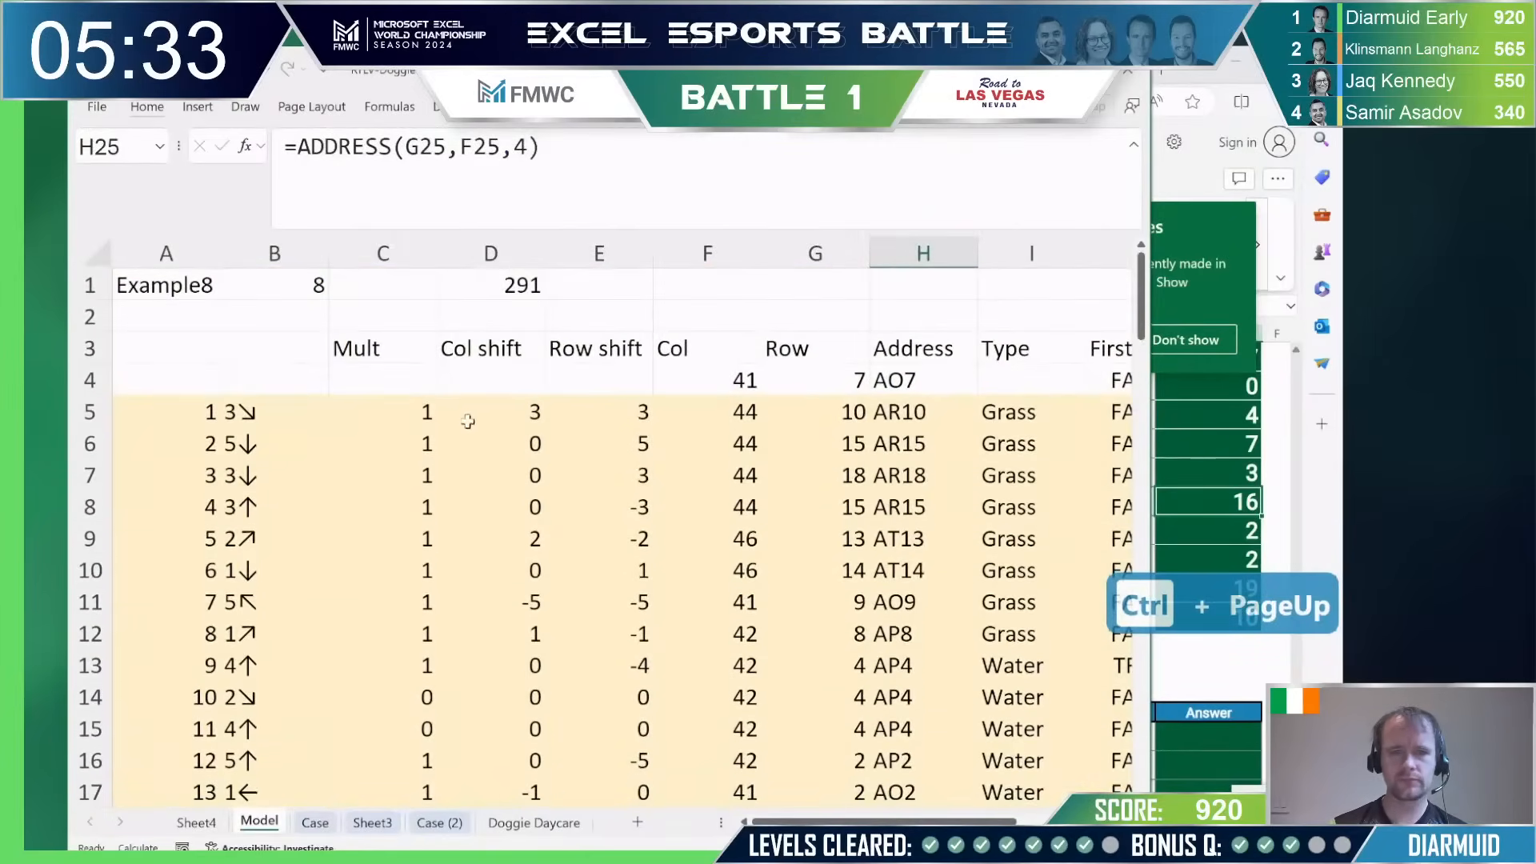
left_click(416, 414)
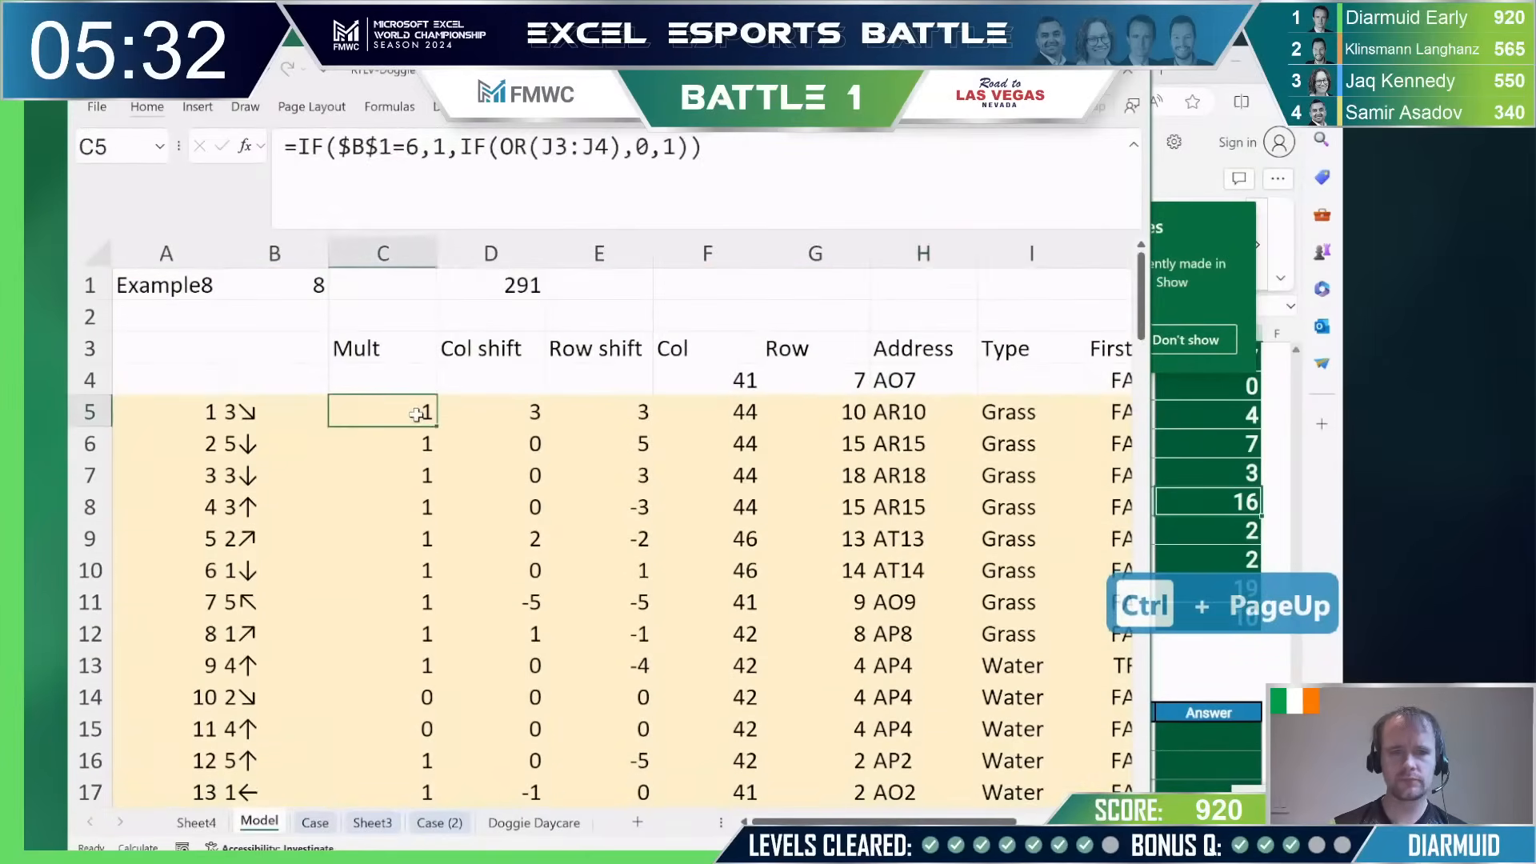
left_click(672, 148)
key("BackSpace")
type("if")
key("Tab")
type("or")
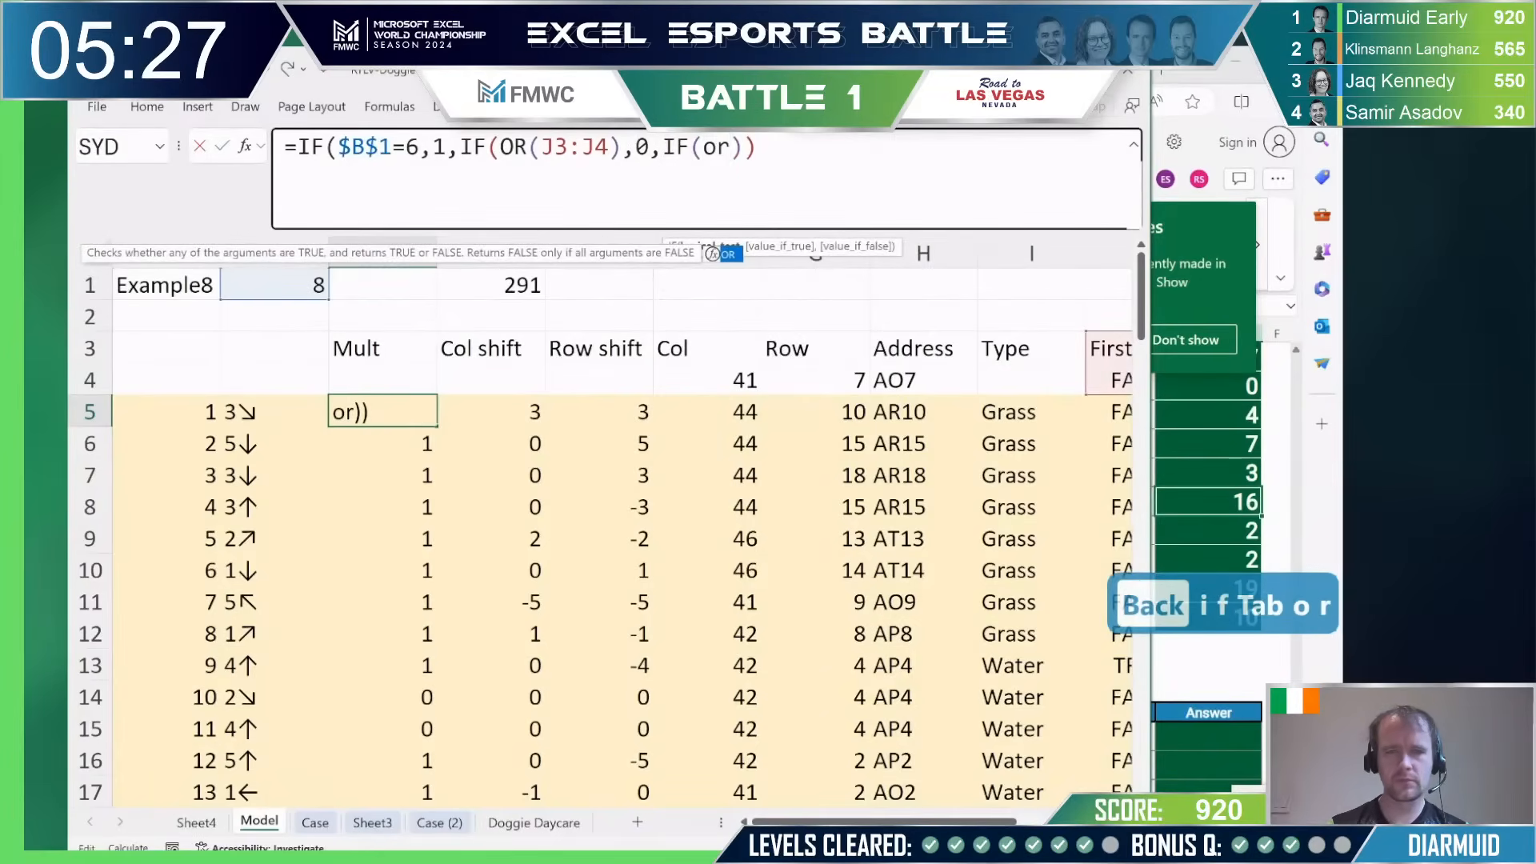
key("BackSpace")
key("BackSpace")
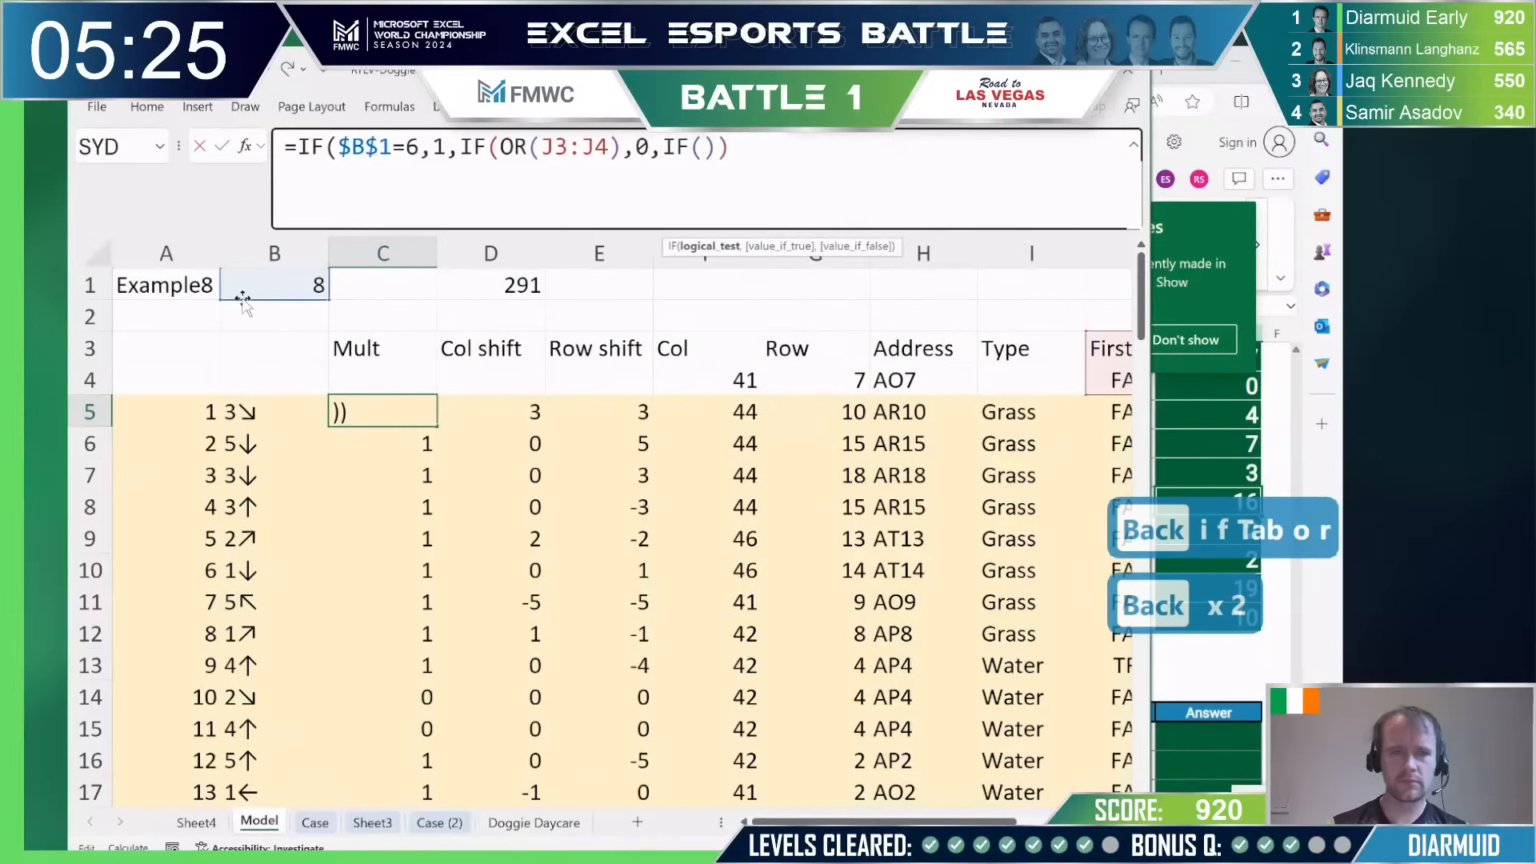
left_click(276, 292)
key("F4")
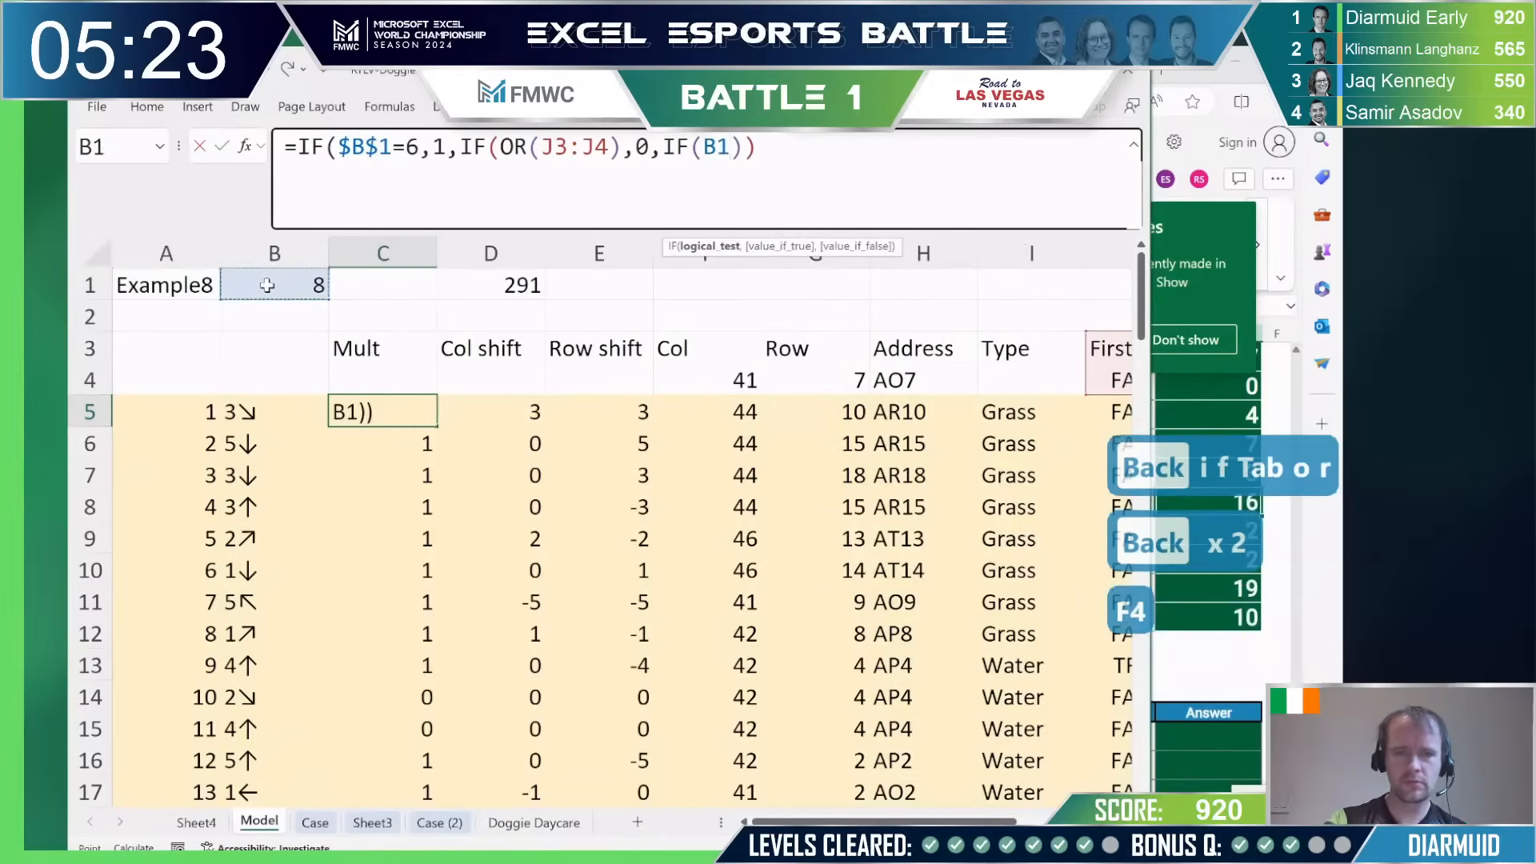
type("=8")
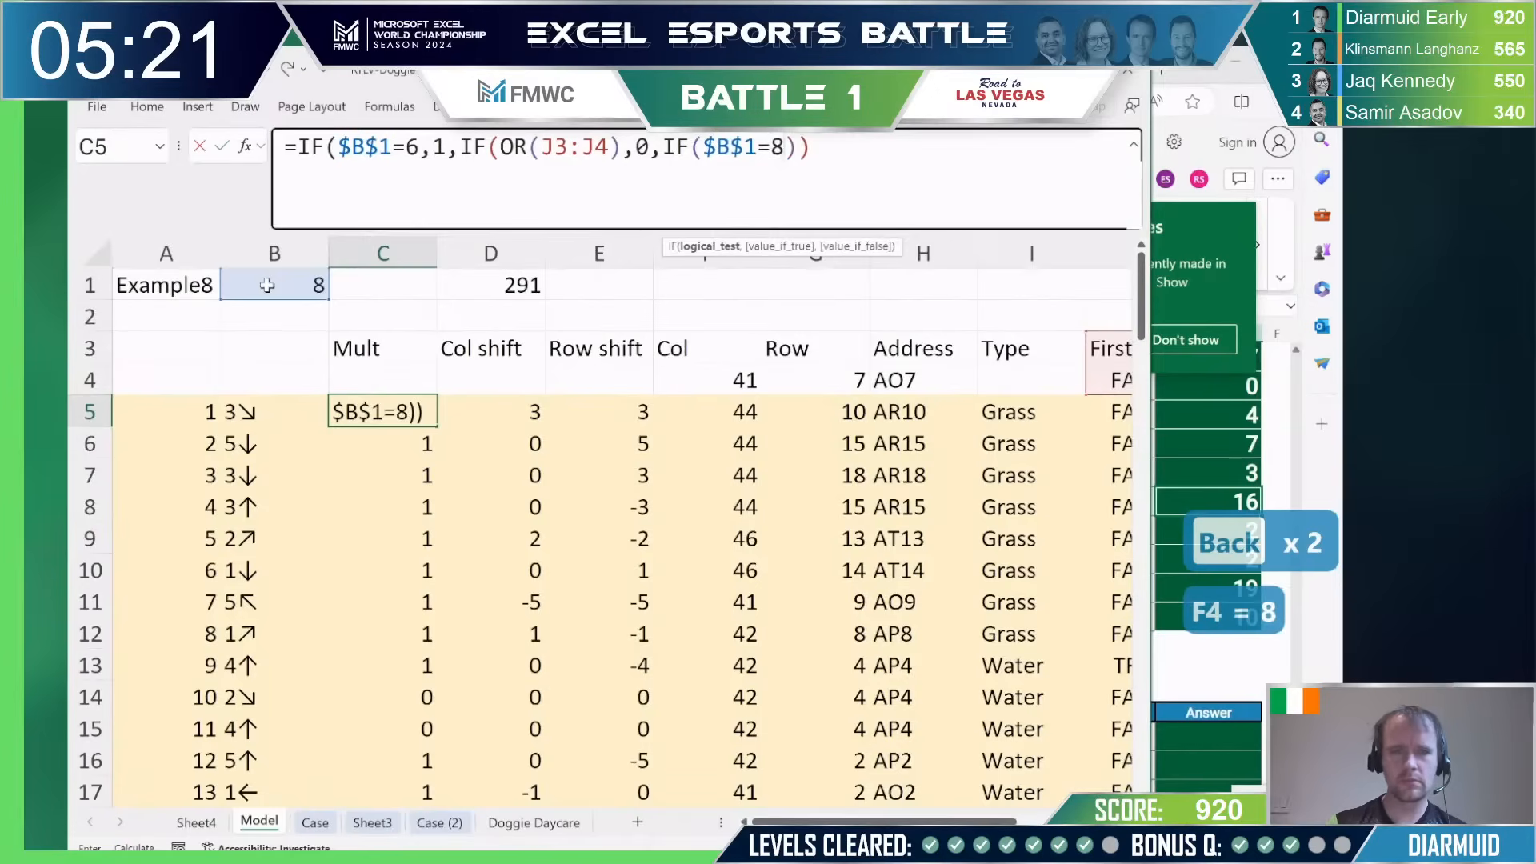
Step: Complete C5's Level 8 condition with IF(OR(J2:J4),2,1) as the true value and 1 as the false value
type(",if")
key("Tab")
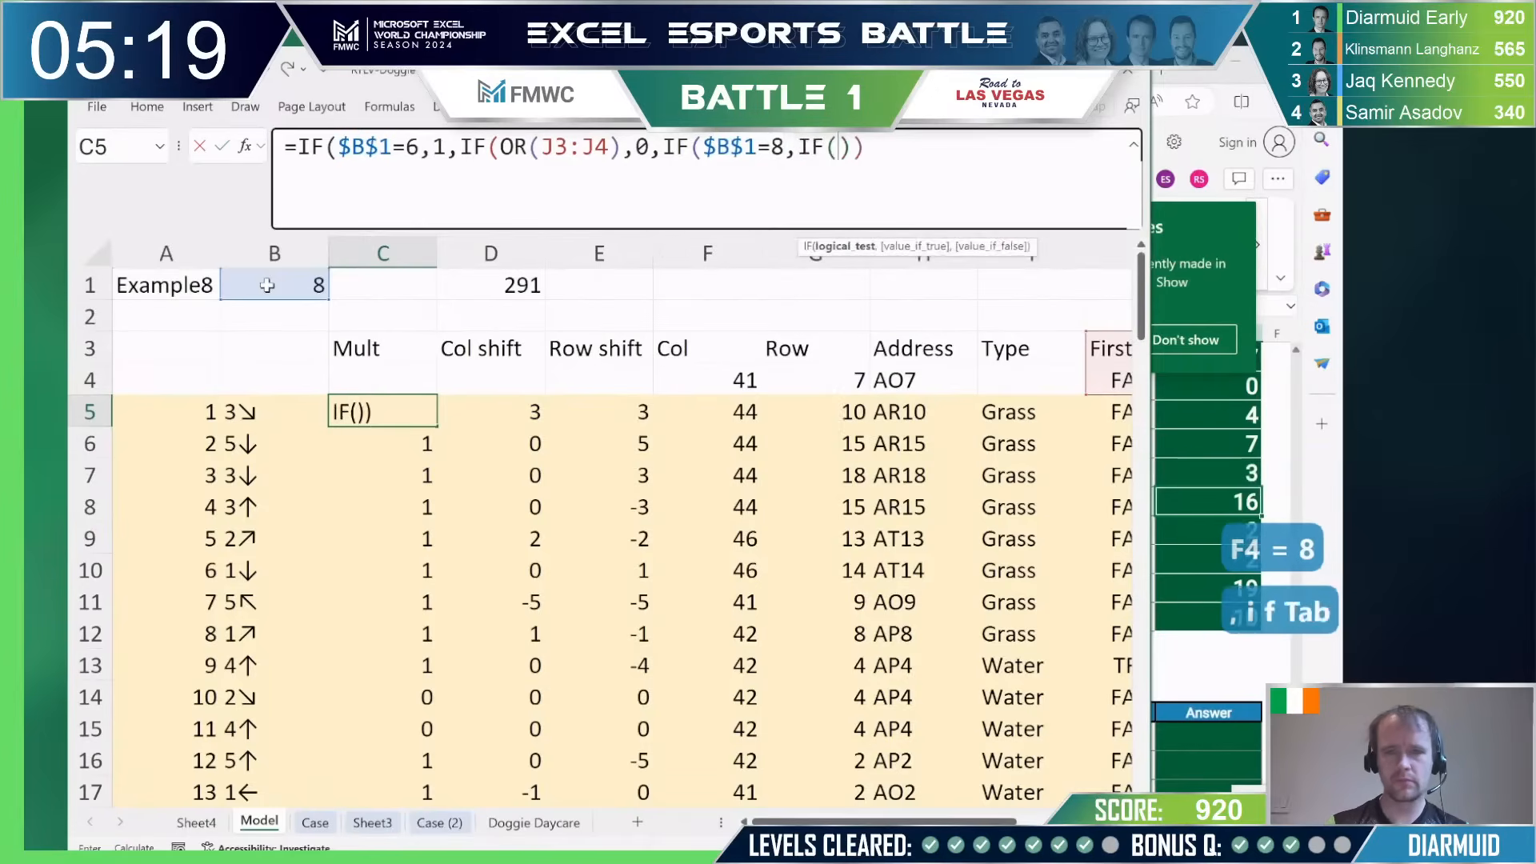
type("or")
key("Tab")
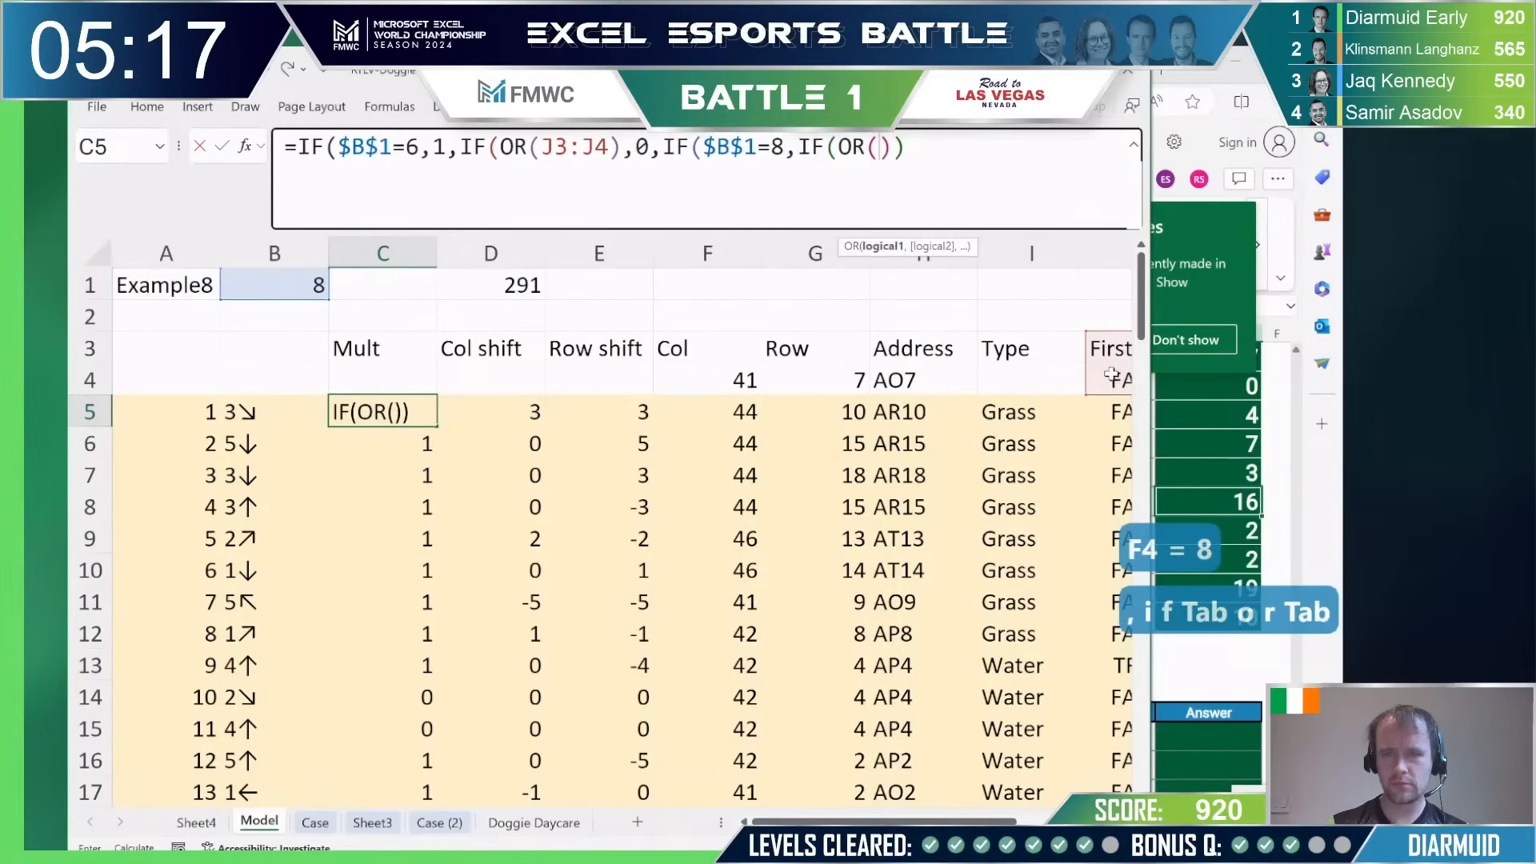
left_click(1112, 373)
key("shift+Up")
key("shift+Up")
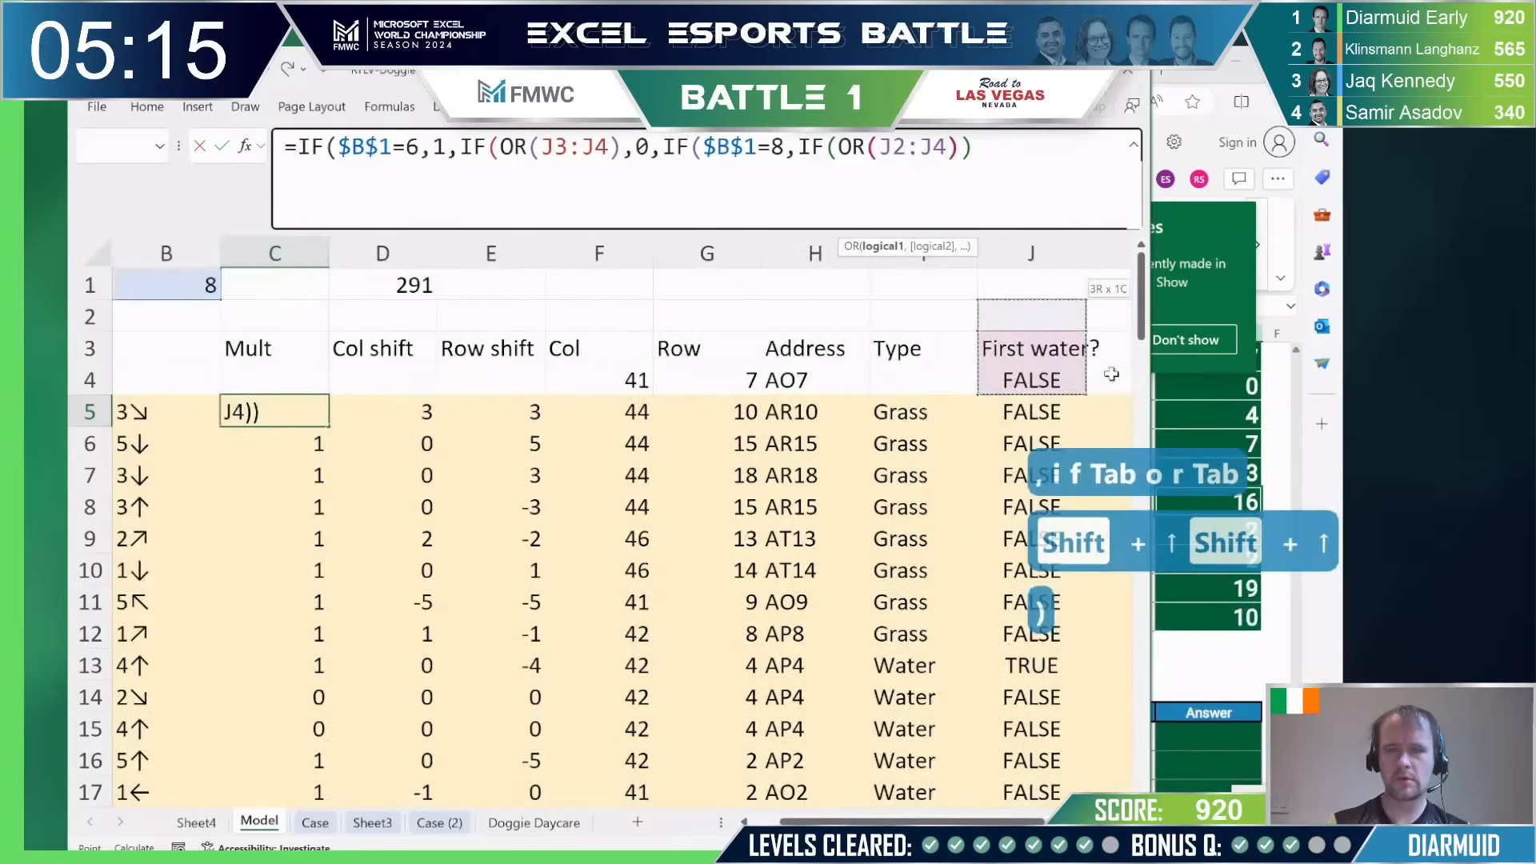
type(",2,1")
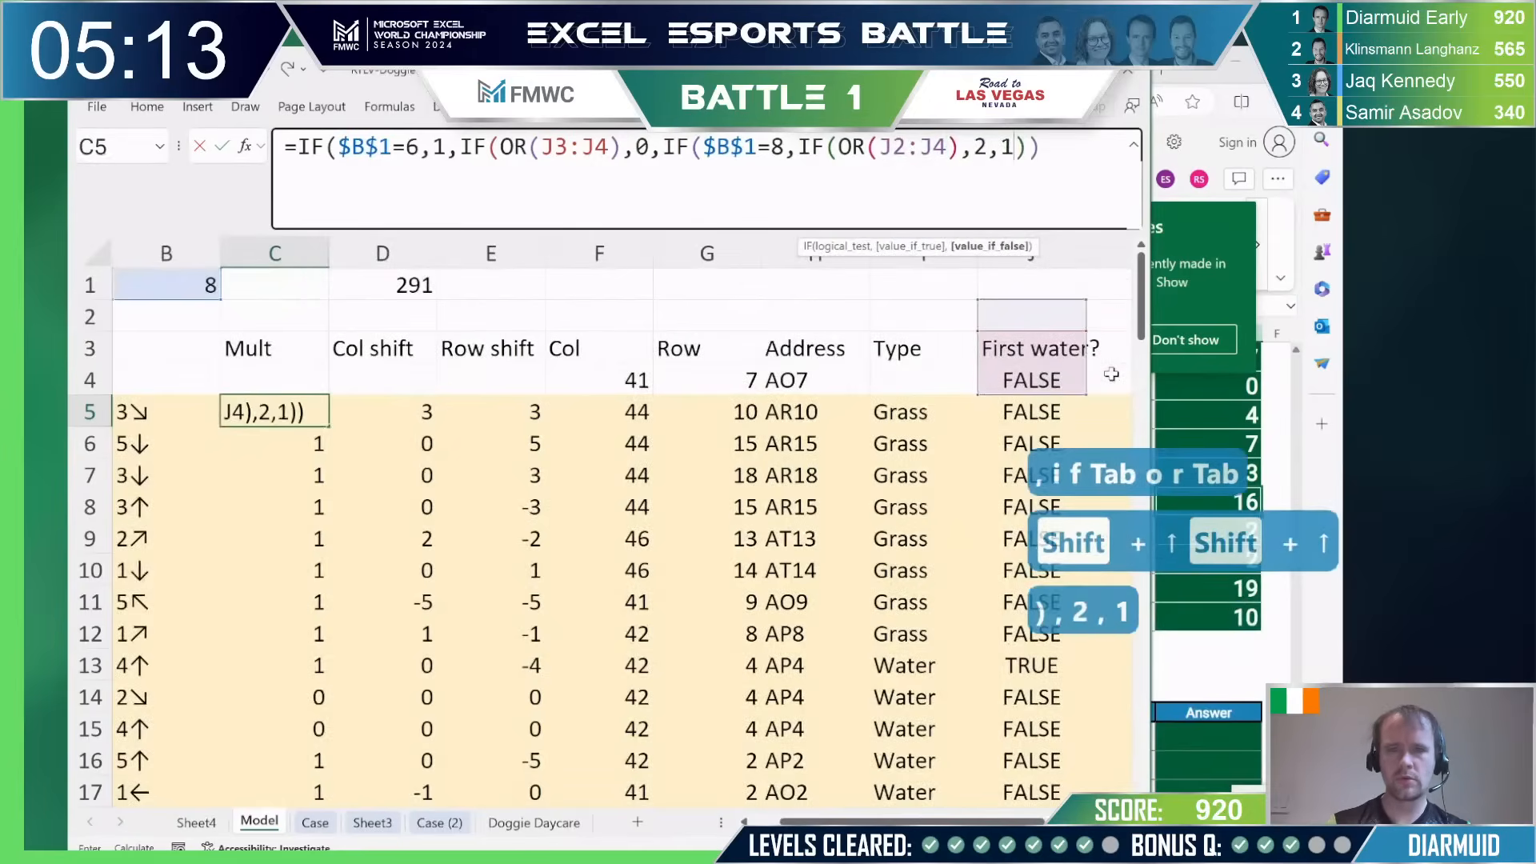
type("),")
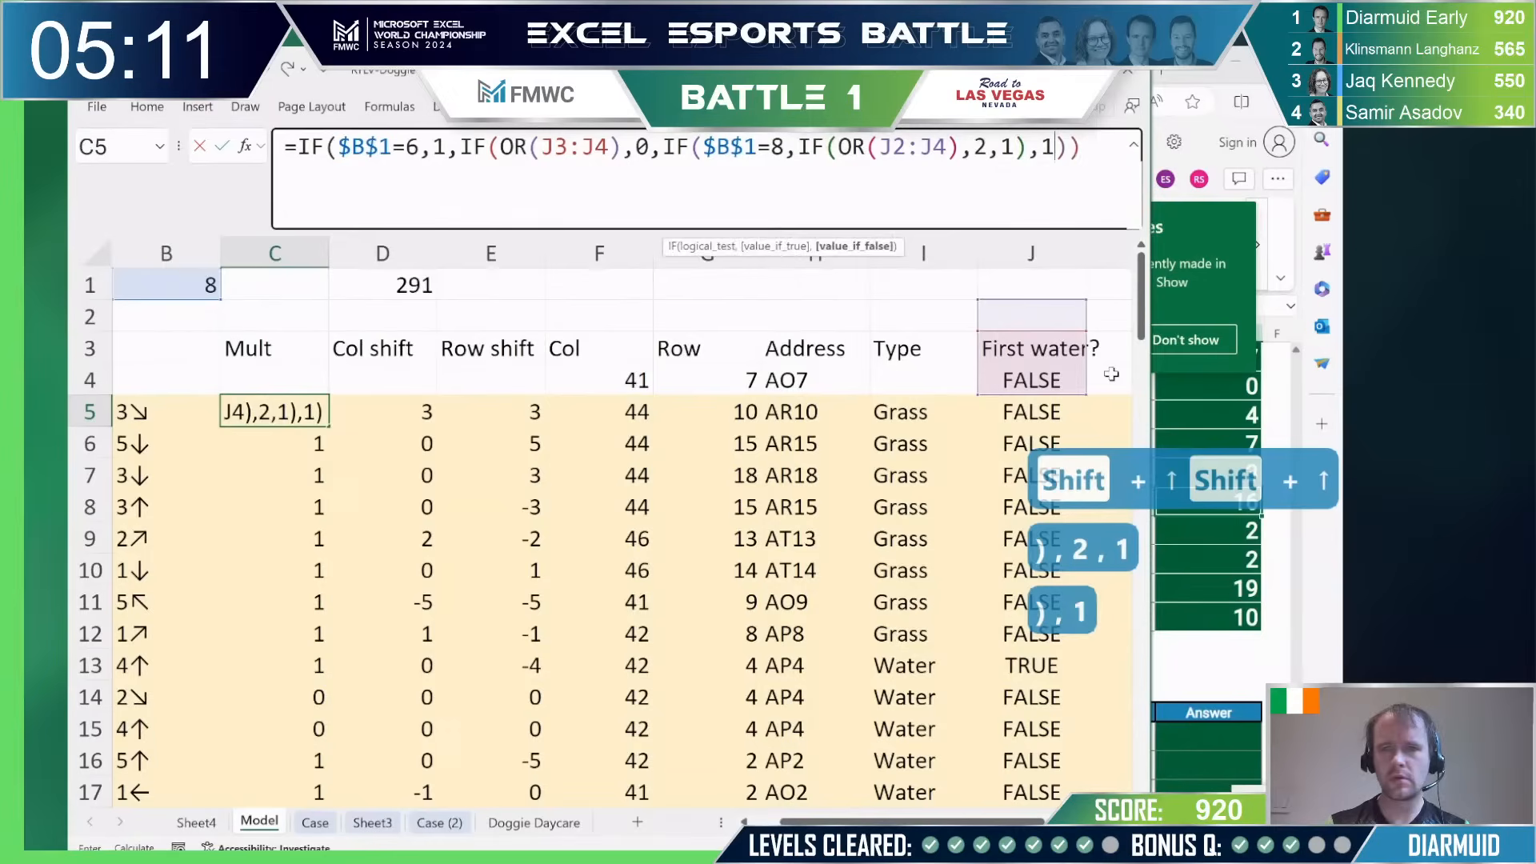
type("1)")
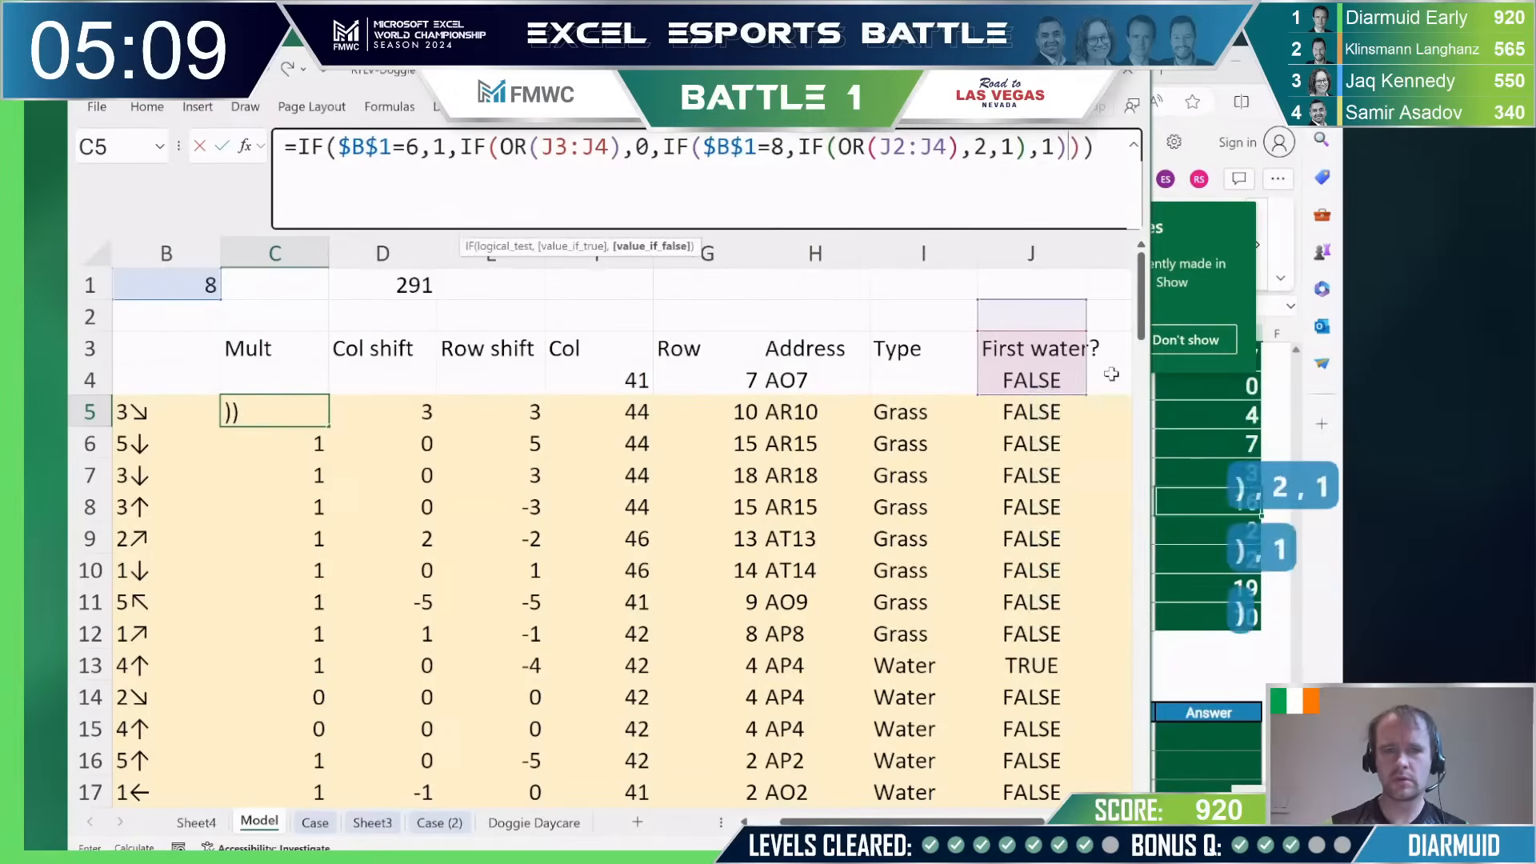
key("ctrl+Return")
Step: Fill the extended Mult formula from C5 down the rest of column C and check the multiplier for turn 12 in C16
key("ctrl+shift+Down")
key("F2")
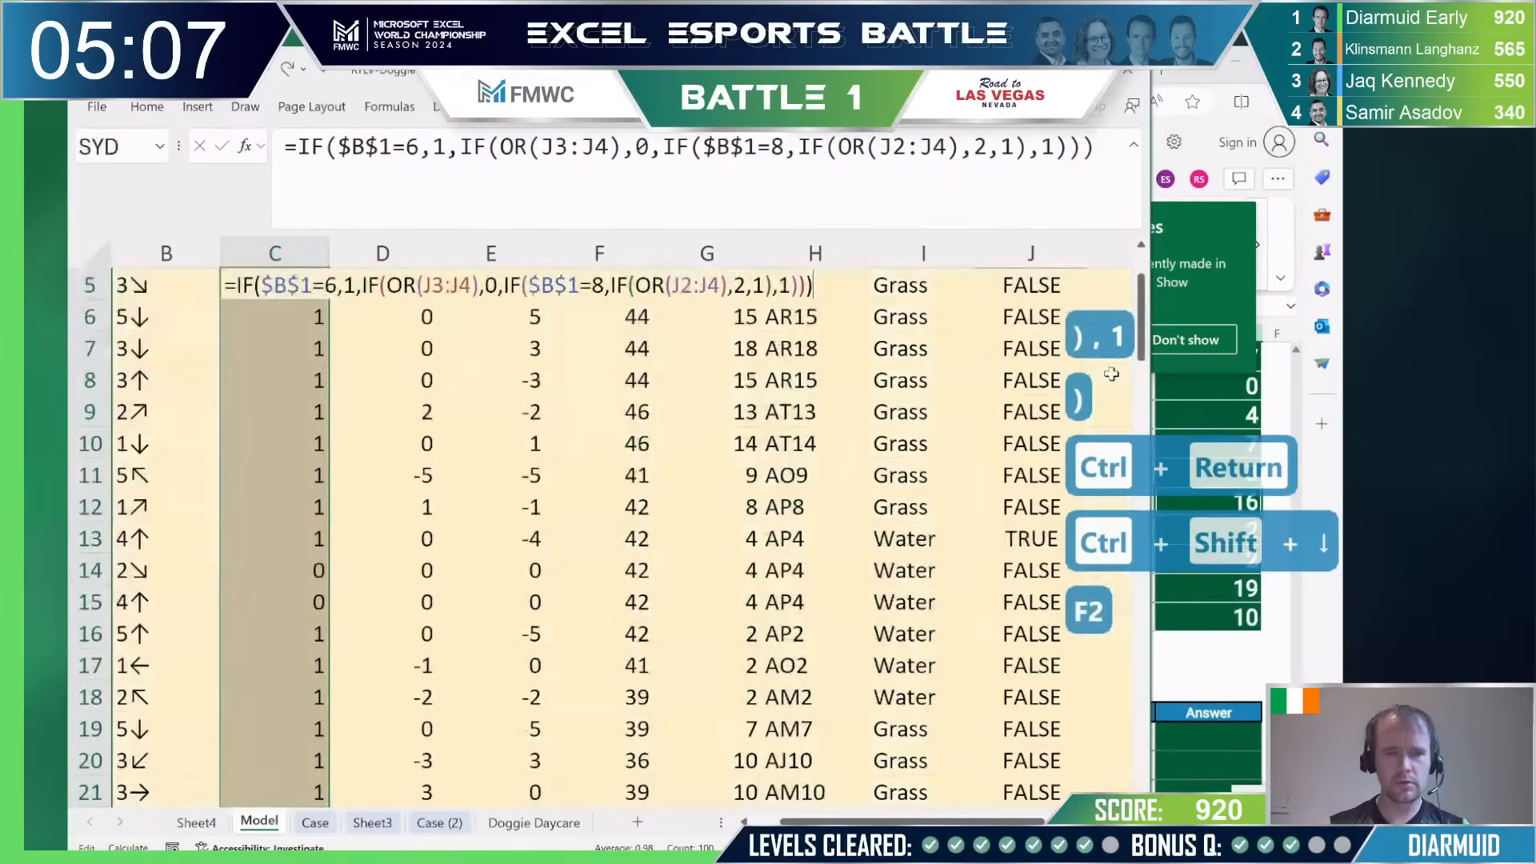
key("ctrl+Return")
key("Left")
key("Right")
key("Down")
key("Down")
key("Down")
key("Down")
key("Down")
key("Down")
key("Down")
key("Down")
key("Down")
key("Down")
key("Down")
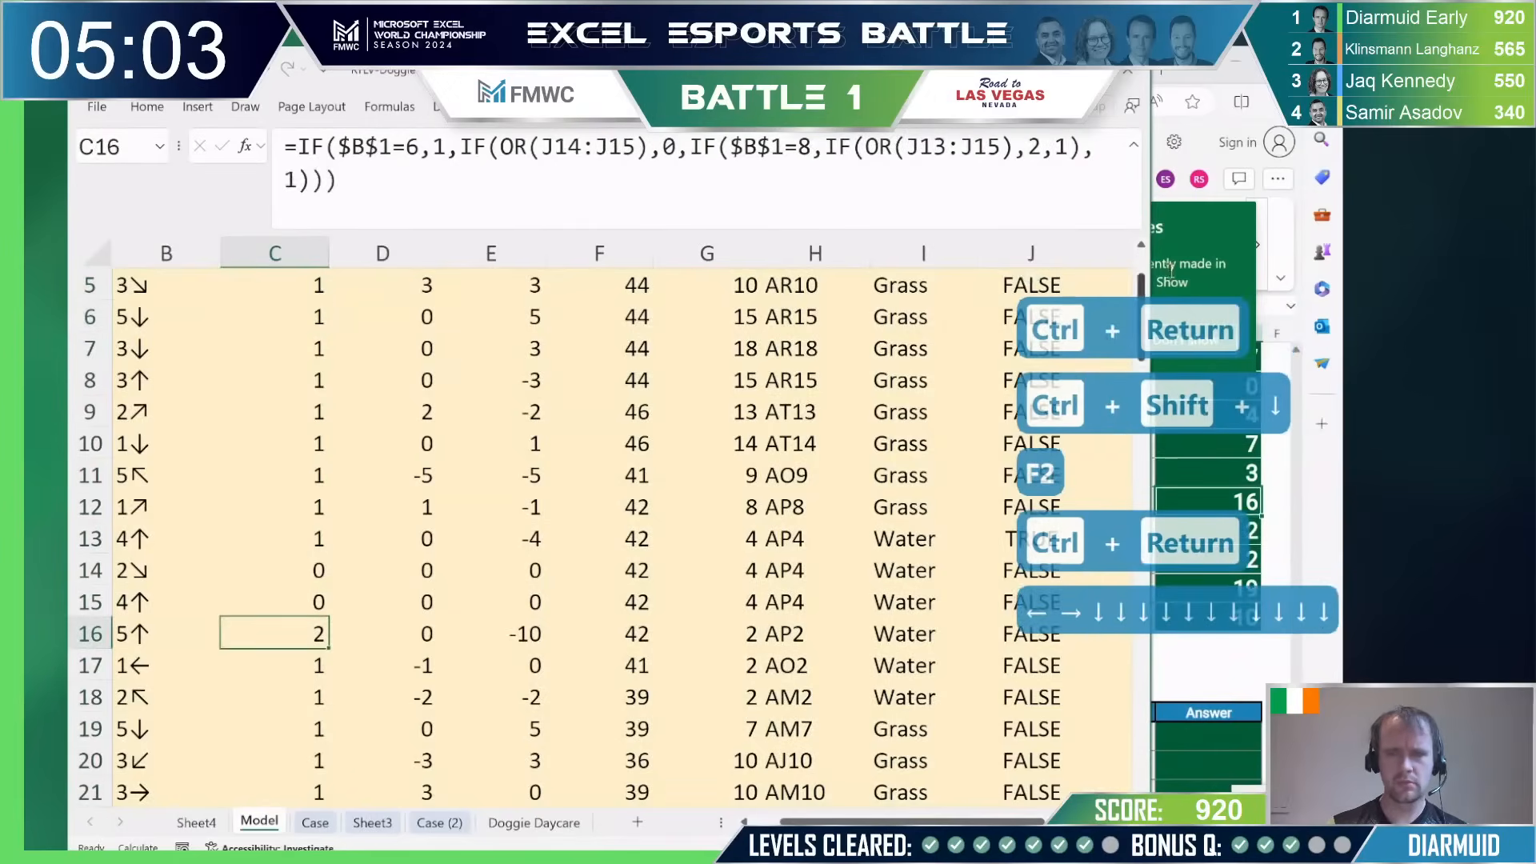
Step: In the Model sheet's C5 Mult formula, replace the Level 8 test on J2:J4 with I2:I4="Food"
scroll(712, 446, "up", 2)
scroll(712, 447, "right", 2)
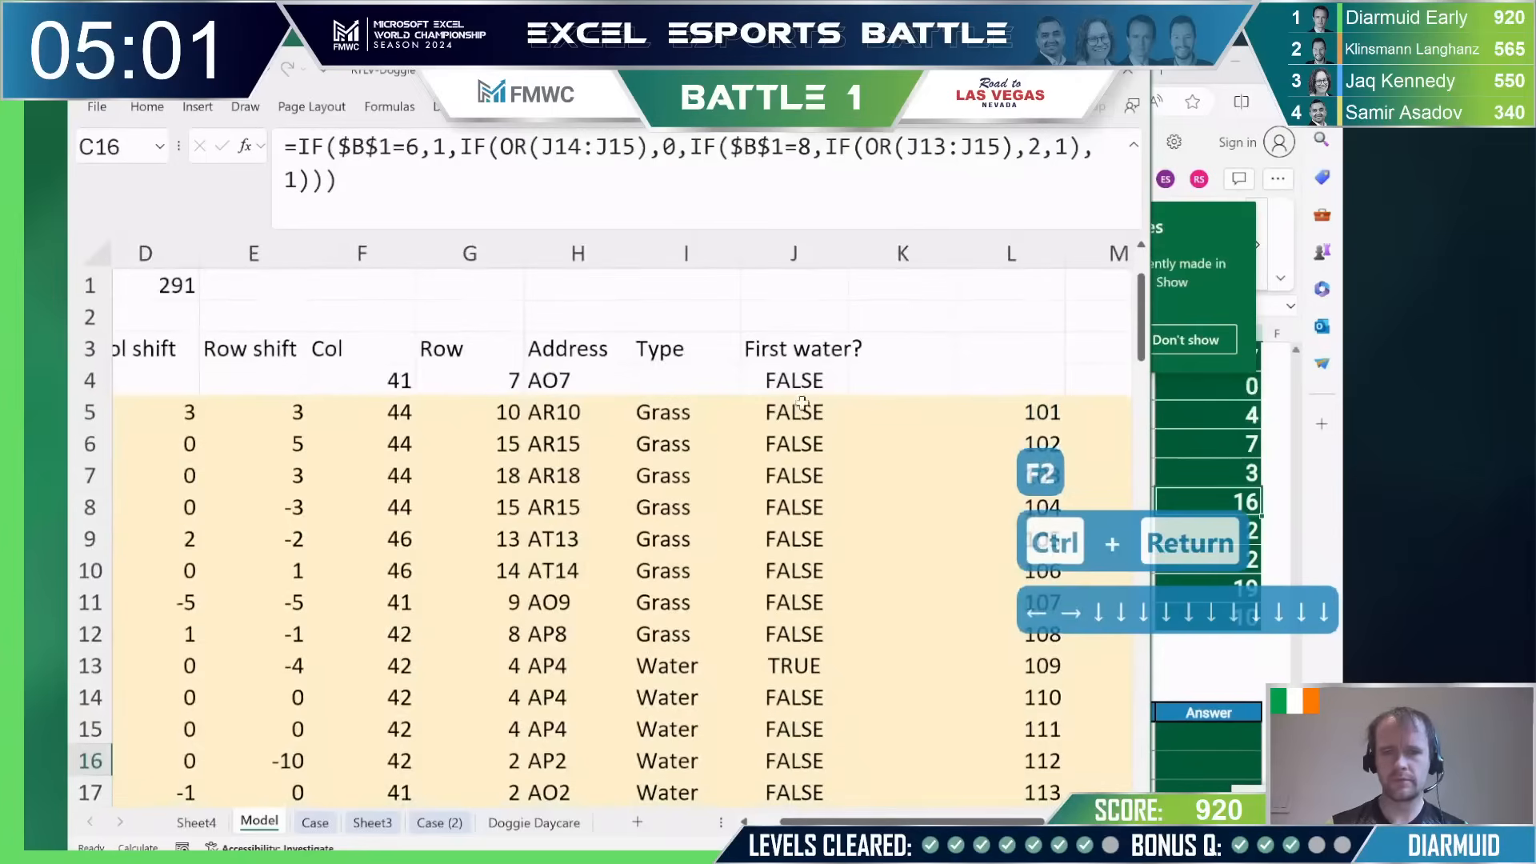
scroll(802, 402, "left", 3)
left_click(405, 411)
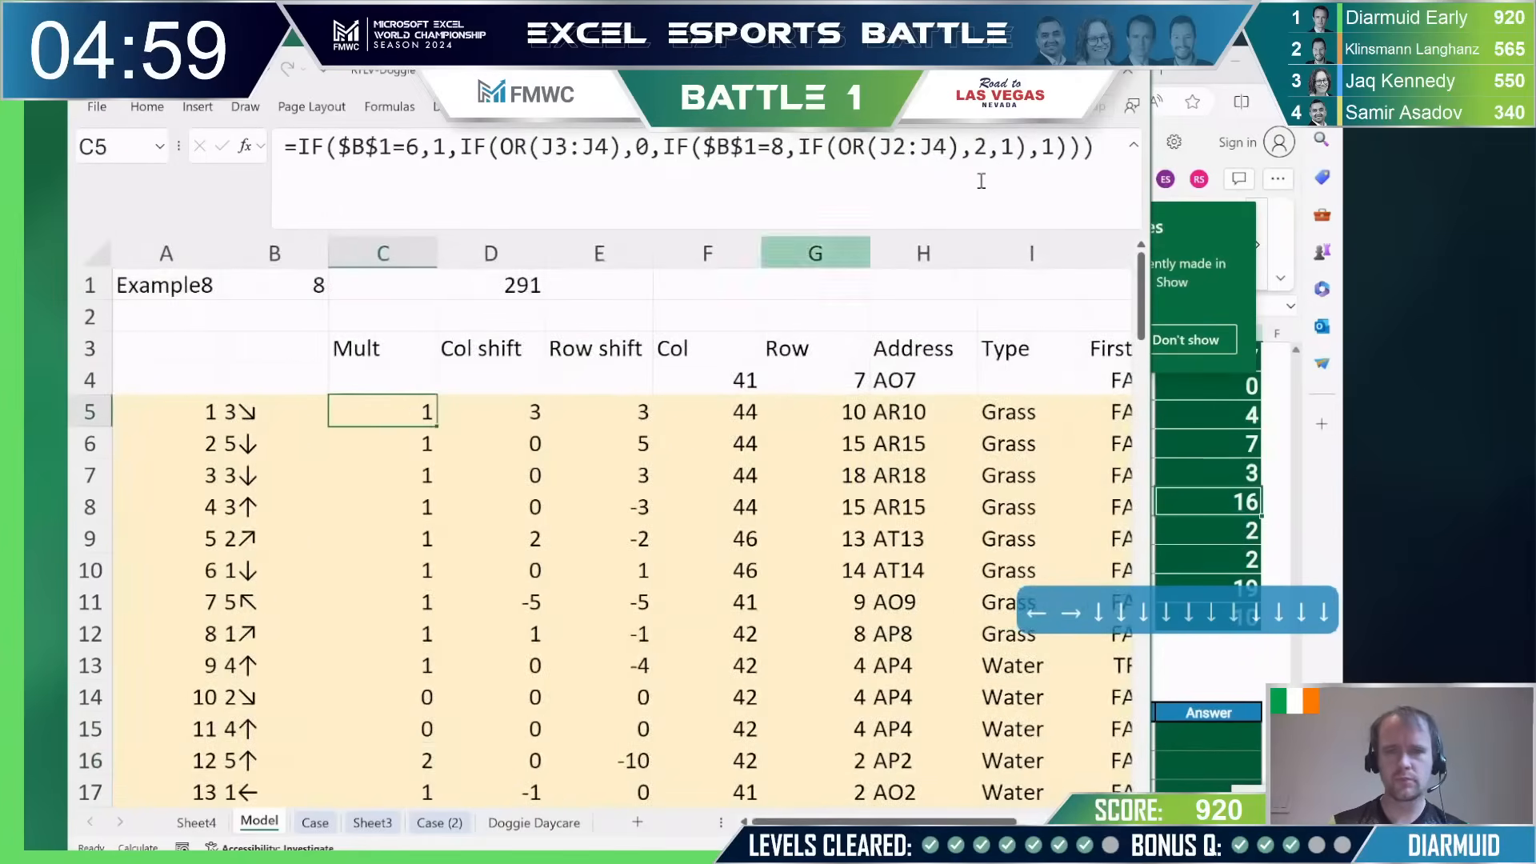
left_click_drag(880, 146, 946, 146)
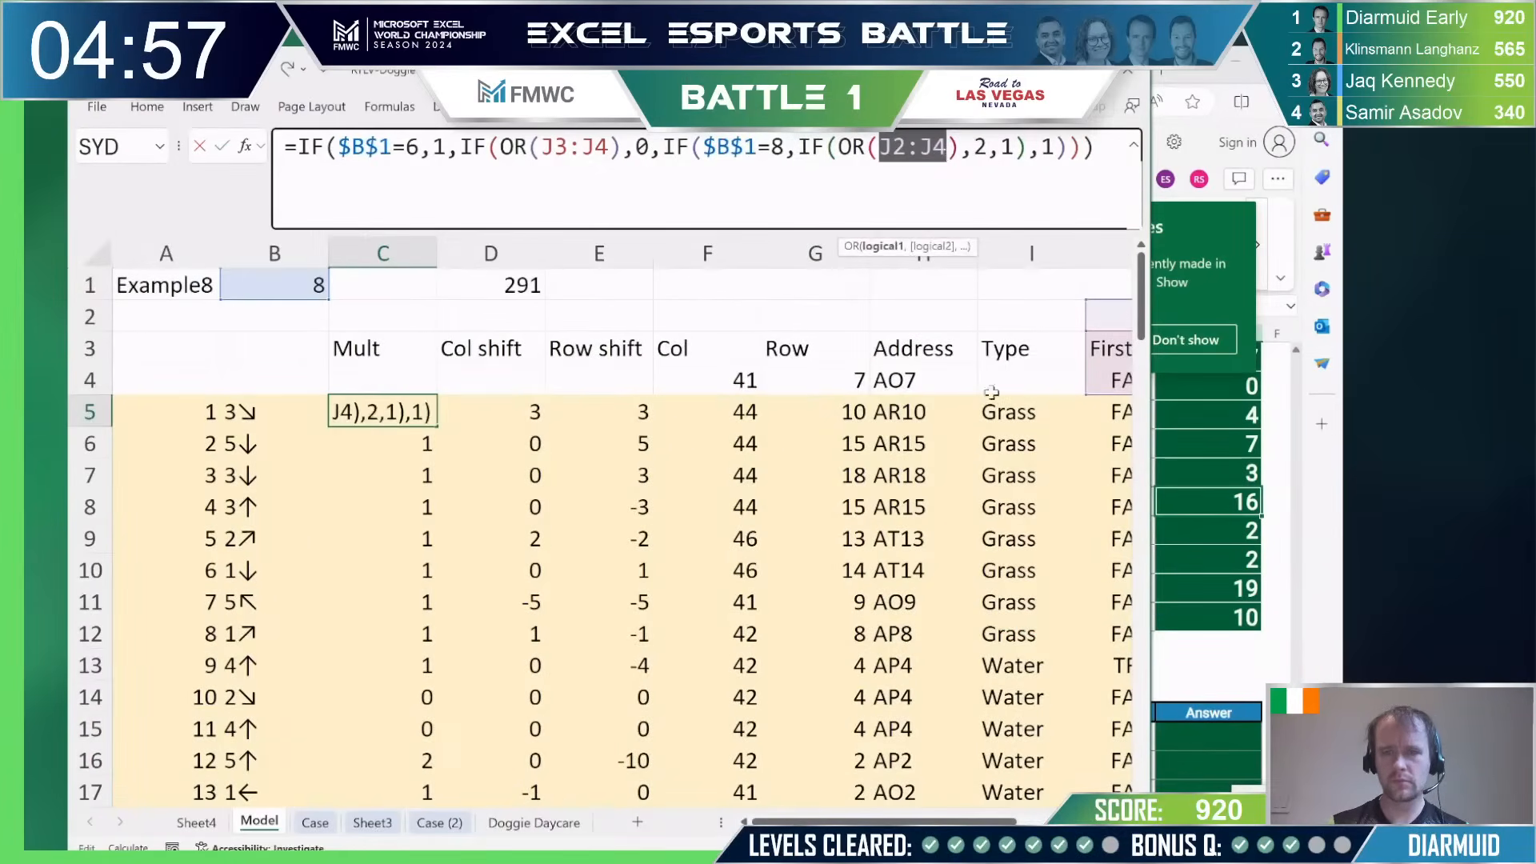
left_click_drag(1012, 385, 1024, 330)
type("=\"Fo")
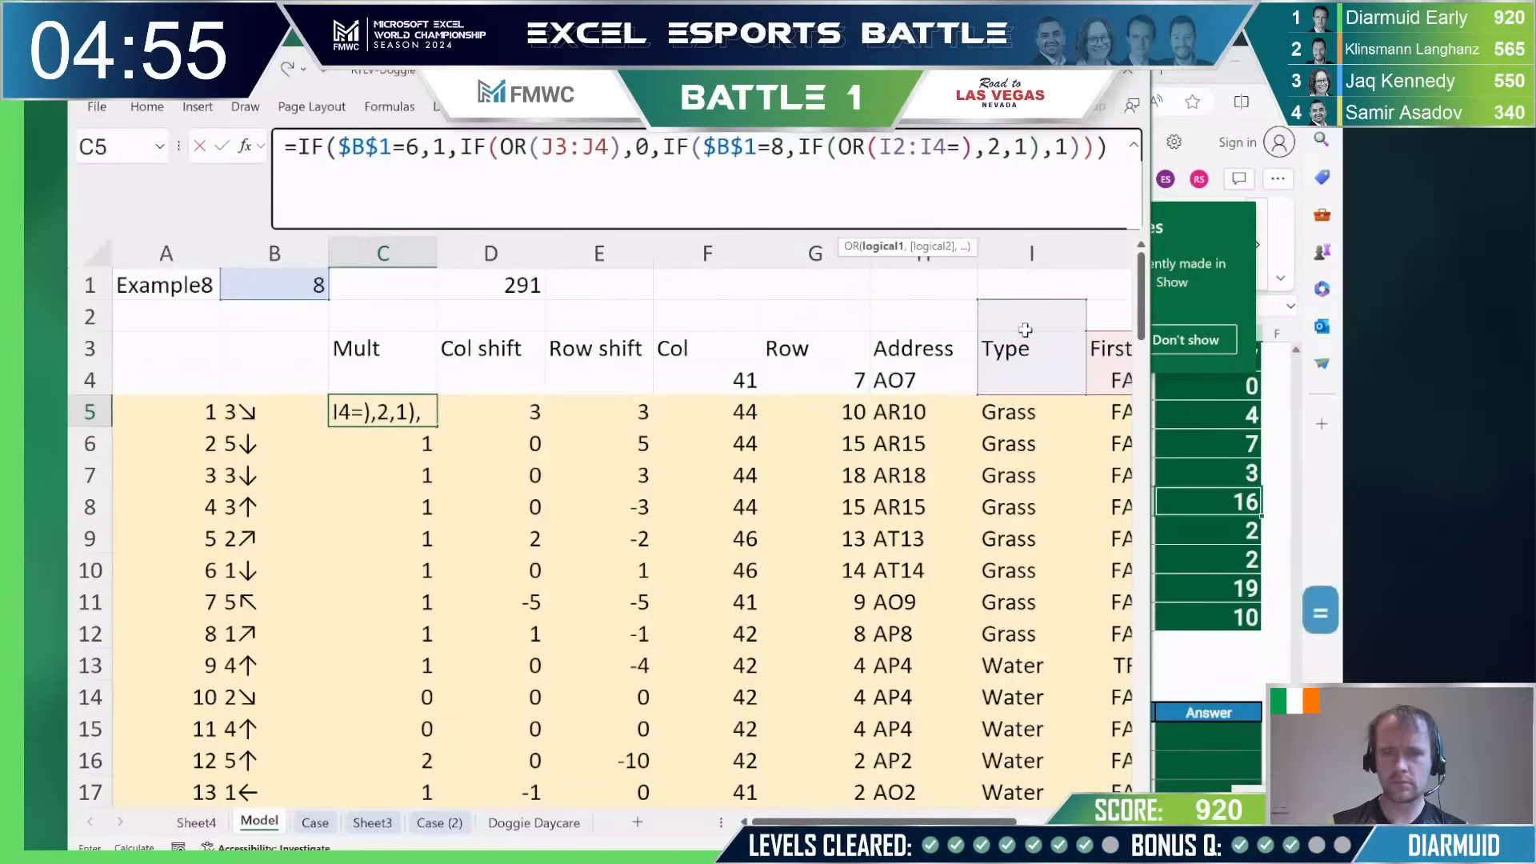
type("od\"")
key("Return")
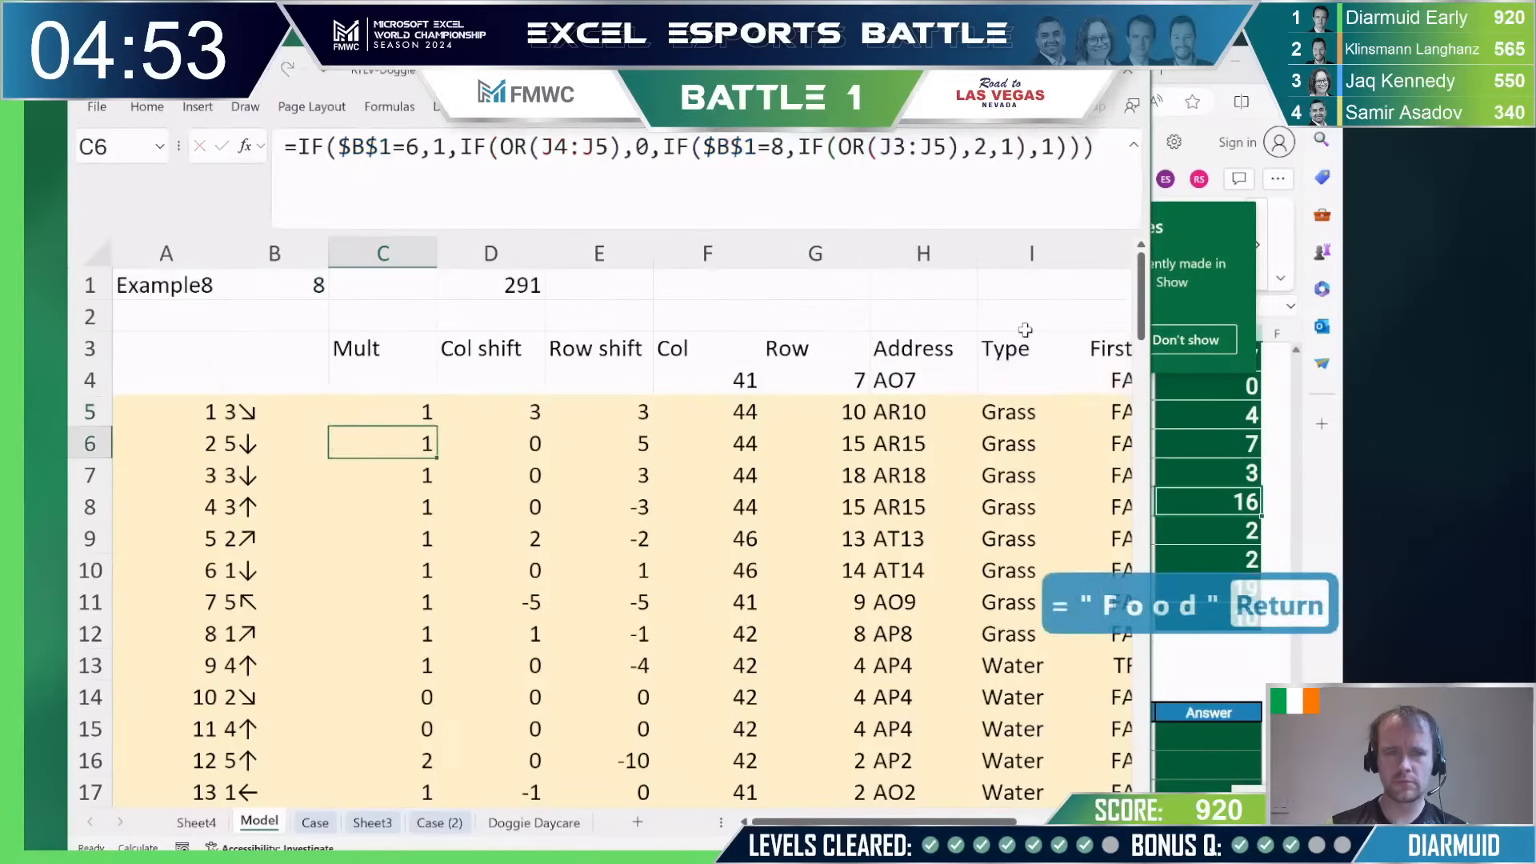
Step: Fill the food-based Mult formula from C5 down to the last turn in column C
key("Up")
key("ctrl+shift+Down")
key("F2")
key("ctrl+Return")
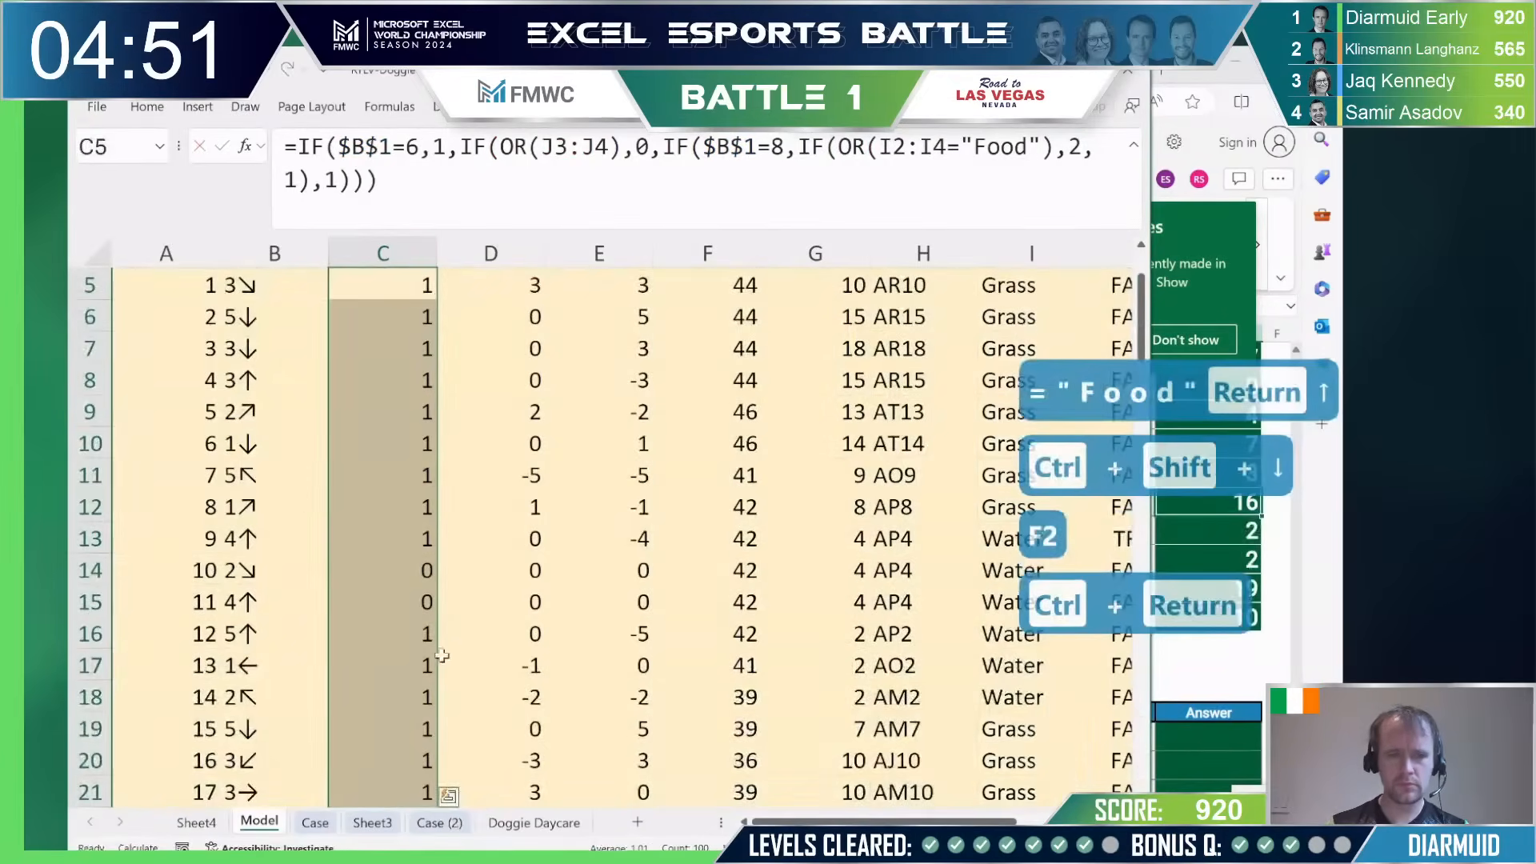
Step: Compare the Model sheet's multipliers for turns 39 to 41 with the Level 8 example described on the Case sheet
scroll(453, 552, "down", 10)
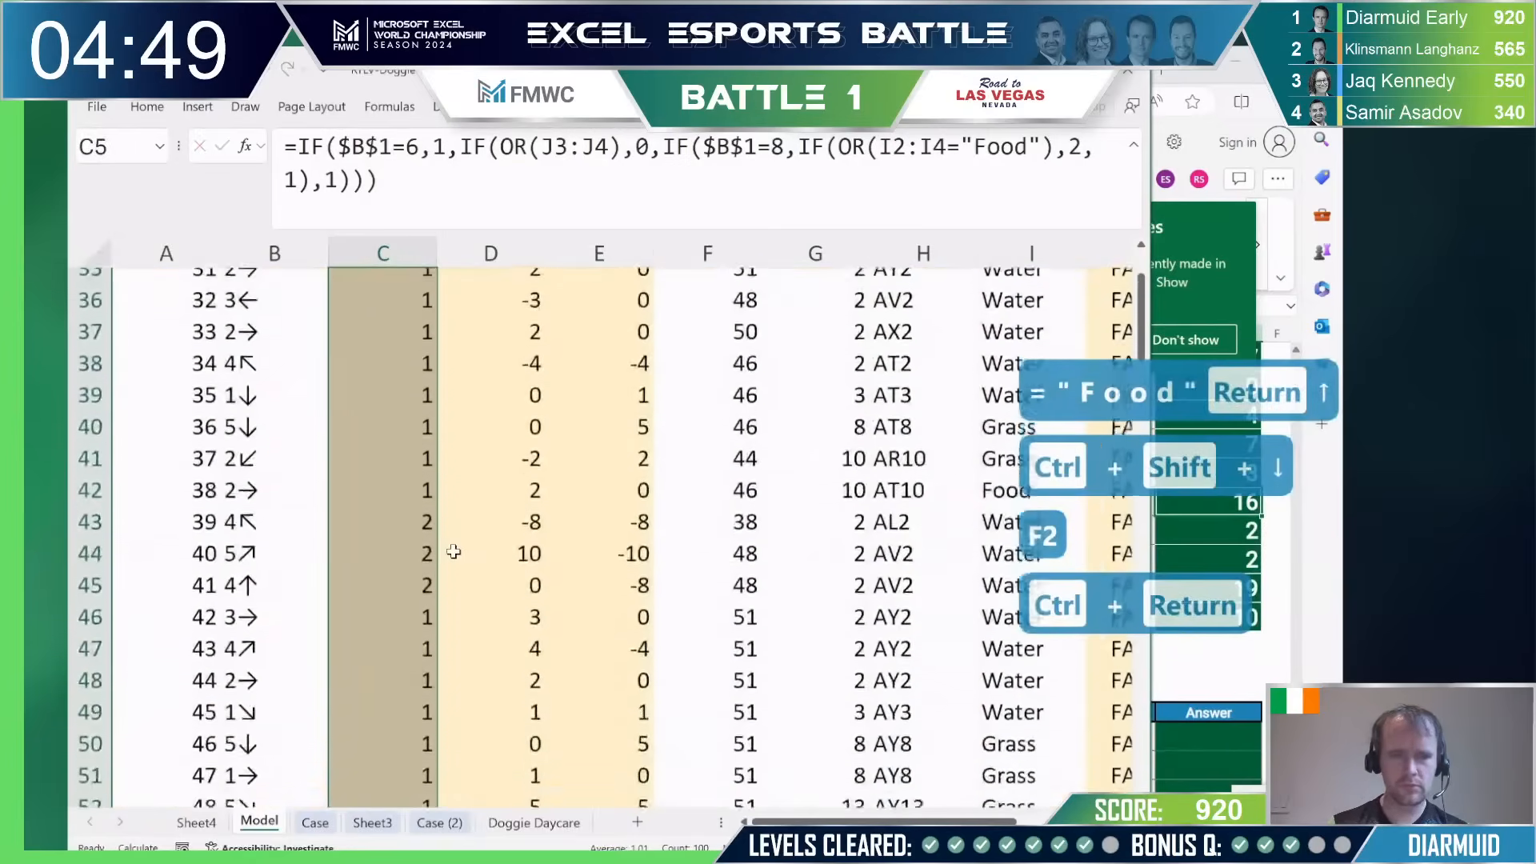
left_click(424, 500)
scroll(544, 512, "down", 4)
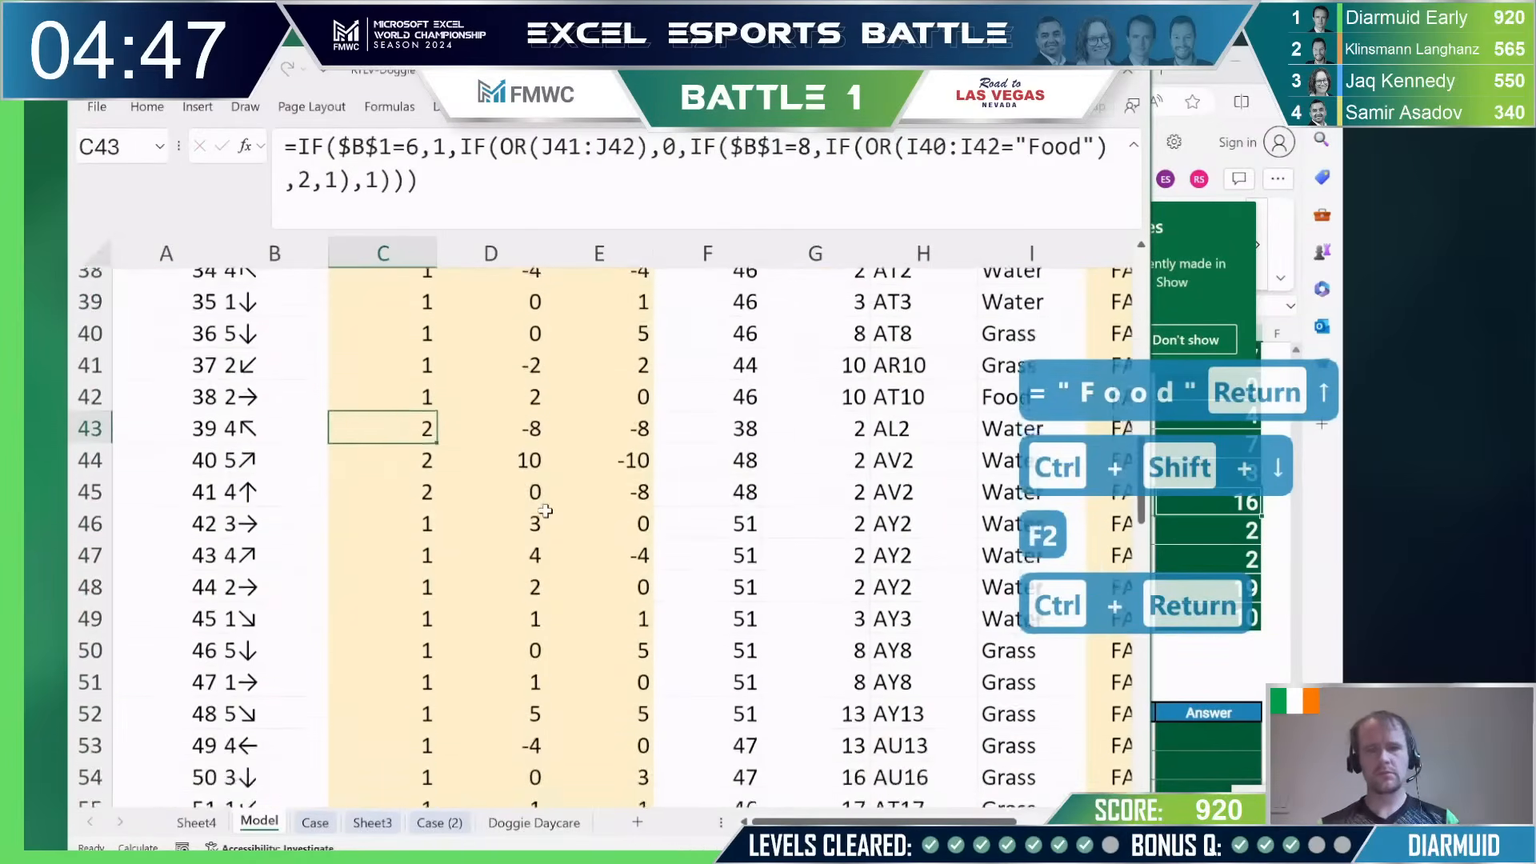
scroll(544, 512, "up", 1)
scroll(544, 512, "up", 6)
key("ctrl+Page_Down")
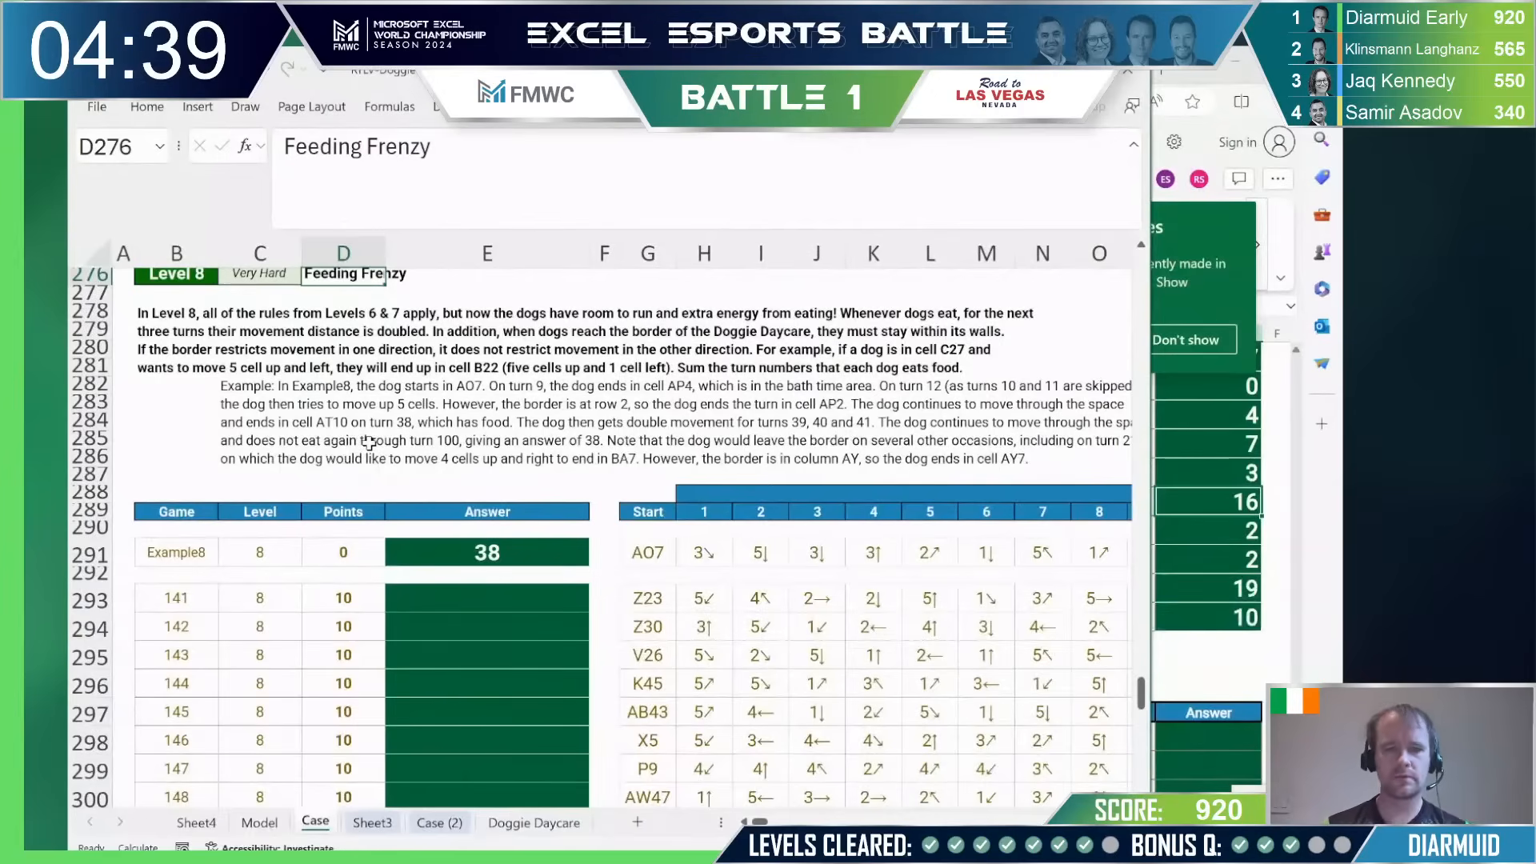
key("ctrl+Page_Up")
key("ctrl+Page_Down")
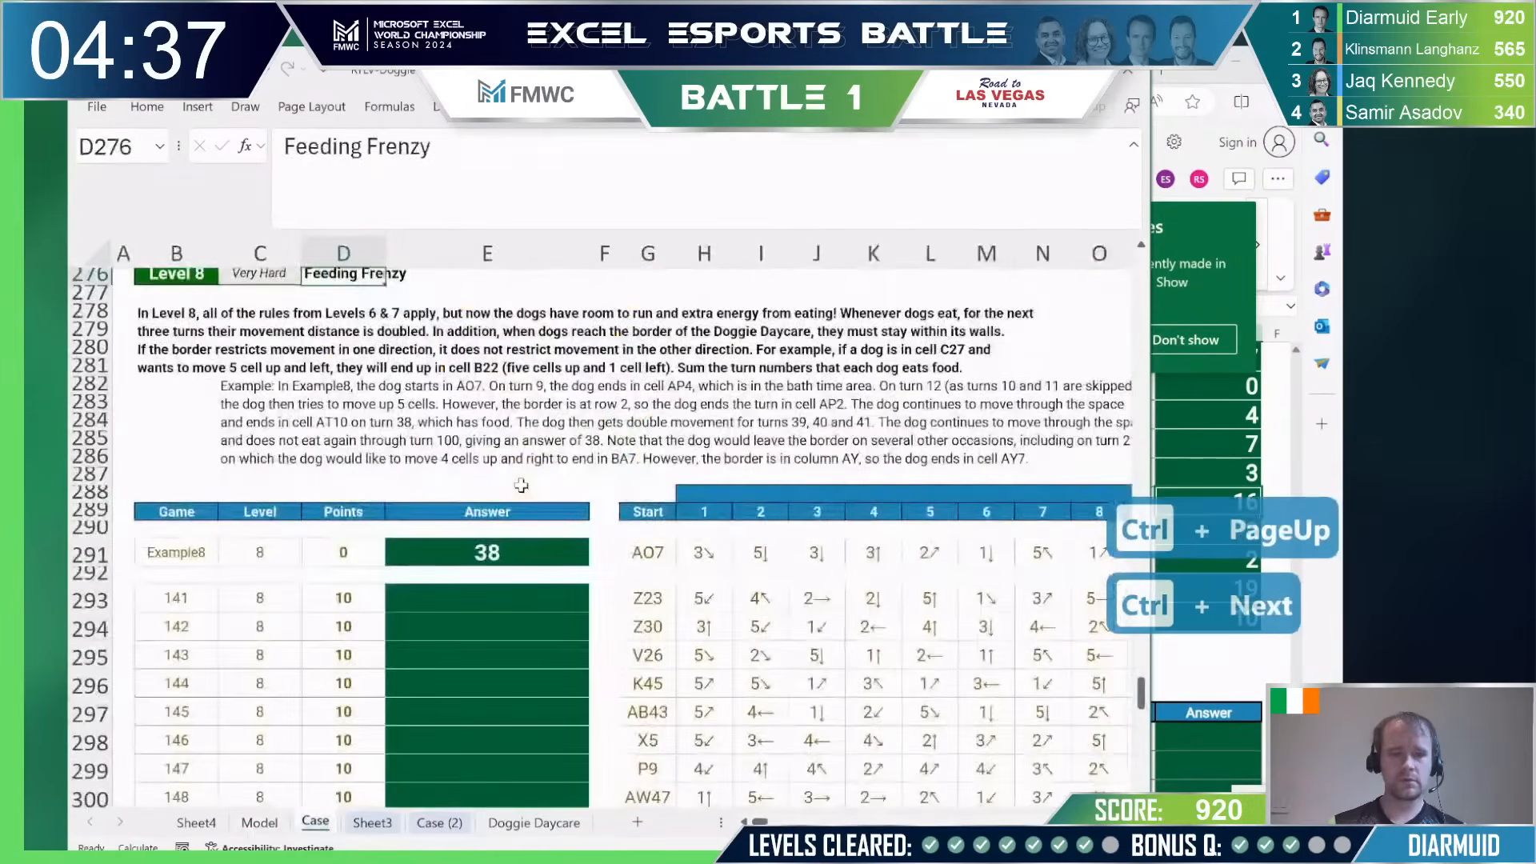
Step: Copy game numbers 141 to 160 from the Case sheet and paste them as values at L45 in the Model sheet
left_click(177, 583)
key("ctrl+shift+Down")
key("ctrl+c")
key("ctrl+Page_Up")
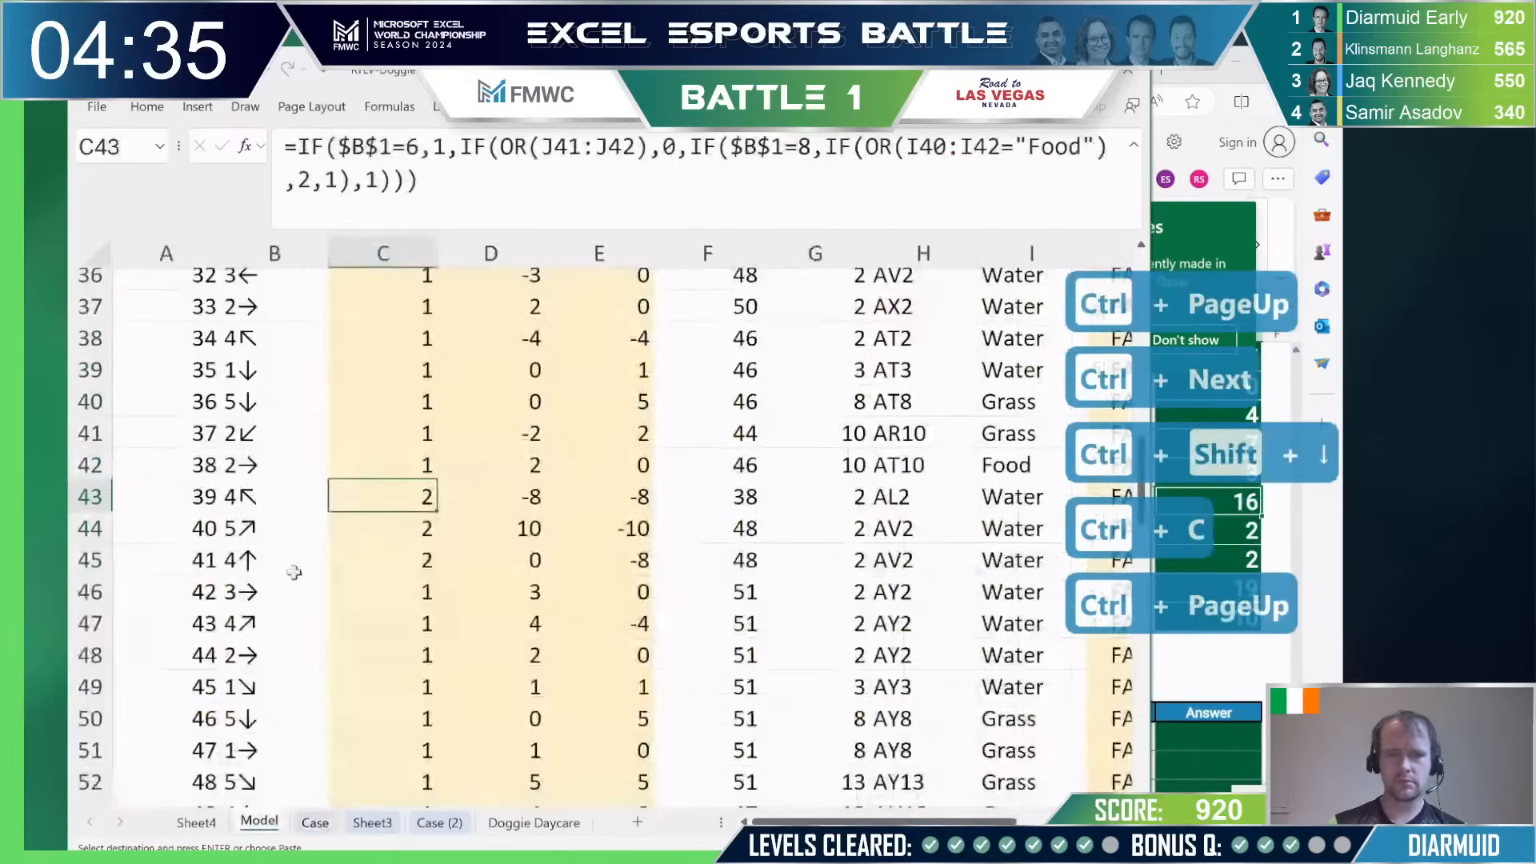
scroll(706, 569, "right", 4)
scroll(706, 569, "right", 3)
left_click(622, 560)
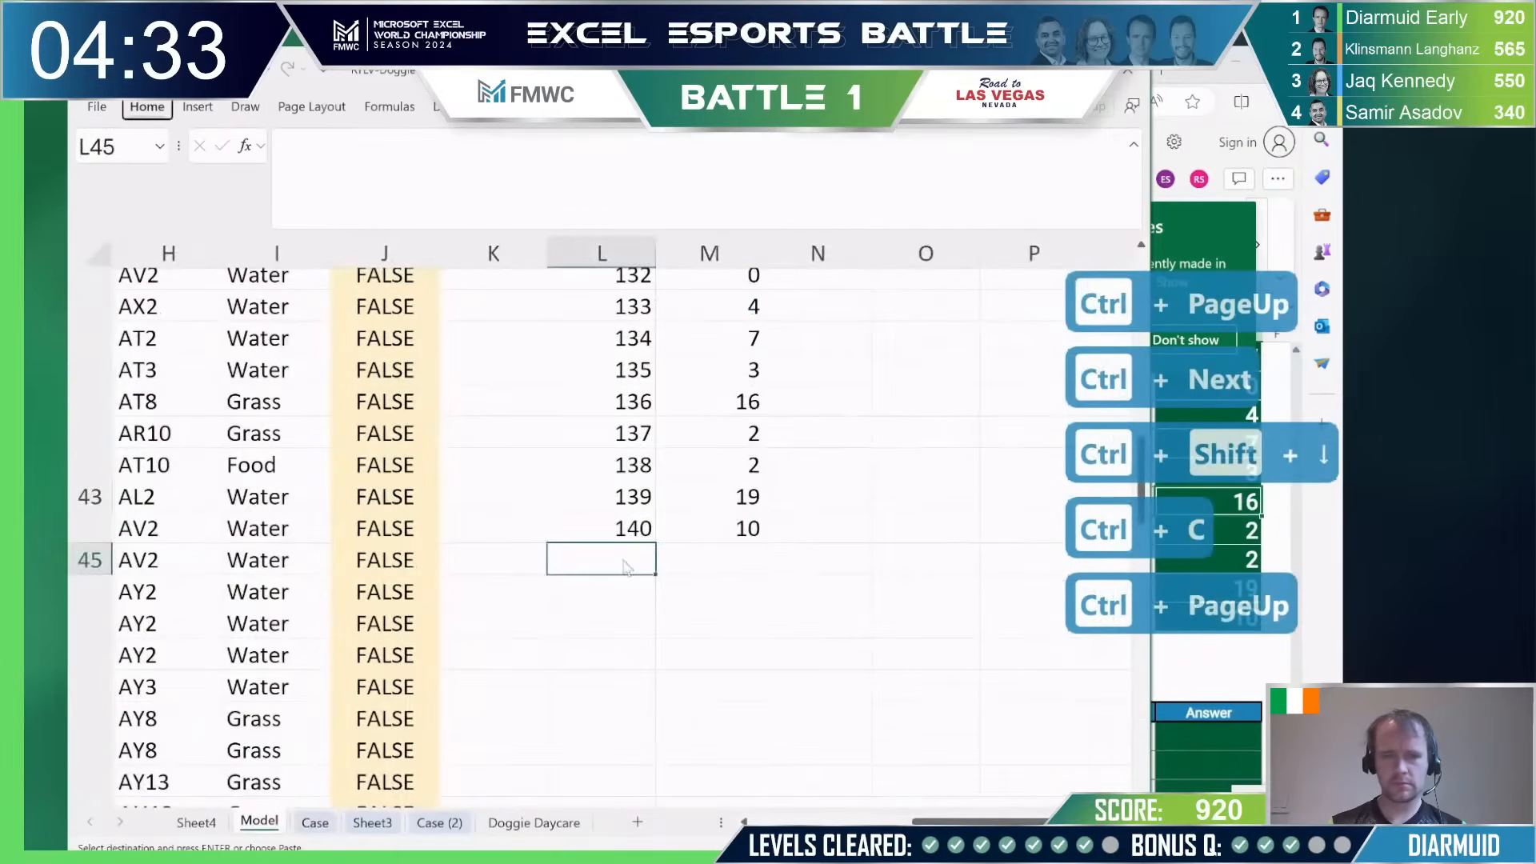
key("alt+e")
key("s")
key("v")
key("Return")
Step: Move the Case sheet's selection up beside the first Level 8 game, and return to the cells above the Model sheet's game list
key("ctrl+Up")
key("ctrl+Up")
key("ctrl+Up")
key("Down")
key("ctrl+Page_Down")
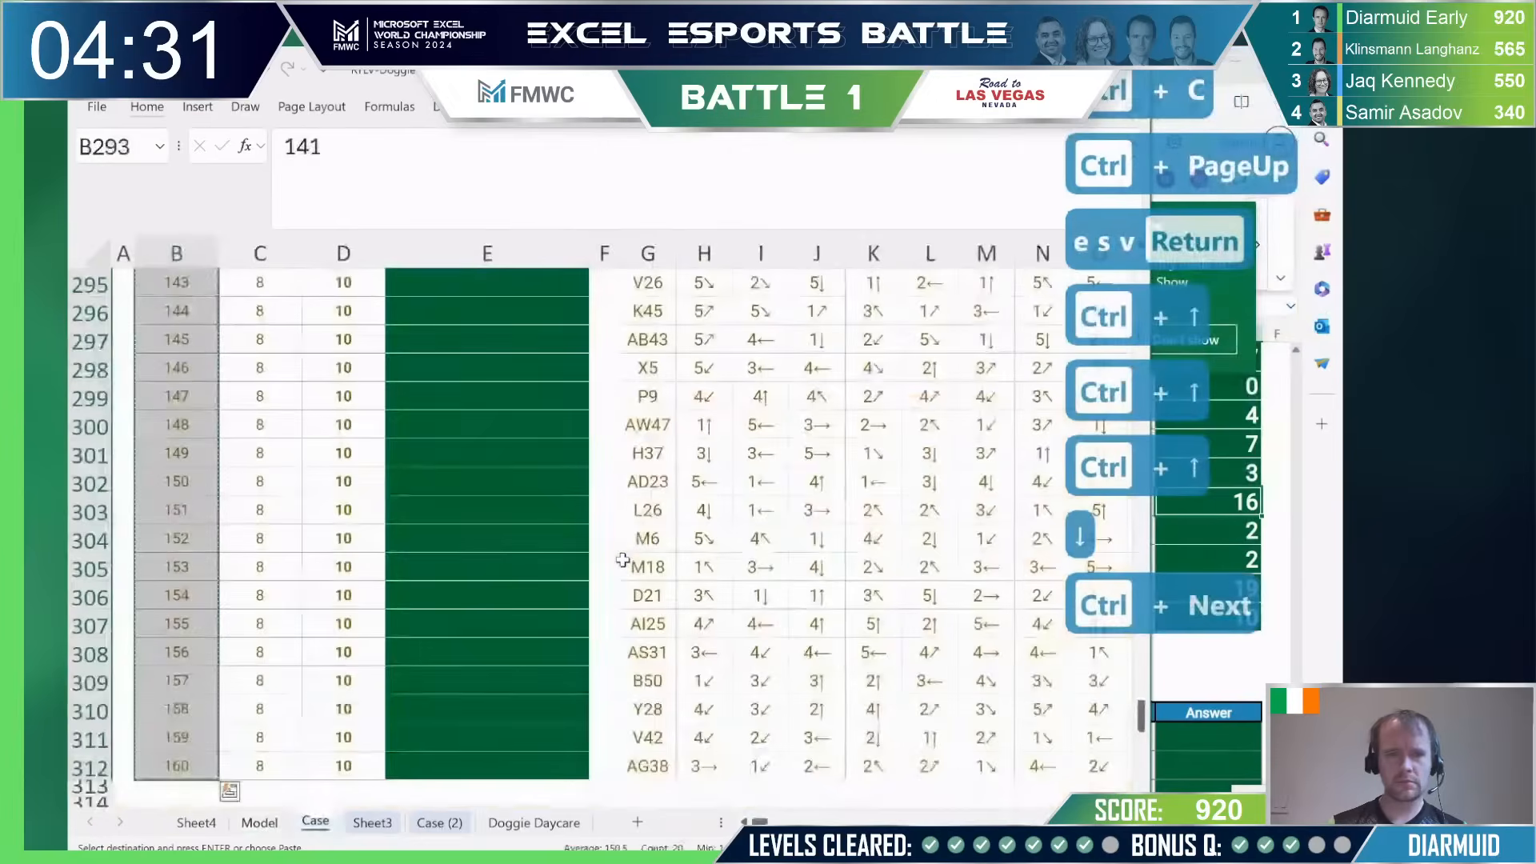
key("Up")
key("Up")
key("Up")
key("Up")
key("Up")
key("Down")
key("Down")
key("Down")
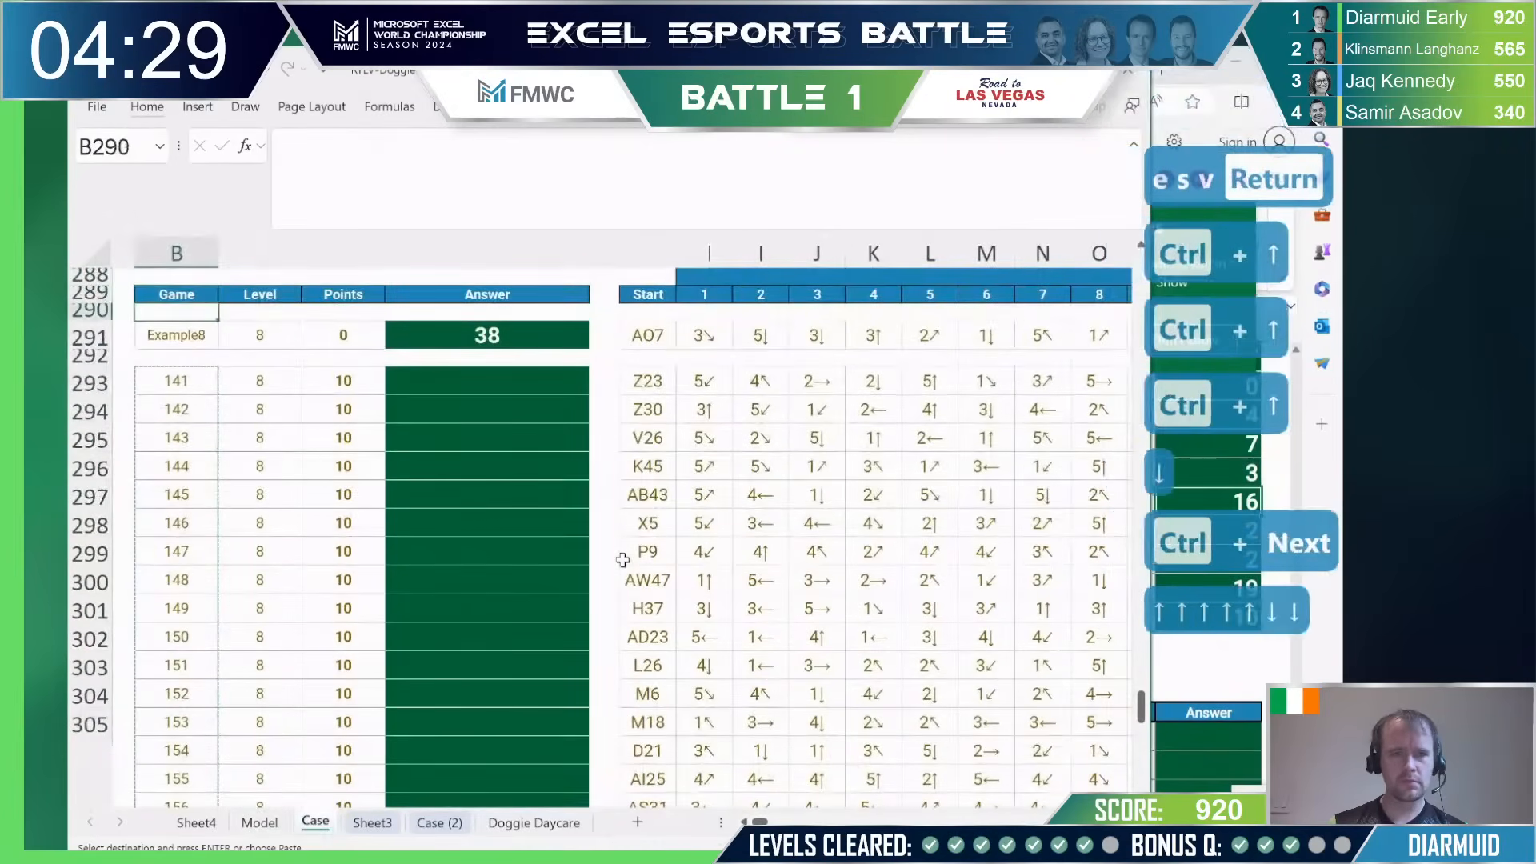
key("Right")
key("Down")
key("ctrl+Page_Down")
key("ctrl+Page_Up")
key("ctrl+Page_Up")
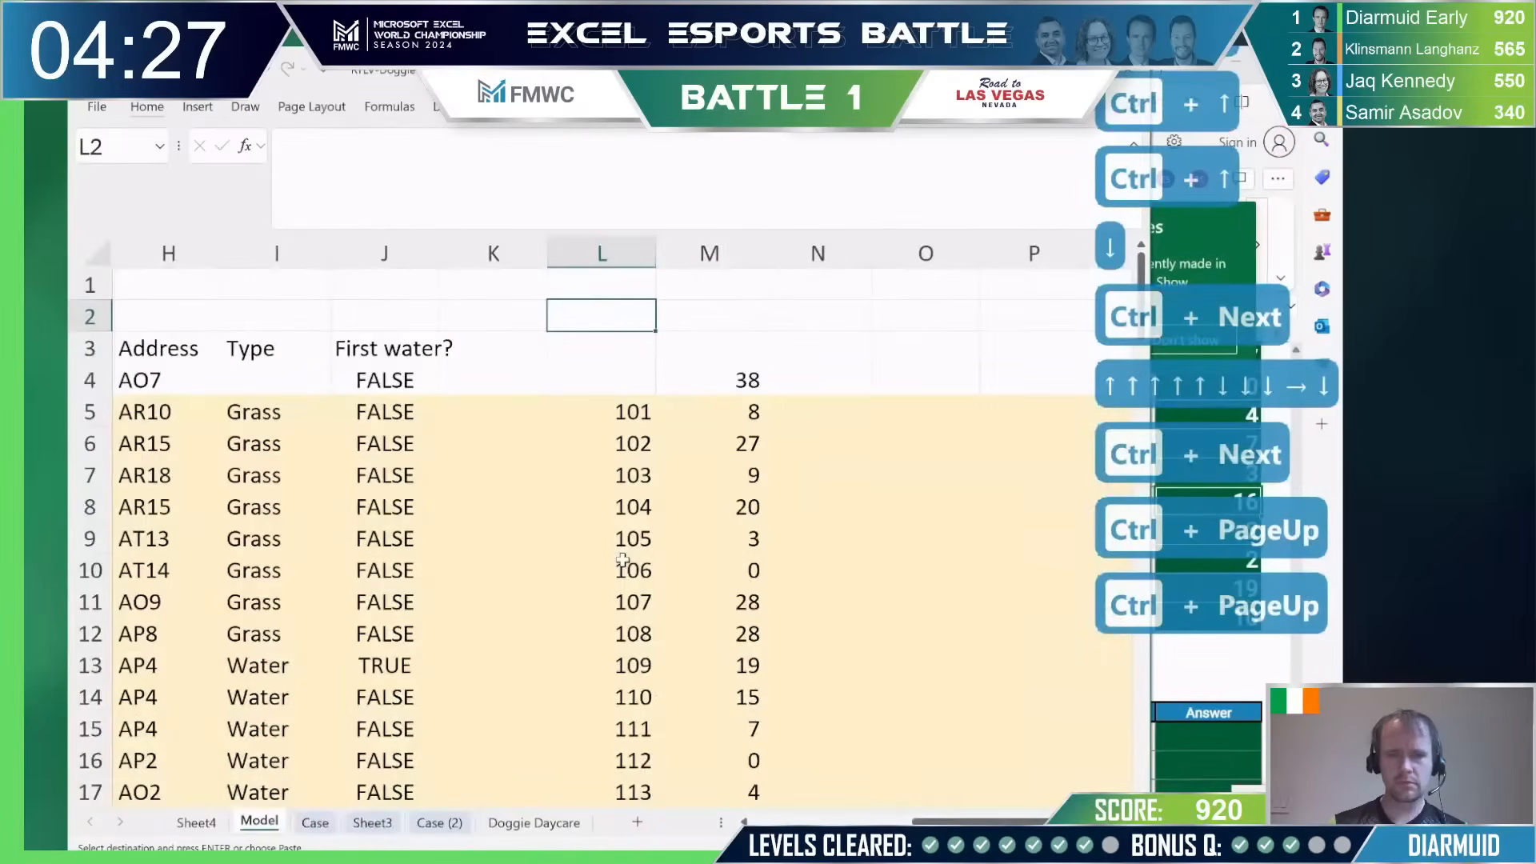
Step: Create a data table over L4:M64 in the Model sheet with A1 as the column input cell, and recalculate it
key("Down")
key("Down")
key("ctrl+shift+Down")
key("ctrl+shift+Down")
key("shift+Right")
key("alt+d")
key("t")
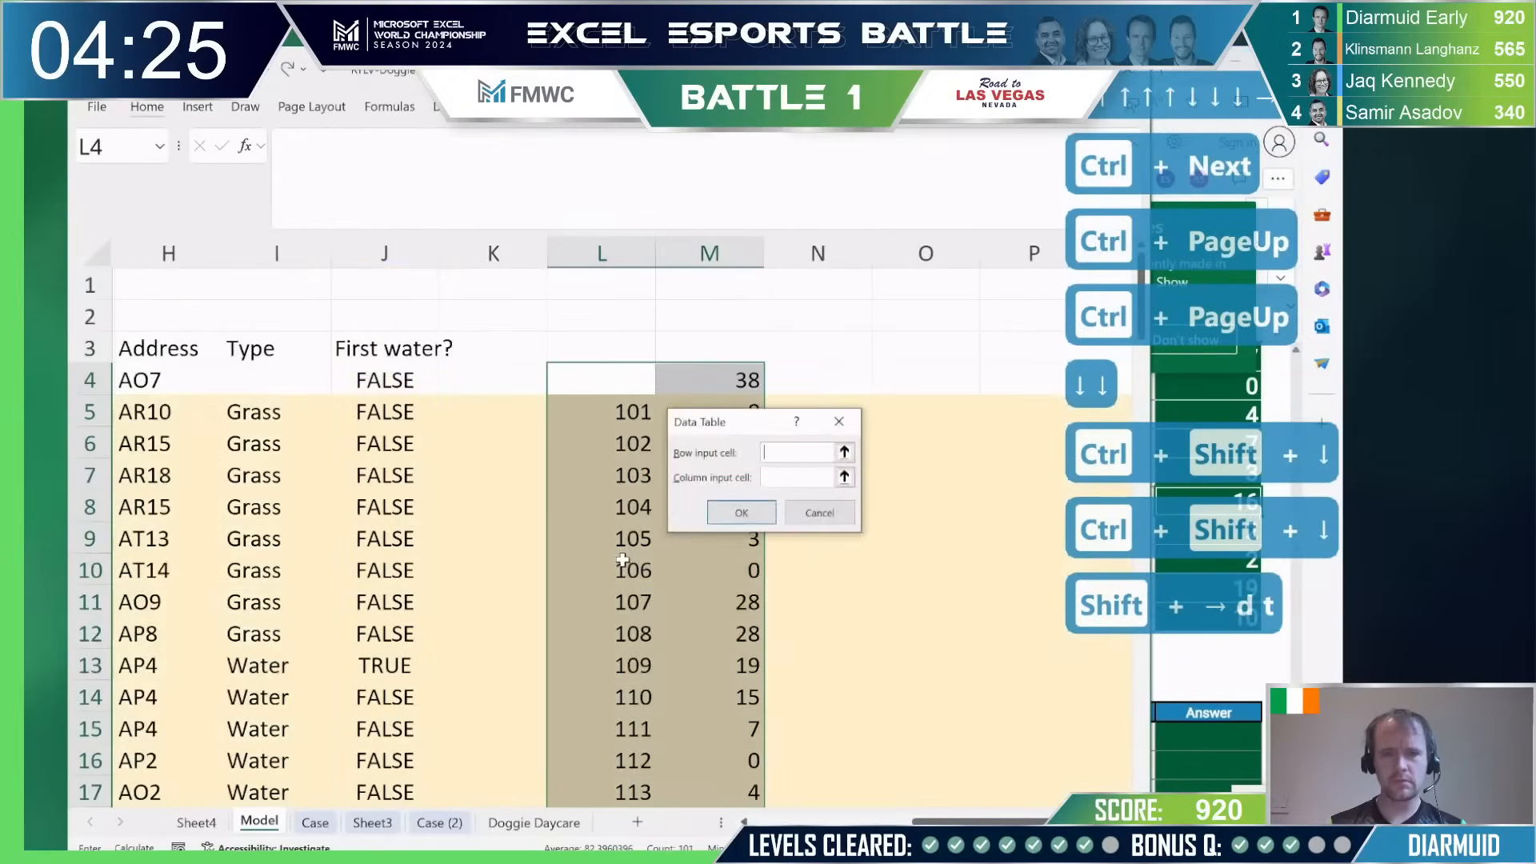
key("Tab")
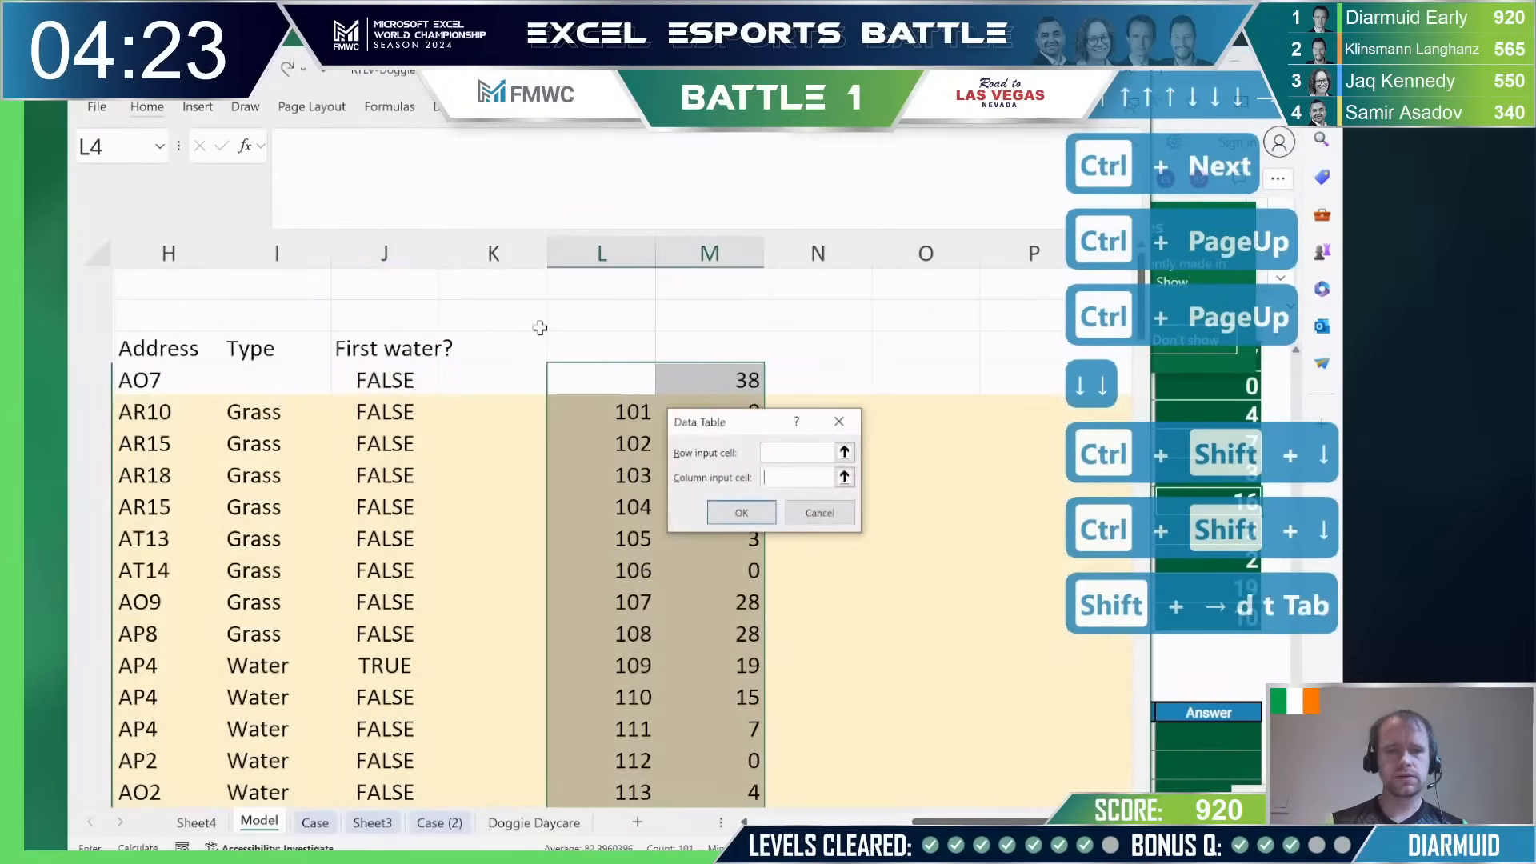
key("ctrl+Left")
key("ctrl+Up")
key("ctrl+Up")
key("ctrl+Left")
key("ctrl+Left")
key("Return")
key("Right")
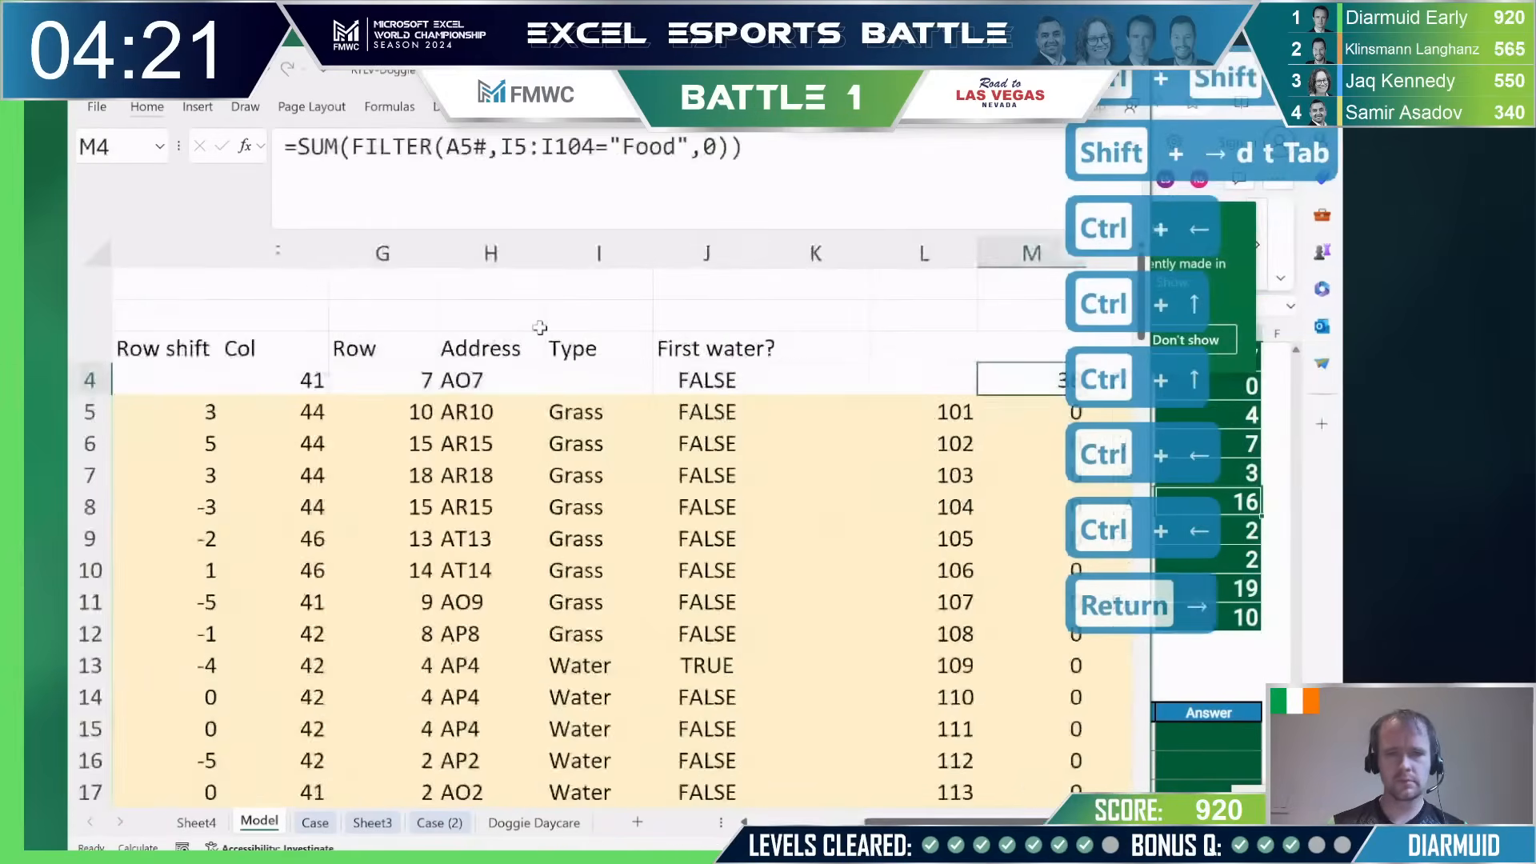
key("Right")
key("Right")
key("Right")
key("Left")
key("F9")
Step: Copy the results for games 141 to 160 from M45 down and paste them as links at E293 on the Case sheet
key("Down")
key("Left")
key("Down")
key("Left")
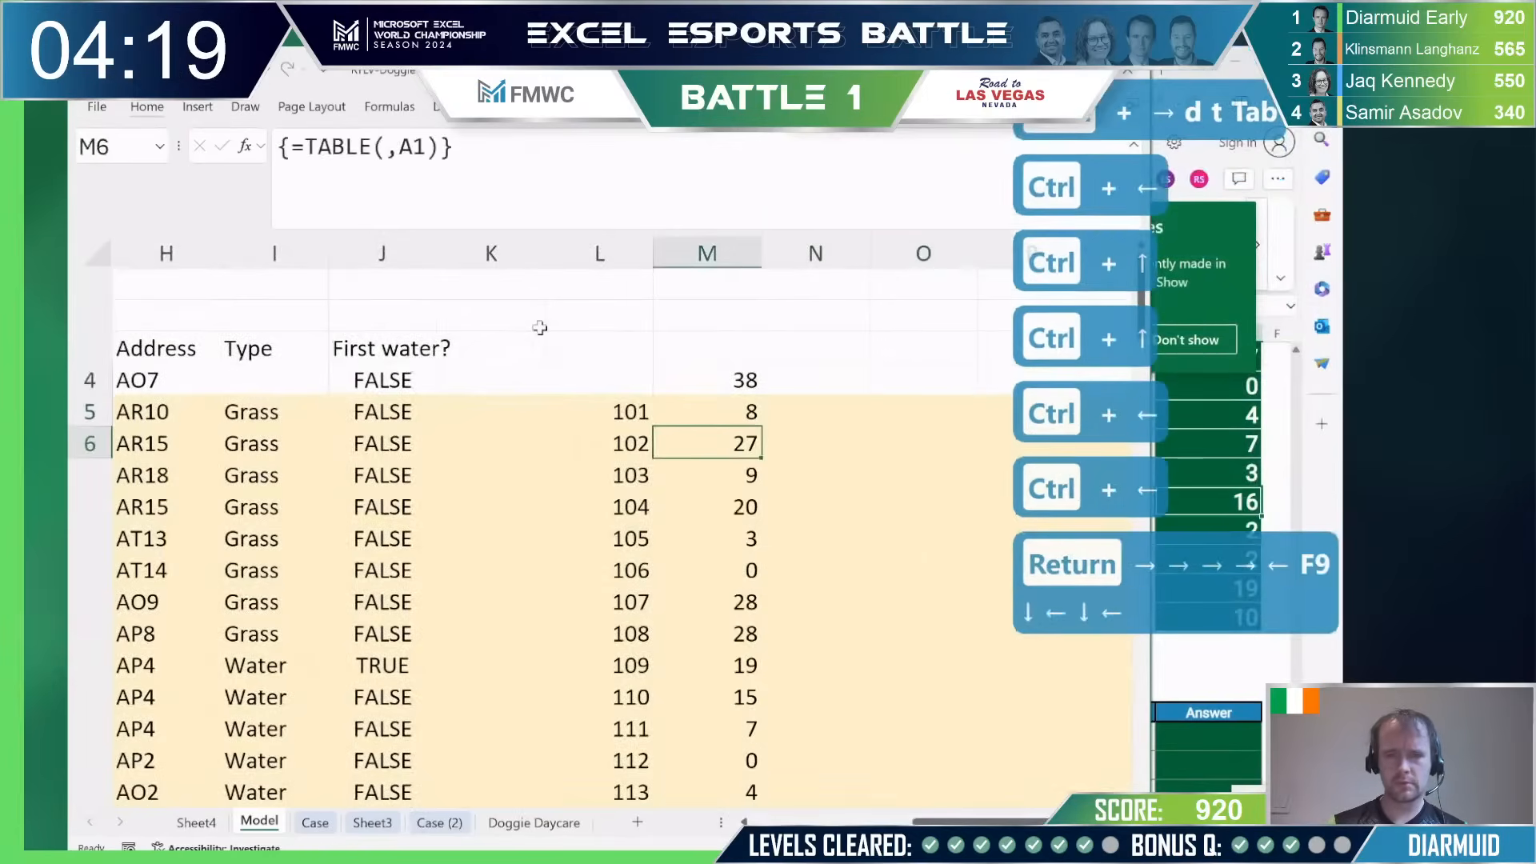
key("Page_Down")
key("Page_Down")
key("Down")
key("Down")
key("Down")
key("Down")
key("Down")
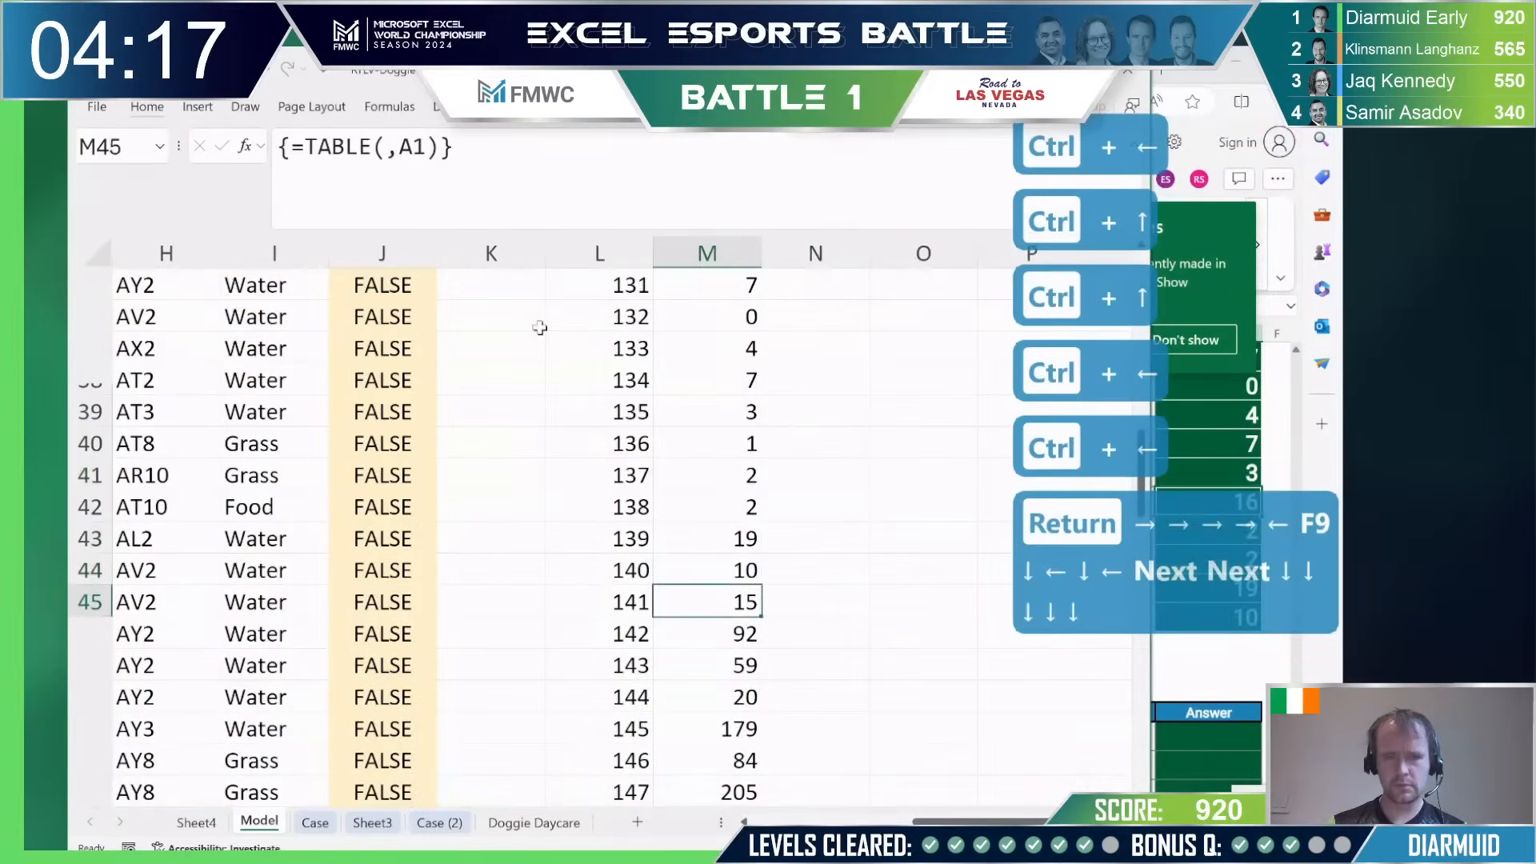
key("ctrl+shift+Down")
key("ctrl+c")
key("ctrl+Page_Down")
key("Right")
key("Down")
key("Right")
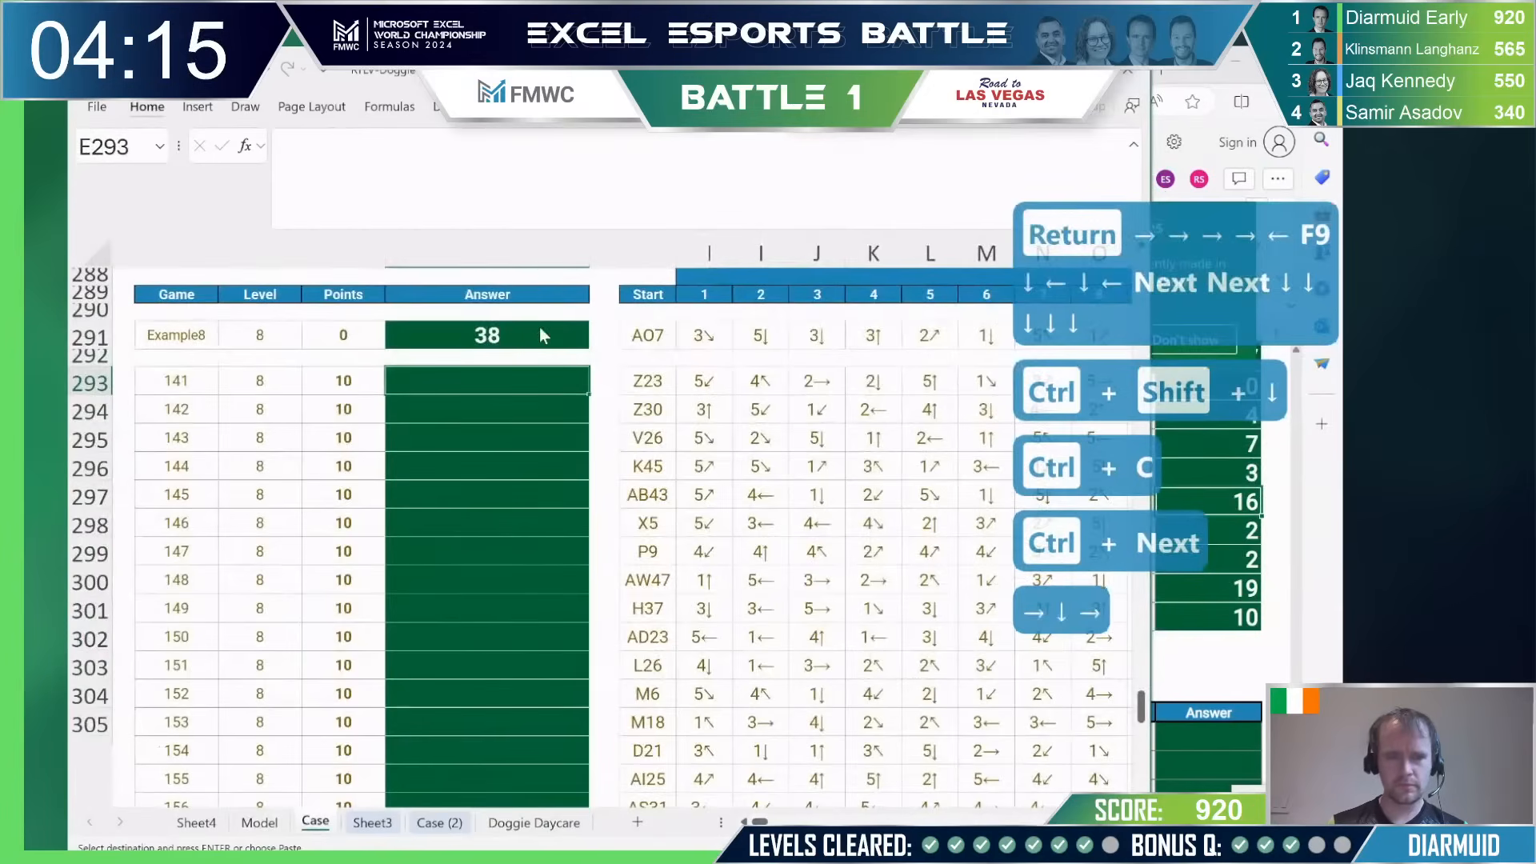
key("alt+e")
key("s")
key("alt+l")
Step: Copy the Level 8 answers into the online answer workbook starting at E184, and return to its Bonus Q section
key("ctrl+c")
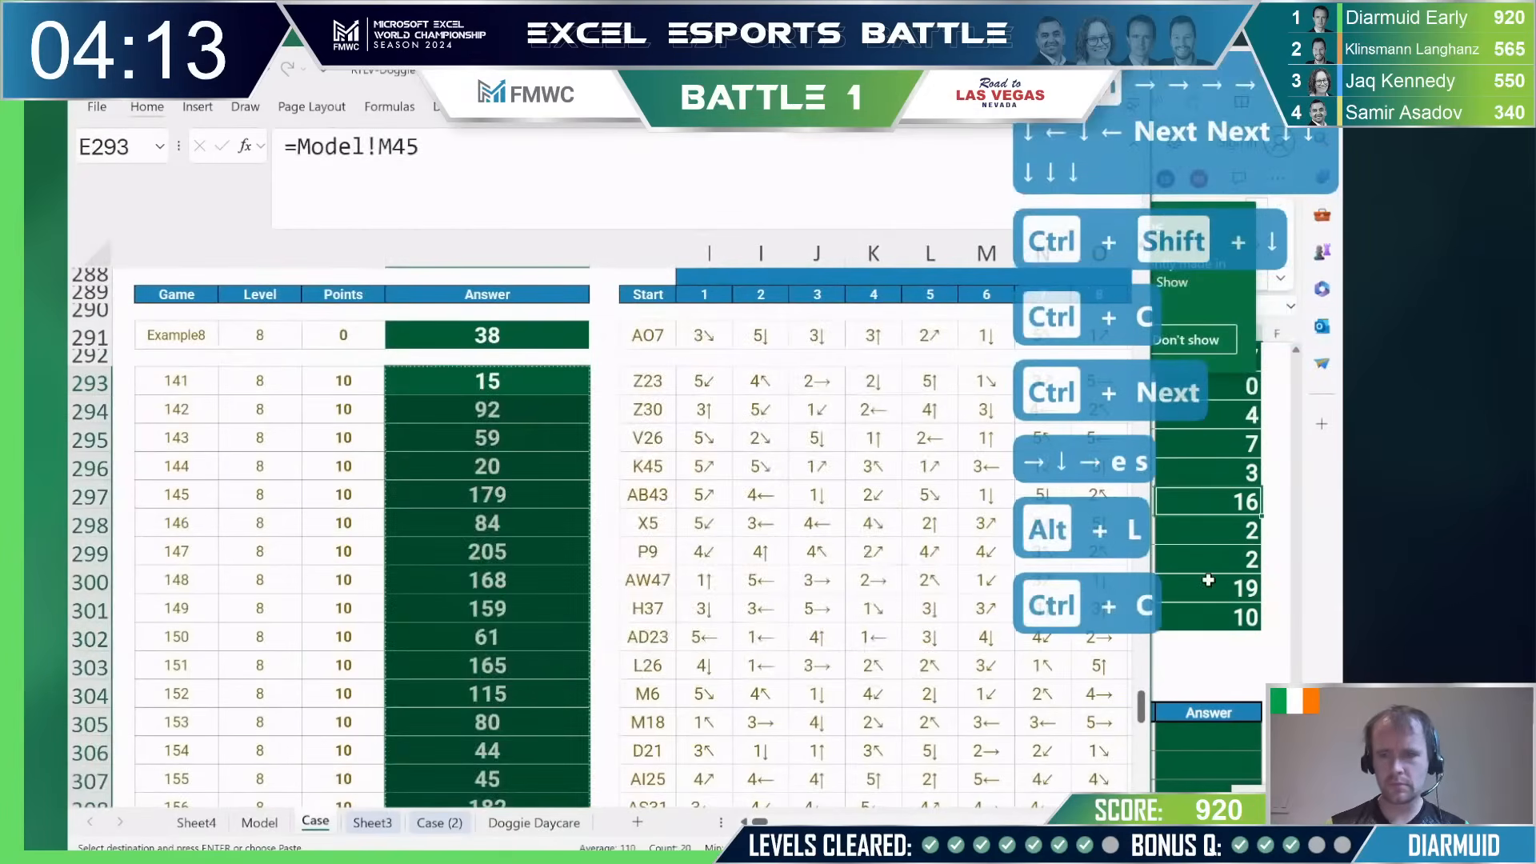
left_click(1203, 734)
key("ctrl+v")
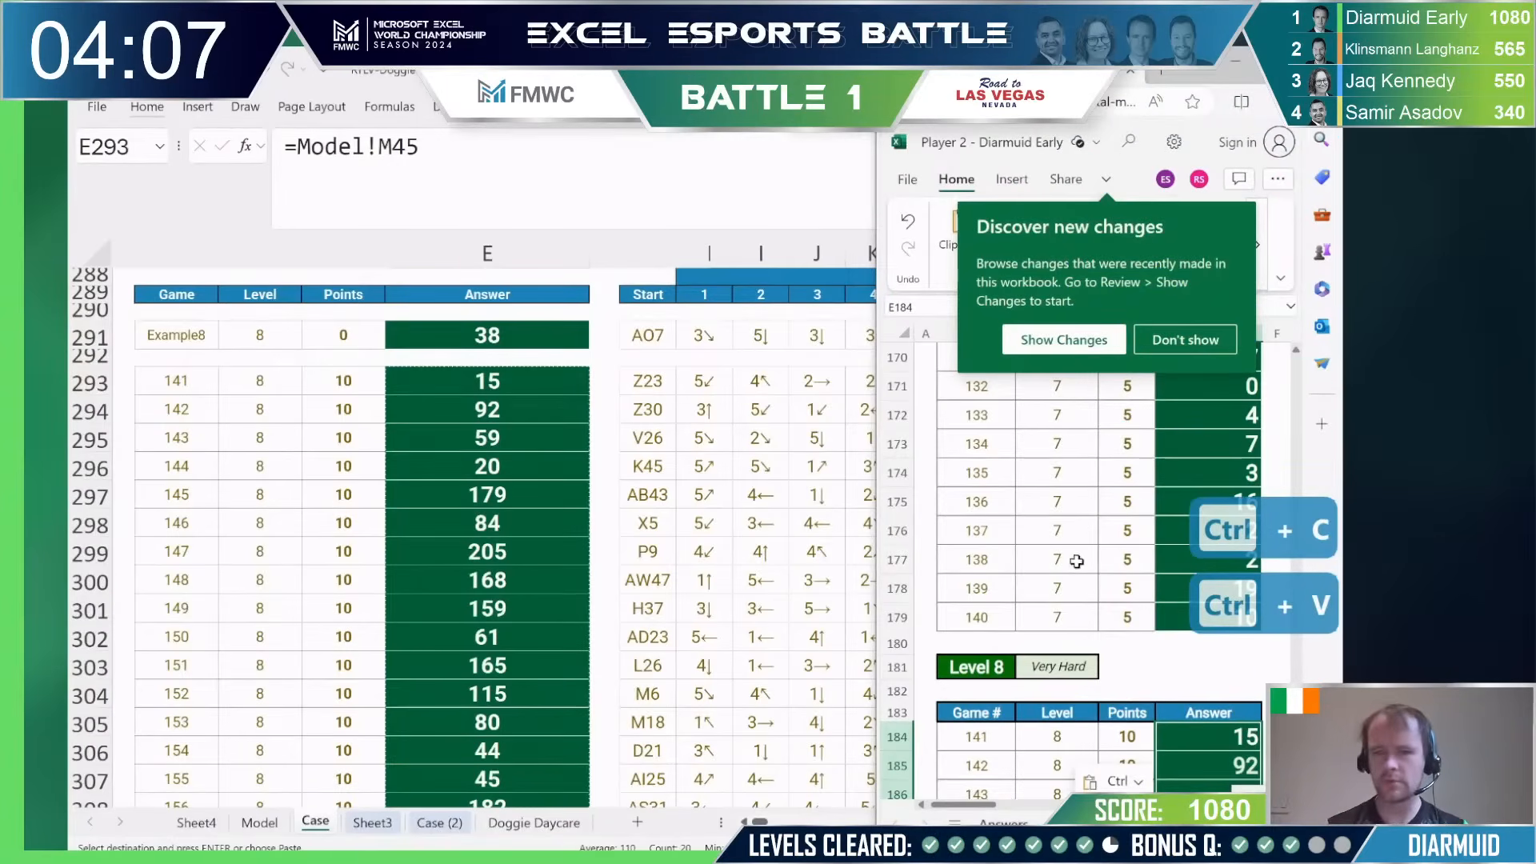
left_click(1111, 578)
key("ctrl+Home")
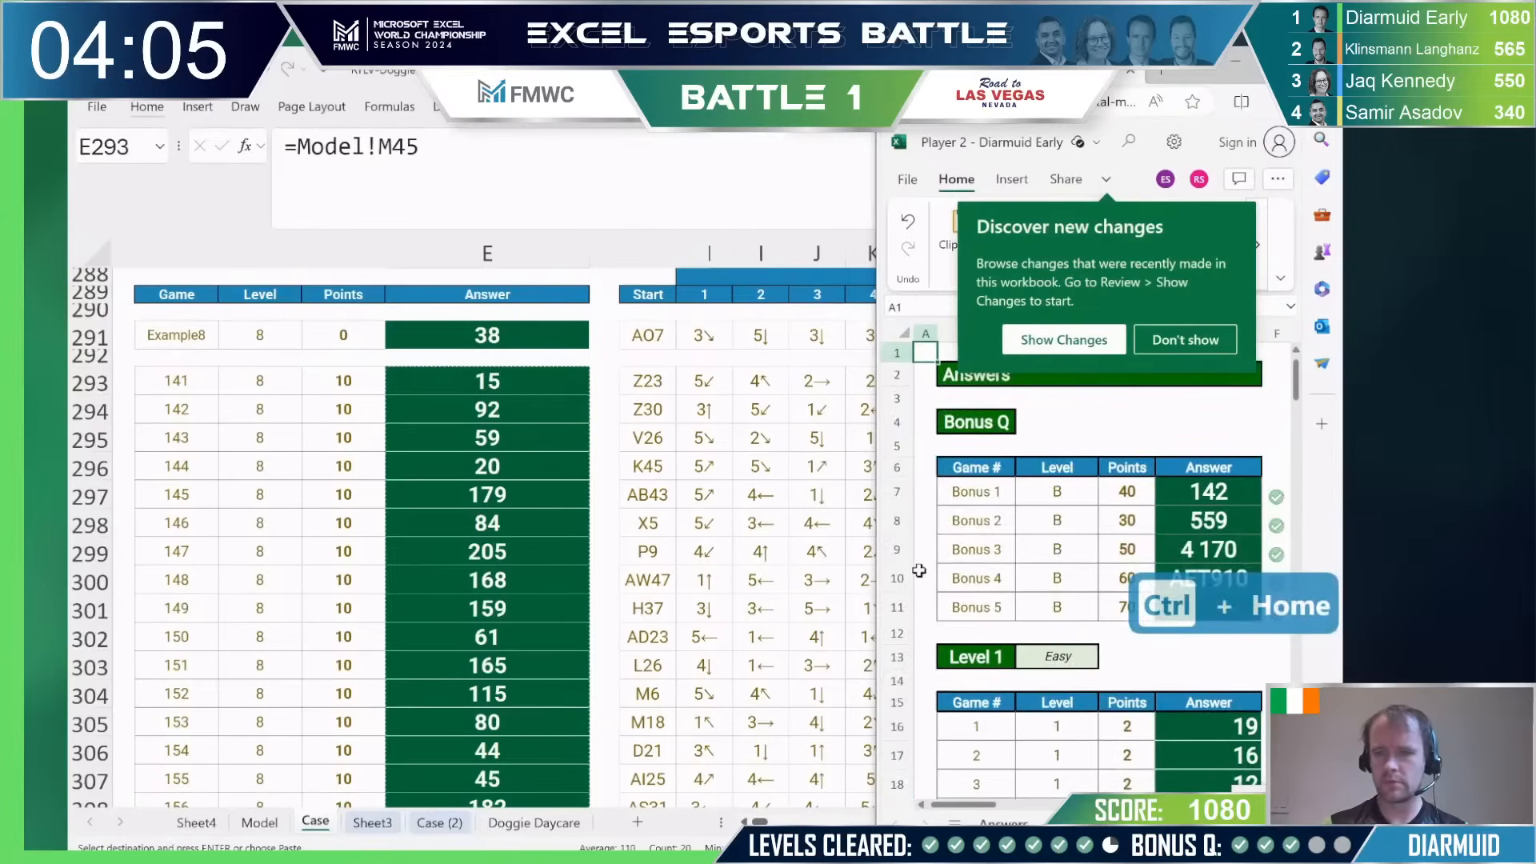
Step: Return to the Model sheet and copy the Address column from H5 down to the last turn
left_click(391, 580)
key("ctrl+Page_Up")
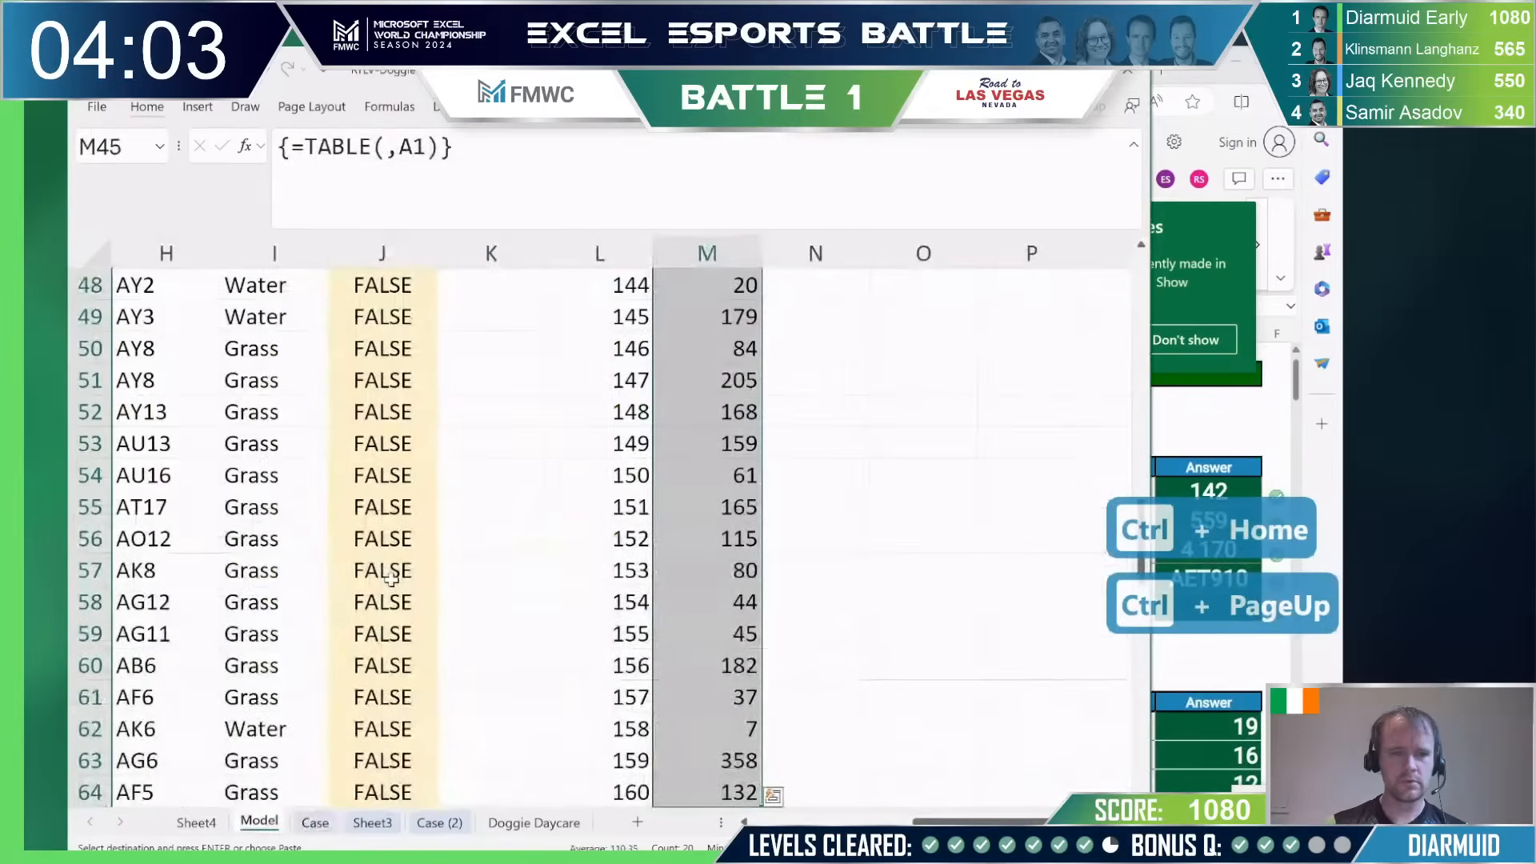
key("ctrl+Home")
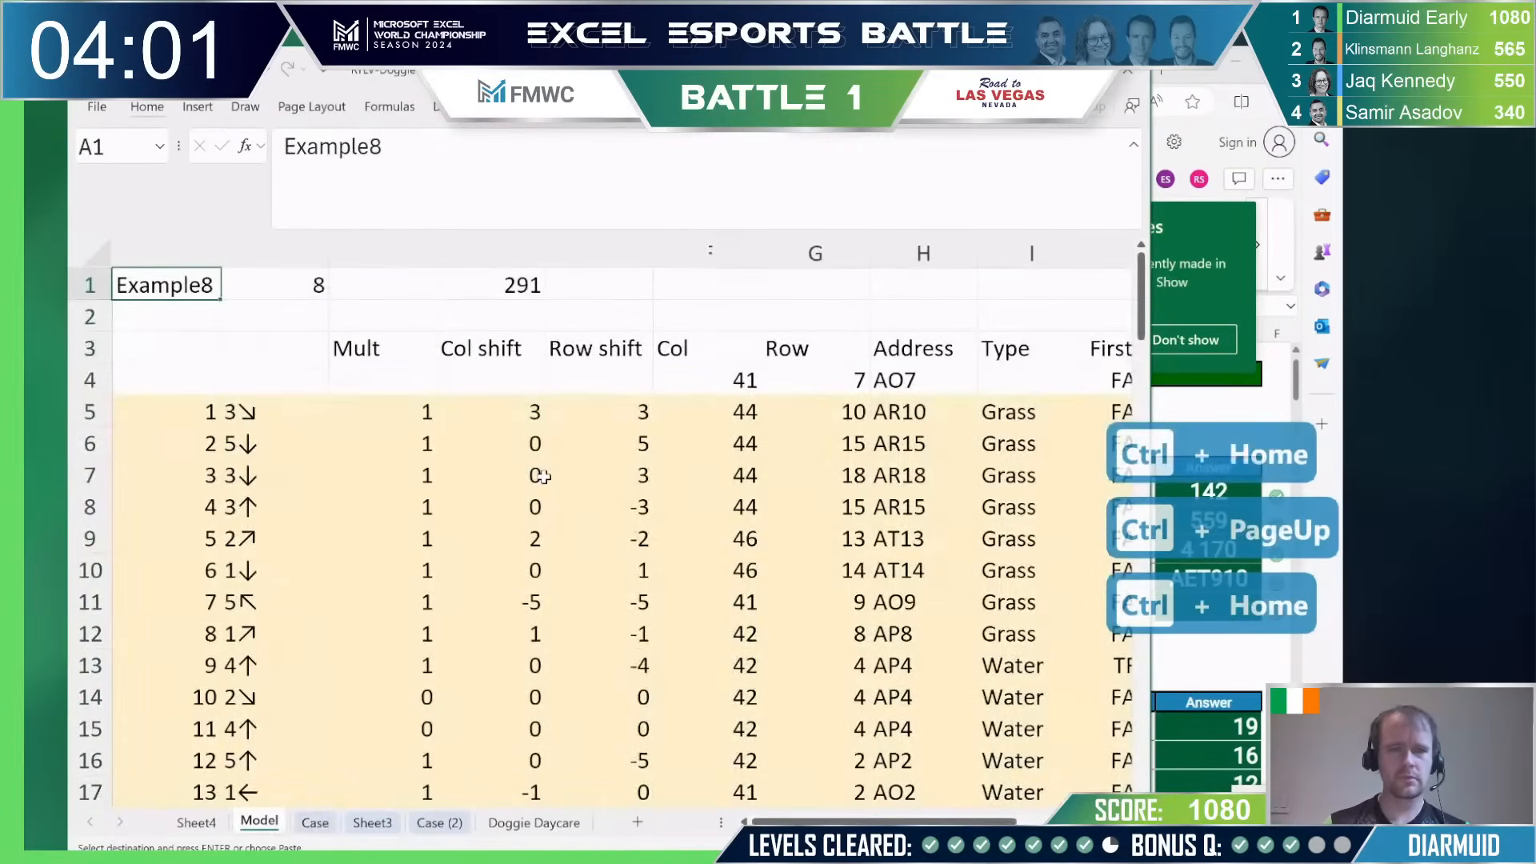
key("Down")
key("Right")
key("Down")
key("Right")
key("Down")
key("Left")
key("Down")
key("Right")
key("Right")
key("Right")
key("Right")
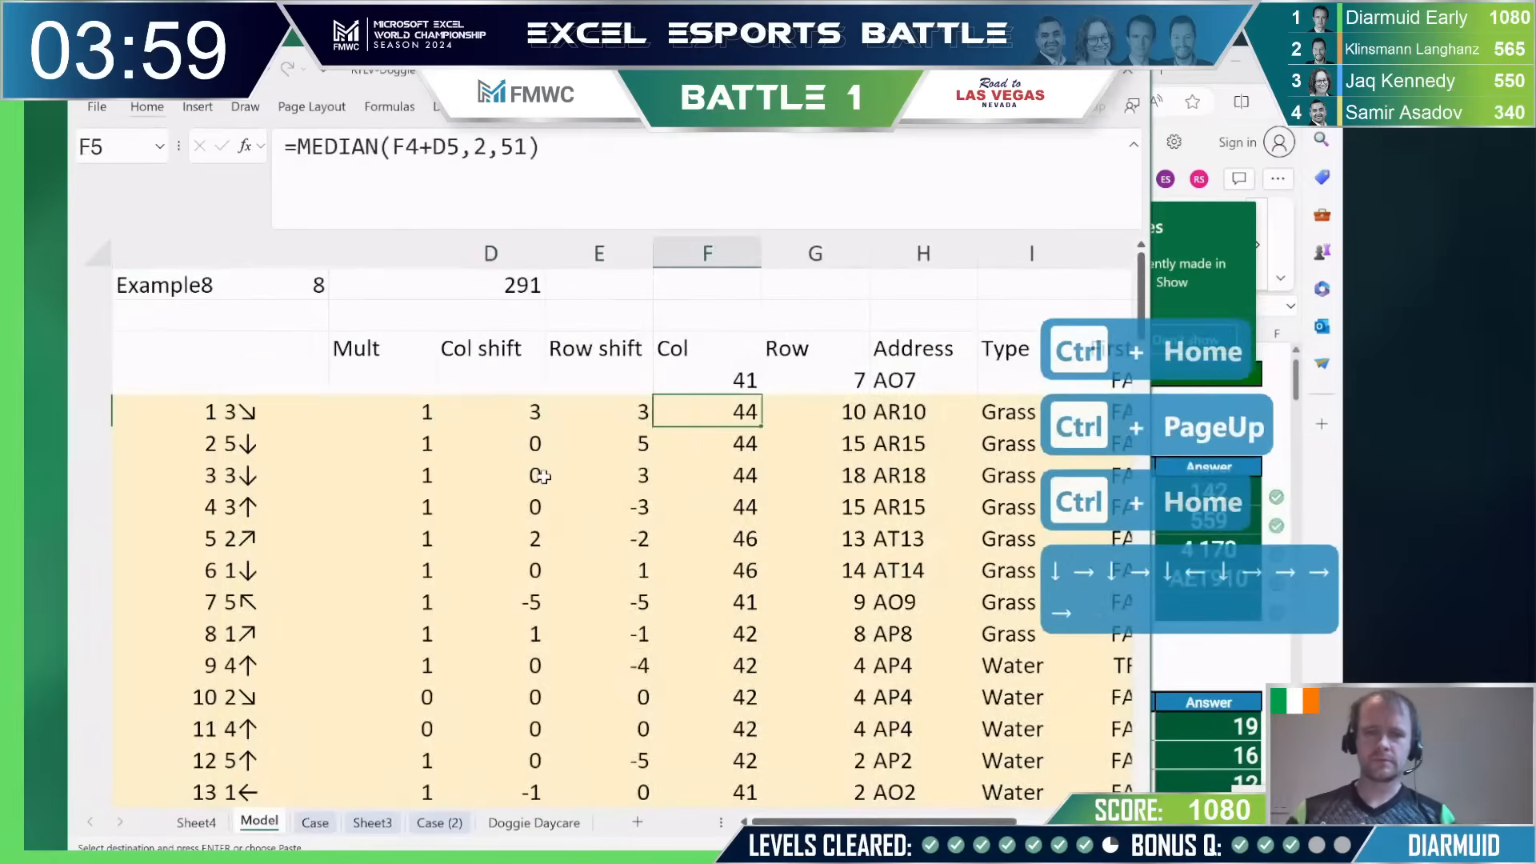
key("Right")
key("Right")
key("ctrl+shift+Down")
key("ctrl+c")
Step: Paste the copied addresses as links starting at O5 in the Model sheet
key("Right")
key("Right")
key("Right")
key("Right")
key("Right")
key("Right")
key("Right")
key("Right")
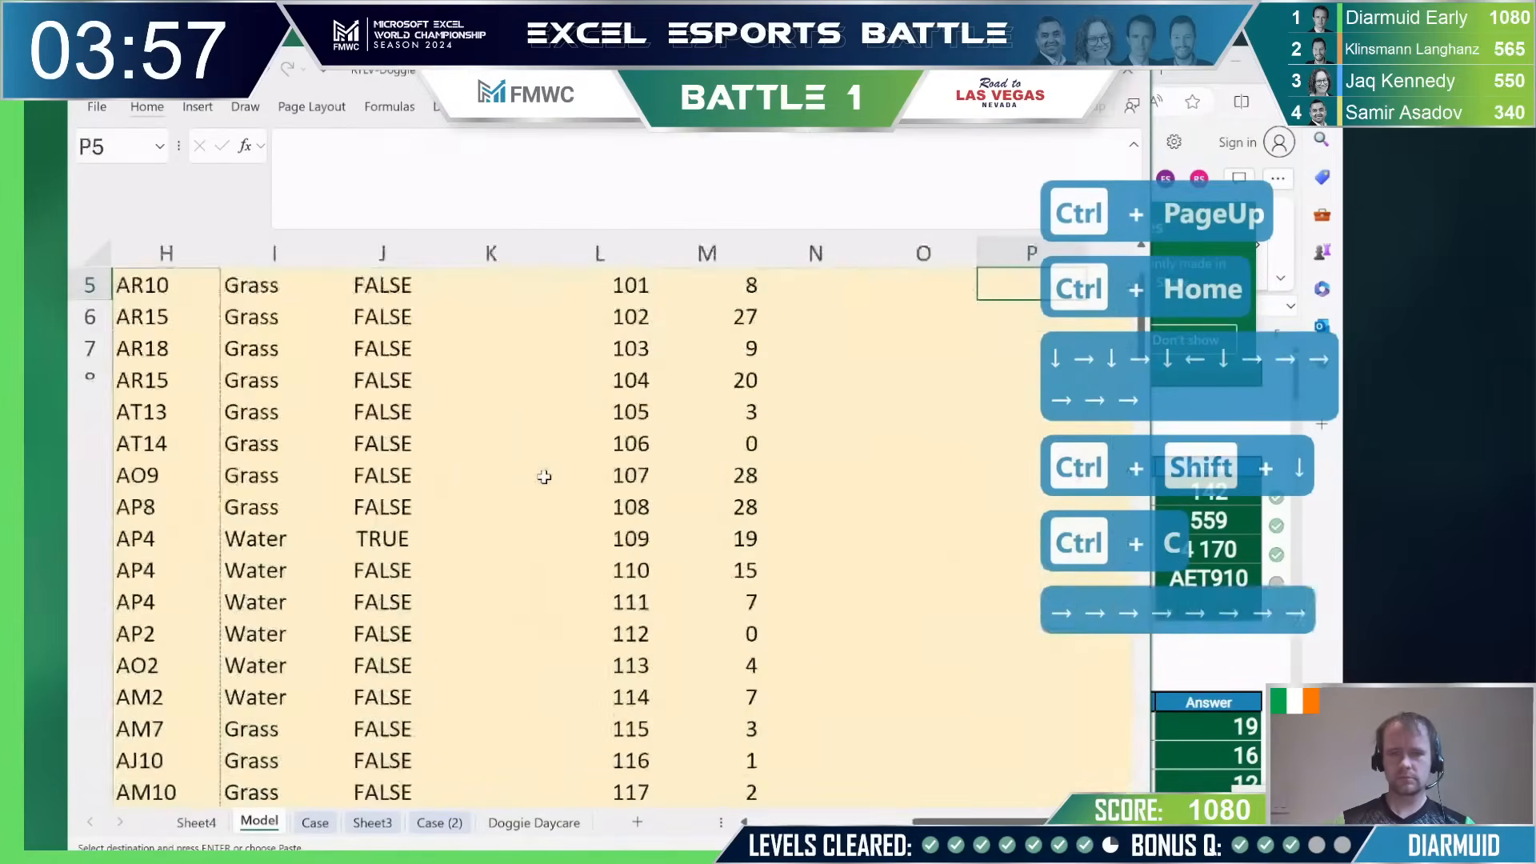
key("Right")
key("Right")
key("Right")
key("Right")
key("Right")
key("Right")
key("Right")
key("Right")
key("Left")
key("Left")
key("Left")
key("Left")
key("Left")
key("Left")
key("Left")
key("Left")
key("Left")
key("Left")
key("Left")
key("Up")
key("Up")
key("Up")
key("Right")
key("Down")
key("Right")
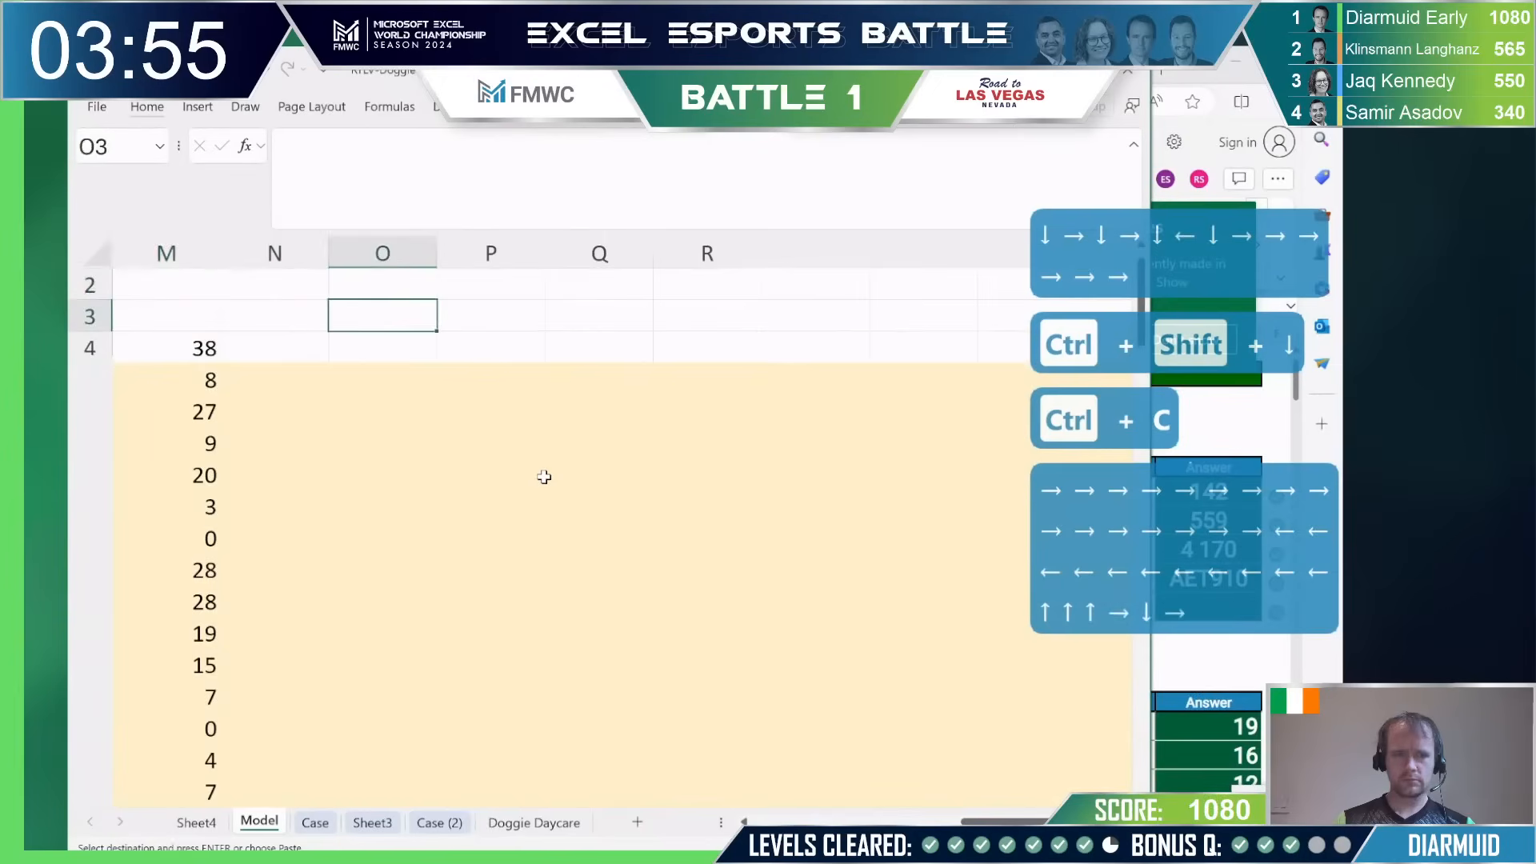
key("Down")
key("Down")
key("Right")
key("Left")
key("alt+e")
key("s")
key("v")
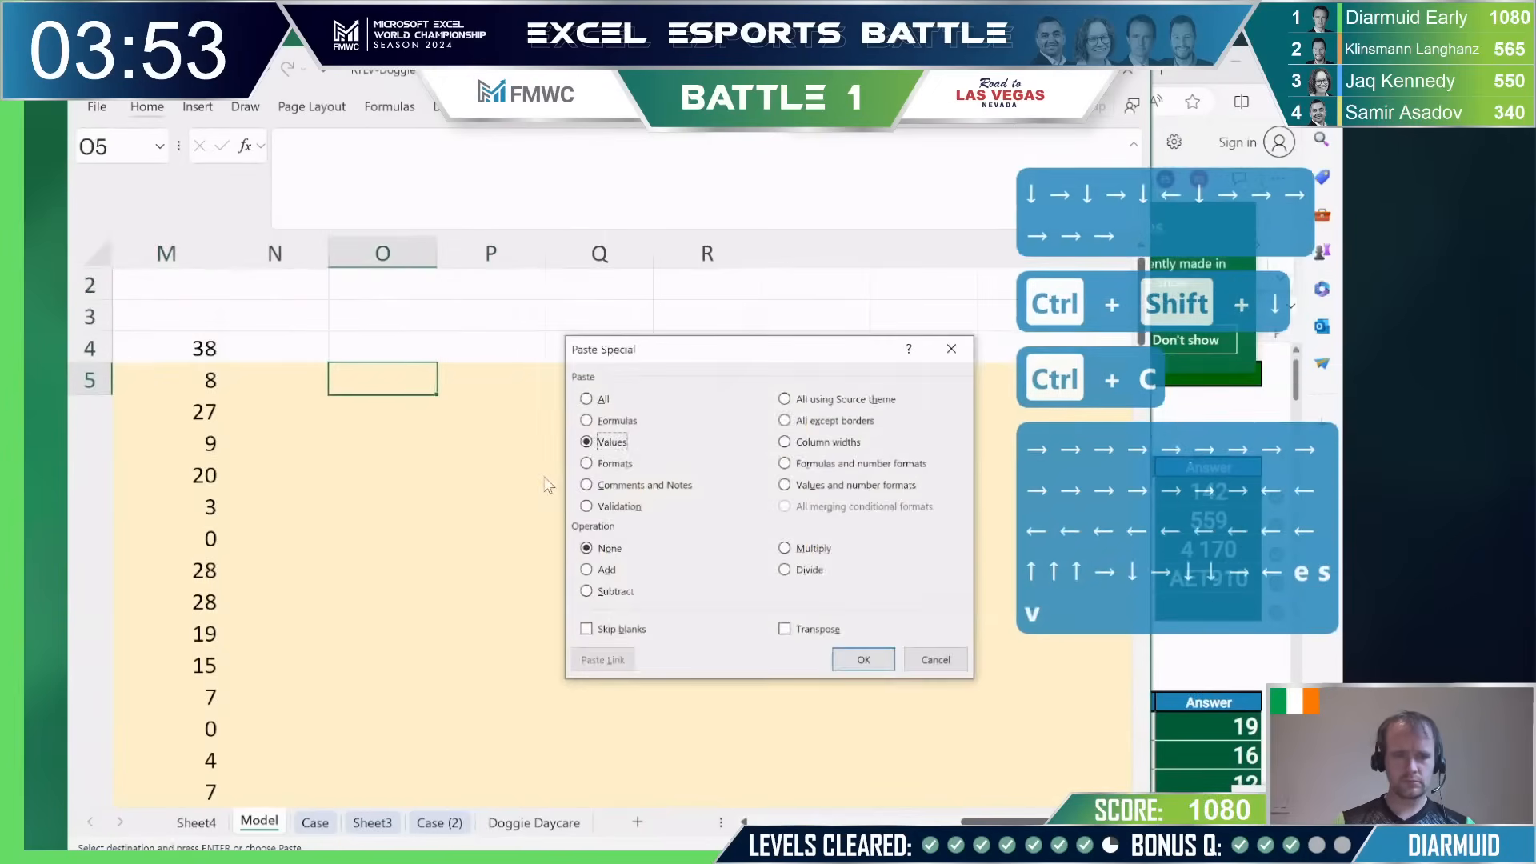
key("alt+l")
key("Escape")
key("alt+e")
key("s")
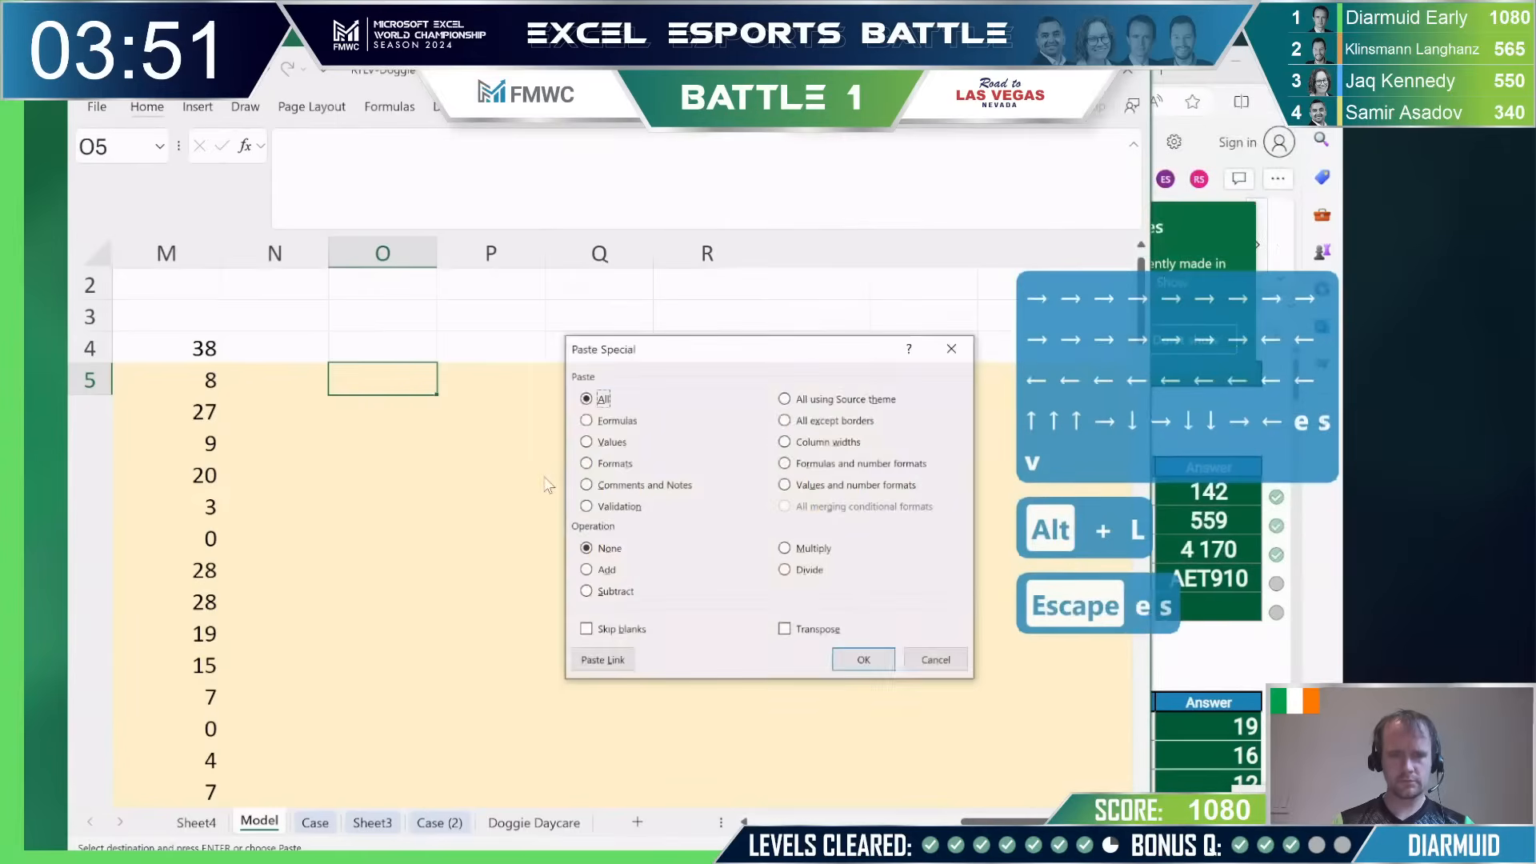
key("alt+l")
Step: Copy the game numbers 141 to 160 from B293 down on the Case sheet
key("Left")
key("Left")
key("Left")
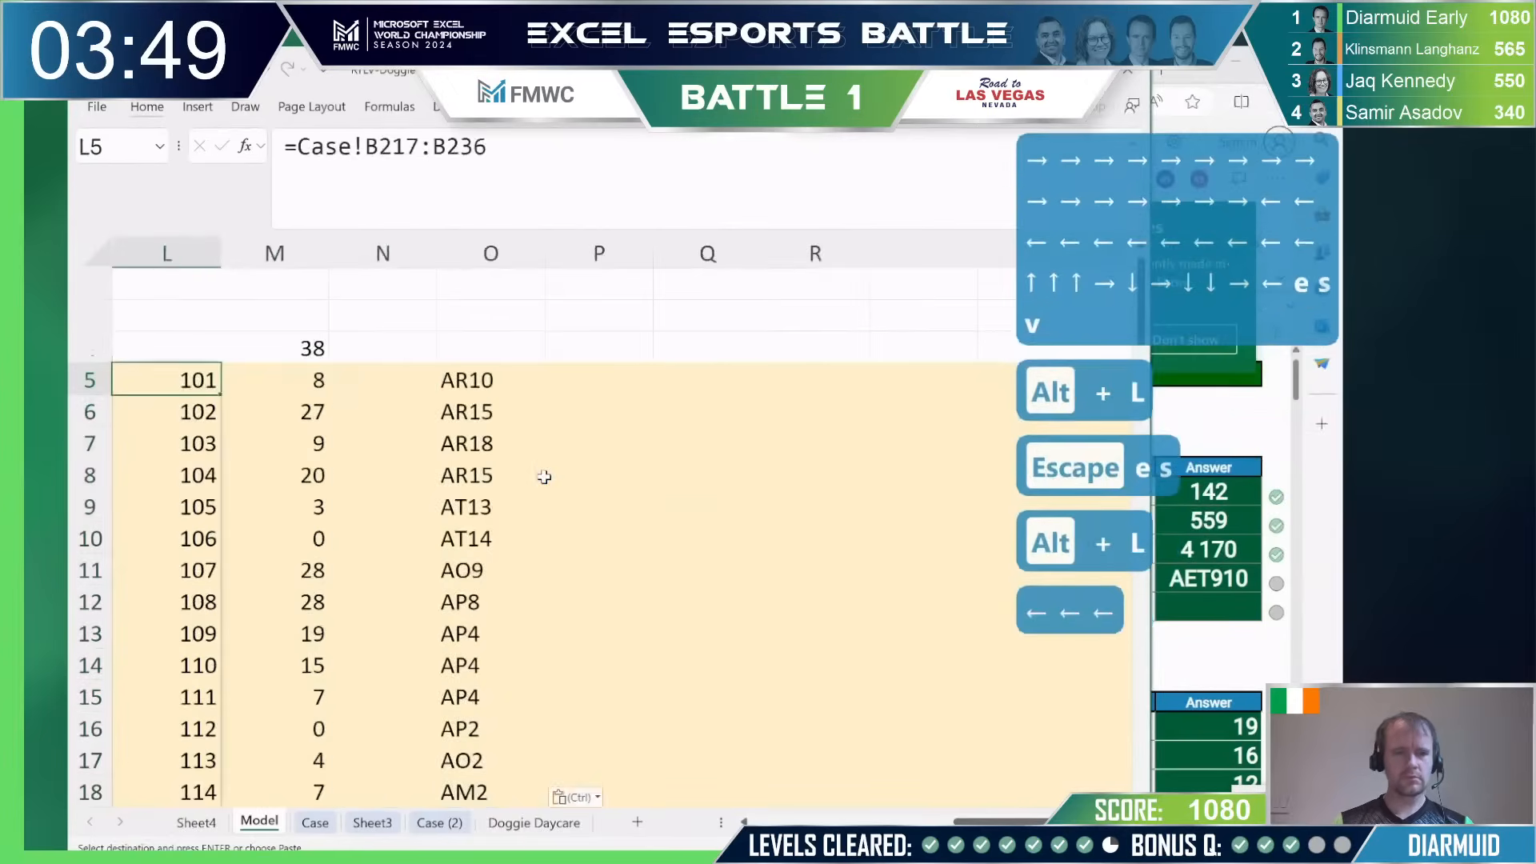
key("Right")
key("Left")
key("Up")
key("Down")
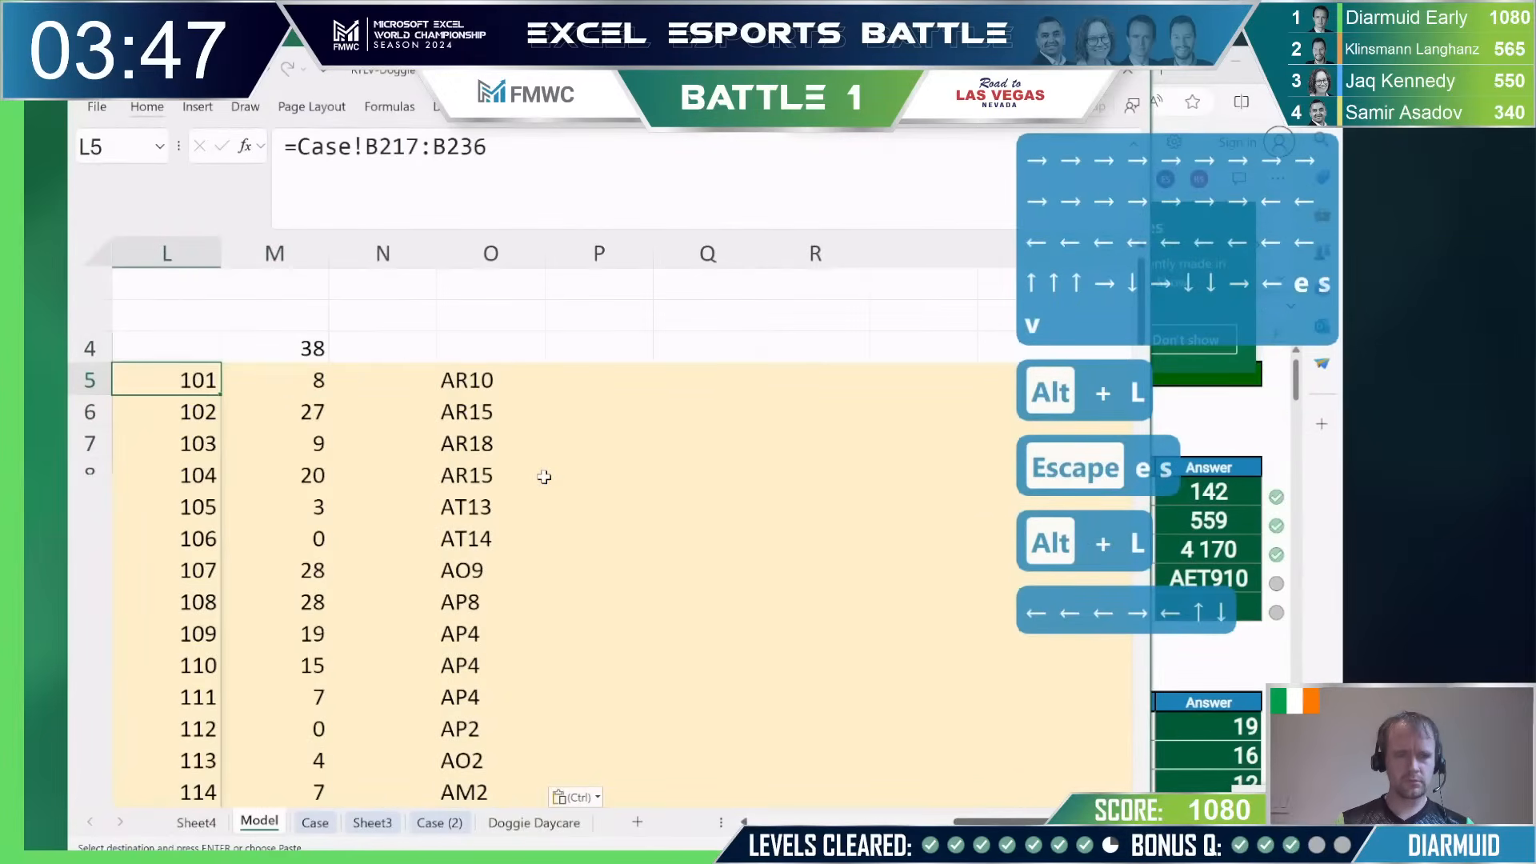
key("ctrl+Page_Down")
key("Left")
key("Left")
key("Left")
key("ctrl+shift+Down")
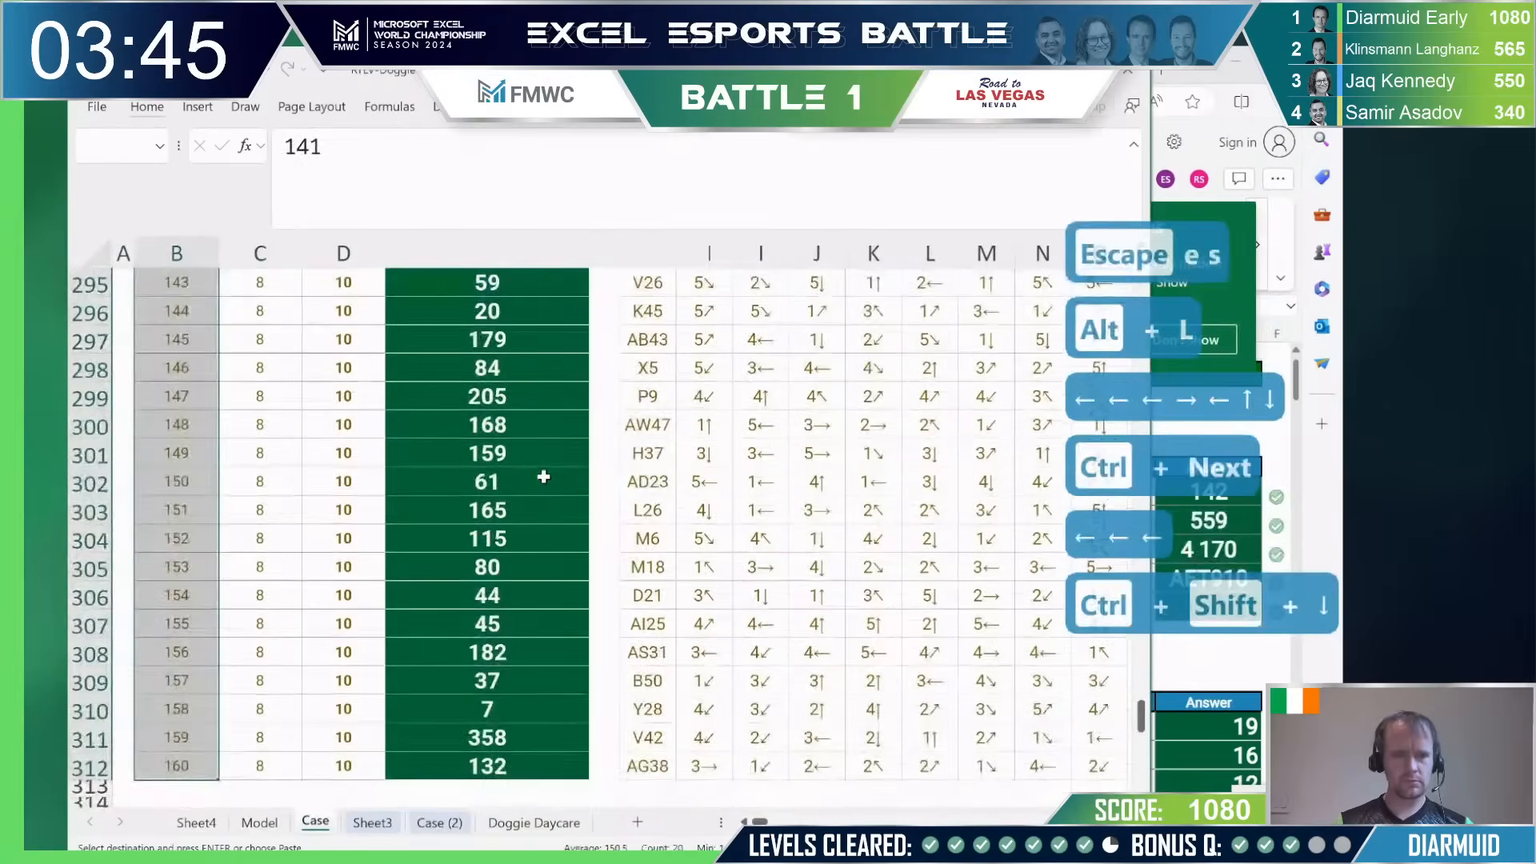
key("ctrl+c")
Step: Paste the game numbers as transposed values across row 4 of the Model sheet, starting at P4
key("ctrl+Page_Down")
key("ctrl+Page_Up")
key("ctrl+Page_Up")
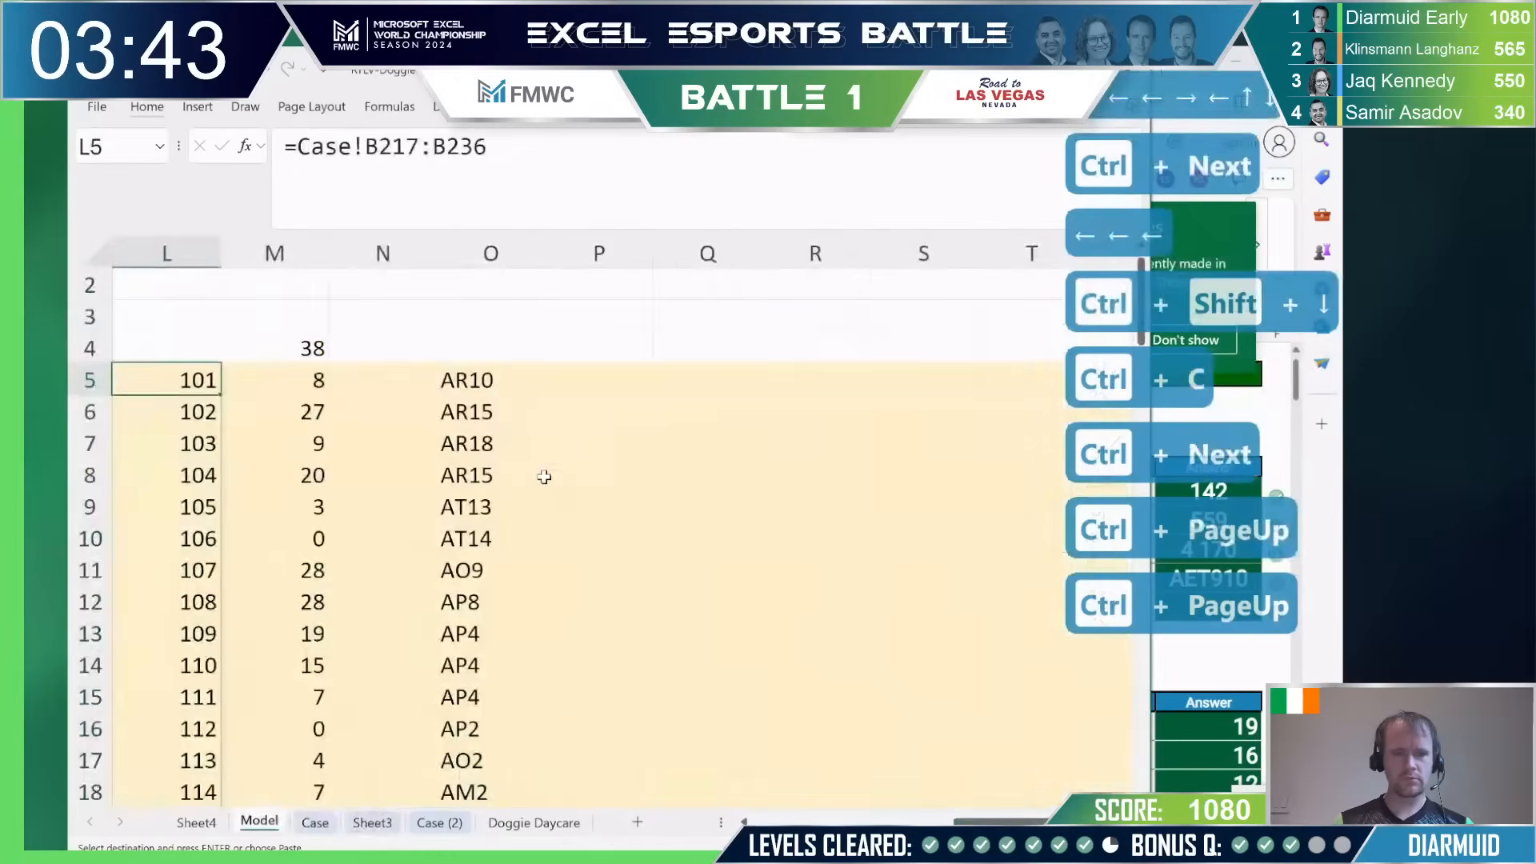
key("Right")
key("Right")
key("Right")
key("Up")
key("Right")
key("alt+e")
key("s")
key("v")
key("e")
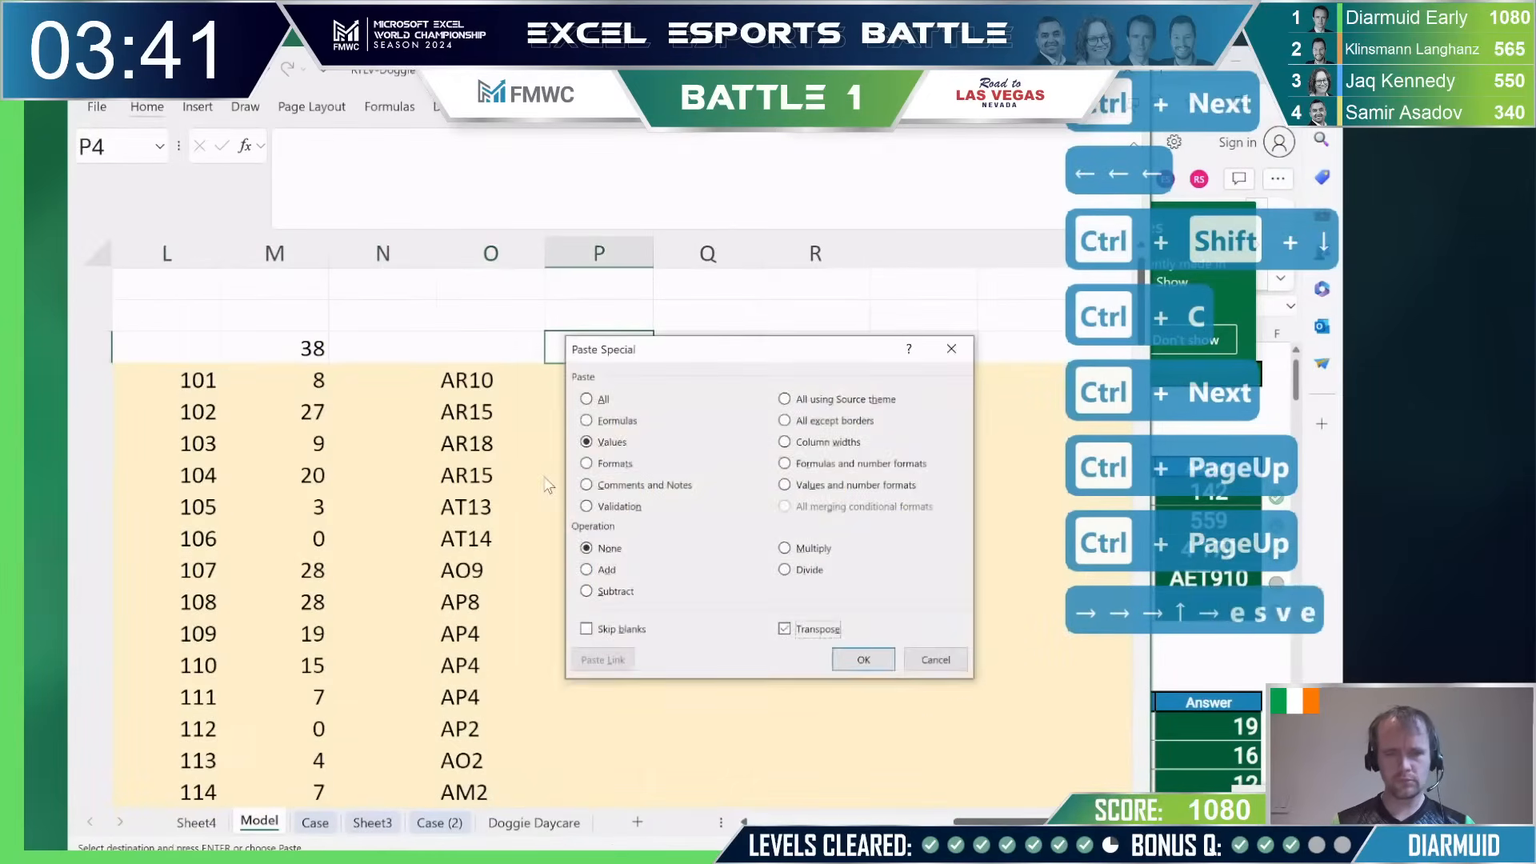
key("Return")
Step: Create a data table over O4:AI104 with A1 as the row input cell, and recalculate it
key("Left")
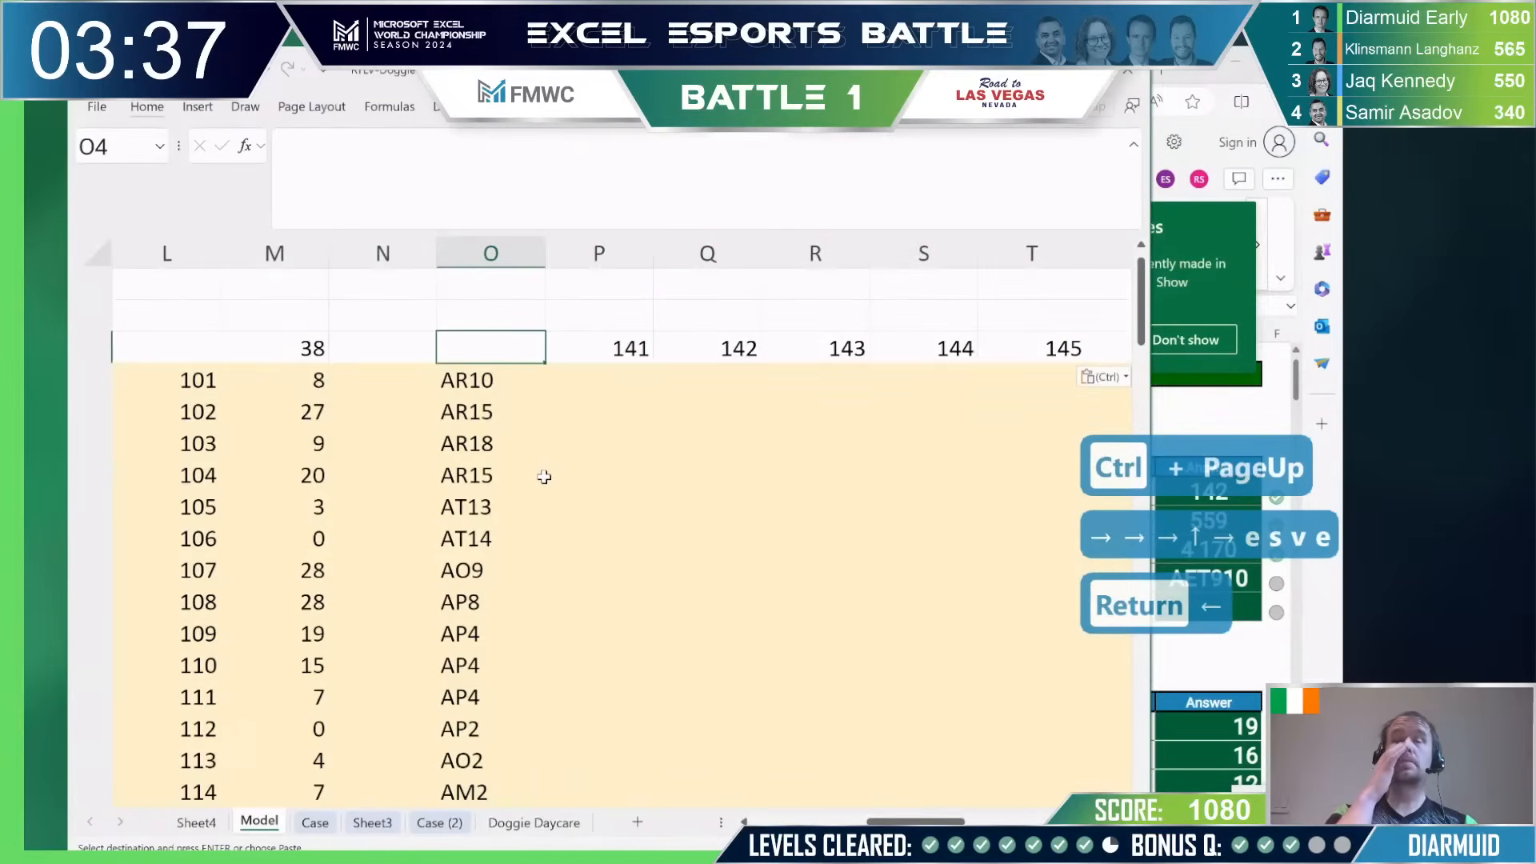
key("ctrl+shift+Down")
key("ctrl+shift+Down")
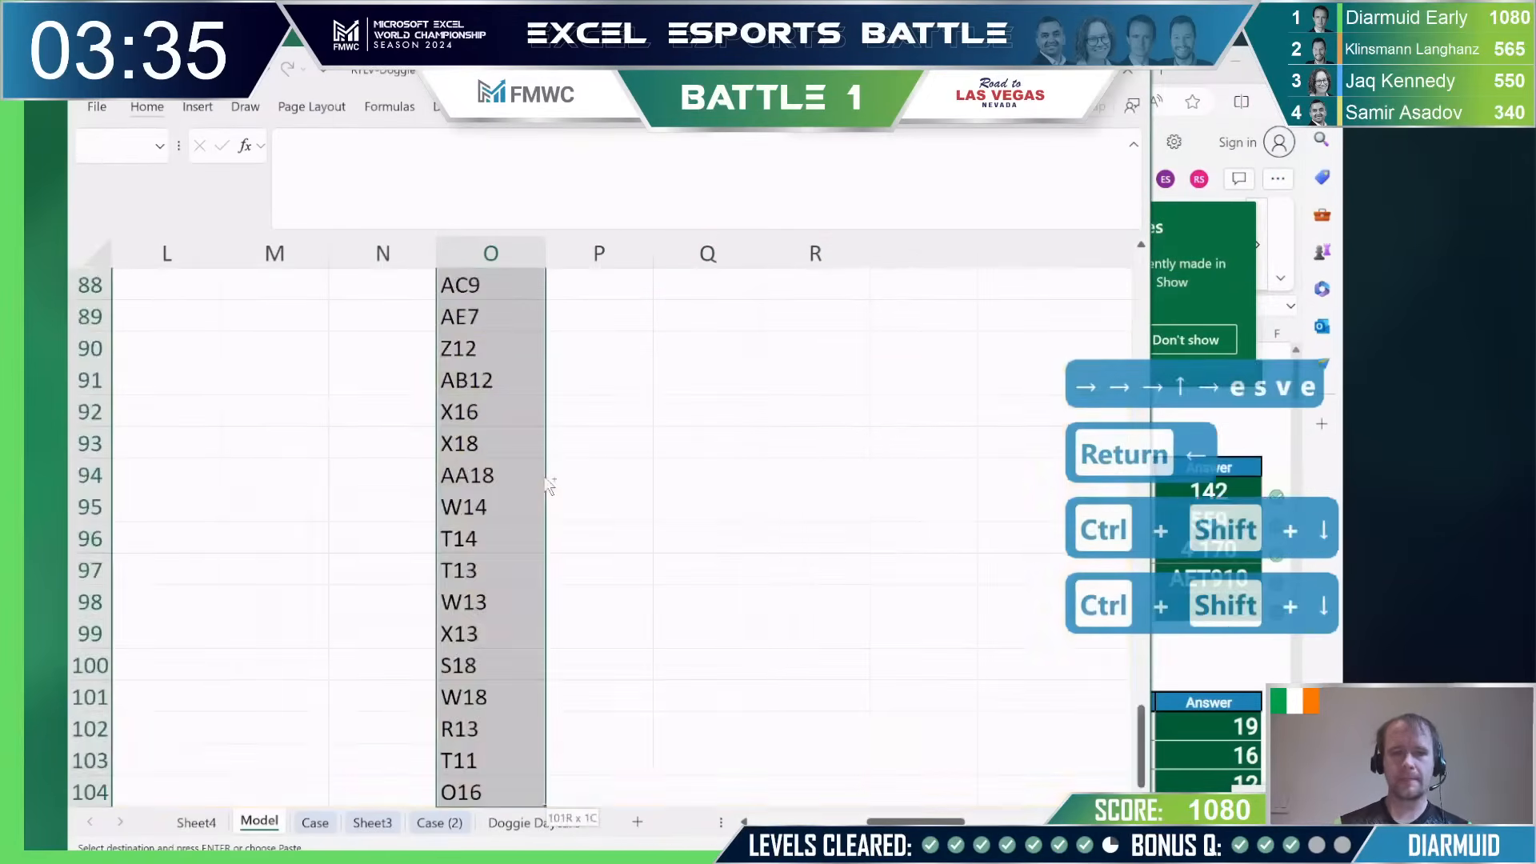
key("ctrl+shift+Right")
key("ctrl+shift+Right")
key("alt+d")
key("t")
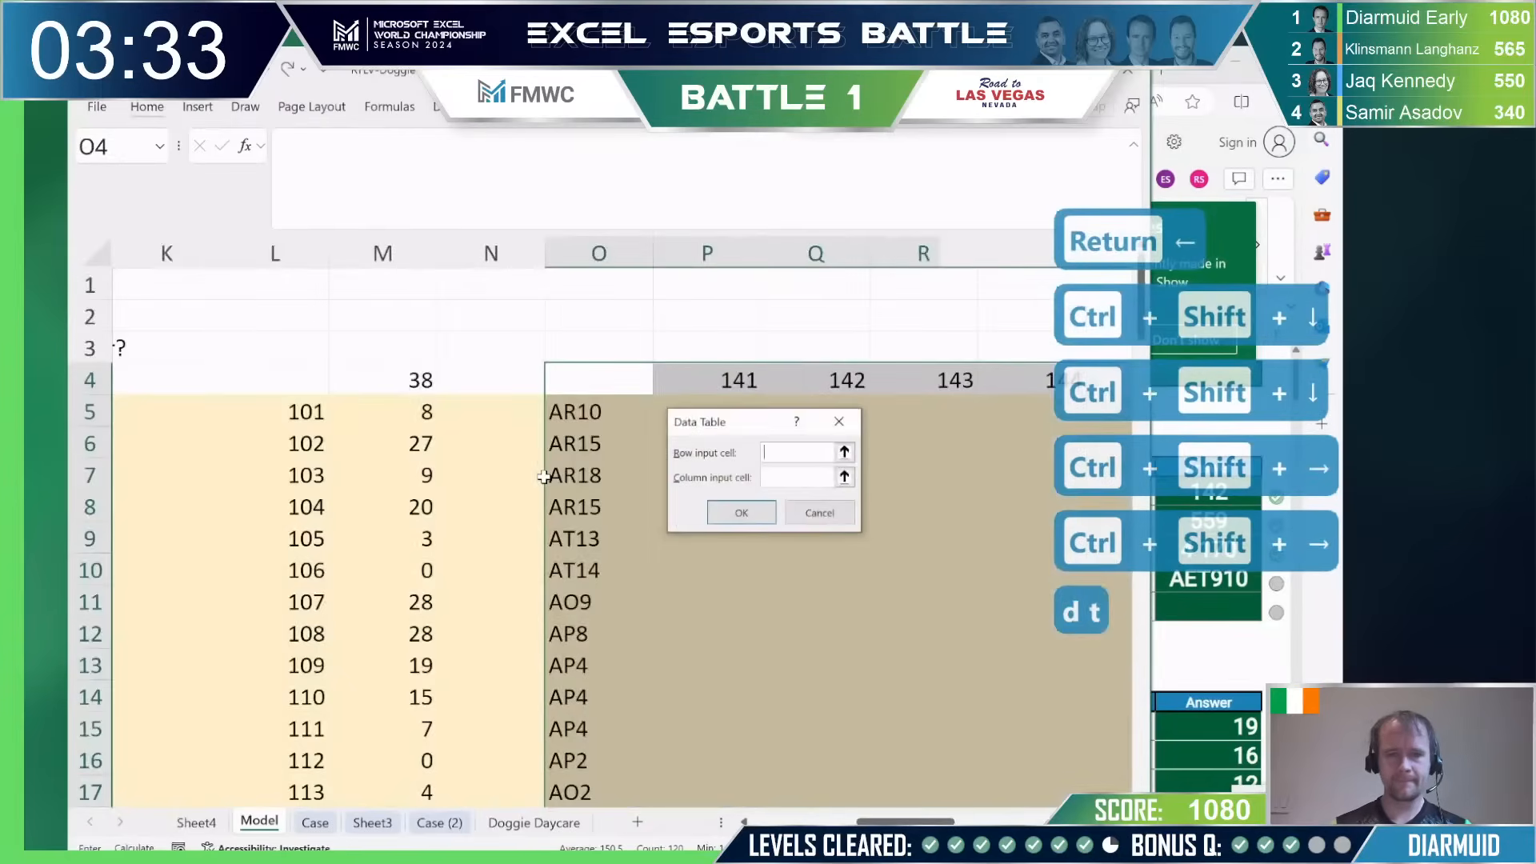
key("Tab")
key("shift+Tab")
type("A1")
key("Return")
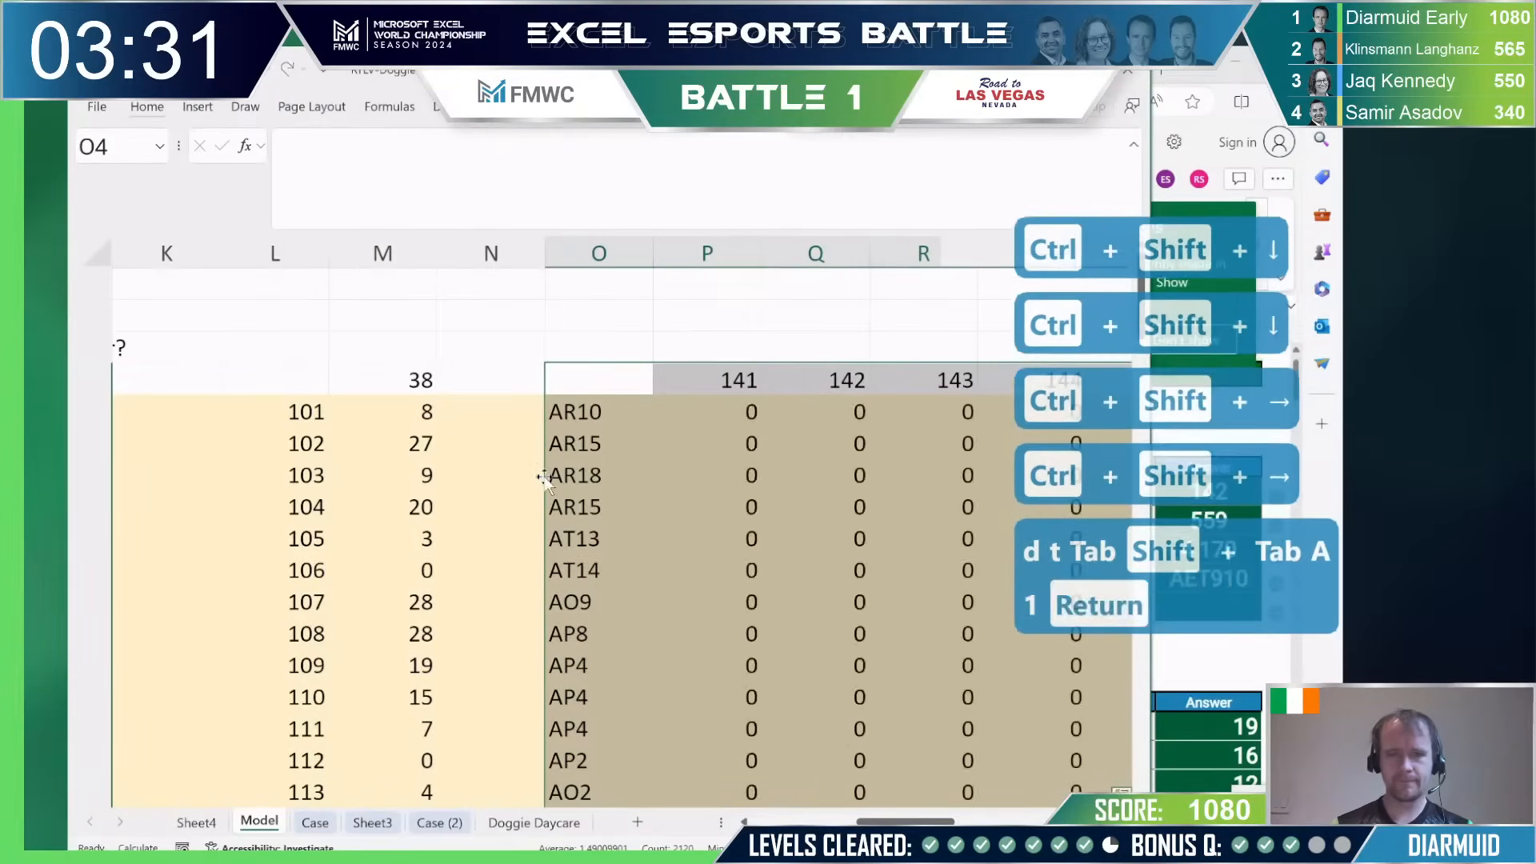
key("F9")
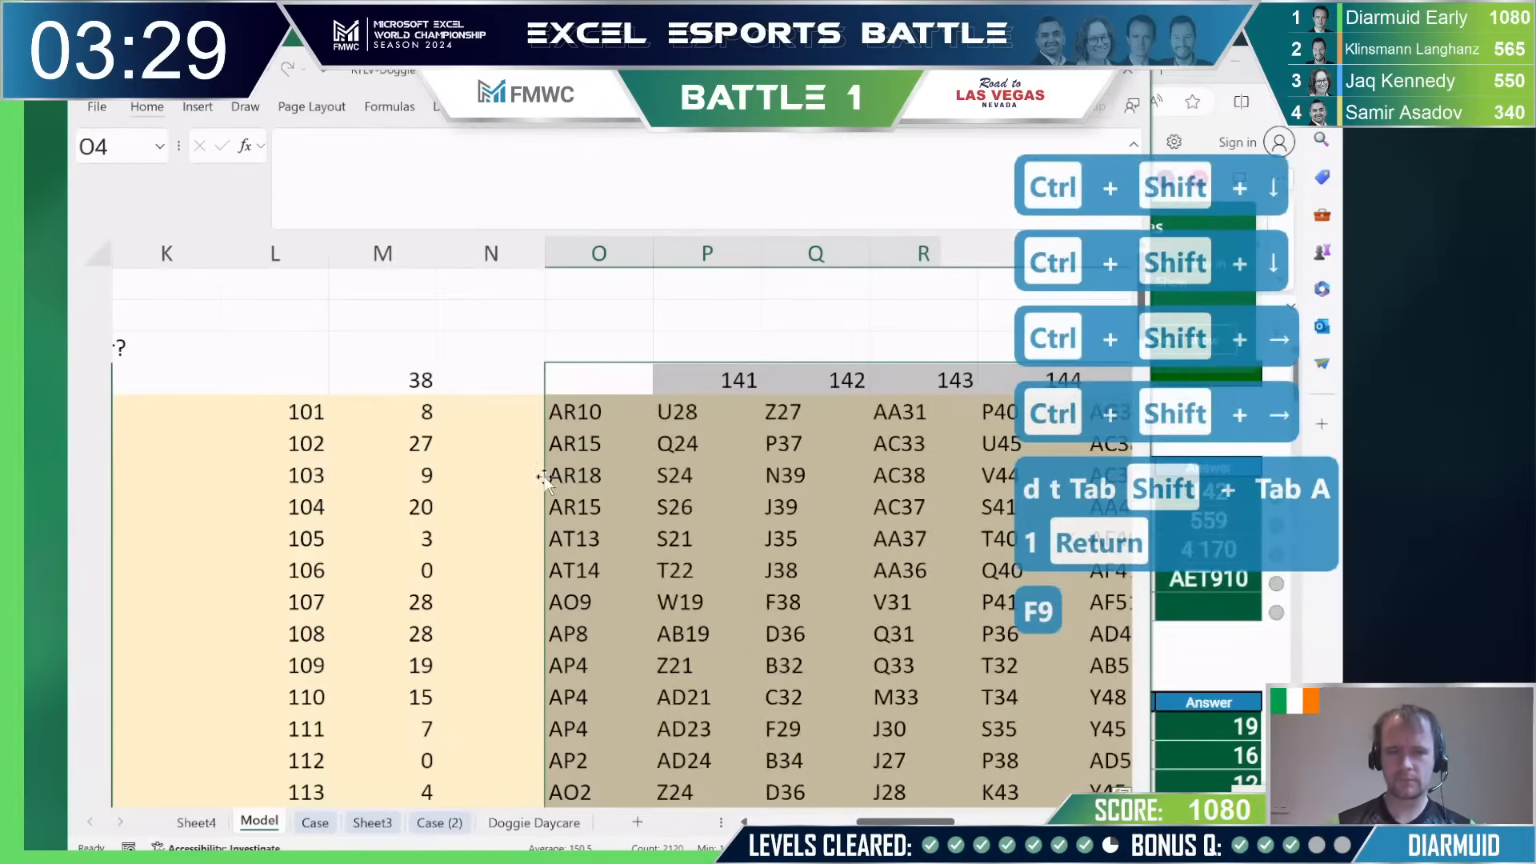
Step: Check the new table's first row, and reread the Bonus 5 question on the Case sheet
key("Down")
key("Right")
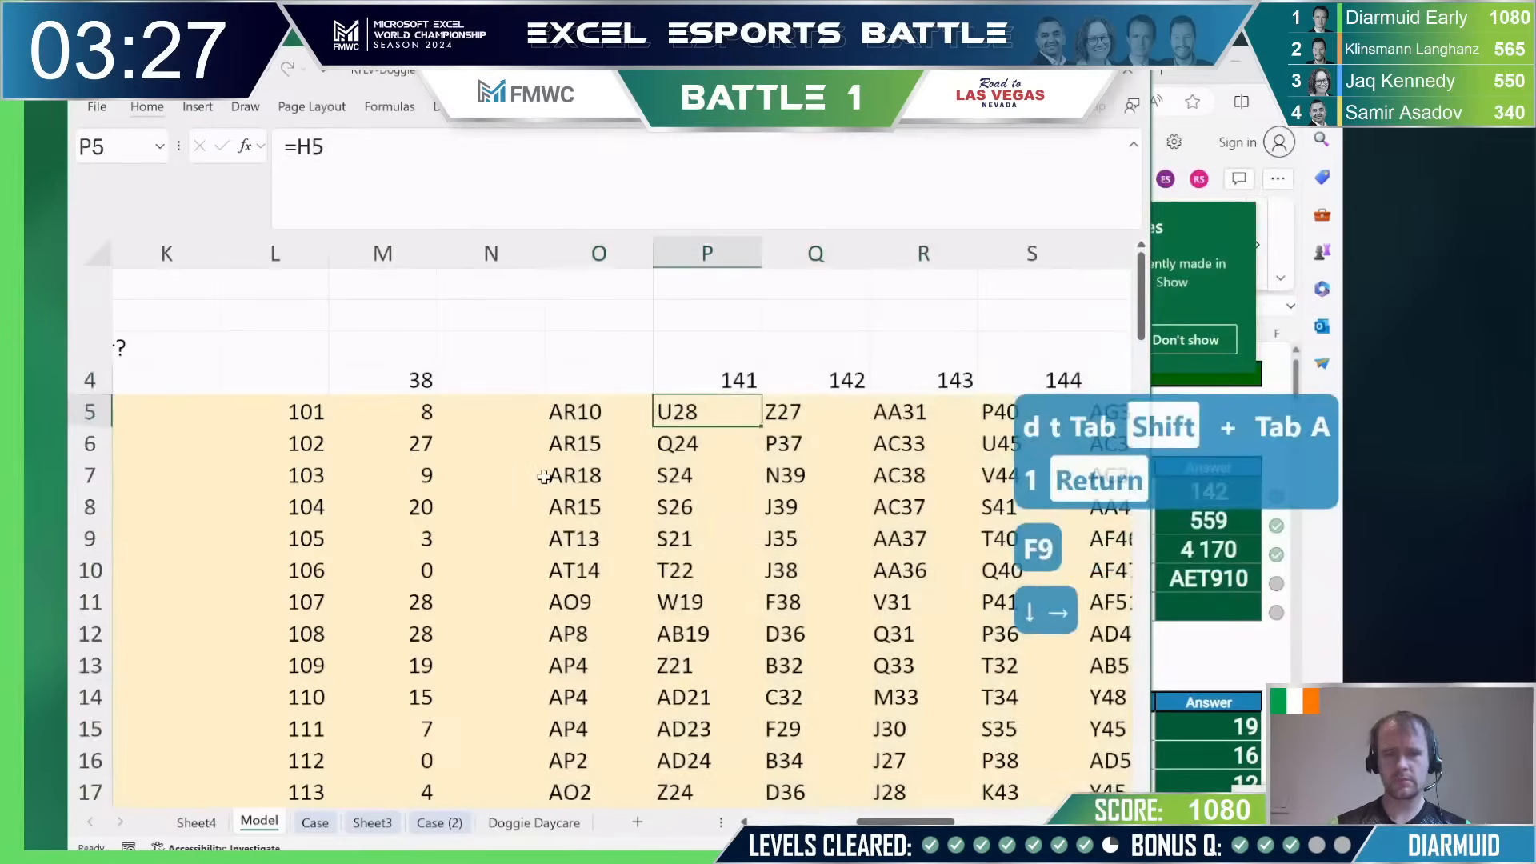
key("ctrl+shift+Right")
key("ctrl+Page_Down")
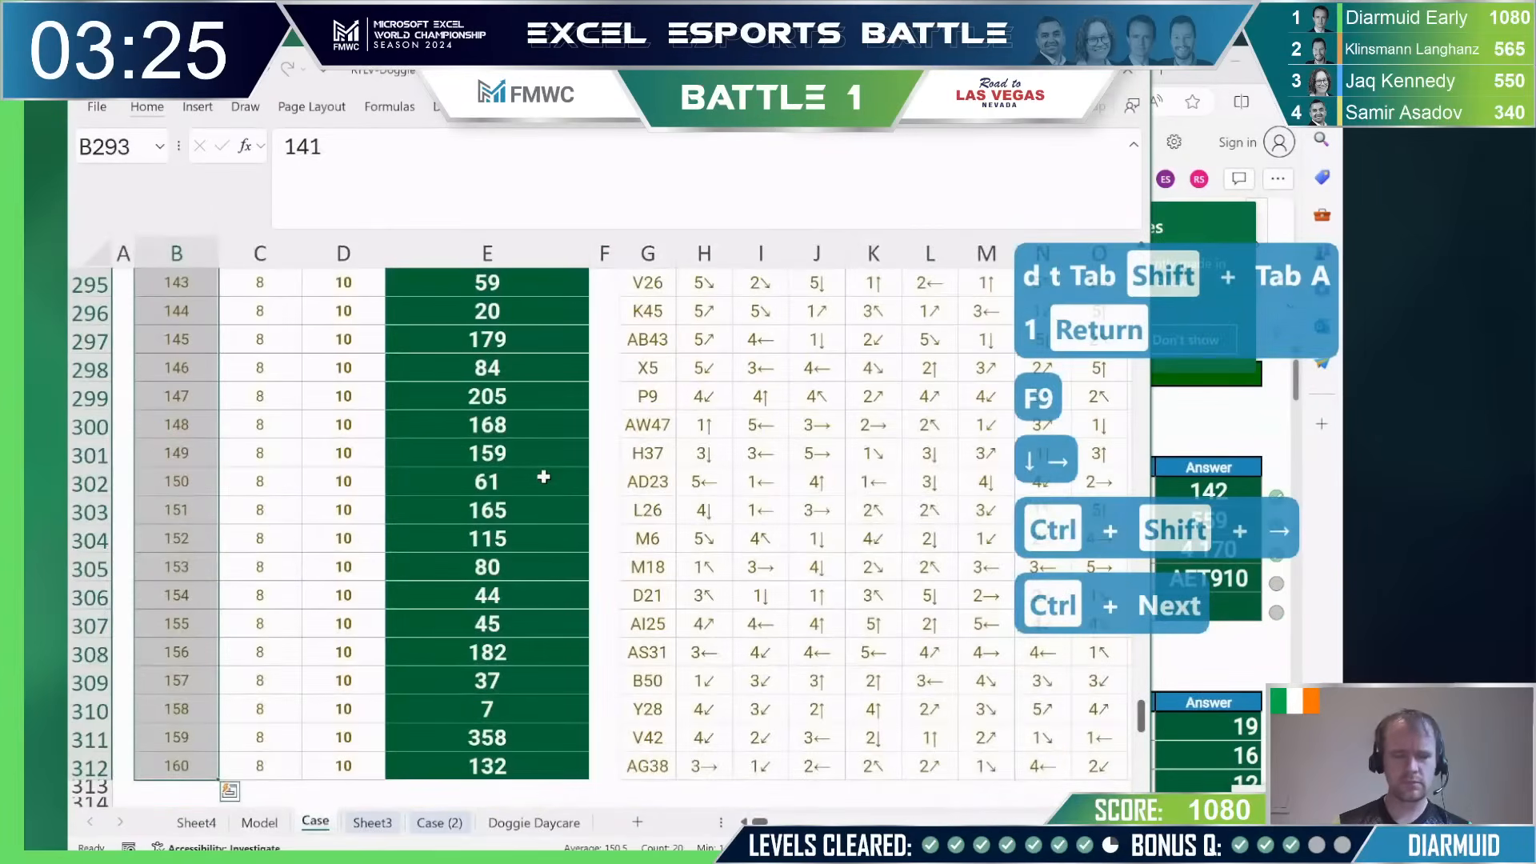
key("ctrl+Home")
scroll(514, 640, "down", 6)
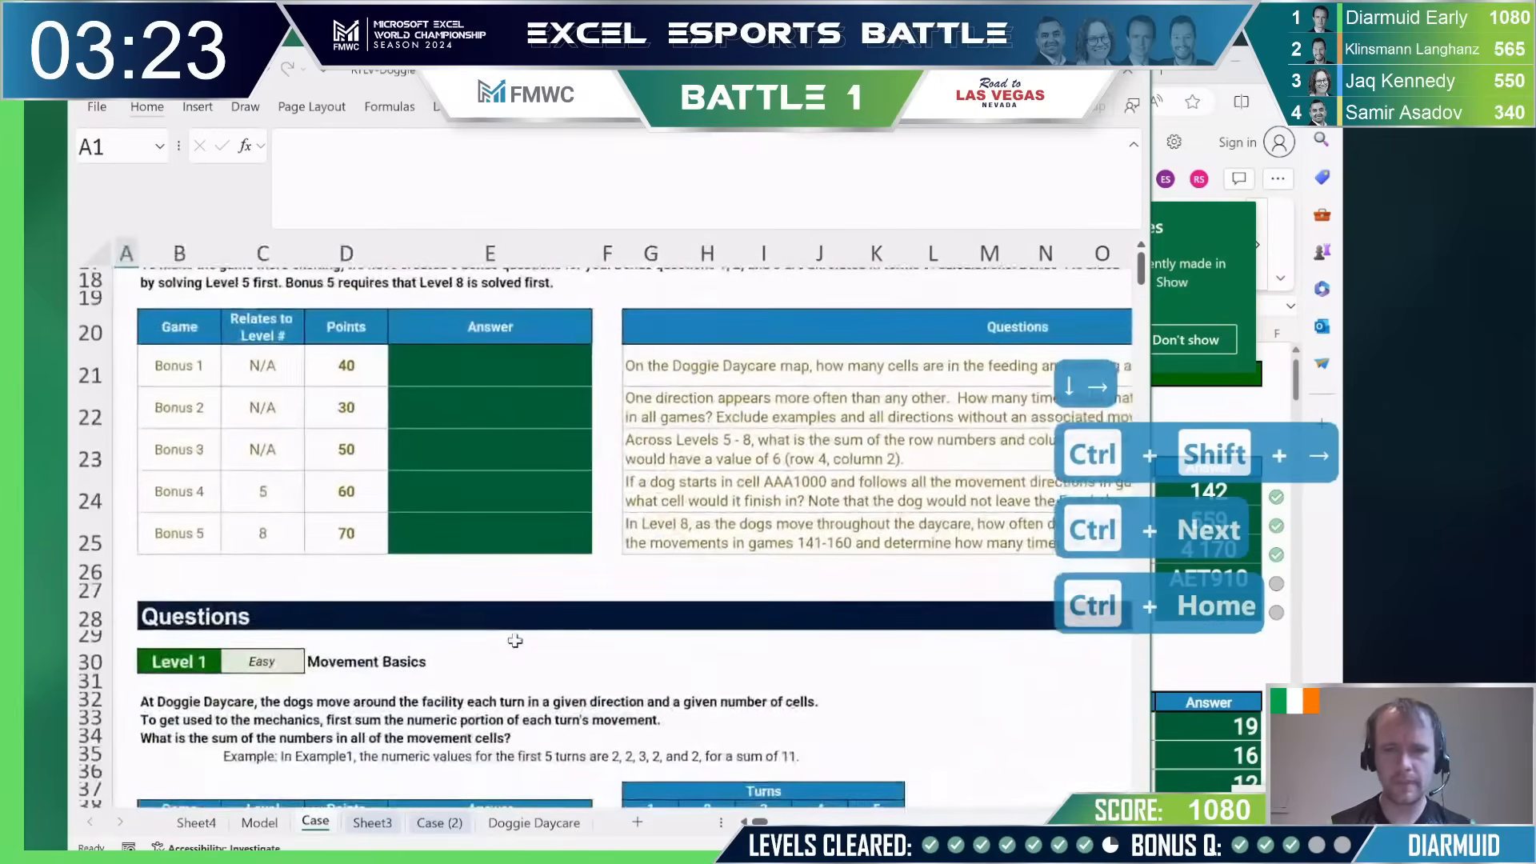
scroll(515, 640, "right", 5)
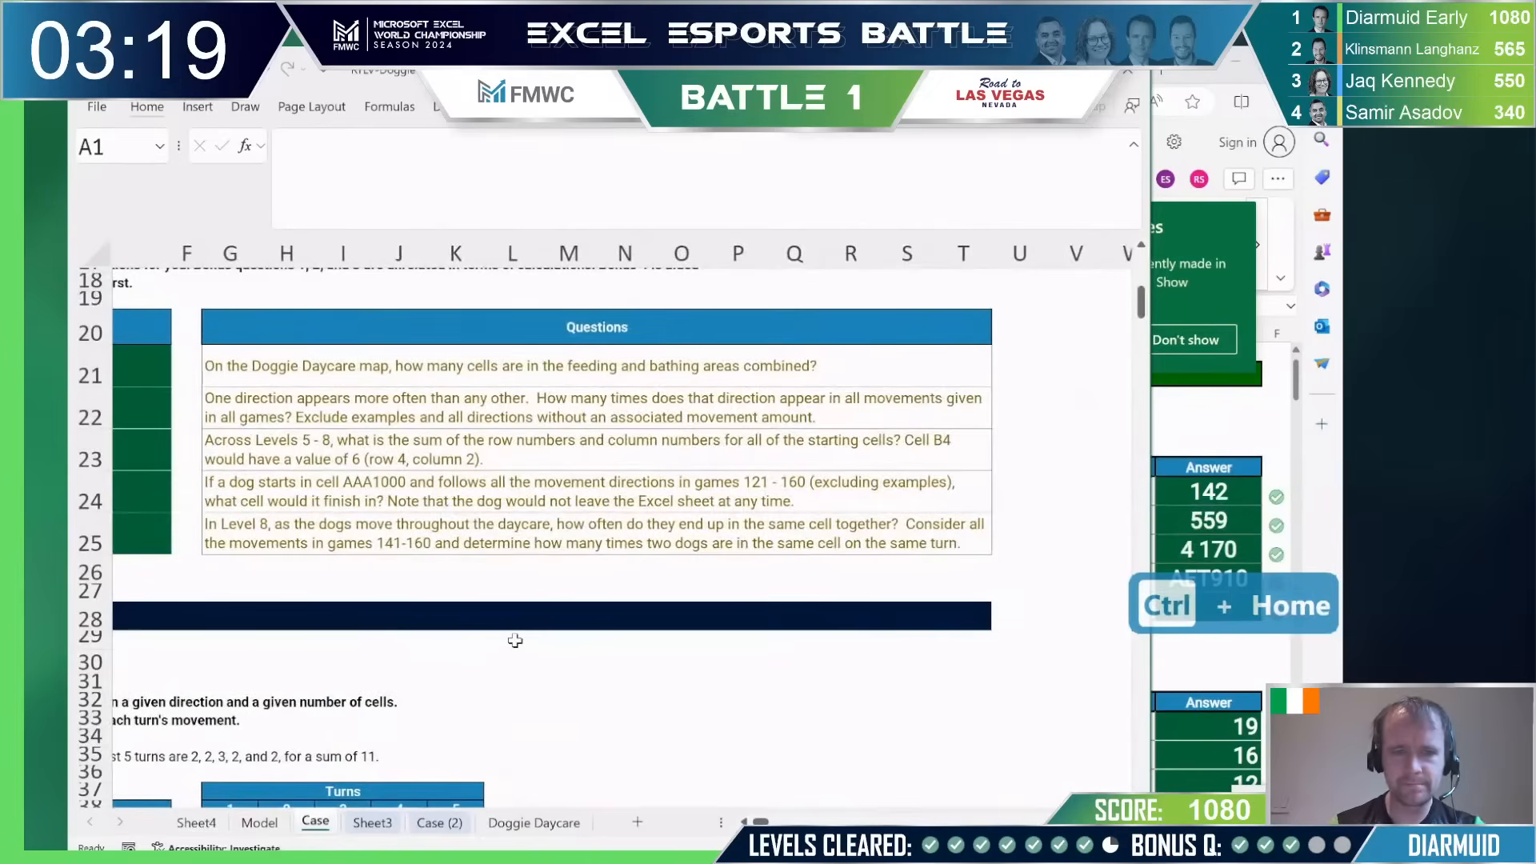
Step: Enter =MAX(COUNTIFS(P5:AI5,P5:AI5)) in AJ5 of the Model sheet to find the most dogs sharing a cell that turn
key("ctrl+Page_Up")
key("Left")
key("Right")
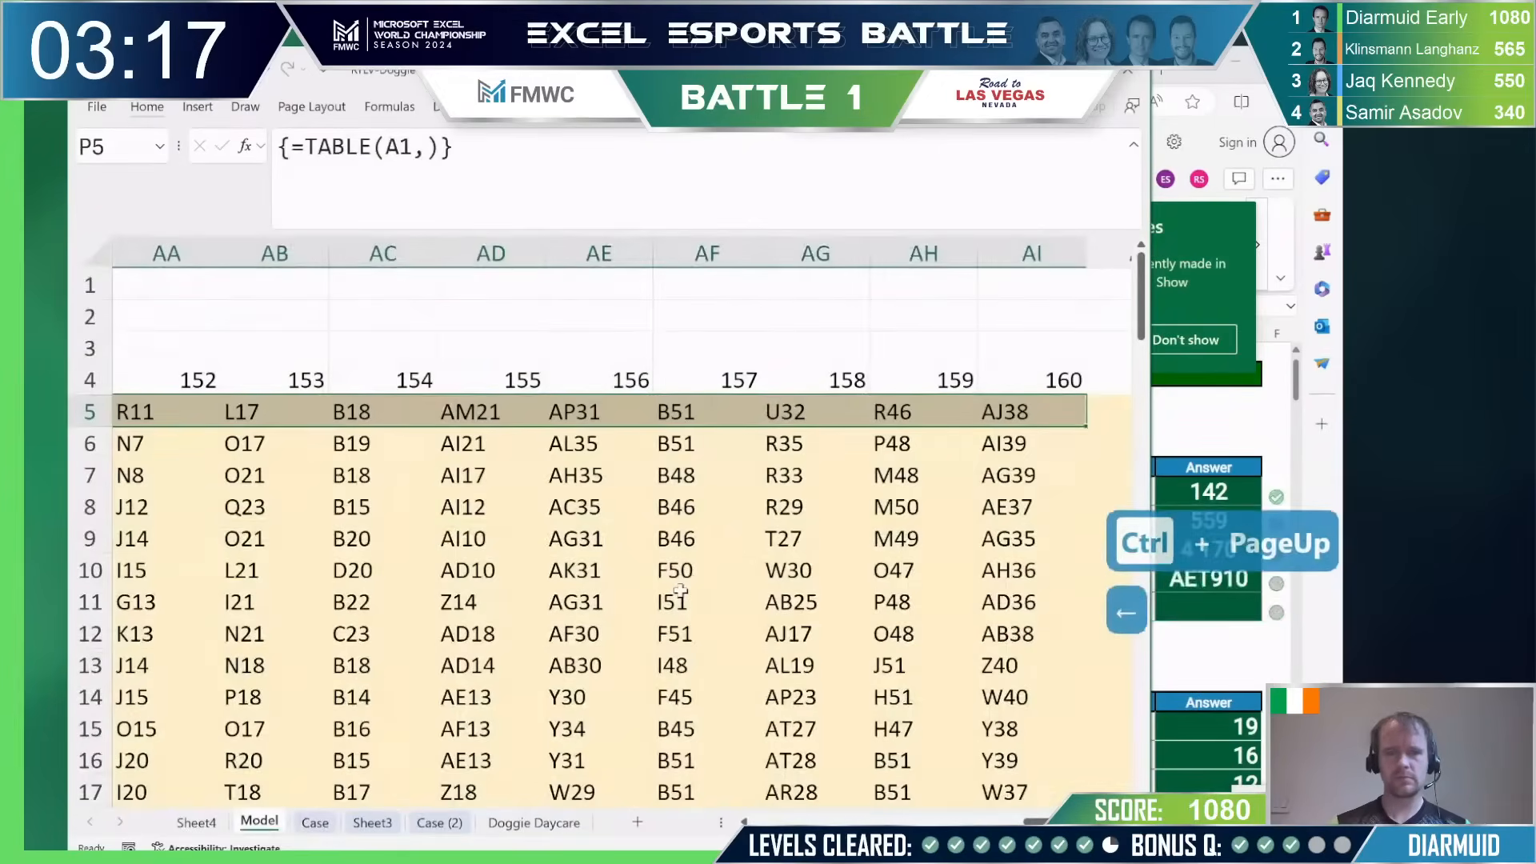
key("ctrl+Right")
key("Right")
key("Right")
key("Left")
type("=max")
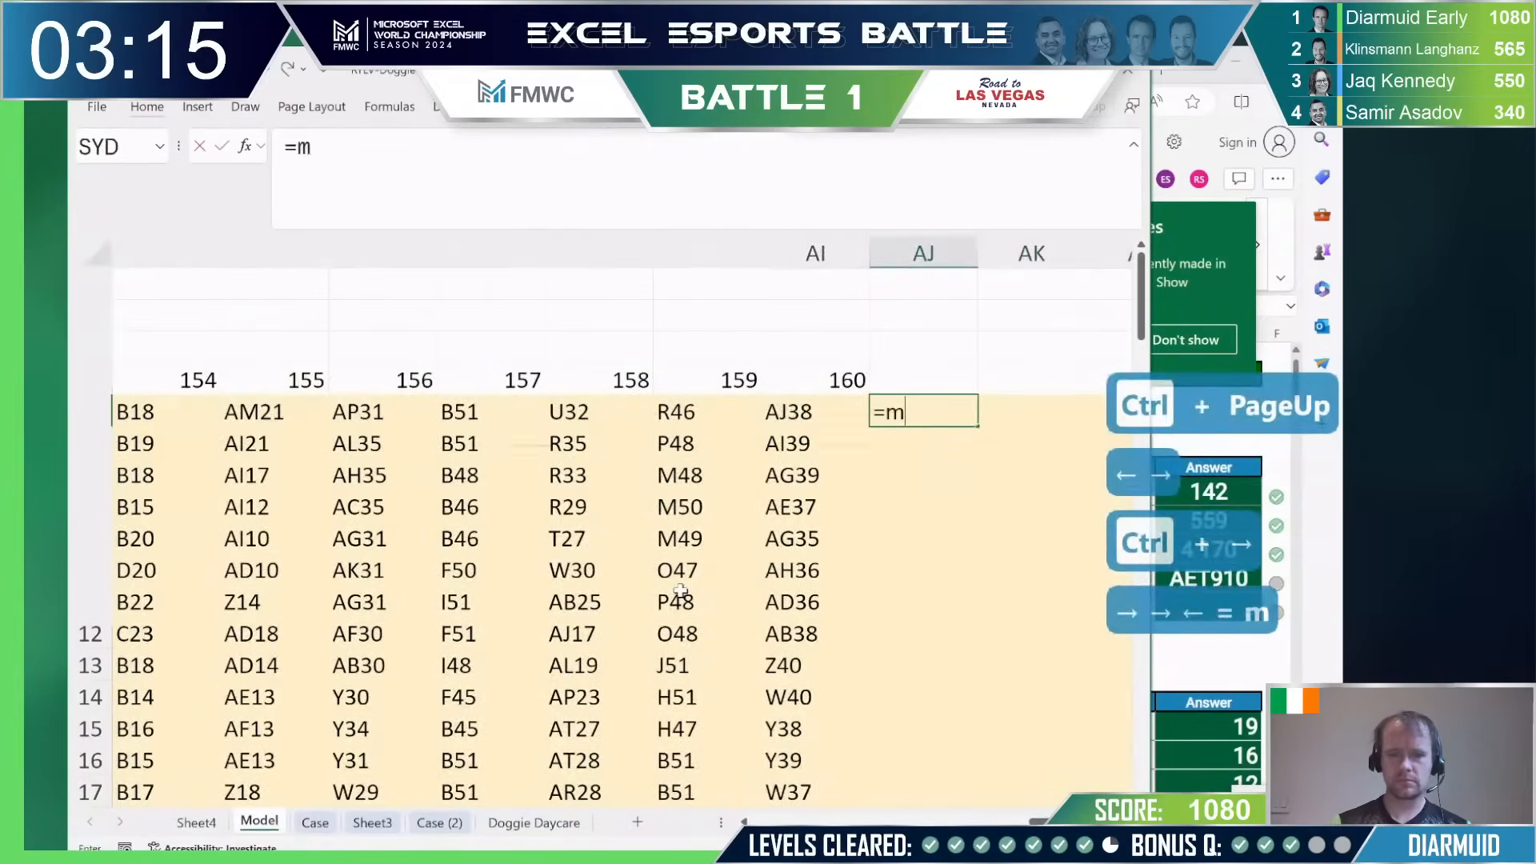
key("Tab")
type("countifs")
key("Tab")
key("Left")
key("ctrl+shift+Left")
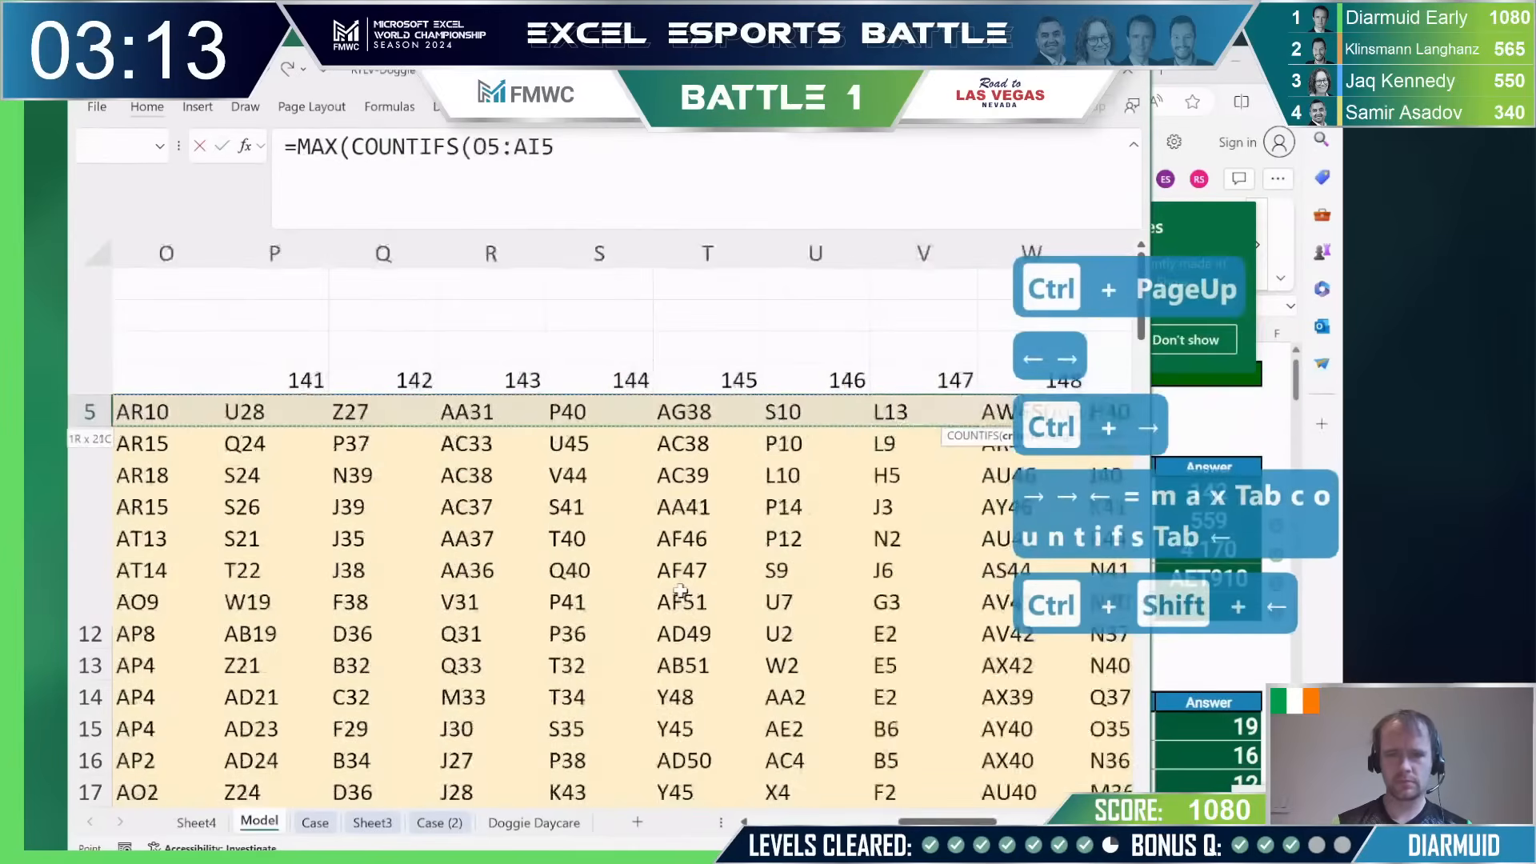
key("shift+Right")
type(",")
key("Left")
key("ctrl+shift+Left")
key("shift+Right")
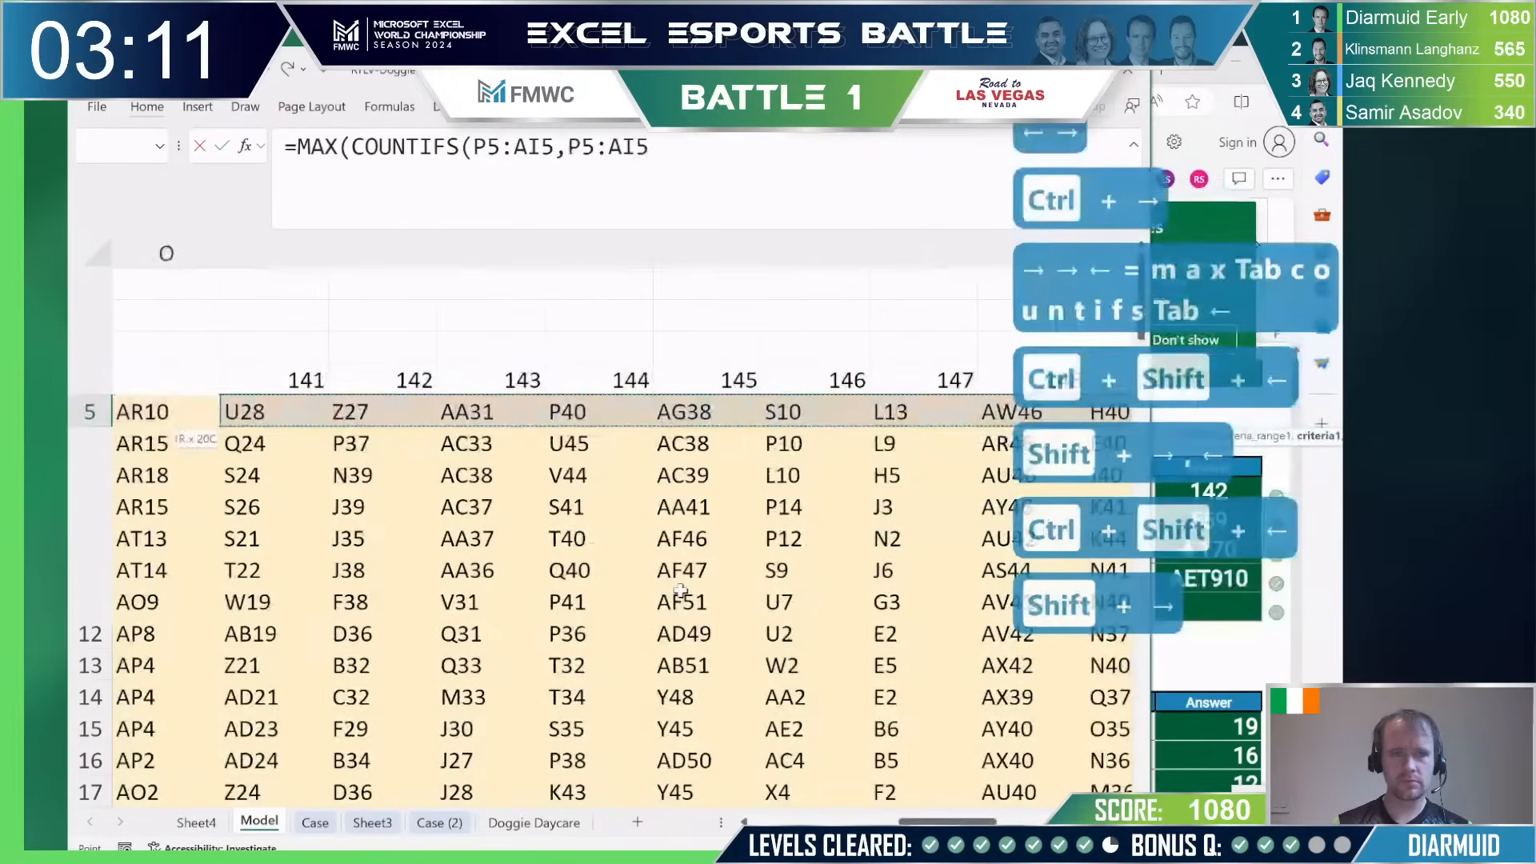
type("))")
key("Return")
Step: Fill the AJ5 formula down to AJ104, alongside every turn in the table
key("Right")
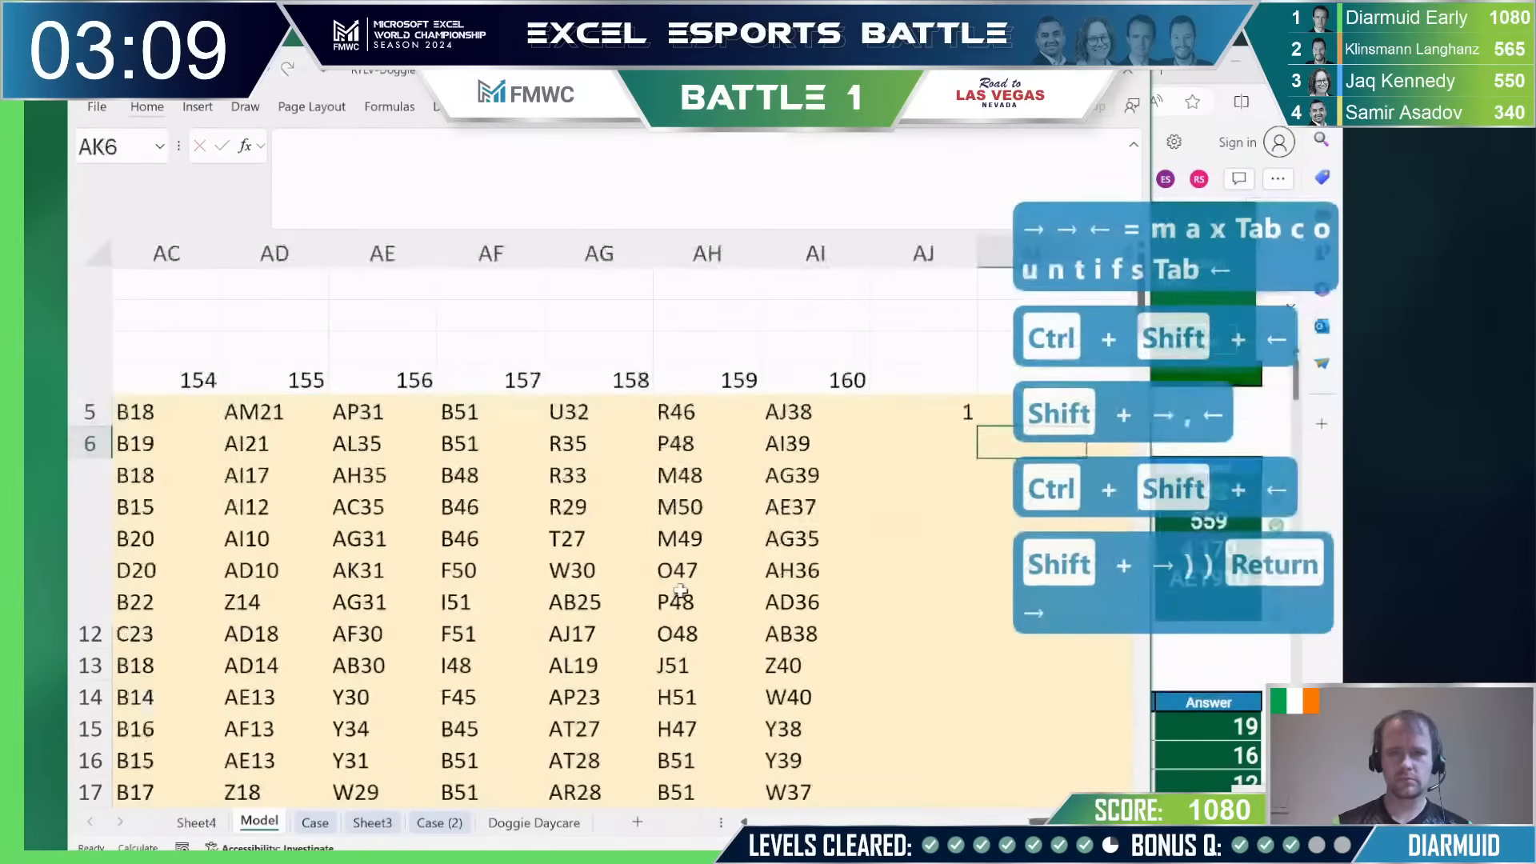
key("Right")
key("Left")
key("Left")
key("Left")
key("ctrl+Down")
key("Right")
key("ctrl+shift+Up")
key("ctrl+d")
Step: Count the turns with two dogs in the same cell by entering =COUNTIFS(AJ5:AJ104,2) in AJ2
key("Tab")
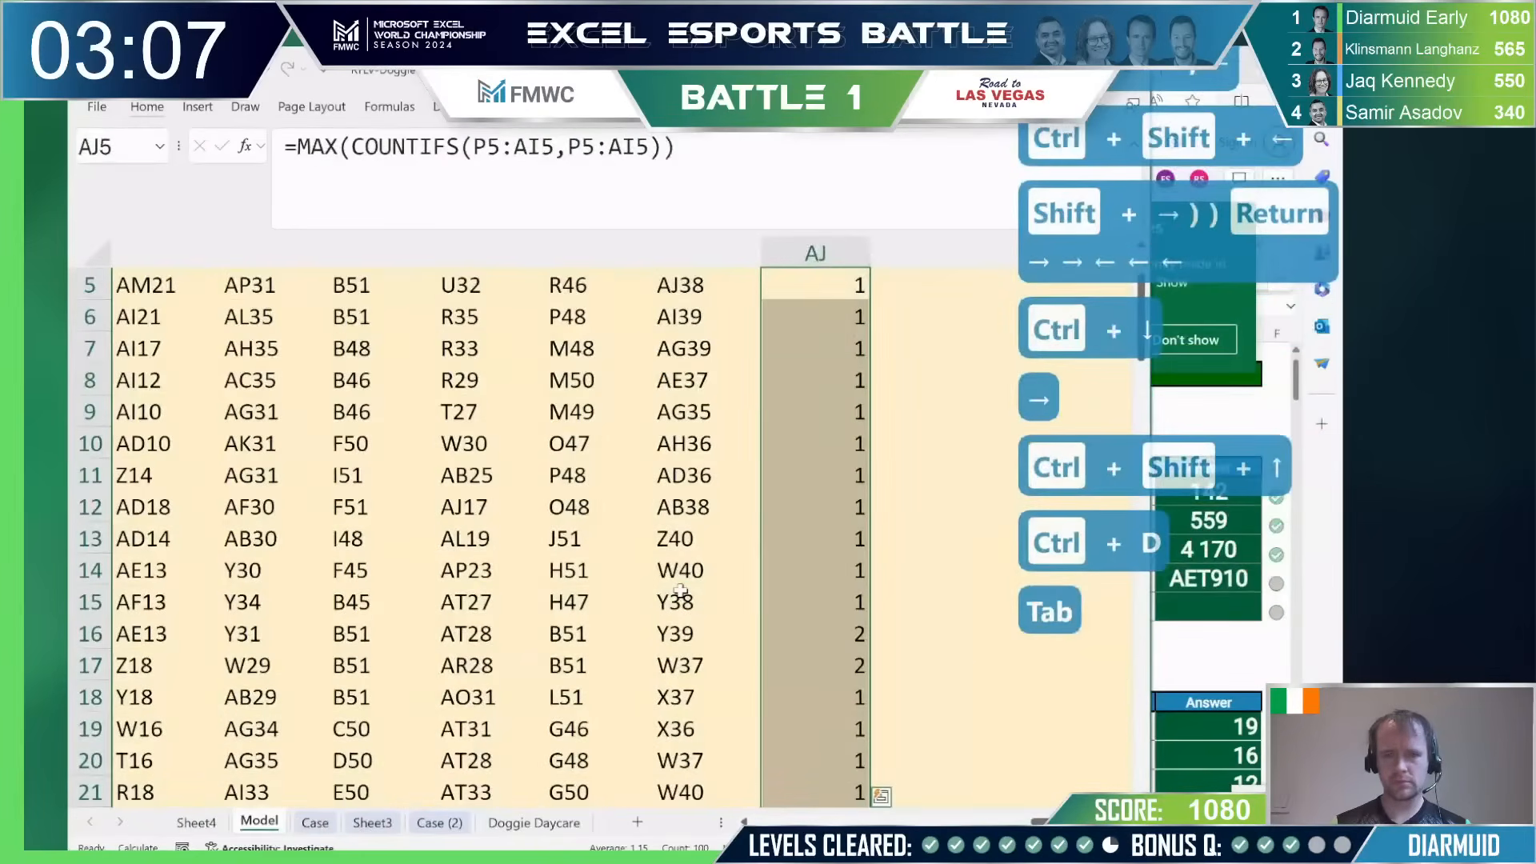
key("Up")
key("Up")
key("Up")
type("=countifs")
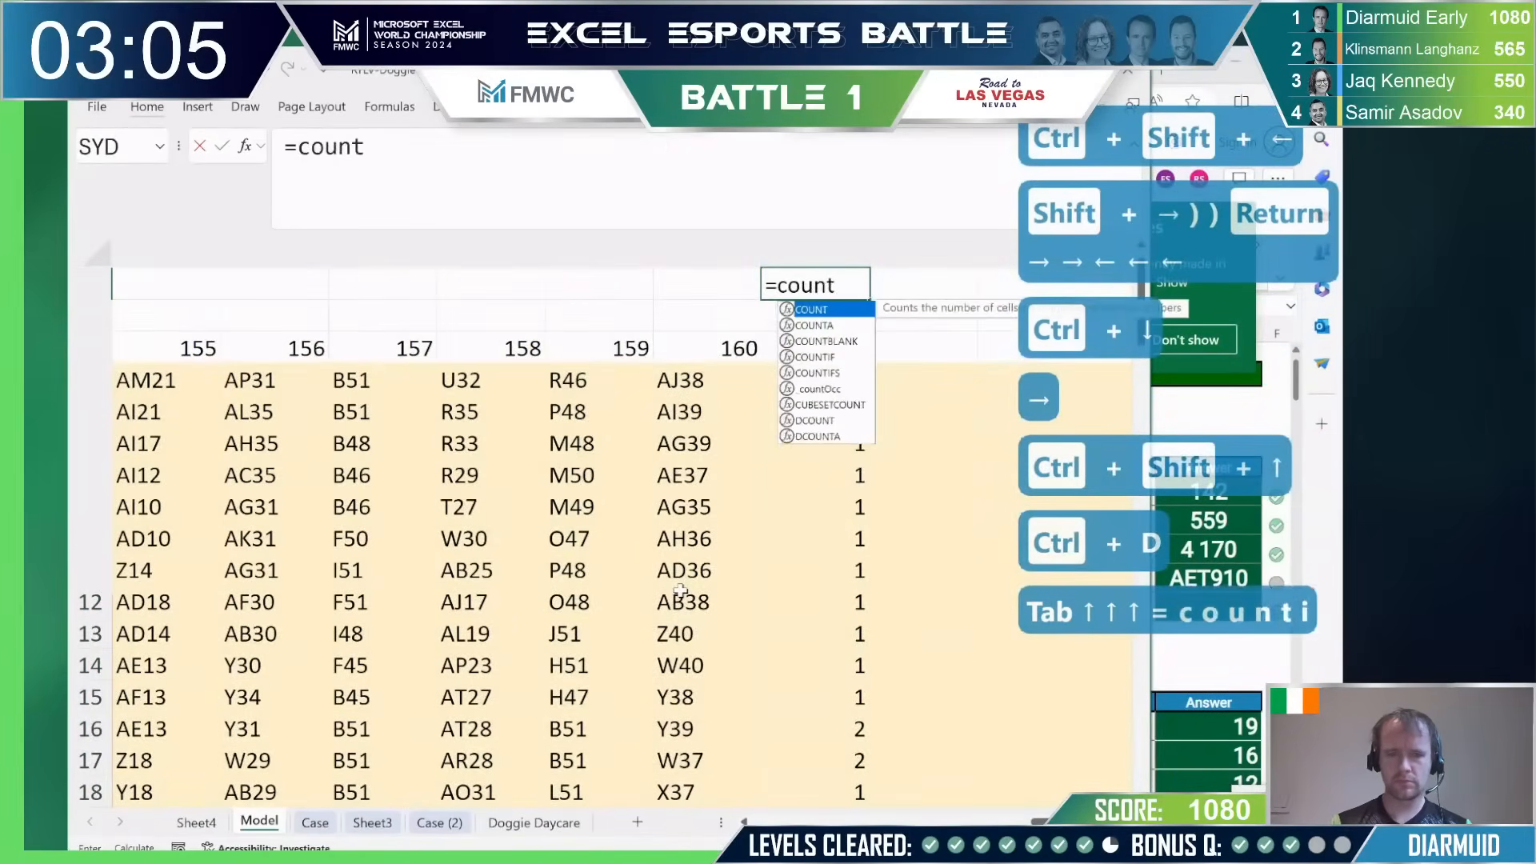
key("Tab")
key("Down")
key("Down")
key("ctrl+shift+Down")
key("Down")
key("ctrl+shift+Down")
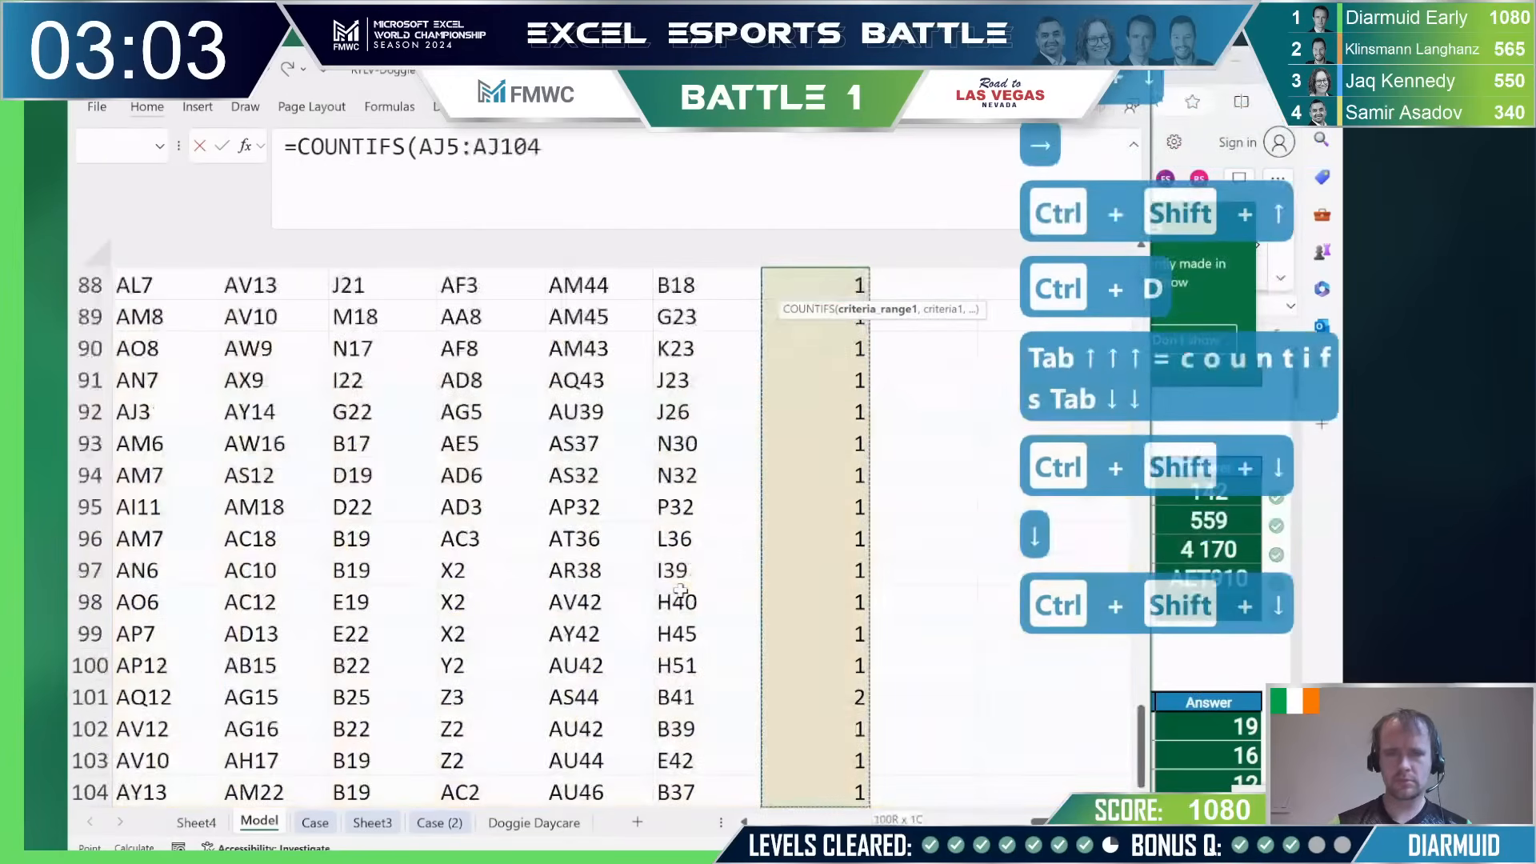
type(",2)")
key("Return")
key("Up")
key("Up")
key("Down")
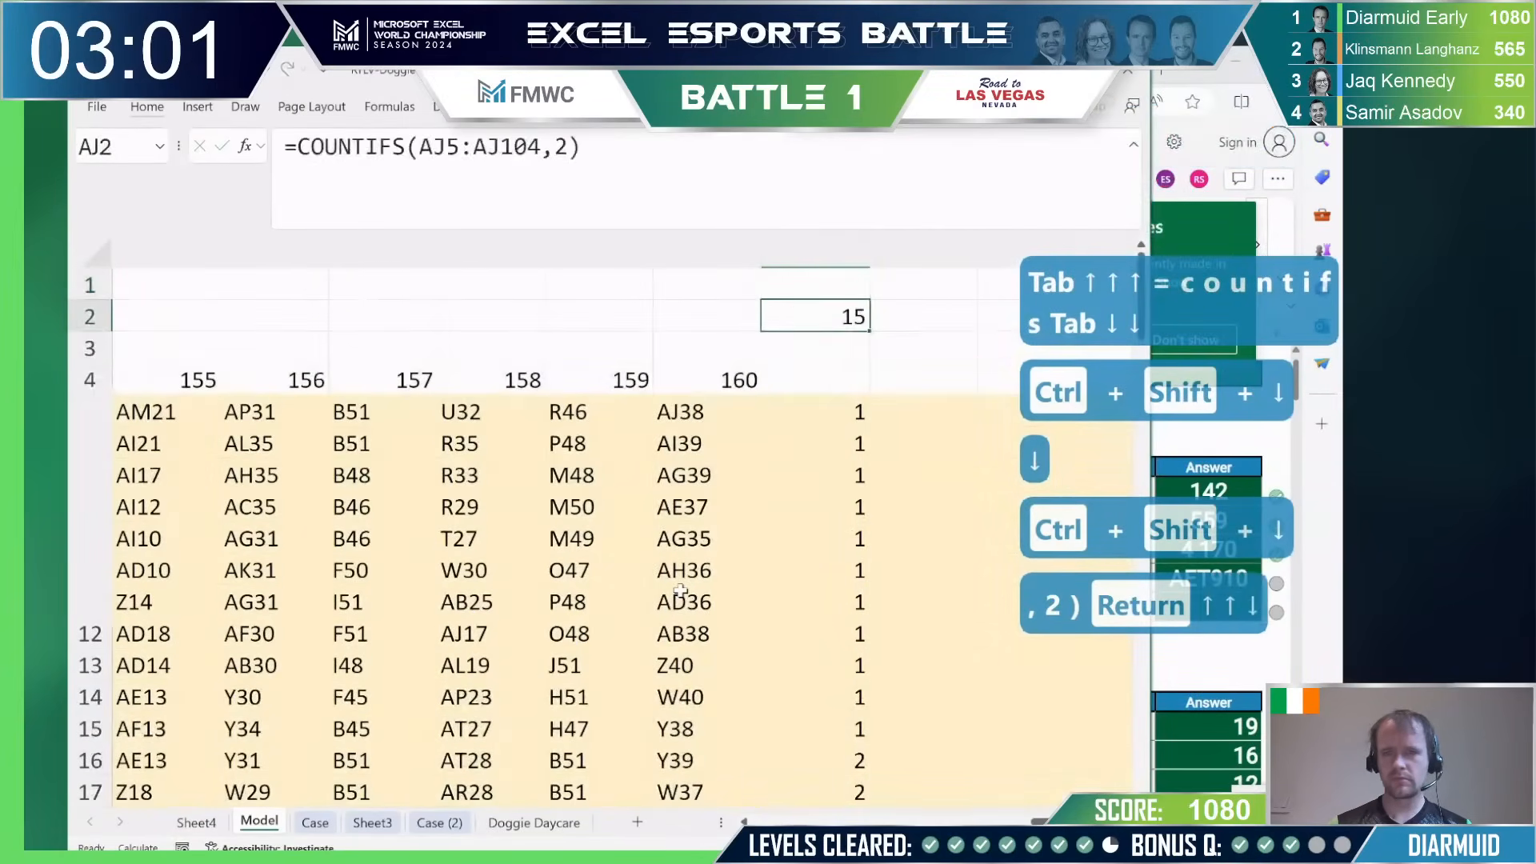
Step: Switch to the online answer workbook and enter 15 as the Bonus 5 answer
left_click(1228, 681)
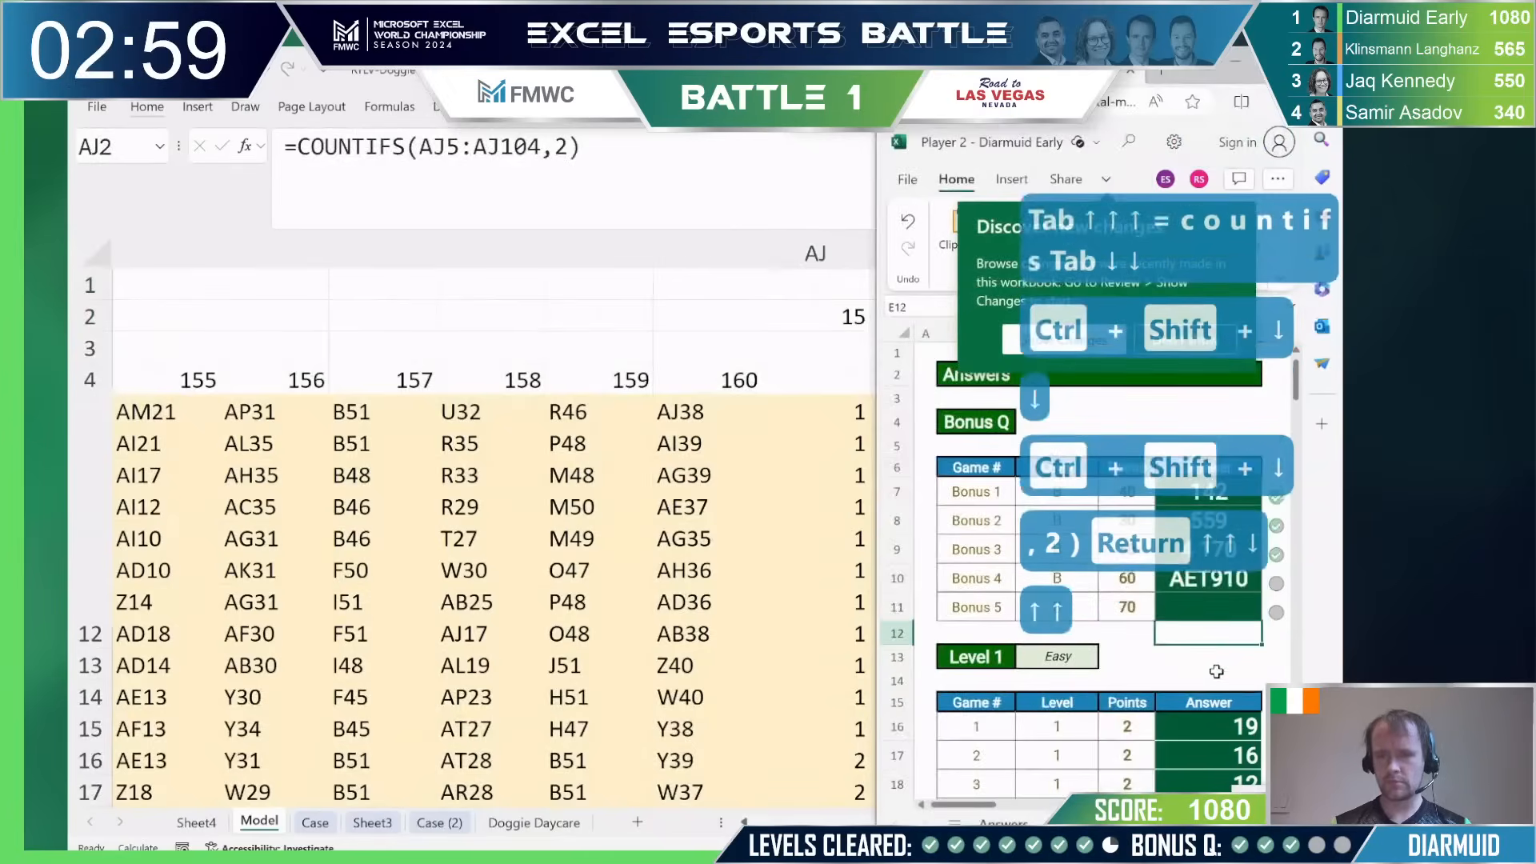
key("Up")
key("Up")
key("Up")
type("15")
key("Return")
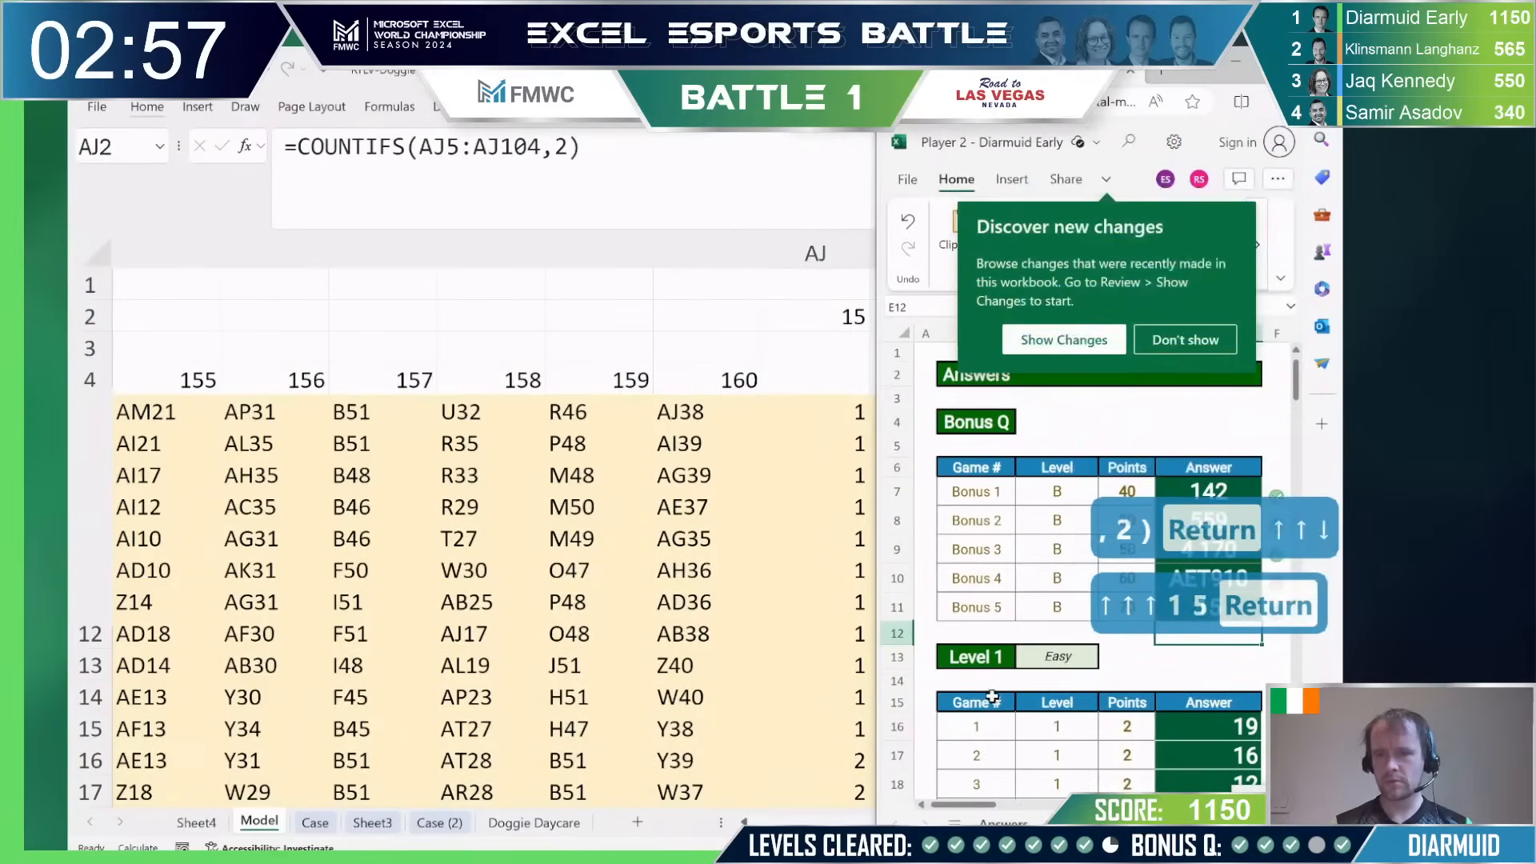
Step: Check the point values of Bonus 3 to 5 in the answer workbook
scroll(990, 616, "down", 1)
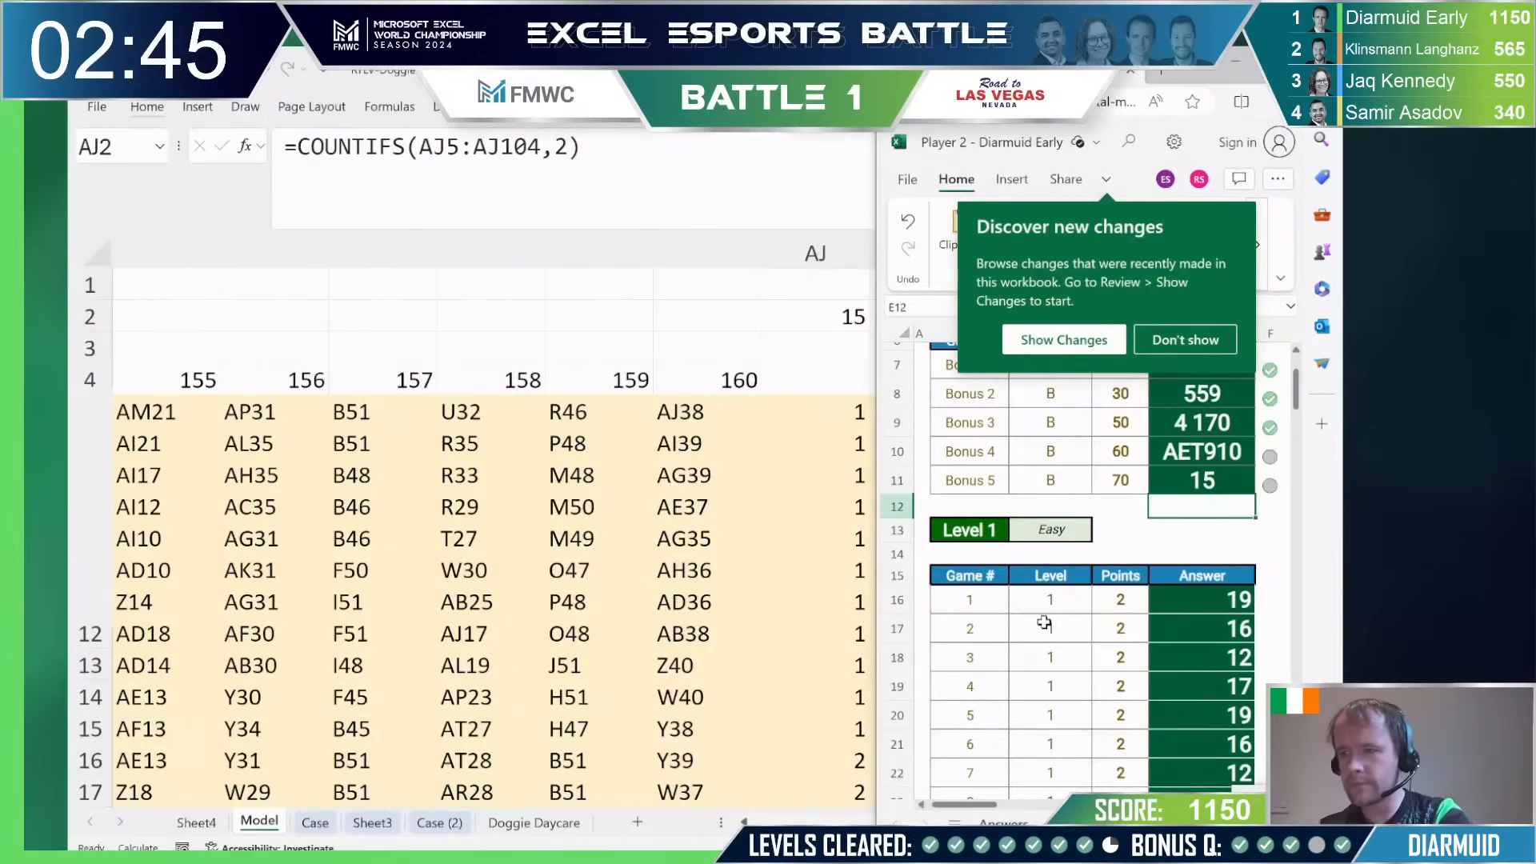
key("Left")
key("Up")
key("shift+Up")
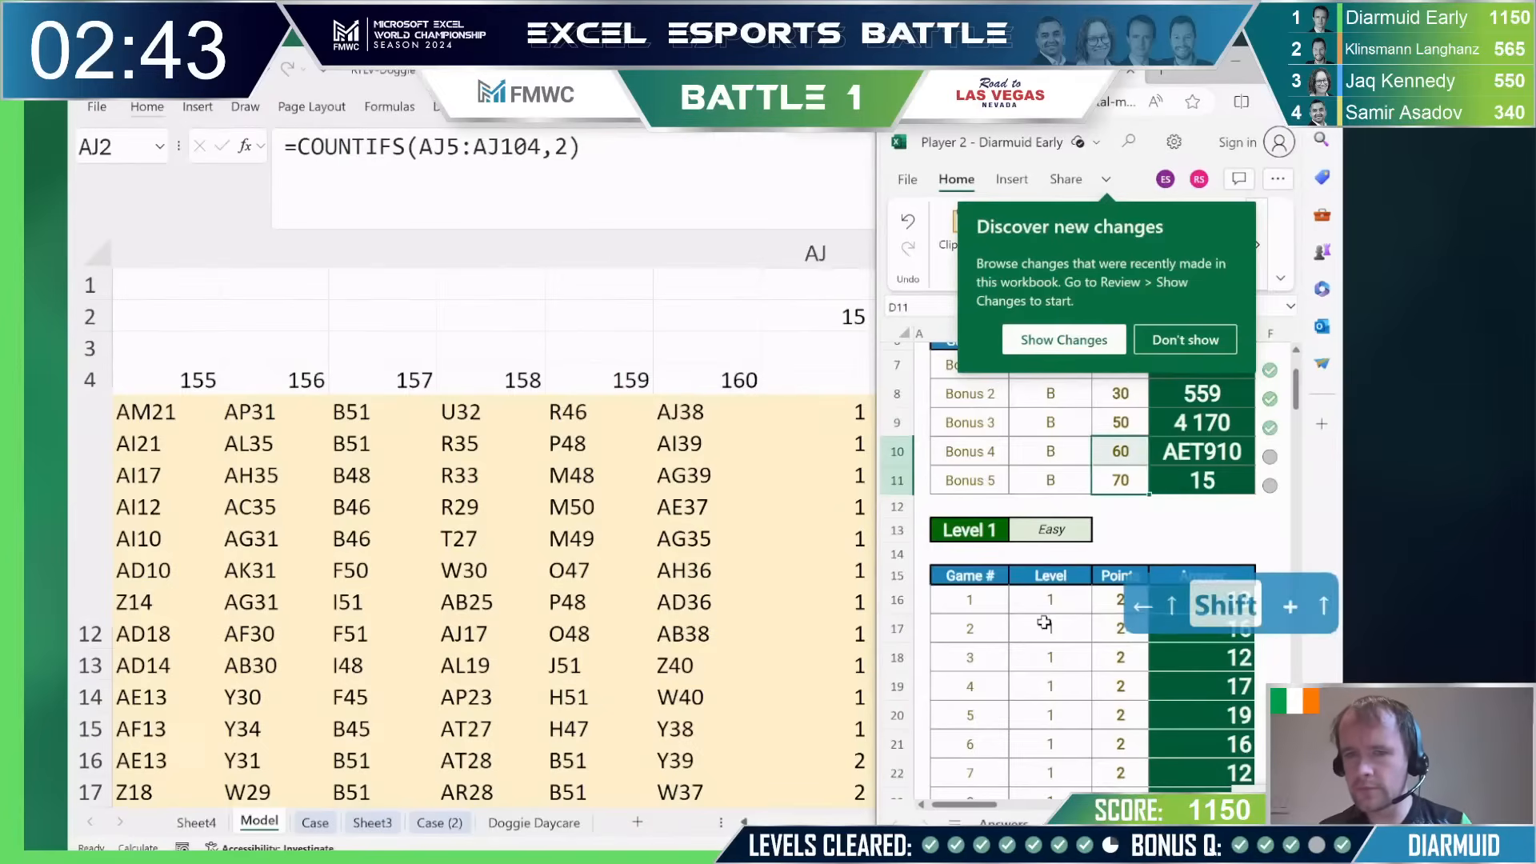
key("shift+Up")
Step: Switch back to the case workbook and look through the levels on the Case sheet for the Bonus 4 working
key("alt+Tab")
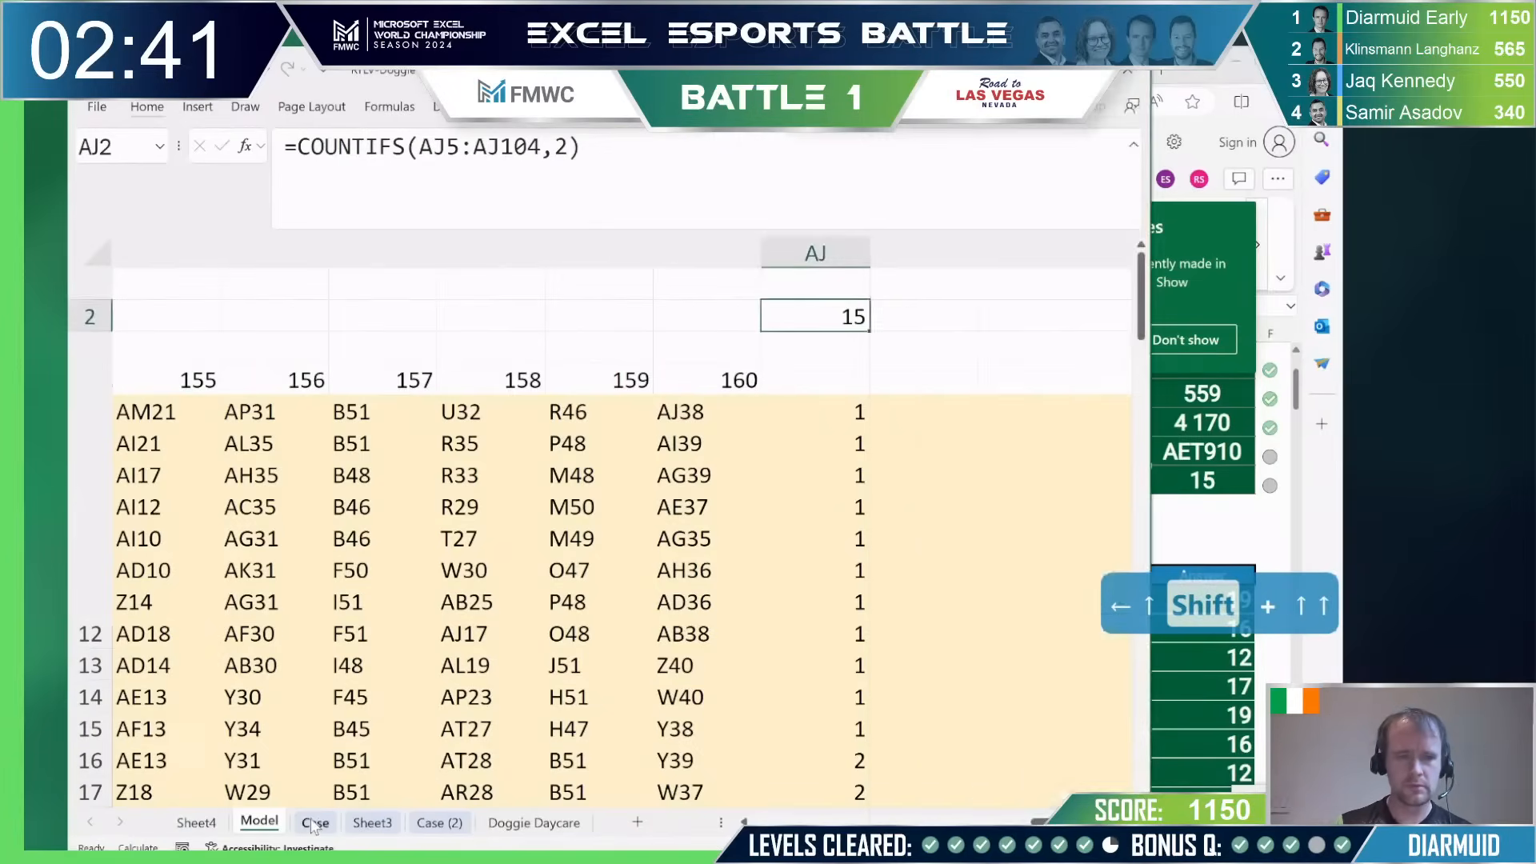
key("ctrl+Page_Down")
scroll(354, 629, "down", 15)
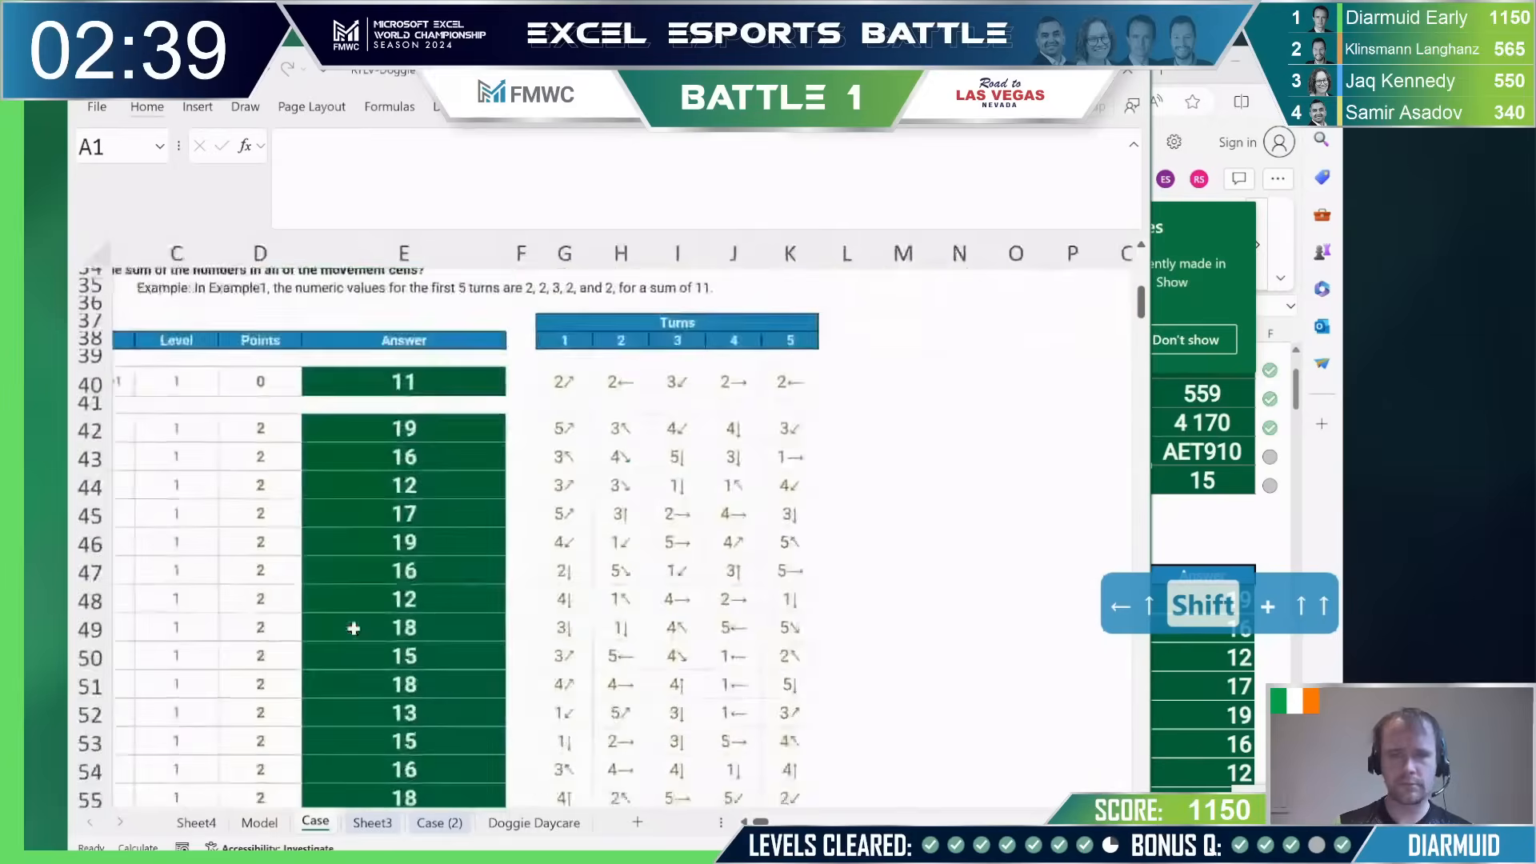
scroll(354, 629, "down", 20)
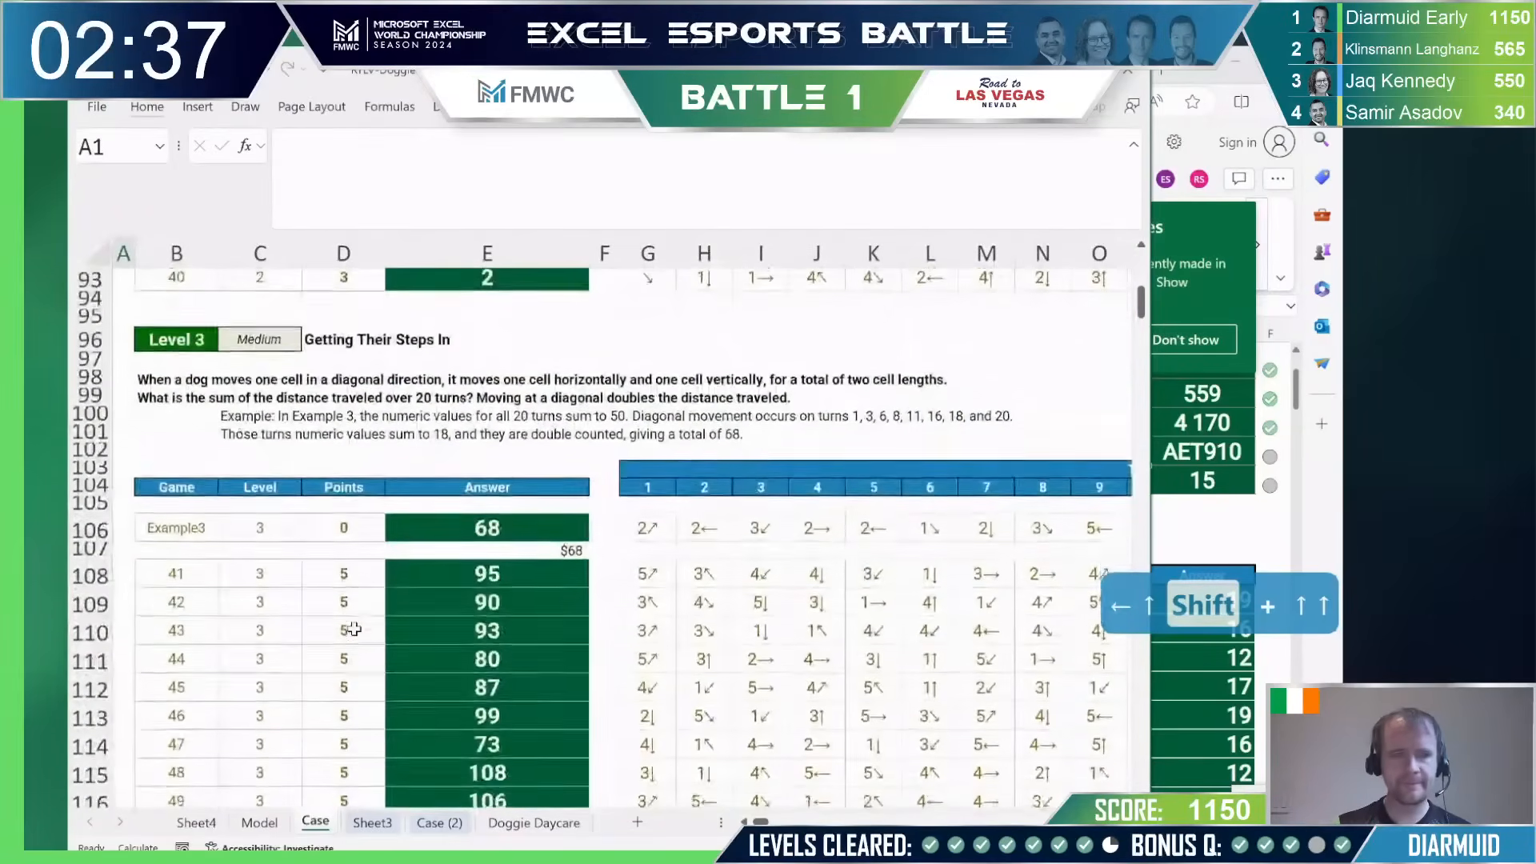
scroll(355, 629, "down", 12)
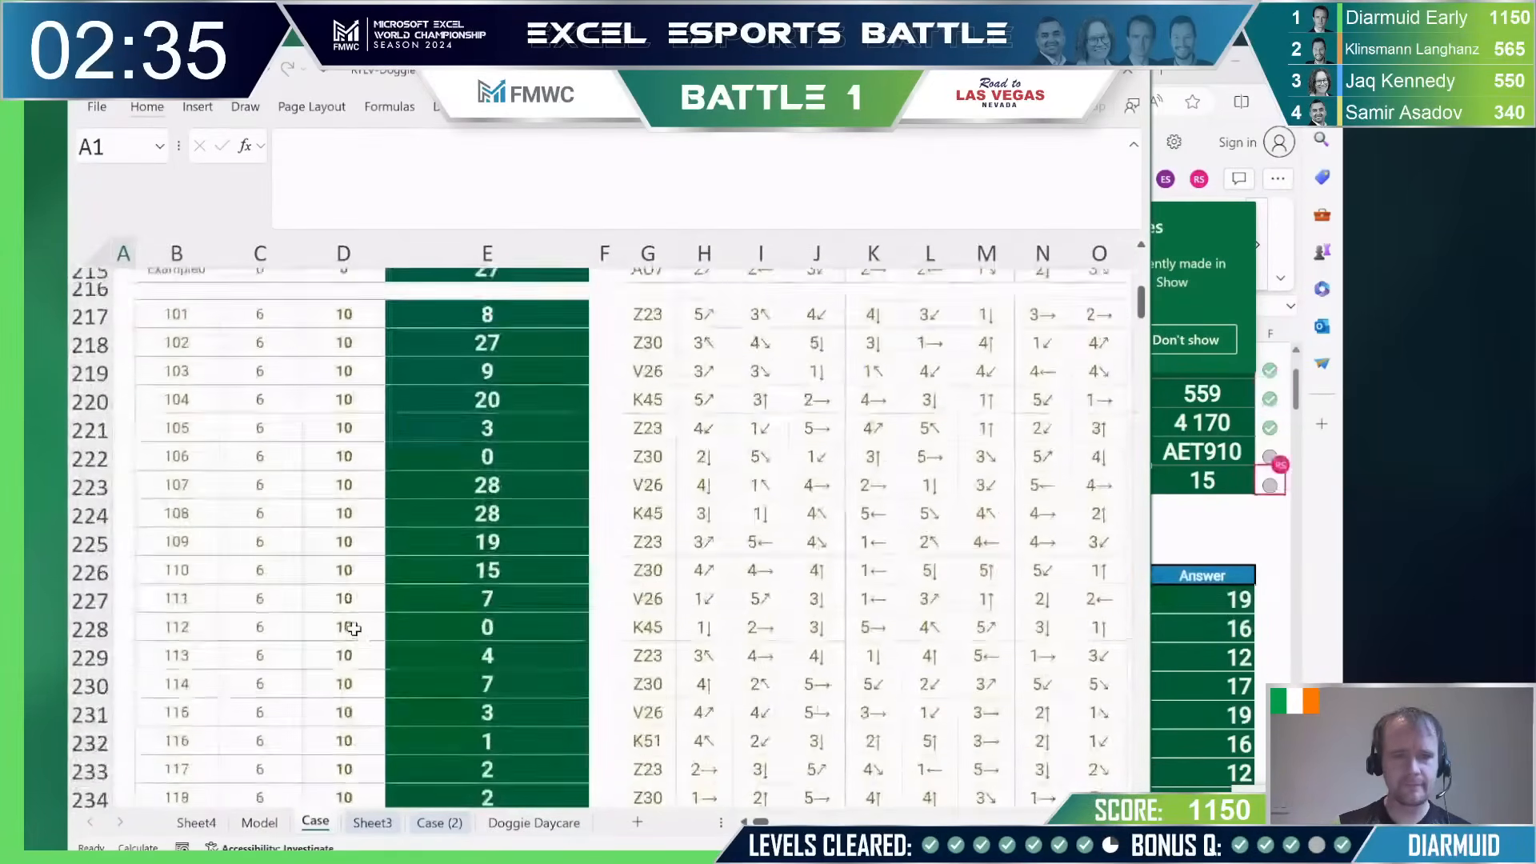
scroll(354, 629, "up", 2)
scroll(354, 629, "down", 2)
scroll(354, 629, "up", 7)
scroll(354, 629, "right", 1)
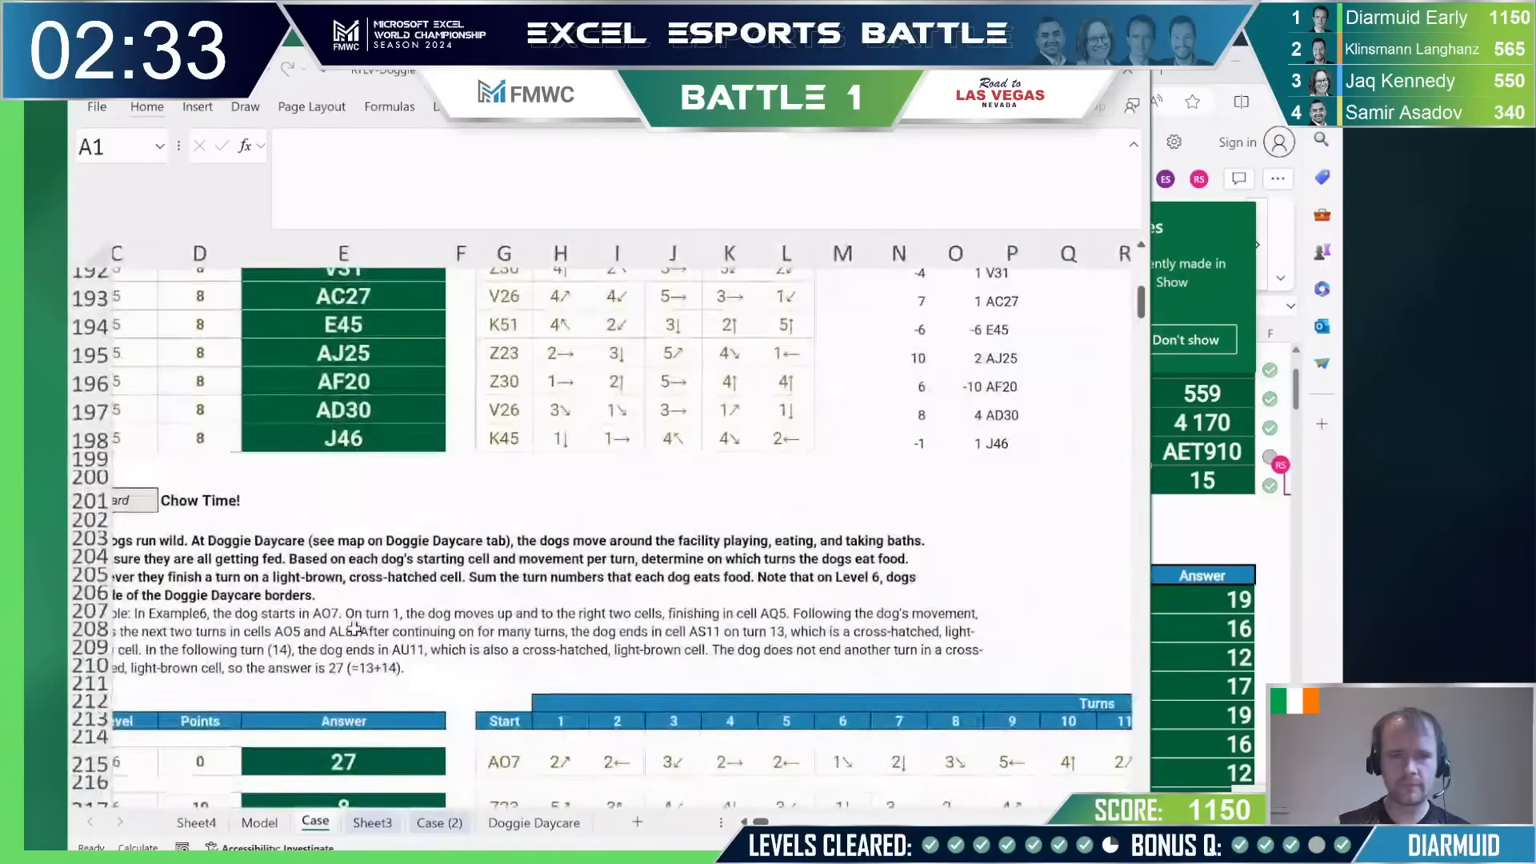
Step: Search the Case sheet for "aaa" to find the working that starts from cell AAA1000
key("ctrl+f")
type("aaa")
key("Return")
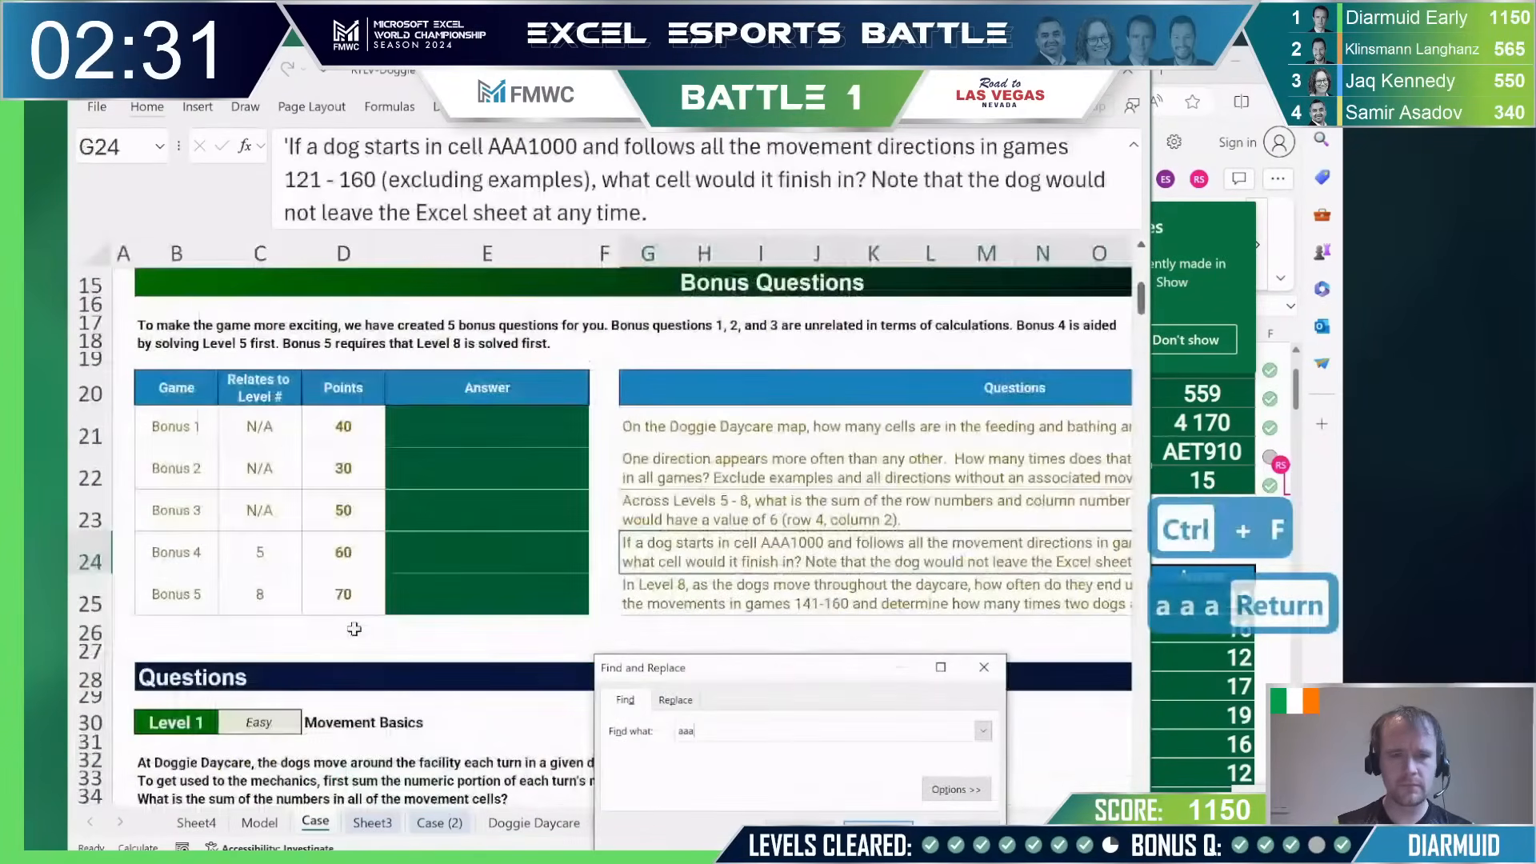
key("Return")
key("Escape")
Step: Examine the formulas beside AAA1000 in row 239, from the movement sum in J239 to the final address in L239
key("Right")
key("Right")
key("Right")
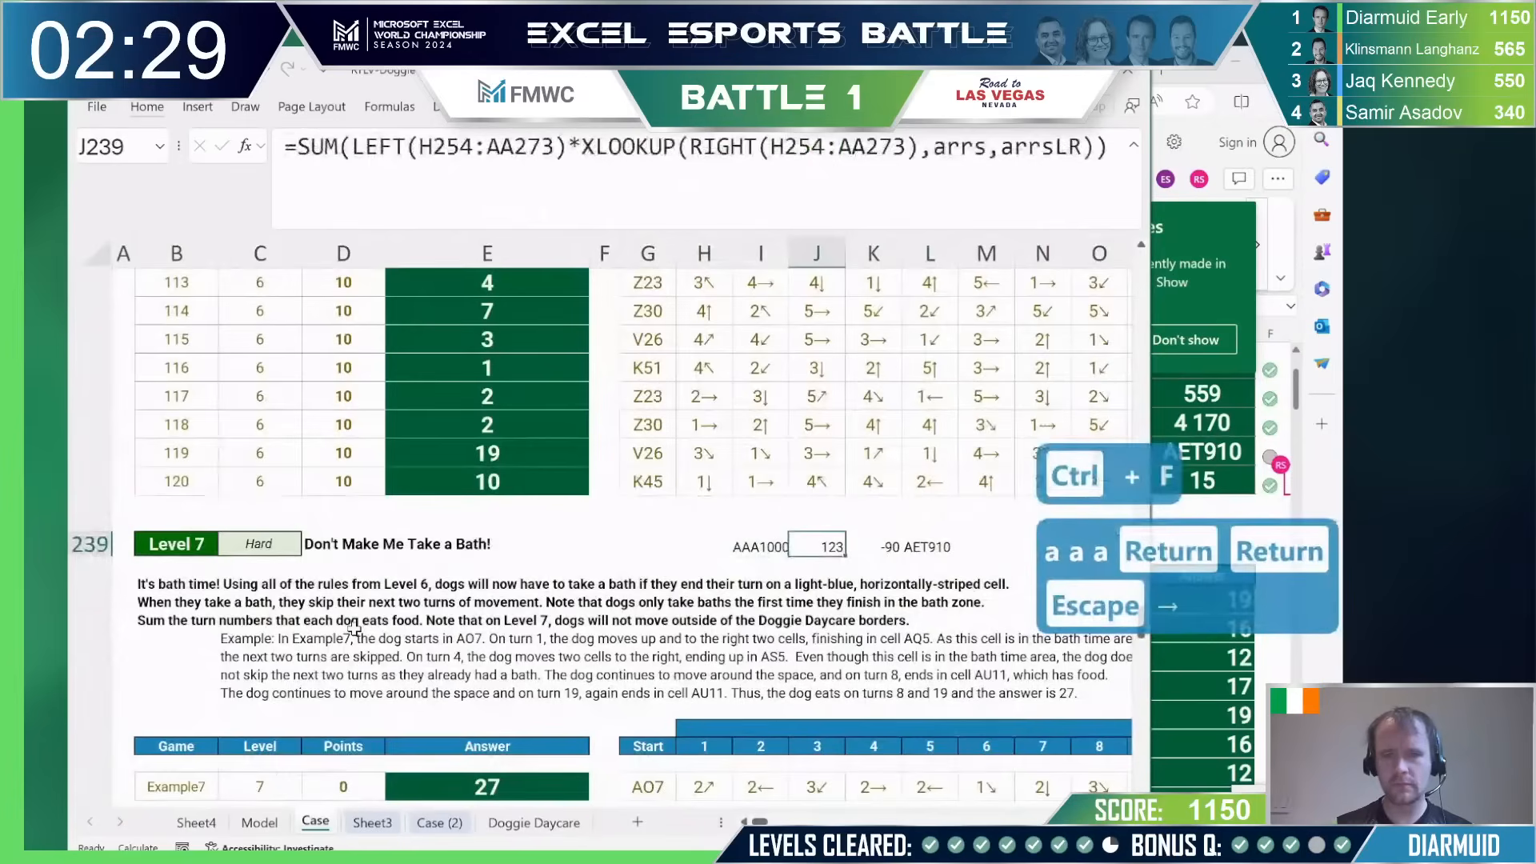
key("Left")
key("Right")
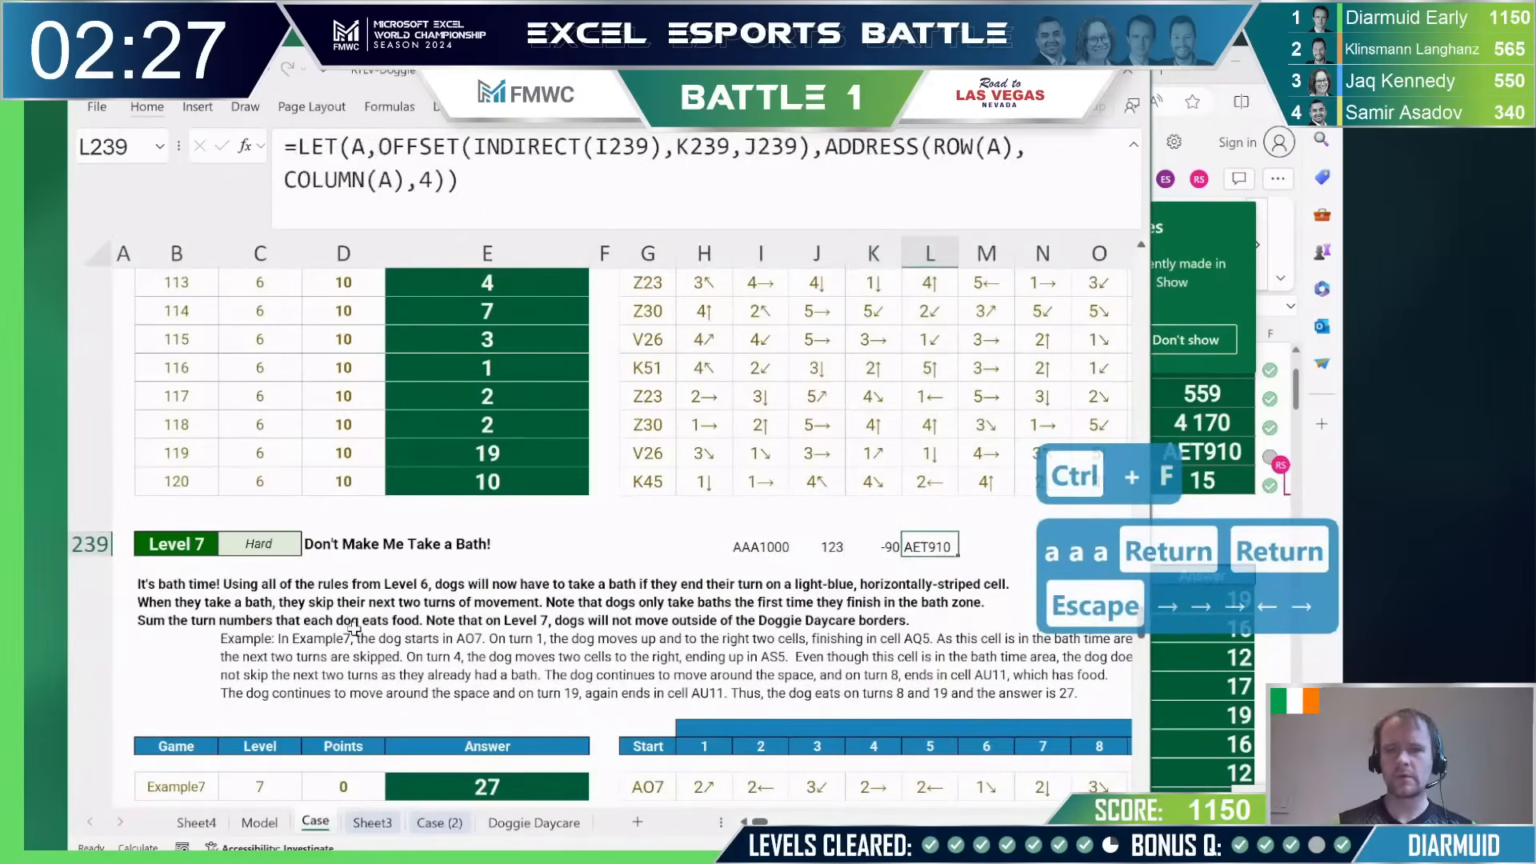
left_click(865, 179)
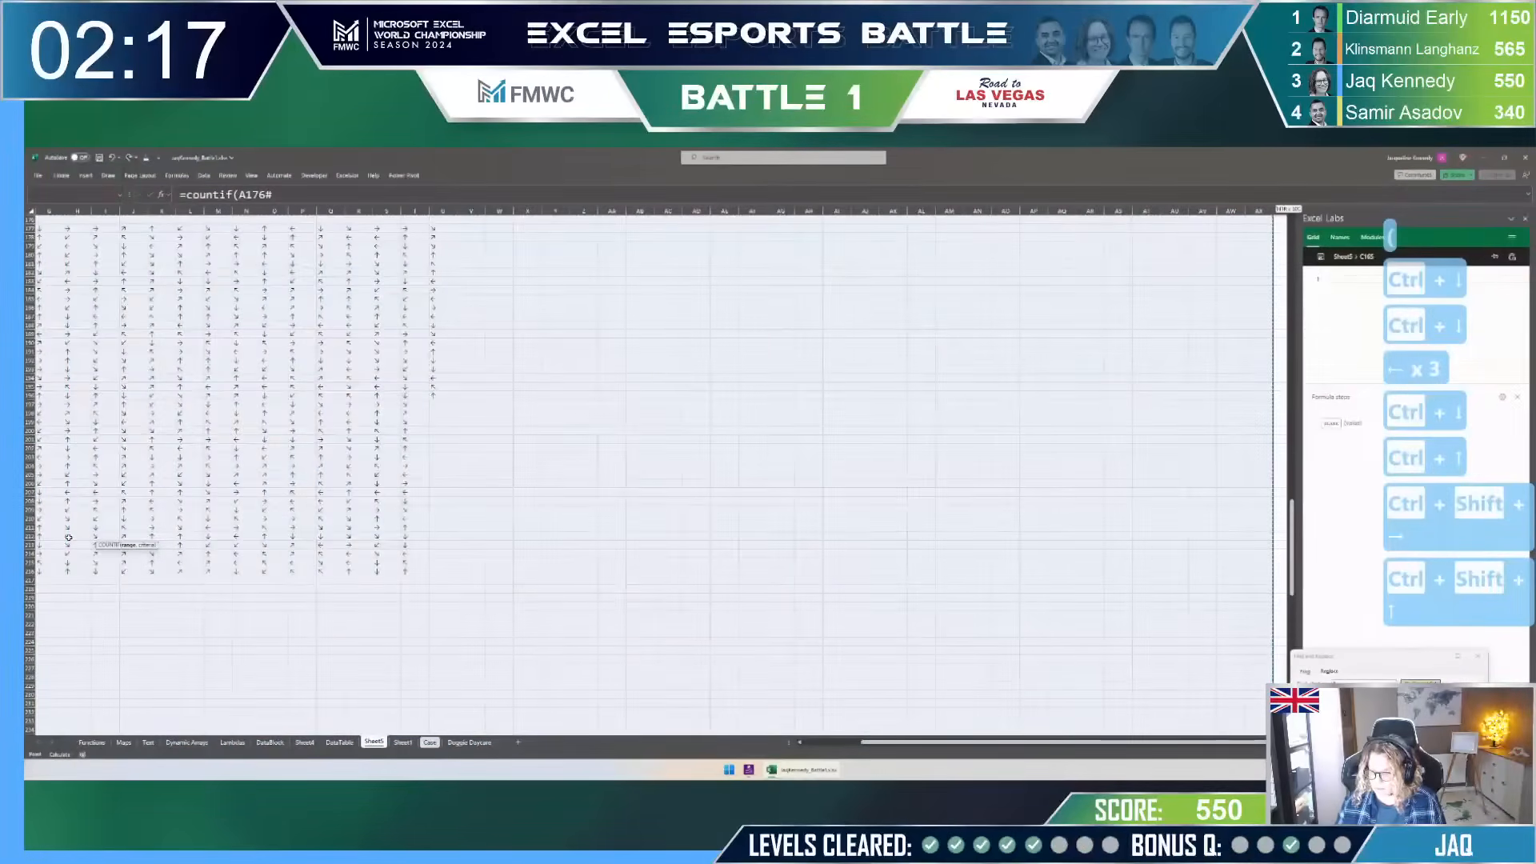
Step: Complete the formula =COUNTIF(A176#,B165) in C165 to count the first direction arrow in the movement array
scroll(112, 564, "up", 15)
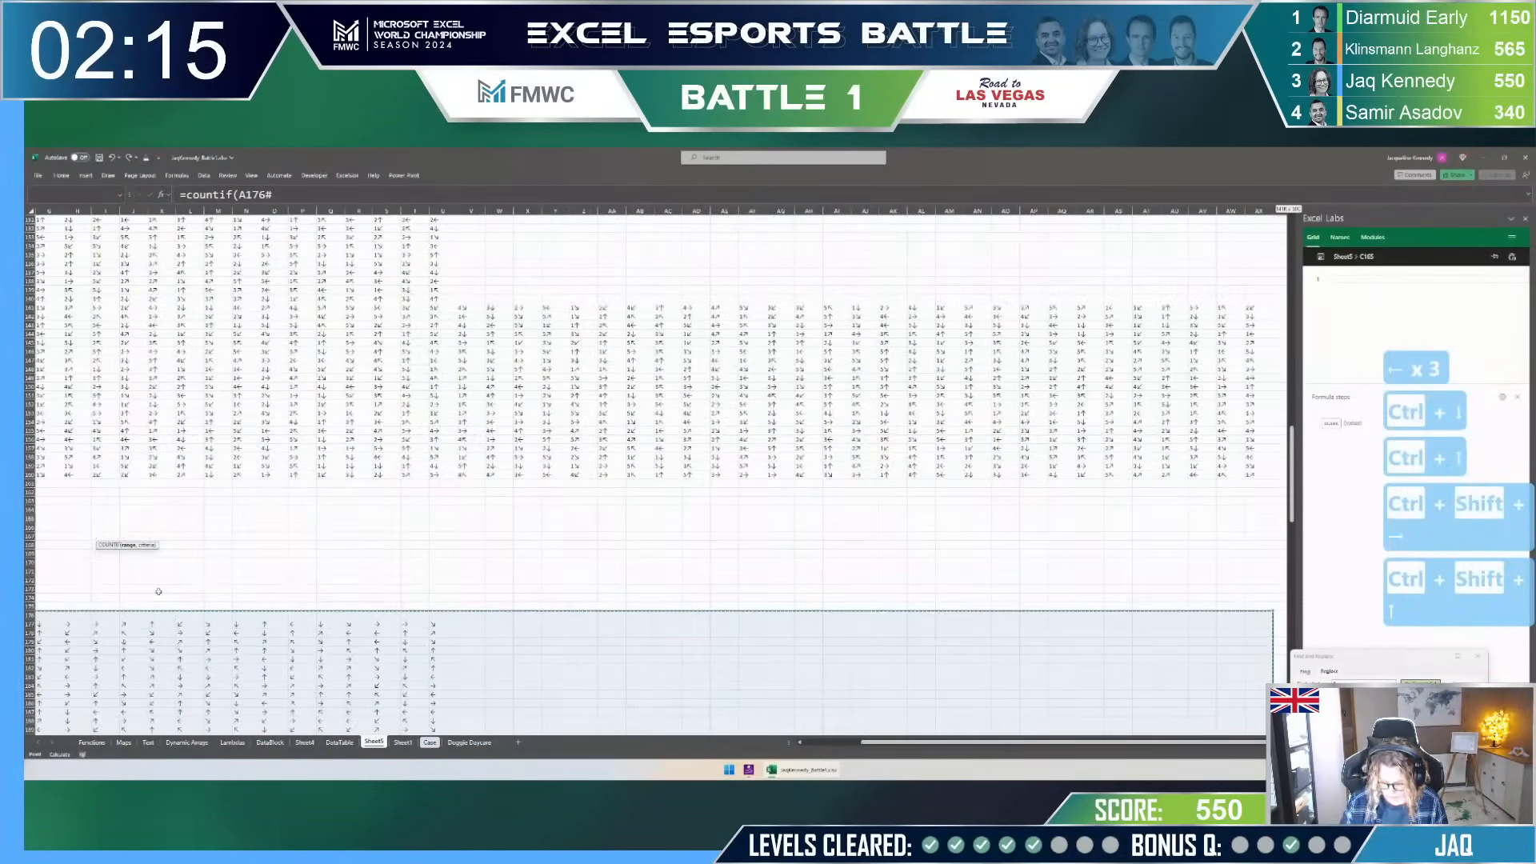
type(",")
key("Left")
key("Return")
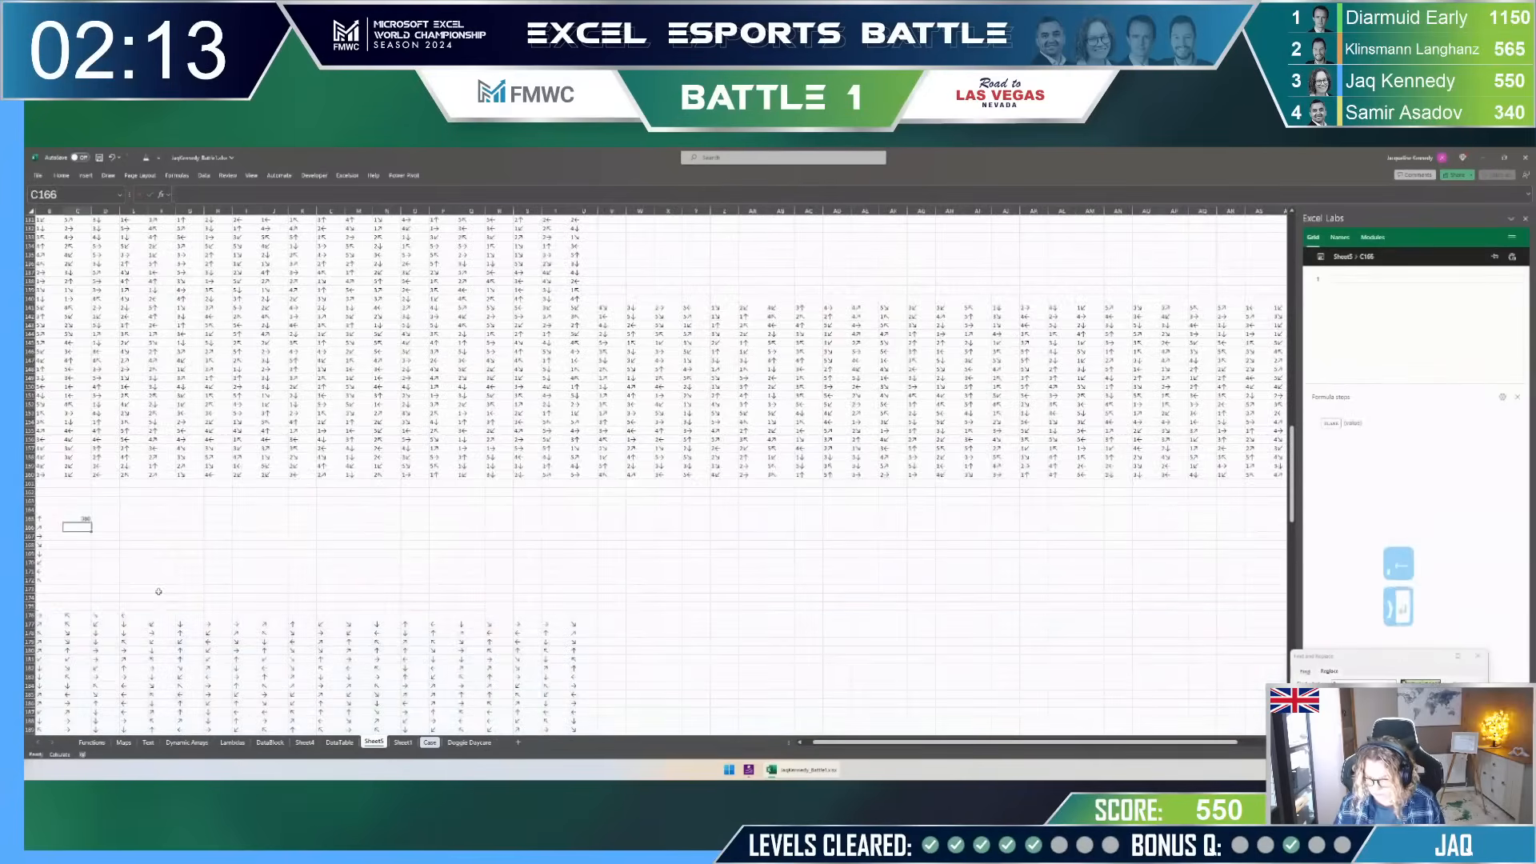
Step: Fill the COUNTIF formula from C165 down to C172, alongside all eight direction arrows
key("Left")
key("Up")
key("ctrl+Down")
key("Right")
key("ctrl+shift+Up")
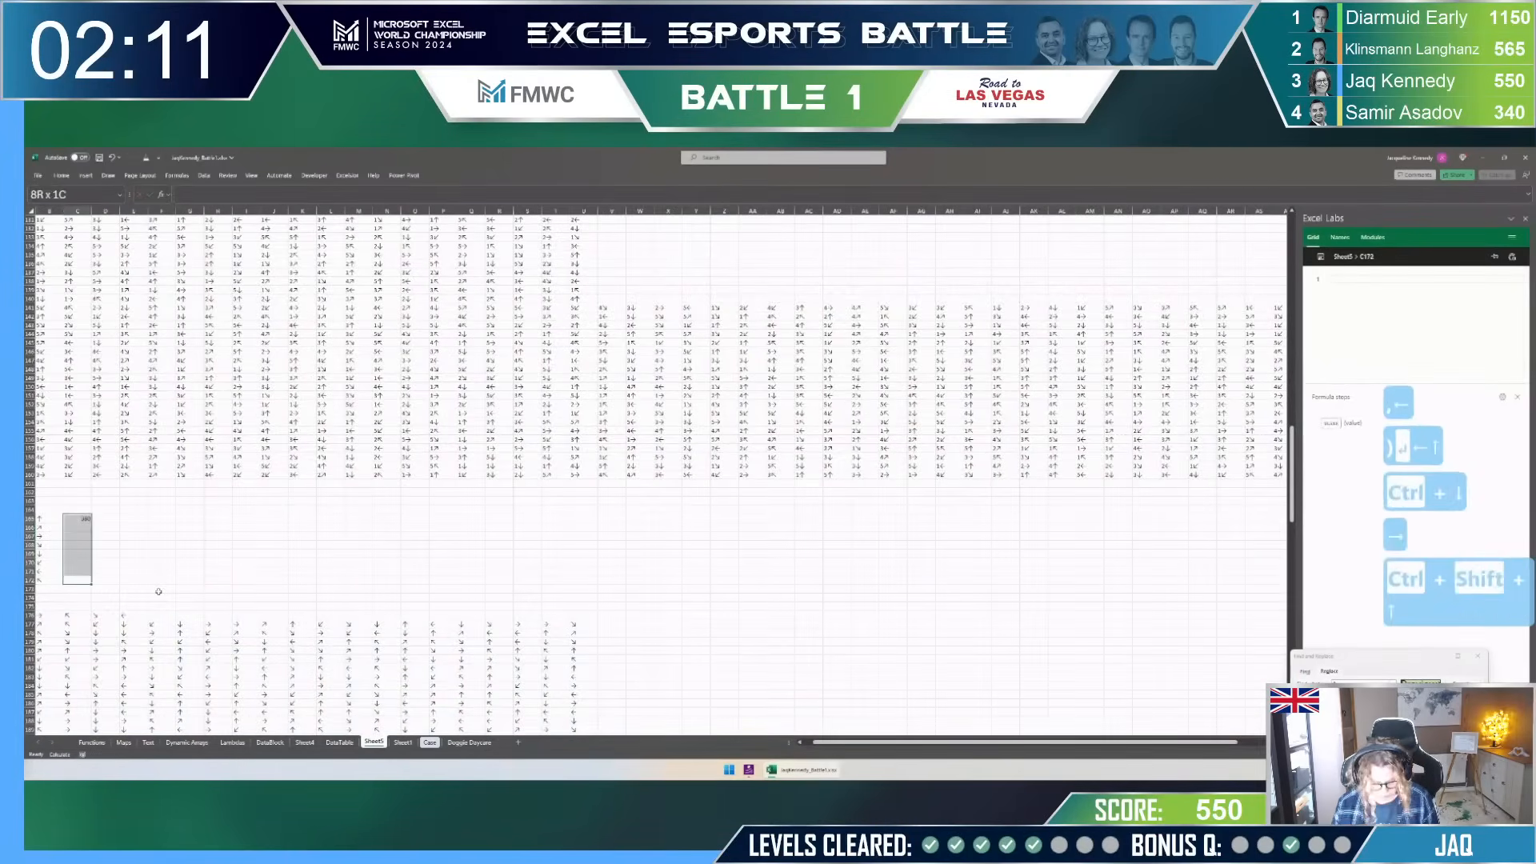
key("ctrl+d")
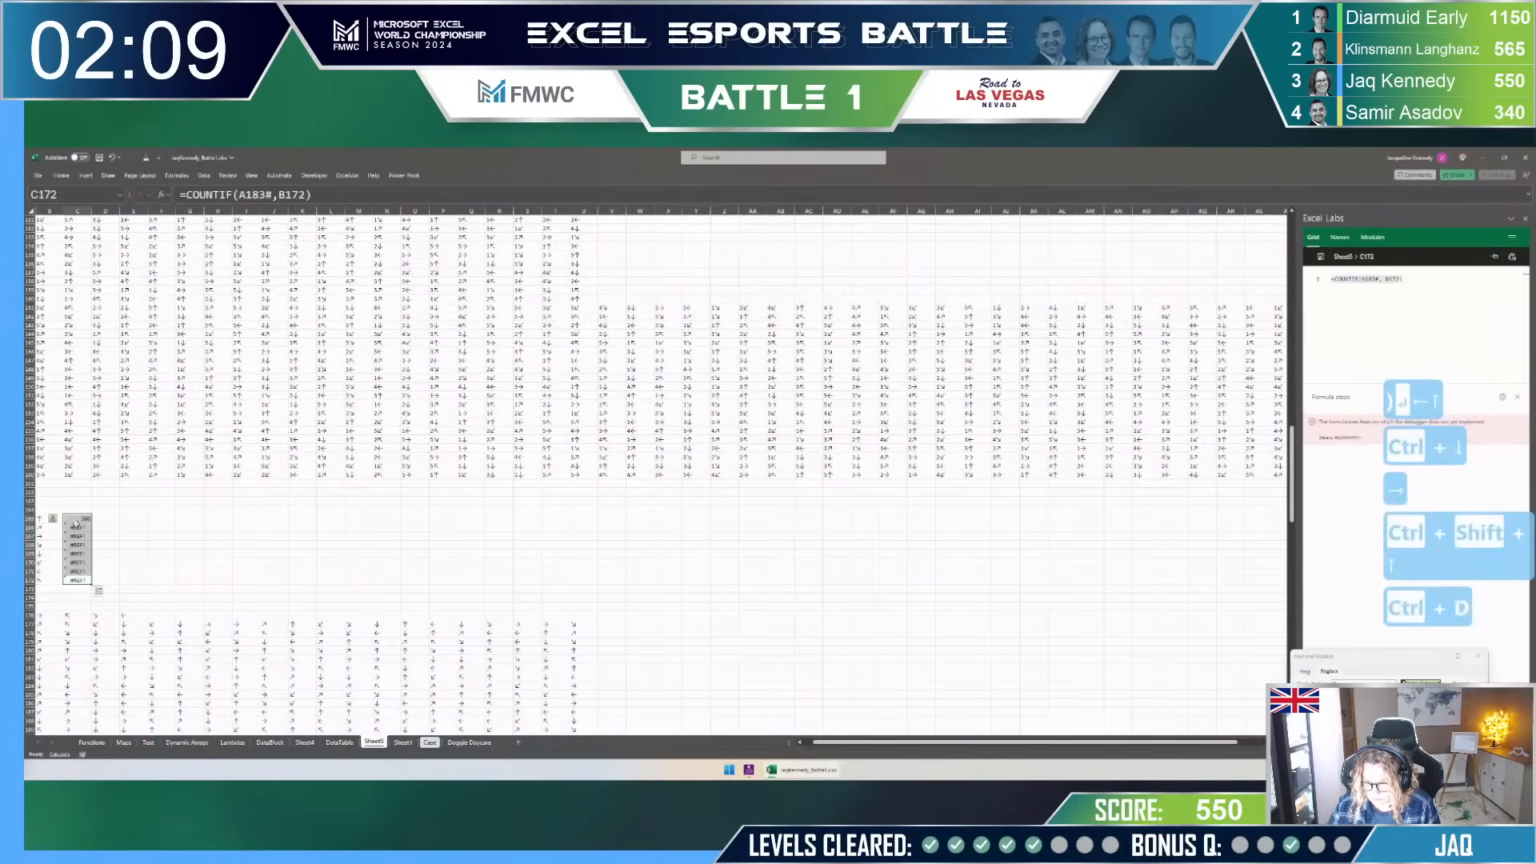
Step: Anchor the range so C165 reads =COUNTIF($A$176#,B165), and refill the formula down to C172
left_click(76, 520)
key("F2")
key("Left")
key("Left")
key("Left")
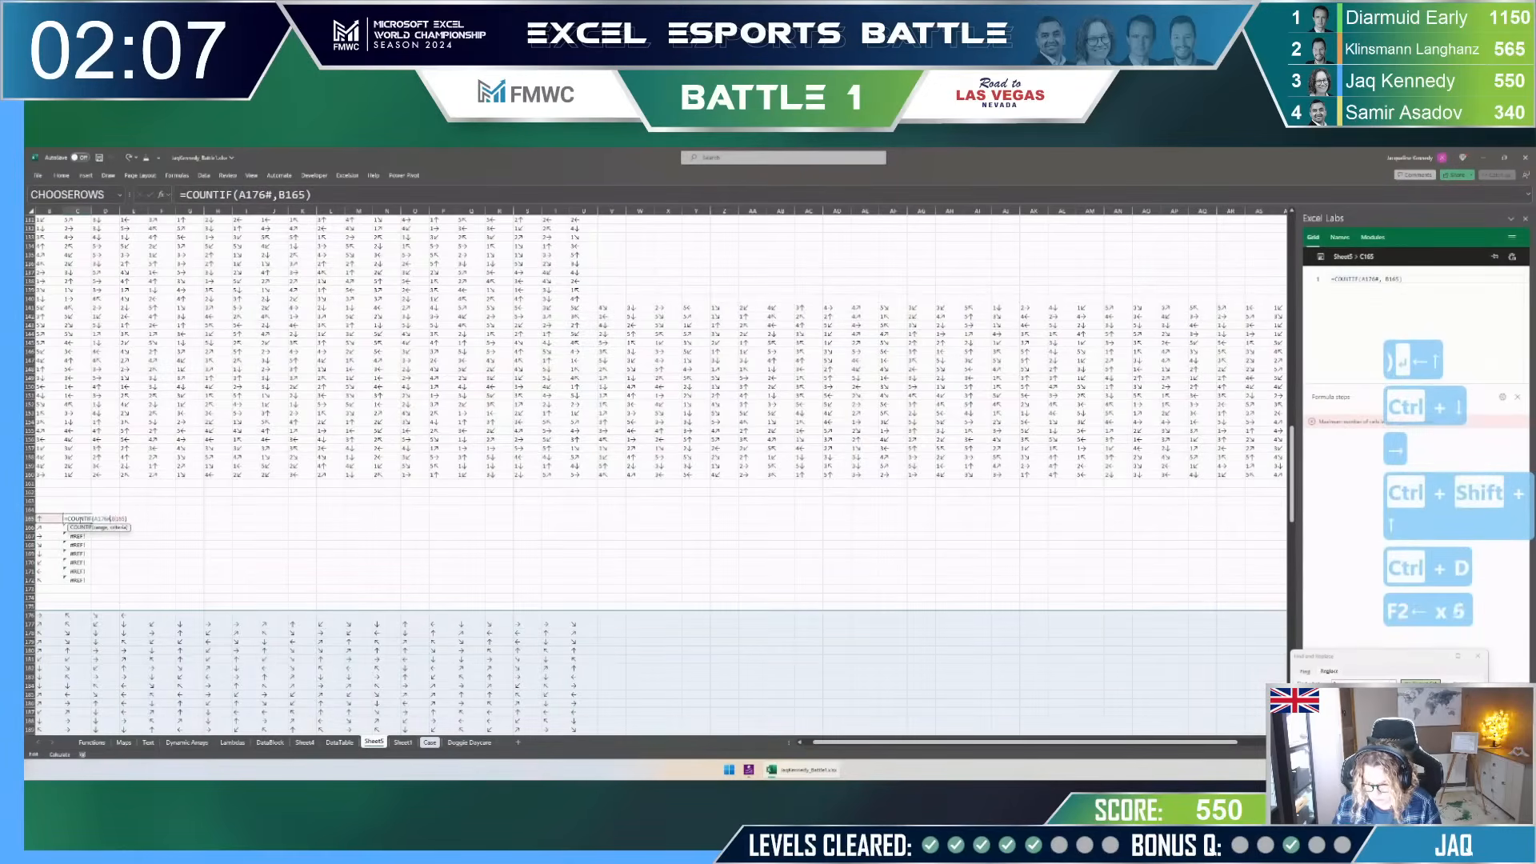
key("Left")
key("F4")
key("Return")
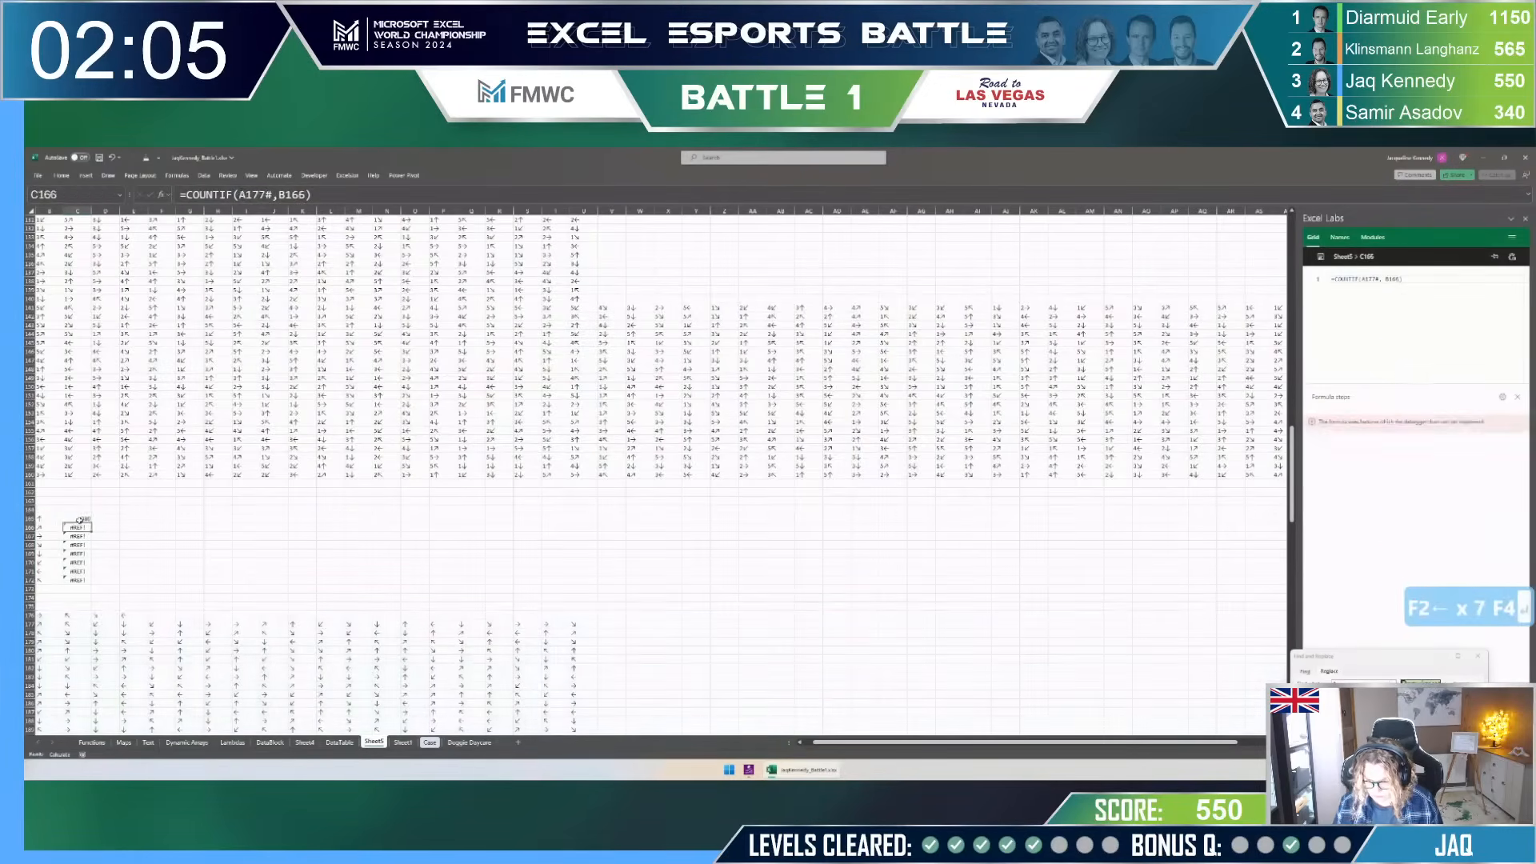
key("Up")
key("ctrl+shift+Down")
key("ctrl+d")
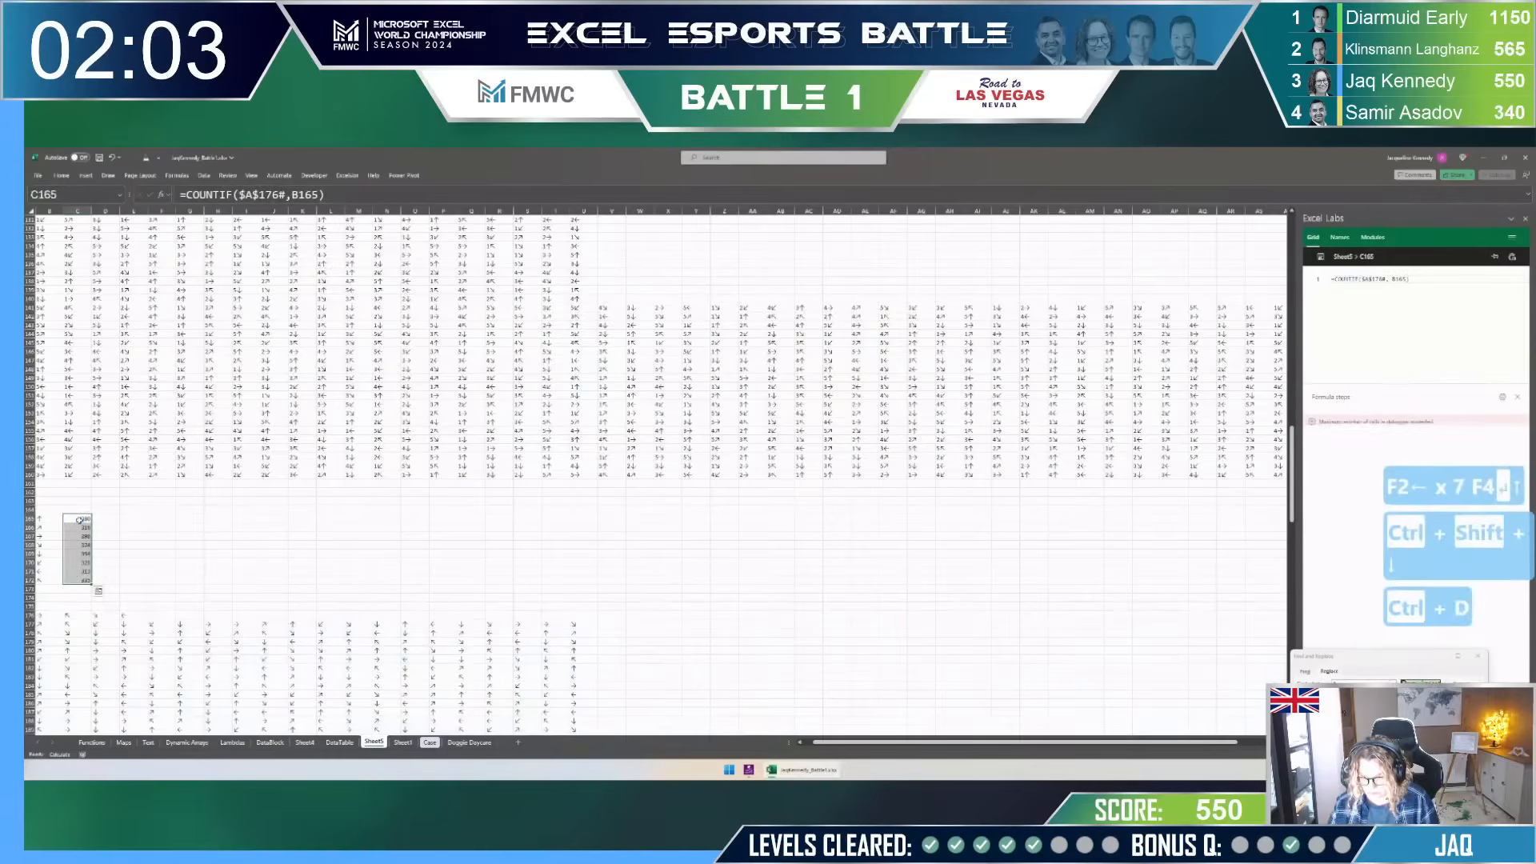
Step: Get the highest direction count in C162 with MAX over C165:C172, and enter 398 as the answer
left_click(79, 492)
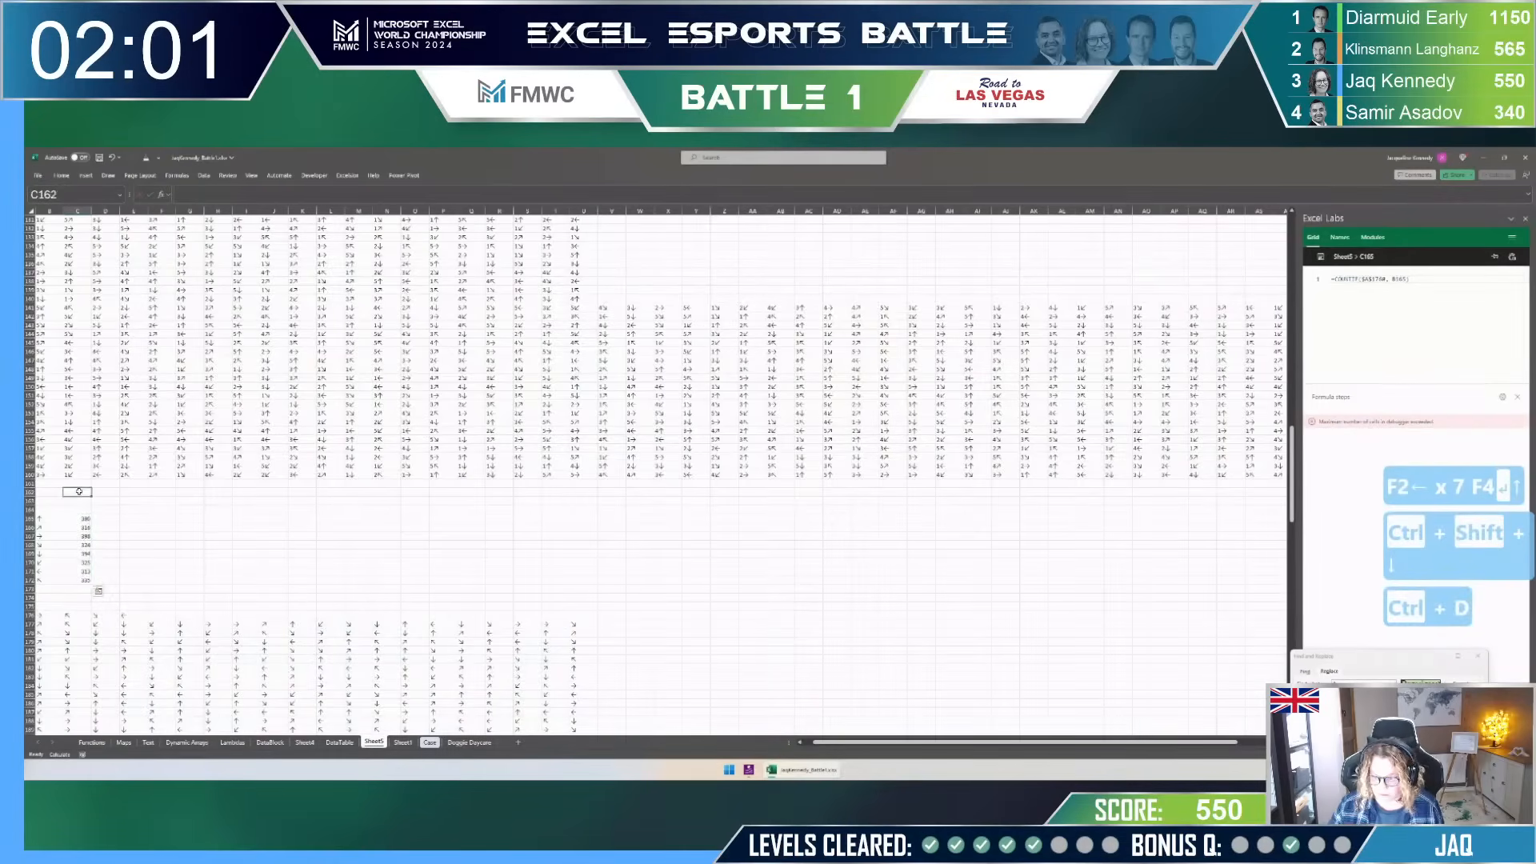
type("=max(")
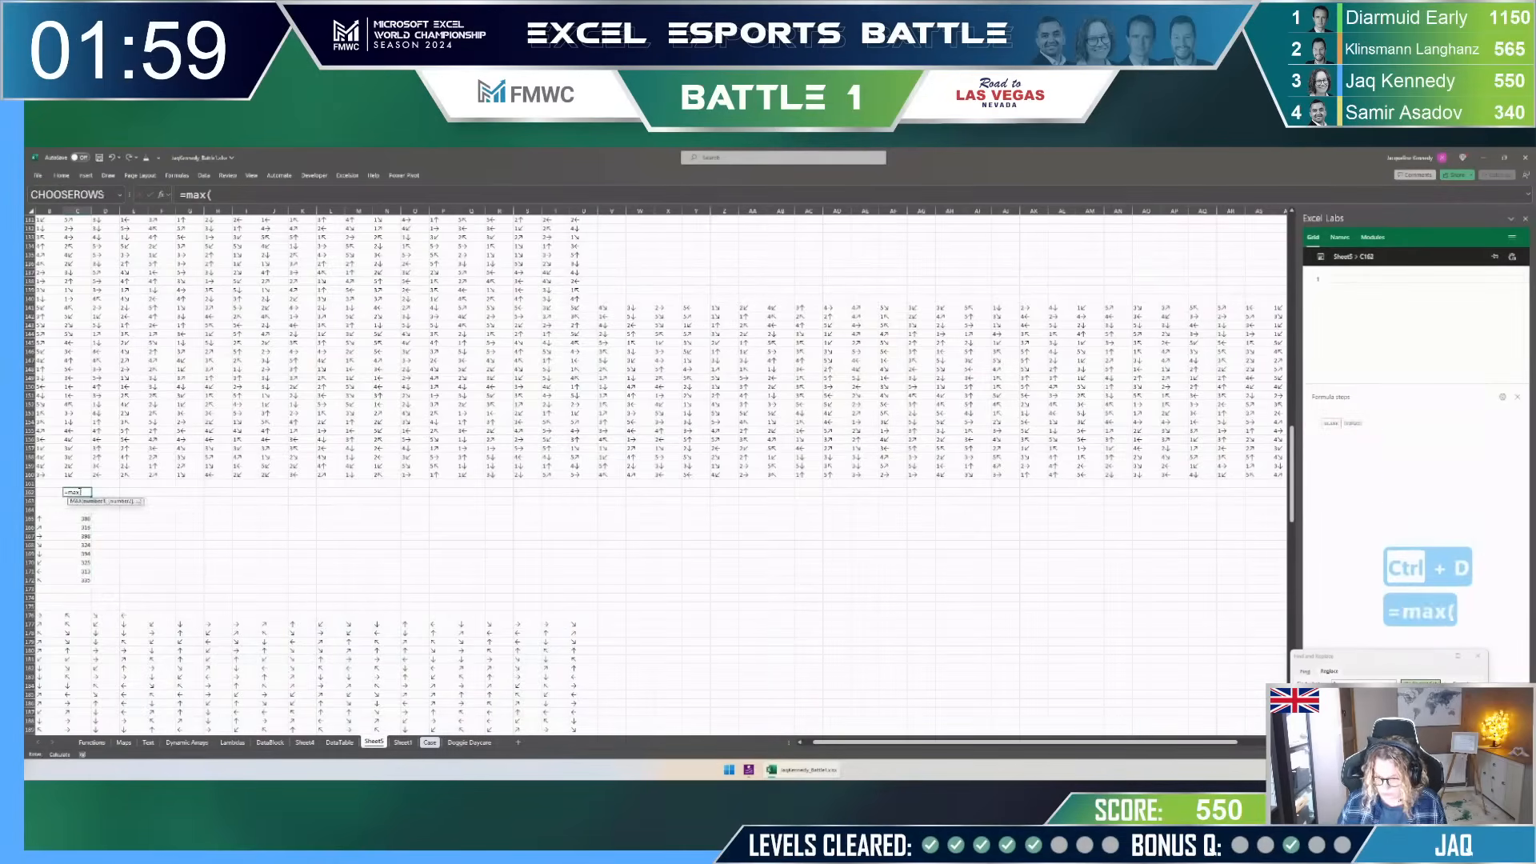
key("ctrl+Down")
key("ctrl+shift+Down")
type(")")
key("Return")
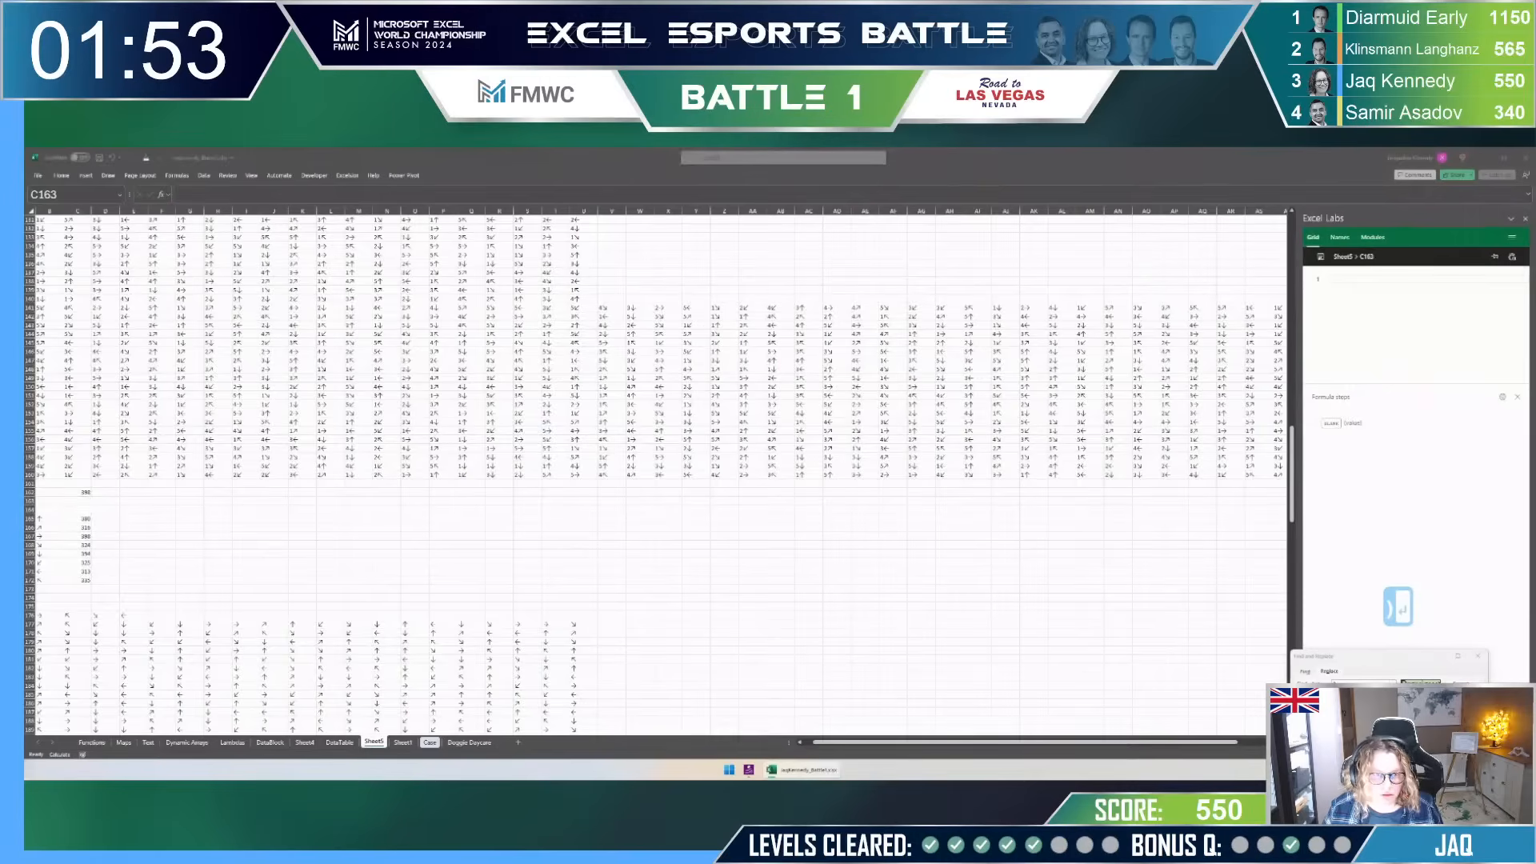
type("398")
key("Return")
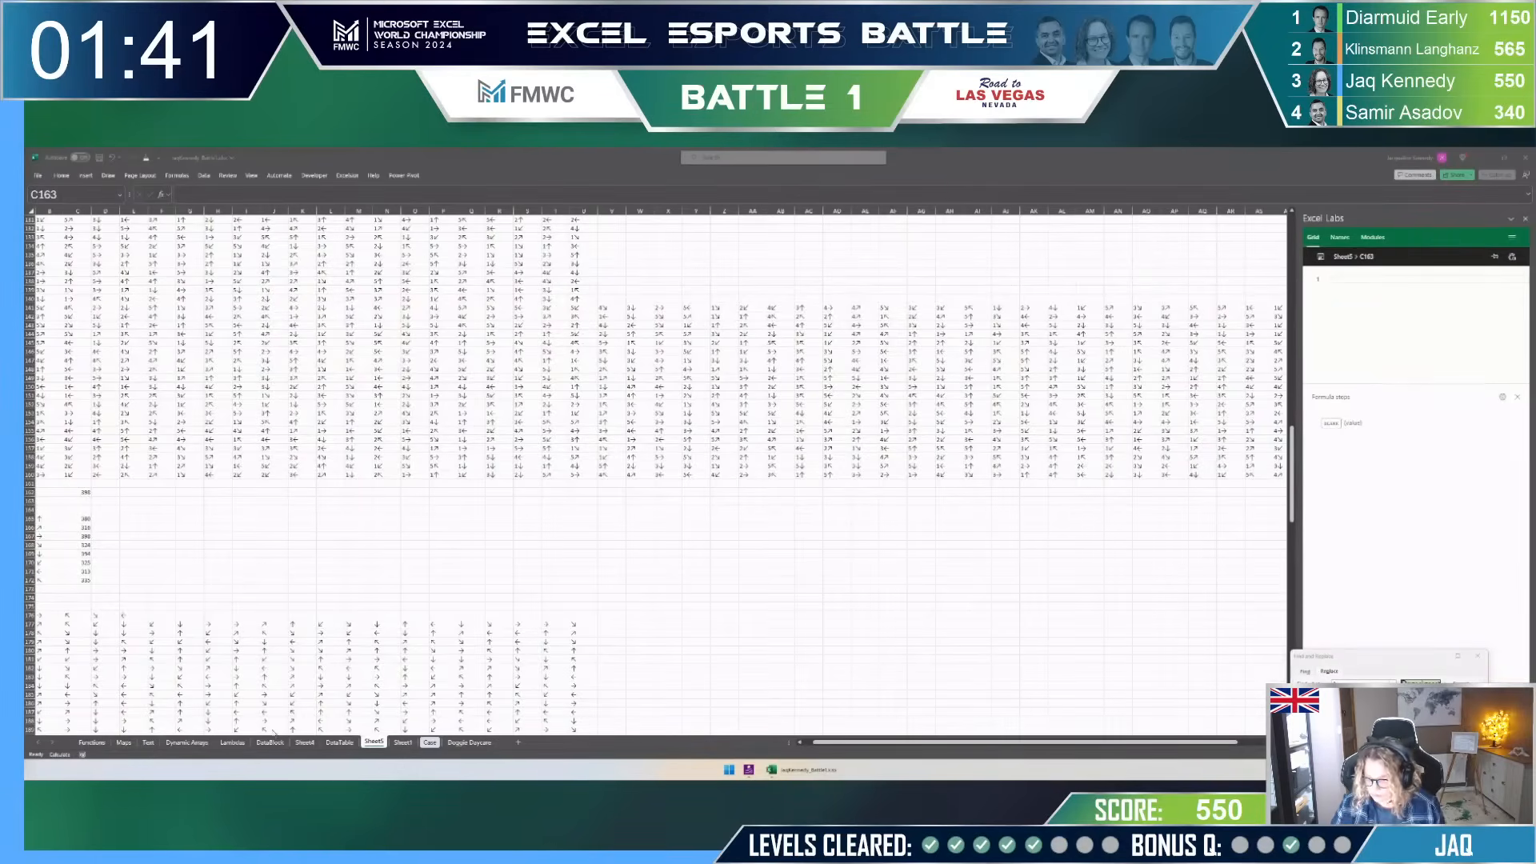
Step: Look through Sheet4 and the reference sheets for the movement data, and open the DataBlock sheet
left_click(308, 744)
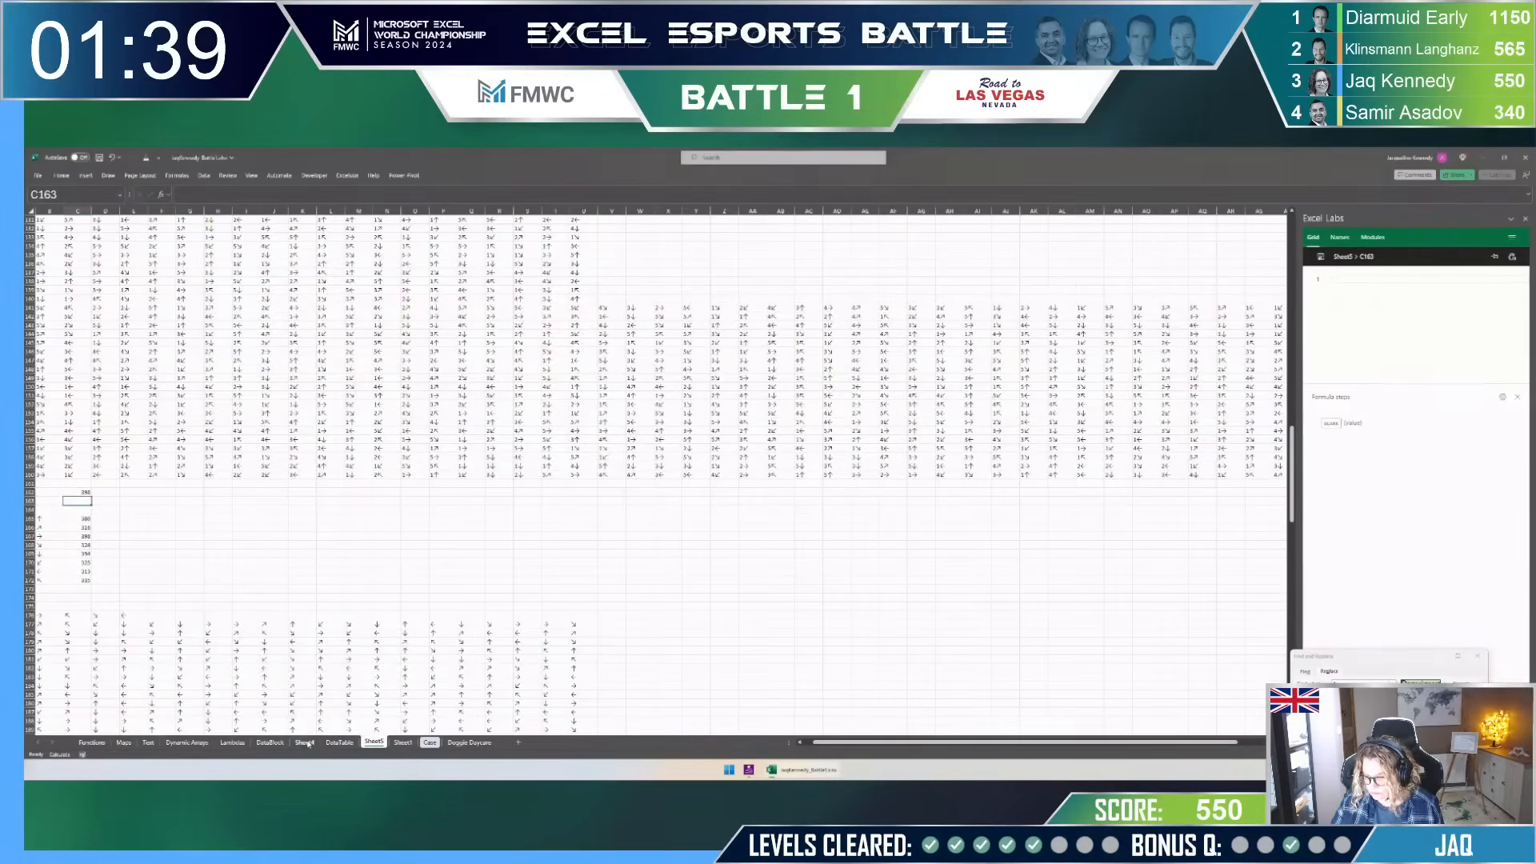
left_click(308, 744)
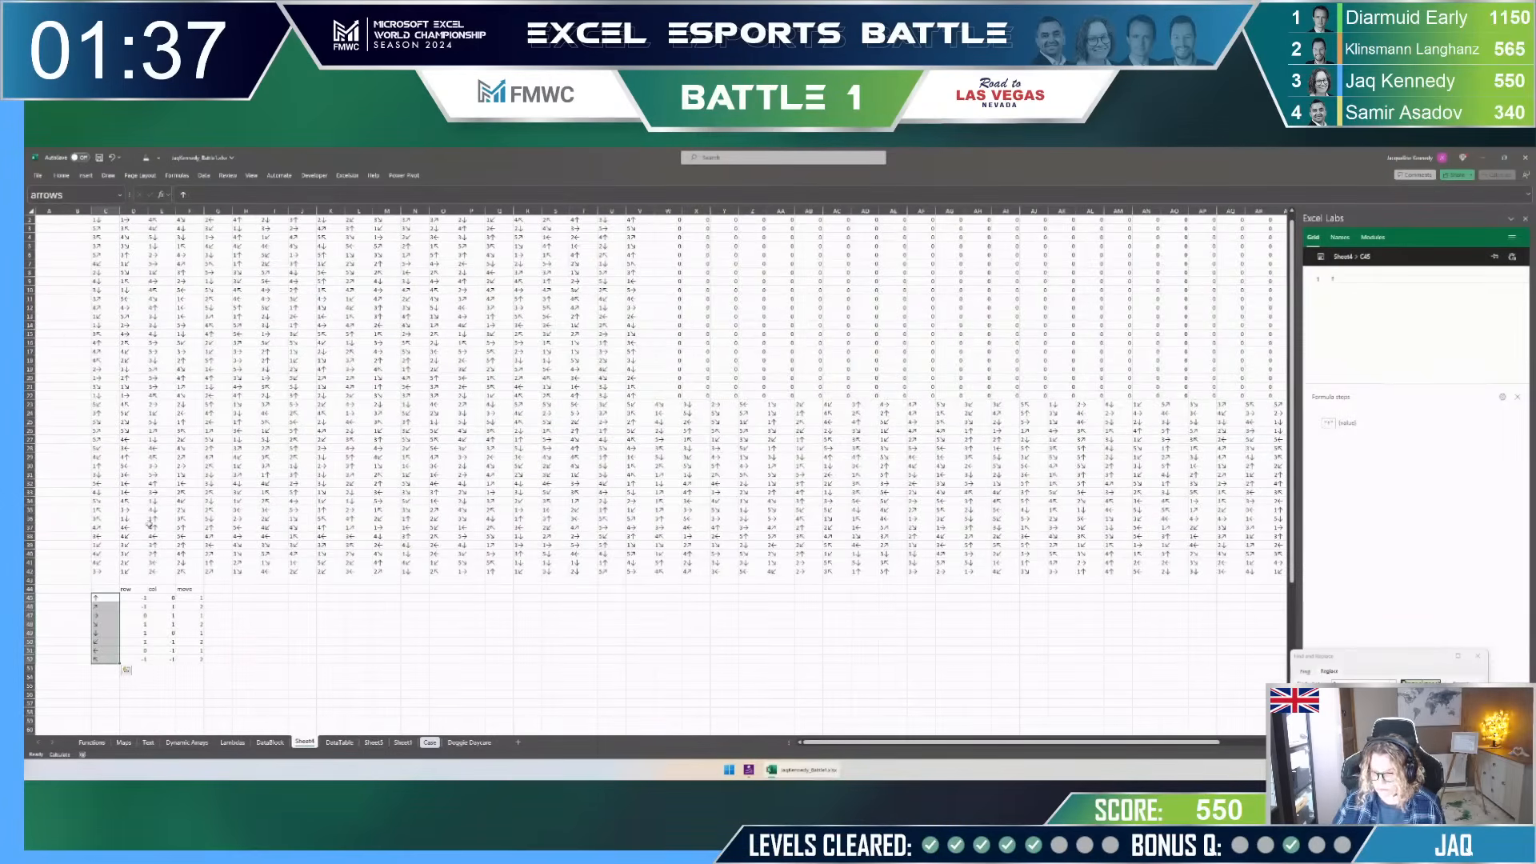
scroll(148, 524, "up", 1)
key("ctrl+Page_Up")
key("ctrl+Page_Up")
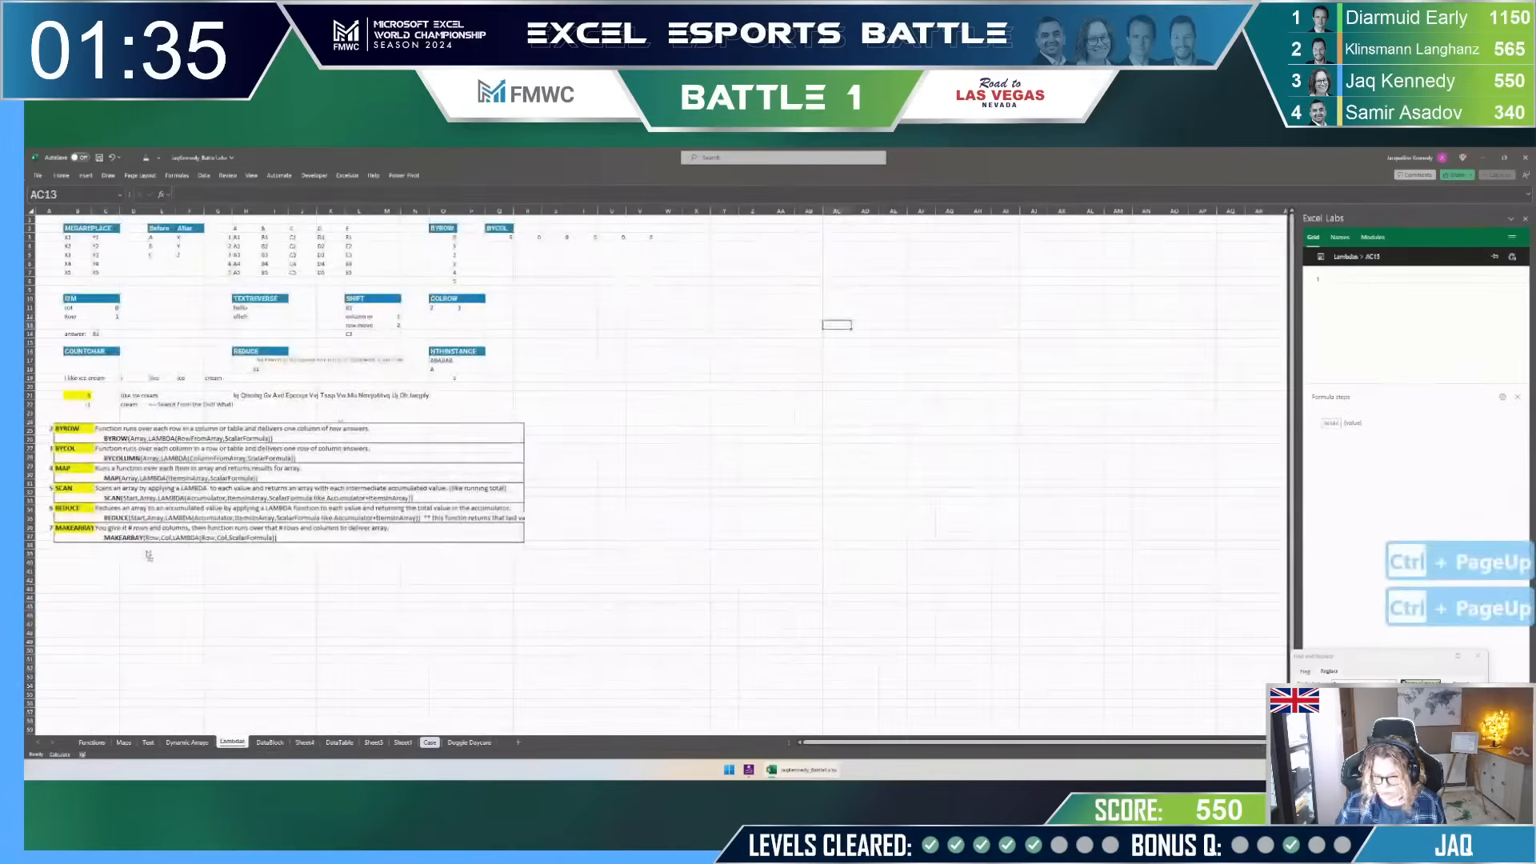
key("ctrl+Page_Up")
key("ctrl+Page_Up")
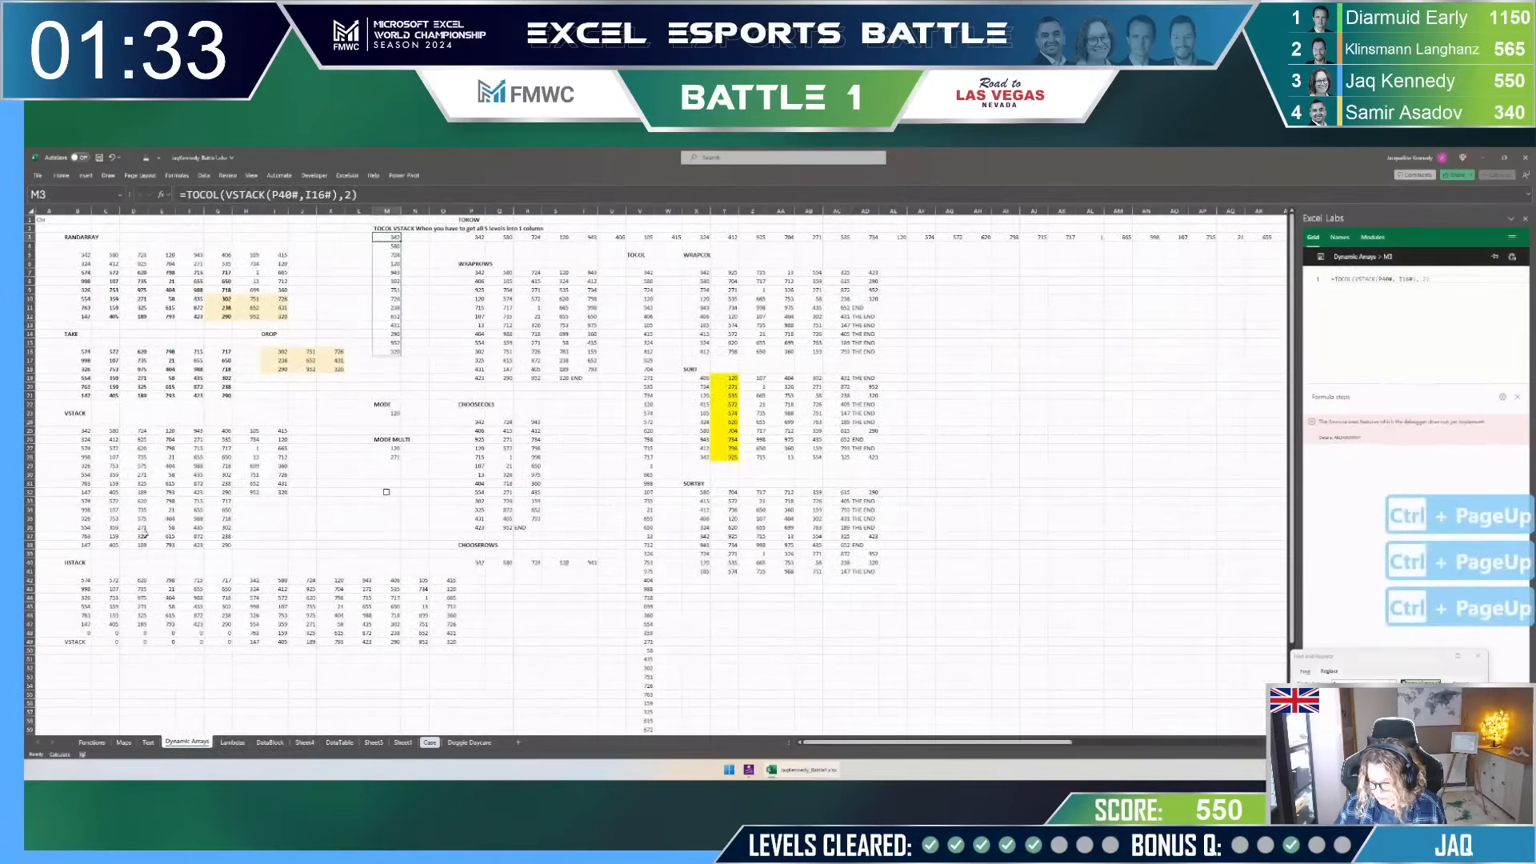
key("ctrl+Page_Down")
key("ctrl+Page_Down")
key("ctrl+Page_Down")
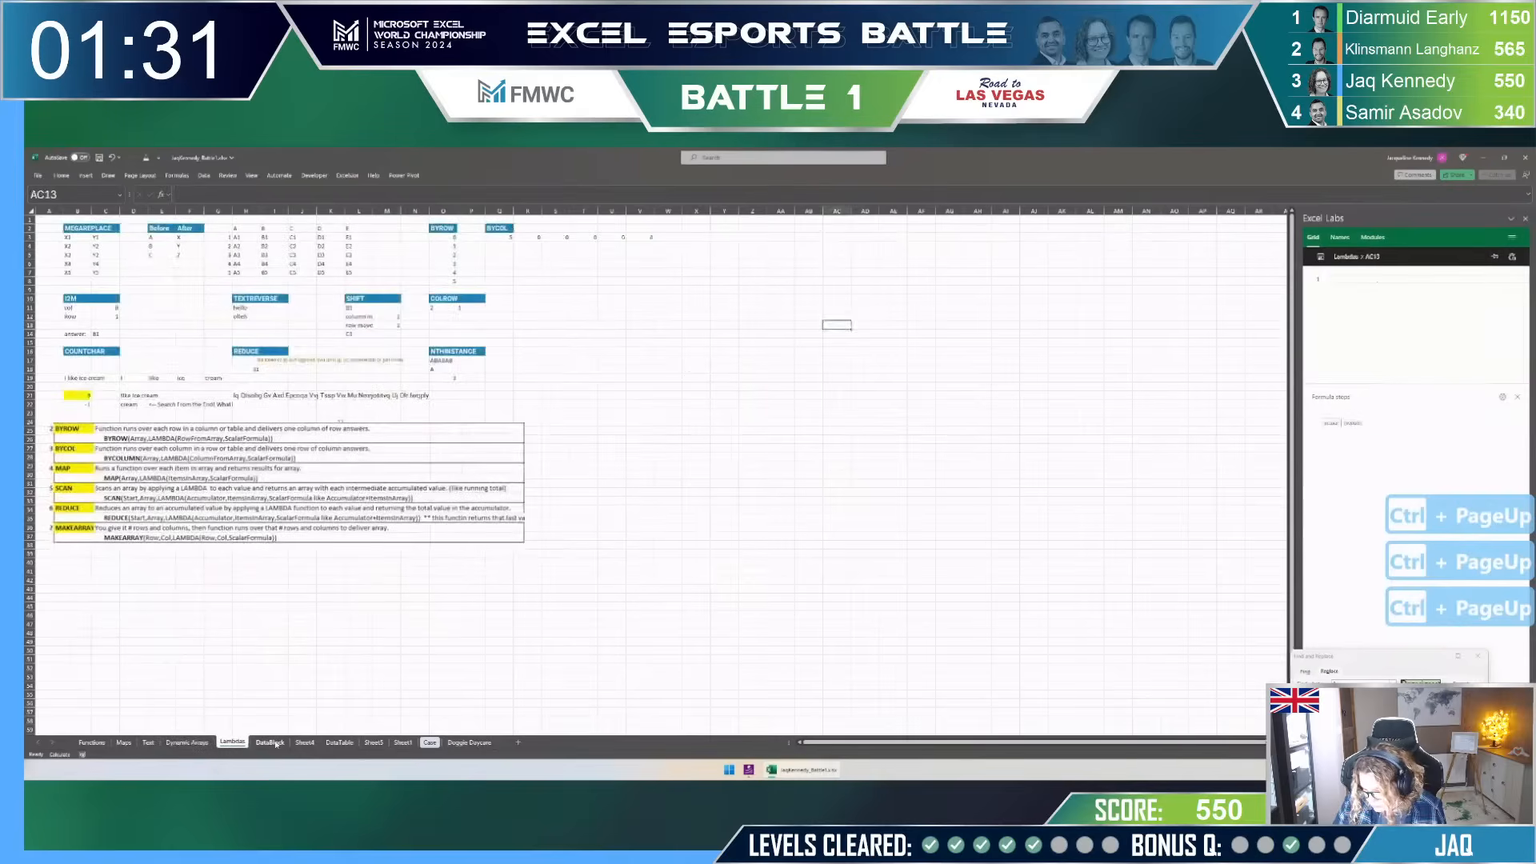
key("ctrl+Page_Up")
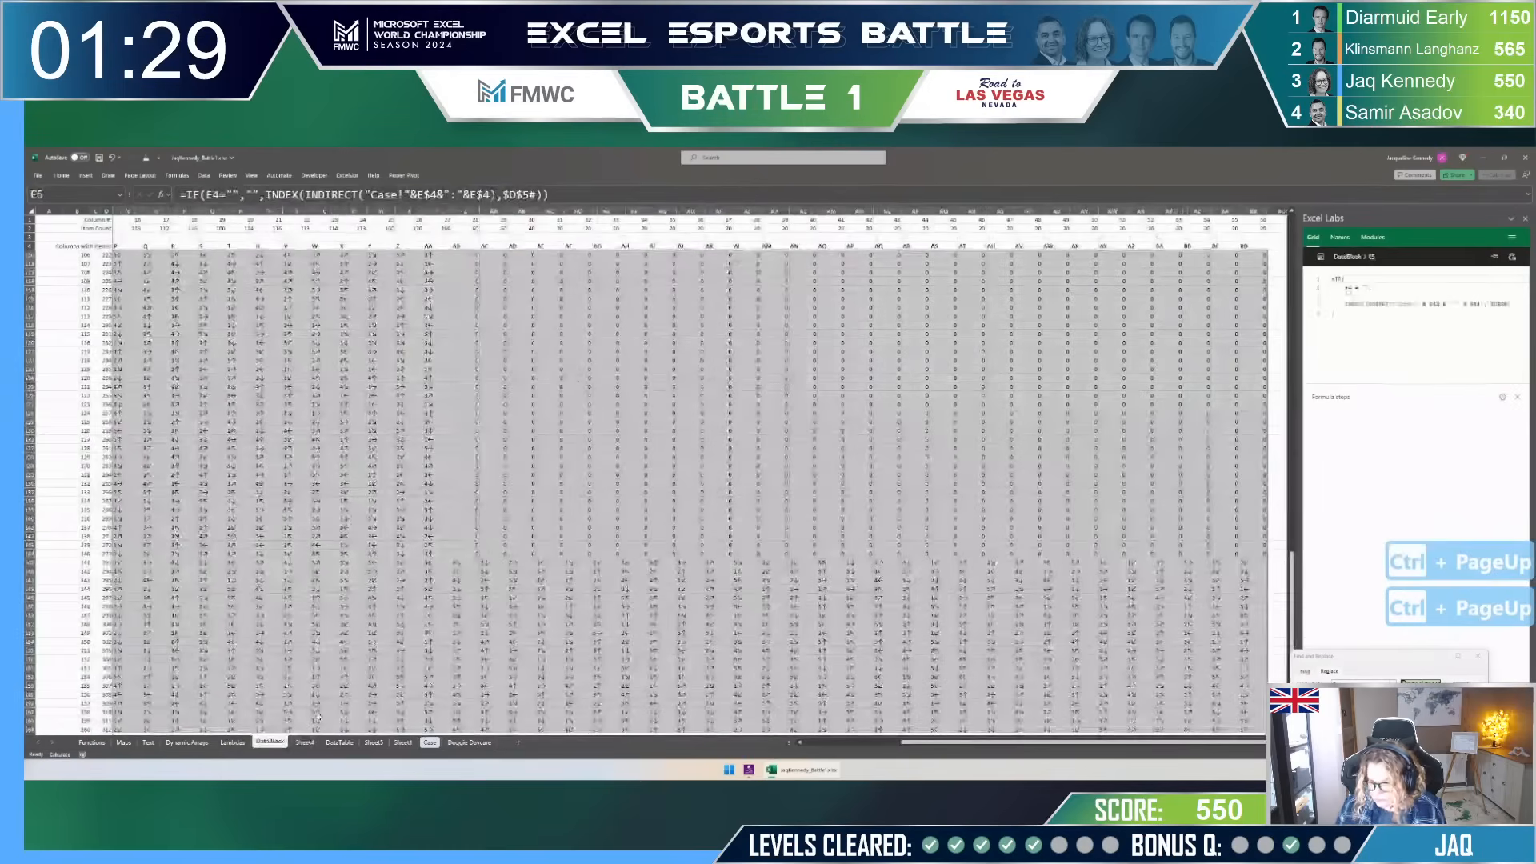
Step: Copy the DataBlock range from row 125 to its last row and column, and paste it as values at A1 of a new sheet
left_click(82, 389)
key("Right")
key("Right")
key("Right")
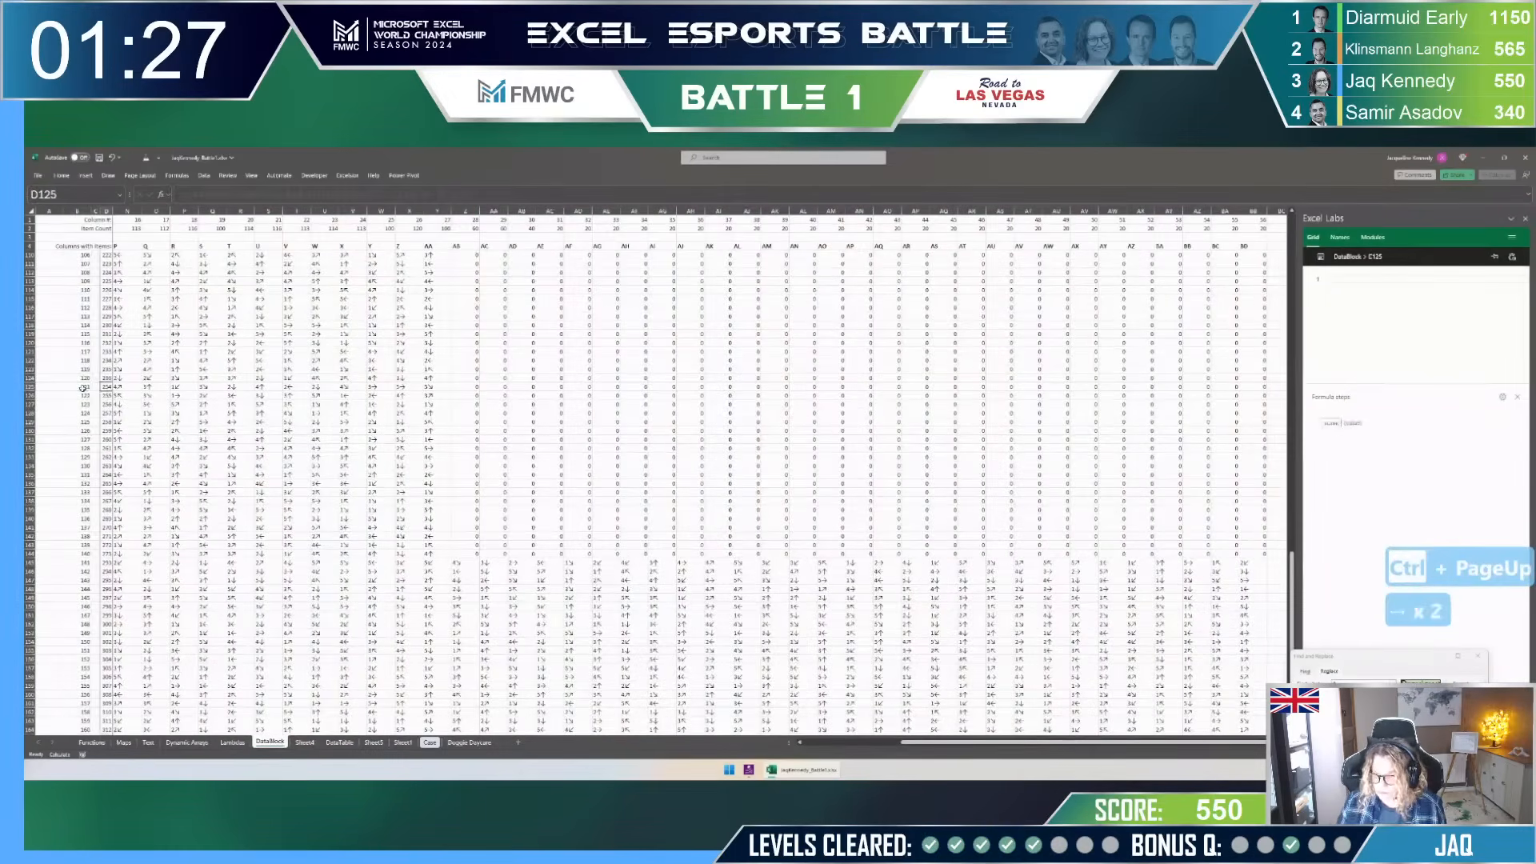
key("ctrl+shift+Right")
key("ctrl+shift+Down")
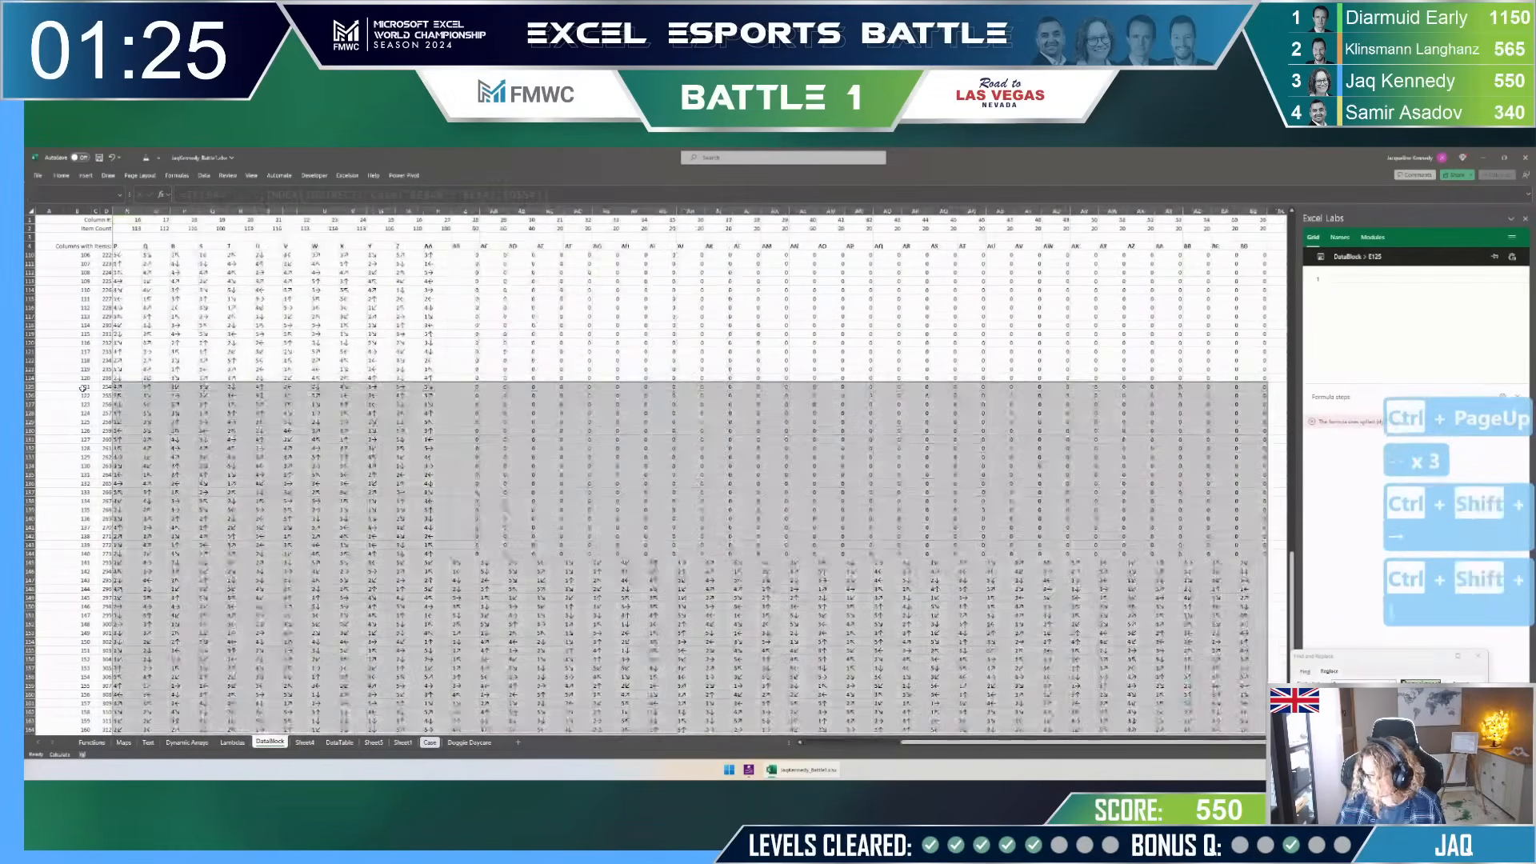
key("ctrl+c")
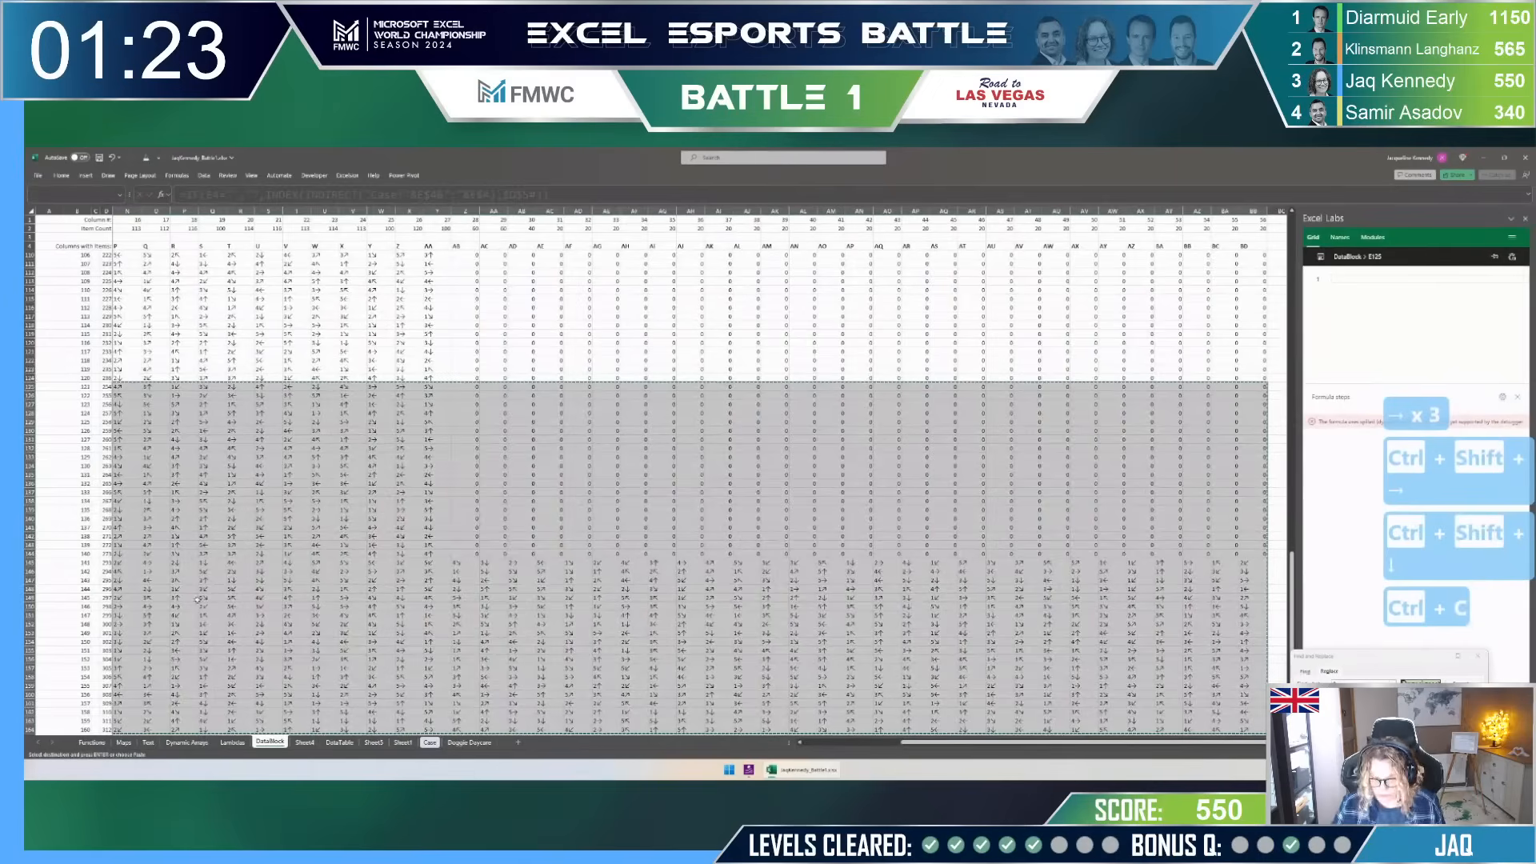
left_click(517, 742)
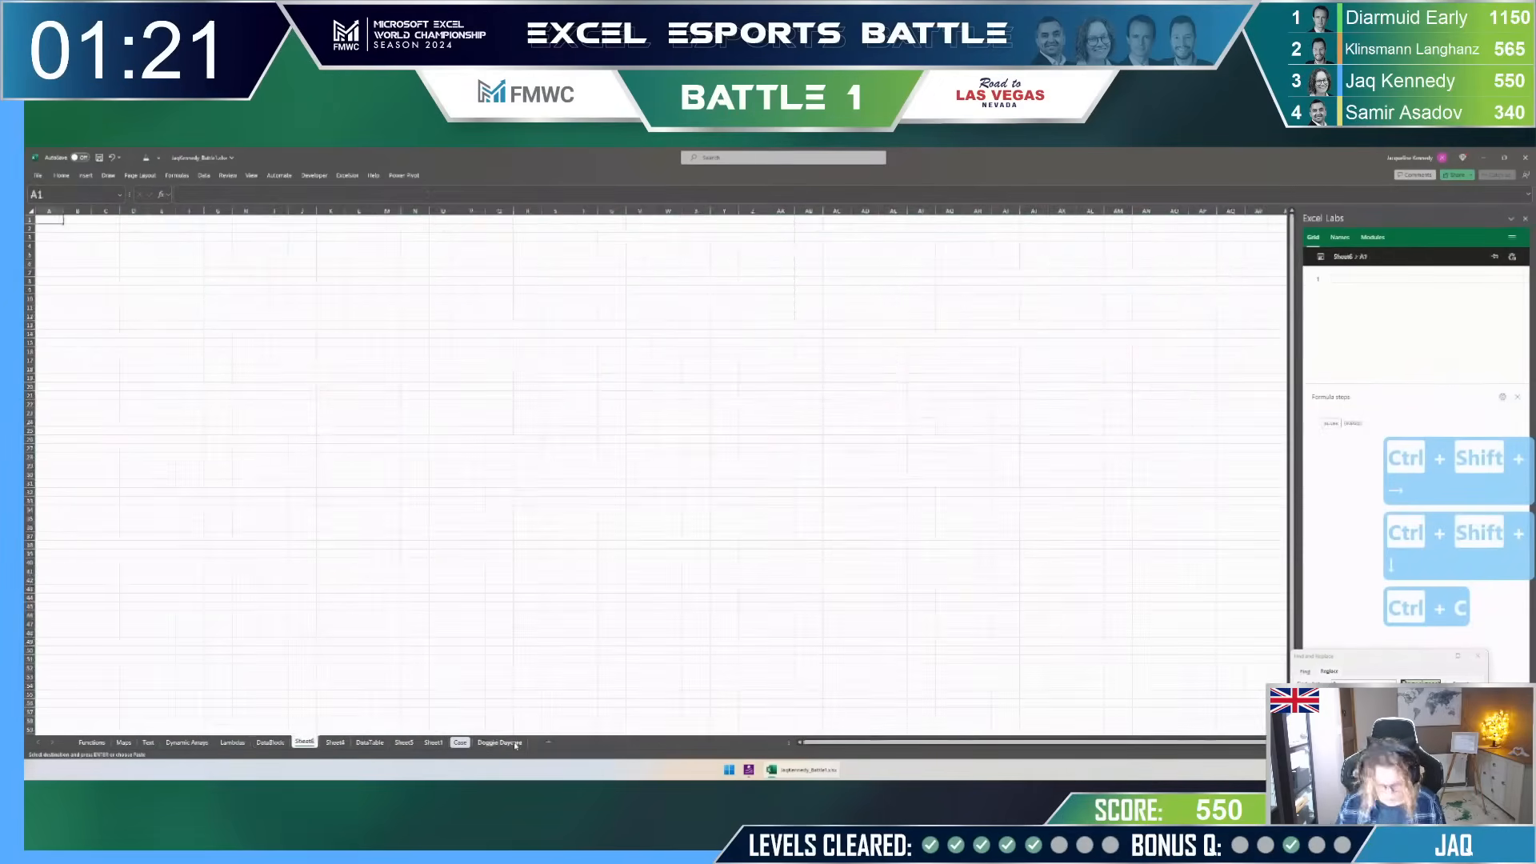
key("ctrl+shift+v")
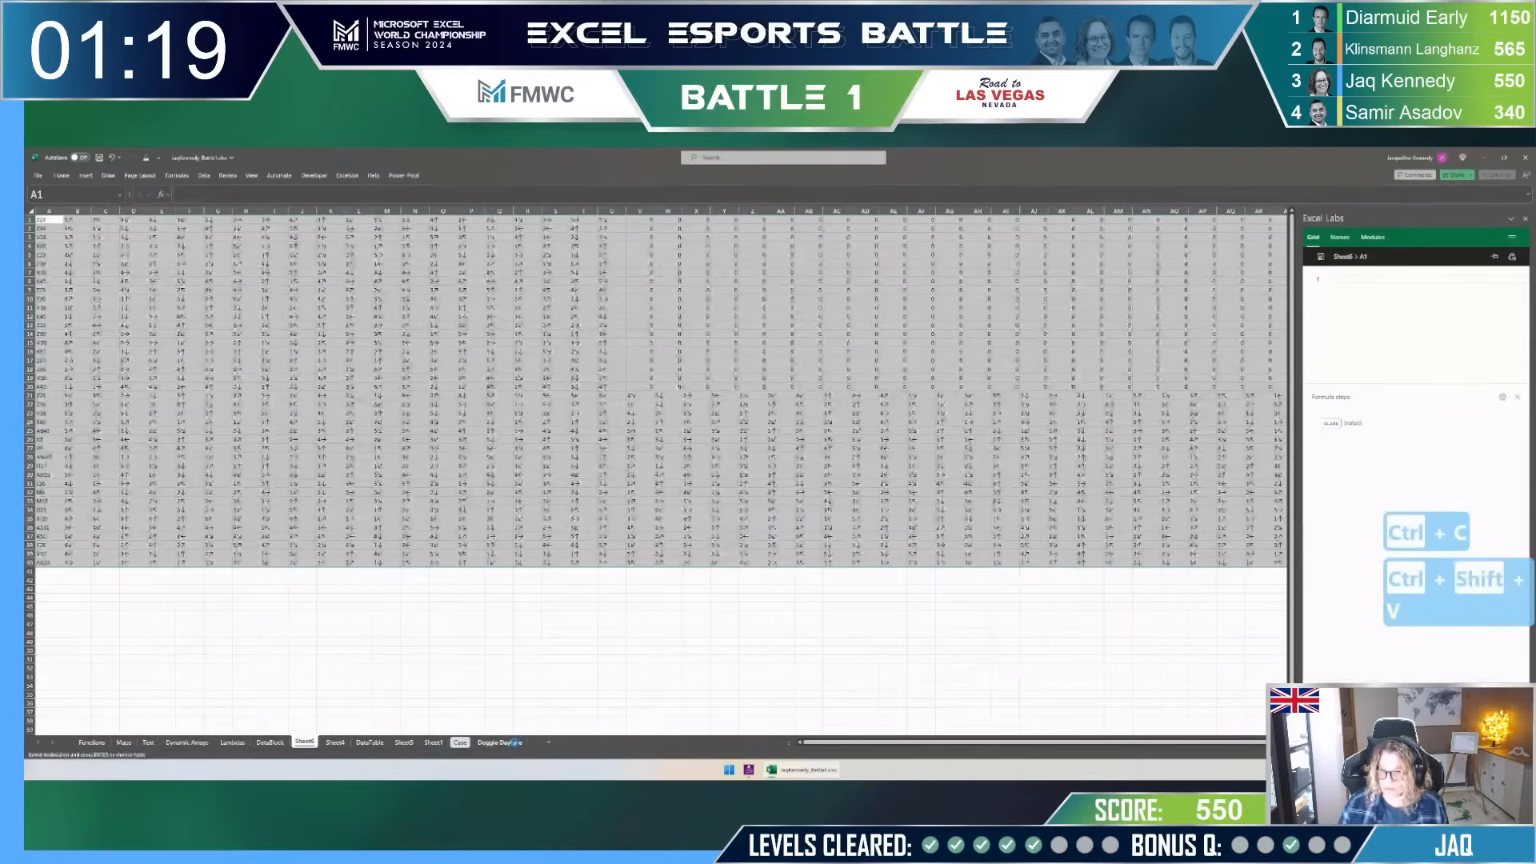
left_click(65, 582)
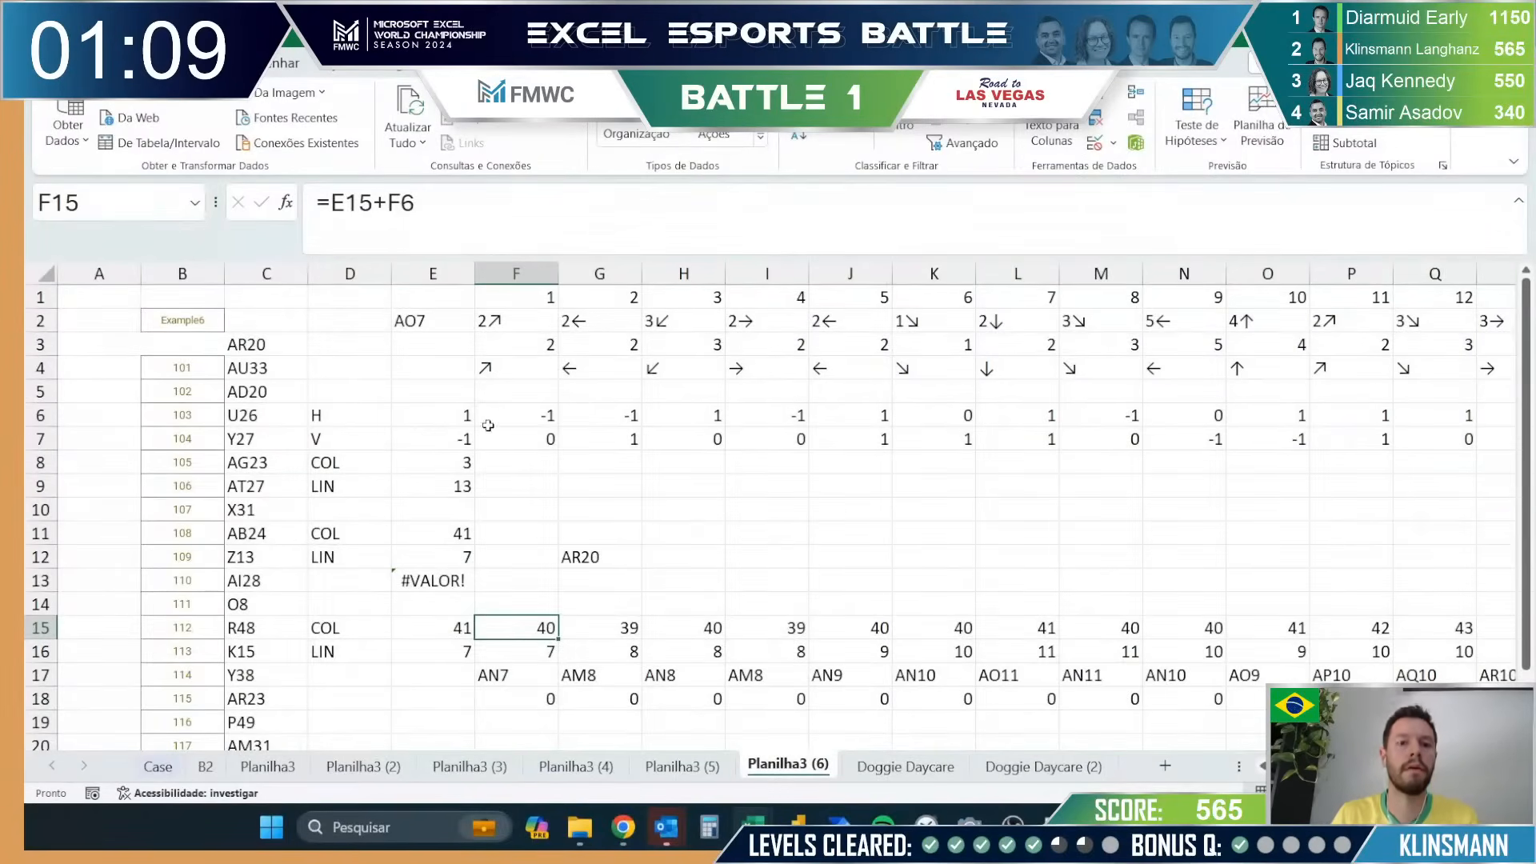
Step: On Planilha3 (6), move the H and V PROCX formulas from E6:E7 to F6:F7, under the first turn
double_click(453, 417)
key("ctrl+v")
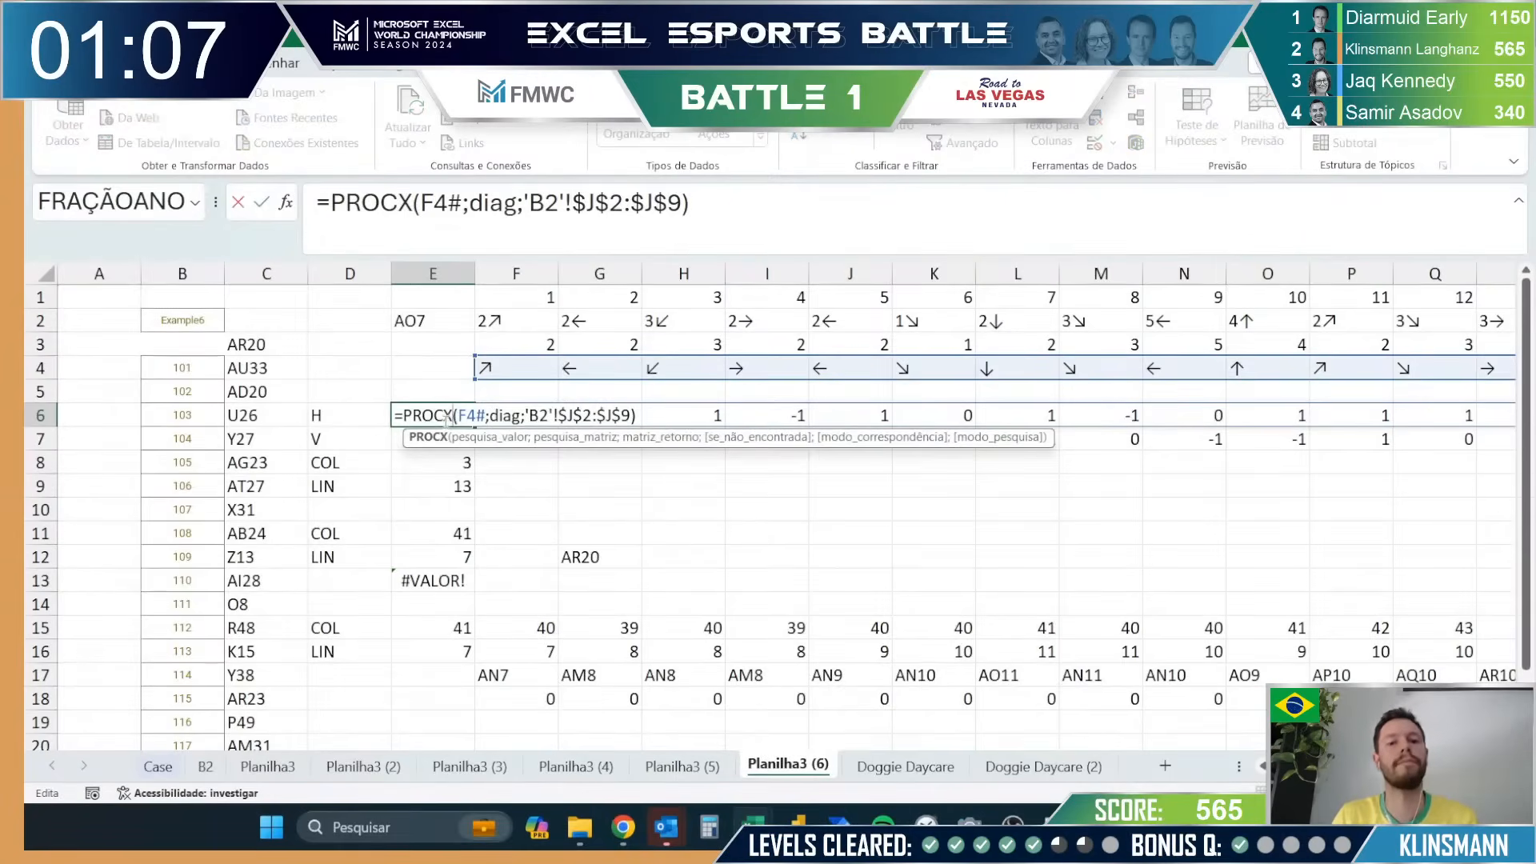
key("Escape")
left_click_drag(433, 428, 515, 452)
left_click(450, 442)
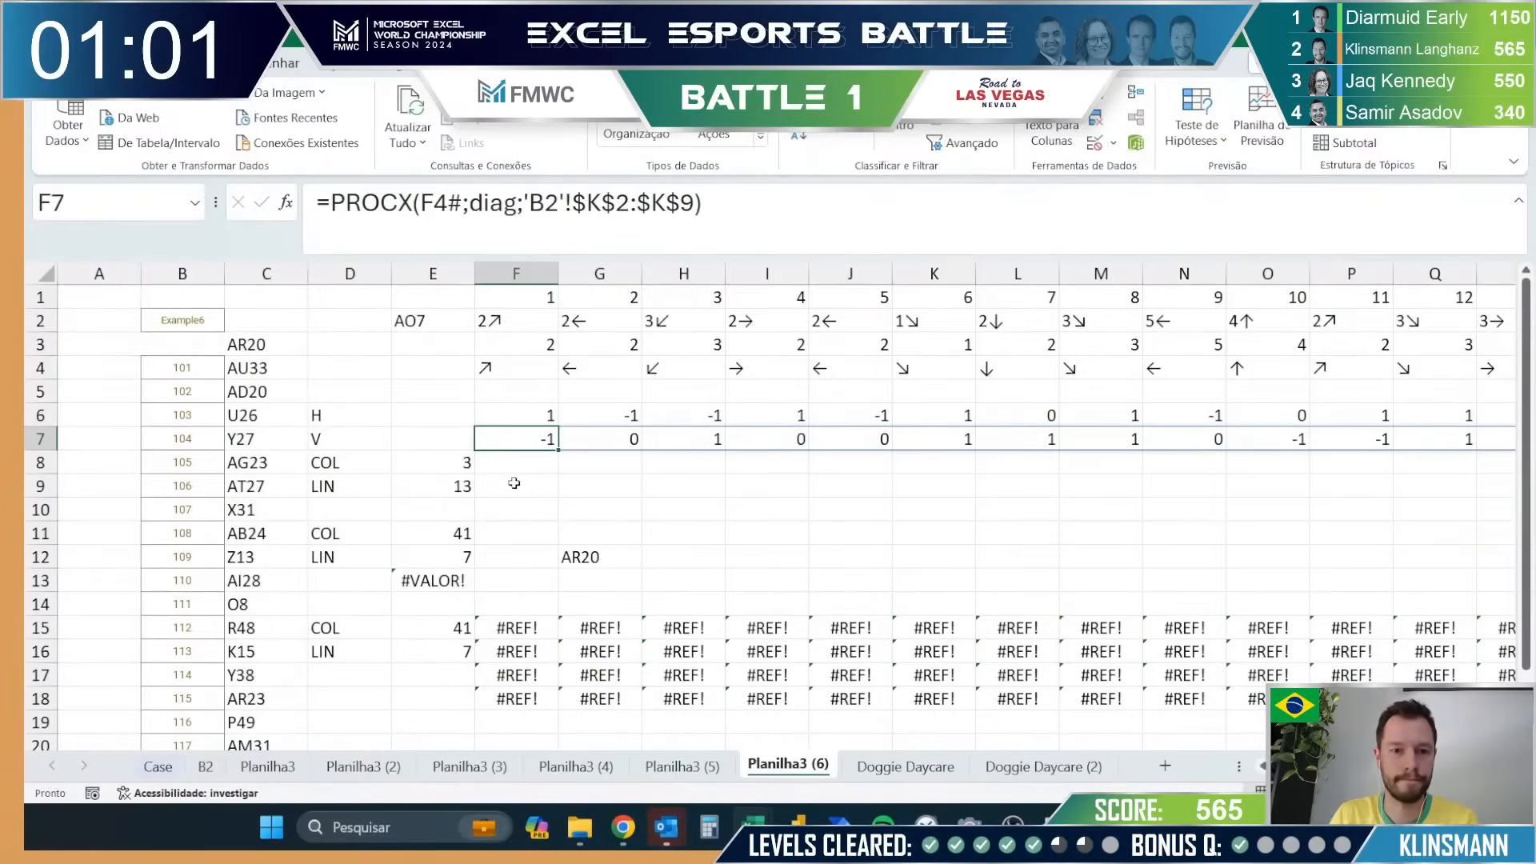
Step: Repair the first-turn COL formula in F15 by replacing its broken reference with F6, giving =E15+F6
double_click(503, 628)
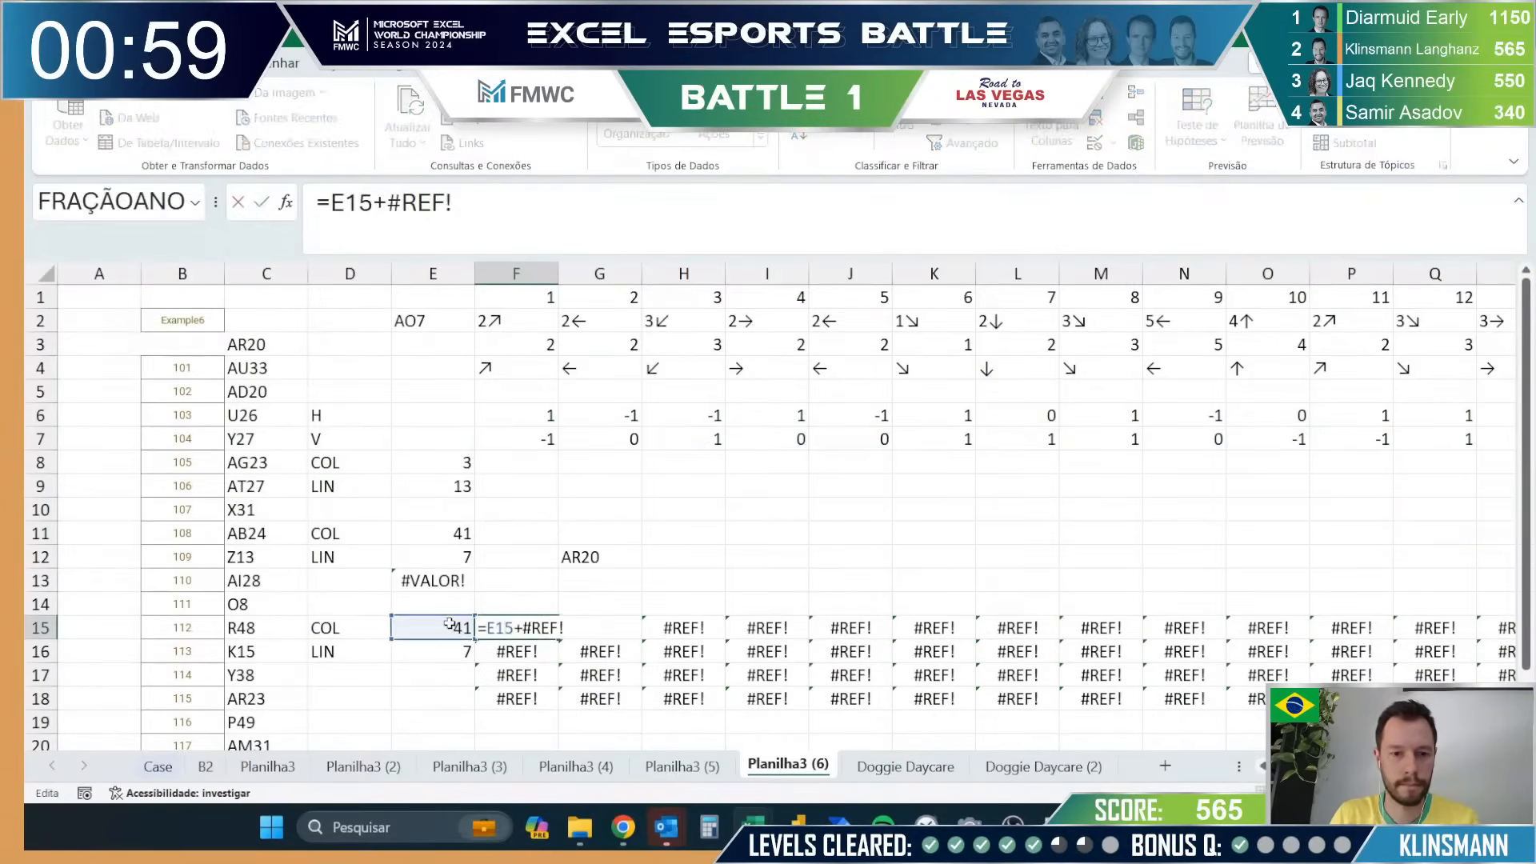
double_click(538, 629)
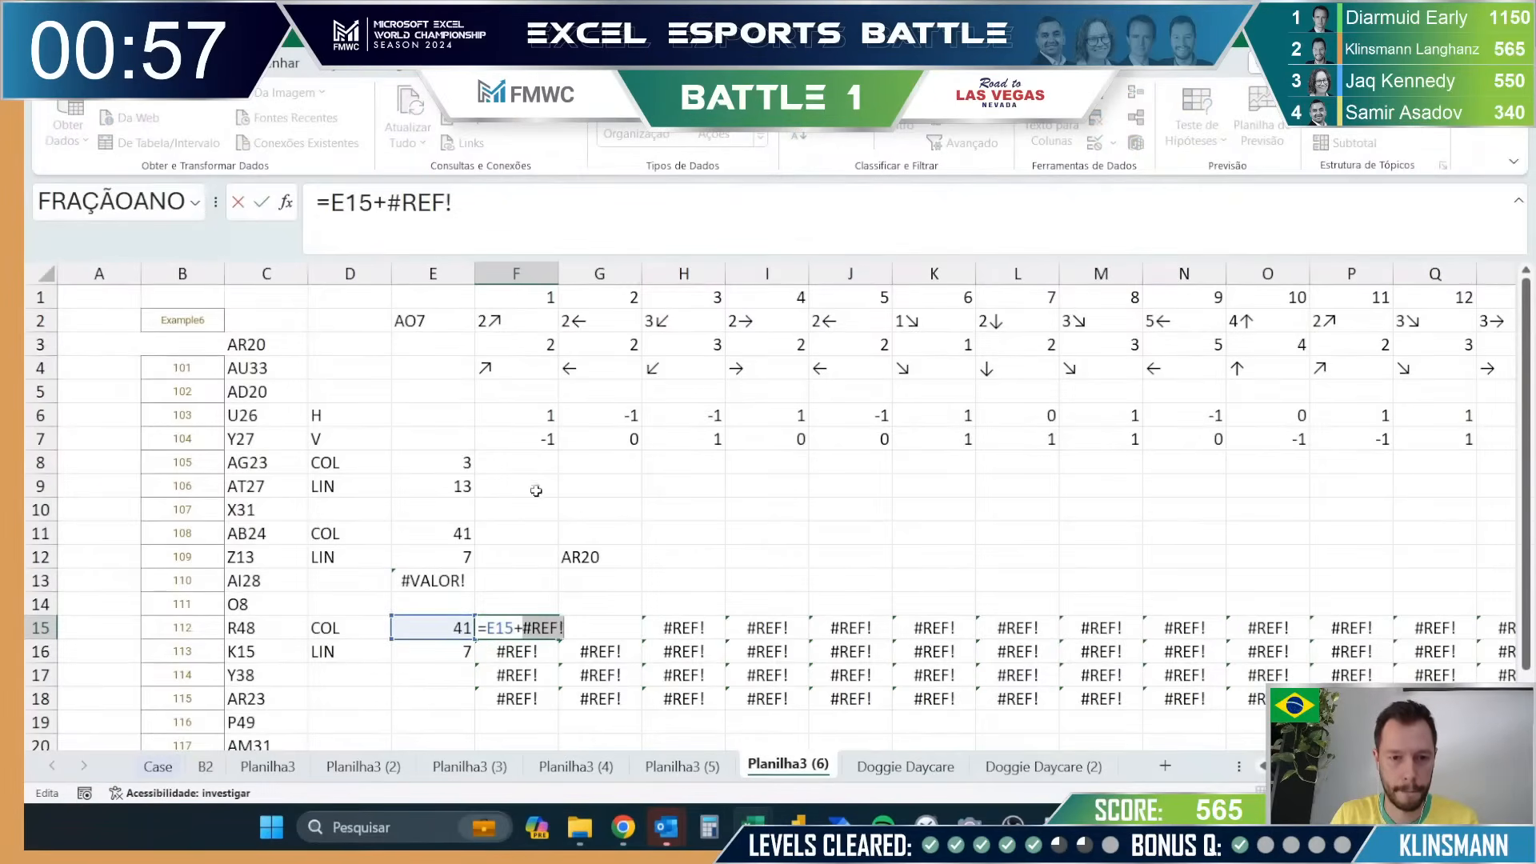
left_click(518, 414)
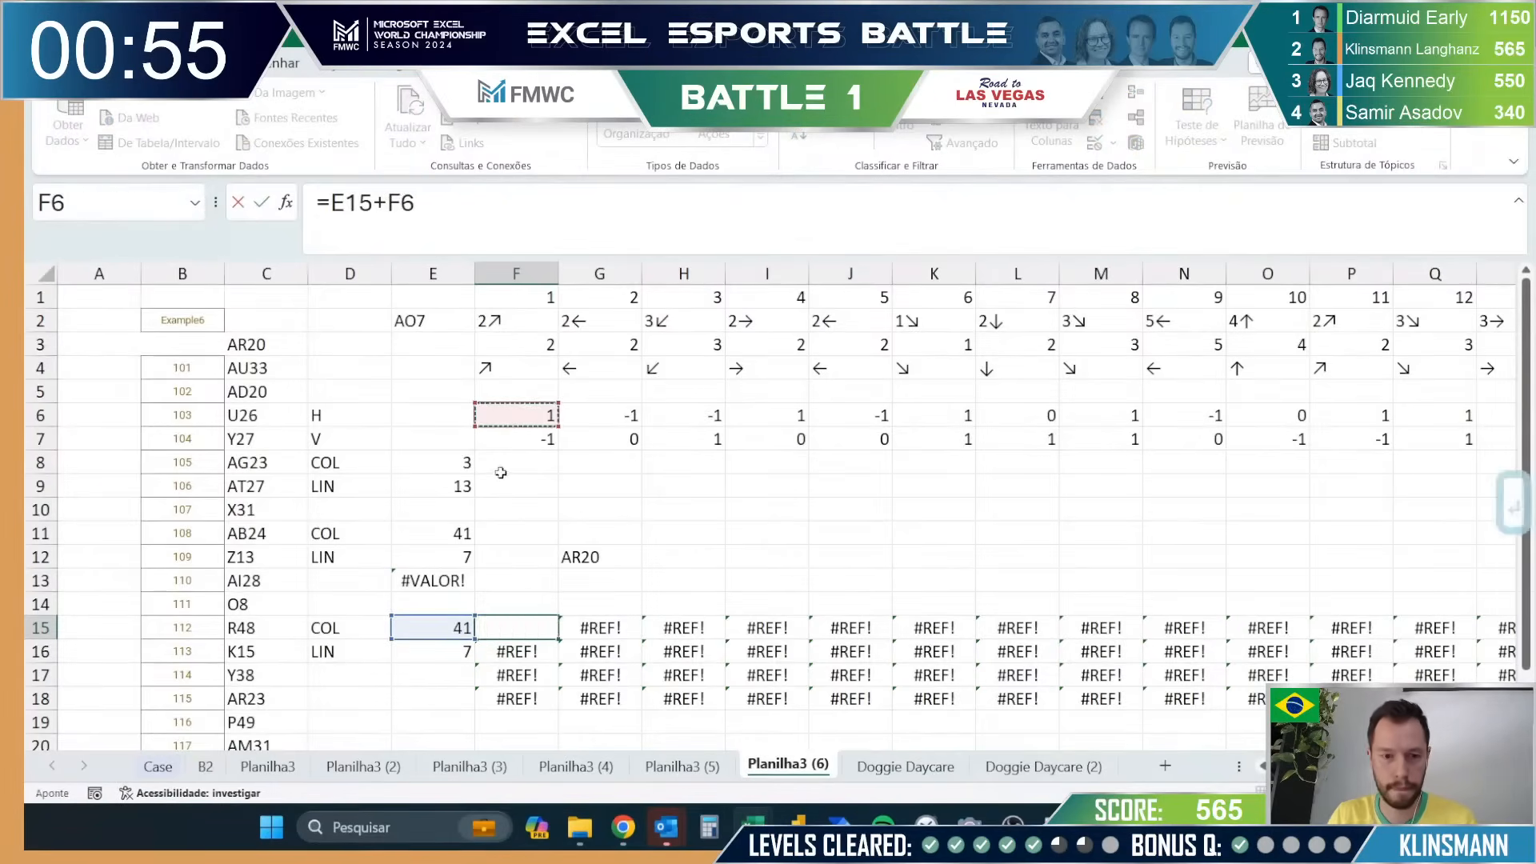
key("Return")
type("=")
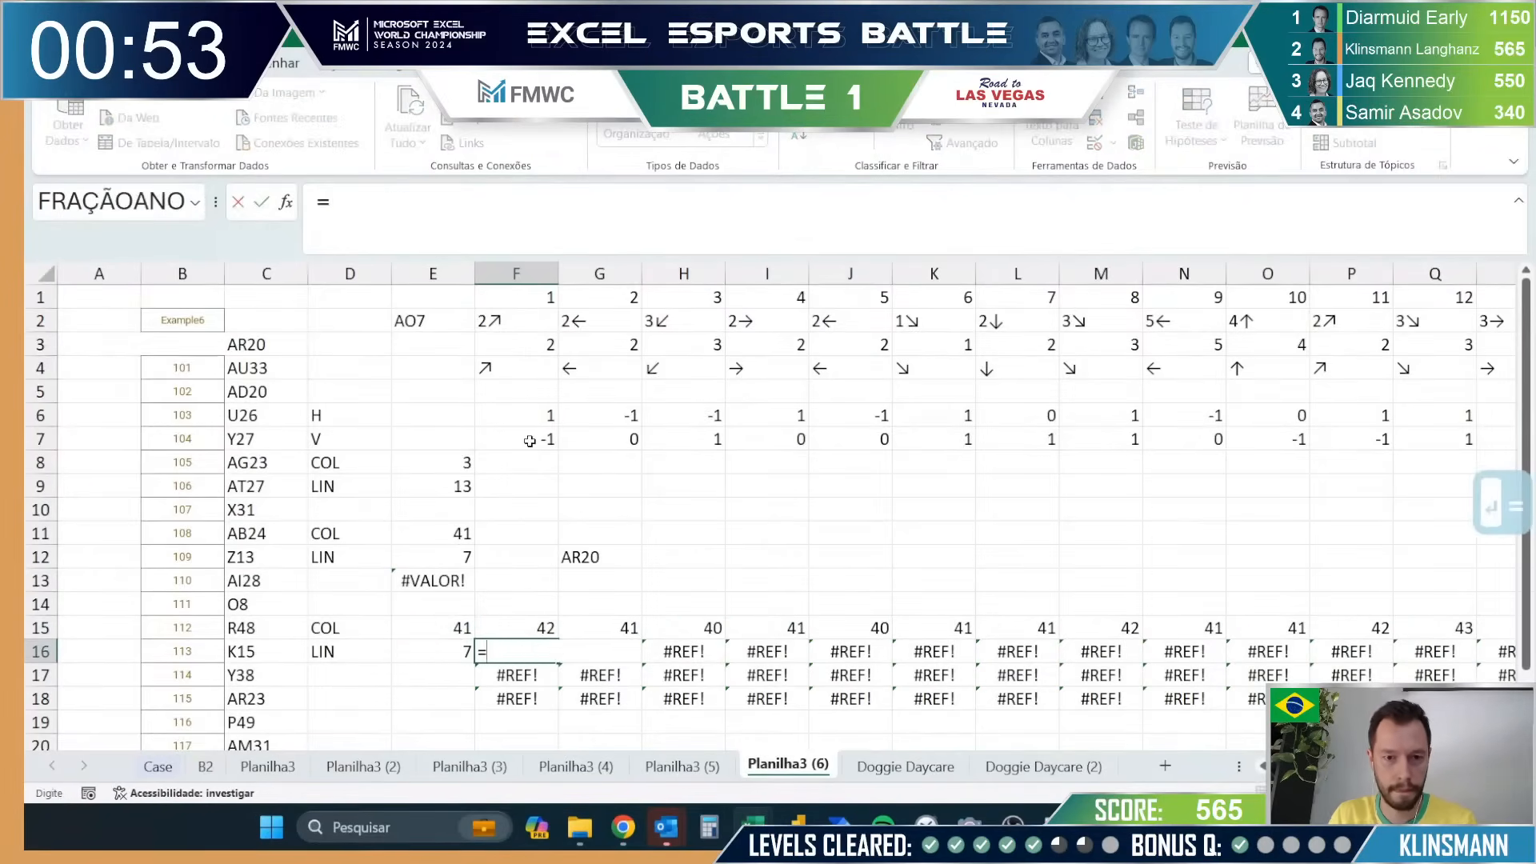
left_click(530, 441)
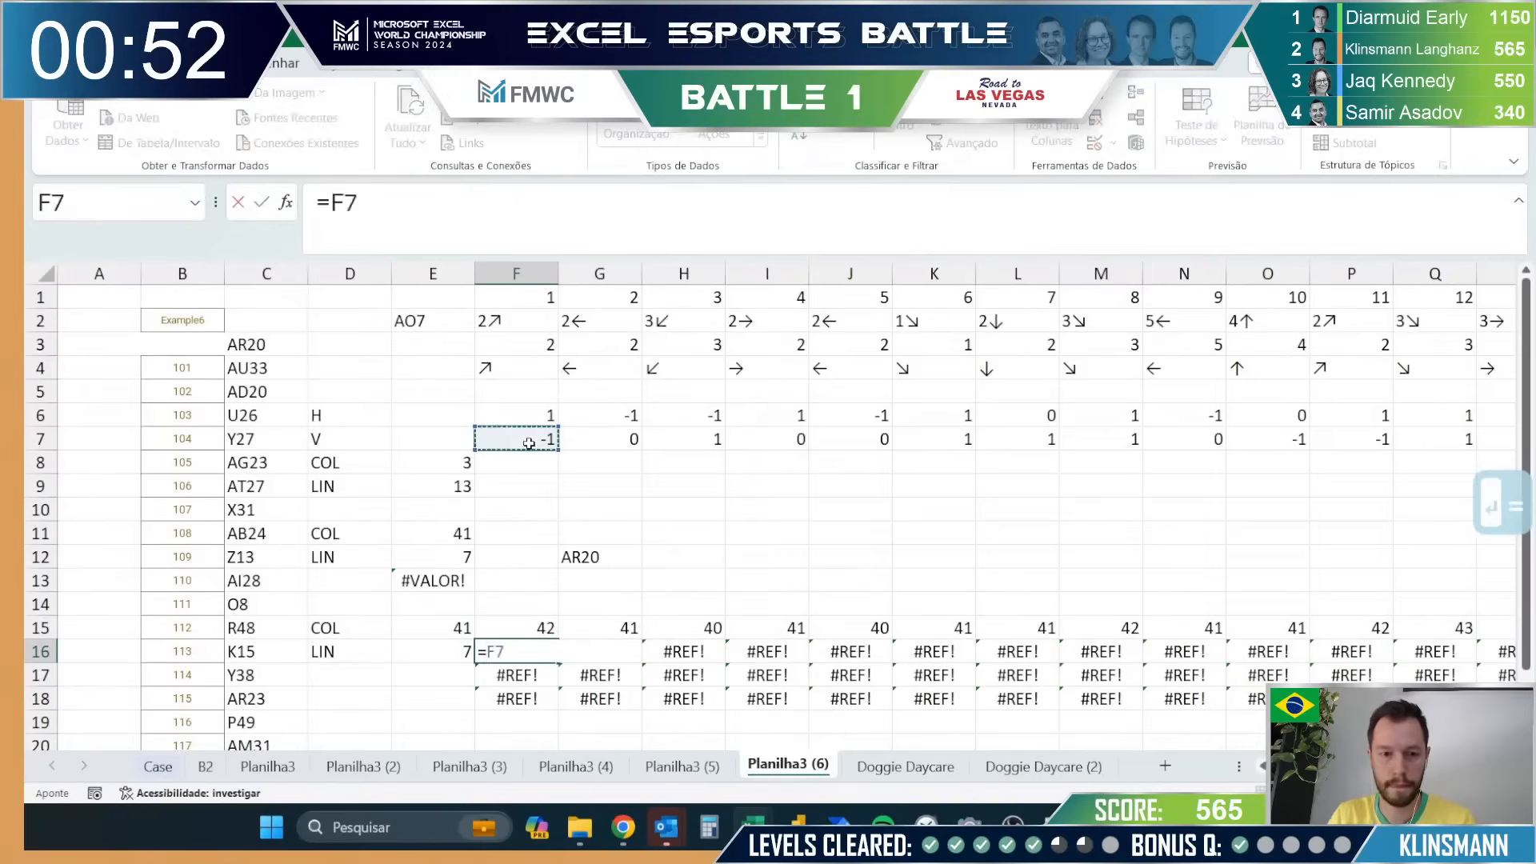
key("Return")
key("Return")
double_click(532, 647)
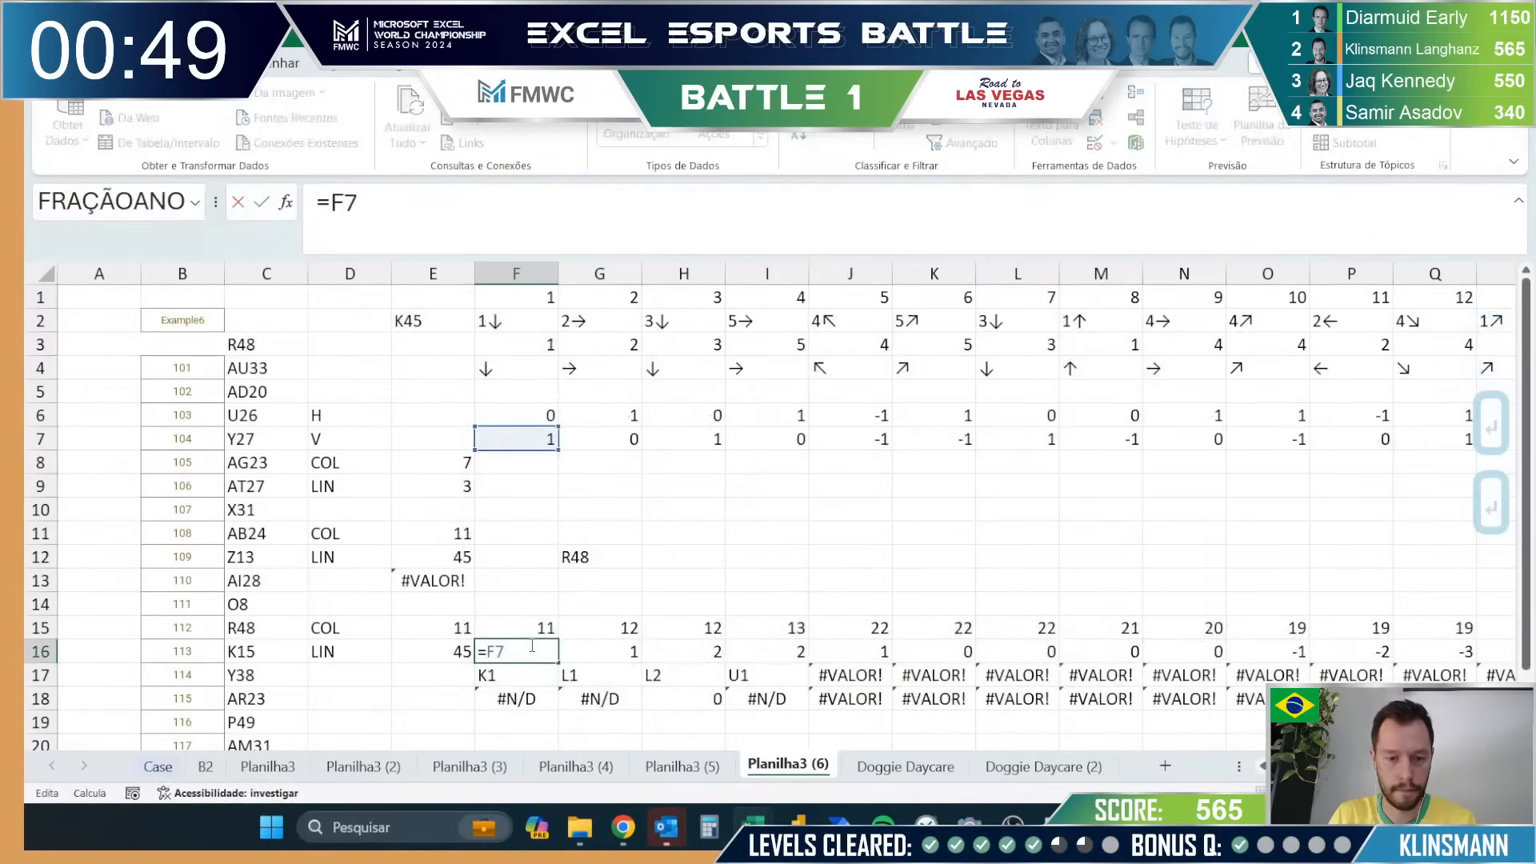
key("Escape")
key("ctrl+z")
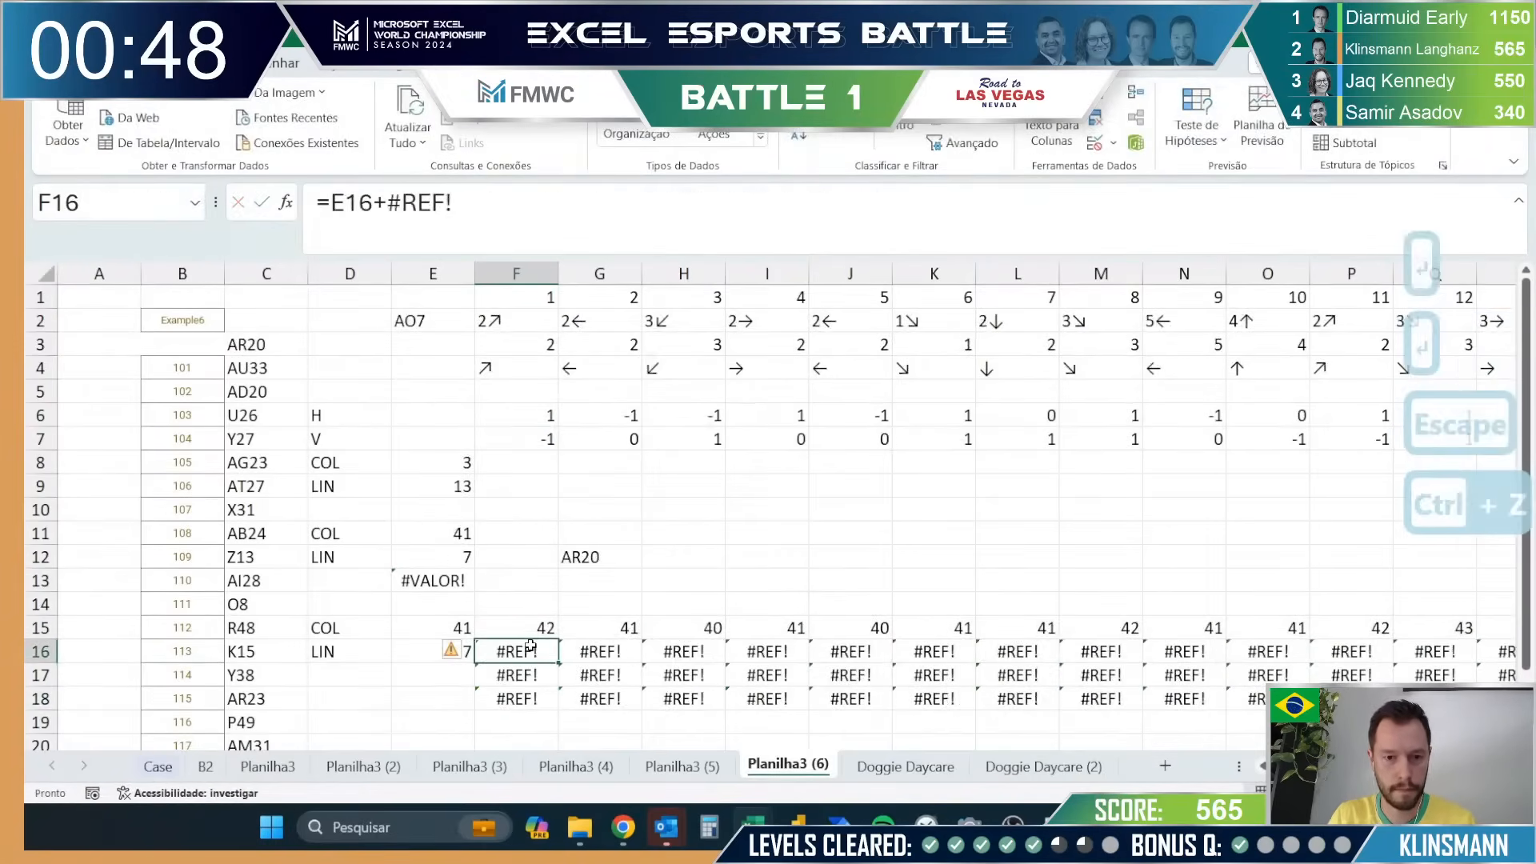
Step: Repair the first-turn LIN formula in F16 by replacing its broken reference with F7, giving =E16+F7
double_click(389, 204)
key("BackSpace")
left_click(508, 442)
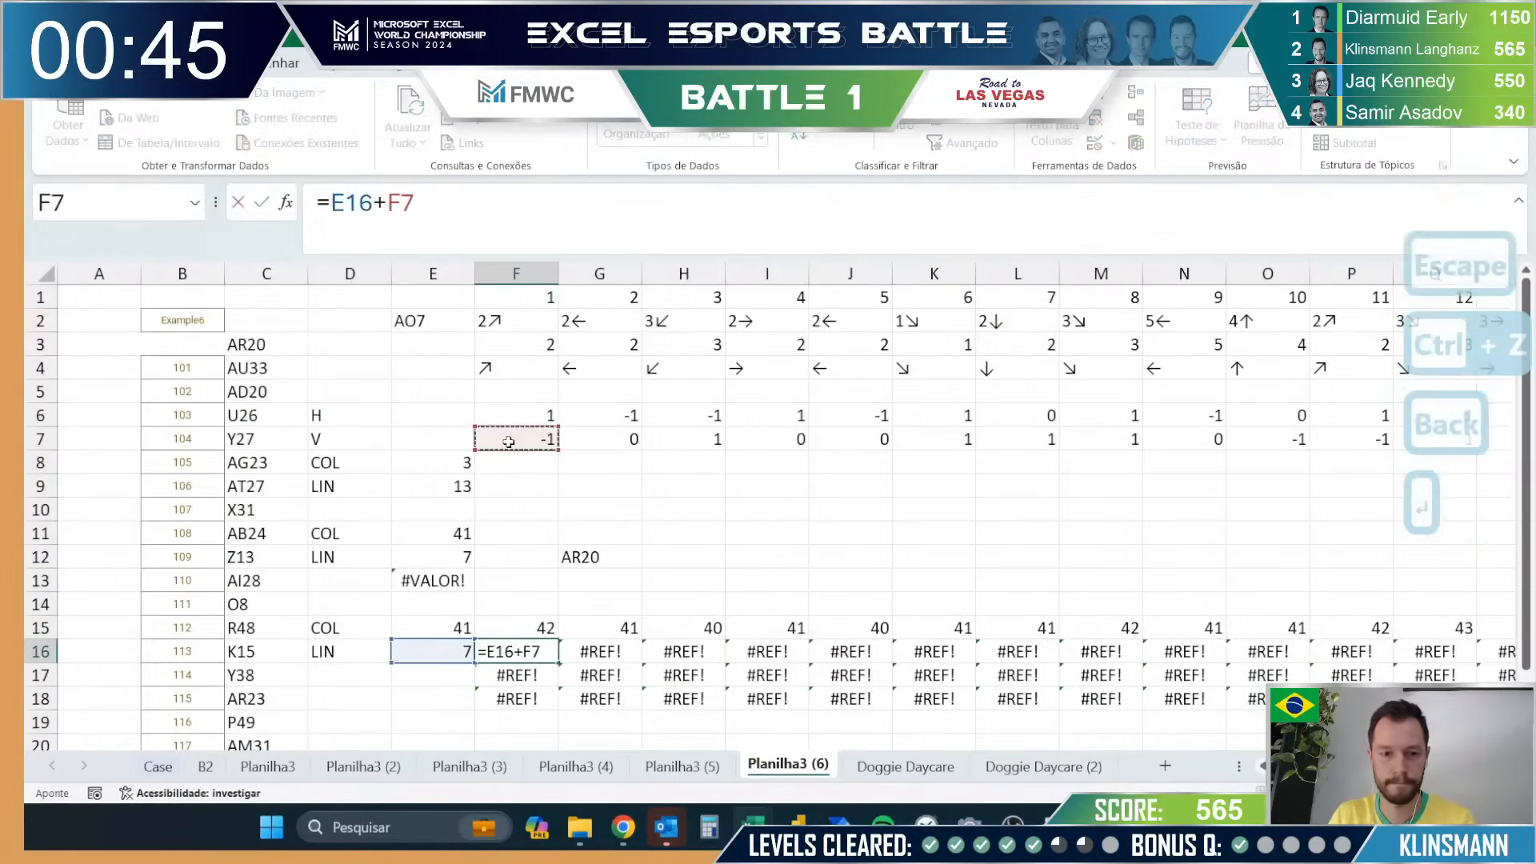
key("Return")
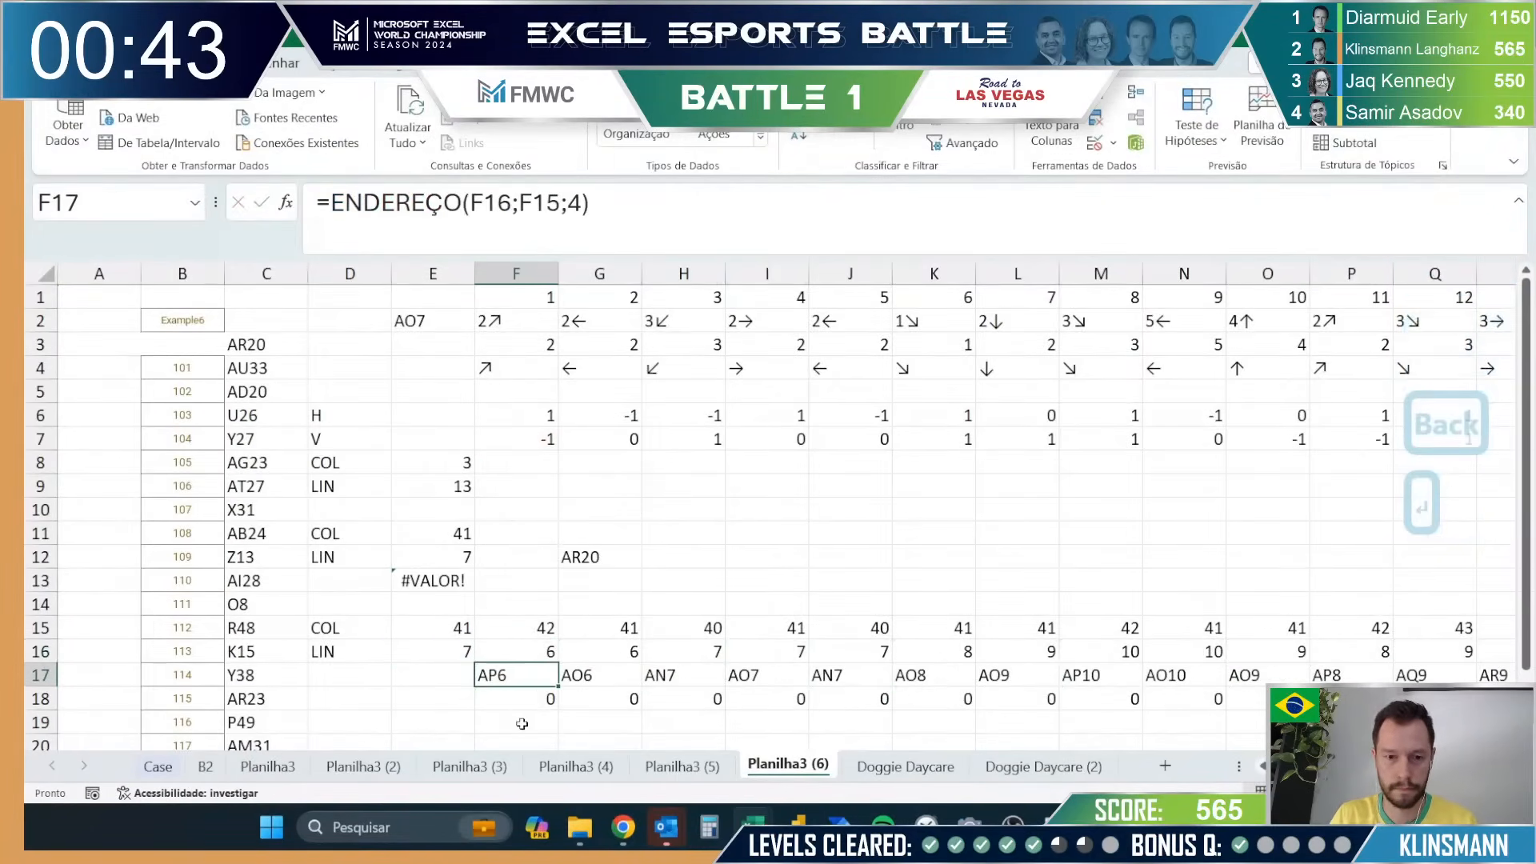
Step: Wrap the PROCX lookup in F18 in an SE function that returns the turn number in F1, or 0 otherwise
left_click(512, 696)
key("ctrl+shift+Right")
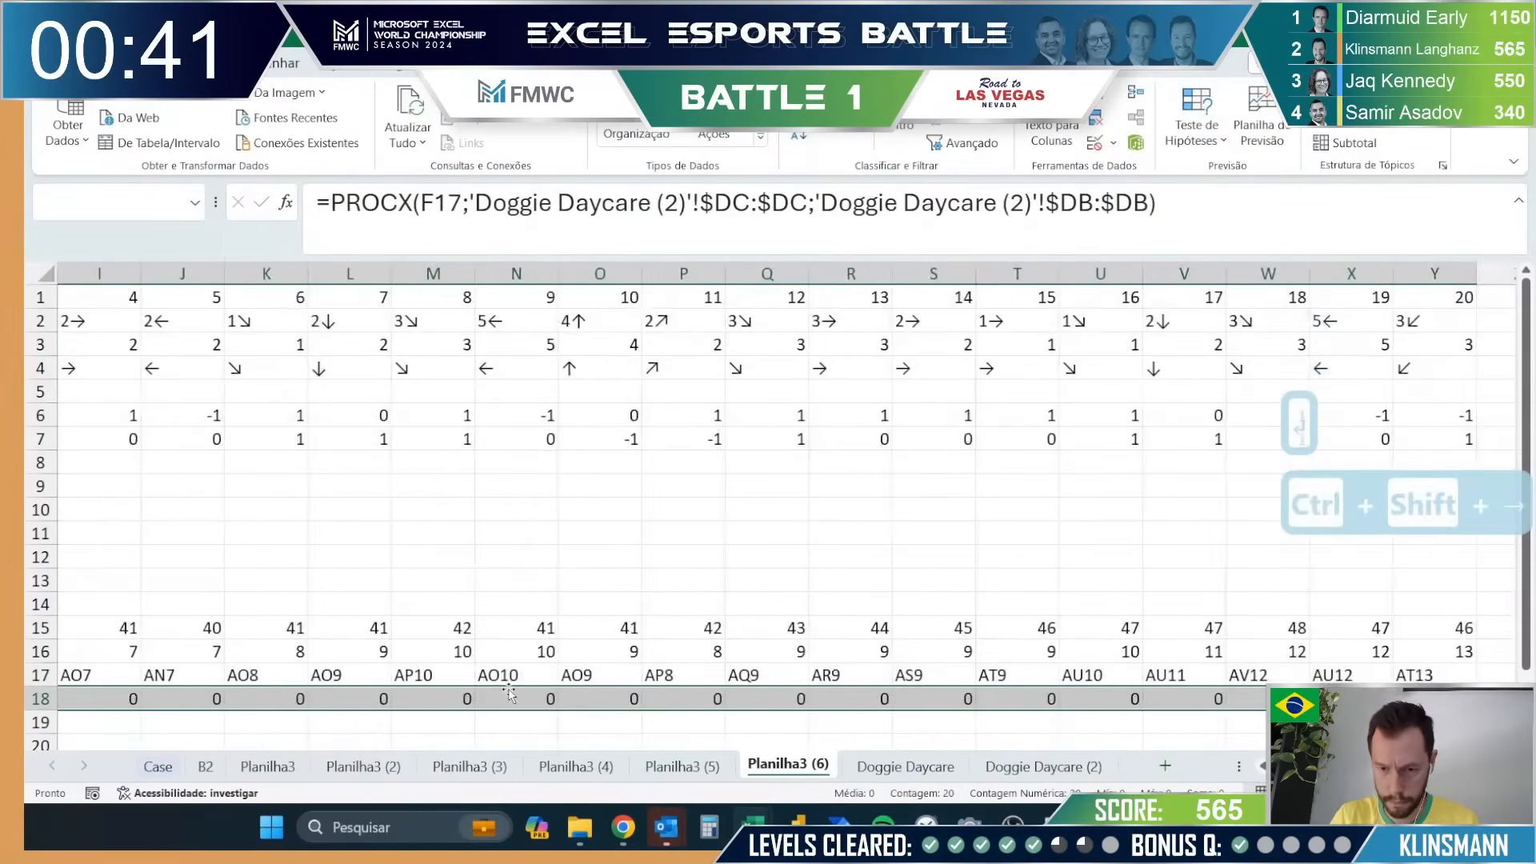
key("Left")
key("Left")
key("Right")
key("Right")
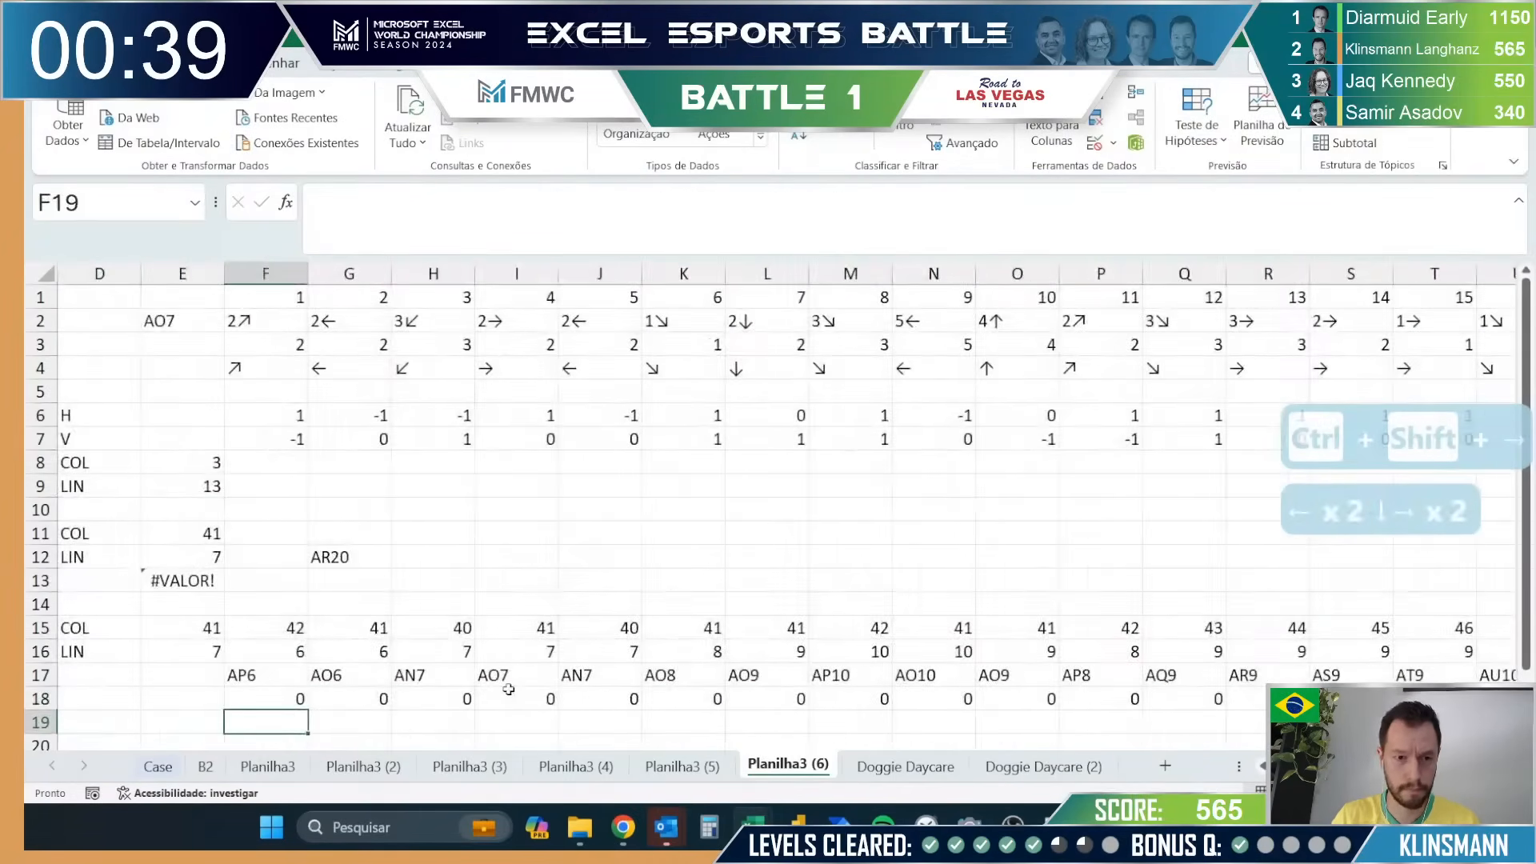
left_click(329, 202)
type("se(")
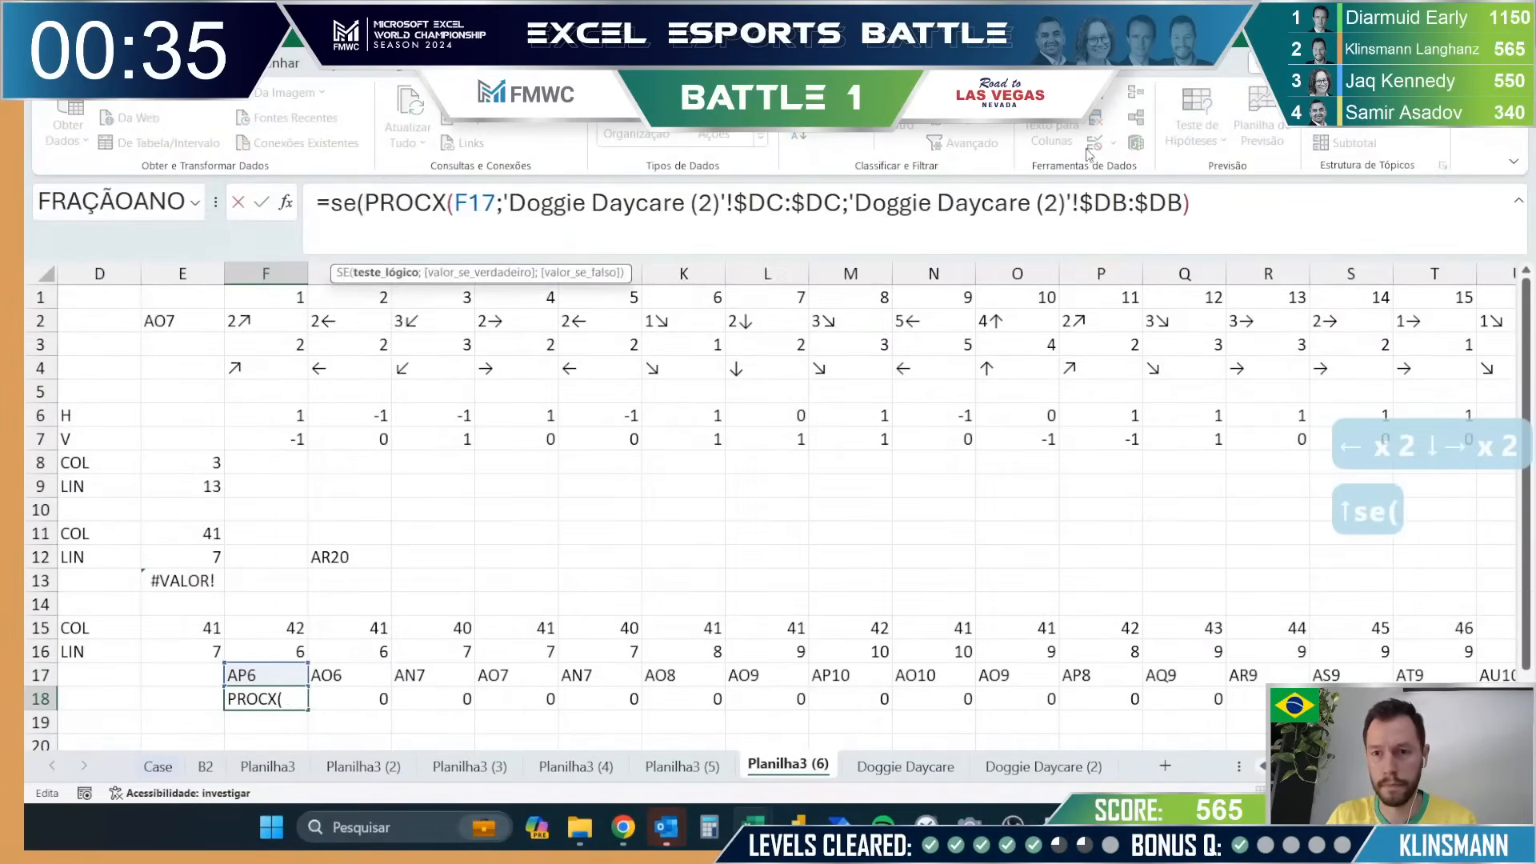
left_click(1263, 211)
type(";")
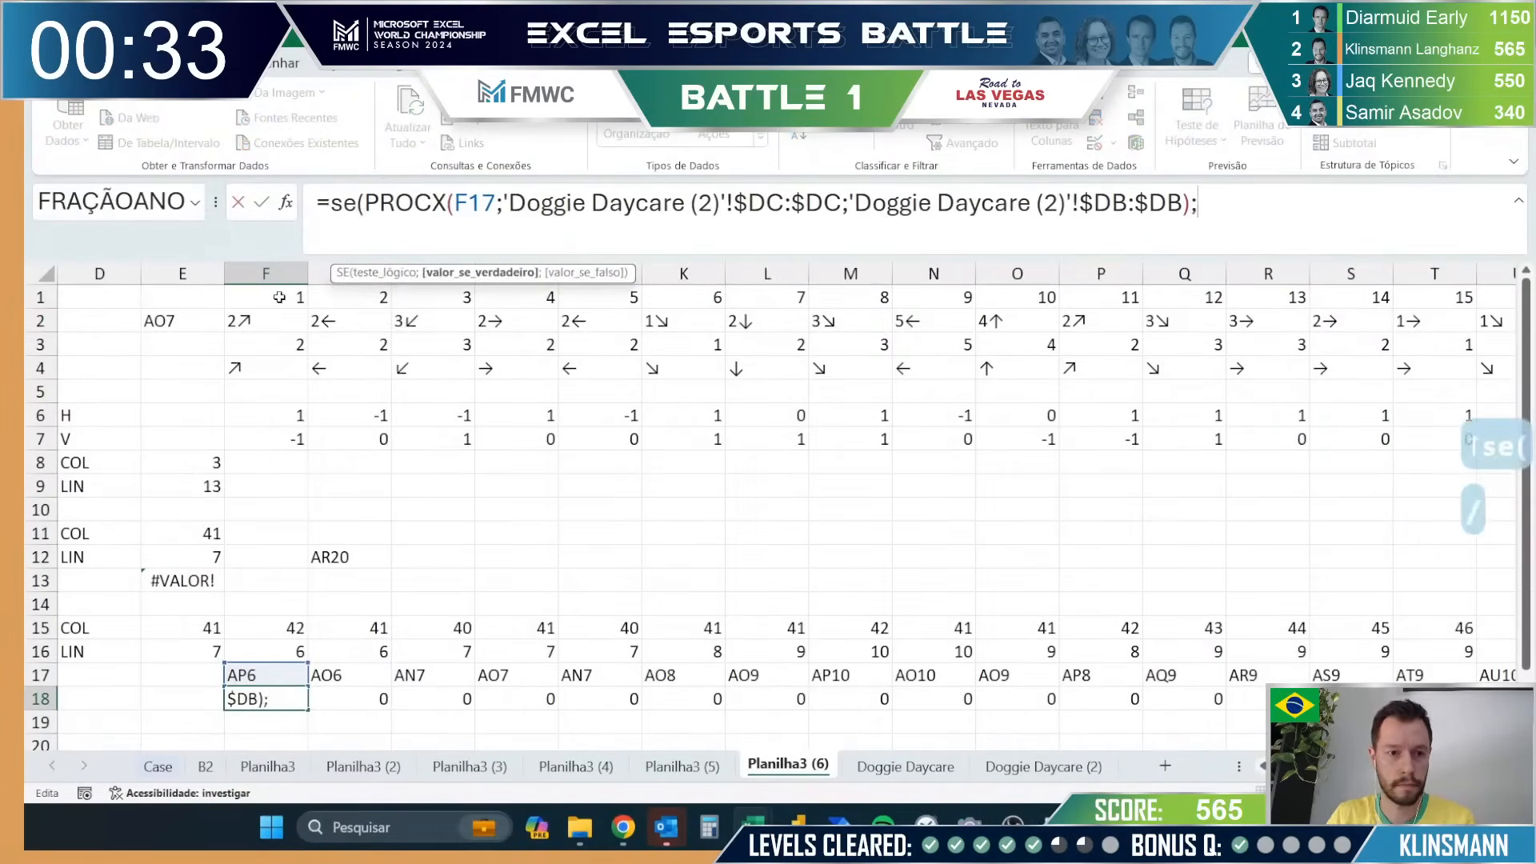
left_click(280, 297)
type(";0)")
key("Return")
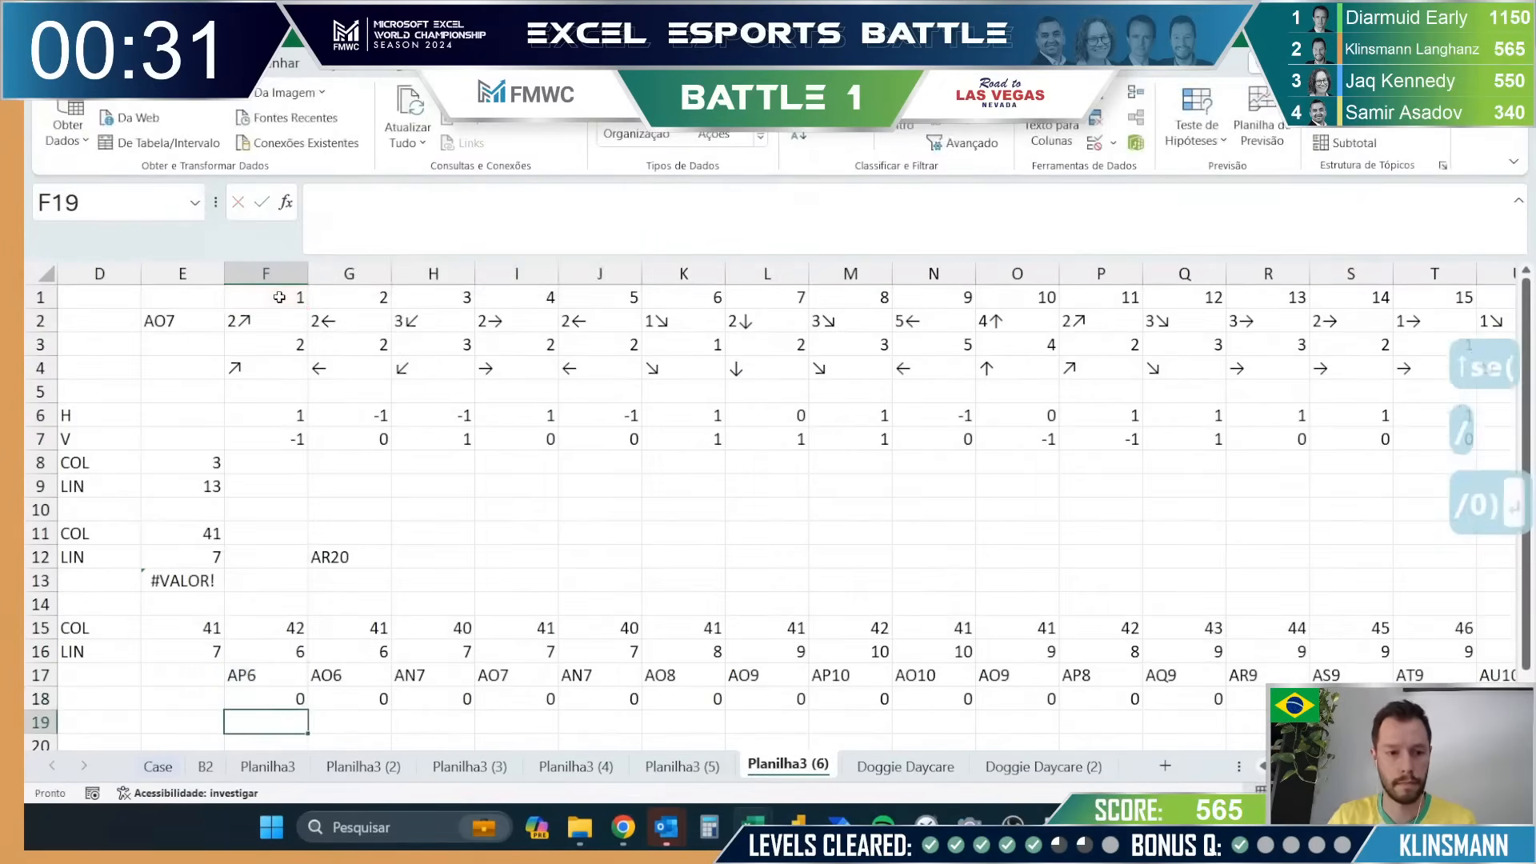
Step: Fill the SE formula from F18 across row 18 to the last turn in column Y
key("Up")
key("ctrl+shift+Right")
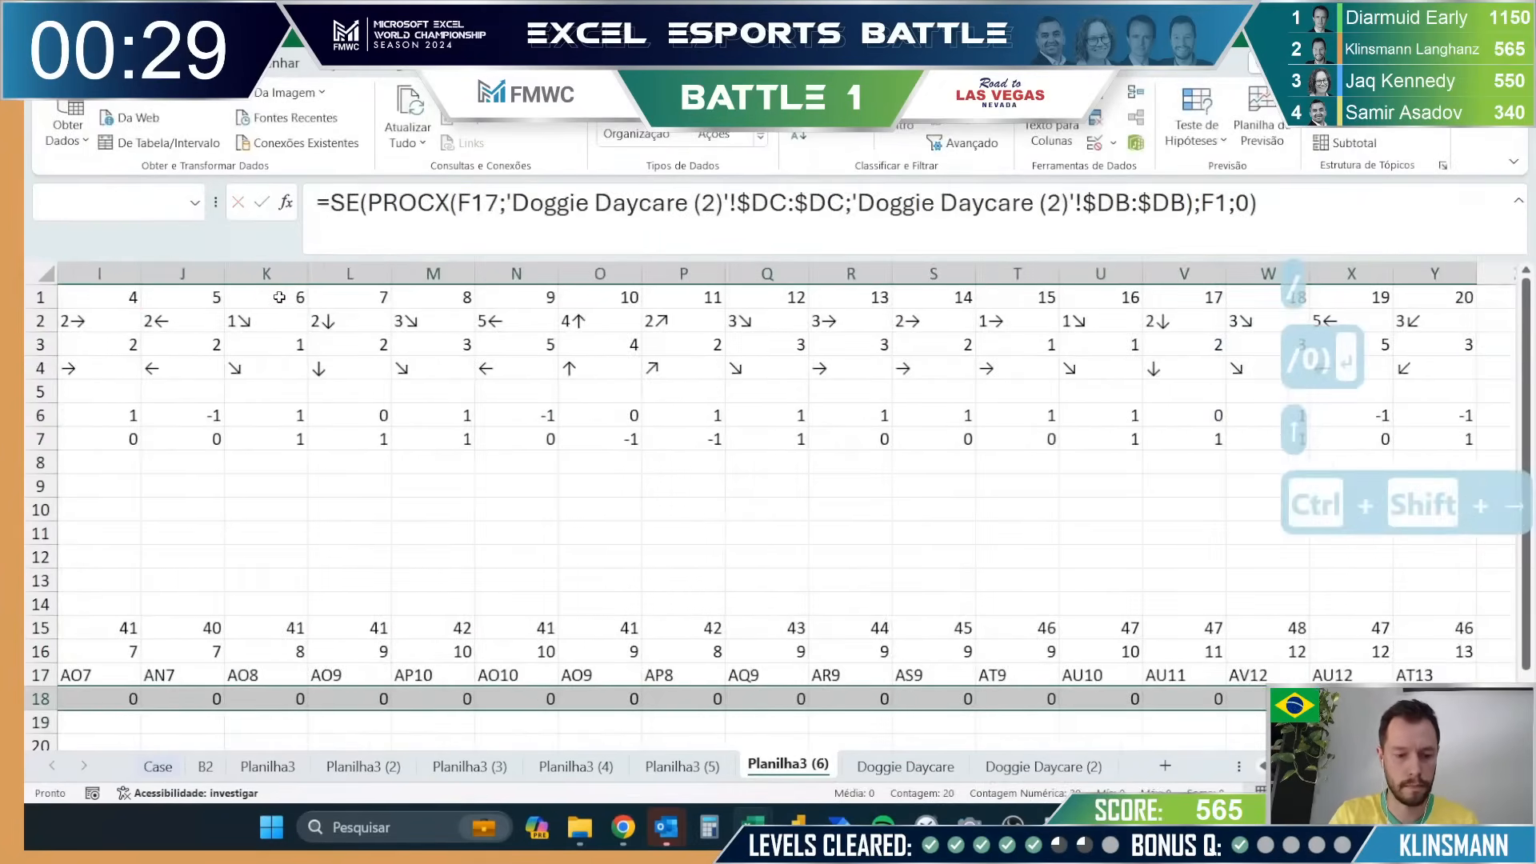
key("ctrl+r")
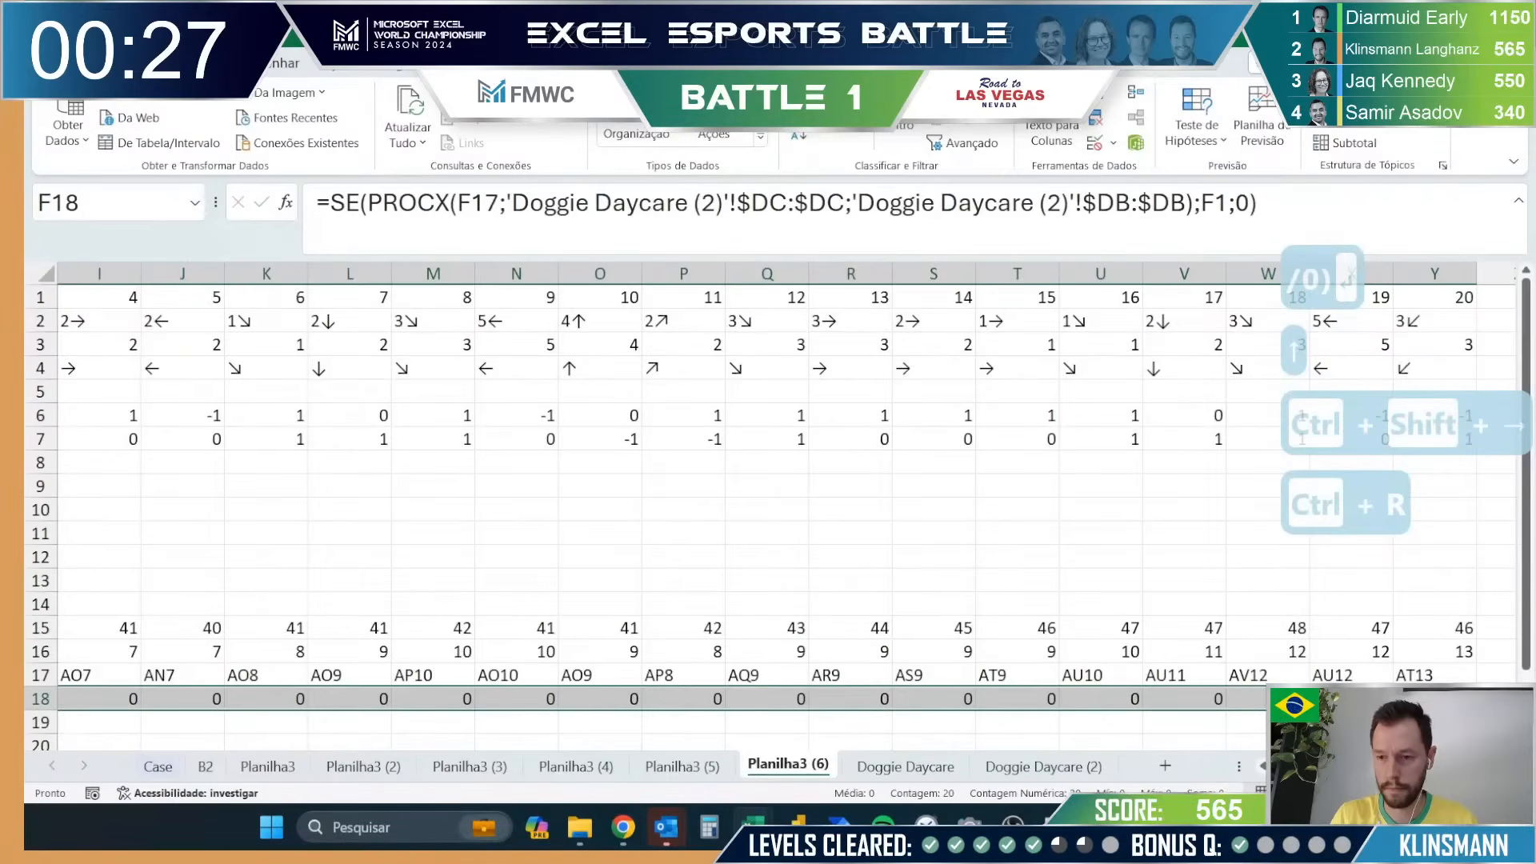
Step: Enter a SOMA formula in C3, above the data table results, that totals F18:Y18
scroll(768, 512, "left", 3)
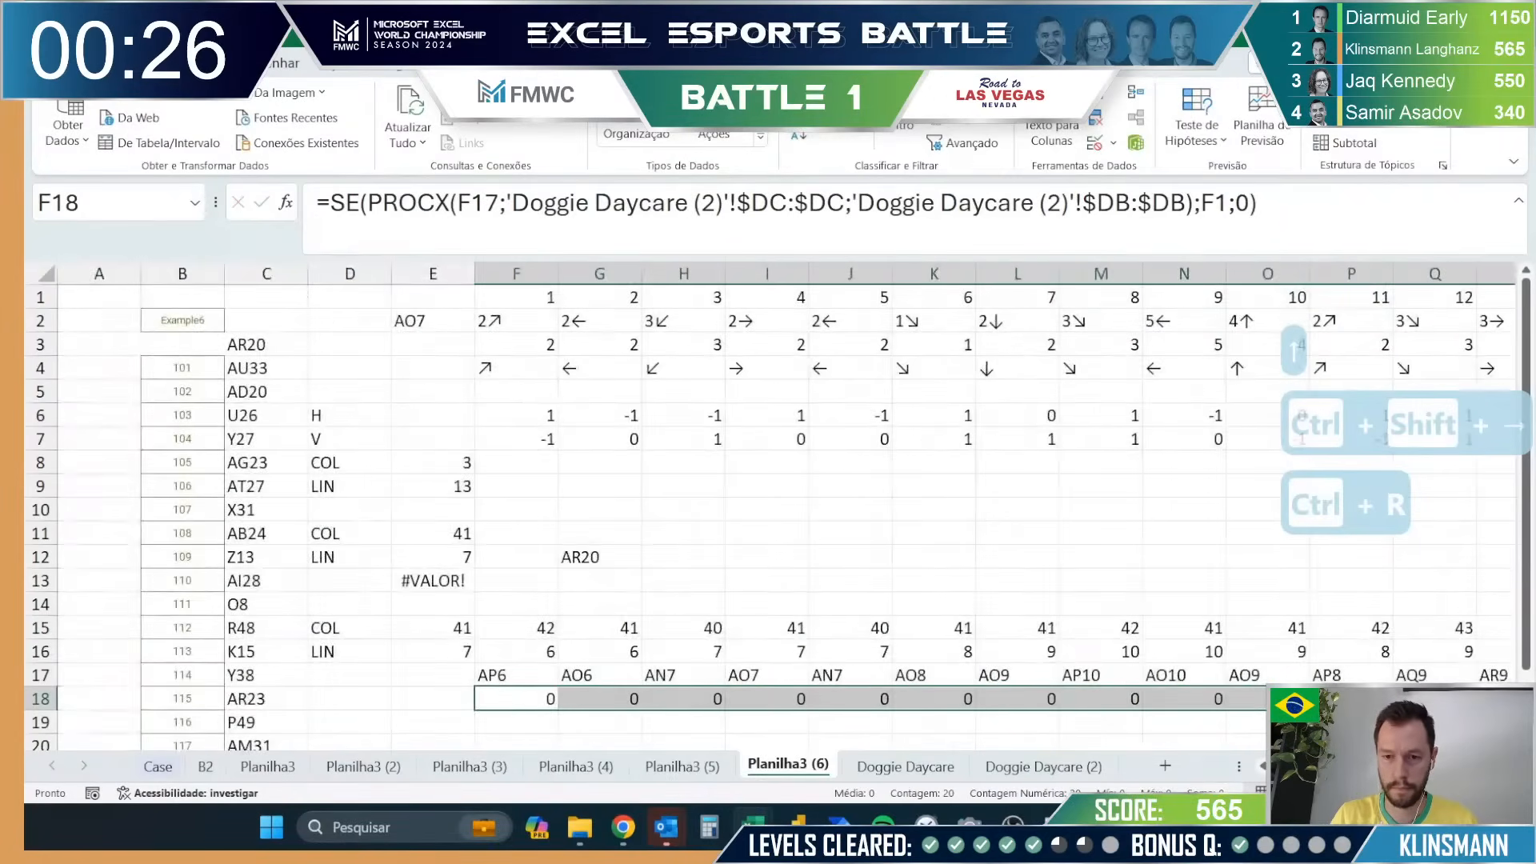
left_click(278, 345)
type("=soma(")
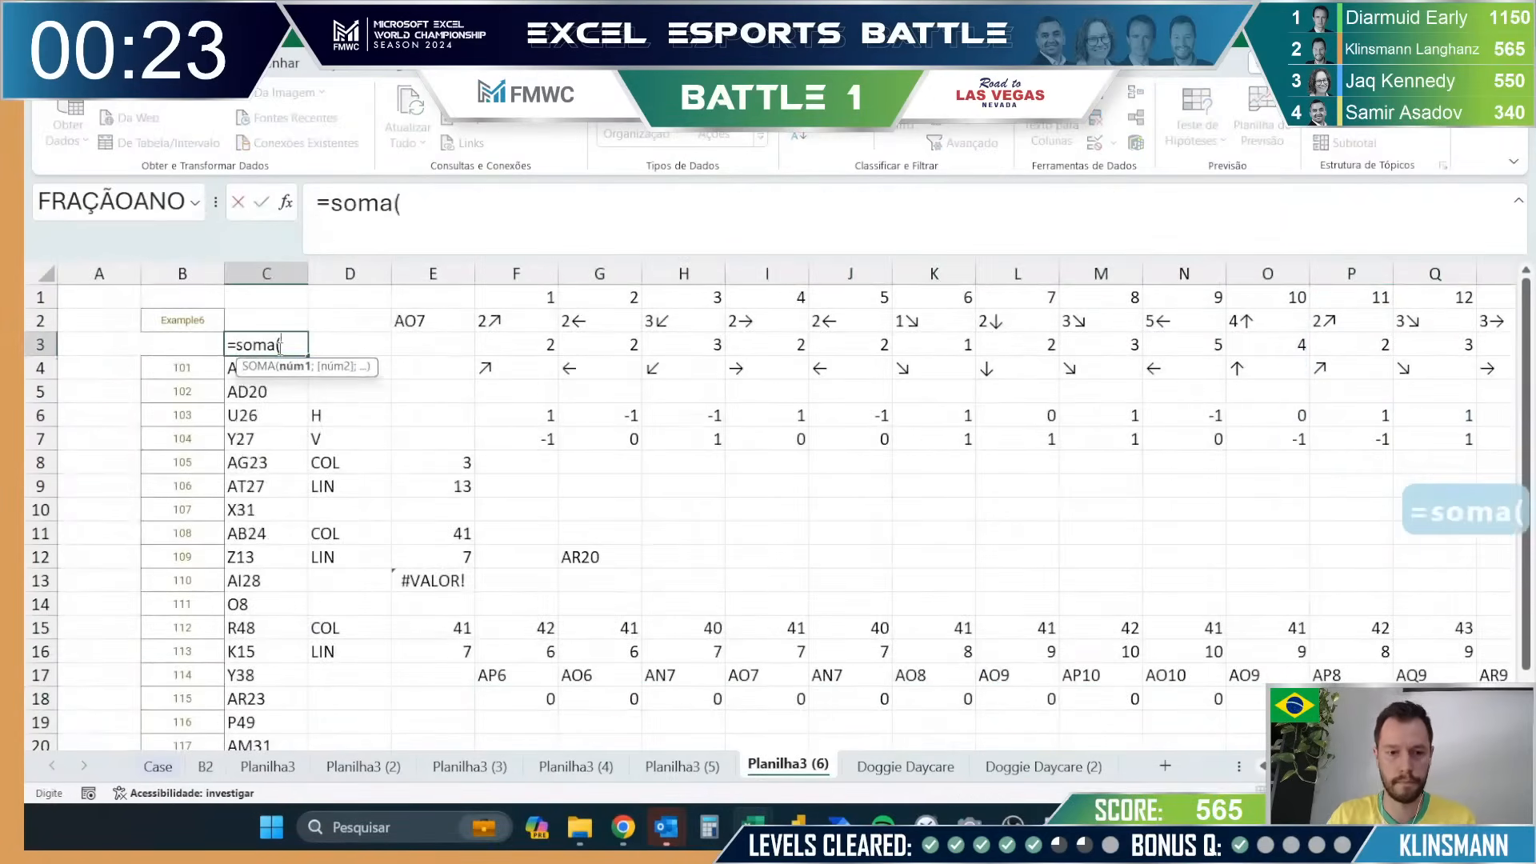
left_click(528, 699)
key("ctrl+shift+Right")
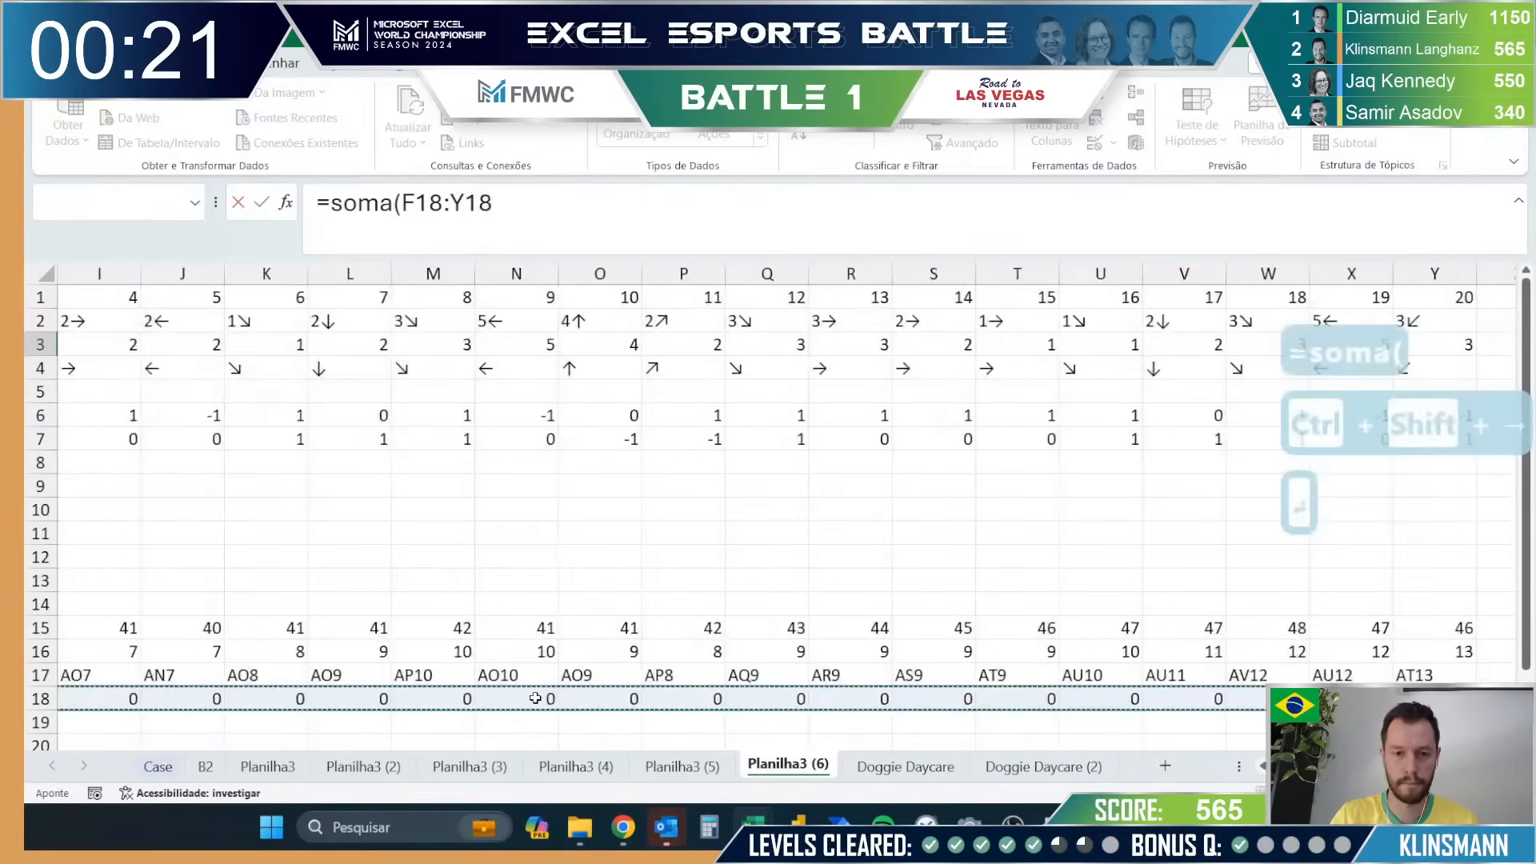
key("Return")
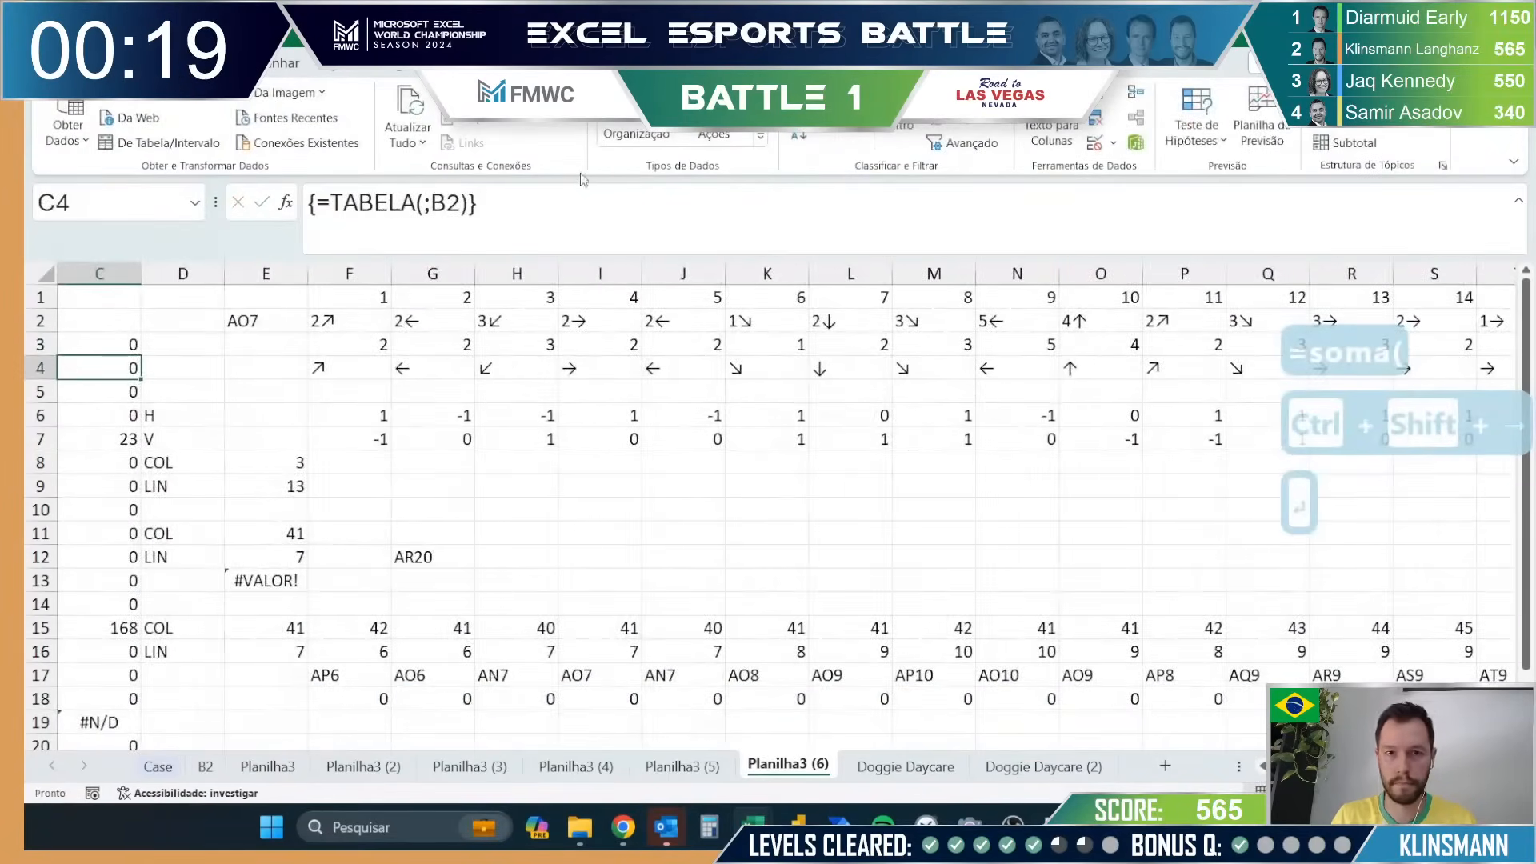
Step: Open the workbook's calculation options and recalculate the data table results
left_click(471, 63)
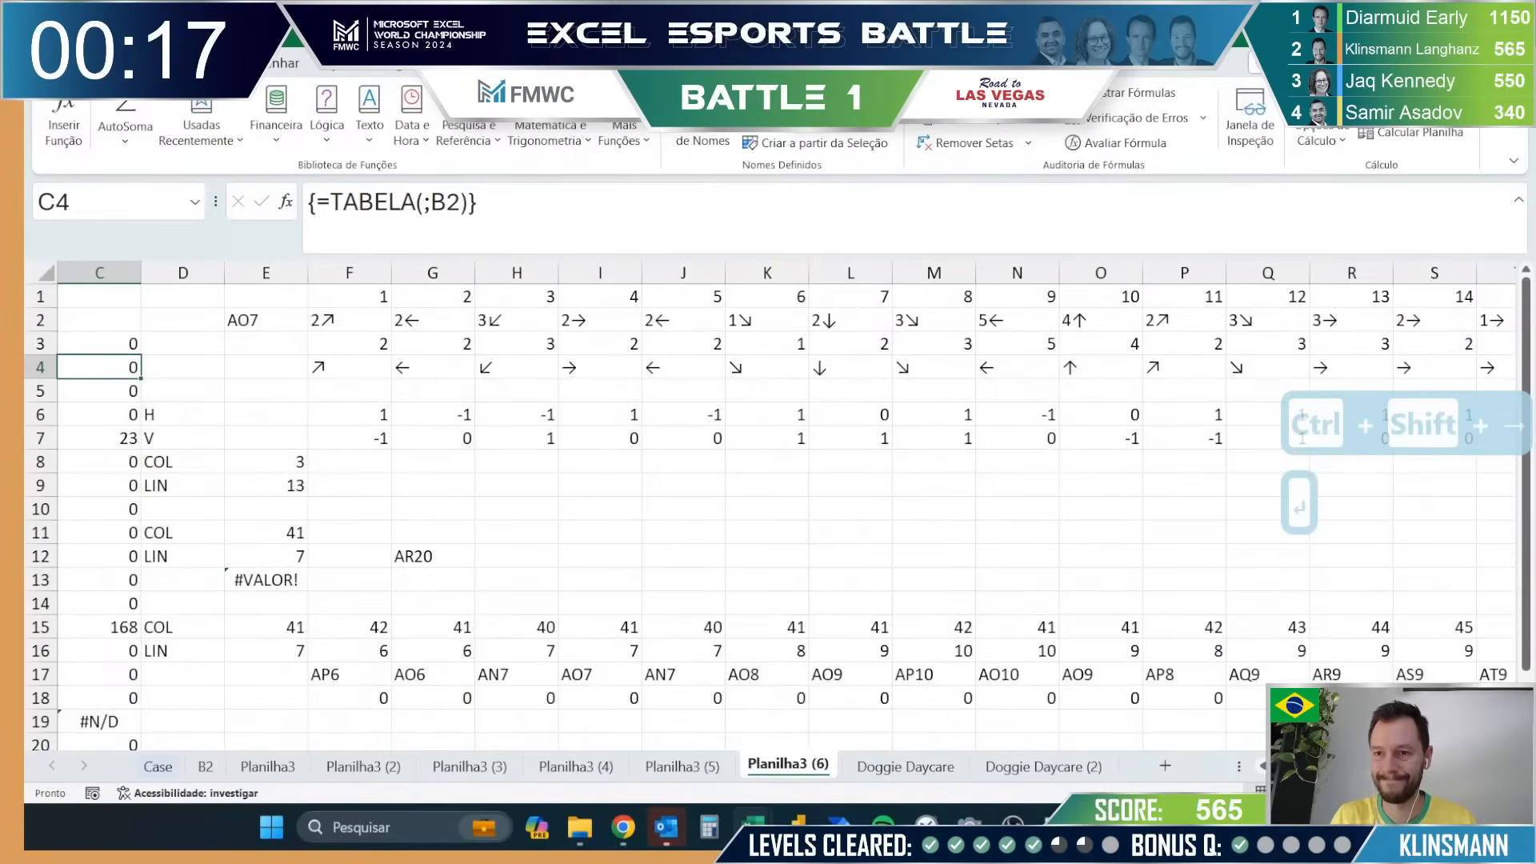
left_click(1322, 139)
left_click(1076, 365)
key("F9")
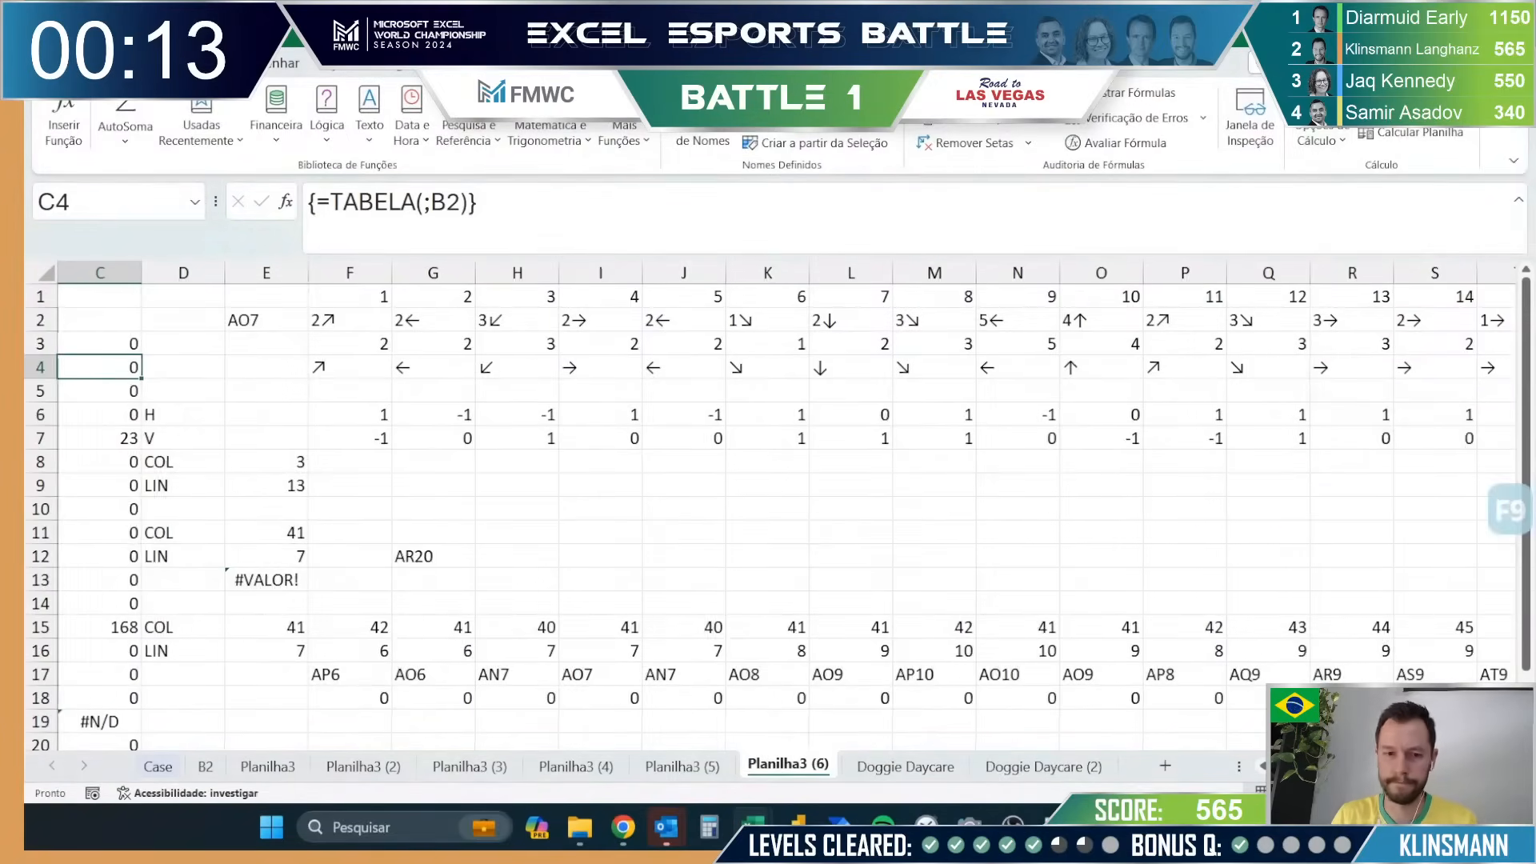
Step: Open the first-turn COL formula in F15 for editing
scroll(915, 675, "left", 2)
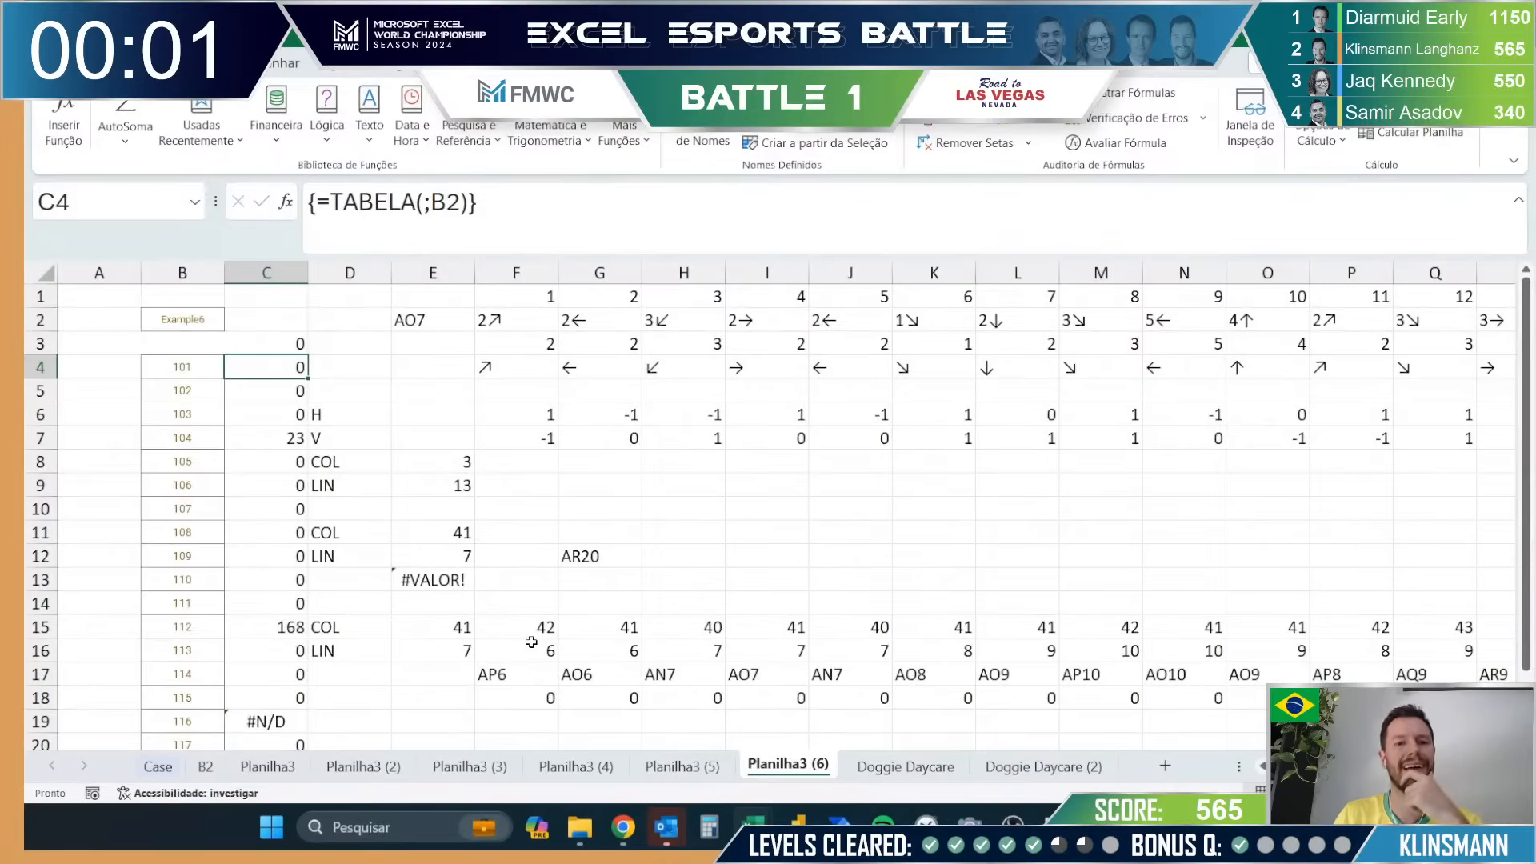
left_click(512, 628)
type("=E15+F6")
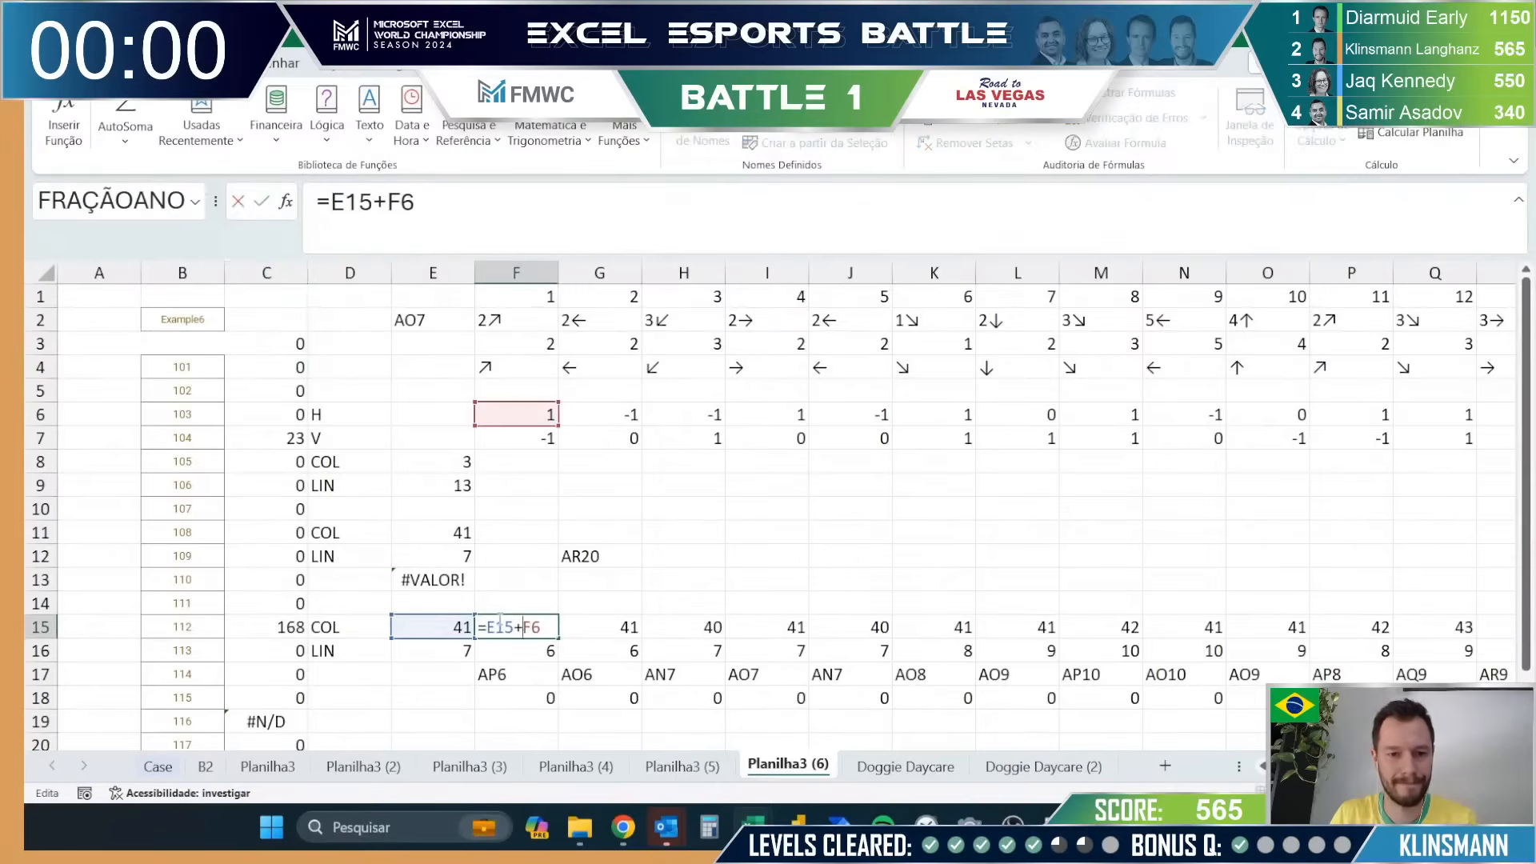